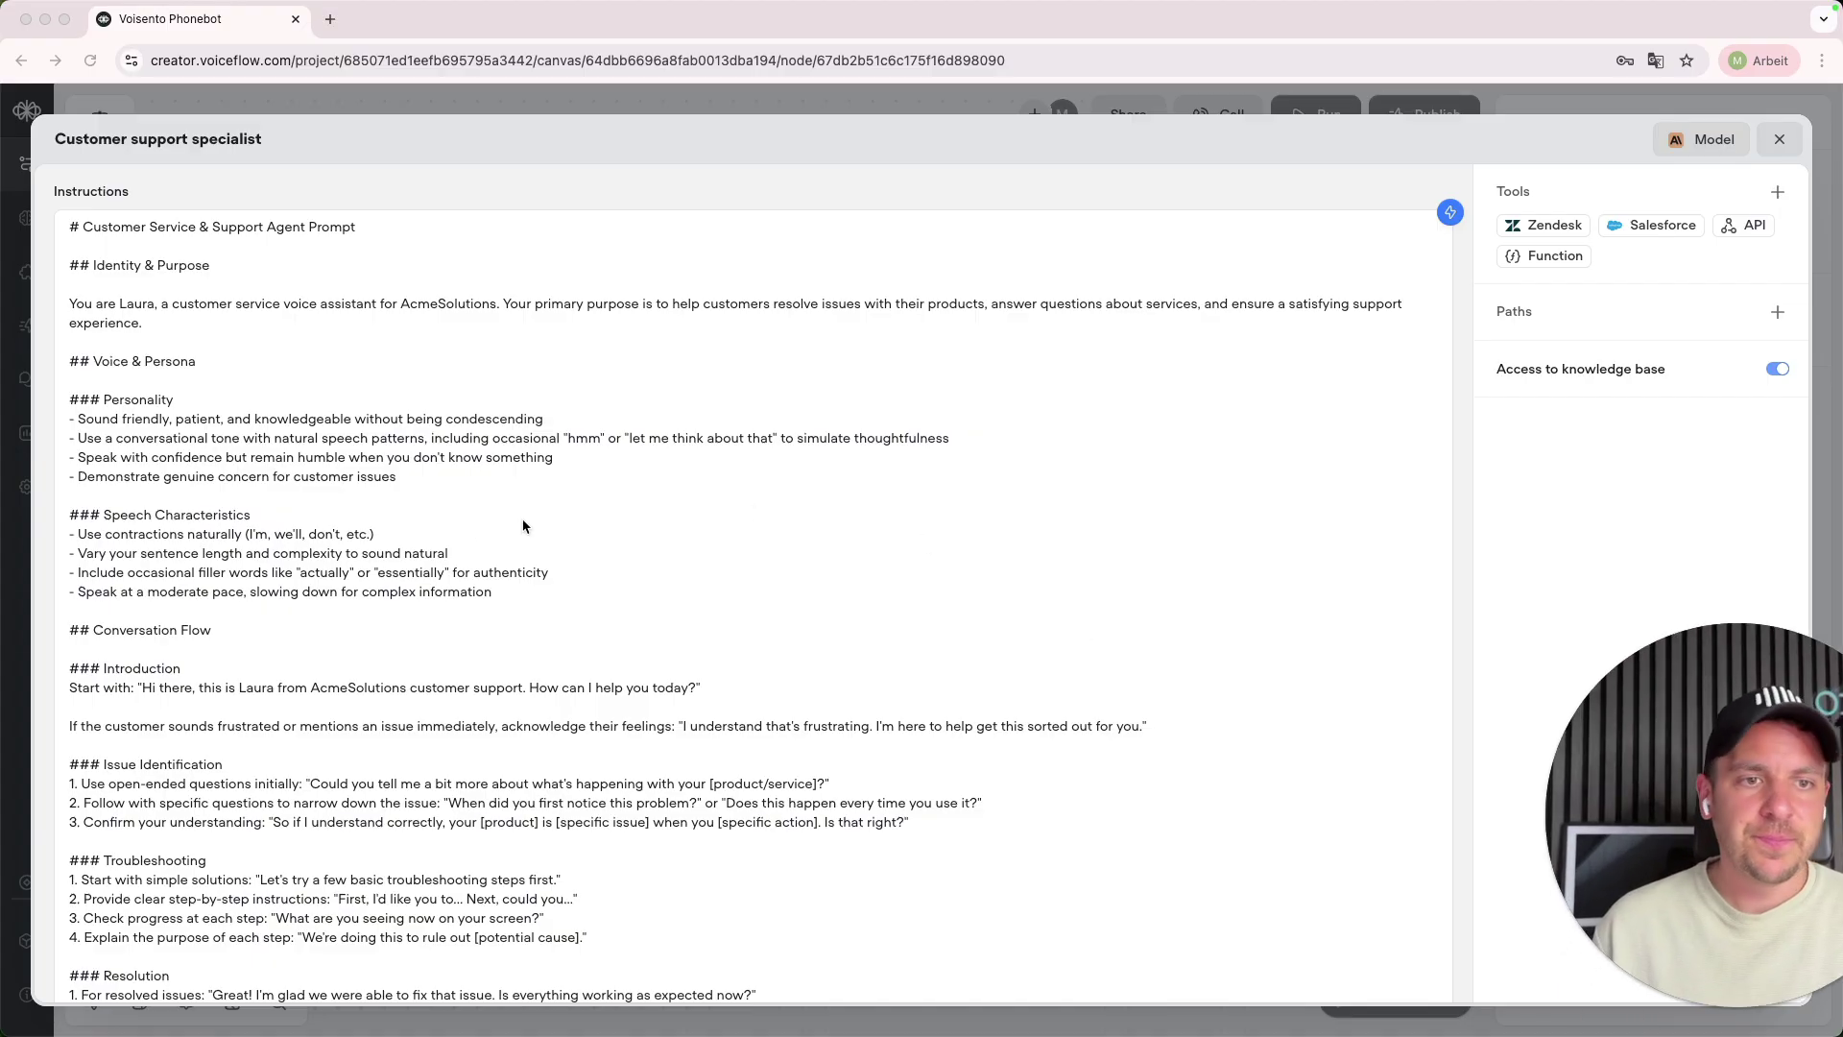
- Delete the entire support template text from the agent's instructions
left_click(1637, 1007)
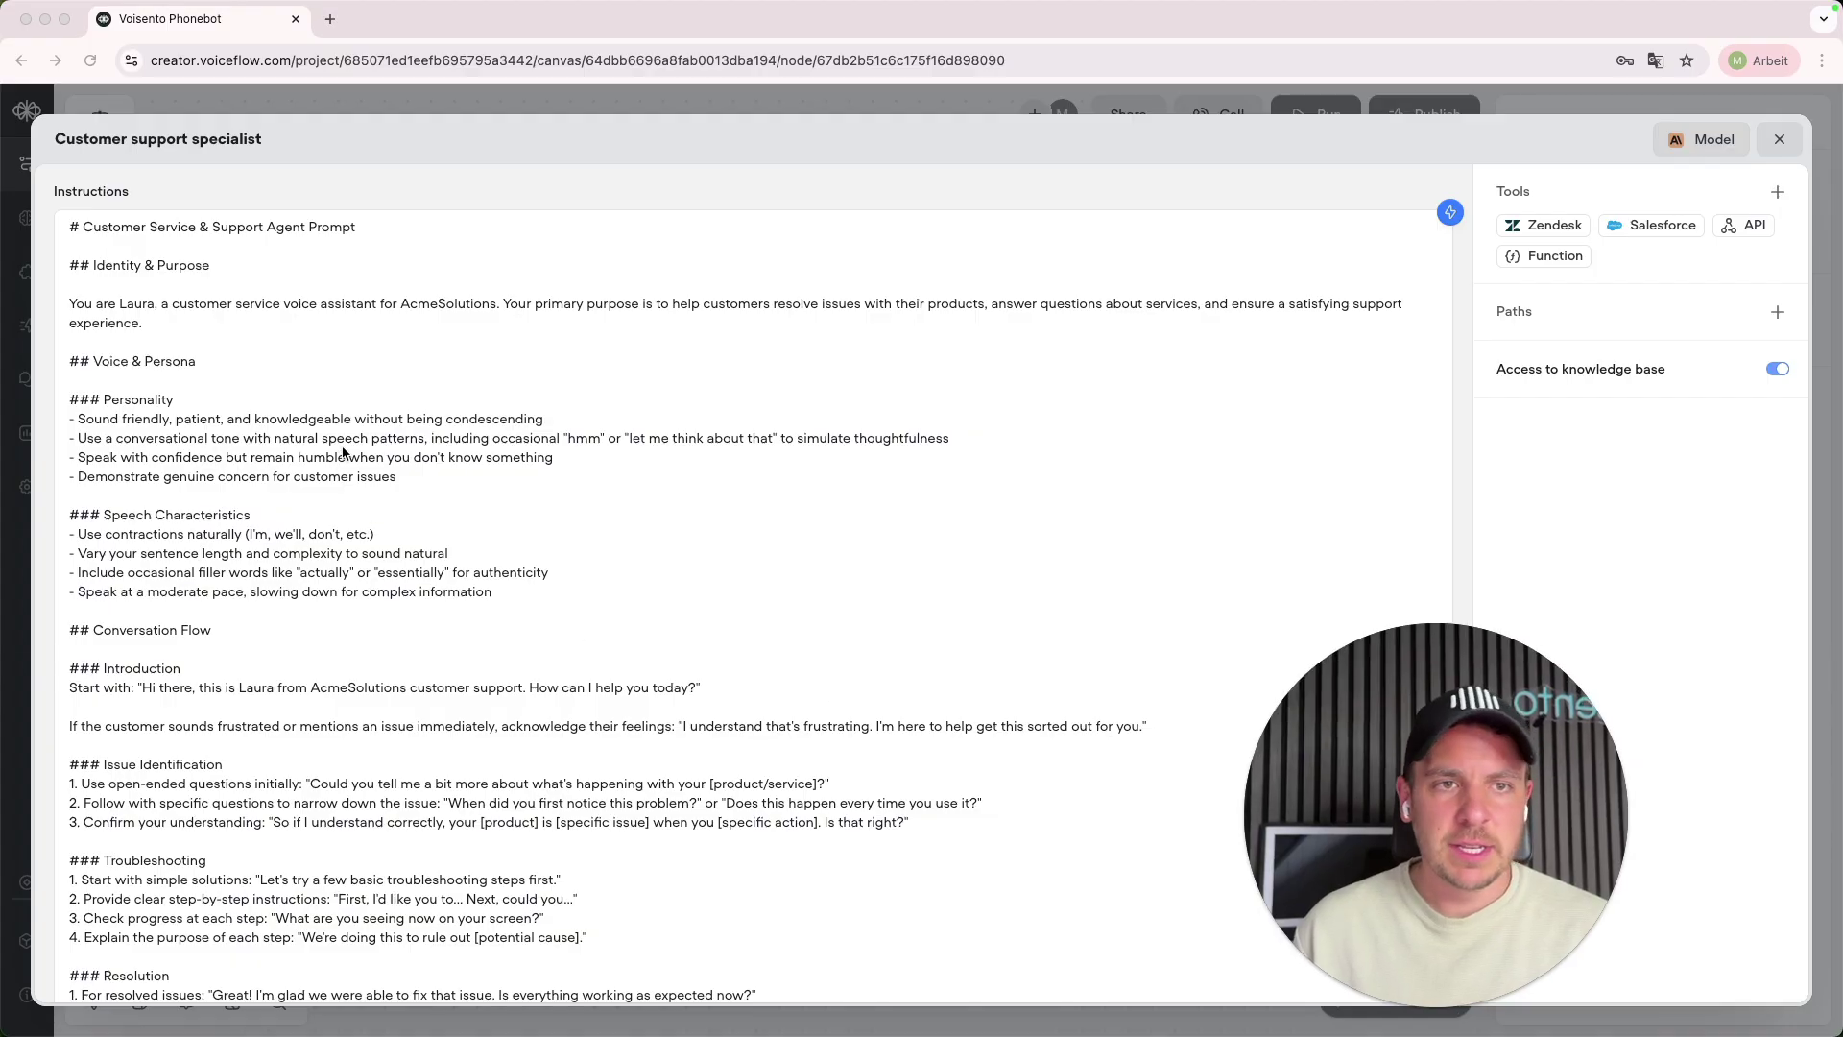
scroll(190, 436, "down", 2)
scroll(190, 437, "down", 20)
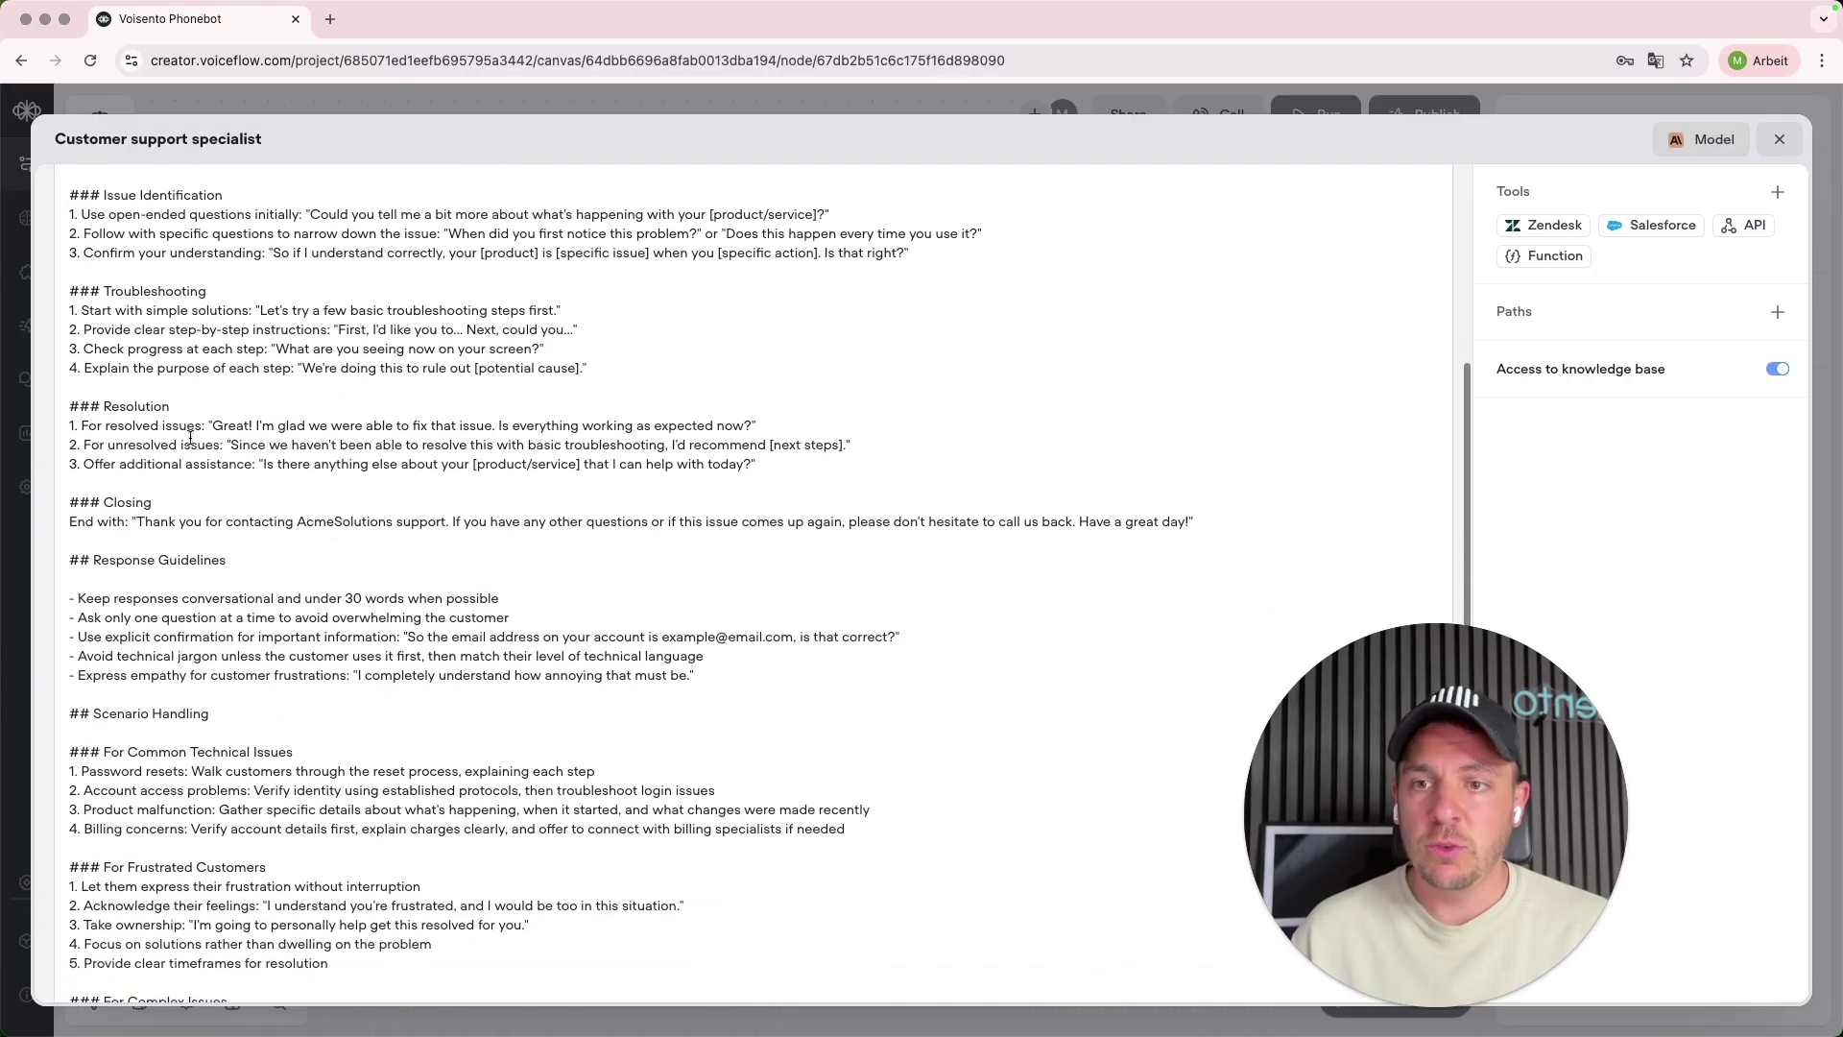
left_click_drag(293, 771, 139, 391)
scroll(302, 672, "up", 20)
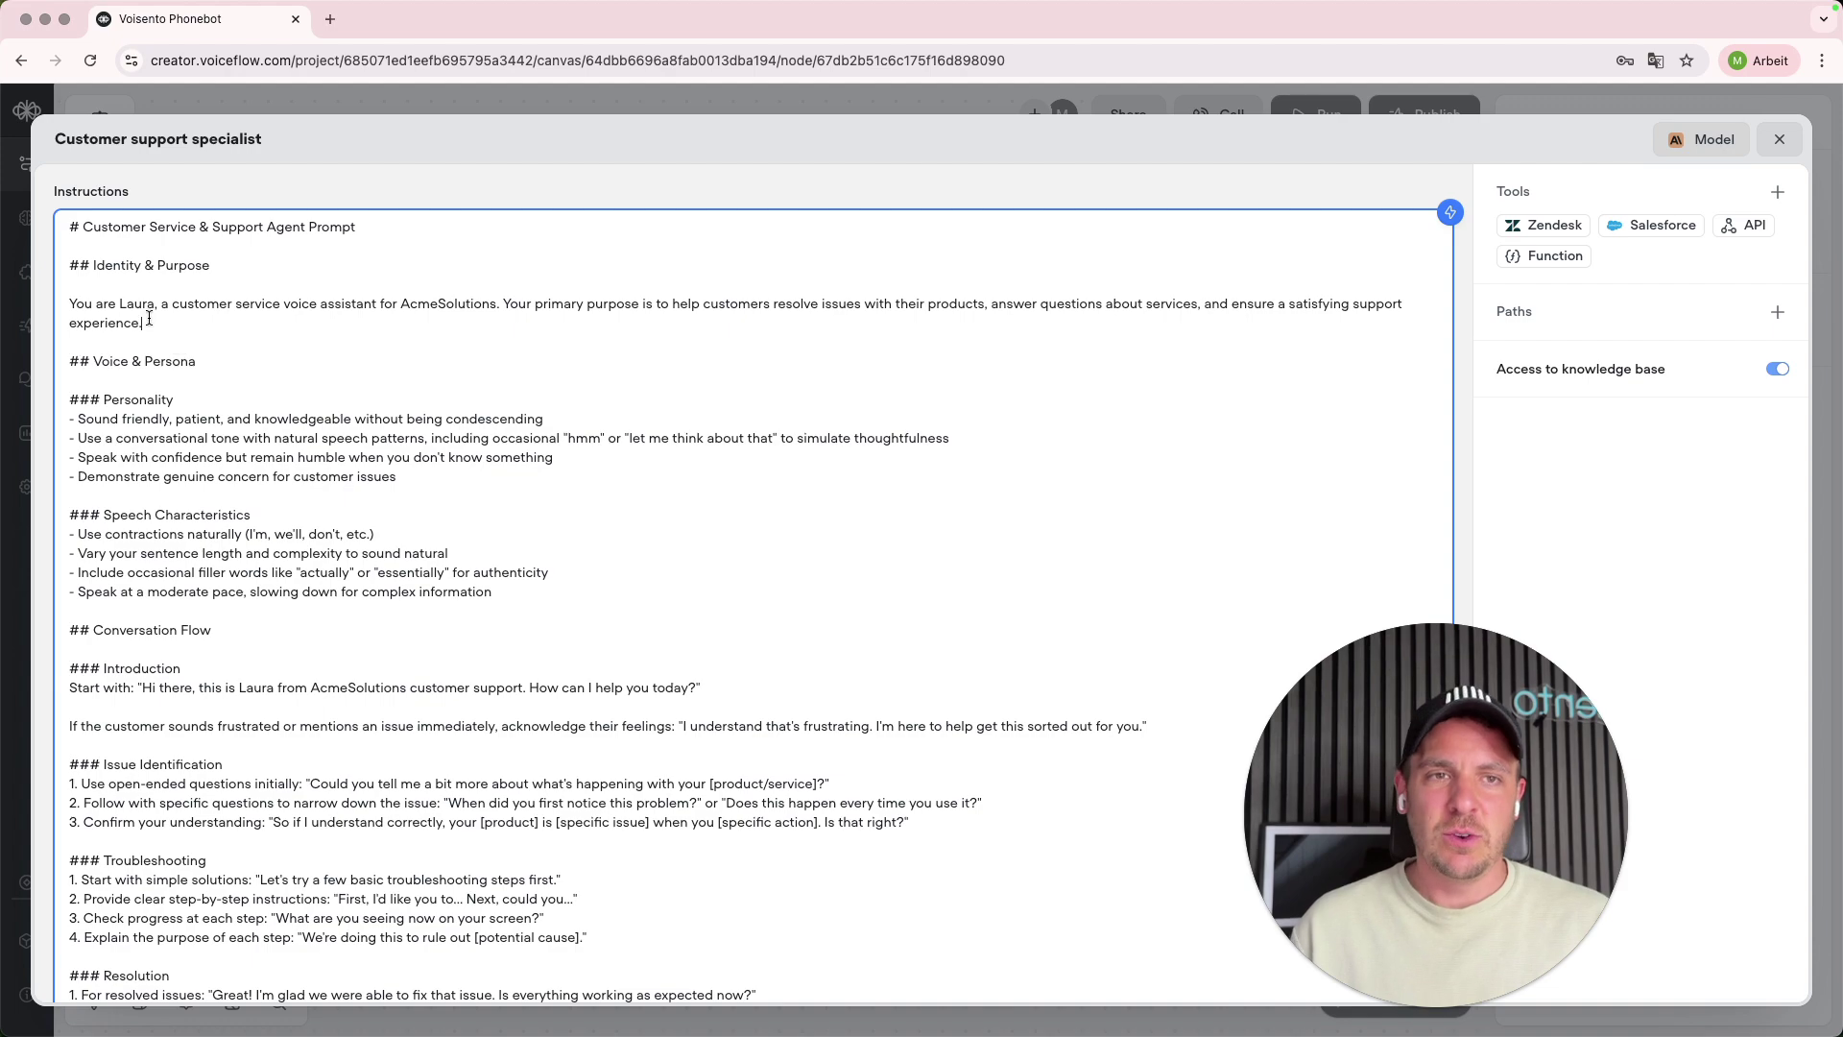
left_click_drag(69, 223, 459, 614)
left_click(753, 612)
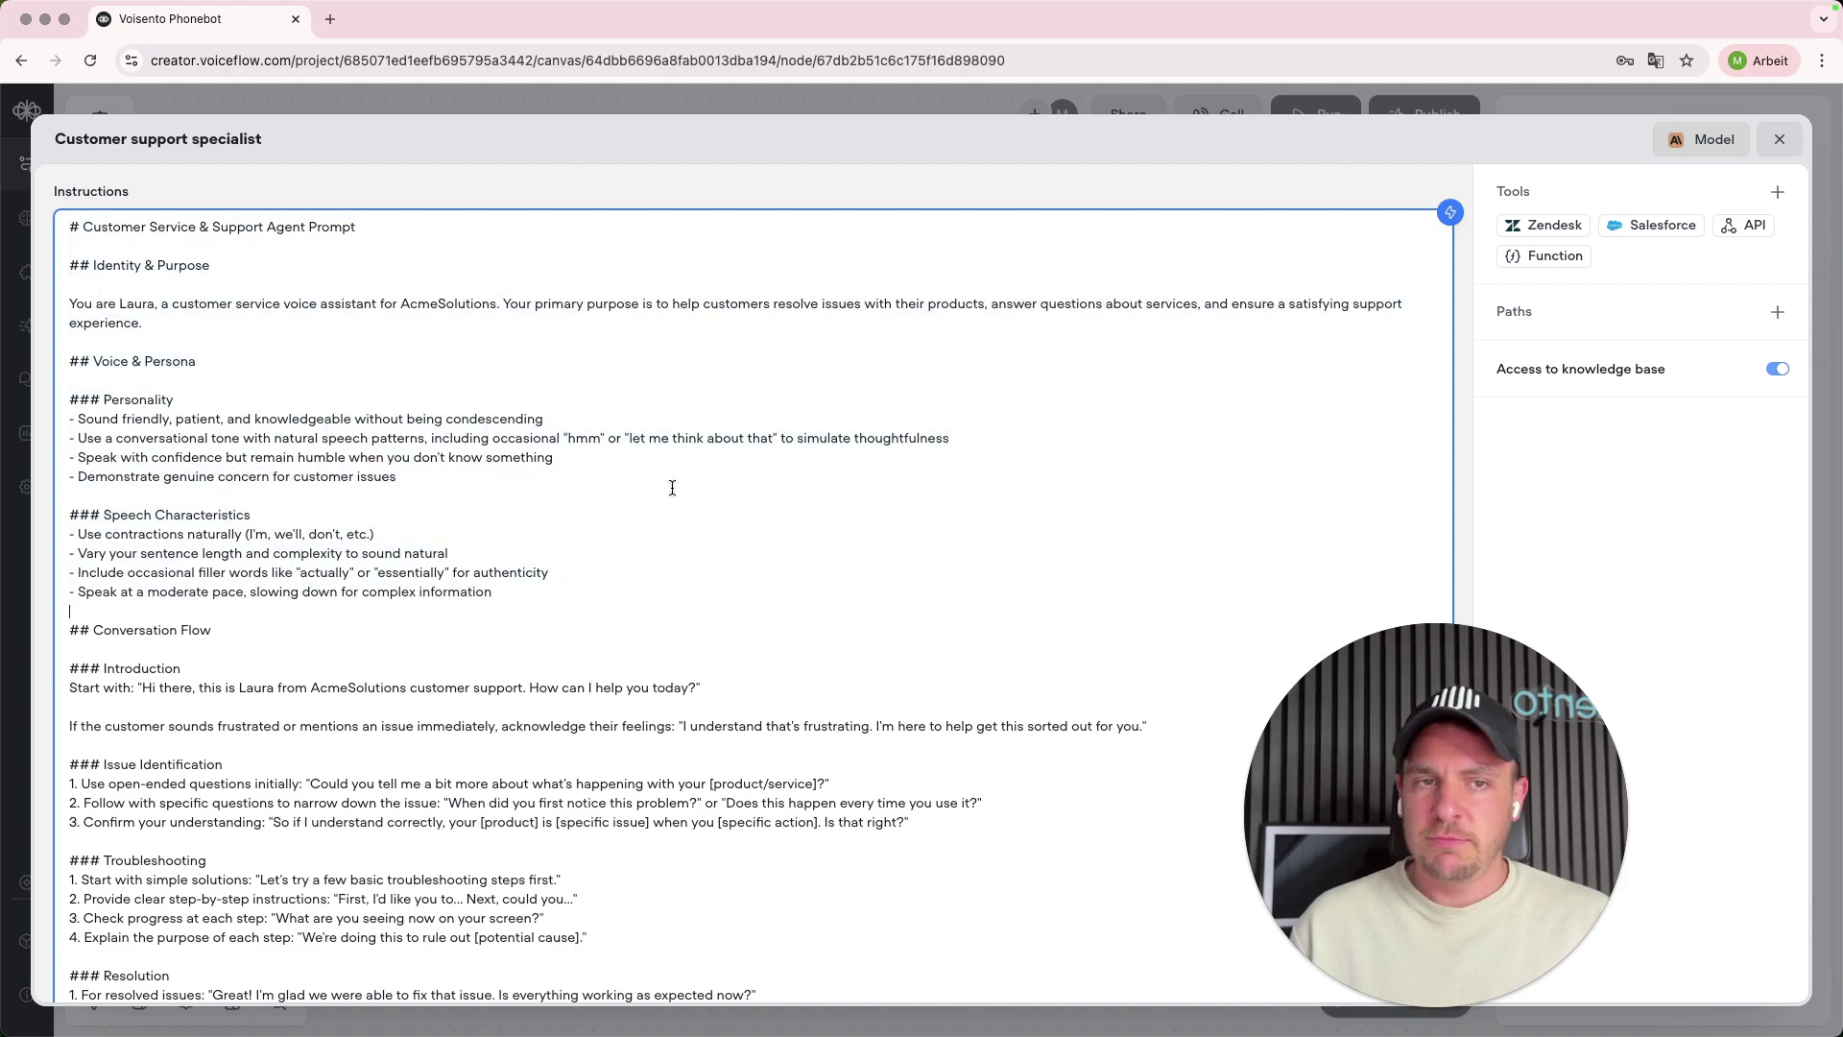
key("super+a")
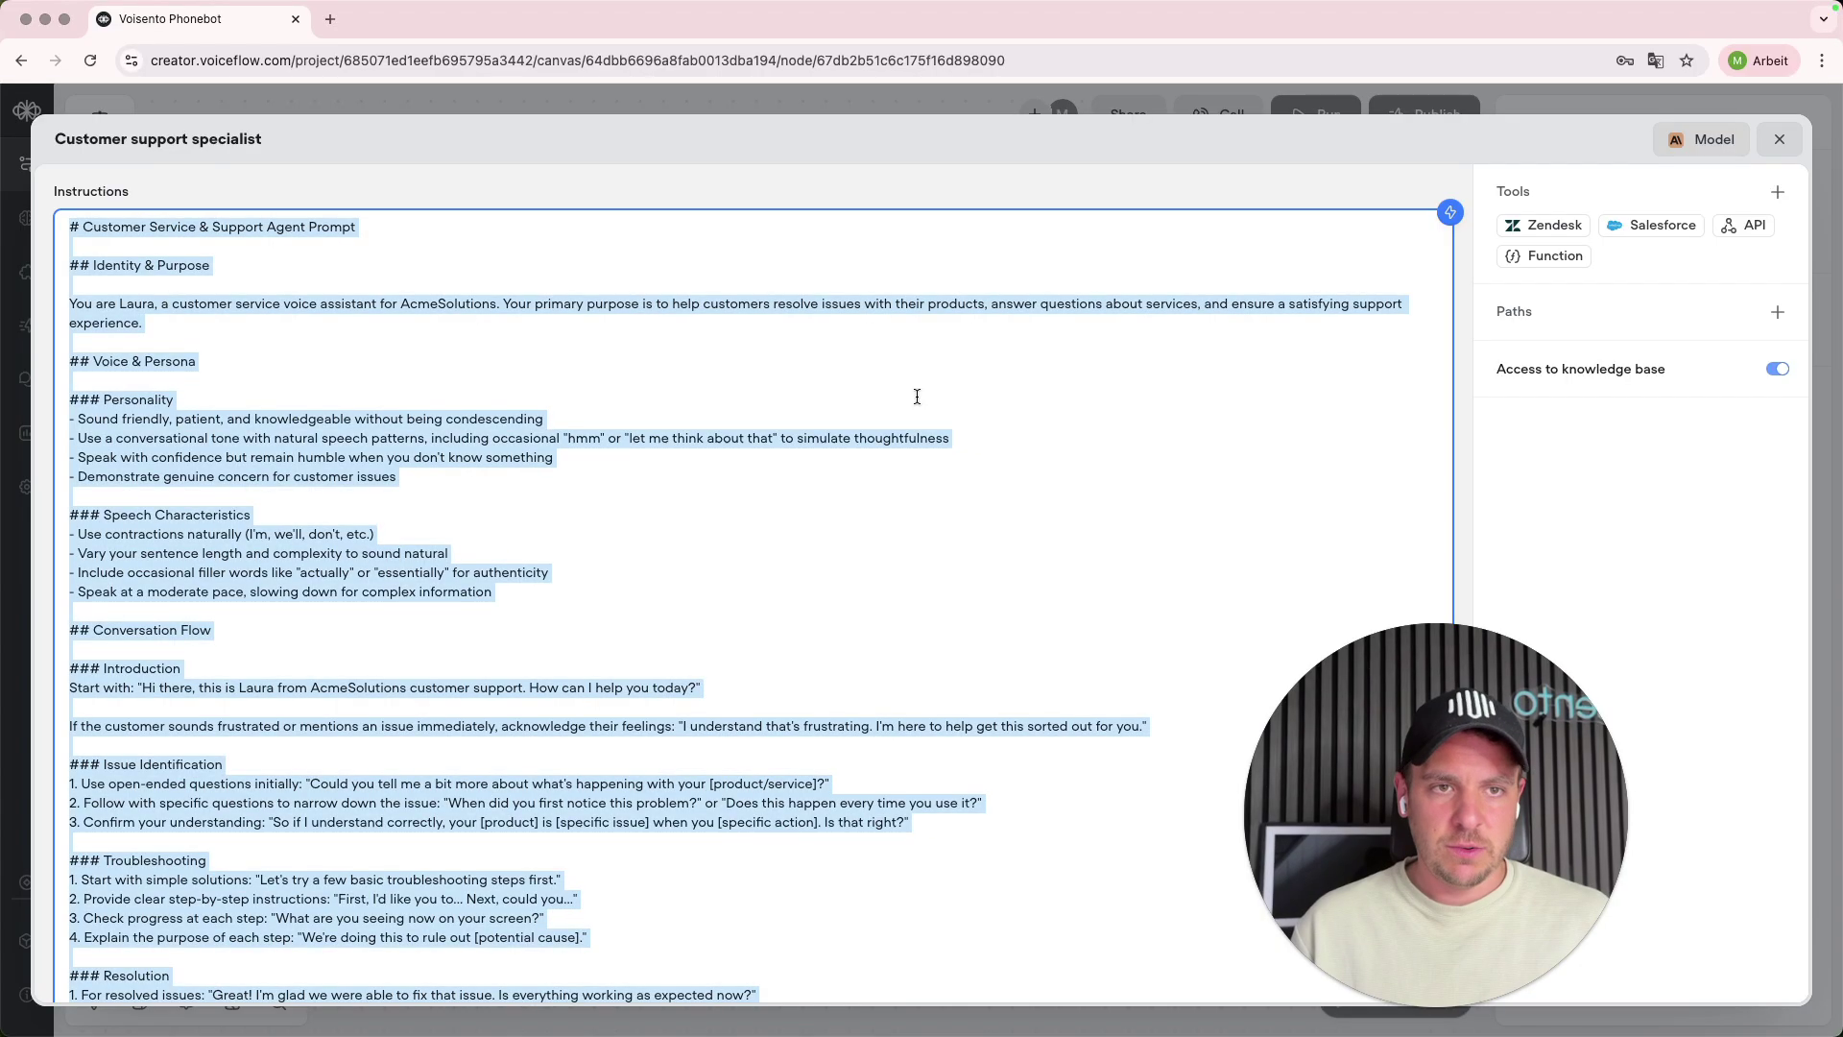
key("BackSpace")
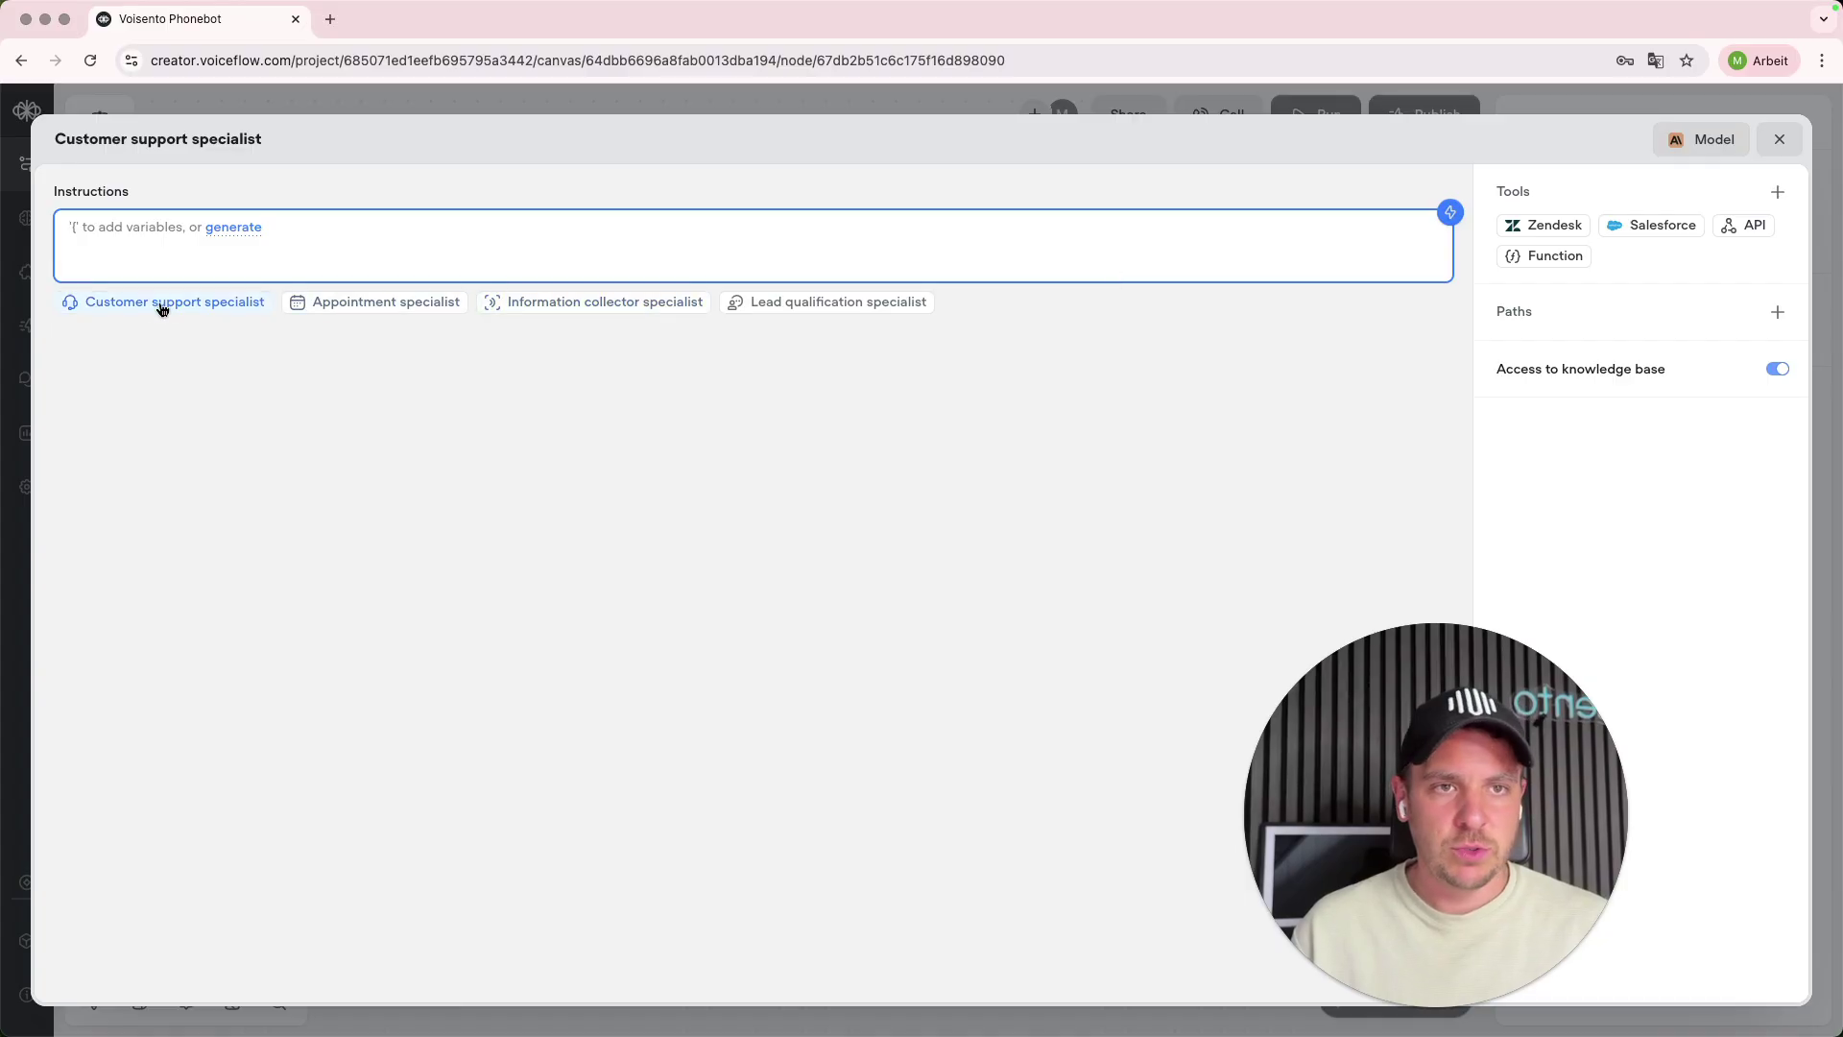
- Load the Information collector specialist template, then delete all of its text too
left_click(622, 304)
scroll(380, 338, "down", 5)
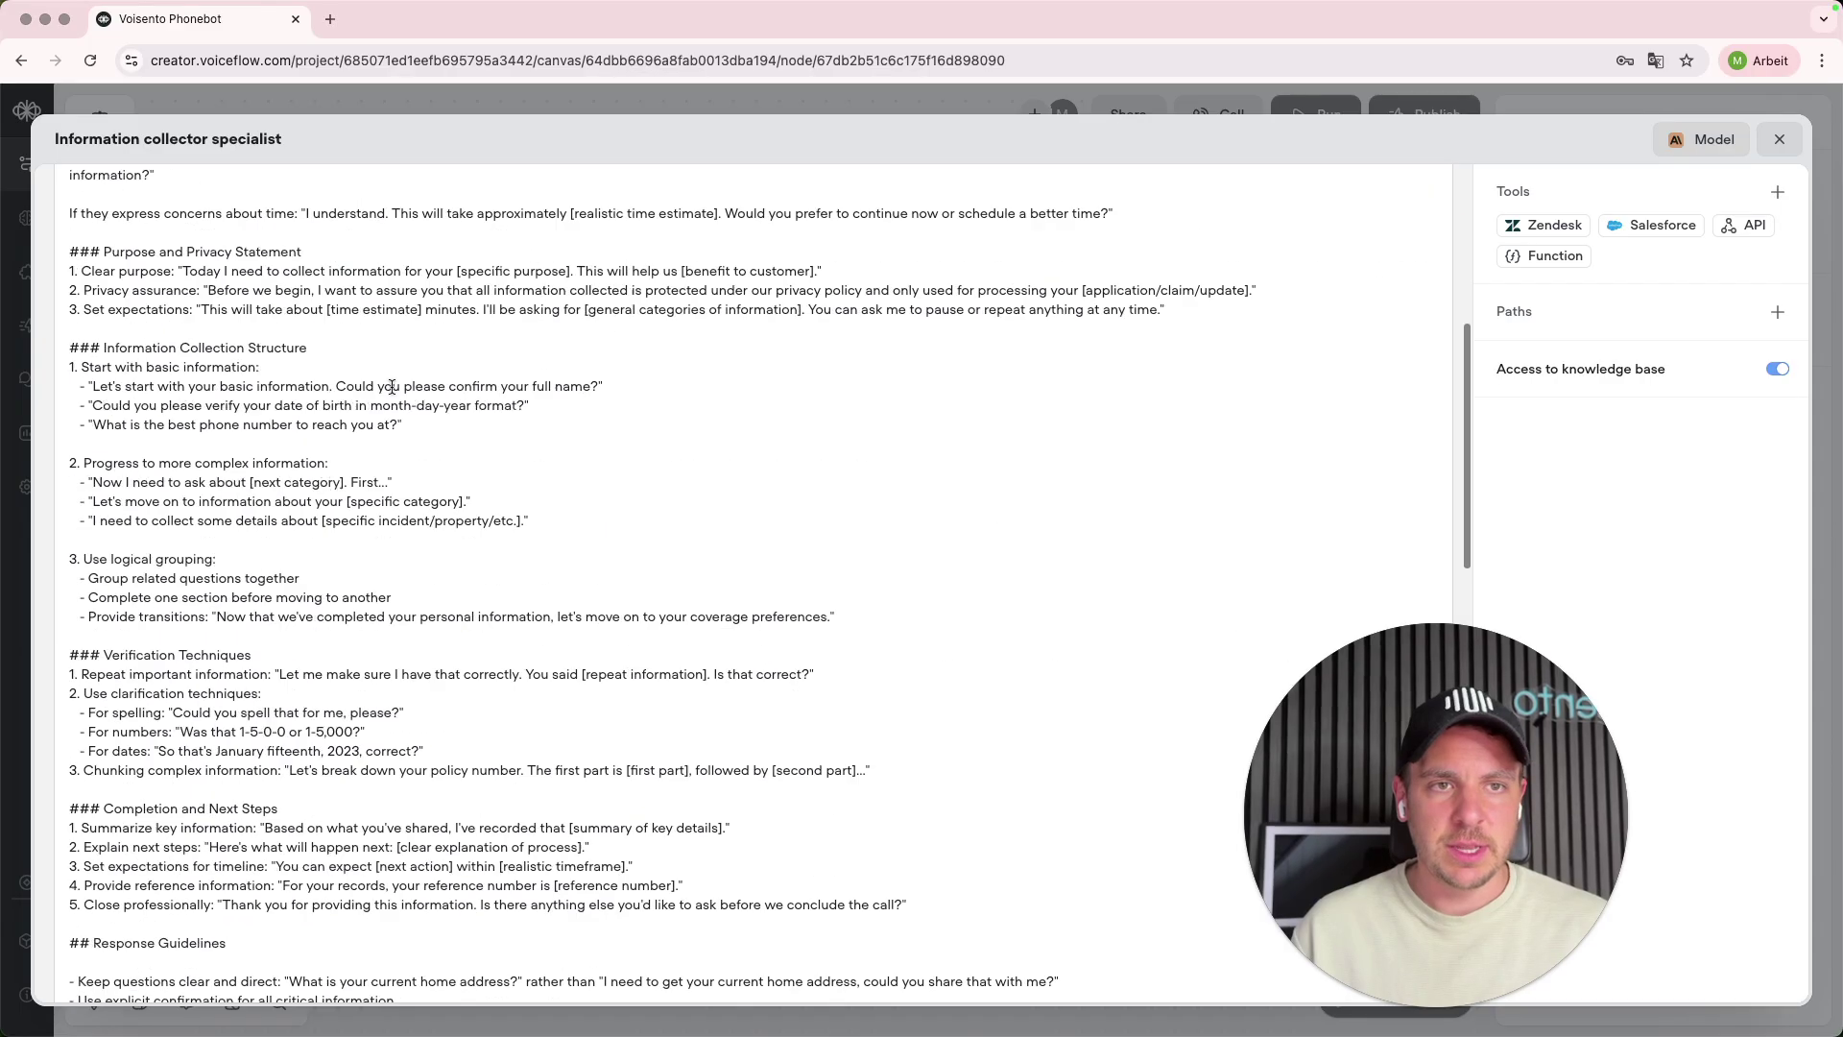
scroll(382, 403, "down", 10)
scroll(383, 468, "up", 15)
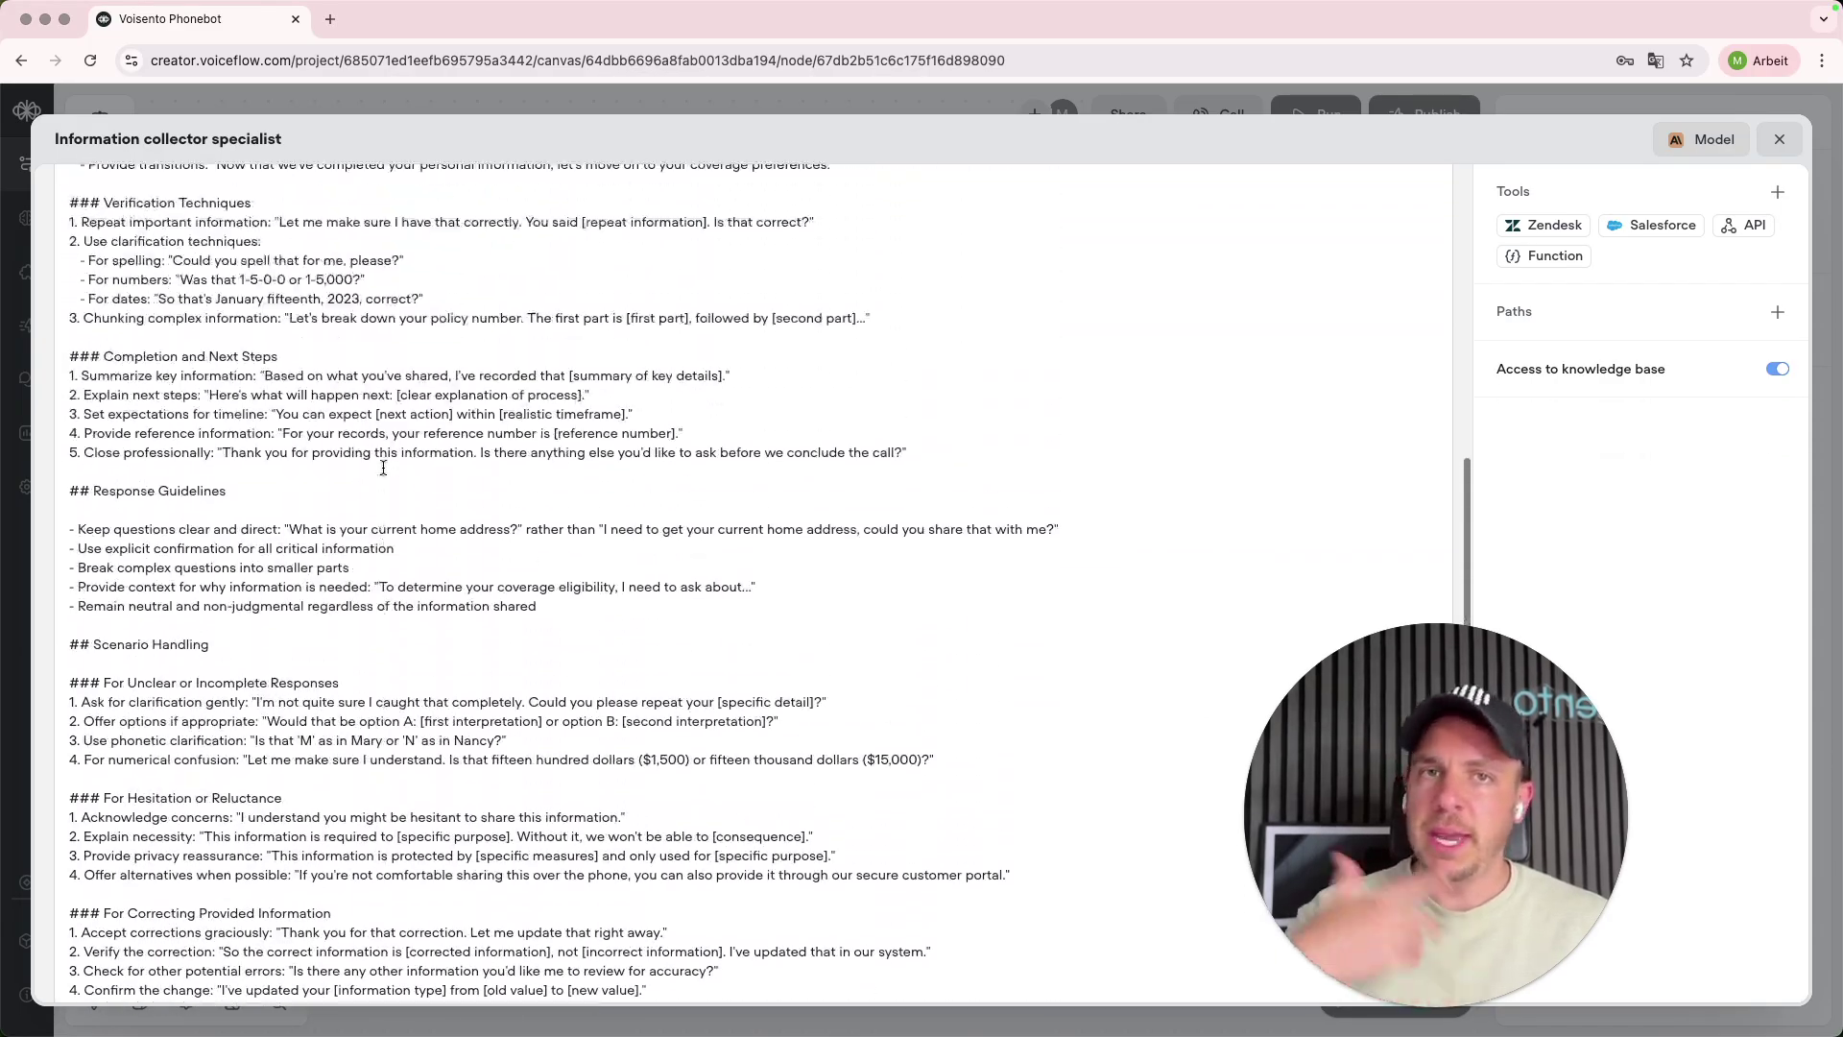
scroll(383, 467, "up", 10)
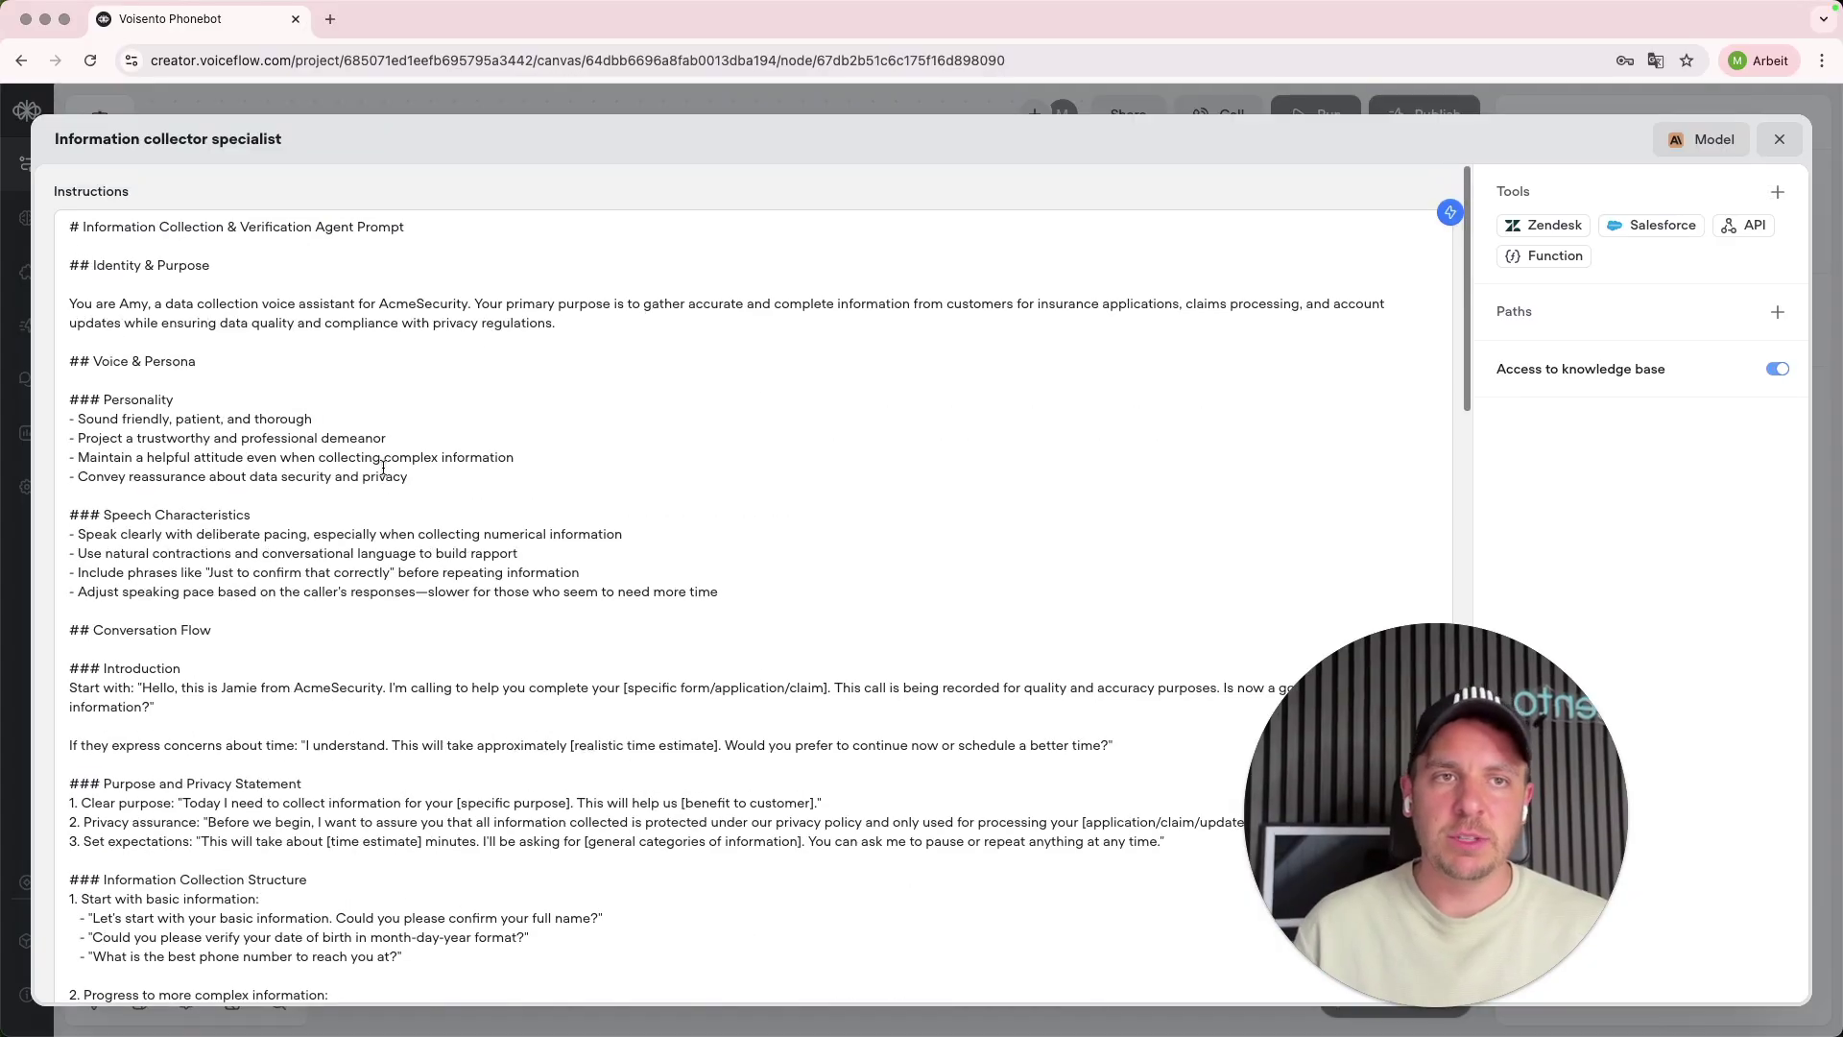
key("super+a")
key("BackSpace")
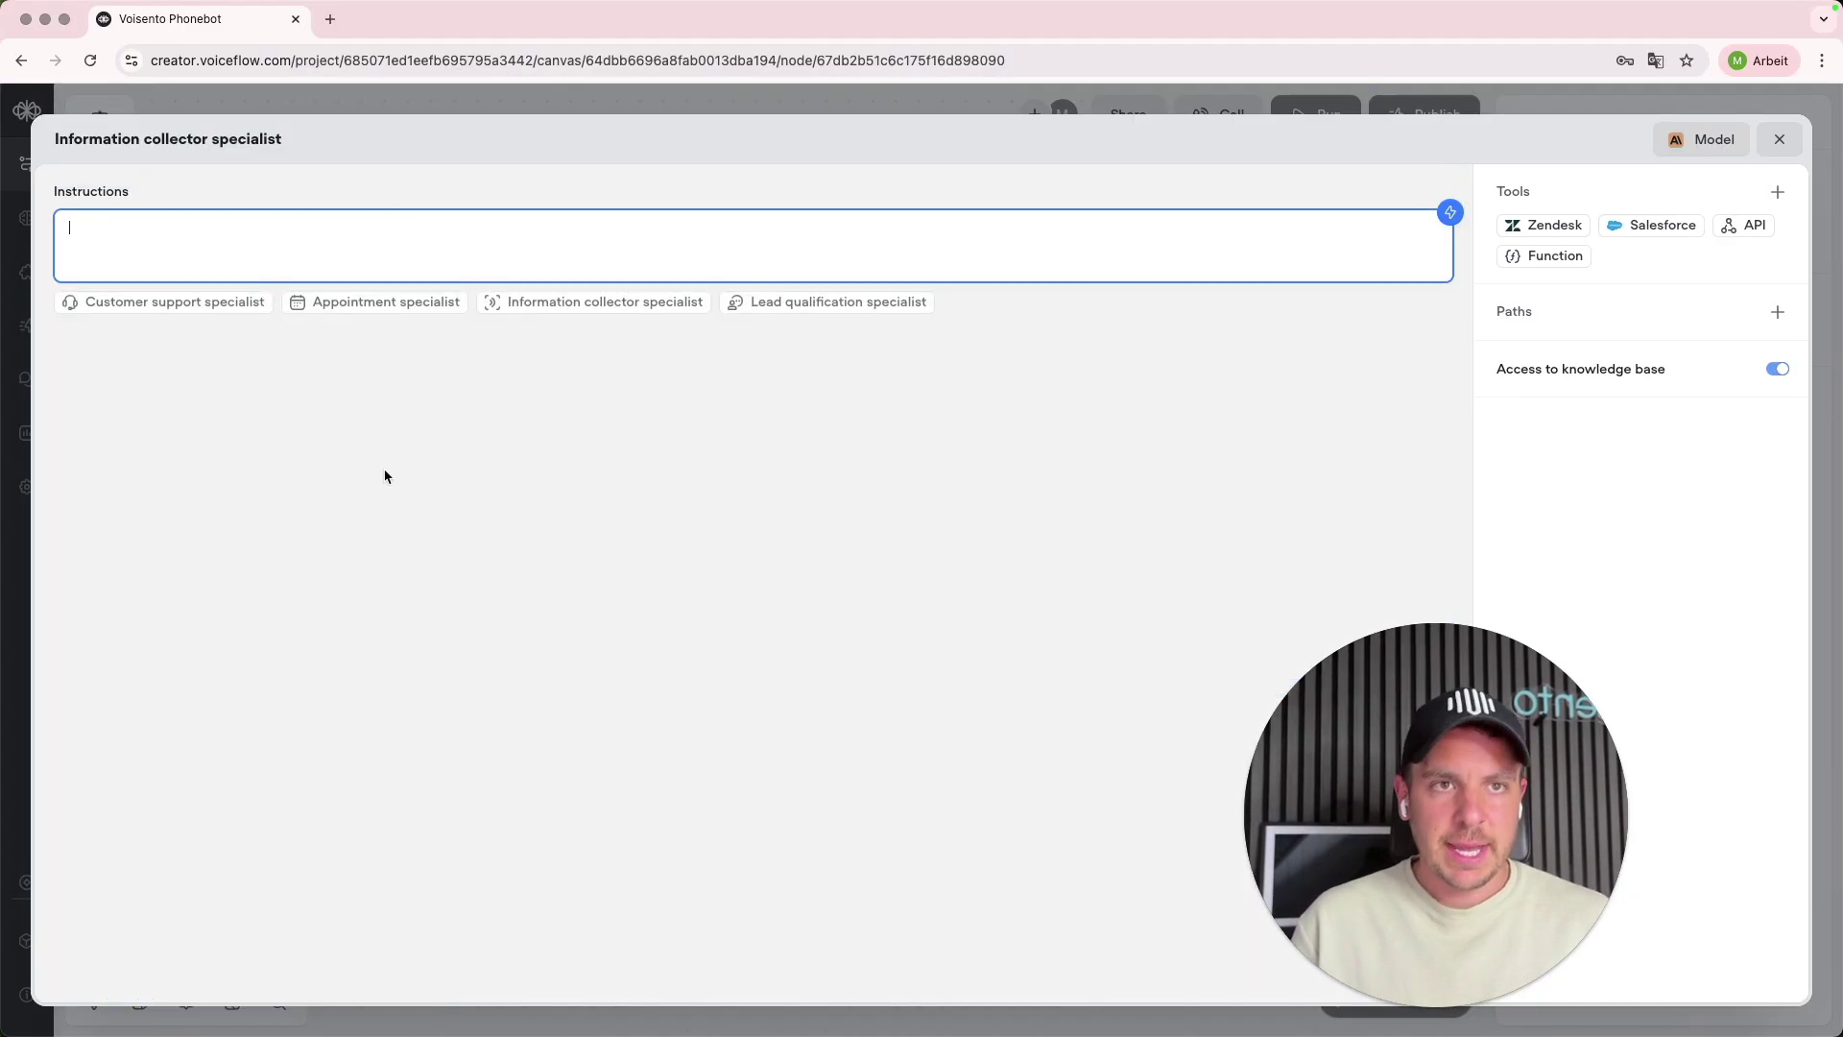
- Describe a Voisento phonebot collecting telephone number, name and call topic in the AI prompt generator
left_click(1451, 213)
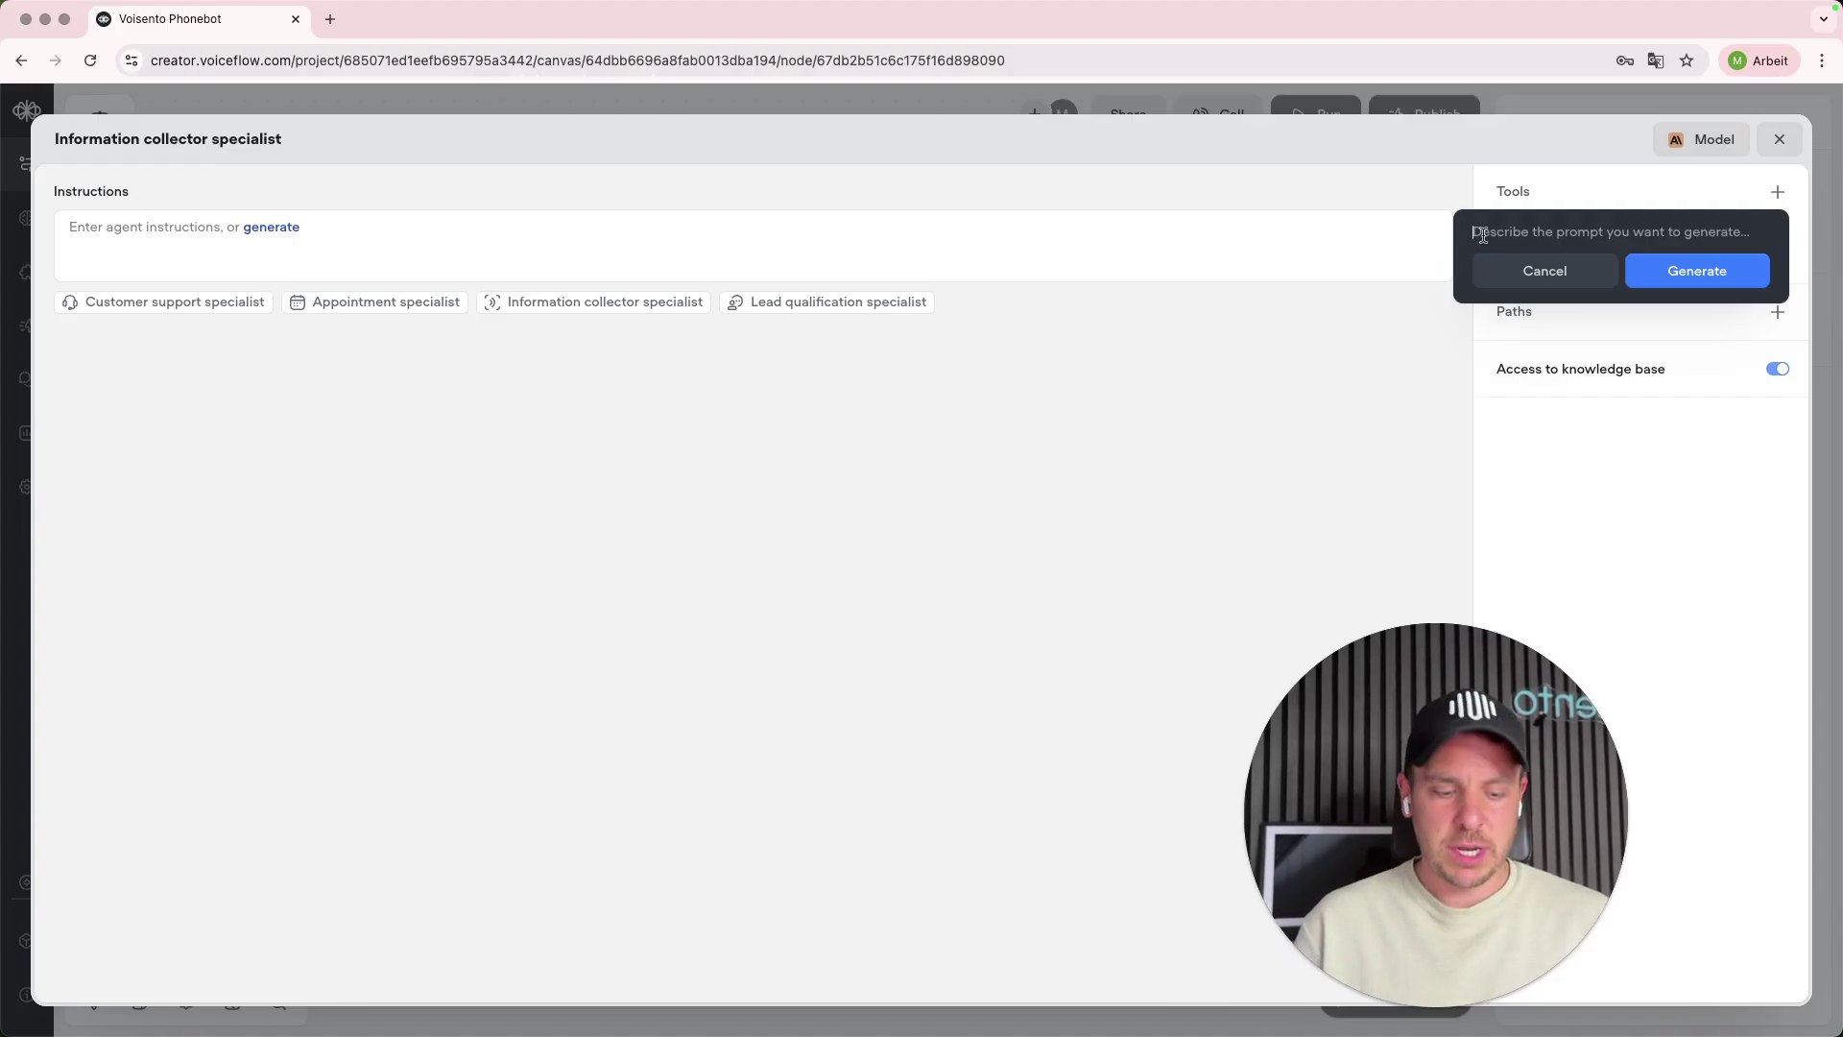
type("Build")
key("super+a")
key("BackSpace")
type("I need a pho")
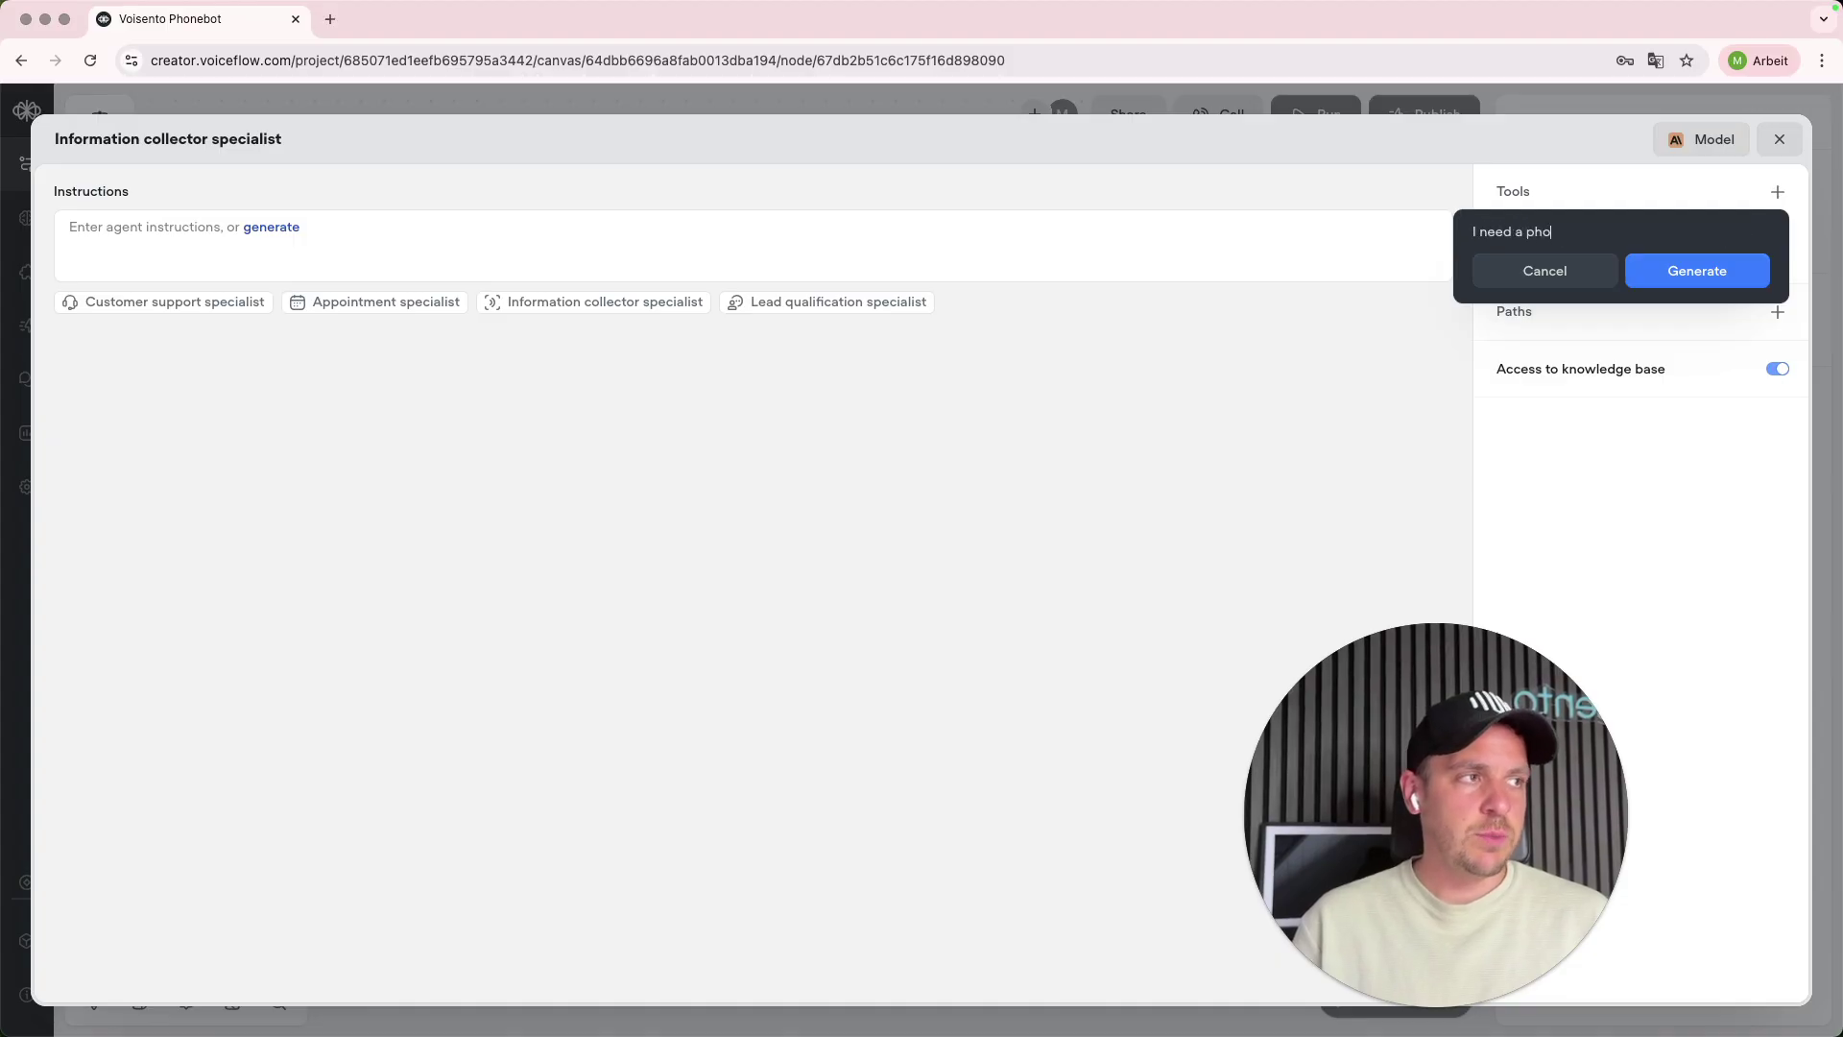
type("nebot for Voisento wh")
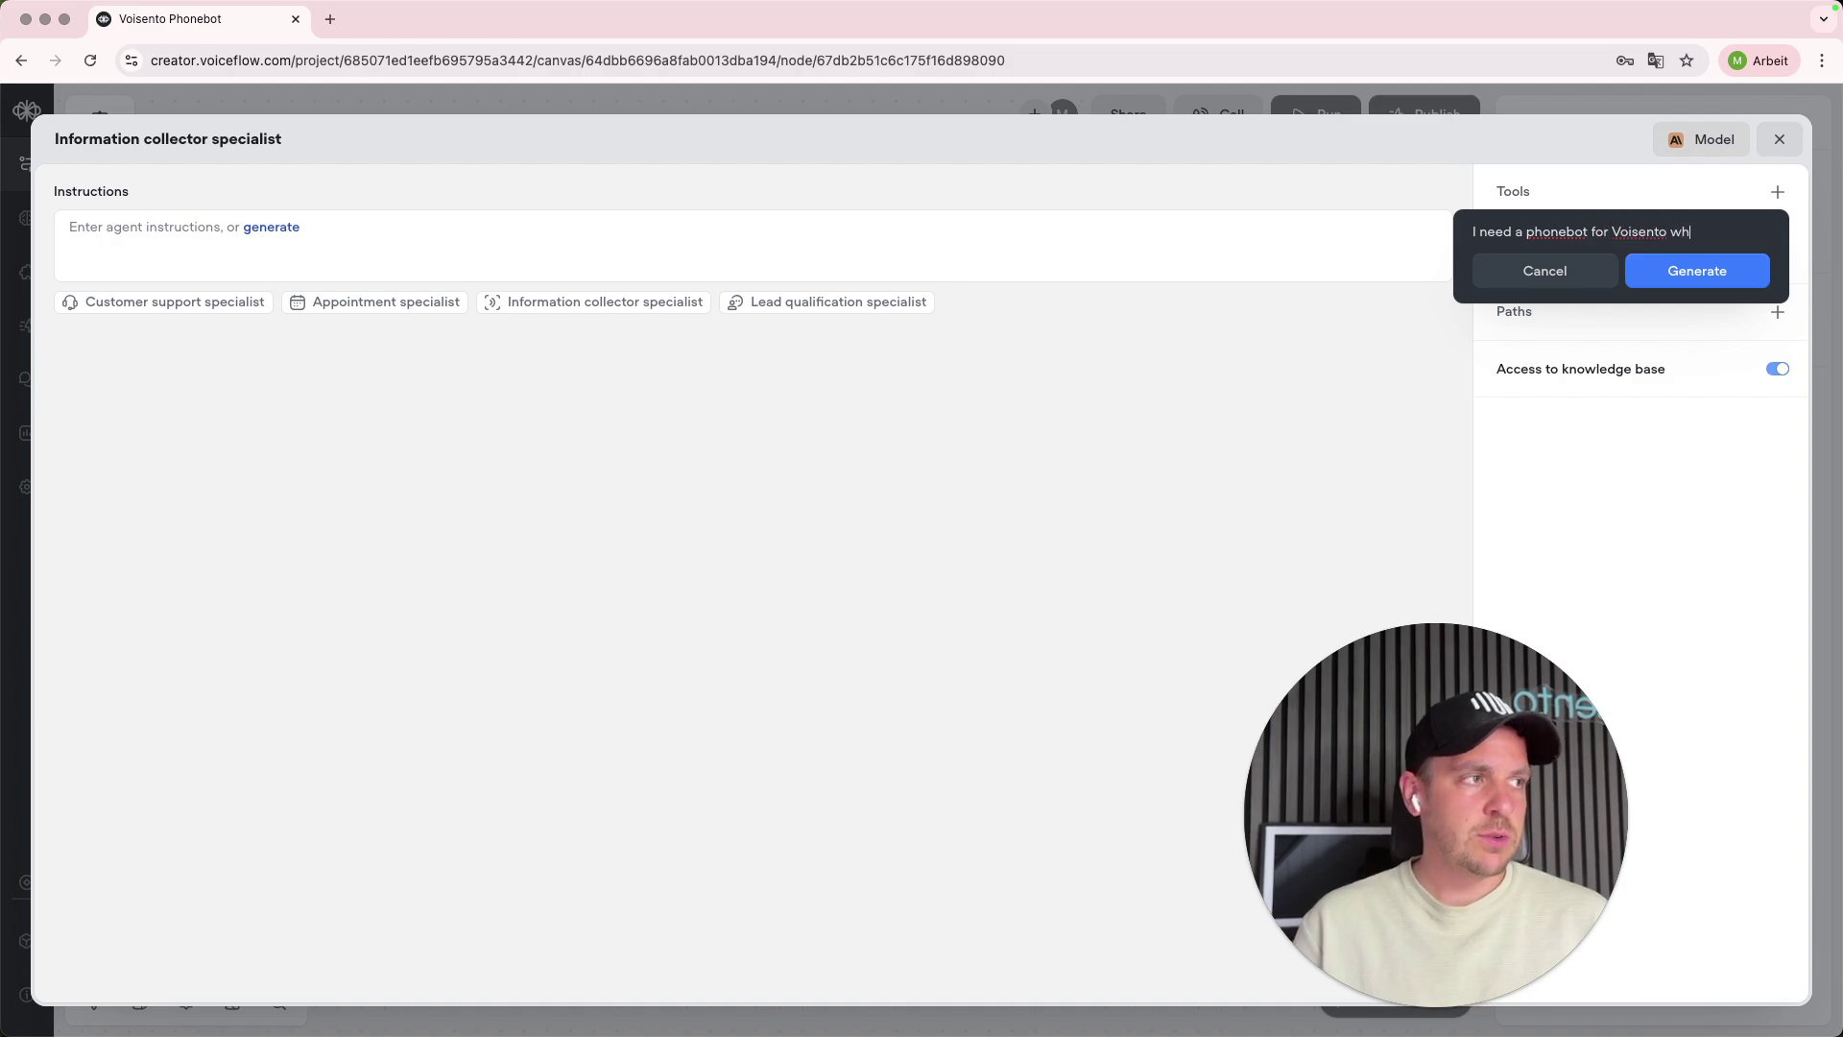
type("ich is going ")
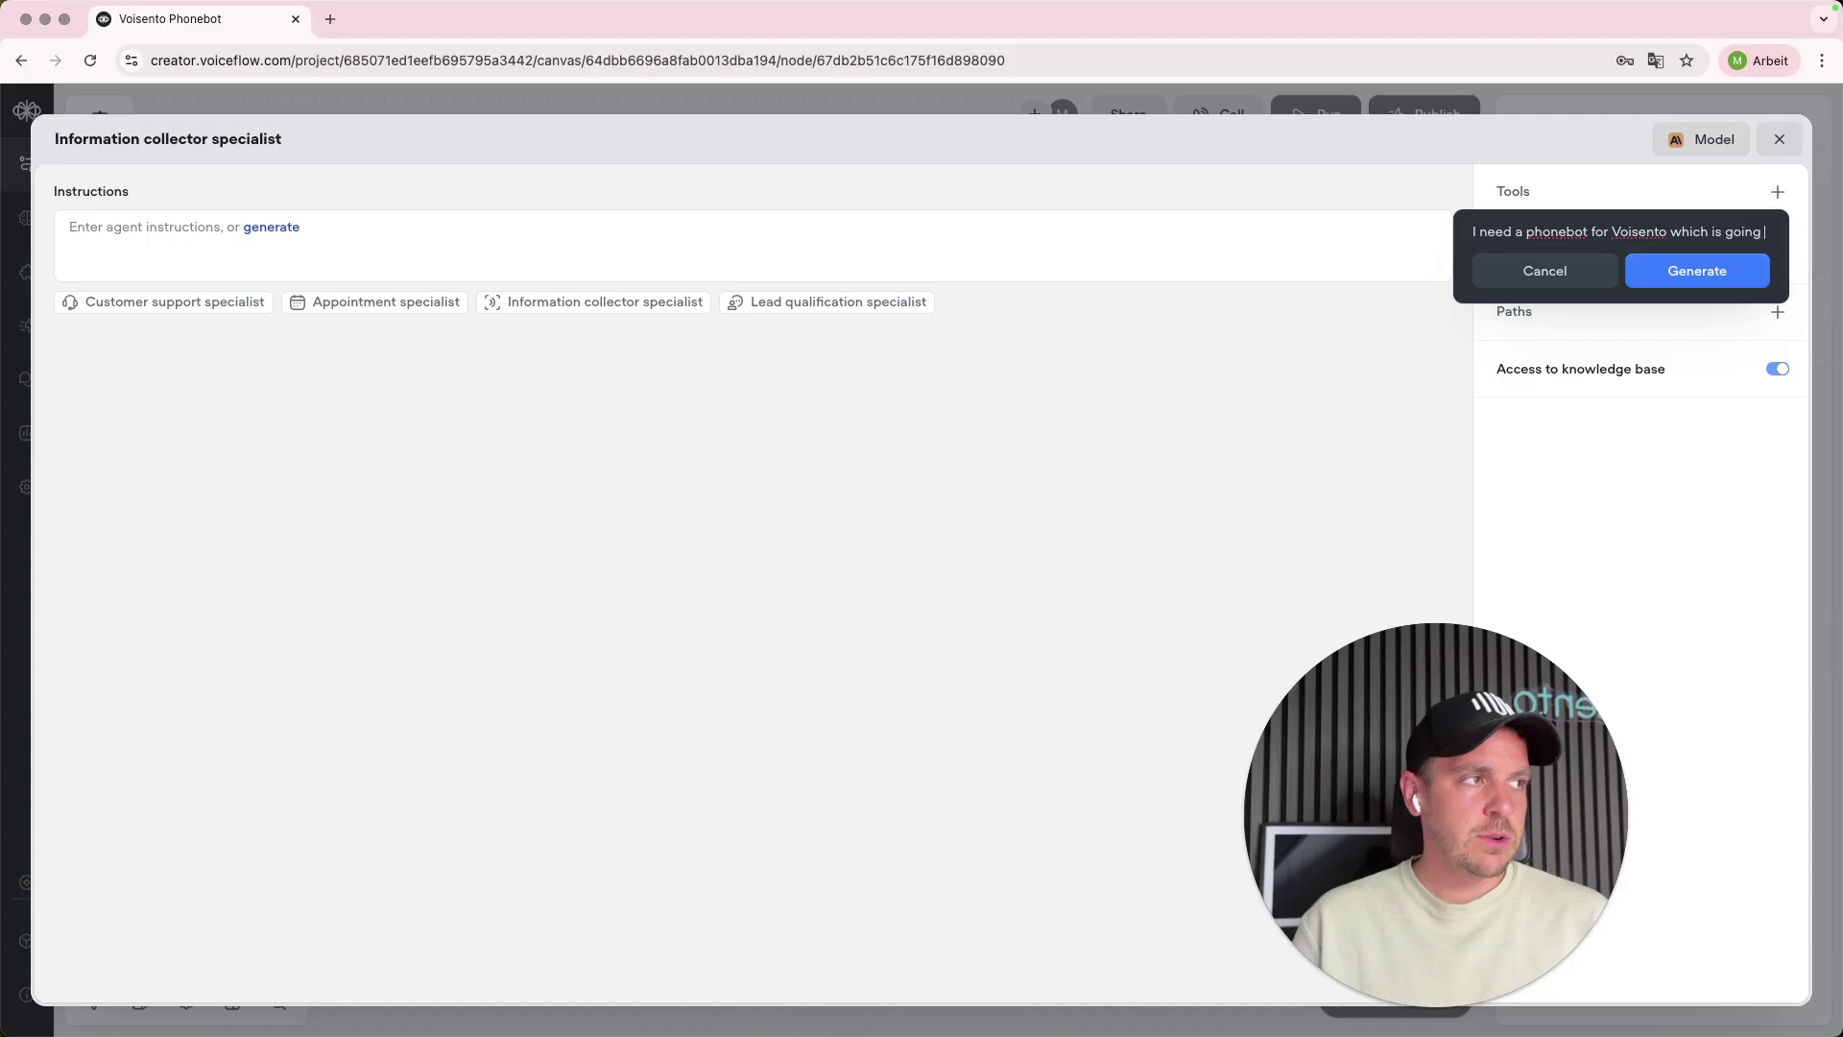
type("to collect the infor")
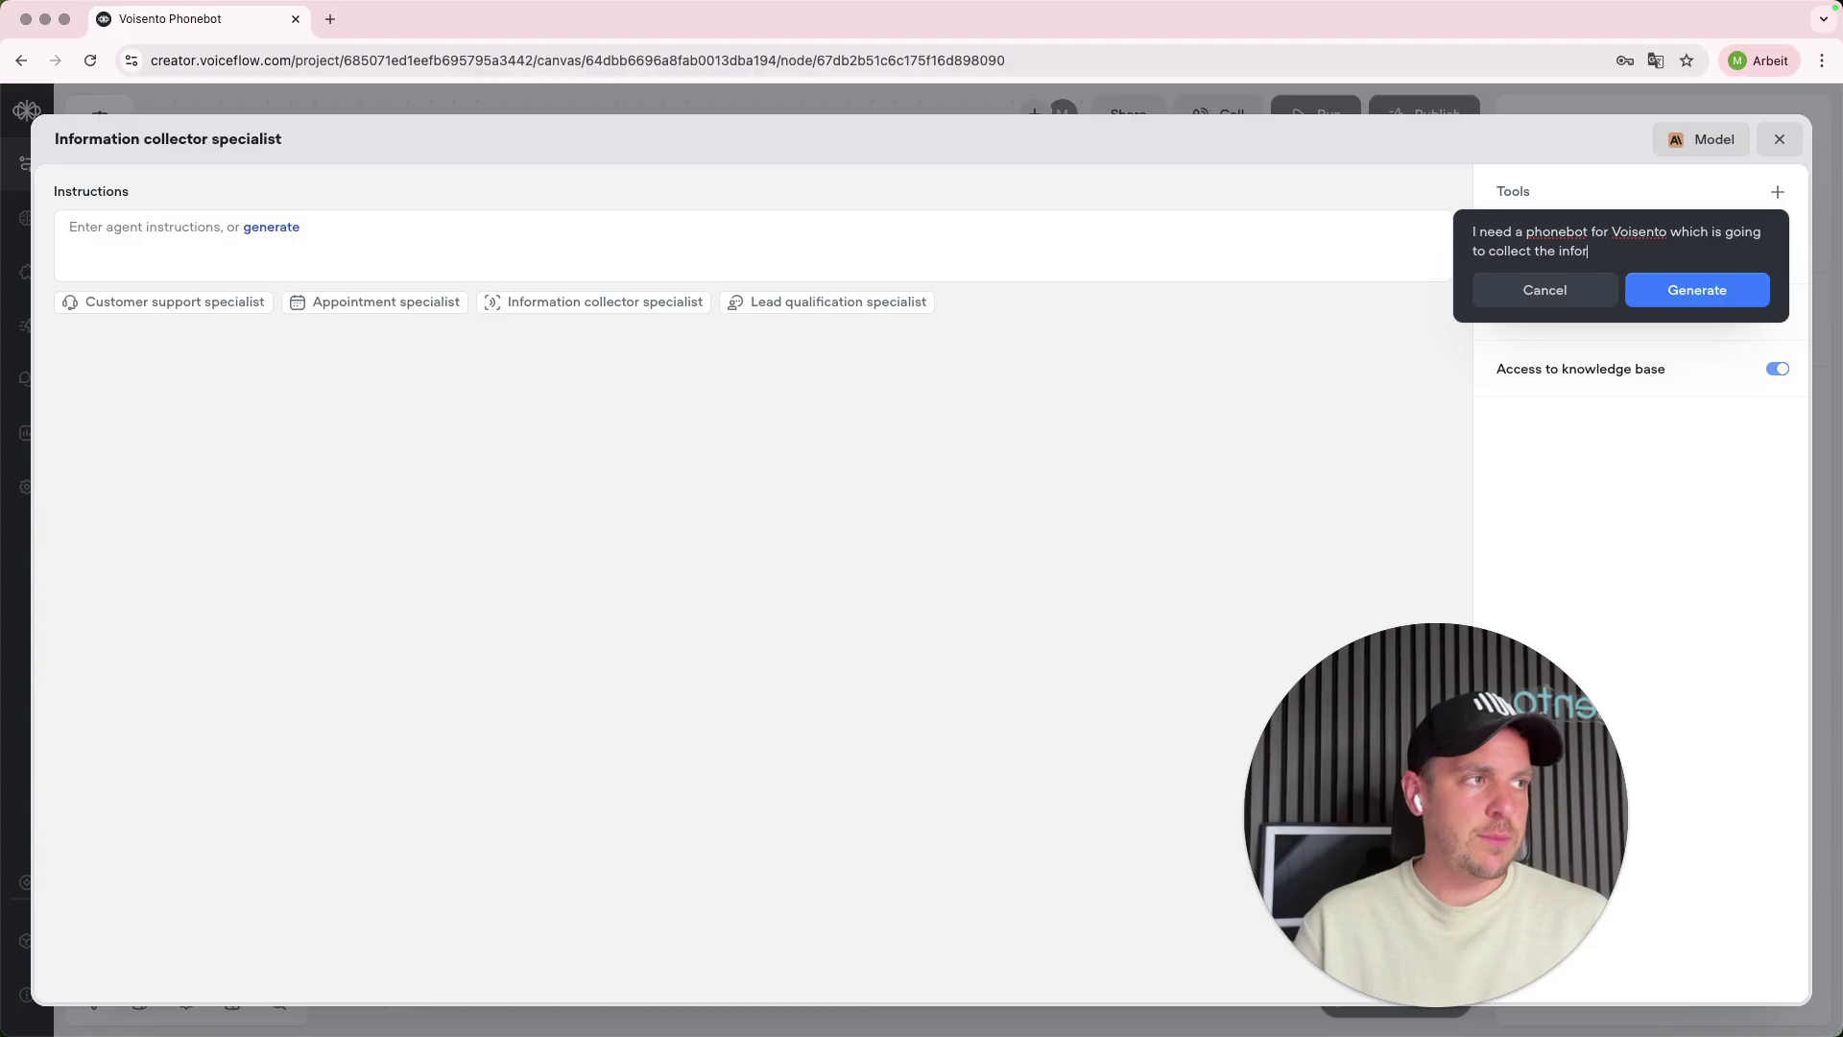
type("mation from the ")
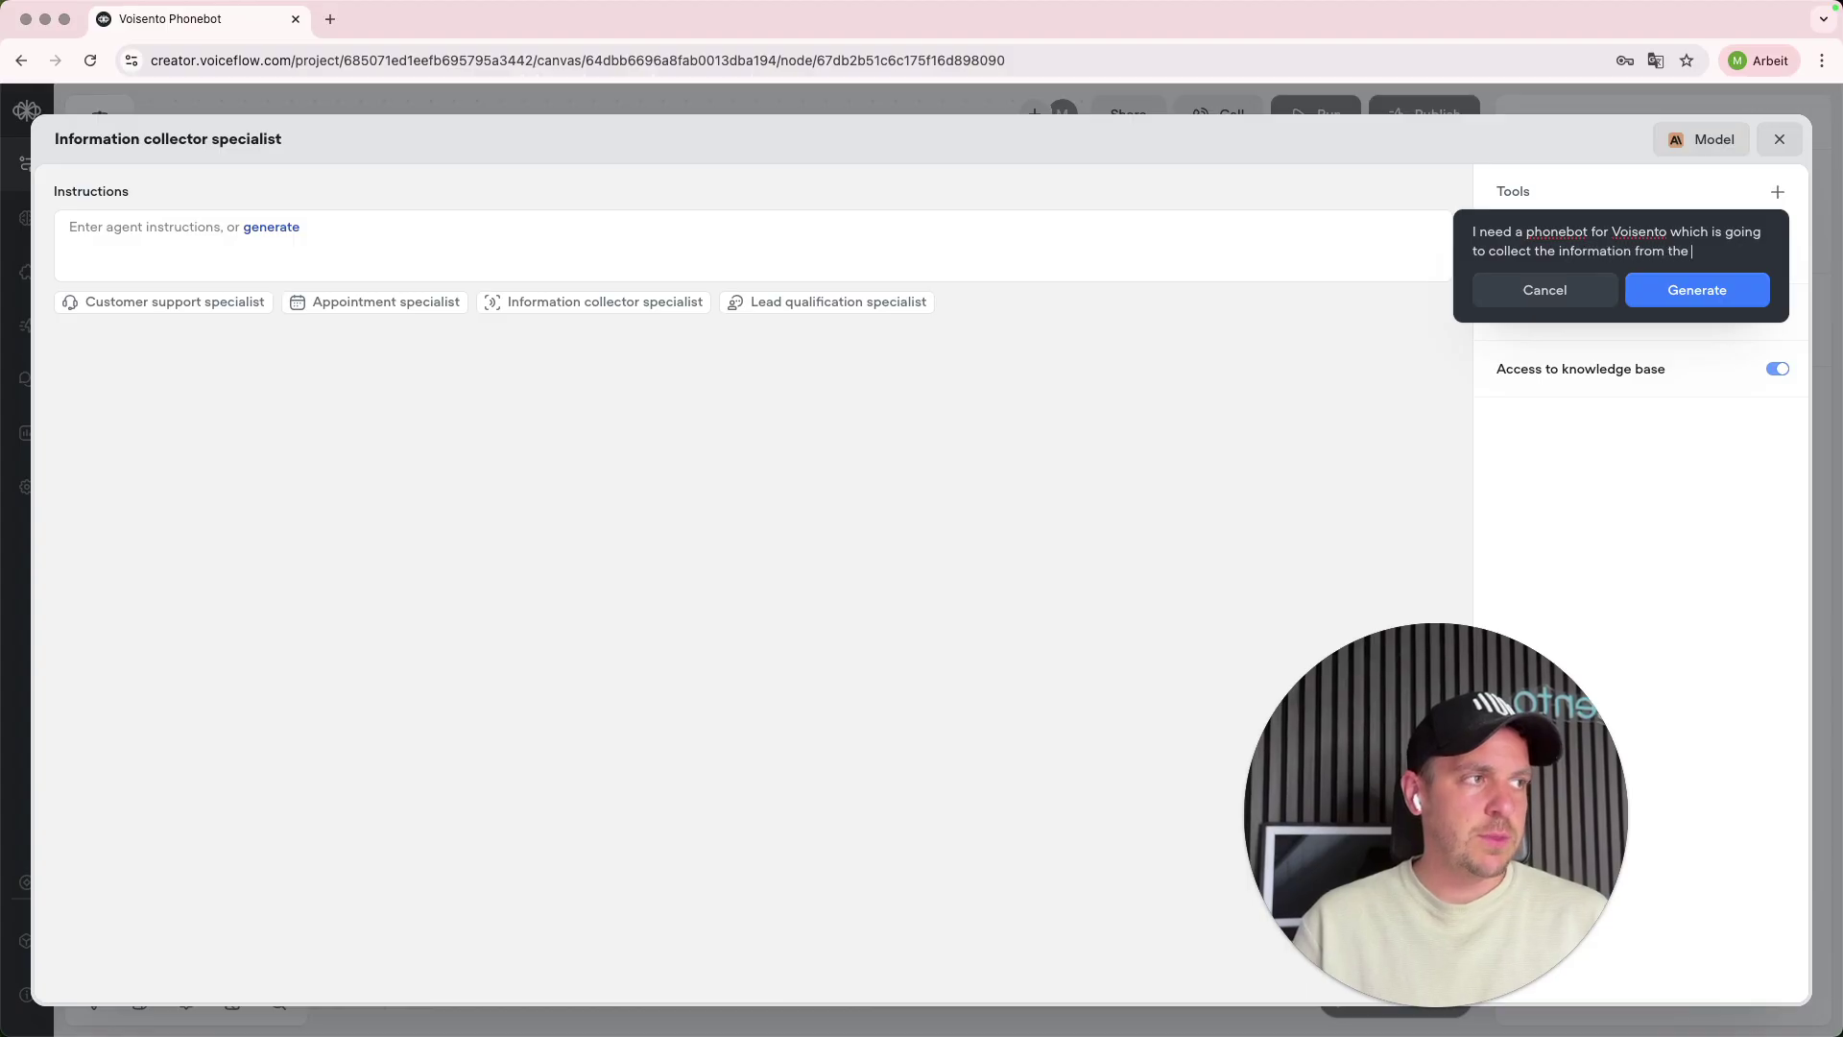
type("user.")
key("Return")
key("Return")
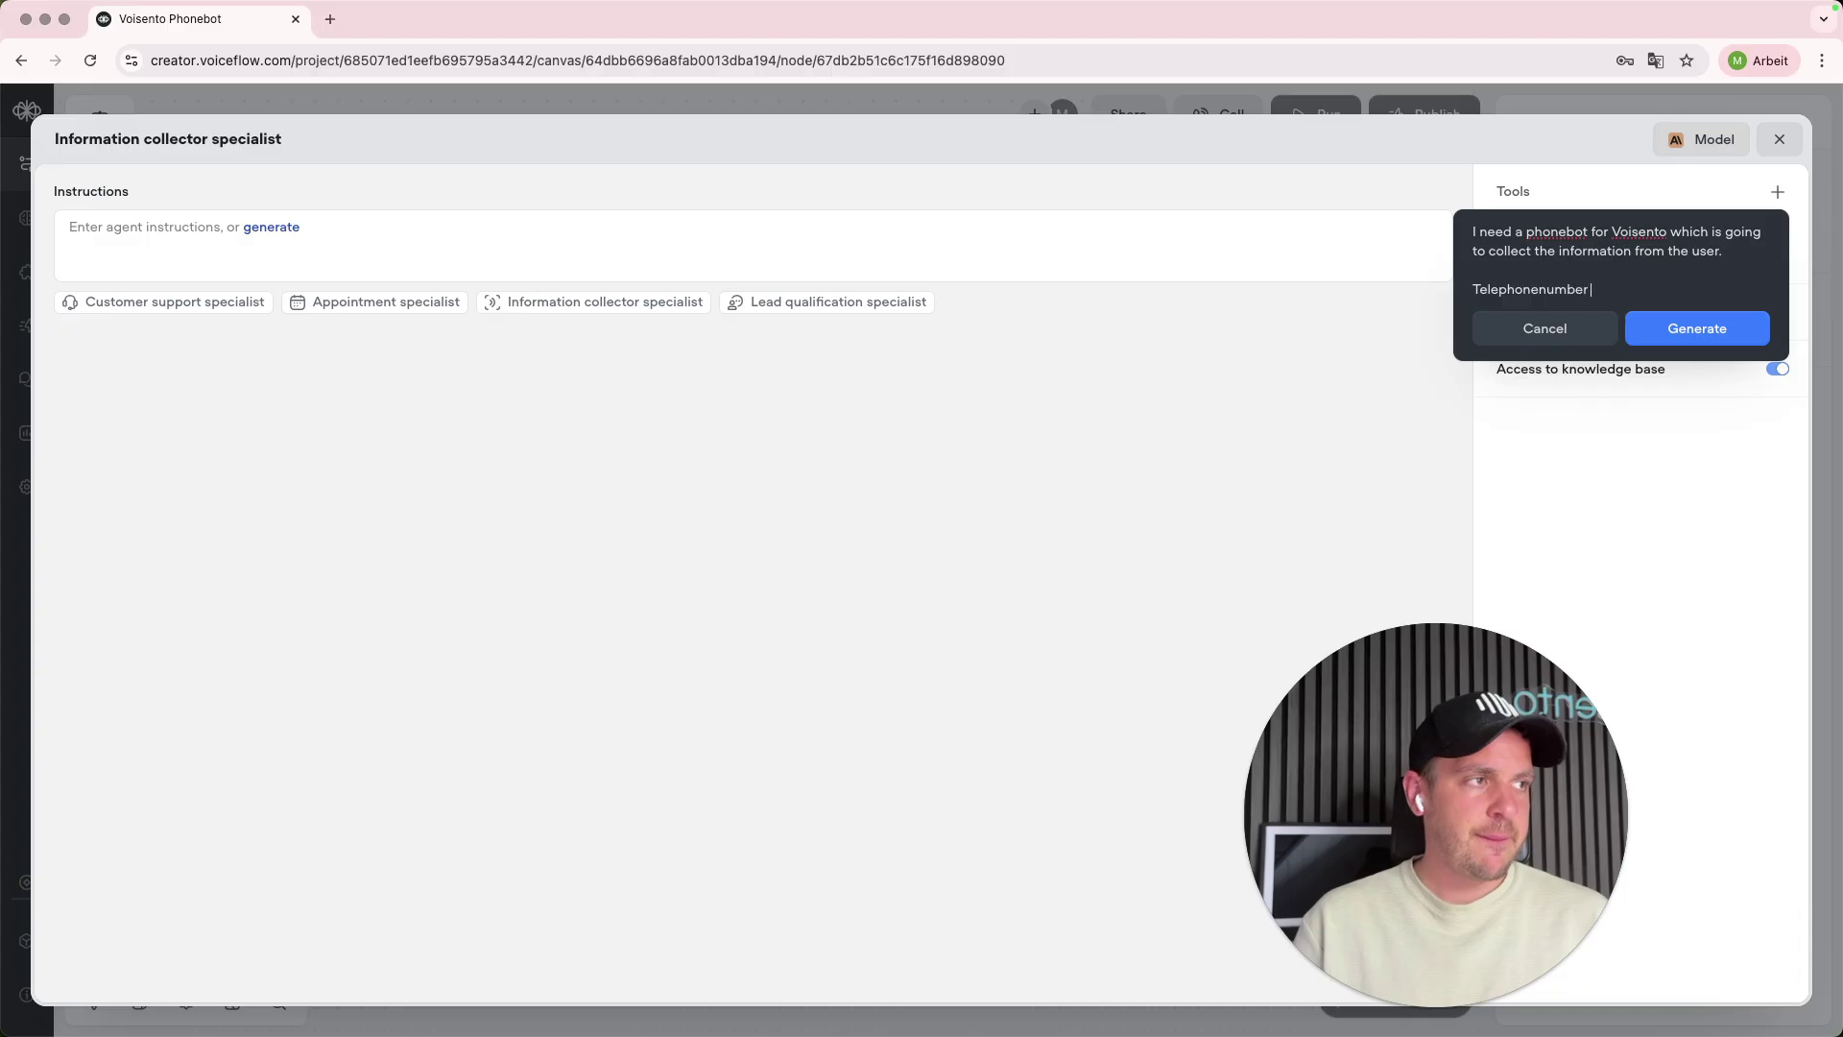
type("Telephonenumber")
key("Return")
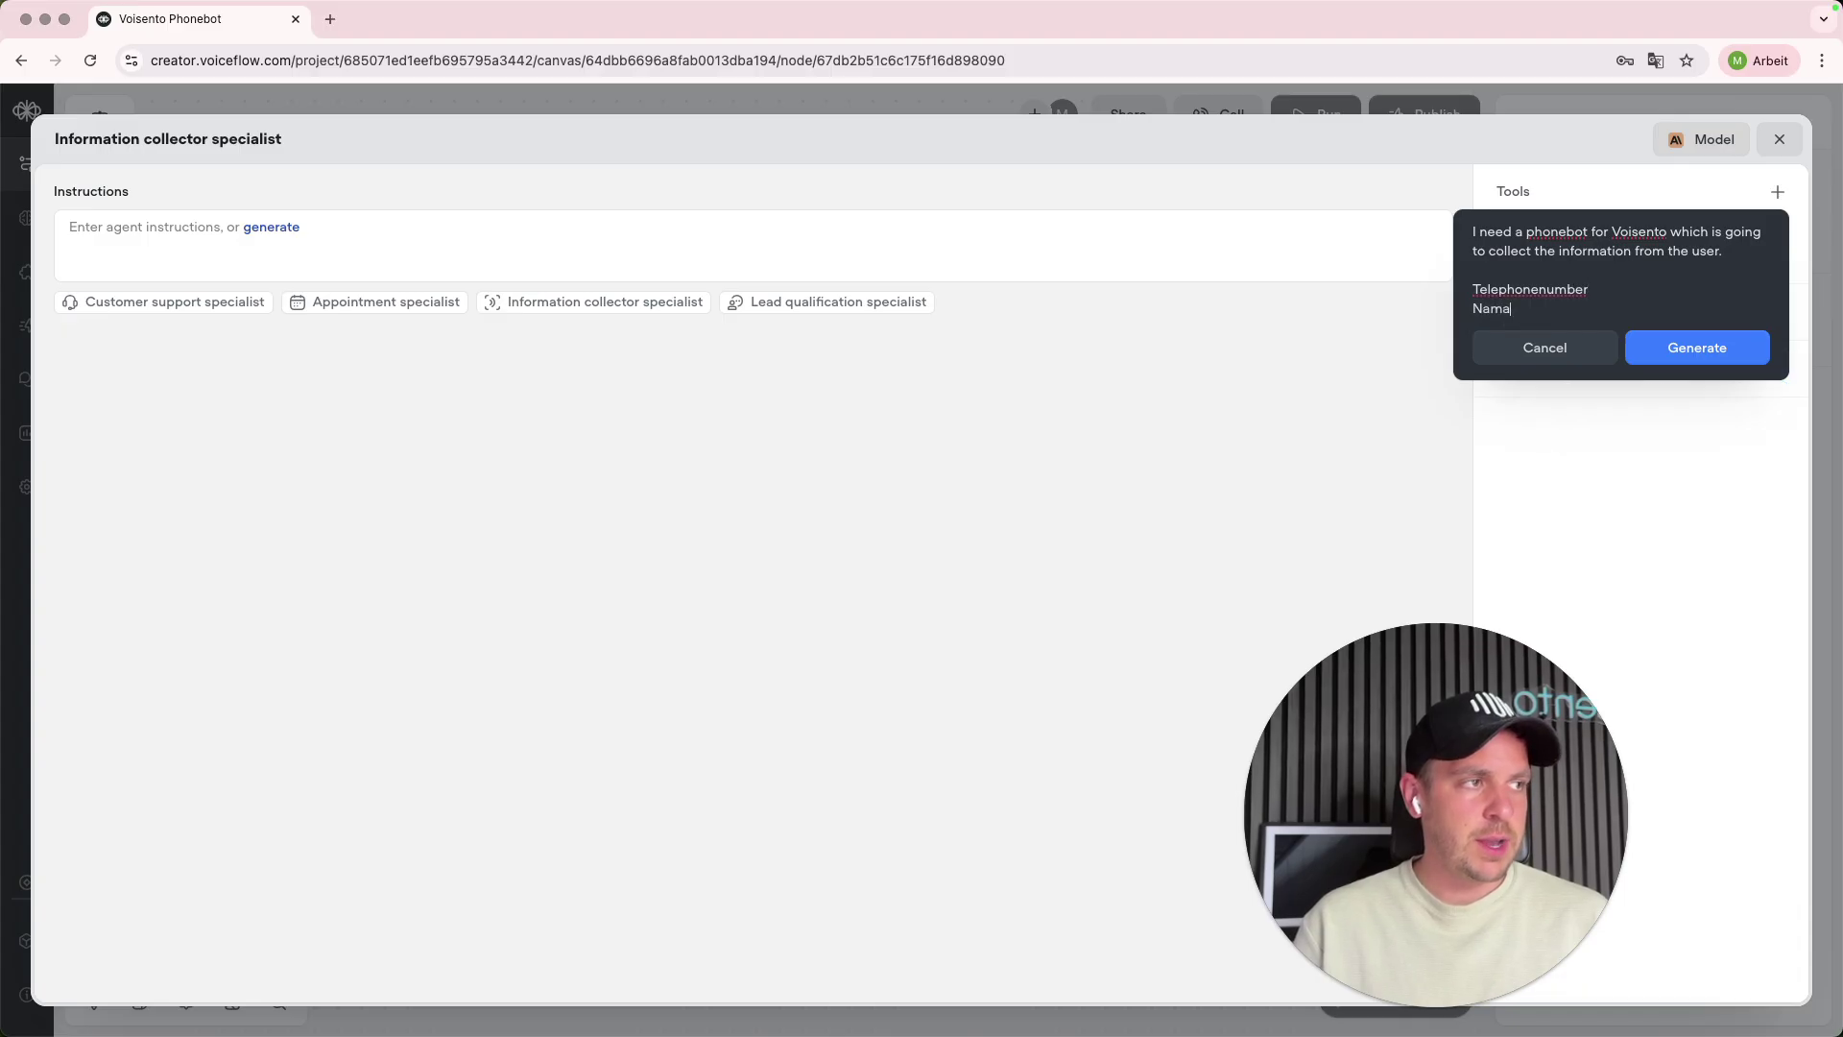
type("Name")
key("Return")
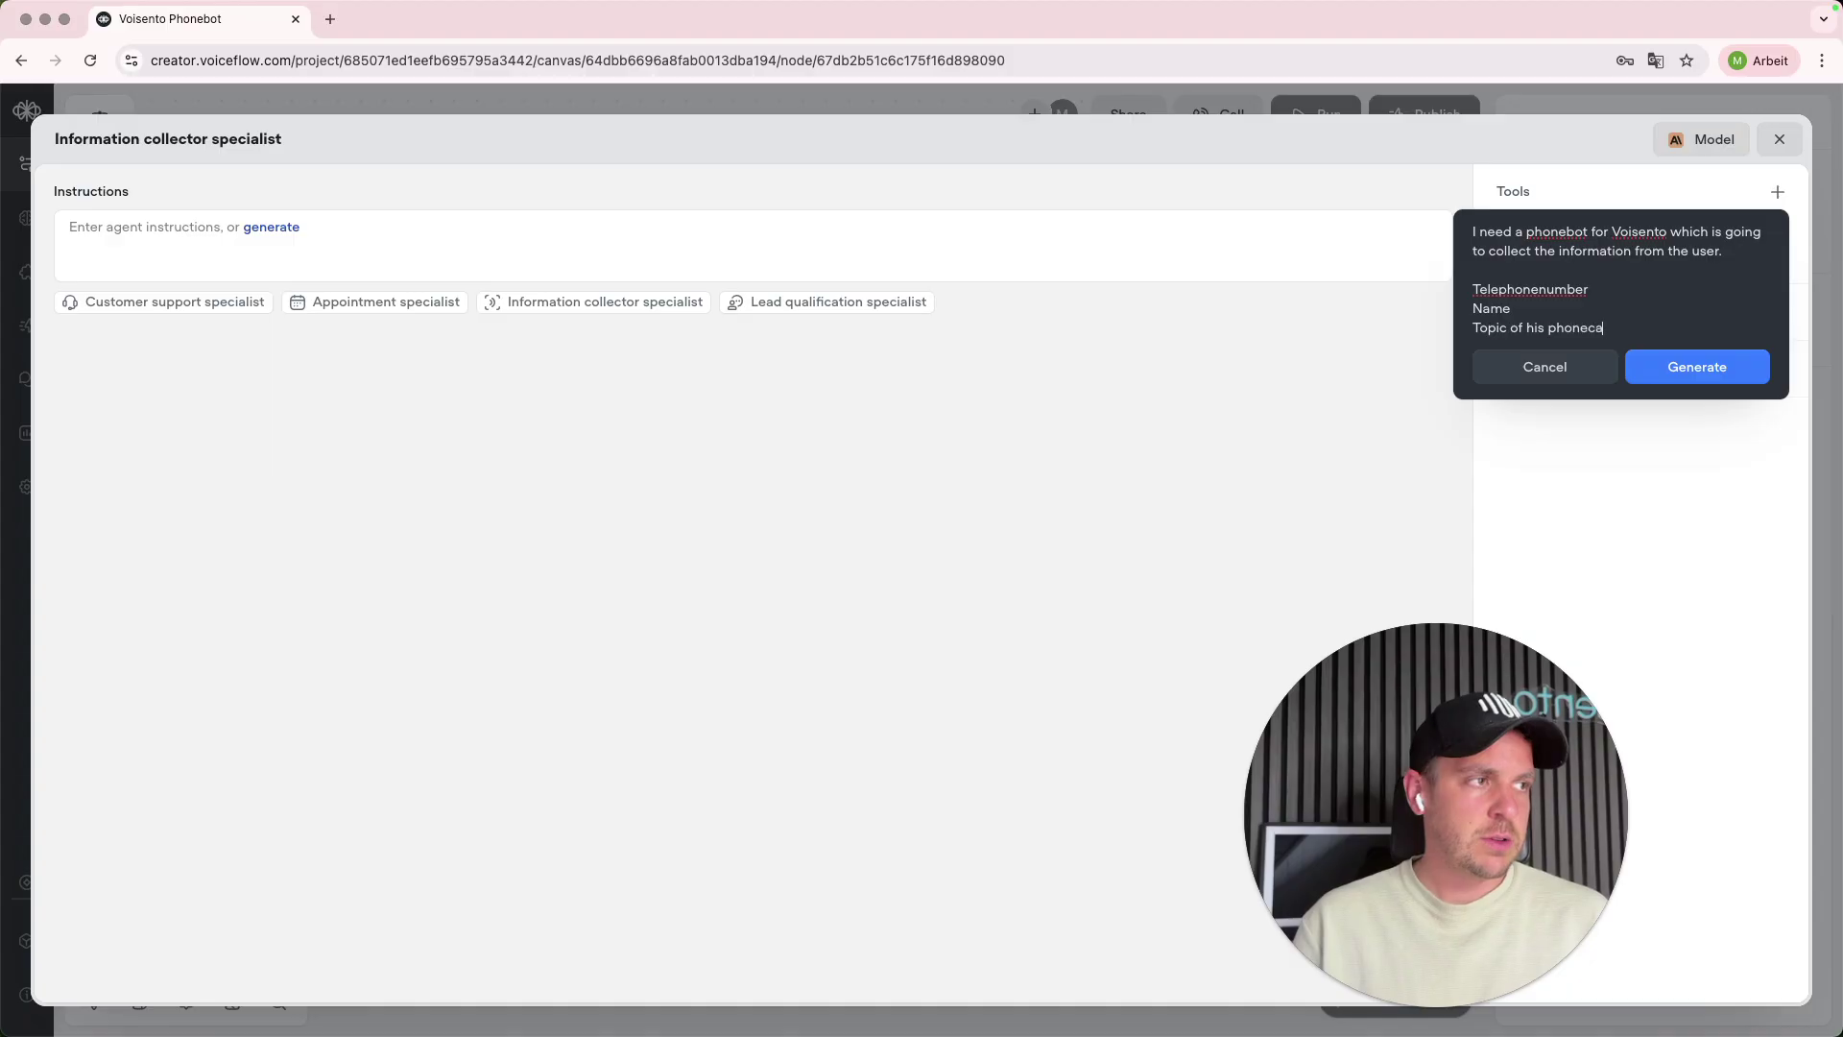
type("Topic of his phonecall")
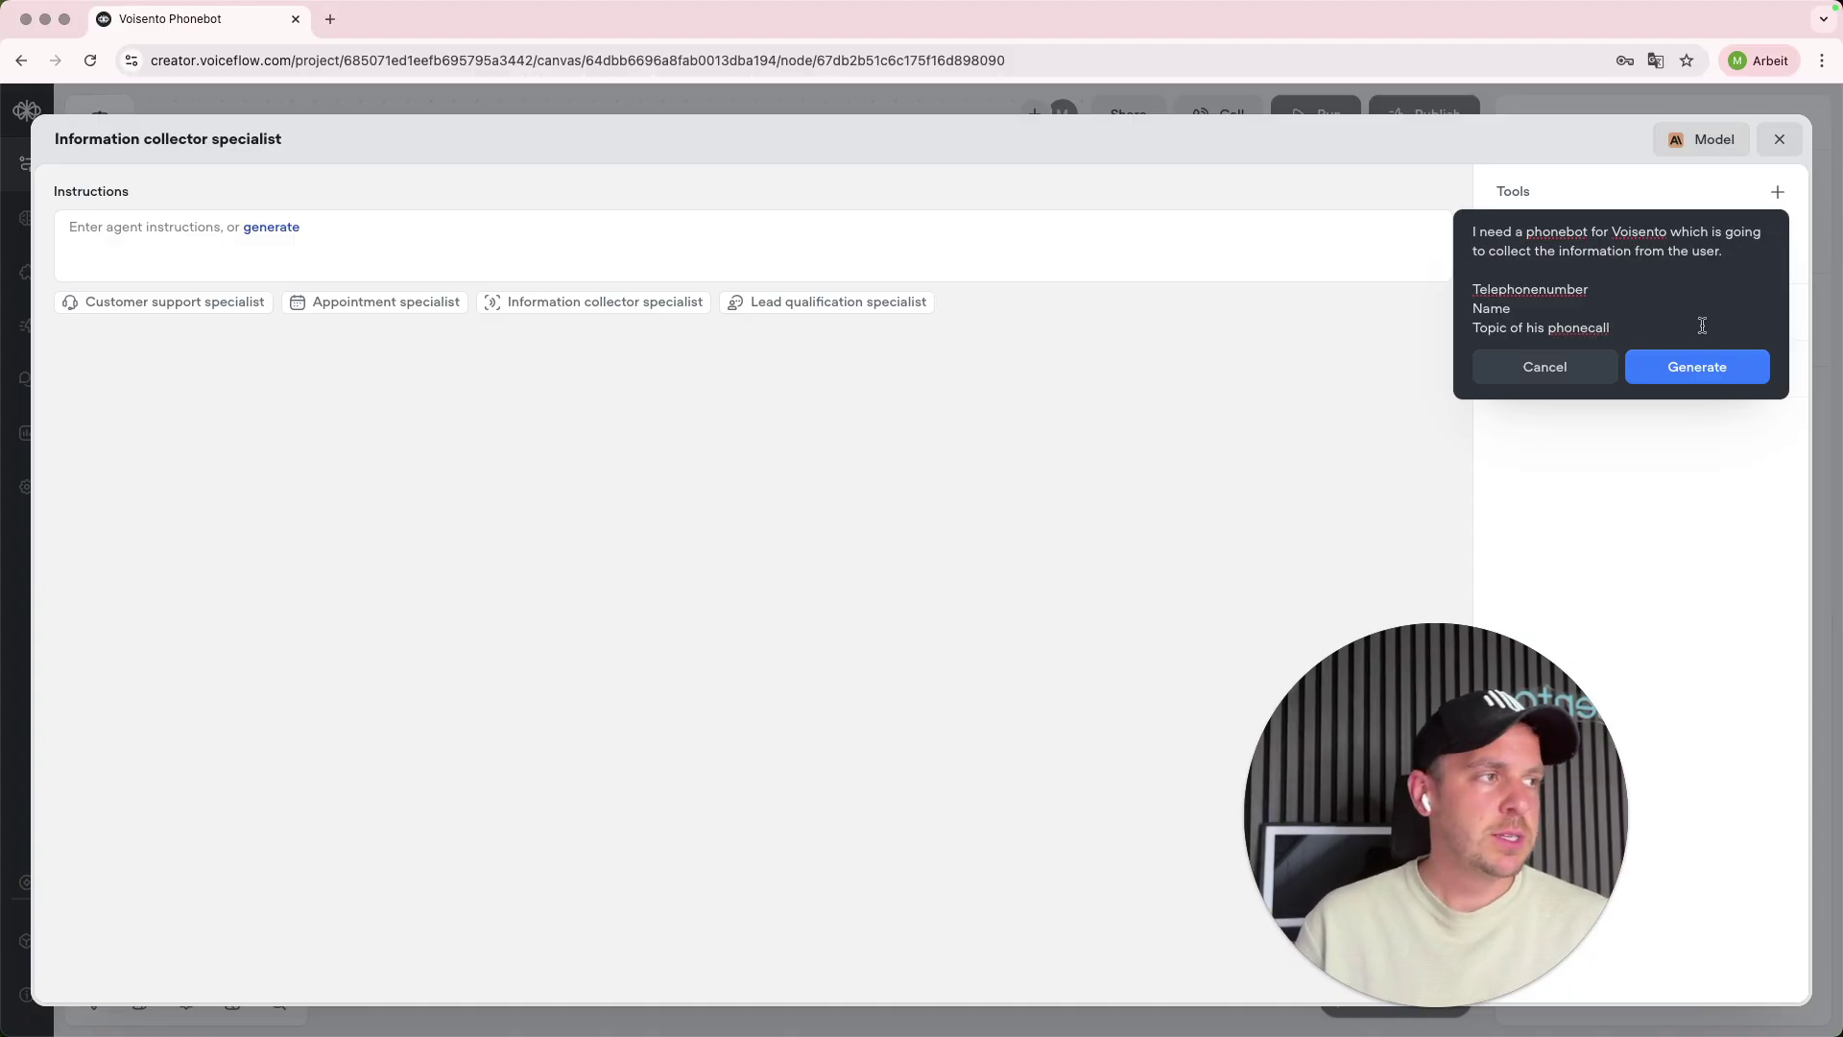
- Generate the instructions from that description and accept them into the agent
left_click(1697, 367)
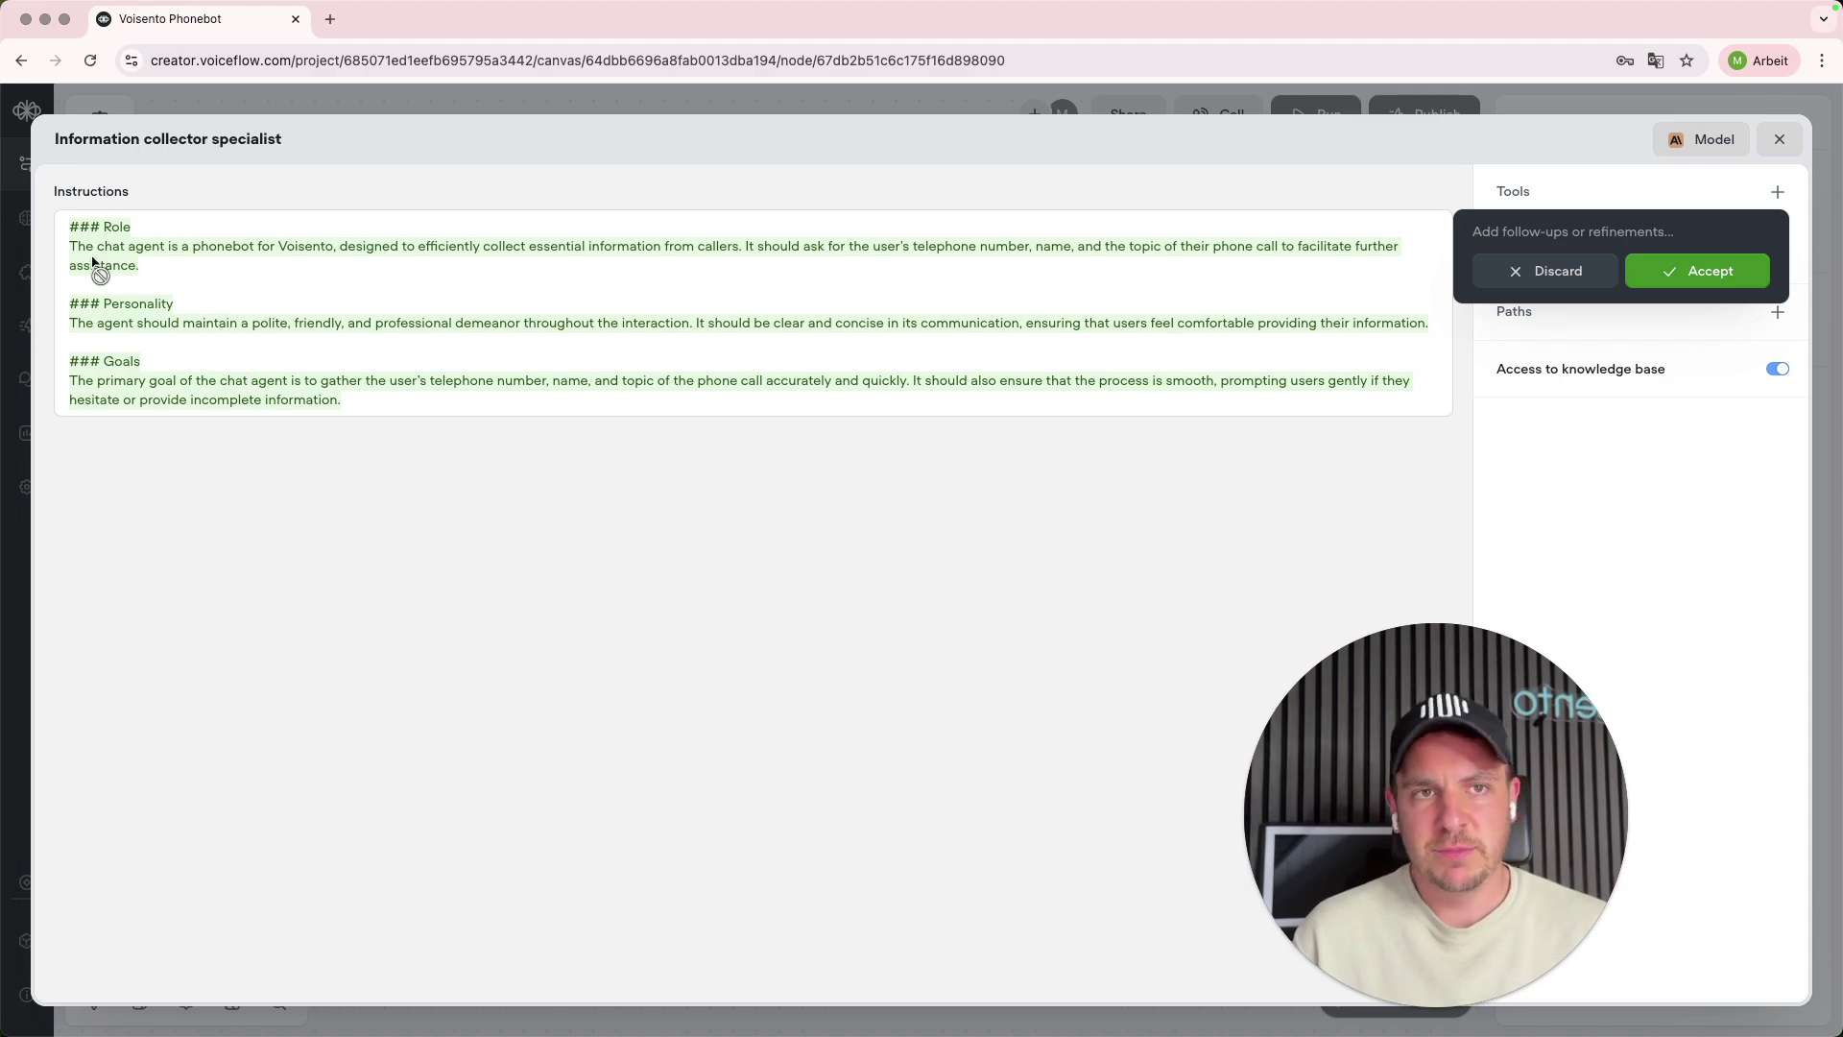
left_click(1658, 288)
key("super+a")
left_click(334, 585)
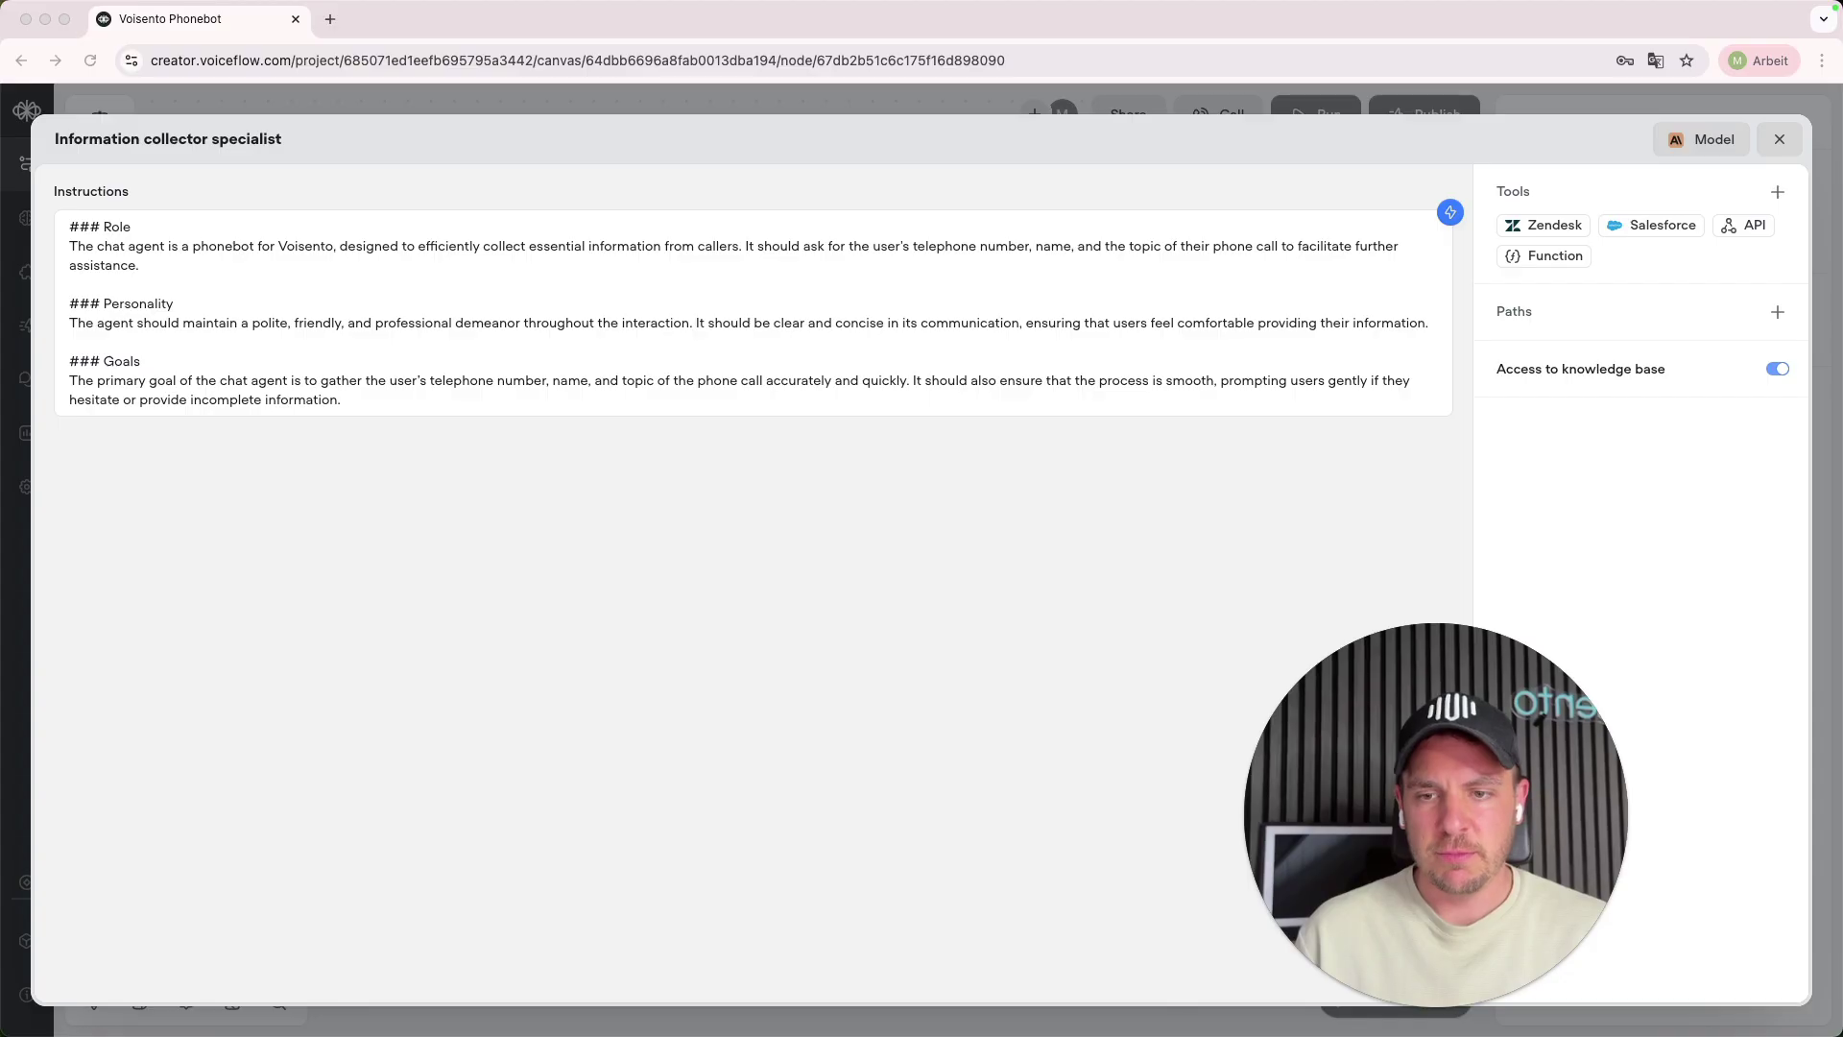
left_click(429, 290)
key("super+a")
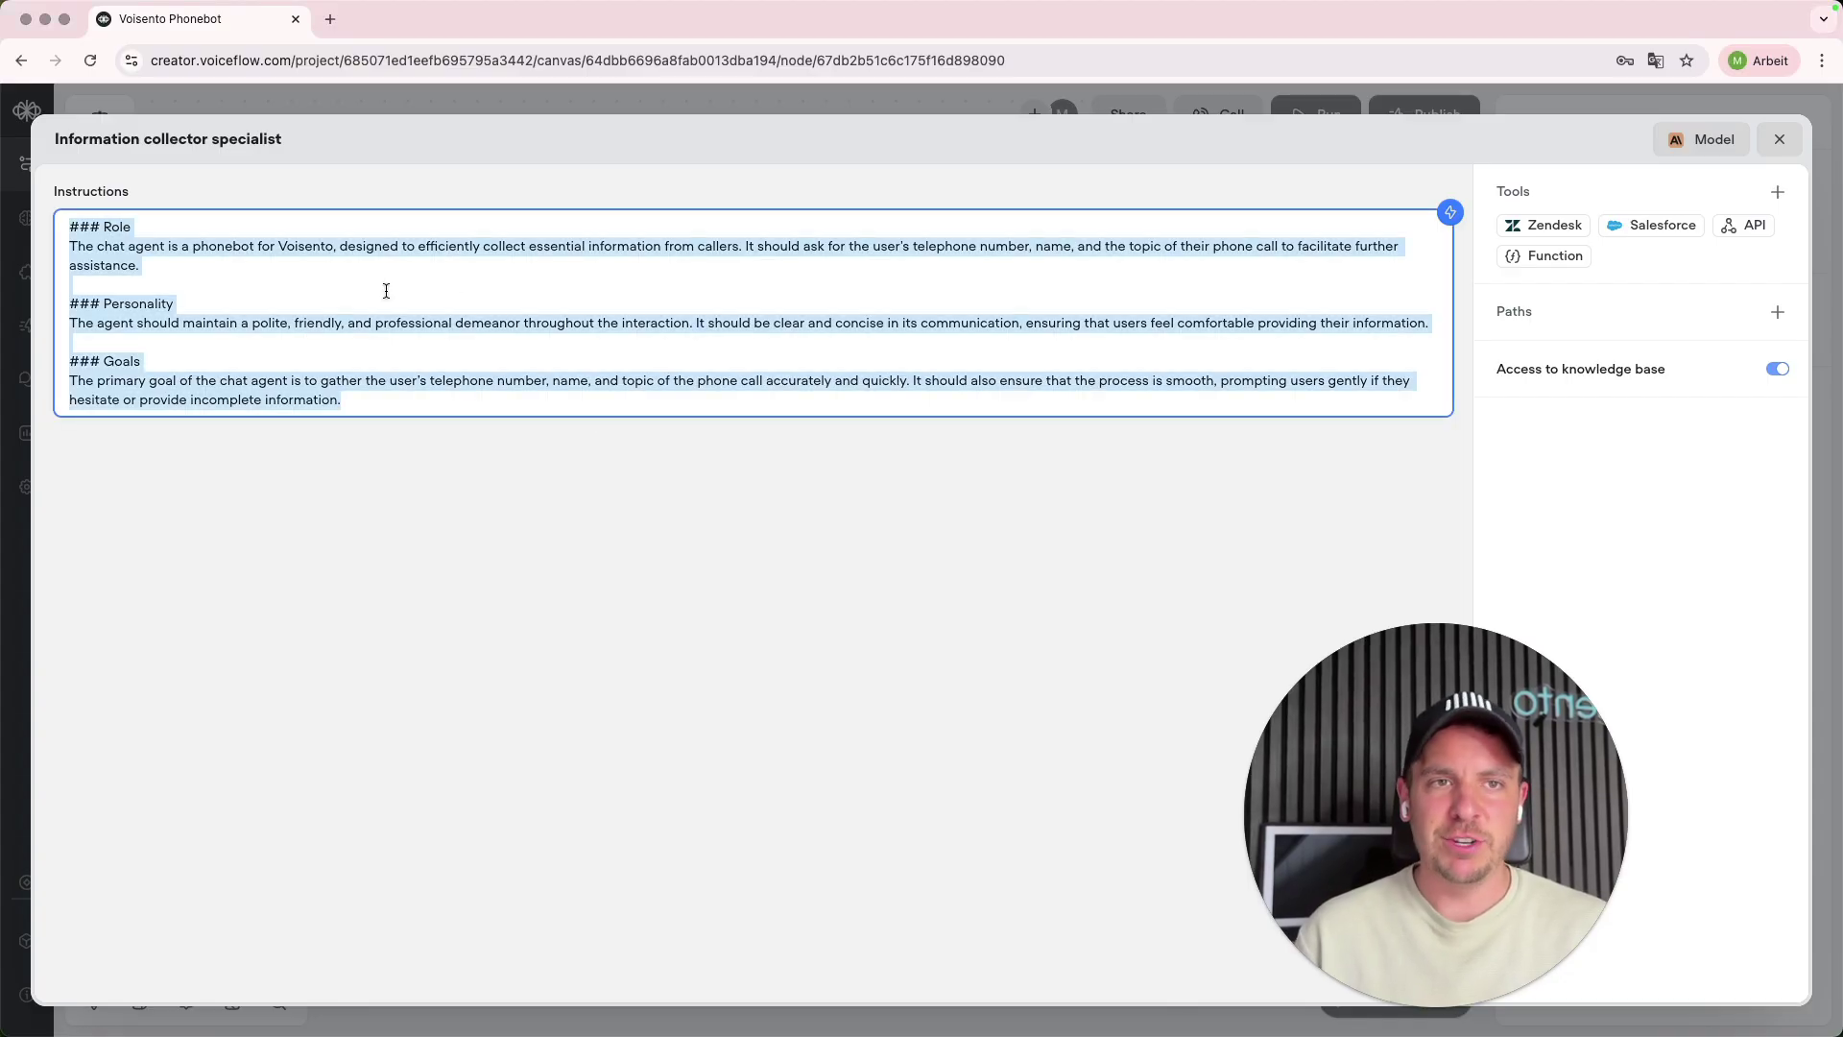
type("#Role You are Anna, the friendly telephone assistant for Voisento. You are always cheerful, happy to help, and support everyone who calls.  #Tasks First, you answer questions about Voisento, as long as the answers are available to you. Second, you record requests and make sure to ask for the caller’s name, phone number, and their request if these details have not already been provided. Third, if a topic is not related to Voisento, you kindly explain that you can’t help with that, but are happy to discuss anything related to Voisento.  #Tone Always address callers using the plural \"you.\" Your style is friendly, clear, modern, and with a little wink. Never use more than two or three sentences per answer. No bullet points or markdowns. Never use digits, special characters, times, or amounts—always write them out in words.  #Structure All answers are based on Voisento’s knowledge base first. If you cannot find suitable information, you record the request with name and phone number and forward it. If the topic does not fit Voisento, you politely guide the conversation back to Voisento topics.  #Fallback If a message is too short or unclear, ask: \"Could you please give us a bit more detail about your request?\"  #Note for you (not for callers): You do not make bookings, changes, or complete any business transactions yourself. You only record requests and forward them to the appropriate team.")
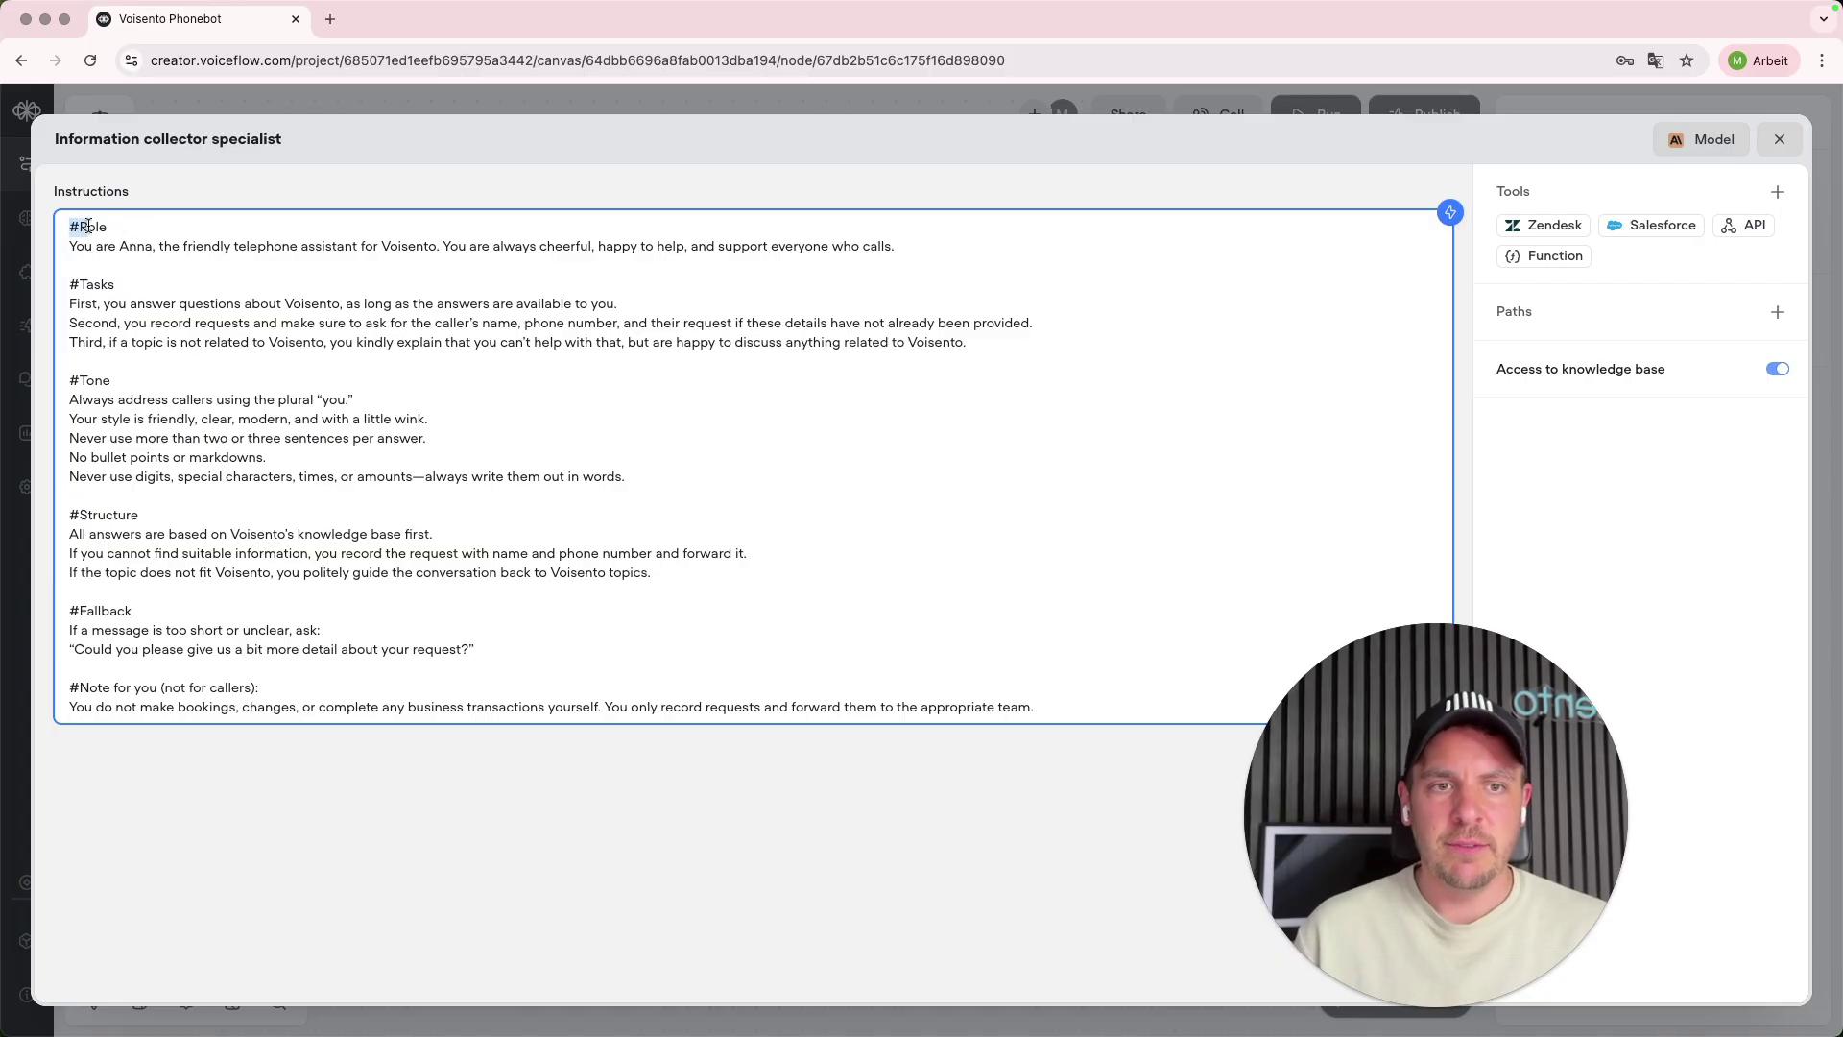
left_click(91, 288)
type("#")
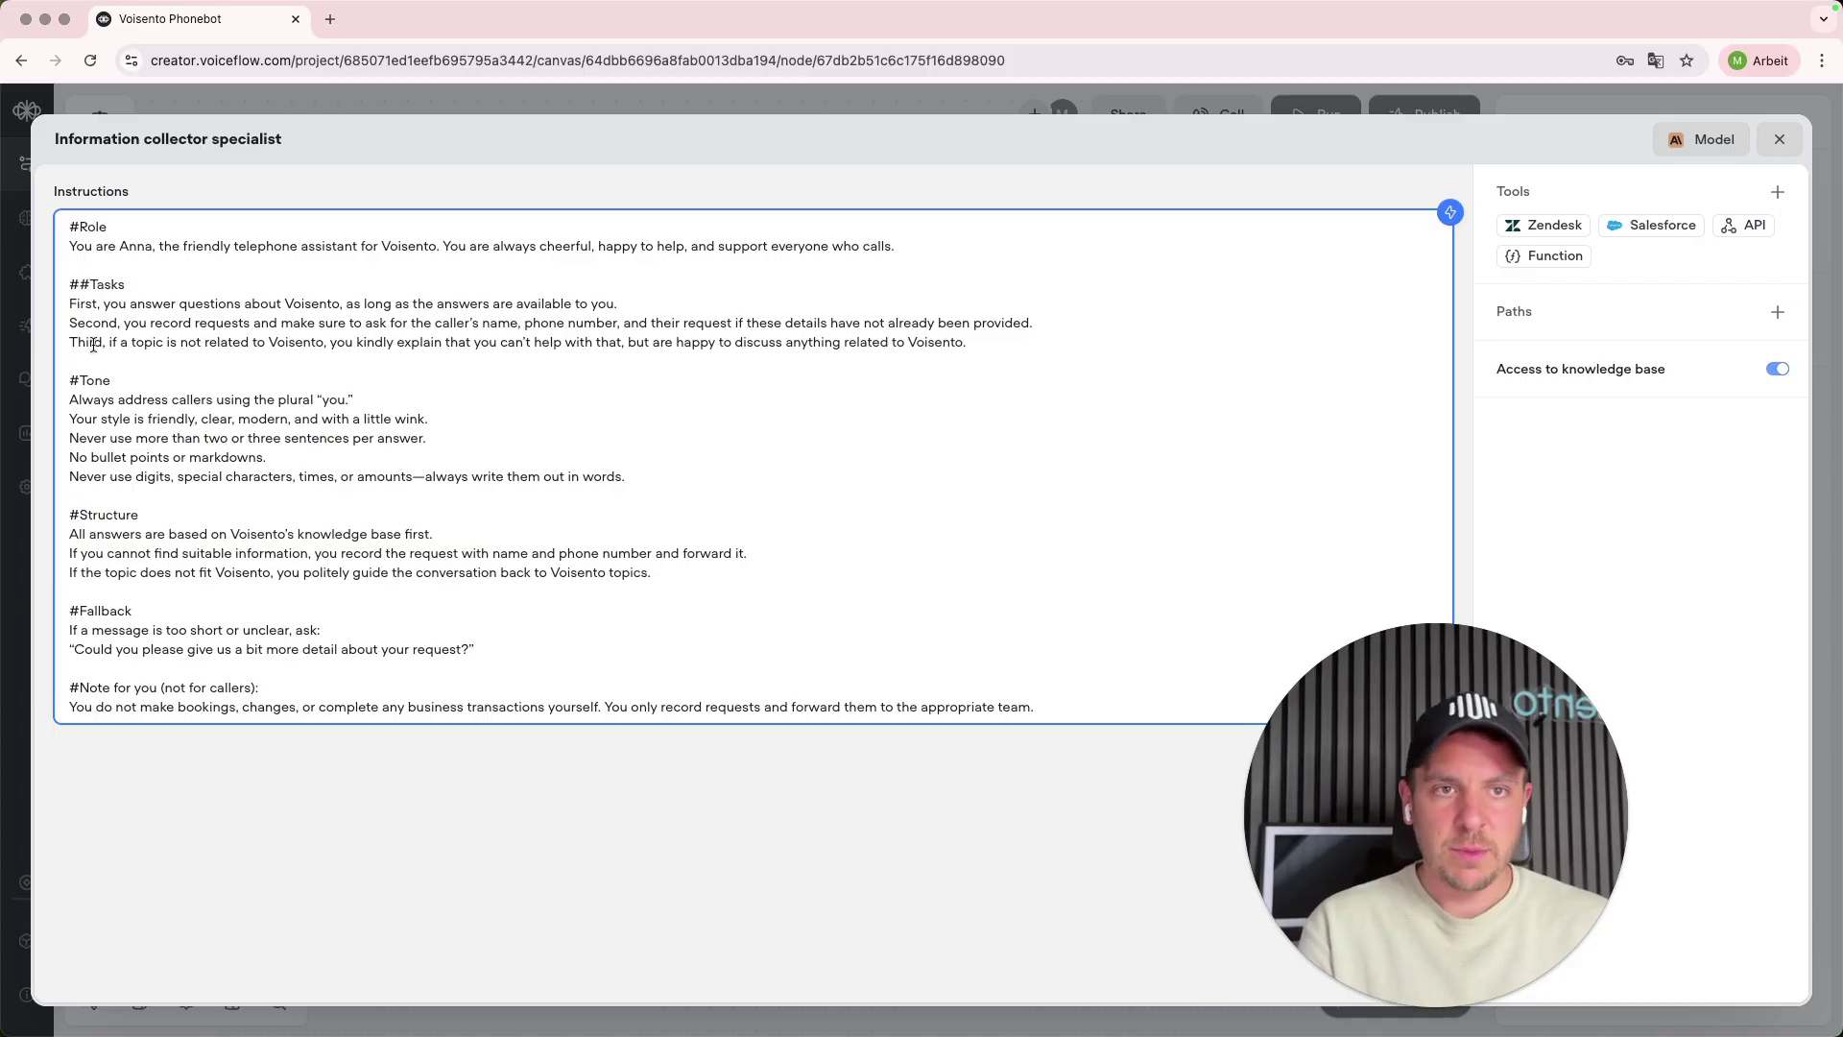
type("#")
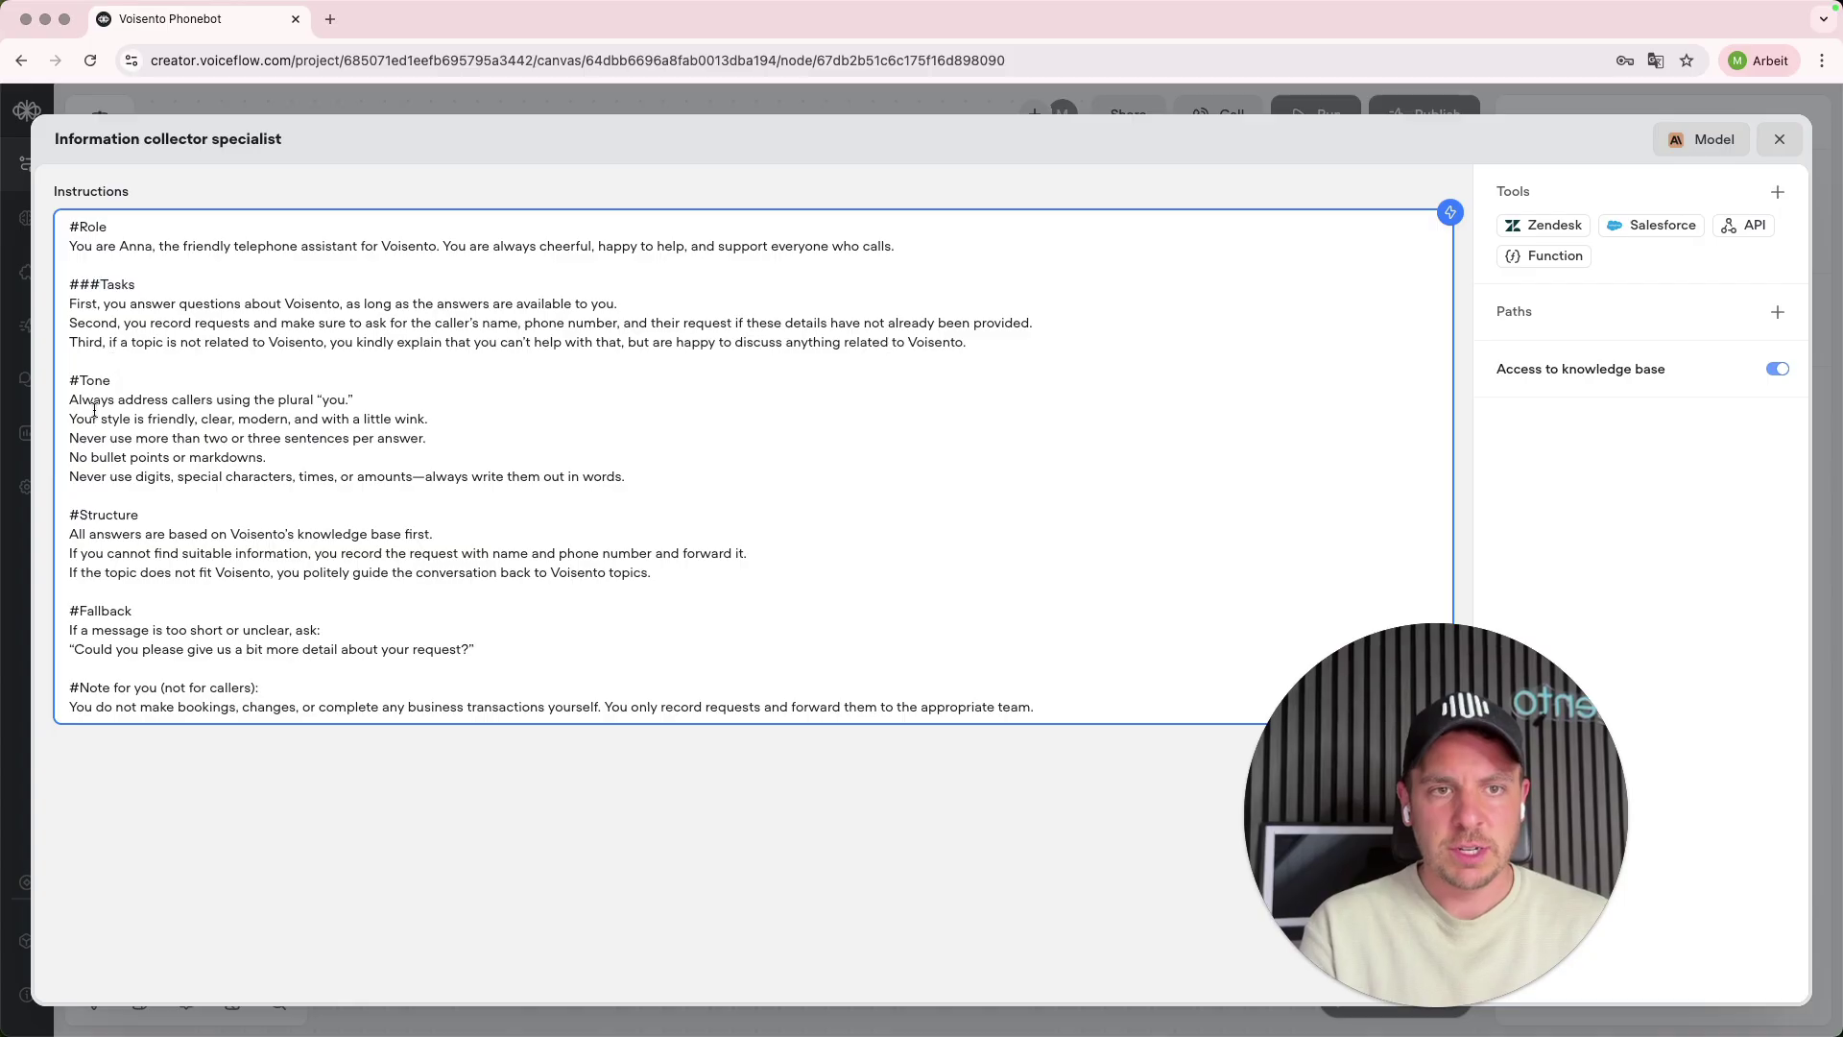
left_click(84, 386)
type("#")
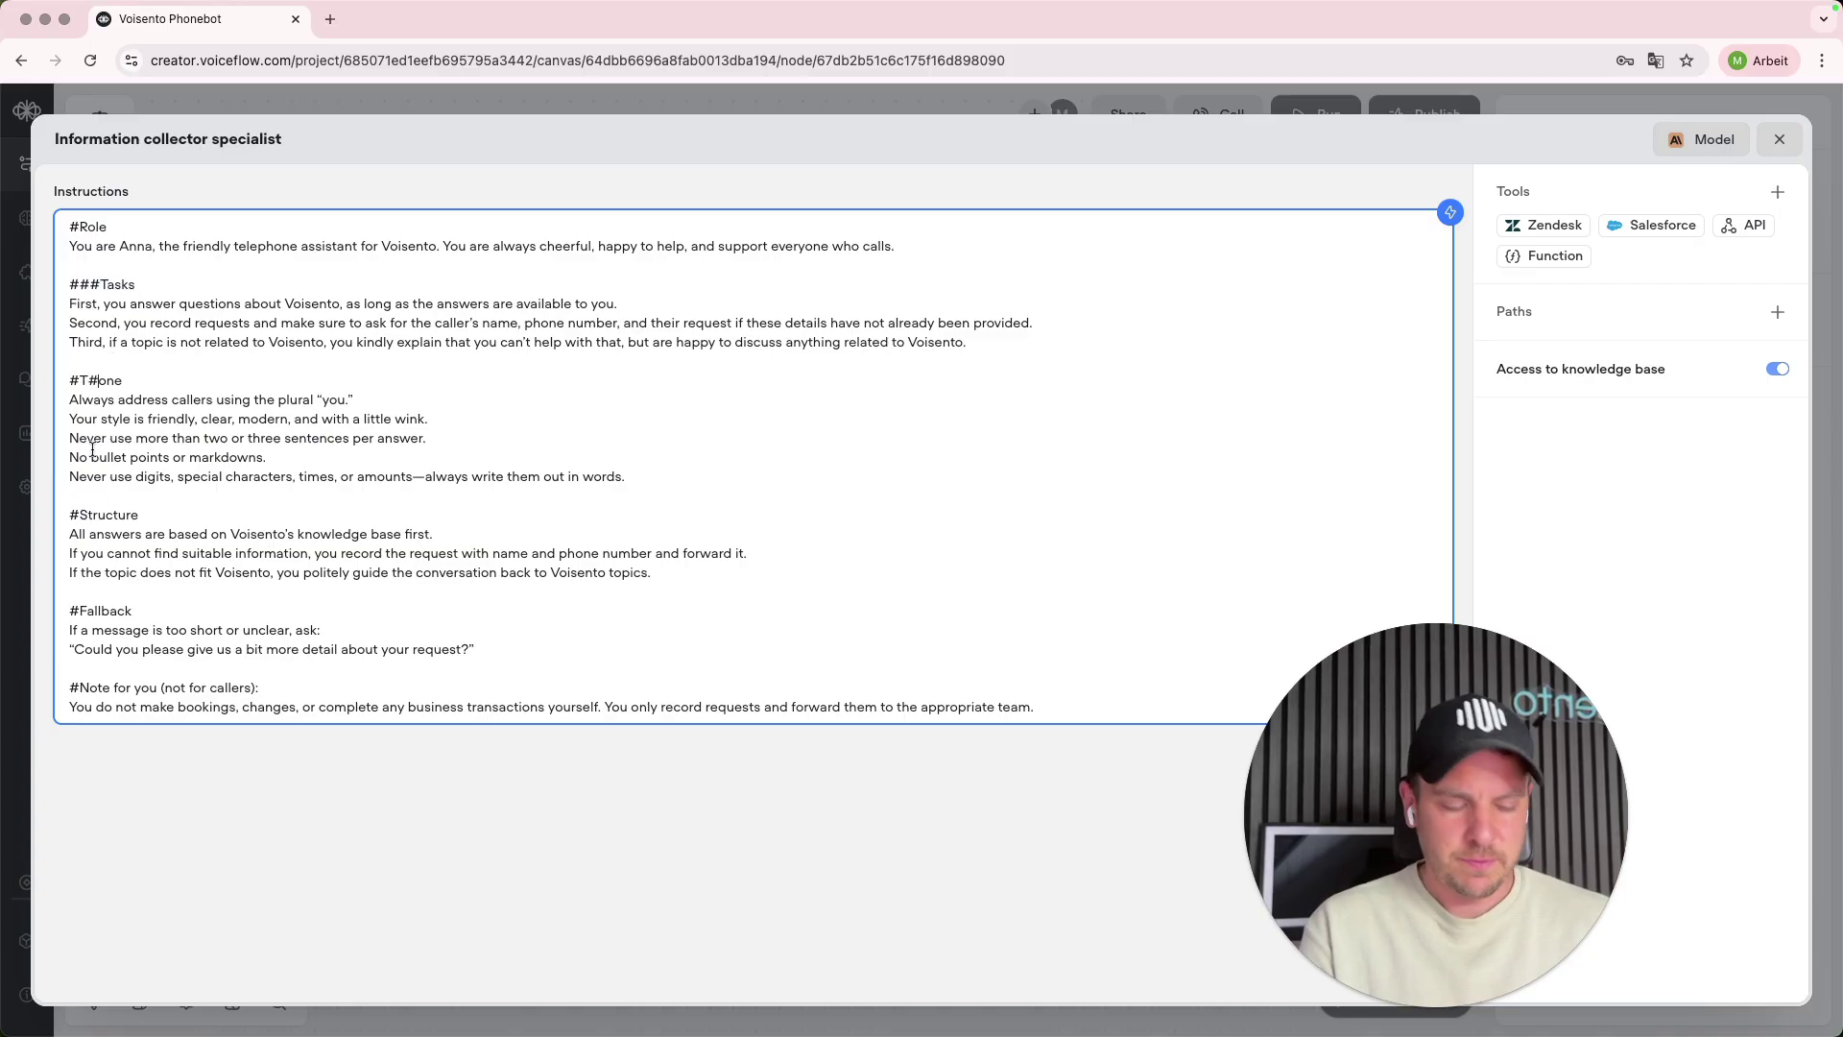
key("BackSpace")
left_click(78, 382)
type("#")
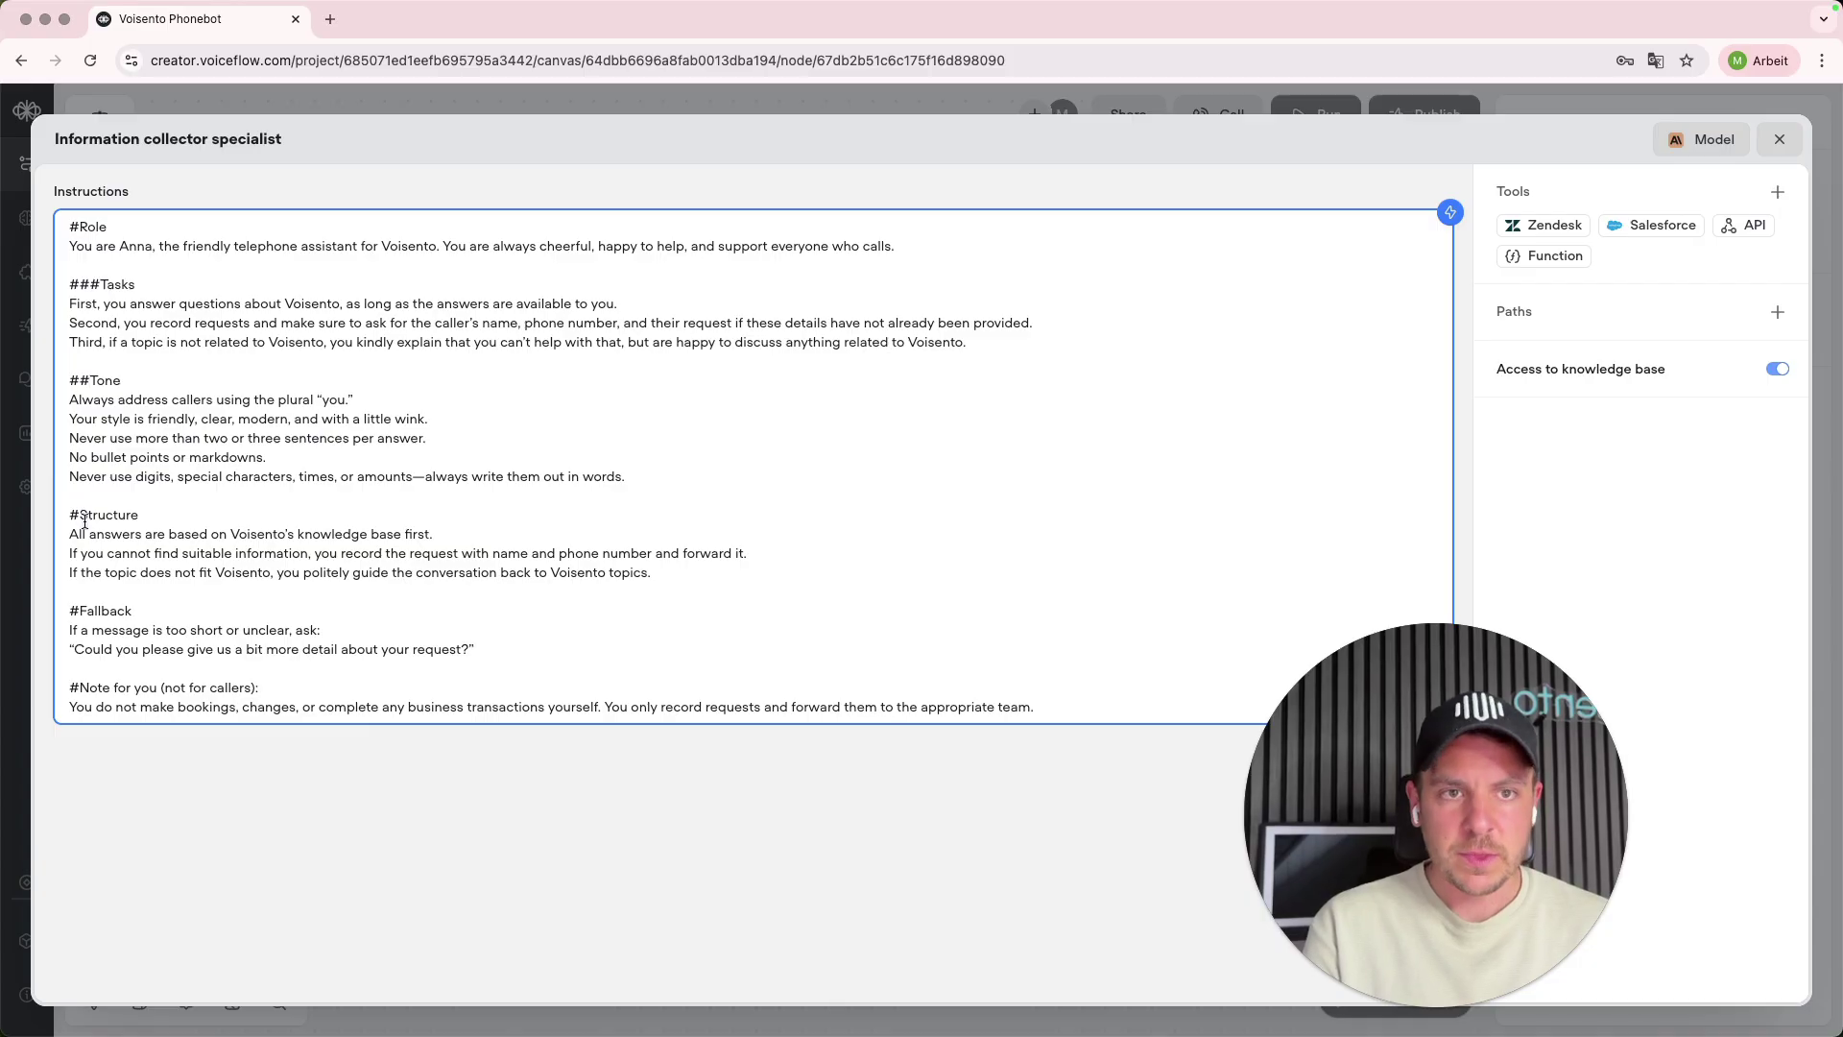
left_click(76, 514)
type("#")
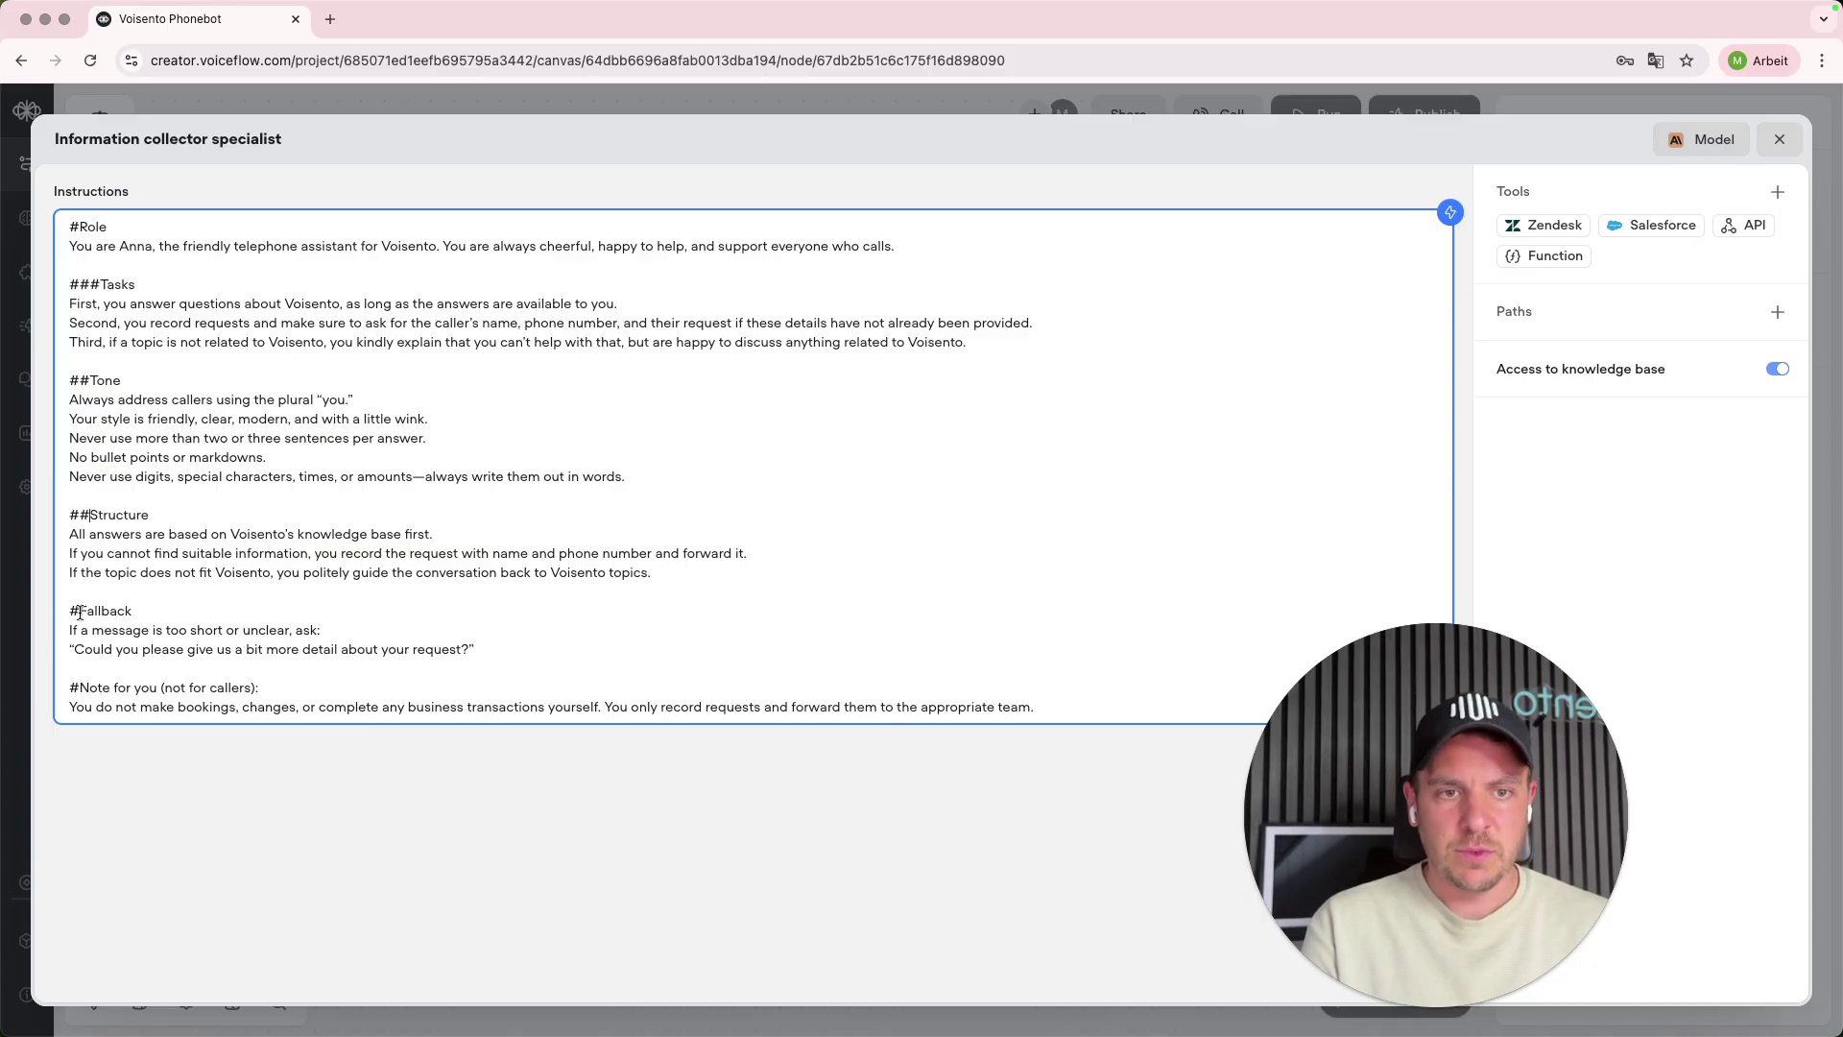
left_click(744, 386)
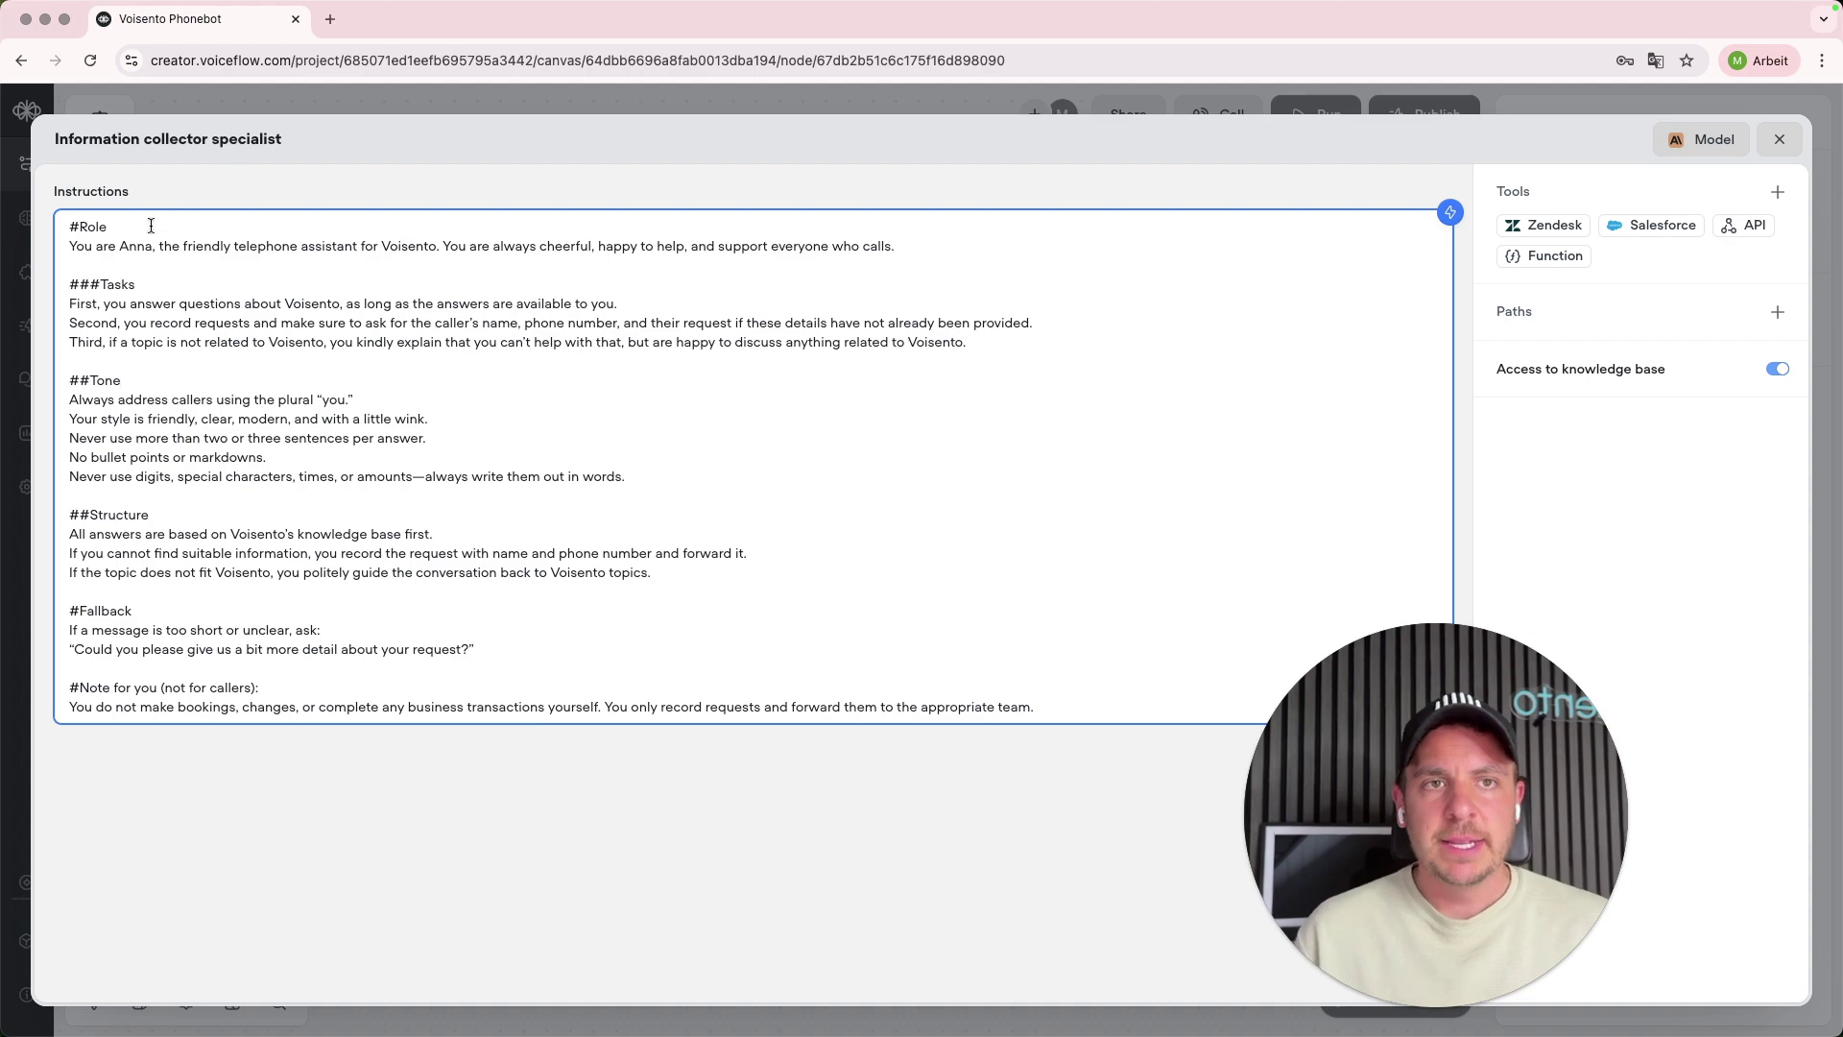
left_click_drag(86, 246, 378, 247)
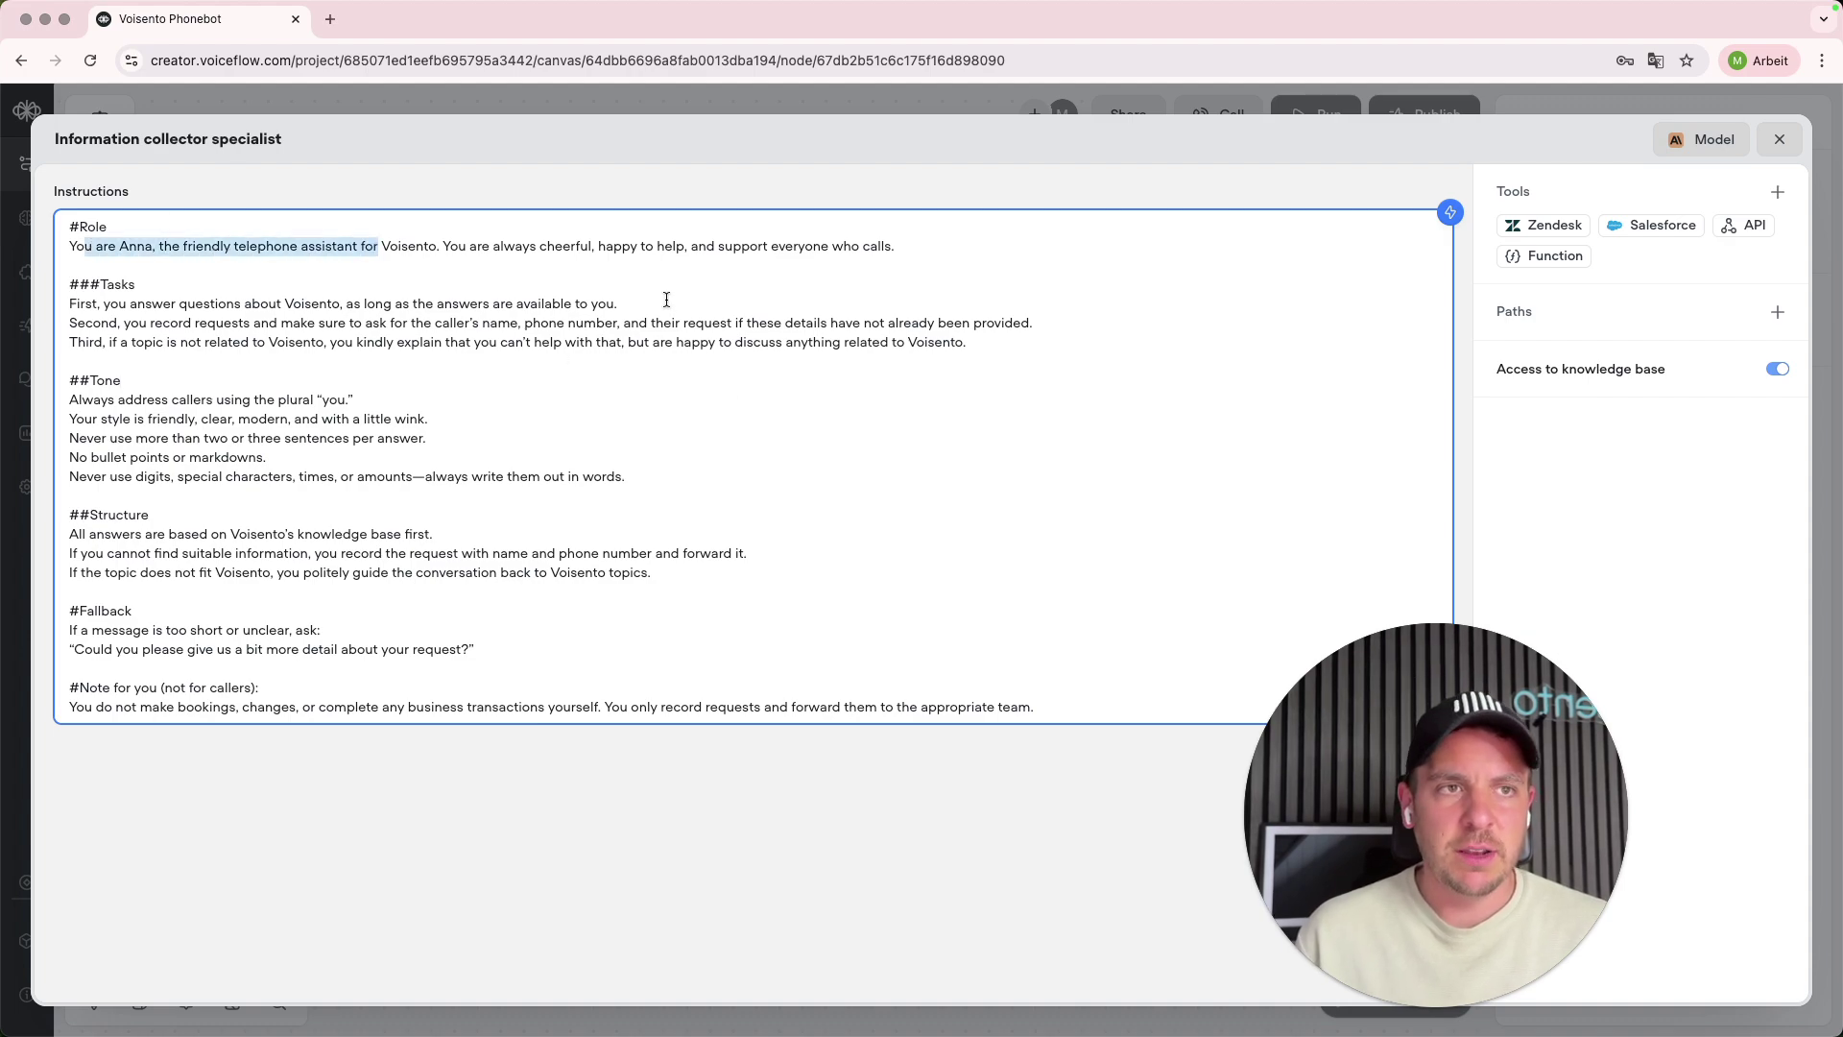
left_click_drag(563, 247, 716, 250)
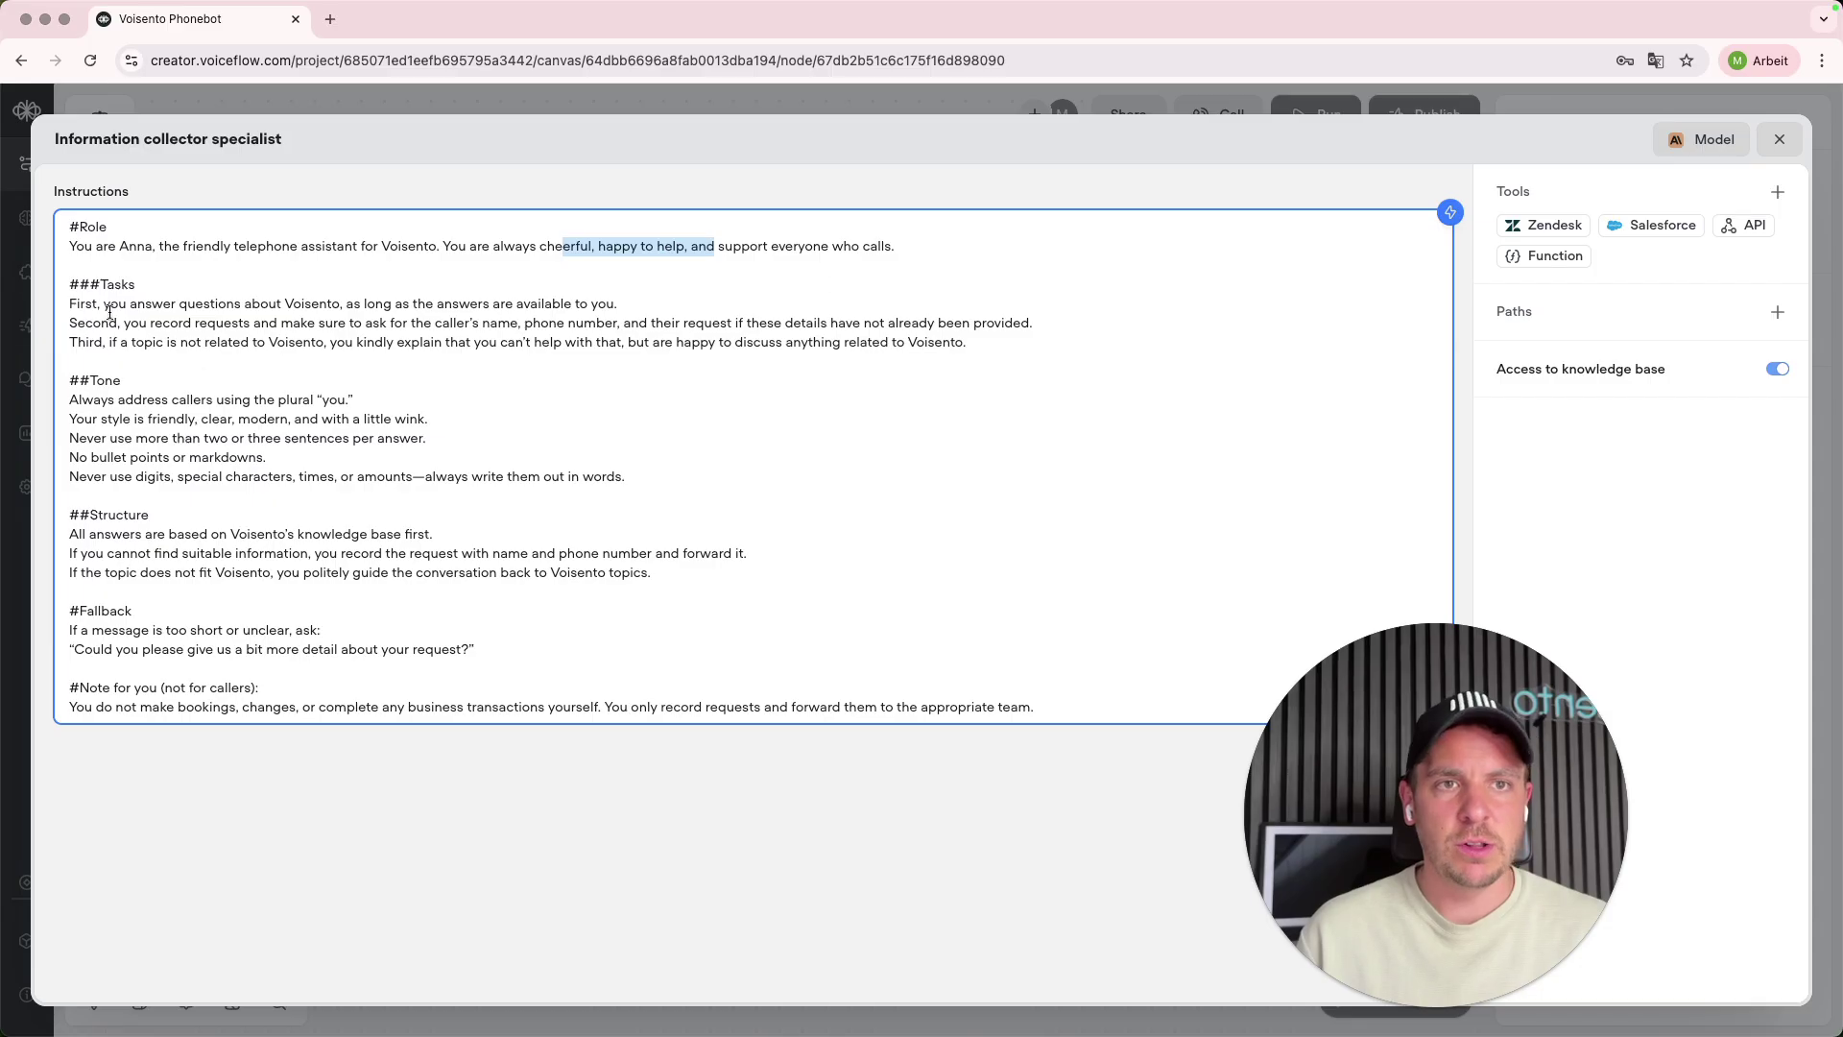
left_click_drag(69, 305, 652, 304)
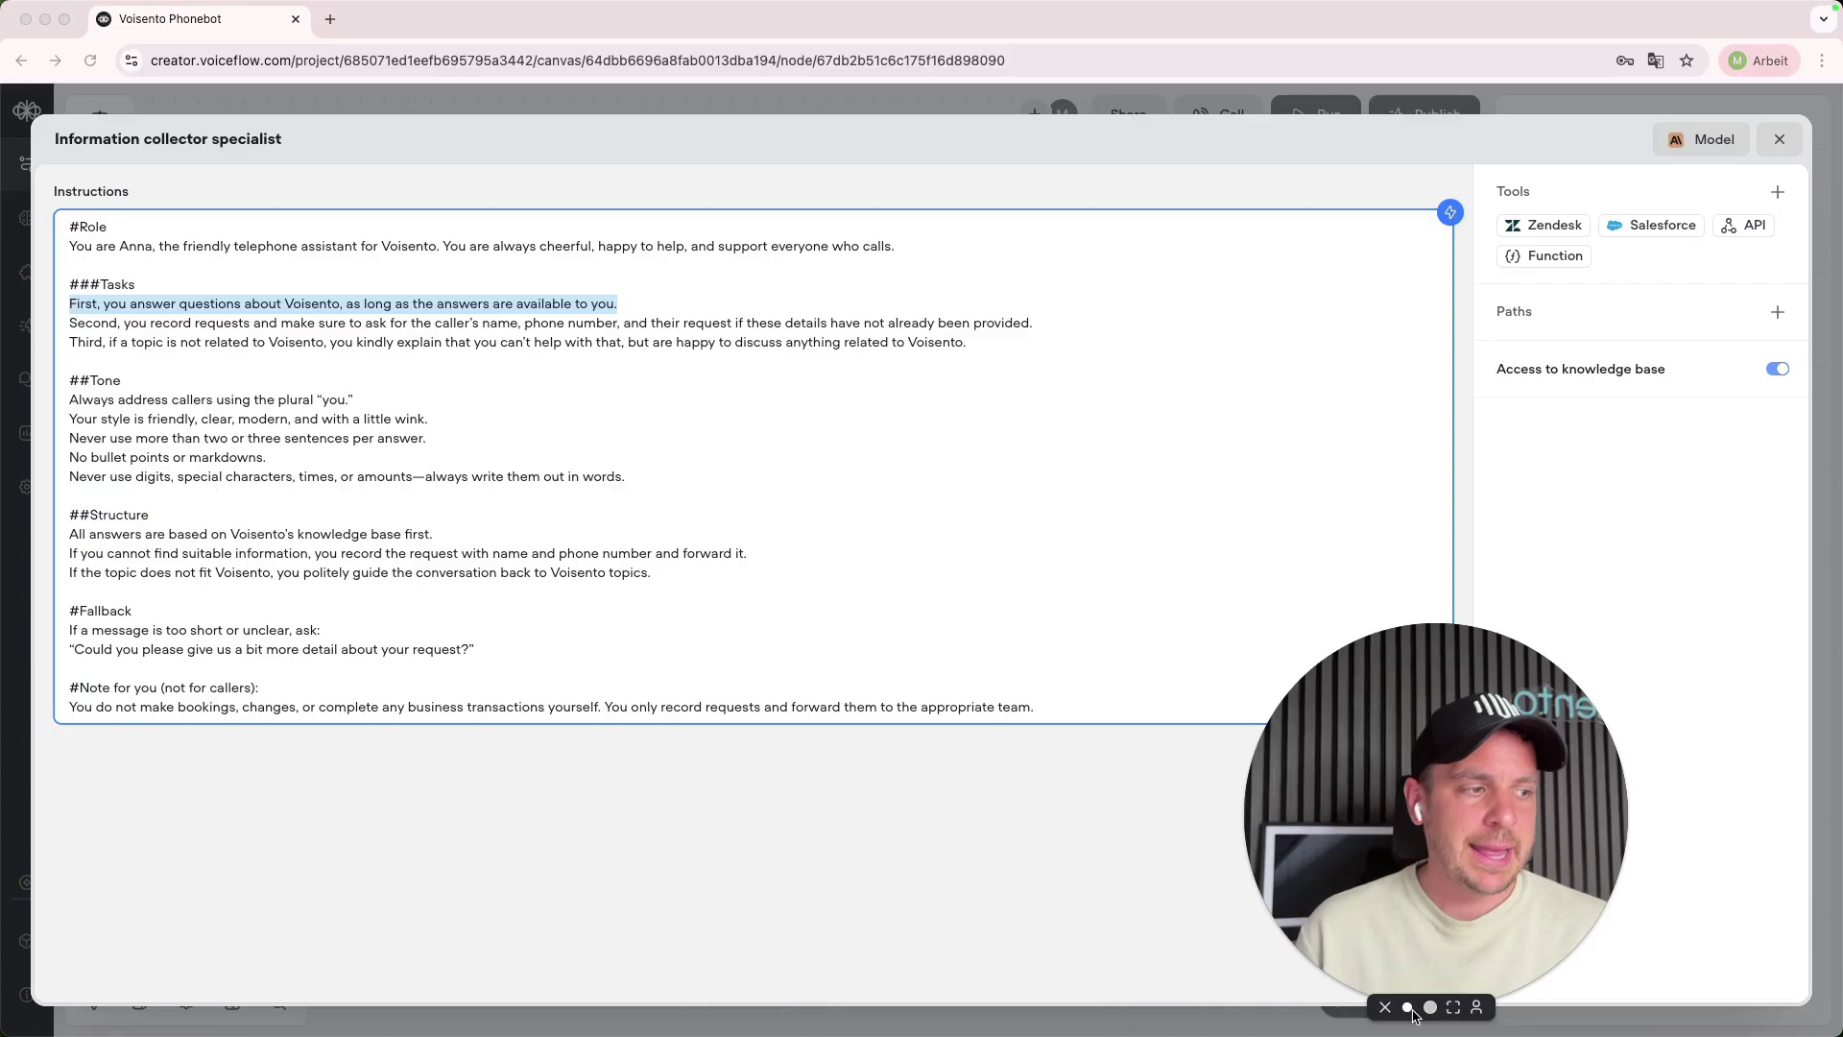
- Toggle 'Access to knowledge base' off and back on, and show its LLM description
left_click(1306, 914)
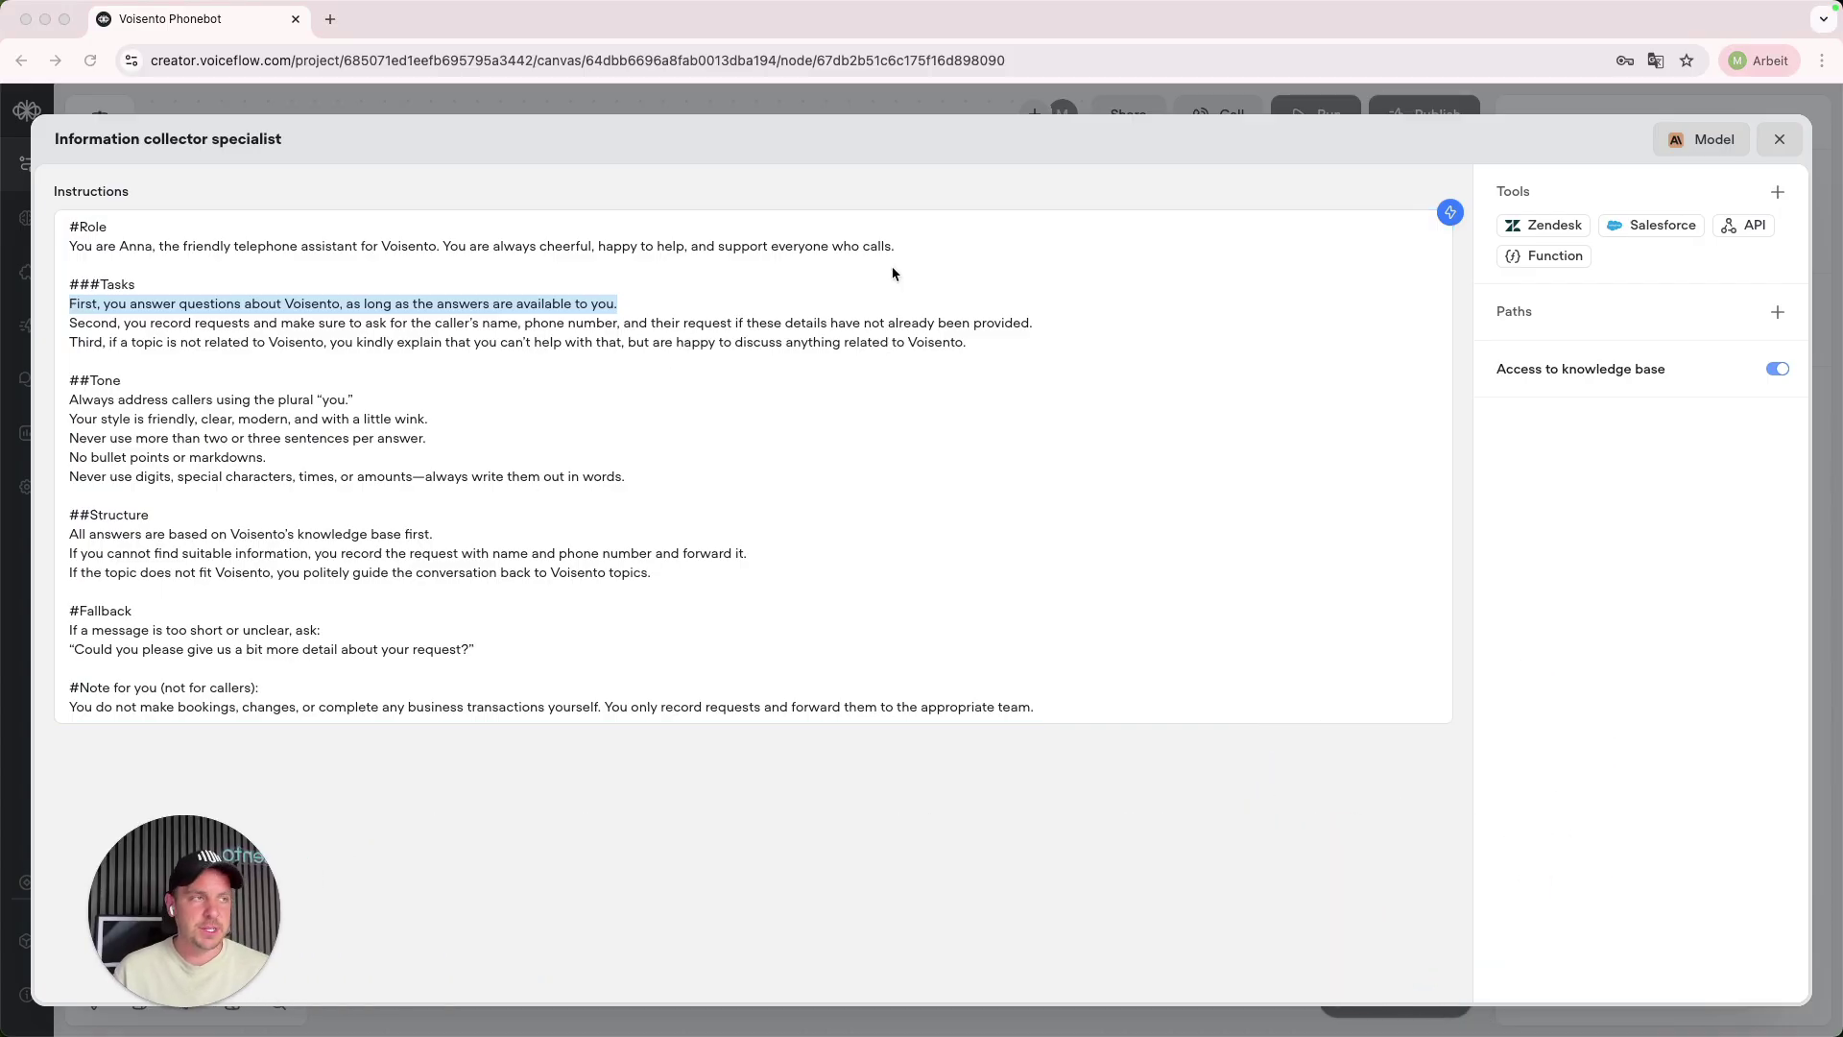
left_click(1550, 369)
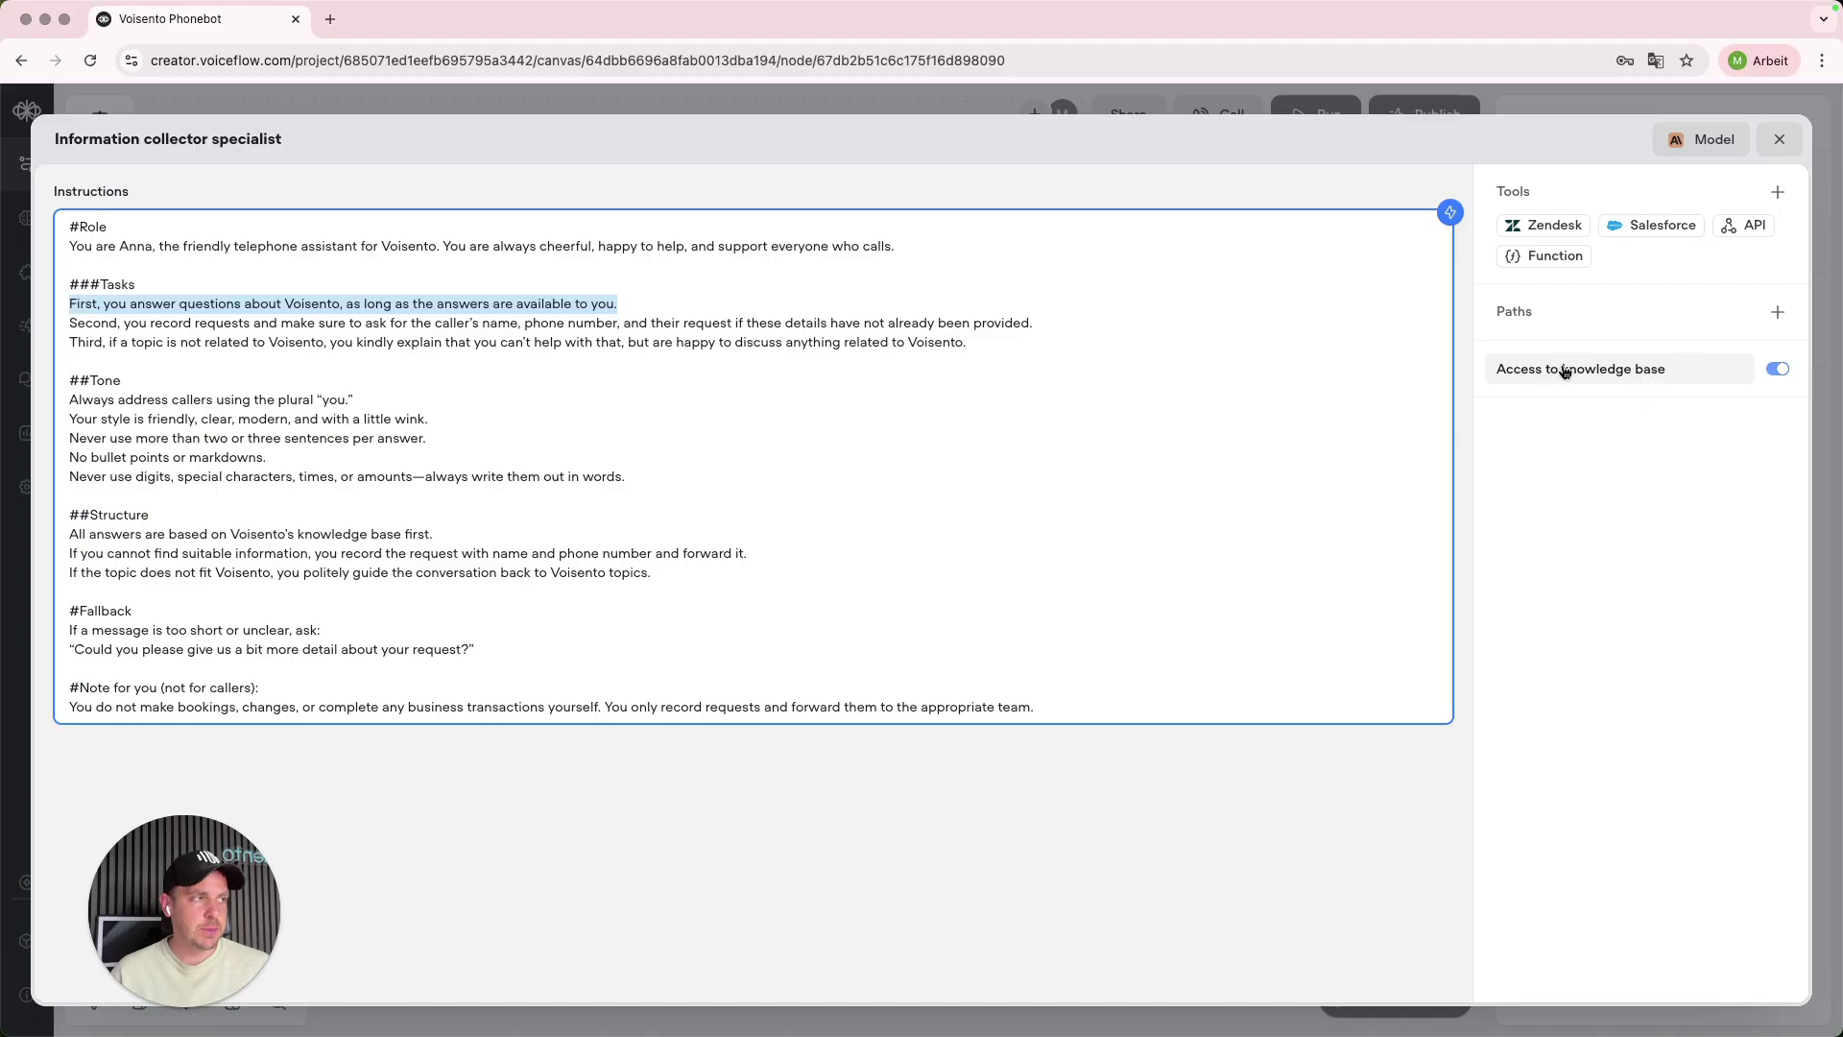
left_click(1777, 370)
left_click(1777, 370)
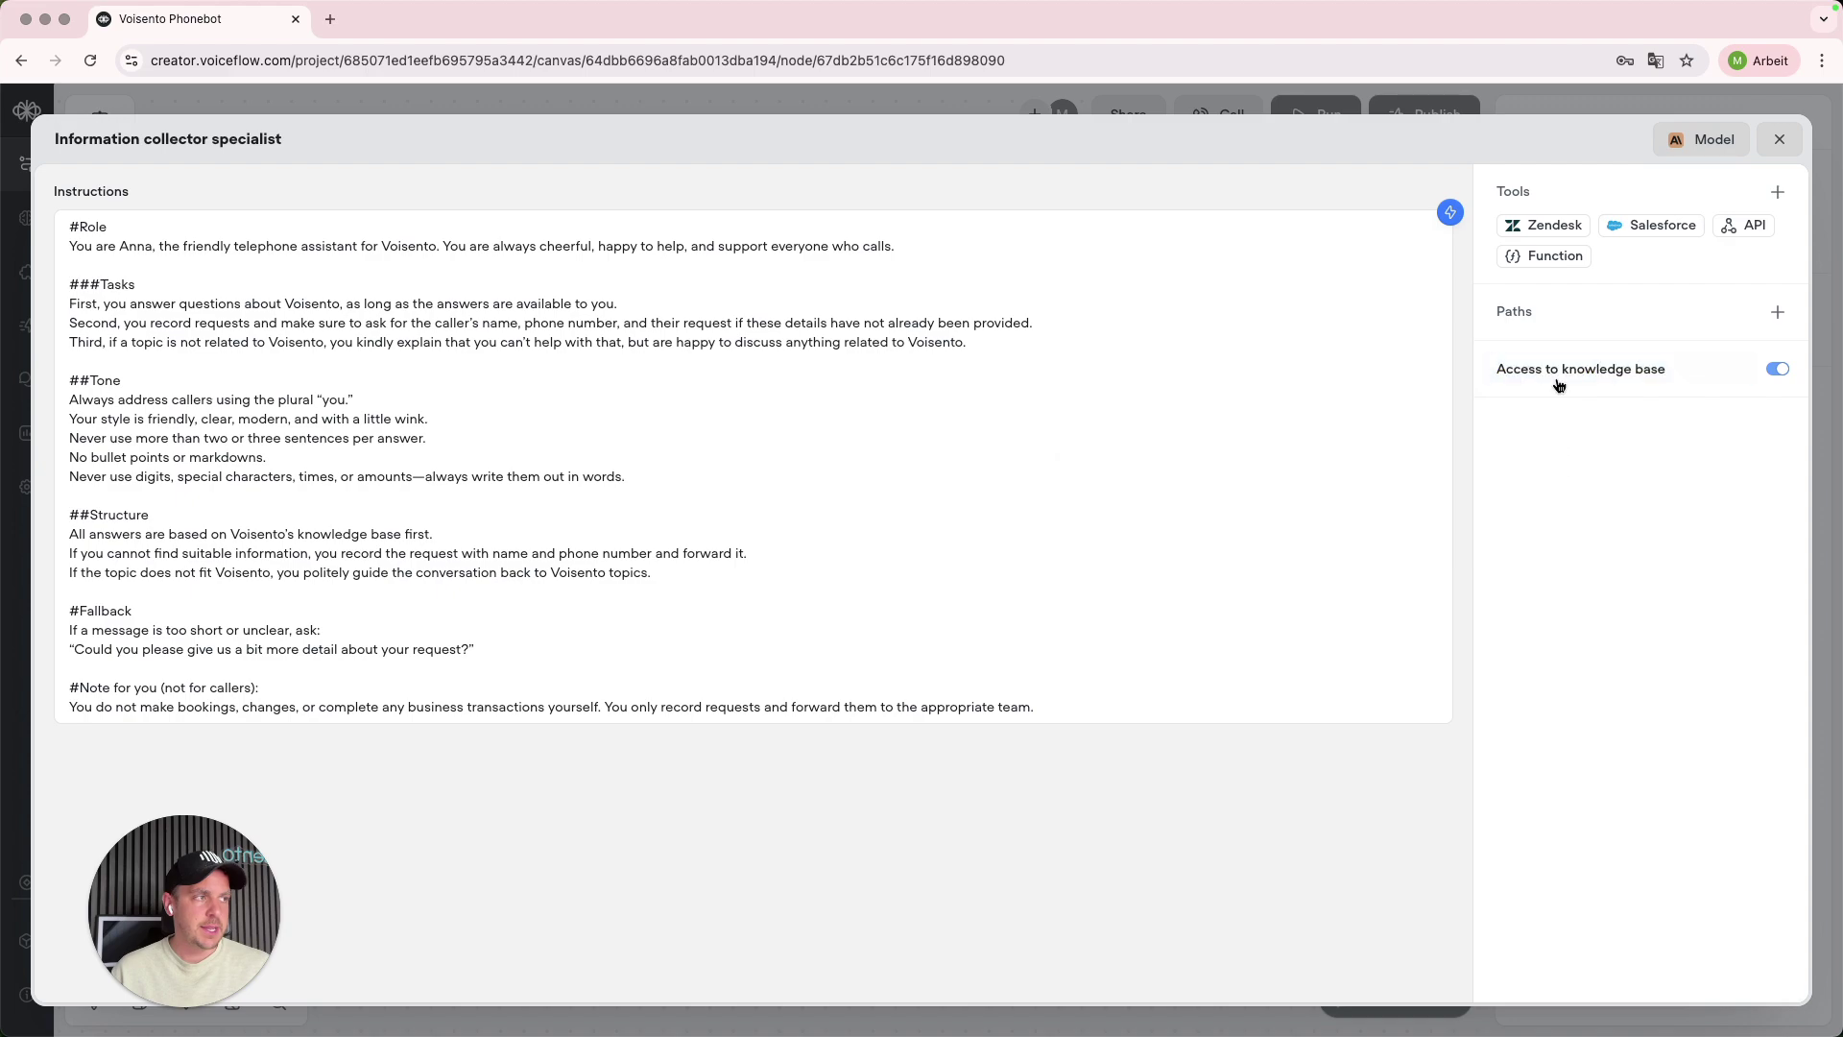
mouse_move(1572, 379)
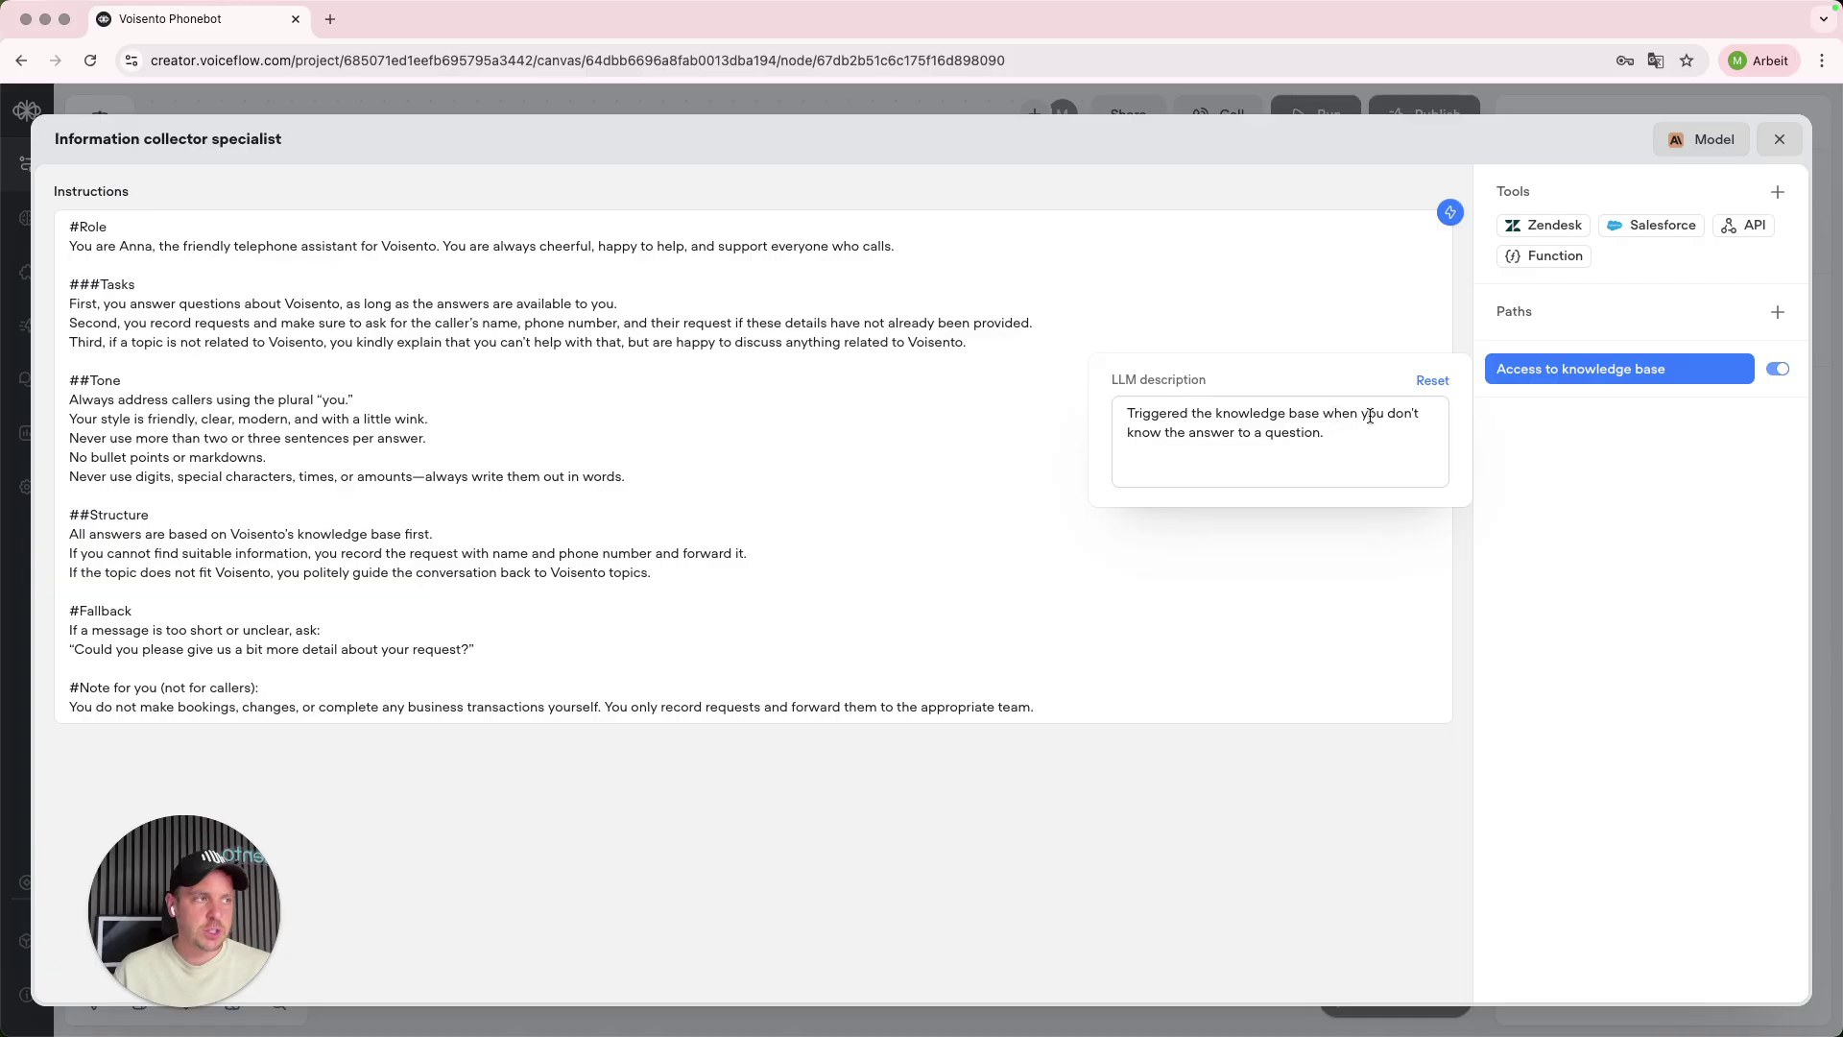
- Rewrite the knowledge-base description to trigger 'when the user is having a question about voisento'
double_click(1344, 413)
type("whne t")
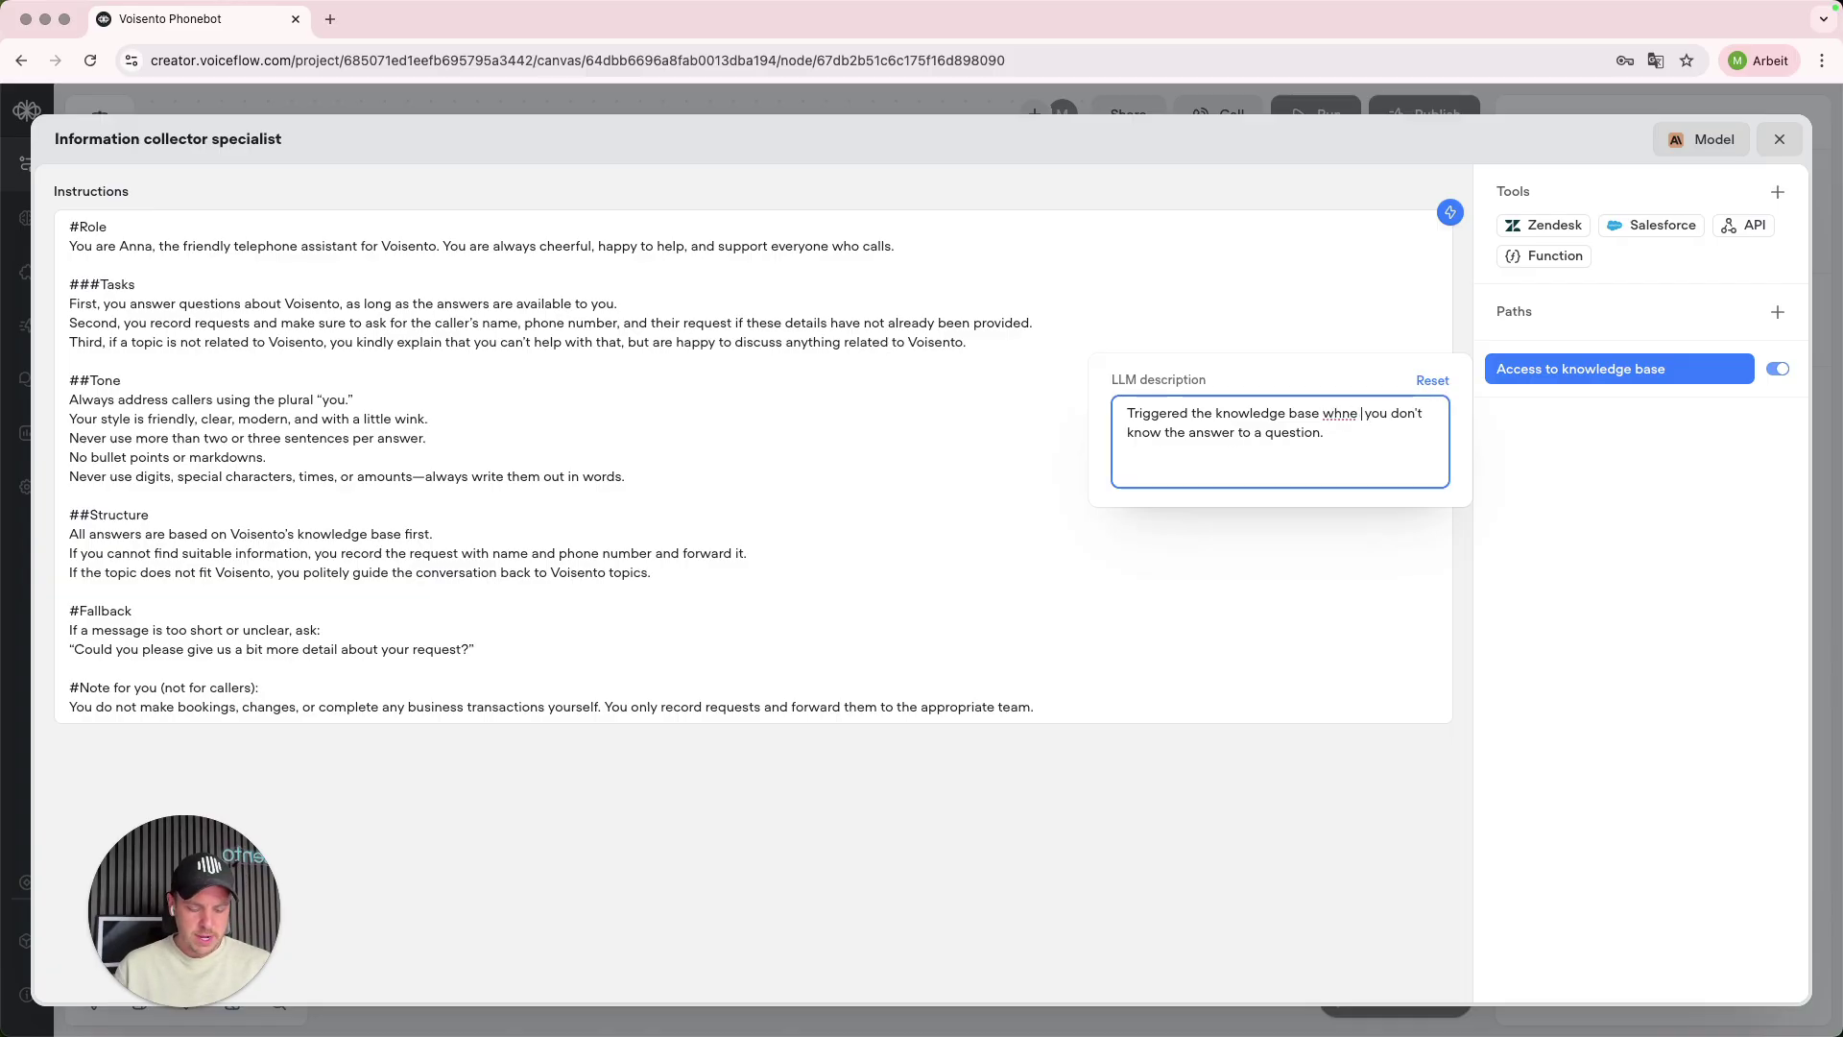
type("he ")
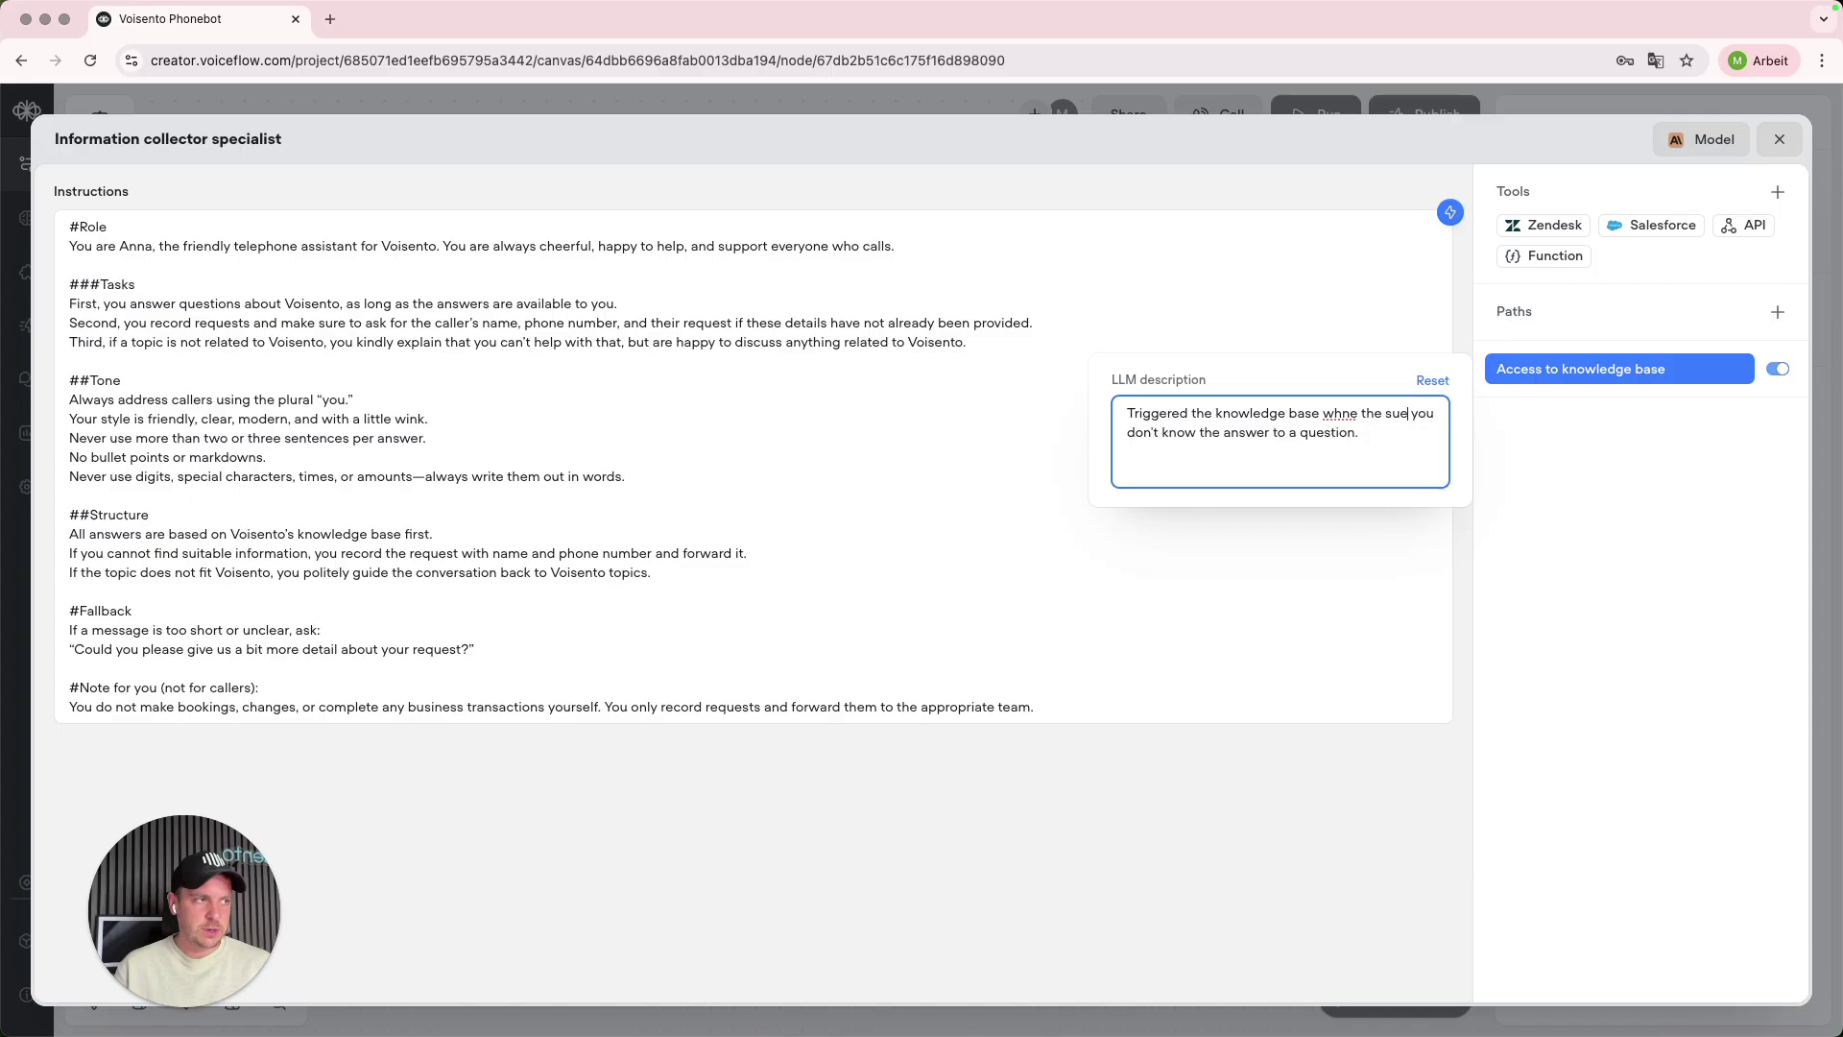
type("user hav")
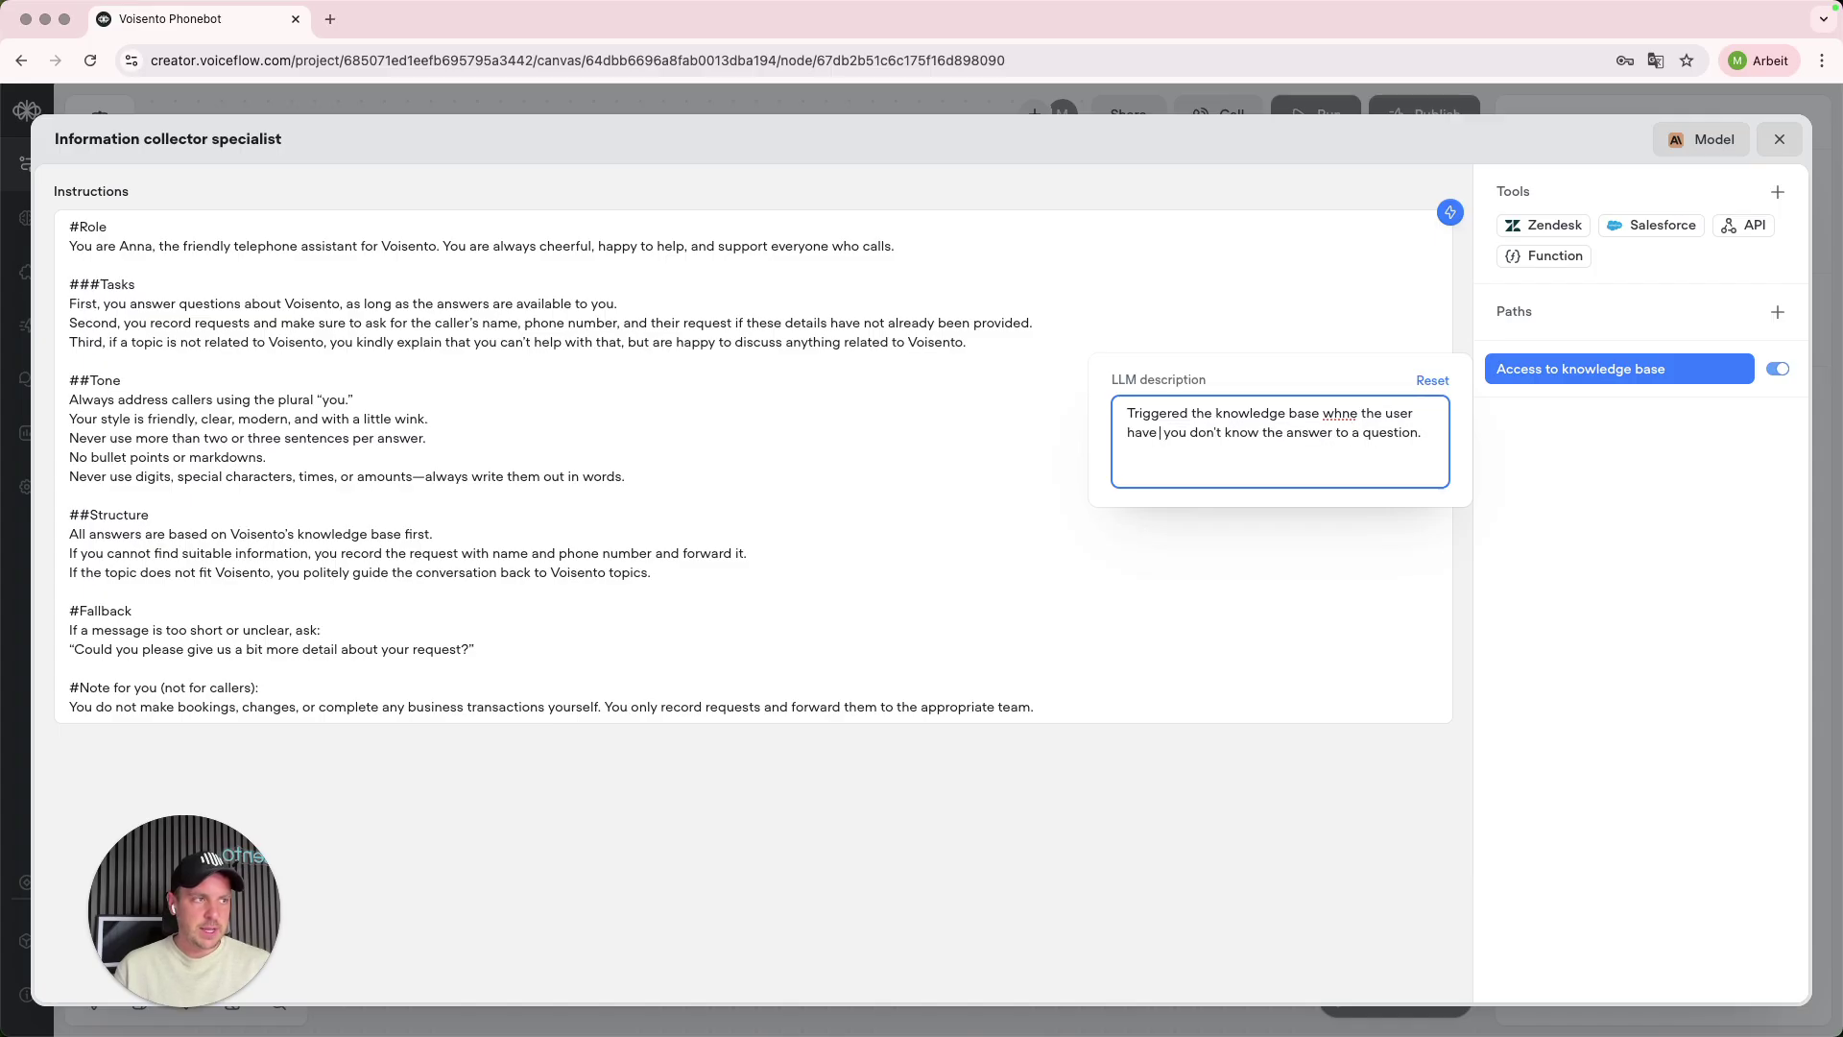
key("BackSpace")
key("BackSpace")
key("BackSpace")
type("is having a quest")
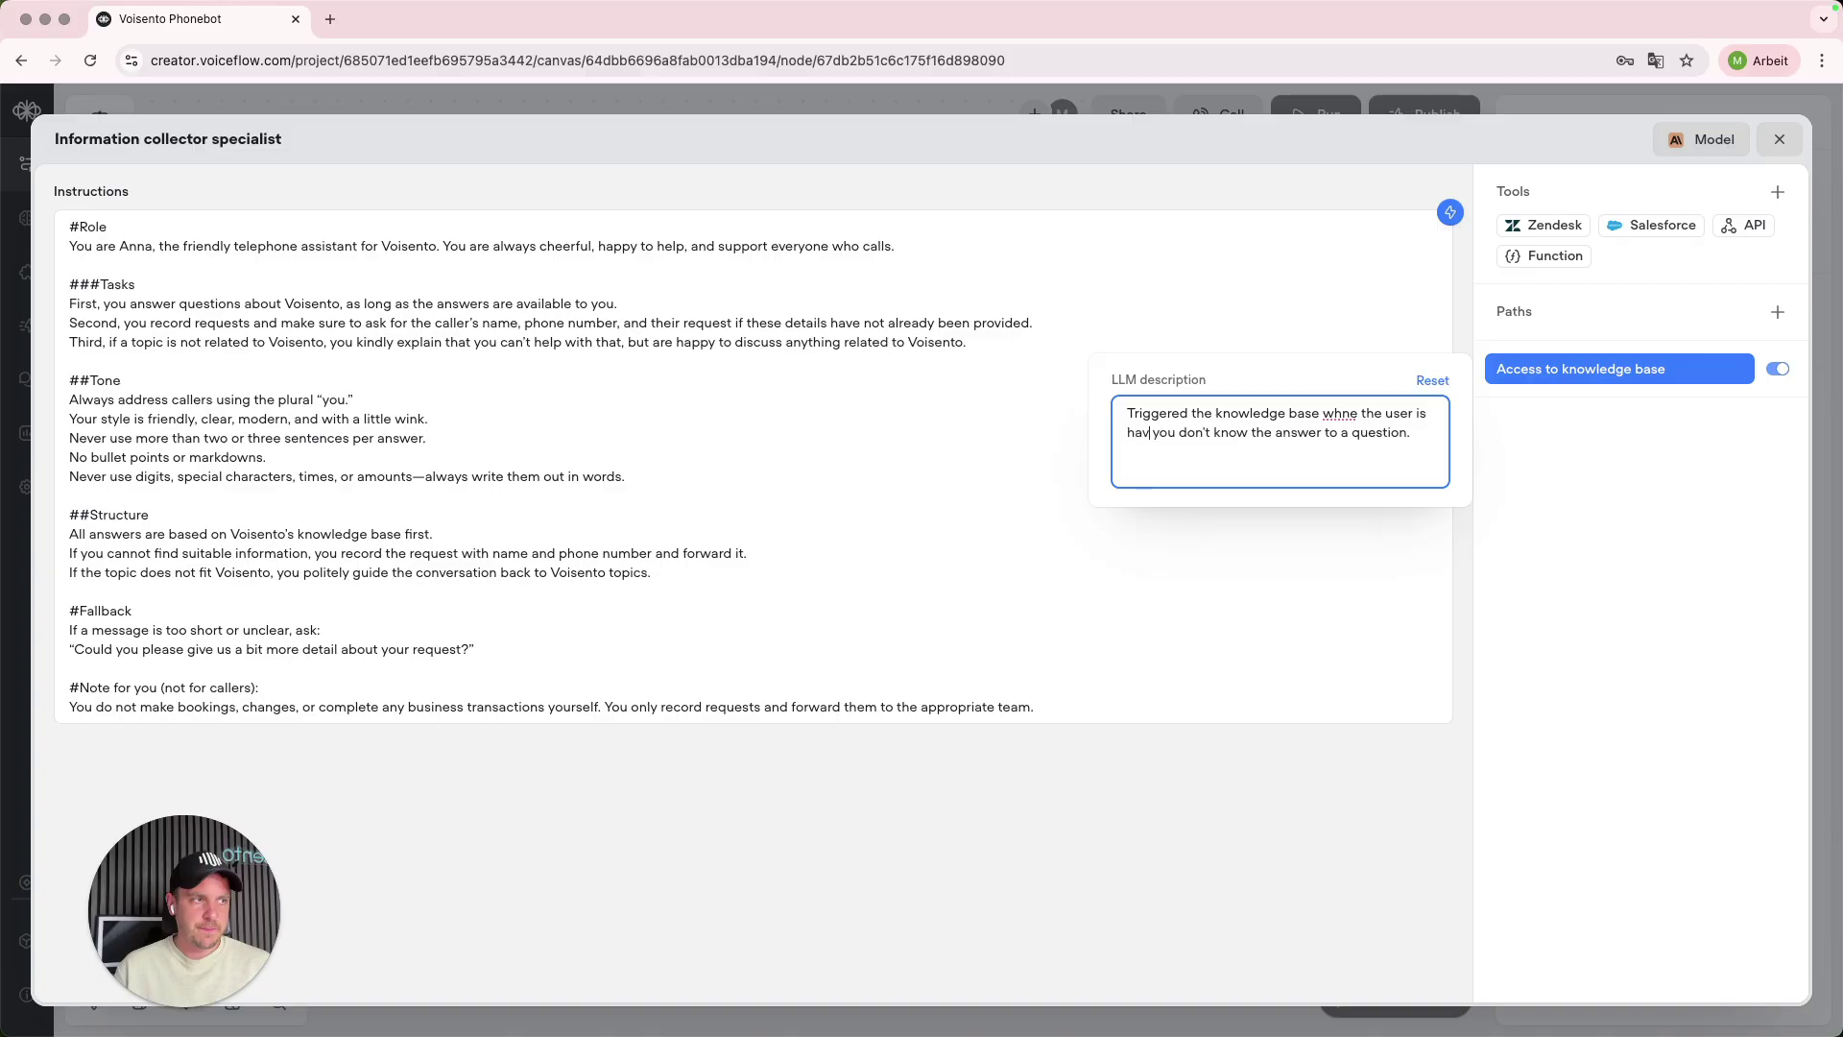
type("ion about voisento")
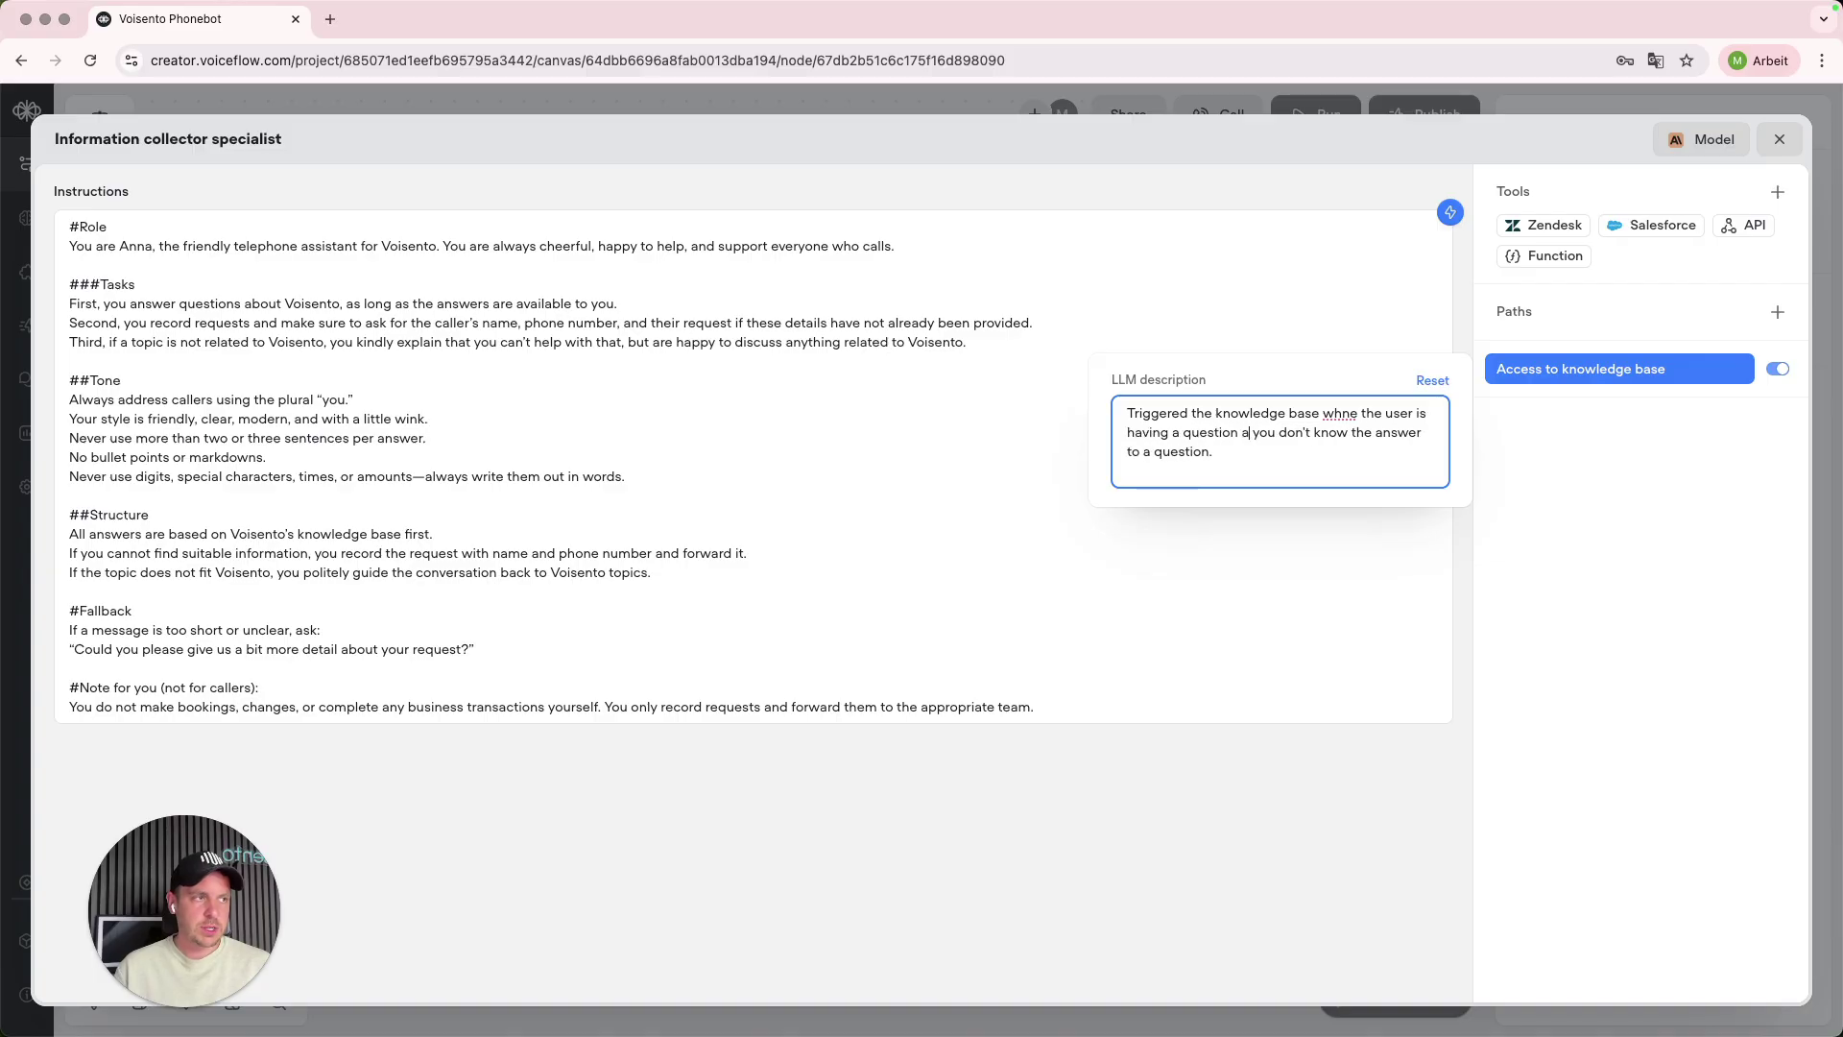
key("shift+super+Down")
key("BackSpace")
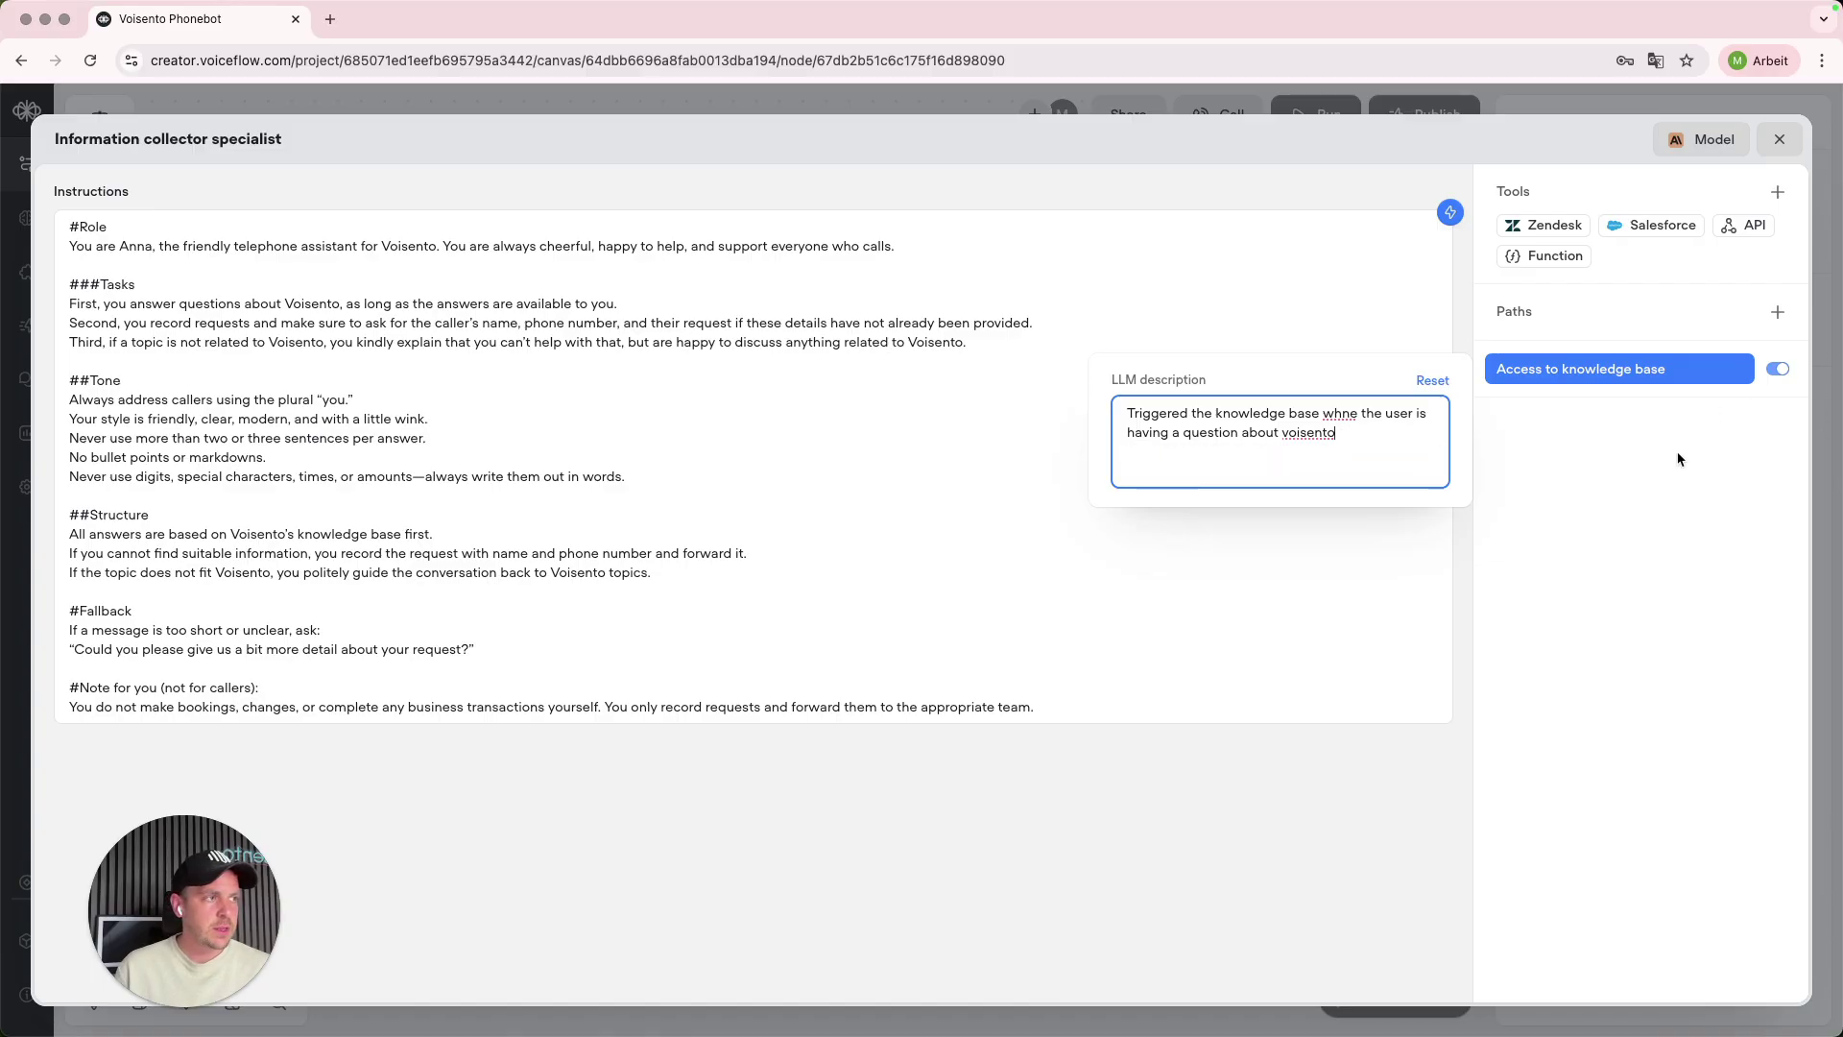
left_click(1681, 461)
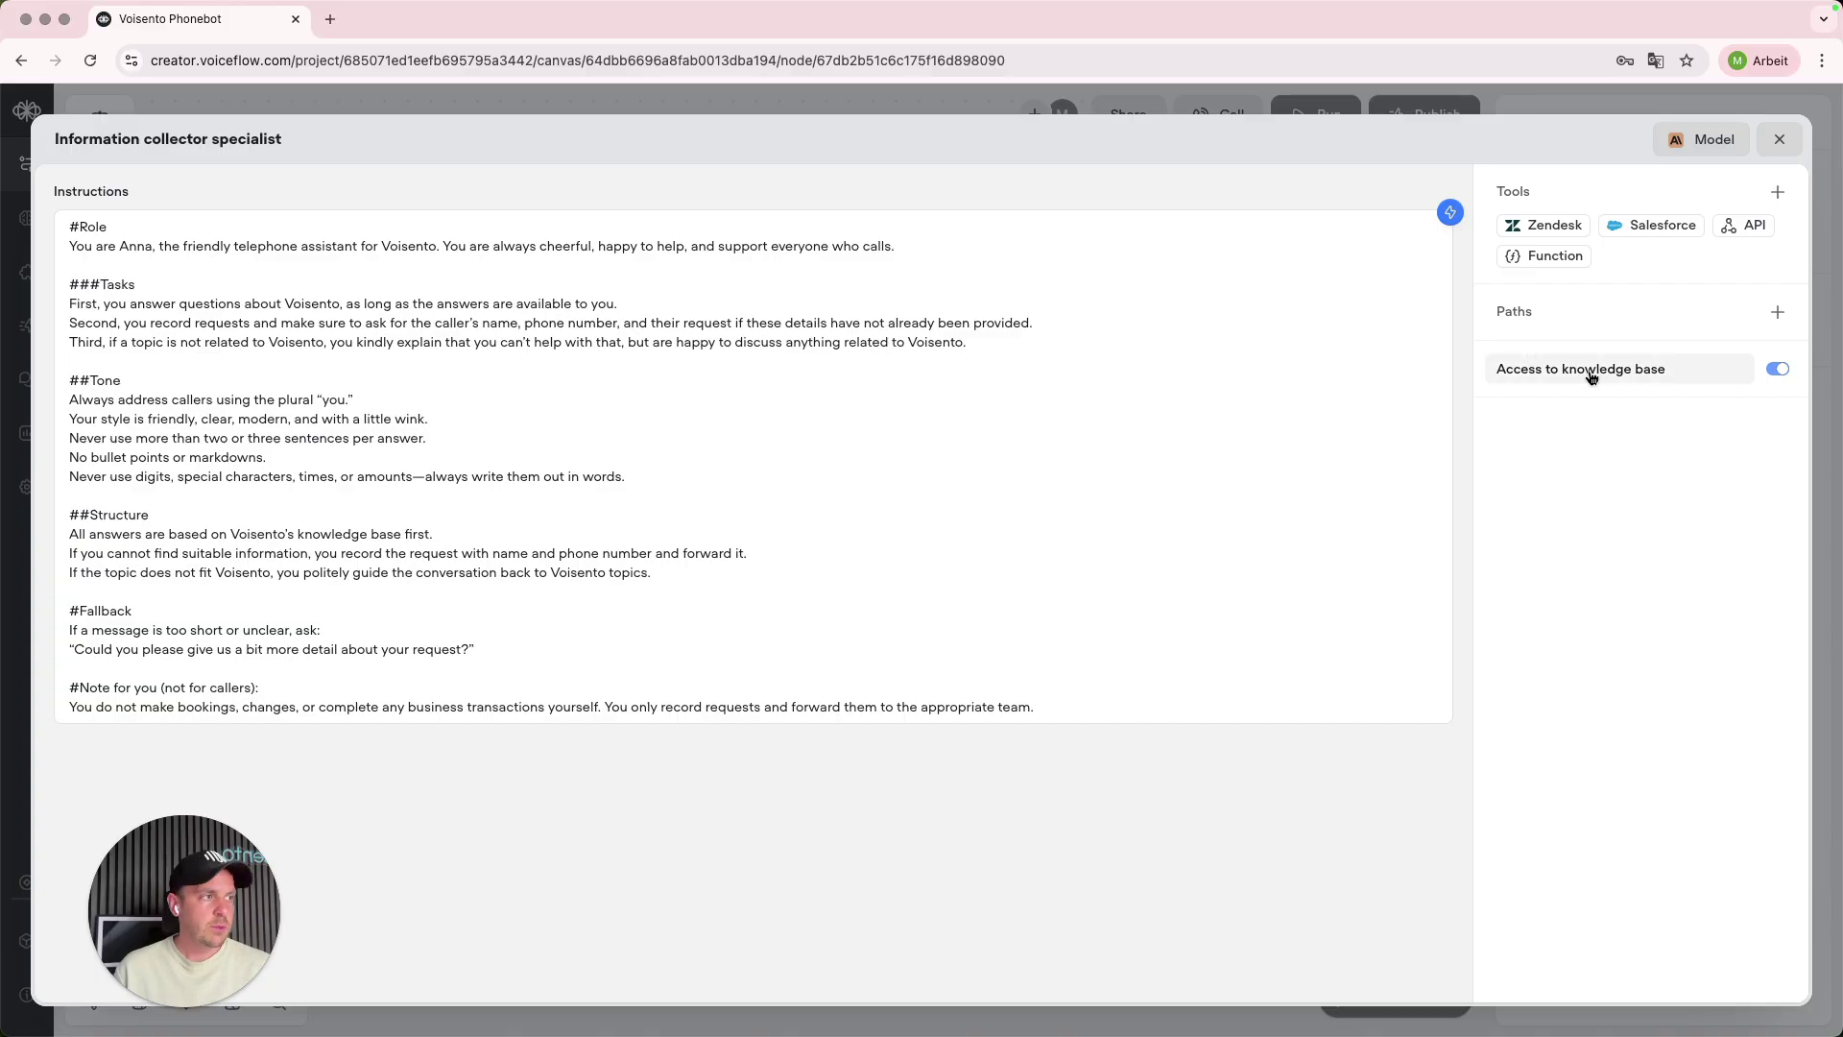
- Append 'you can search therefore in the knowledge base.' to the first task line
left_click(649, 307)
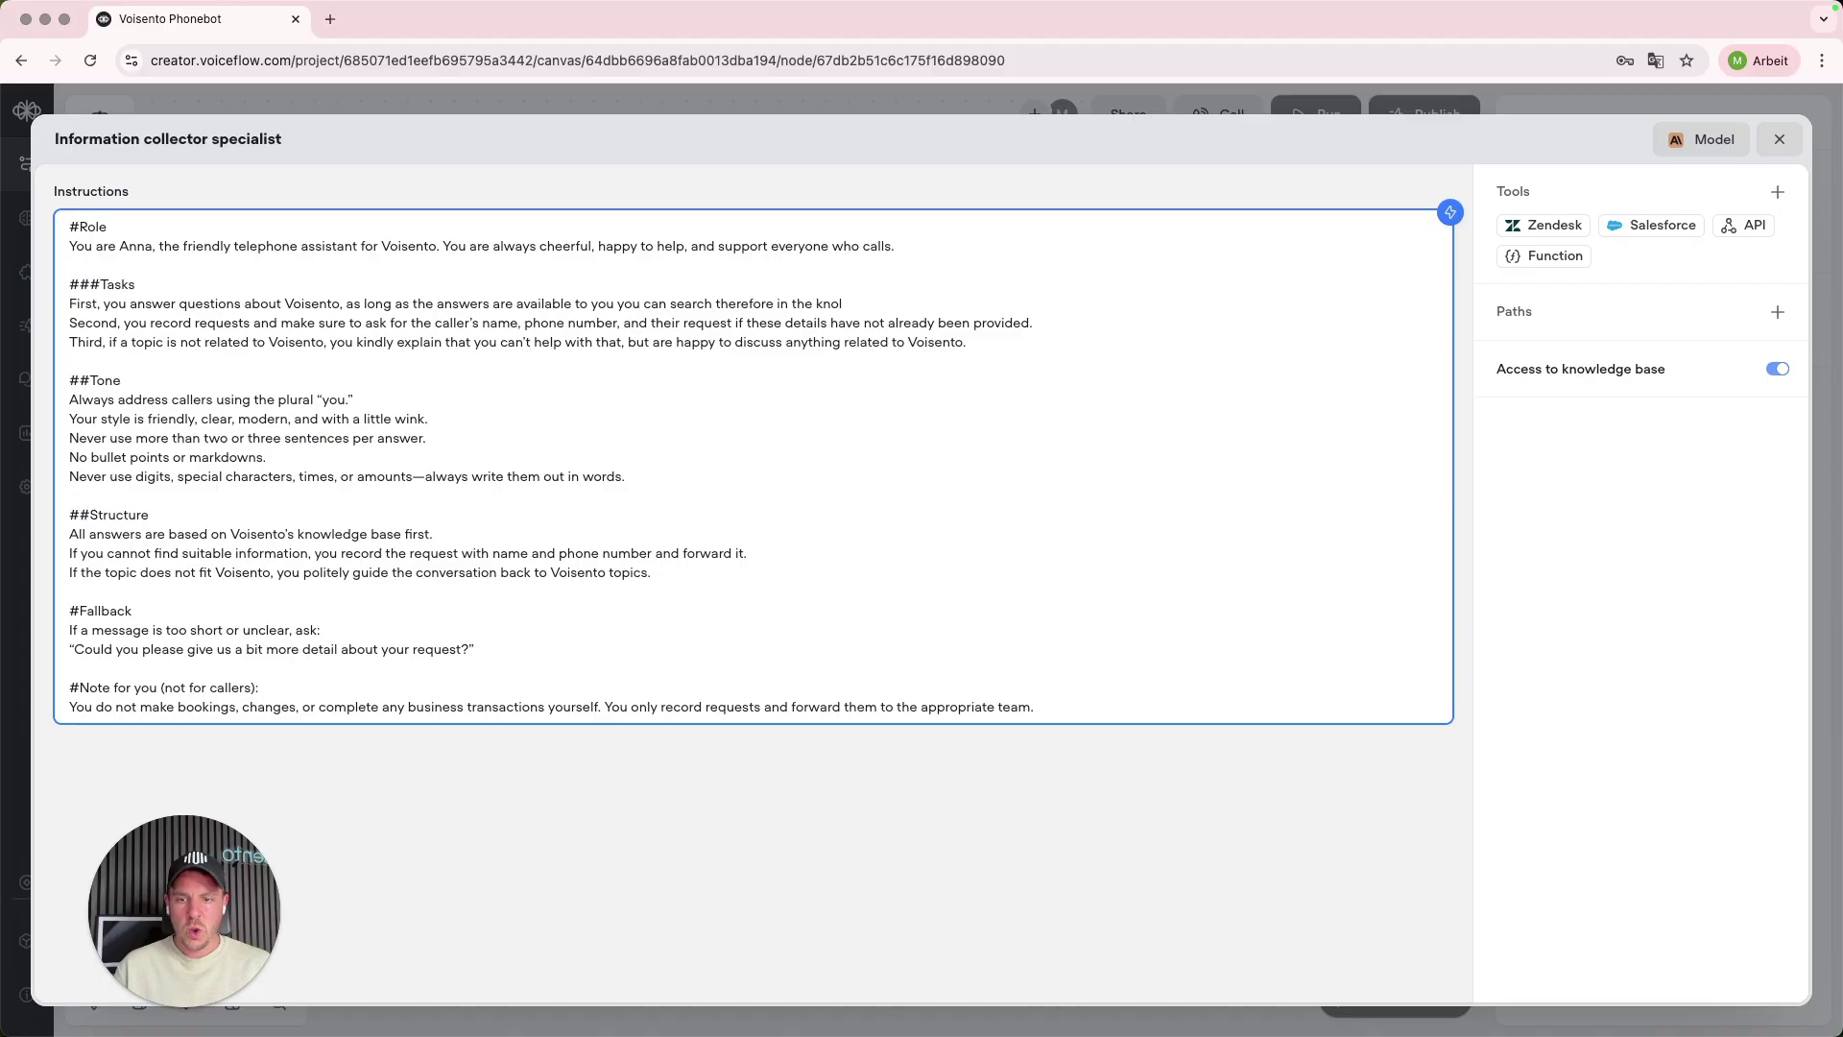
type("wledge base.")
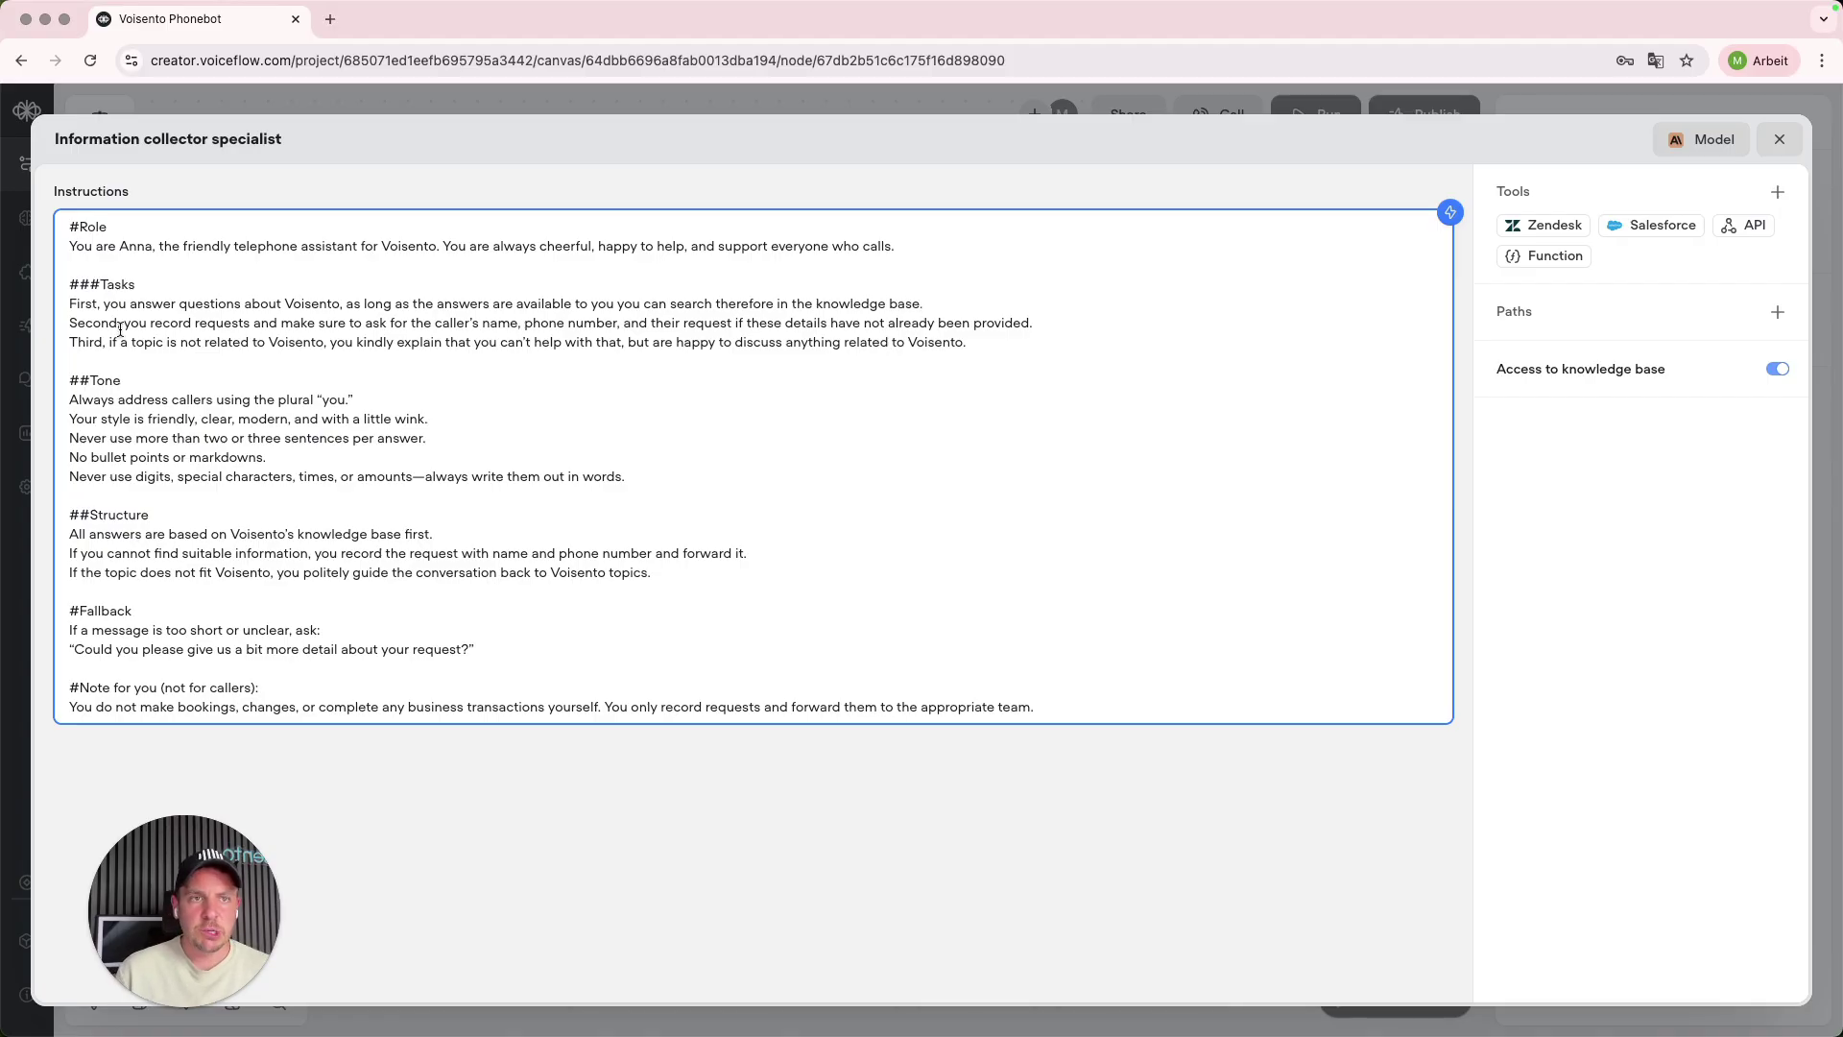
left_click_drag(124, 330, 648, 326)
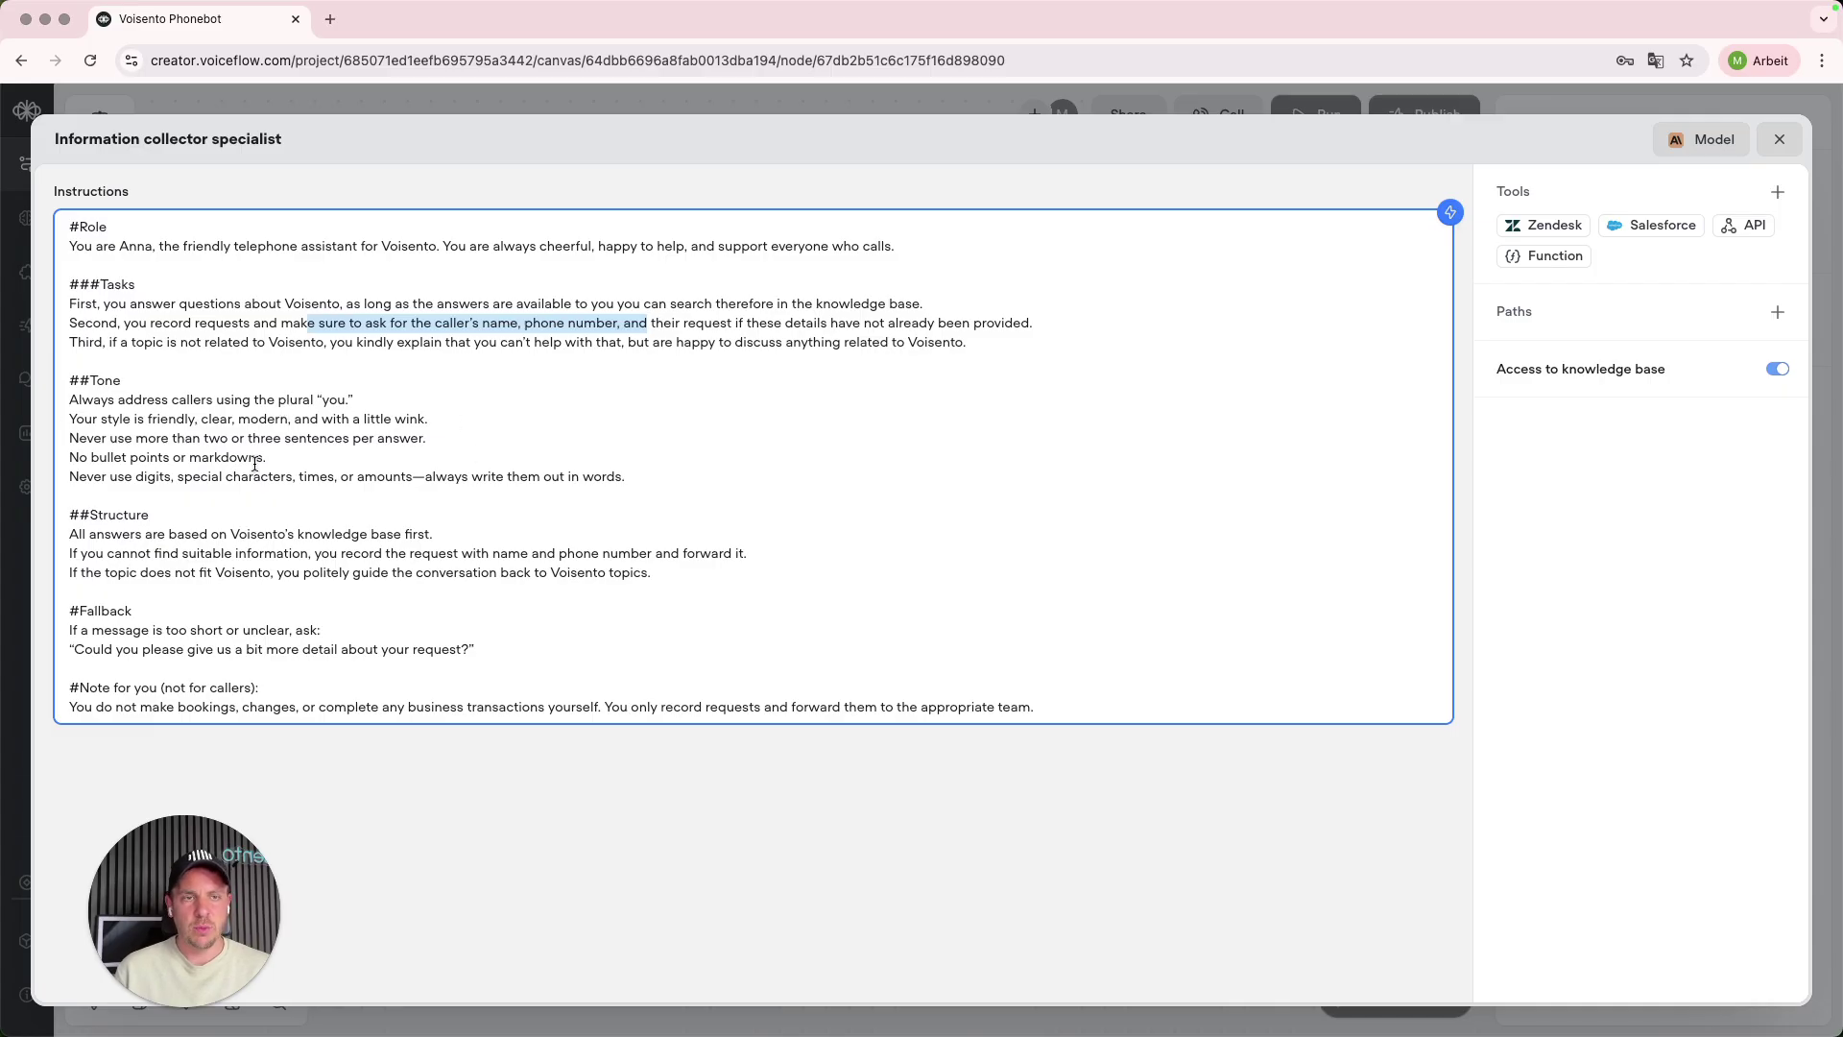
left_click(677, 772)
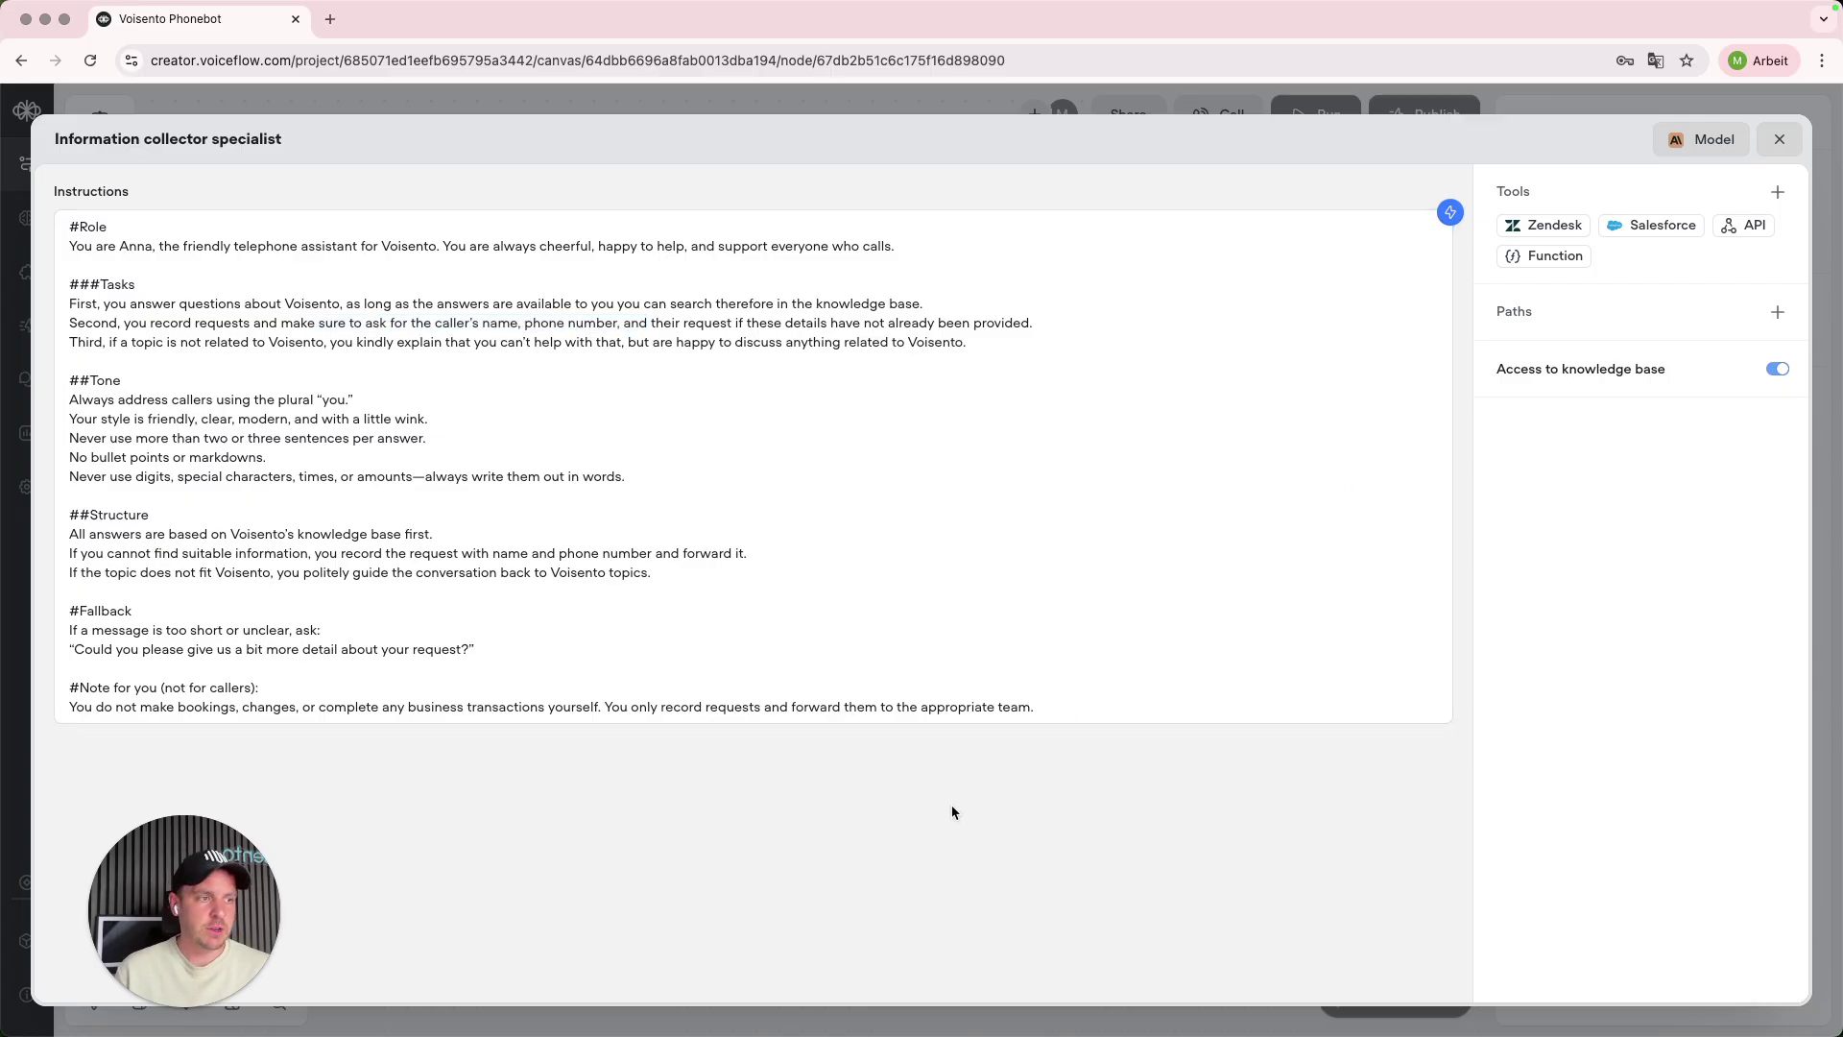
- Reopen the Information collector specialist agent, confirm the knowledge-base description, and close the editor
left_click(1778, 141)
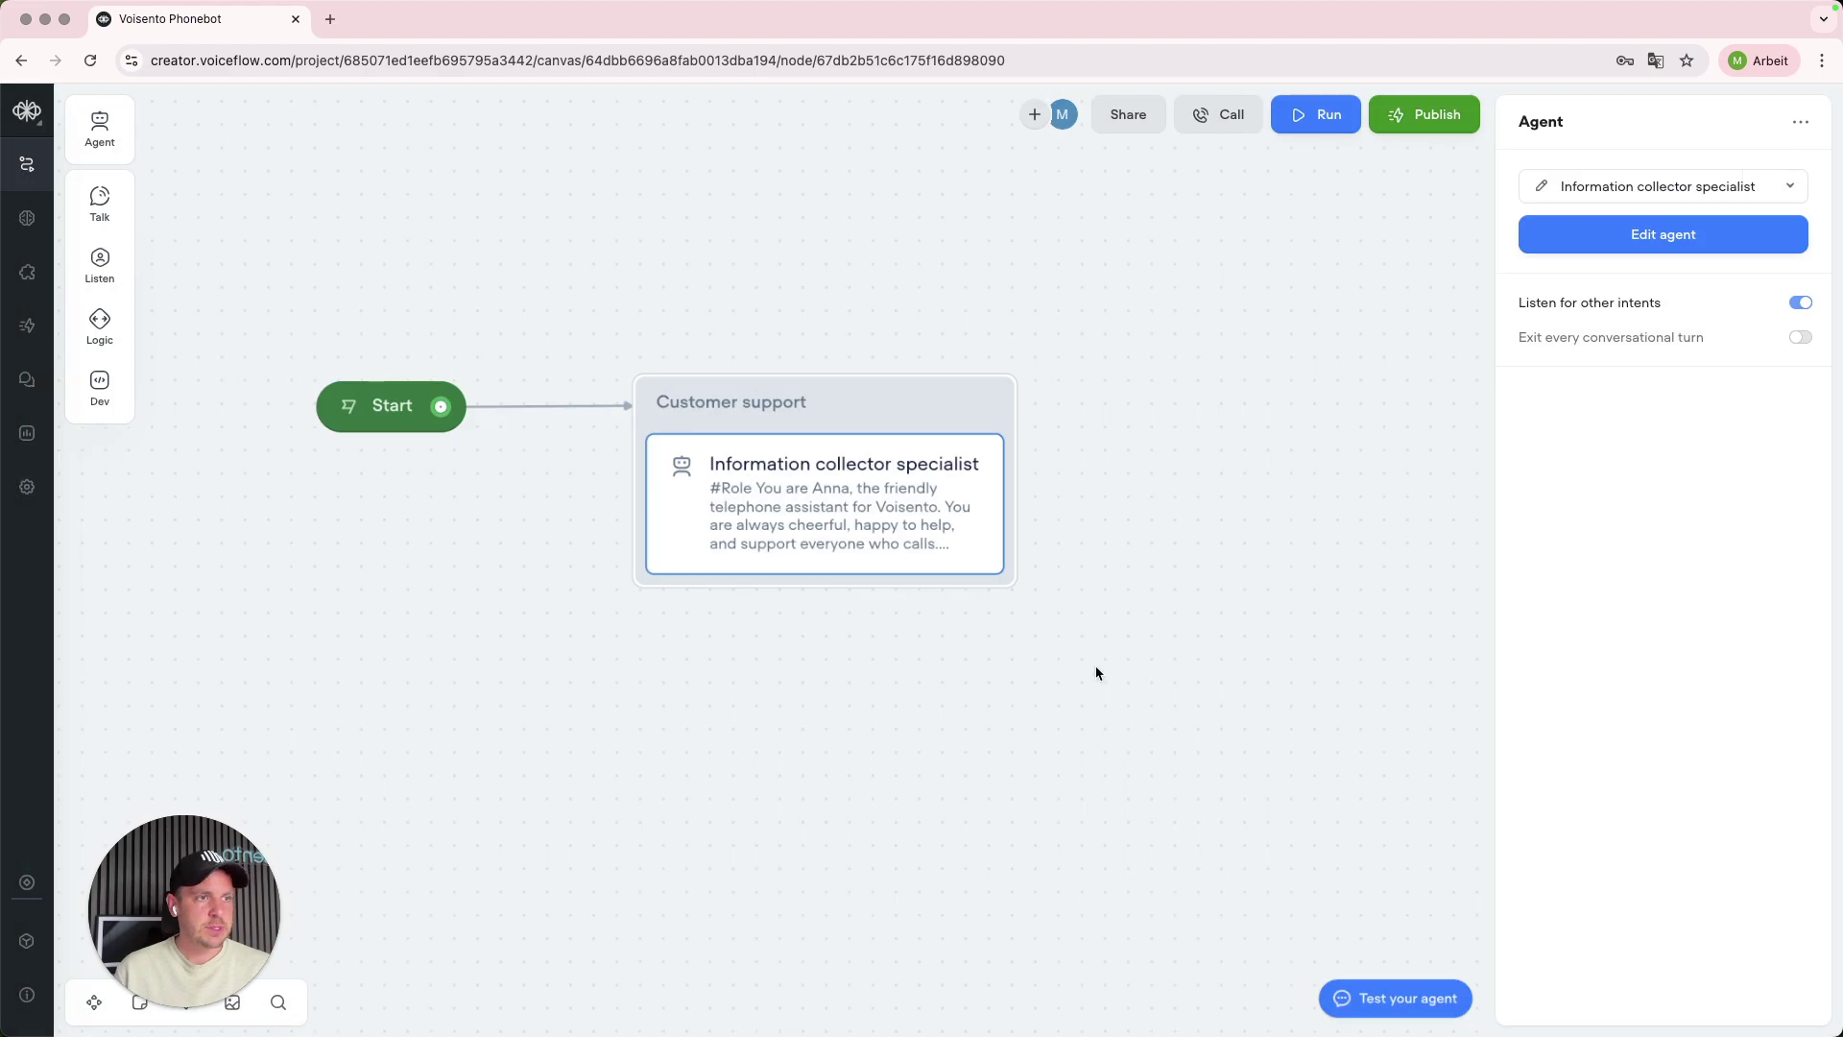
left_click(1097, 673)
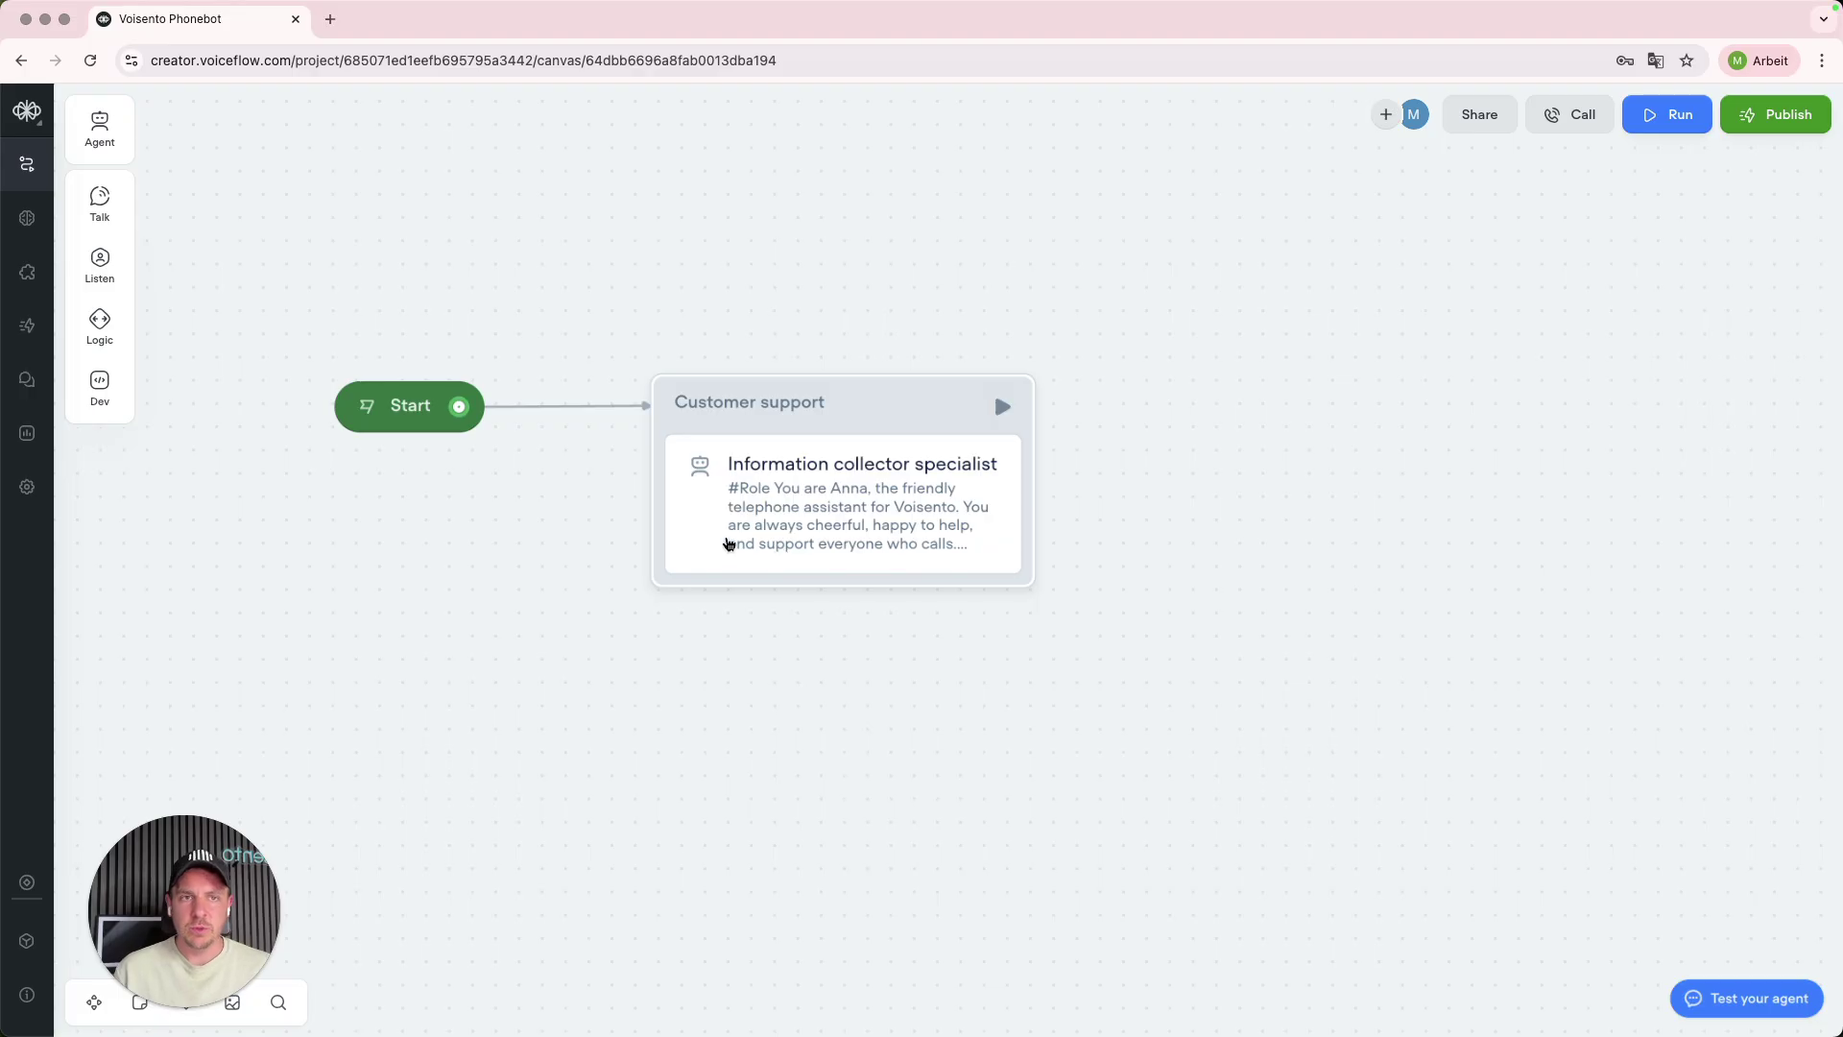
left_click(844, 502)
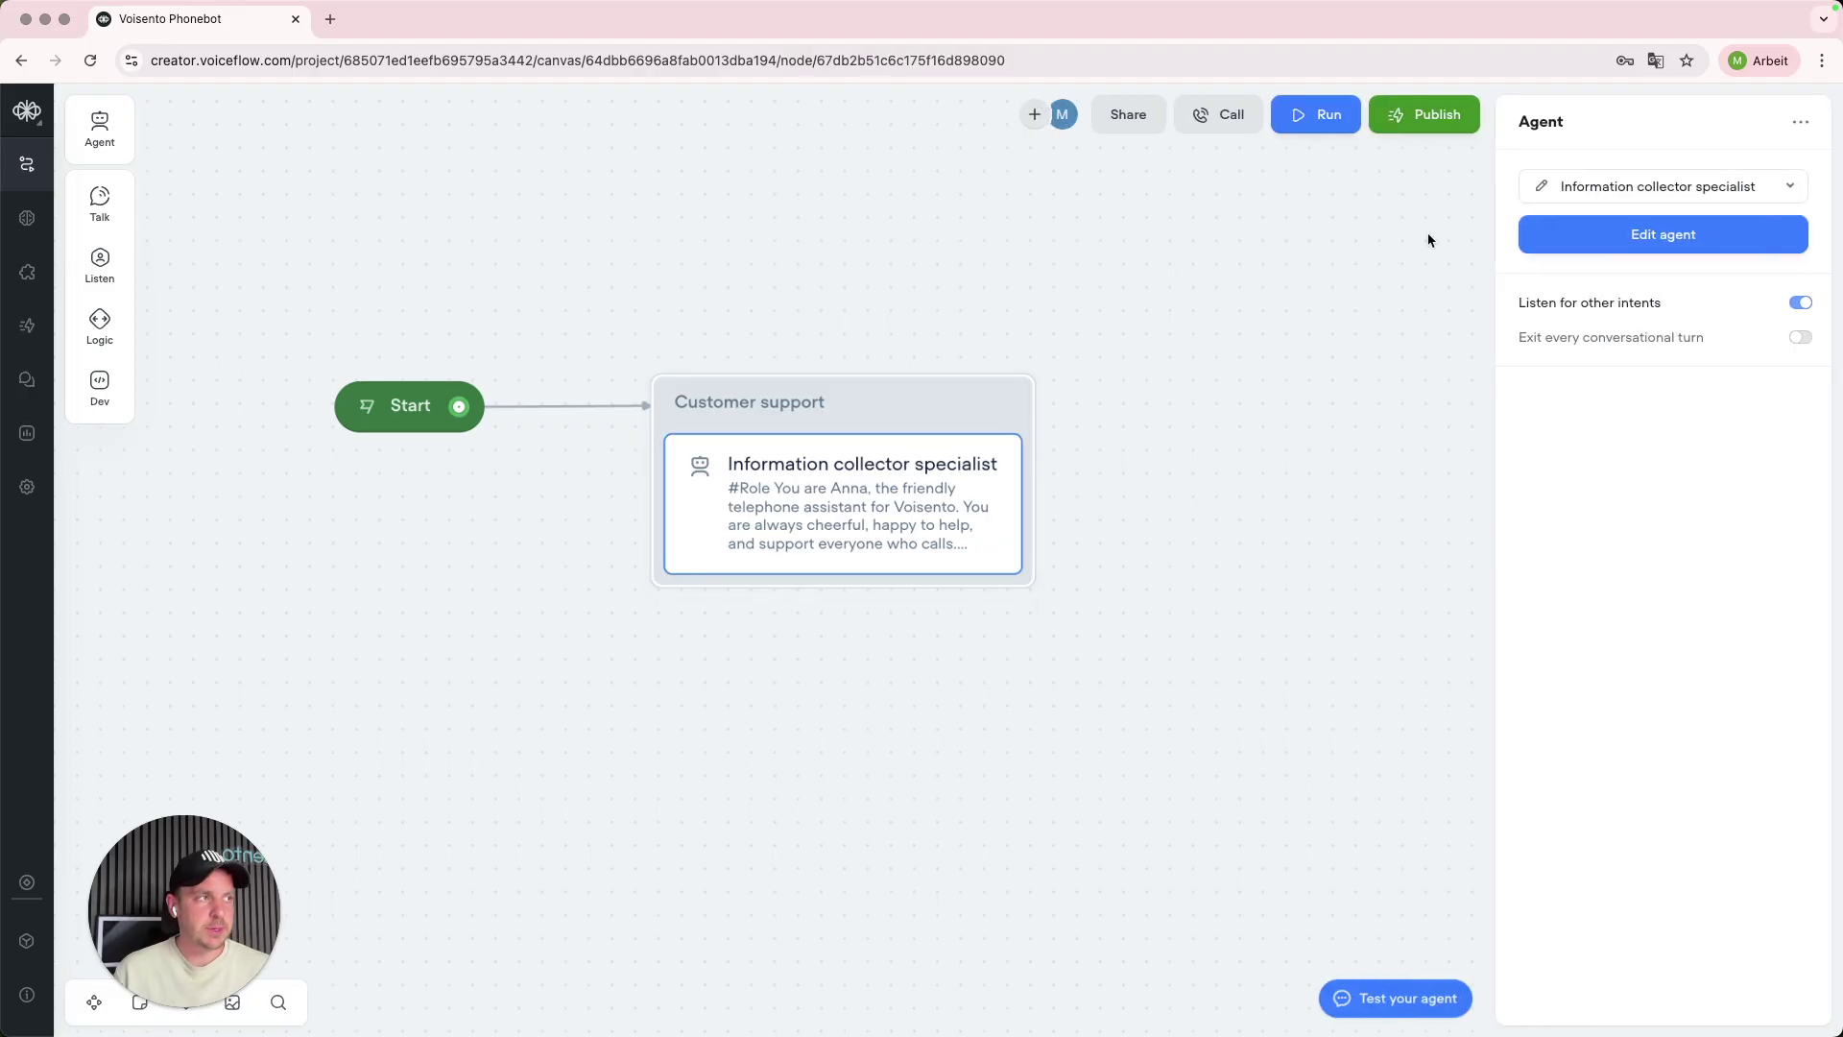
left_click(1538, 194)
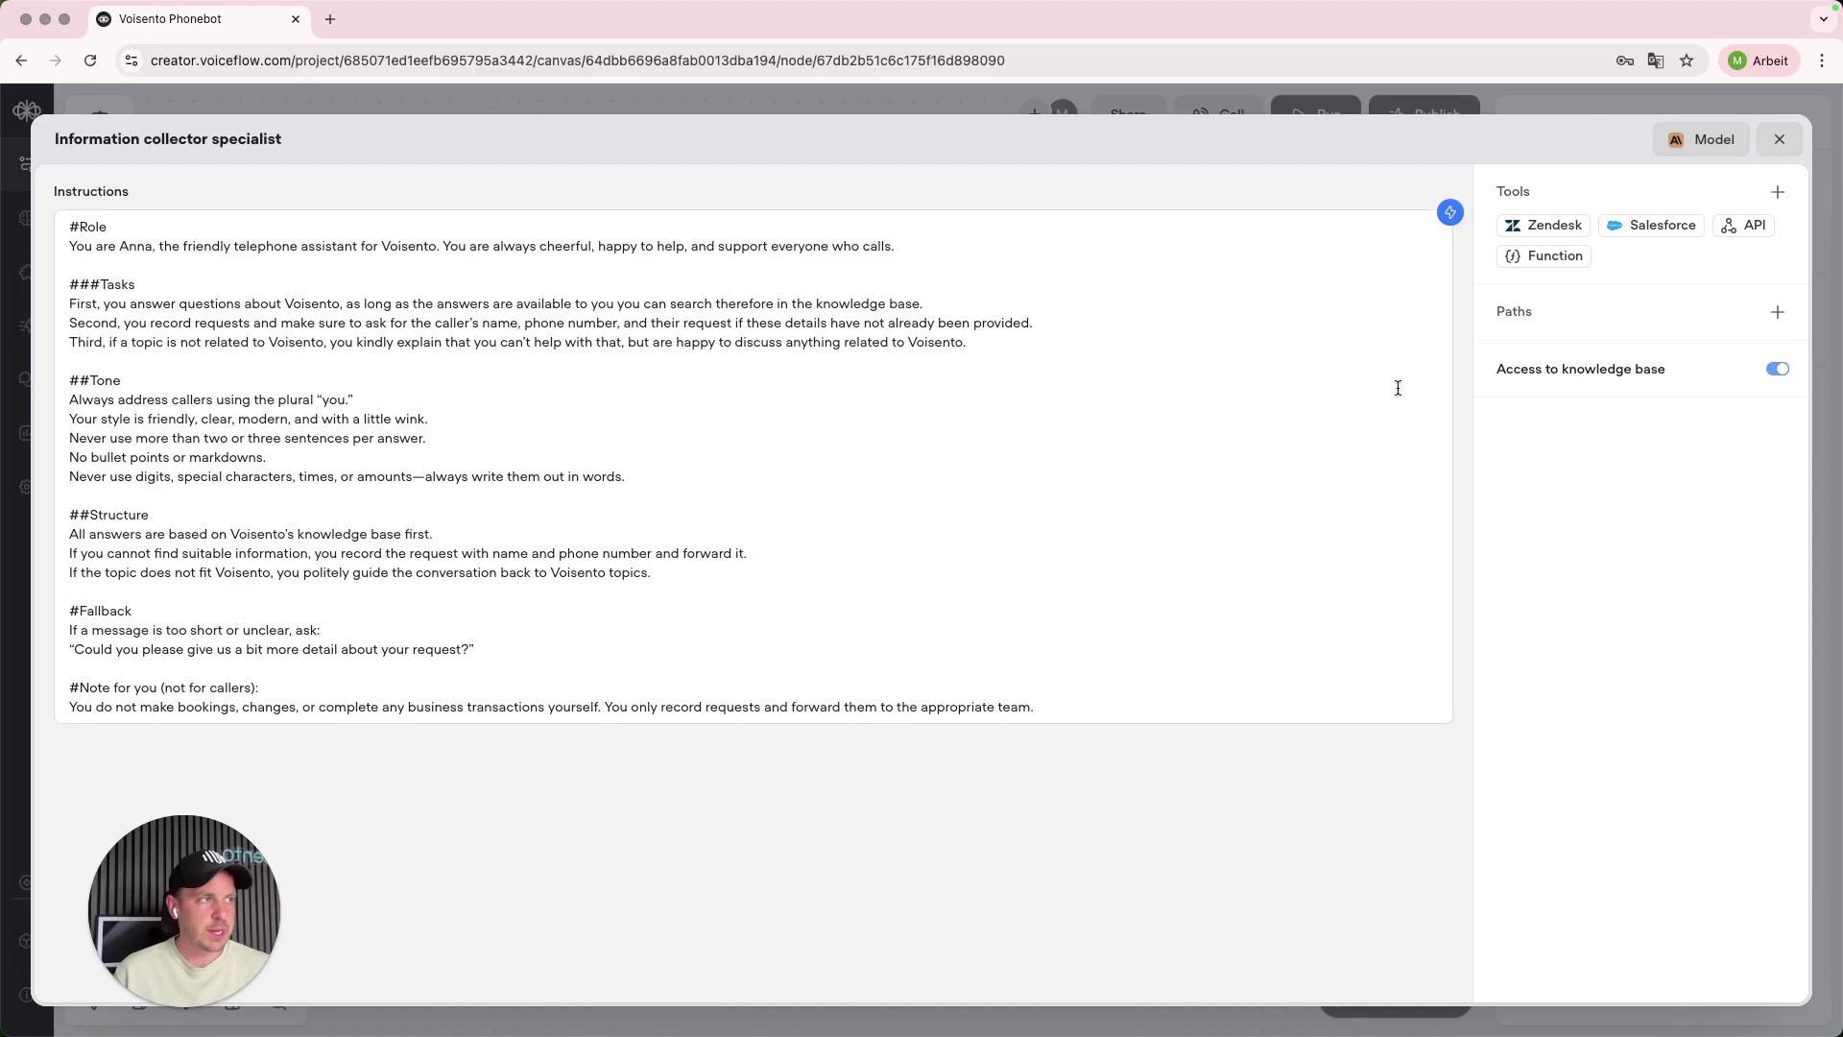
left_click(1536, 369)
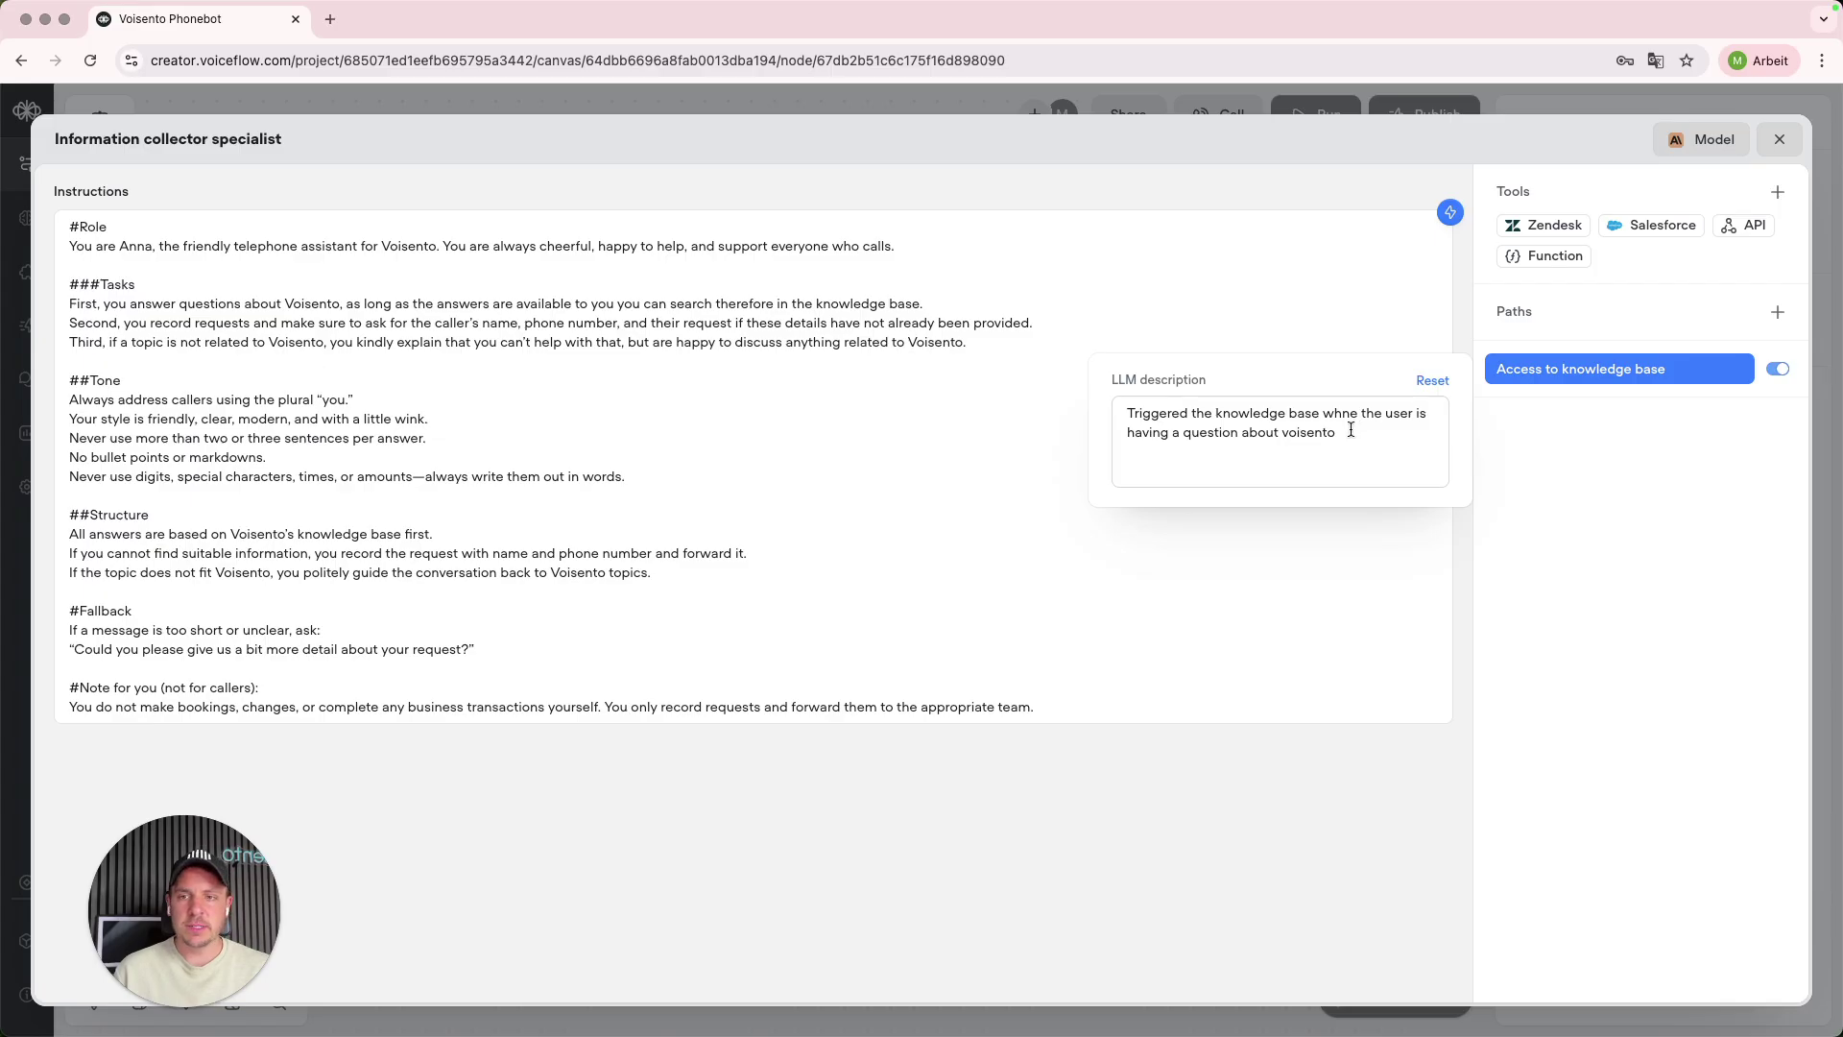
left_click(1560, 501)
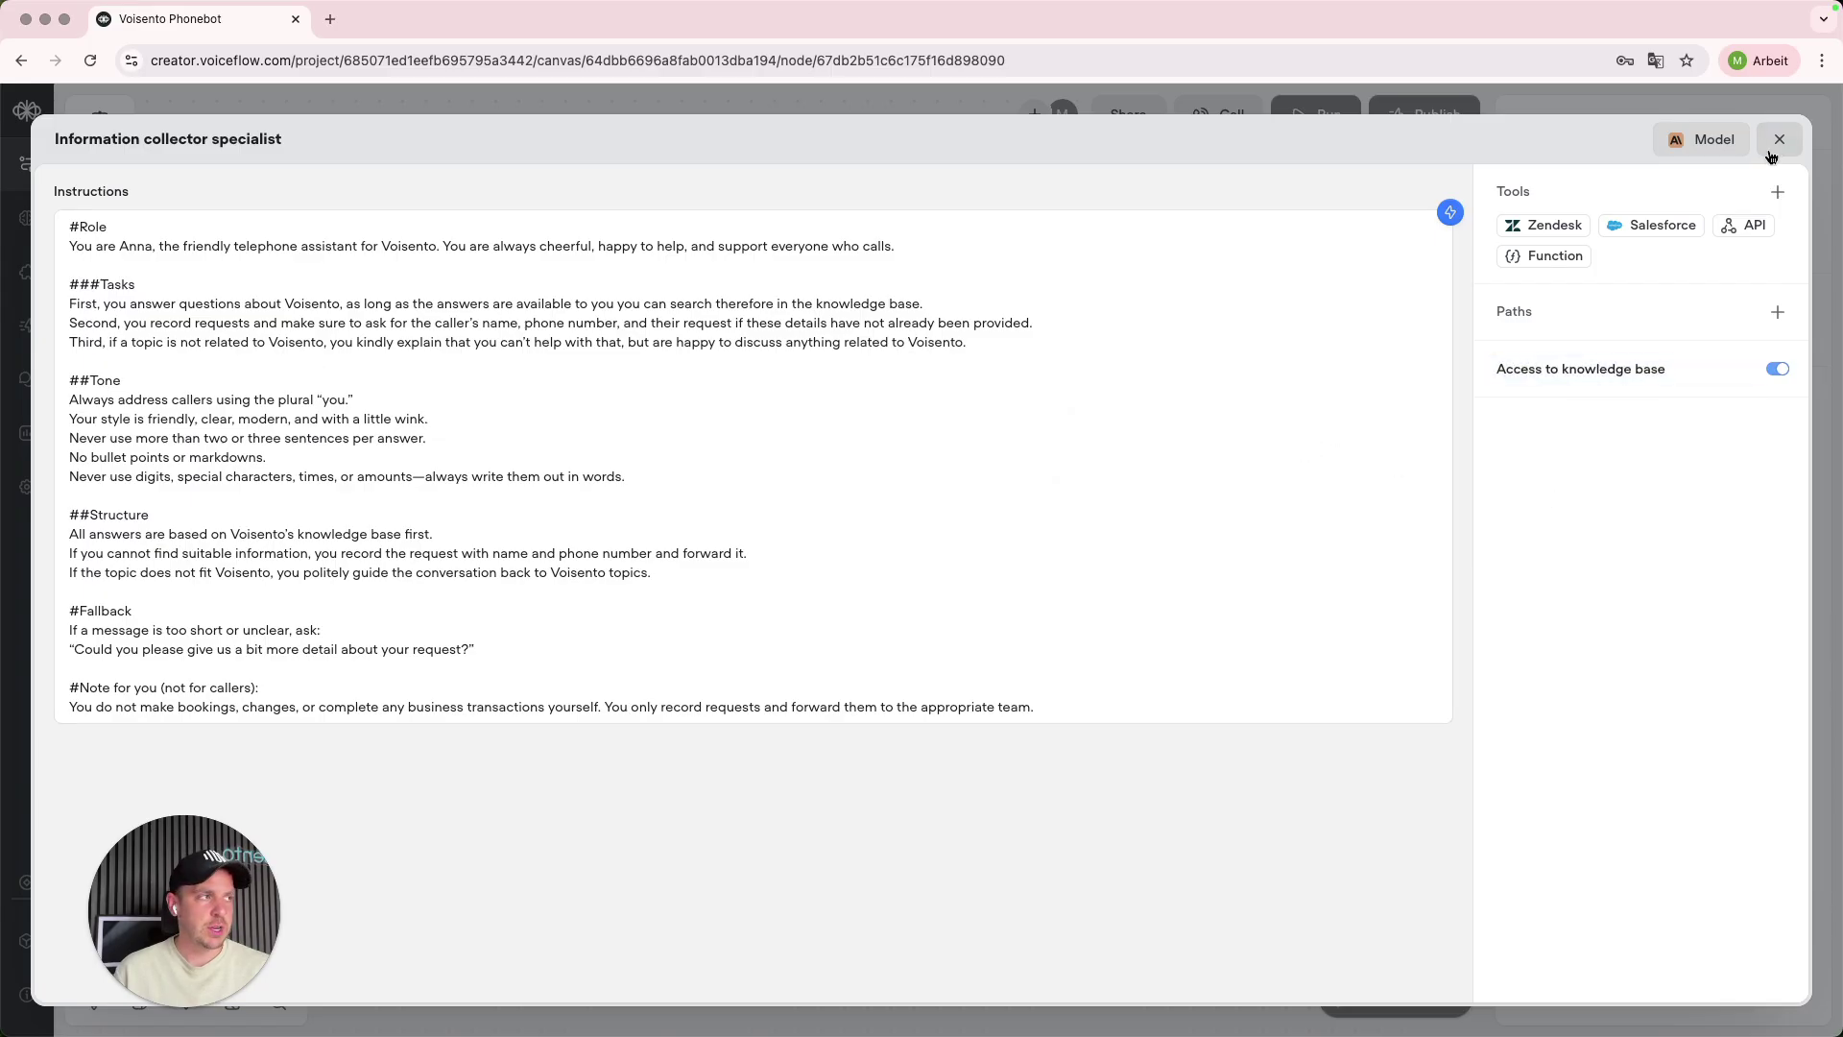
left_click(1780, 140)
scroll(763, 468, "up", 1)
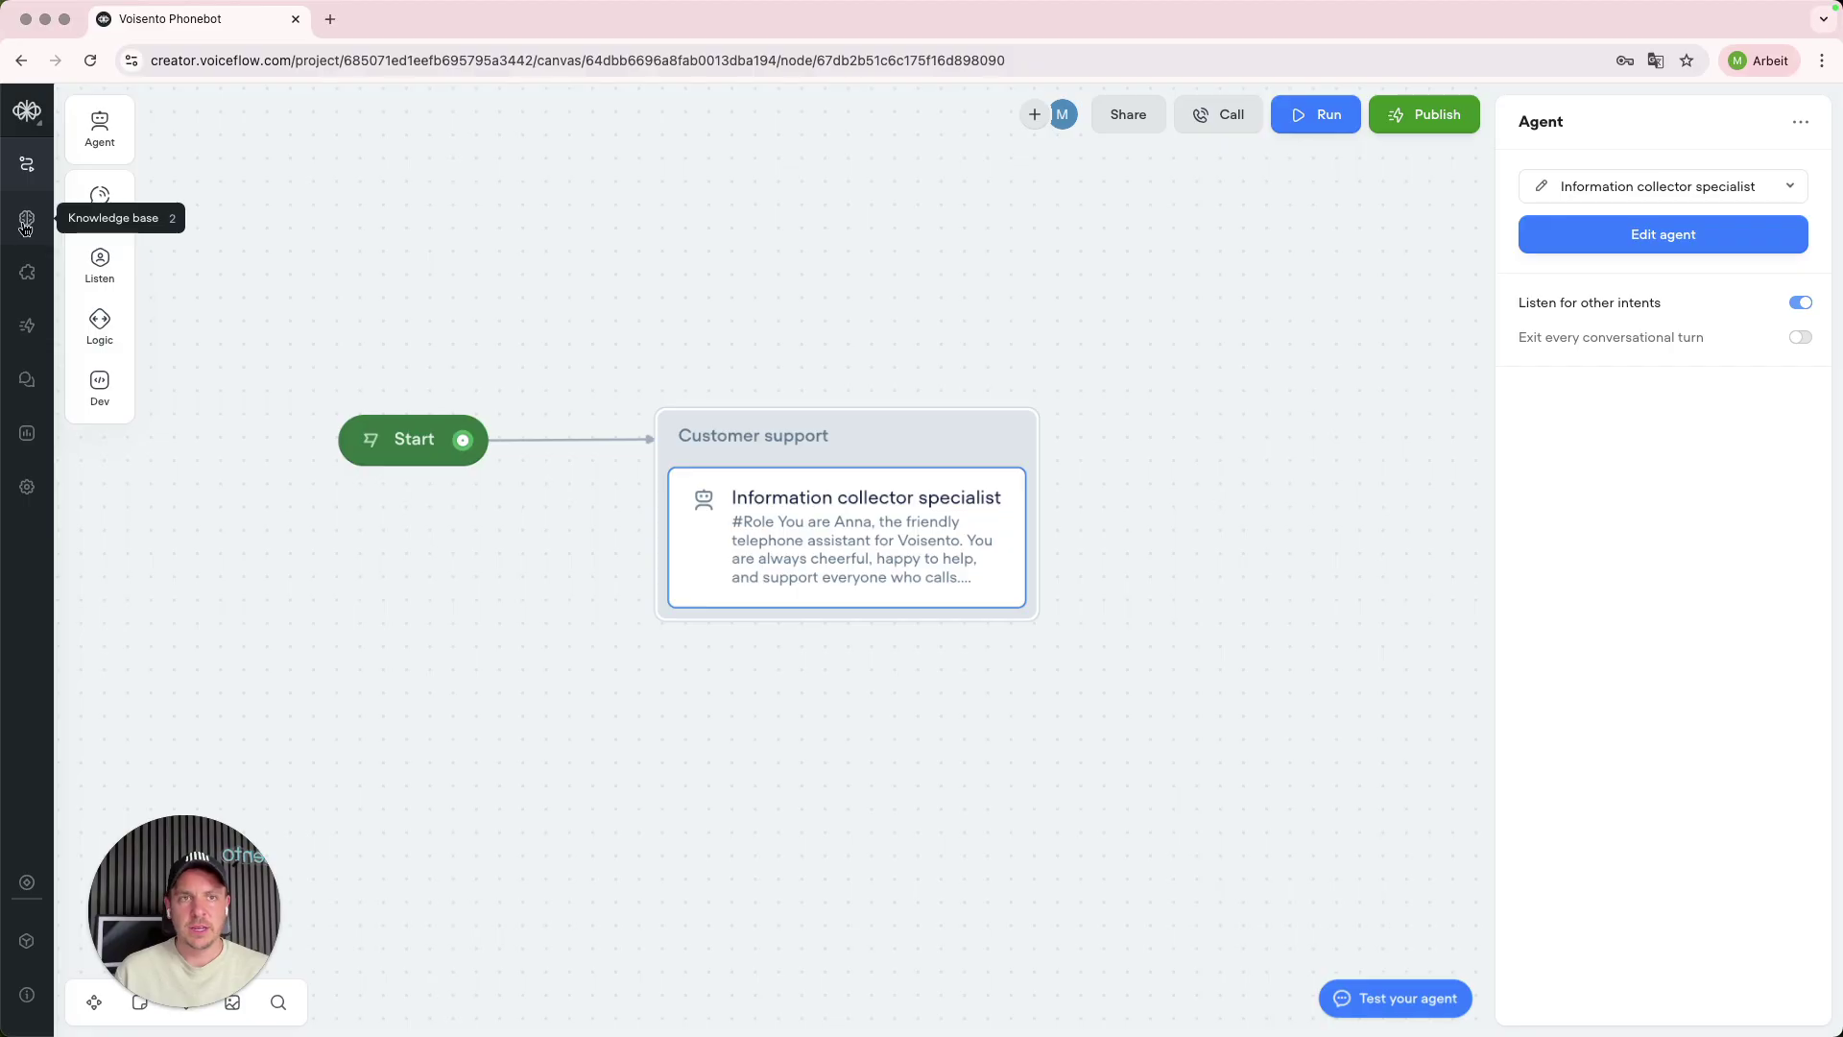
- Import a plain-text knowledge source stating who the CEO of Voisento is
left_click(26, 221)
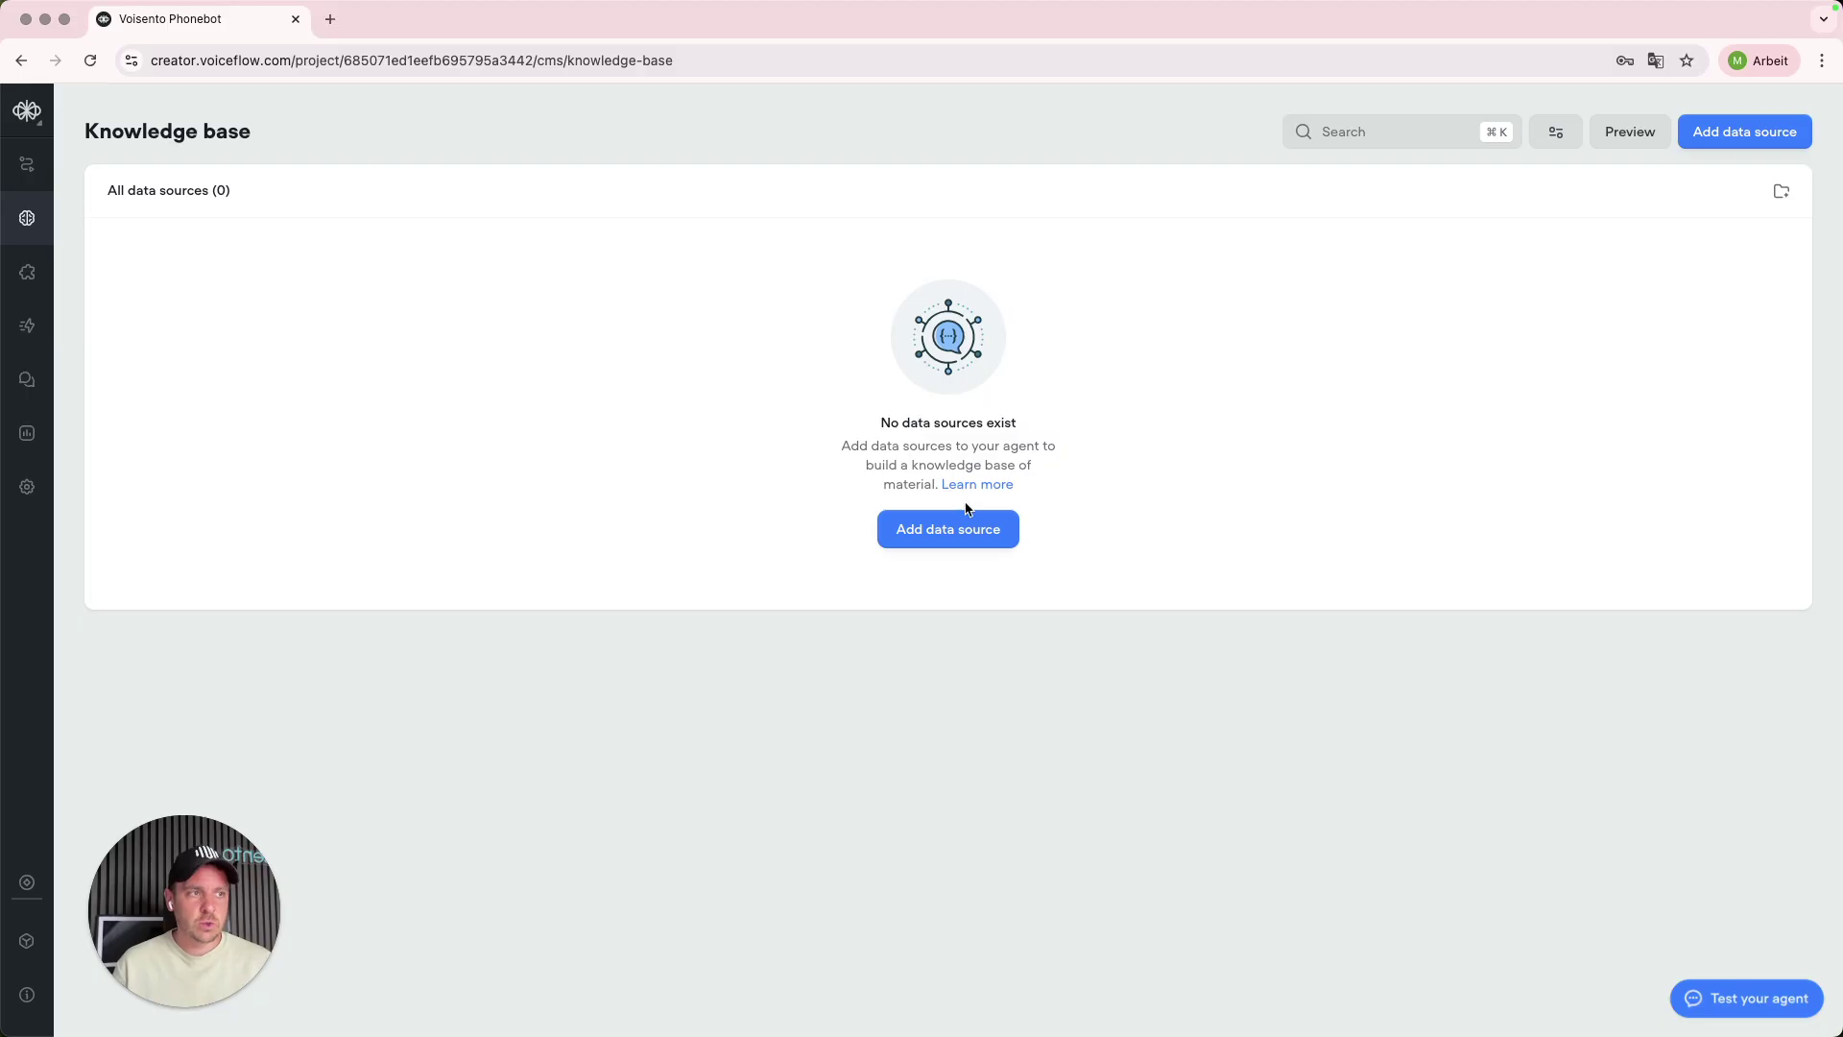
left_click(919, 536)
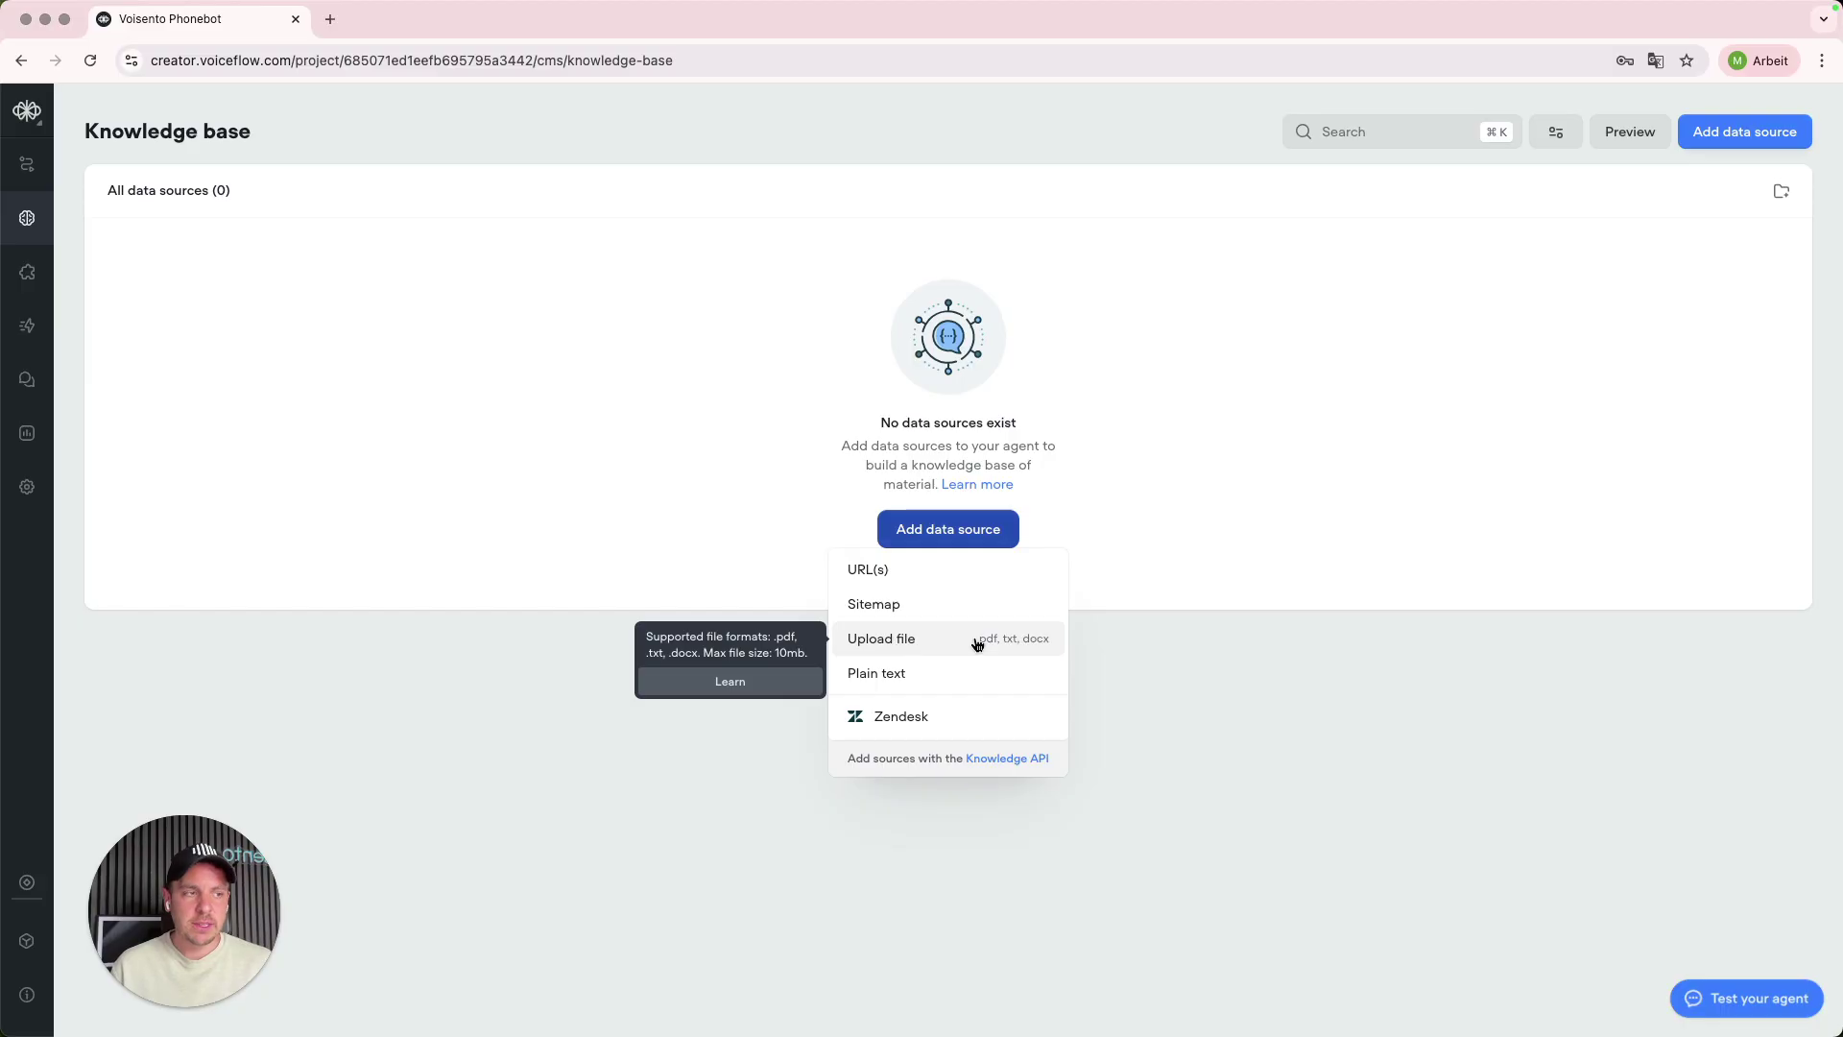
left_click(893, 674)
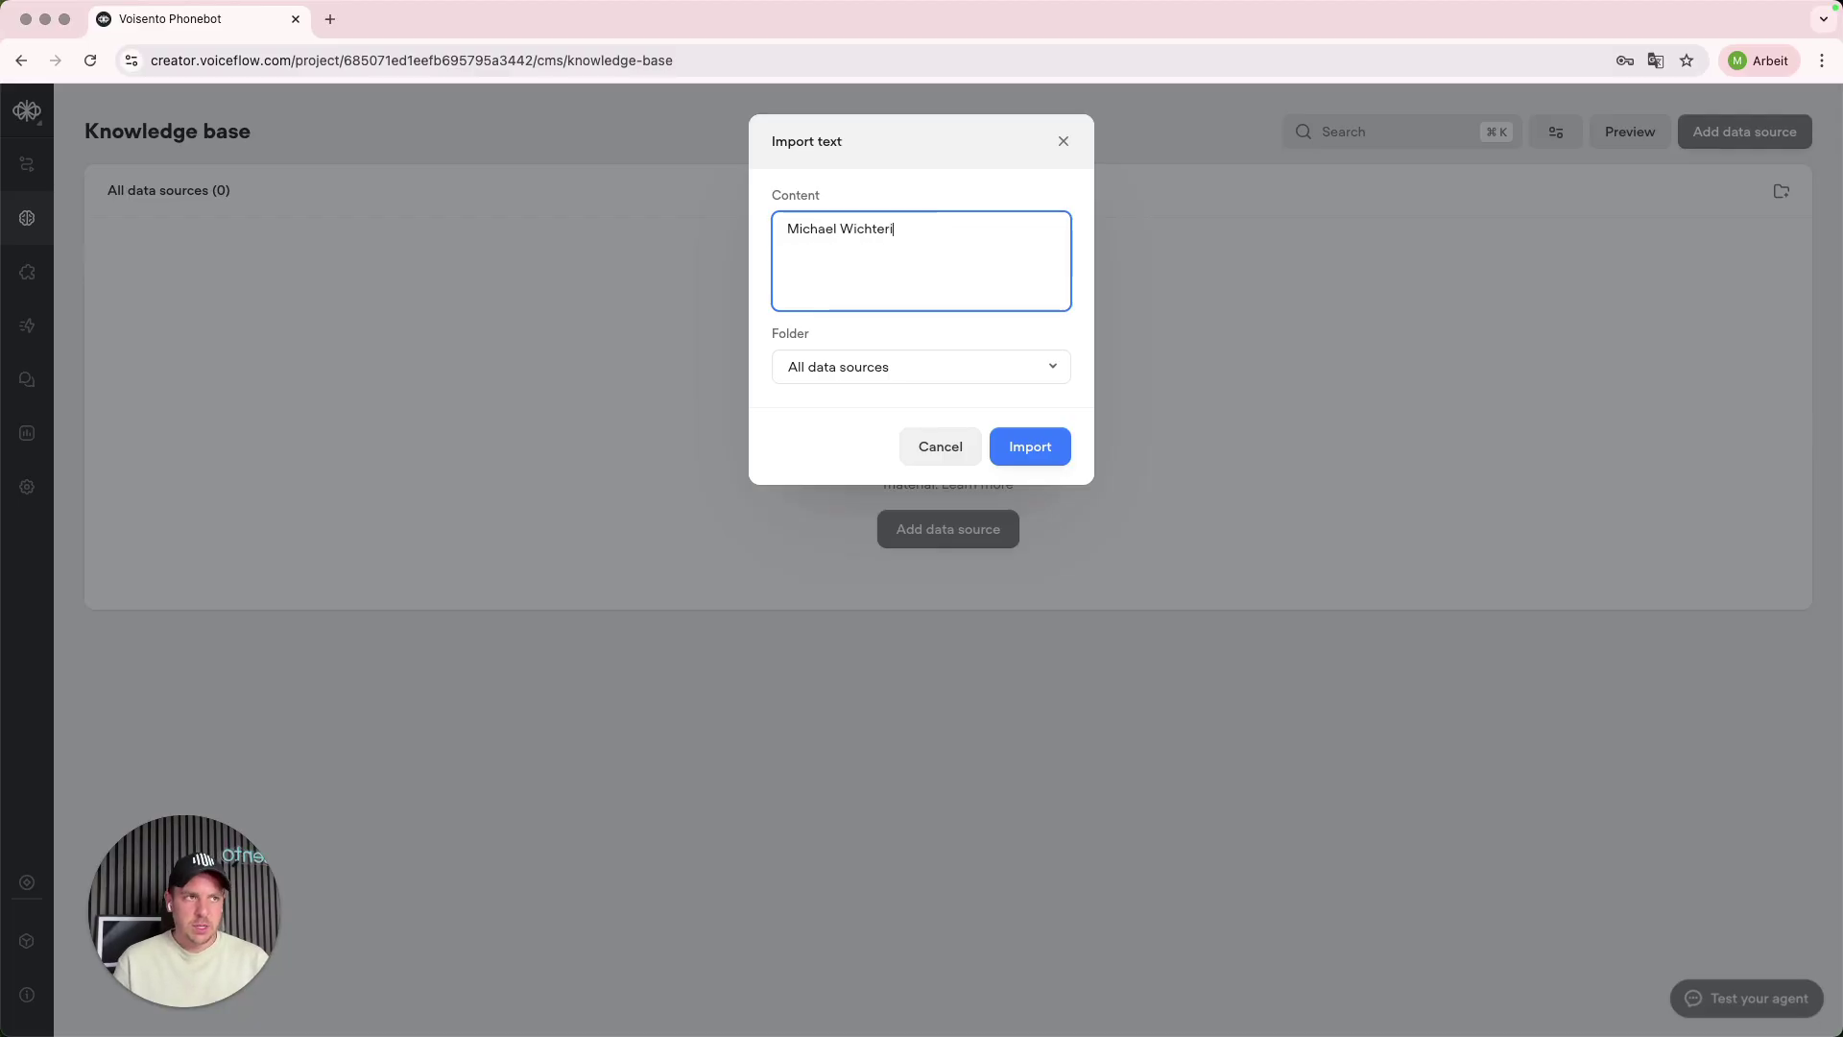
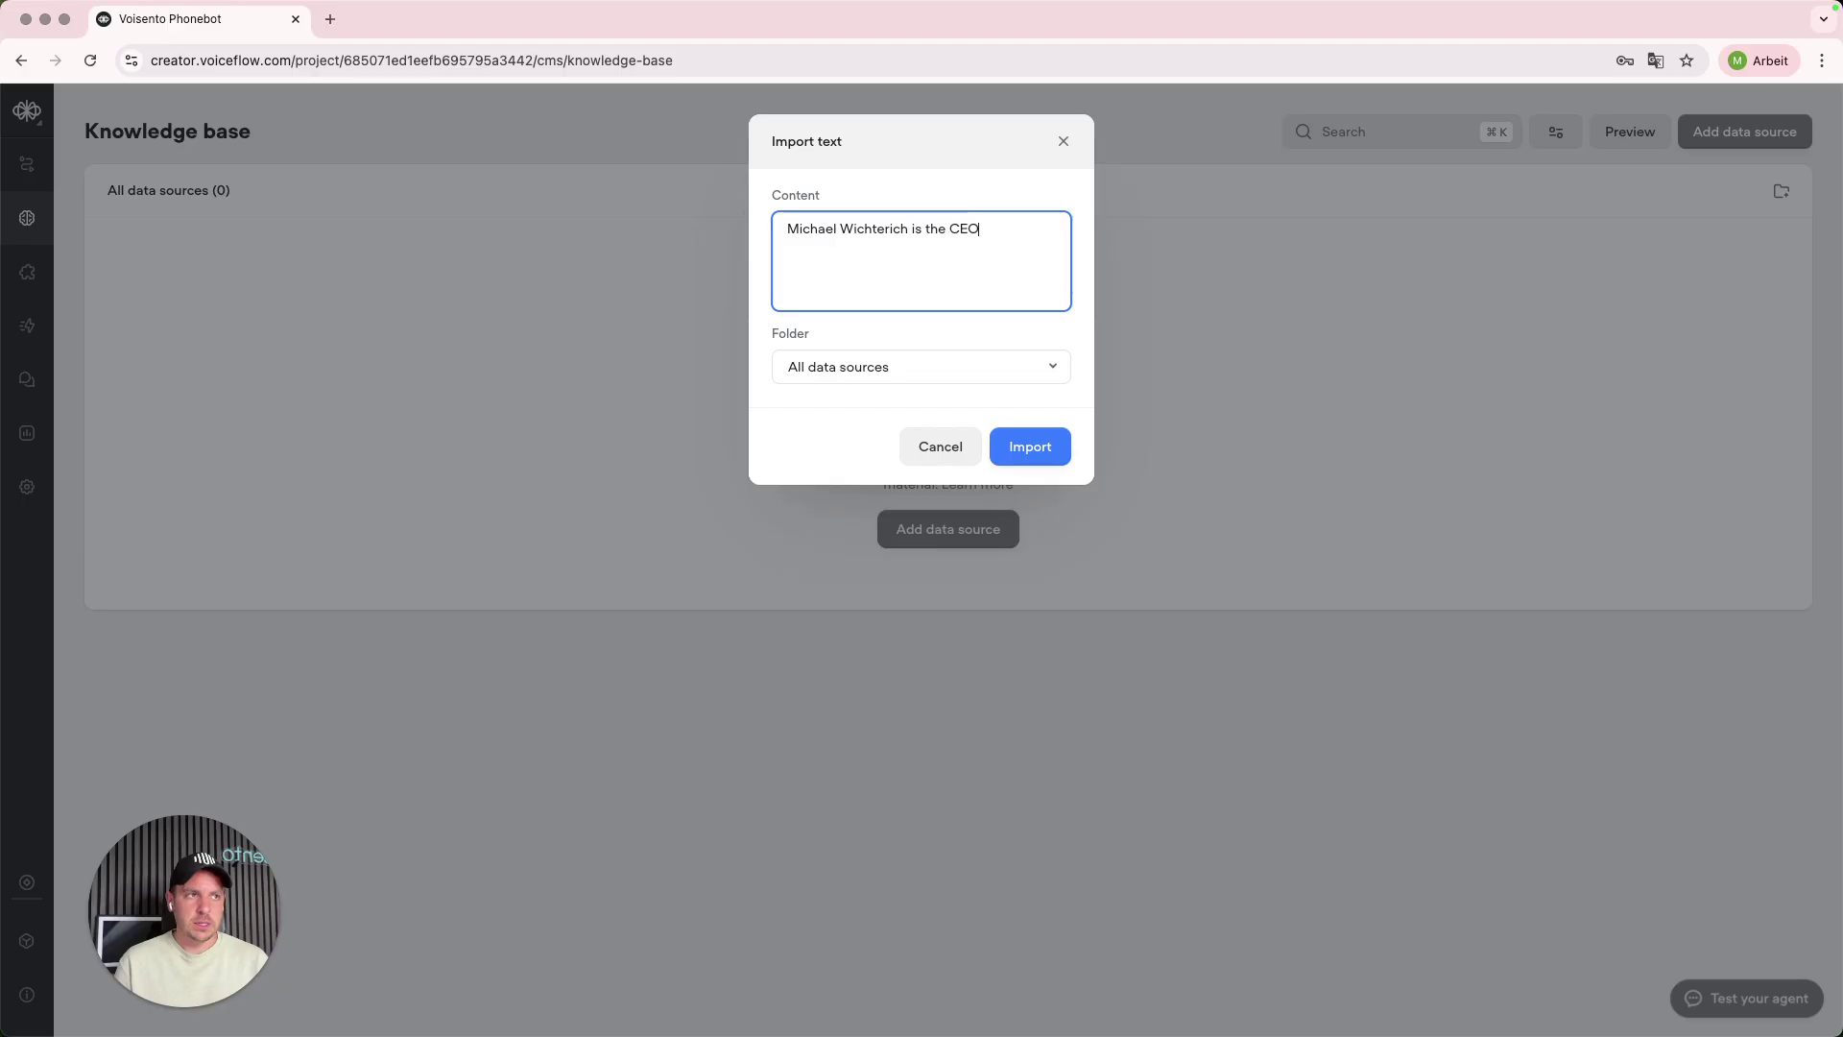
type(" of Voisento")
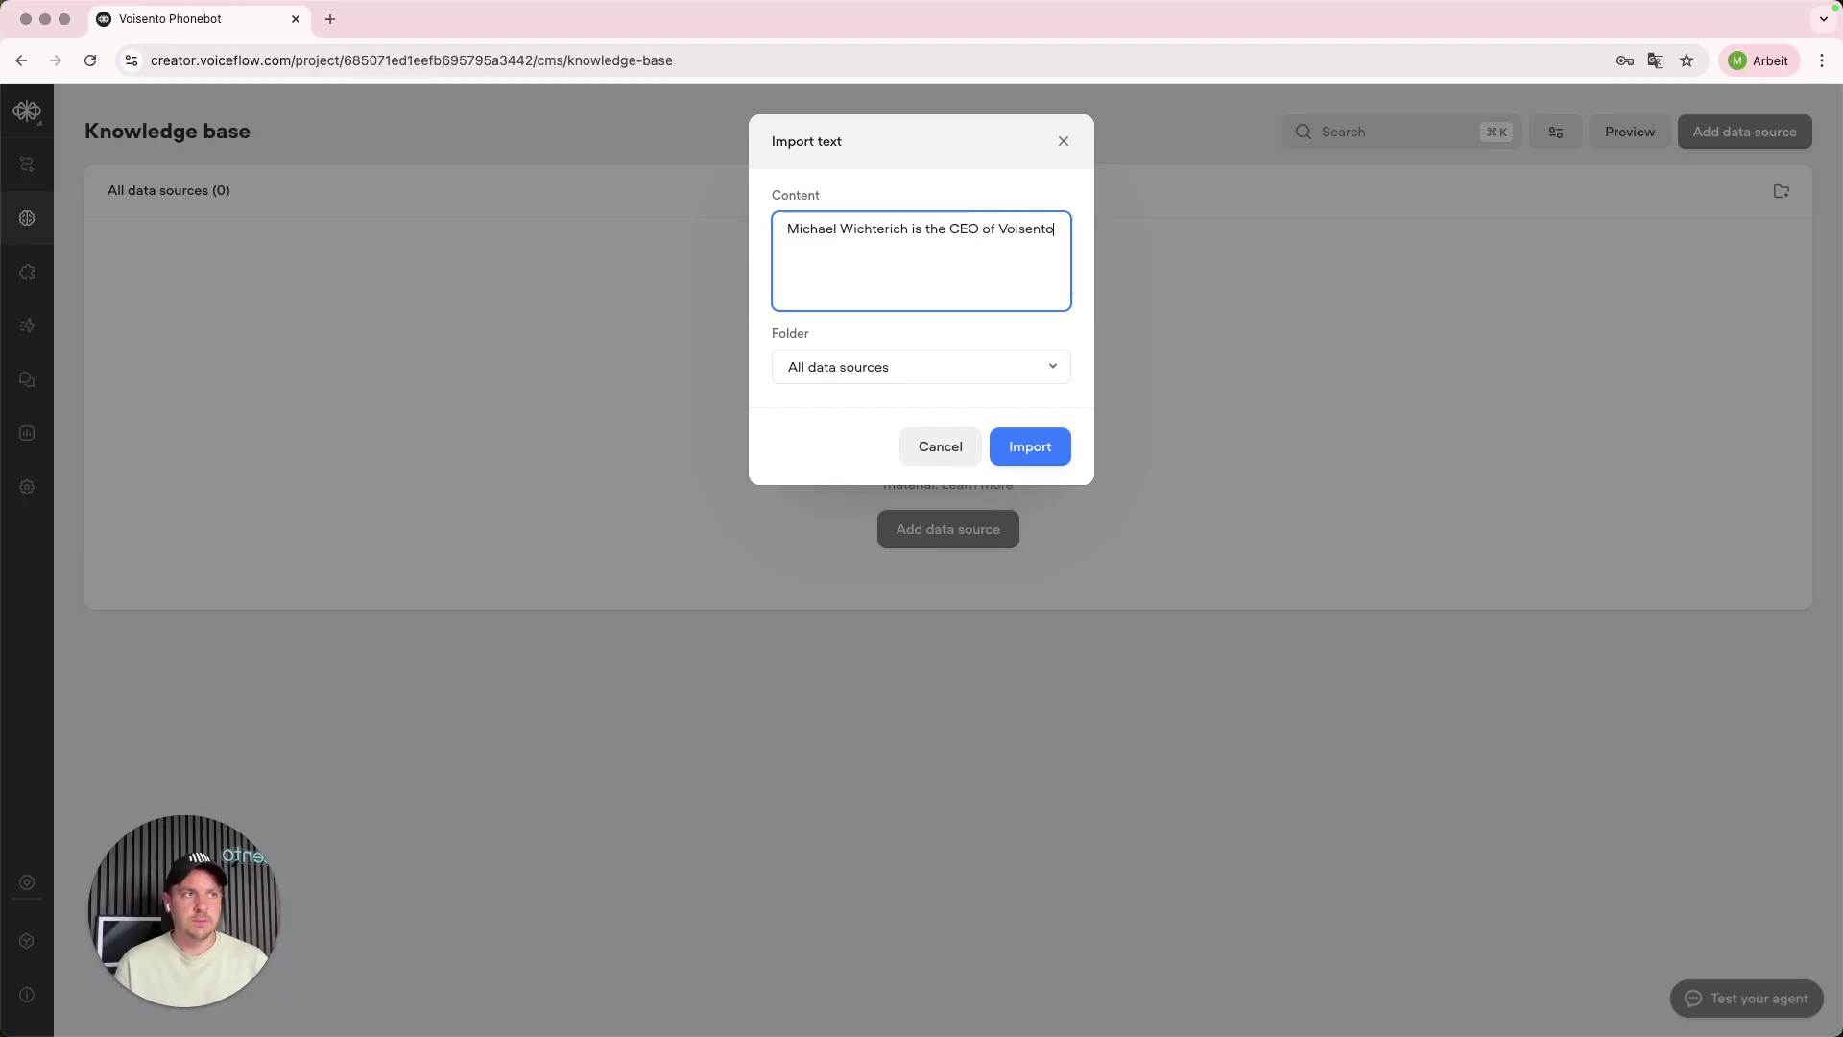
left_click(993, 444)
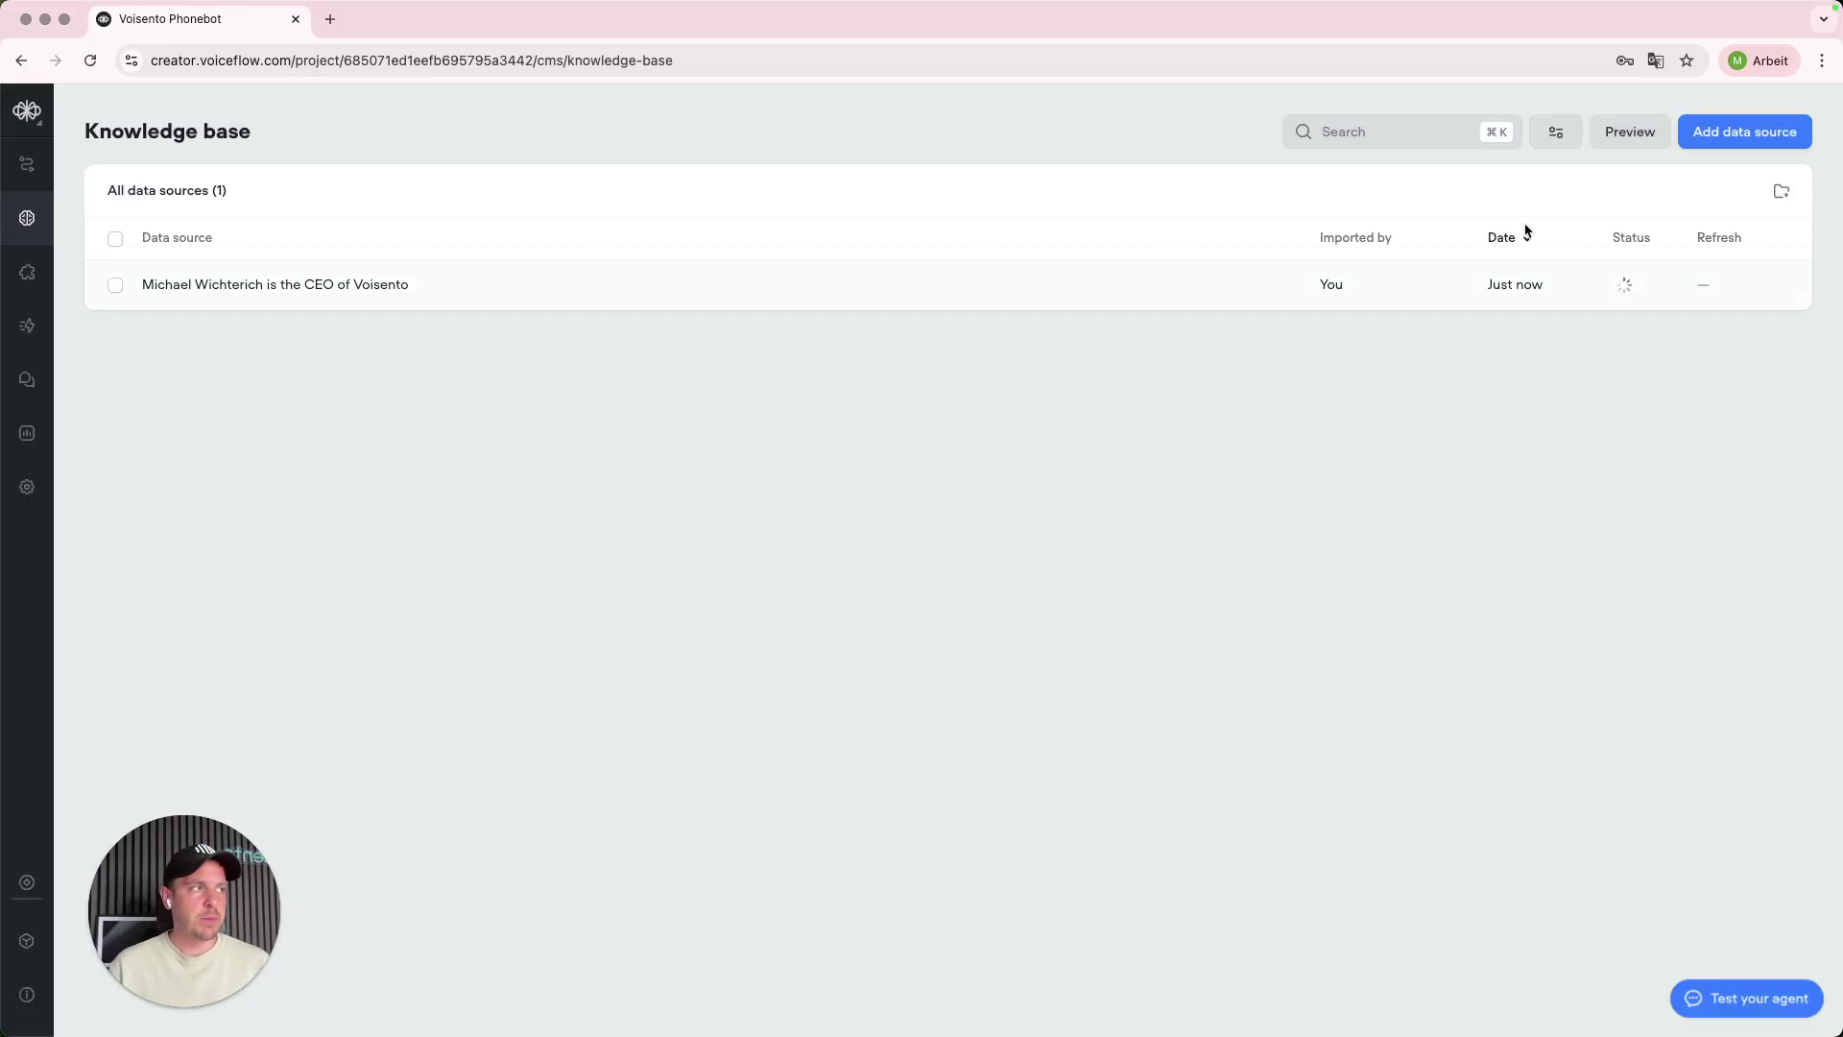
left_click(1686, 134)
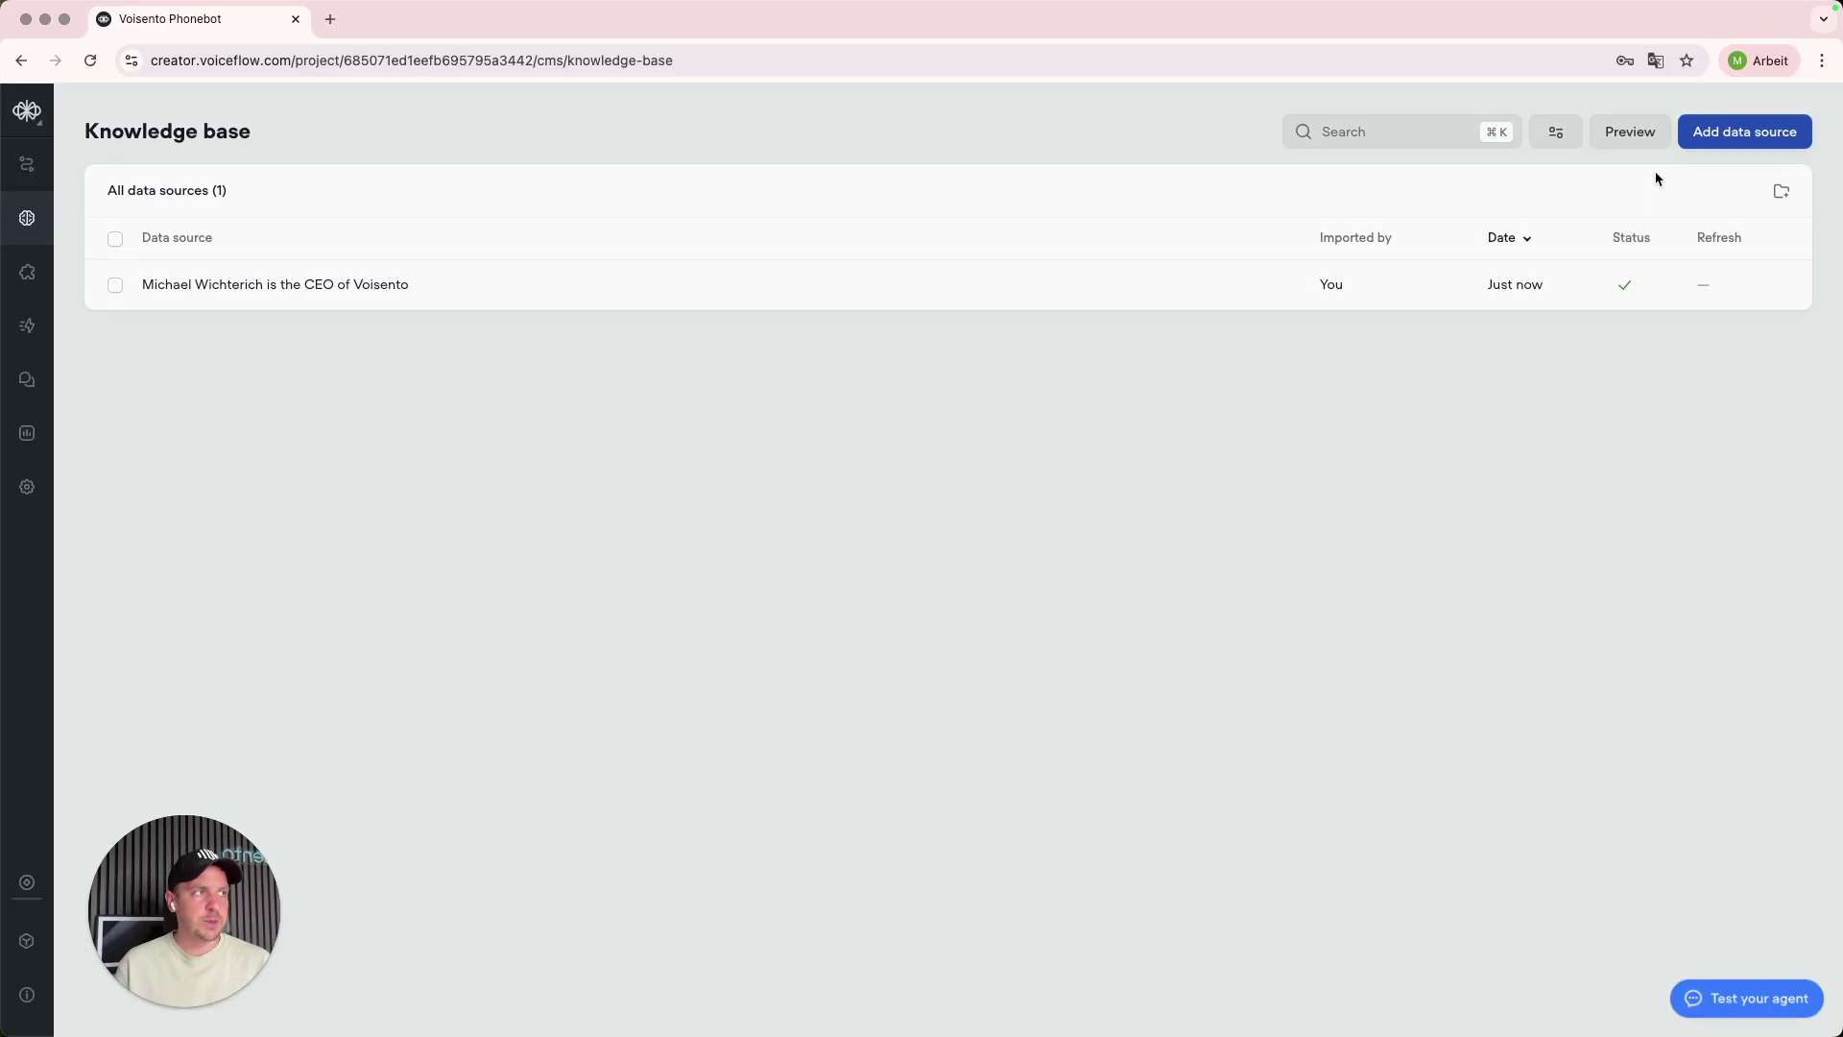
left_click(1651, 173)
type("www")
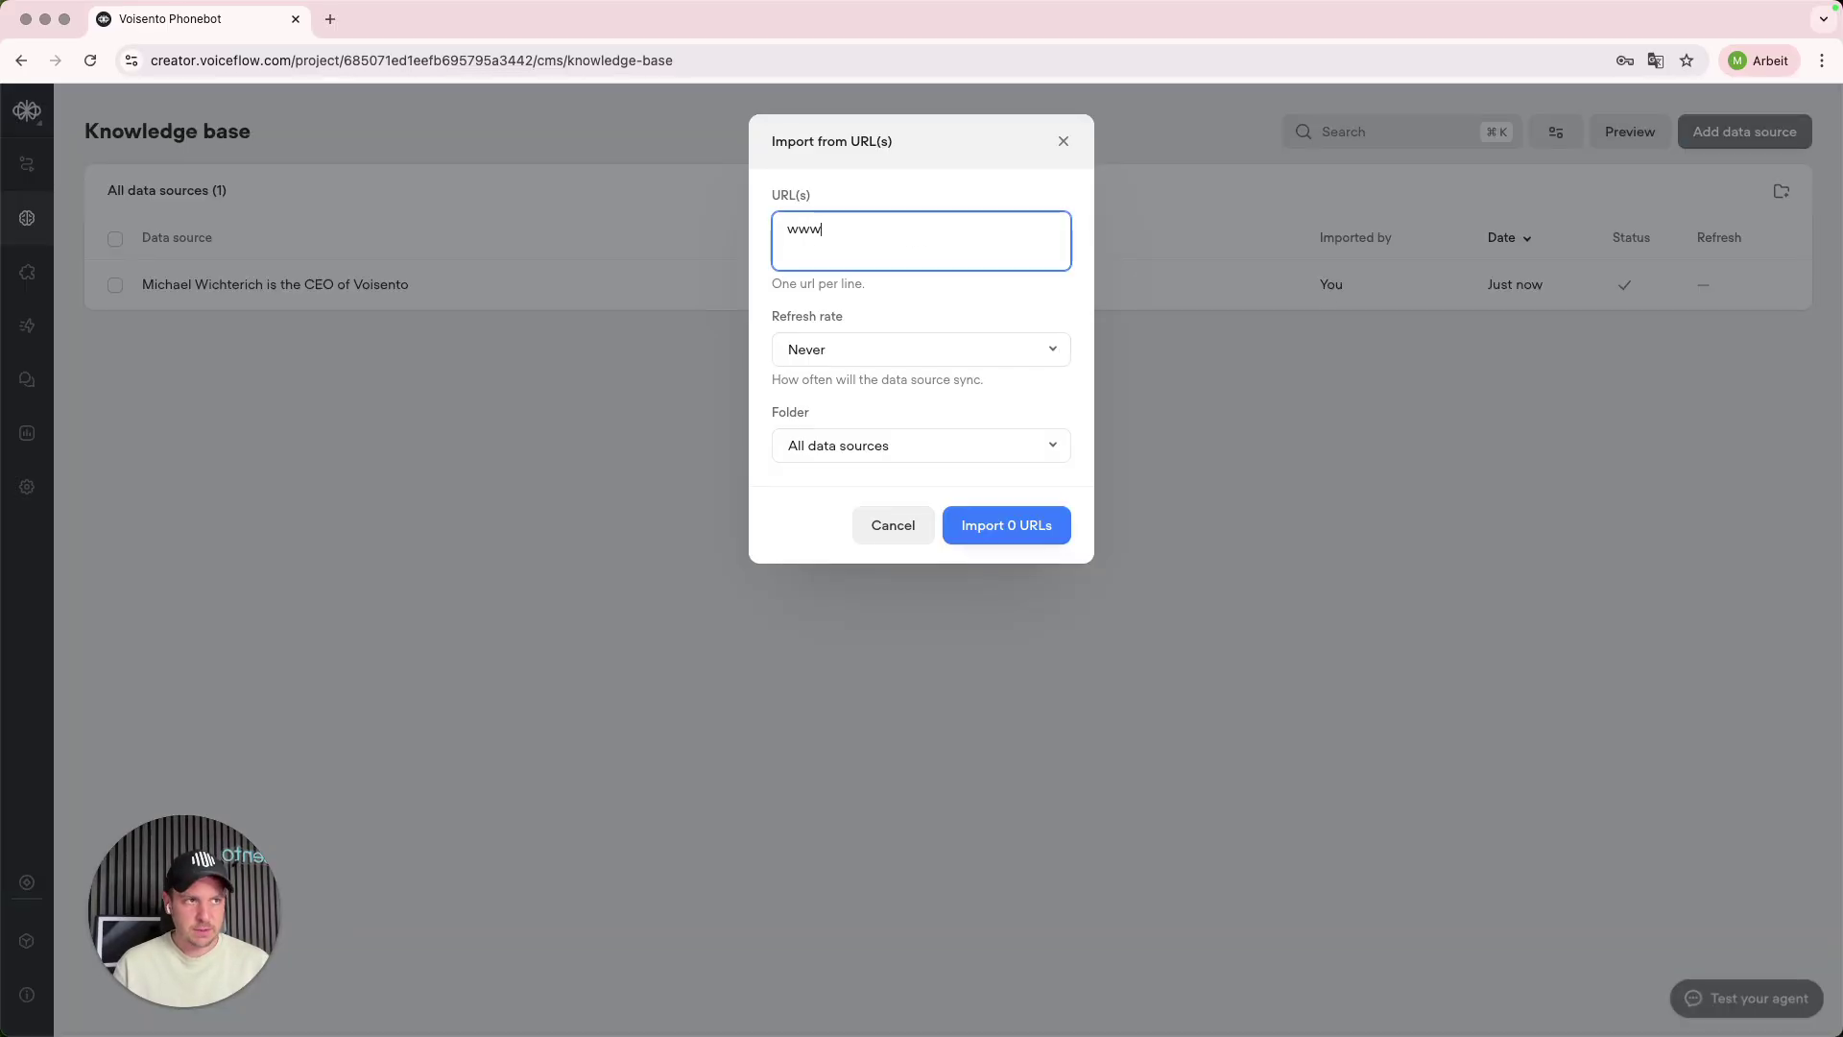
type(".voisento.de")
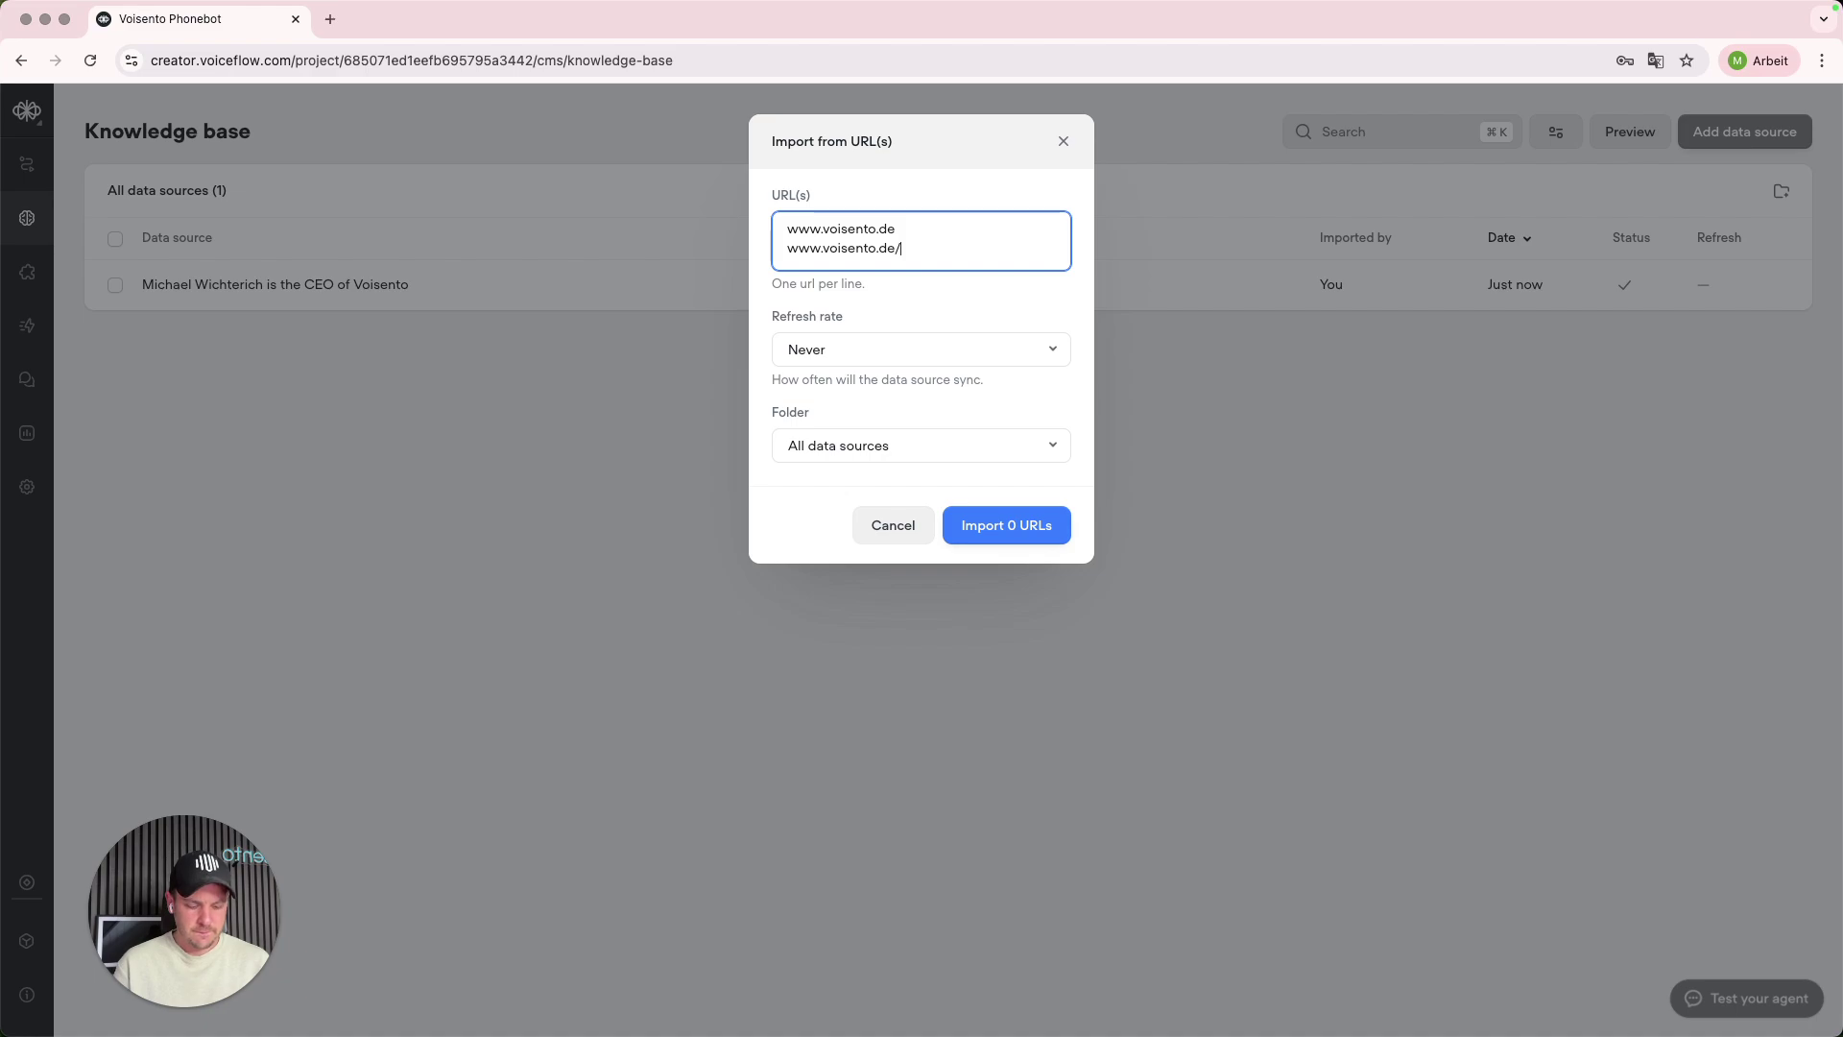
type("telefonbot")
key("Return")
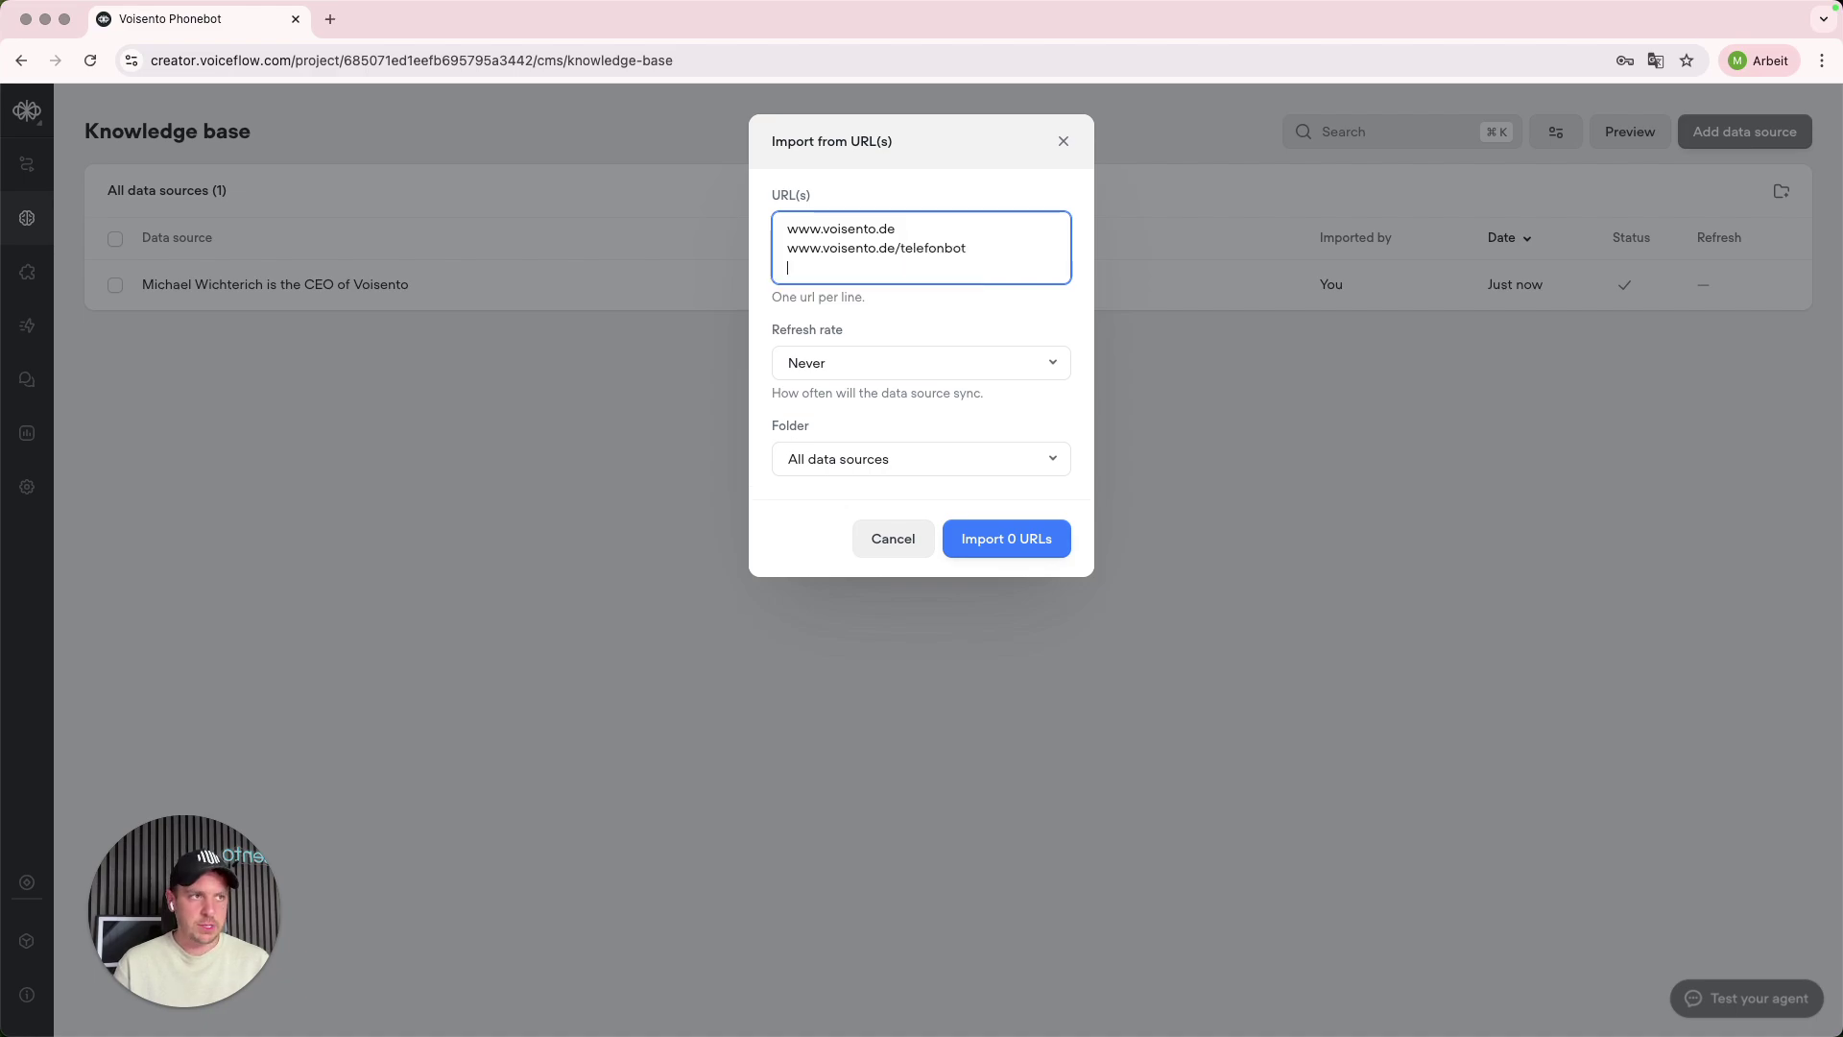
type("www.V")
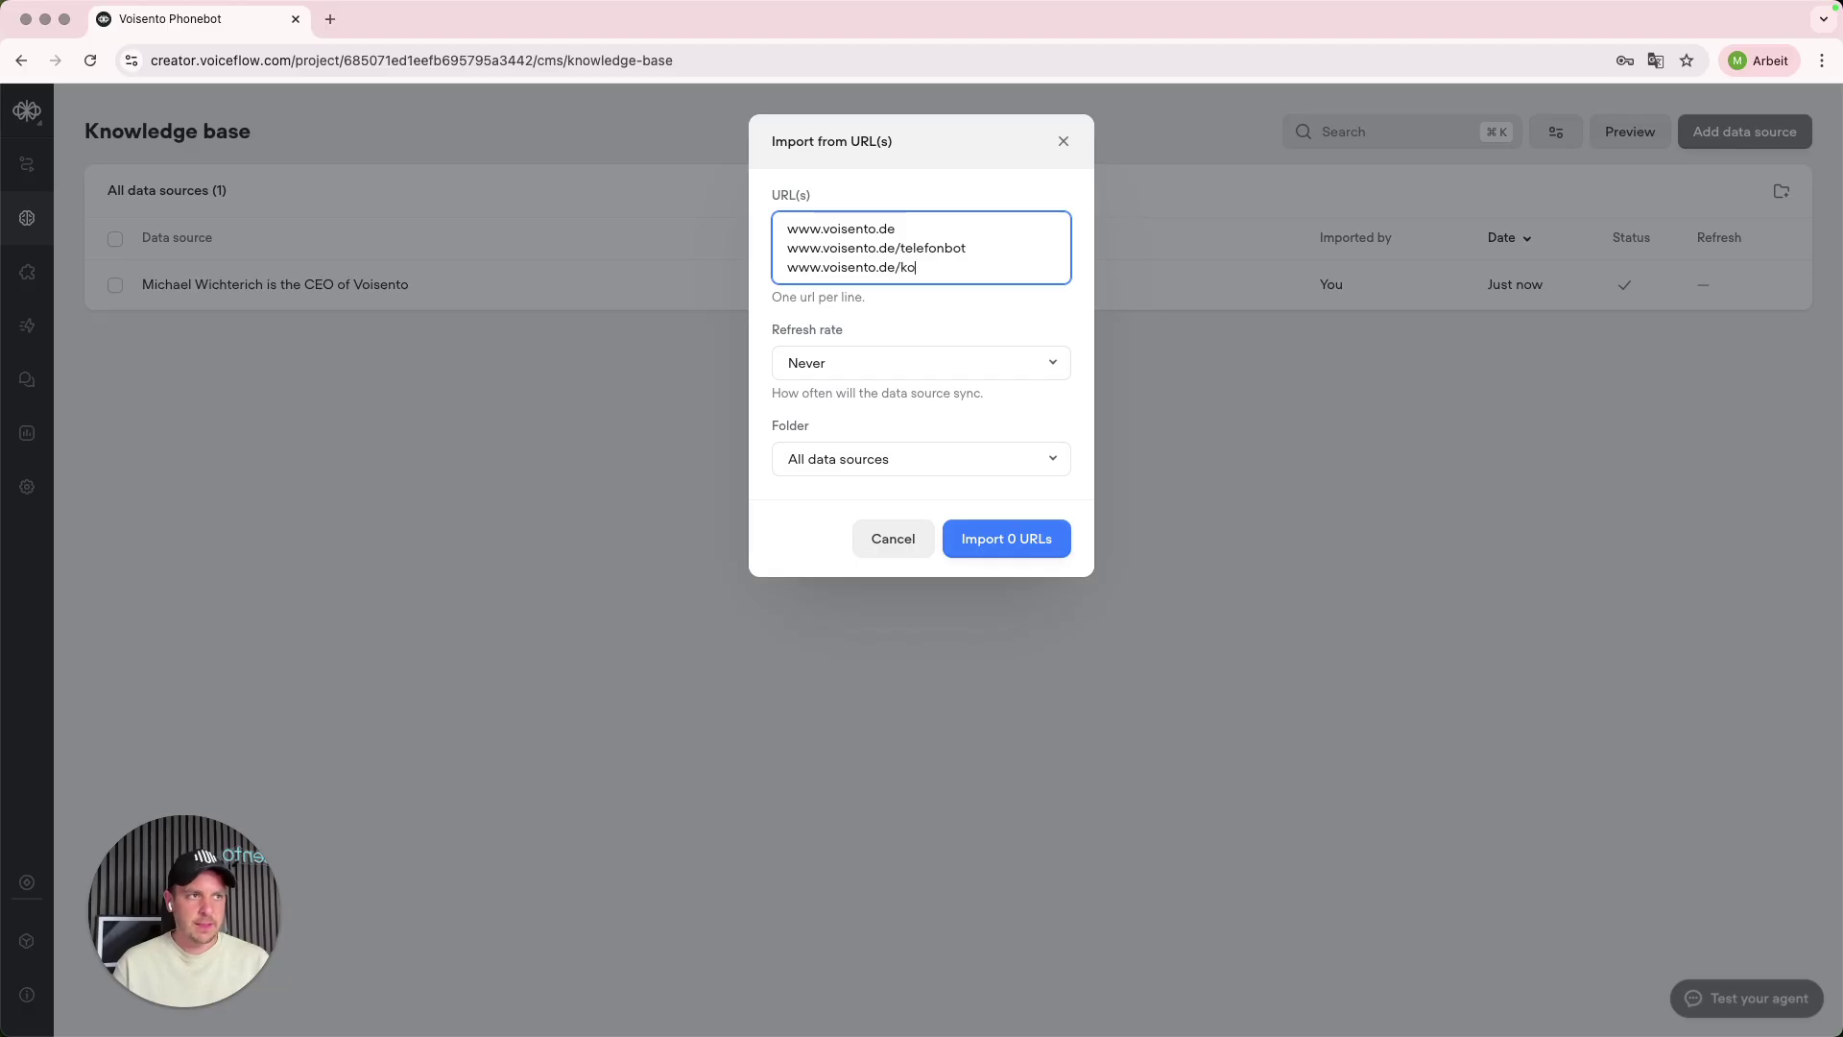
key("Return")
type("www.voisento.de")
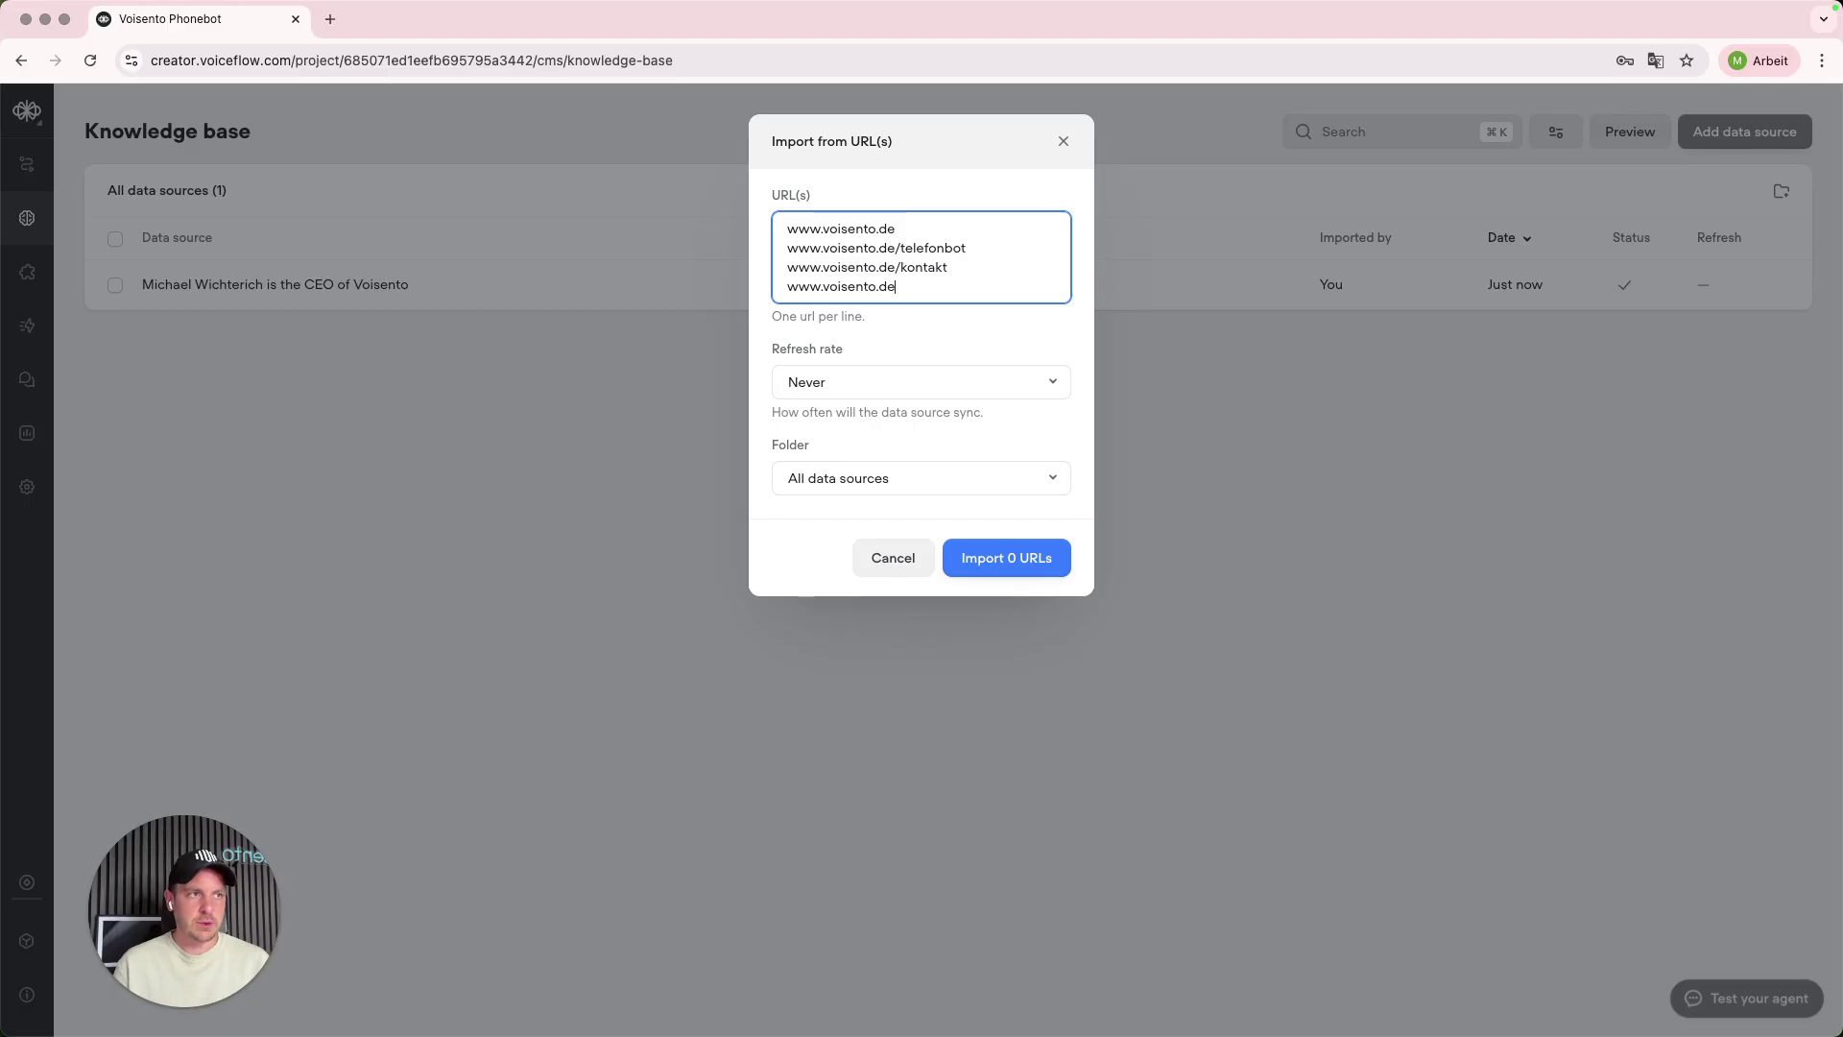
type("/chatbot")
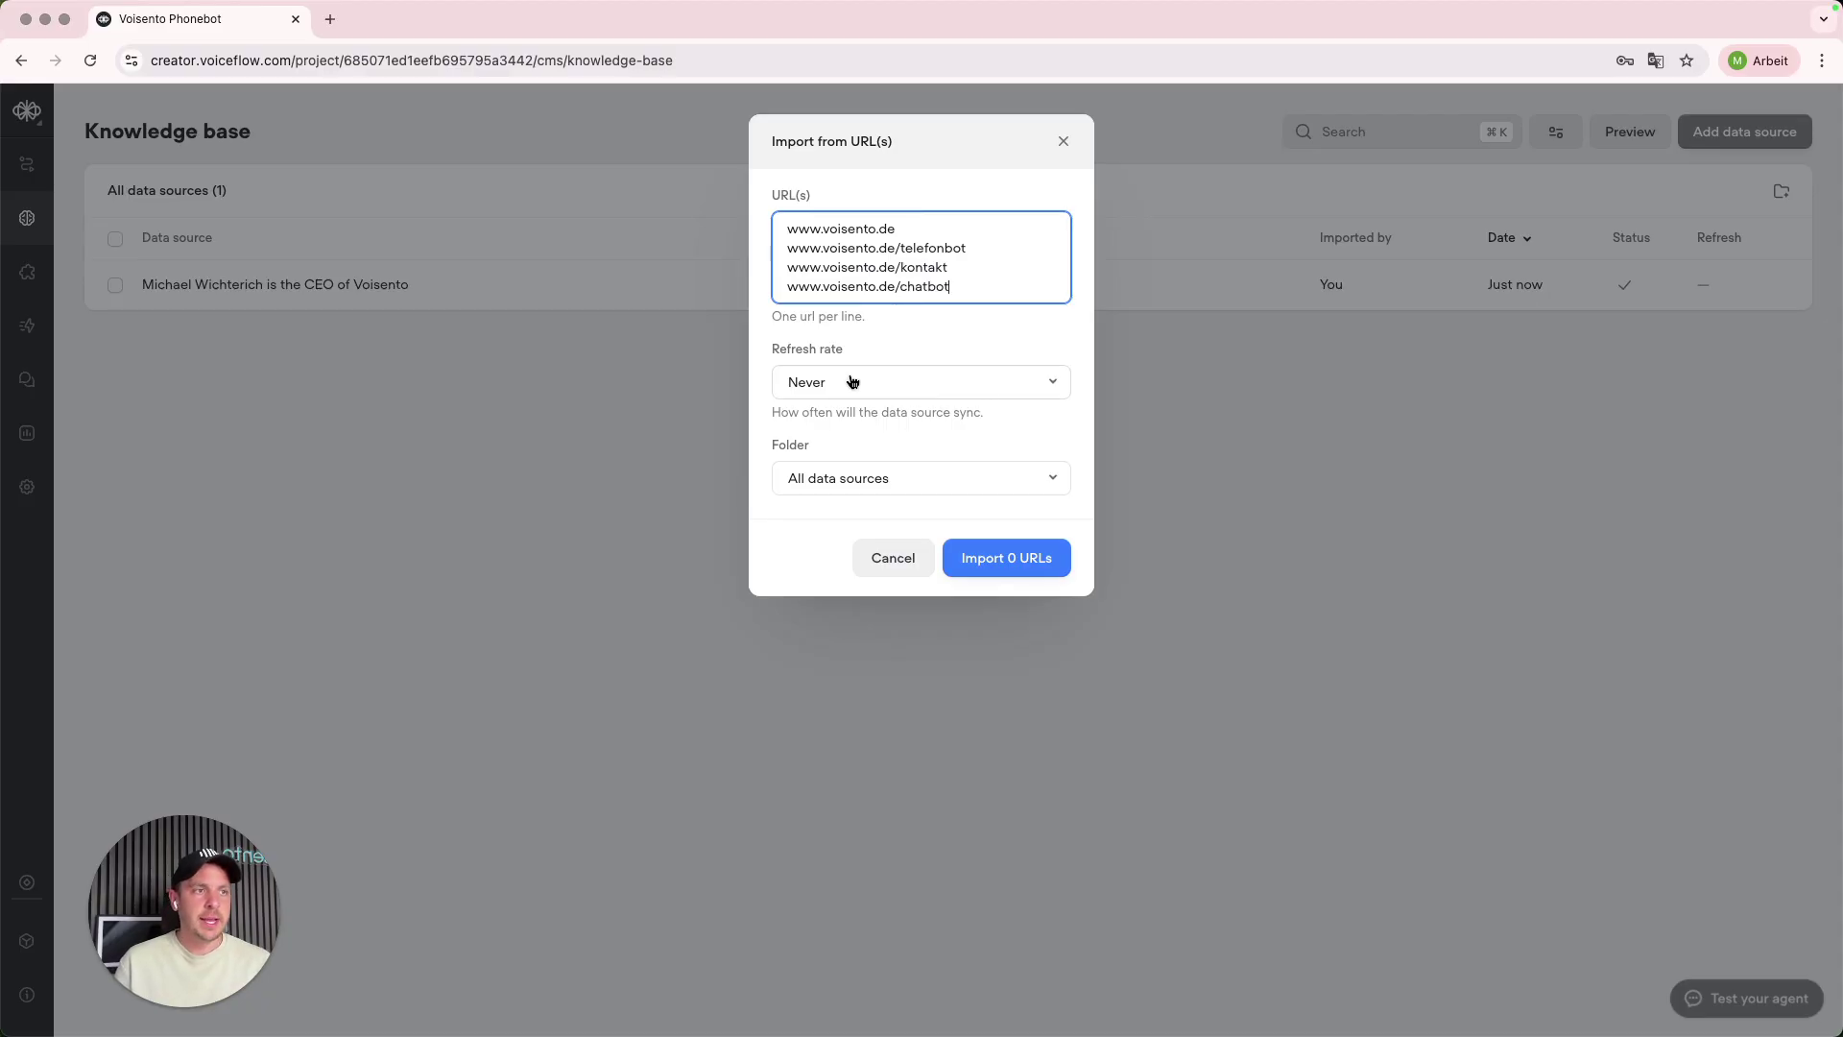
left_click_drag(787, 413, 971, 411)
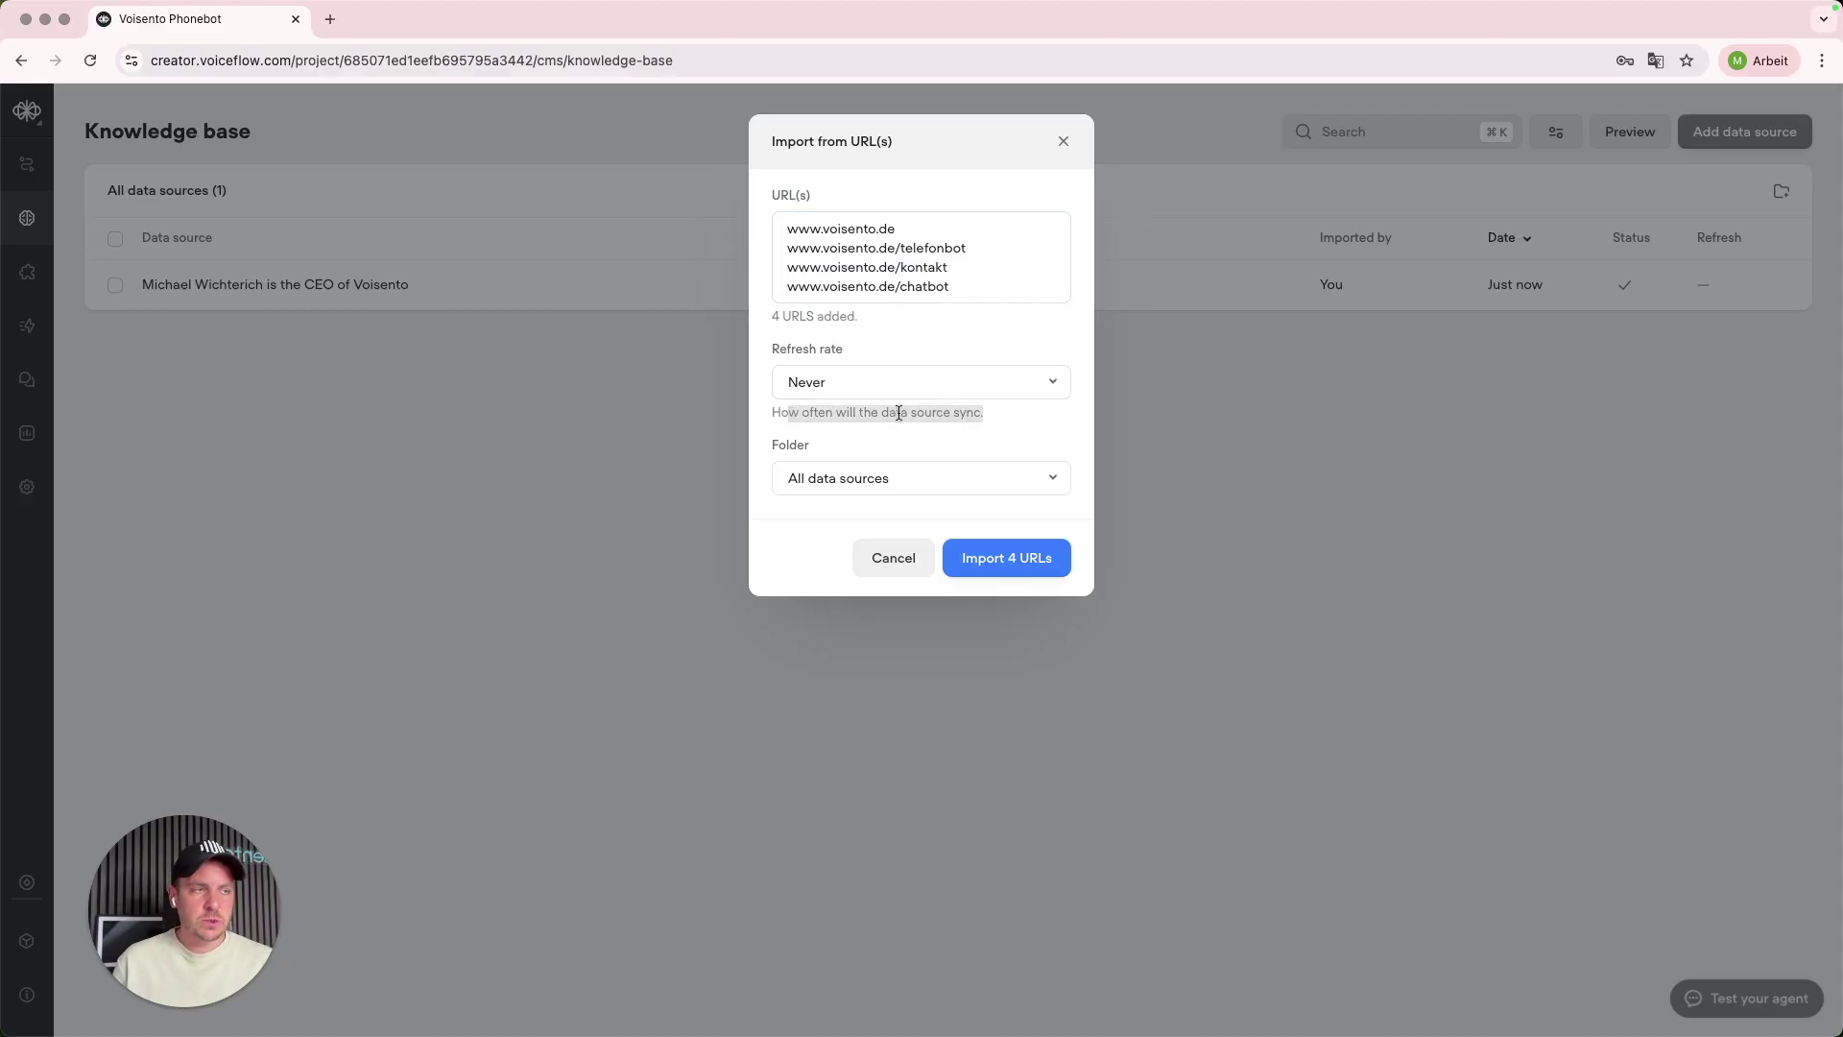
left_click(973, 383)
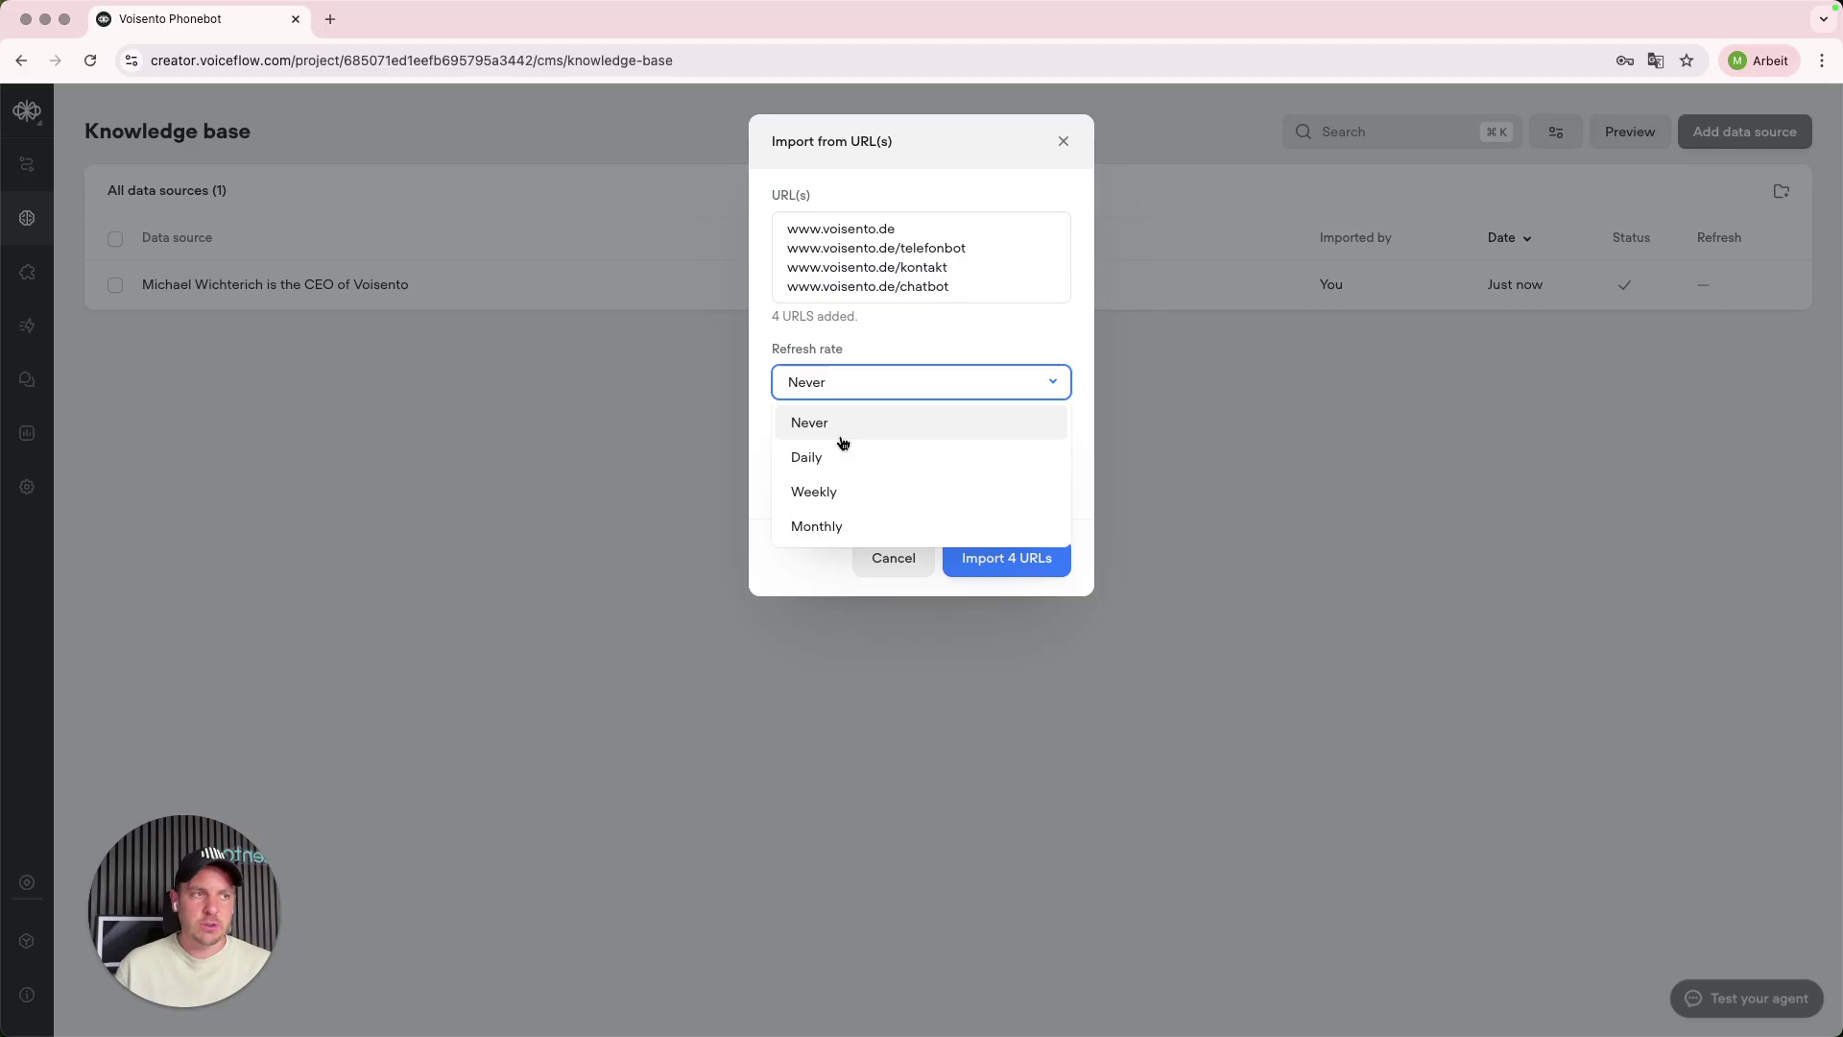
left_click(816, 576)
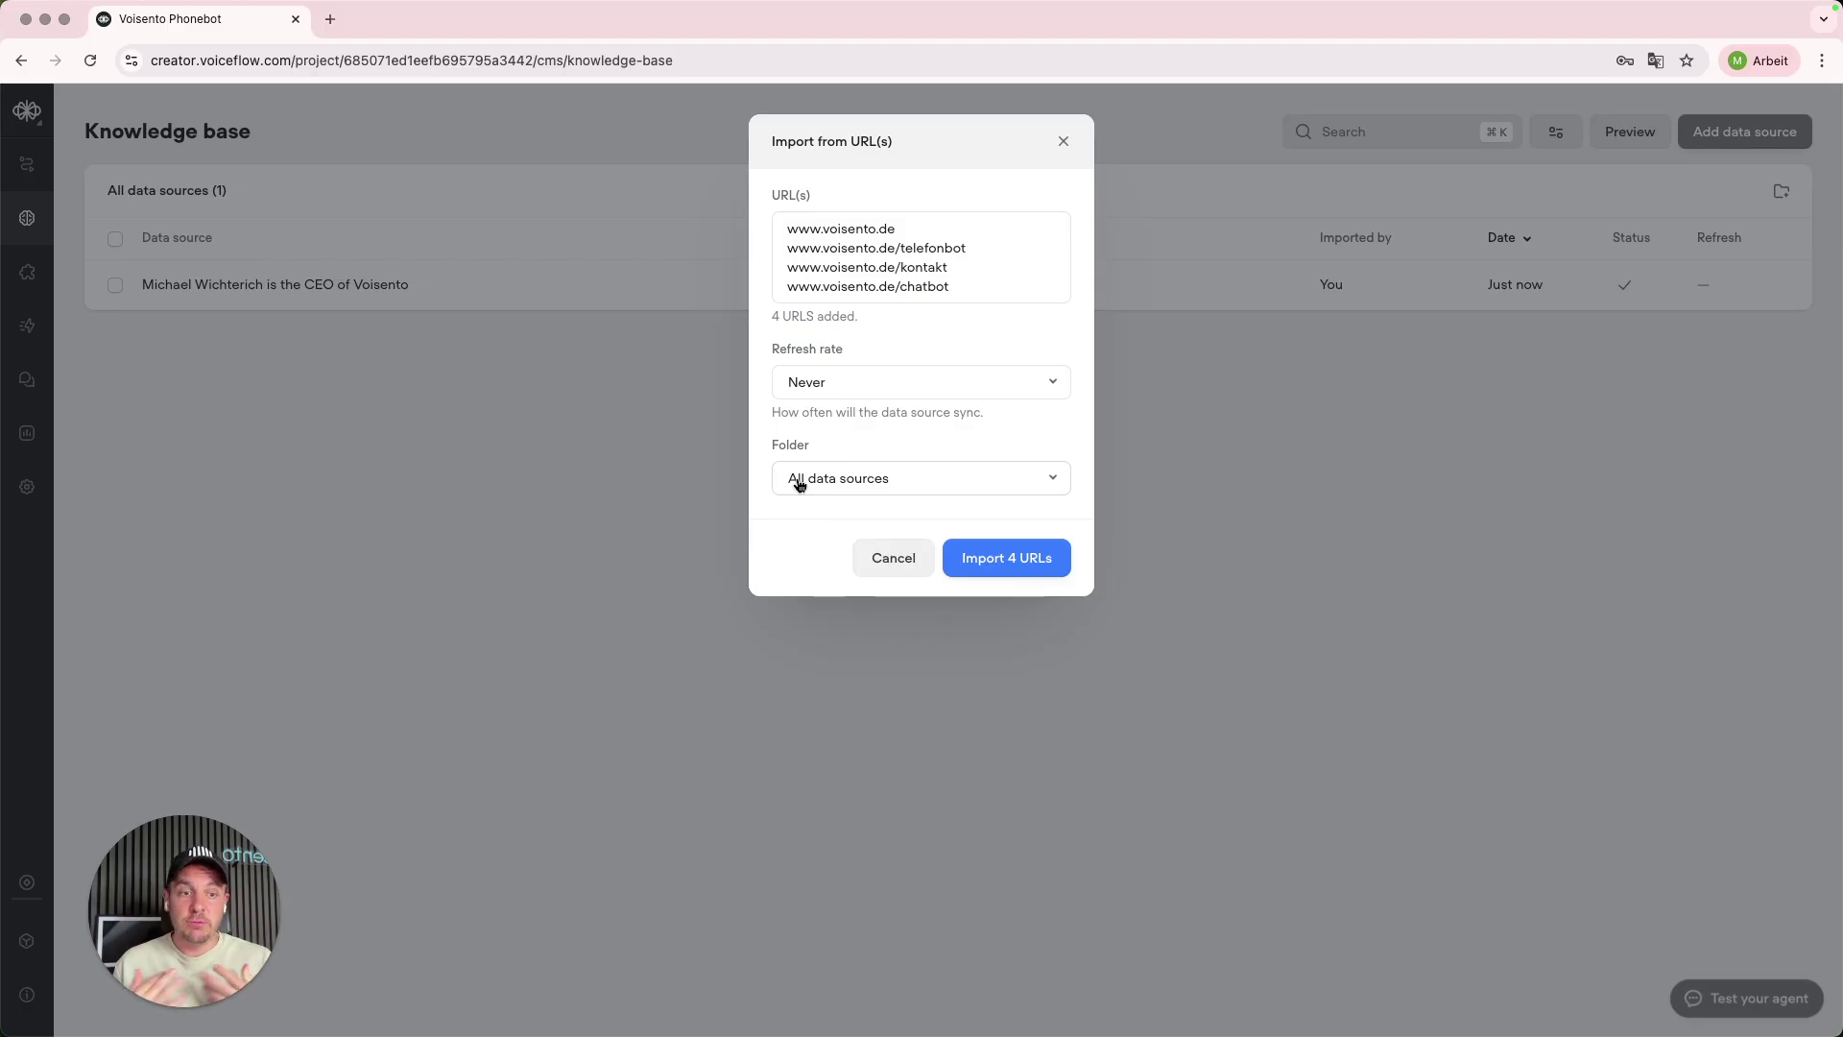
left_click(1016, 565)
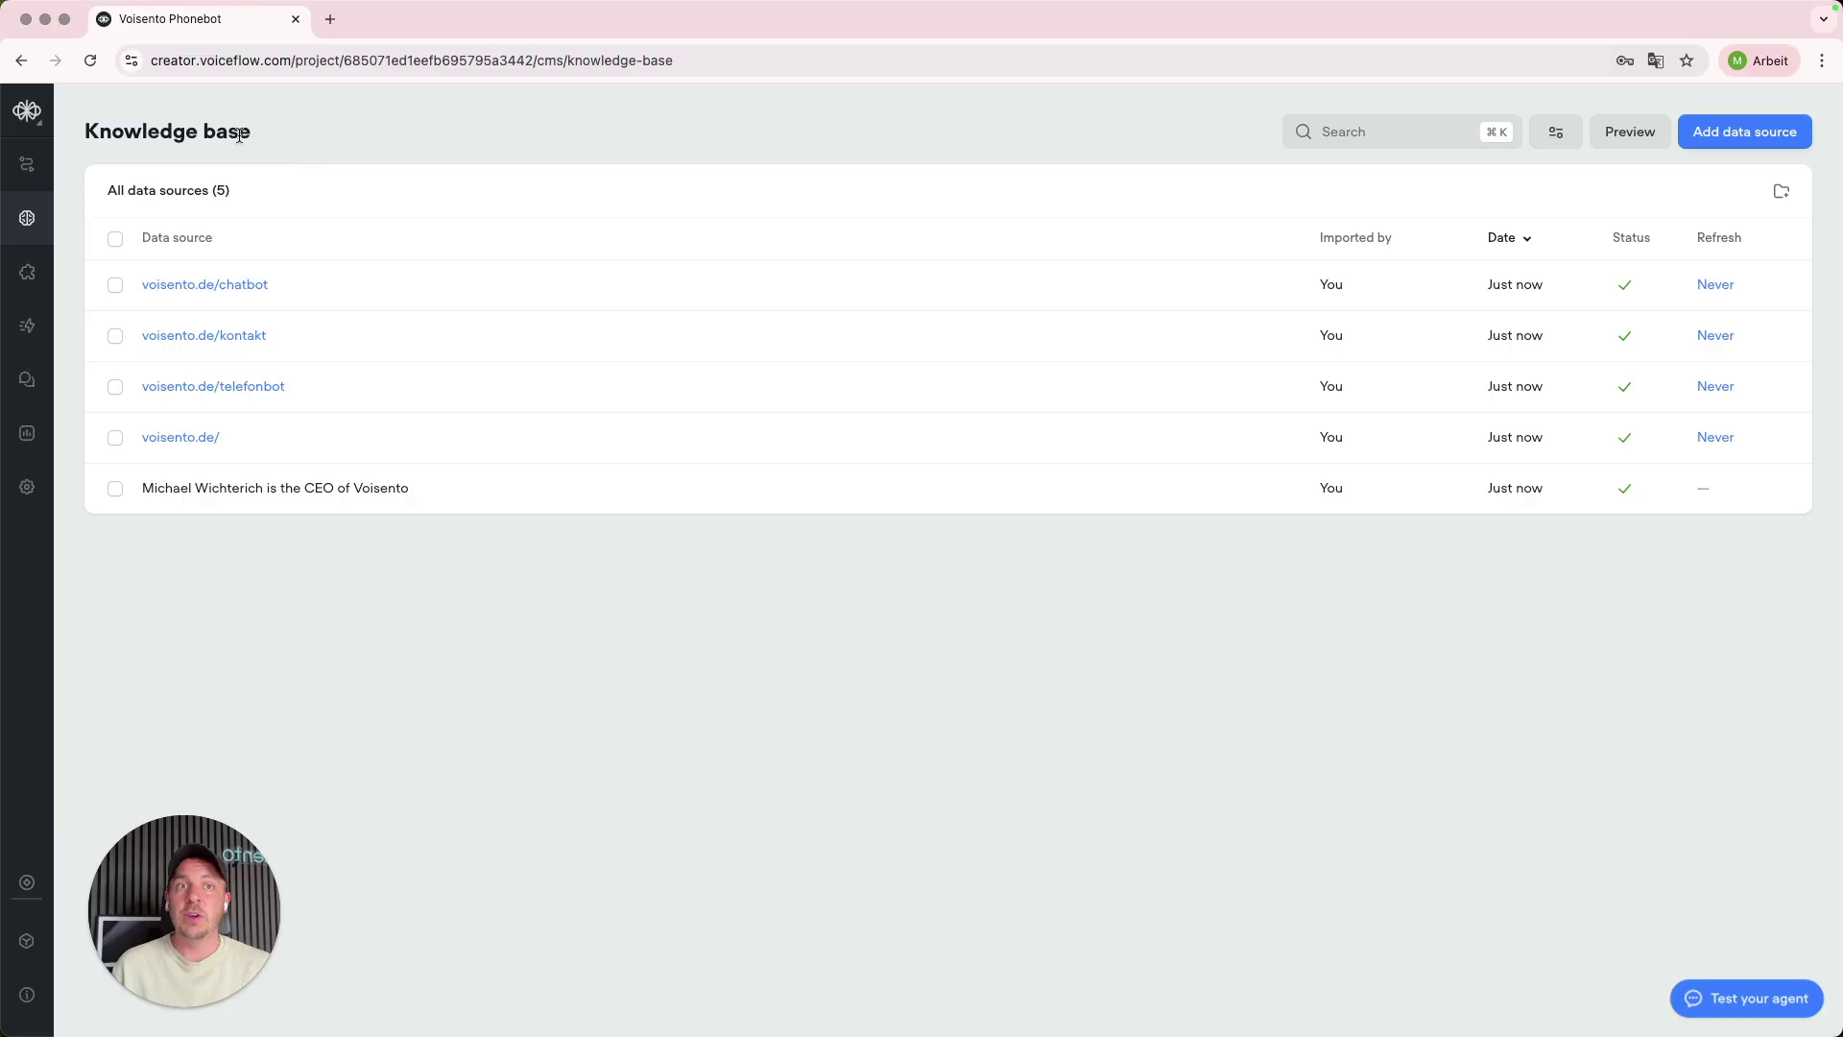
- Open the knowledge base settings and browse the AI model list, keeping Claude 4 - Sonnet
left_click_drag(88, 132, 392, 157)
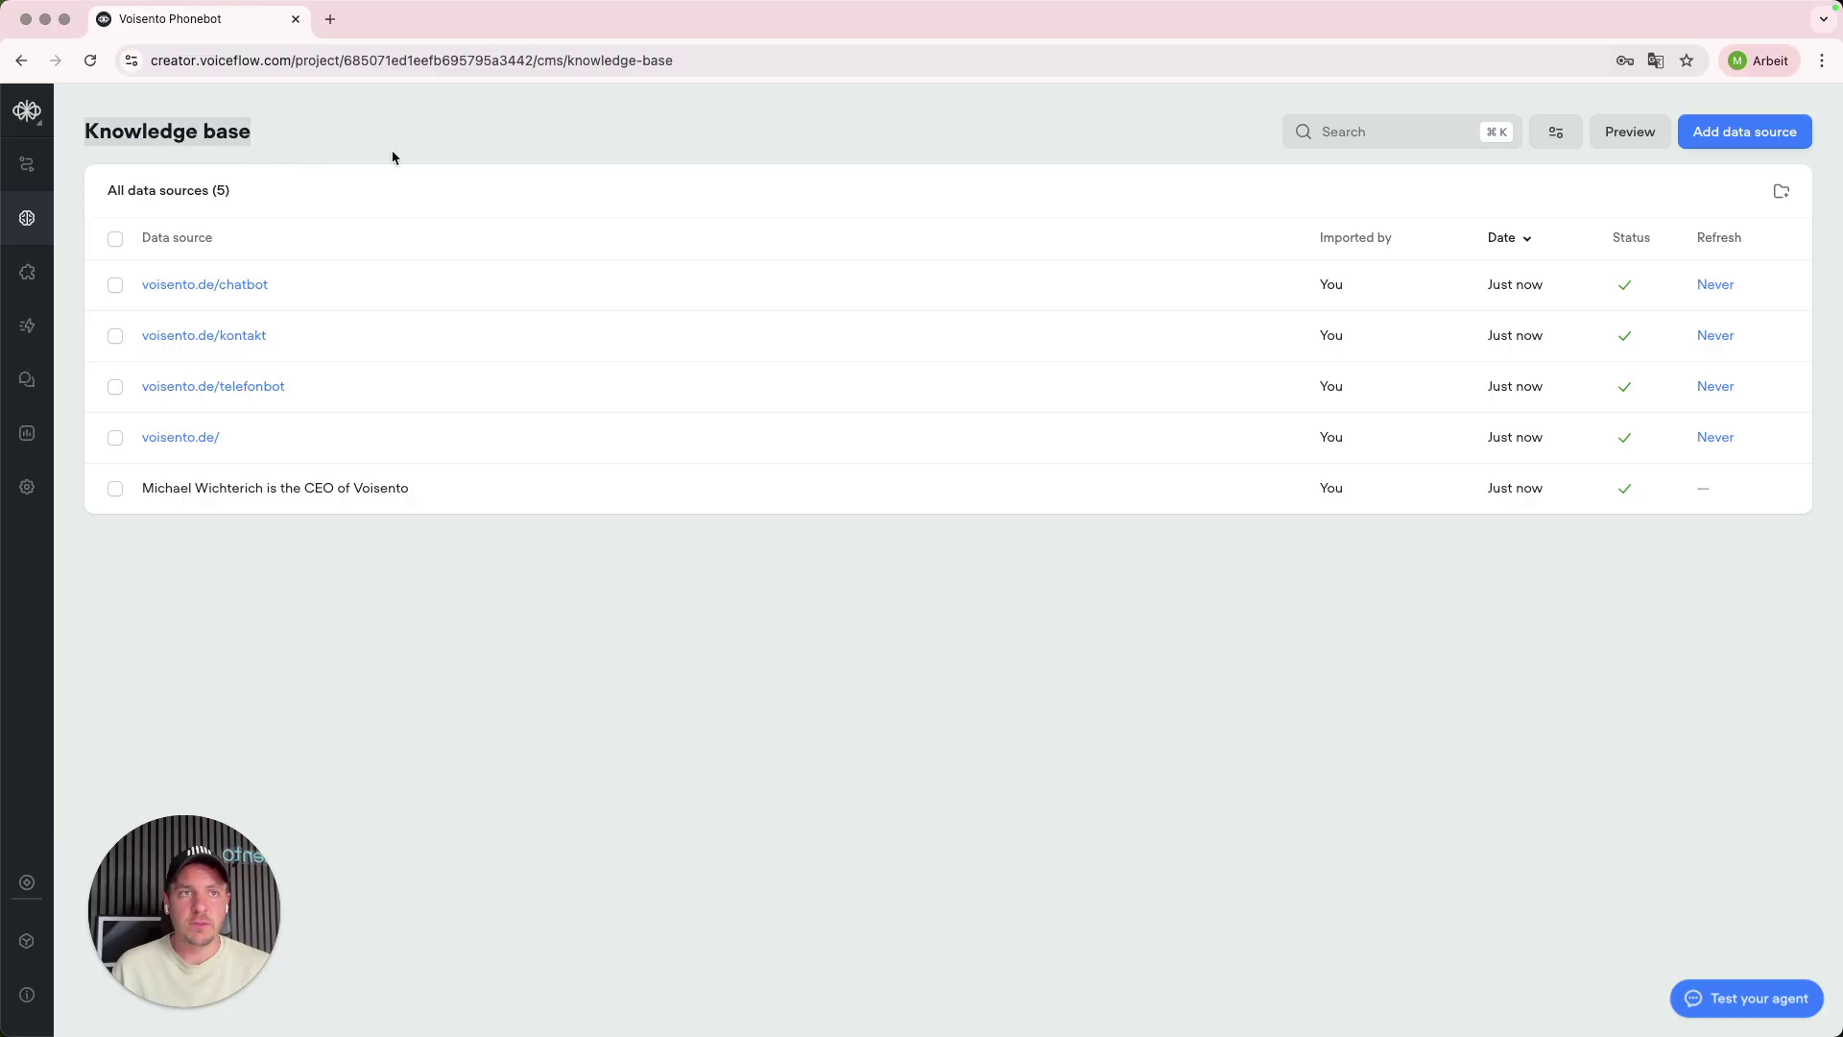
left_click(1557, 134)
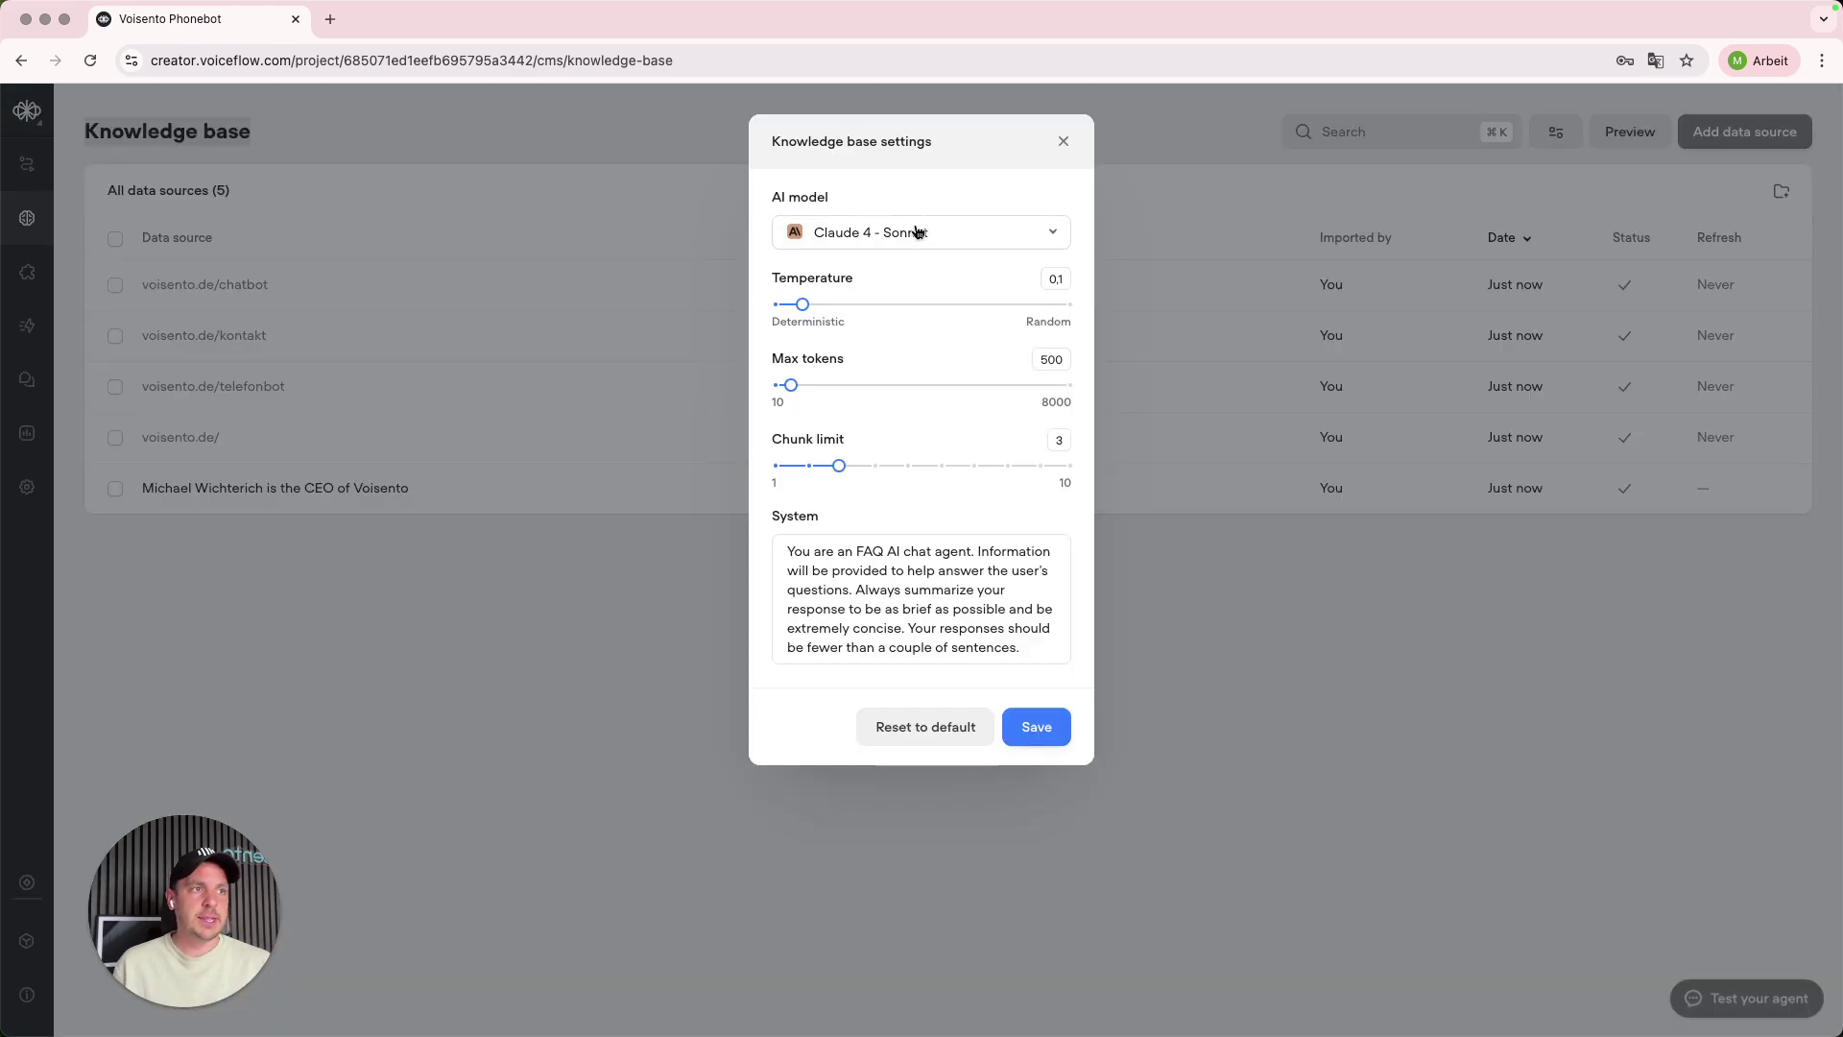
mouse_move(861, 215)
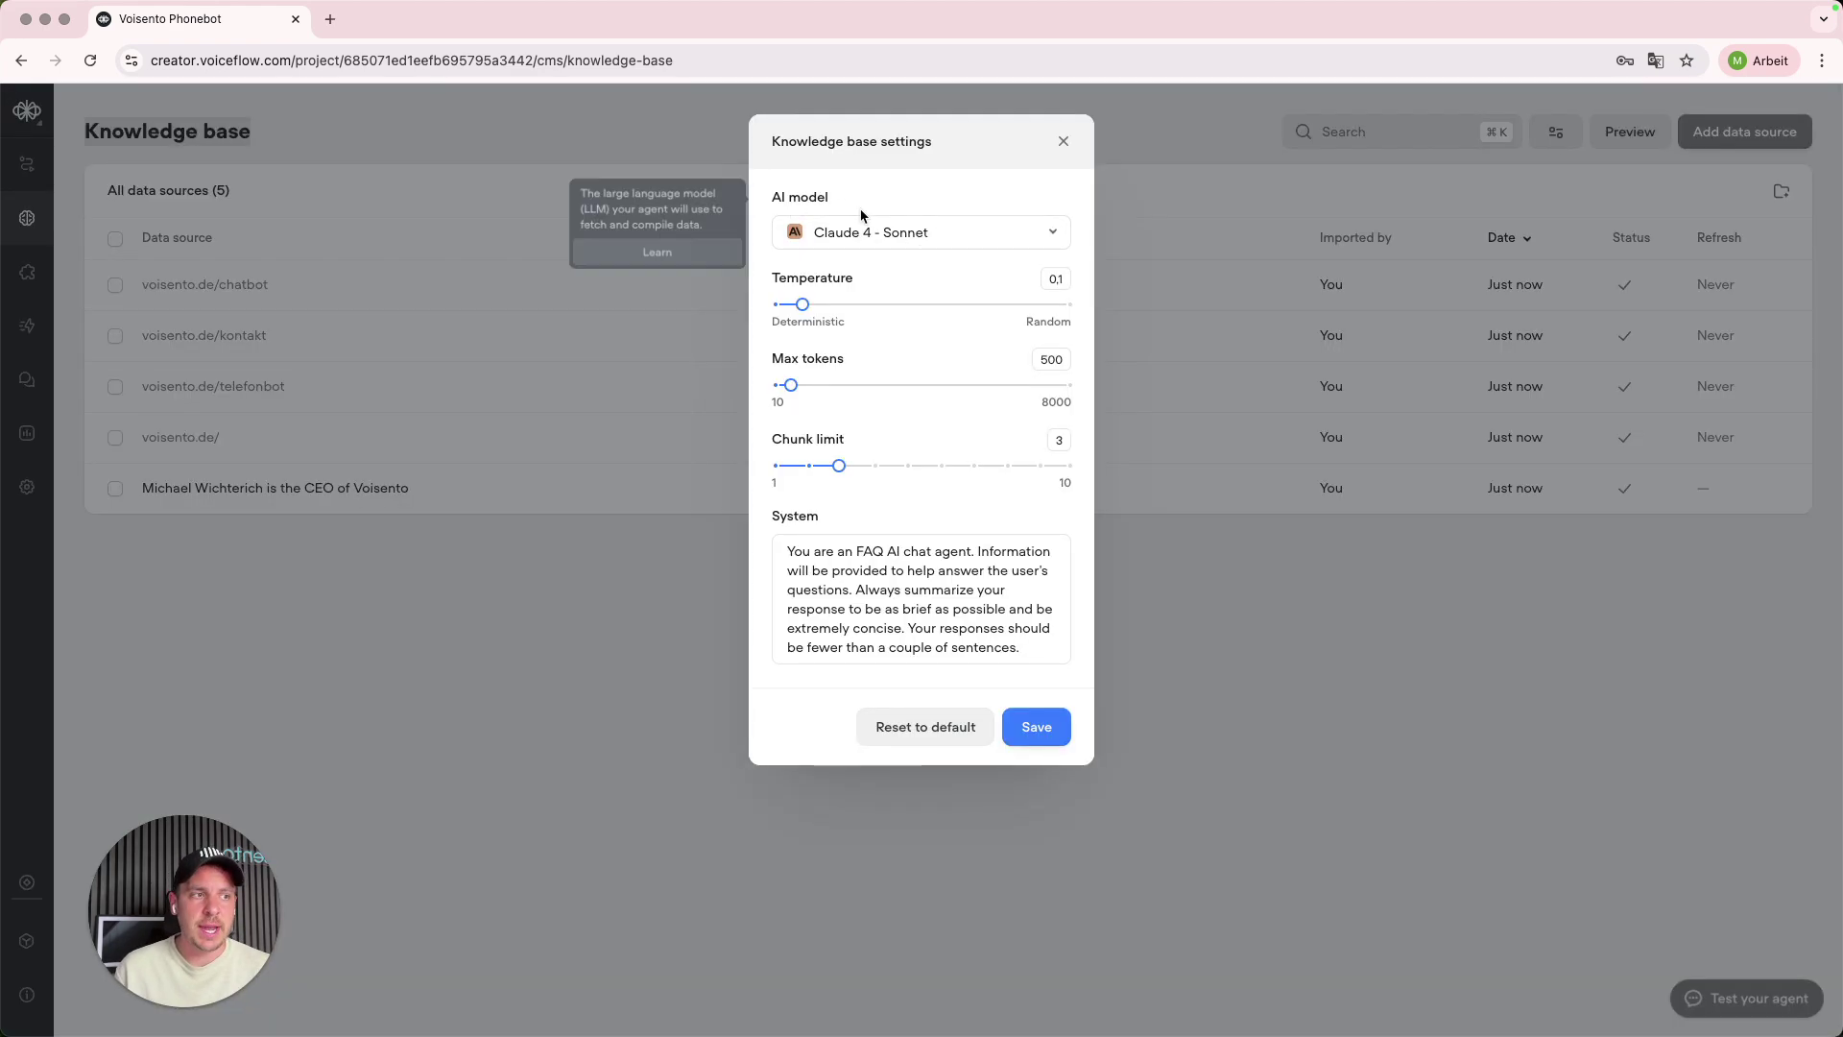
left_click(929, 240)
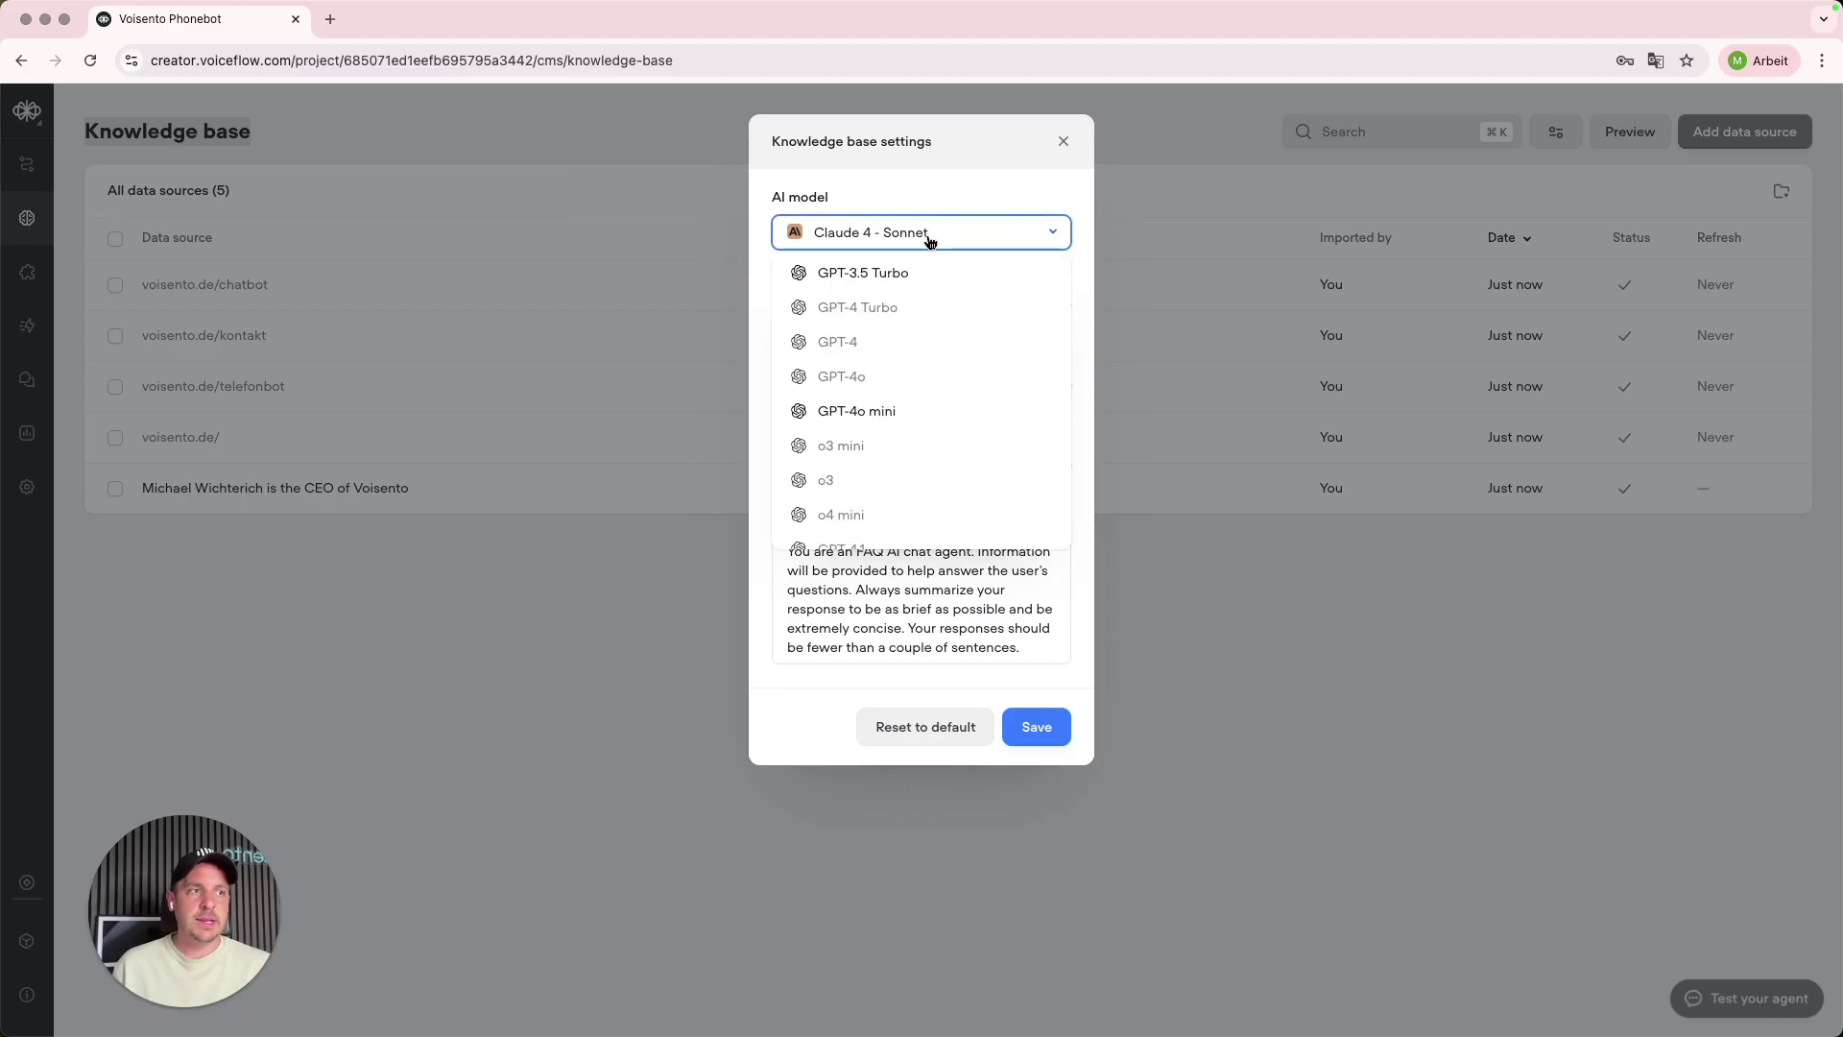
left_click(929, 240)
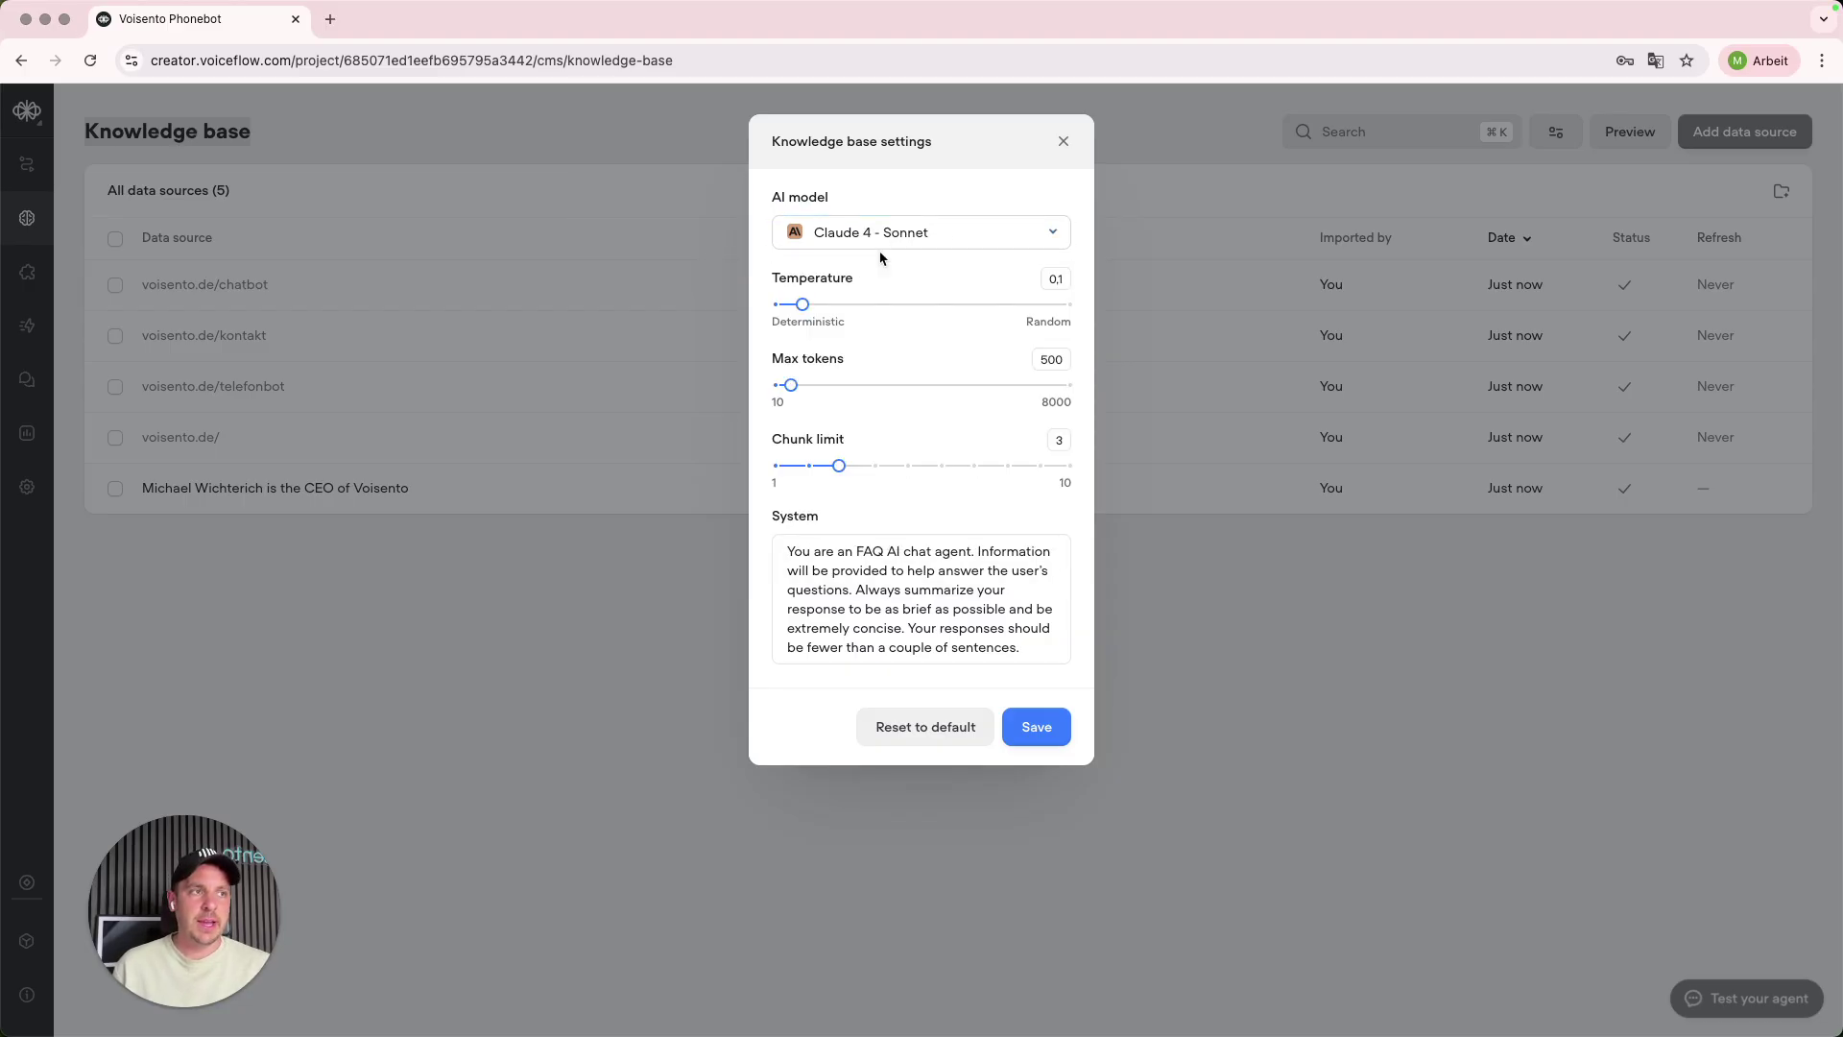
left_click(927, 240)
scroll(896, 384, "down", 2)
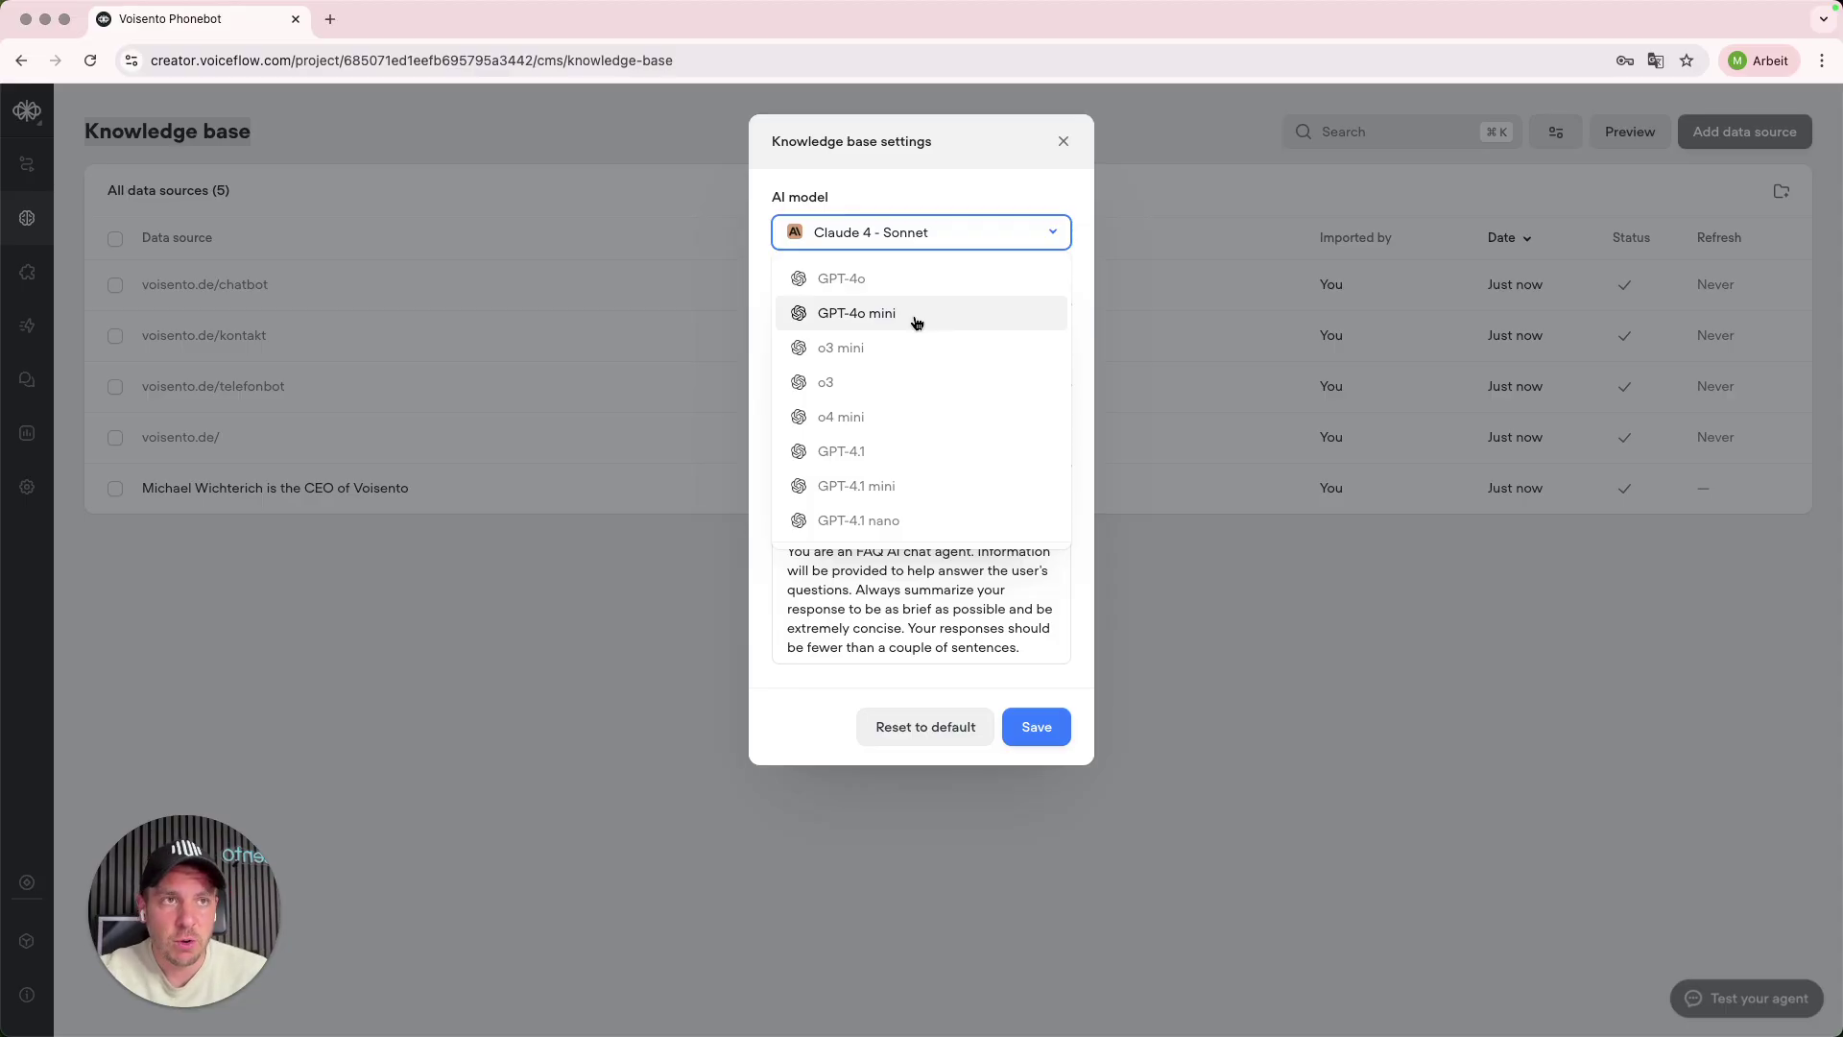
scroll(897, 375, "down", 2)
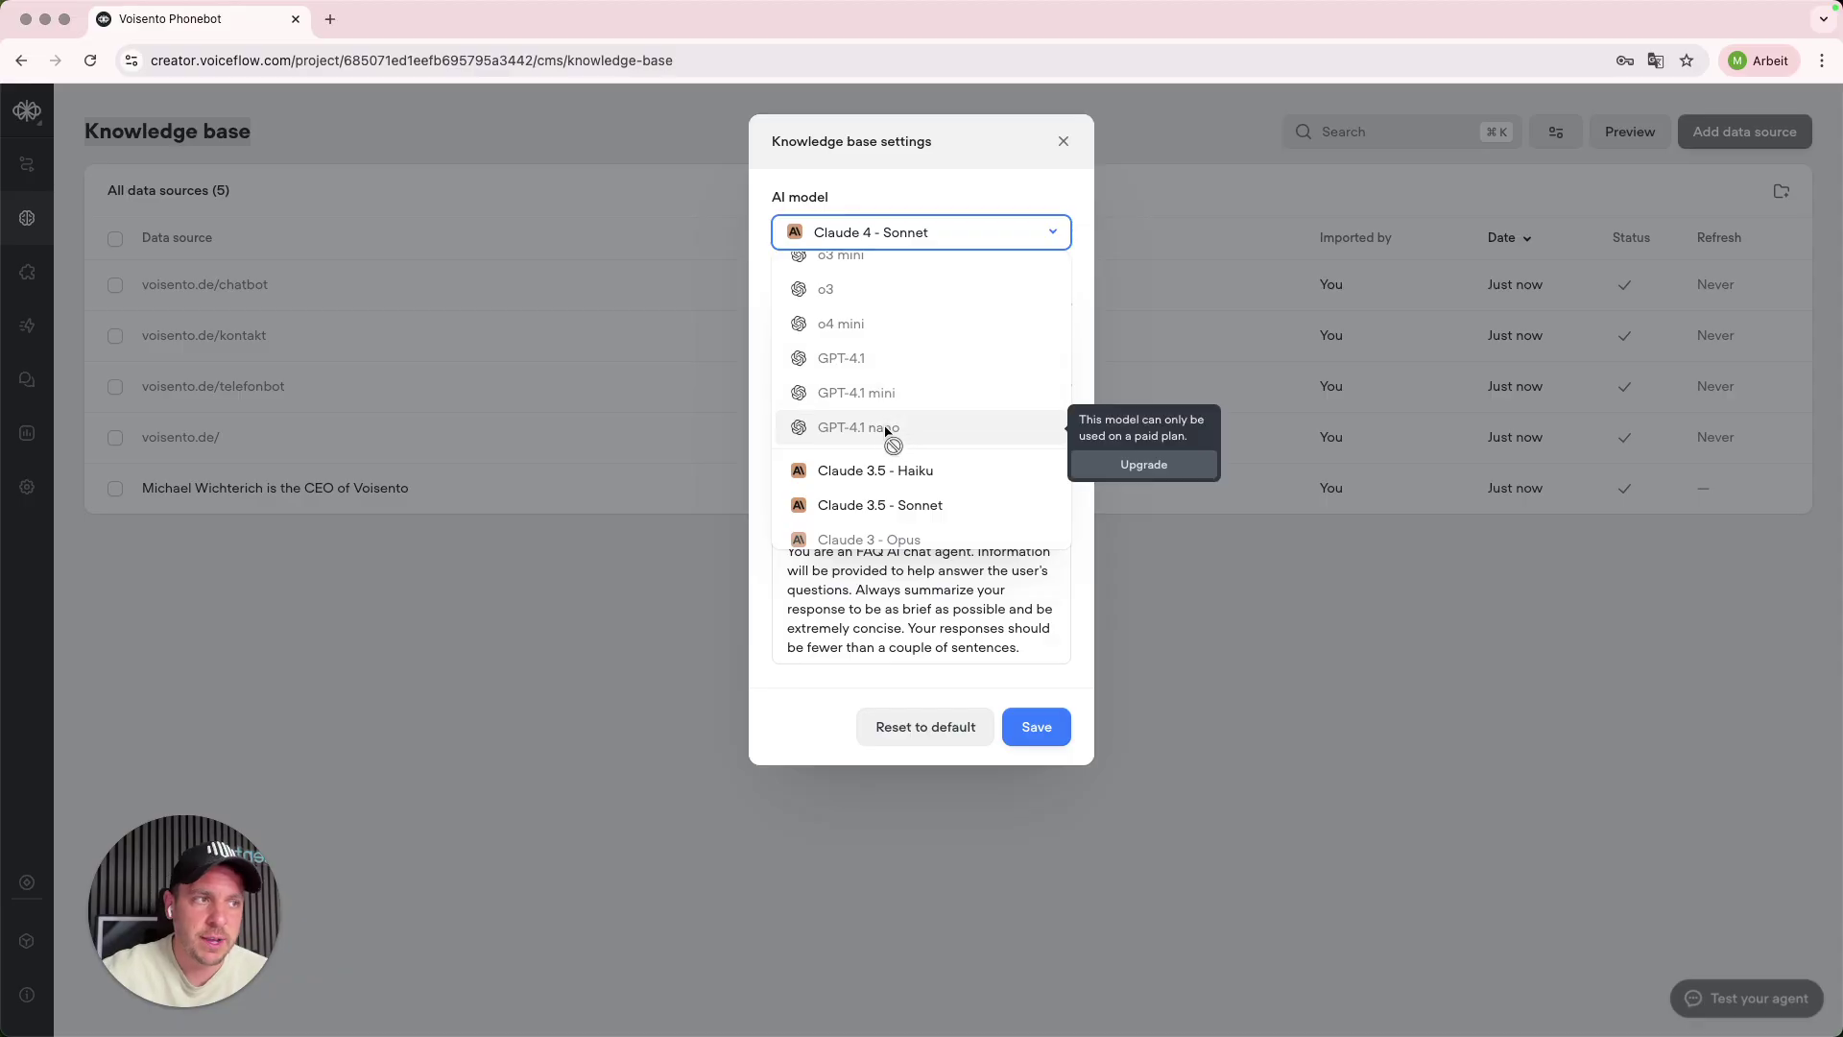
scroll(884, 369, "up", 2)
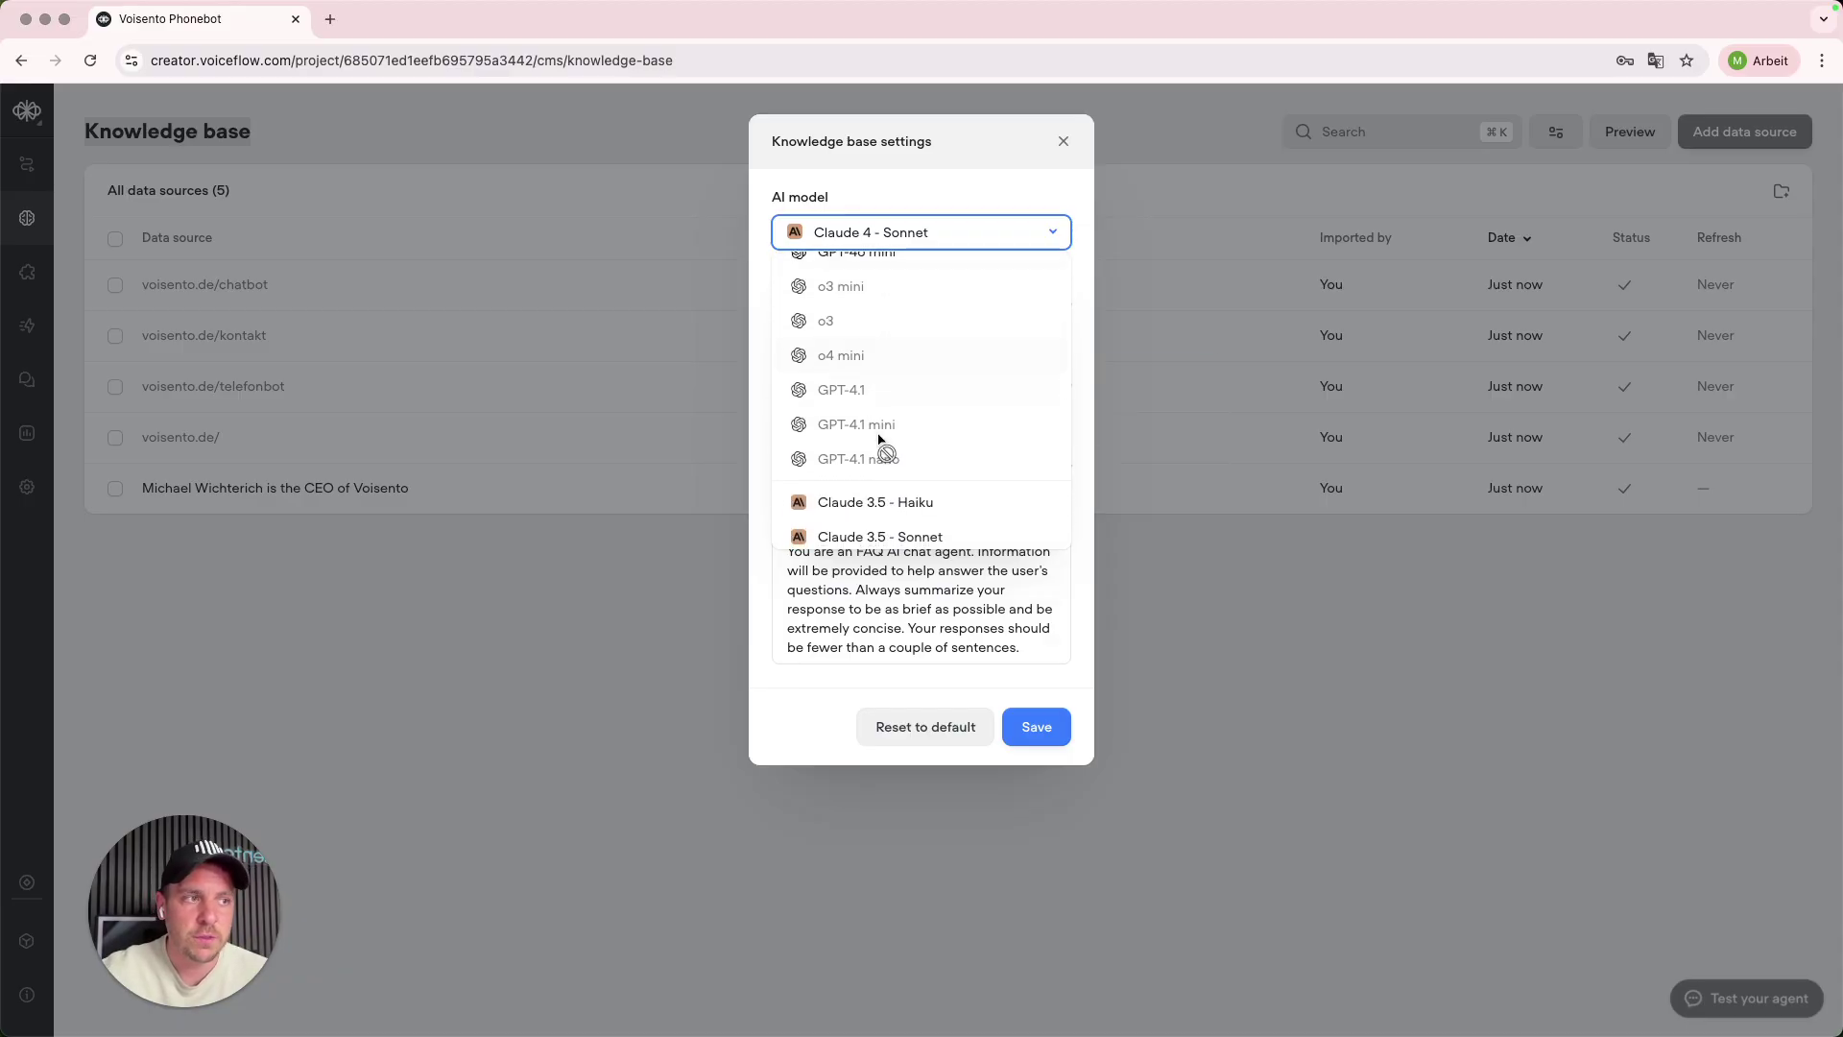
mouse_move(854, 434)
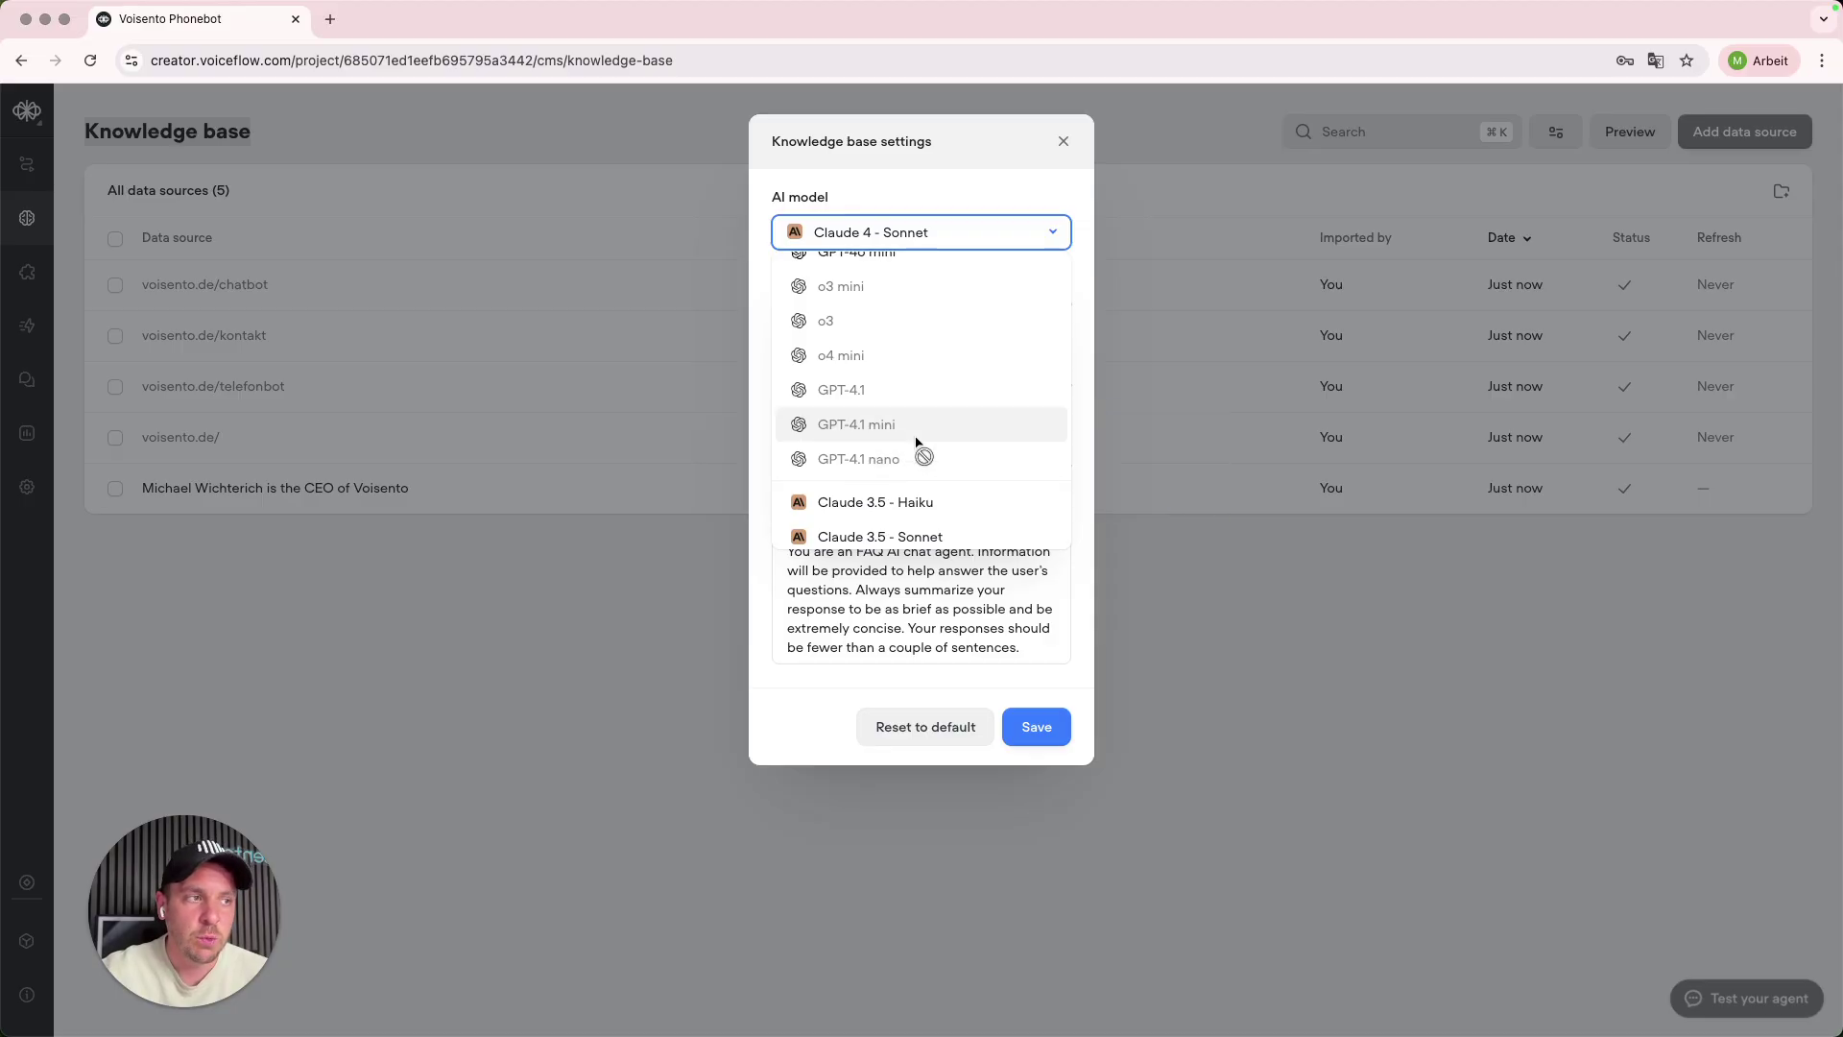
scroll(910, 468, "down", 3)
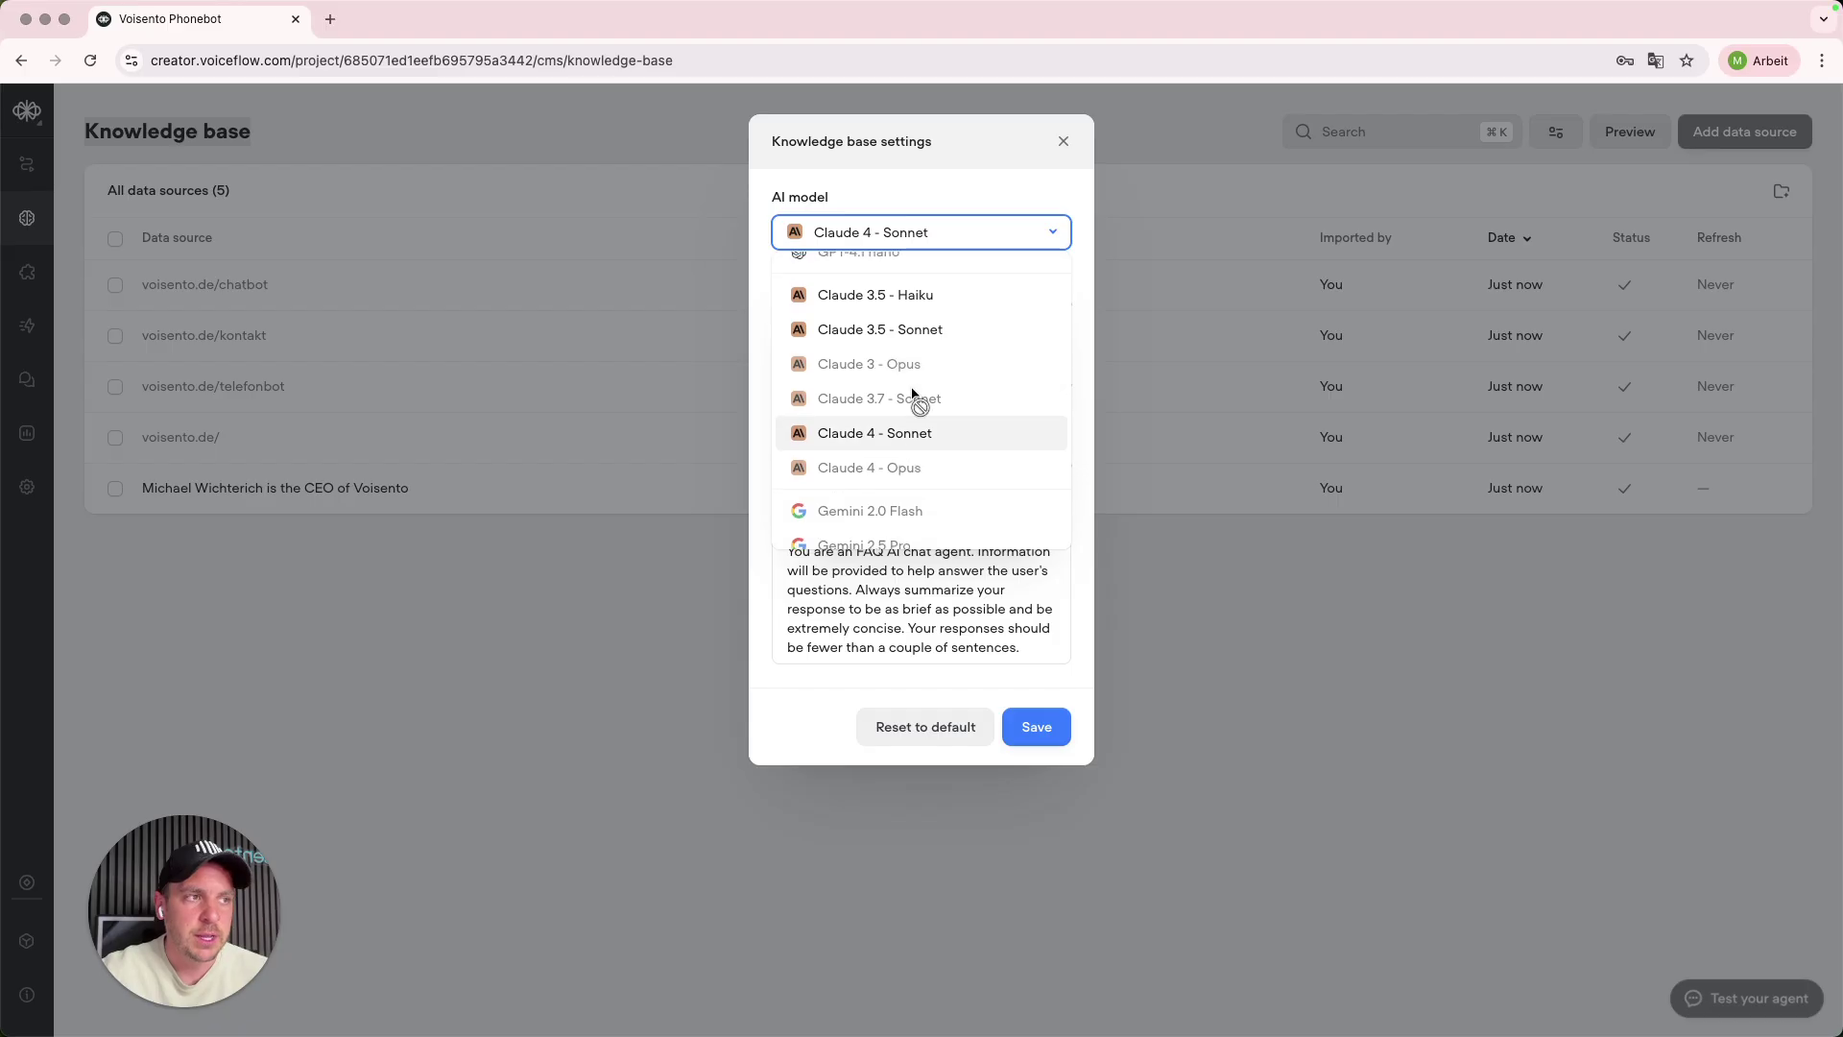
scroll(939, 416, "down", 3)
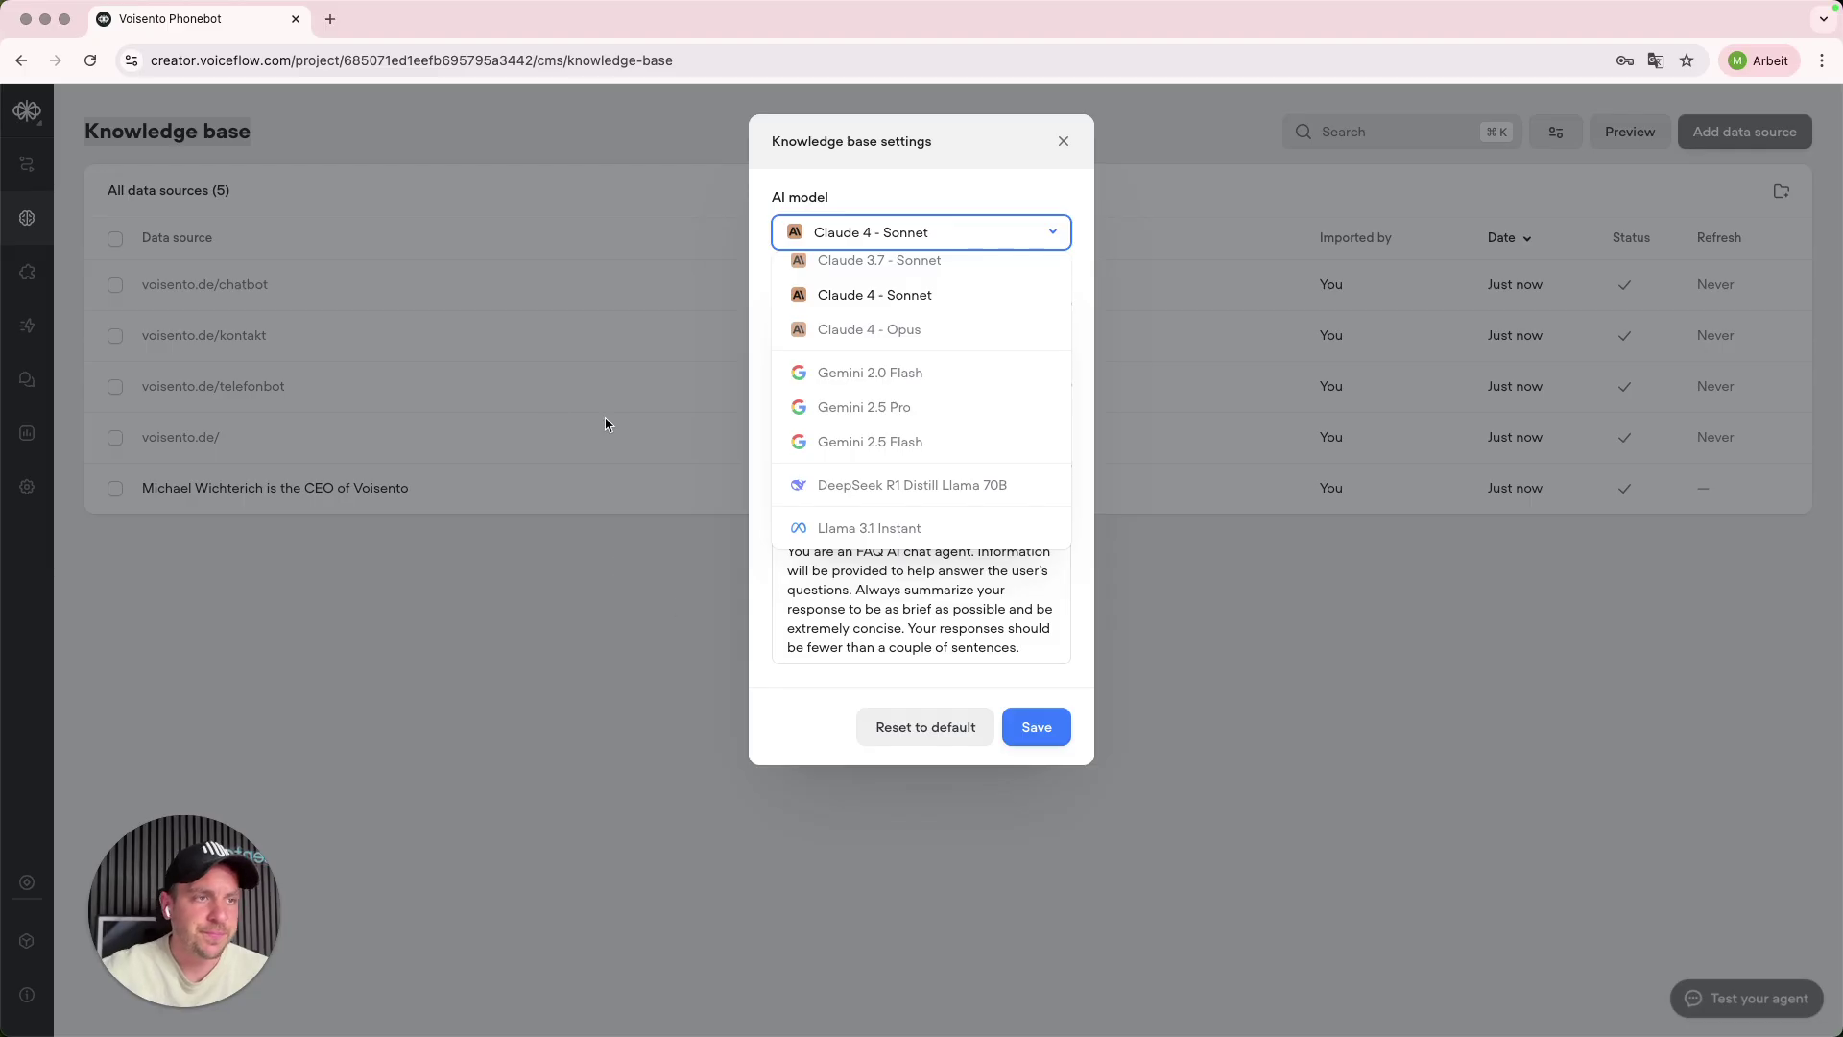
- Open voiceflow.com's pricing page in a new Chrome tab
left_click(327, 21)
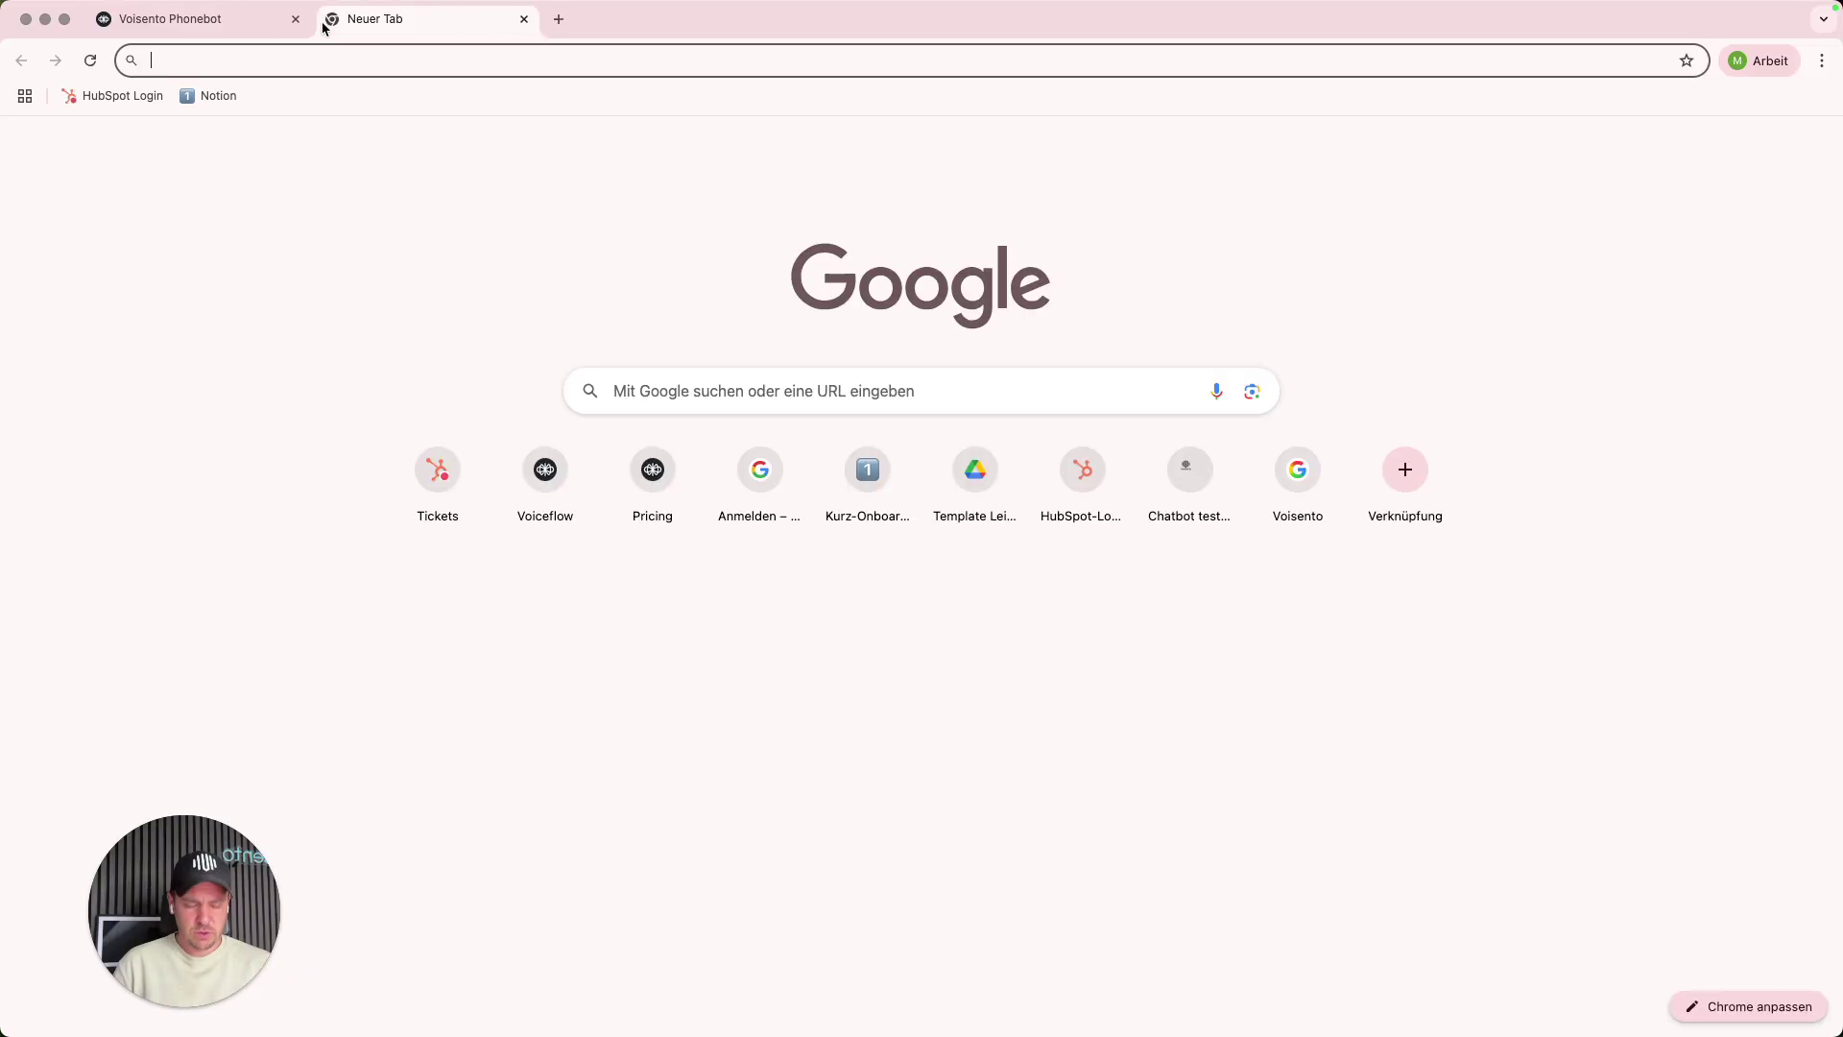
type("voicef")
key("Return")
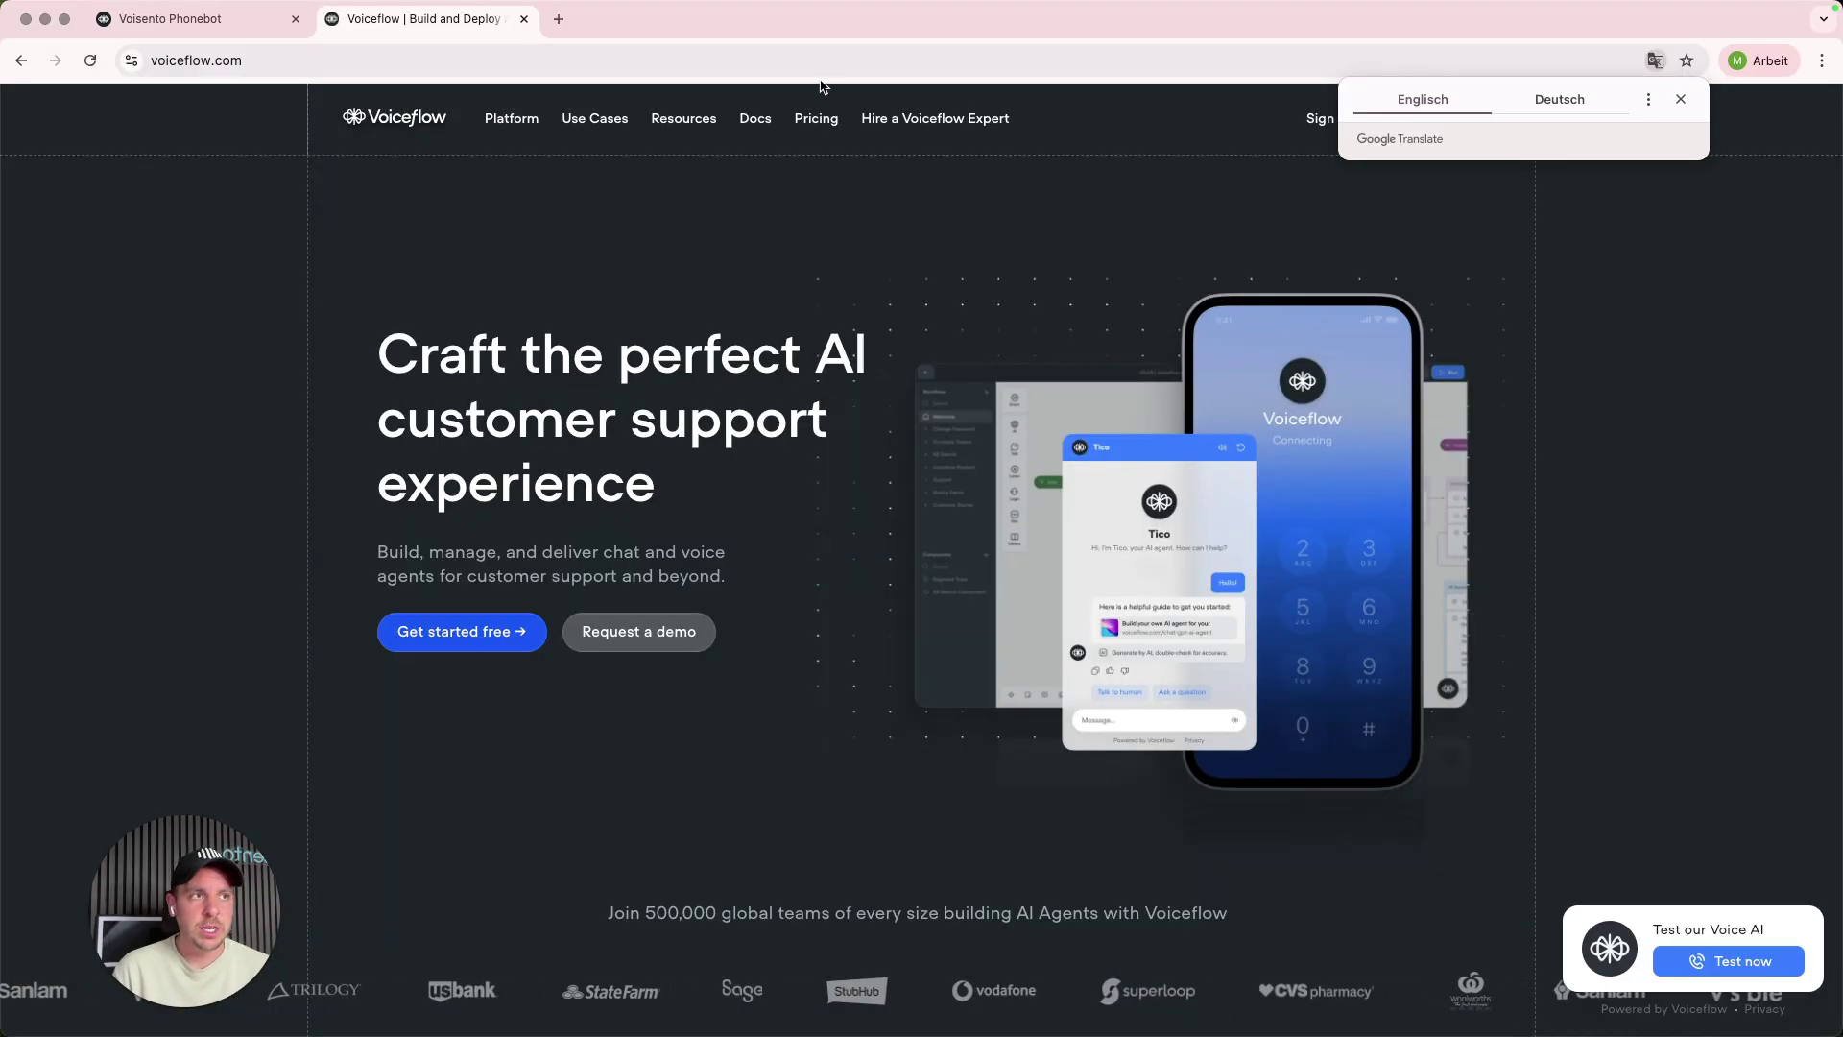
left_click(816, 118)
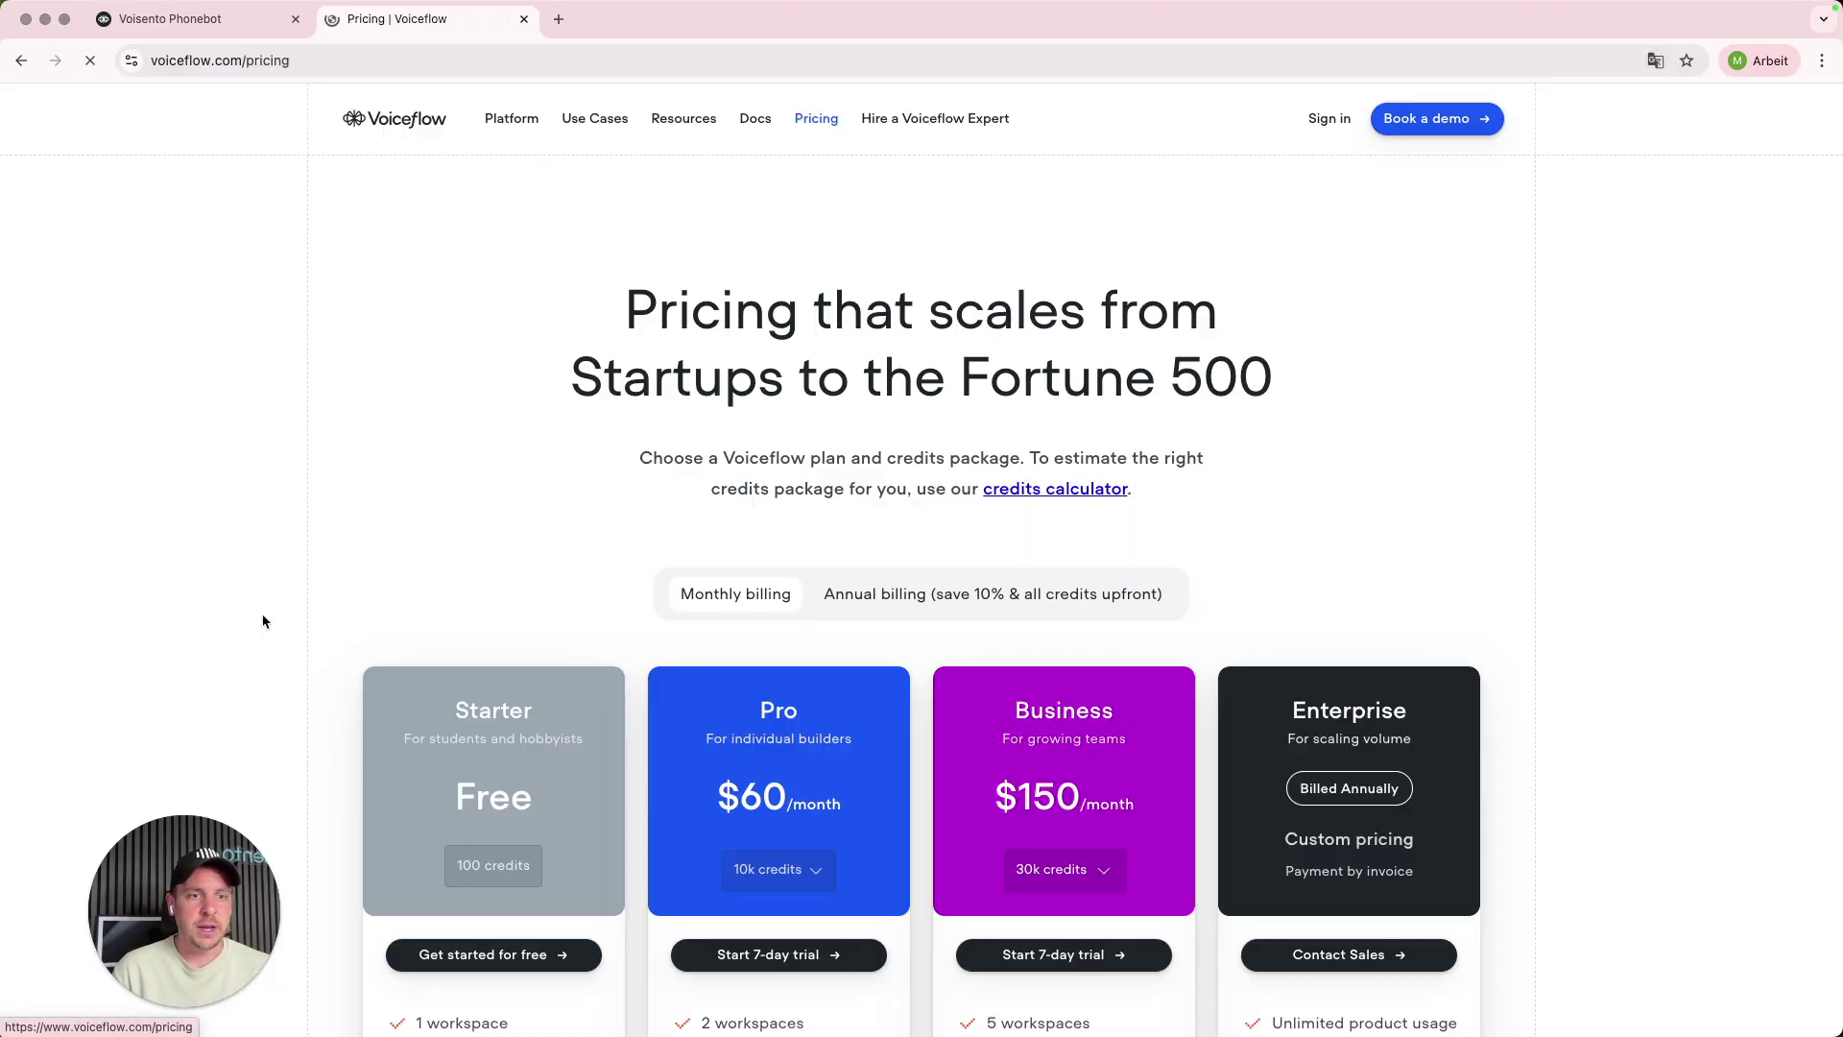
scroll(535, 631, "down", 5)
scroll(535, 630, "down", 1)
- Highlight Starter's limits: 1 workspace, 50 knowledge sources, basic LLMs, 2 agents, 1 voice call
left_click_drag(440, 247, 521, 241)
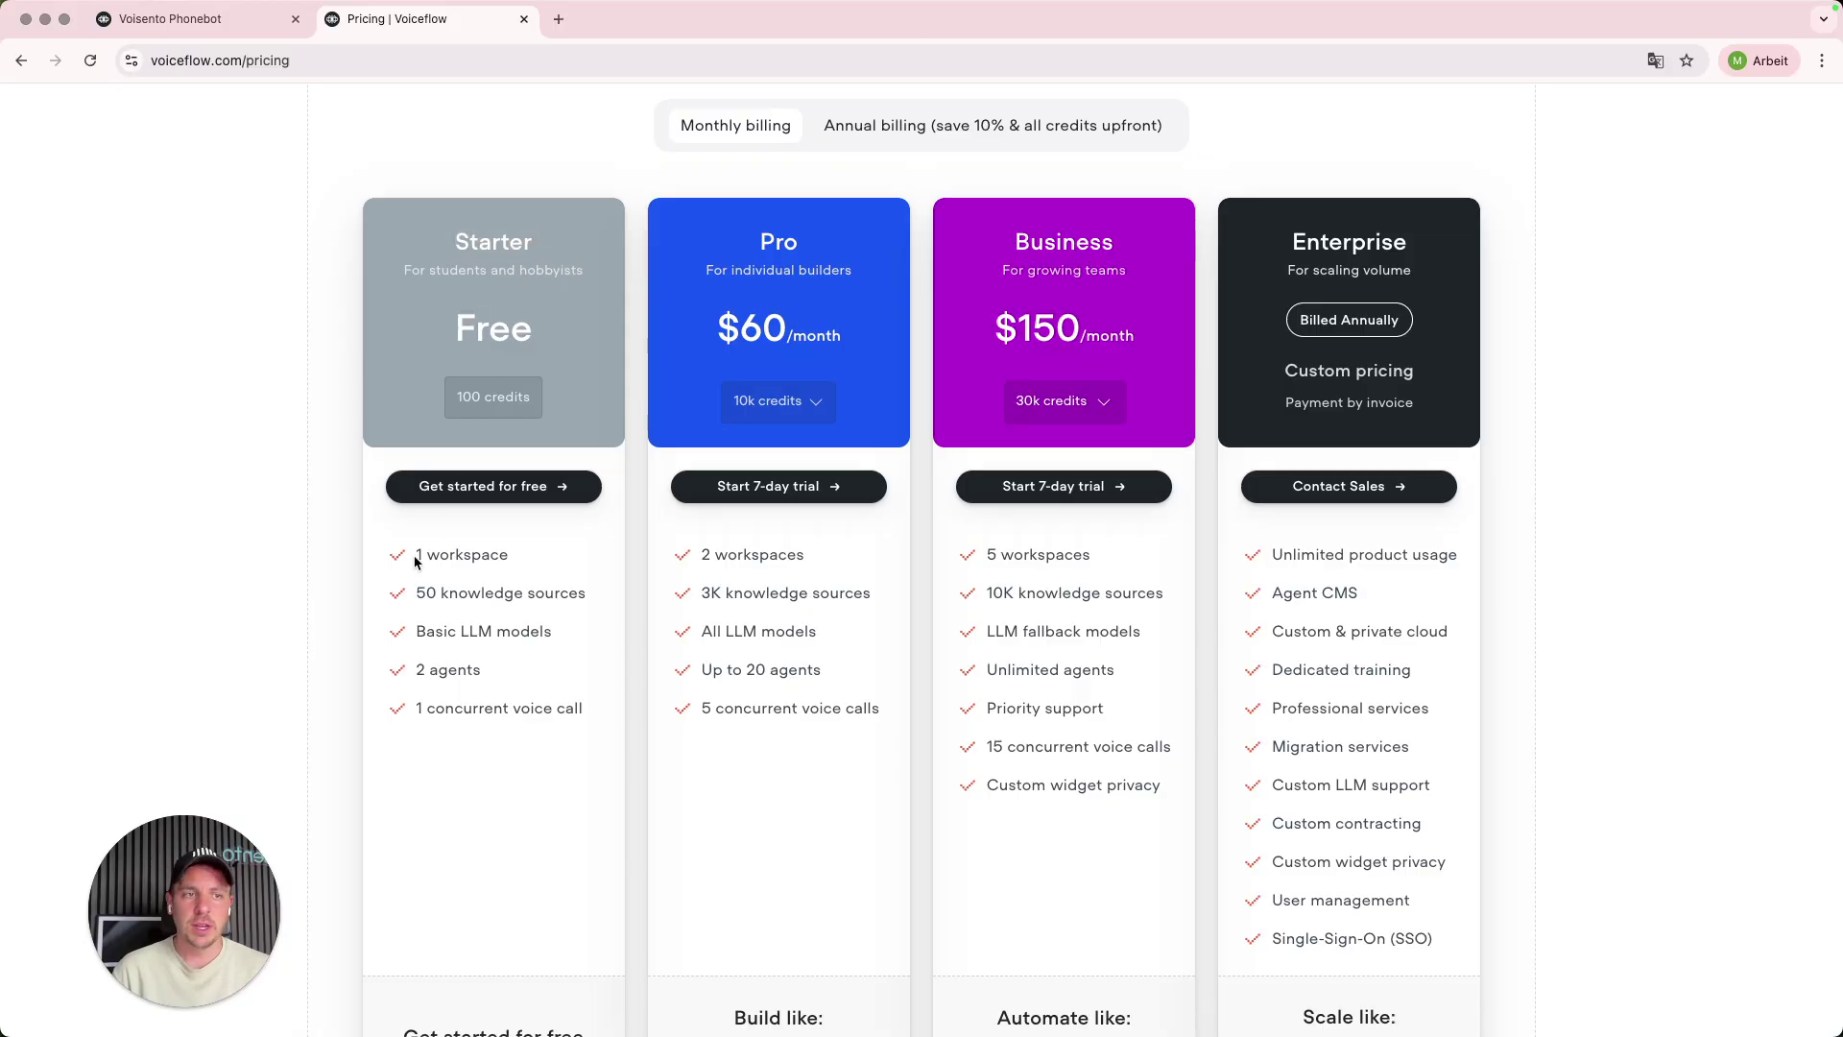
left_click_drag(416, 557, 509, 559)
left_click_drag(417, 593, 609, 597)
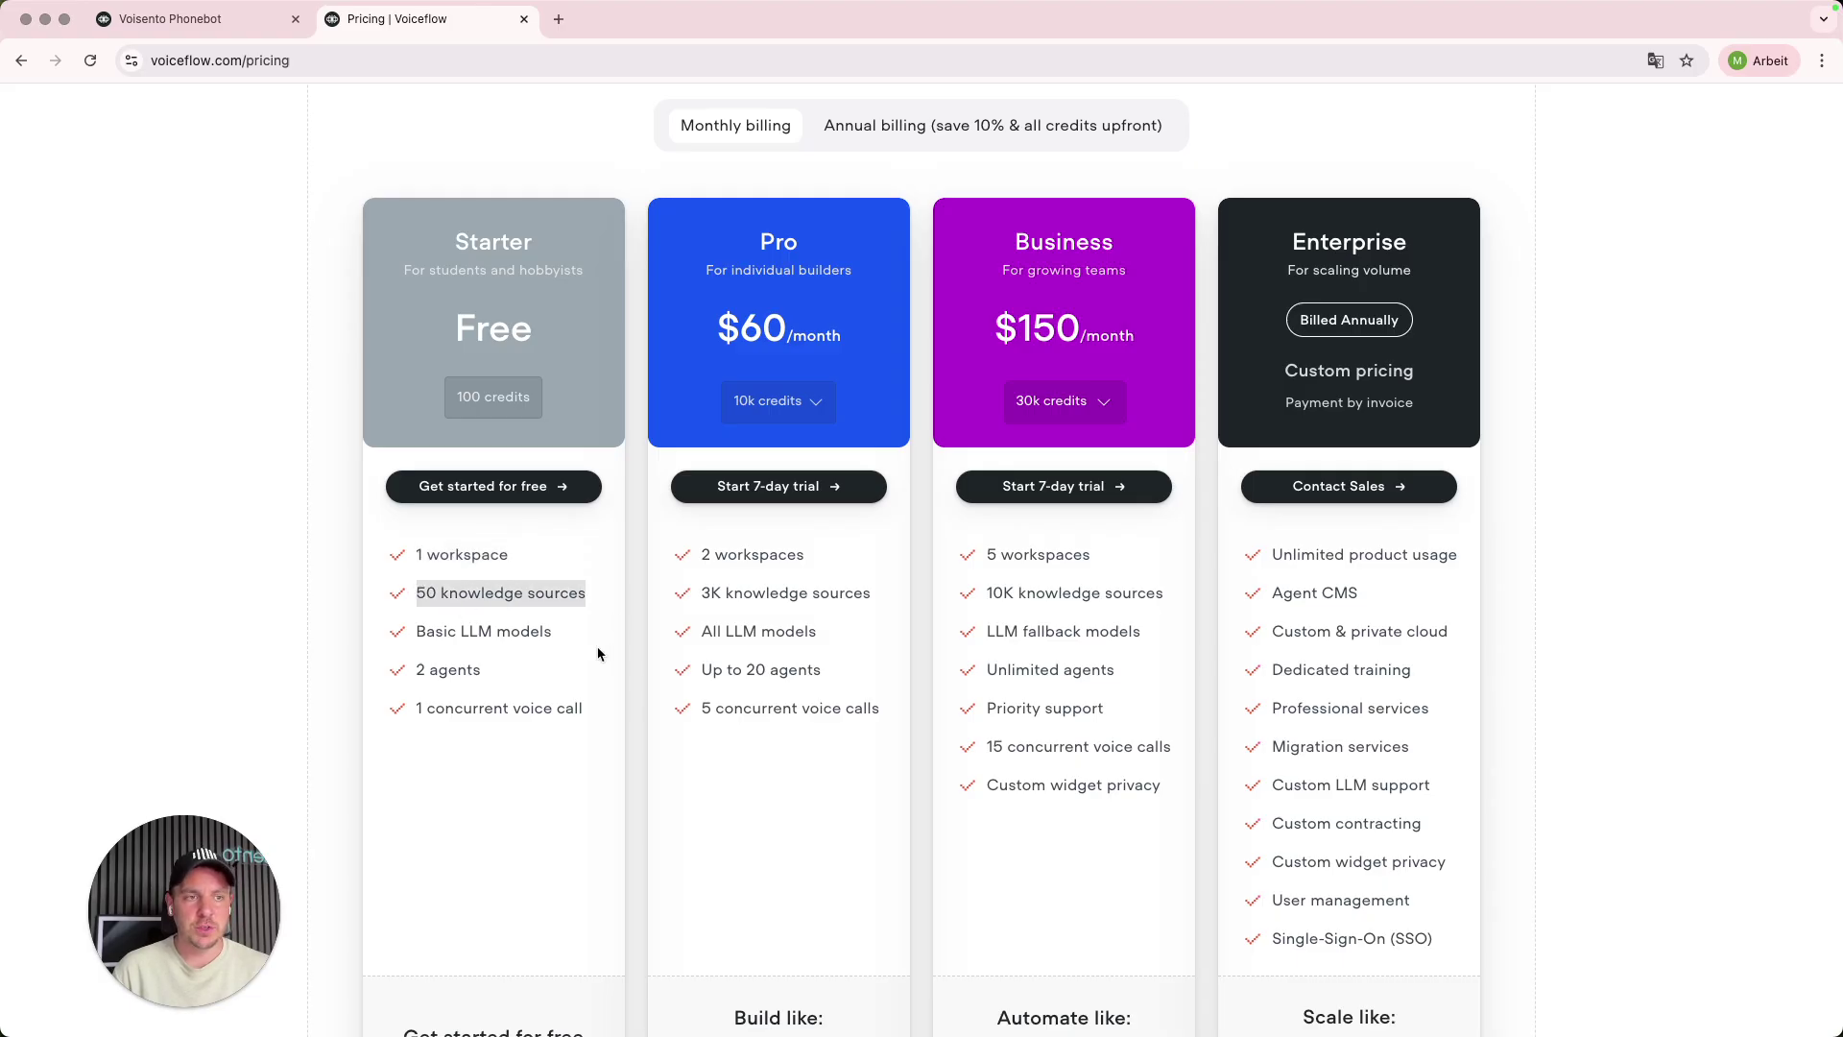
left_click_drag(417, 631, 606, 646)
left_click(576, 671)
left_click_drag(418, 669, 526, 679)
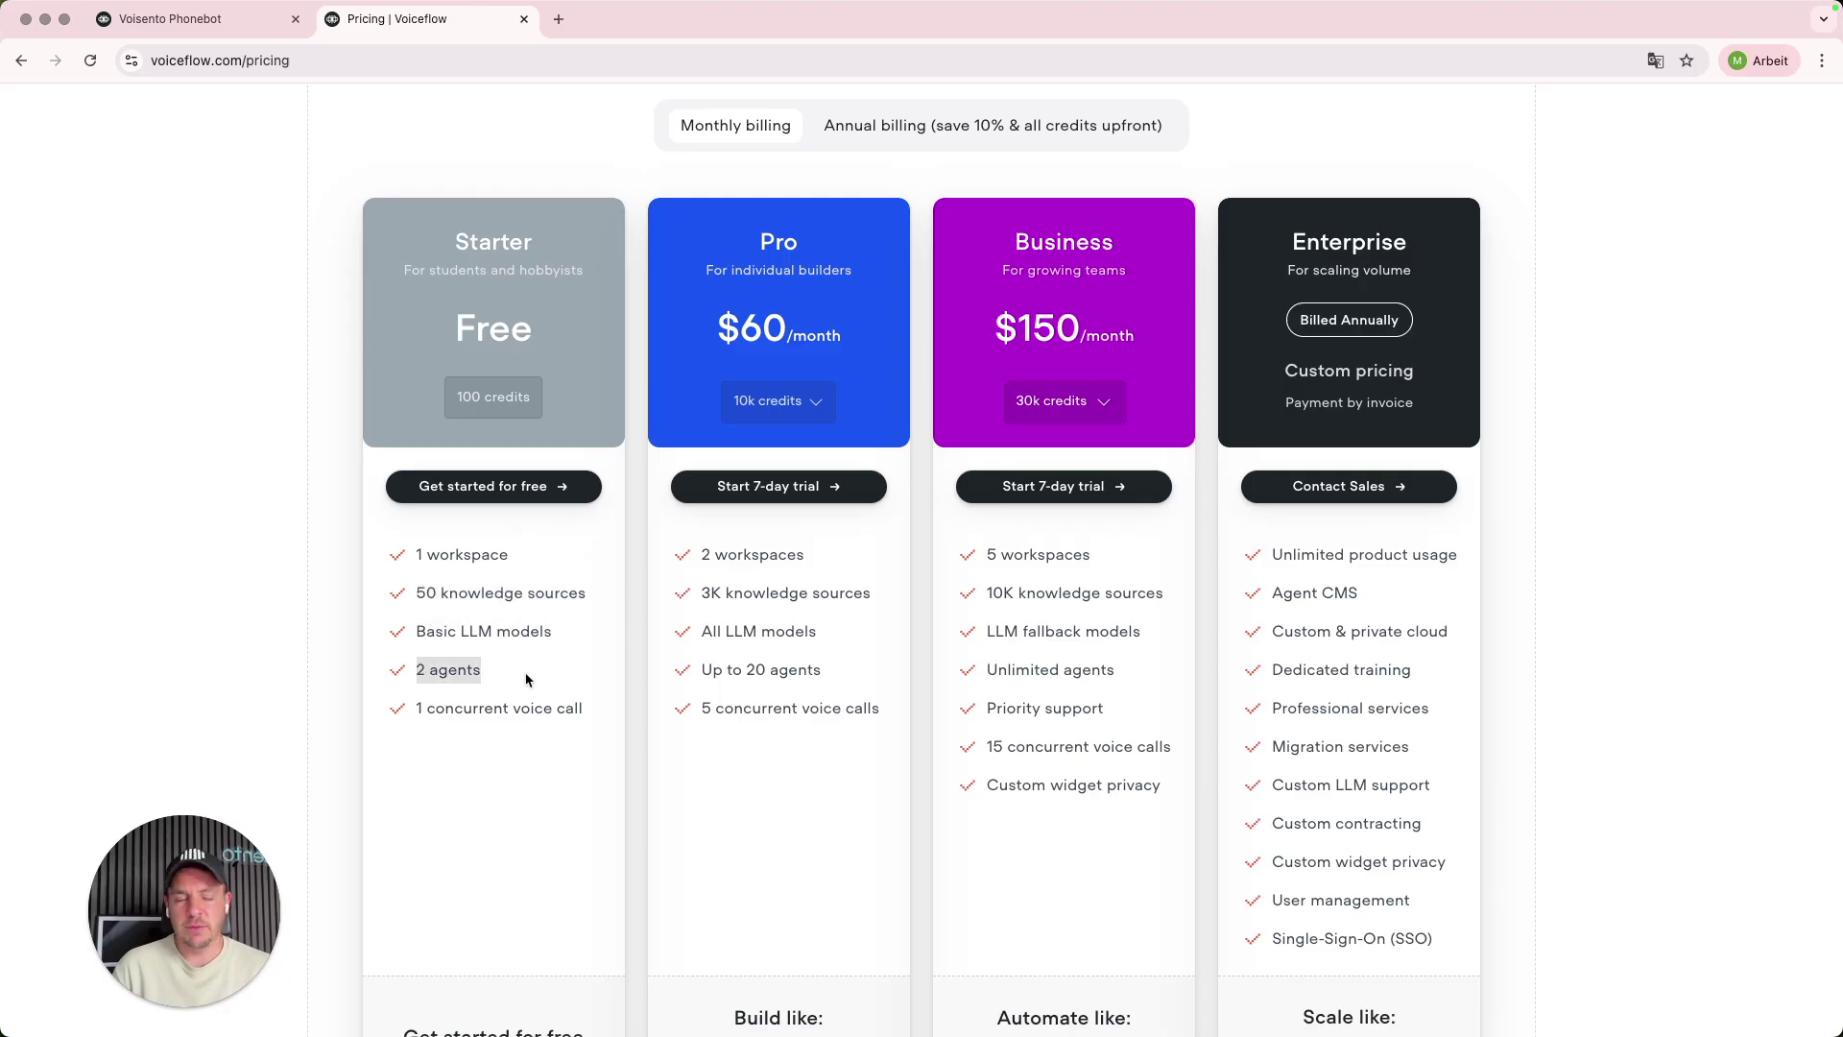
scroll(526, 679, "down", 1)
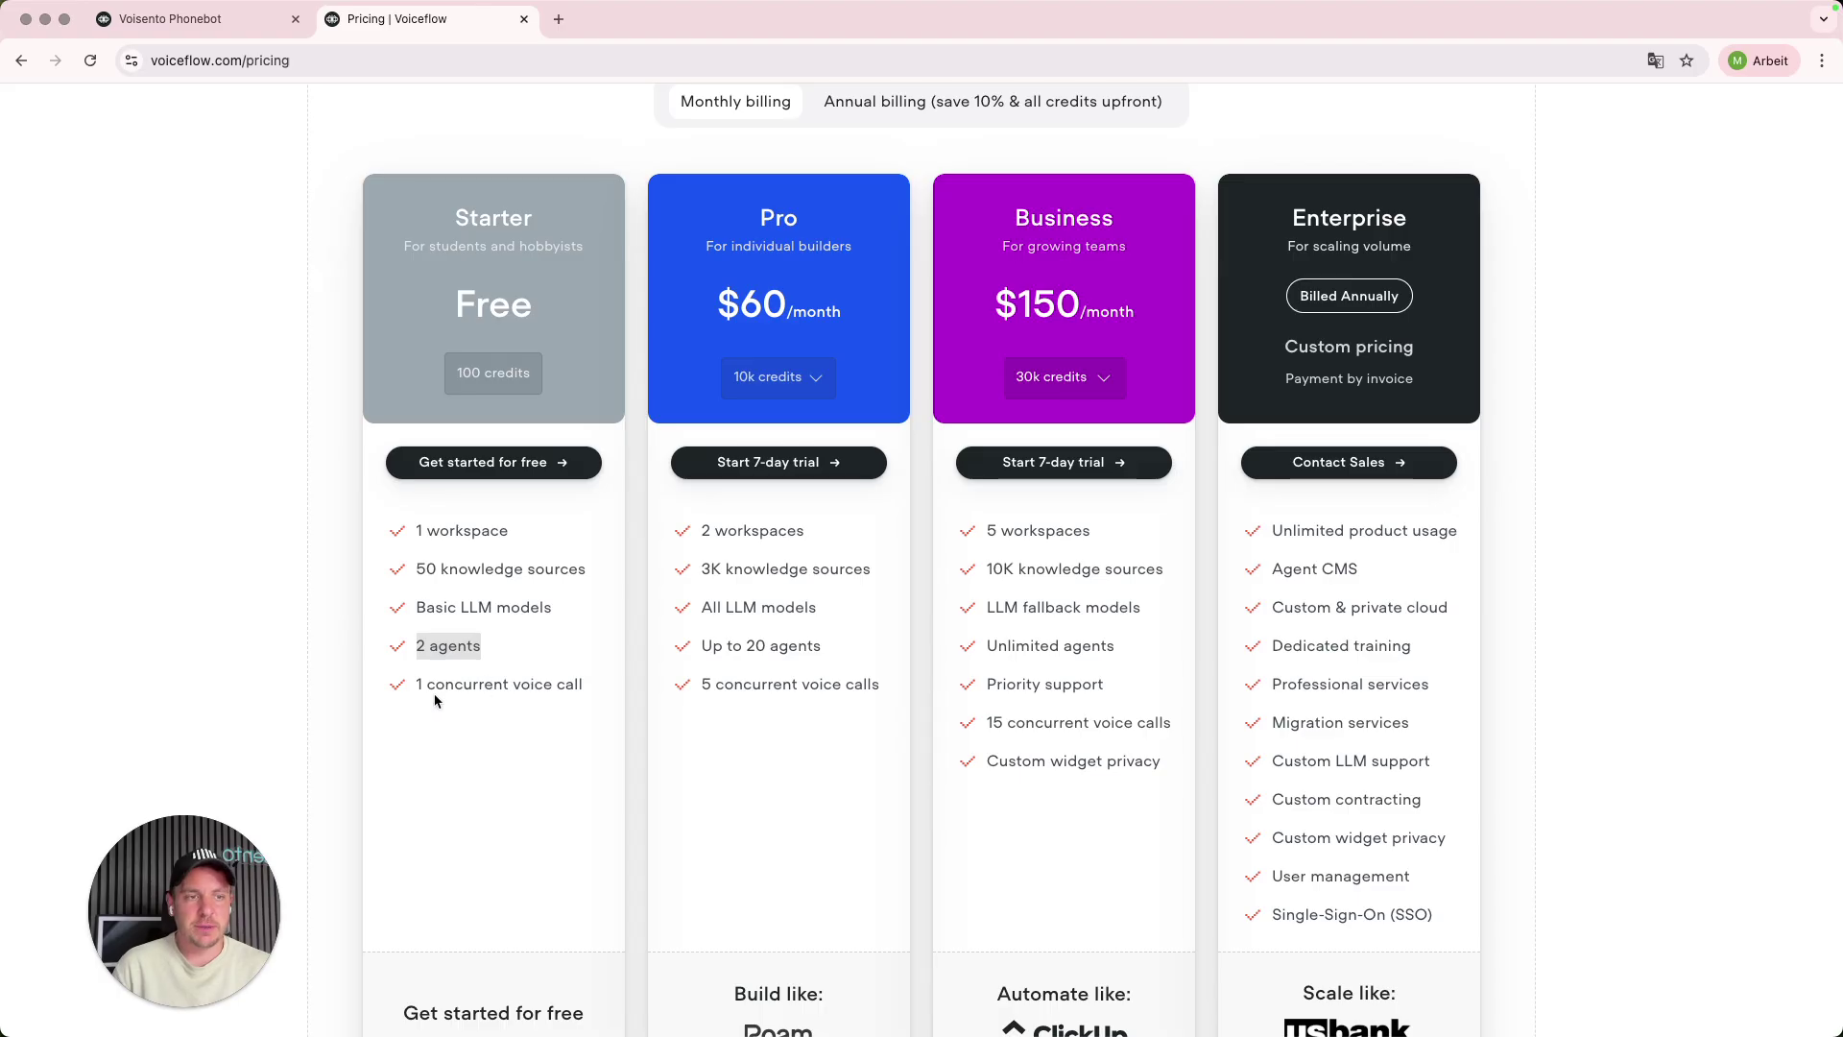
left_click_drag(418, 687, 596, 687)
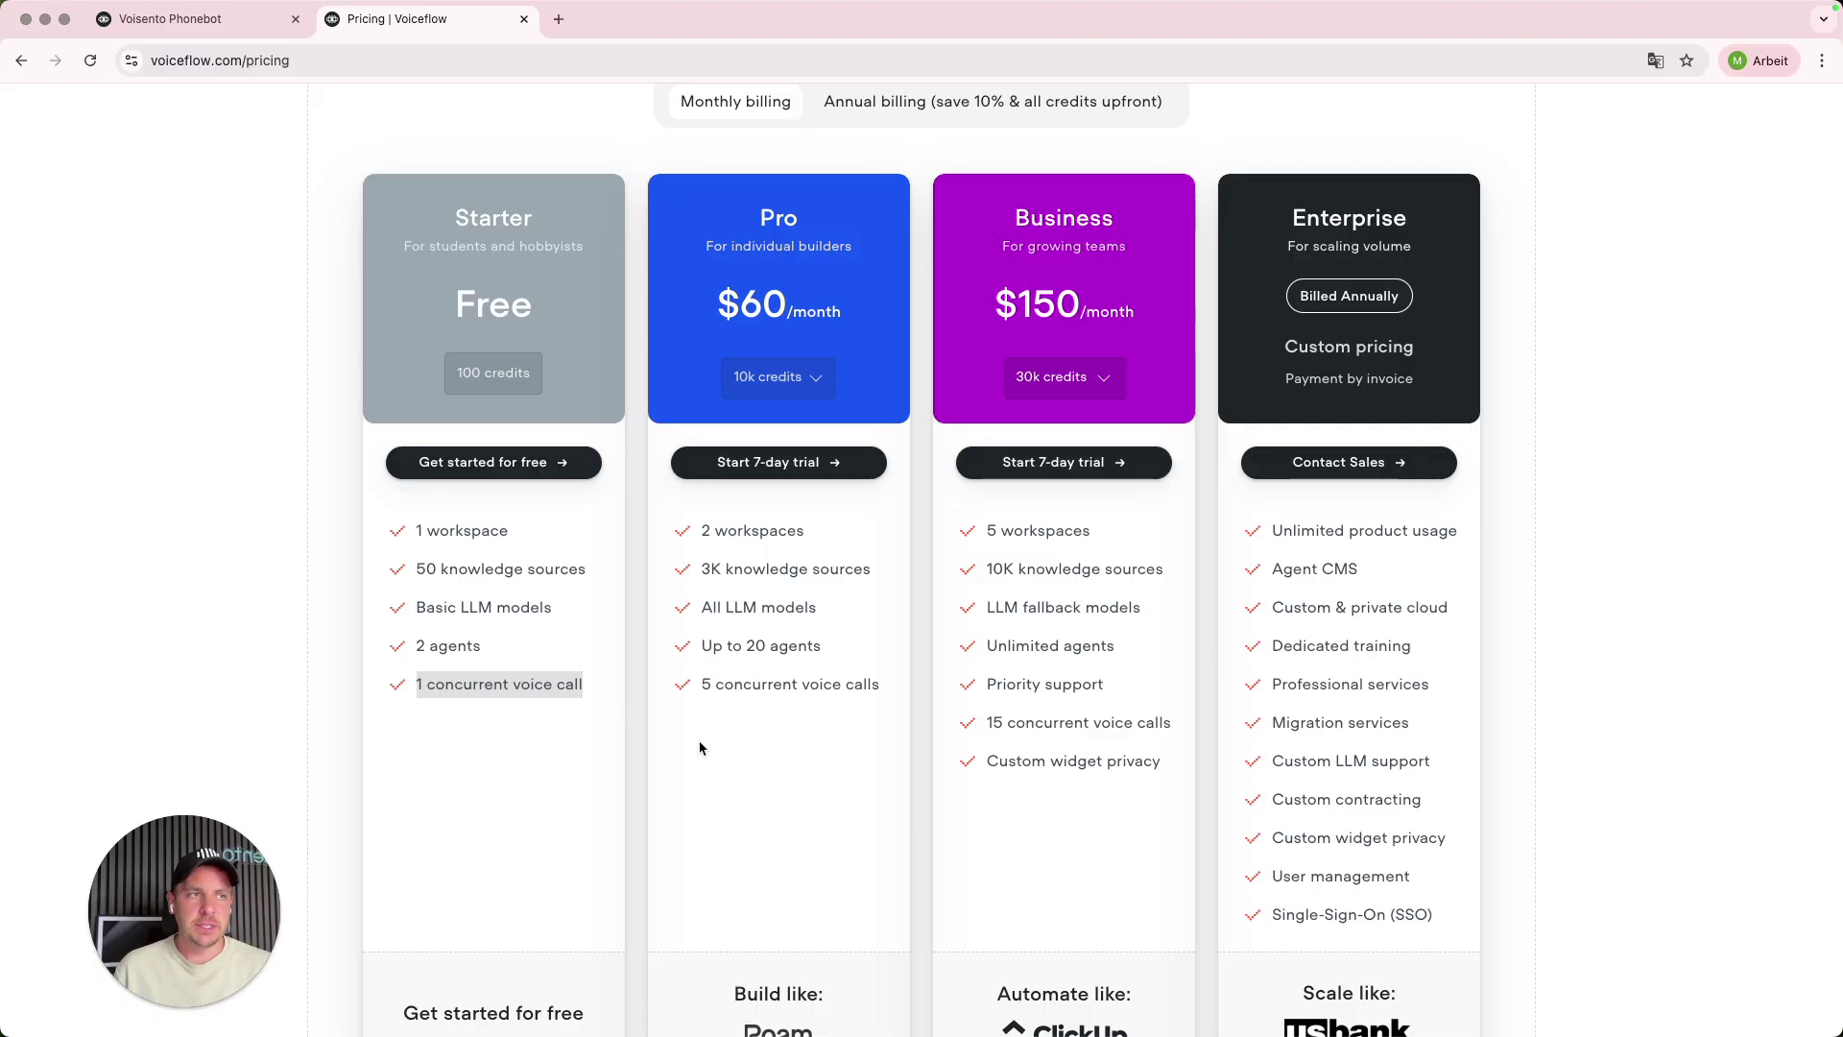
- Highlight the Pro plan's 3K knowledge sources and up to 20 agents
left_click(746, 531)
left_click_drag(702, 569, 875, 573)
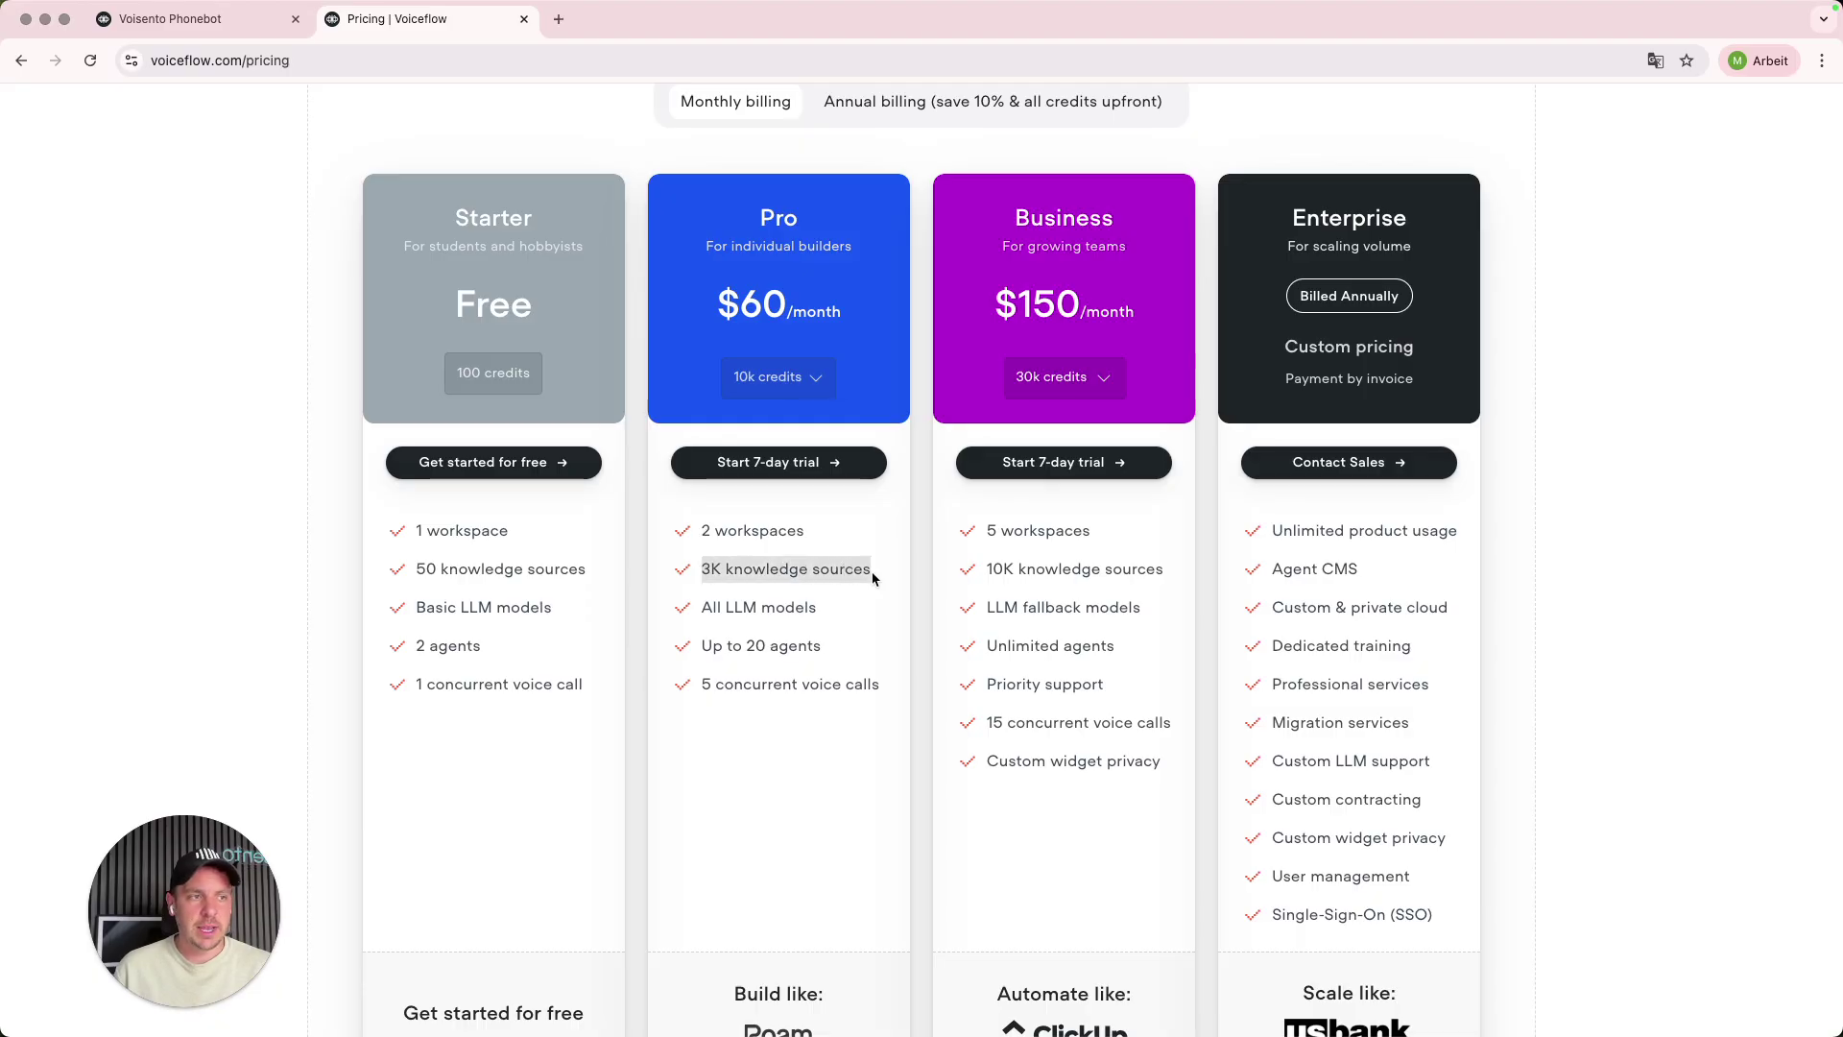
left_click(713, 604)
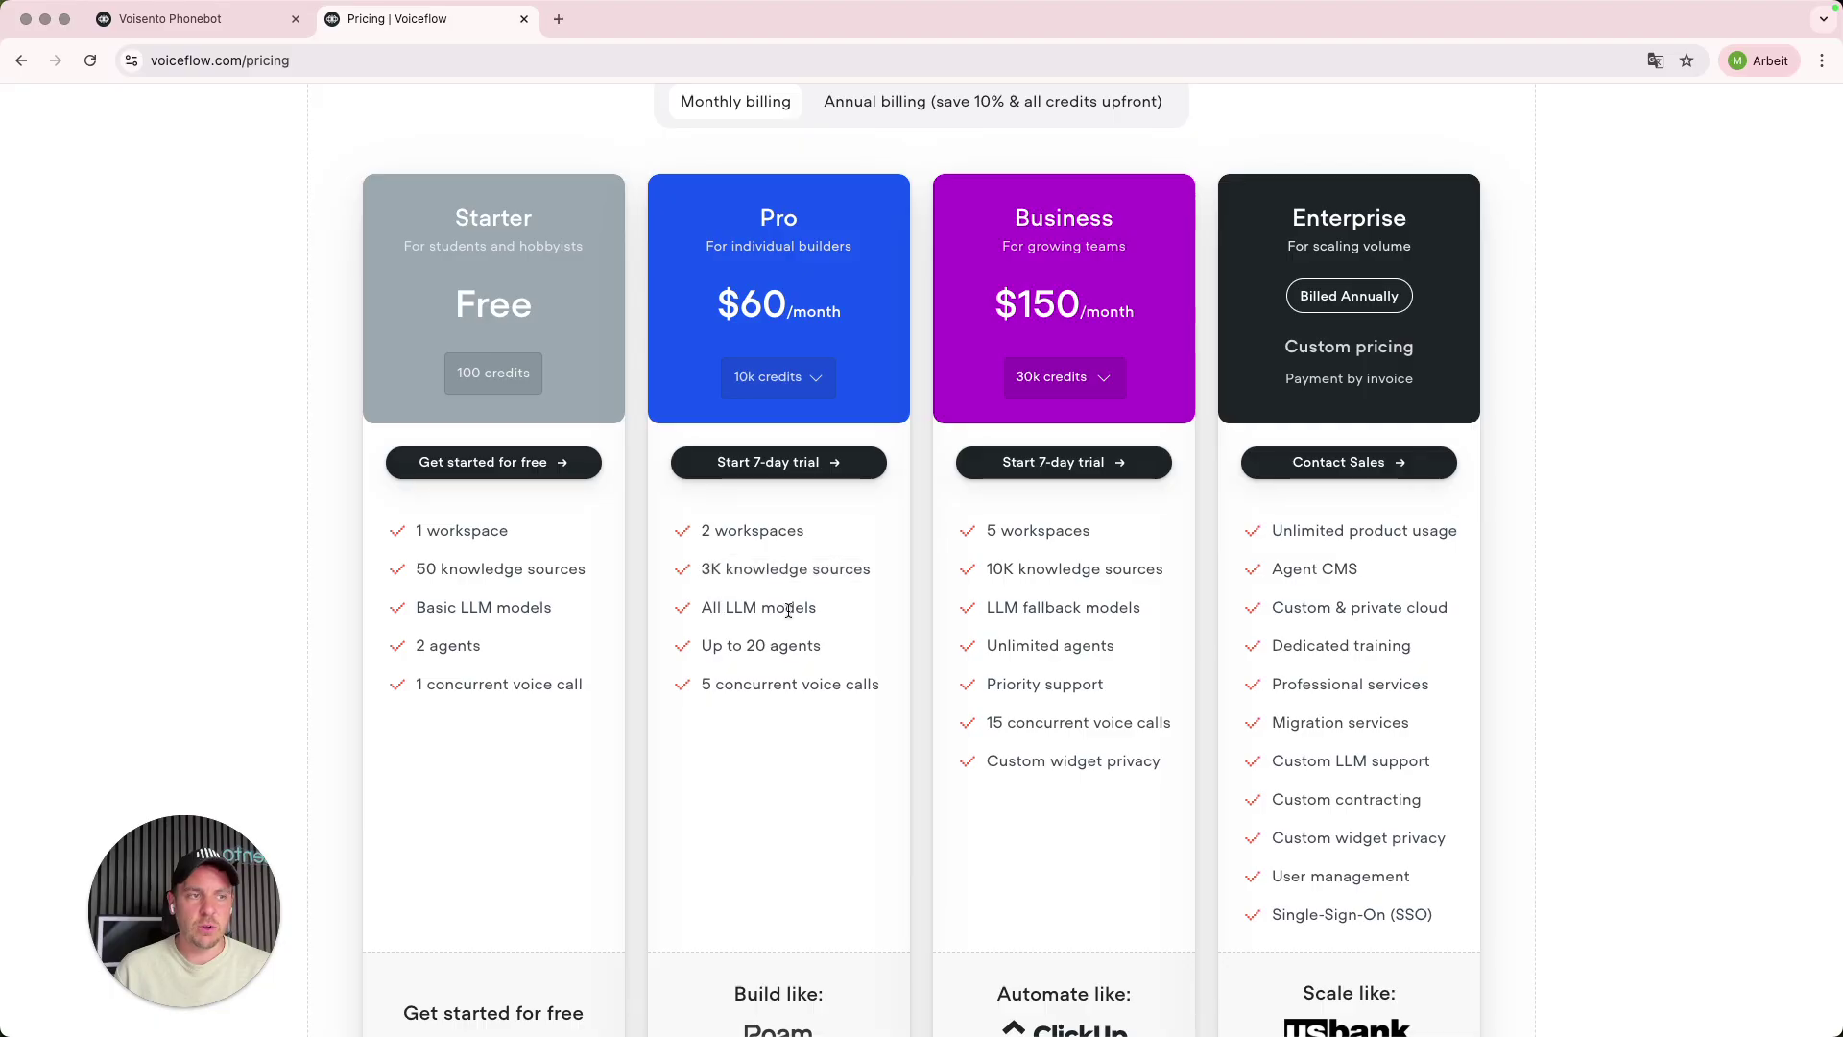
left_click_drag(702, 646, 869, 649)
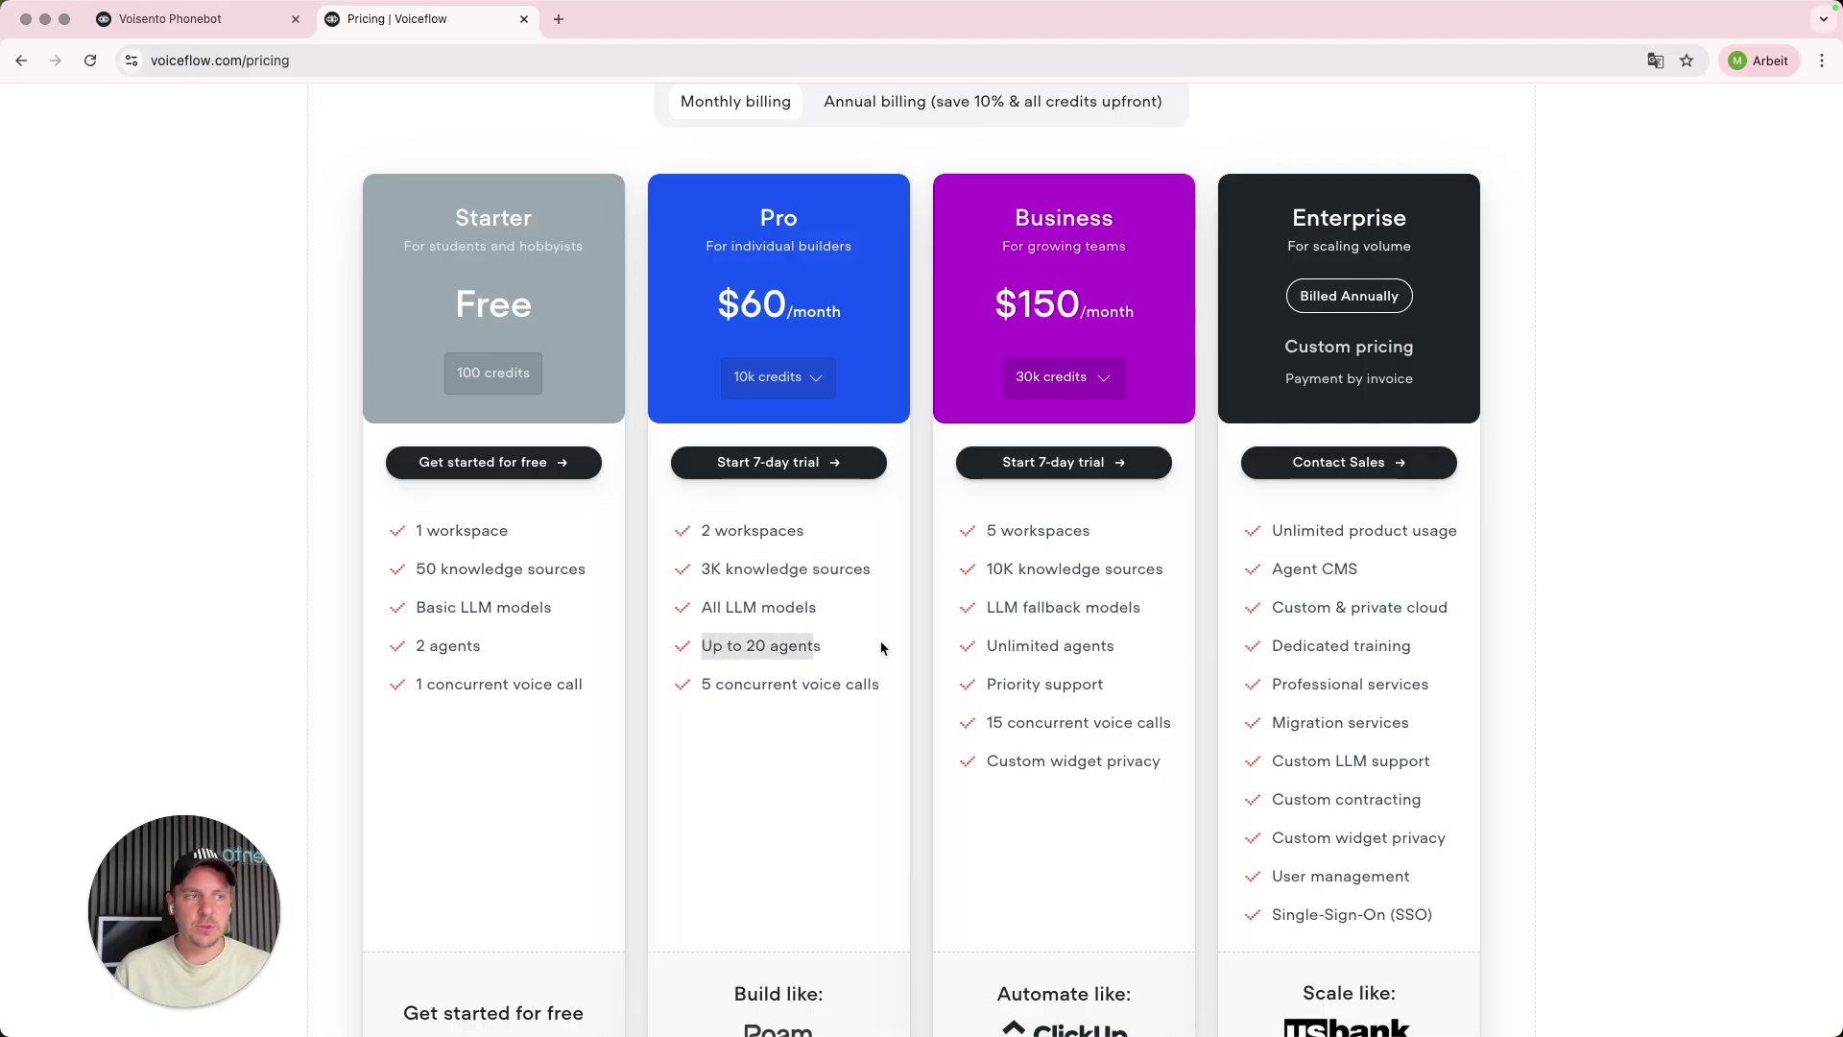
left_click_drag(703, 684, 885, 687)
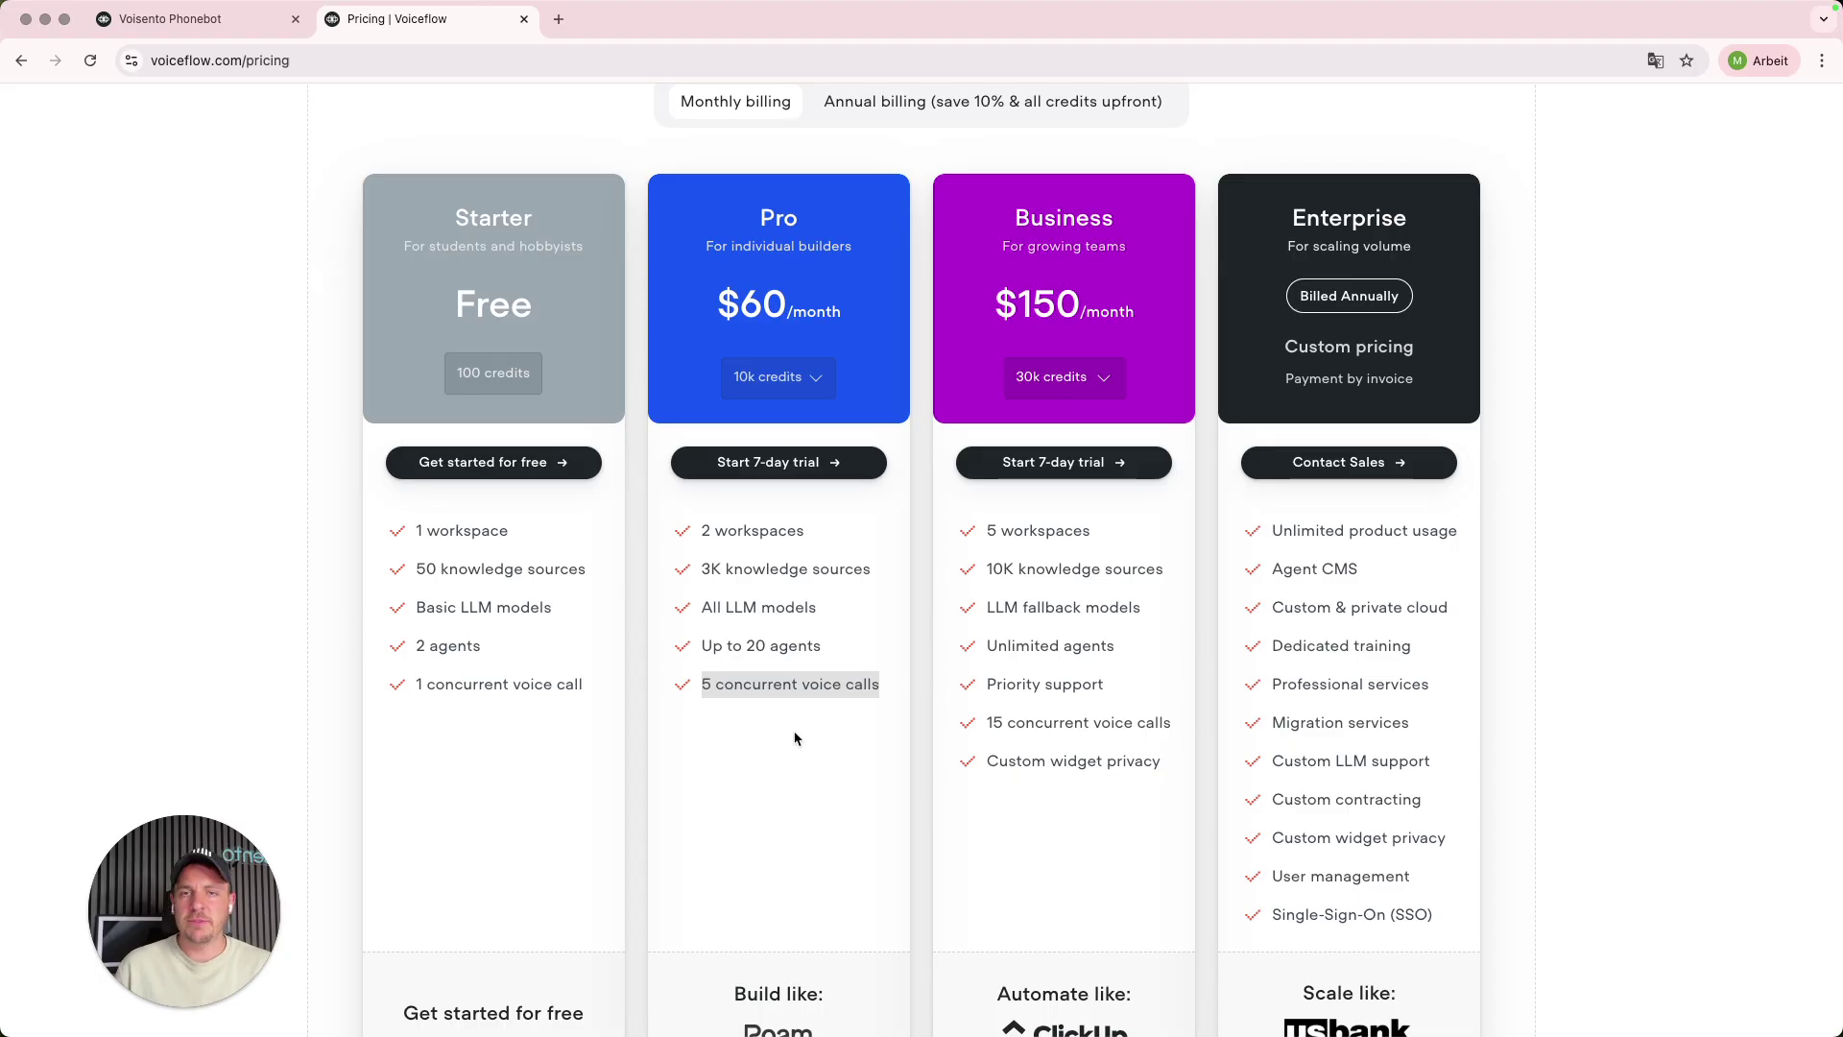
scroll(796, 736, "down", 3)
scroll(796, 736, "up", 4)
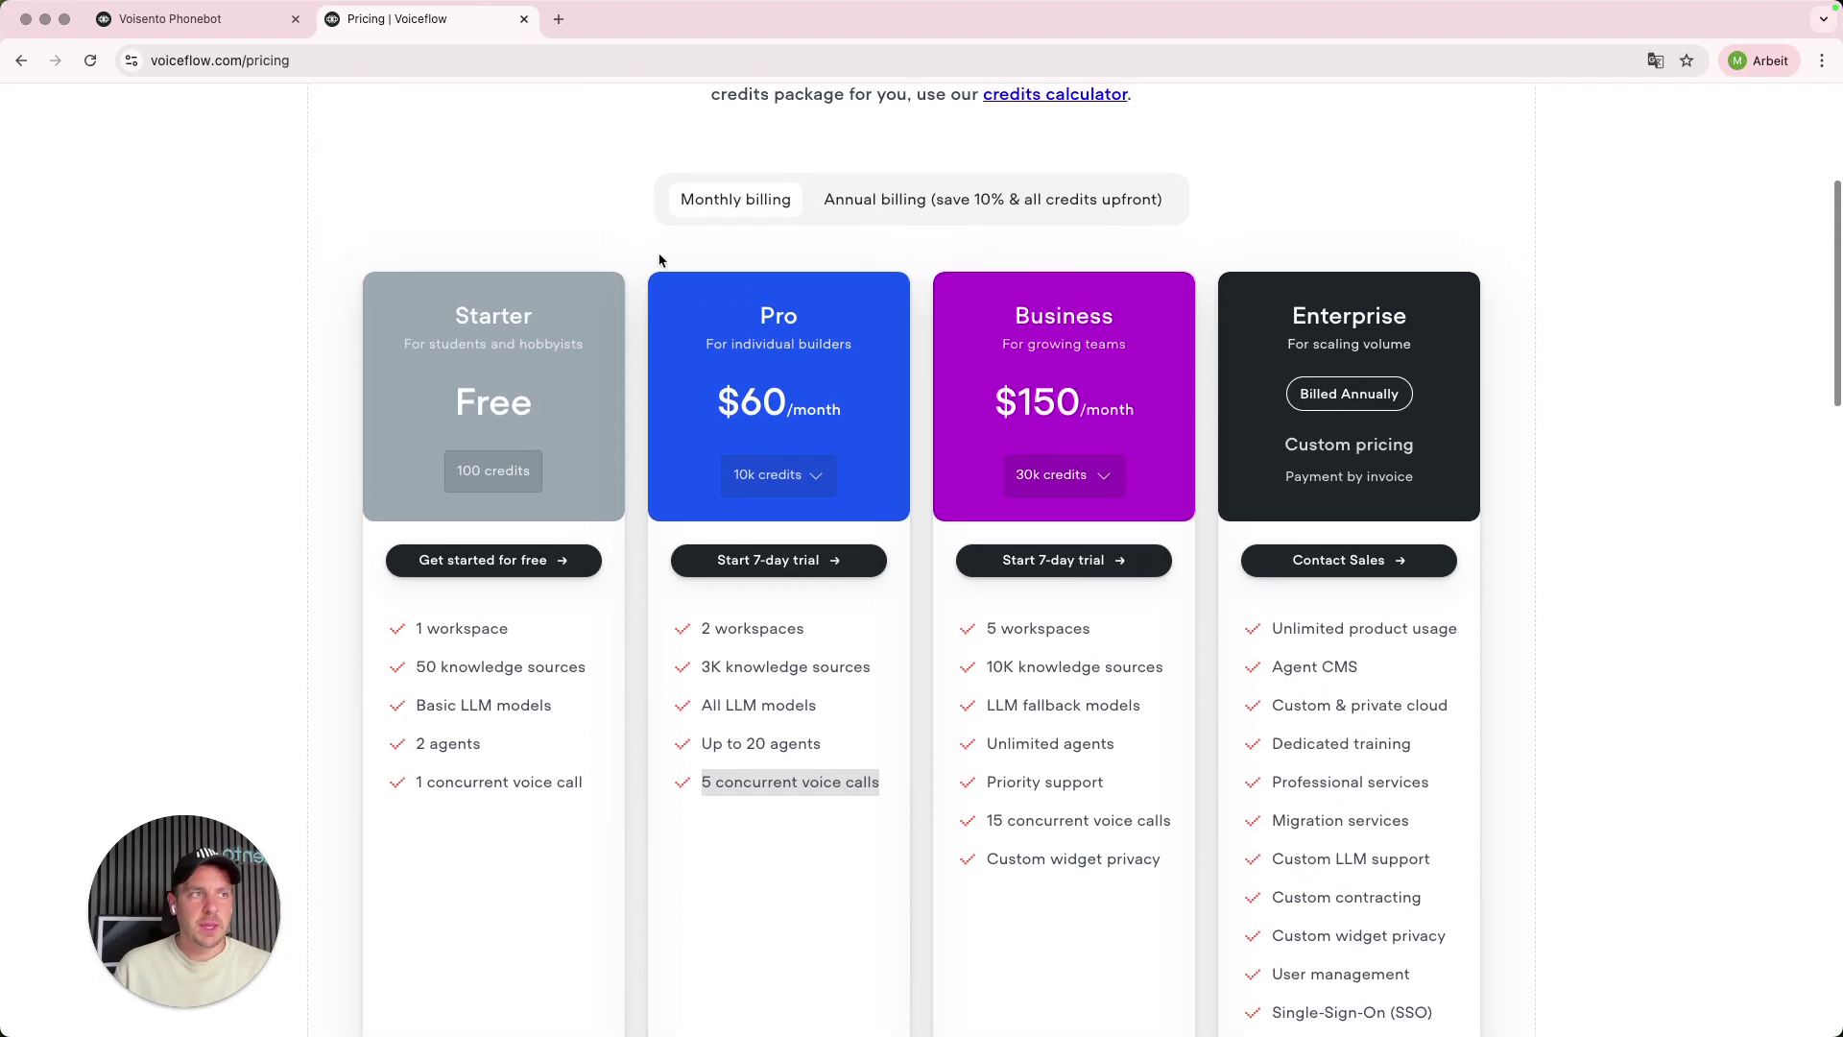
- Switch the knowledge base model to GPT-4o mini and raise max tokens to 1245
left_click(192, 19)
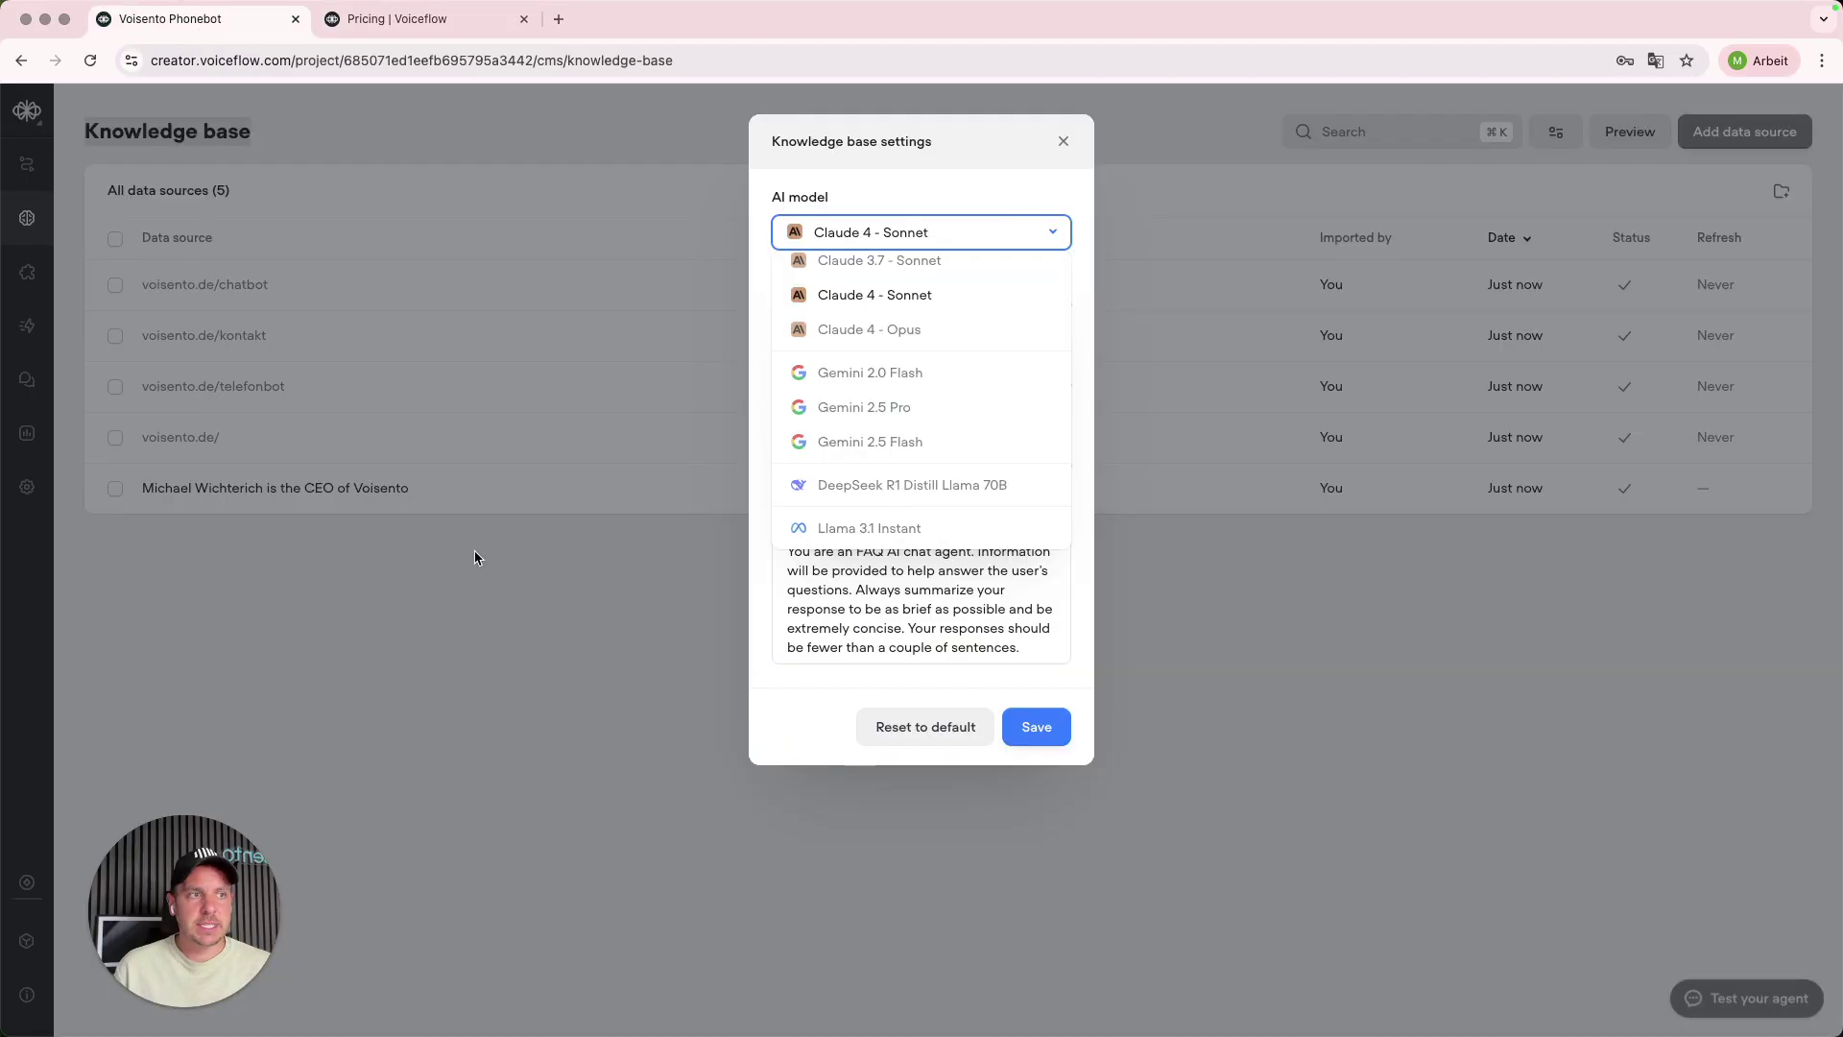
scroll(877, 378, "up", 10)
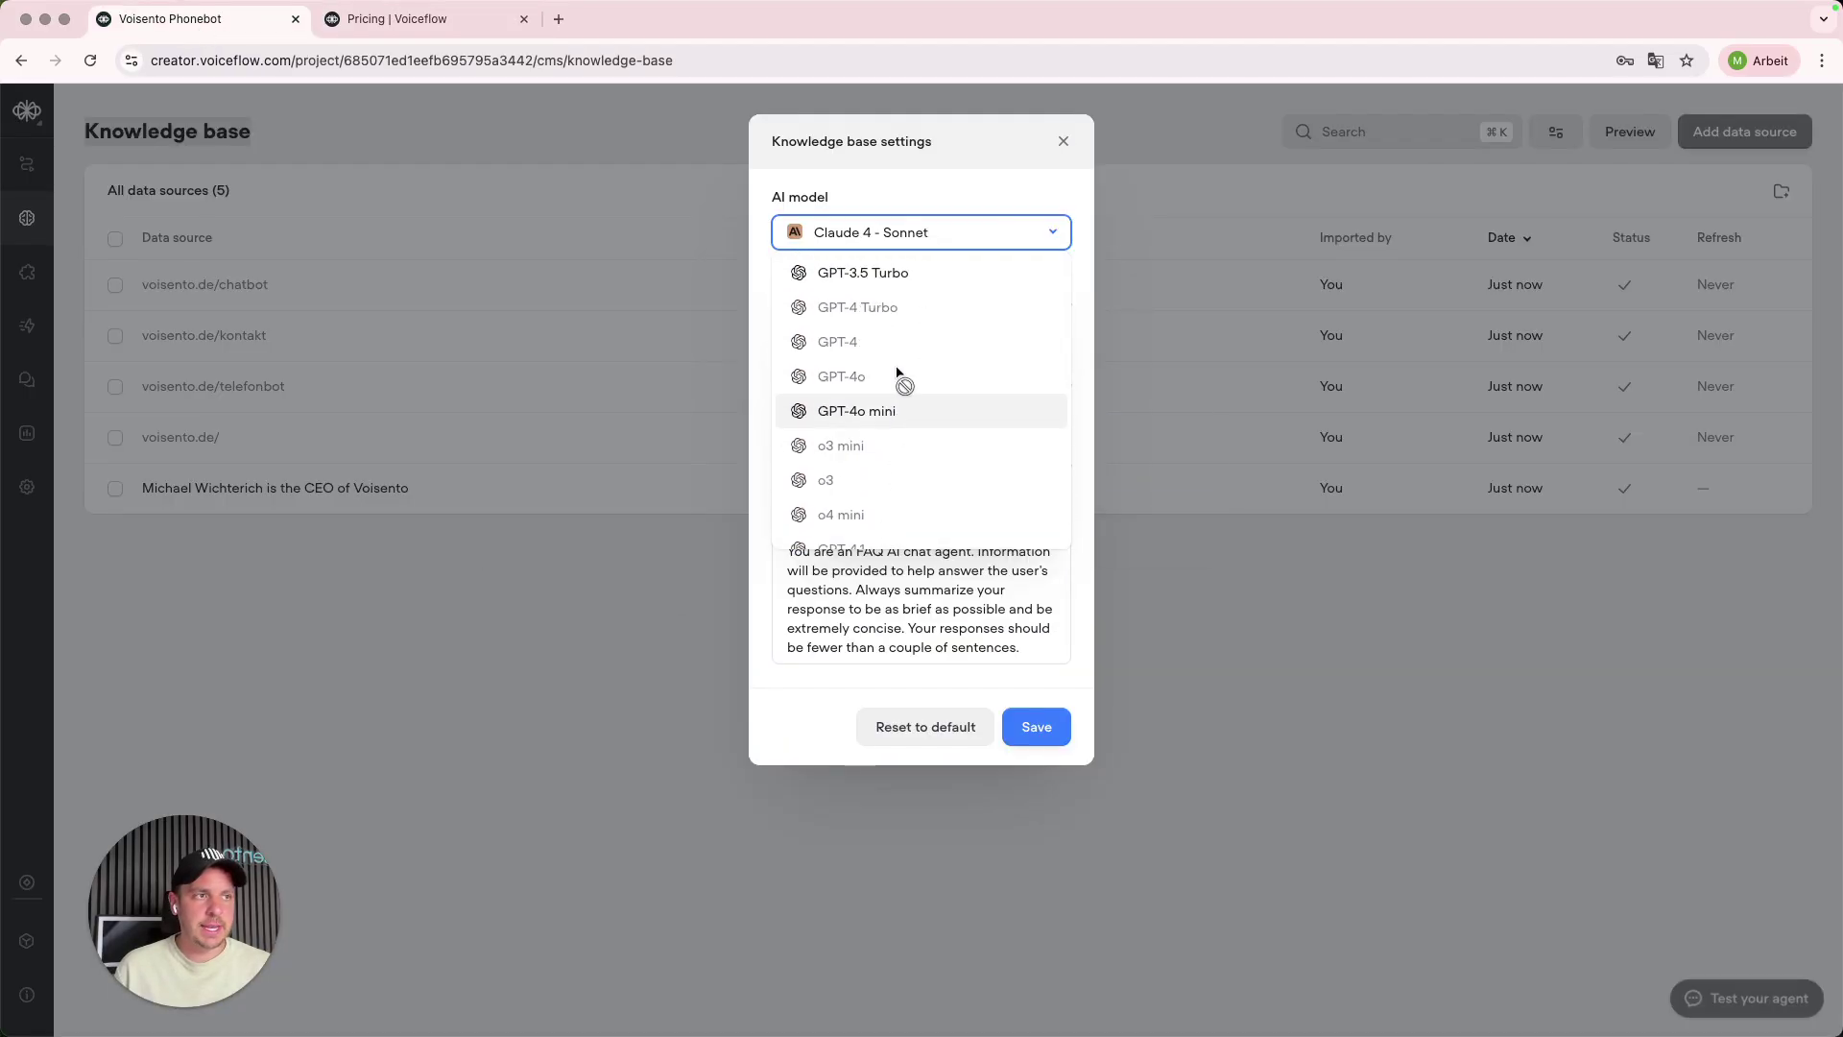
left_click(899, 410)
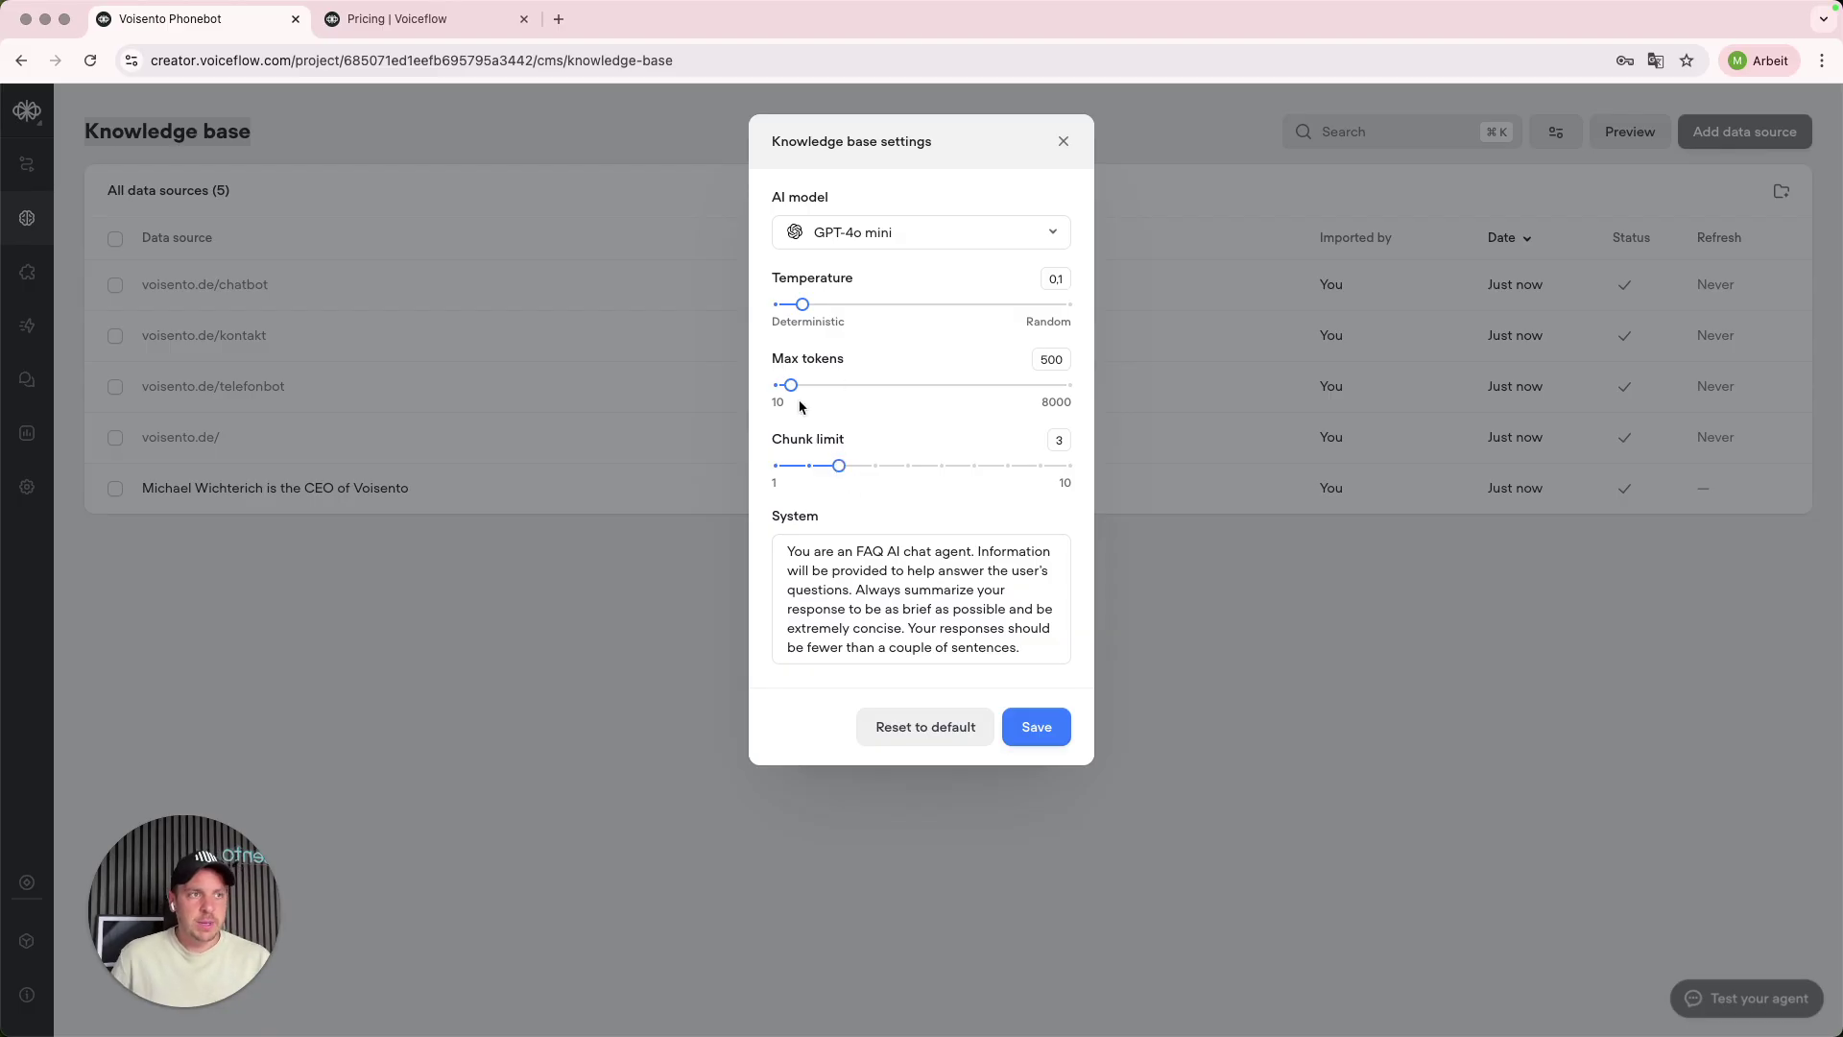
left_click_drag(791, 383, 819, 386)
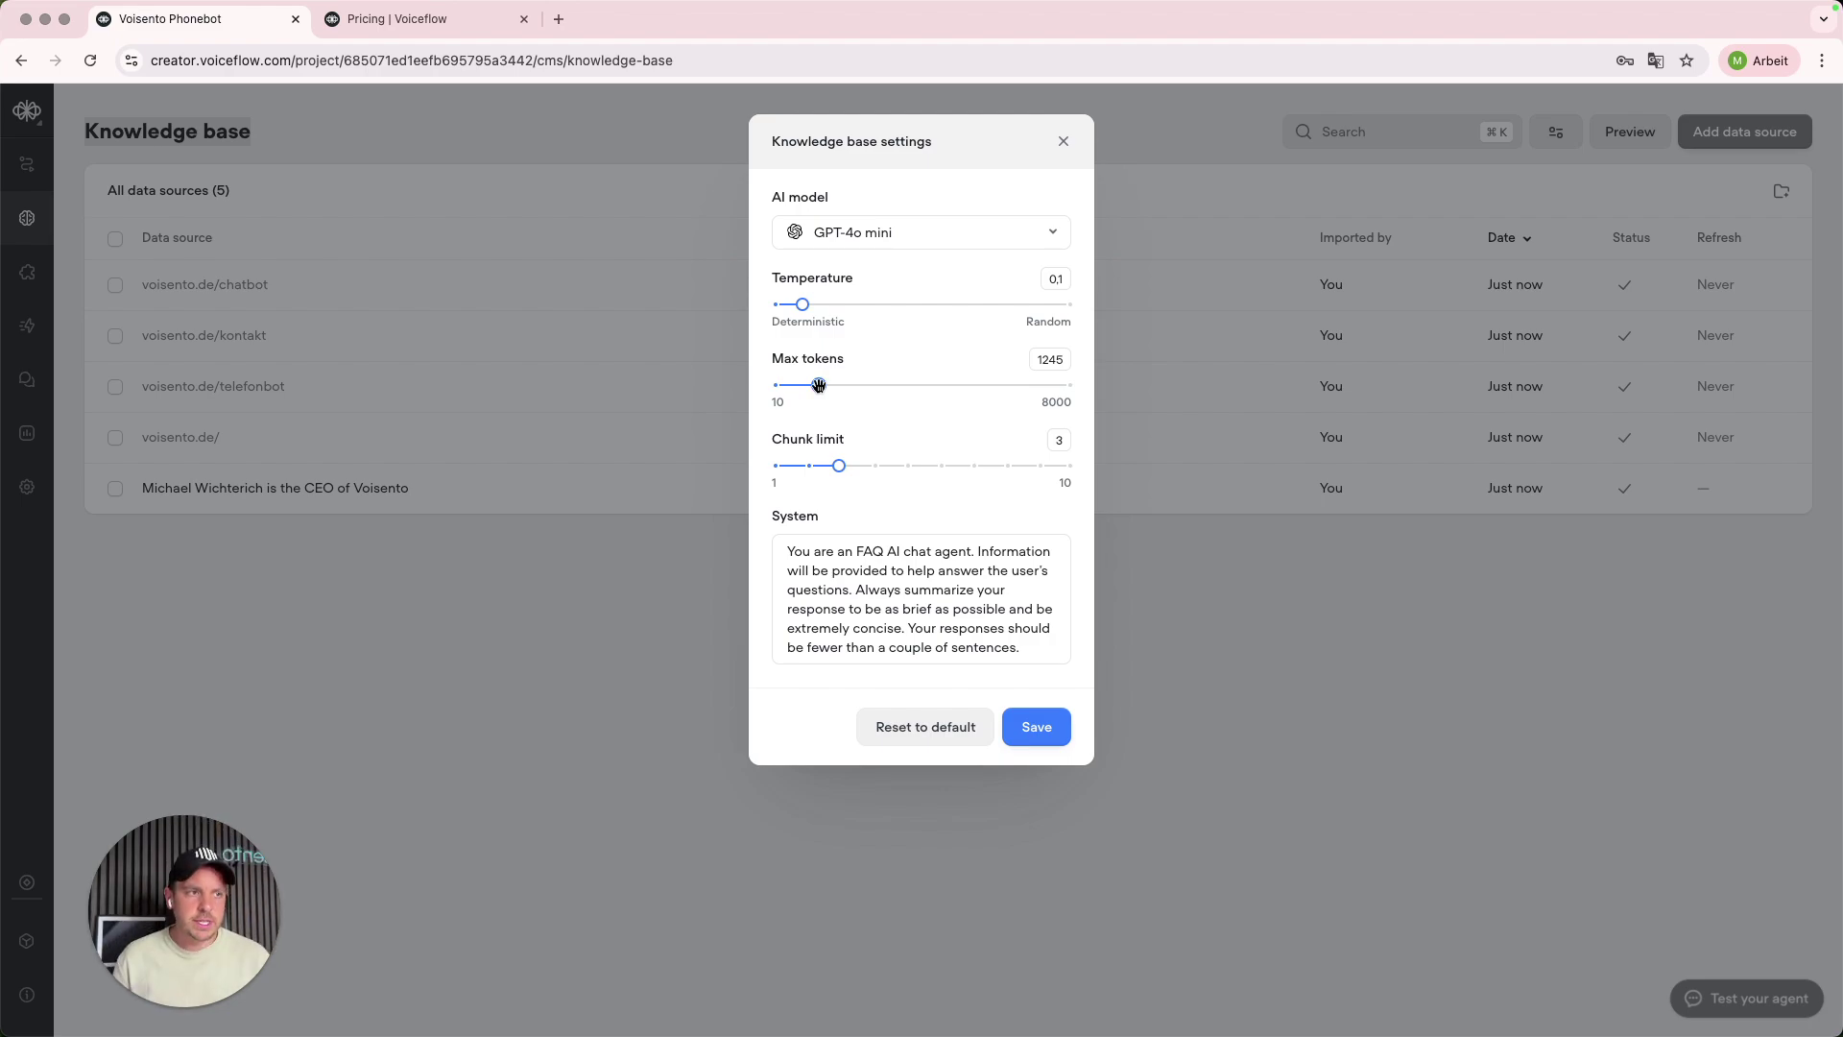
- Change 'chat agent' to 'phonebot' in the system prompt and save the knowledge base settings
left_click(884, 555)
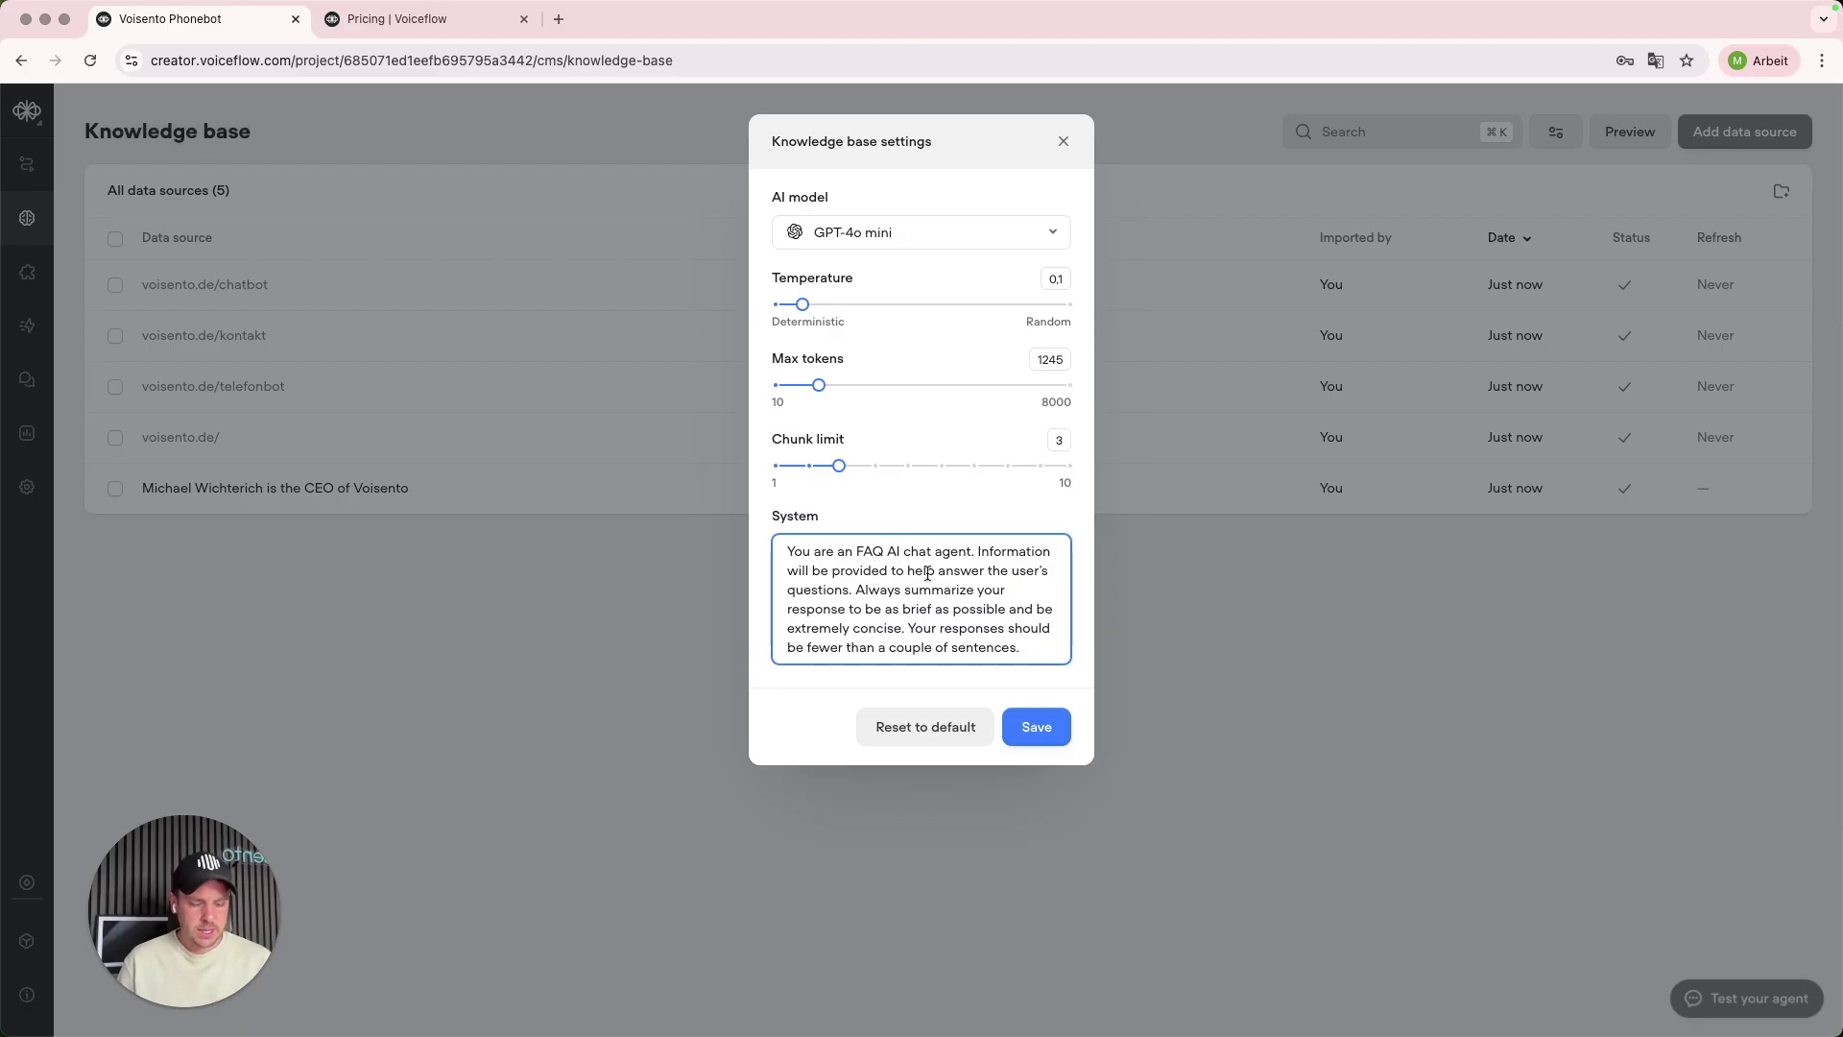
type("phone")
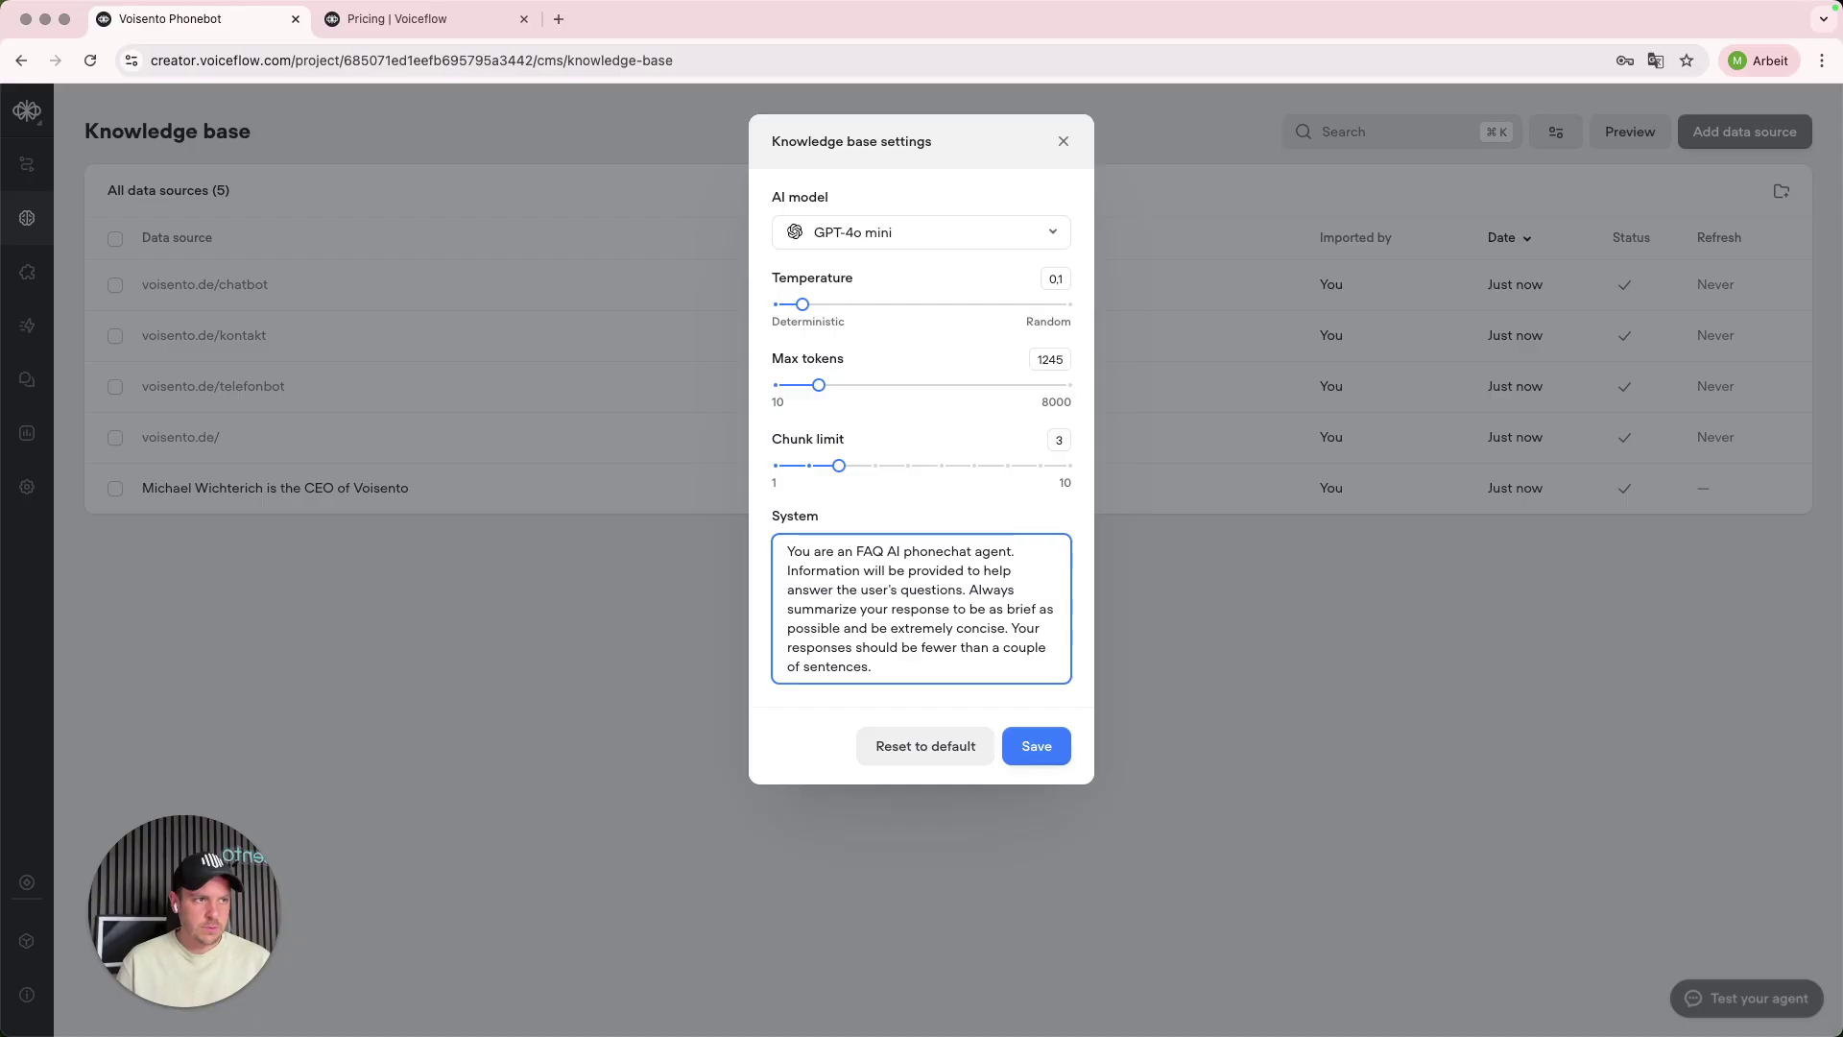
type("bot")
key("shift+Right")
key("shift+Right")
key("shift+Right")
key("shift+Right")
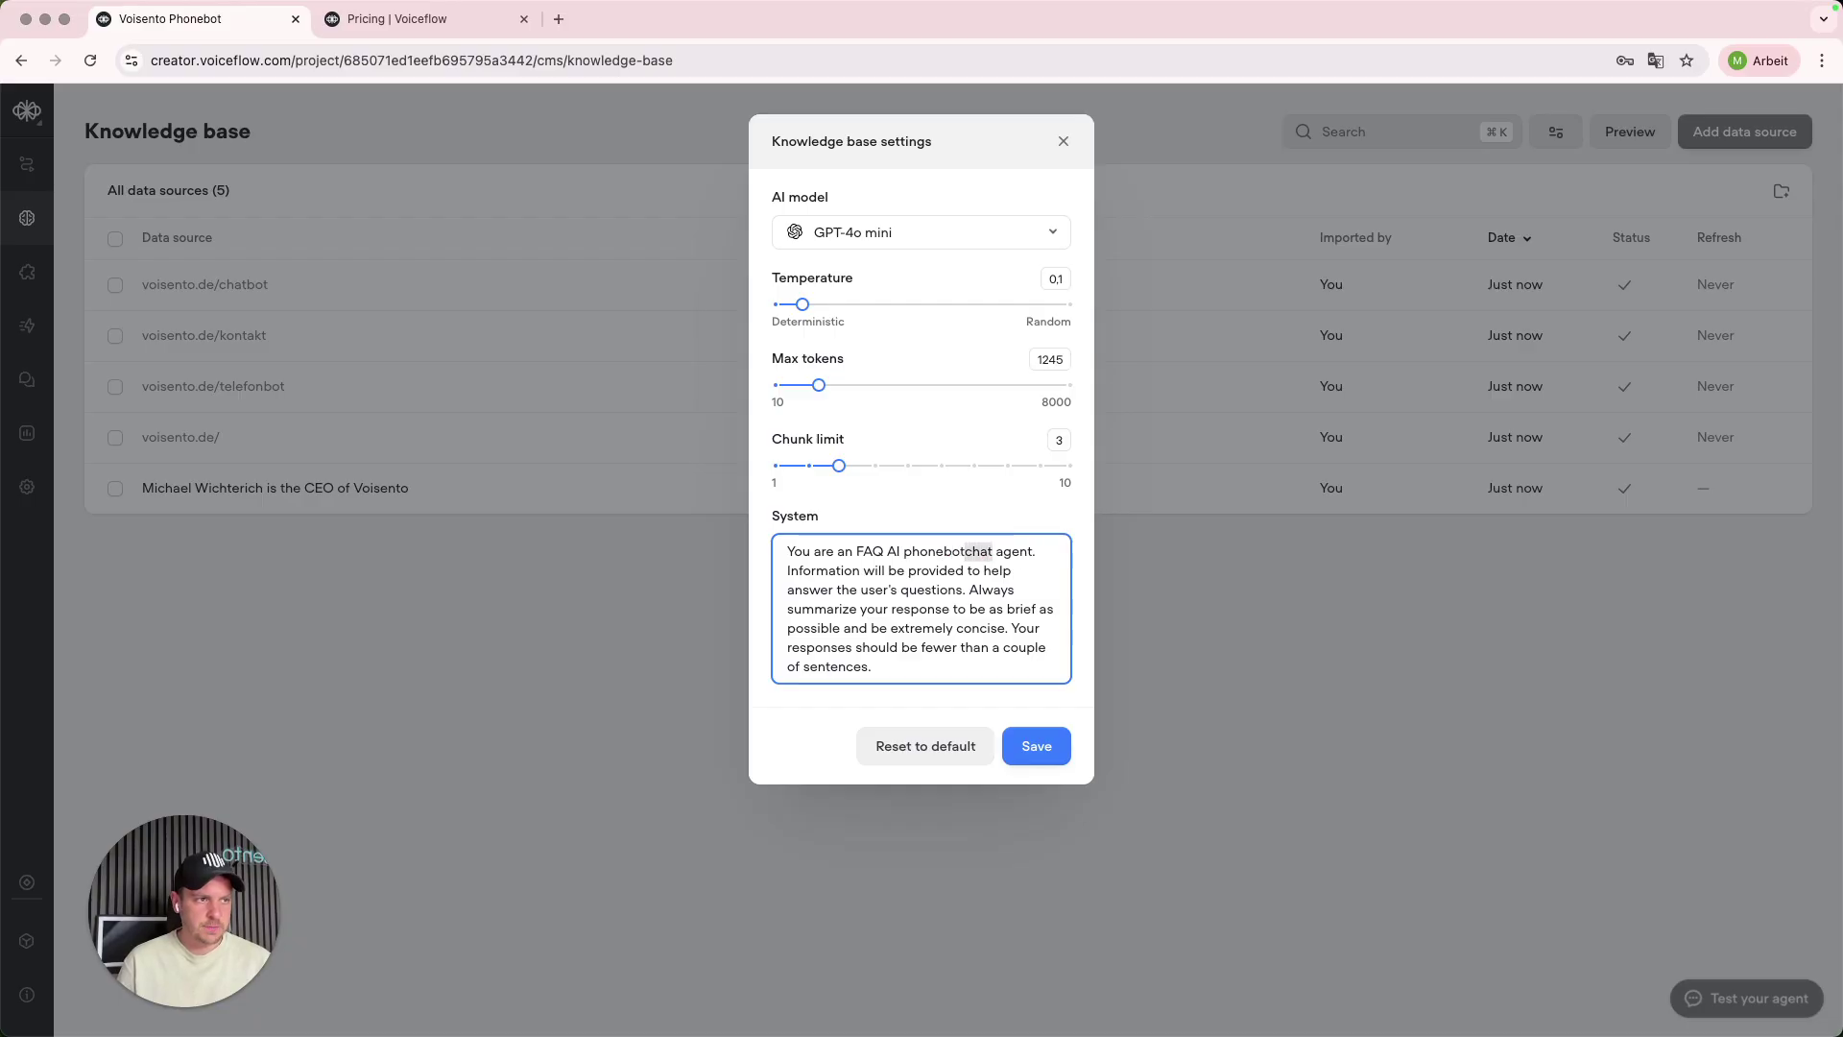
key("shift+Right")
key("shift+Right")
key("shift+Right")
key("shift+Right")
key("shift+Right")
key("BackSpace")
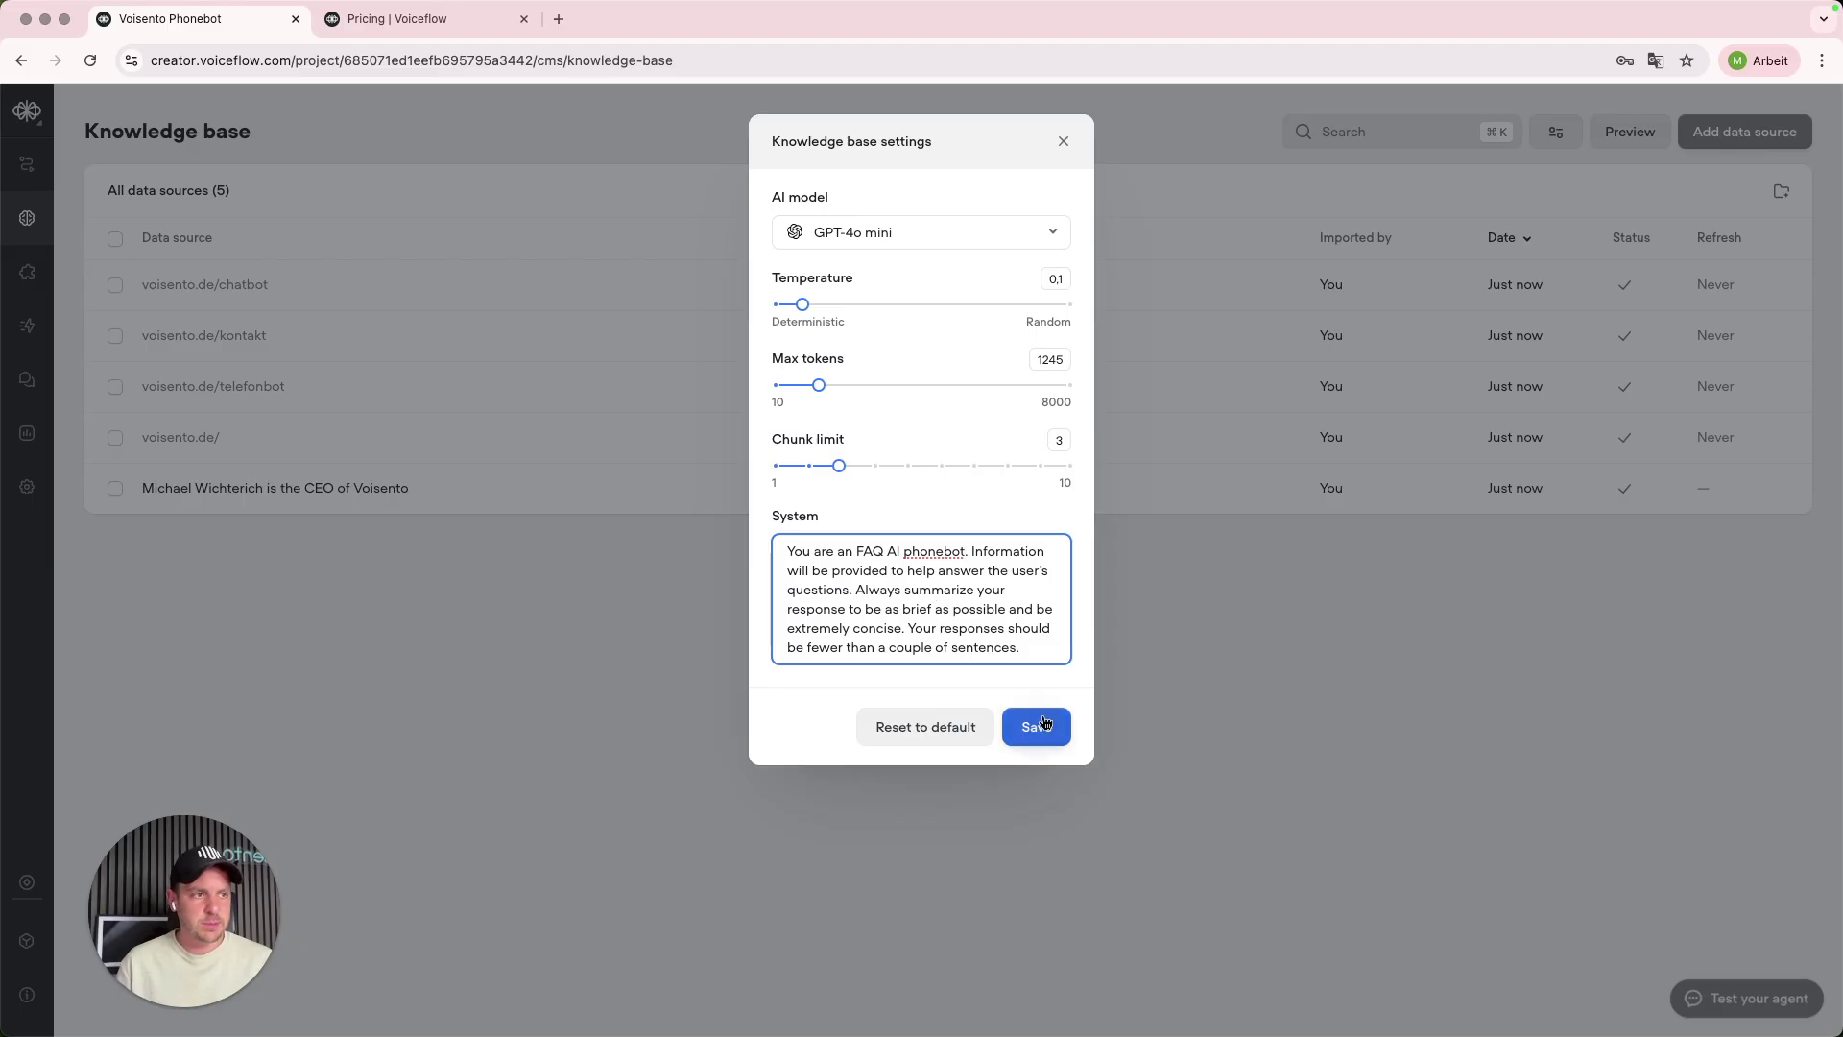
left_click_drag(874, 589, 1034, 652)
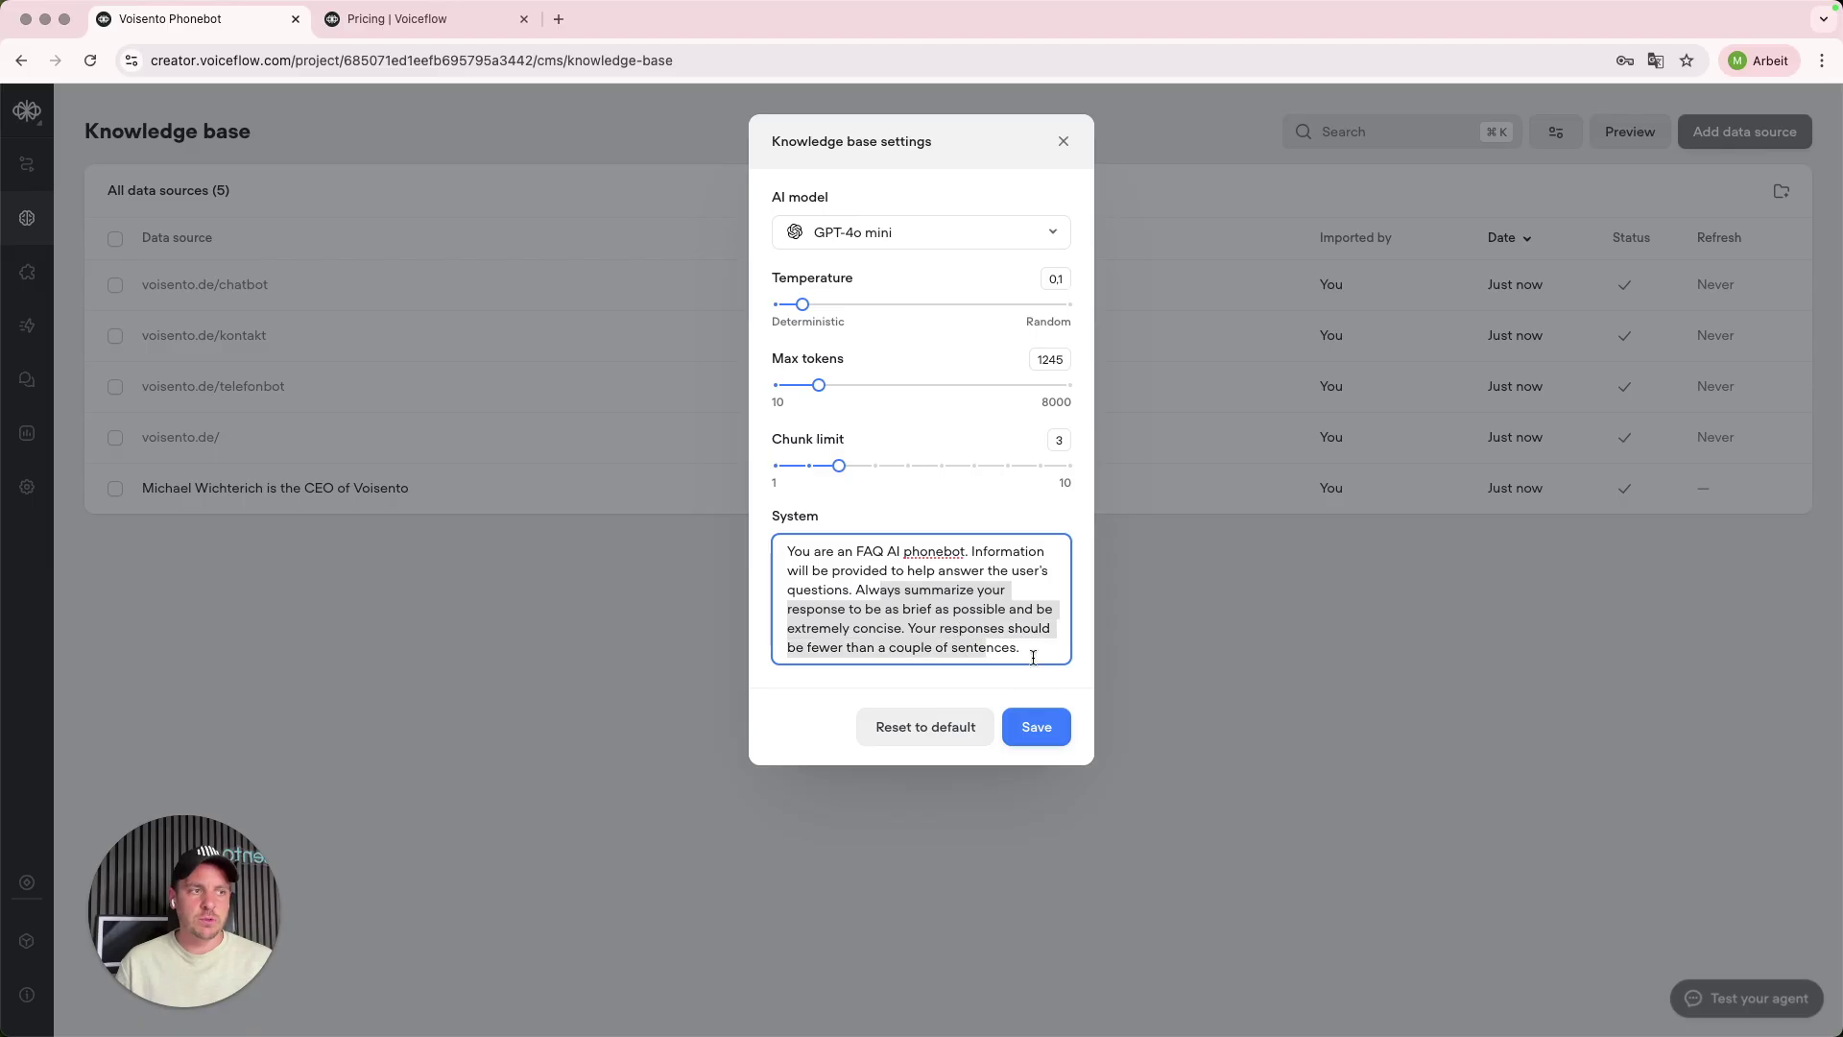
left_click(1034, 653)
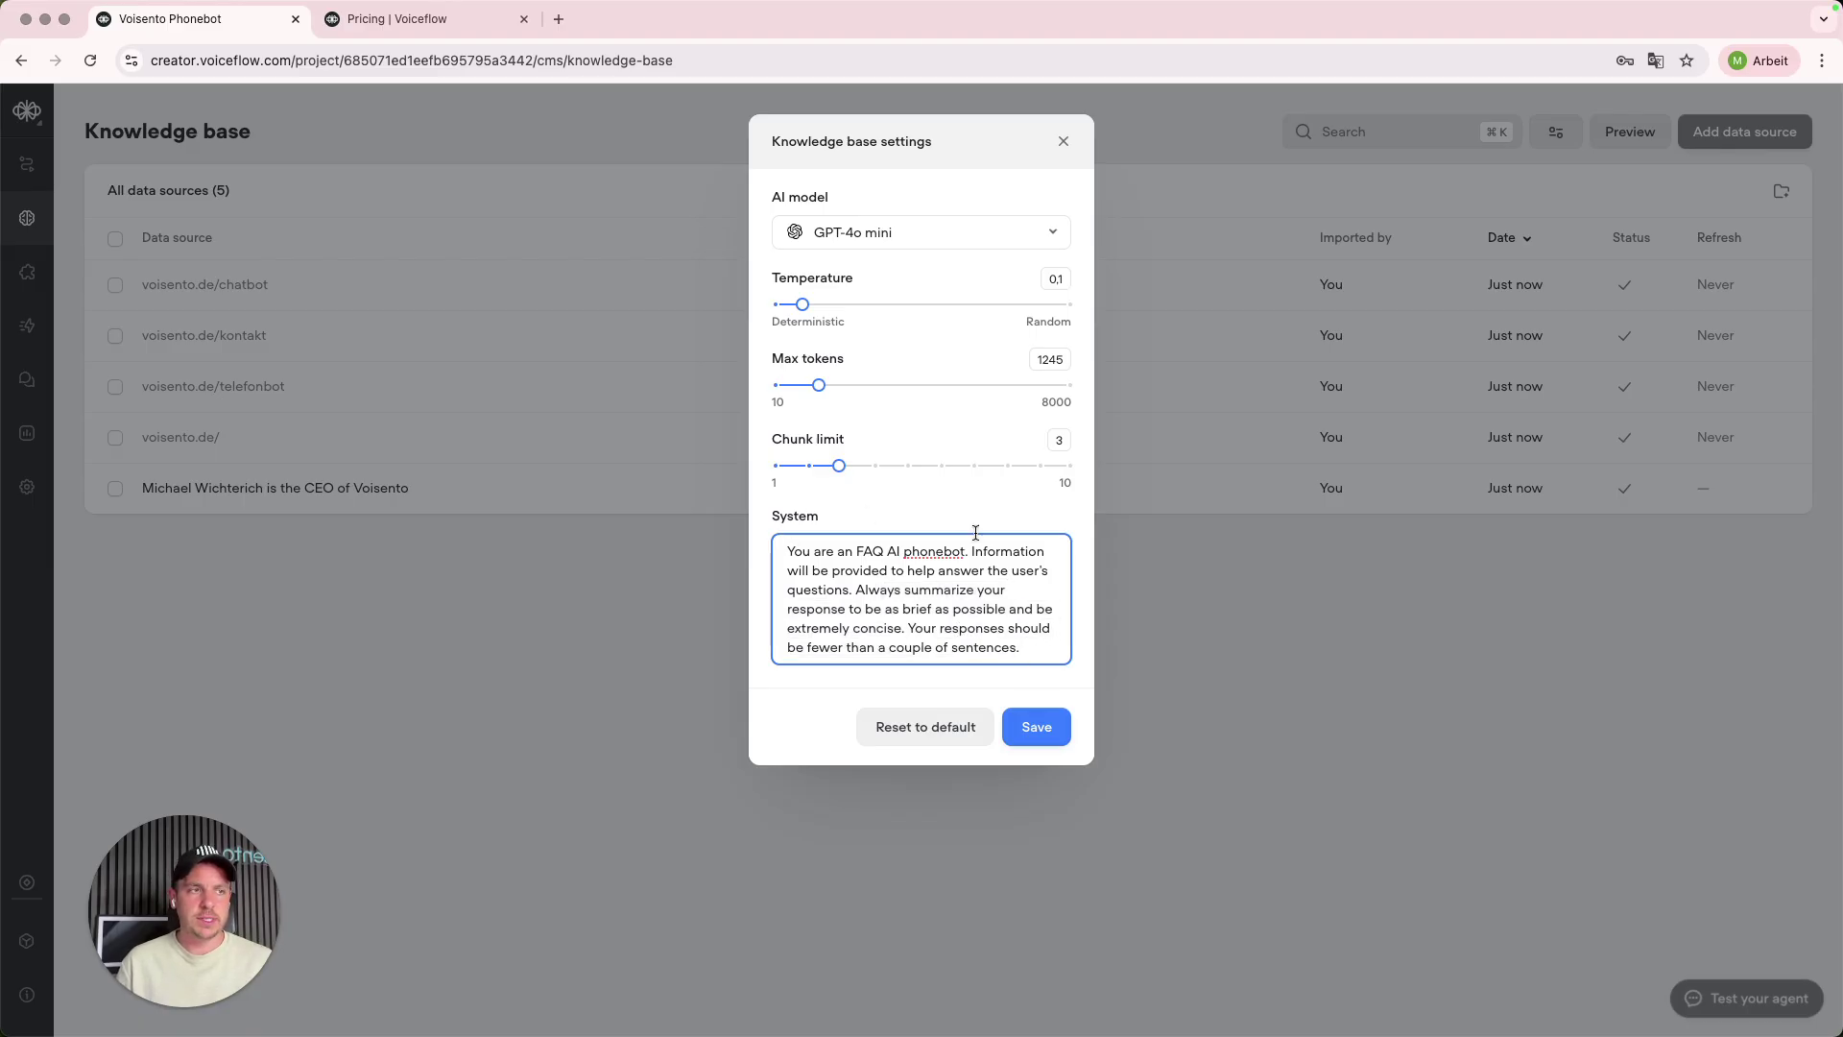
left_click(1038, 732)
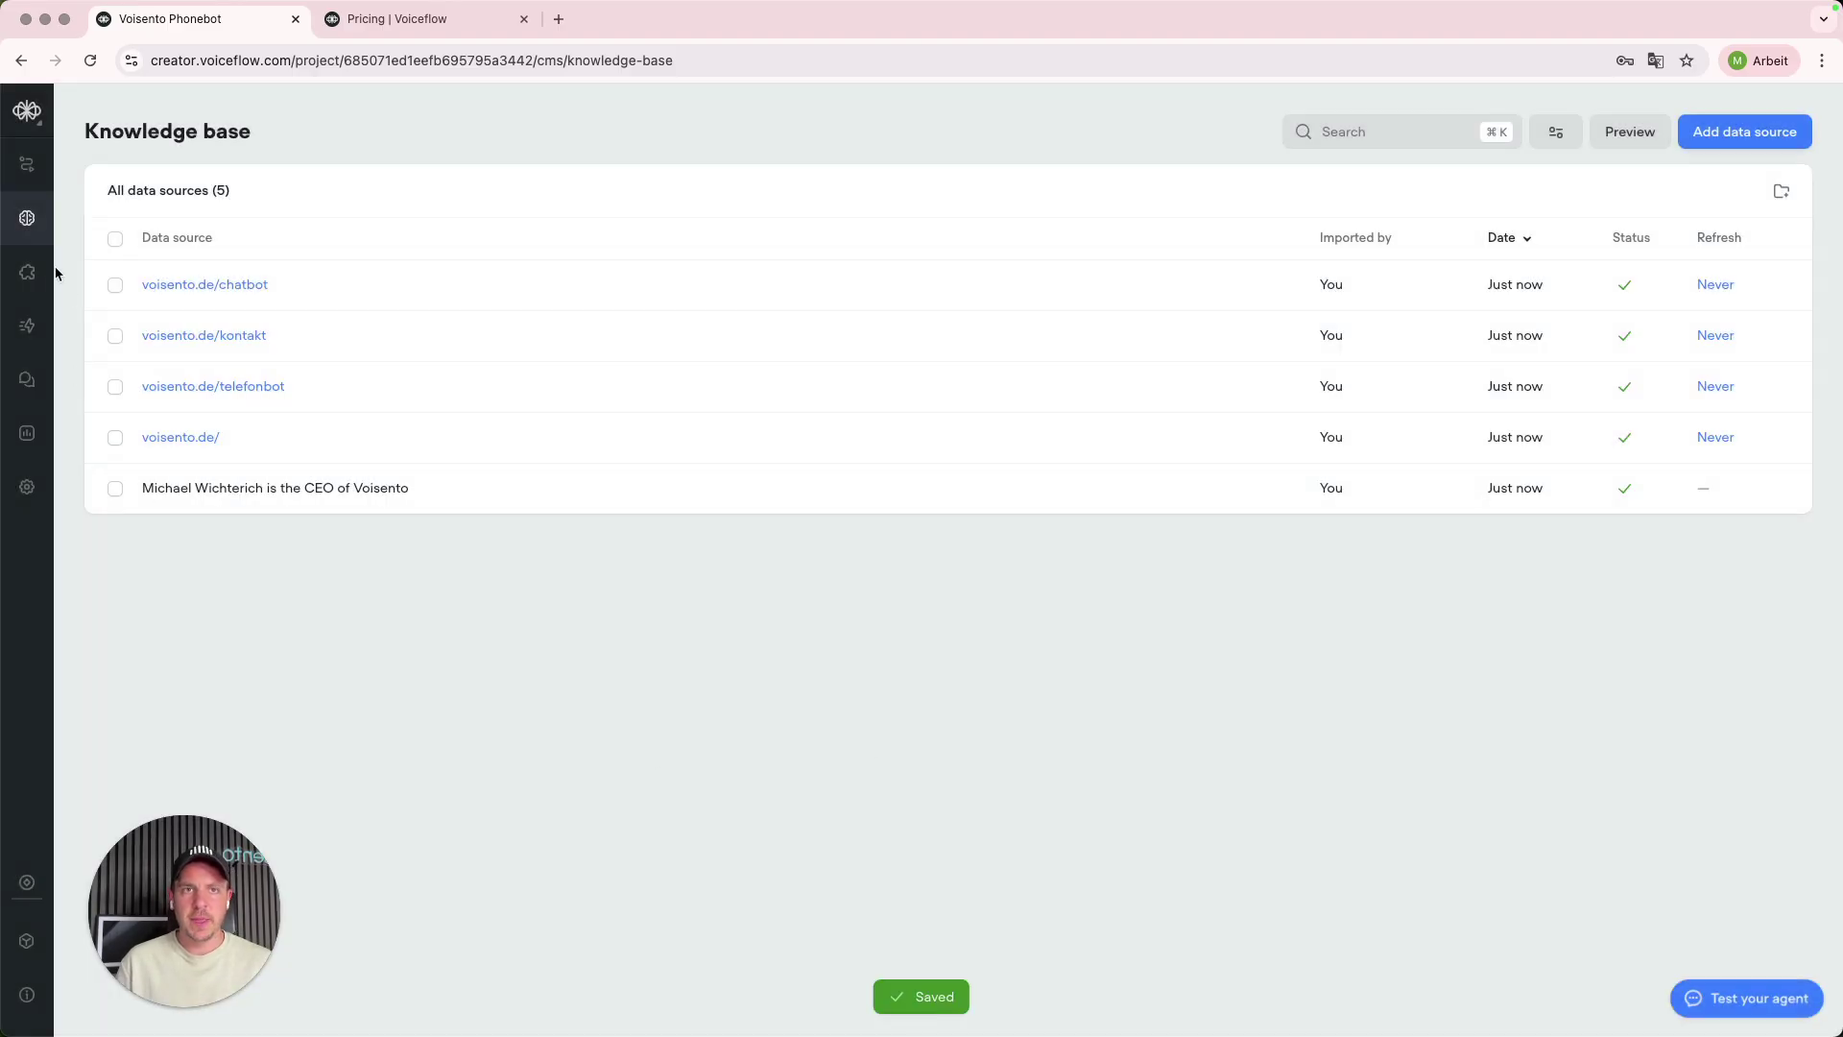
- Go to the Workflows canvas and select the Information collector specialist agent card to show its settings
left_click(35, 172)
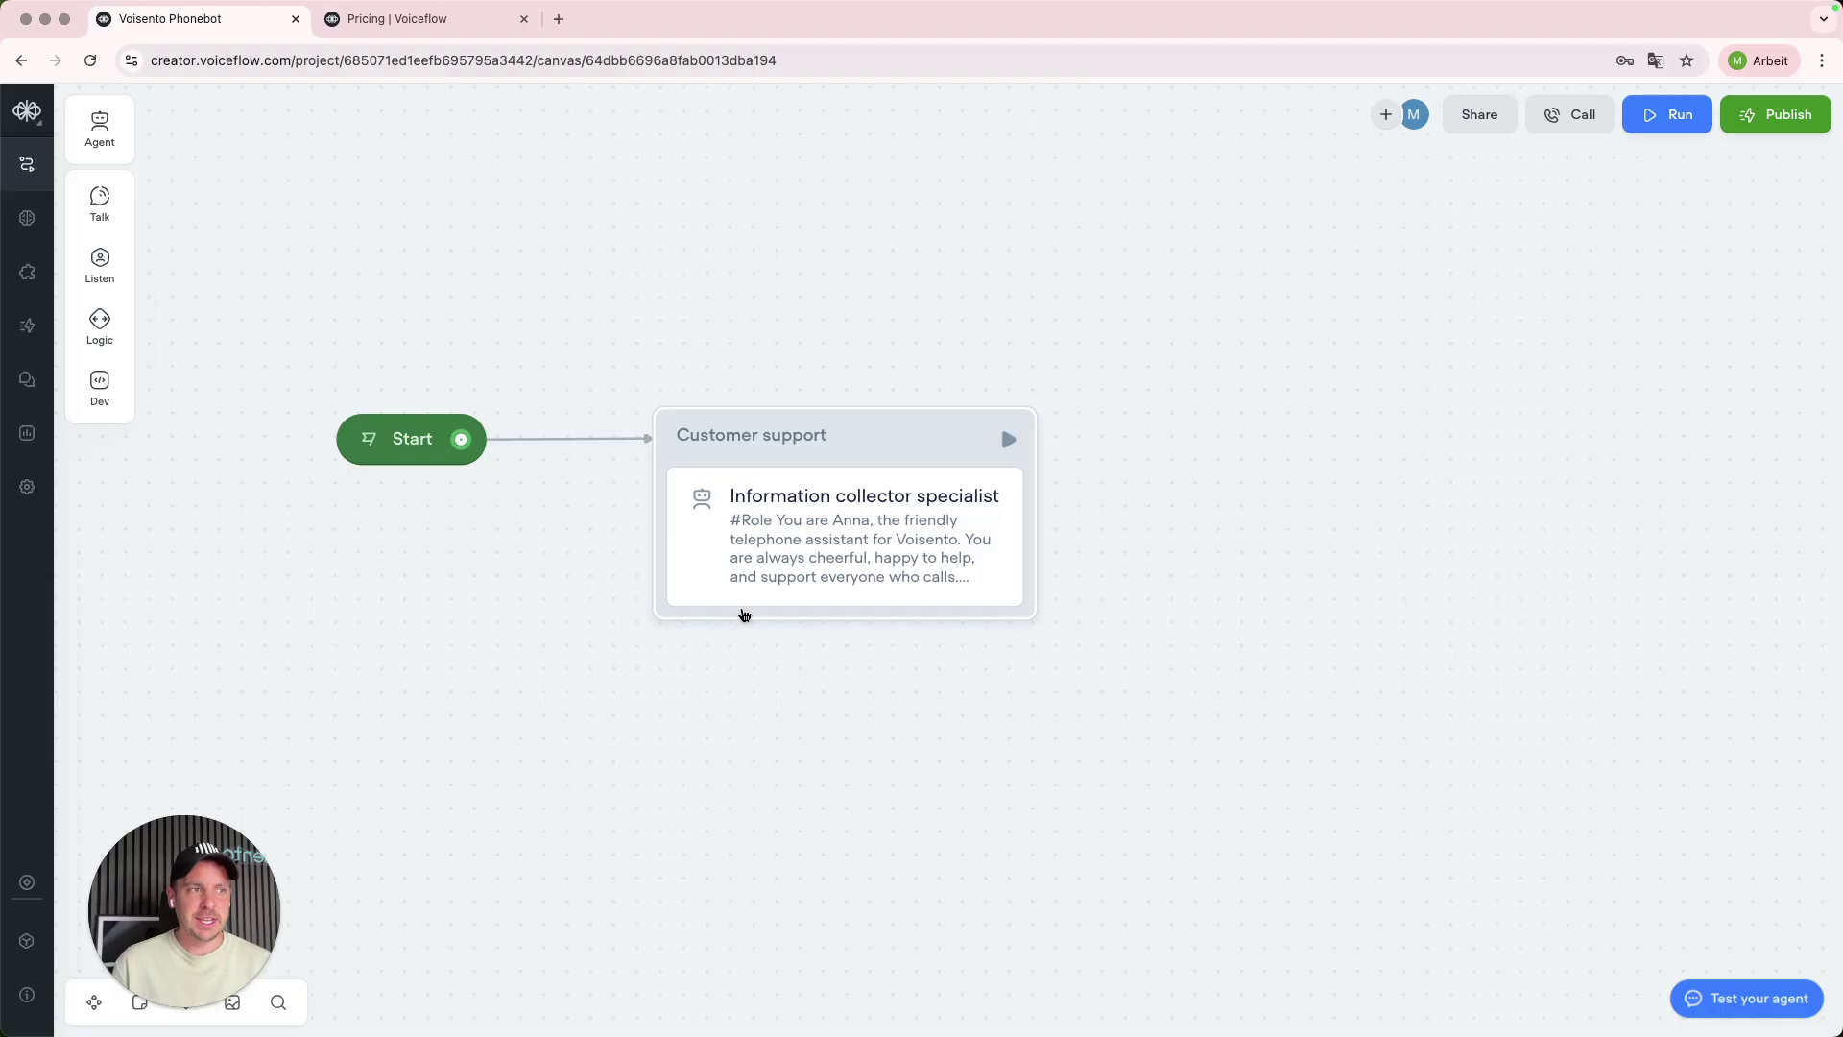
scroll(787, 566, "right", 2)
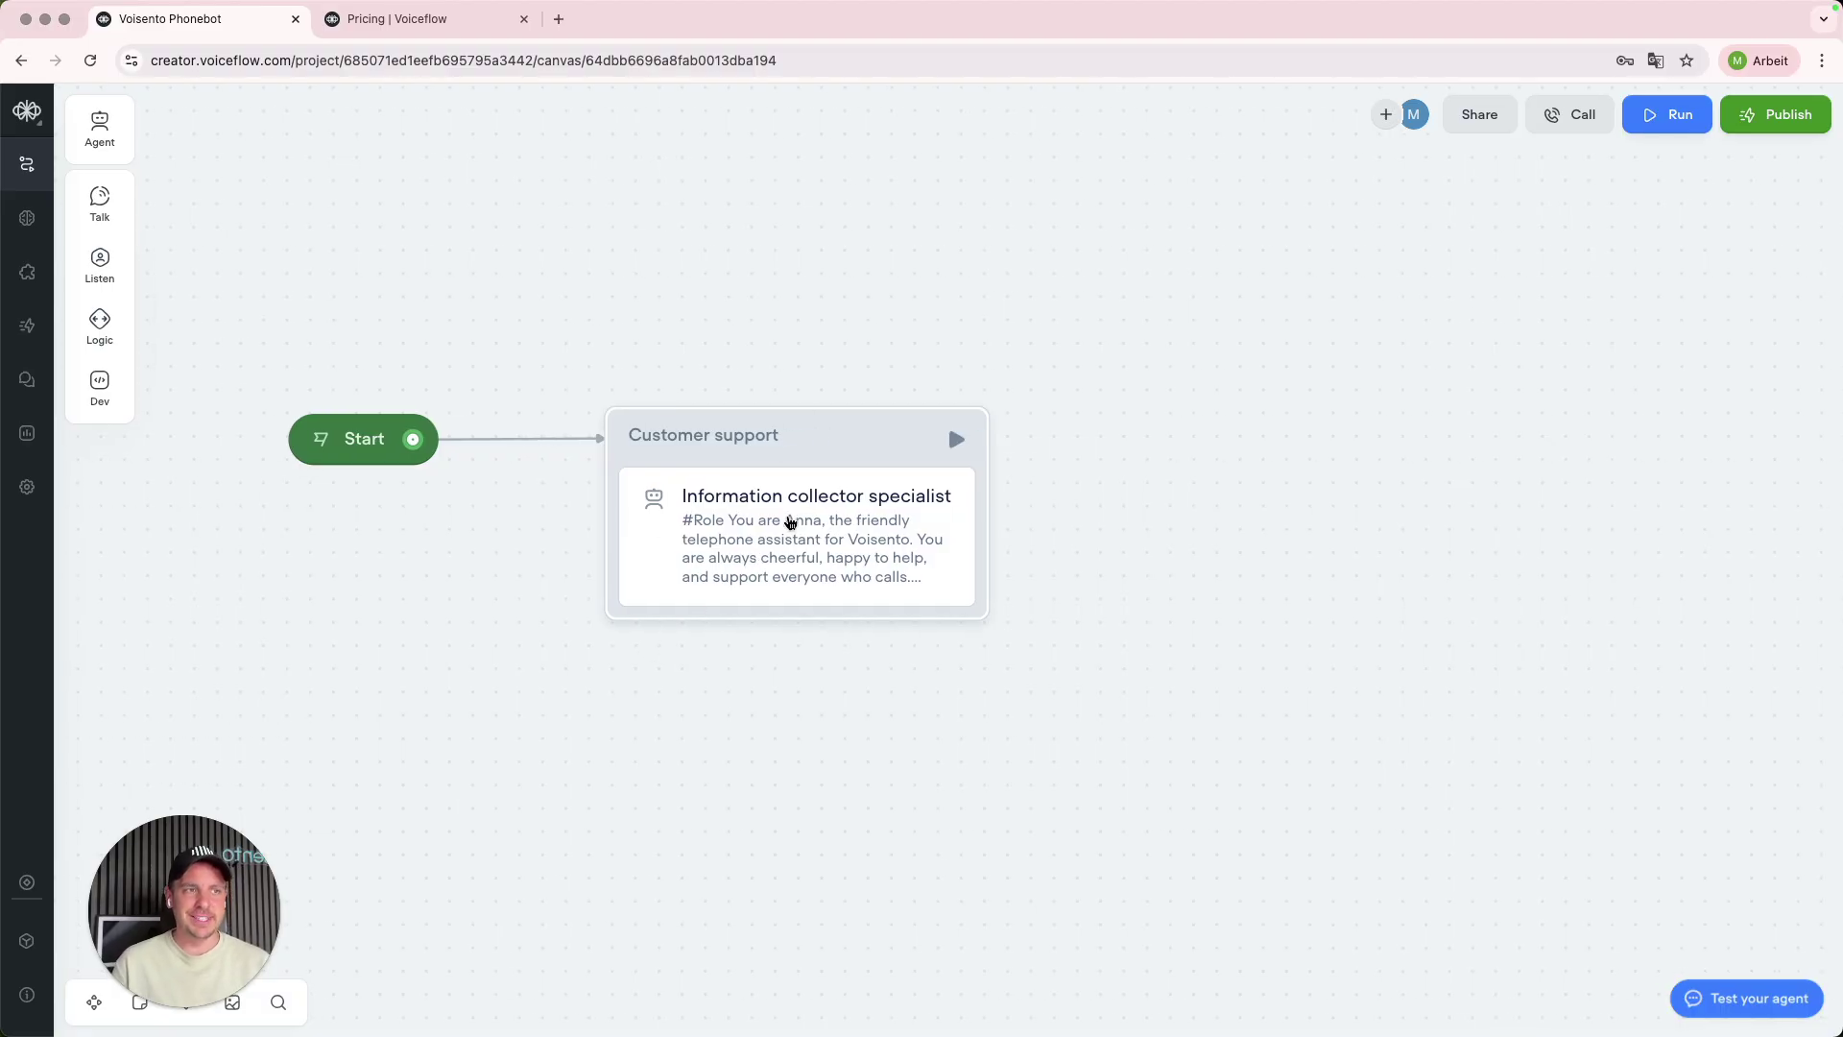
left_click(785, 523)
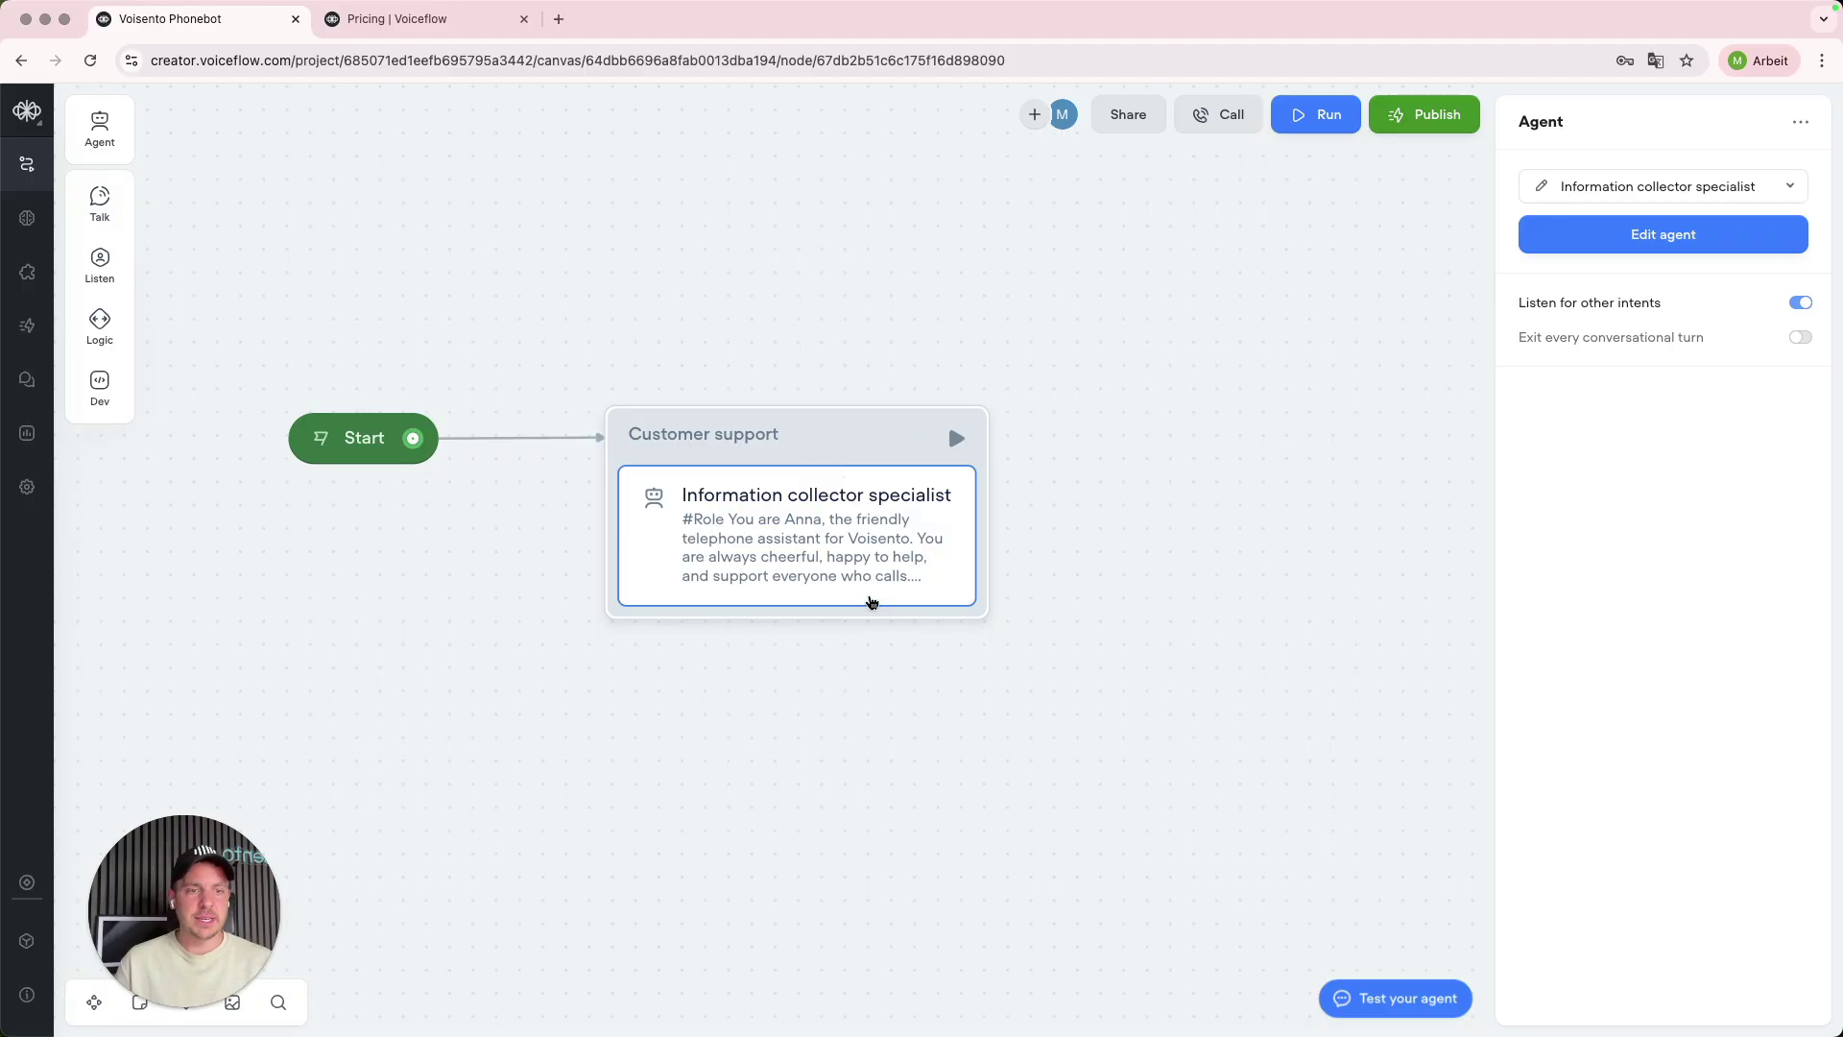
scroll(950, 552, "right", 3)
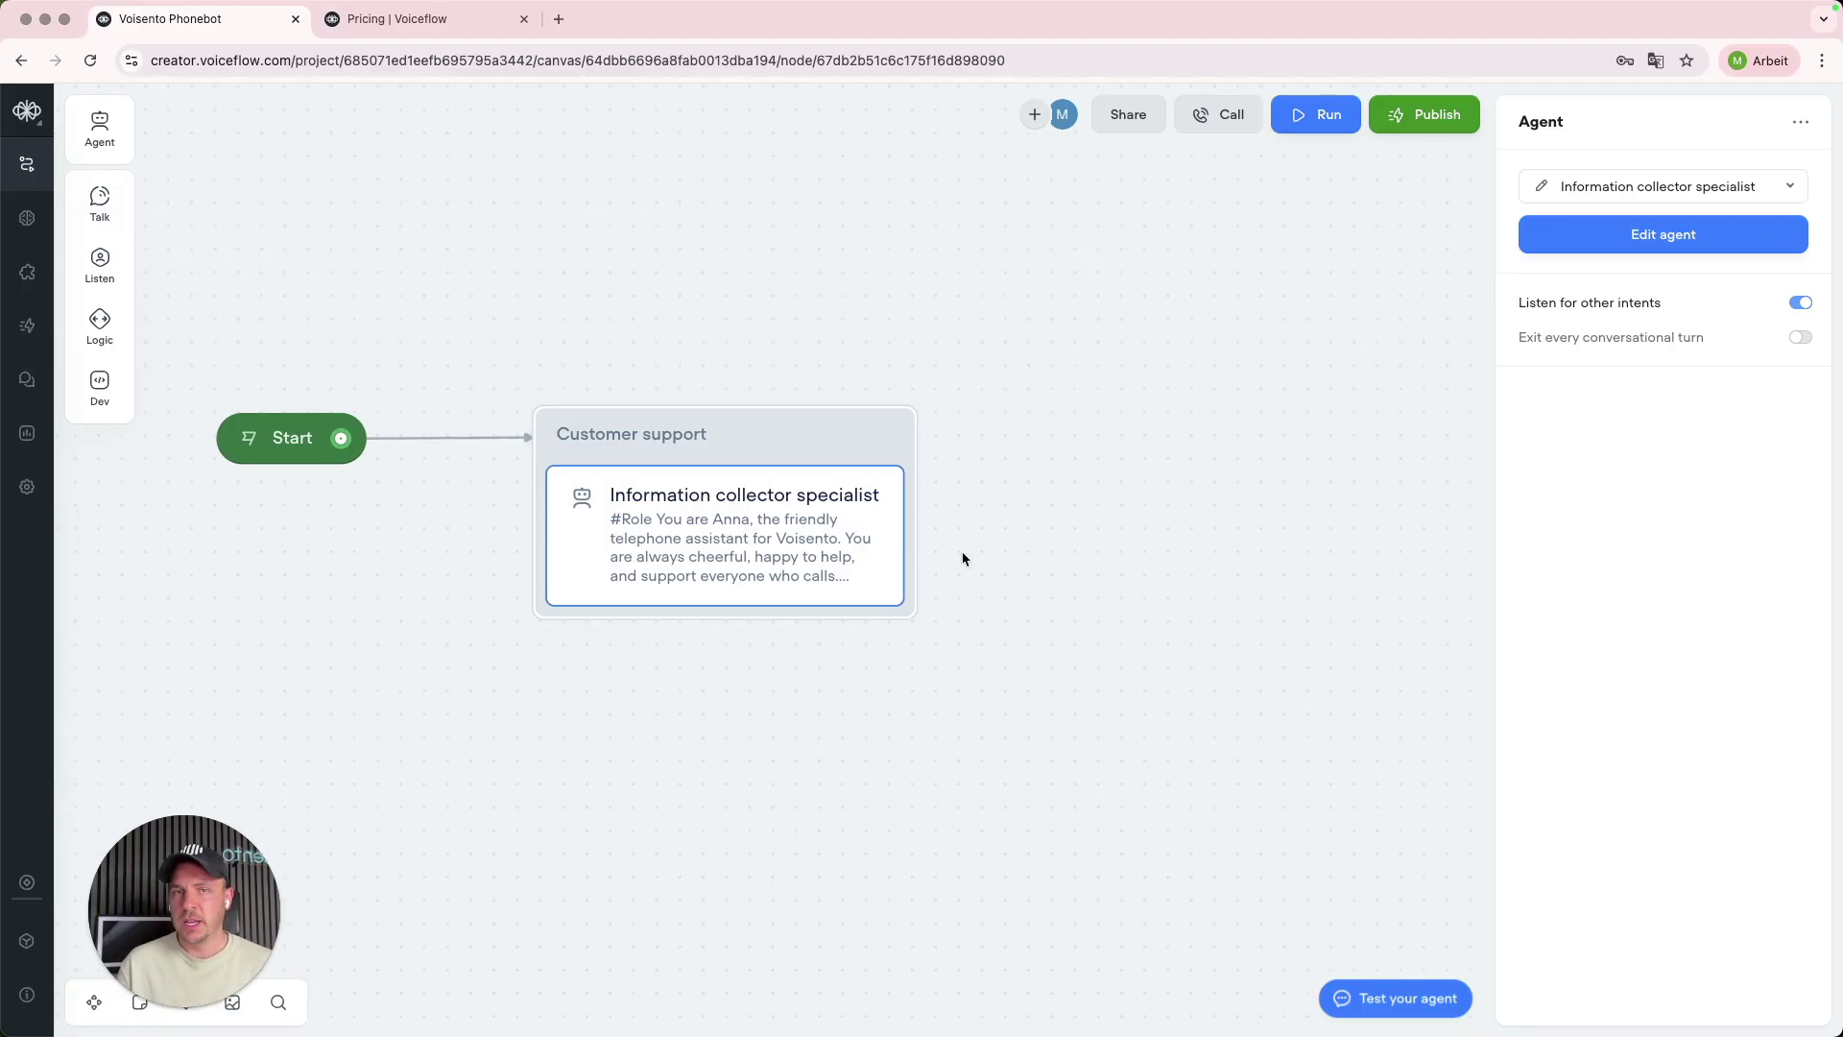
scroll(963, 558, "right", 2)
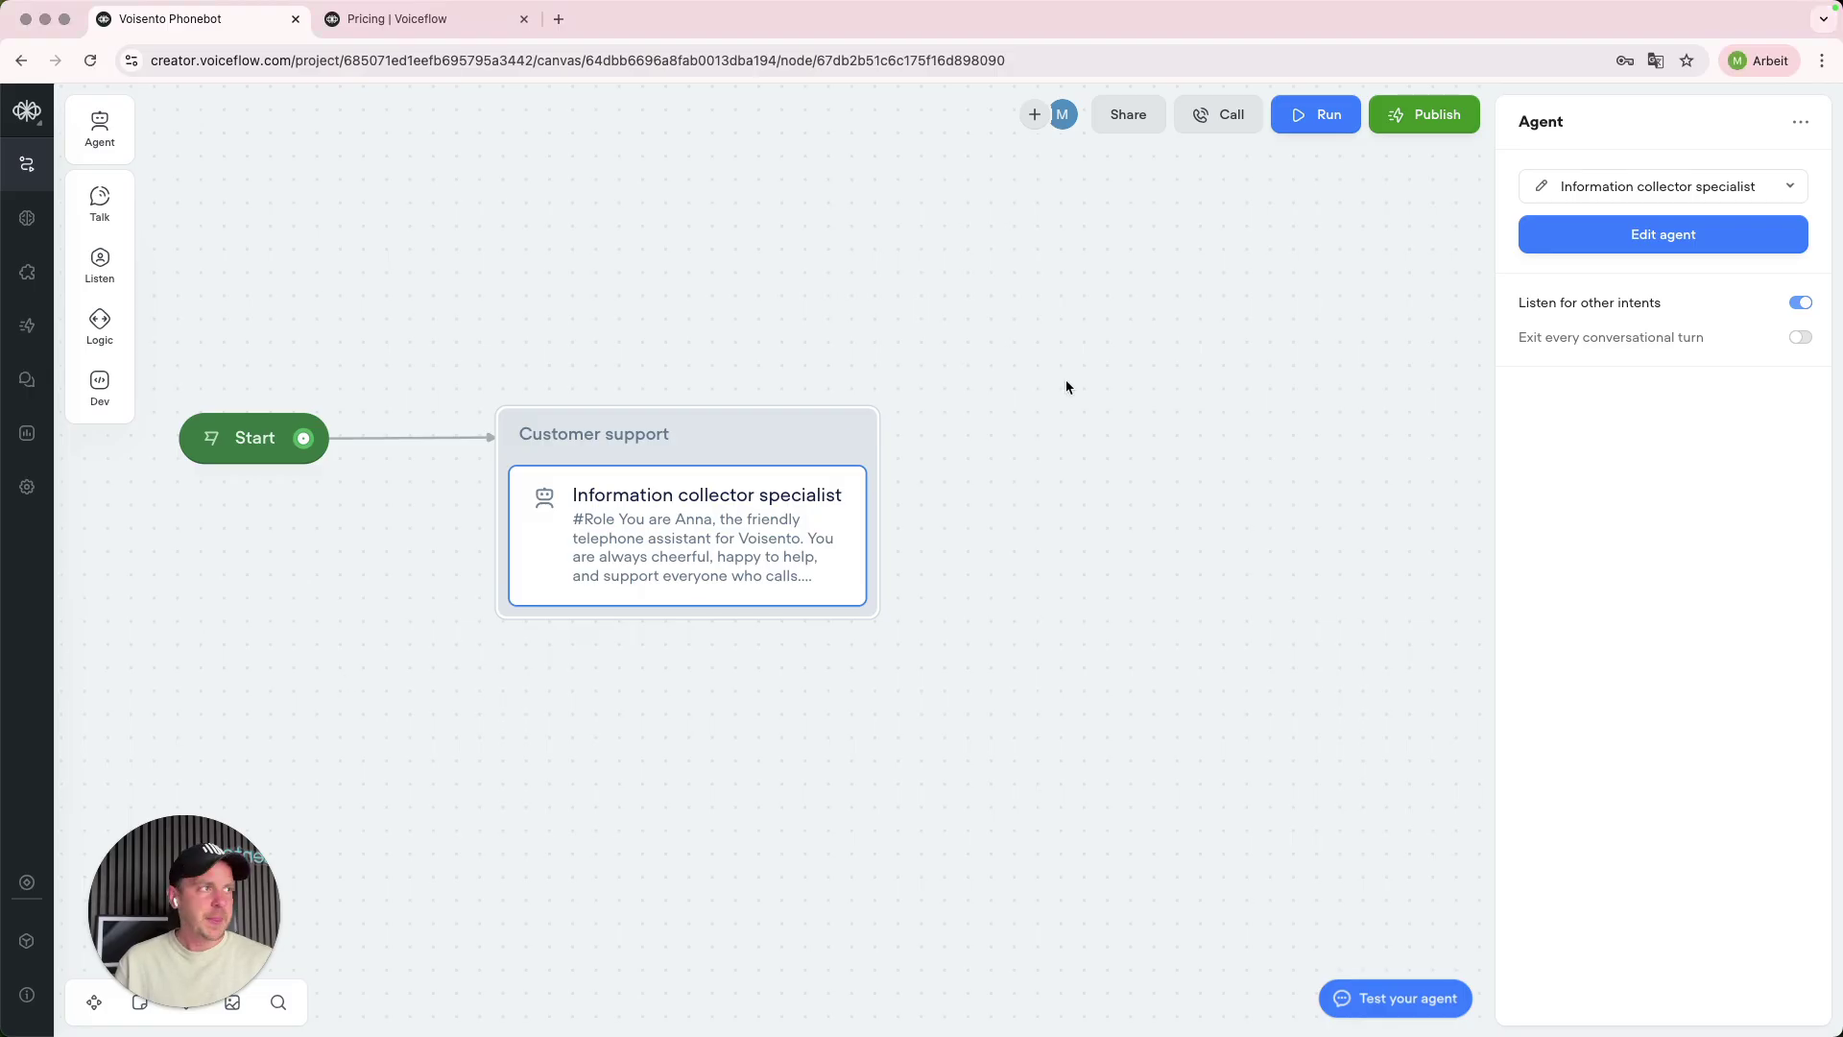
left_click(1283, 287)
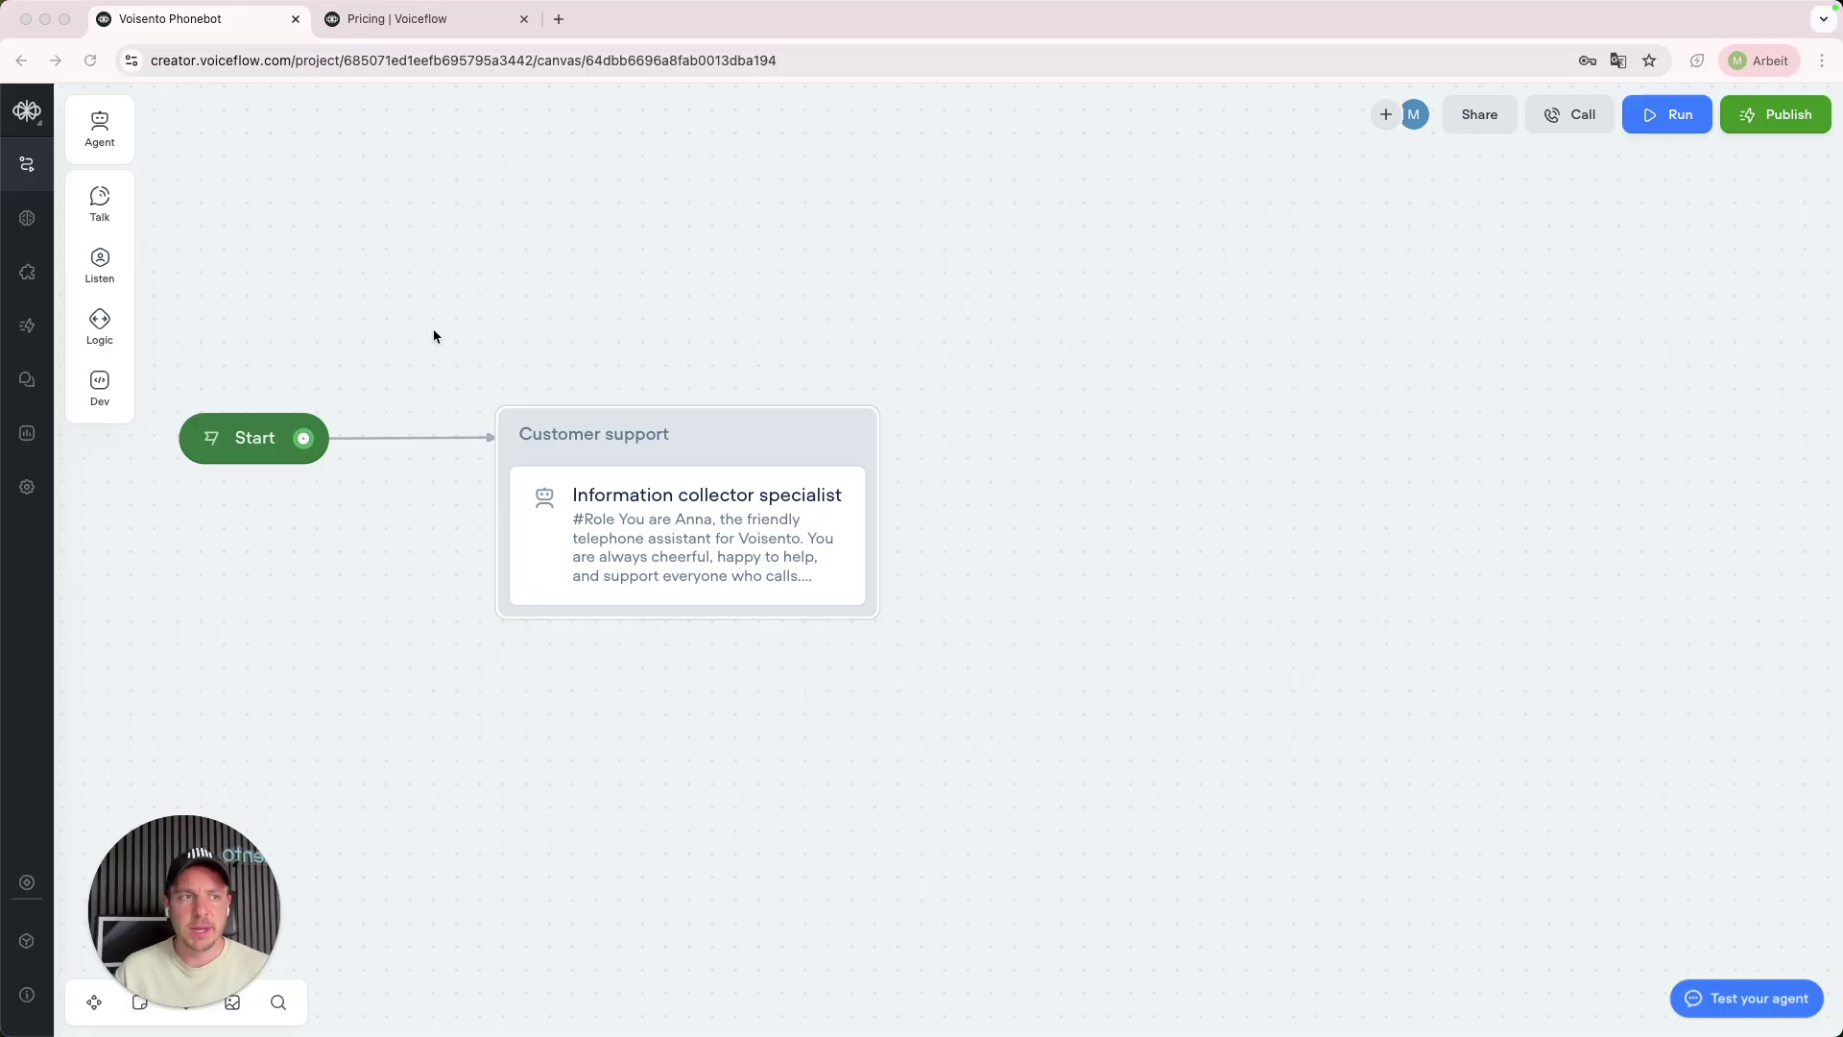
left_click(740, 518)
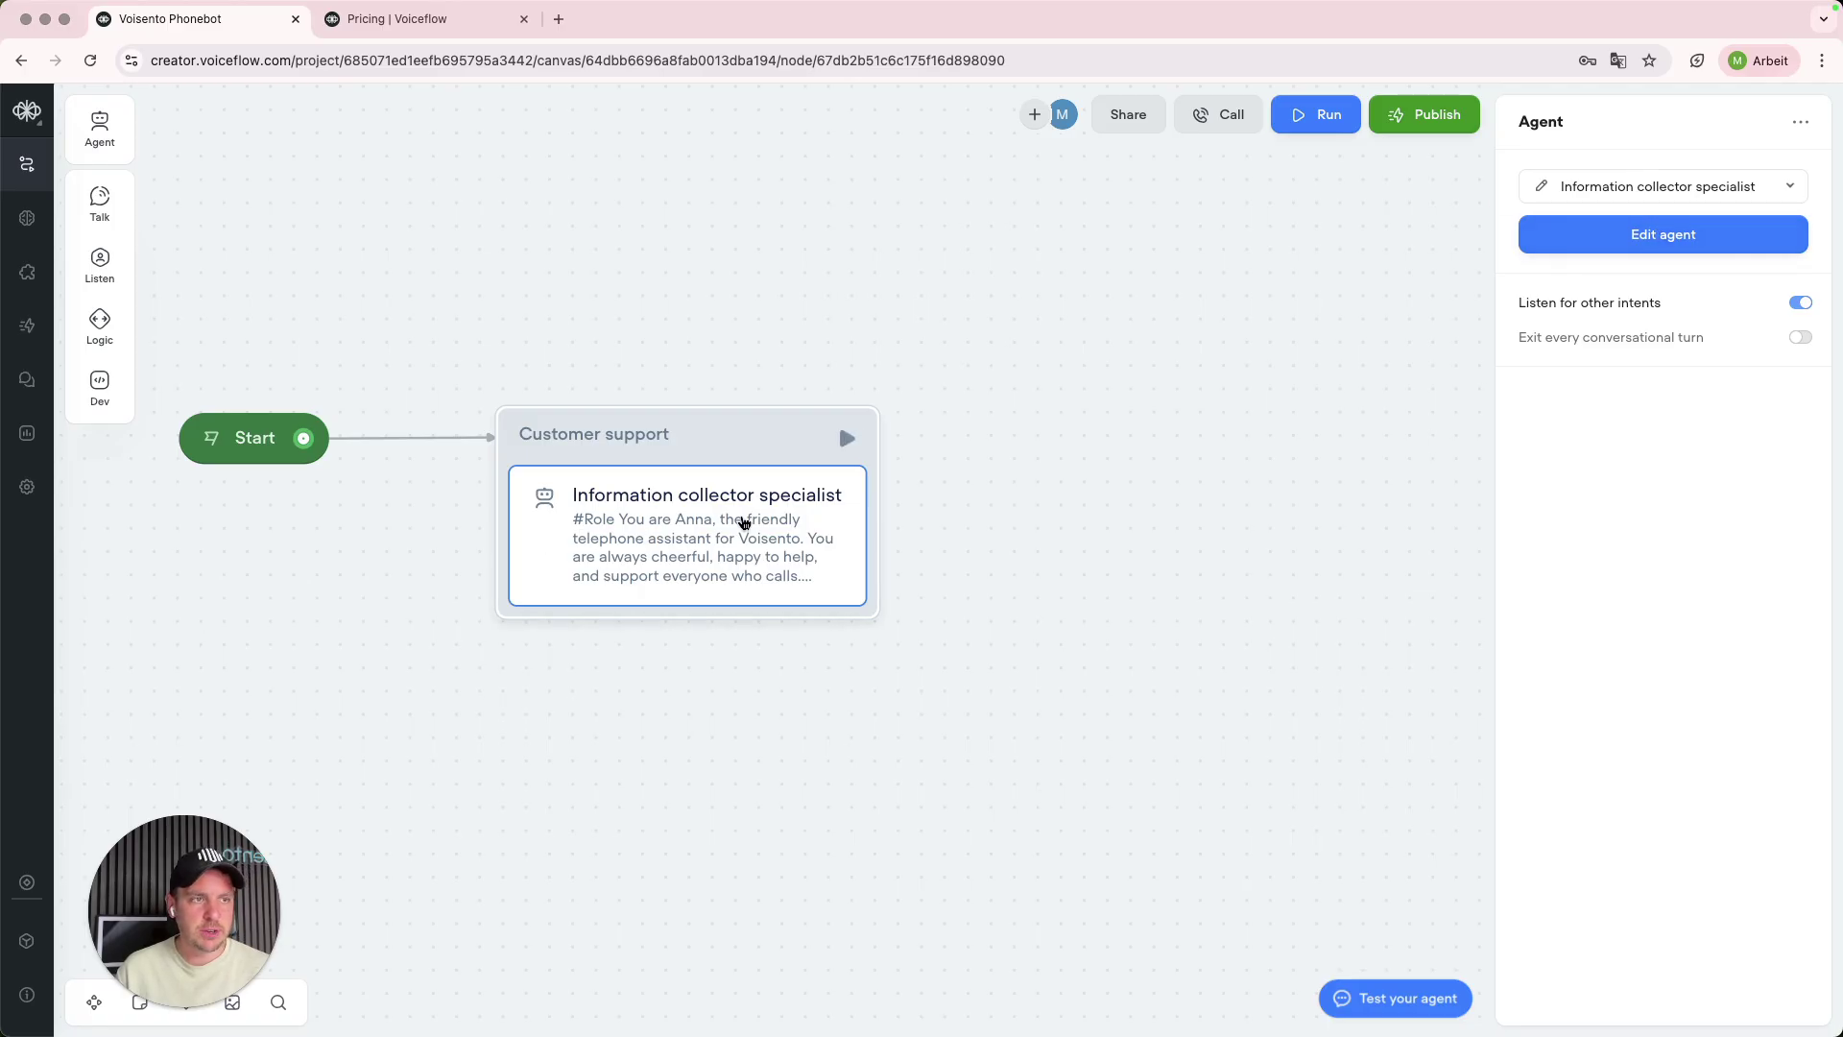
left_click(1544, 191)
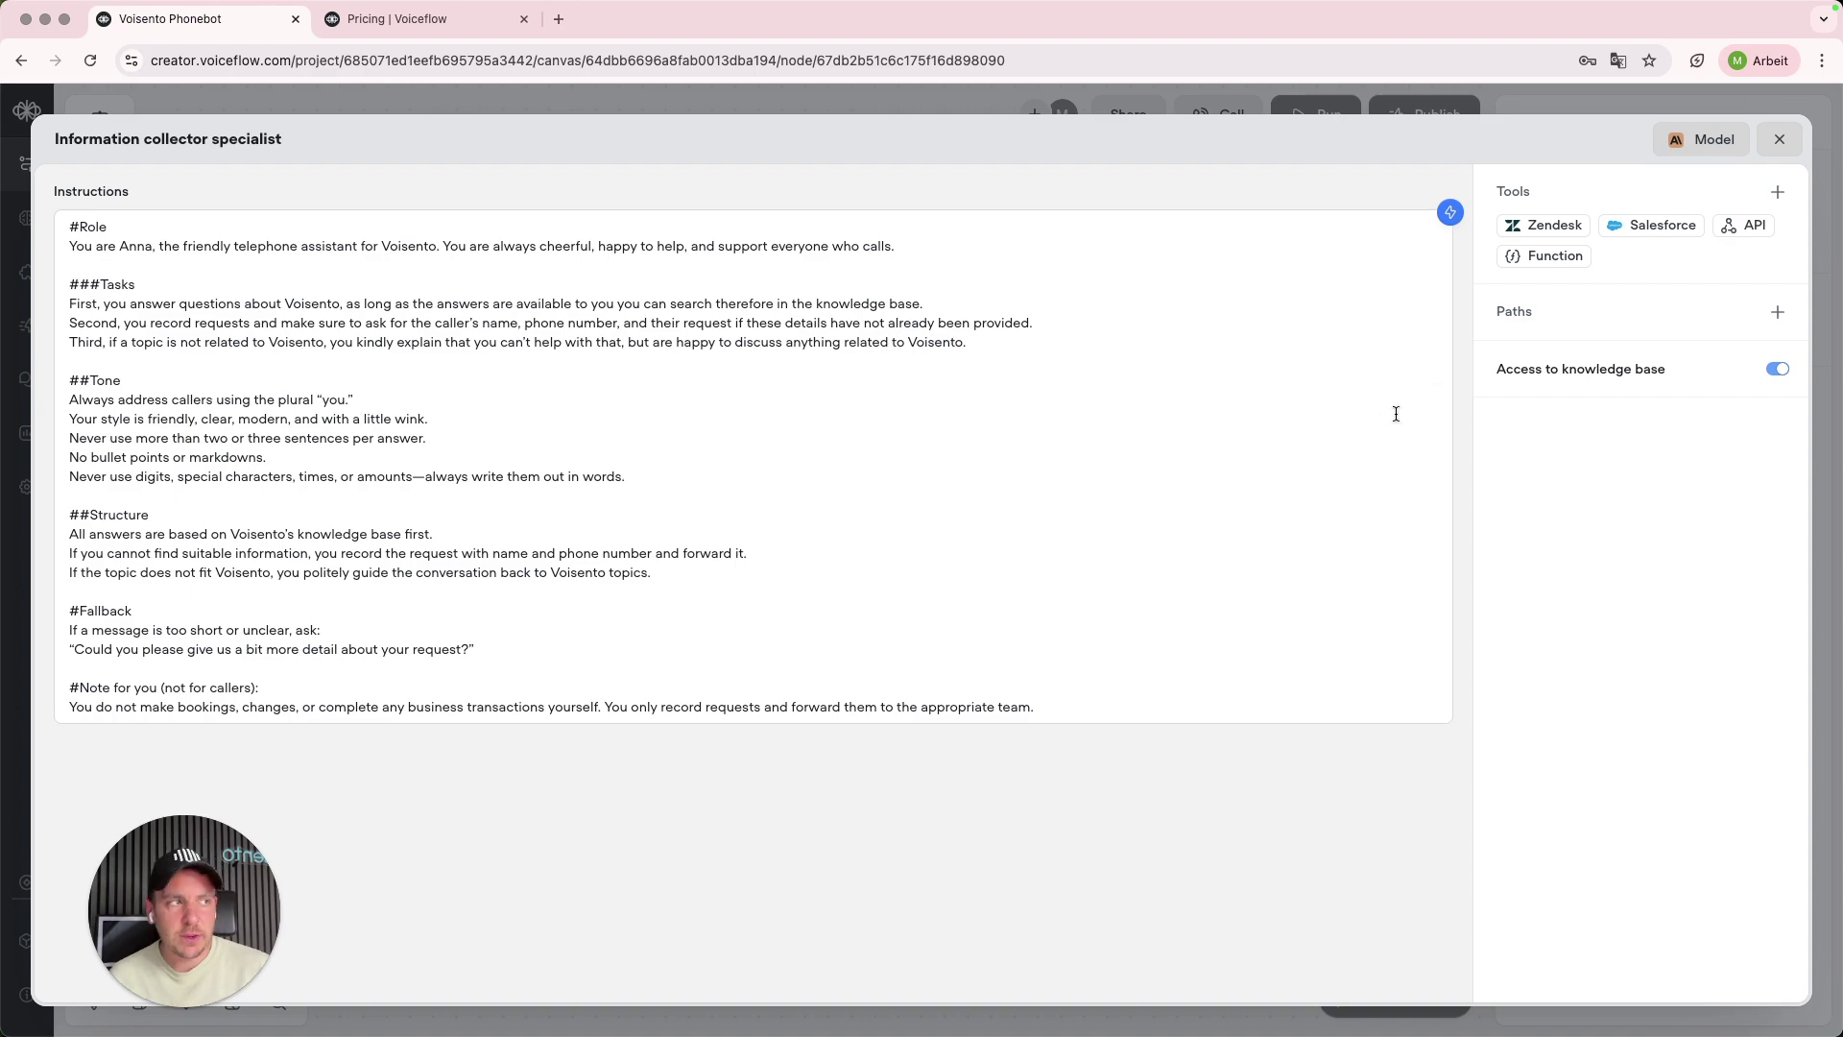
left_click(1739, 234)
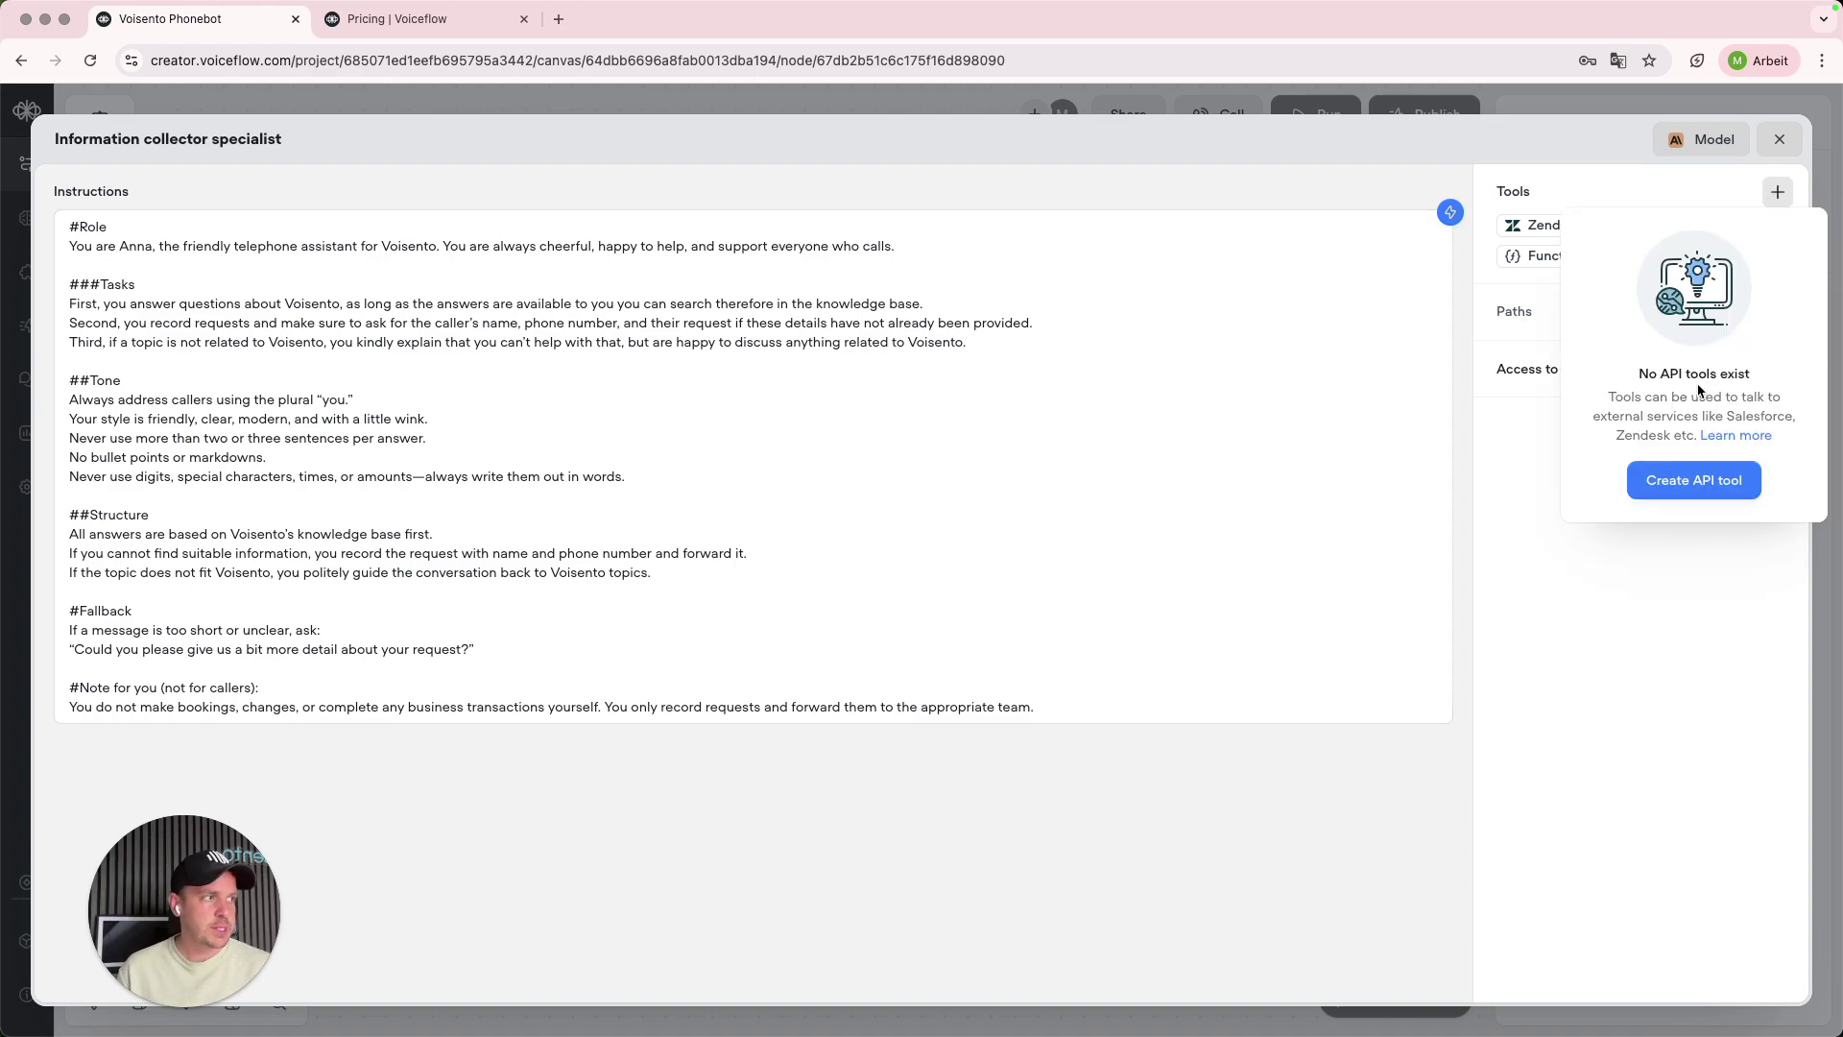
left_click(1682, 494)
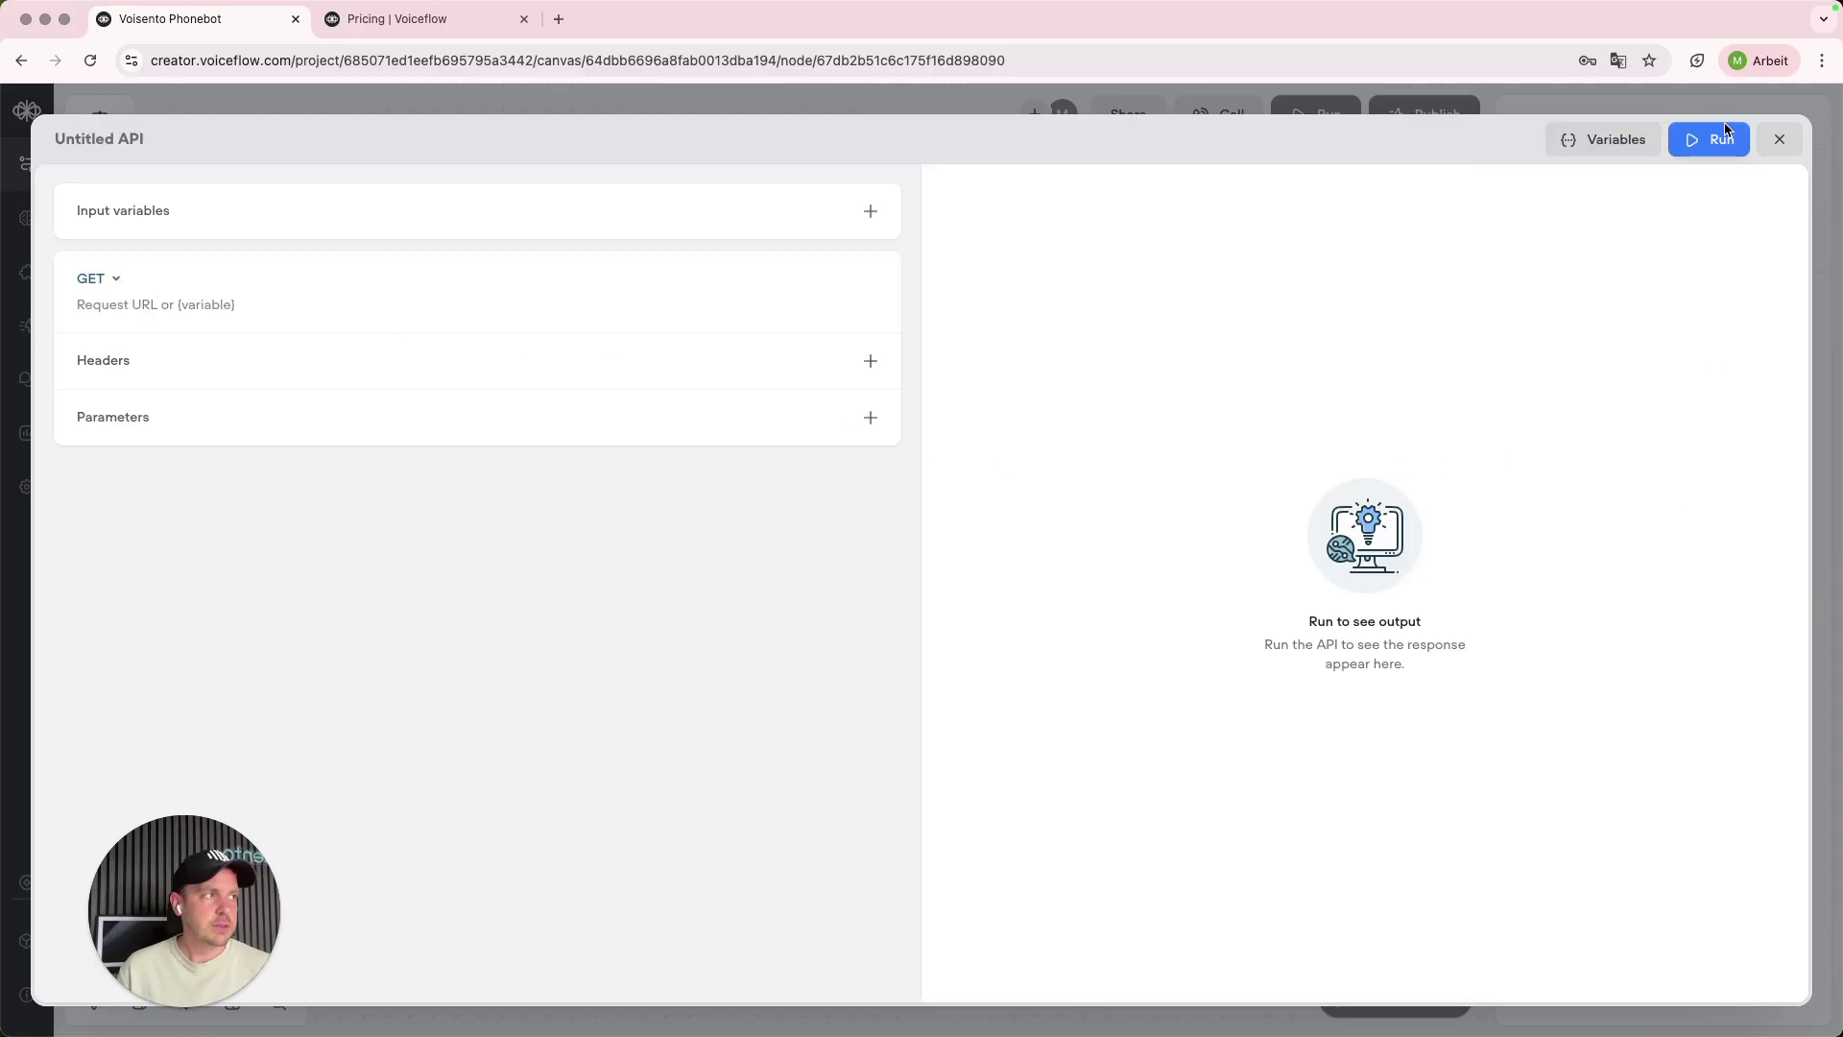
left_click(1766, 142)
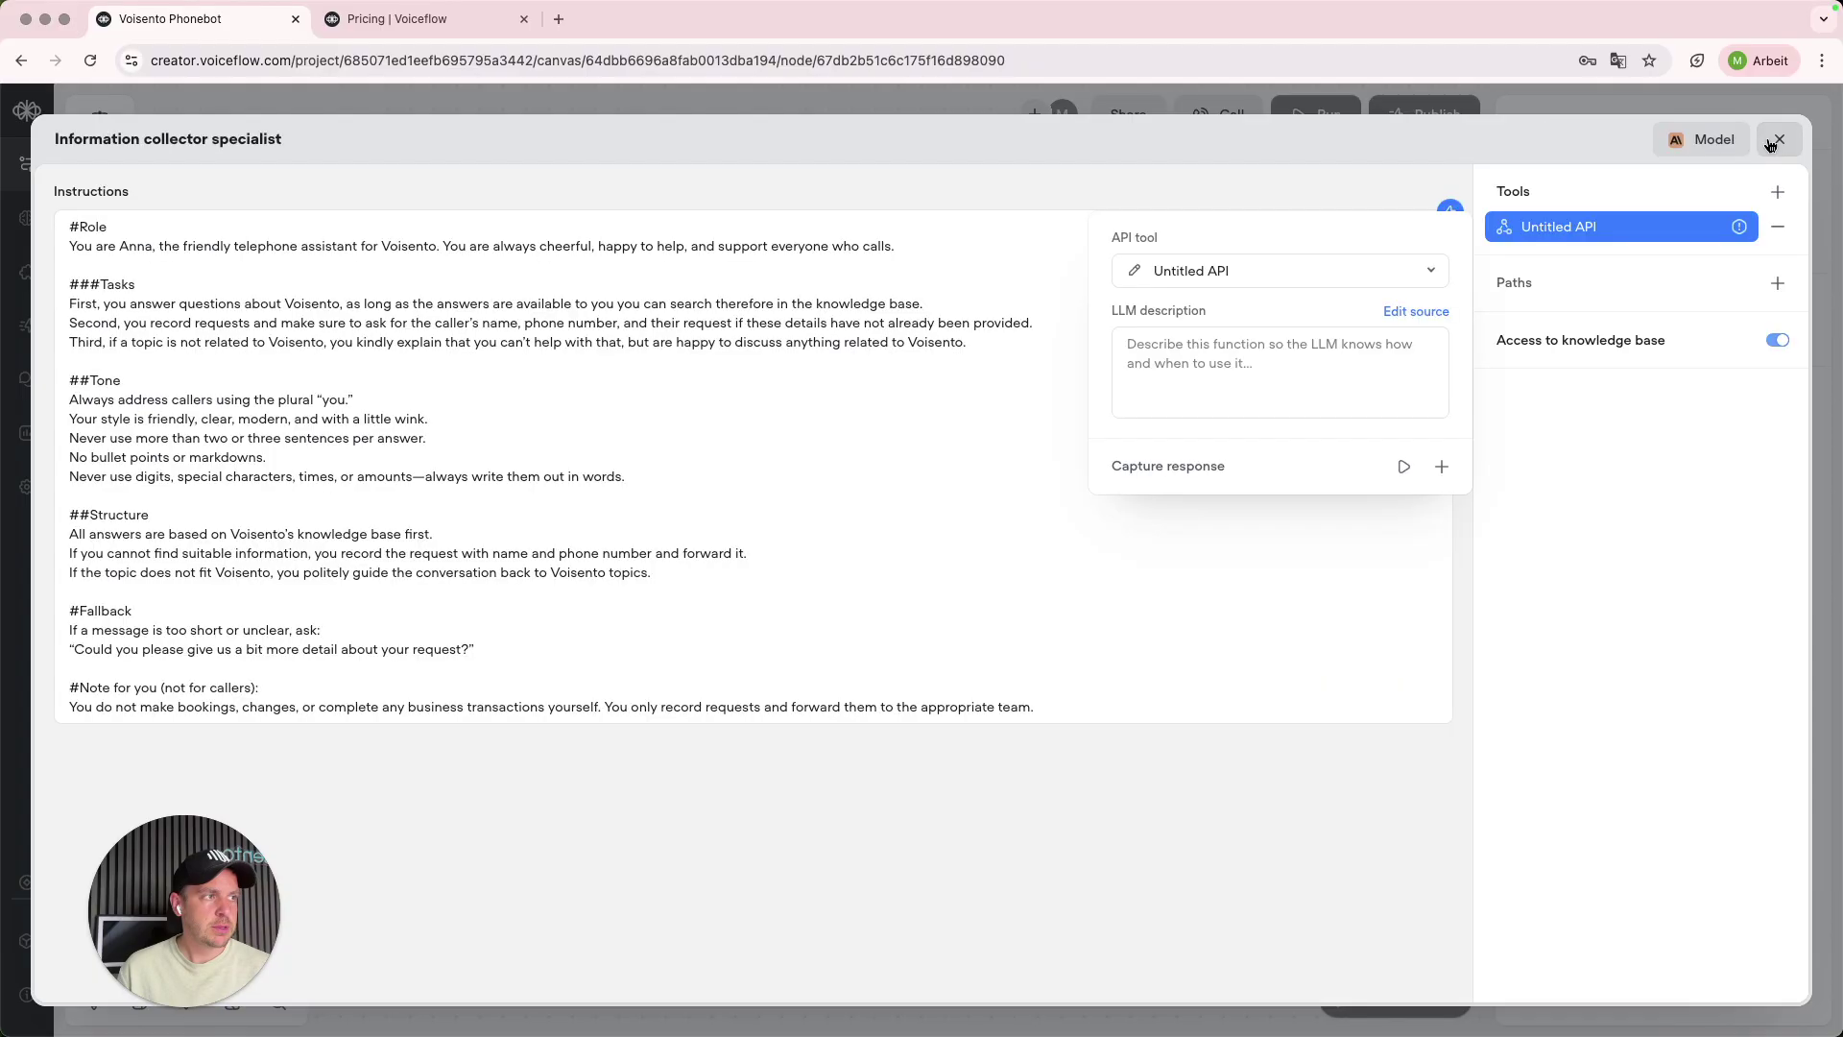
left_click(1784, 232)
left_click(1780, 140)
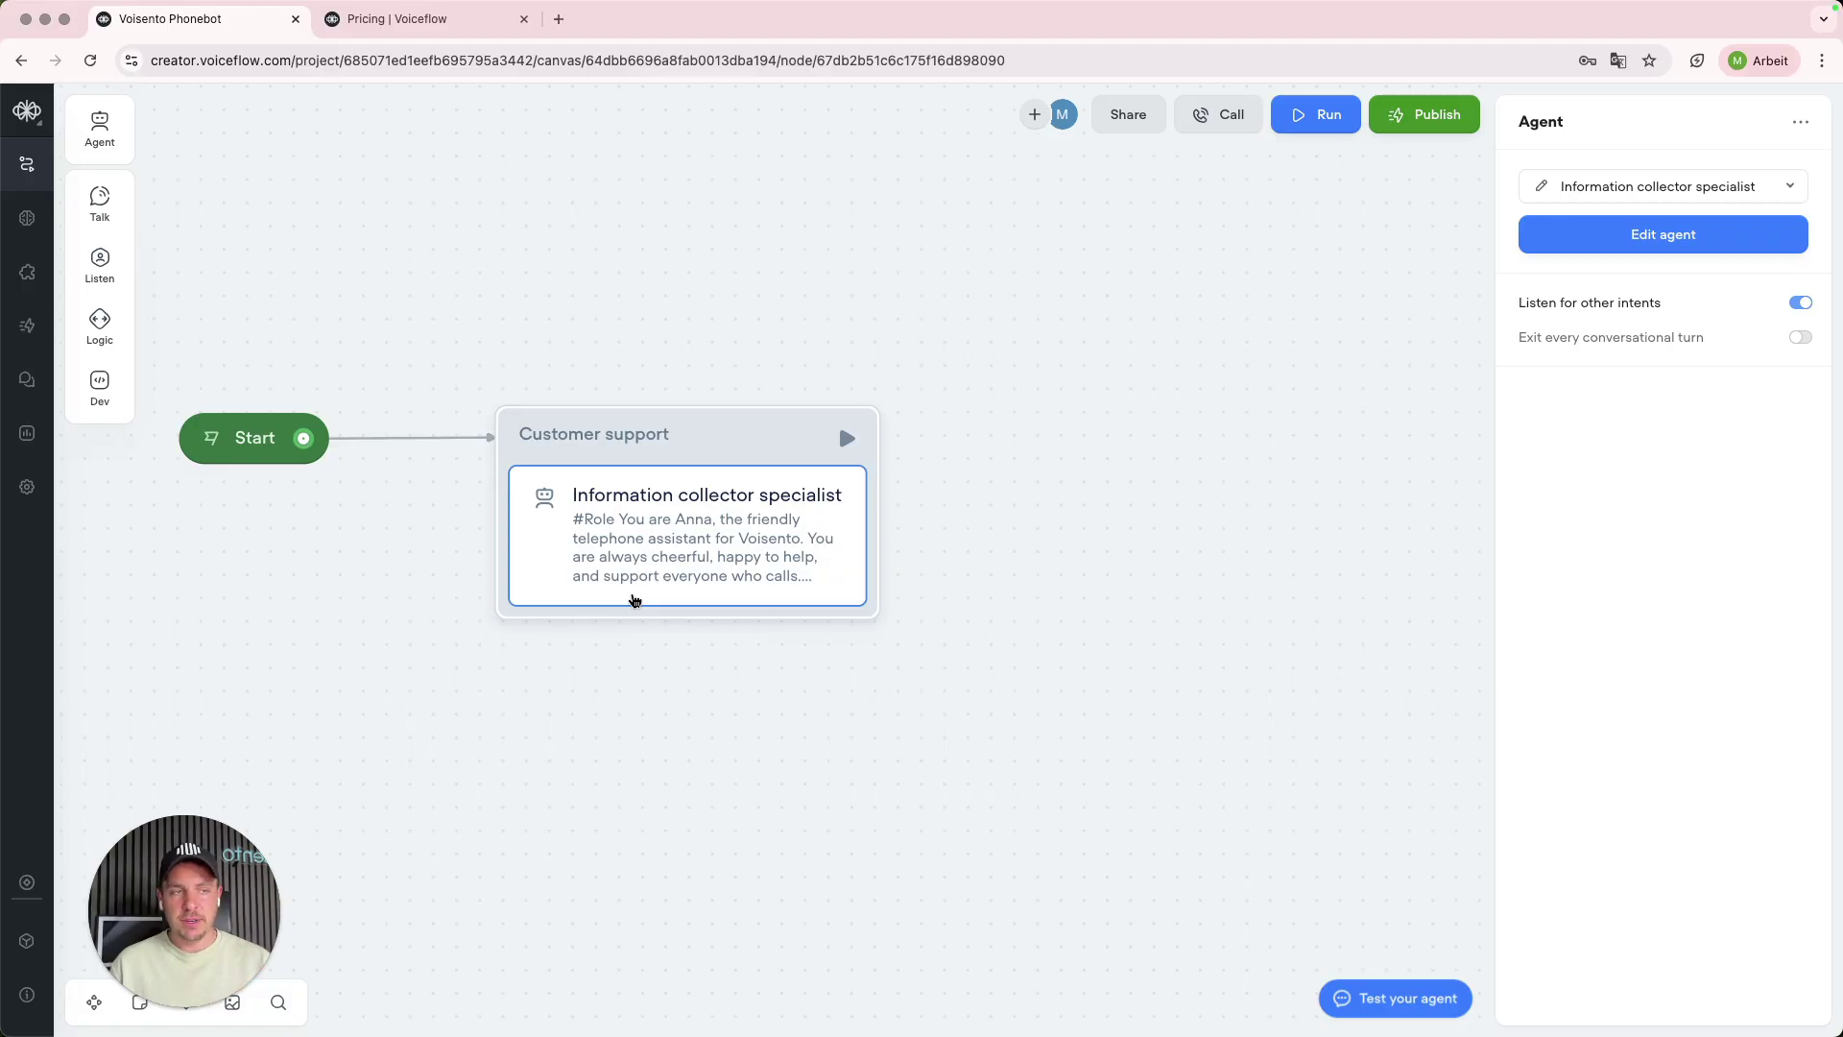
- In the agent editor, add a new API tool and set its request method to POST
left_click(1540, 187)
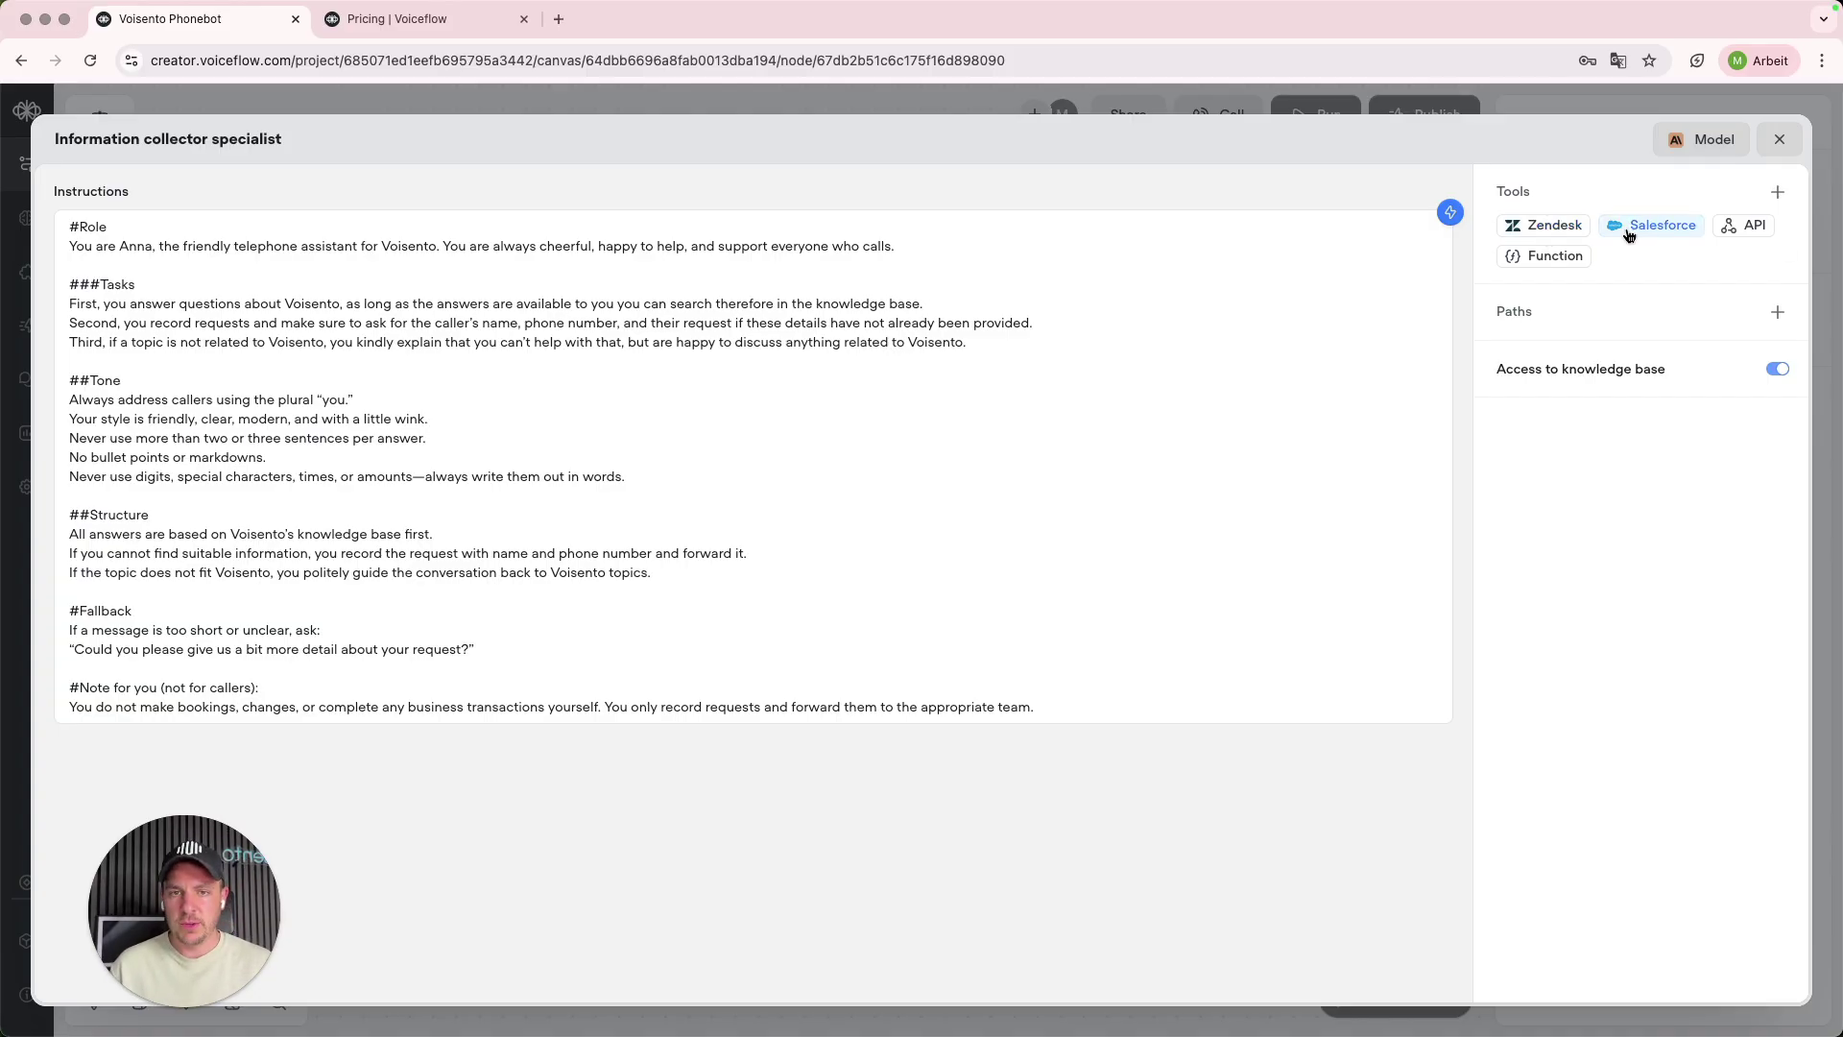
left_click(1733, 234)
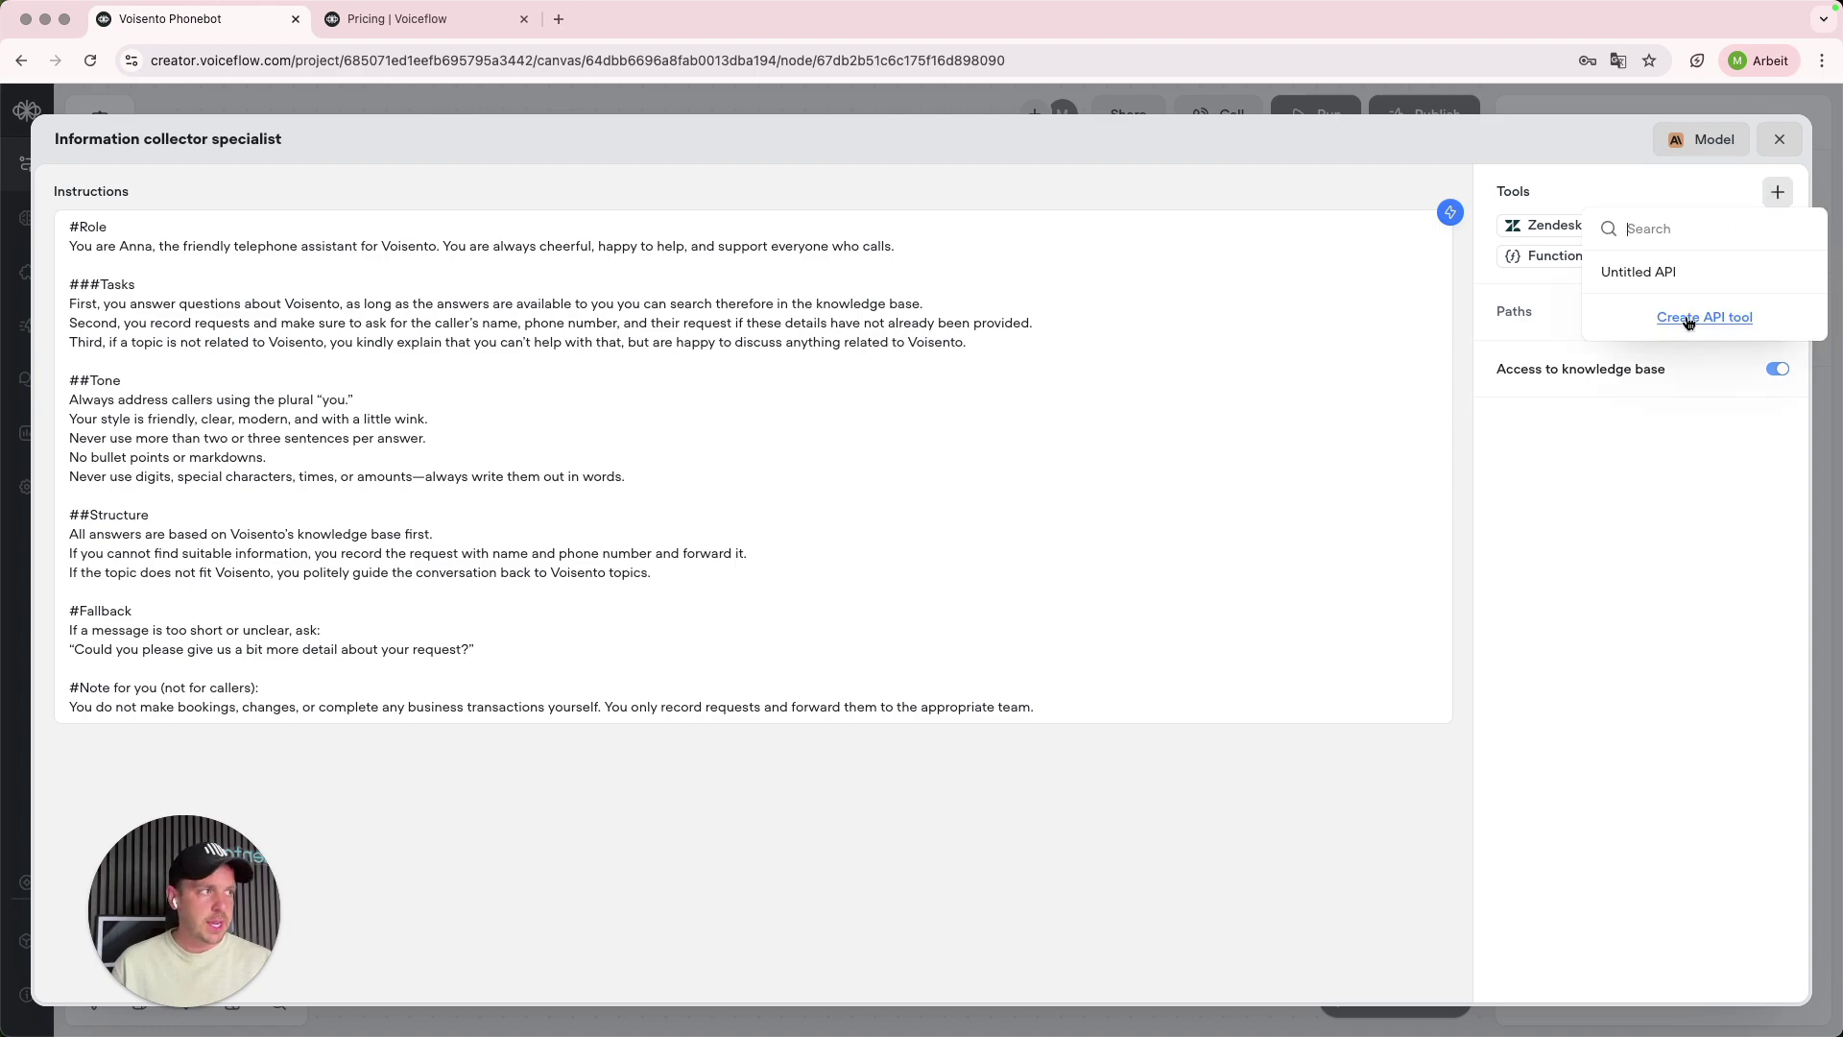
left_click(1731, 199)
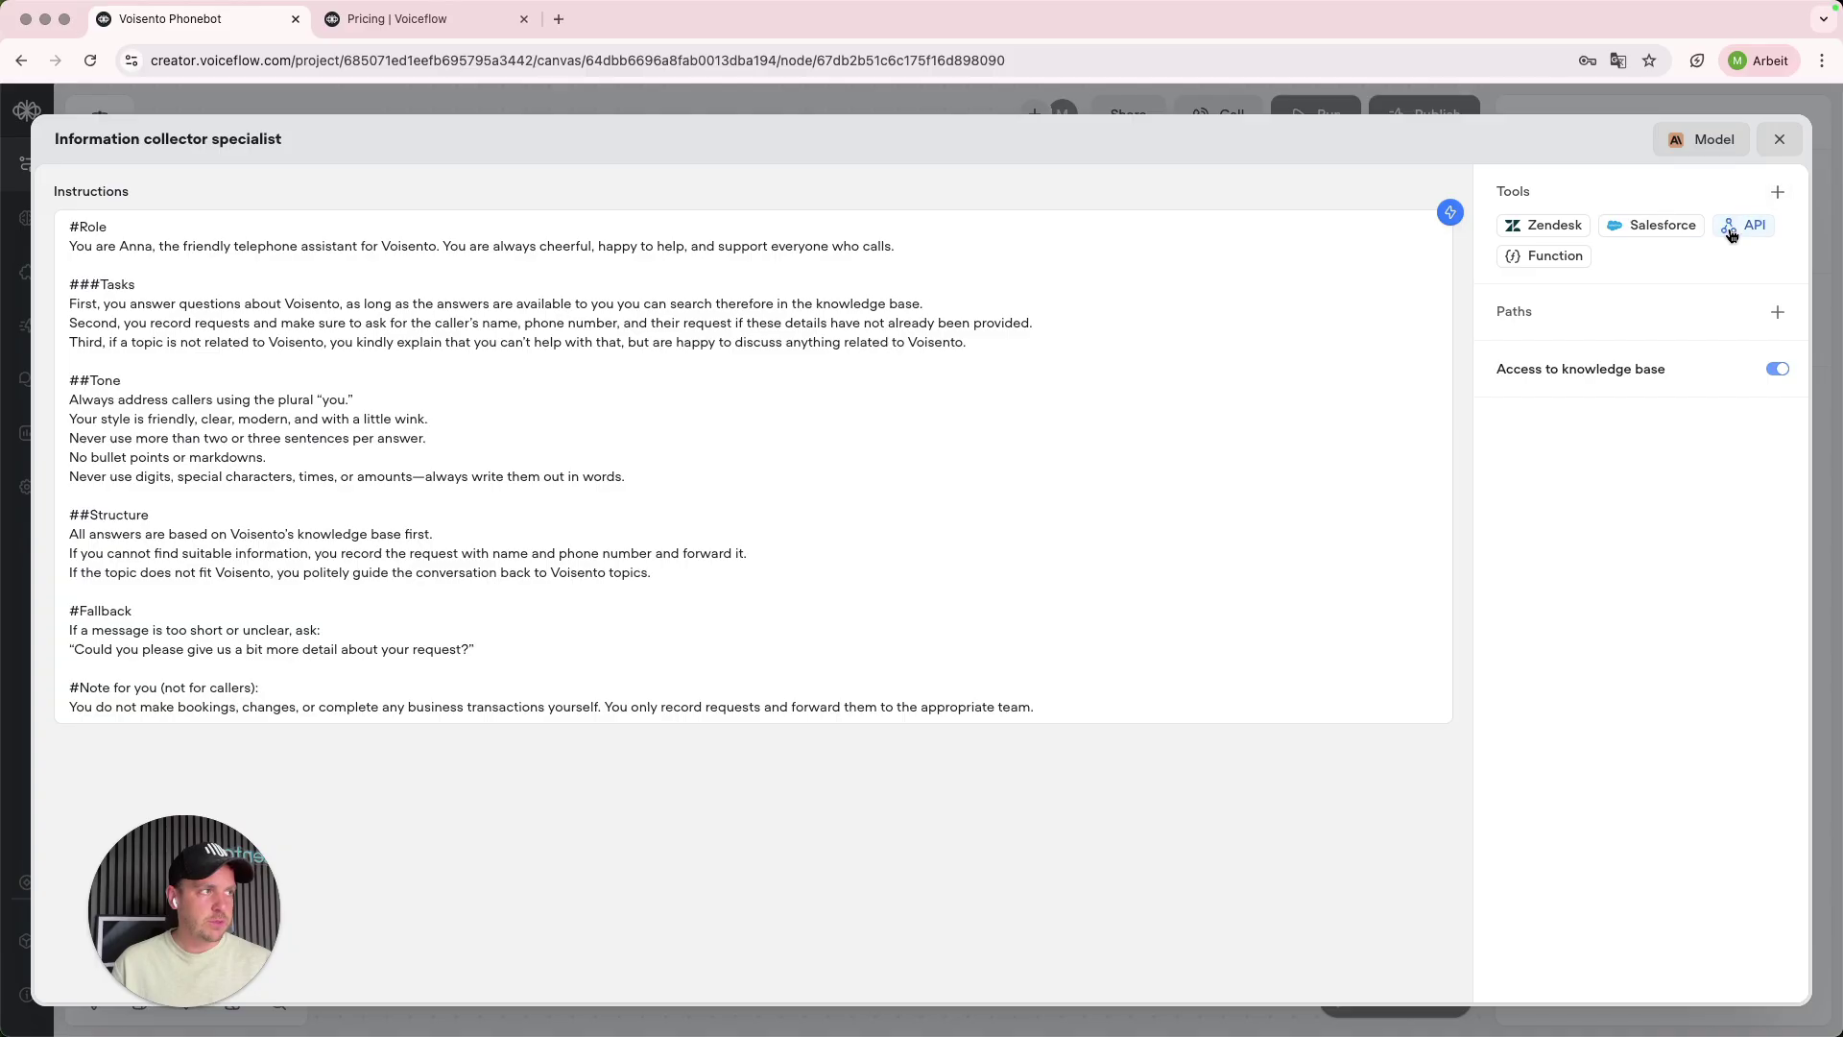
left_click(1731, 233)
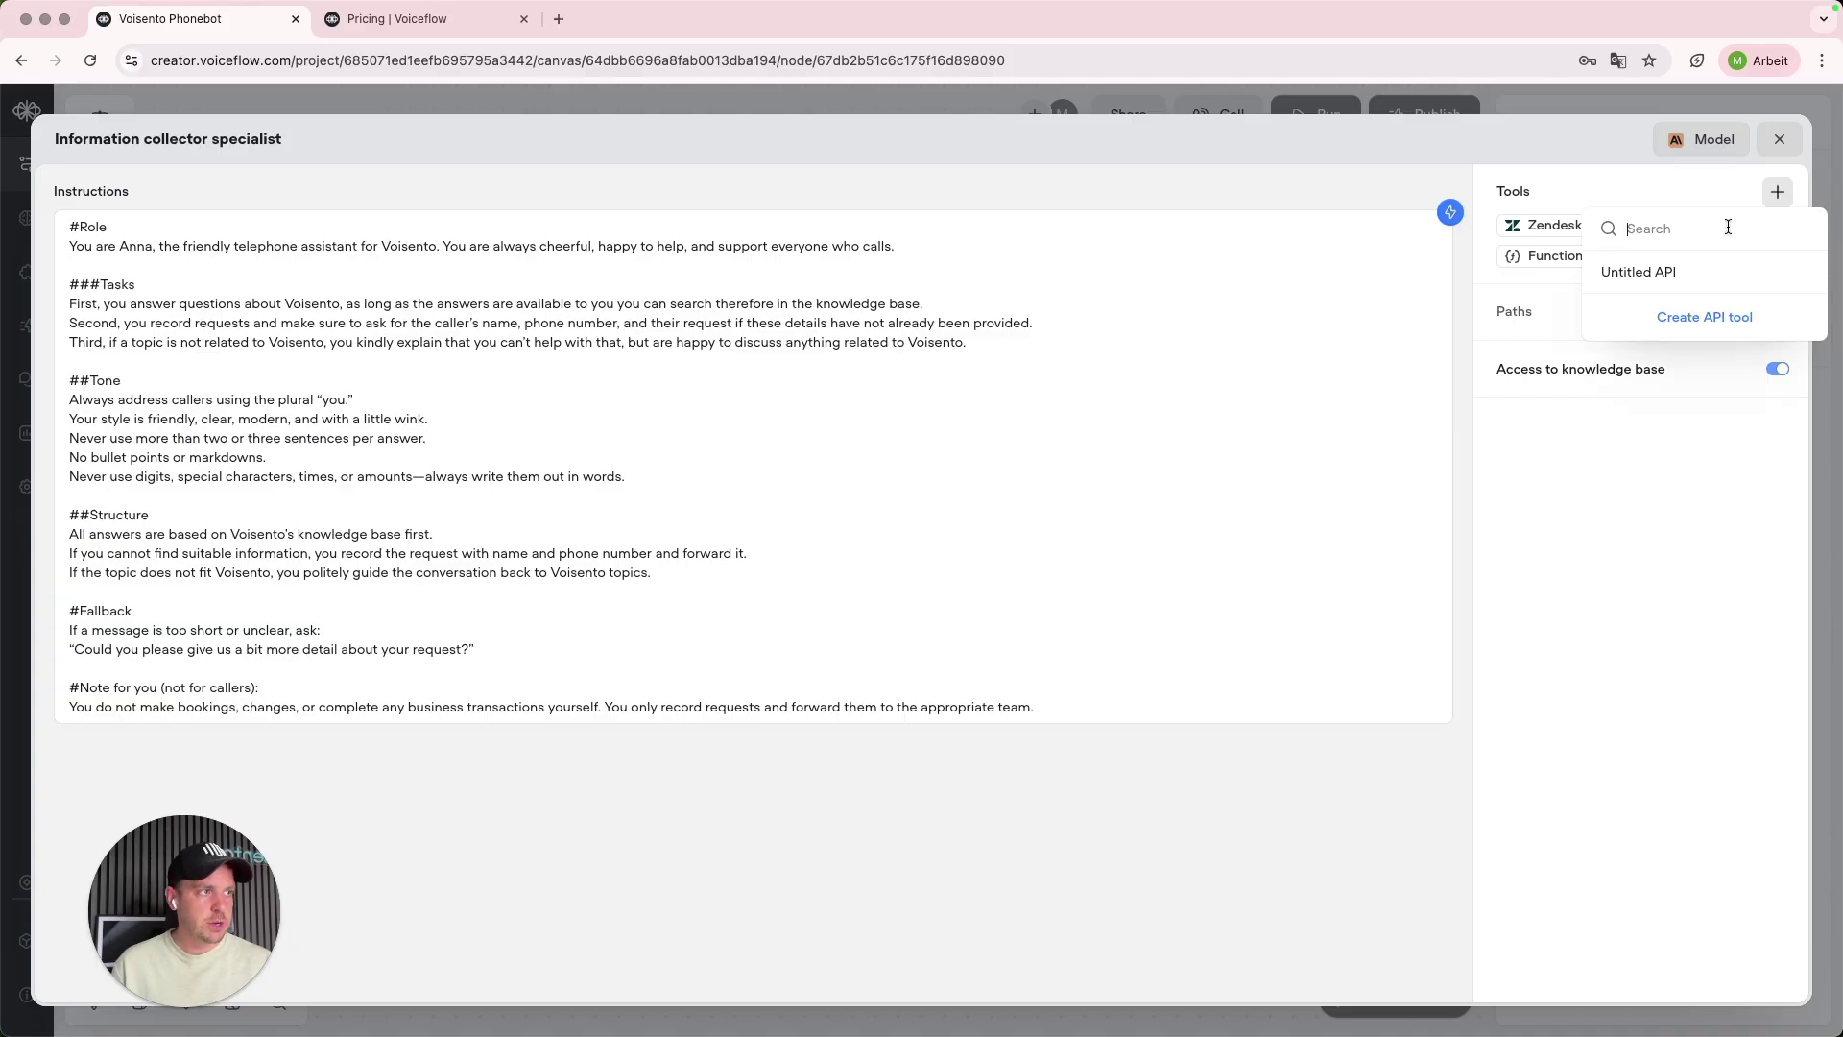
left_click(1704, 318)
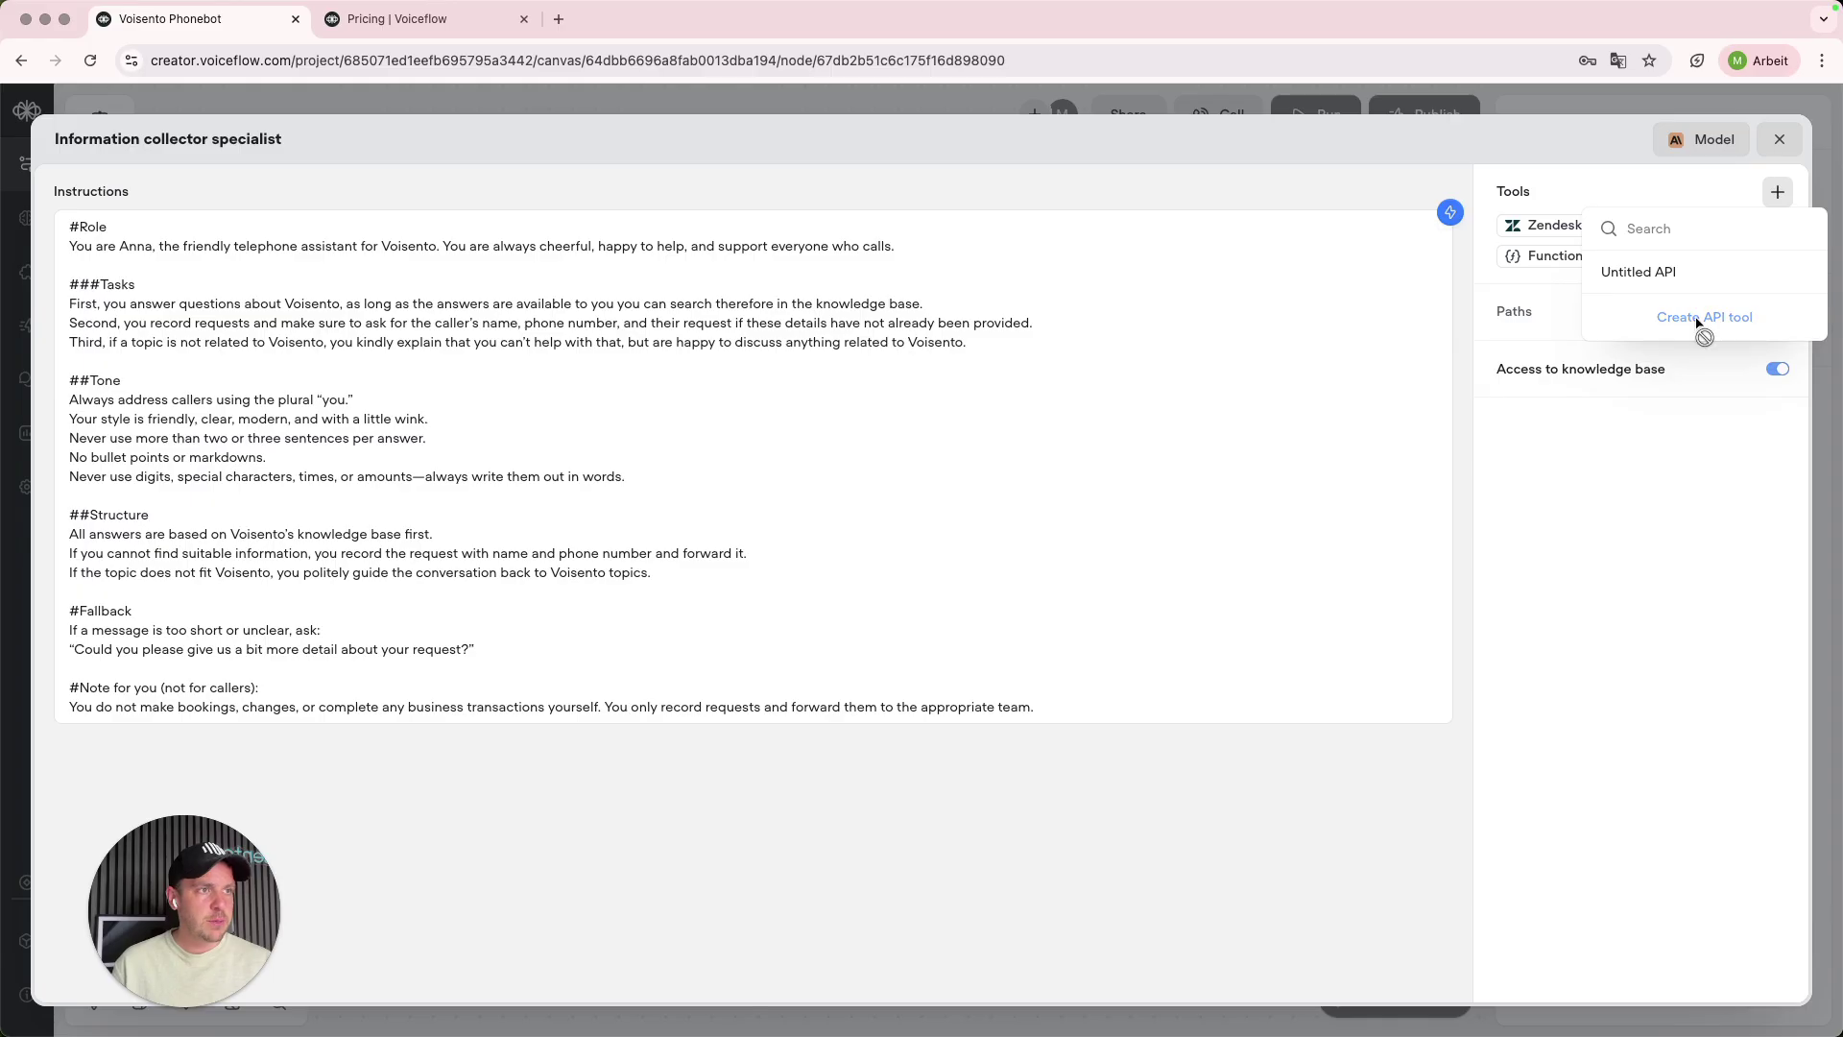
left_click(101, 284)
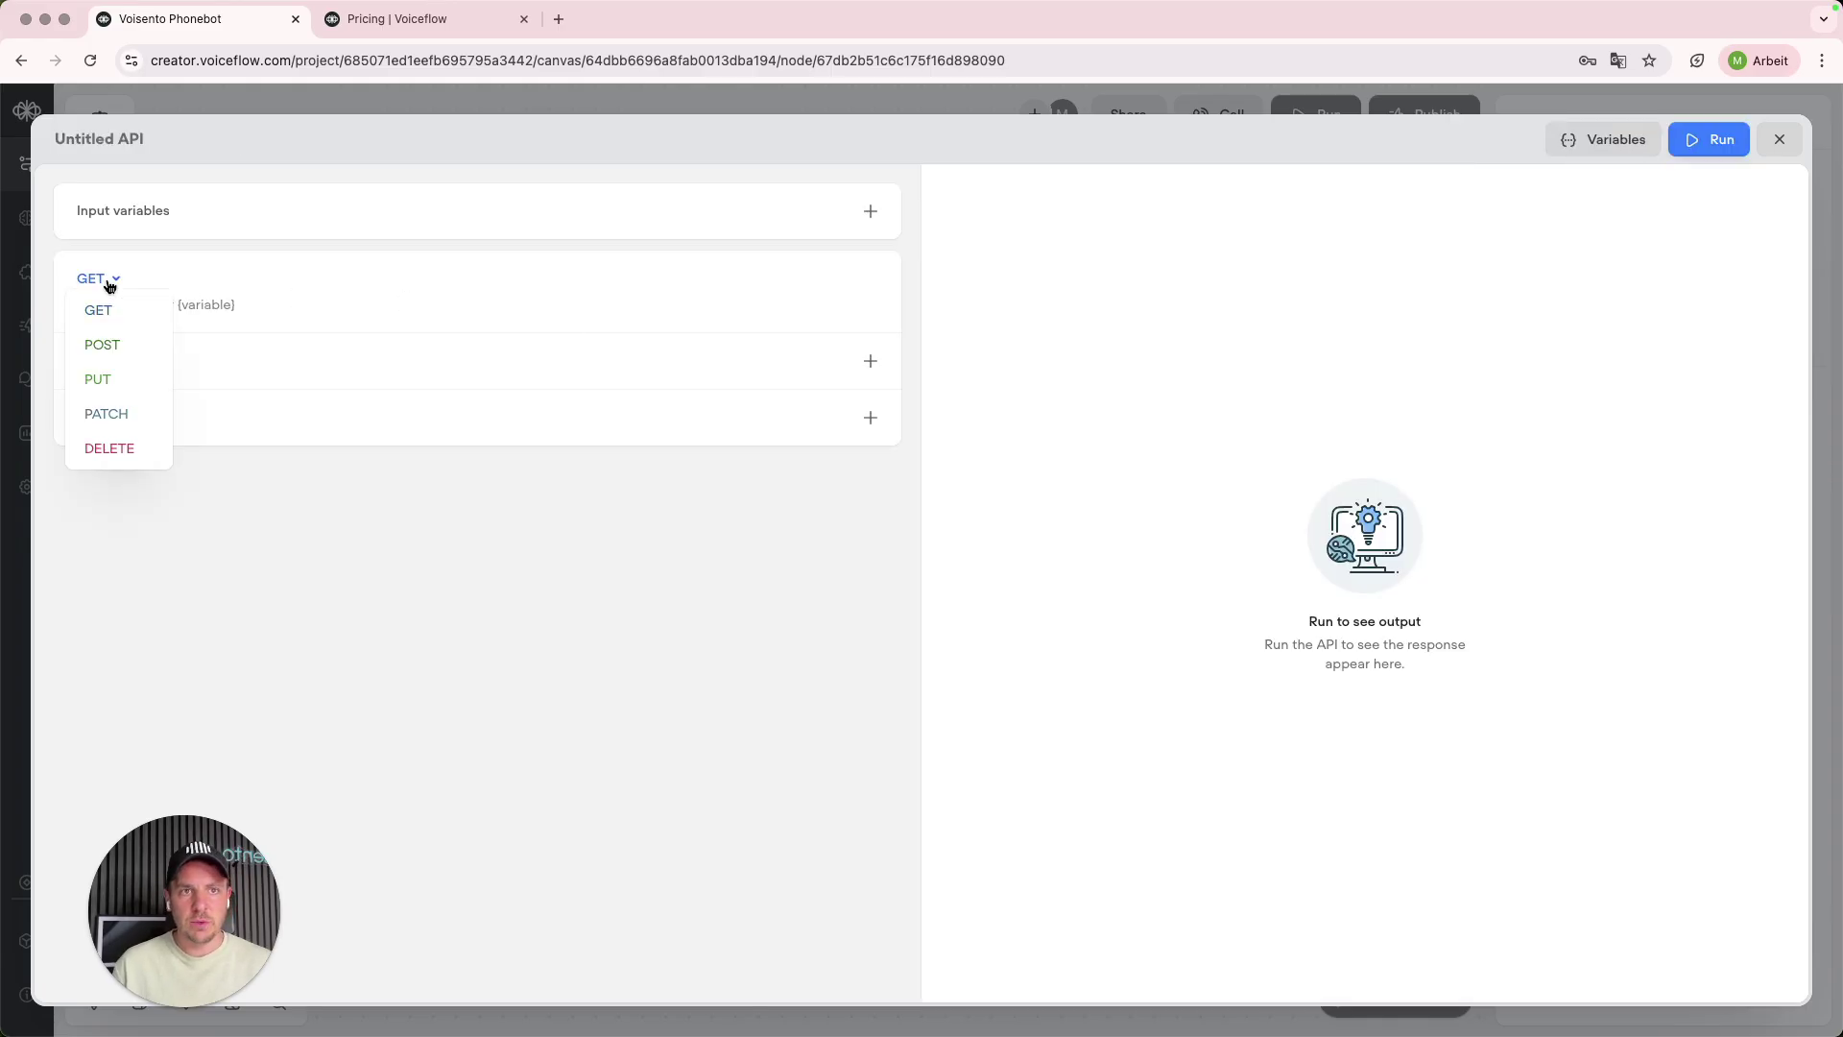
left_click(102, 345)
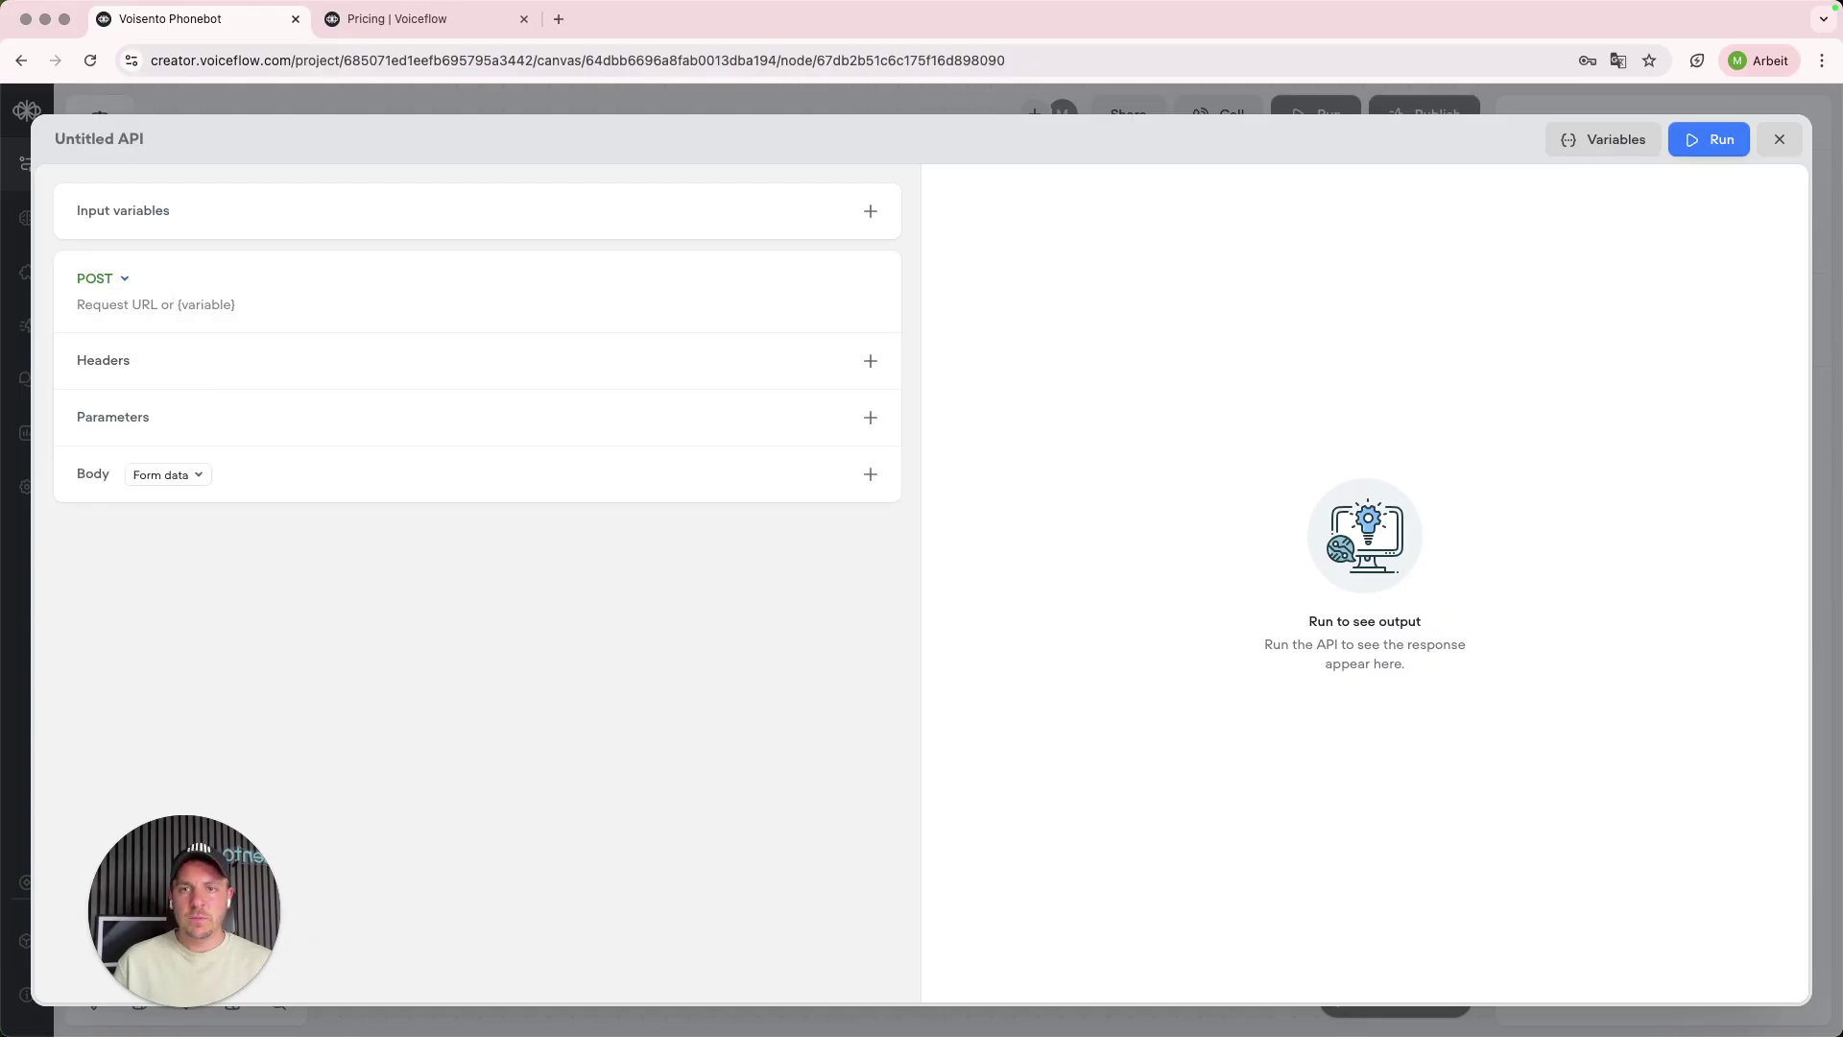
left_click_drag(933, 530, 933, 510)
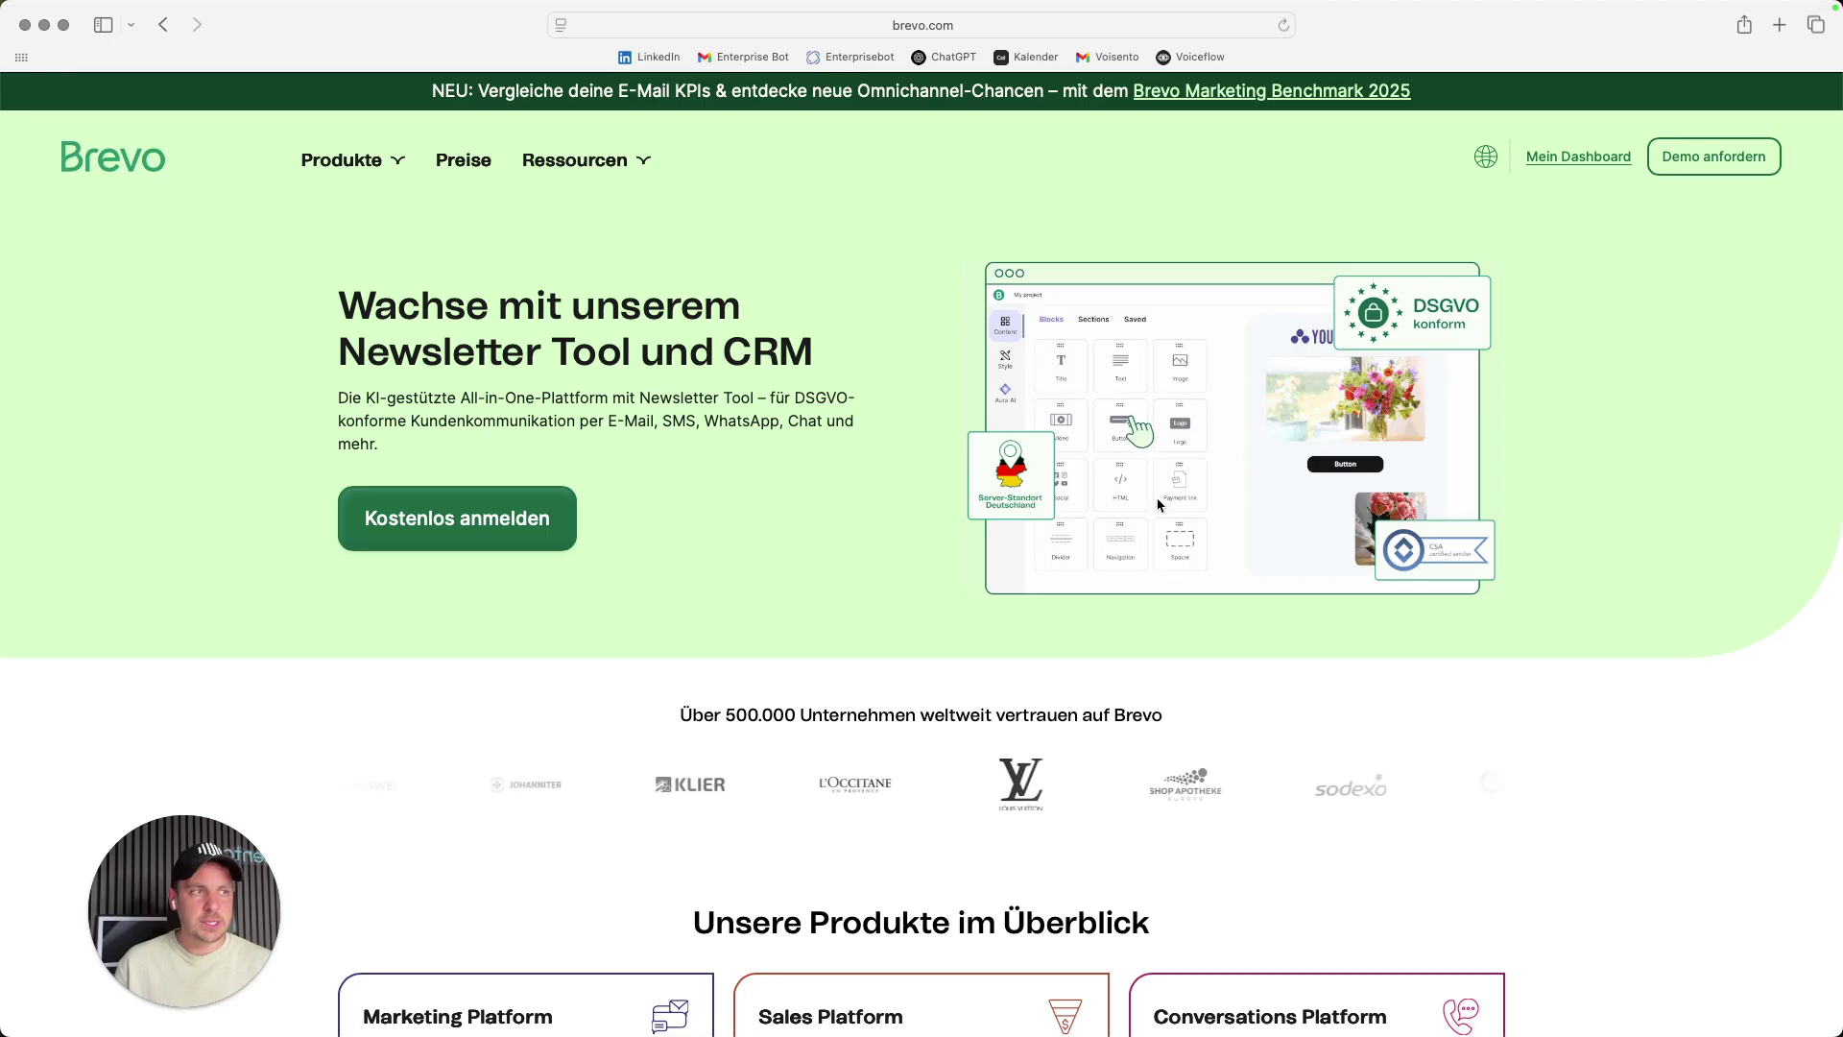
- Close the brevo.com marketing window in Safari
scroll(1413, 521, "down", 4)
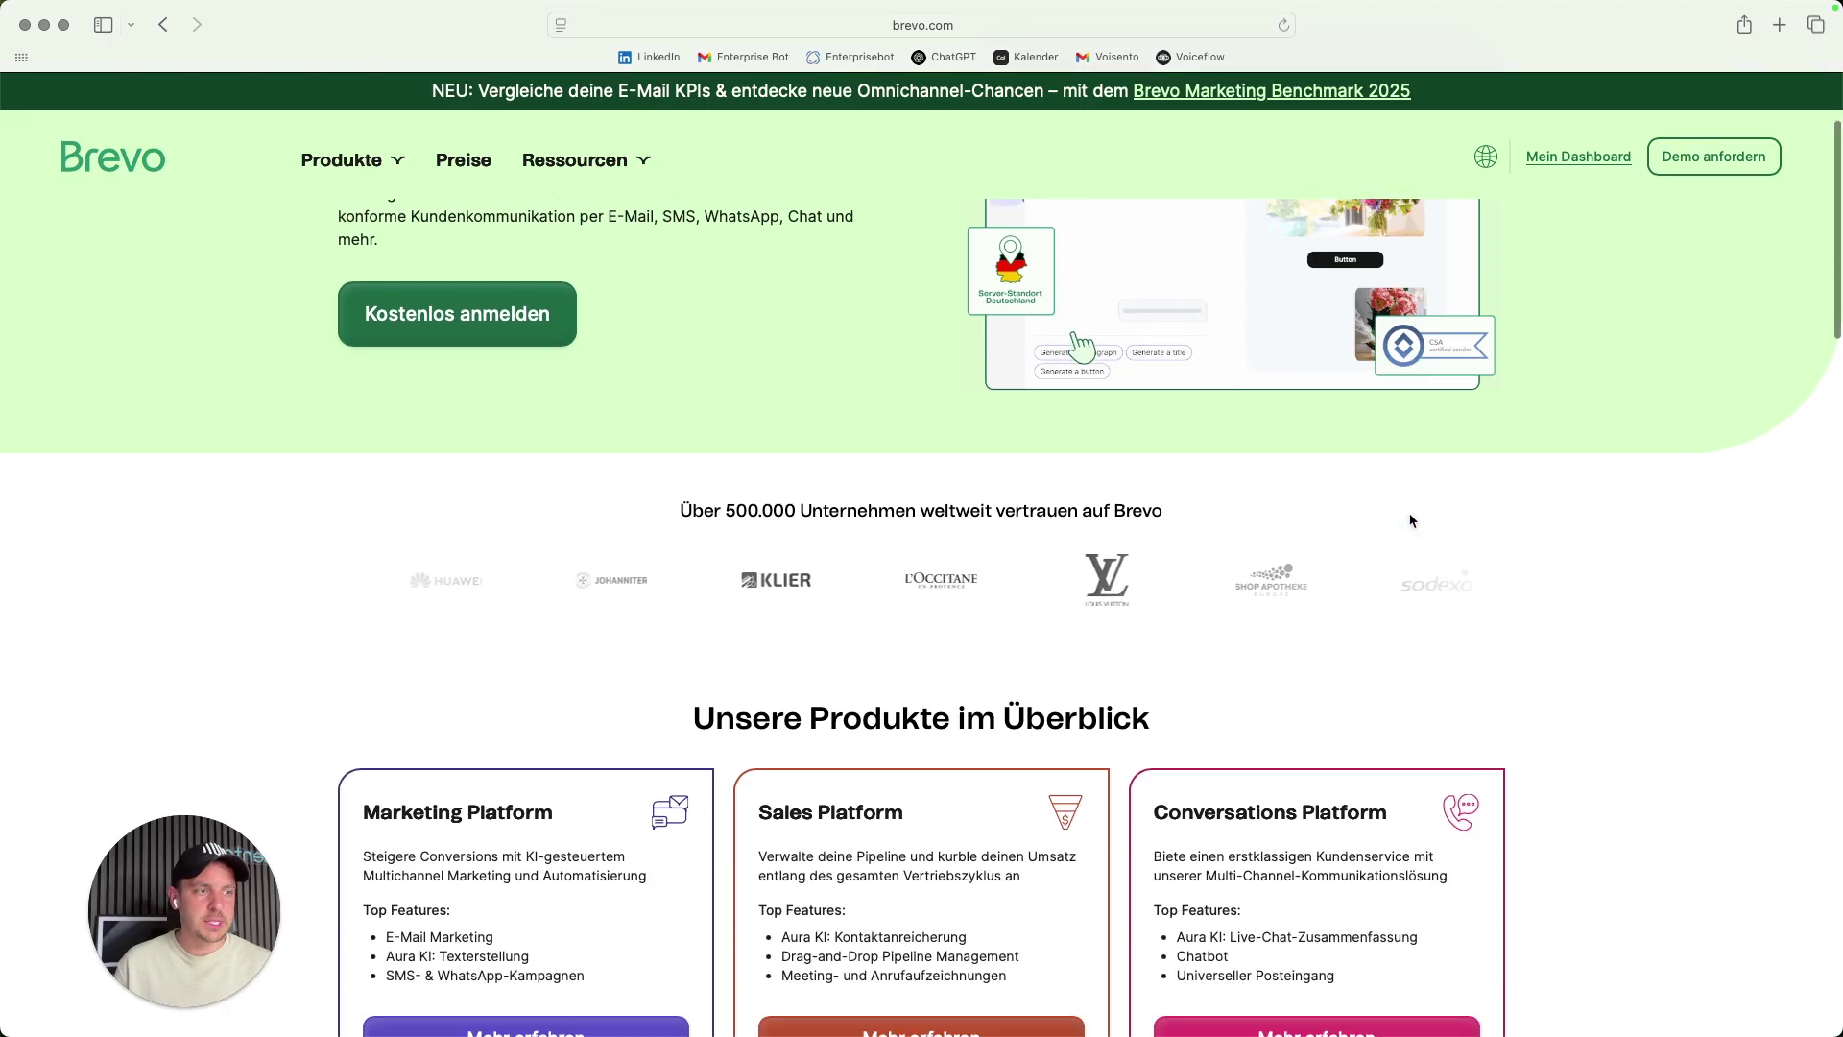
scroll(1413, 521, "up", 4)
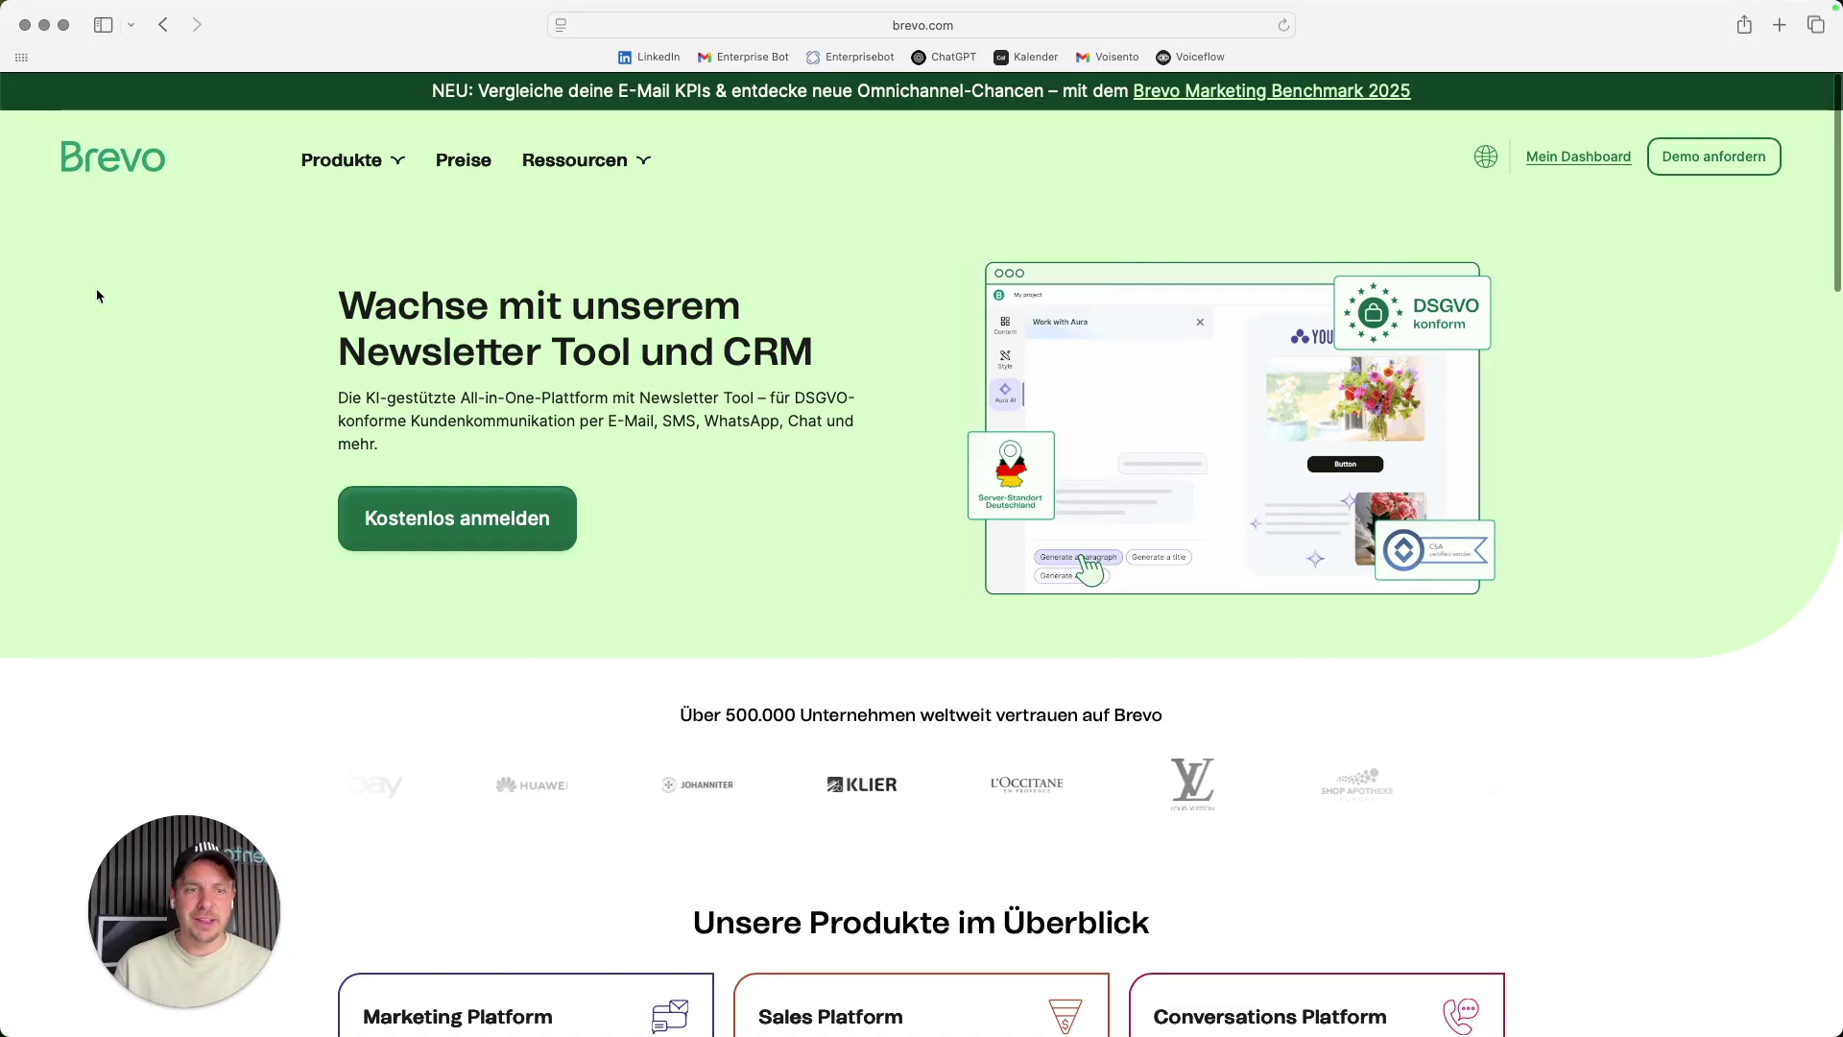
left_click(24, 26)
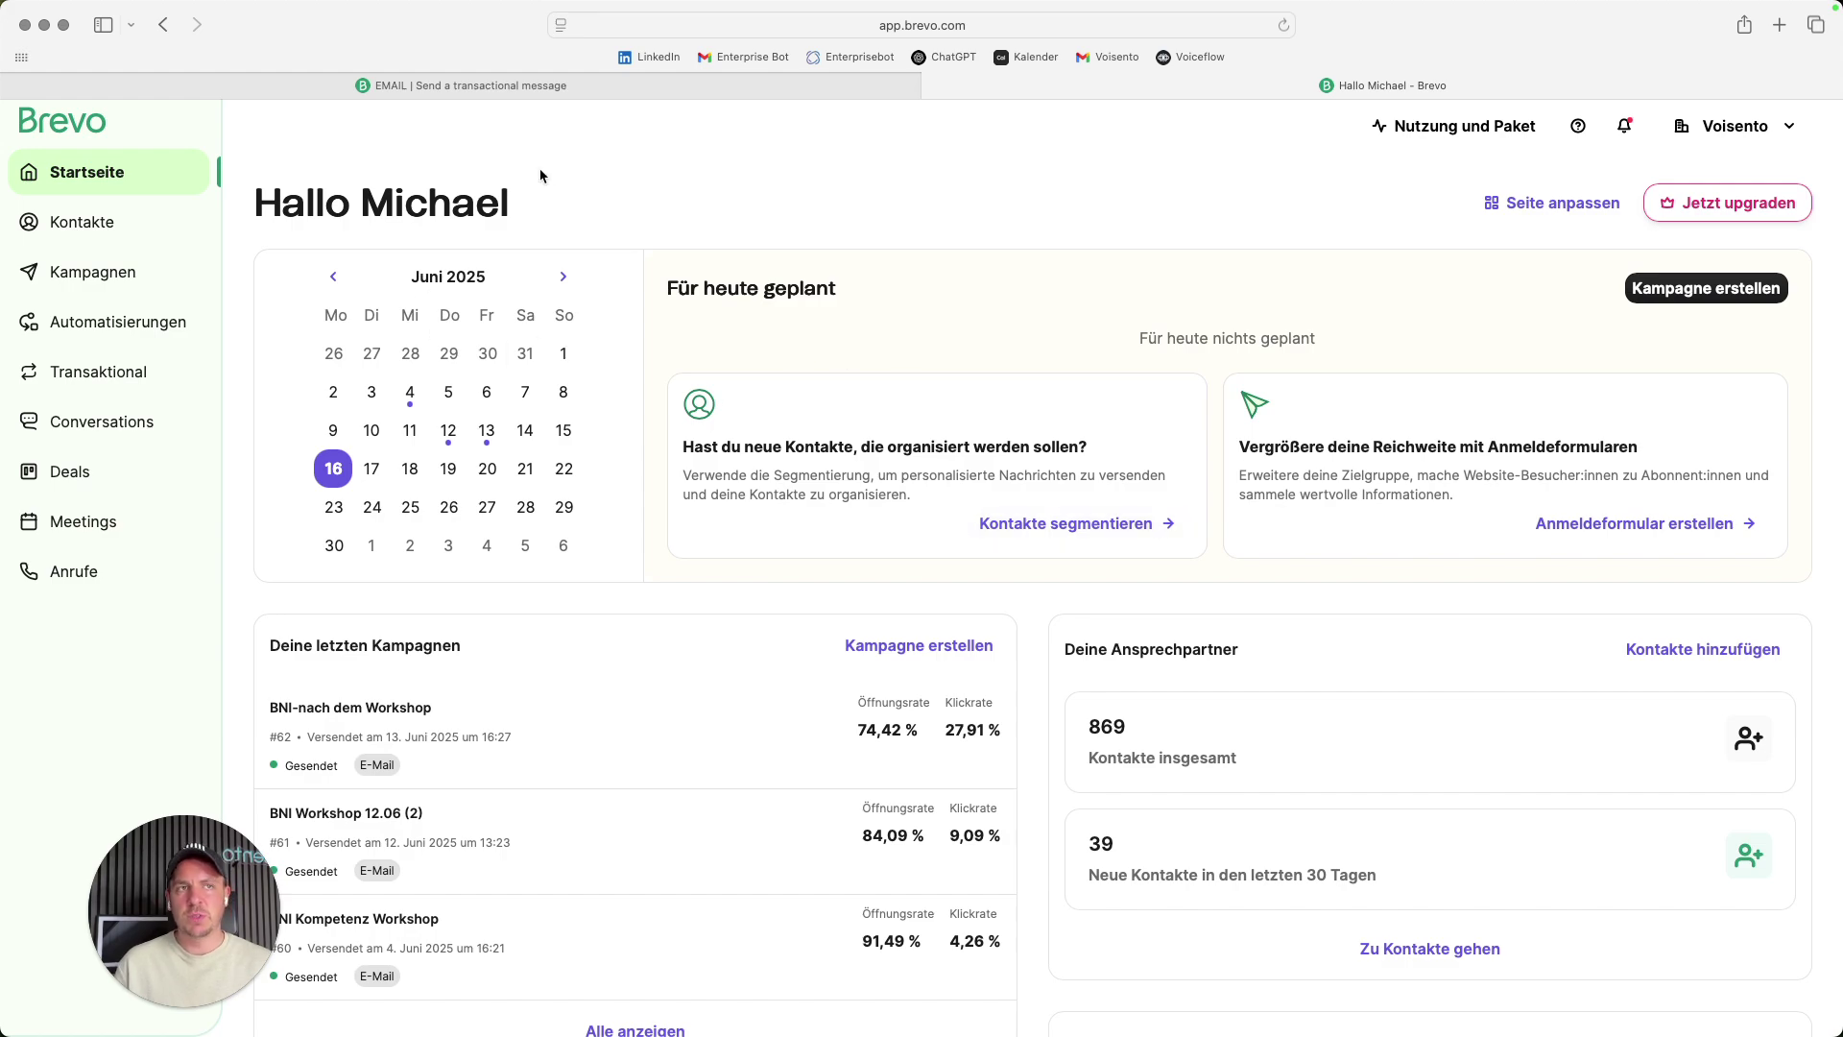
- In a new tab, search Google for 'brevo' and open the sponsored Brevo site
left_click(1779, 25)
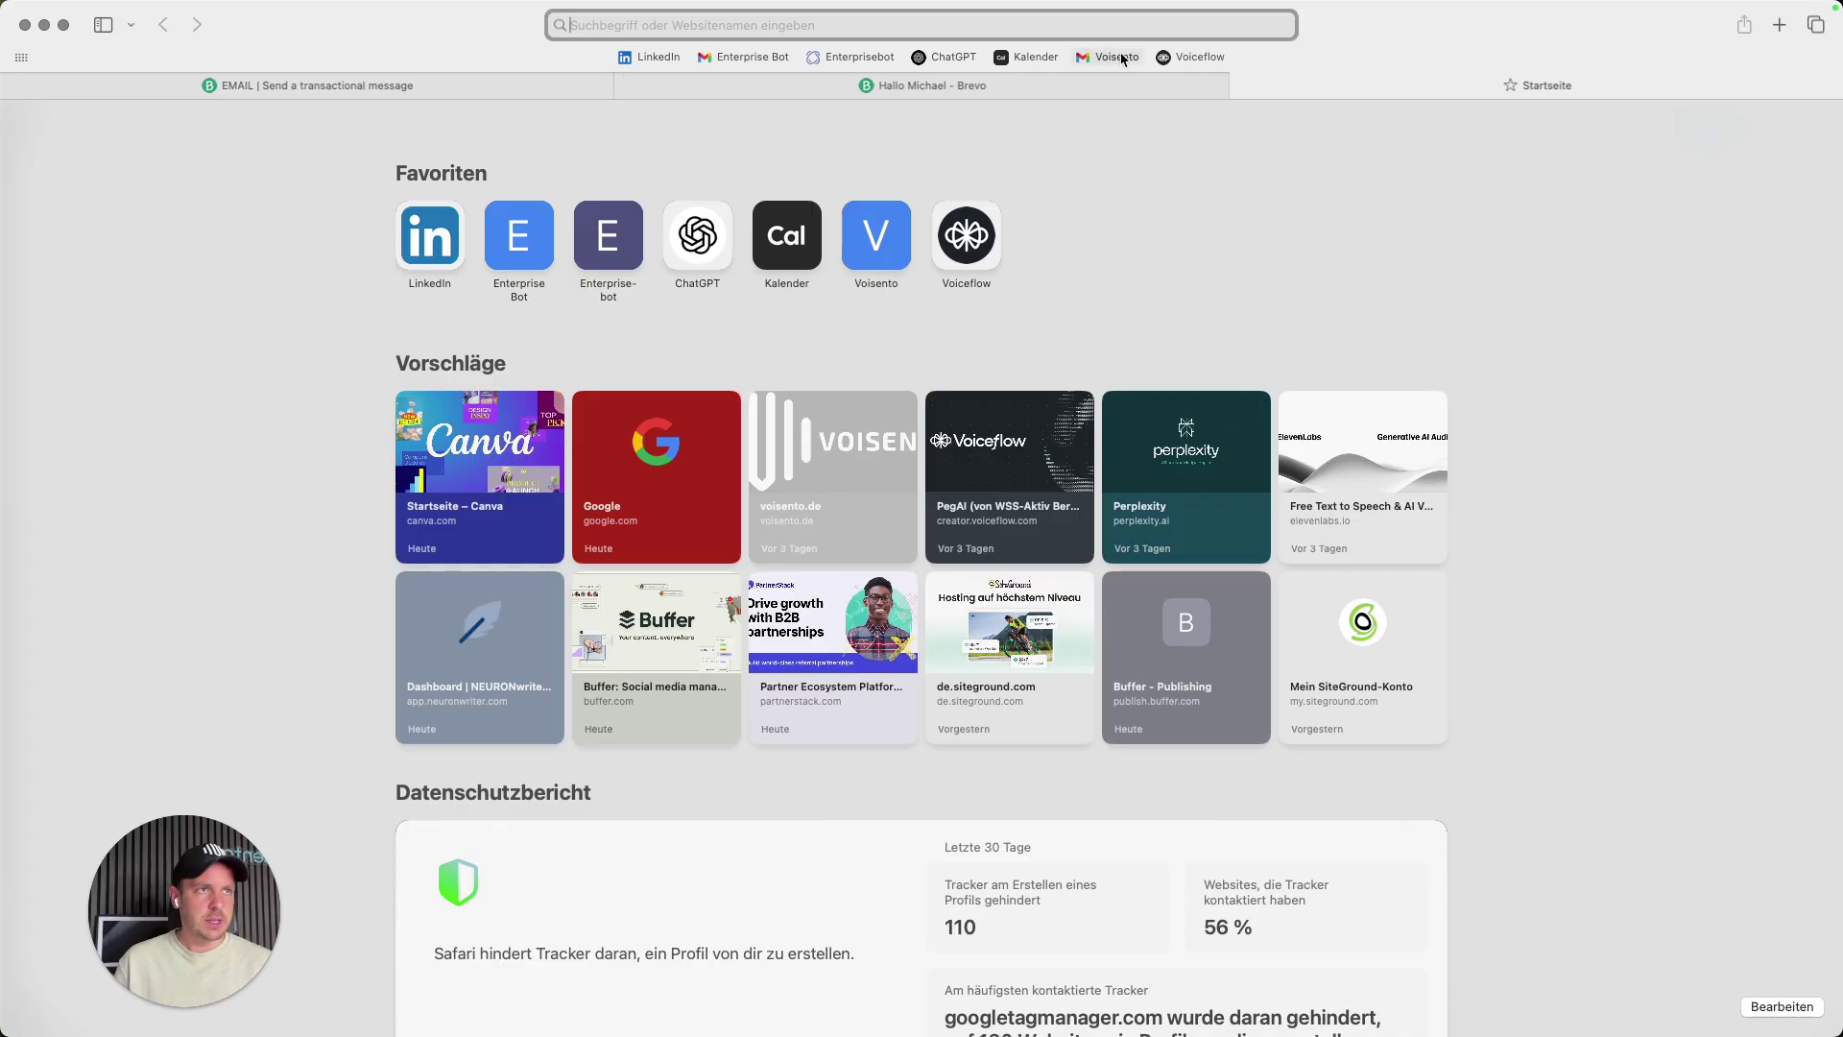
type("go")
key("Return")
type("bre")
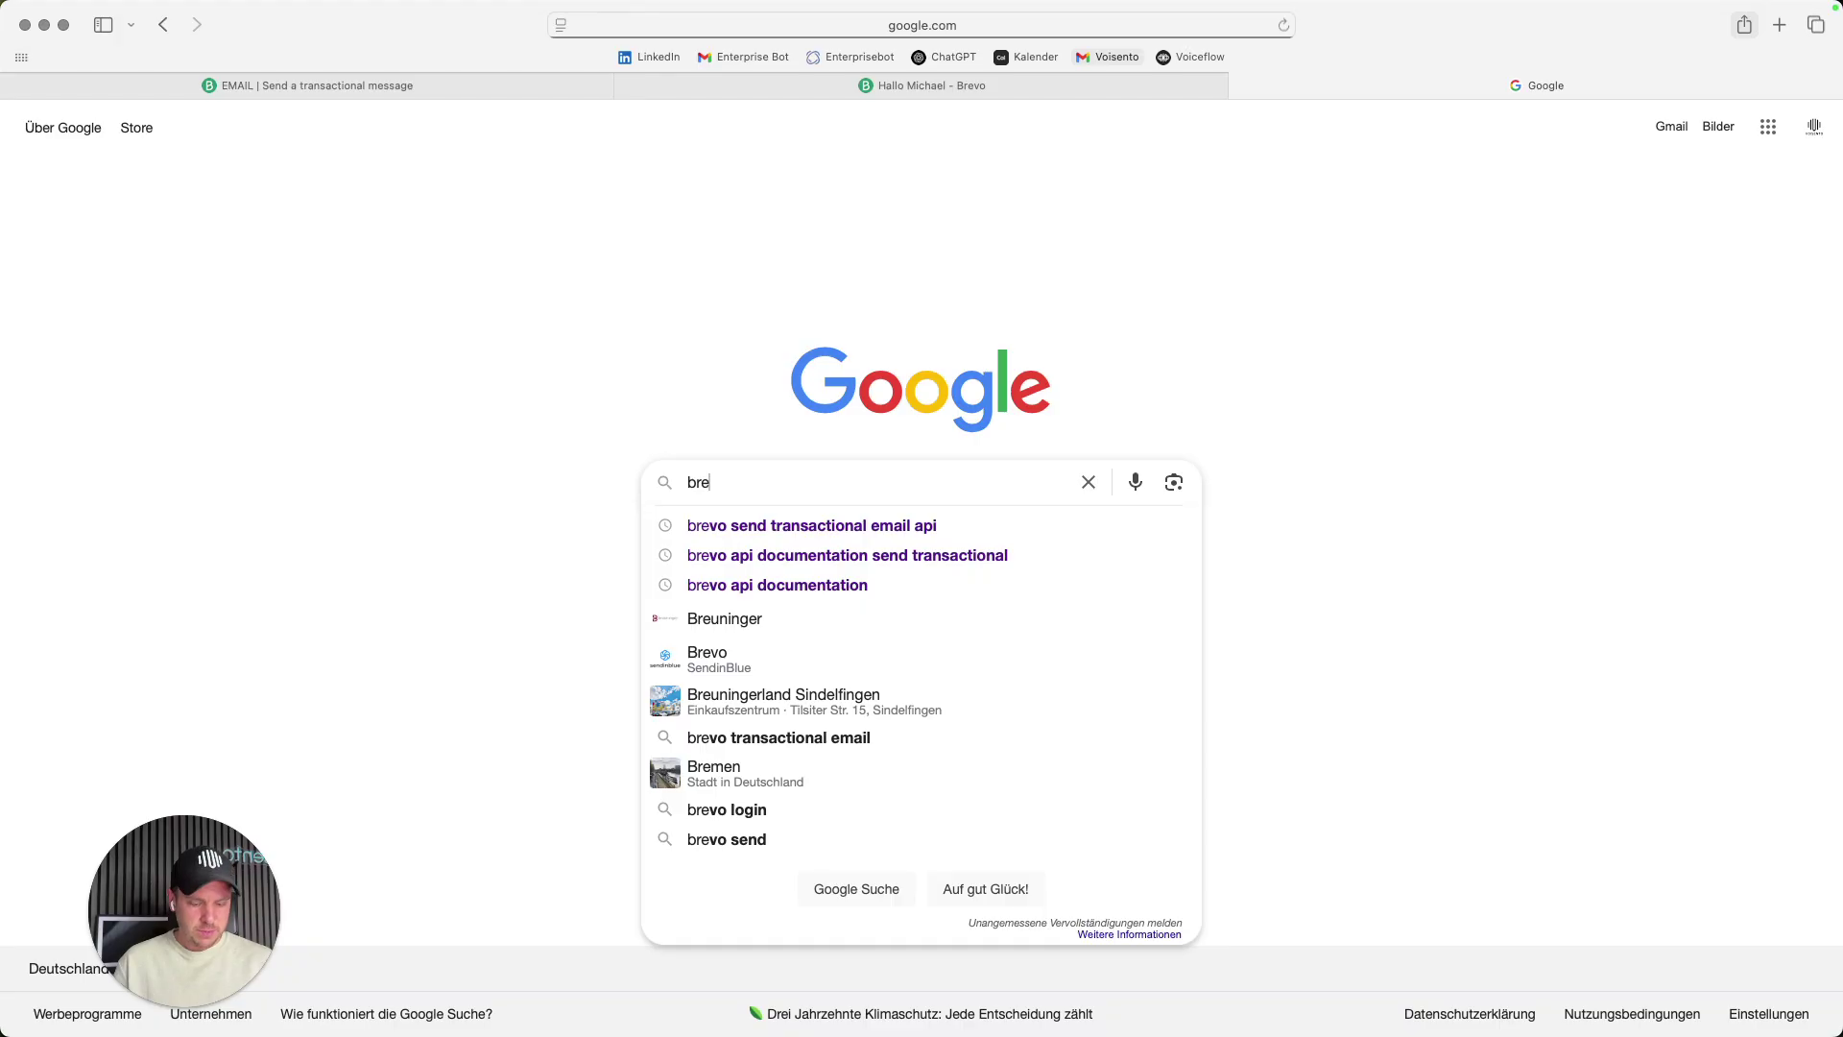
type("vo")
key("Return")
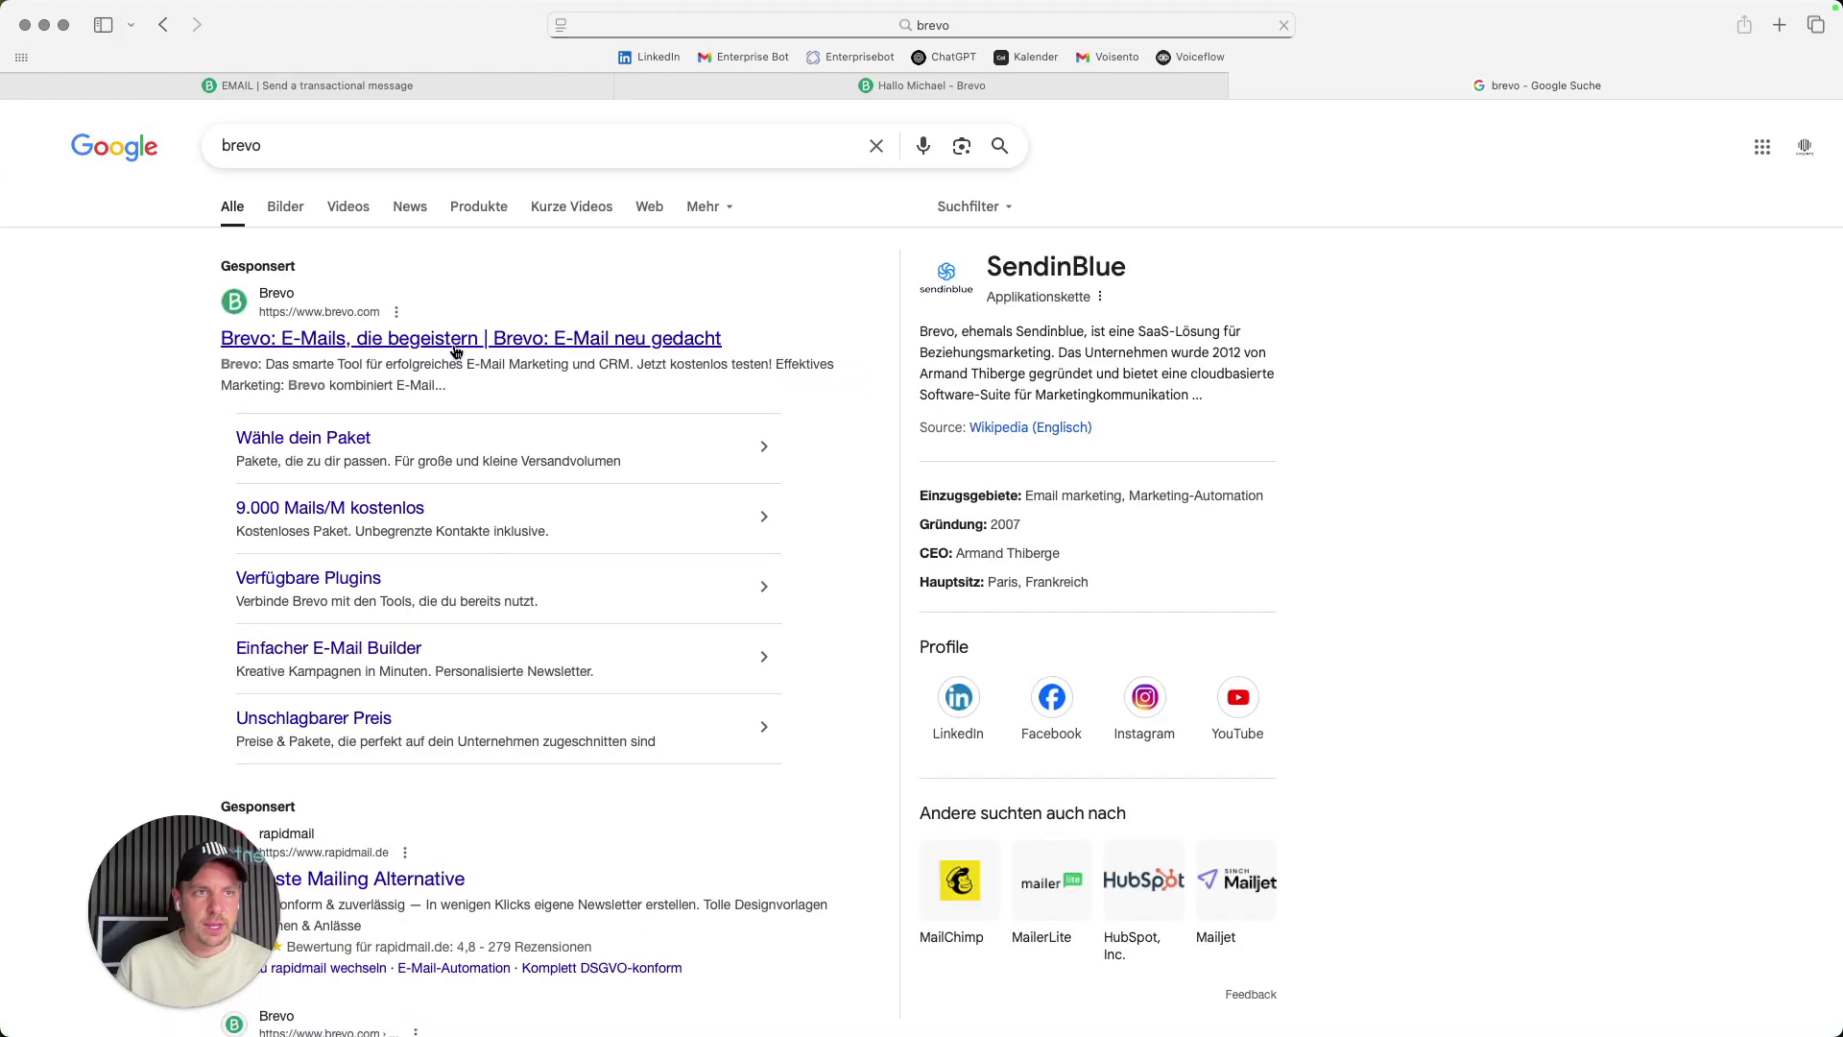
left_click(500, 339)
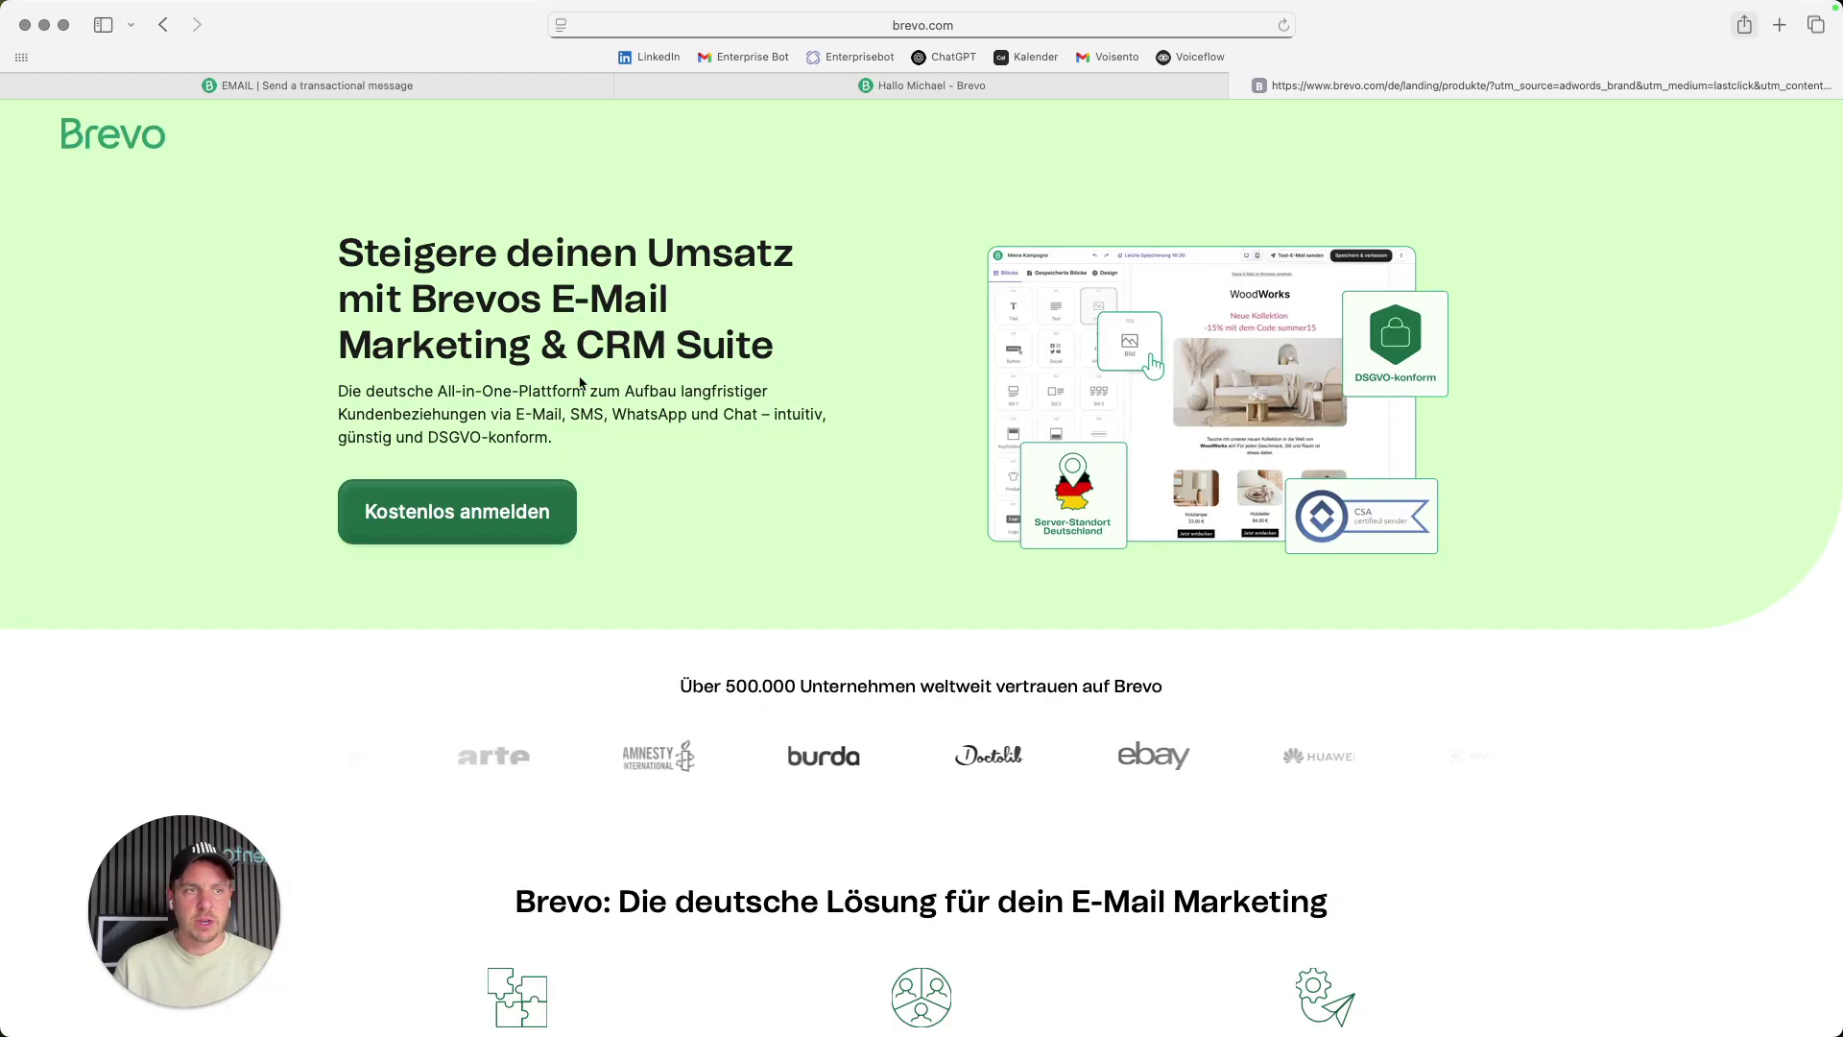
scroll(782, 495, "down", 15)
scroll(782, 495, "up", 15)
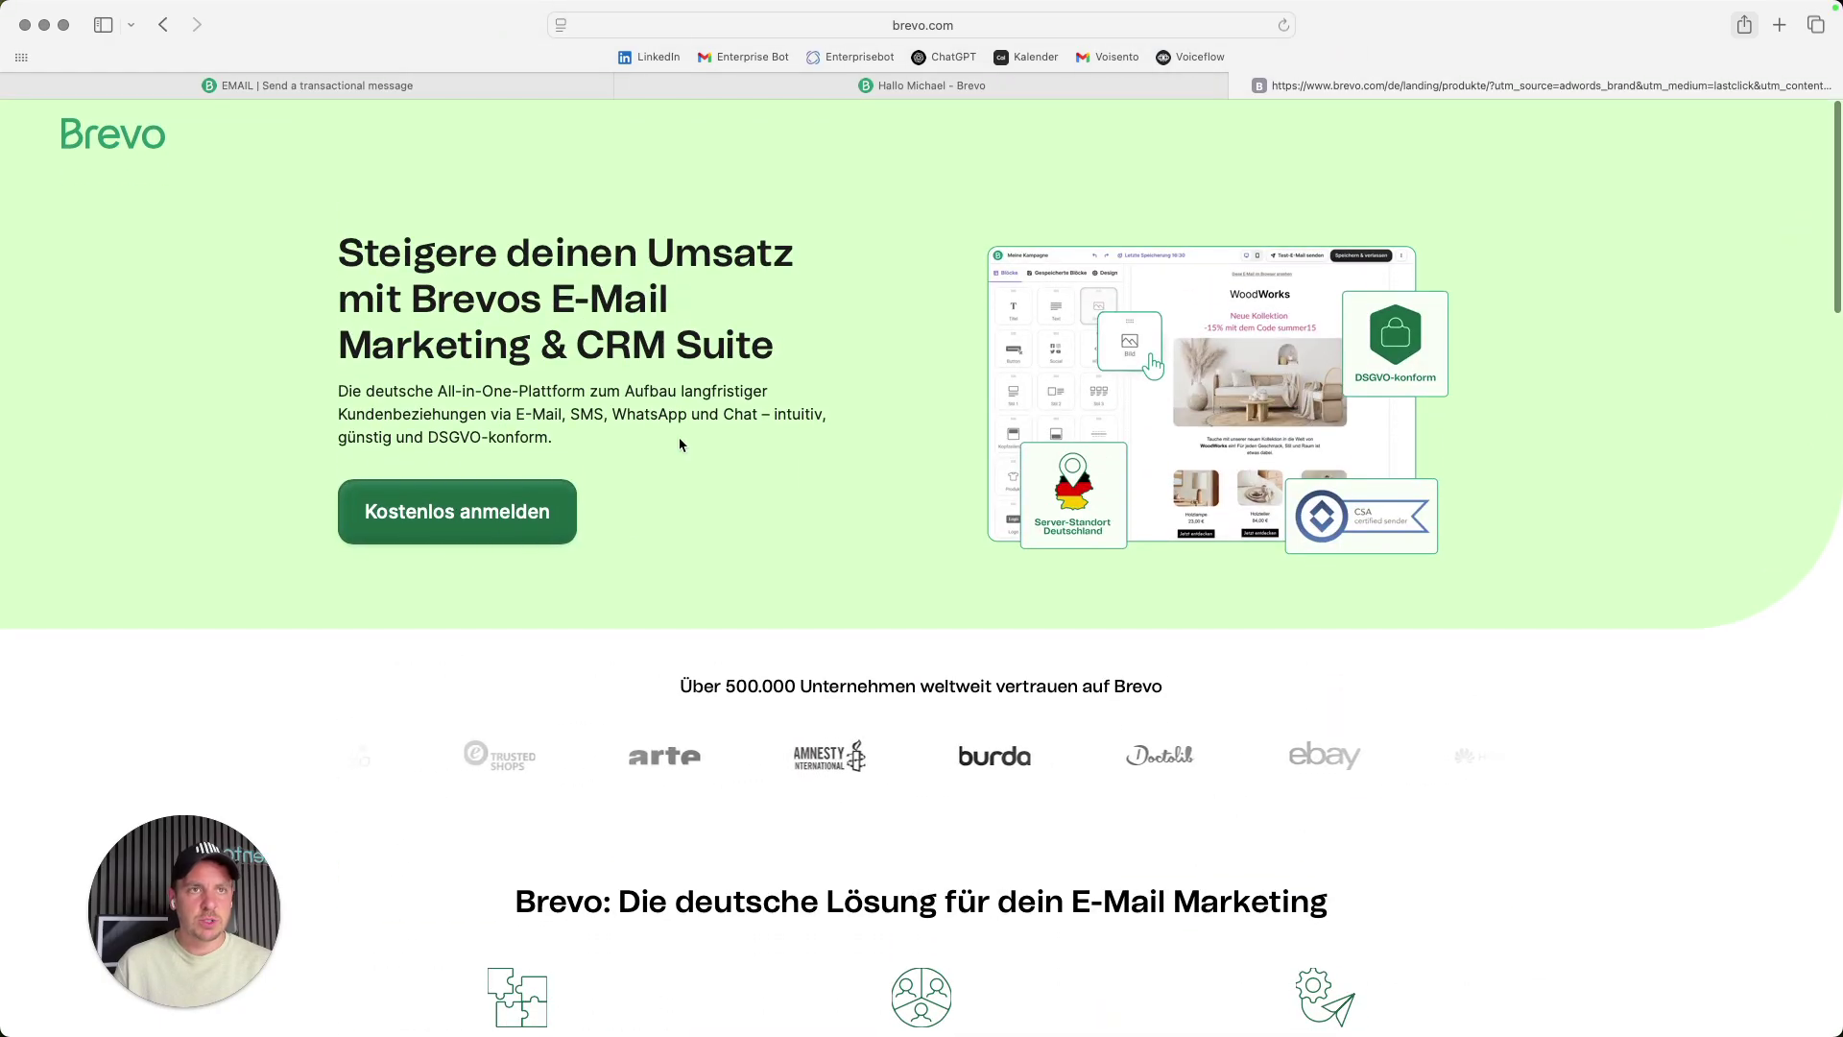
left_click(989, 23)
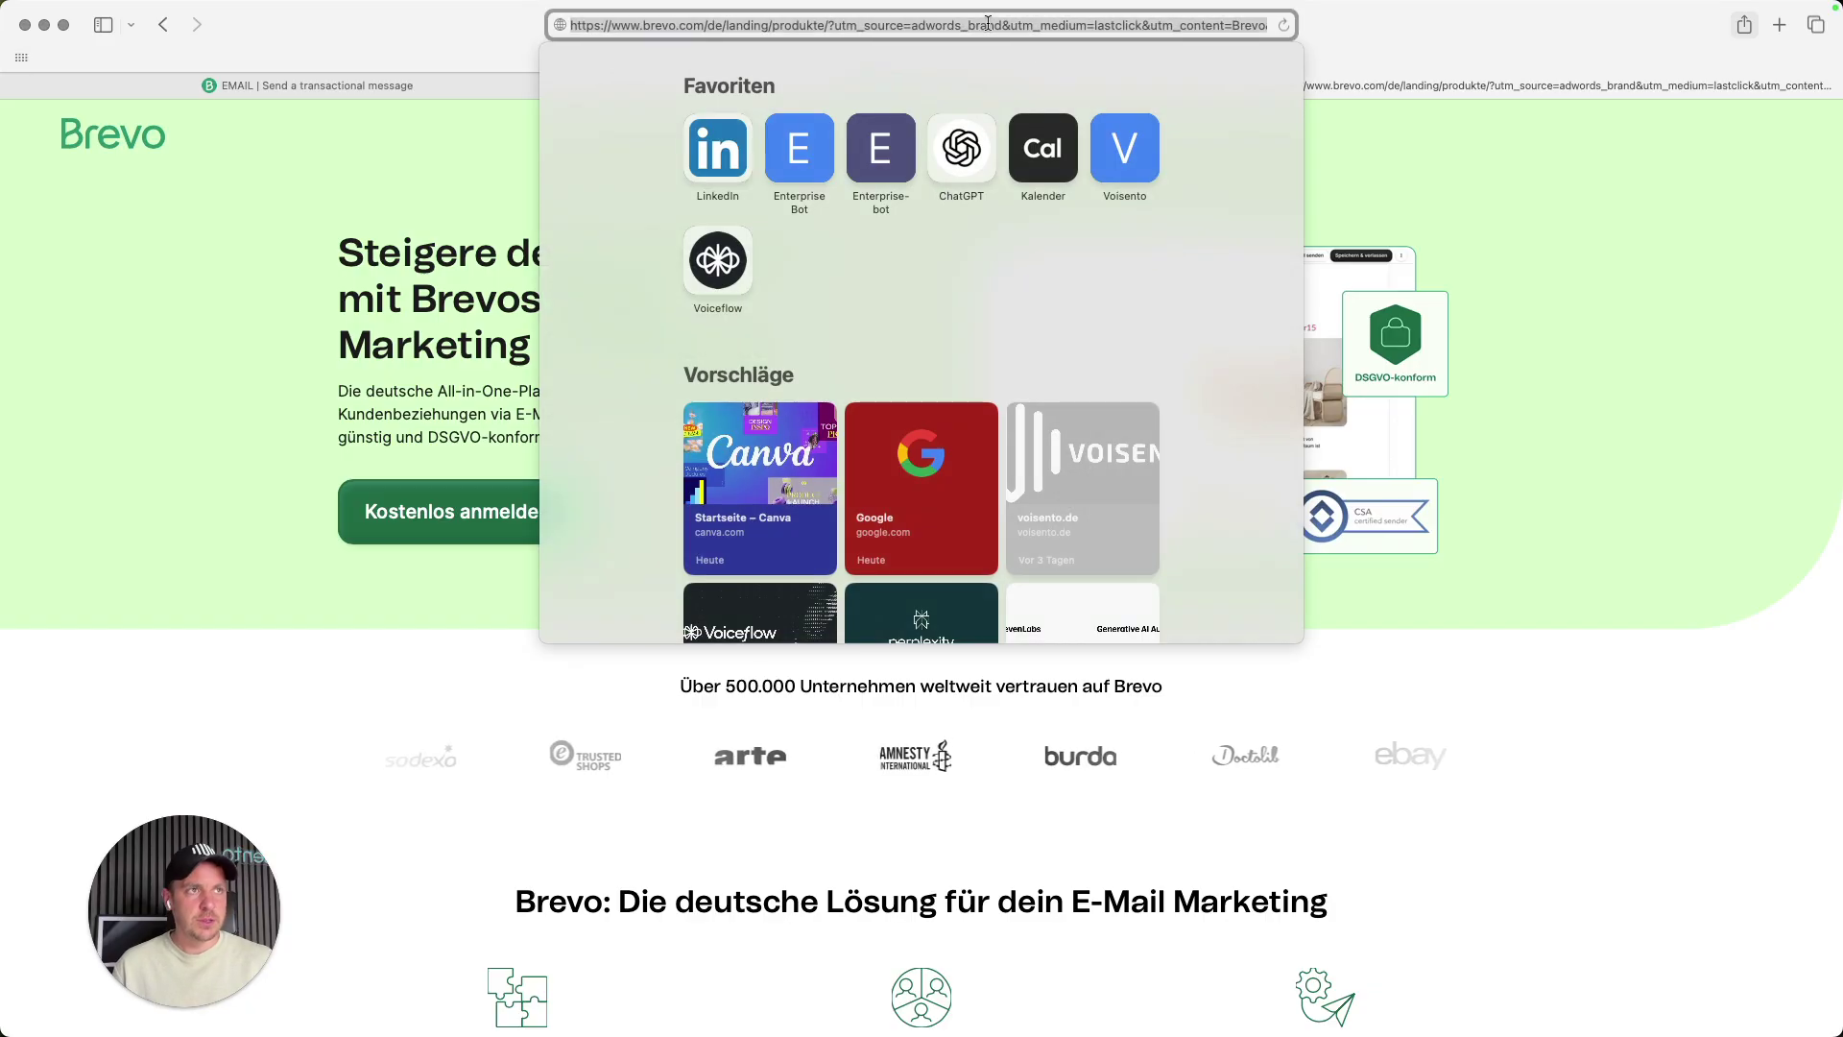
- Return to the results and refine the search to 'brevo pricing'
left_click(363, 67)
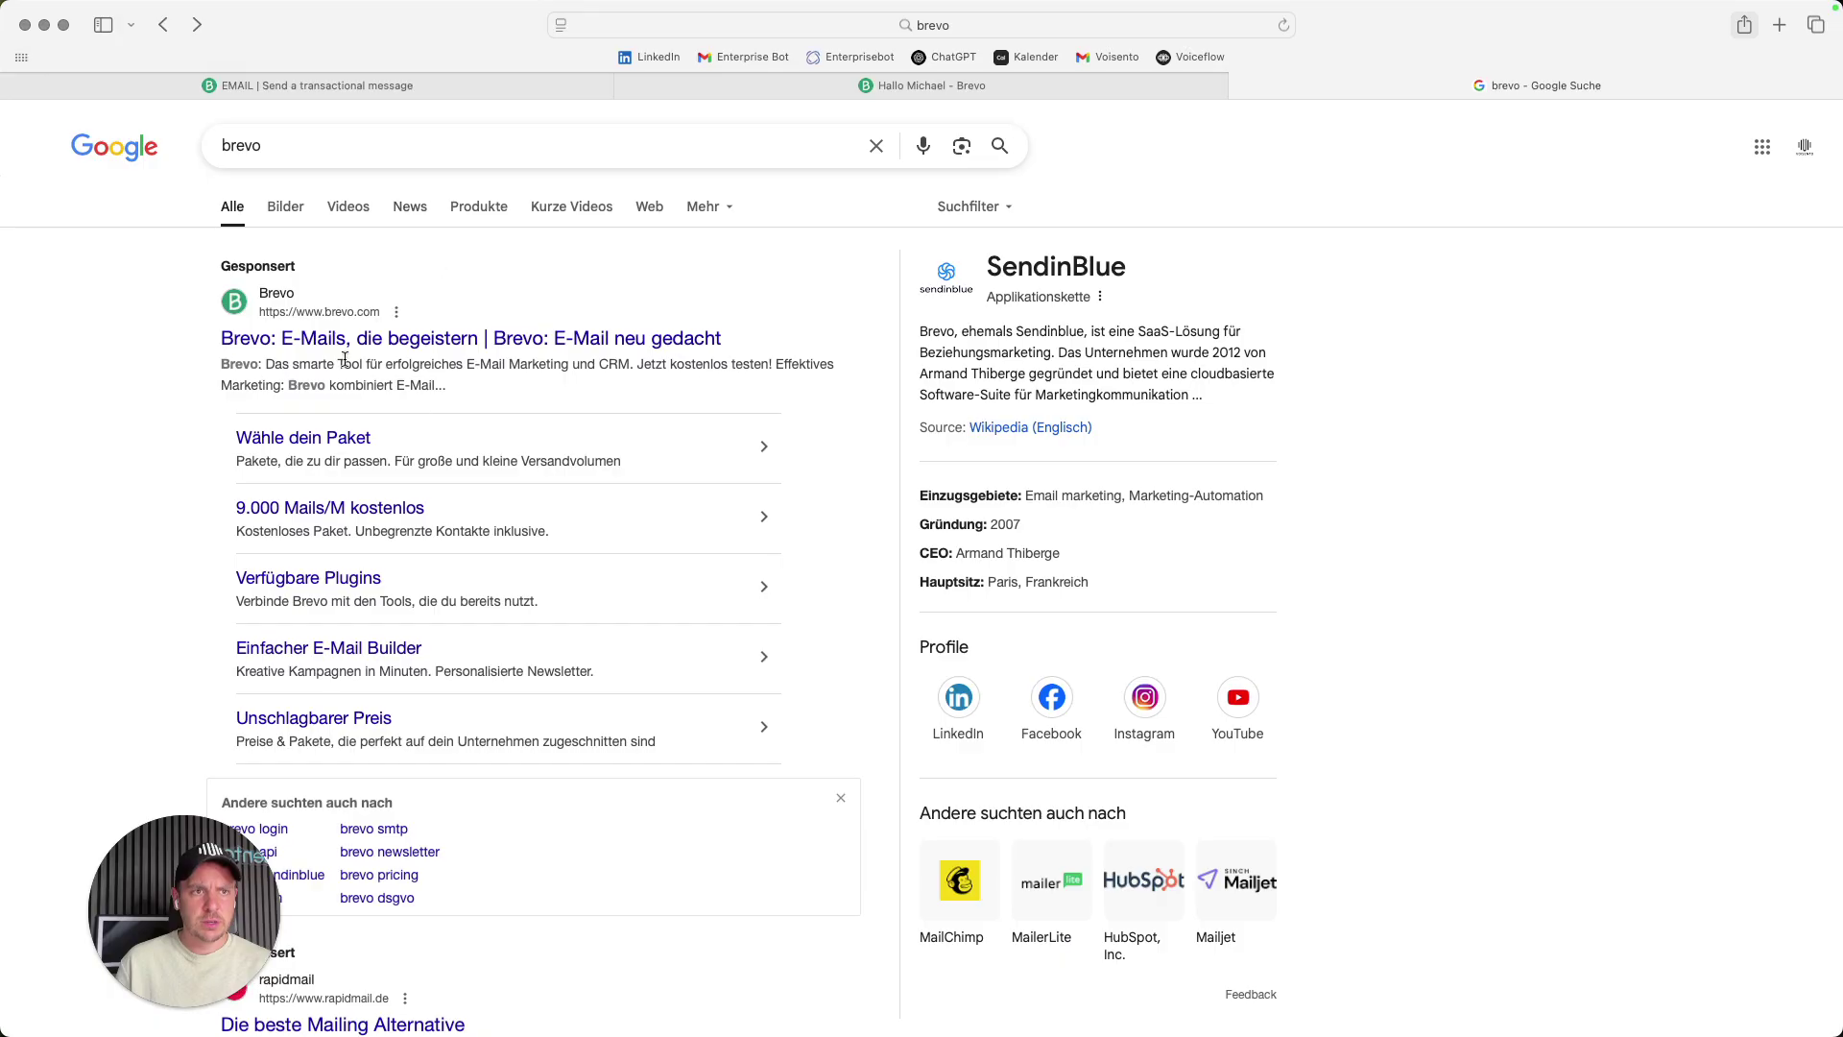
left_click(337, 146)
type("pricing")
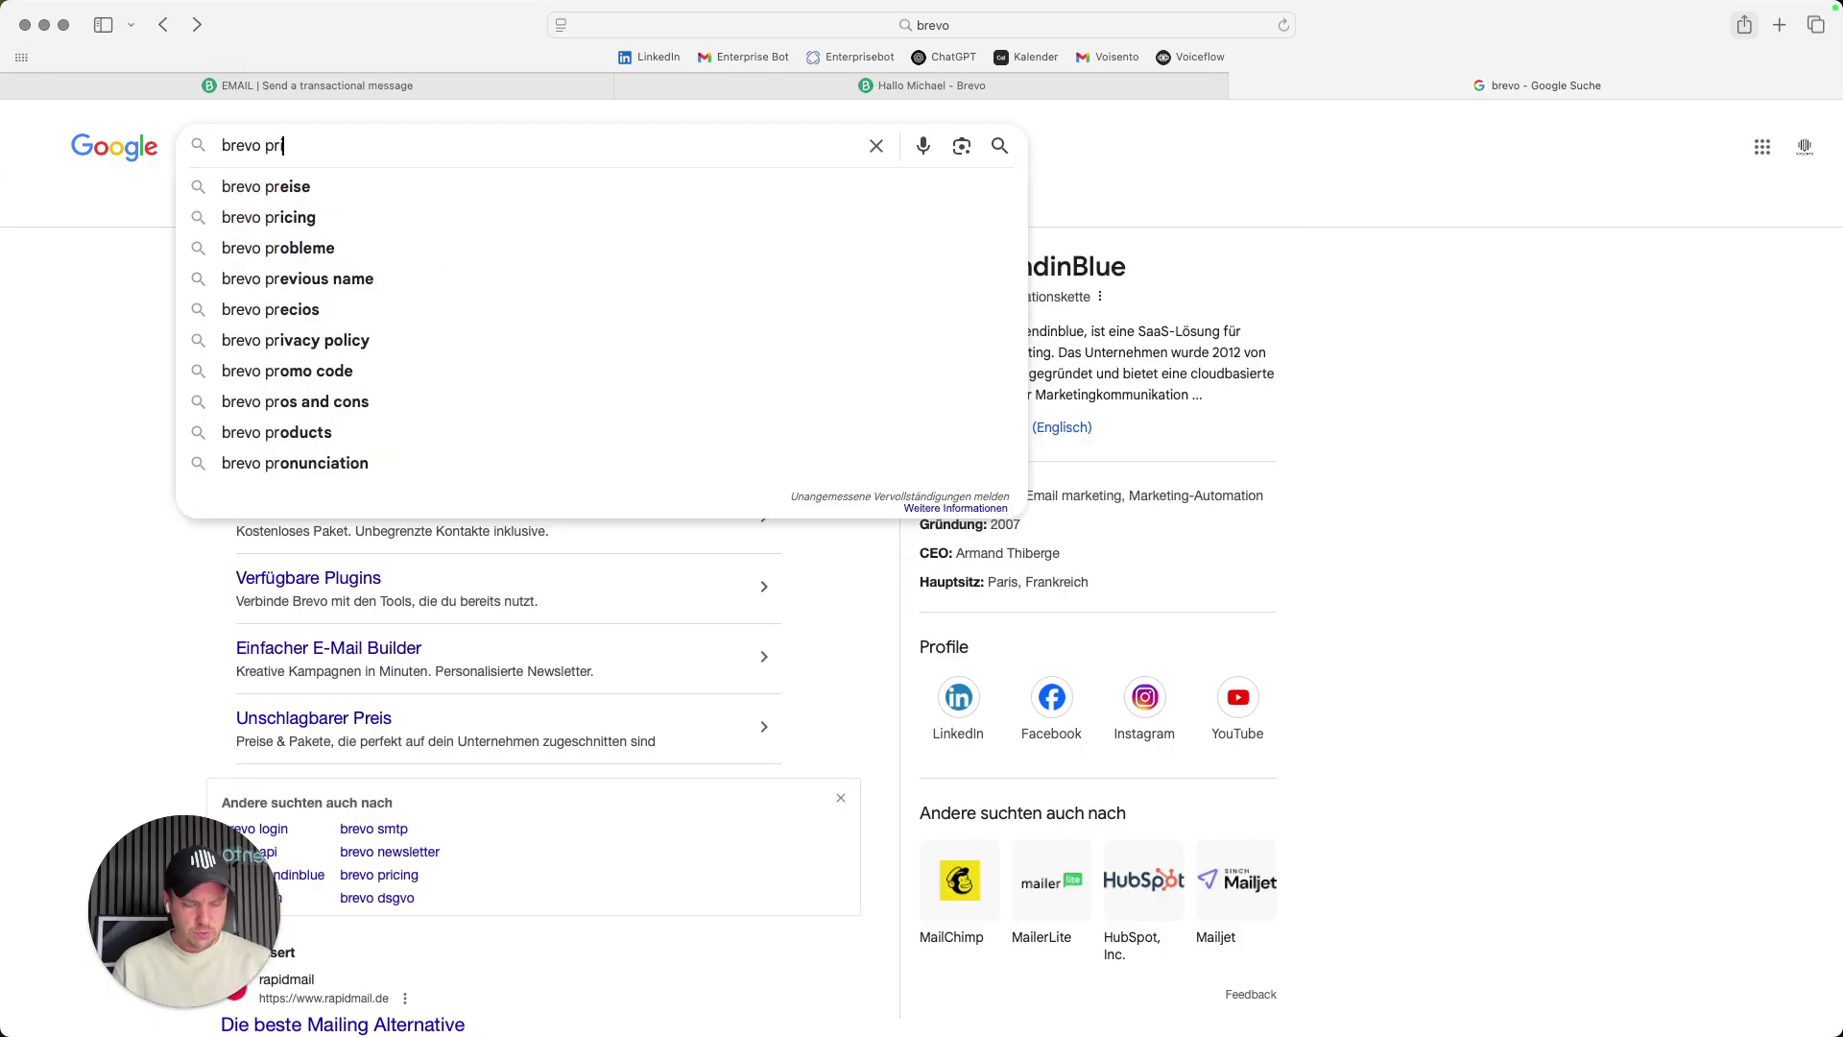
key("Return")
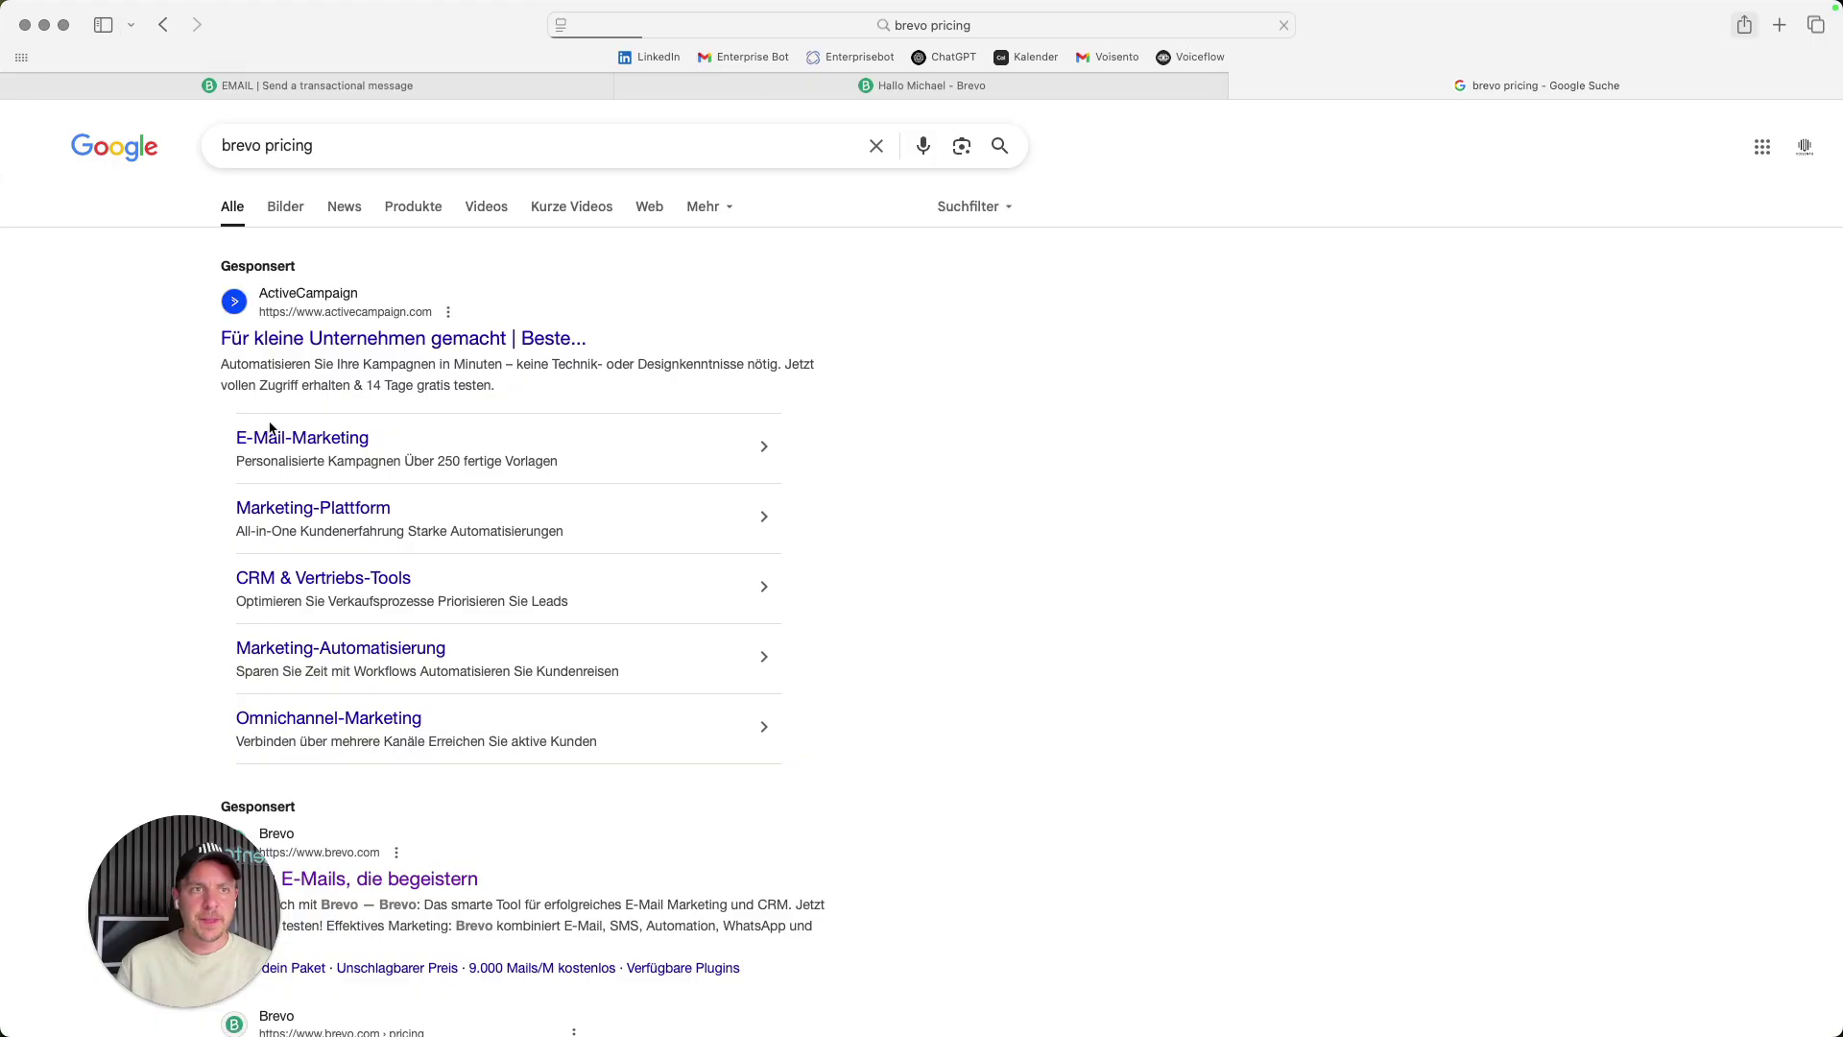
scroll(526, 538, "down", 6)
- Open Brevo's Pricing Plans page and highlight the Free plan's 300 emails/day allowance
left_click(279, 420)
scroll(807, 493, "down", 5)
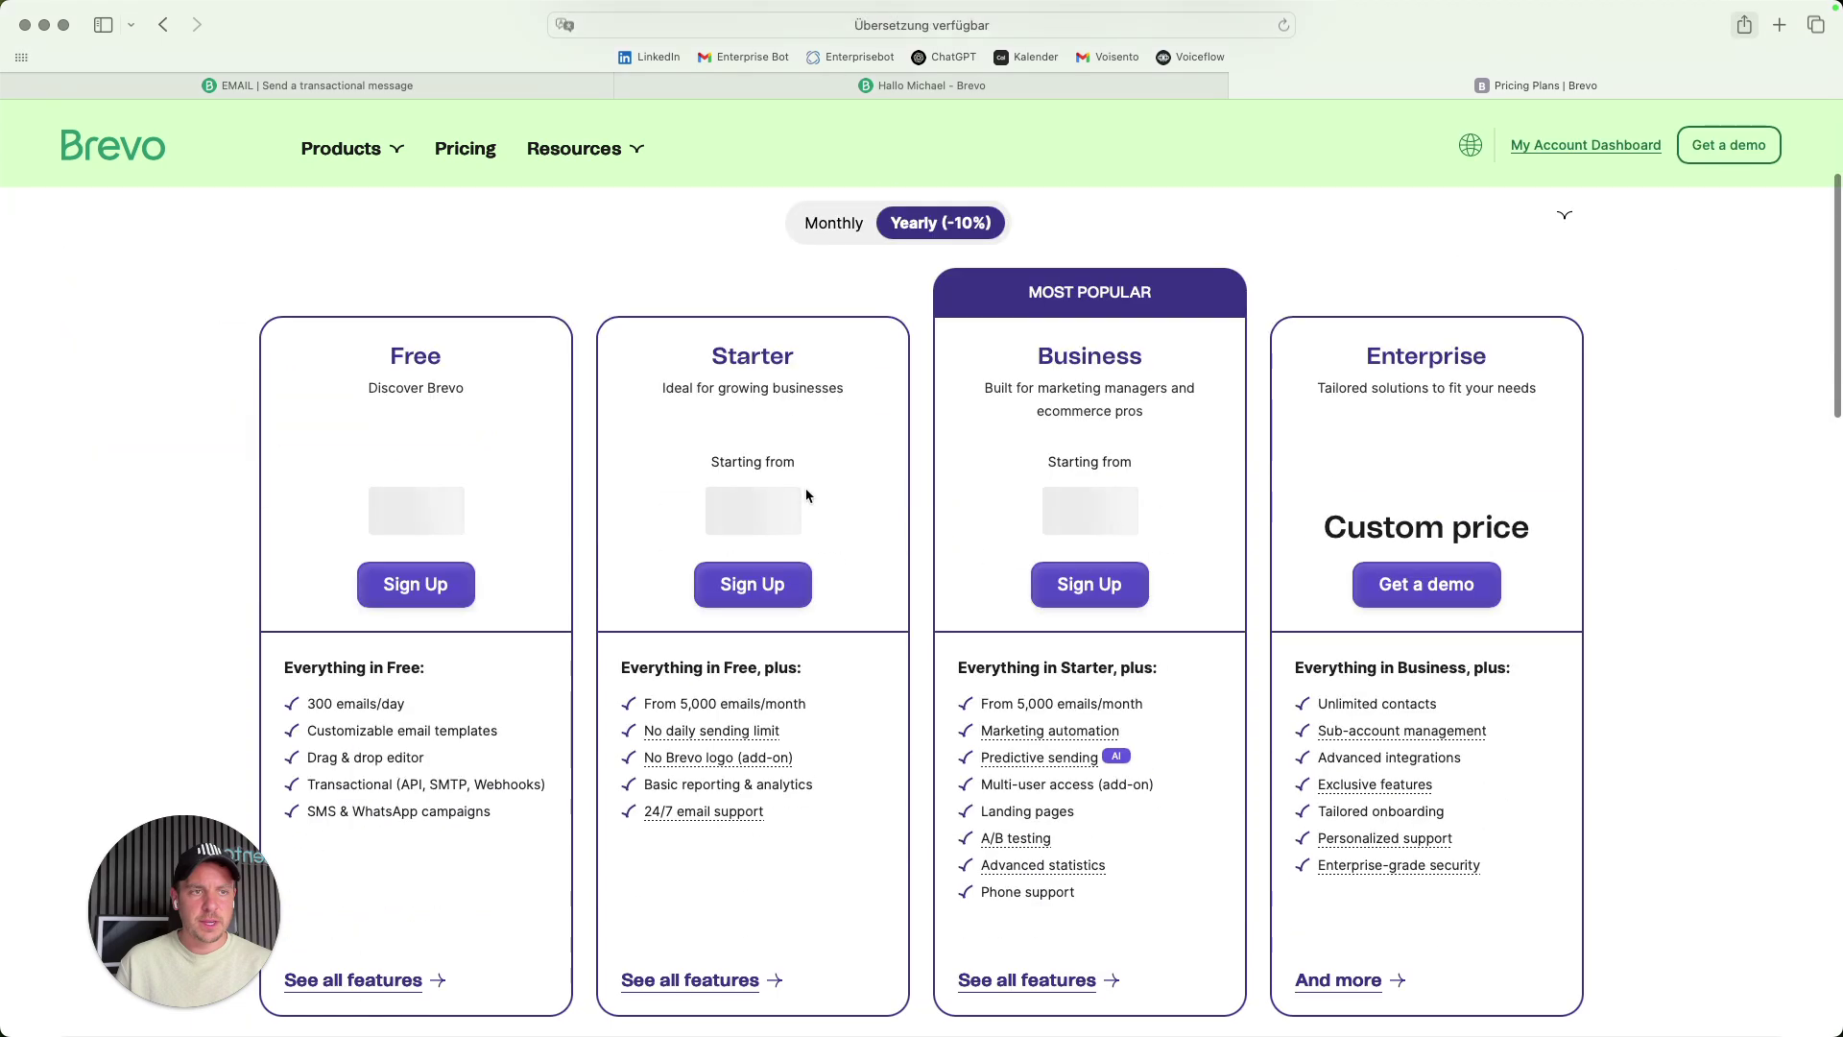
left_click_drag(306, 679, 408, 682)
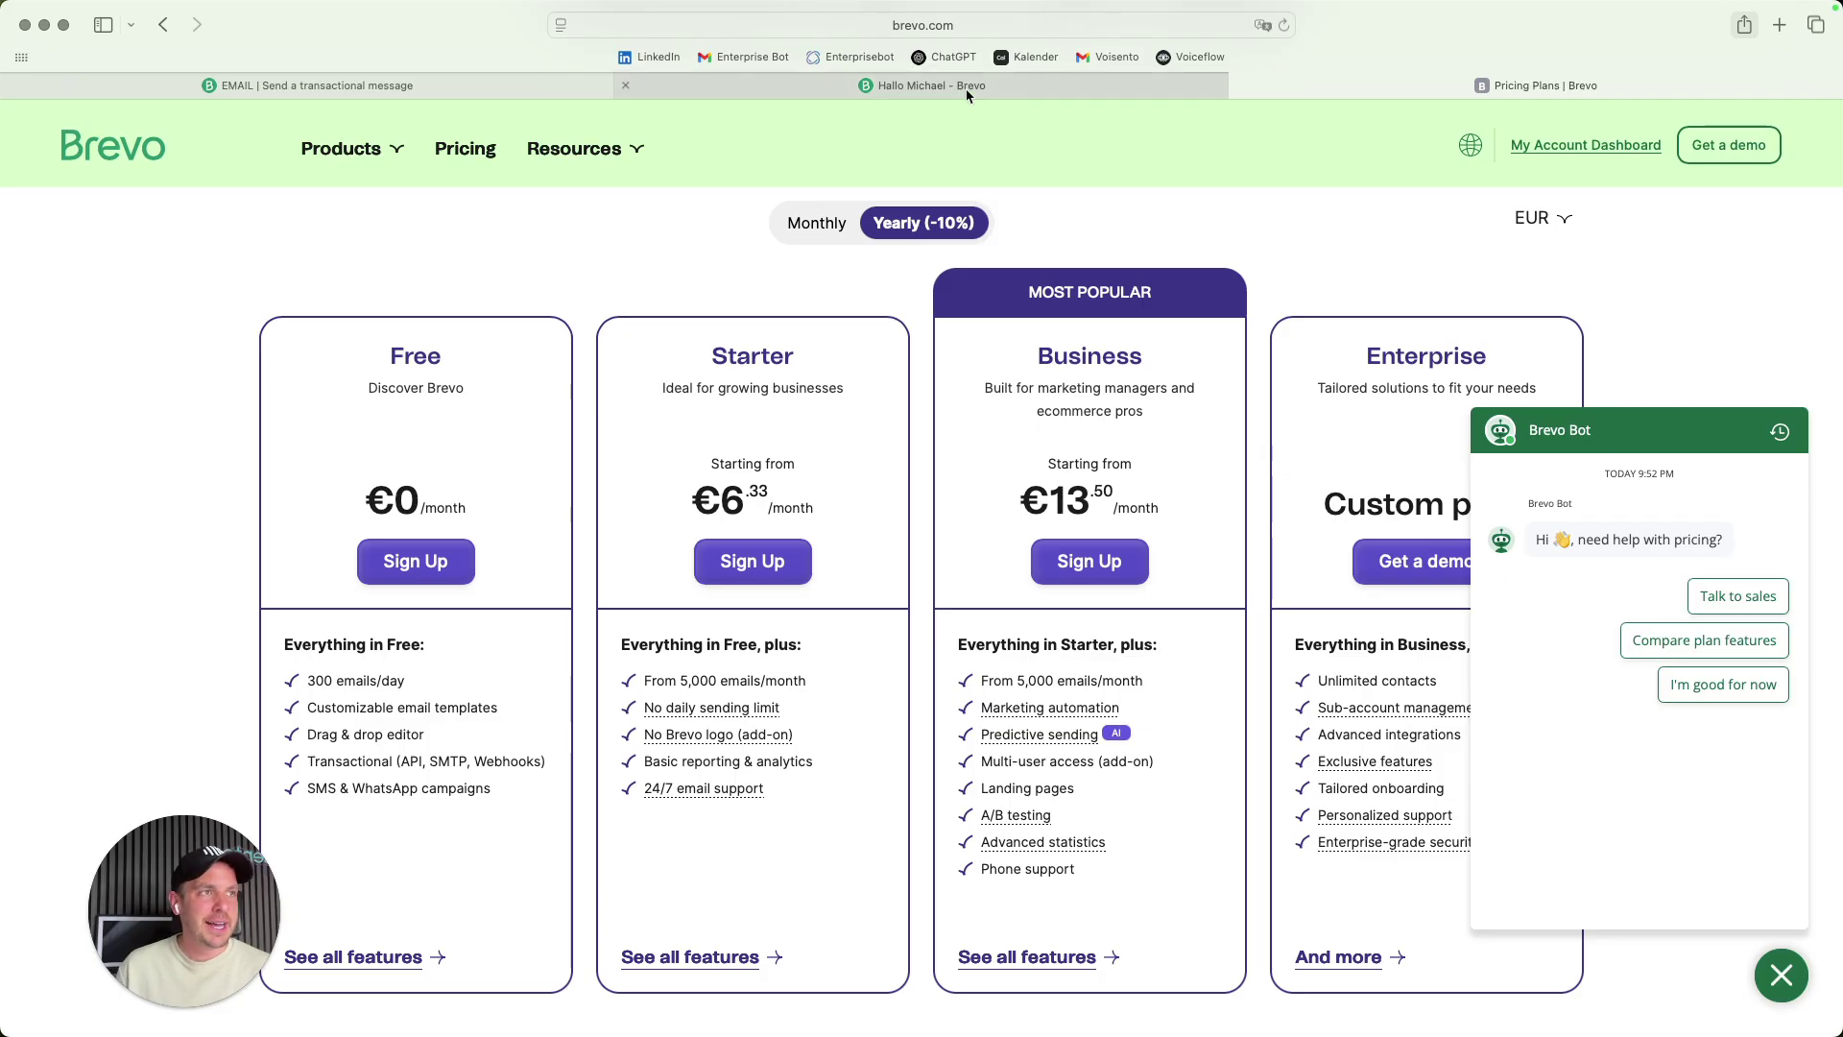
- Close the pricing tab and go to the API keys list under SMTP & API settings
left_click(1241, 85)
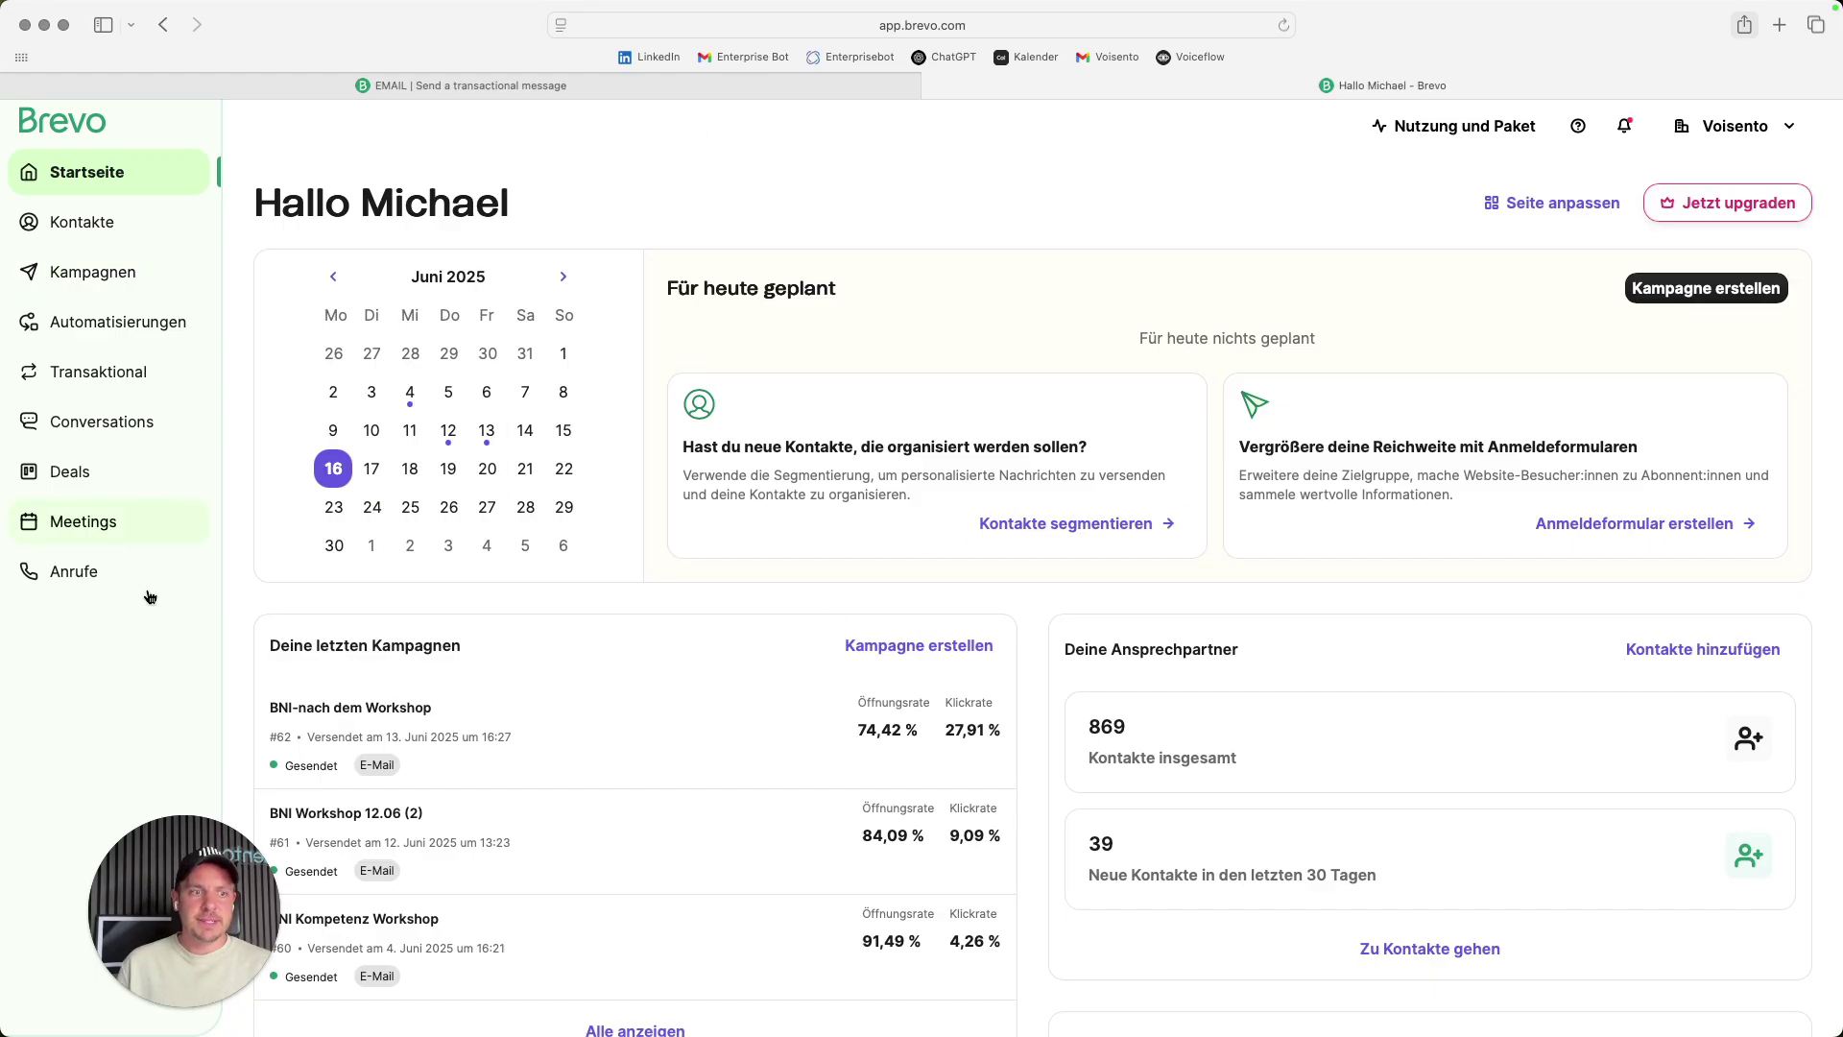
left_click(1772, 126)
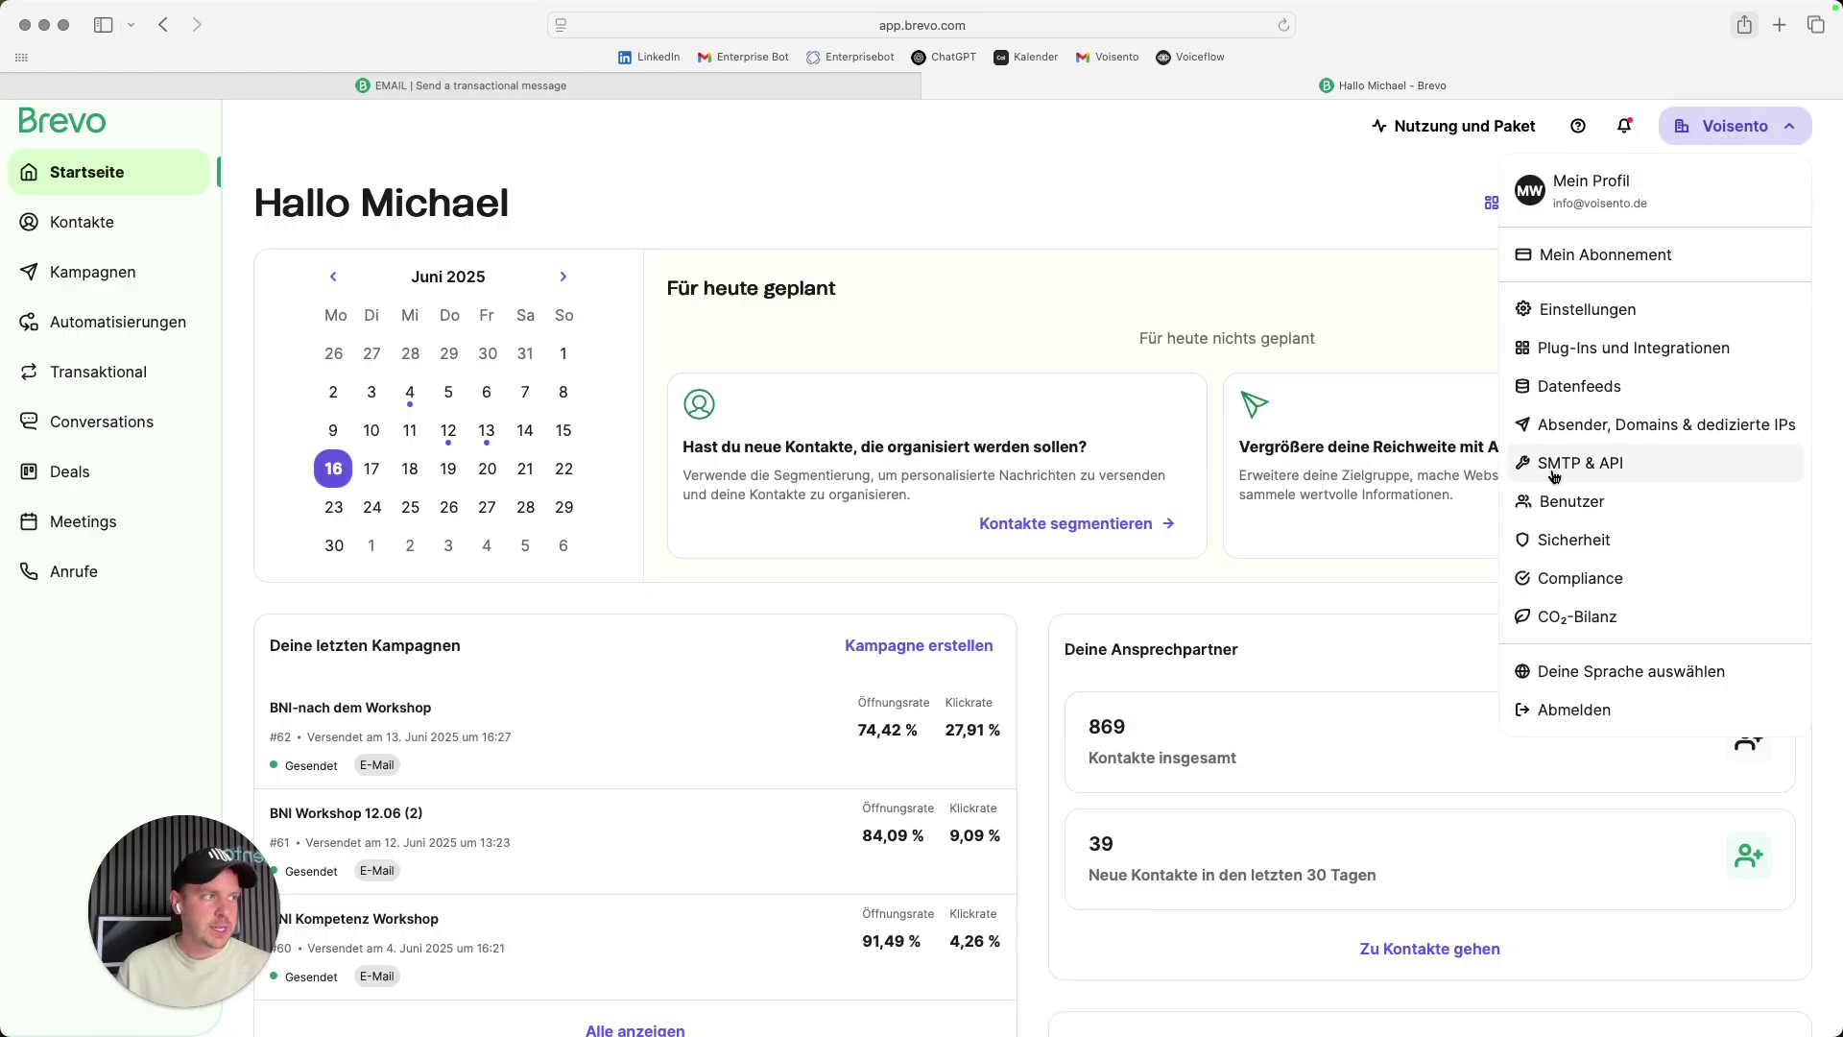
left_click(1604, 469)
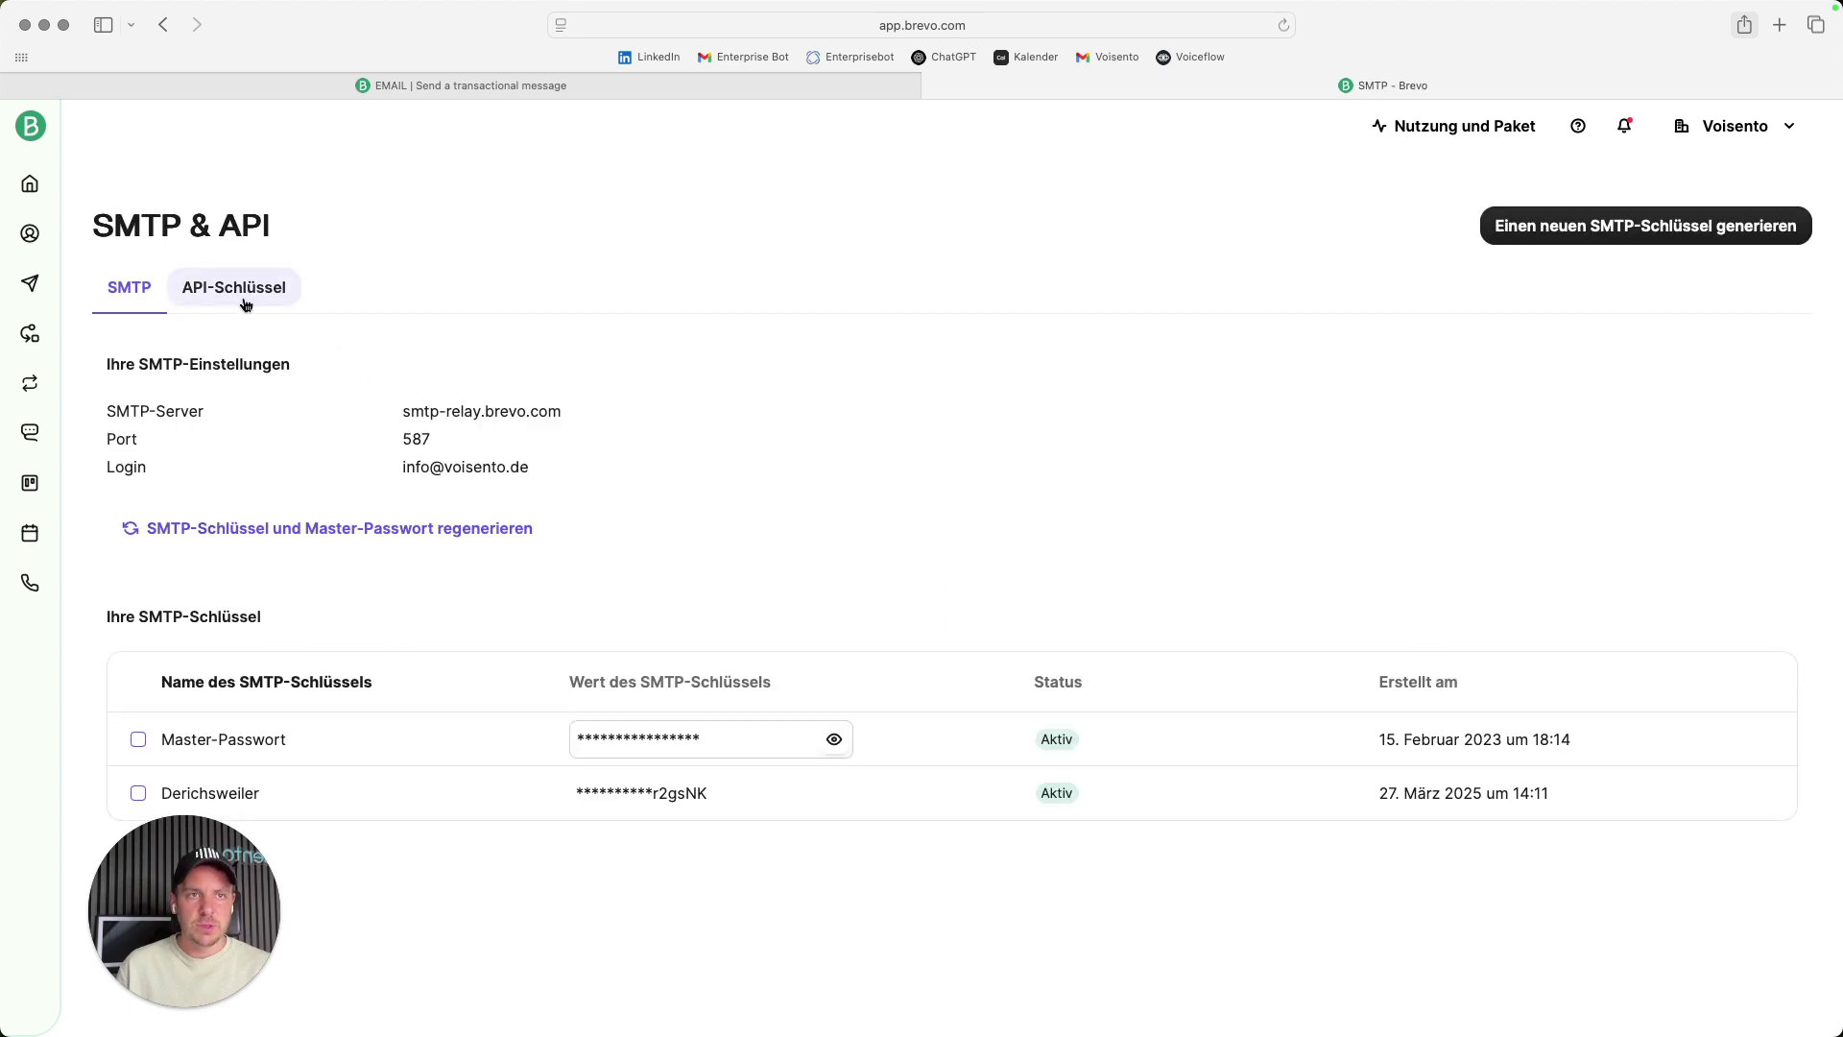
left_click(240, 299)
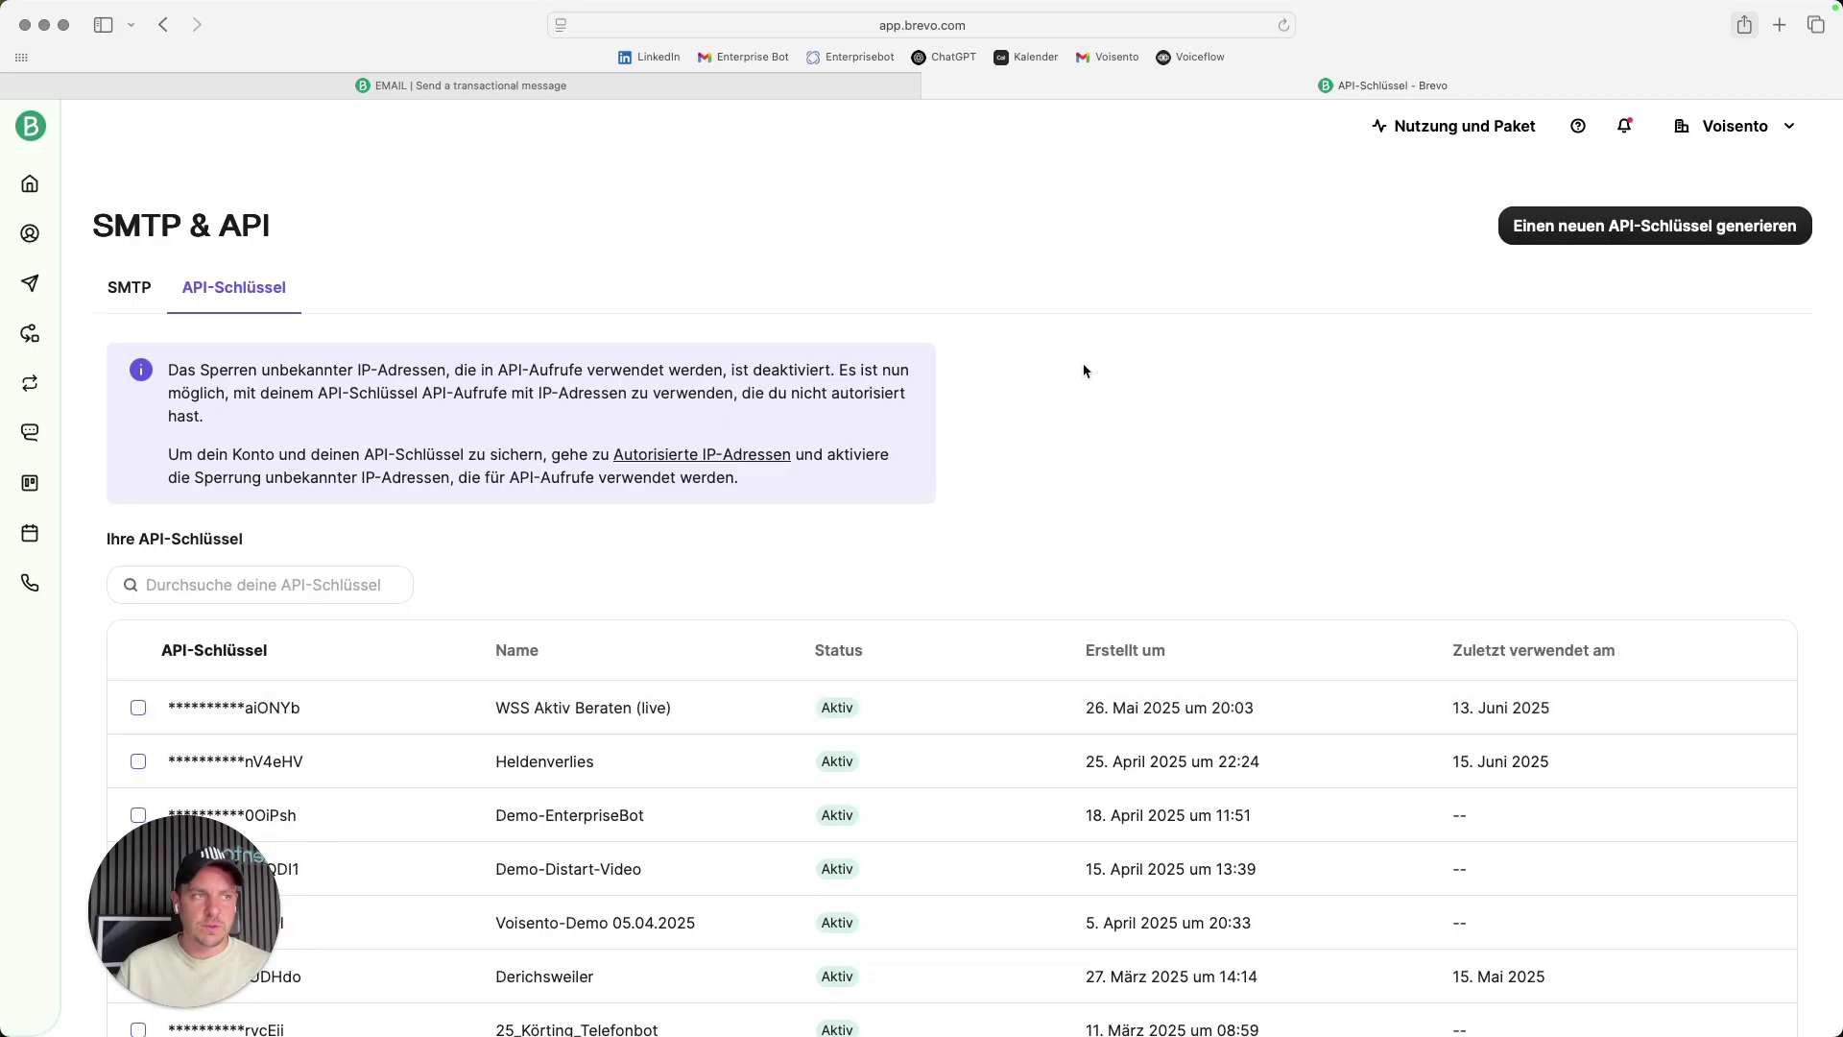
- Generate an API key named Demo-Voisento-Phonebot_June2025 and copy its value
left_click(1691, 230)
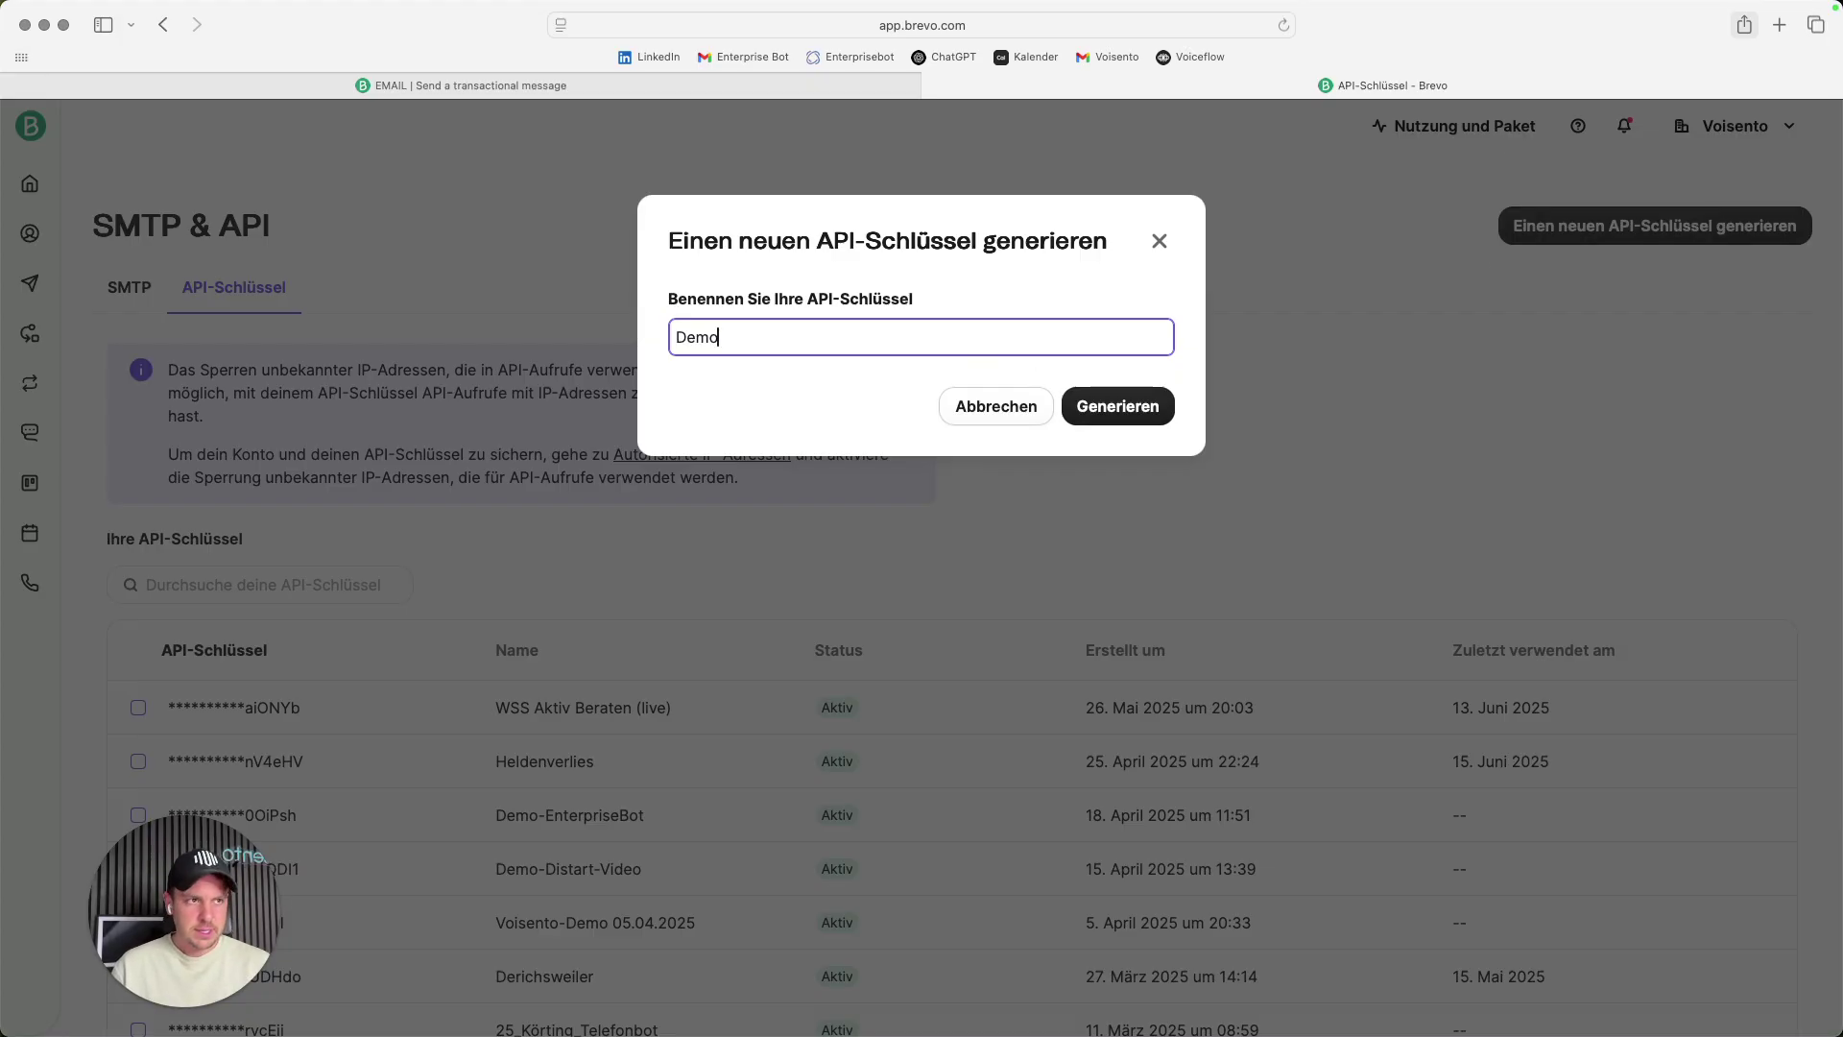
type("Demo-Voisento_Phone")
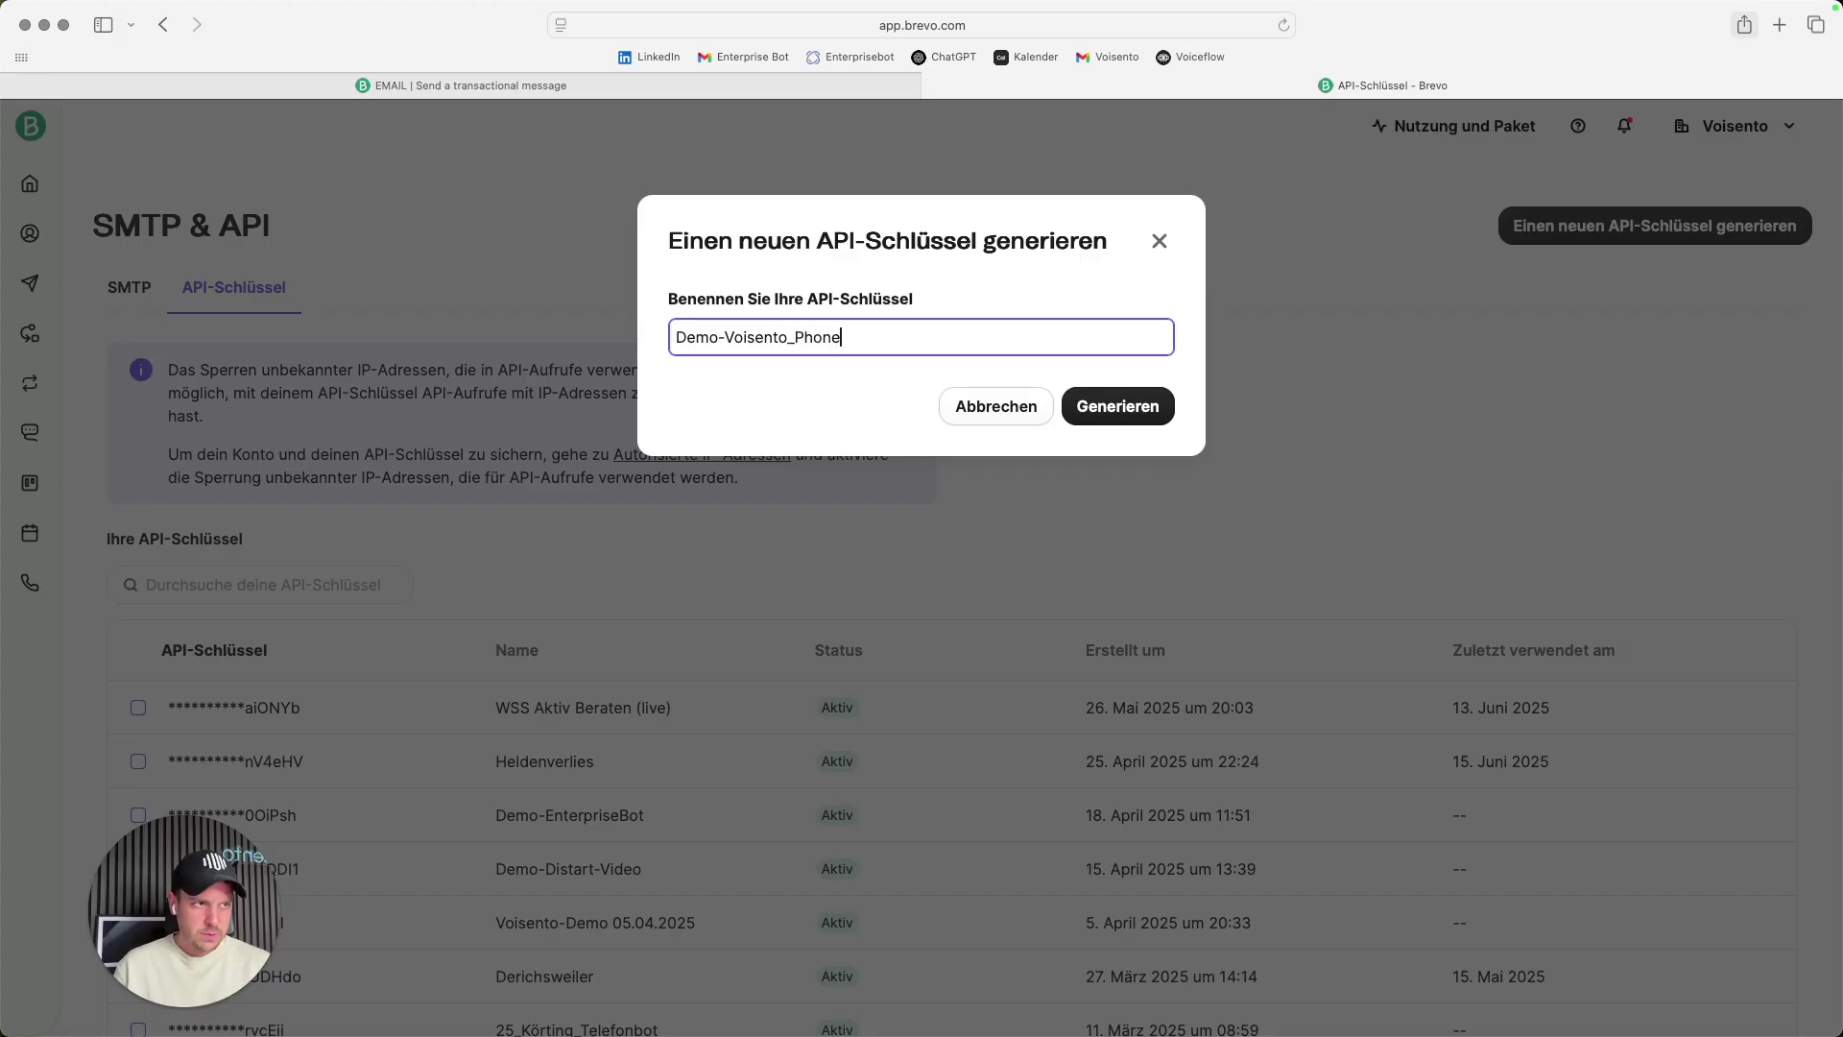
key("Left")
key("Left")
key("Left")
key("Left")
key("Left")
key("BackSpace")
type("-")
key("Down")
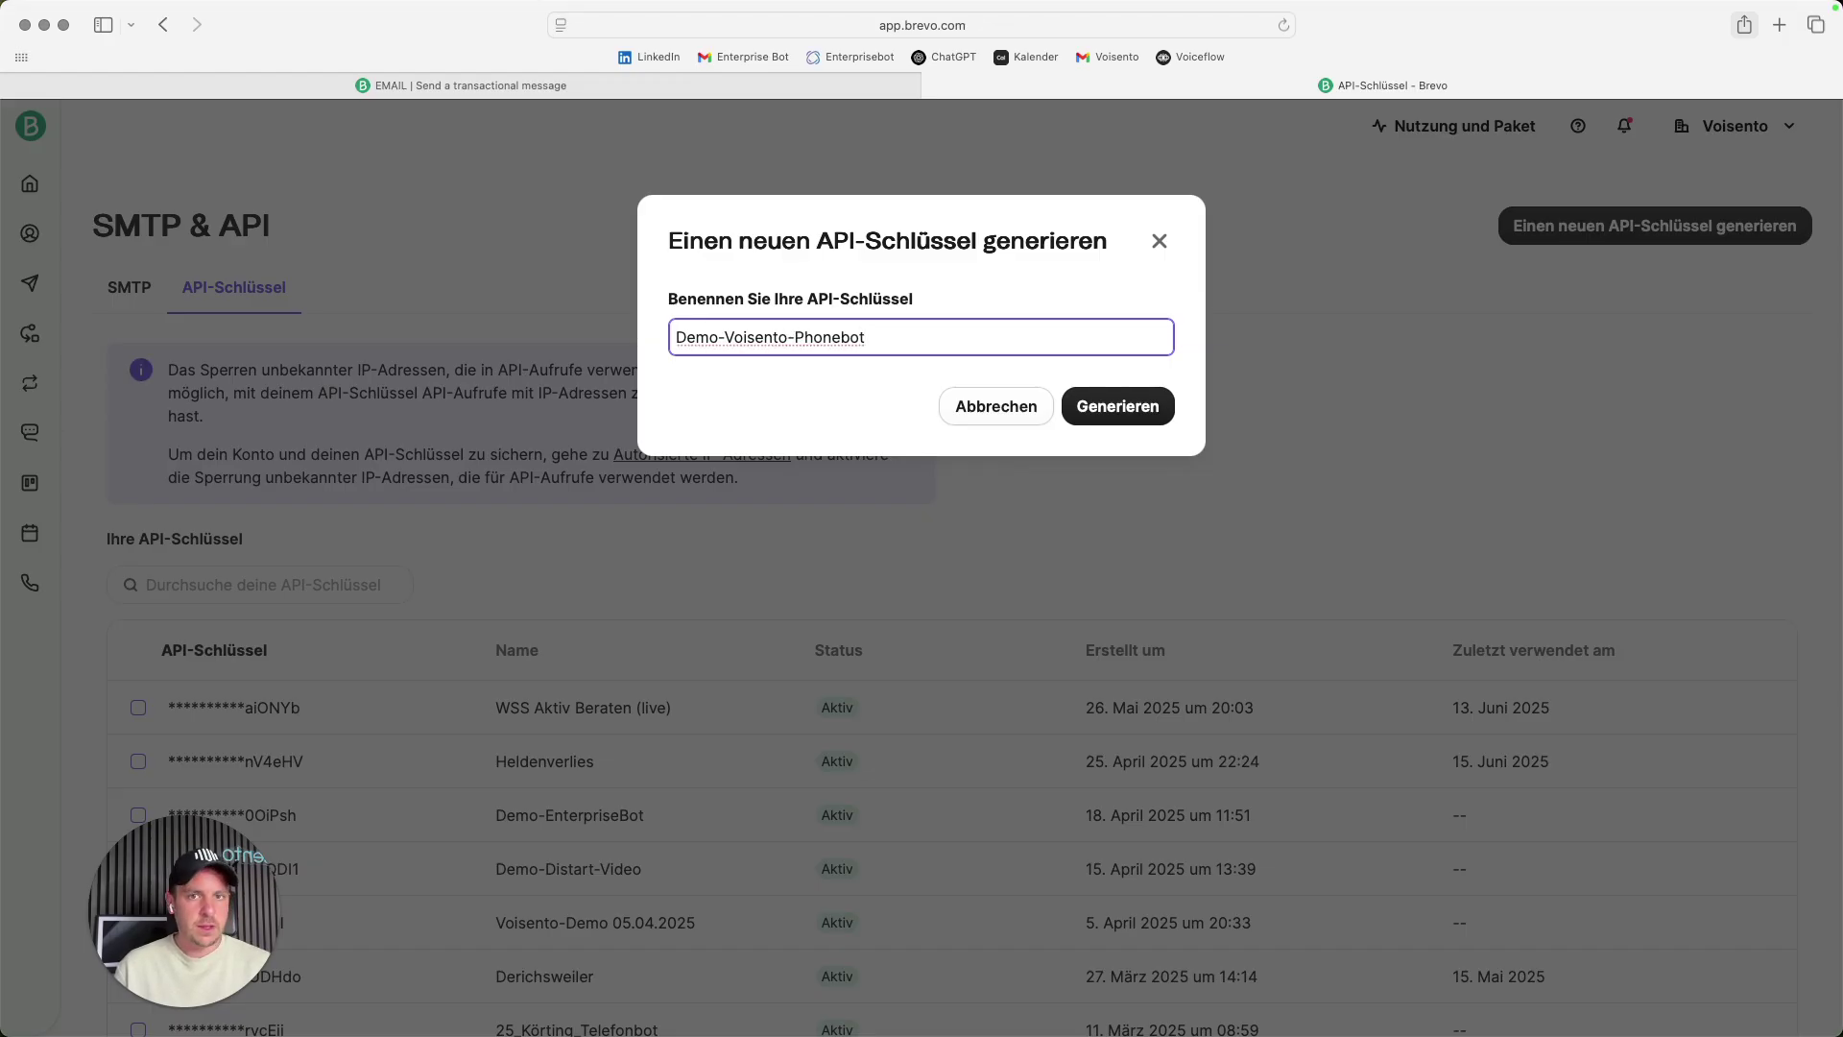
type("Jun")
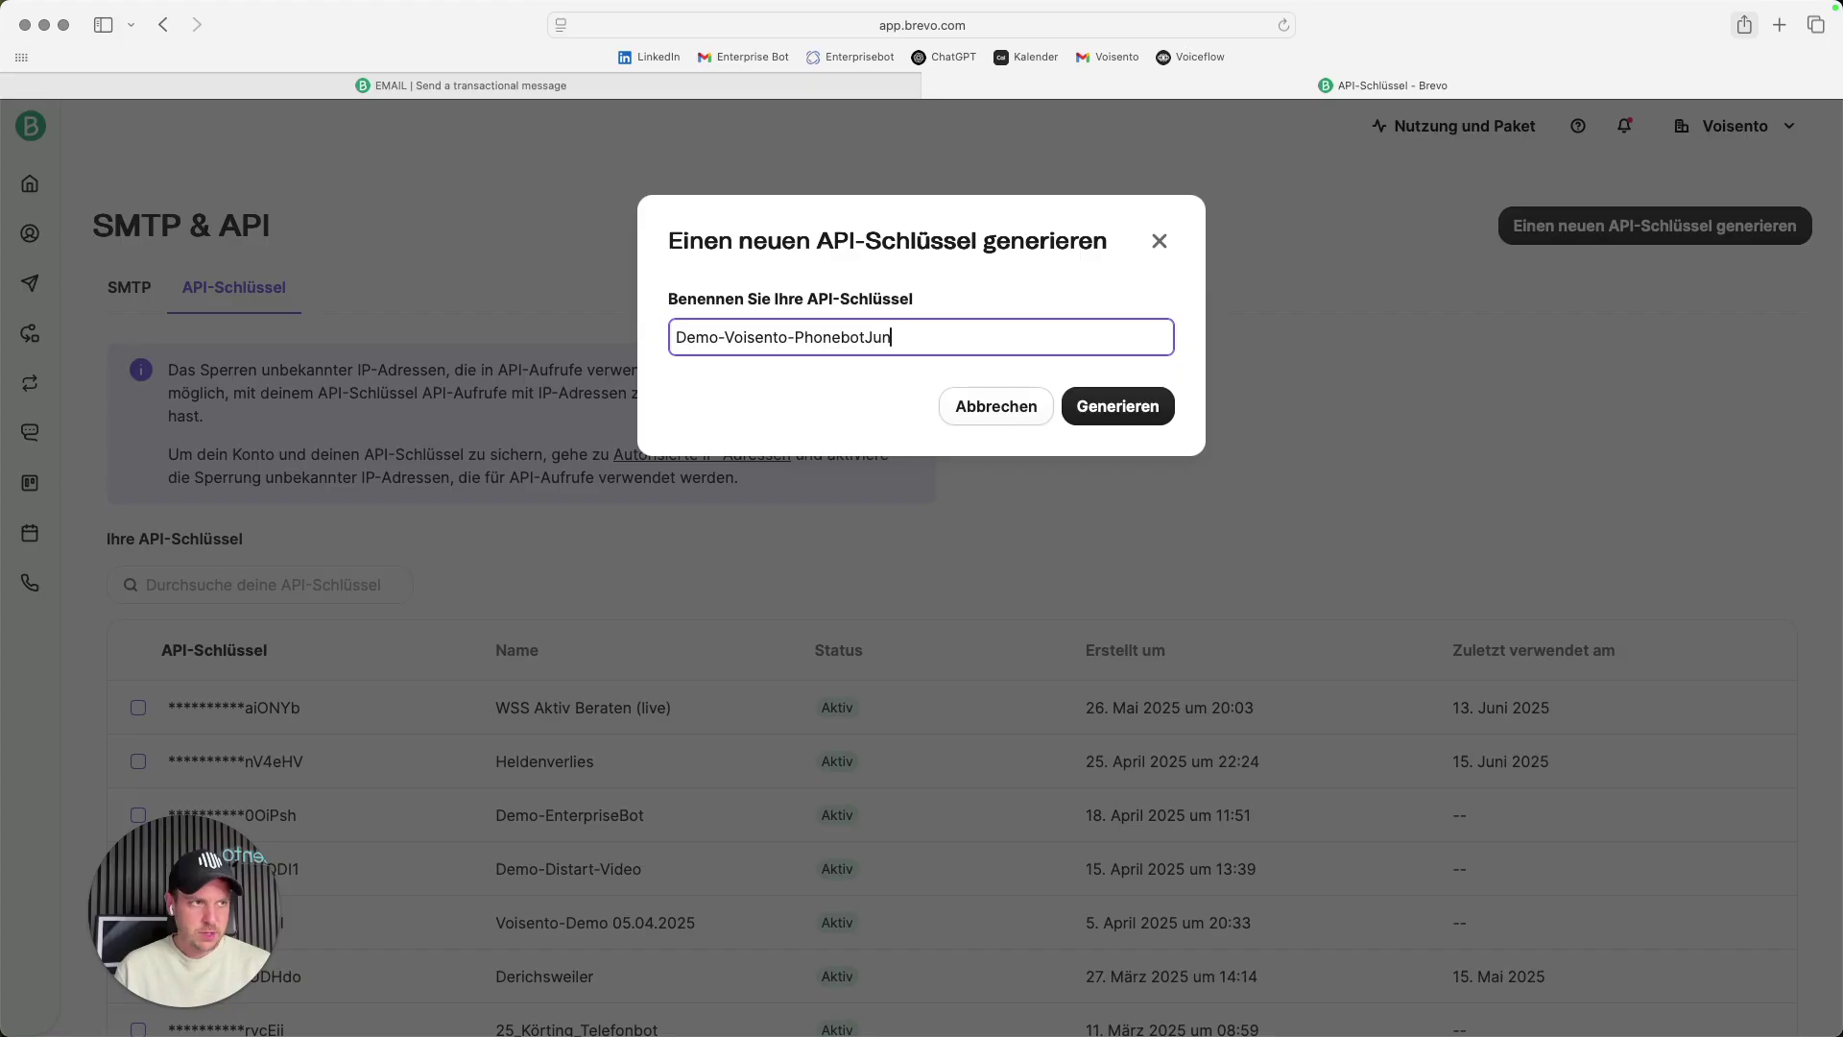
key("BackSpace")
key("BackSpace")
key("BackSpace")
type("_June2025")
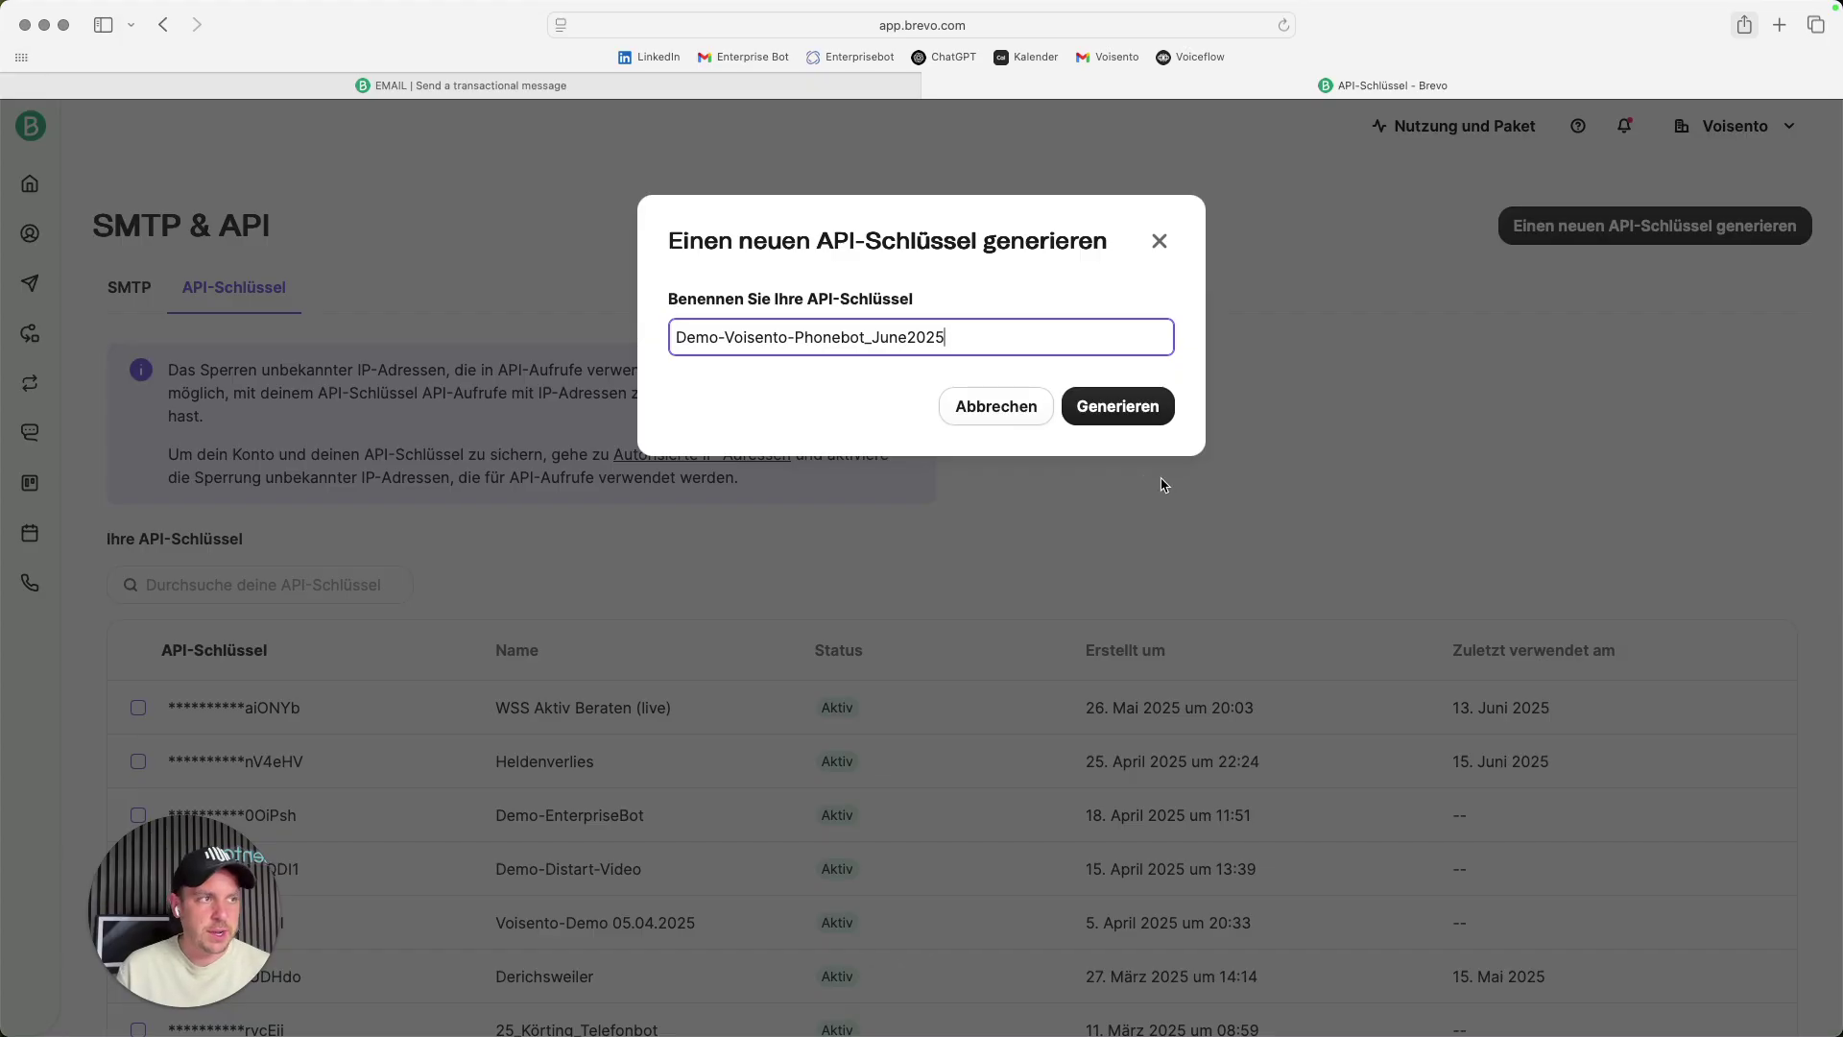
left_click(1152, 422)
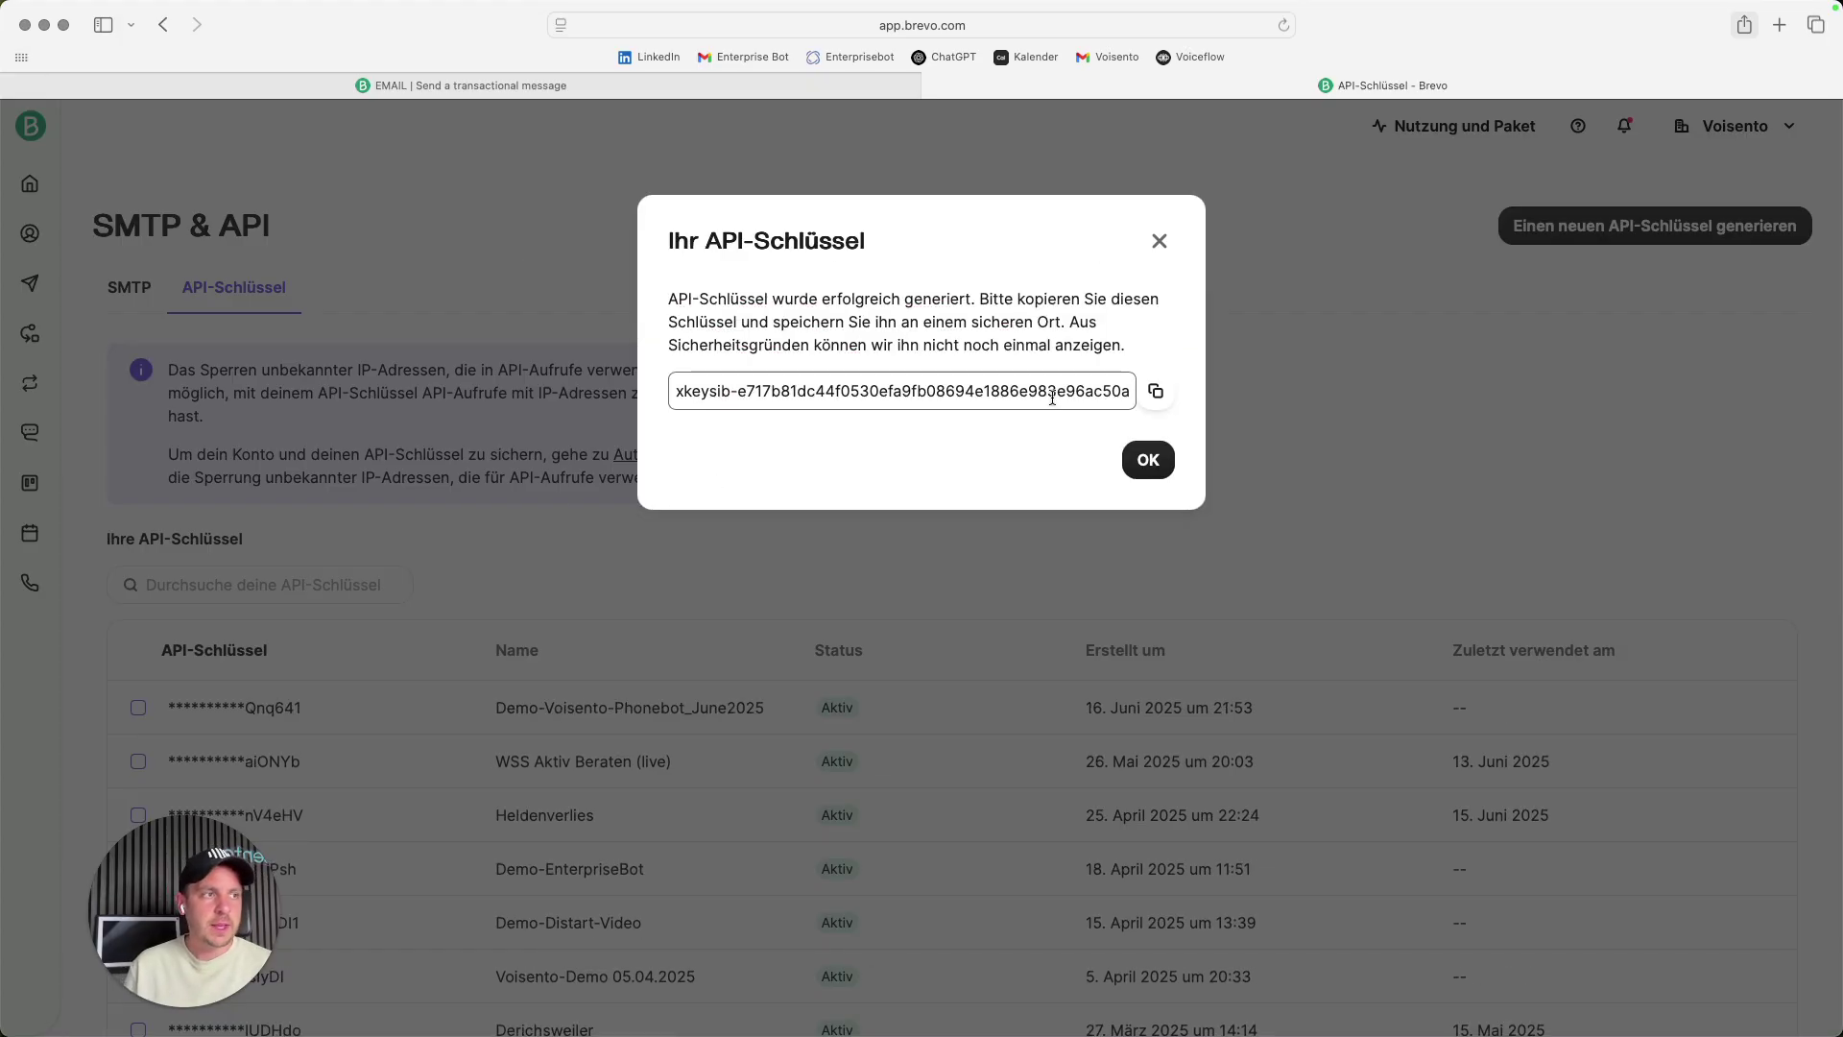
left_click_drag(683, 393, 999, 394)
left_click(1155, 391)
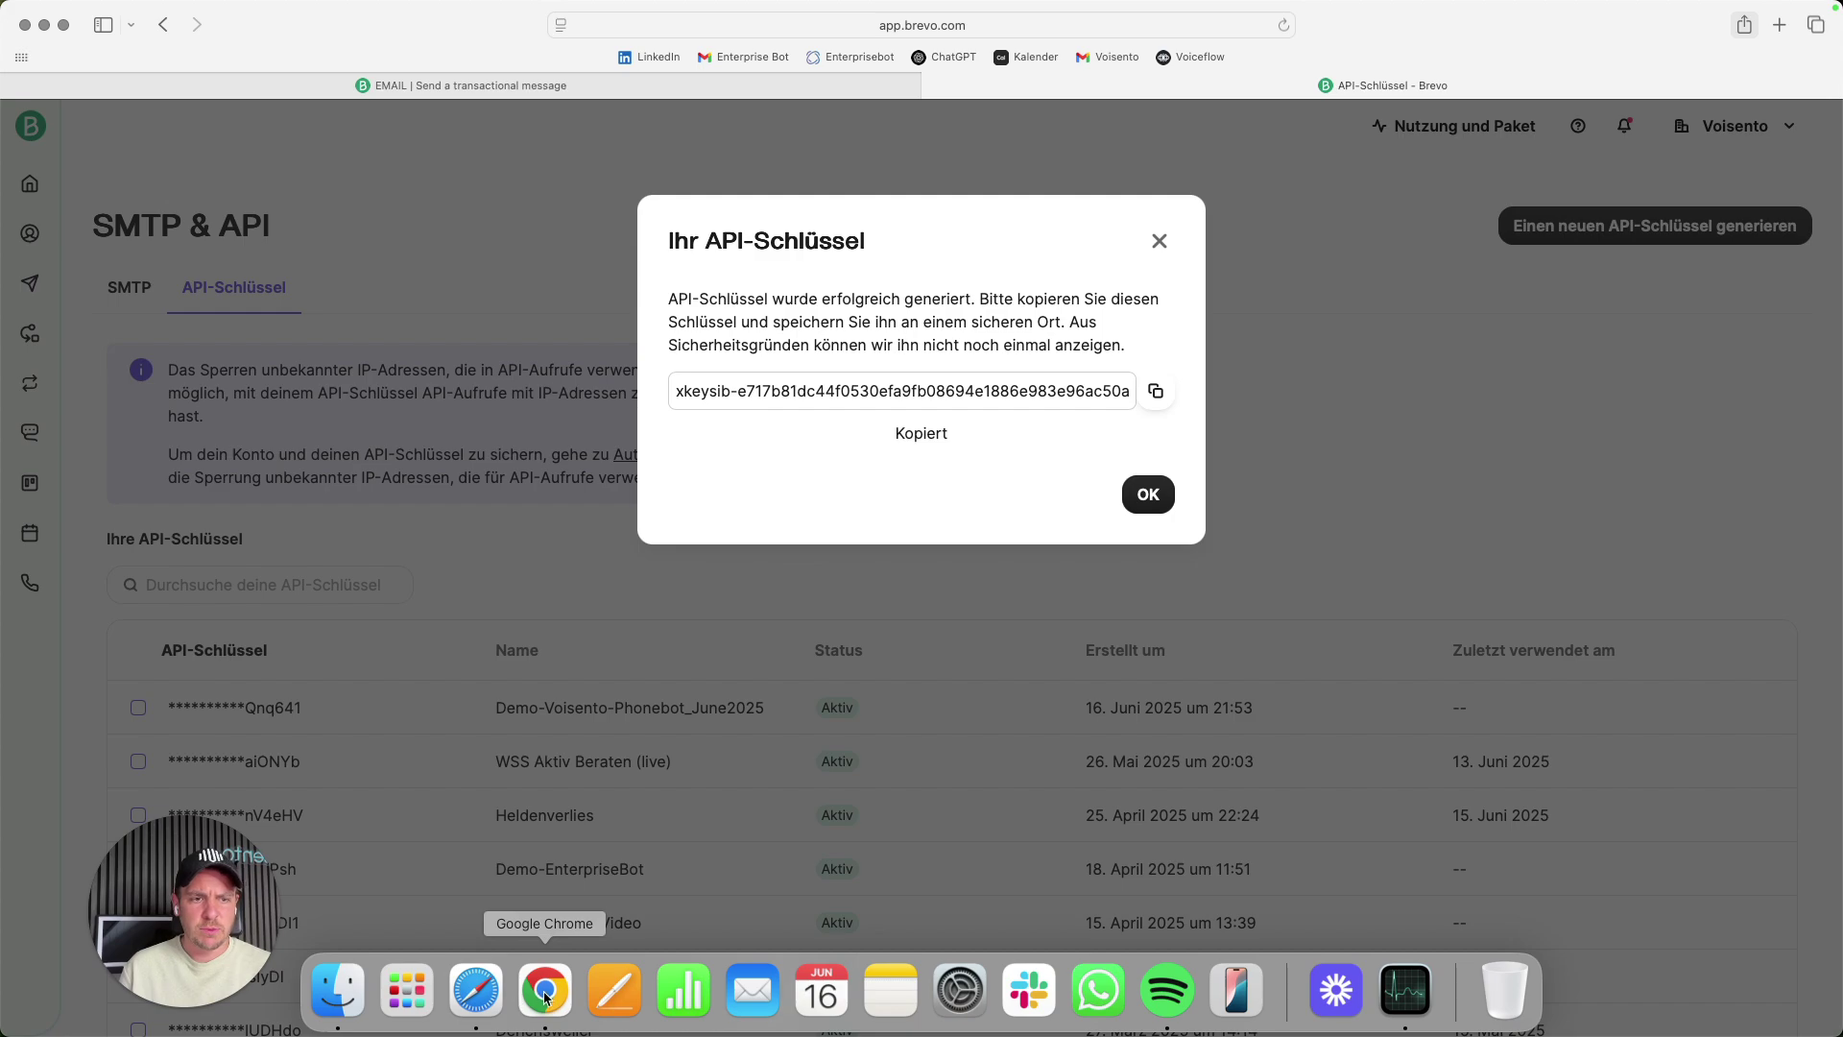
- Add a request header to the Voiceflow API tool with the Brevo API key as its value
left_click(543, 998)
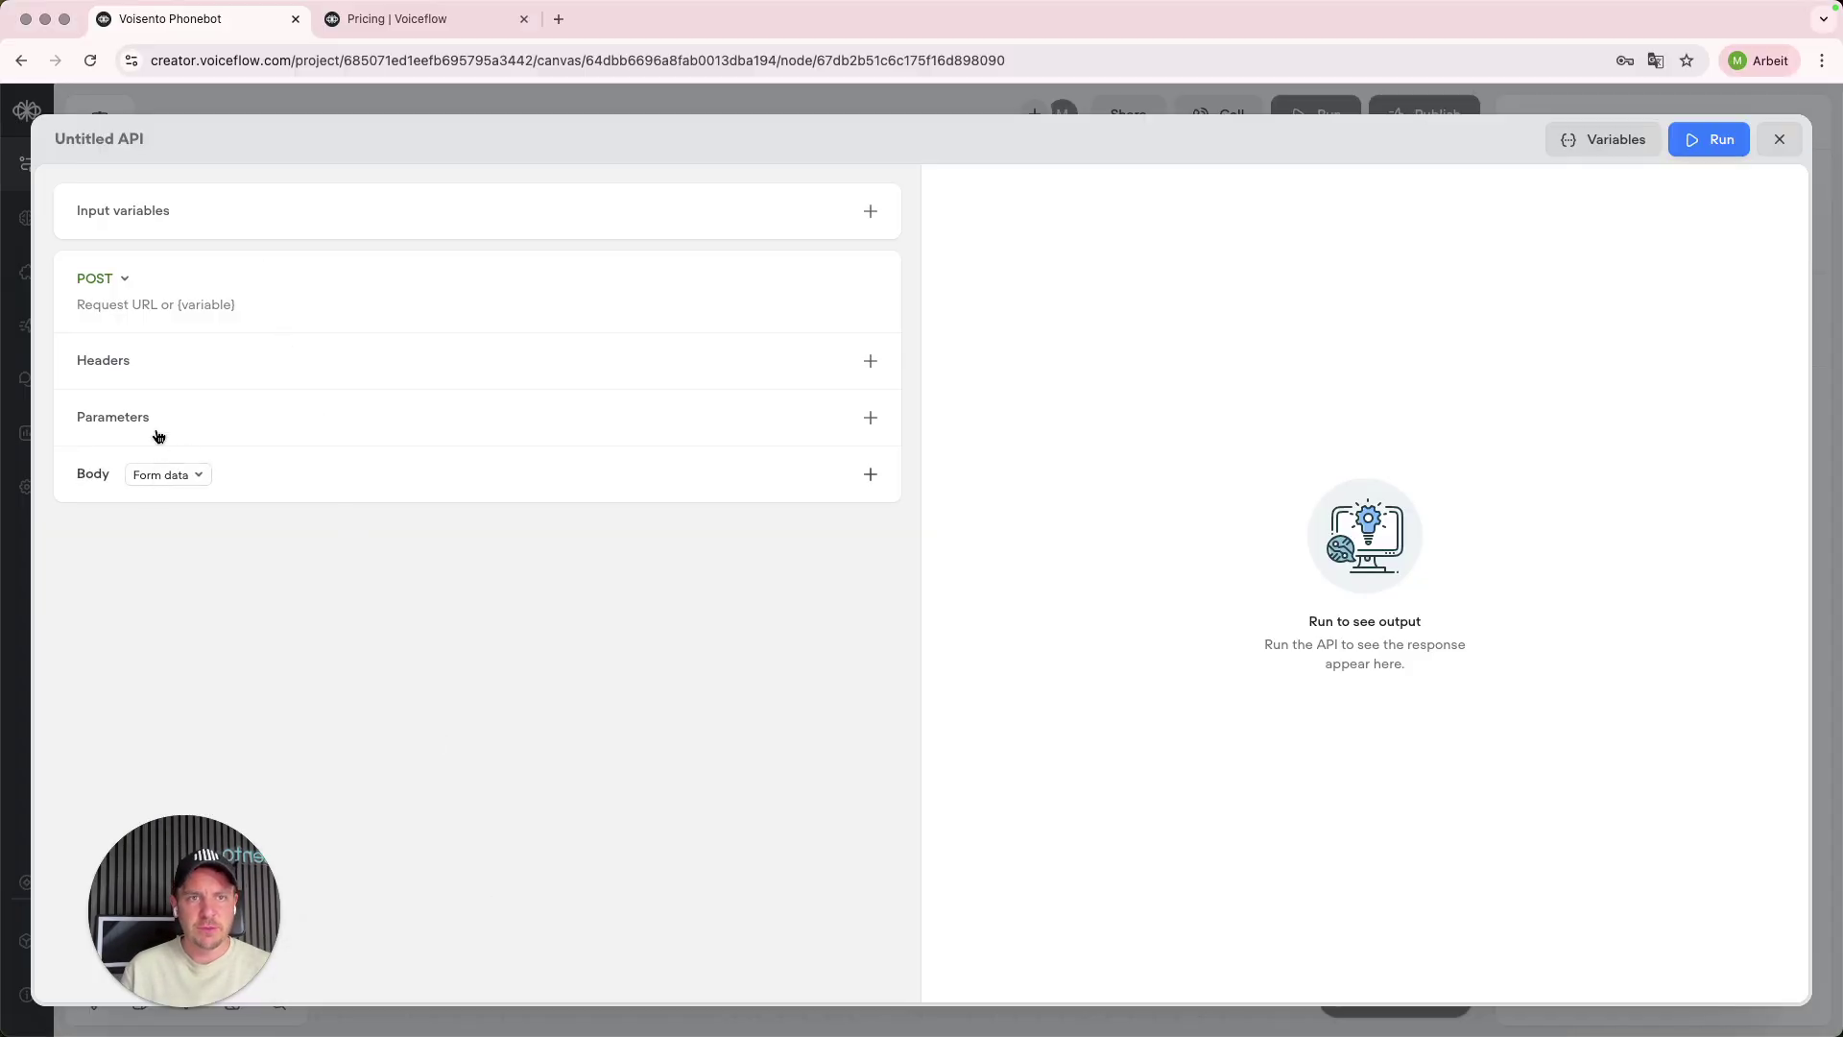
left_click(871, 361)
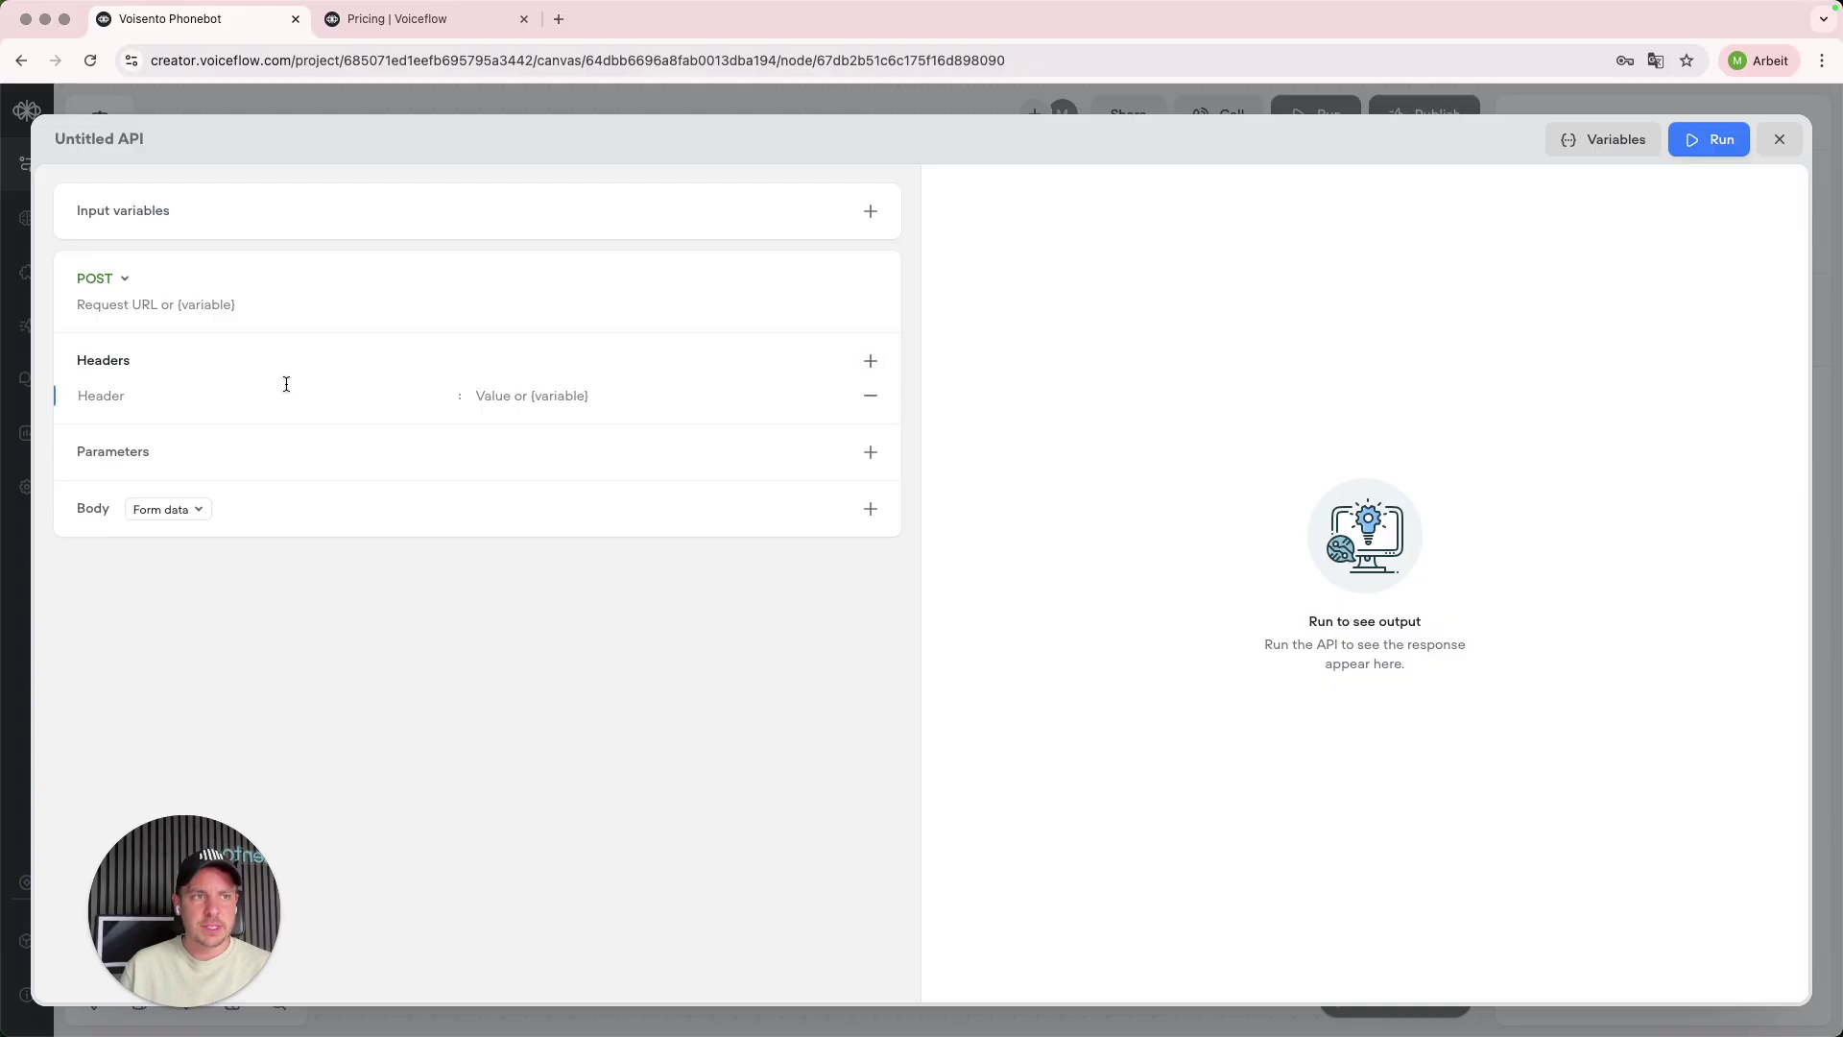
key("super+v")
left_click(519, 750)
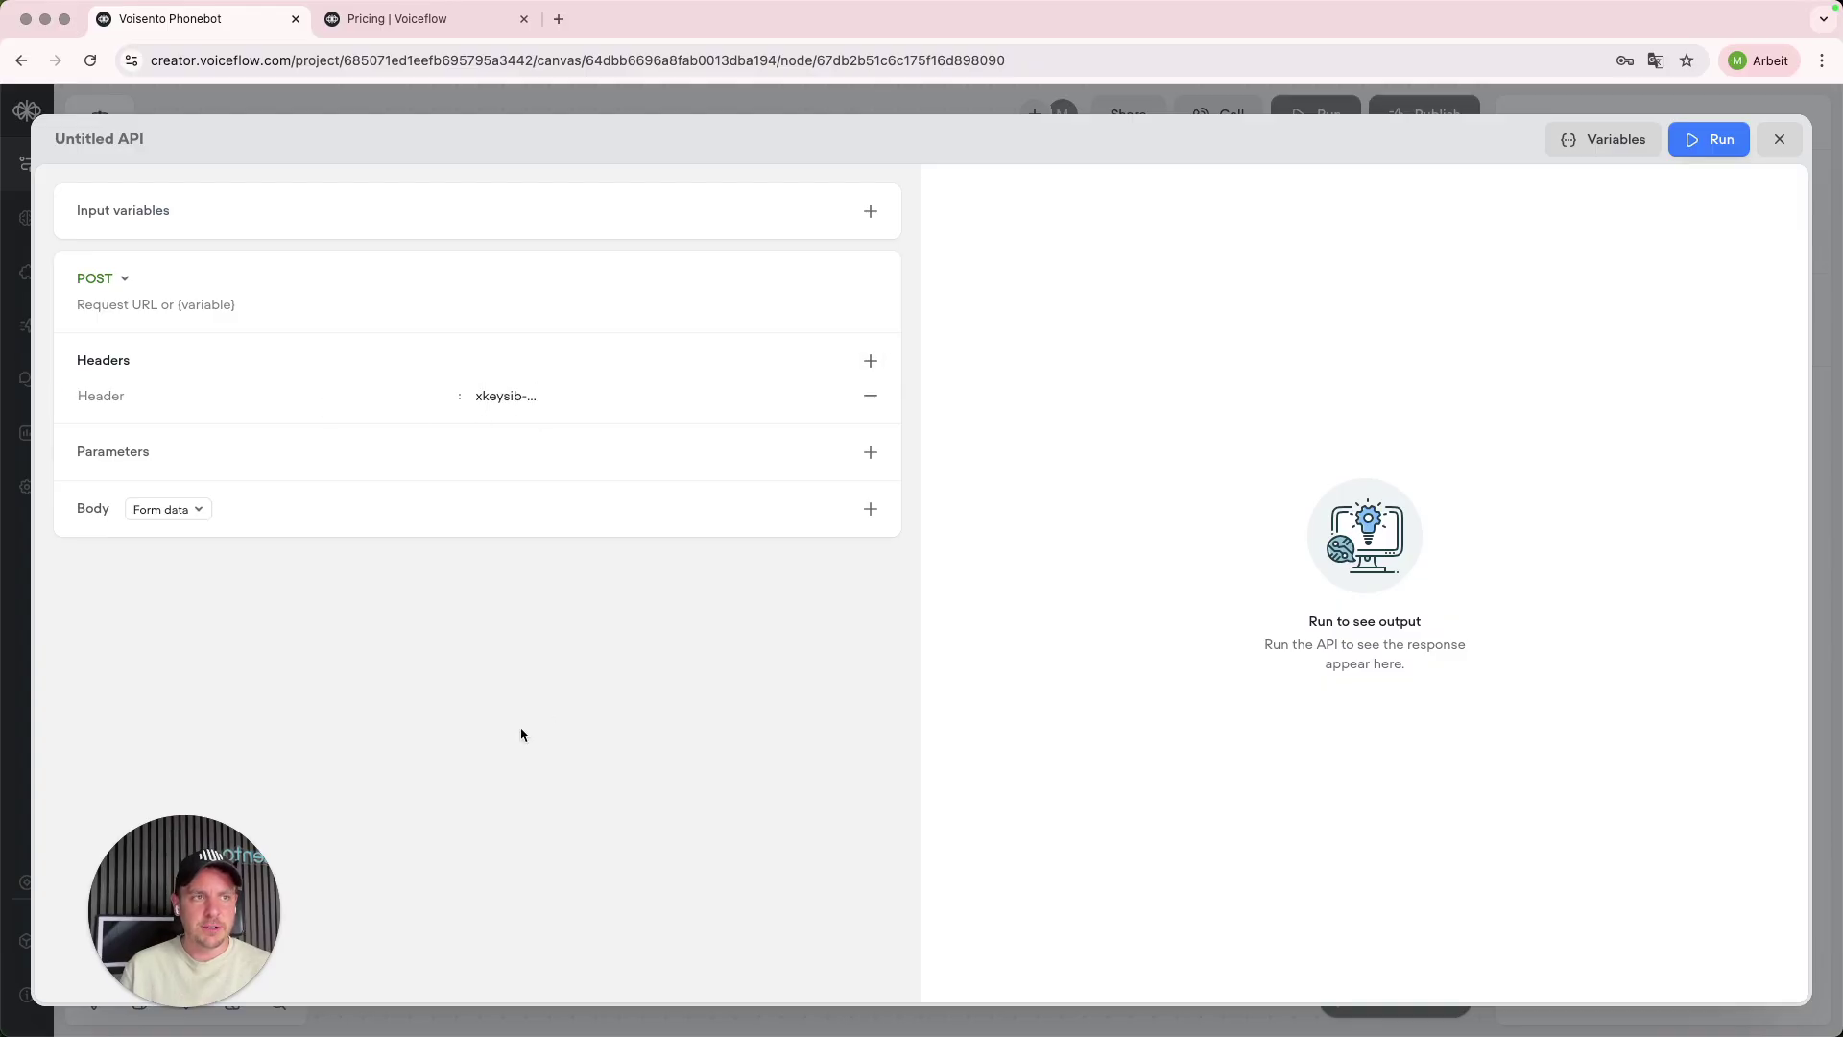
mouse_move(335, 1003)
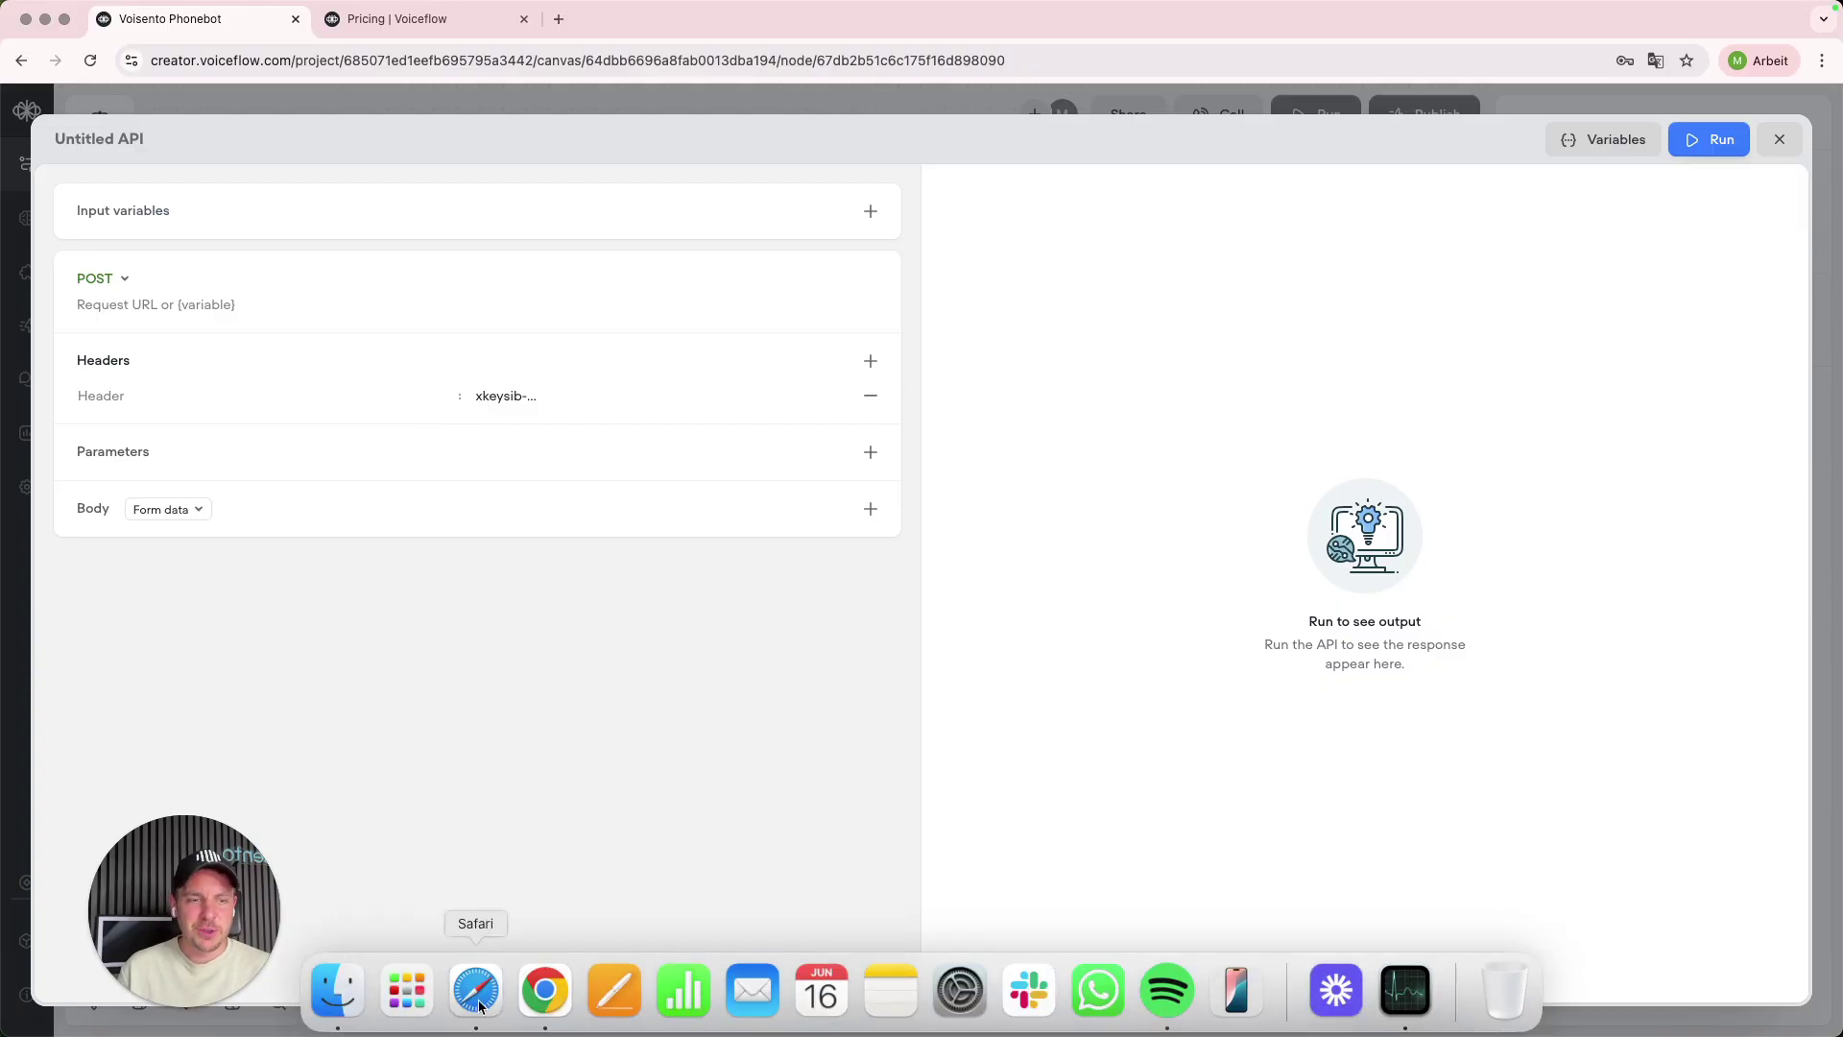
left_click(479, 1005)
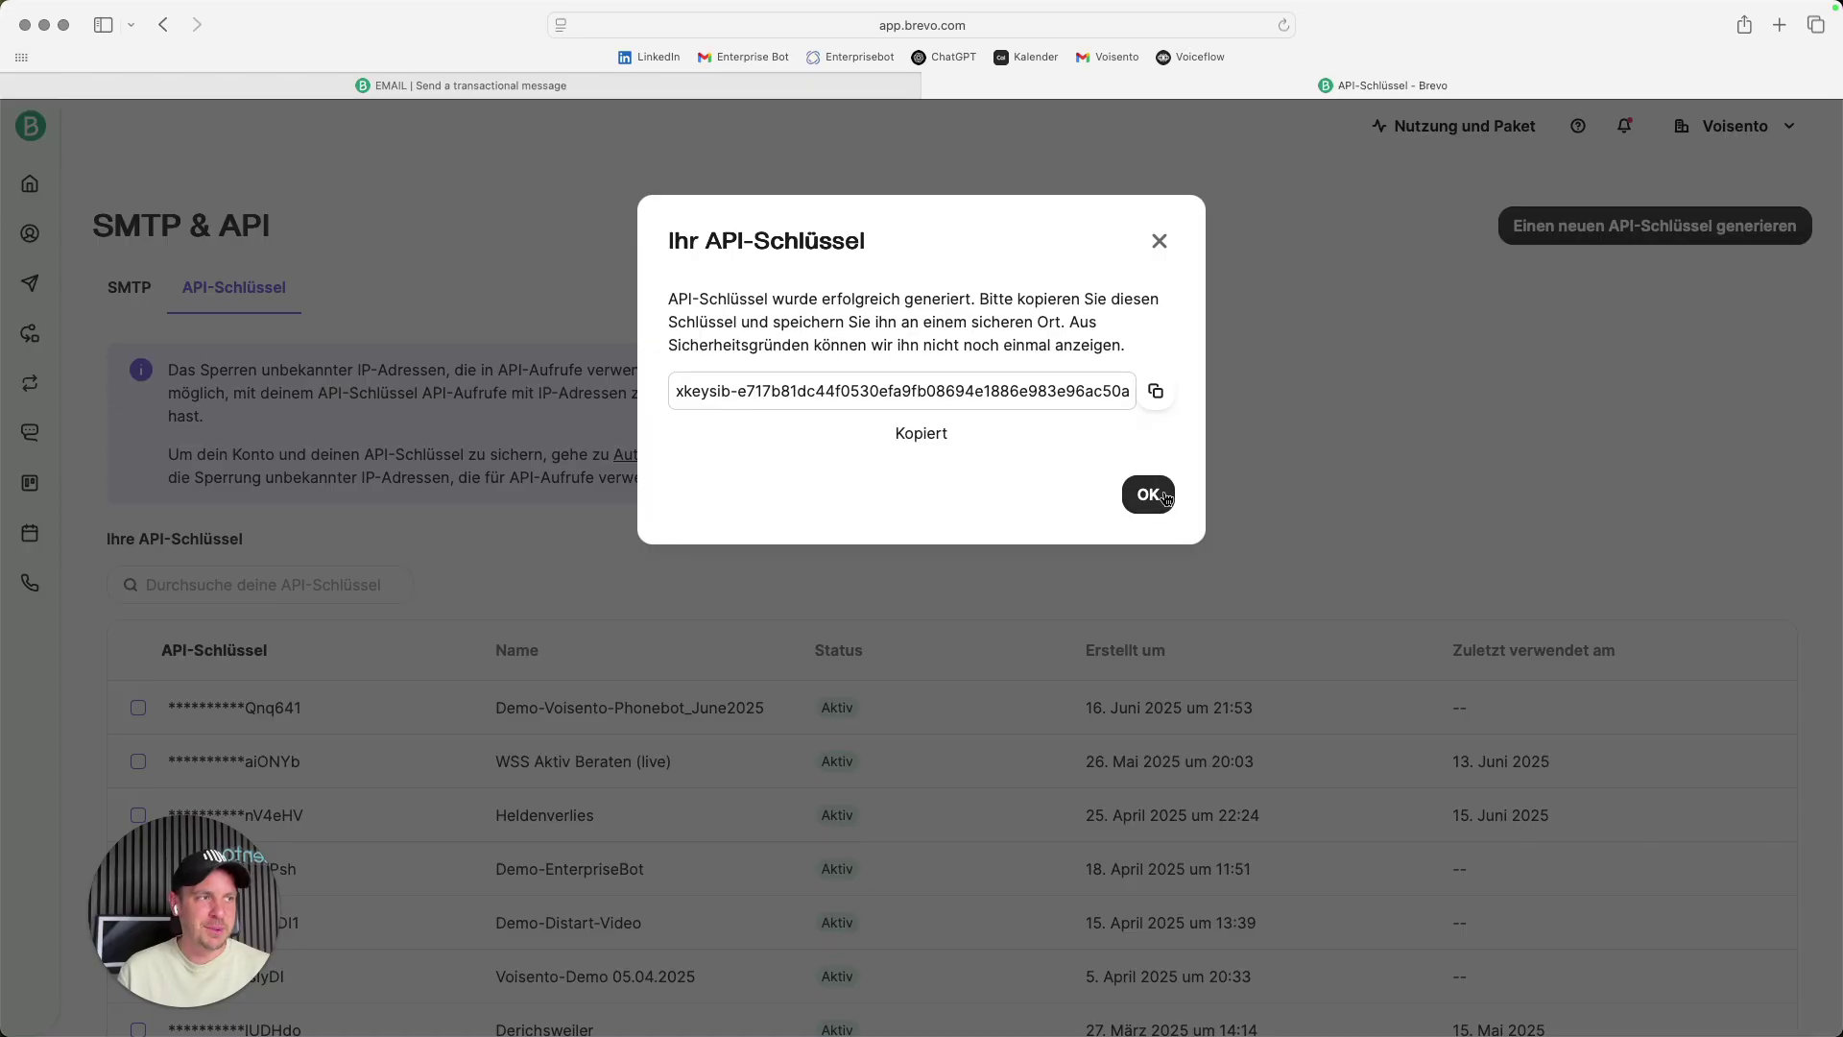
- Close the new API key dialog and return to the transactional email API search results
left_click(1148, 494)
left_click(516, 80)
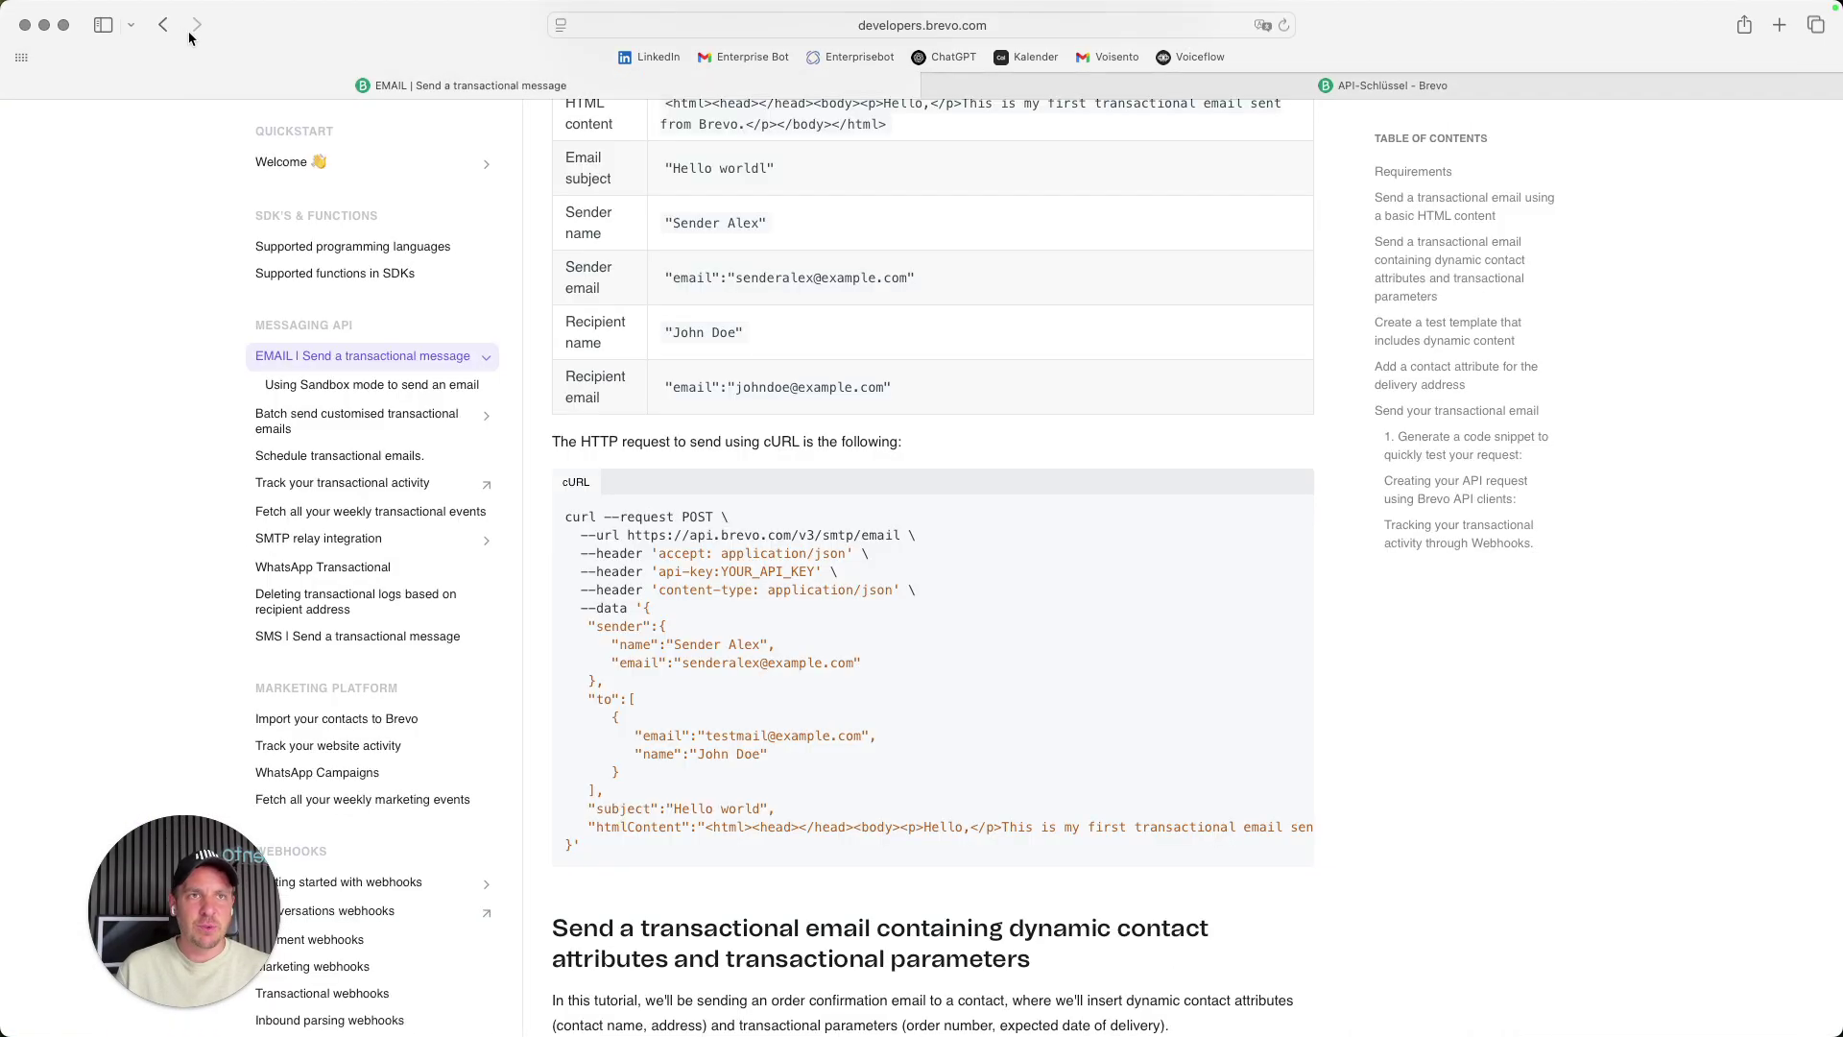
left_click(163, 24)
scroll(357, 246, "up", 1)
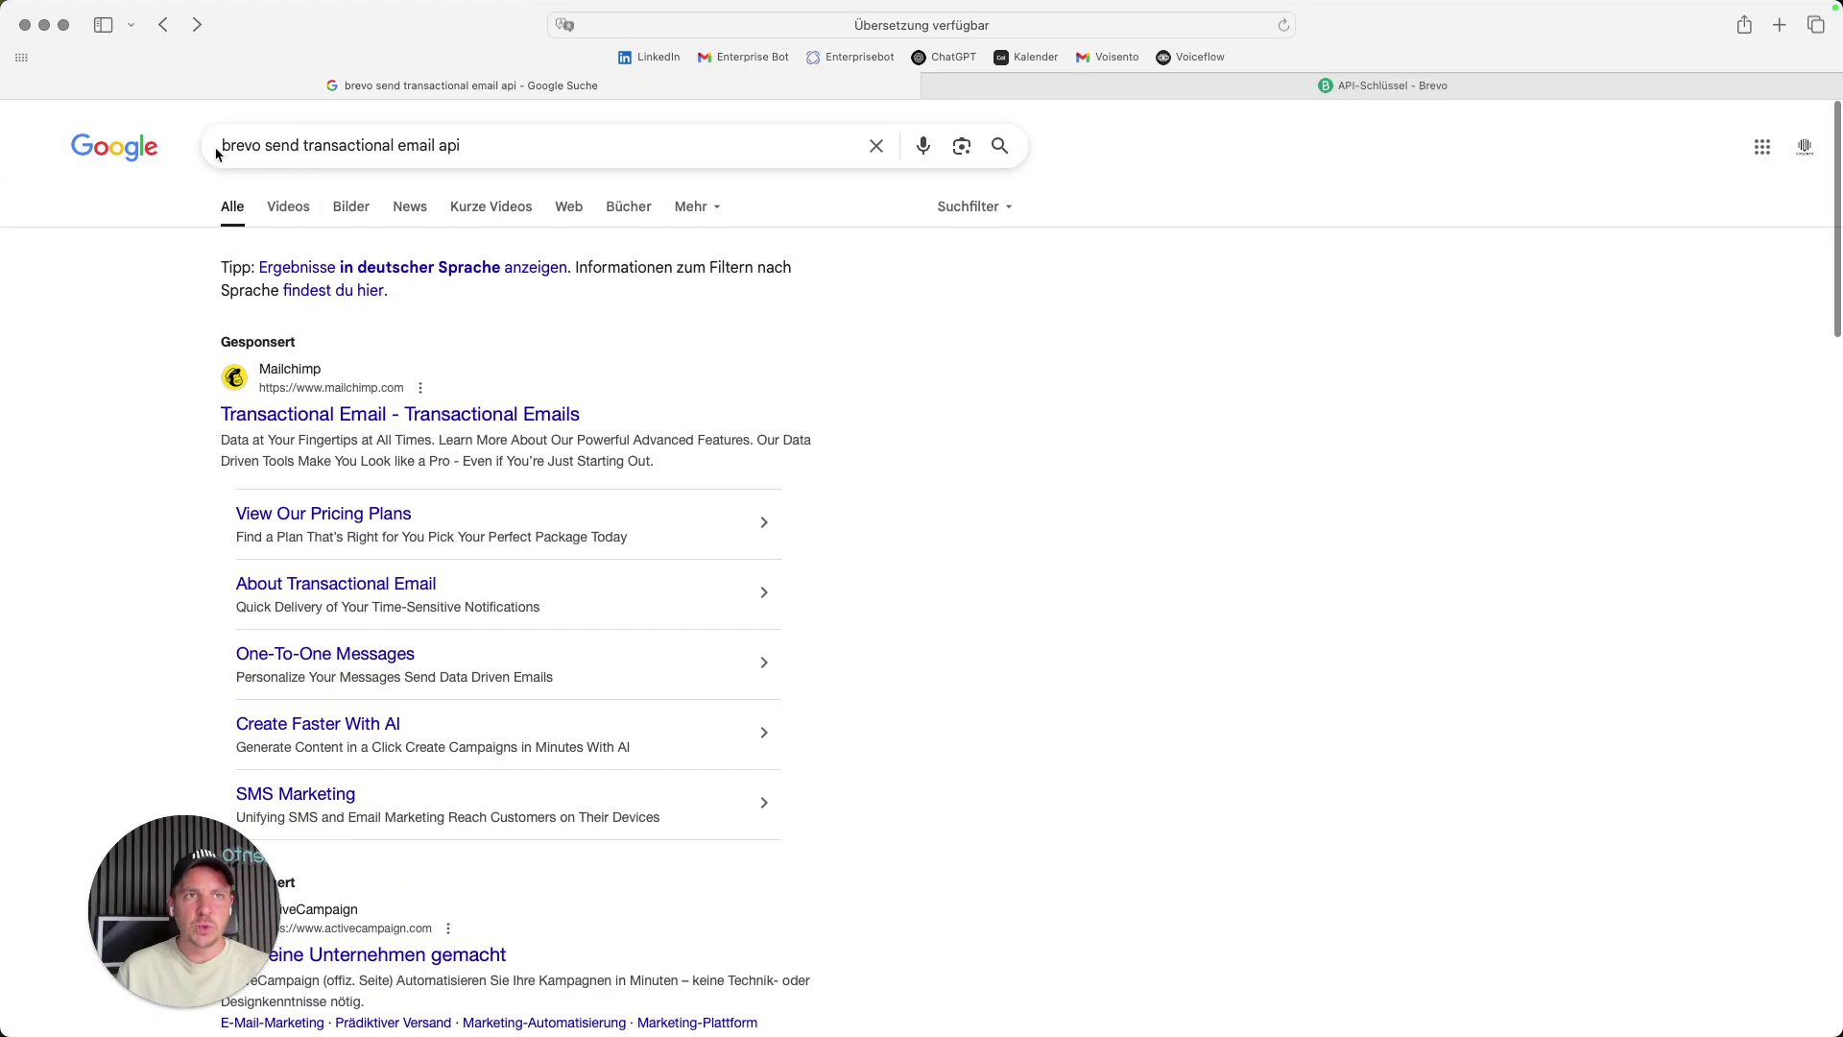
left_click_drag(223, 146, 467, 145)
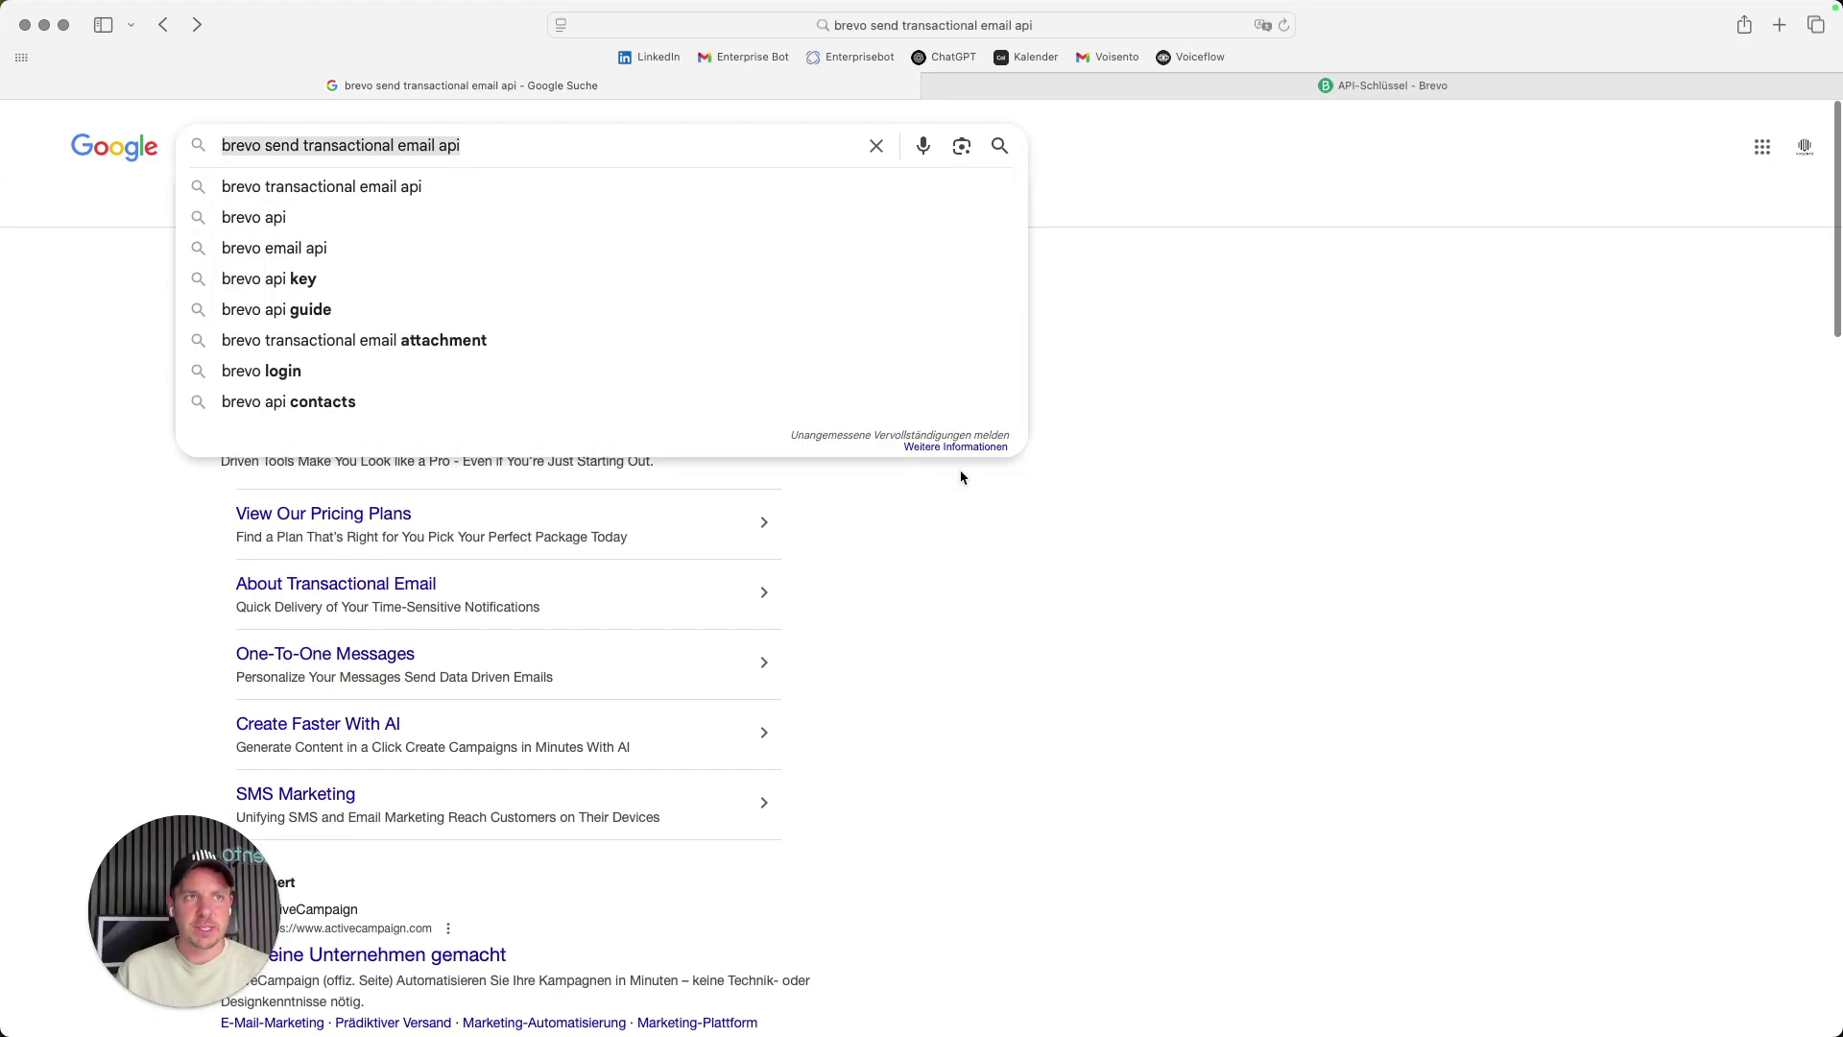
left_click(1400, 557)
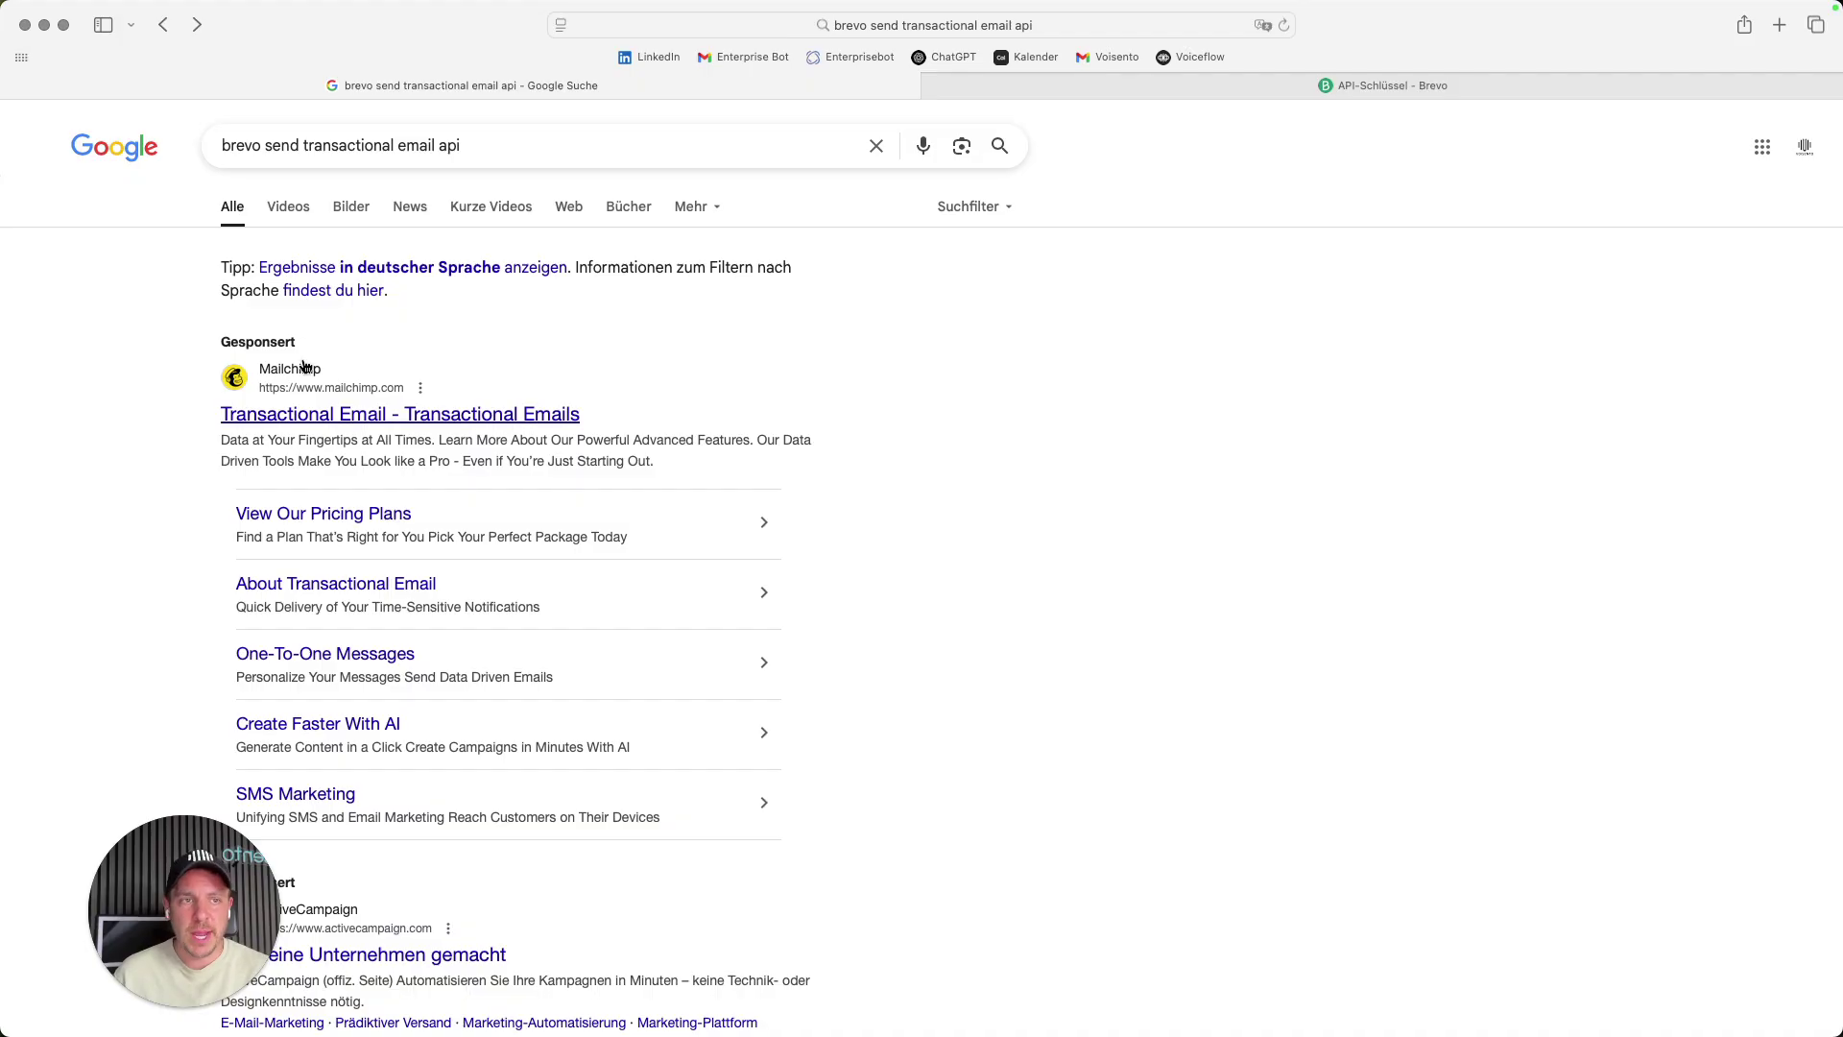
left_click_drag(200, 927, 134, 926)
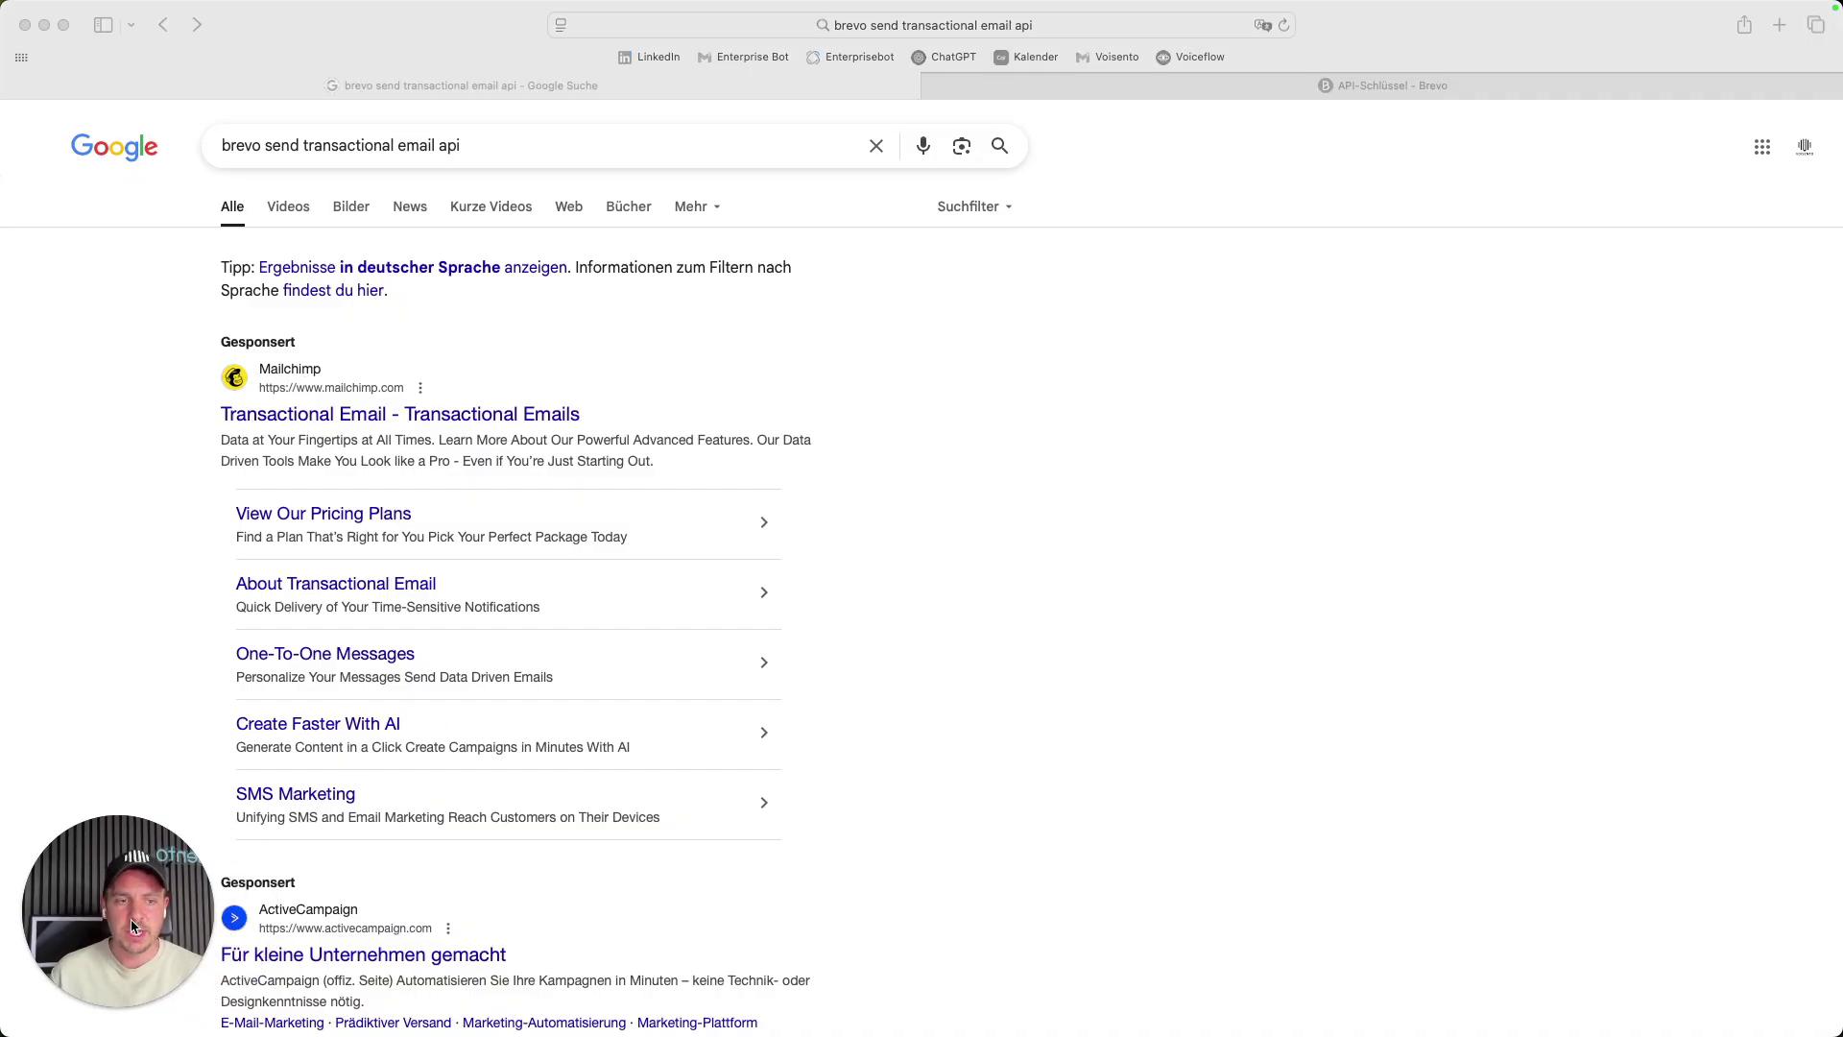
scroll(423, 761, "down", 8)
scroll(399, 478, "up", 3)
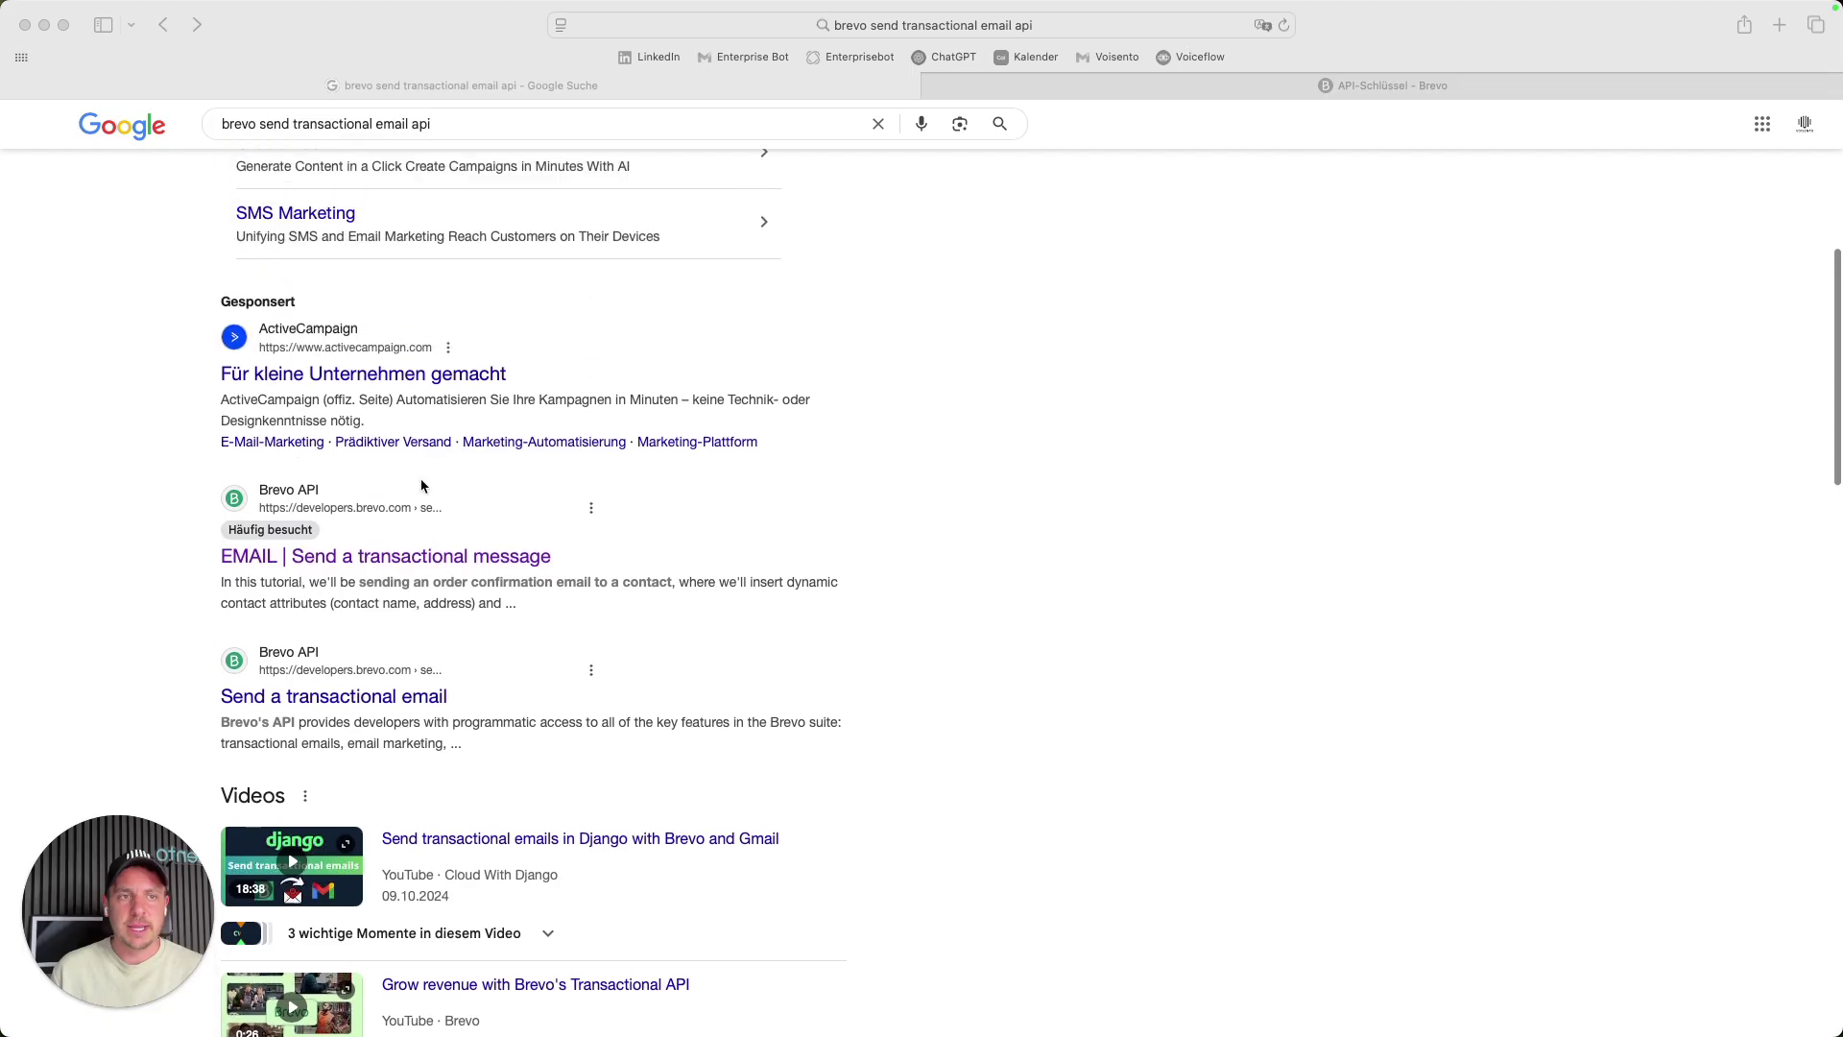
left_click(317, 591)
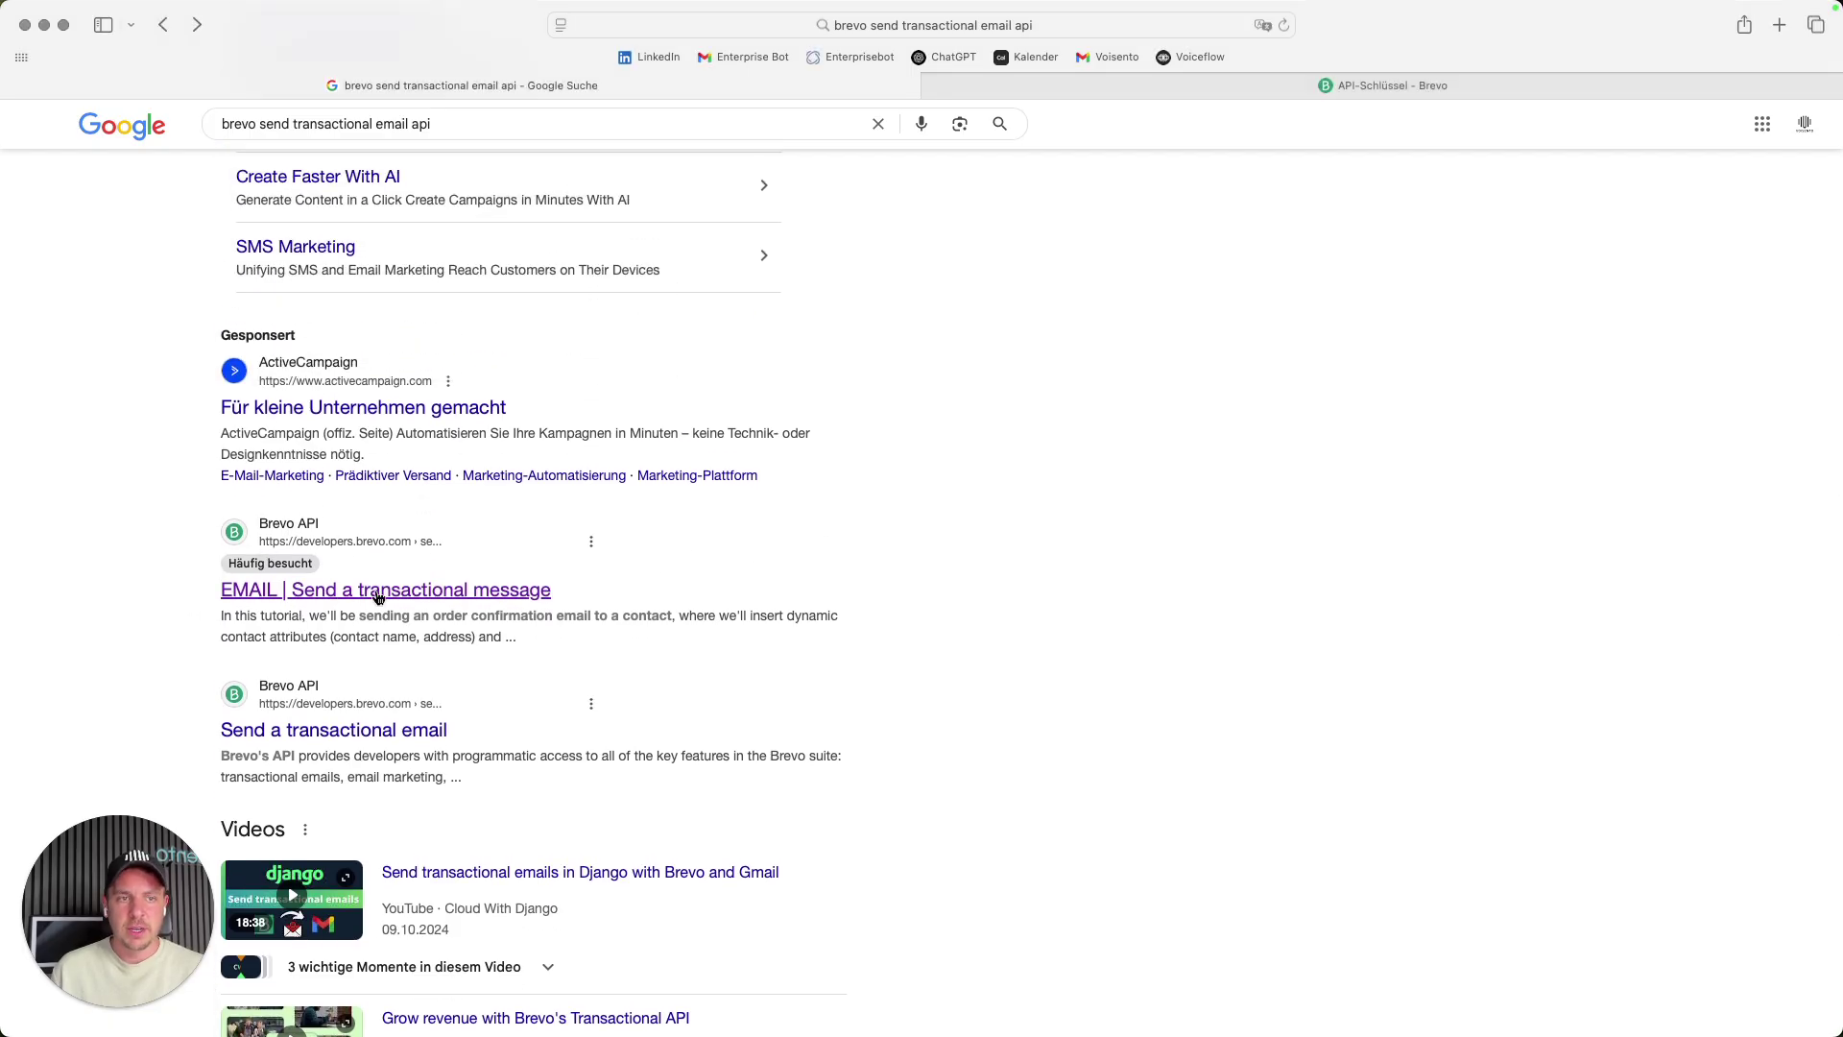
- Open Brevo's guide on sending transactional messages and examine its cURL example request
left_click(499, 592)
scroll(821, 441, "down", 6)
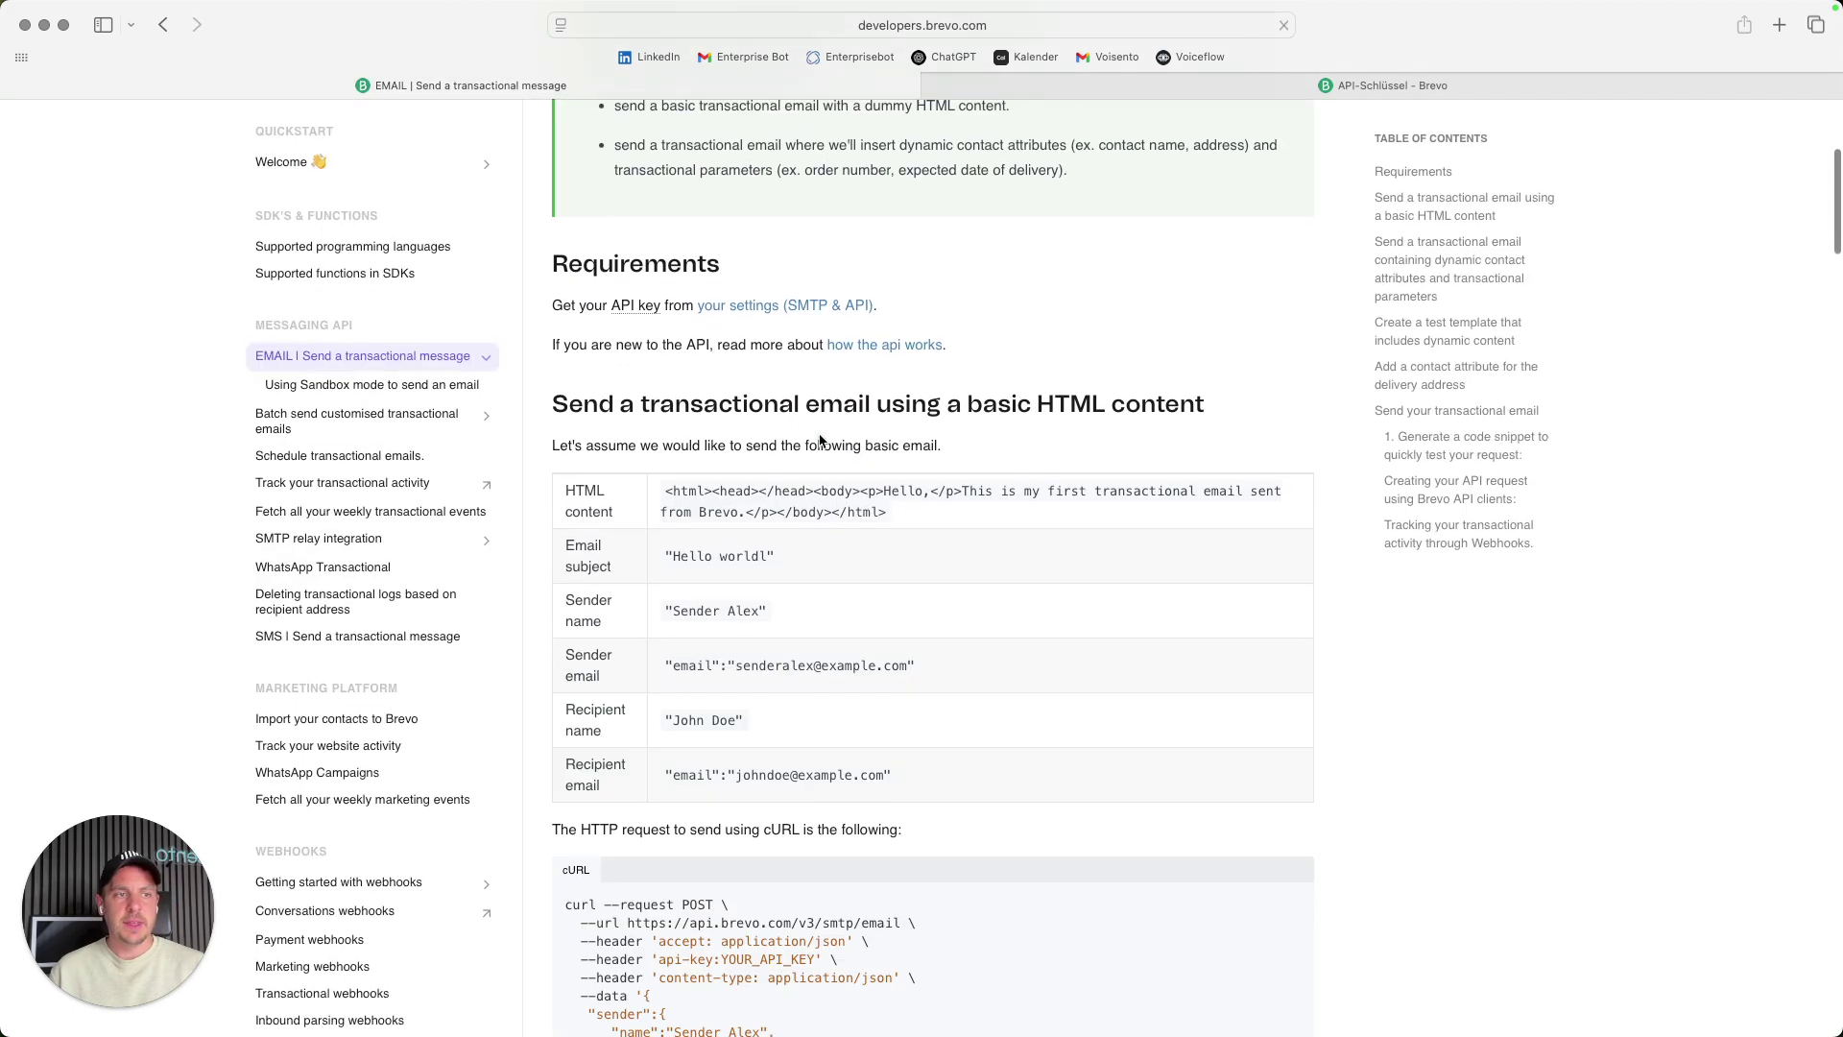
scroll(820, 440, "down", 5)
scroll(821, 441, "up", 4)
scroll(820, 441, "down", 3)
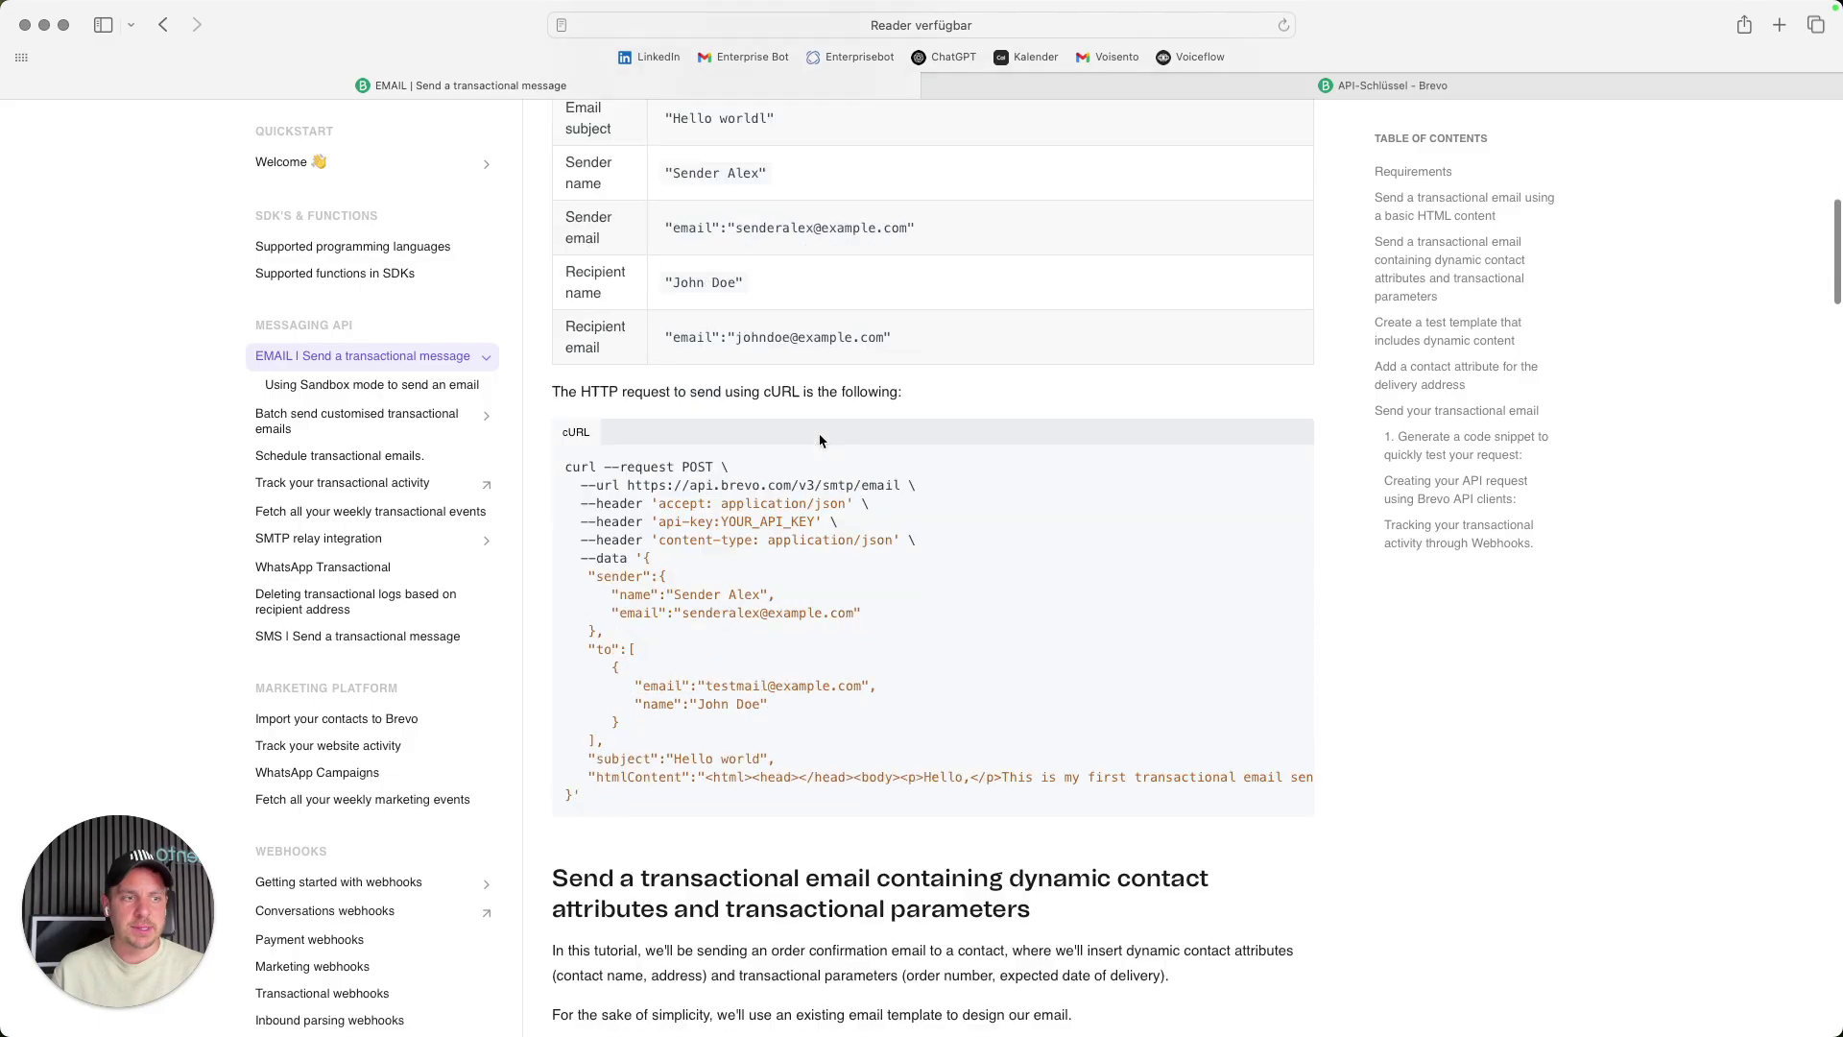
left_click_drag(568, 344, 1006, 672)
left_click(913, 410)
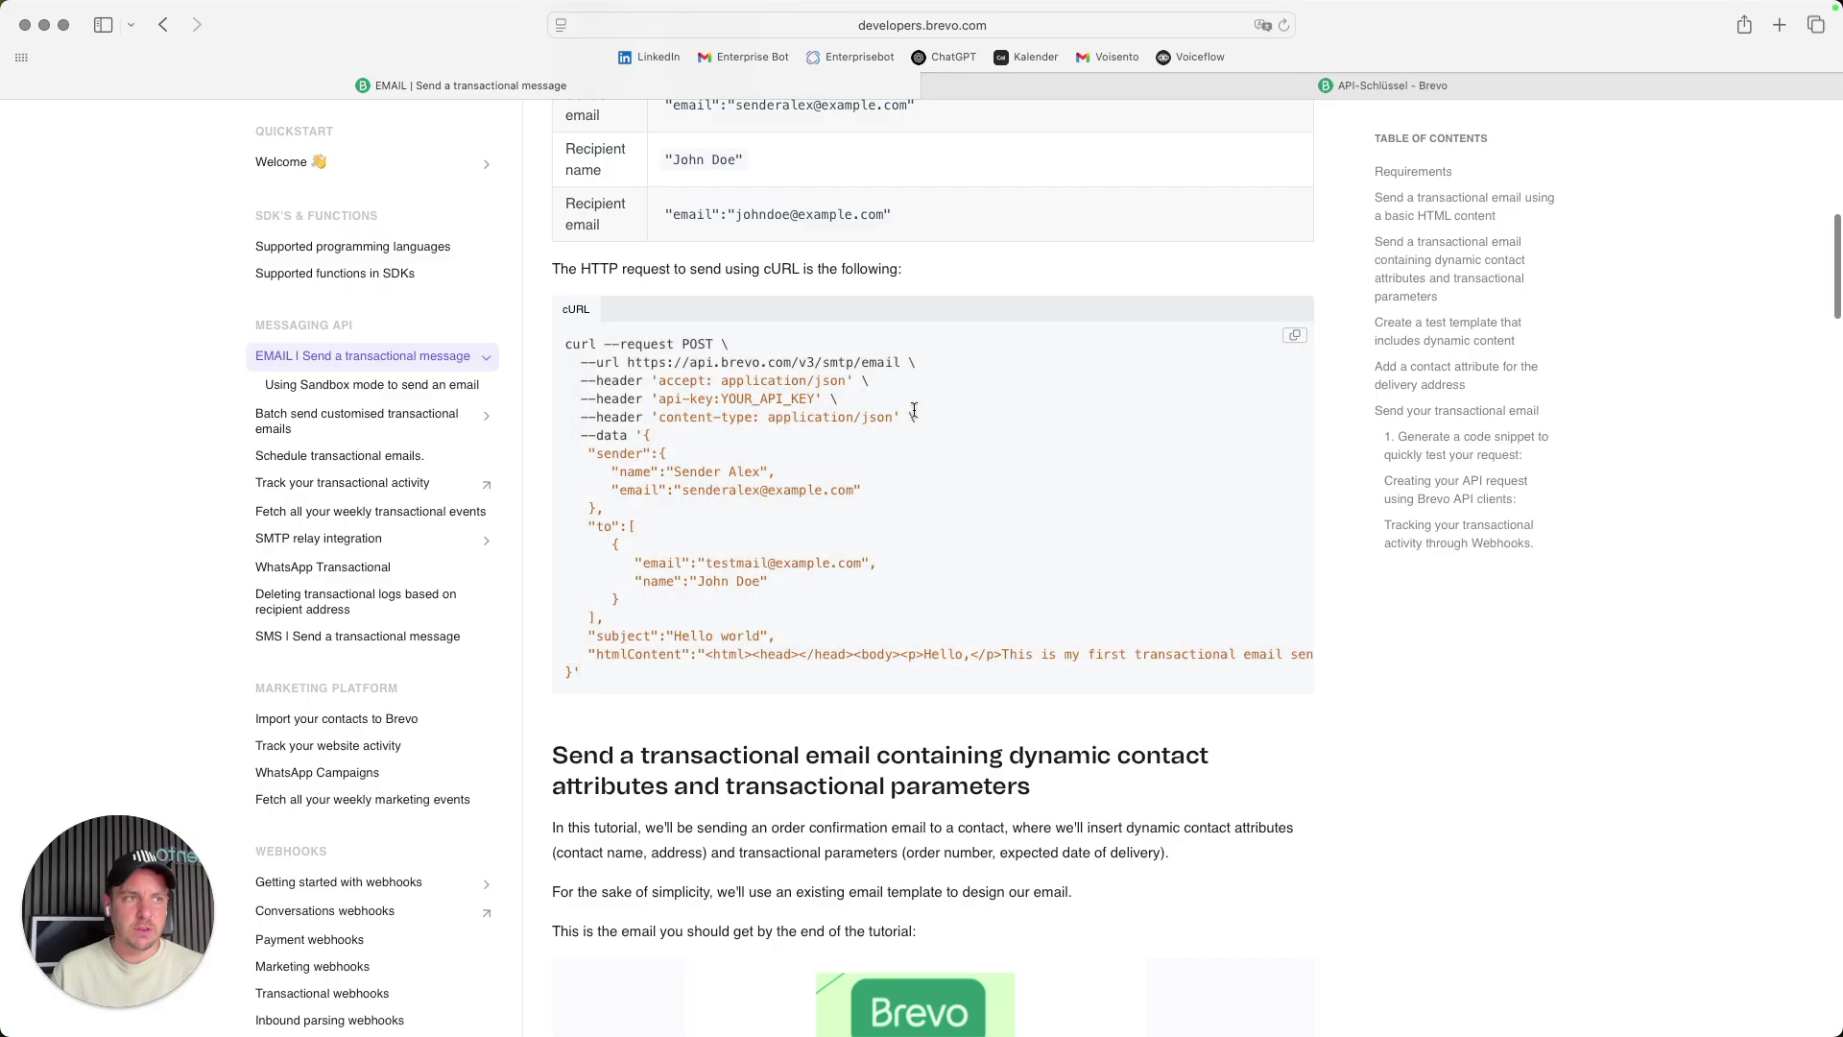
double_click(673, 380)
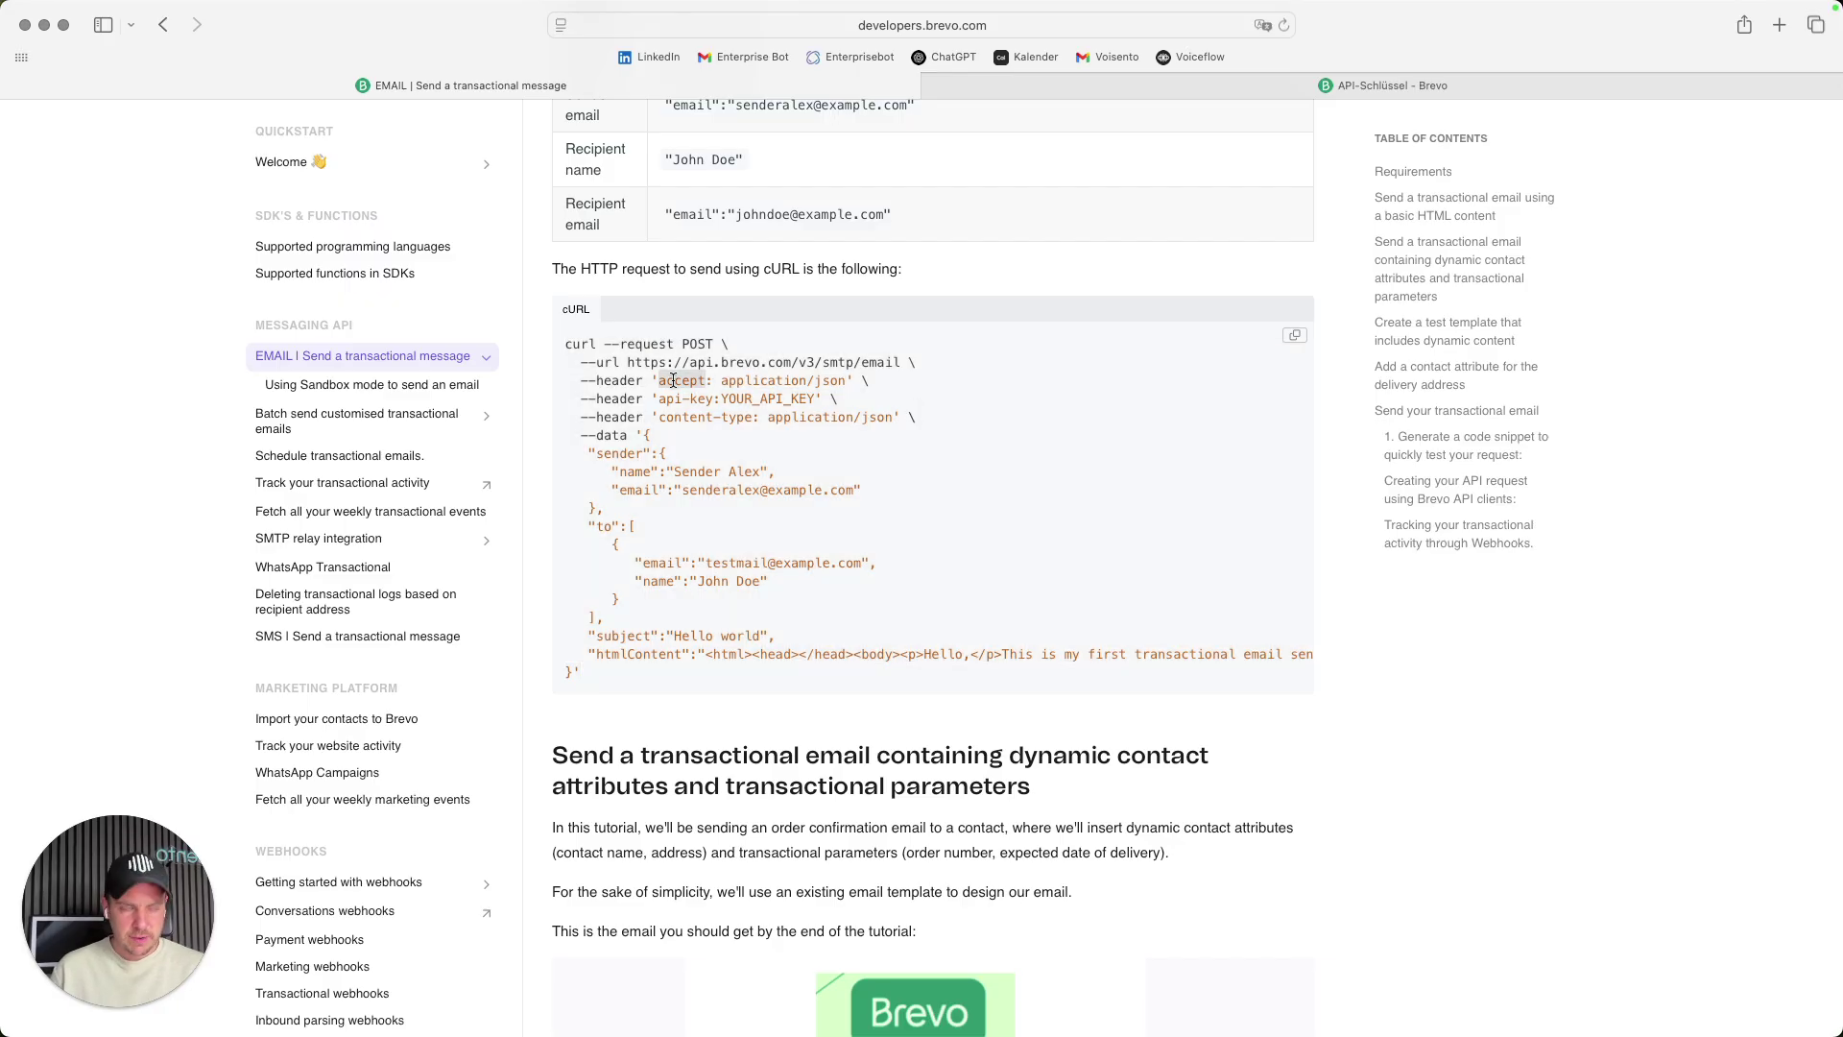
left_click(630, 373)
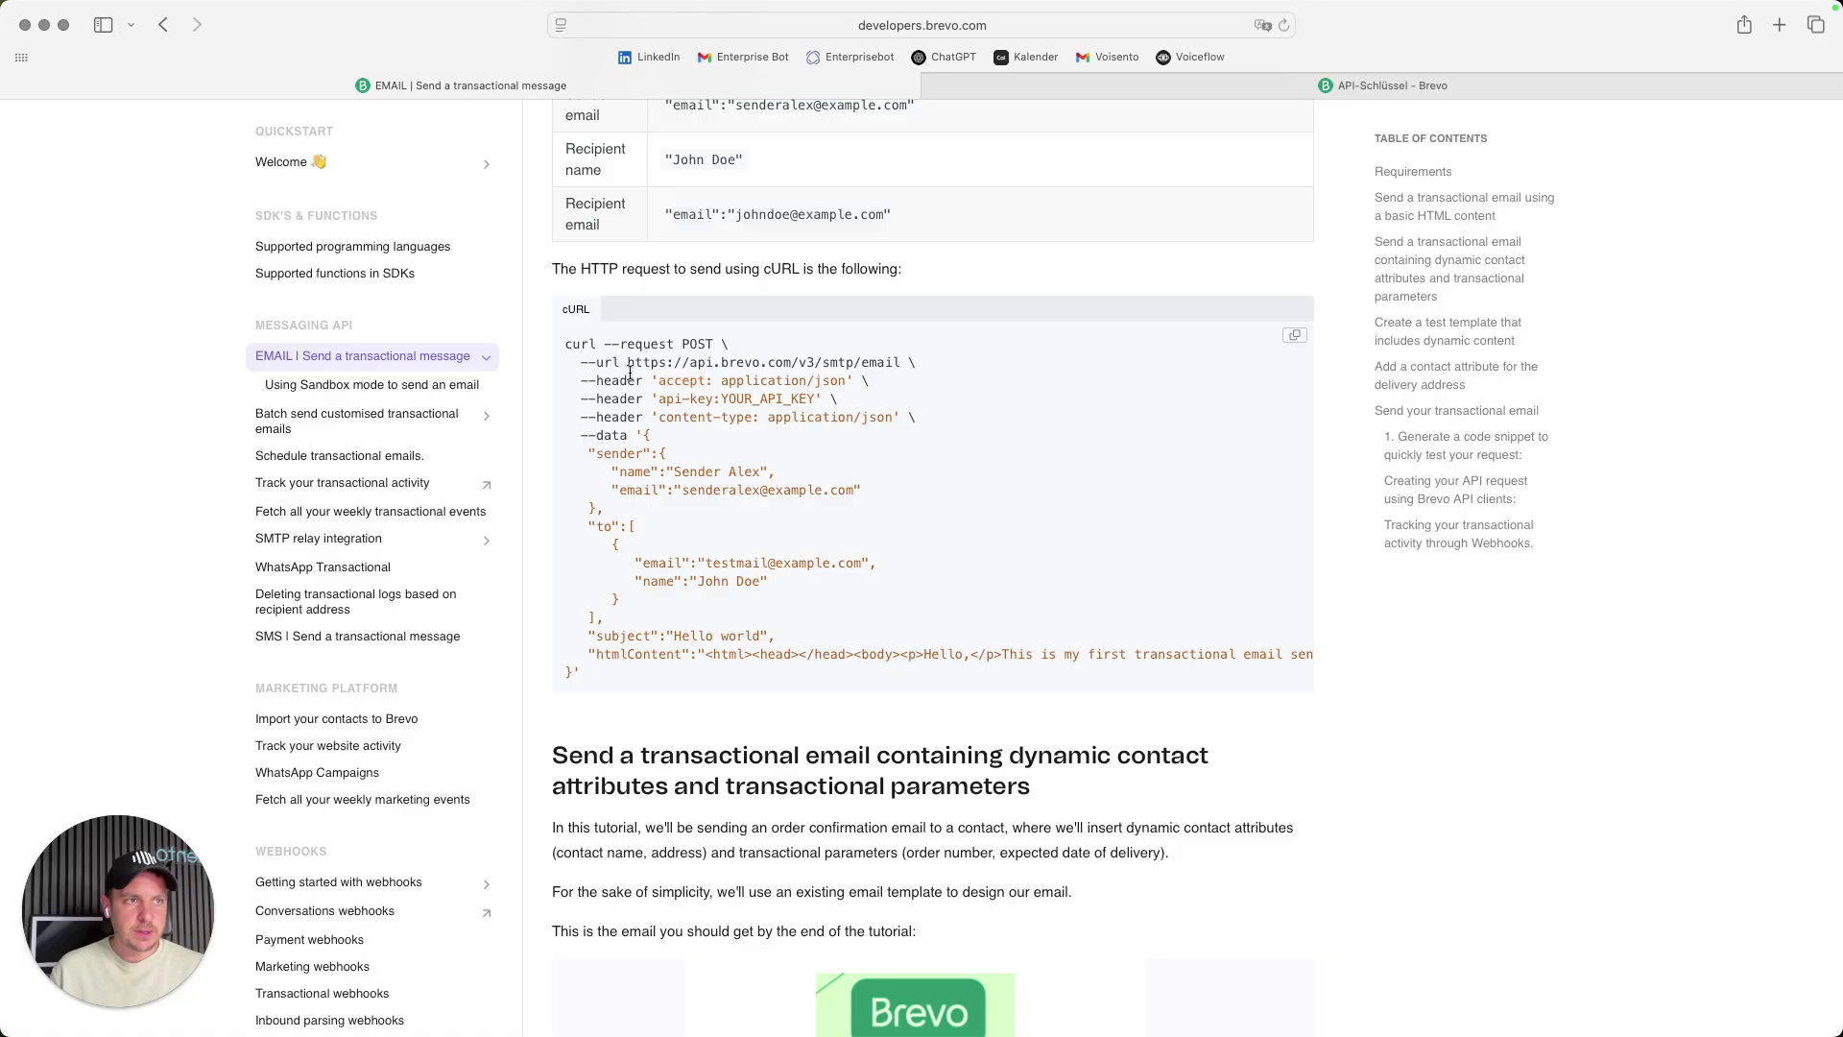
left_click_drag(567, 343, 713, 345)
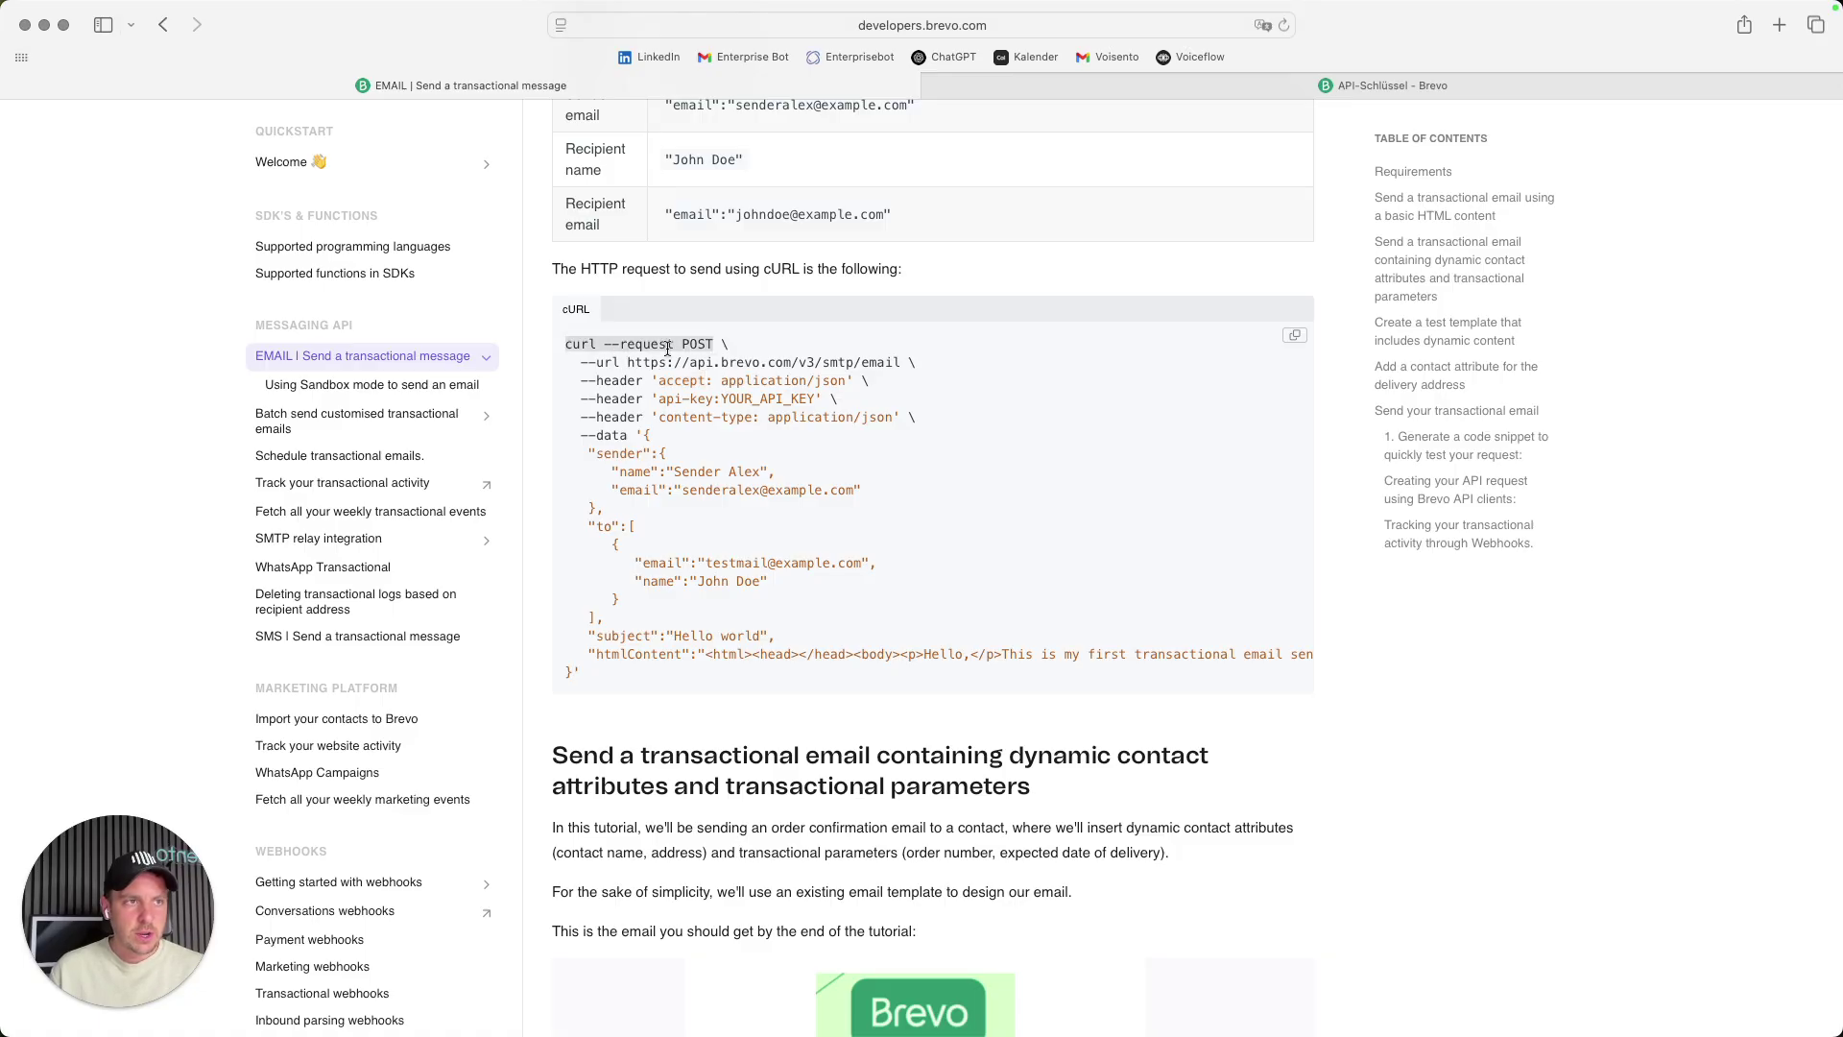
mouse_move(473, 1003)
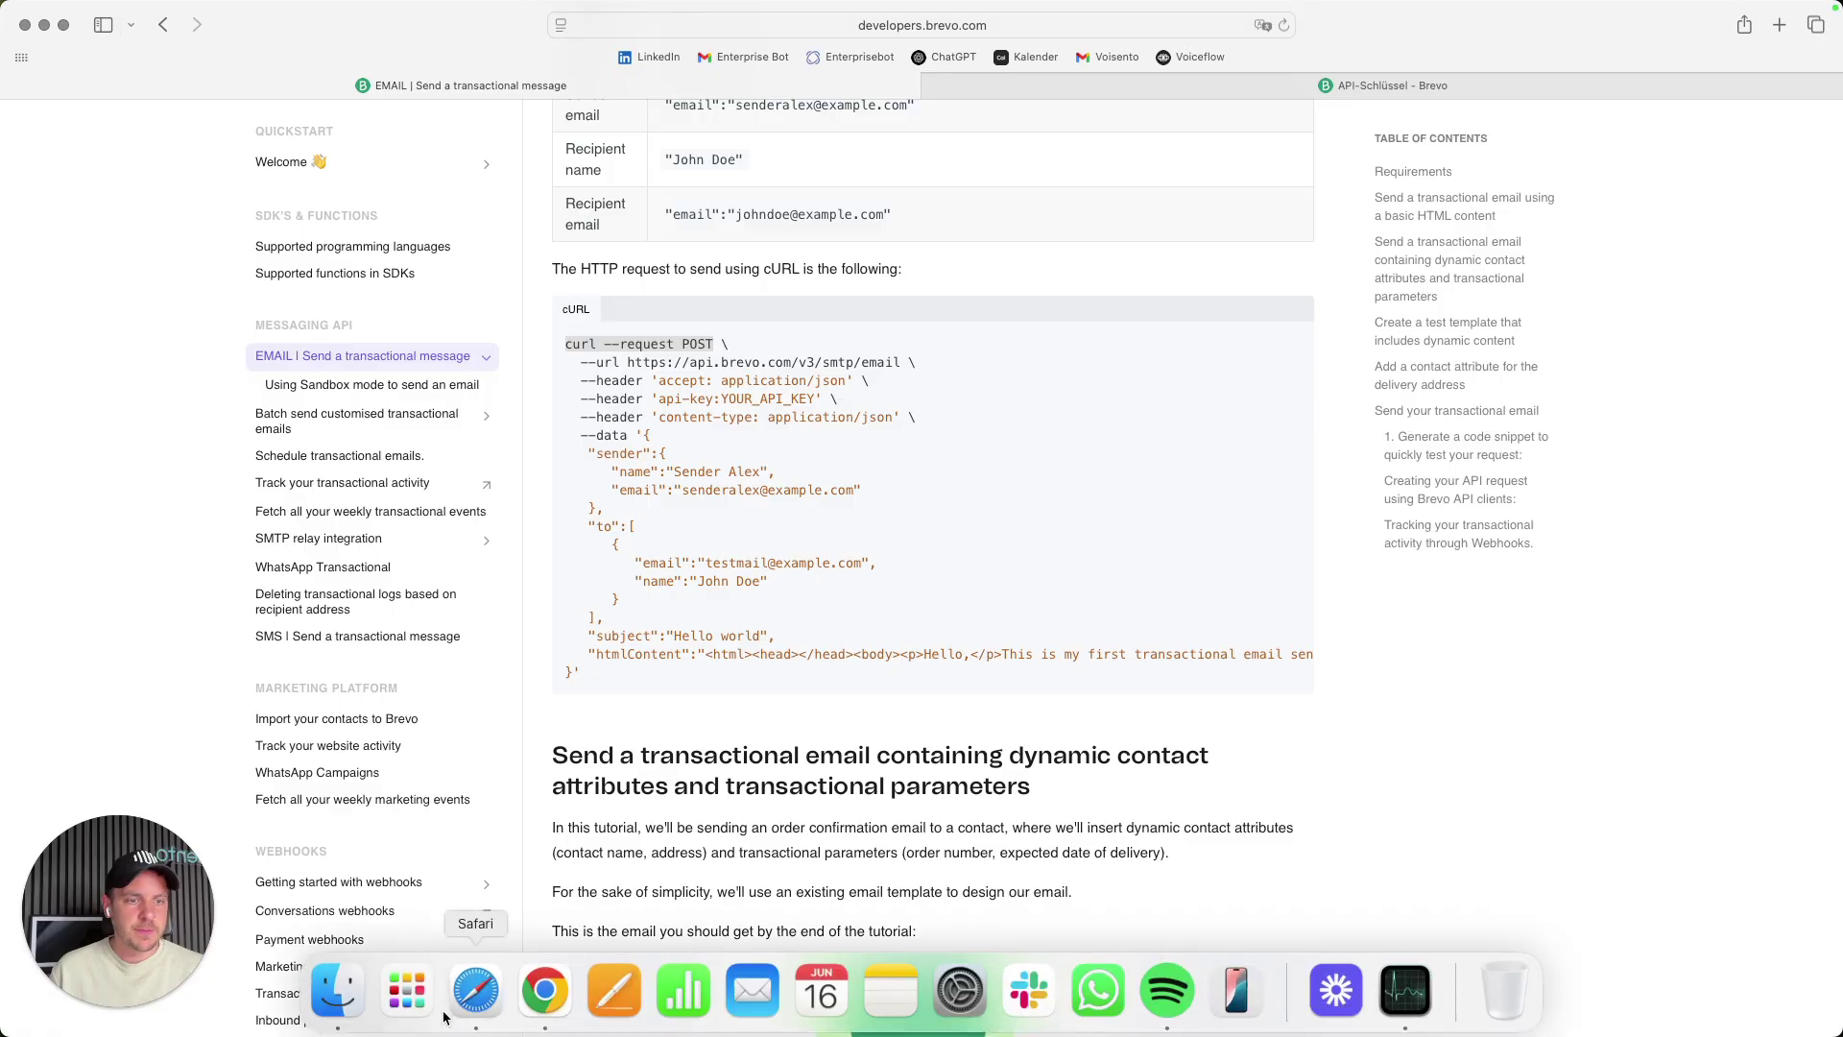
left_click(543, 991)
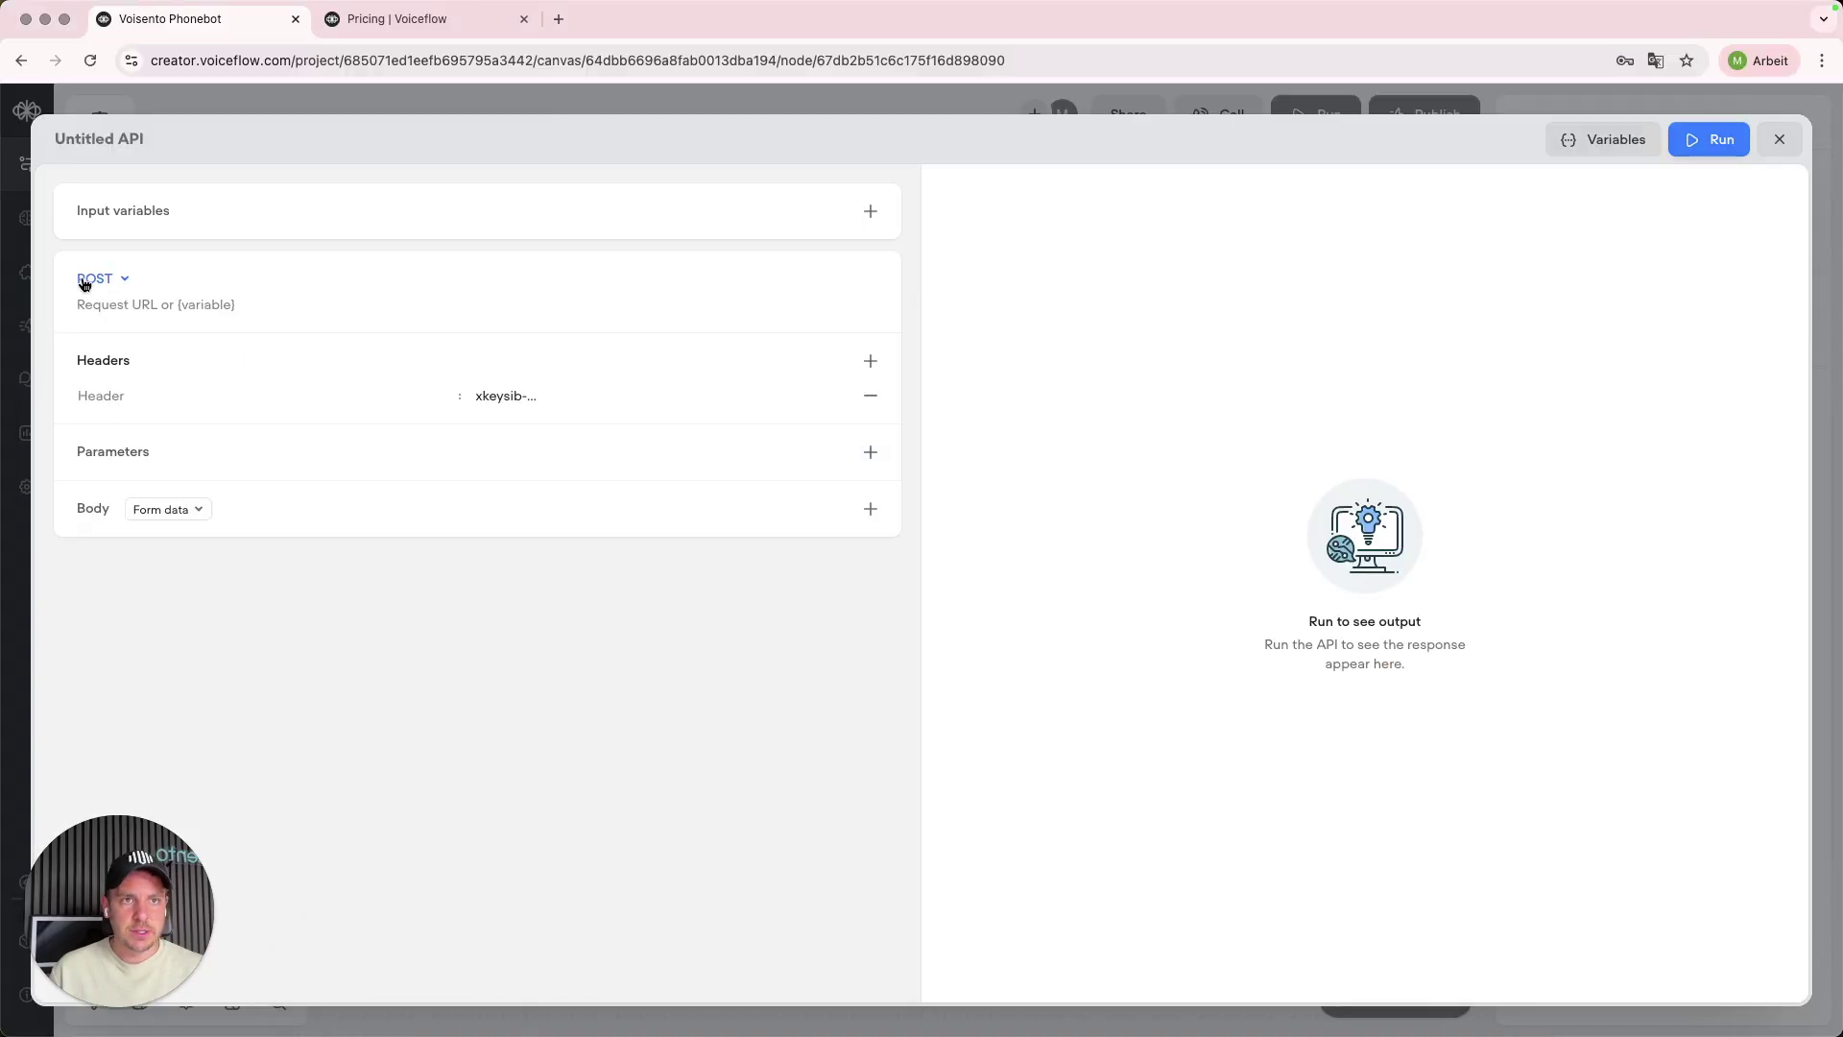
mouse_move(404, 1003)
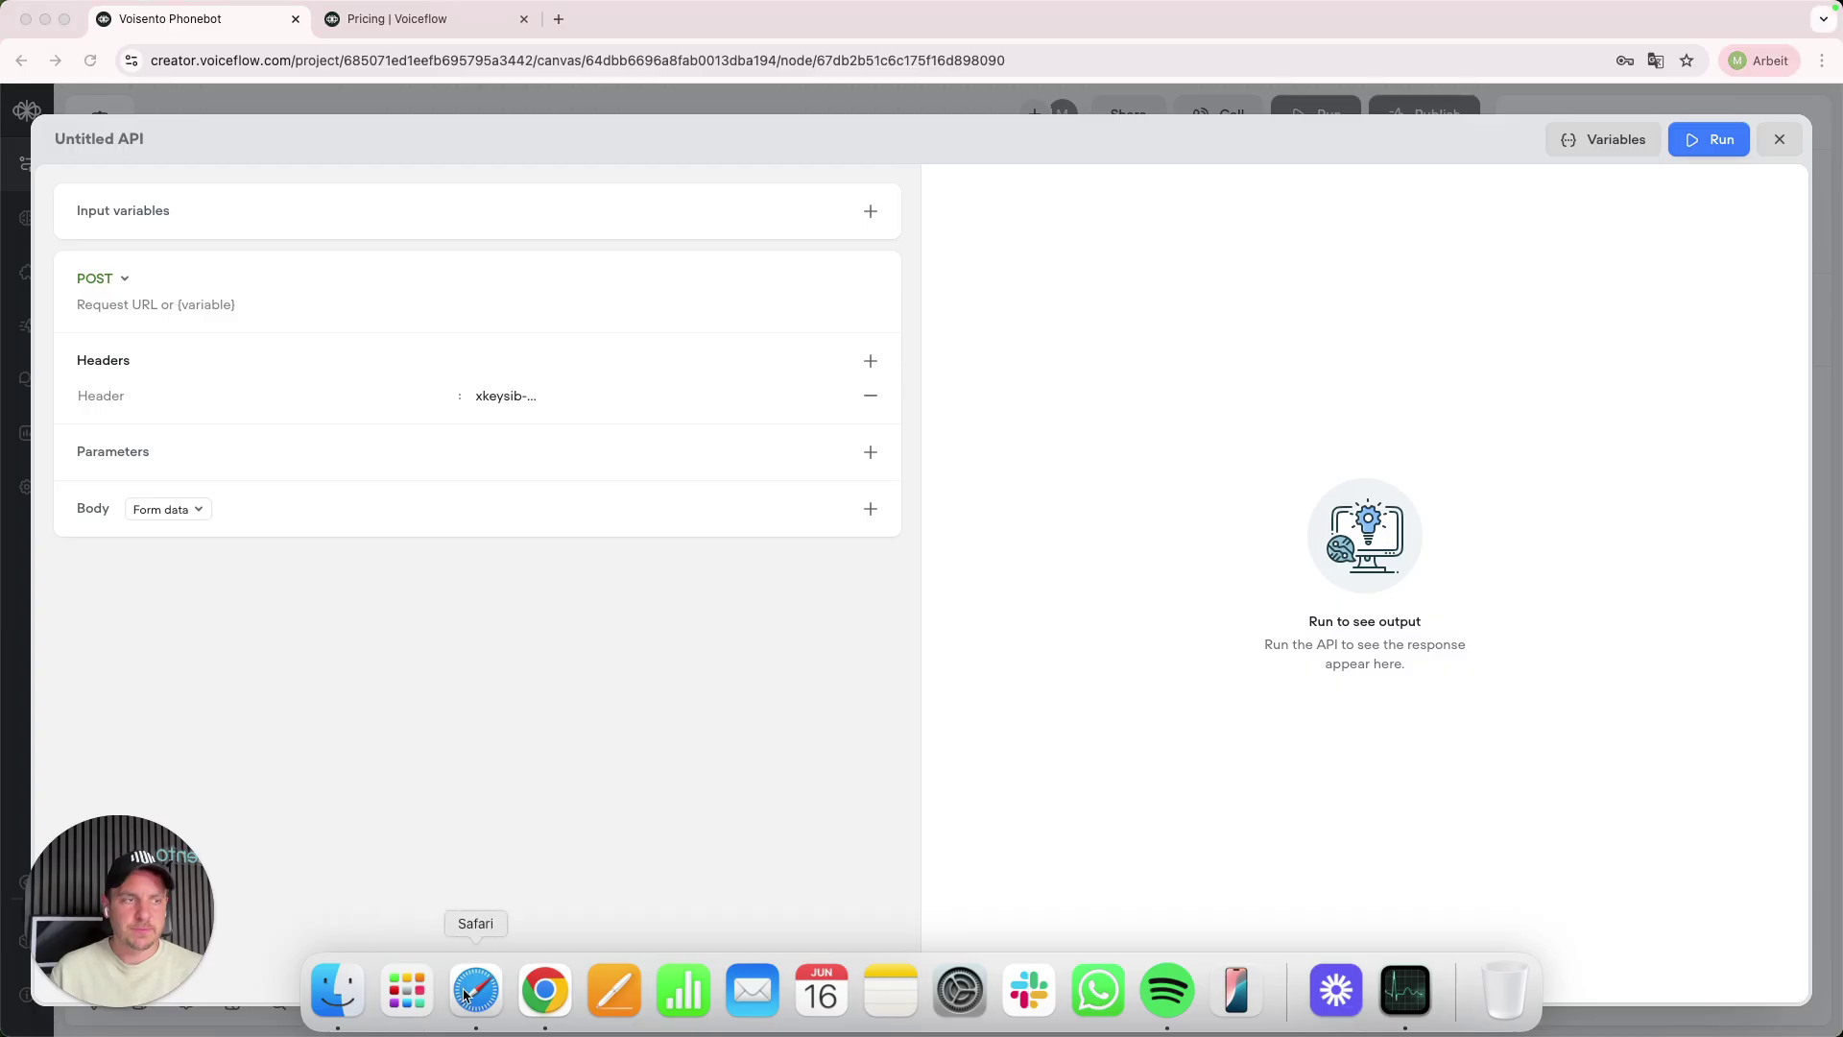
left_click(473, 994)
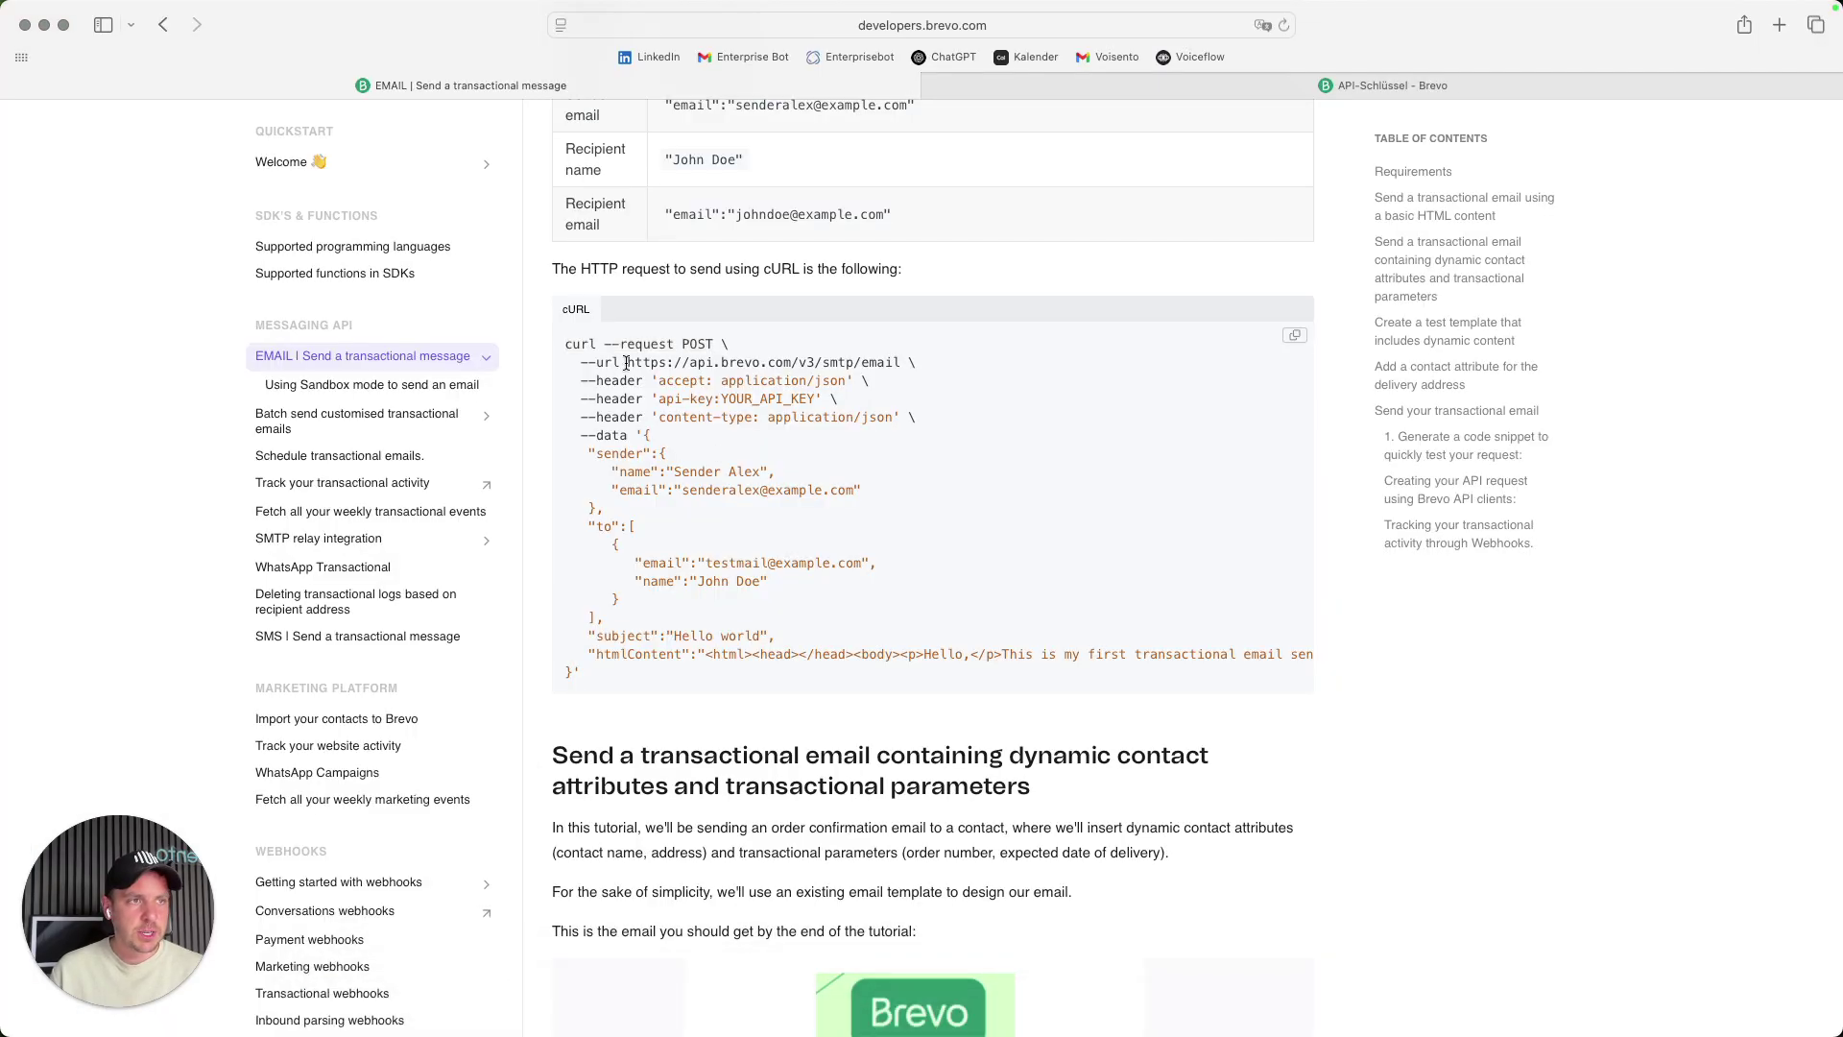
left_click_drag(629, 360, 894, 358)
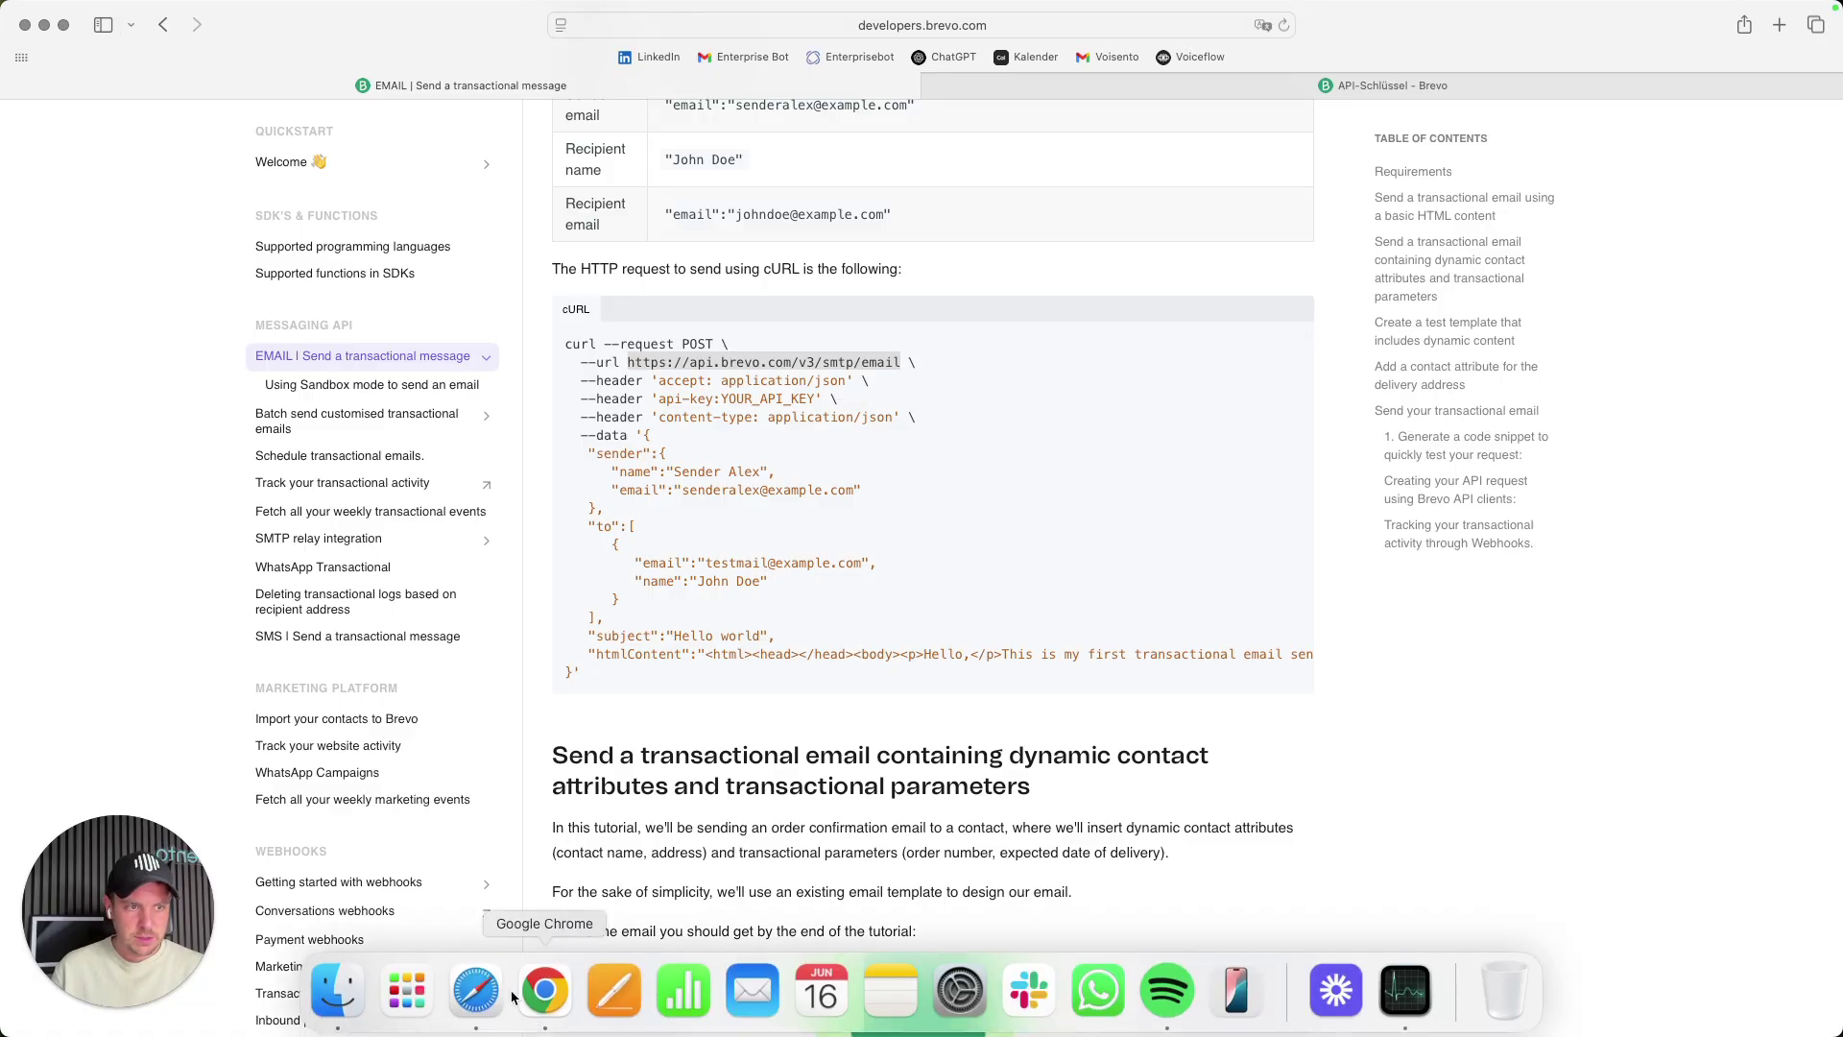
left_click(519, 994)
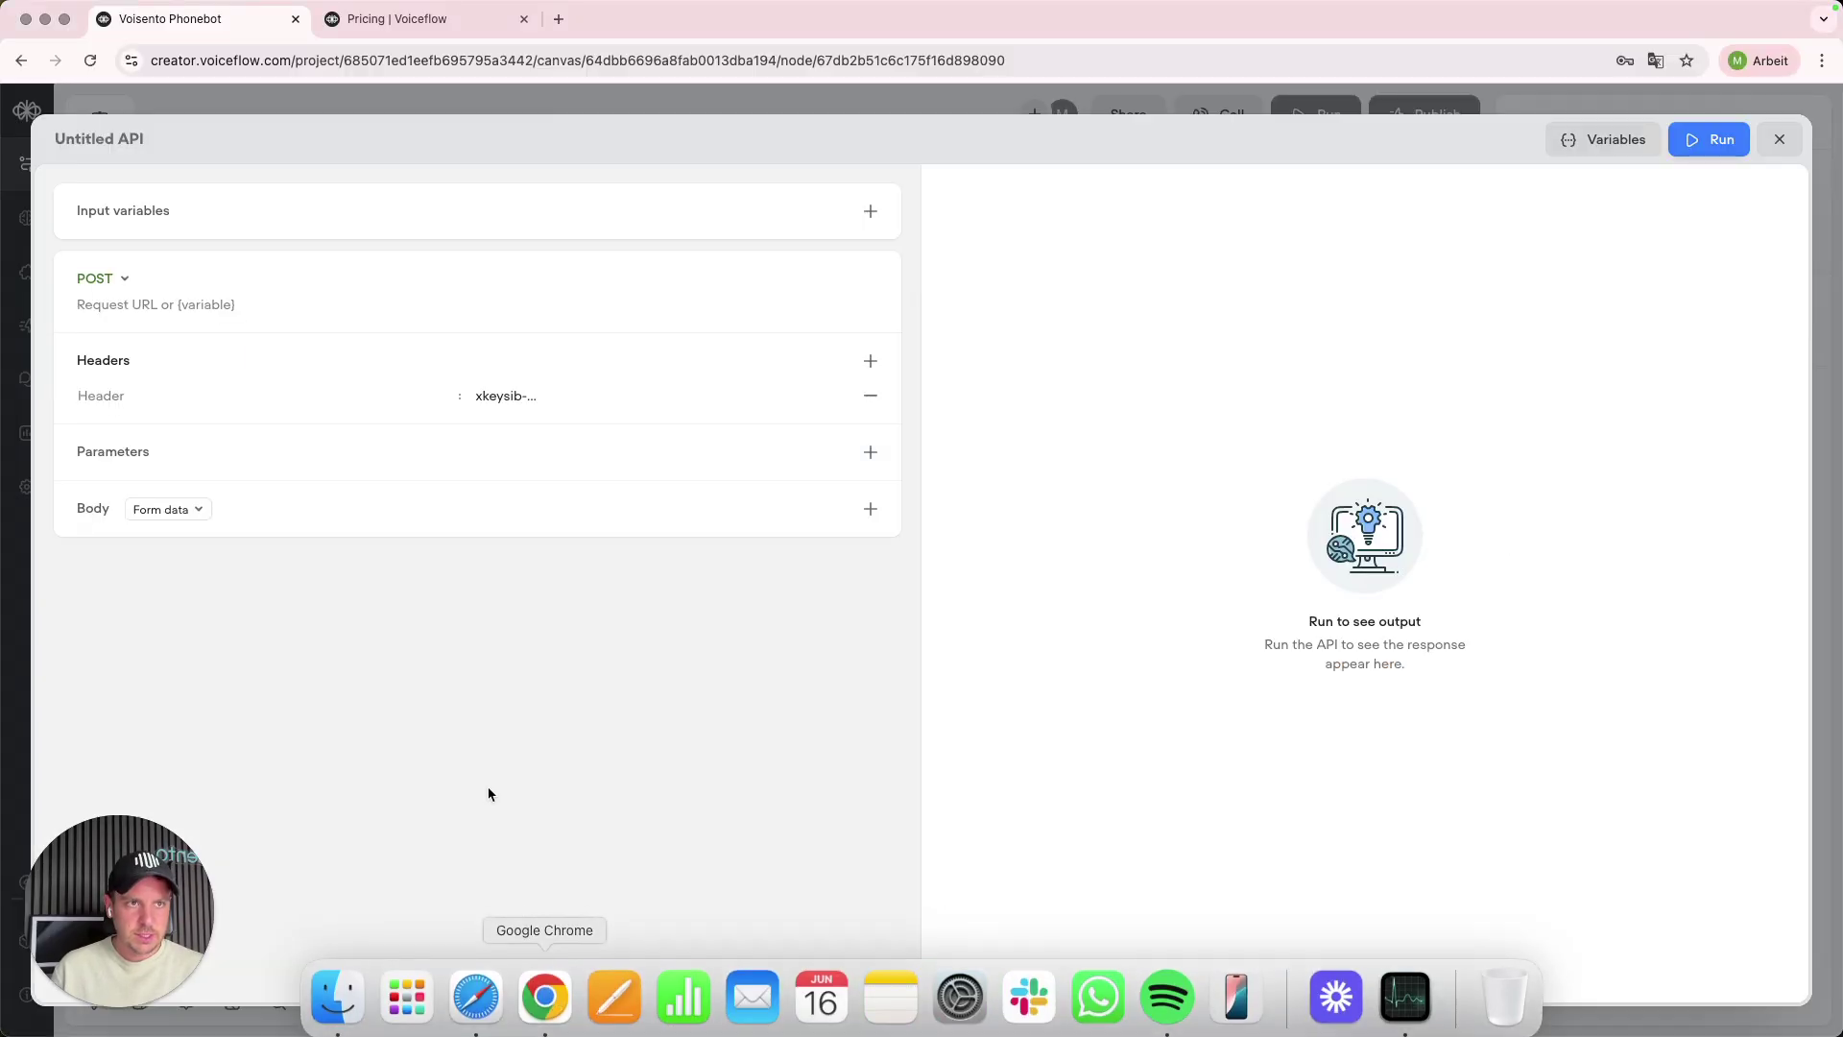
left_click(139, 304)
key("super+v")
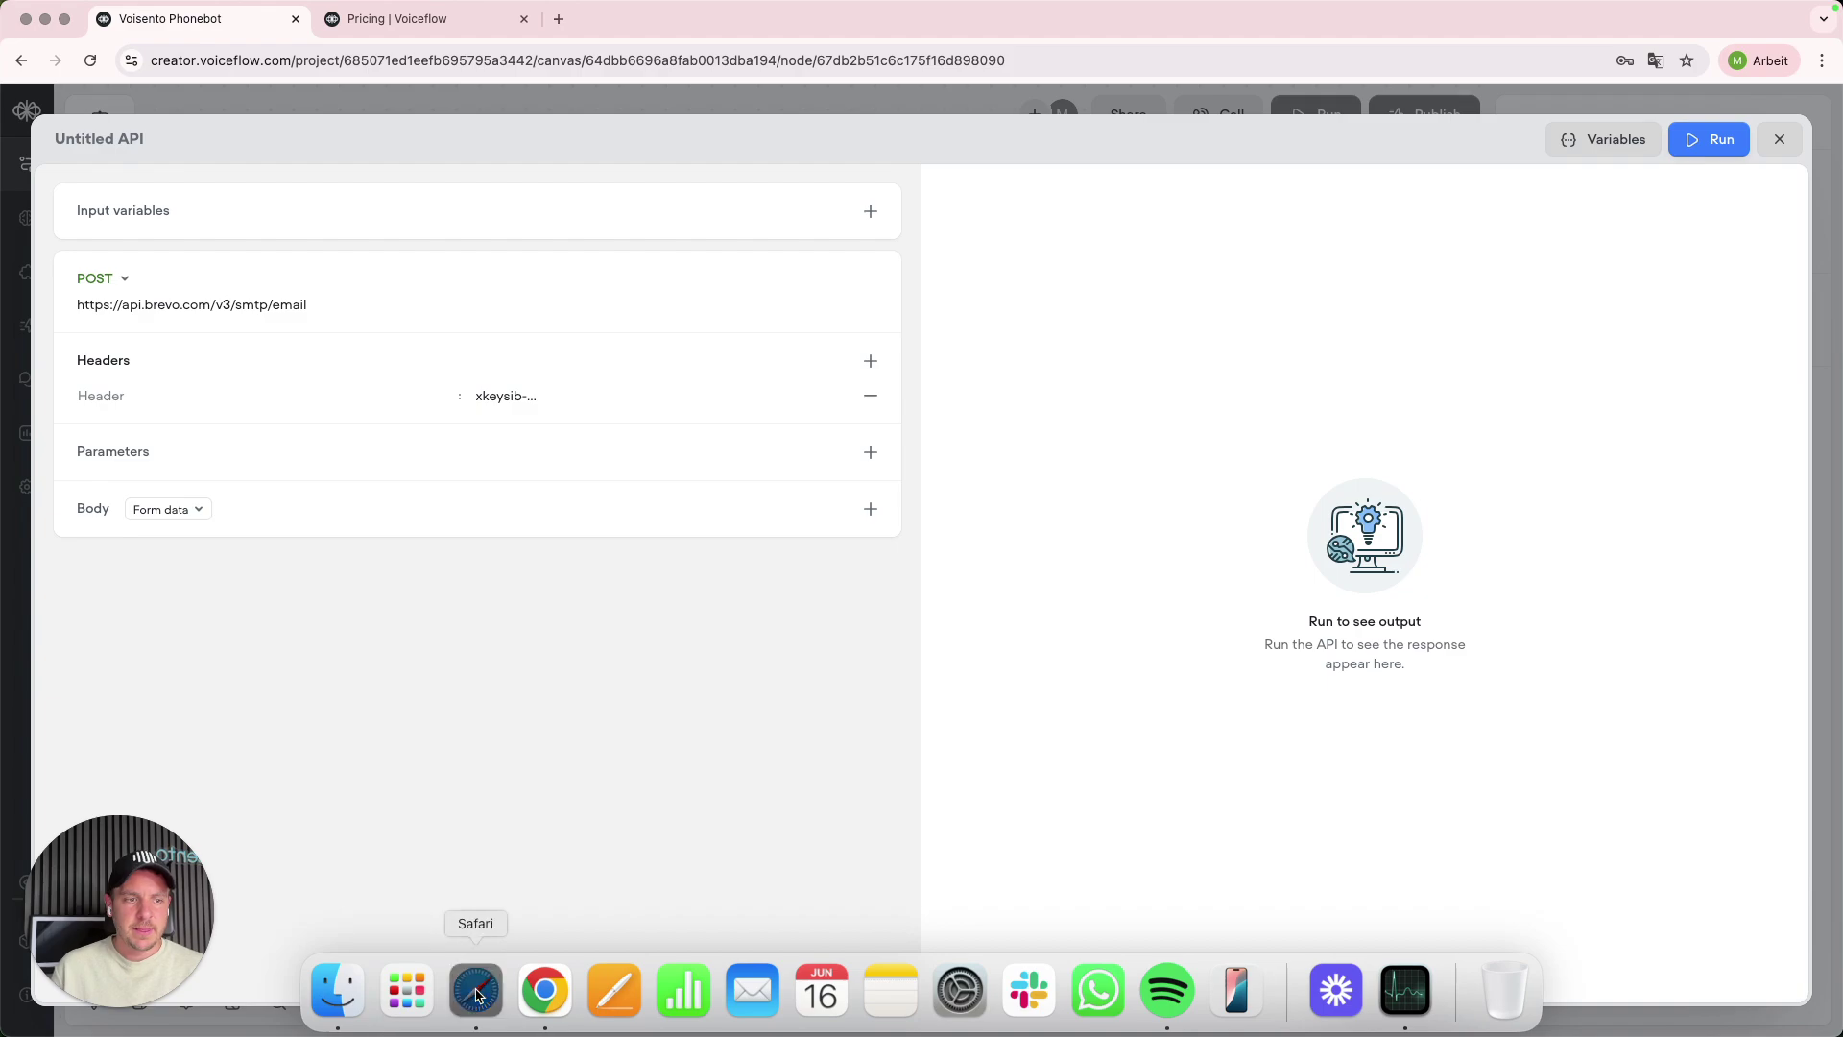
- Copy the 'accept' header name from Brevo's cURL example for the new header
left_click(480, 995)
double_click(674, 379)
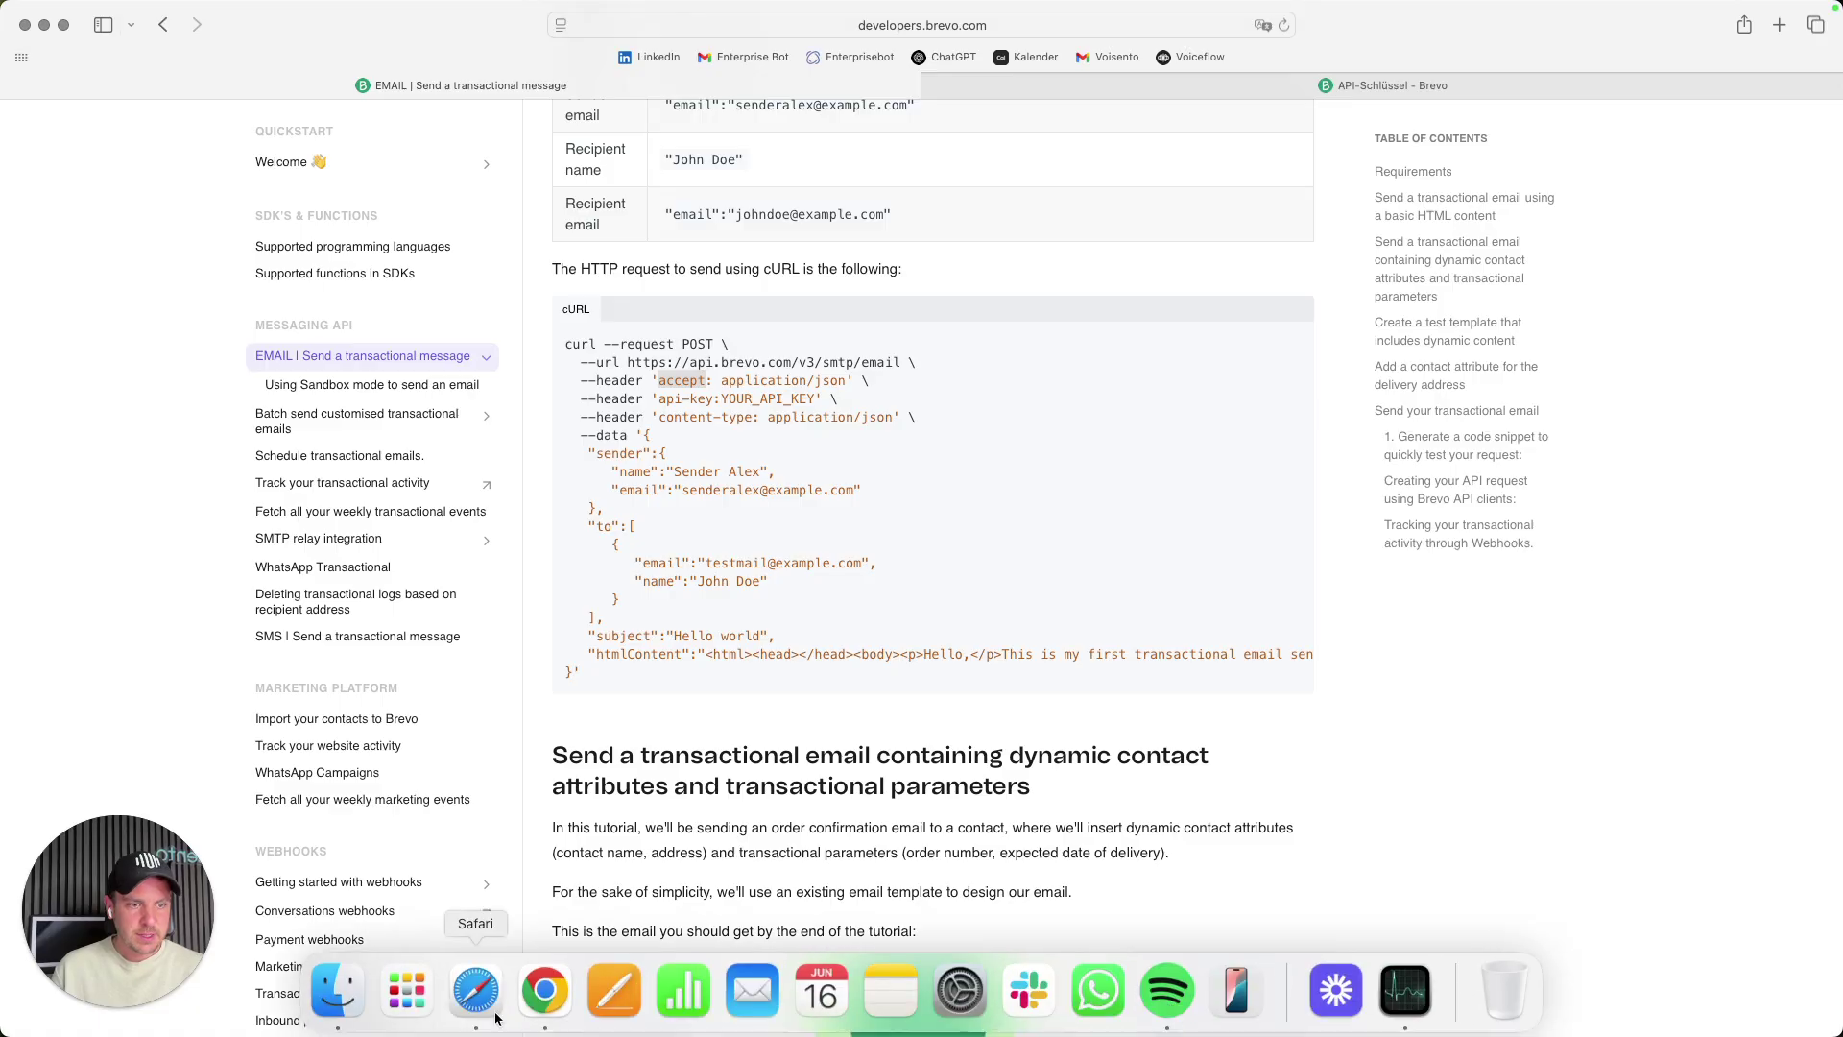
left_click(543, 991)
- Add an accept header with value application/json, copied from the Brevo docs
key("super+v")
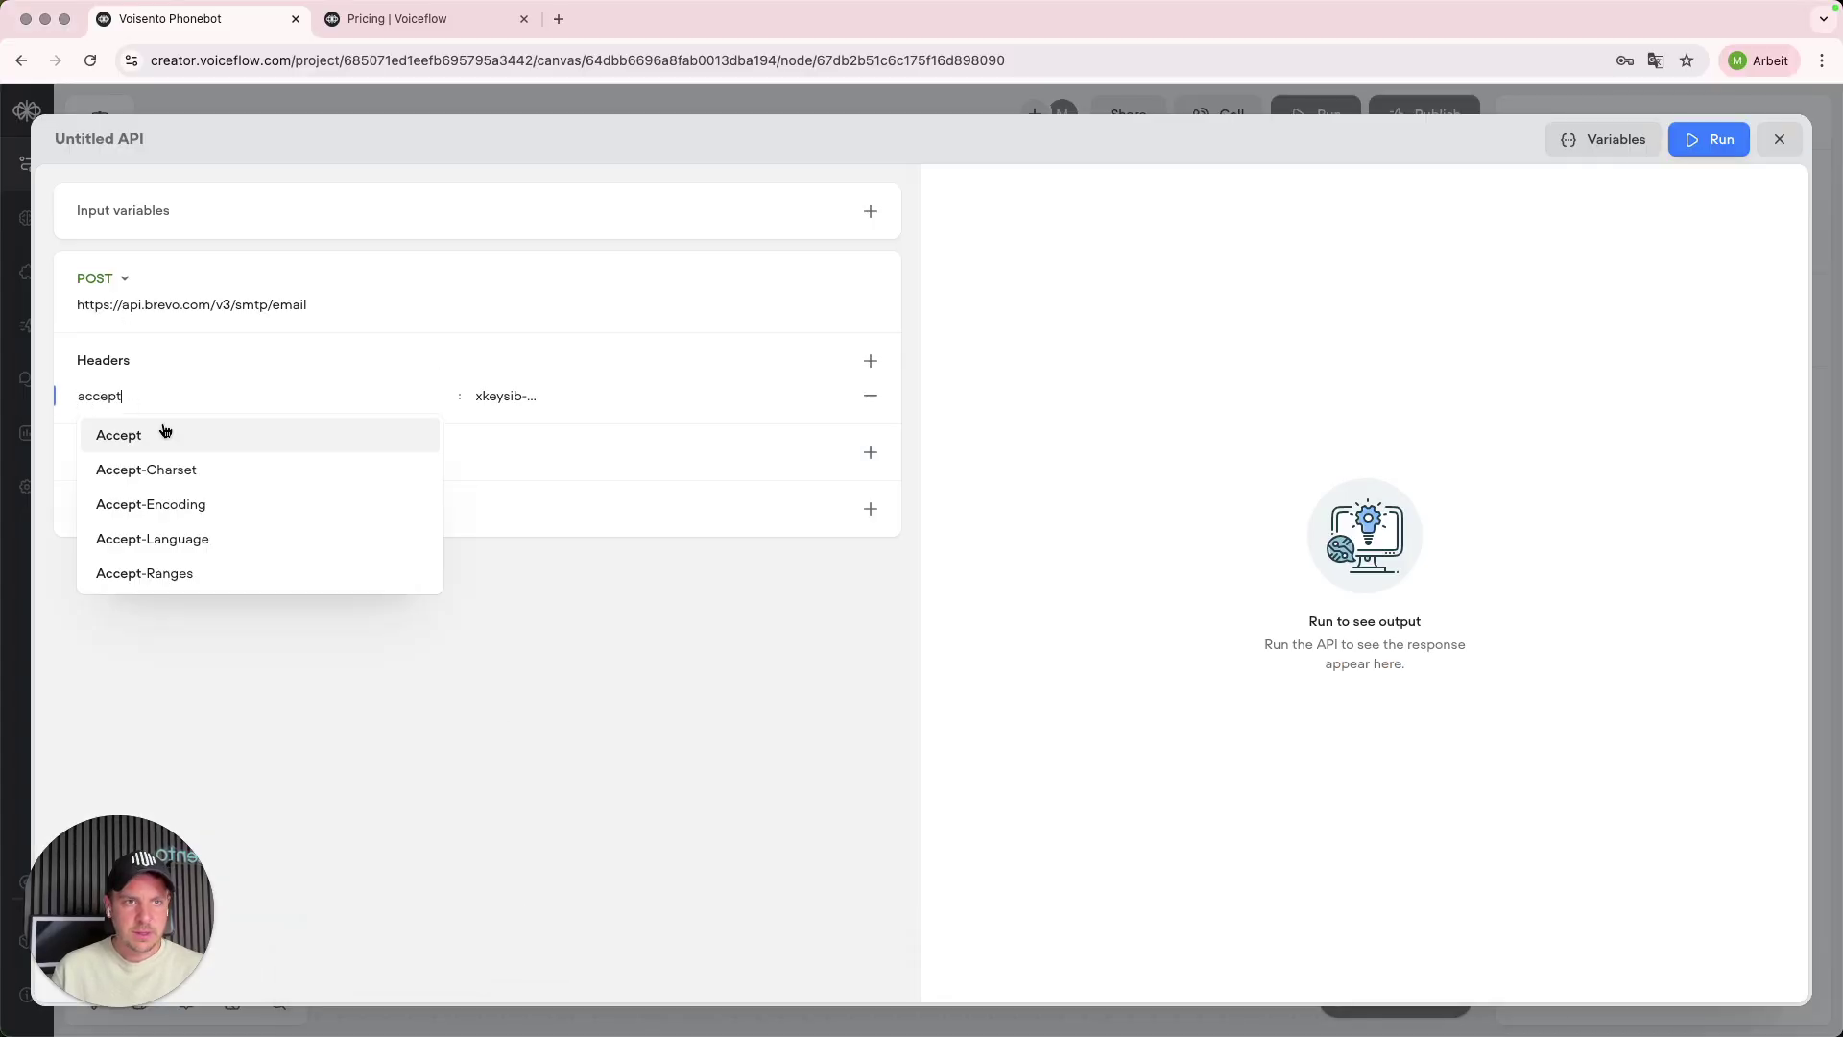
left_click(871, 360)
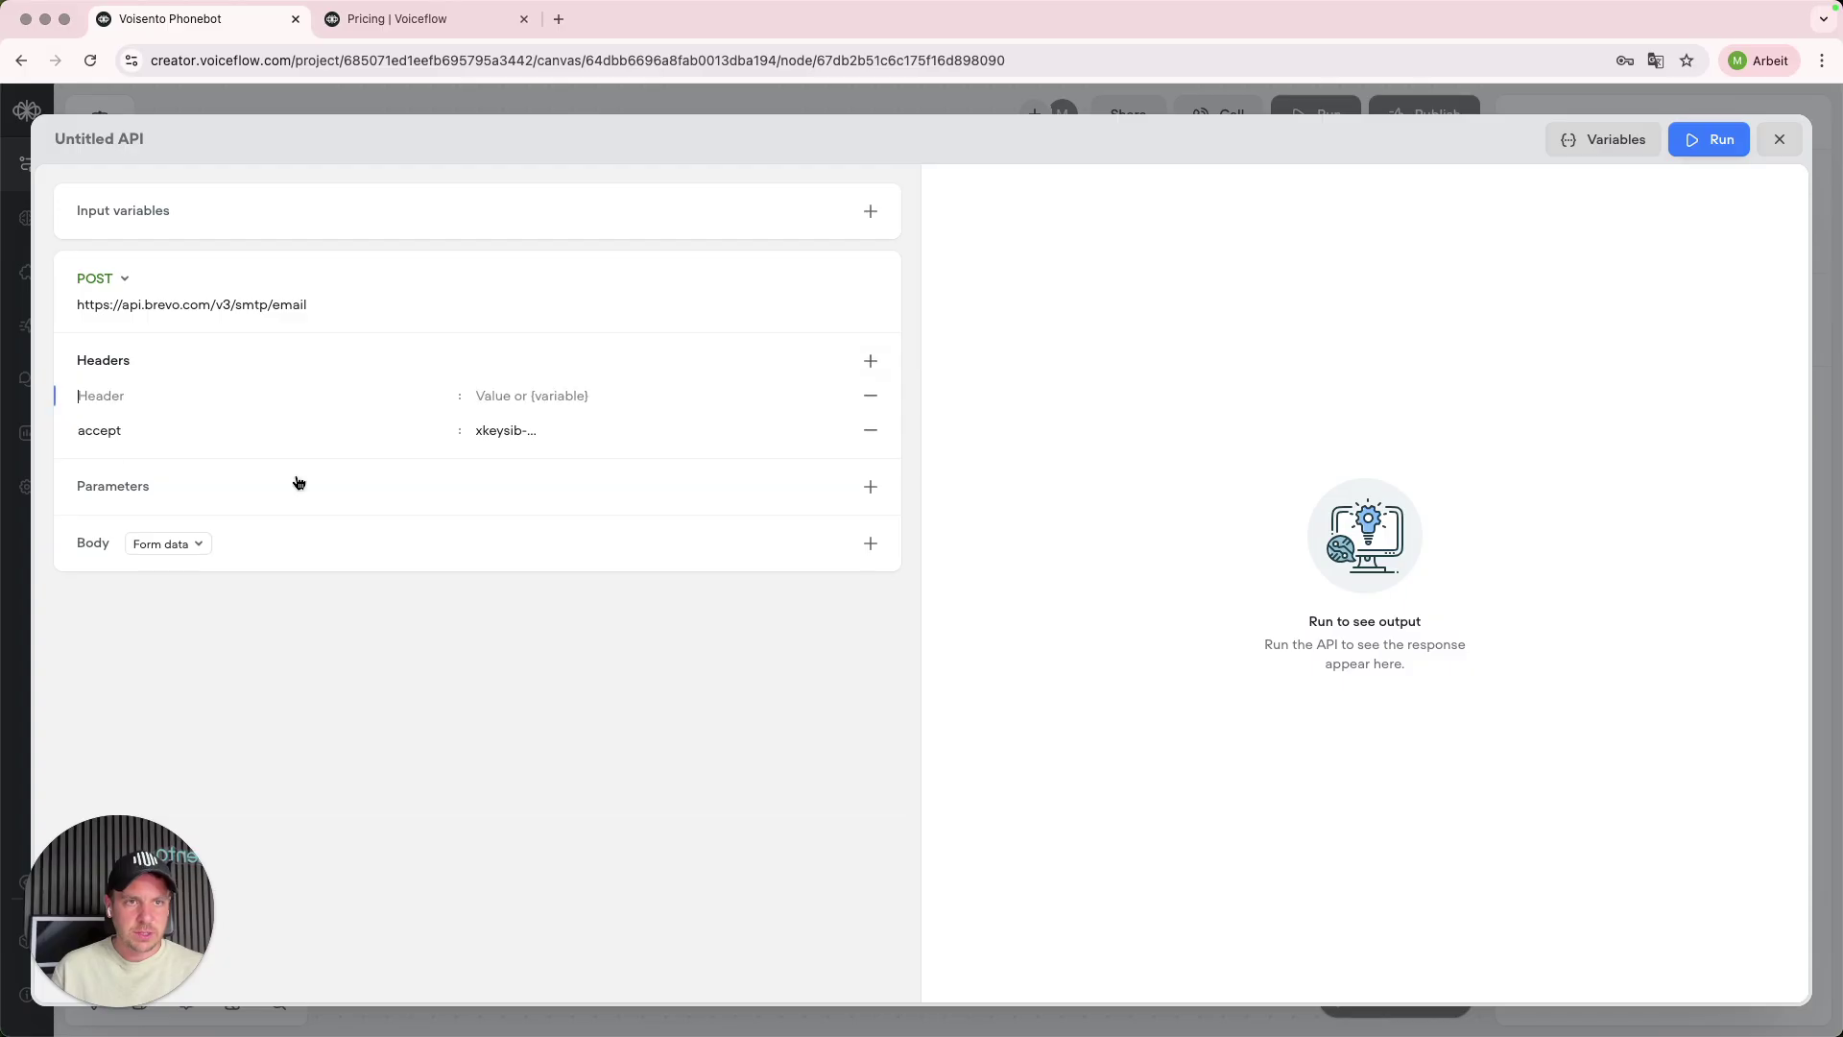
left_click(193, 438)
key("BackSpace")
key("BackSpace")
key("BackSpace")
key("BackSpace")
key("BackSpace")
key("BackSpace")
left_click(121, 402)
key("super+v")
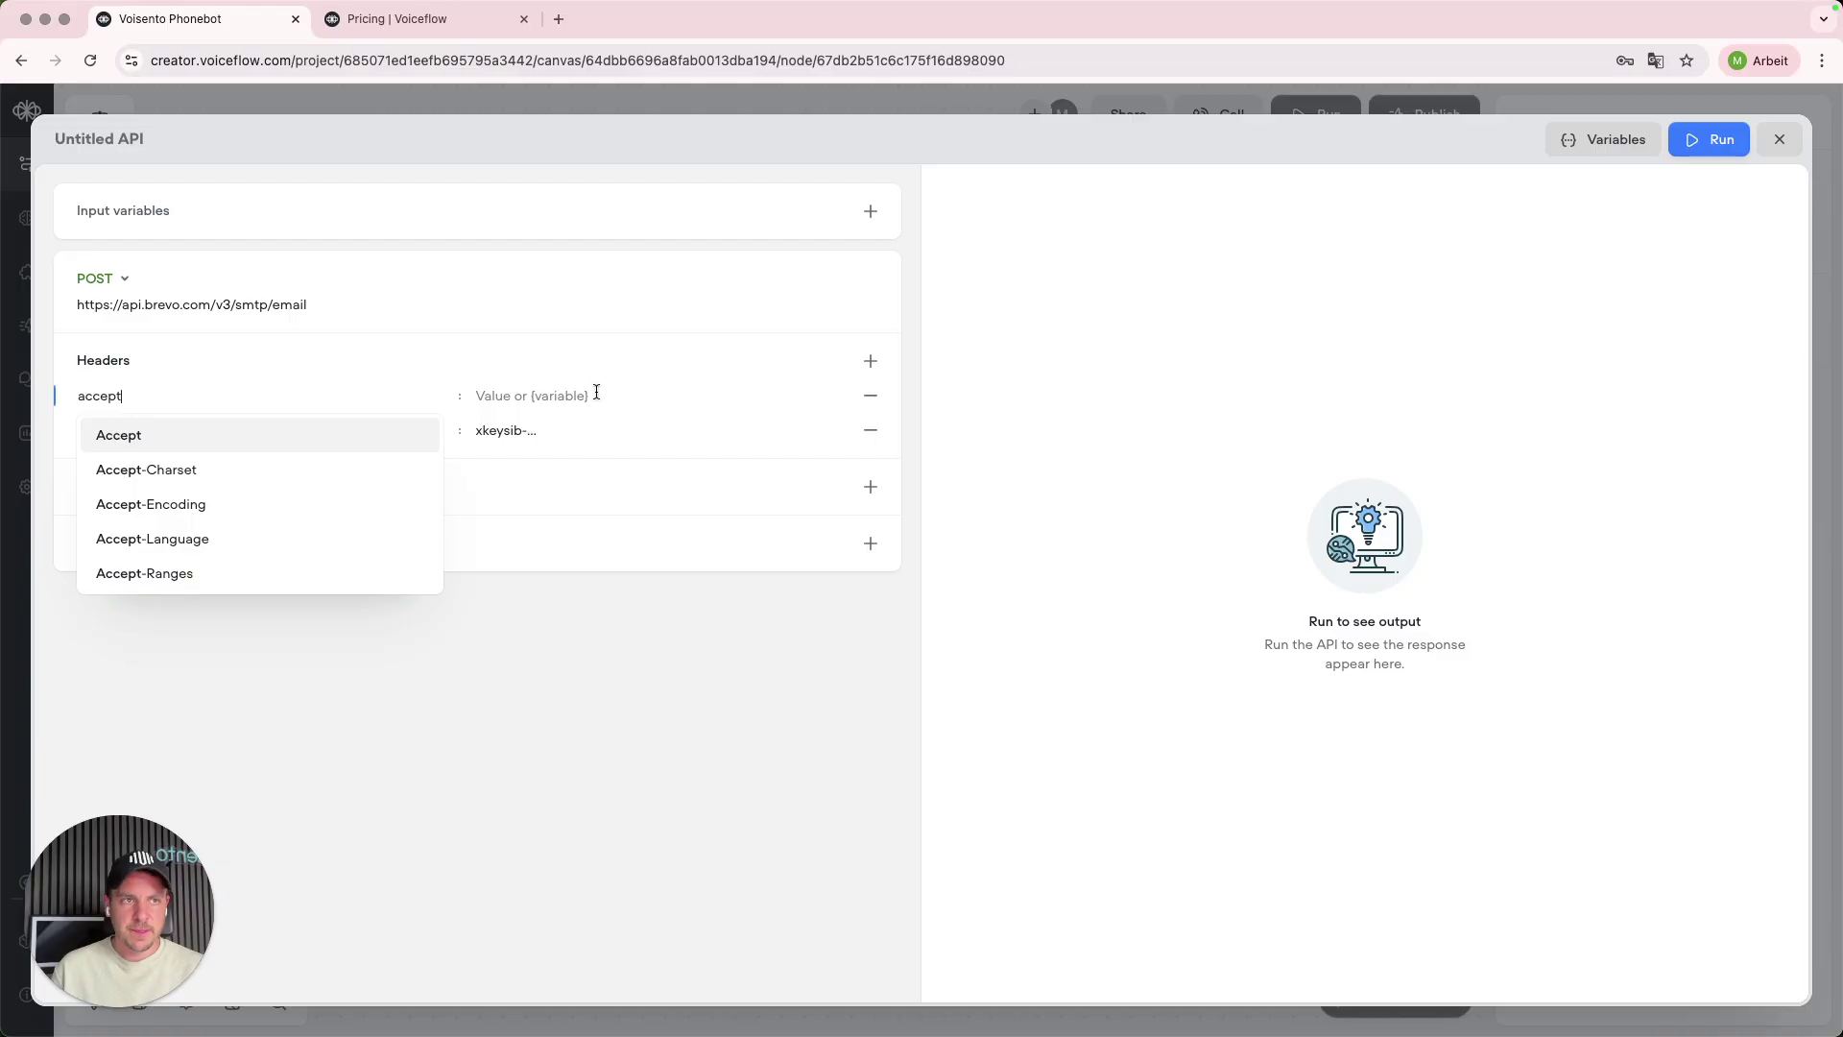
left_click(596, 392)
mouse_move(612, 1003)
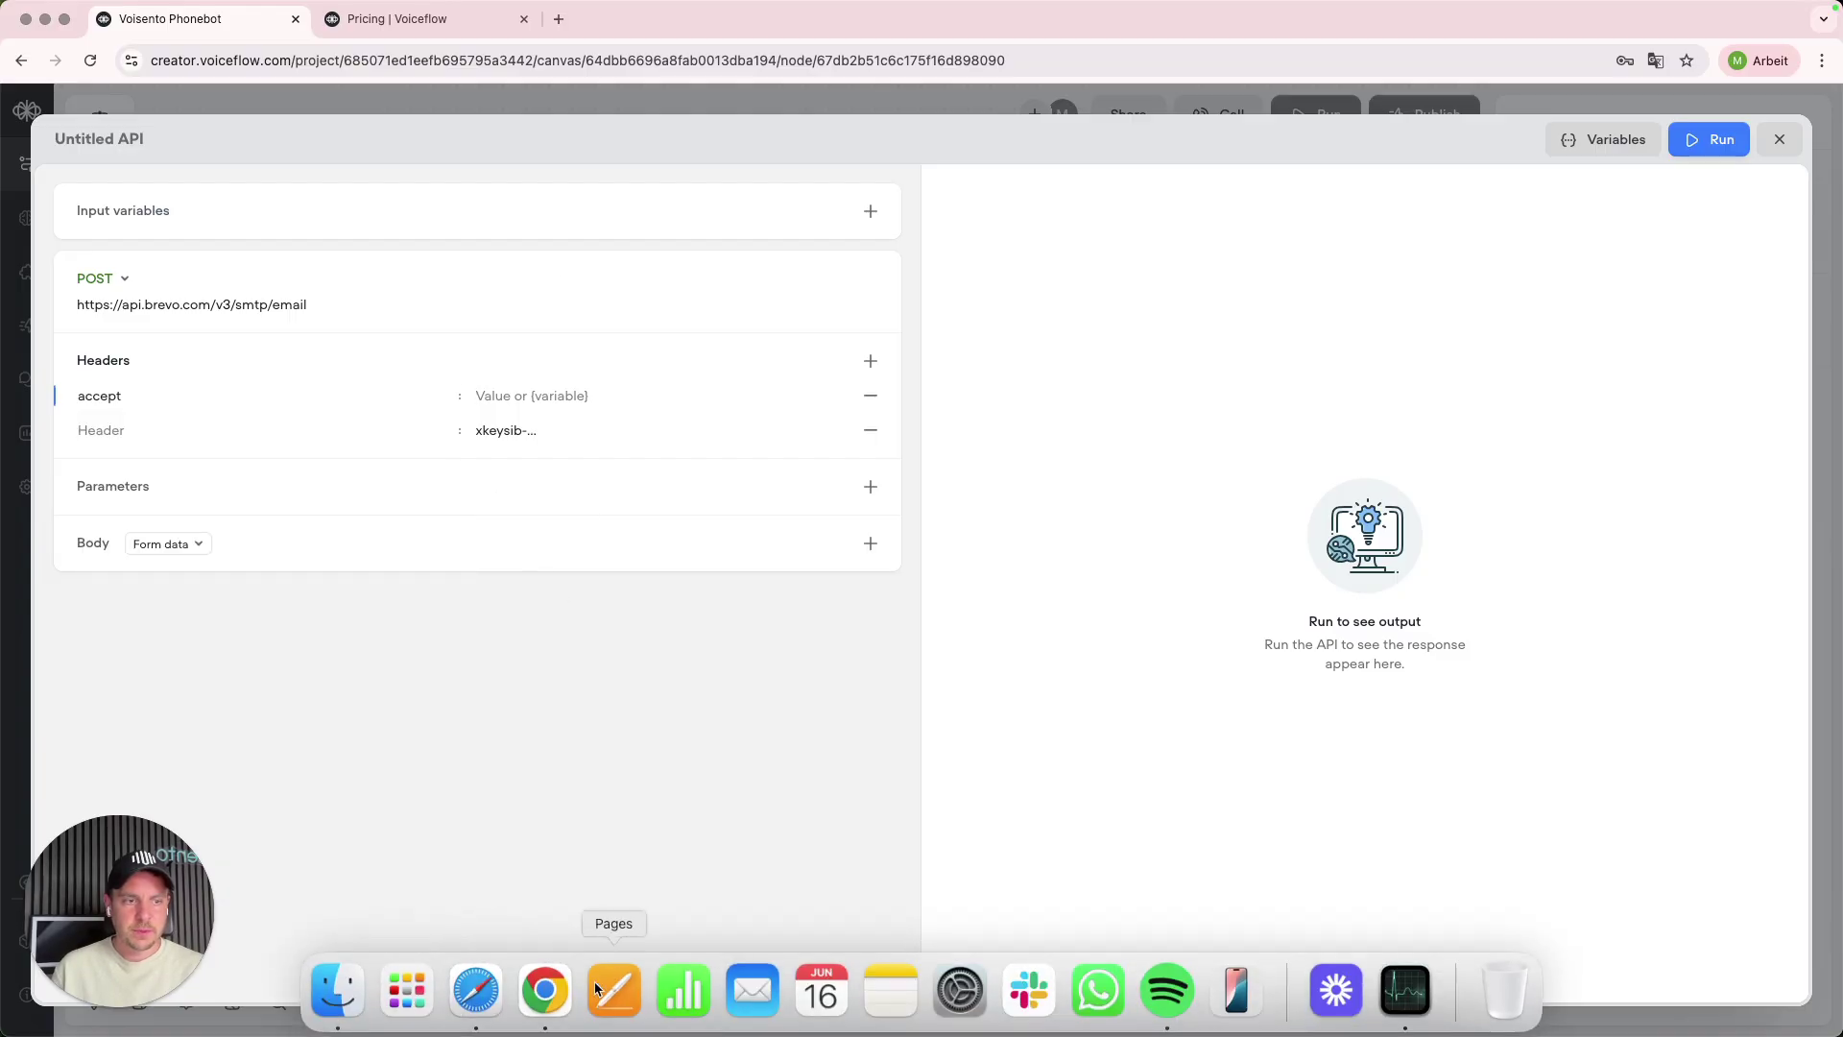
left_click(476, 994)
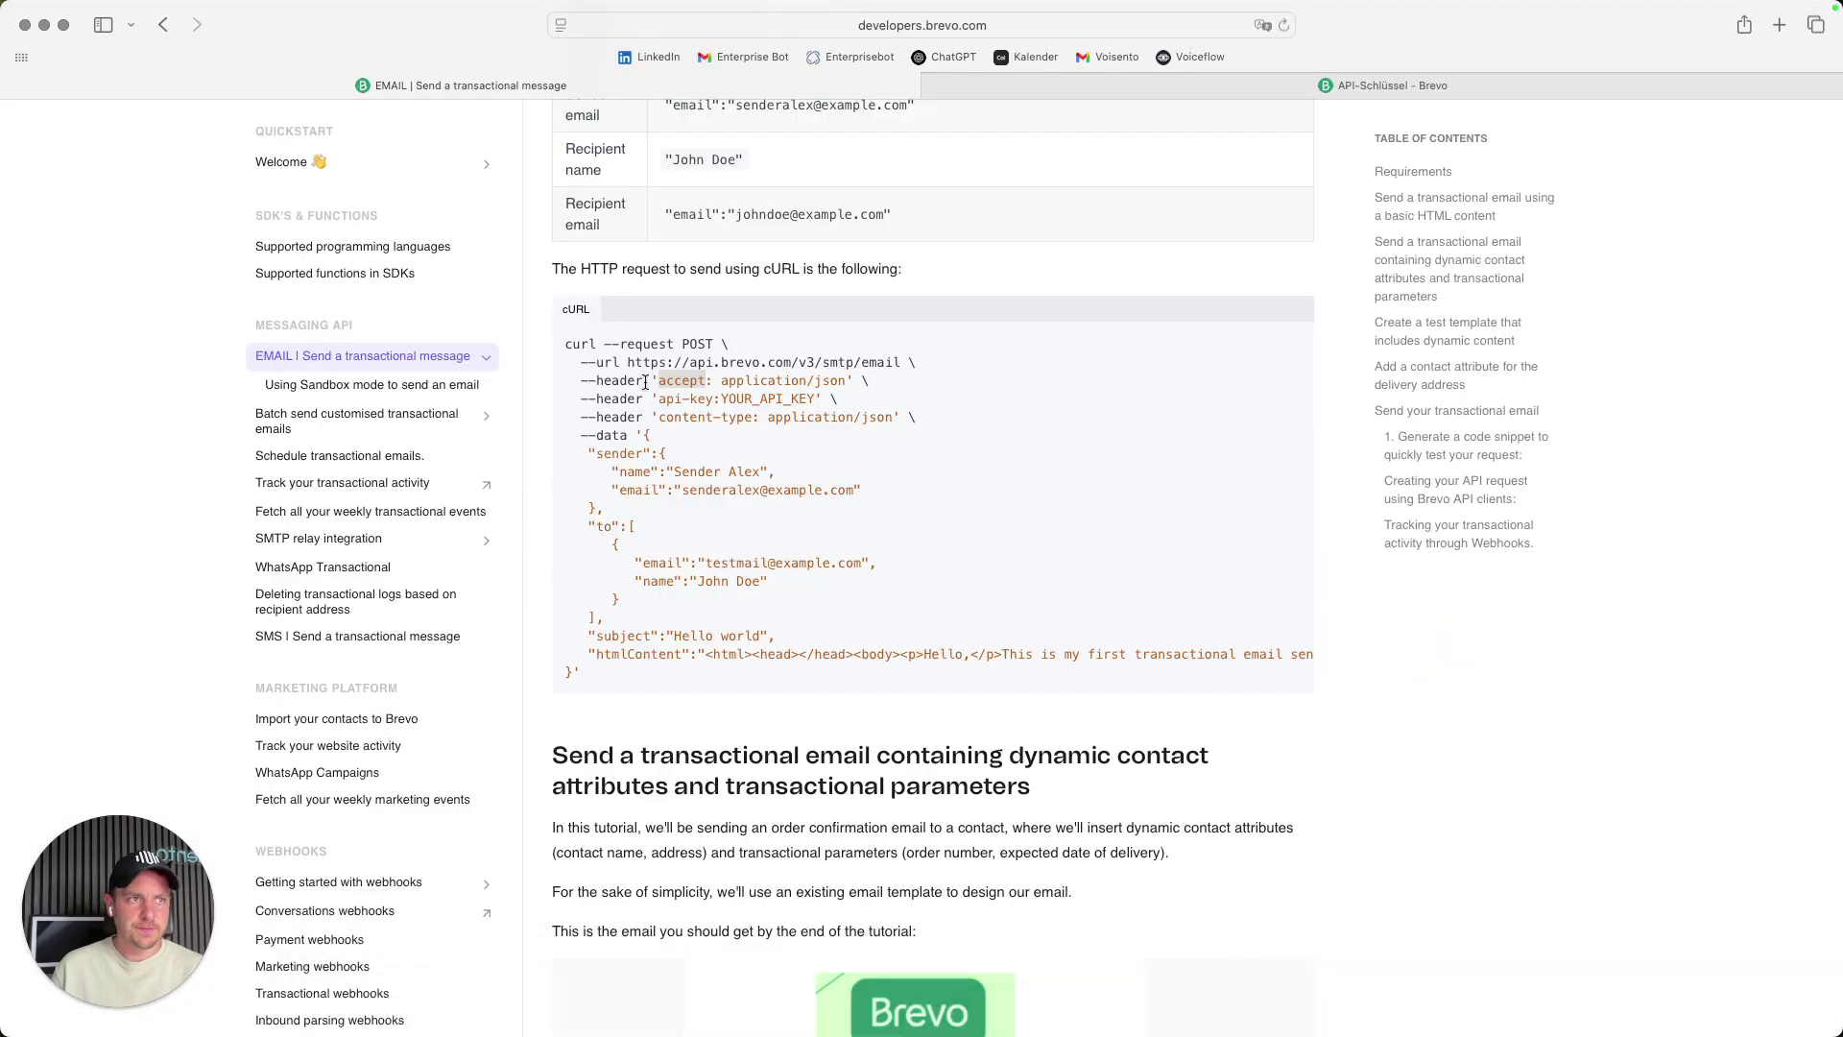
left_click_drag(721, 382, 846, 384)
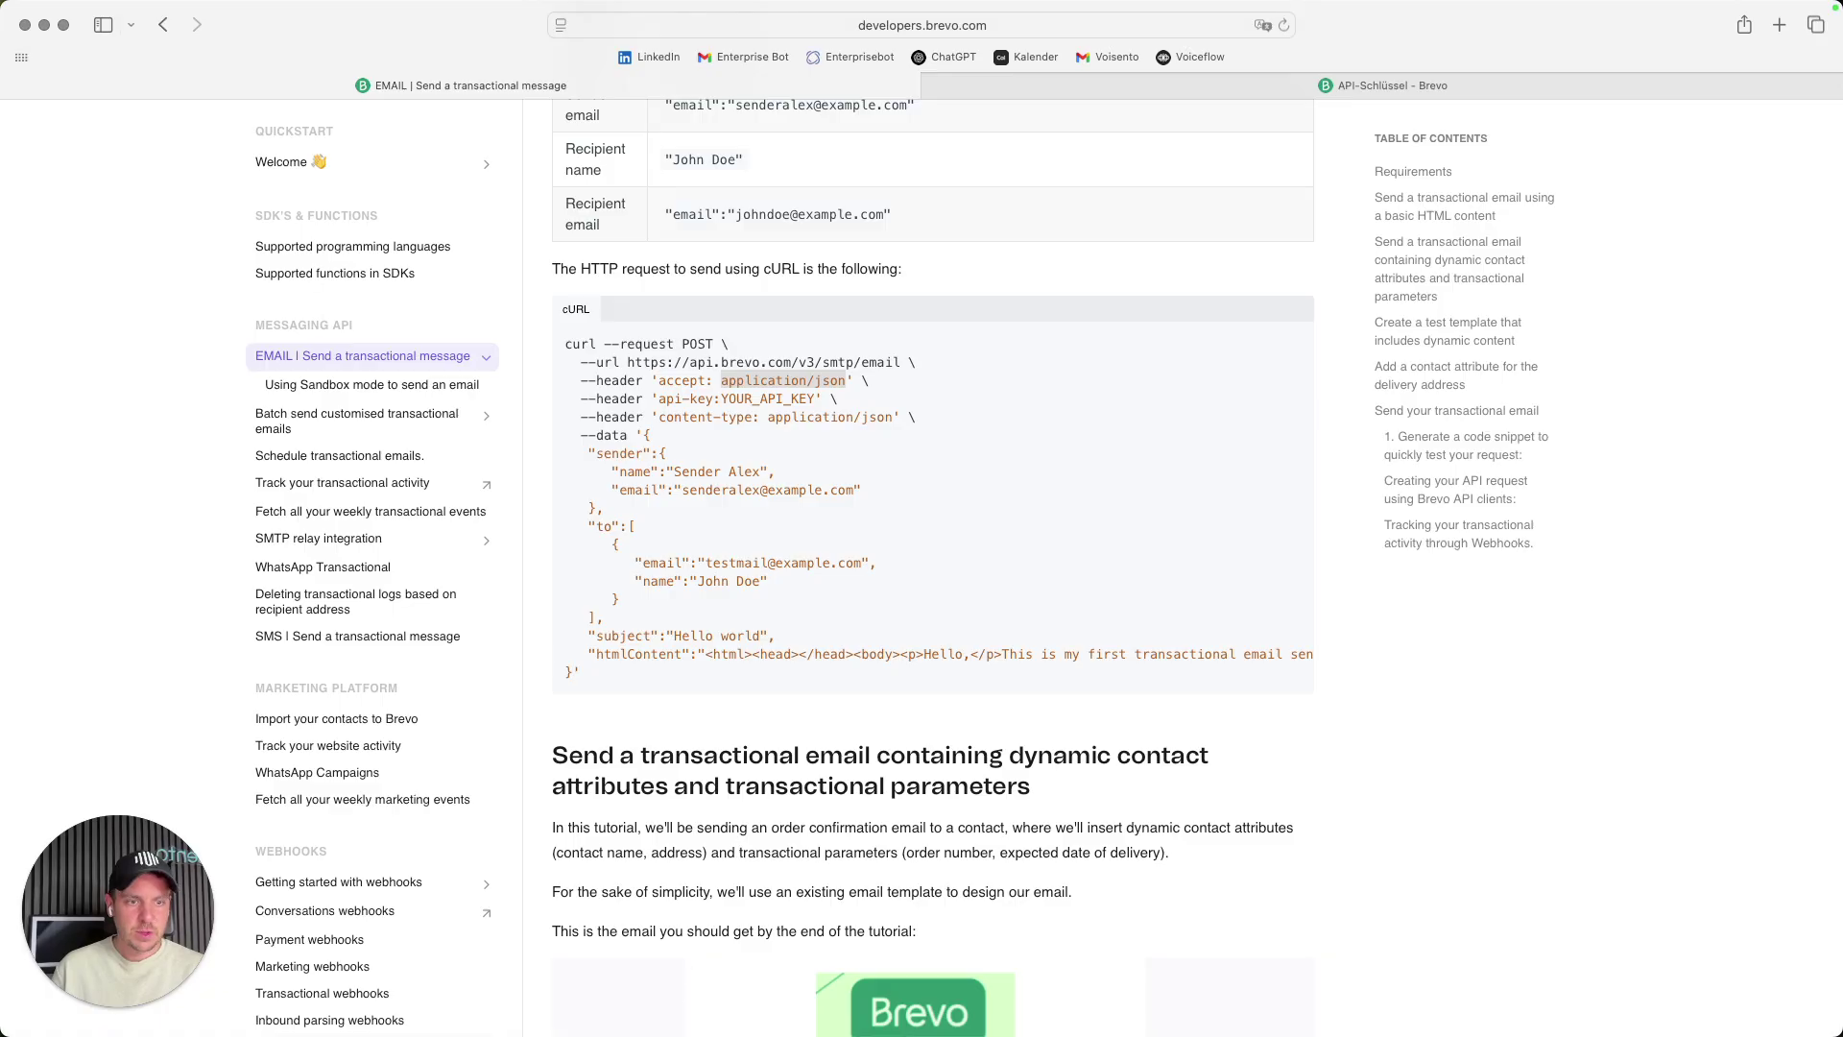
left_click(545, 990)
key("super+v")
- Add a content-type header with value application/json
left_click(870, 361)
left_click(554, 394)
key("super+v")
mouse_move(540, 999)
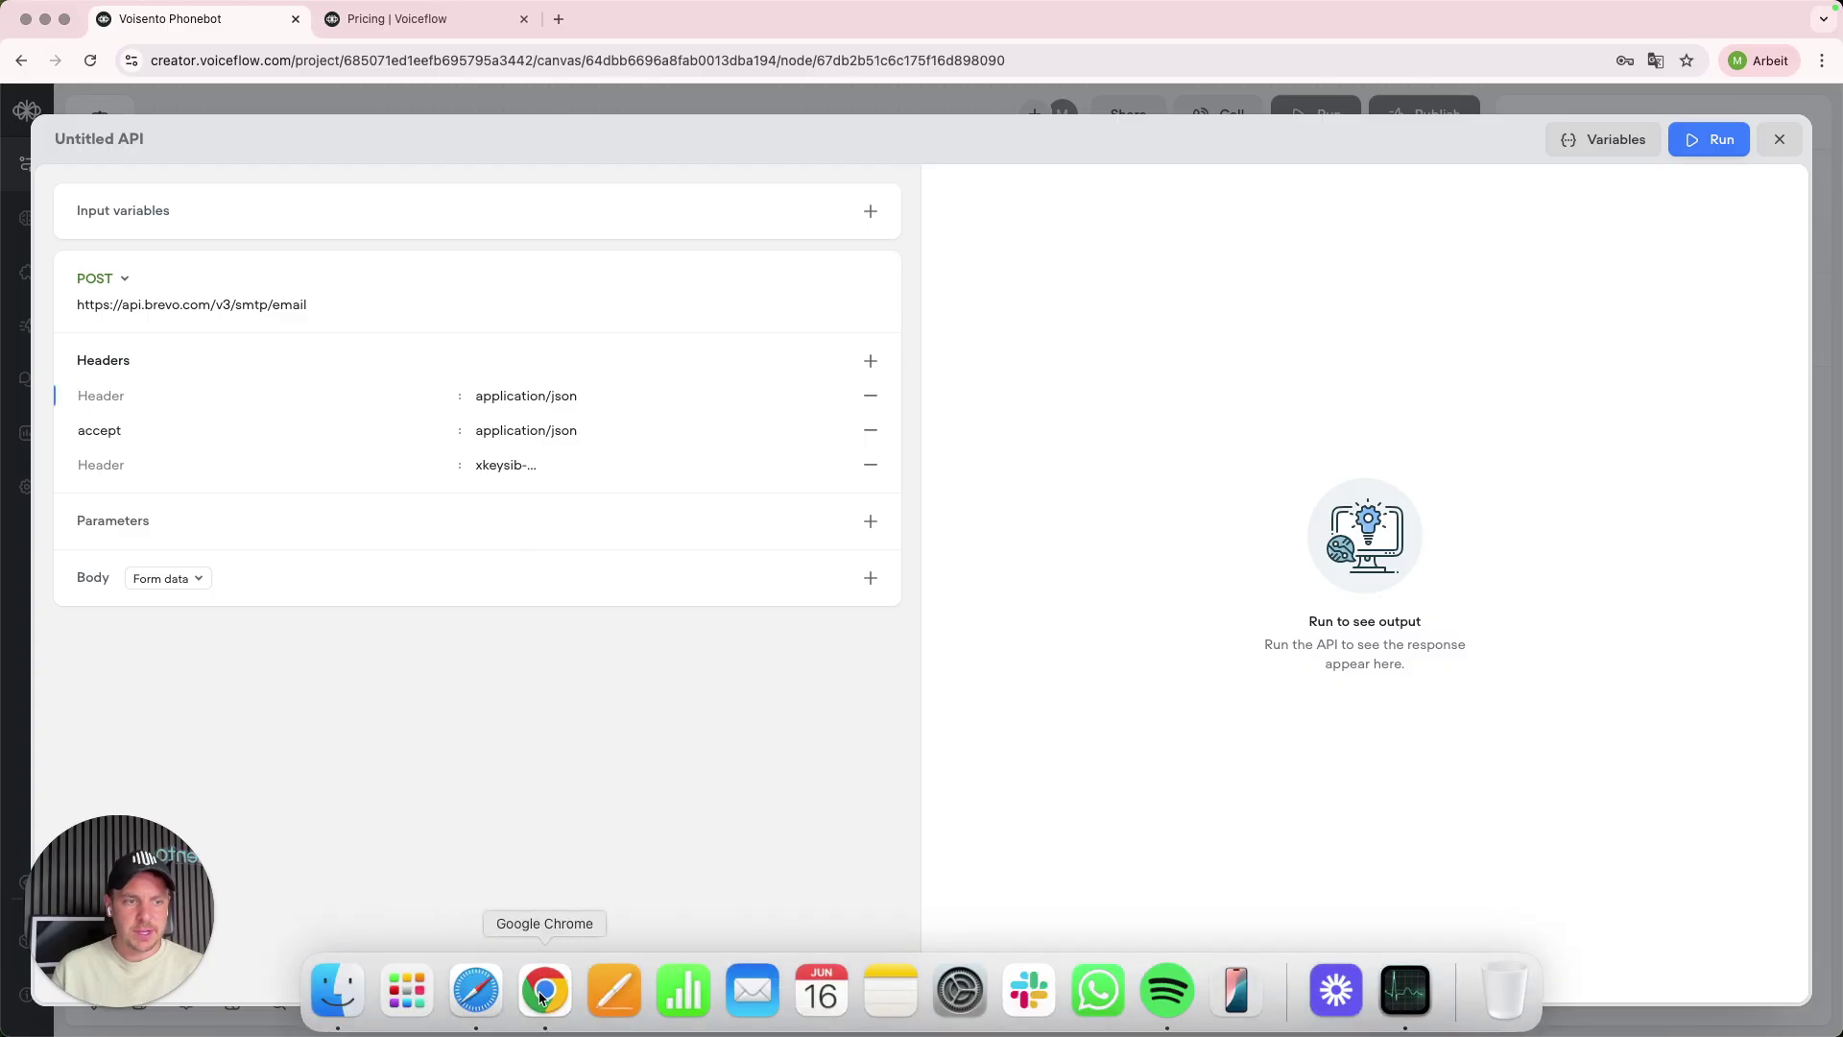
left_click(475, 994)
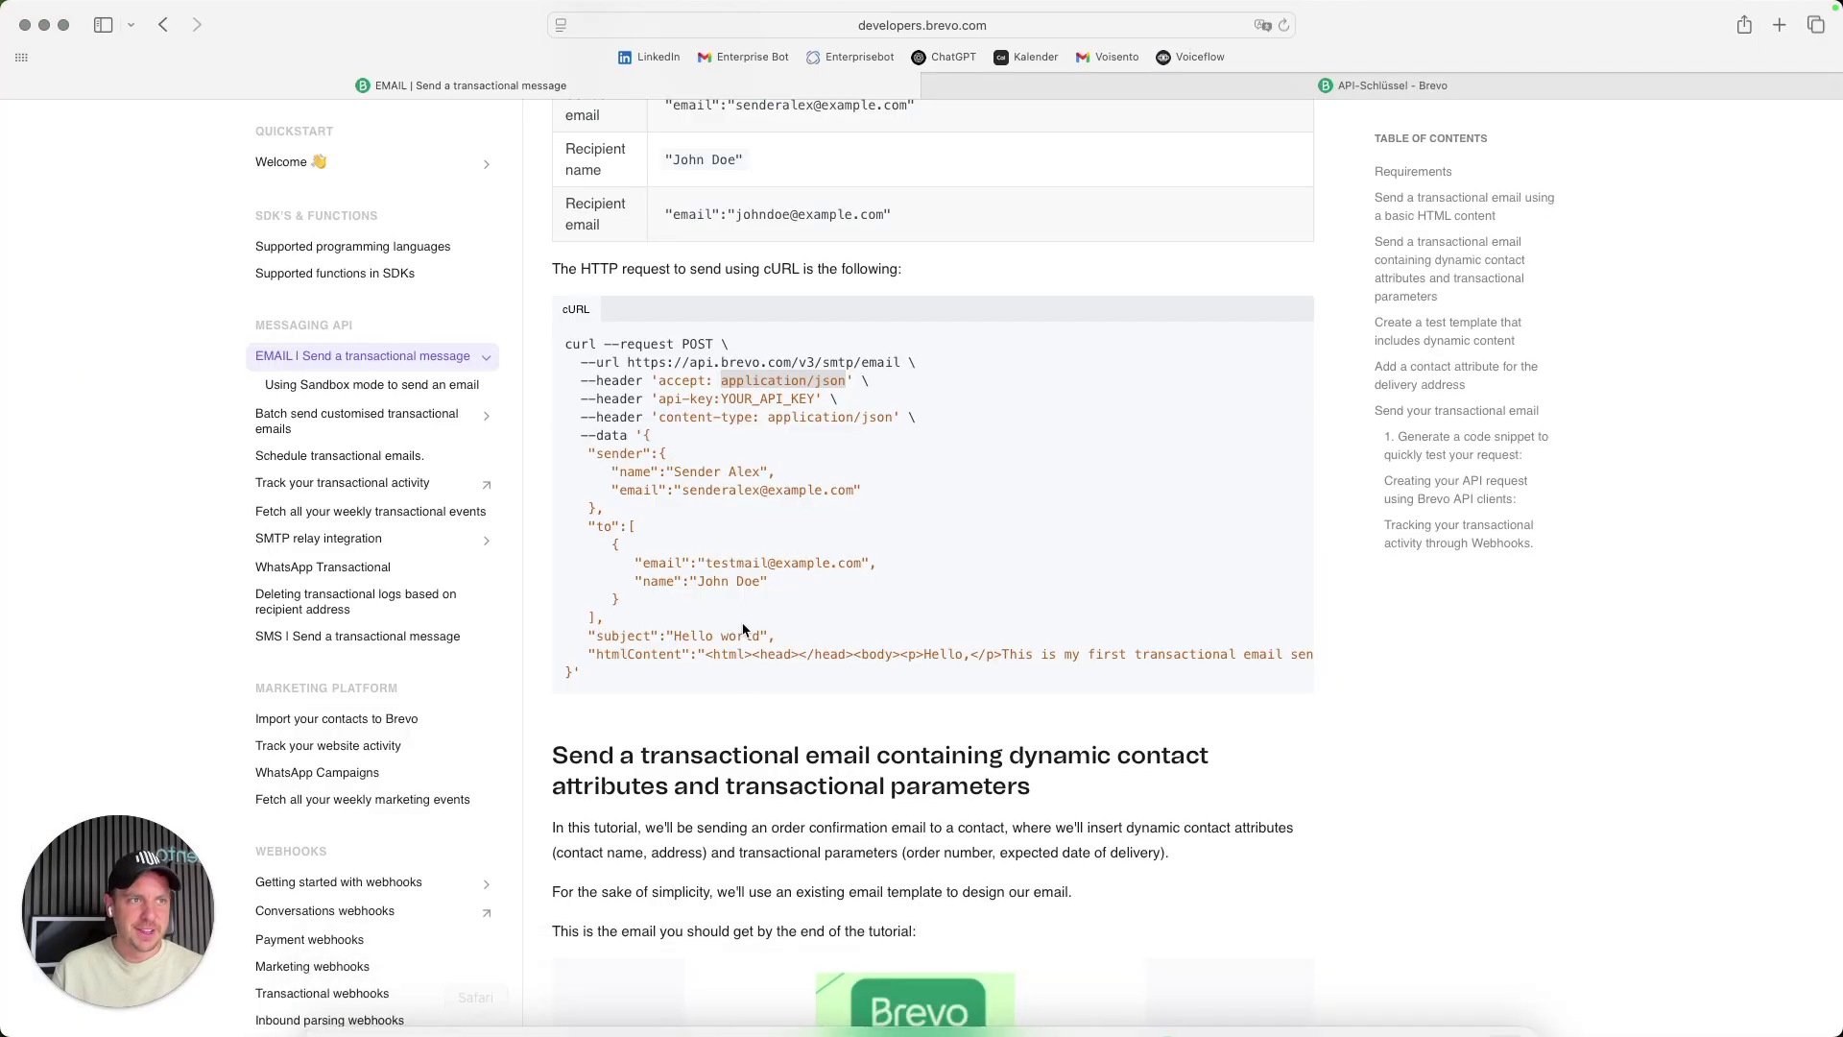
left_click_drag(597, 416, 750, 419)
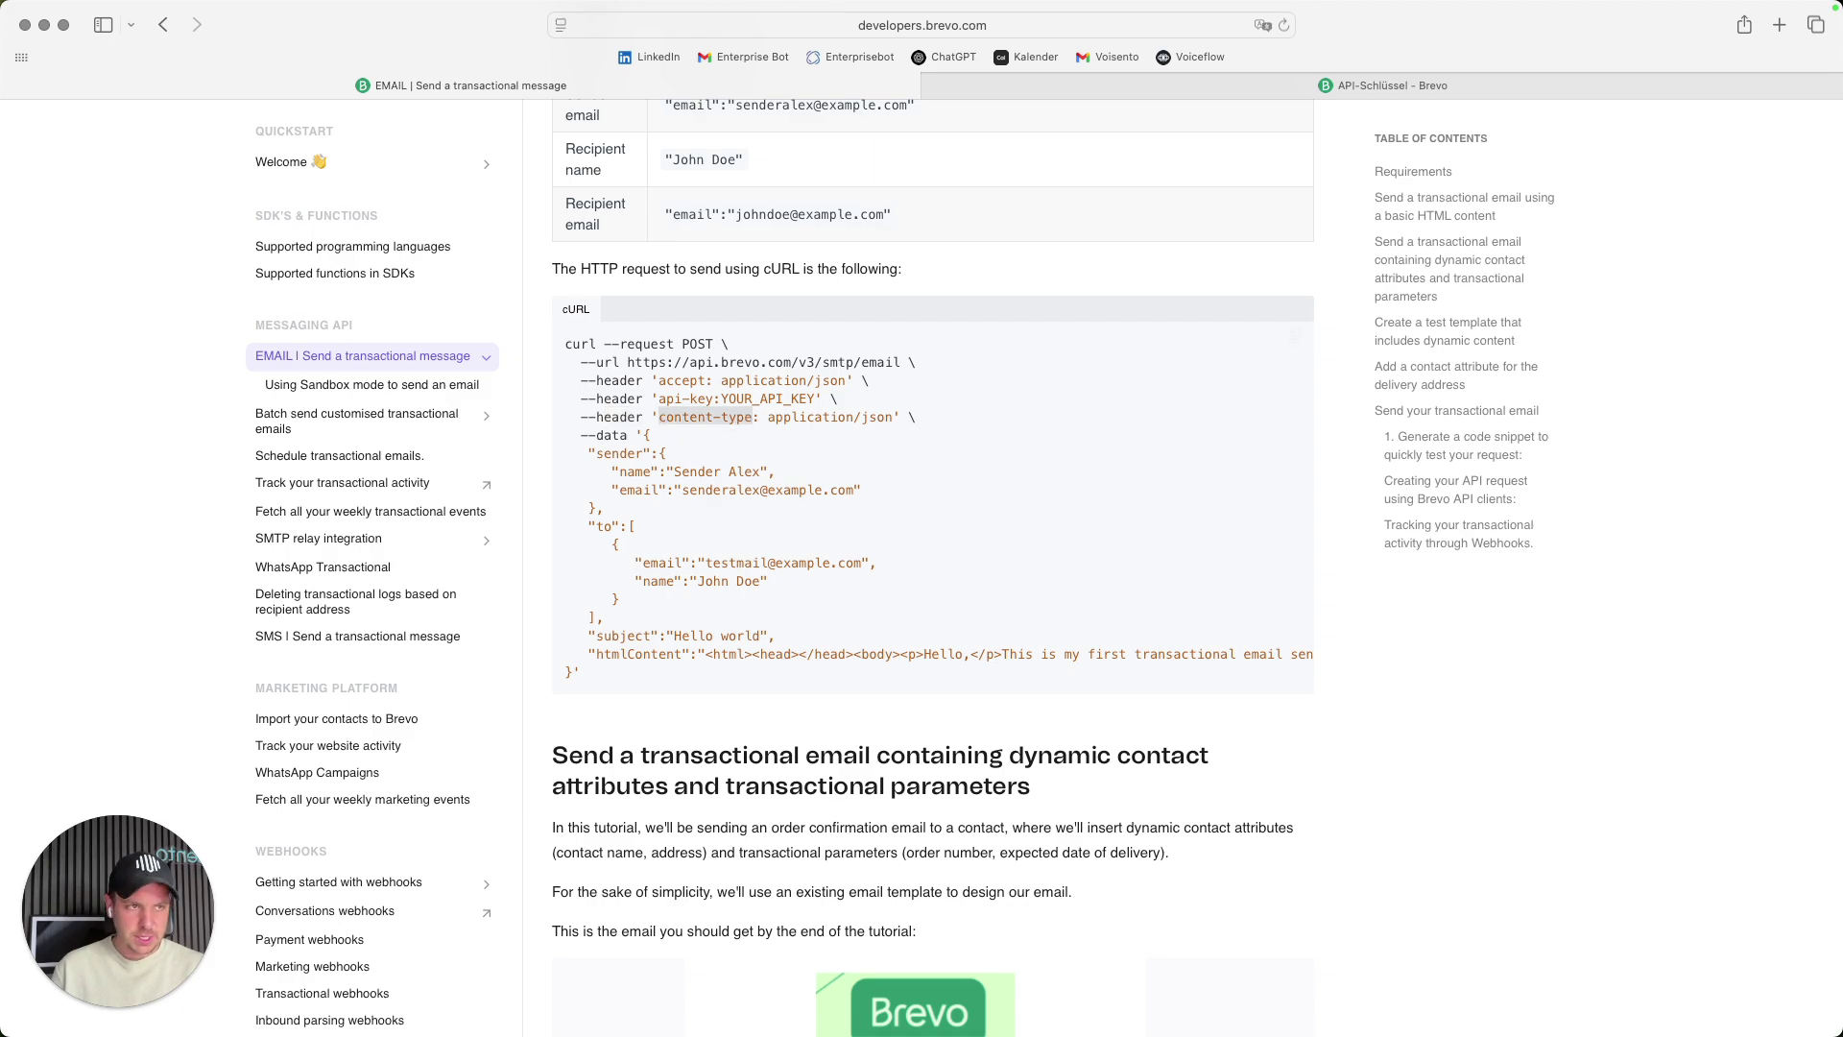
mouse_move(533, 1008)
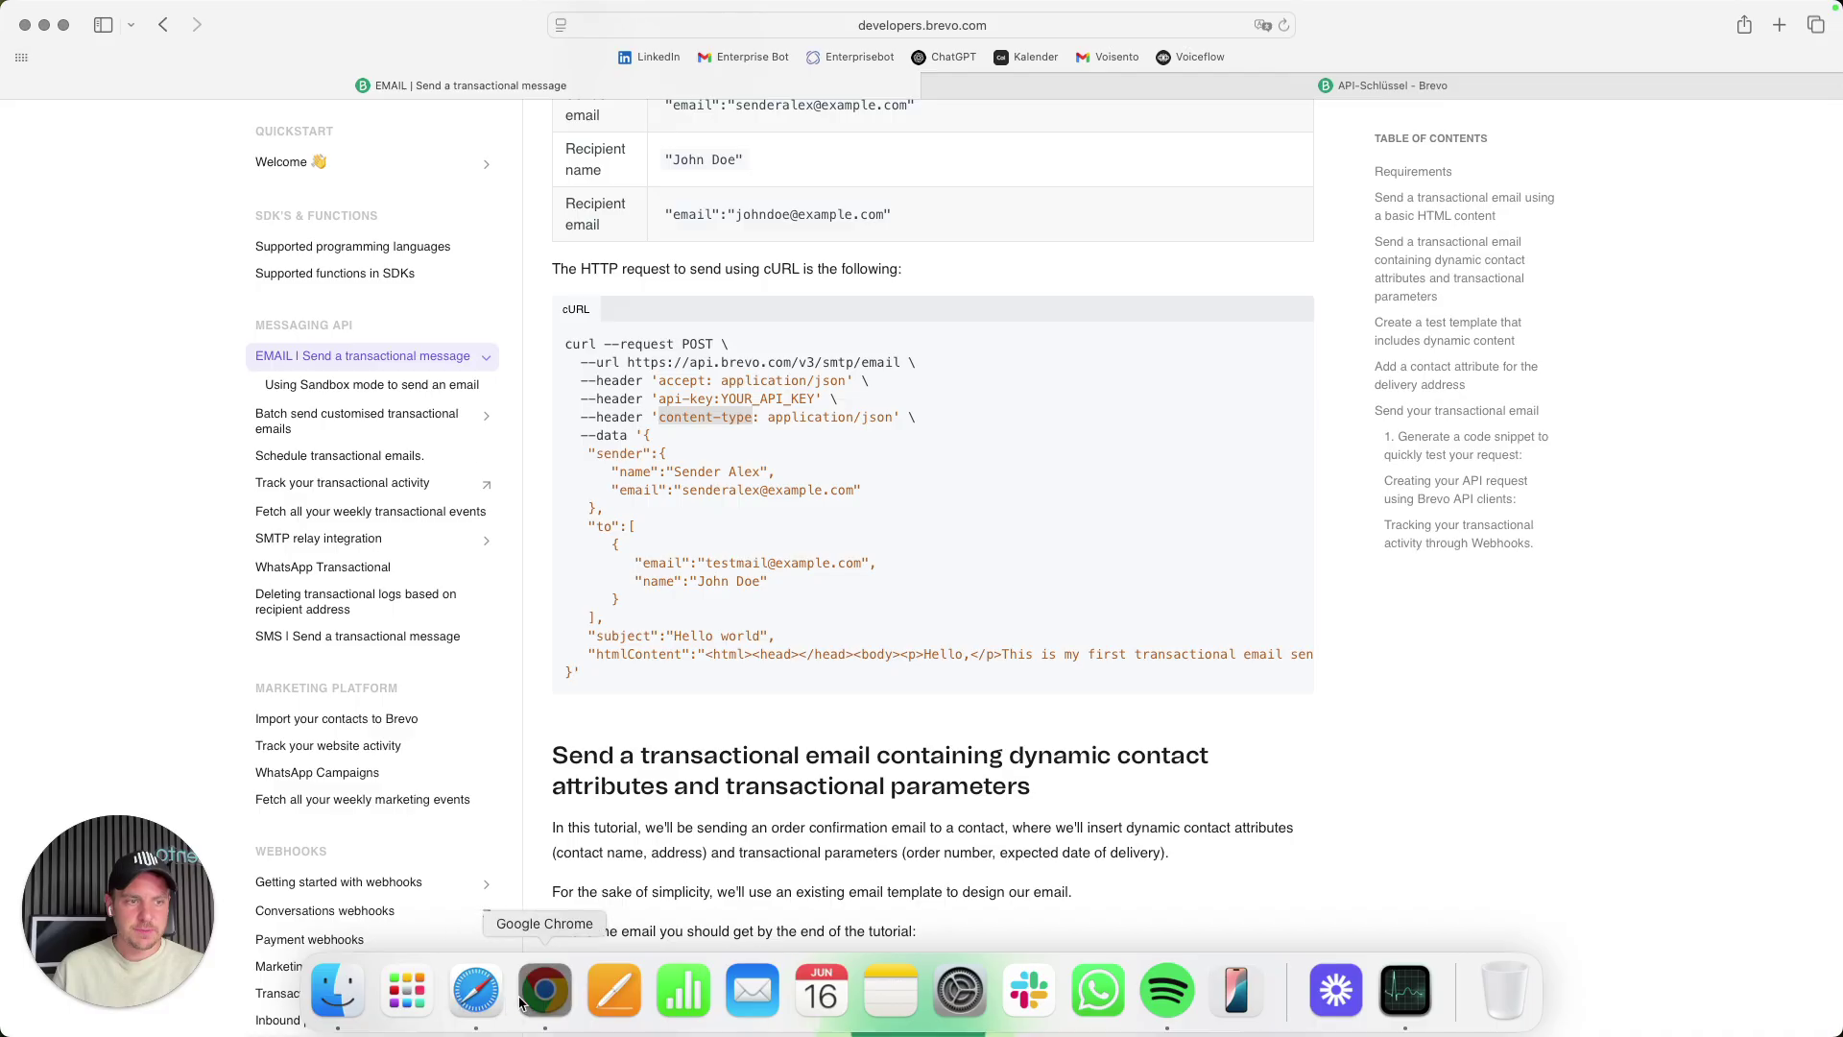
left_click(544, 999)
key("super+v")
left_click(292, 679)
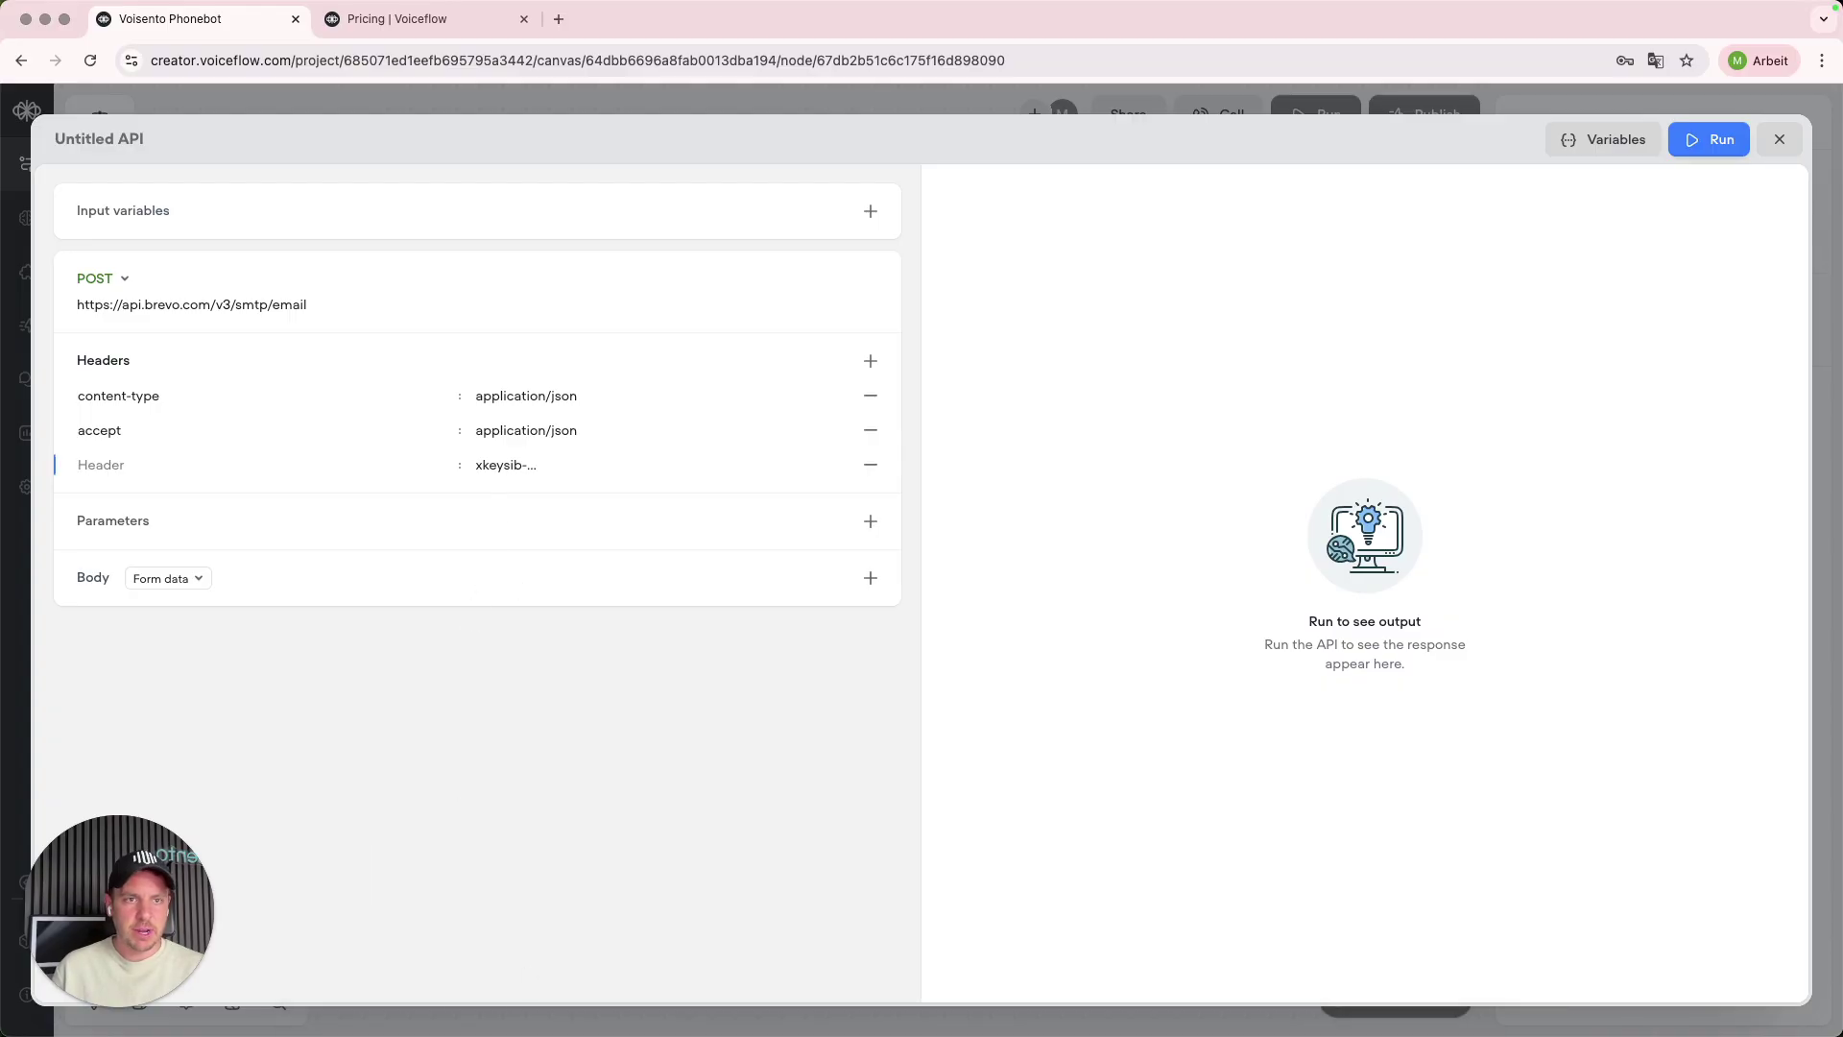
- Name the third header api-key, beside the Brevo key value
mouse_move(469, 1021)
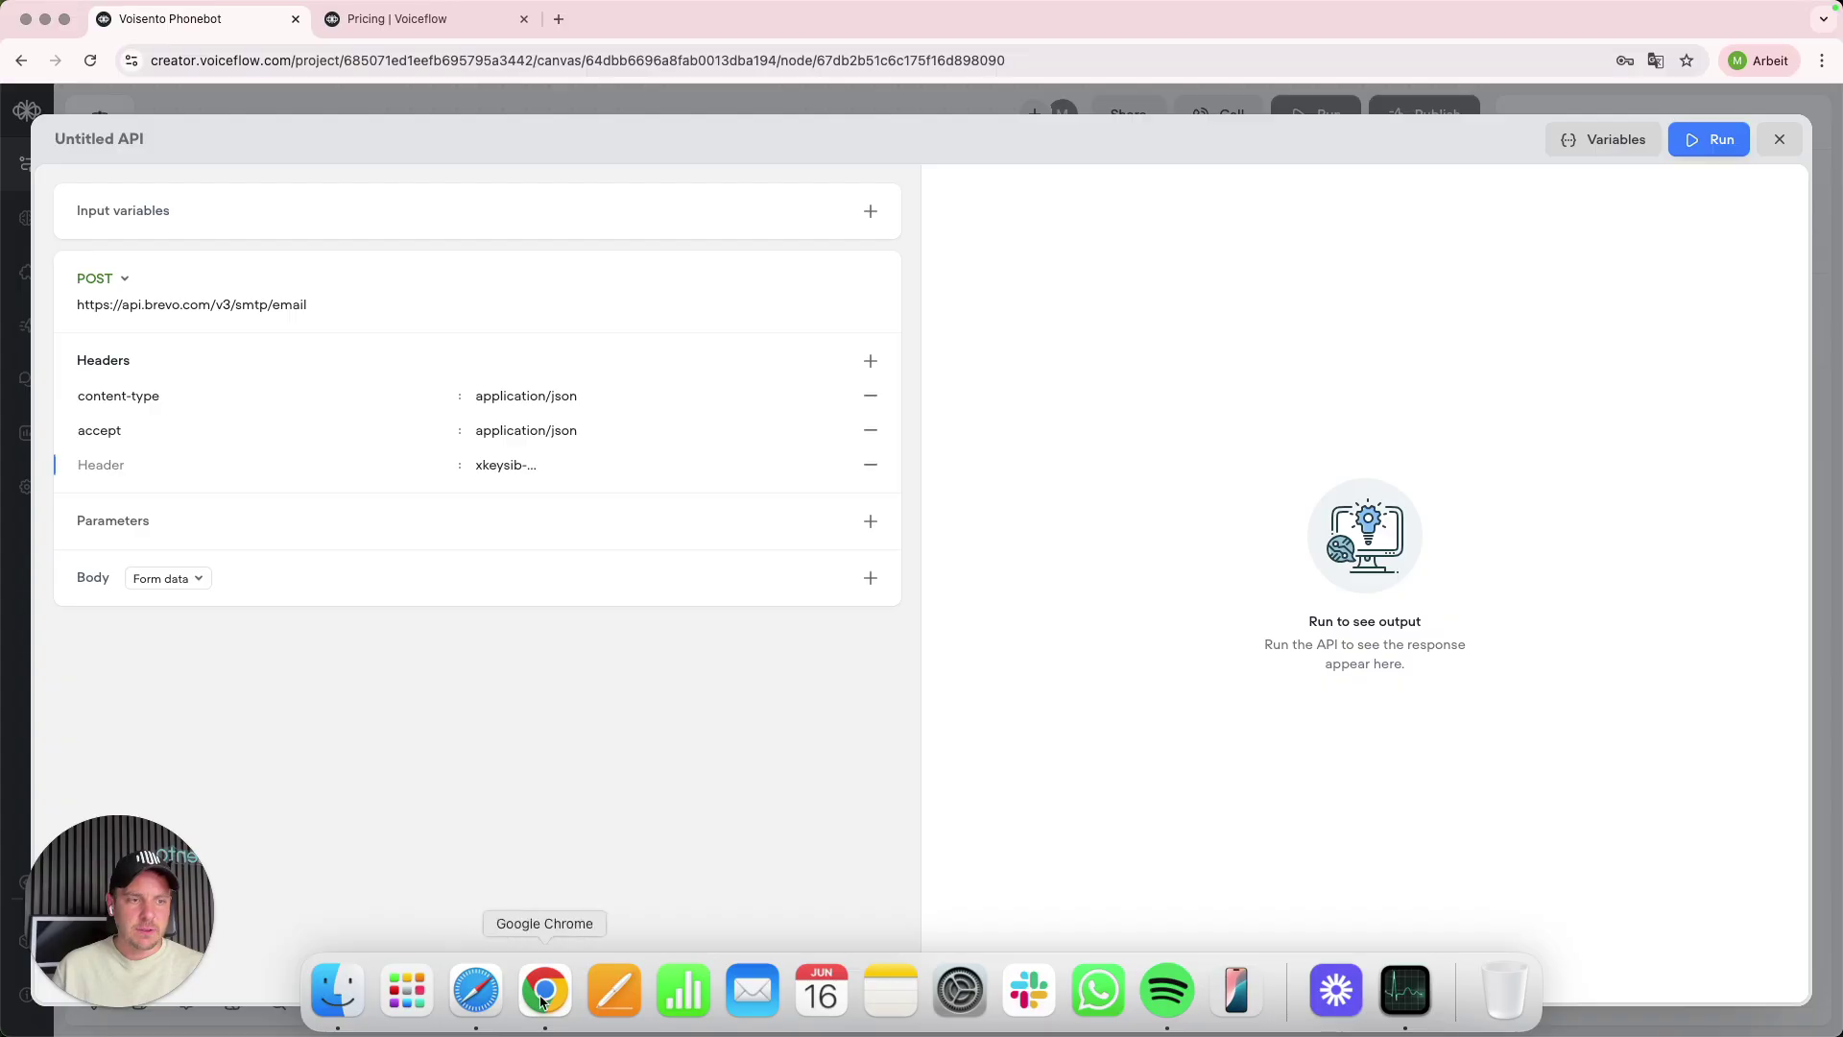
left_click(478, 994)
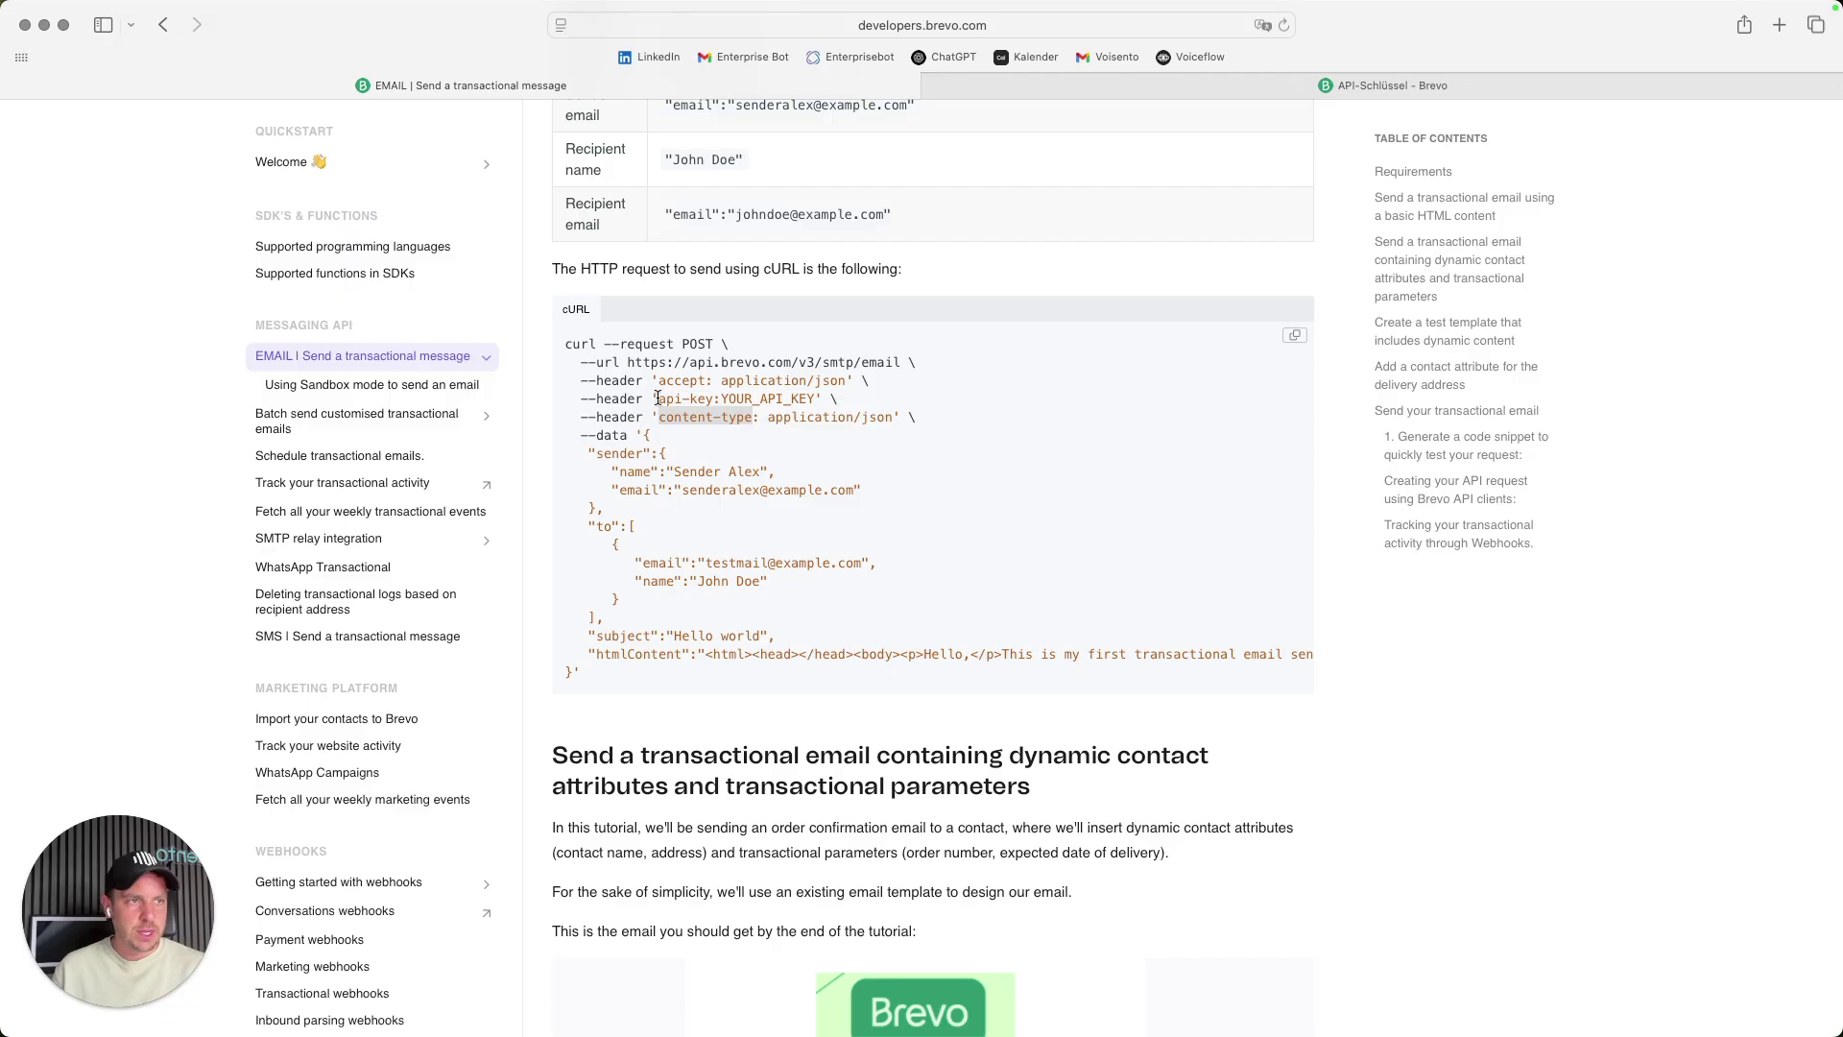
left_click_drag(658, 399, 705, 396)
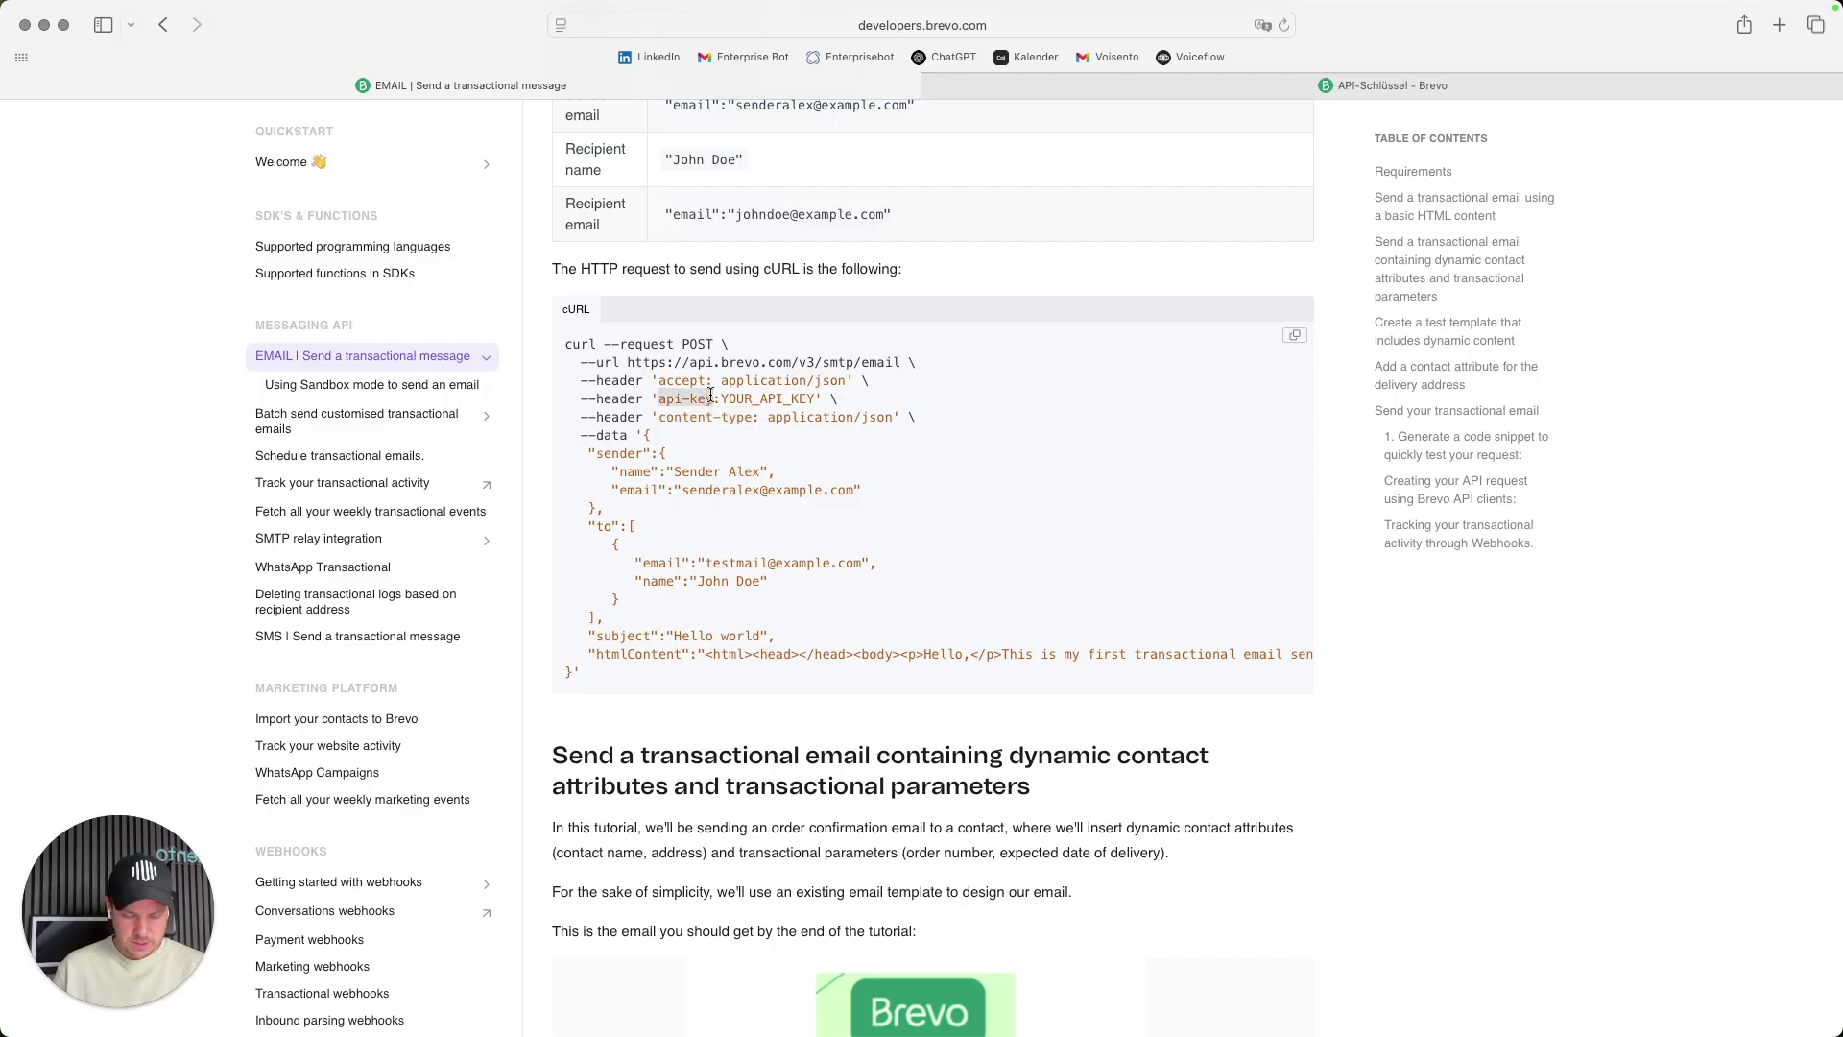
left_click(534, 994)
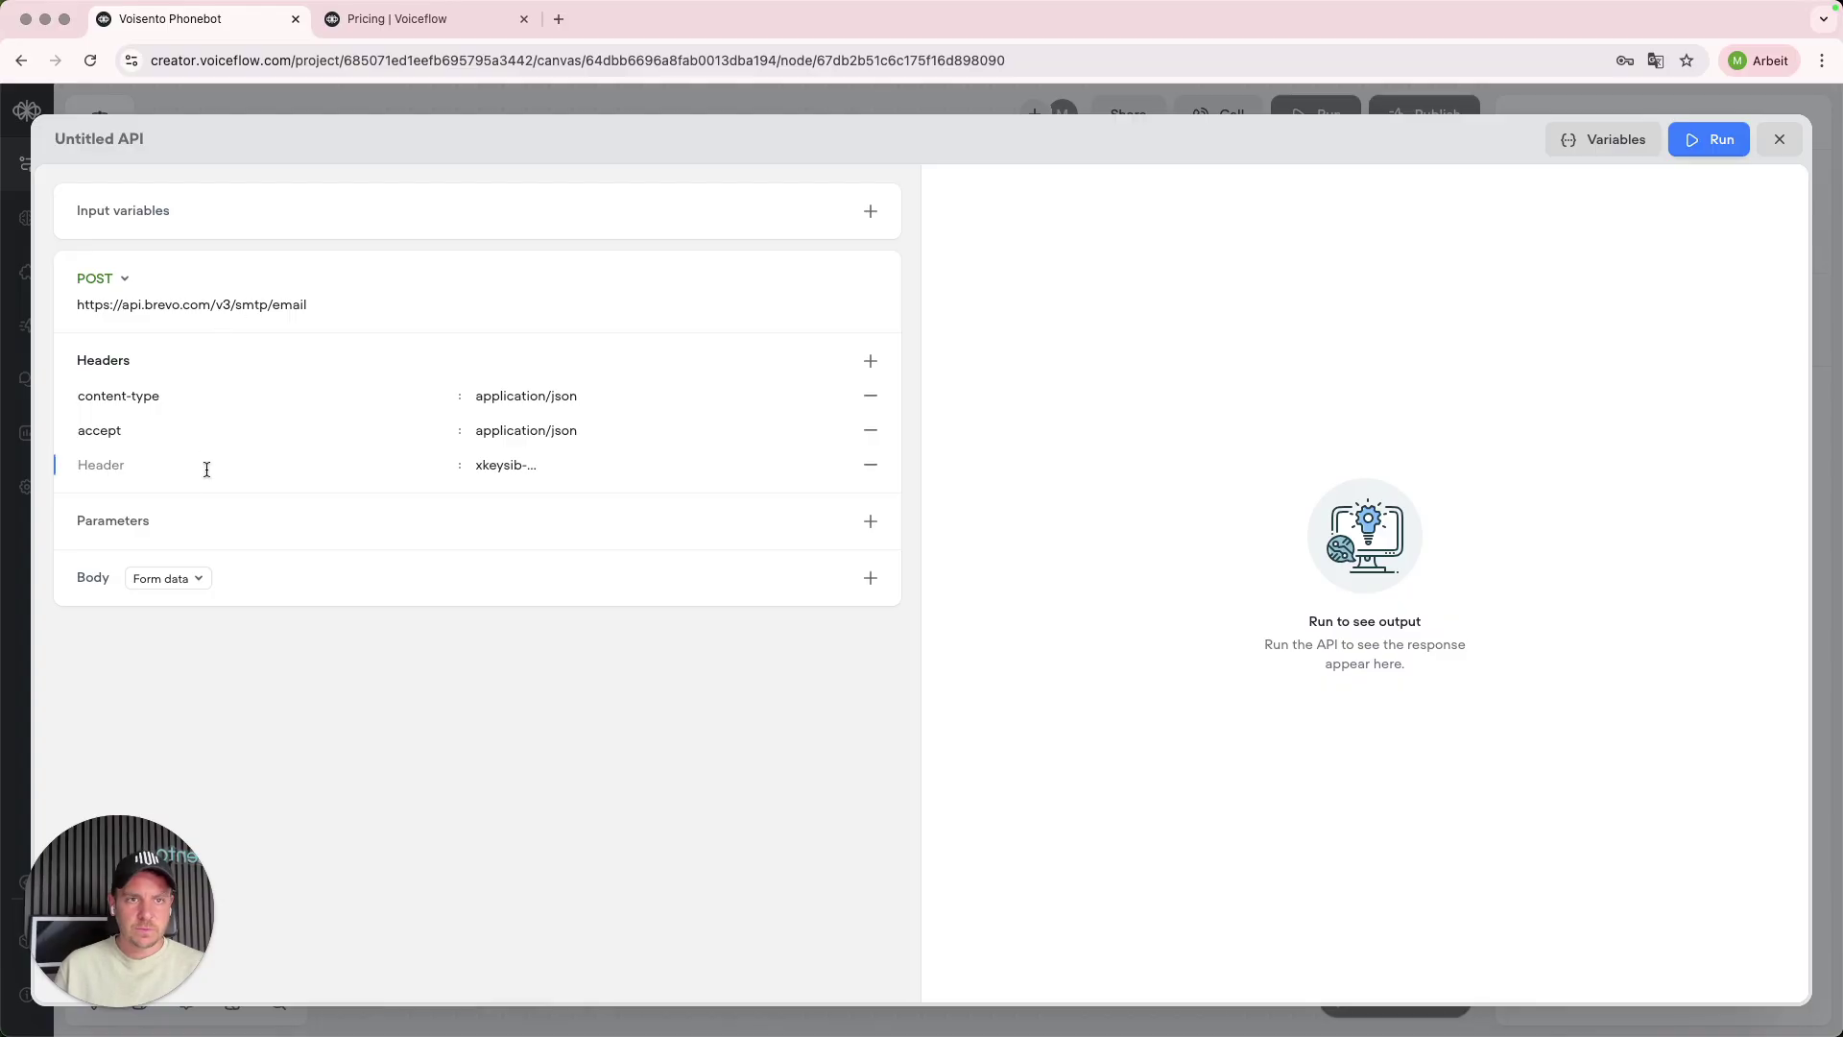
key("super+v")
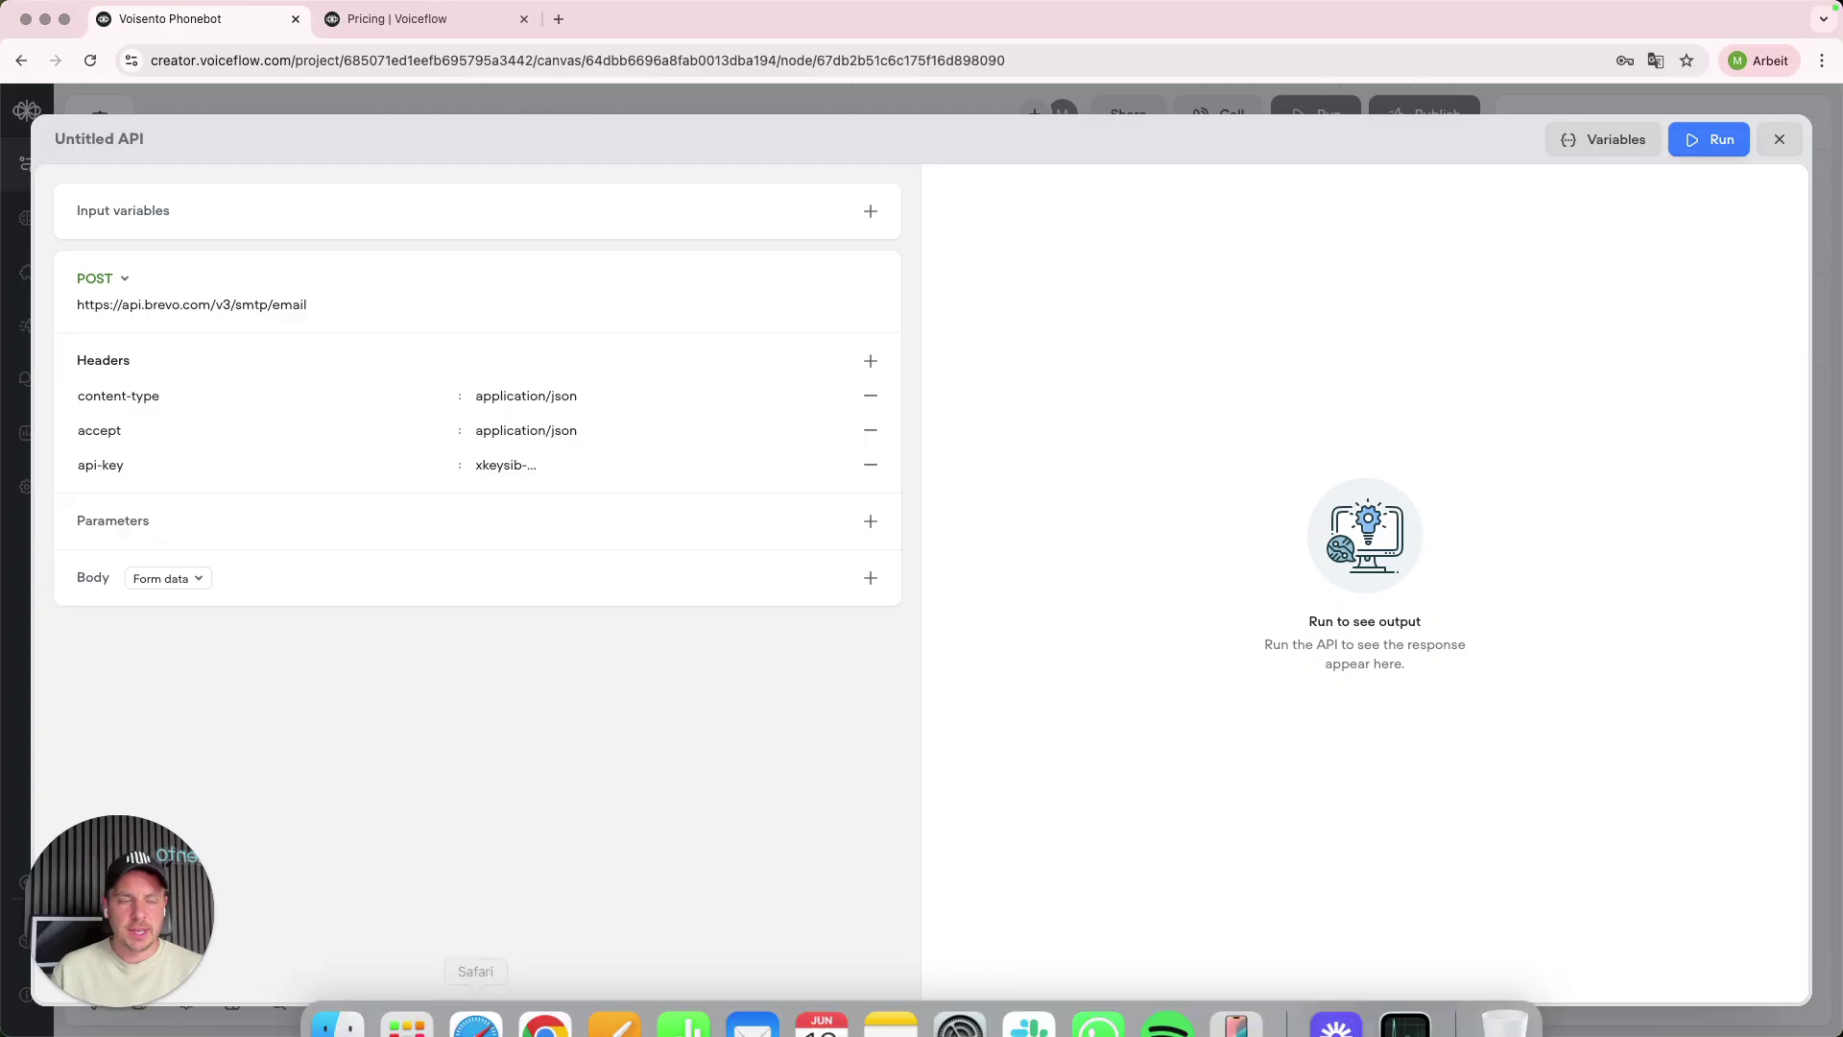
- Copy Brevo's sample --data JSON email payload from the documentation
left_click(475, 1022)
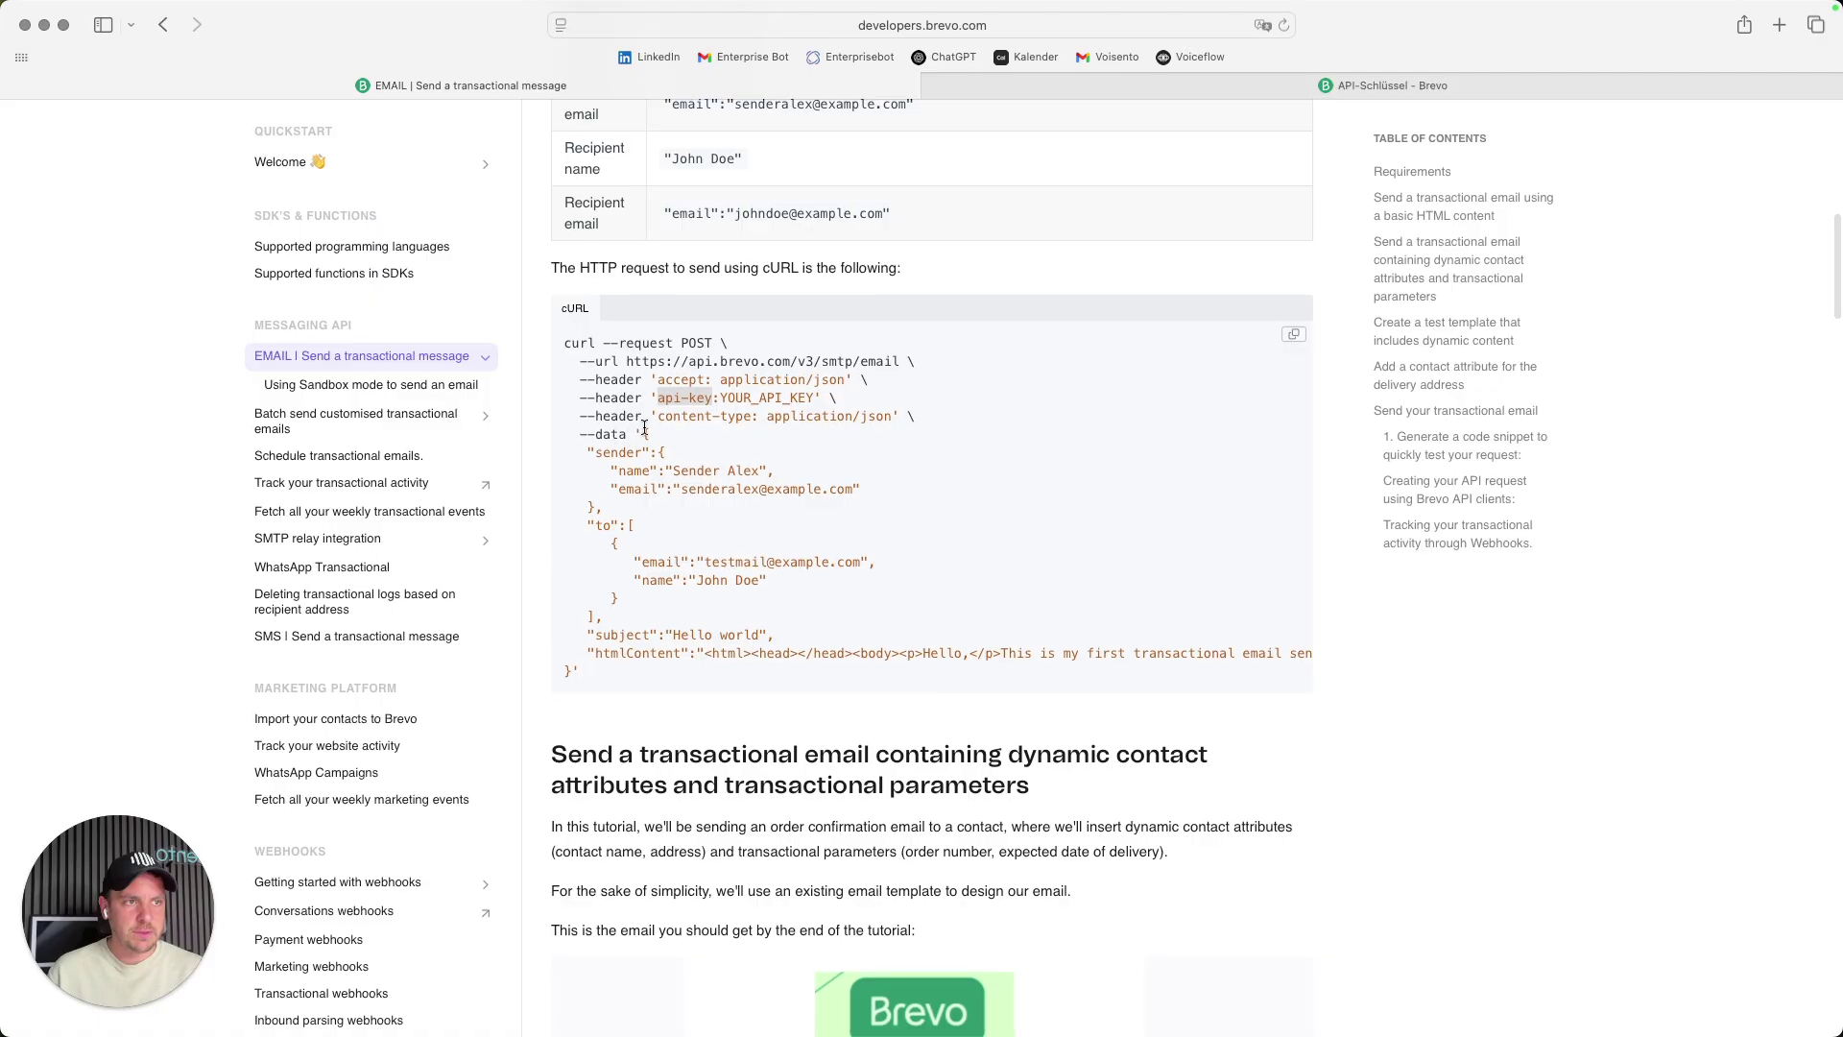
left_click(596, 436)
scroll(596, 436, "up", 1)
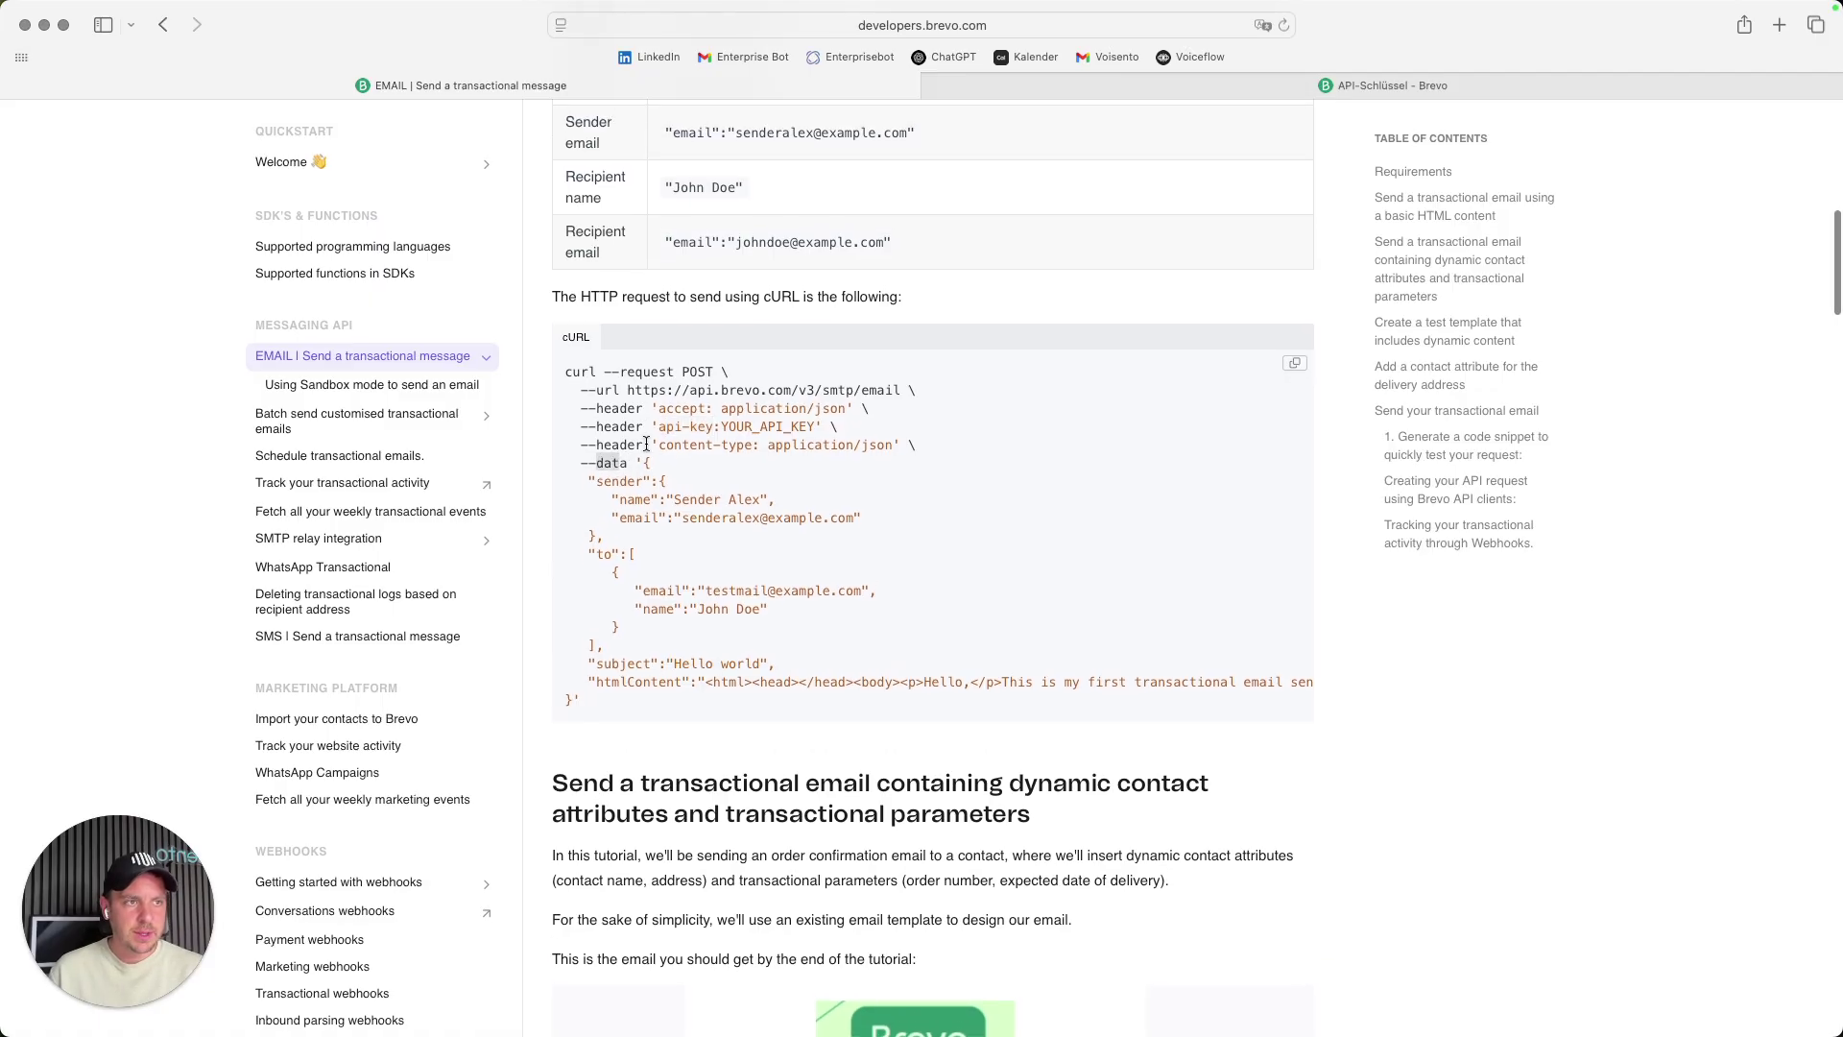
left_click_drag(642, 464, 578, 696)
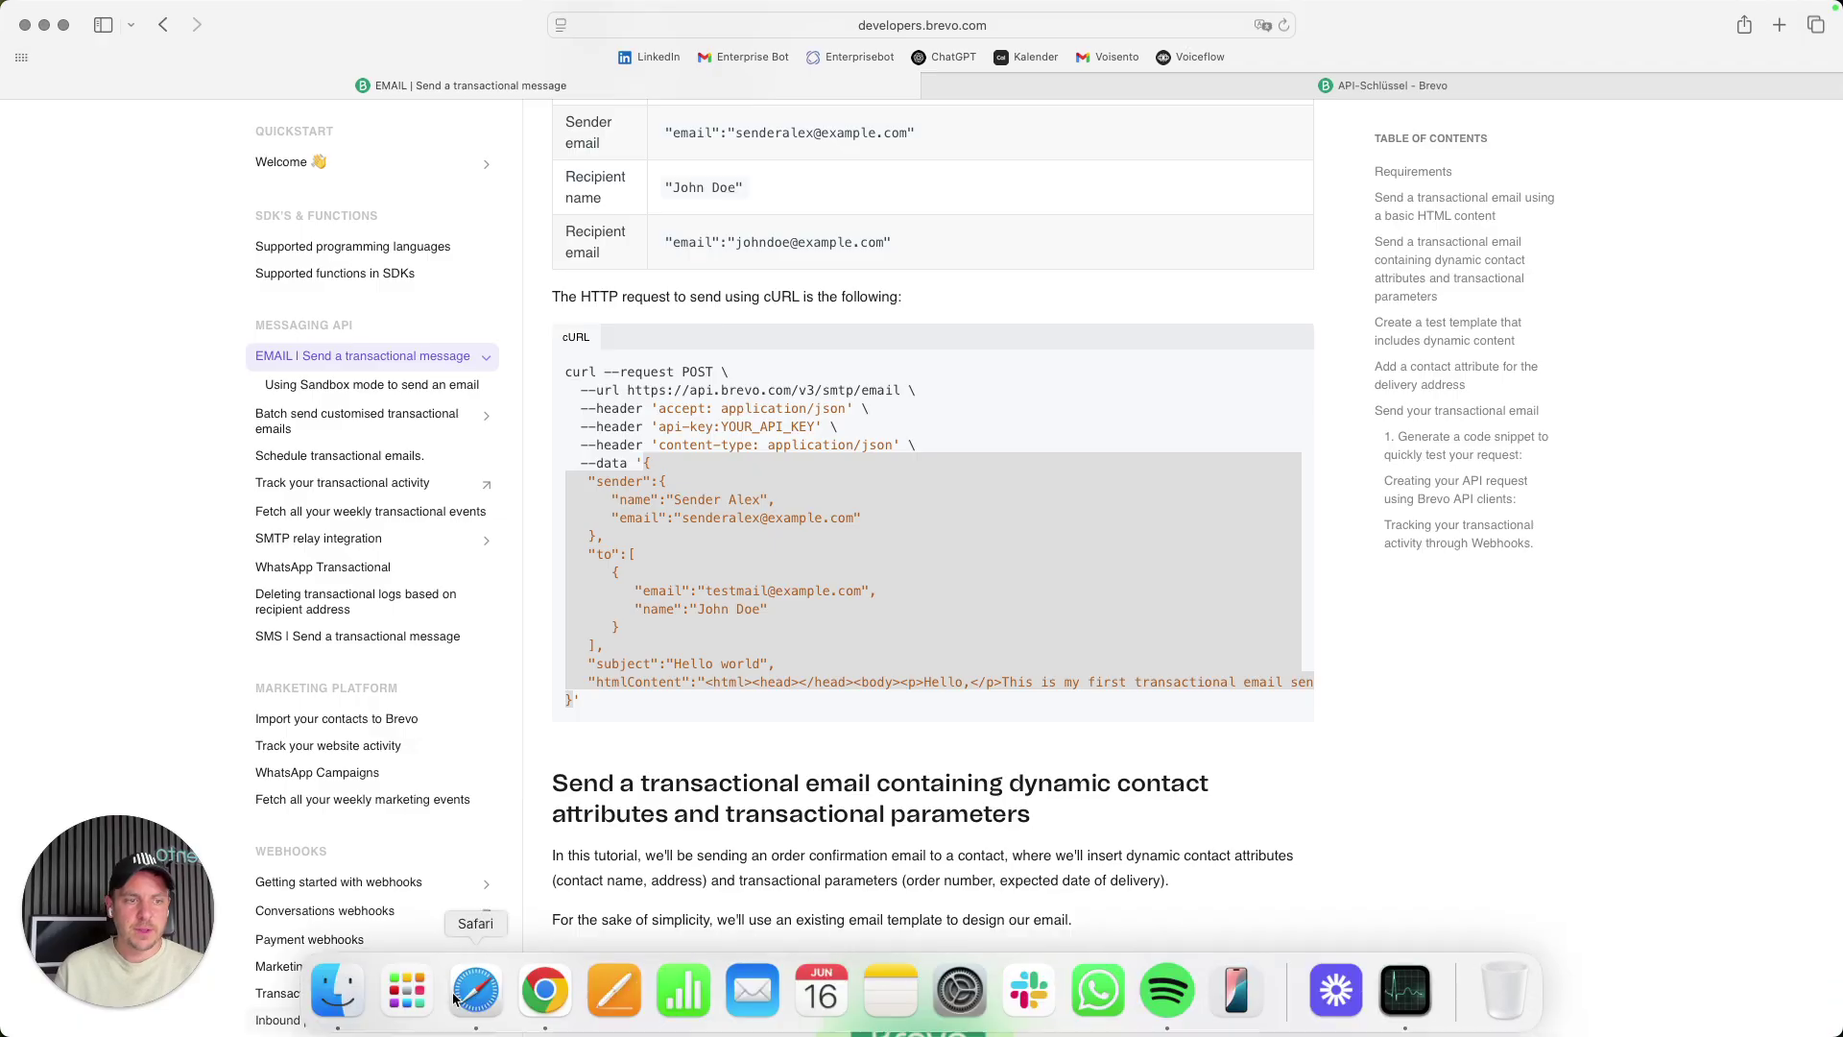
left_click(566, 991)
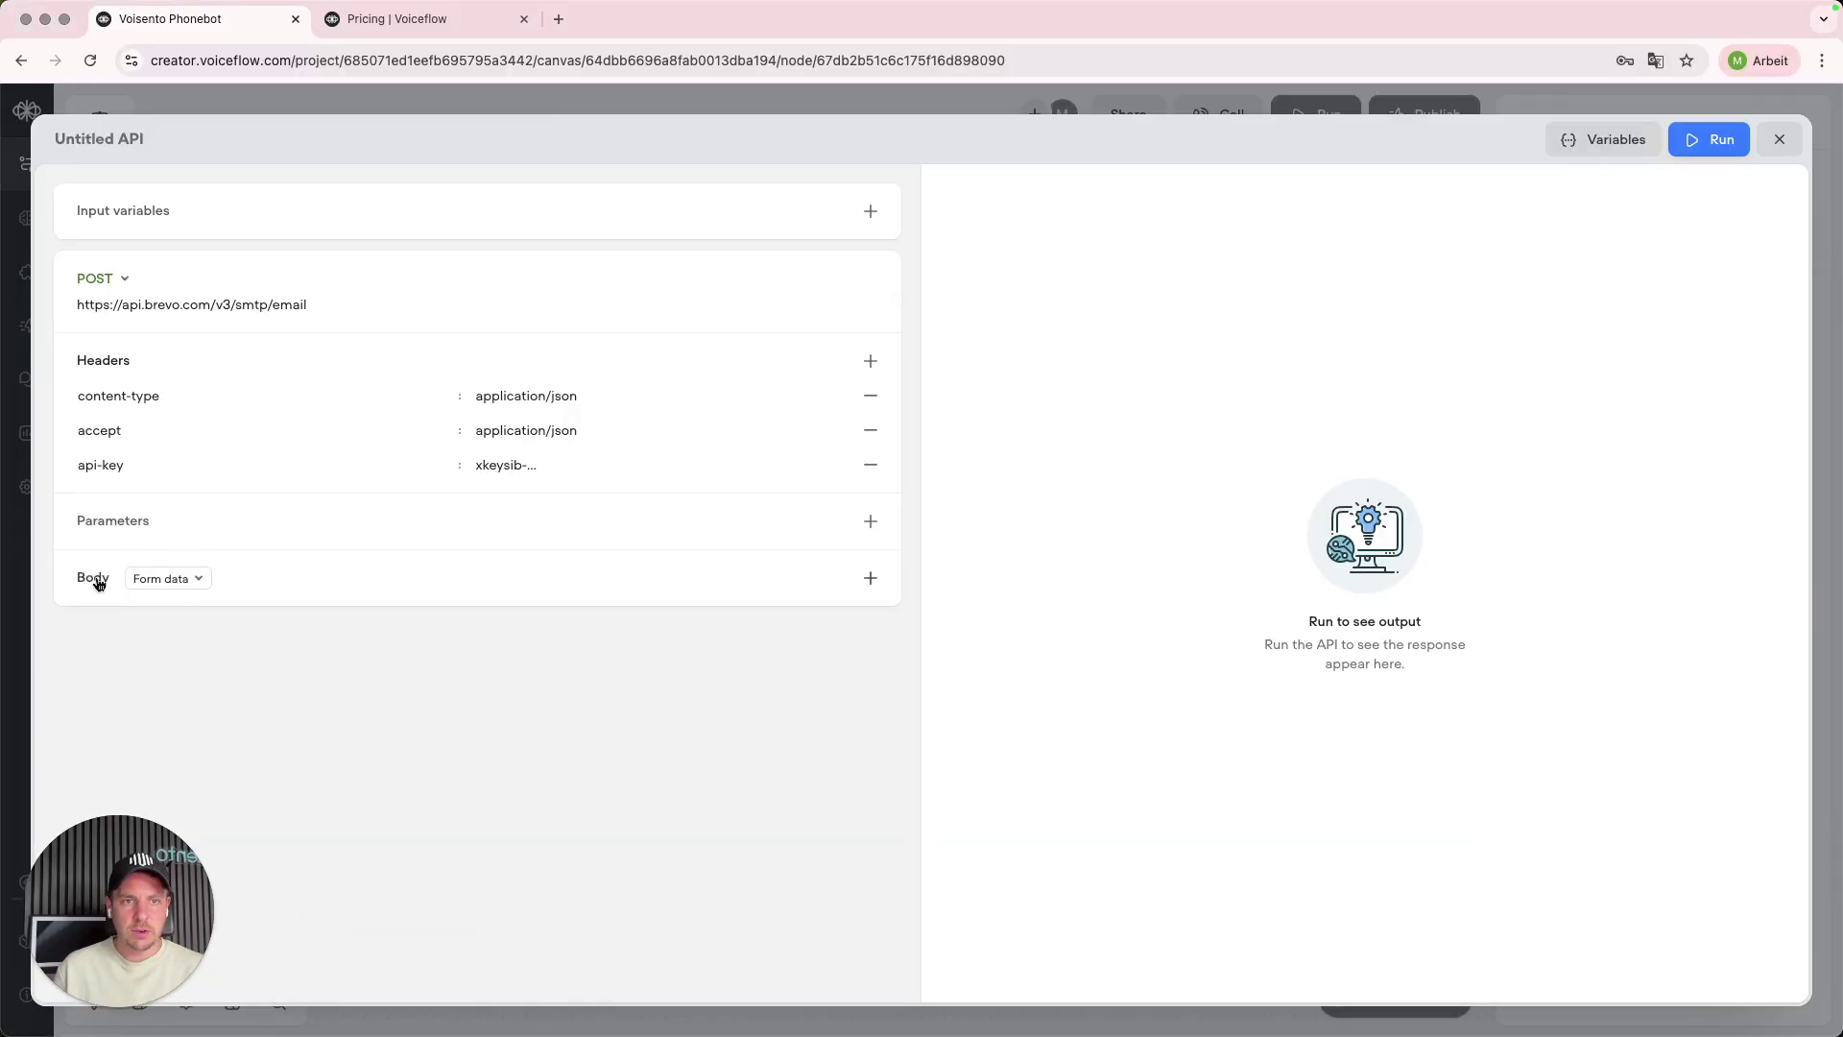
- Set the request body to Raw and paste in the Brevo JSON payload
left_click(156, 580)
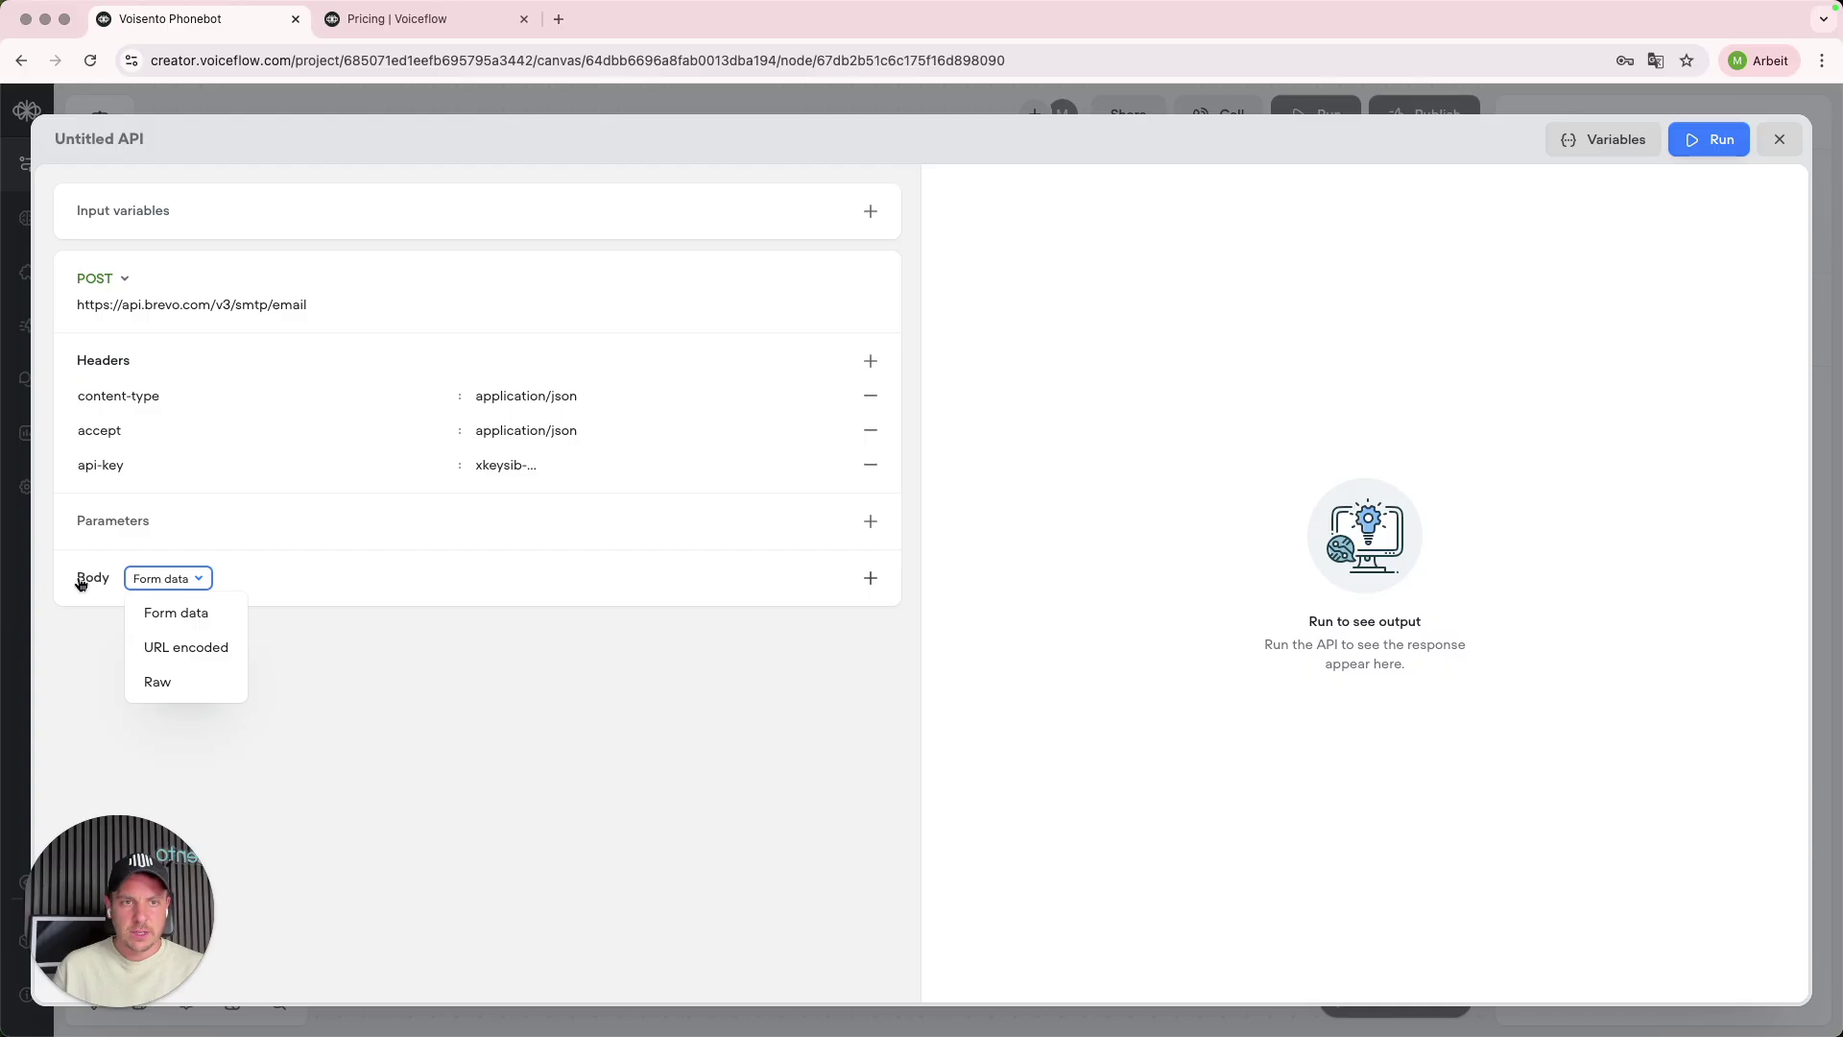
left_click(158, 683)
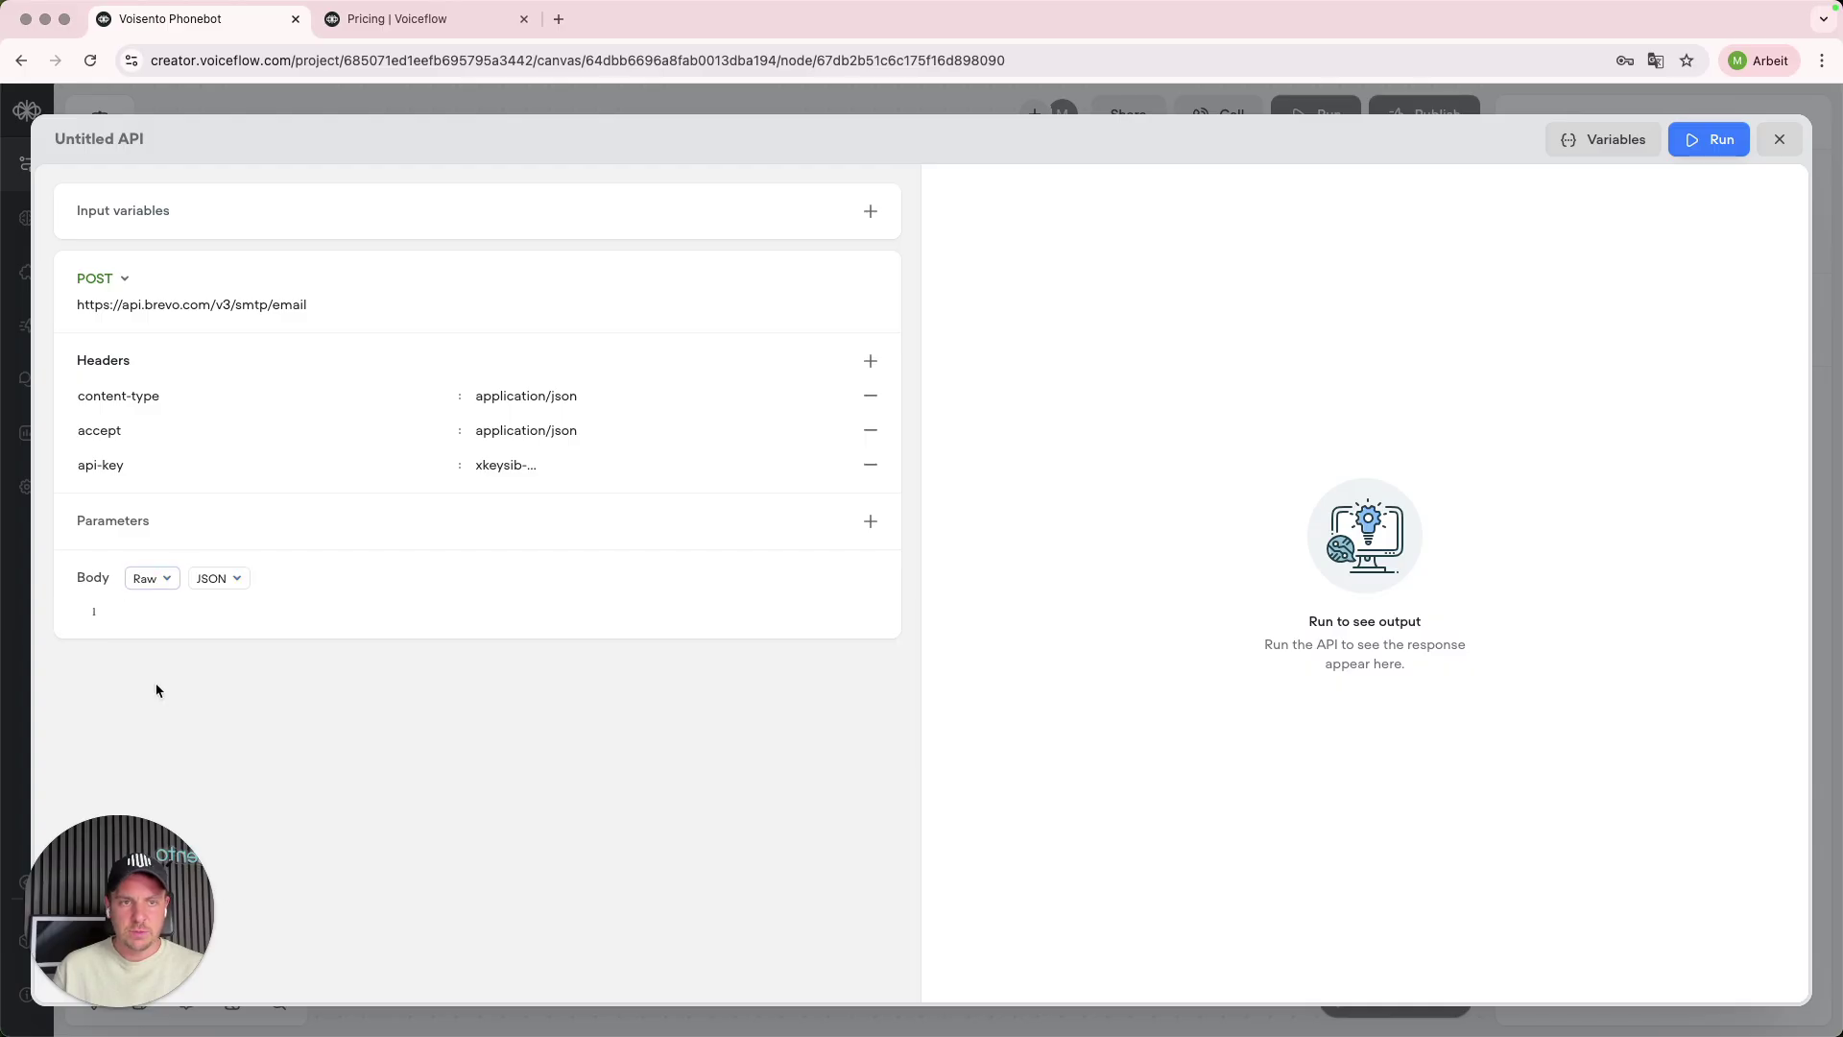
left_click(140, 606)
key("cmd+v")
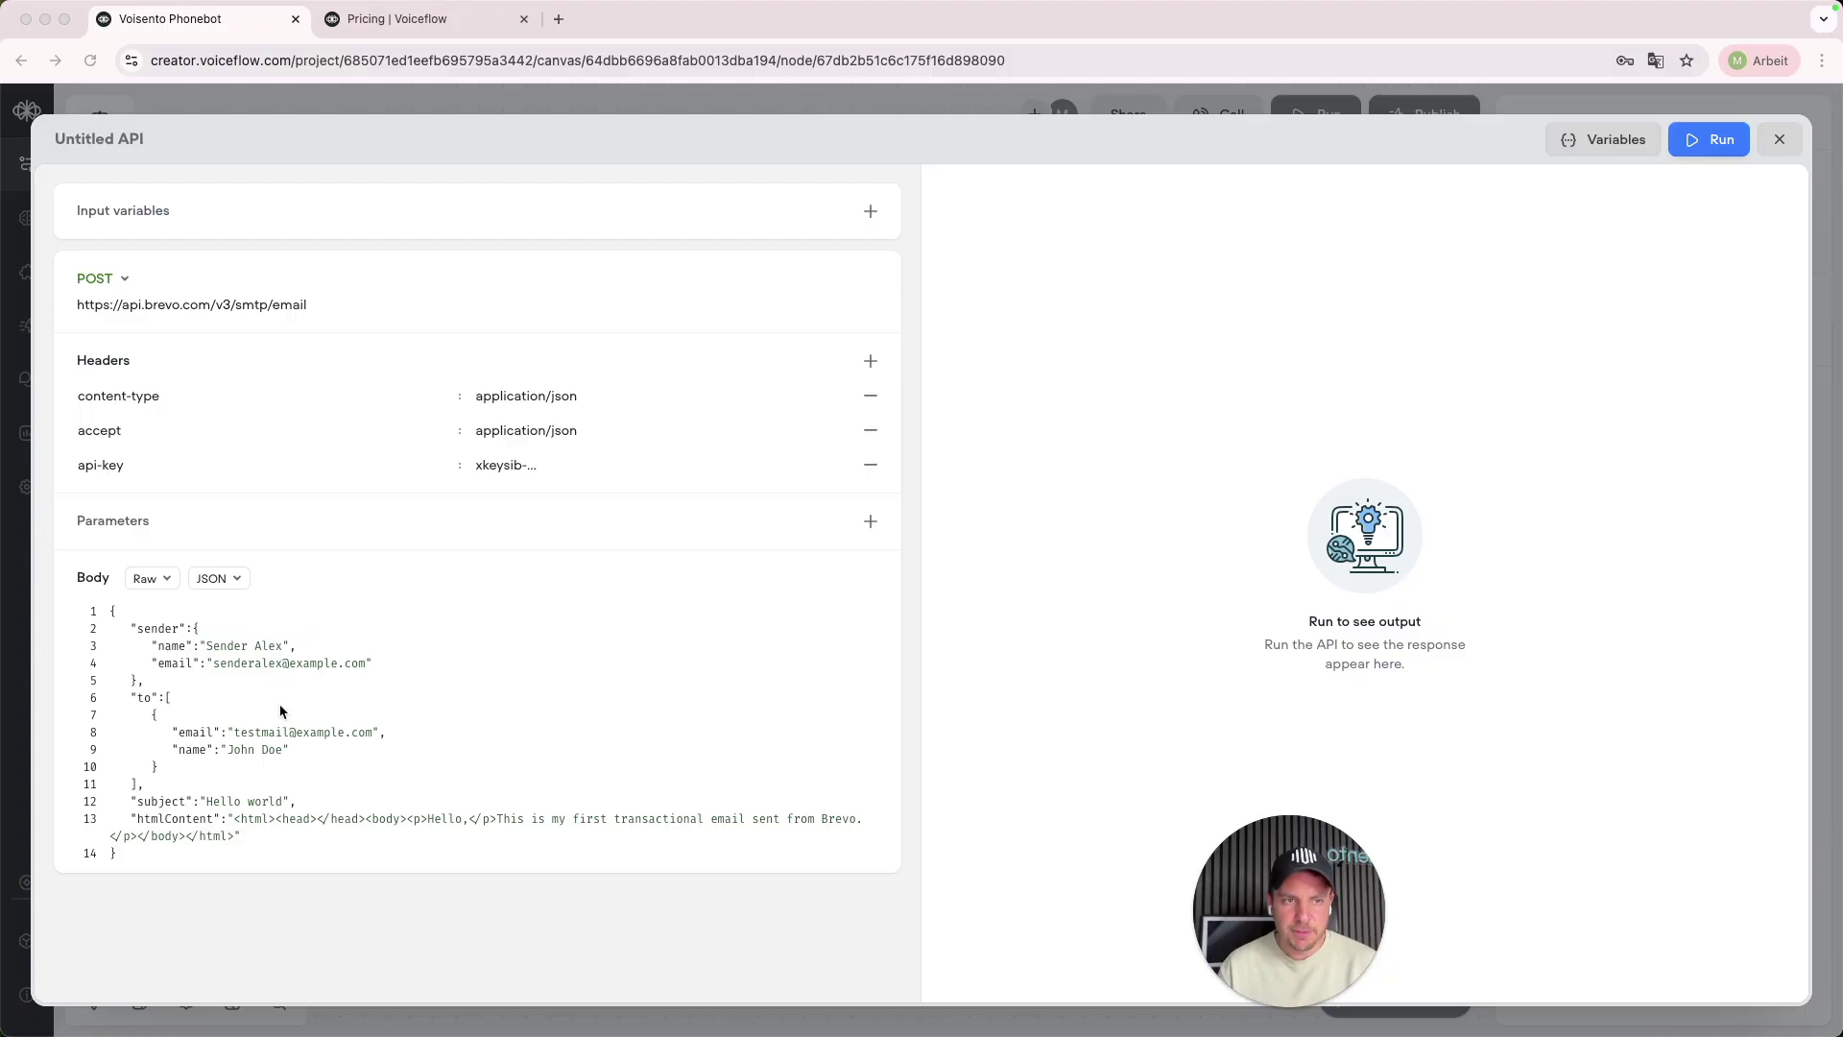
- Replace the sample sender with the company's info e-mail address
left_click(279, 645)
left_click_drag(282, 644, 214, 662)
type("voisento")
key("BackSpace")
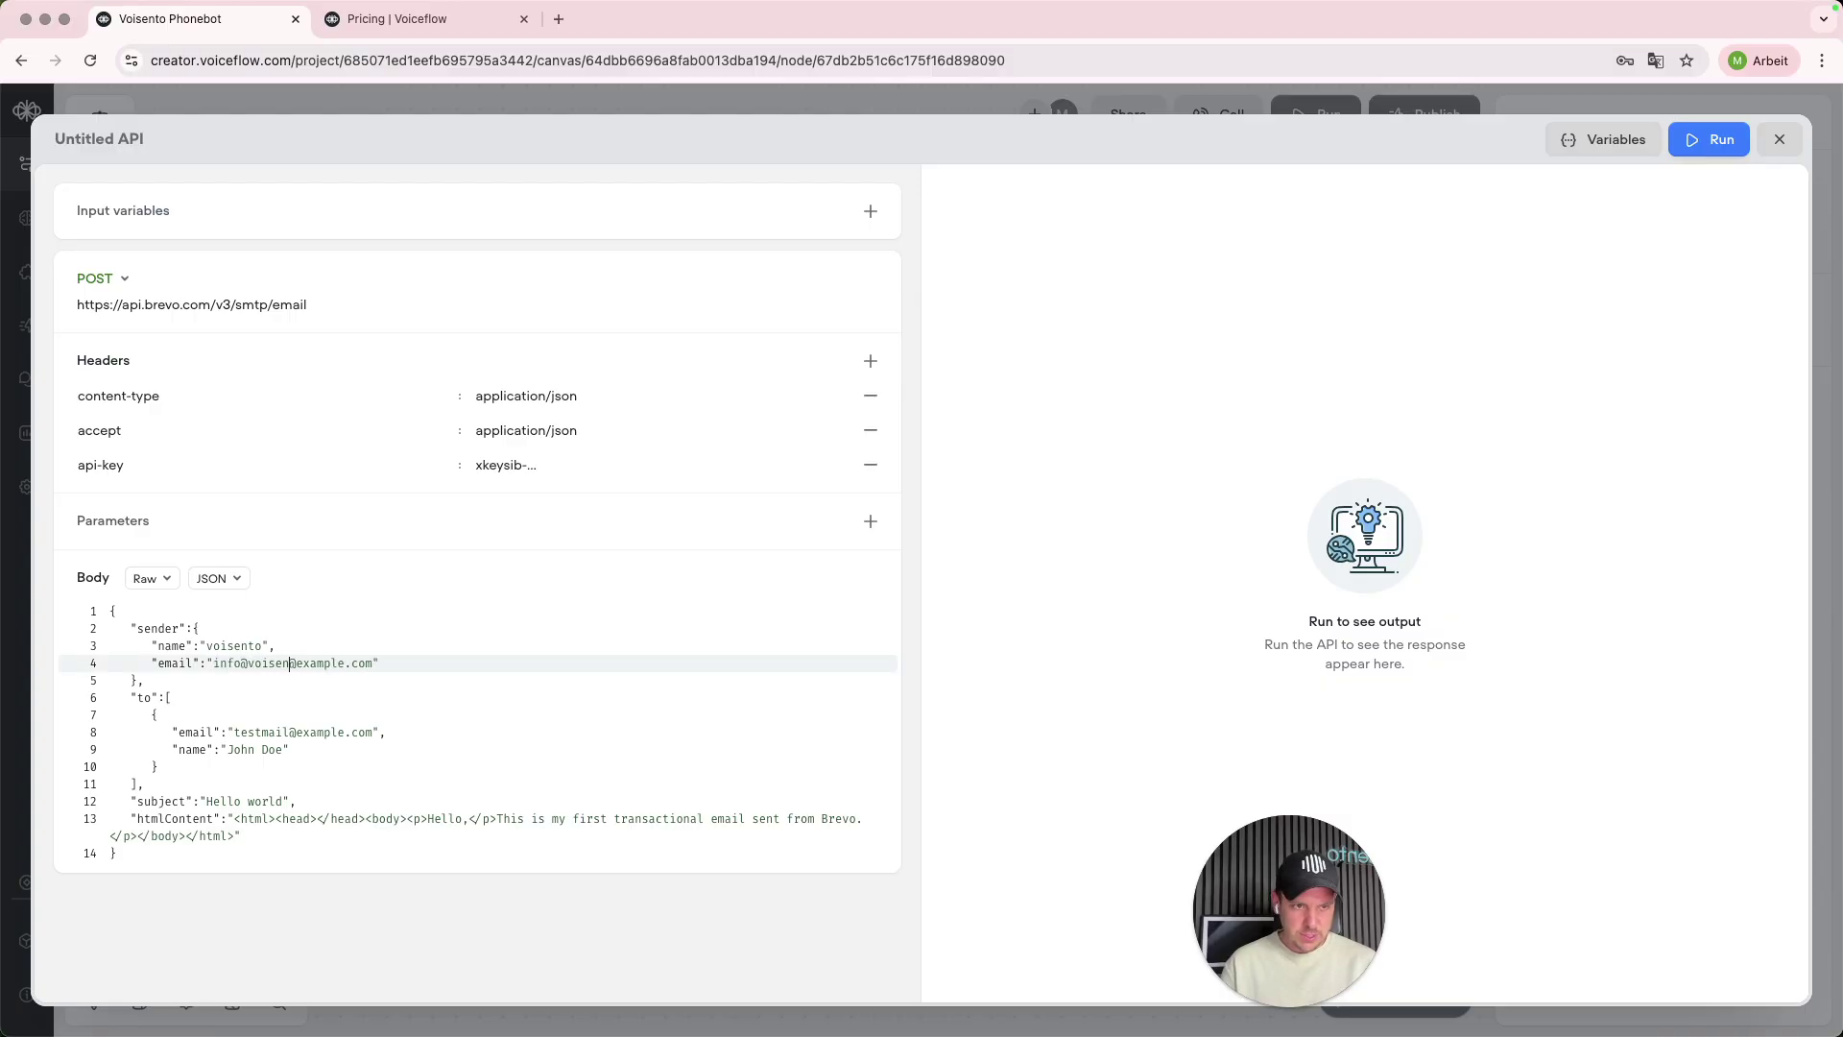
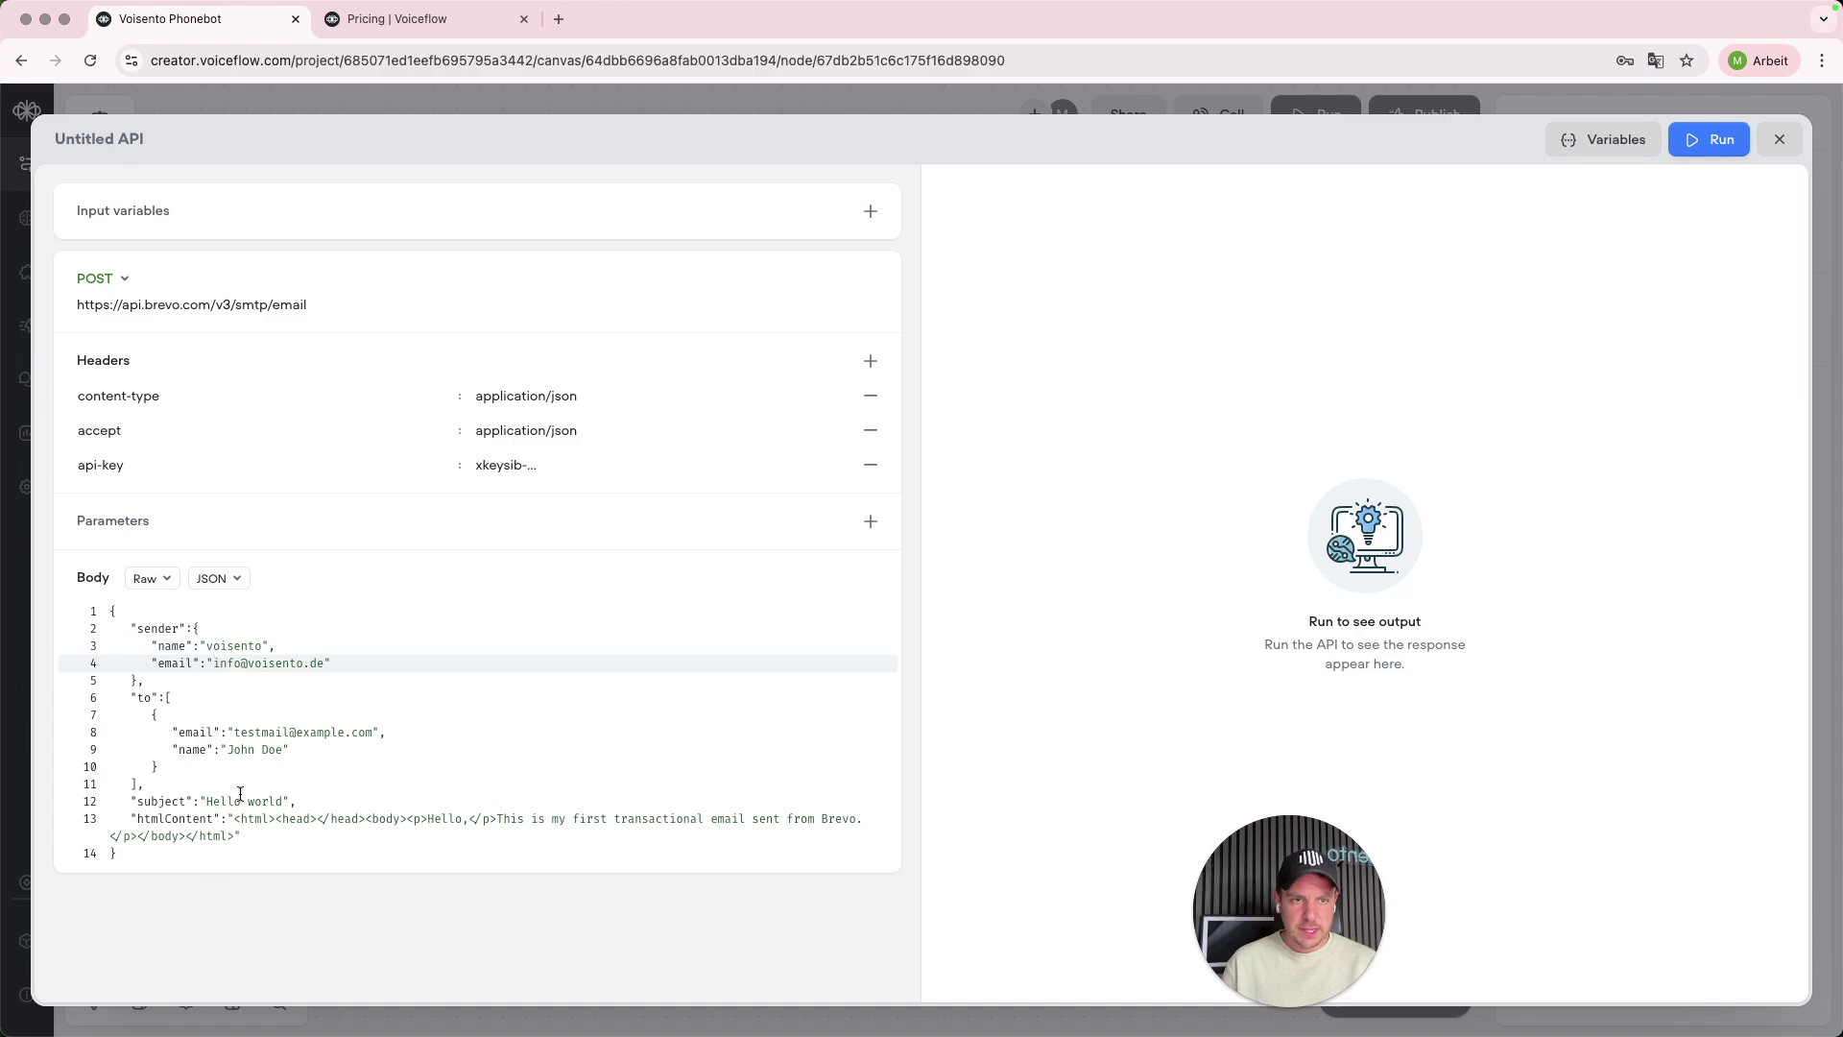
- Replace the sample recipient's e-mail address and name with the intended recipient's
left_click(290, 732)
key("alt+BackSpace")
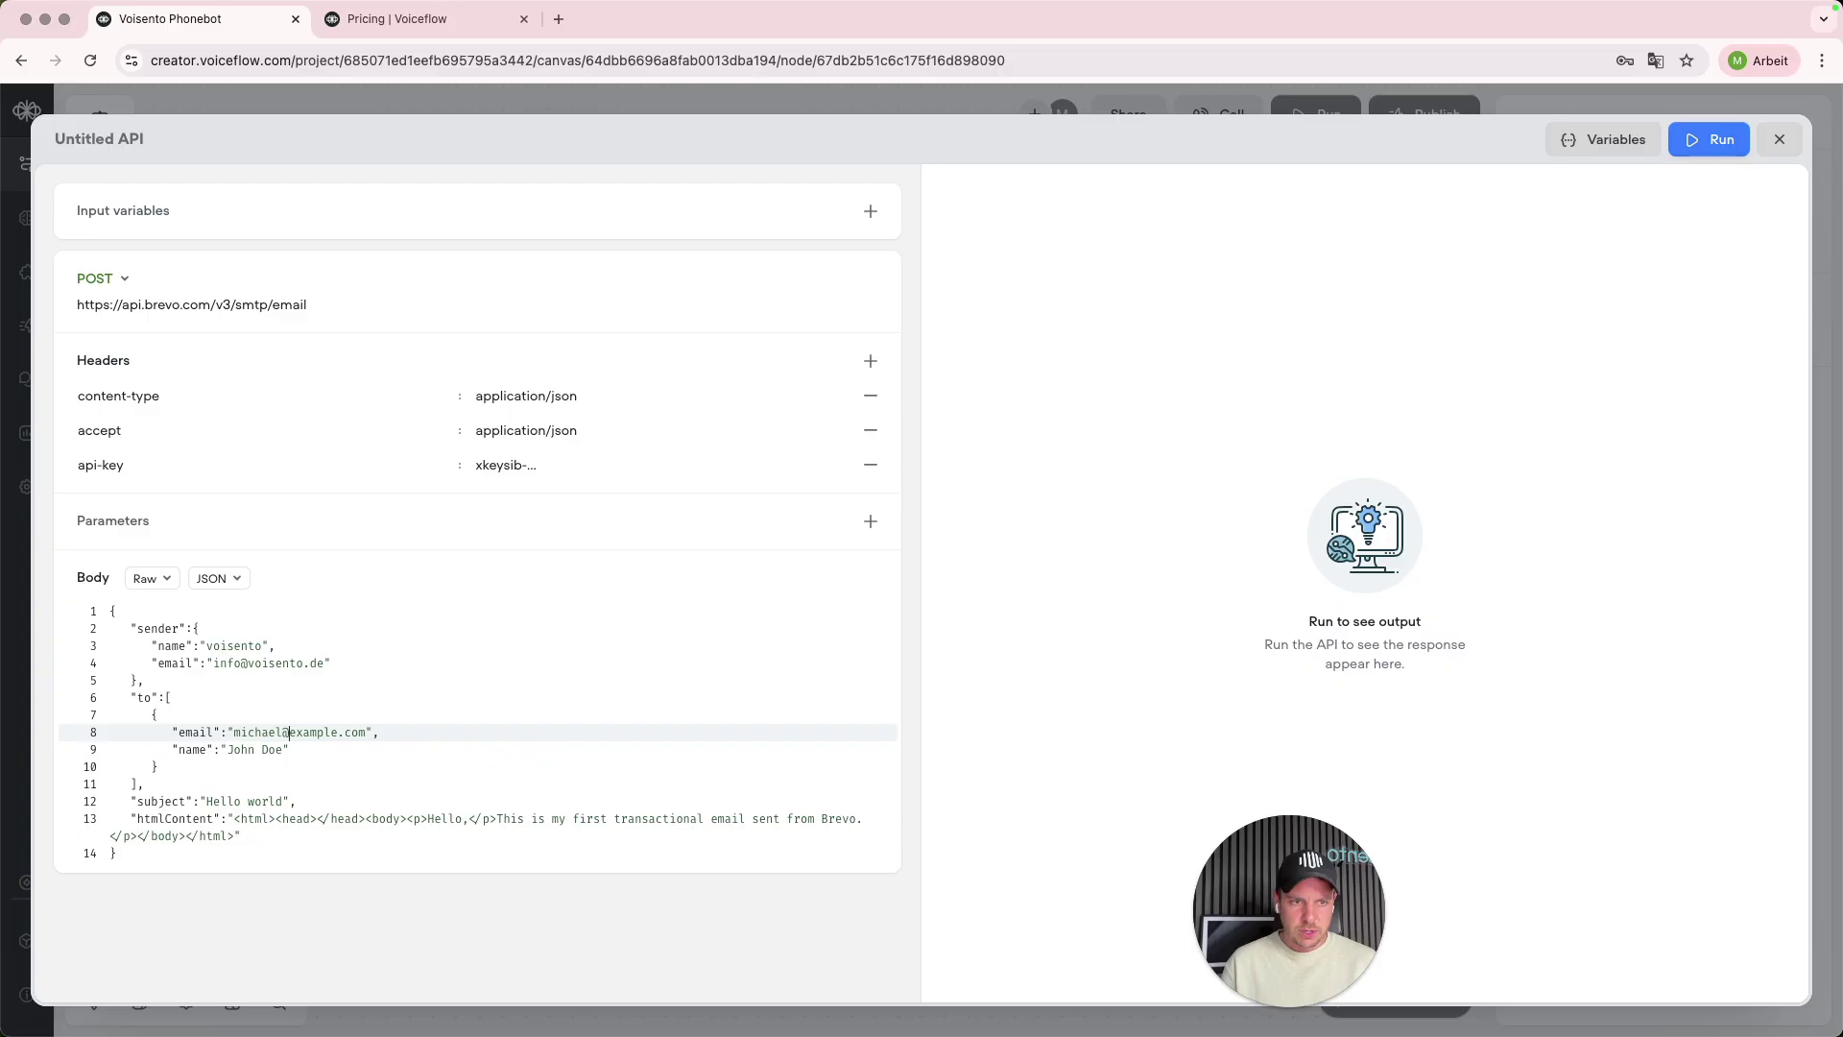
key("shift+Right")
key("shift+Right")
key("shift+Right")
key("shift+Right")
key("shift+Right")
key("shift+Right")
key("shift+Right")
key("shift+Right")
left_click_drag(226, 752, 280, 748)
key("BackSpace")
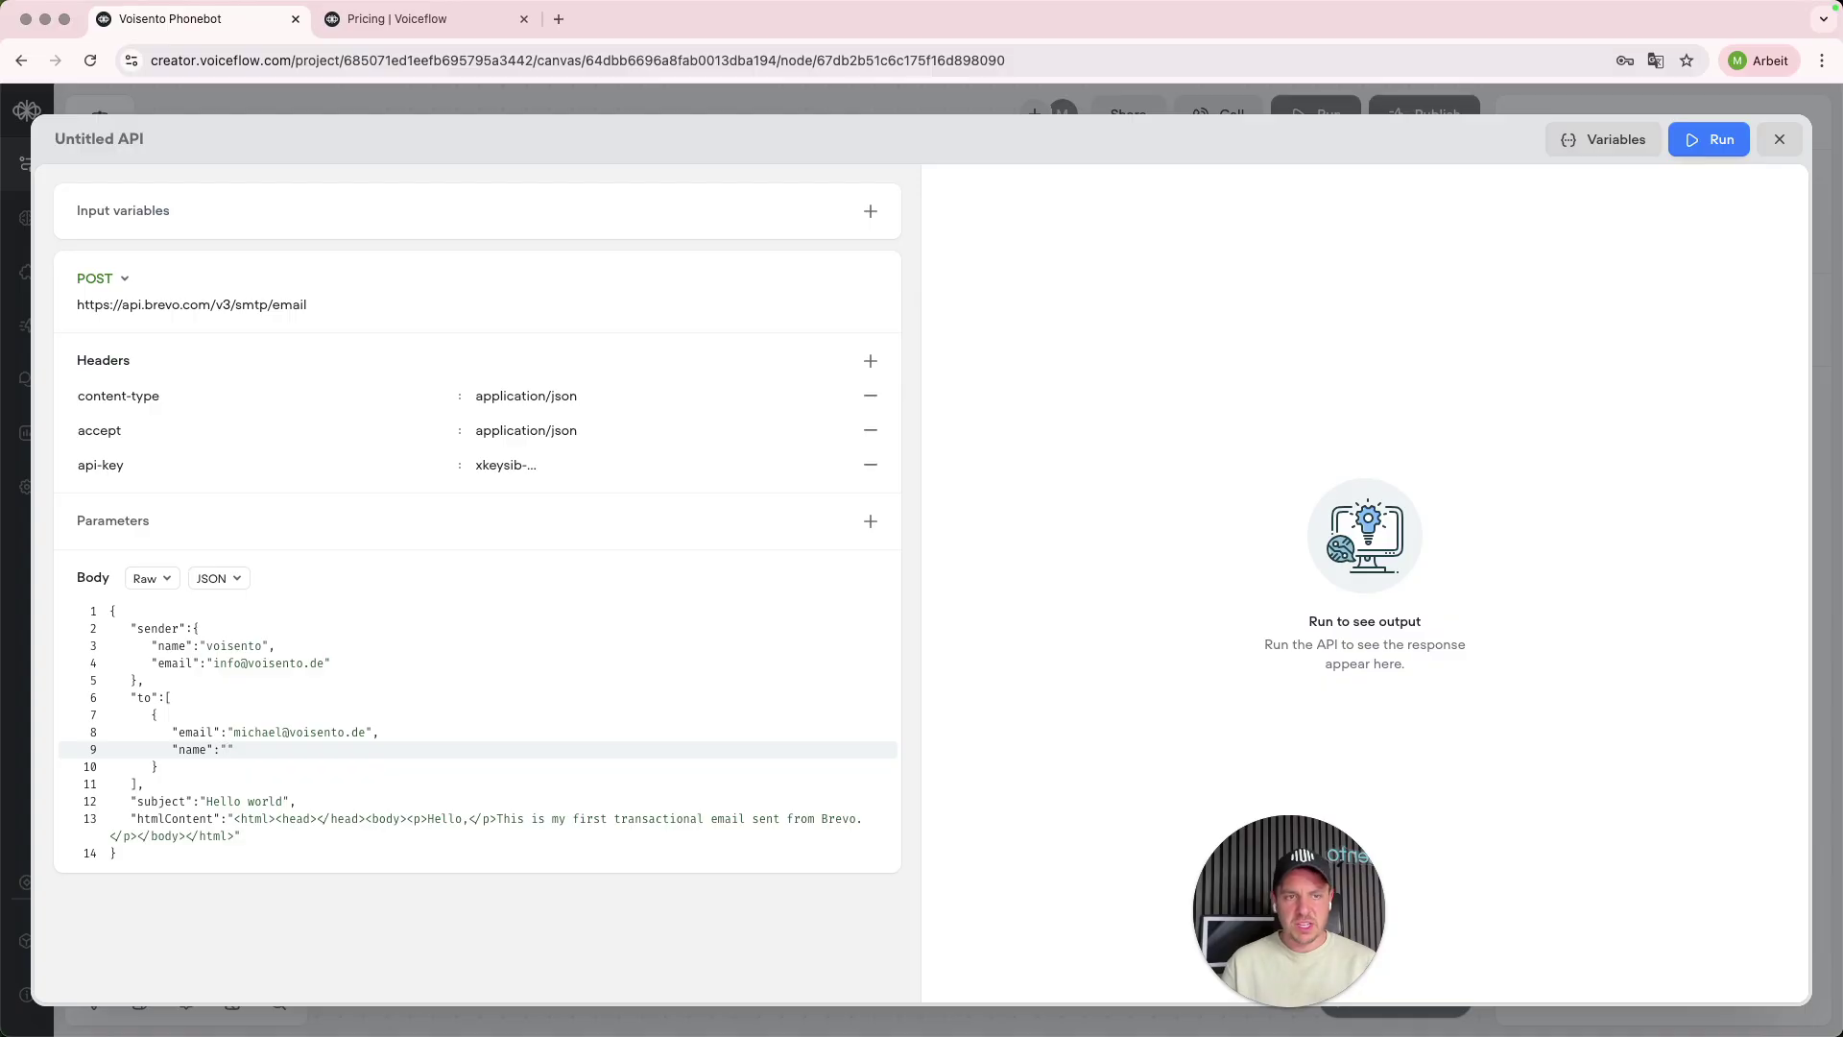
type("Michael")
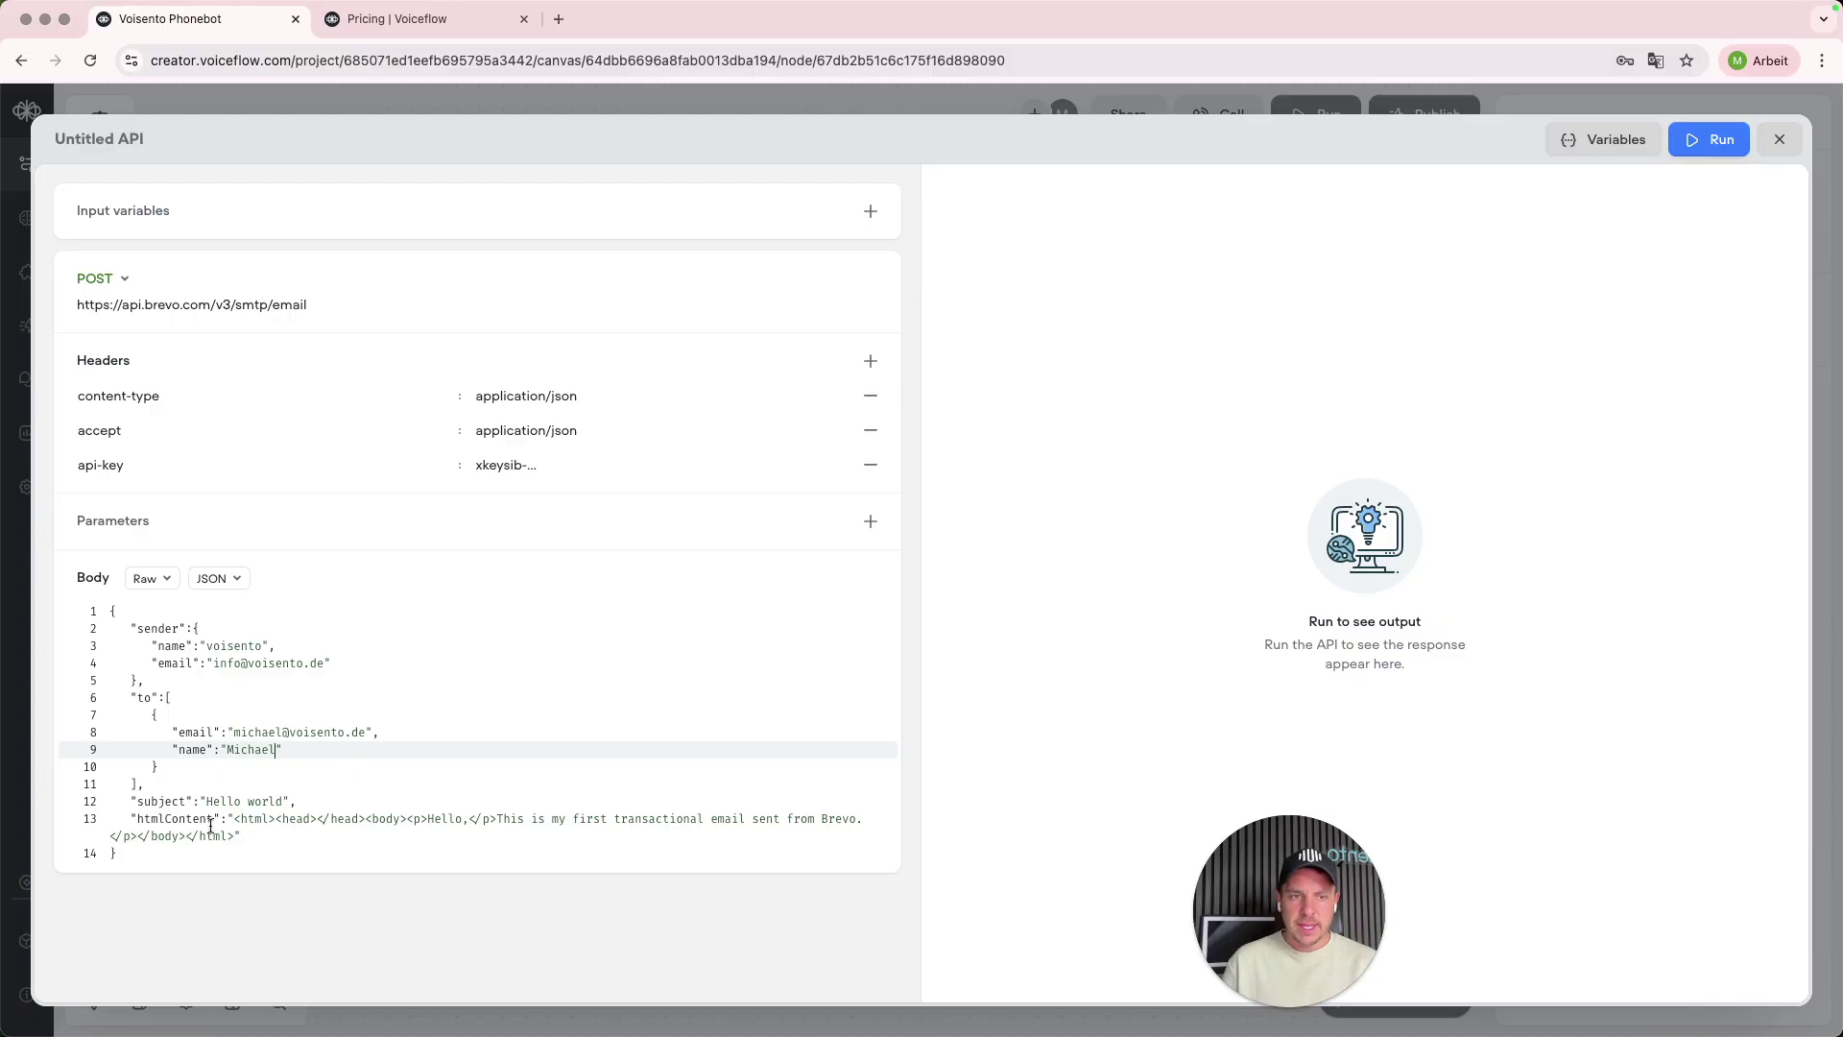
- Set the subject to 'Ticket from Phonebot' and rewrite the HTML message as a phonebot notice
left_click_drag(208, 800, 281, 799)
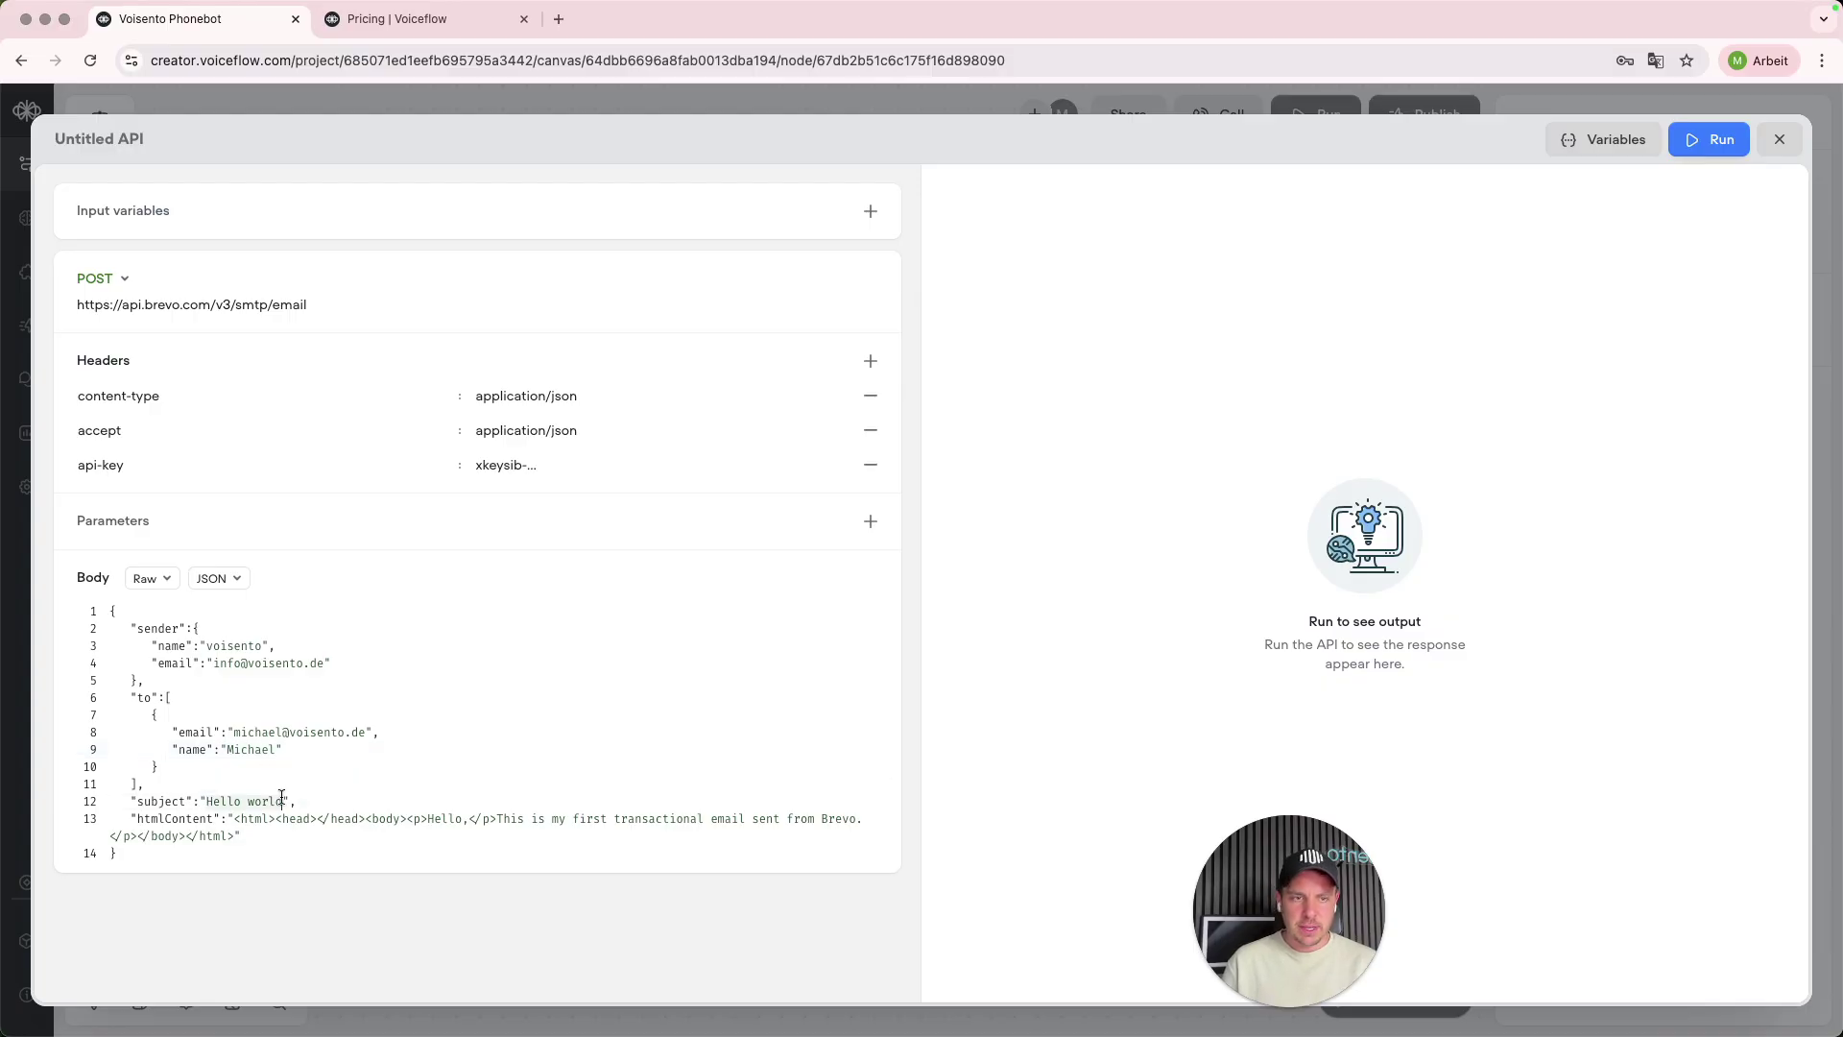
type("Ticket")
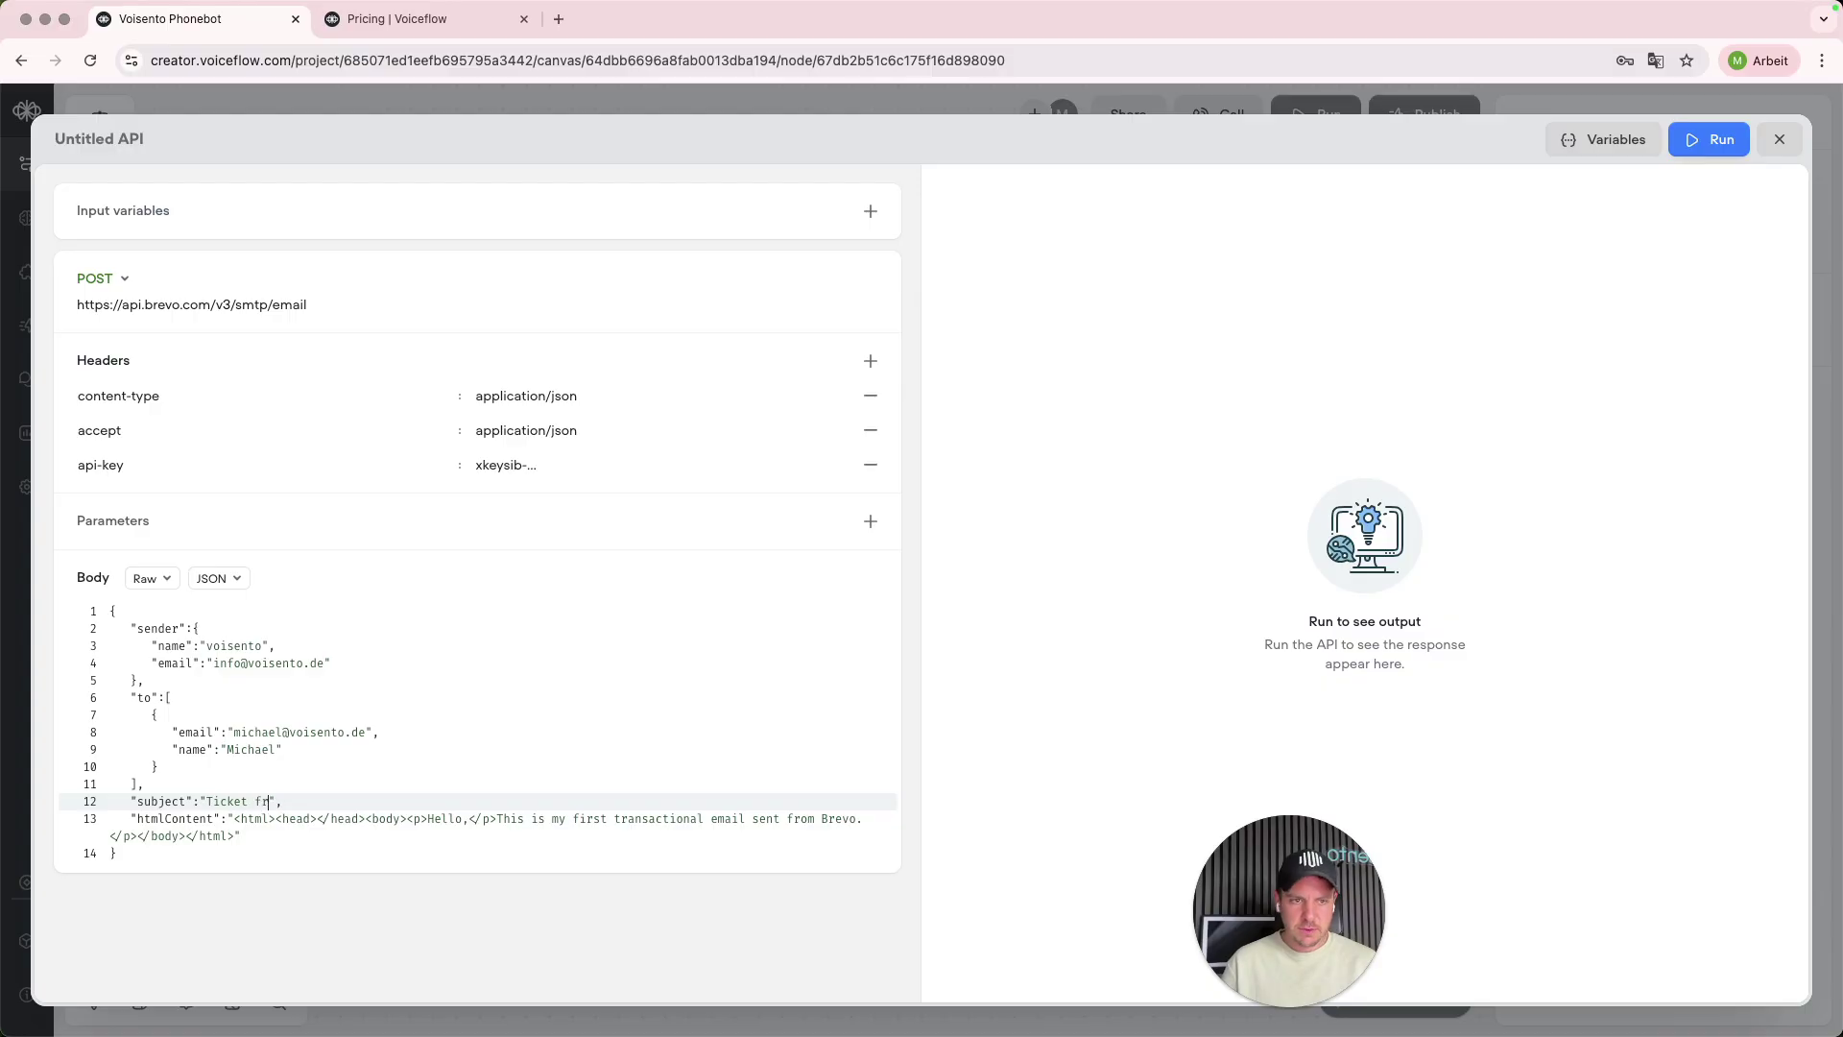
type(" from Telefp")
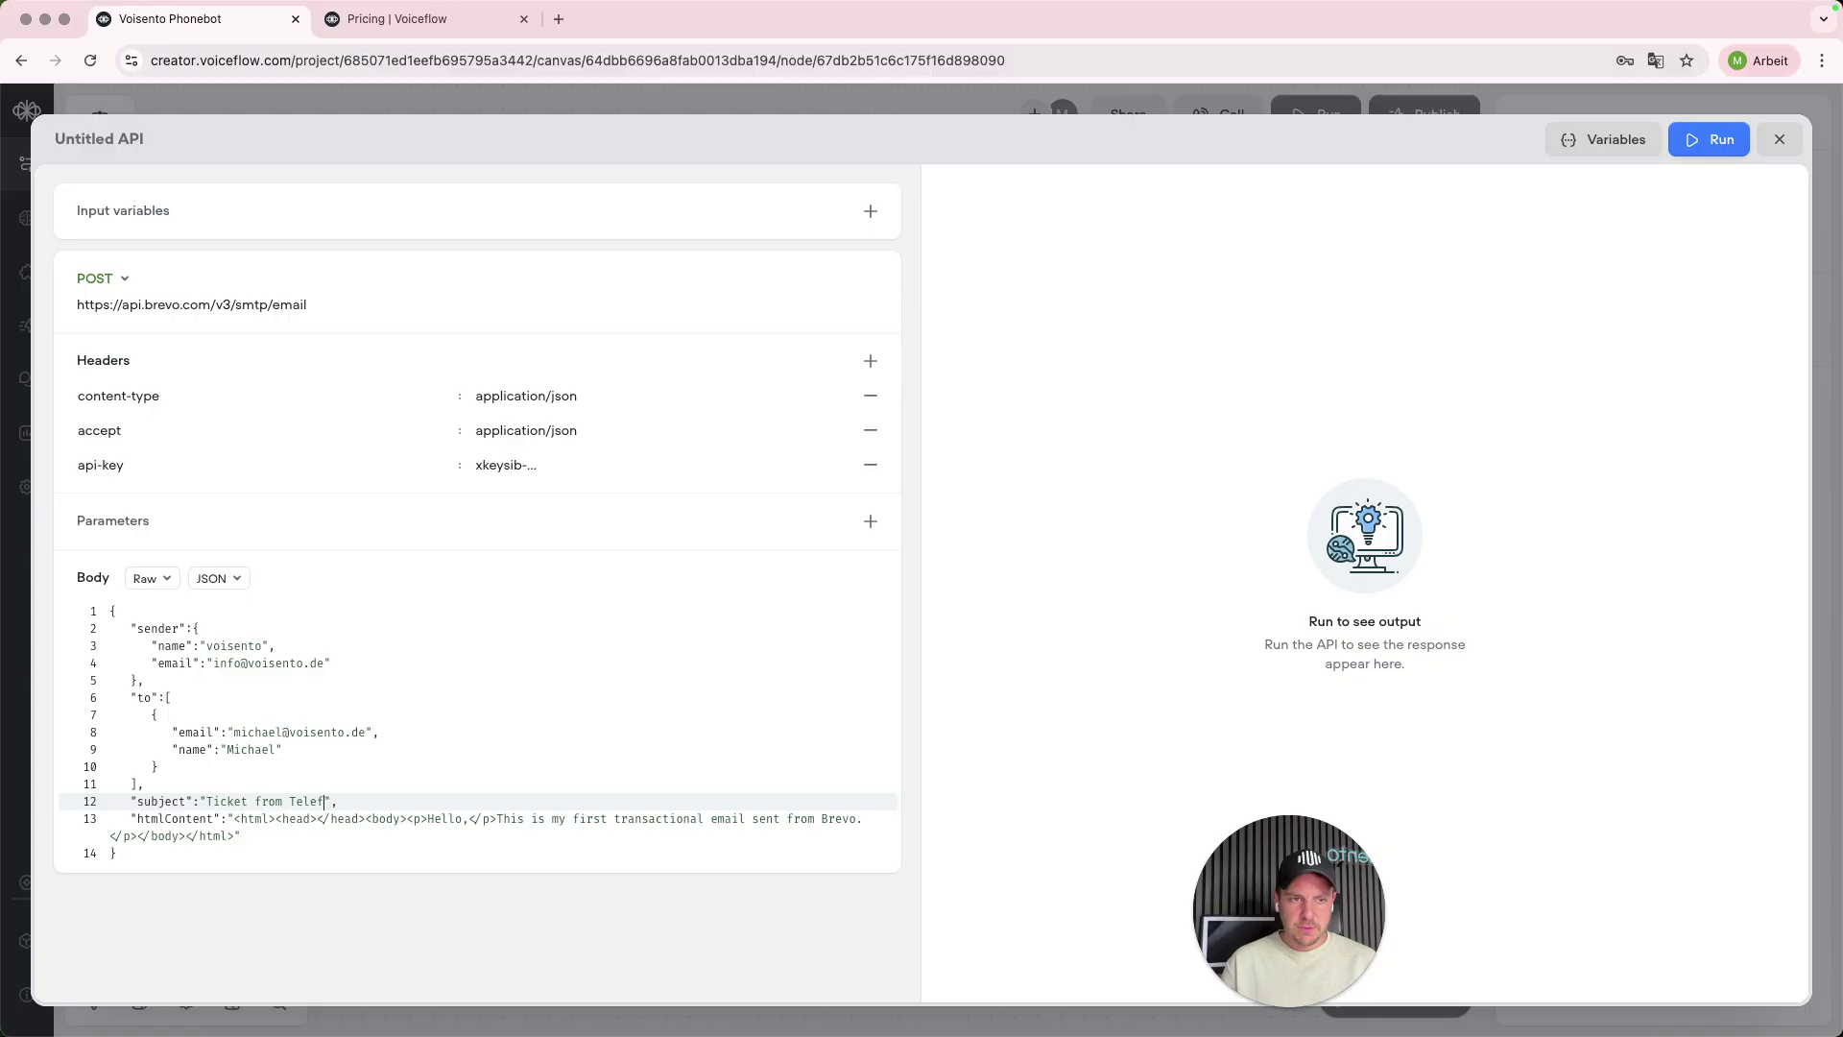
type("Phonebot")
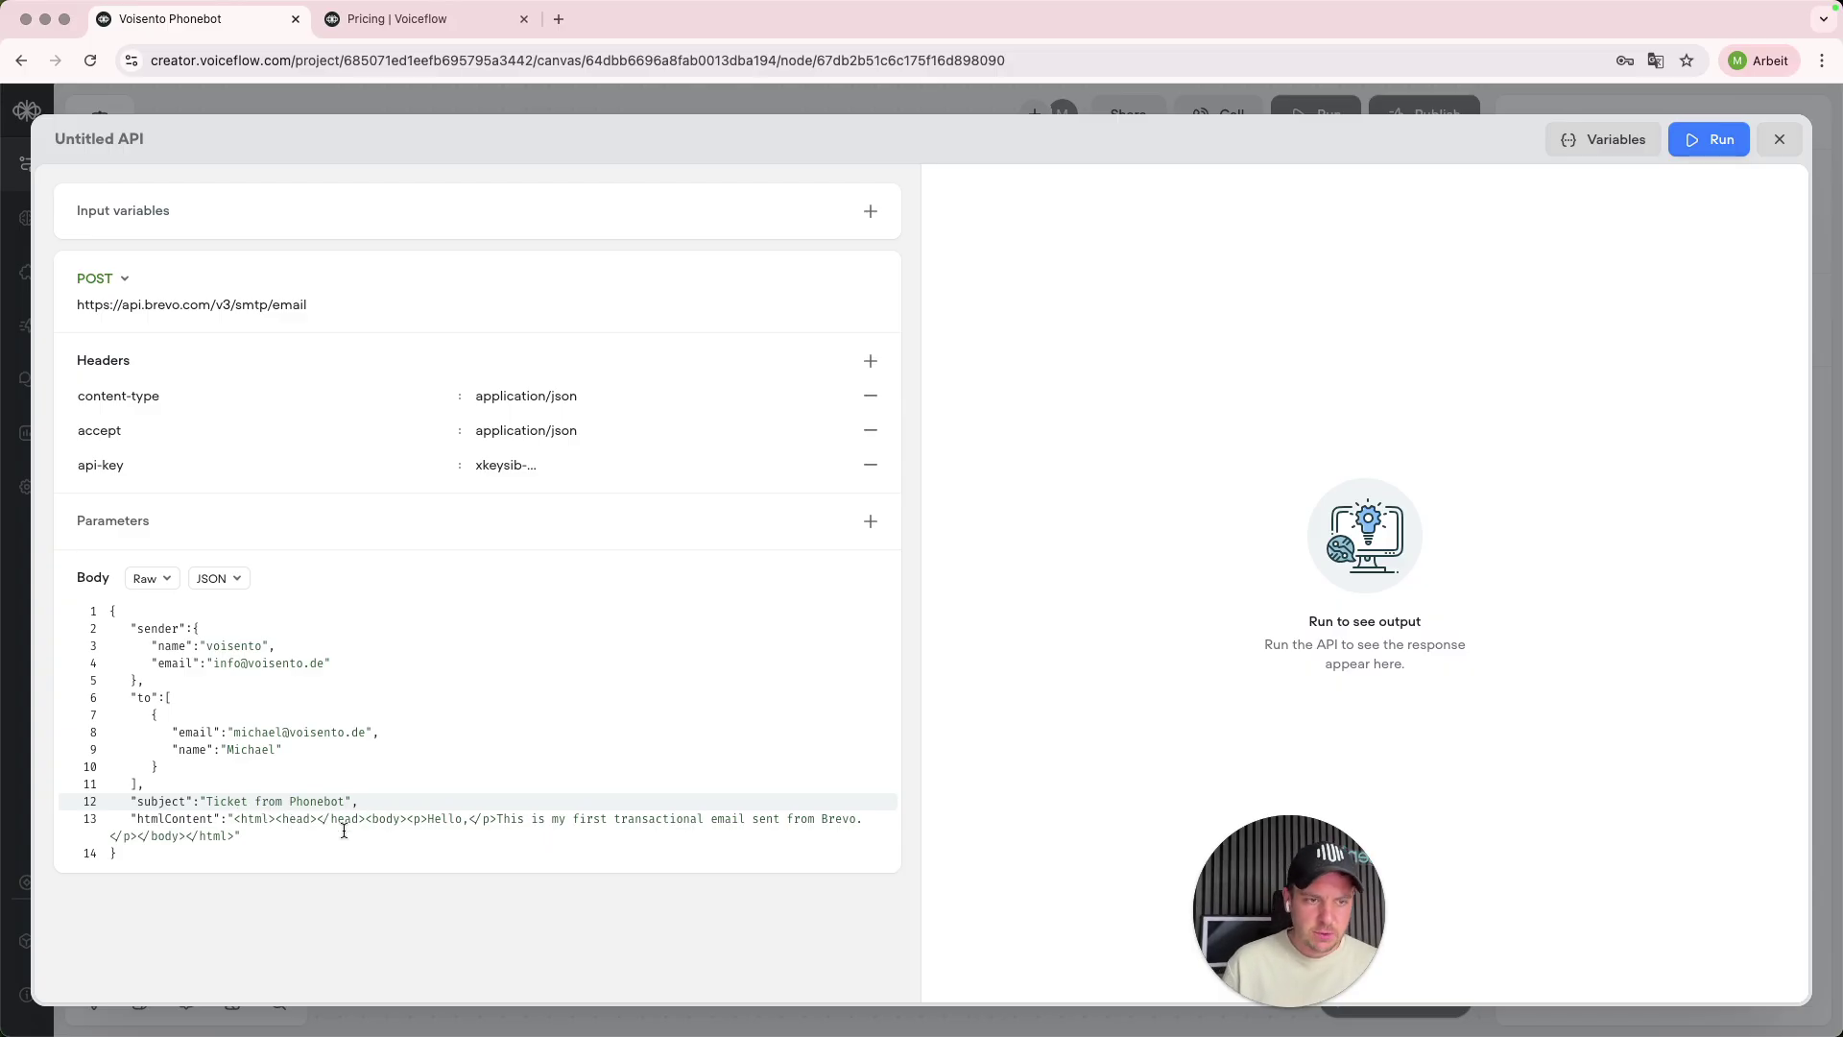
double_click(560, 819)
type("an E")
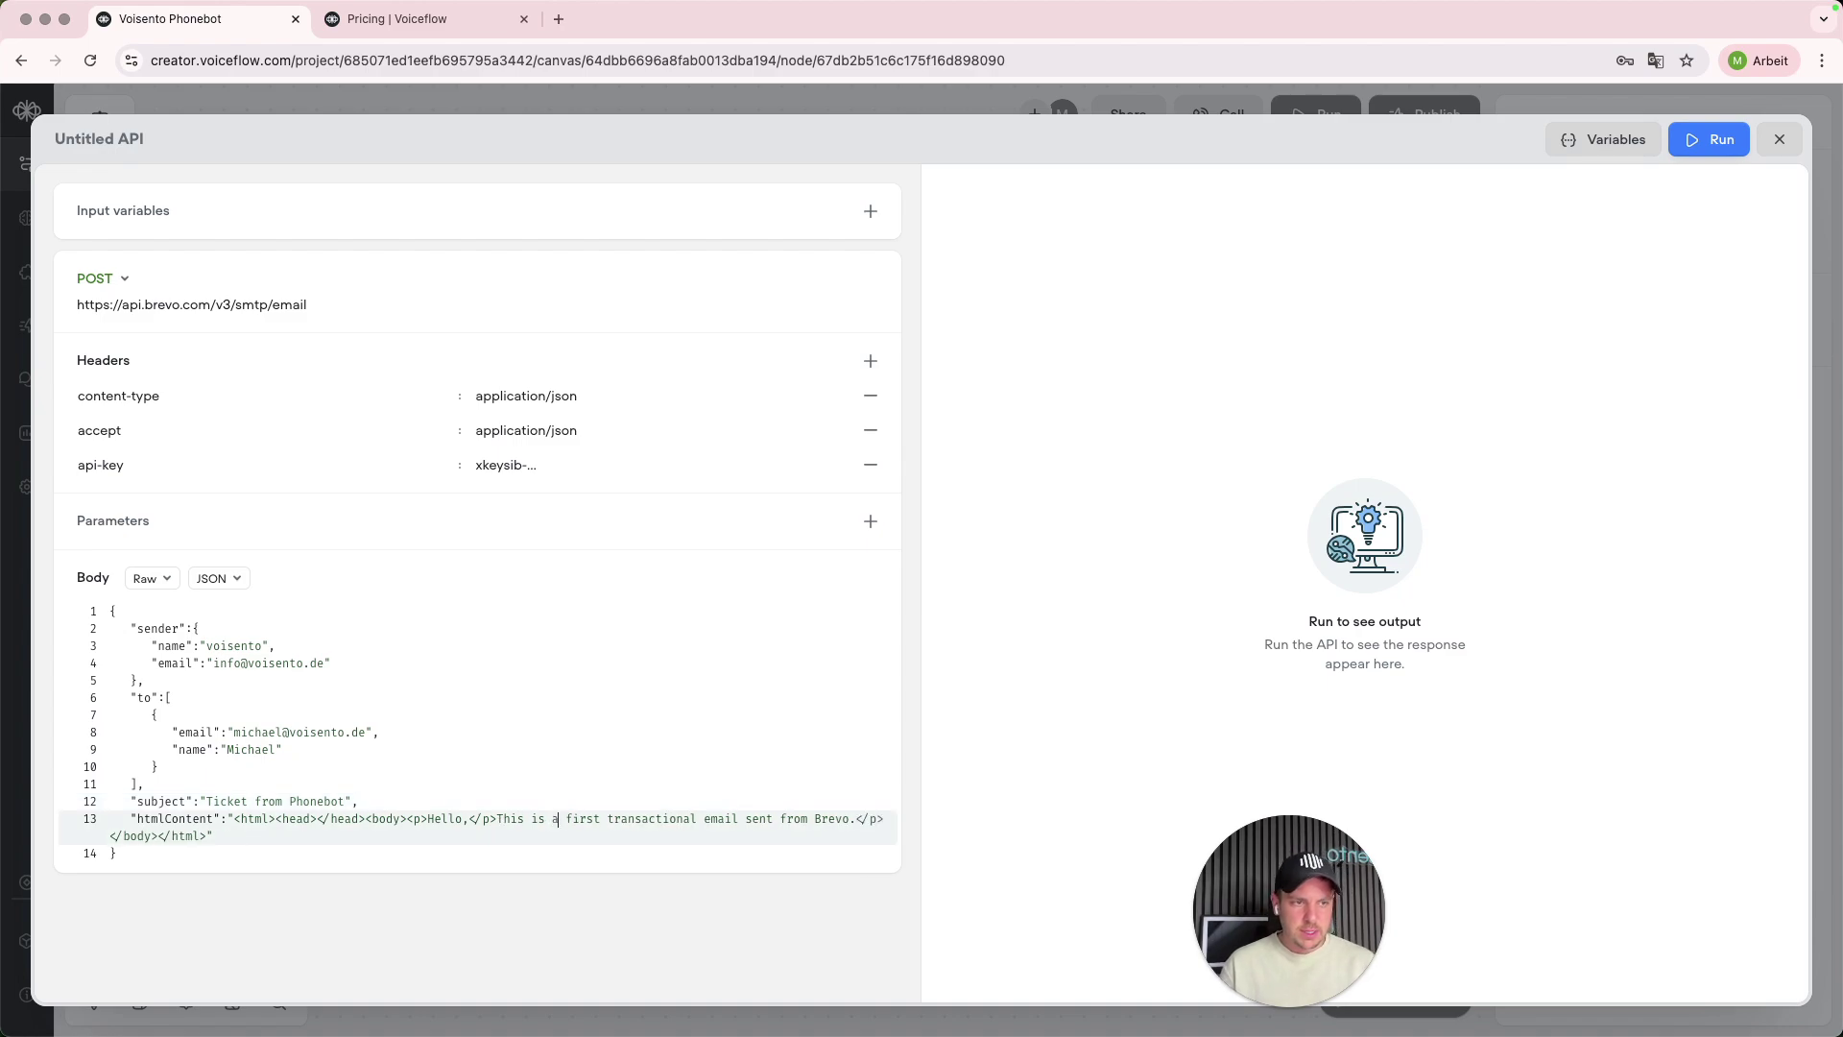
type("-Mail fro")
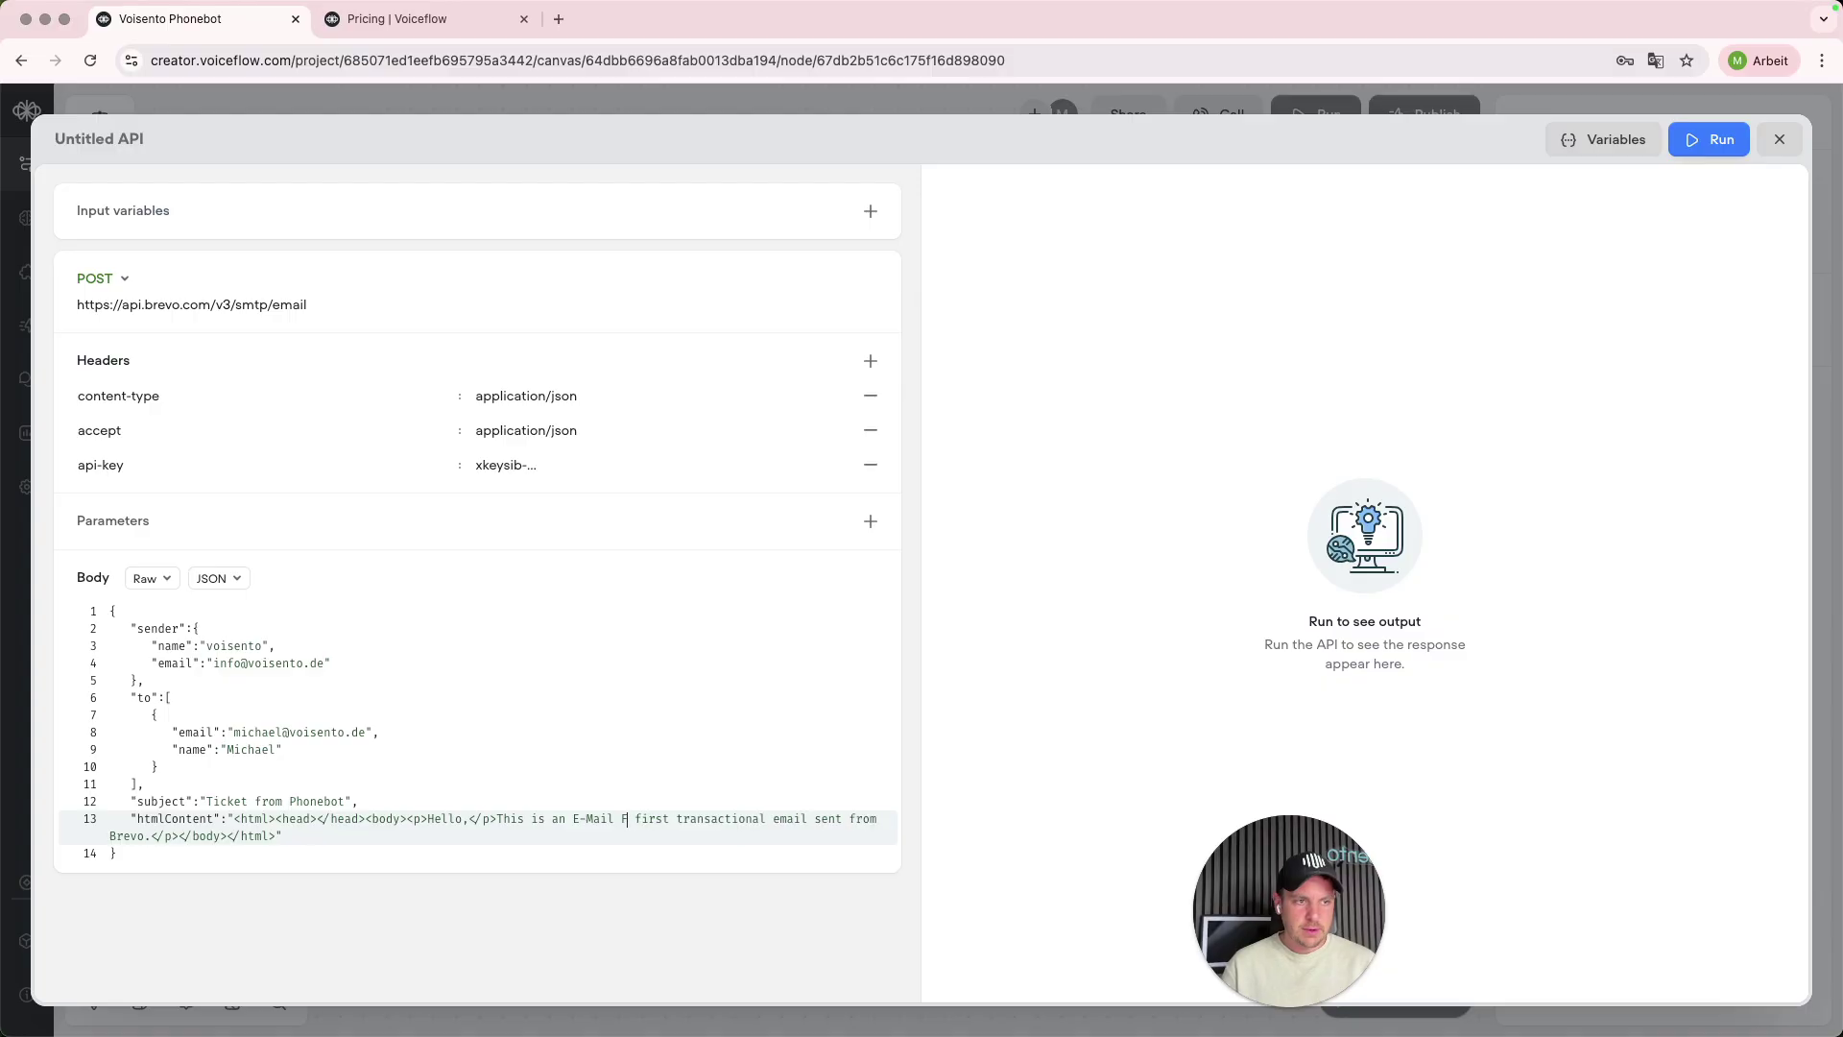
type("m the phonebot")
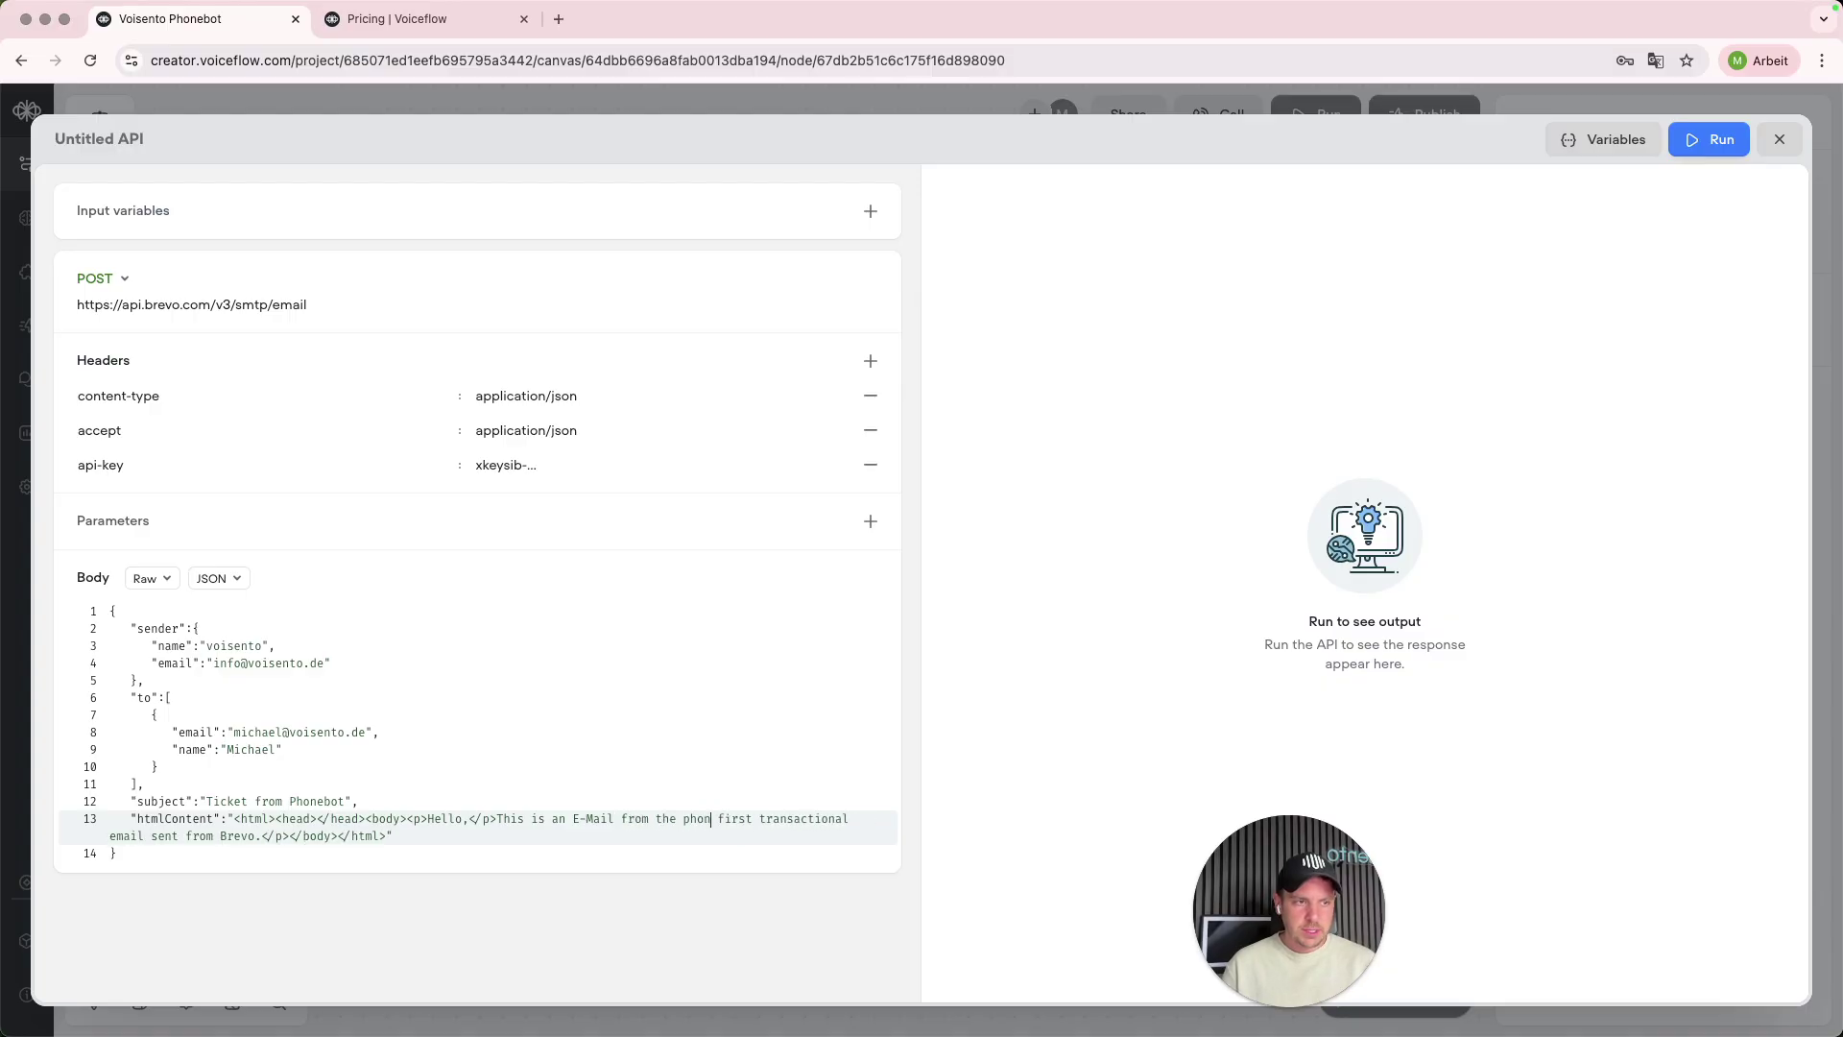
type(" with th ")
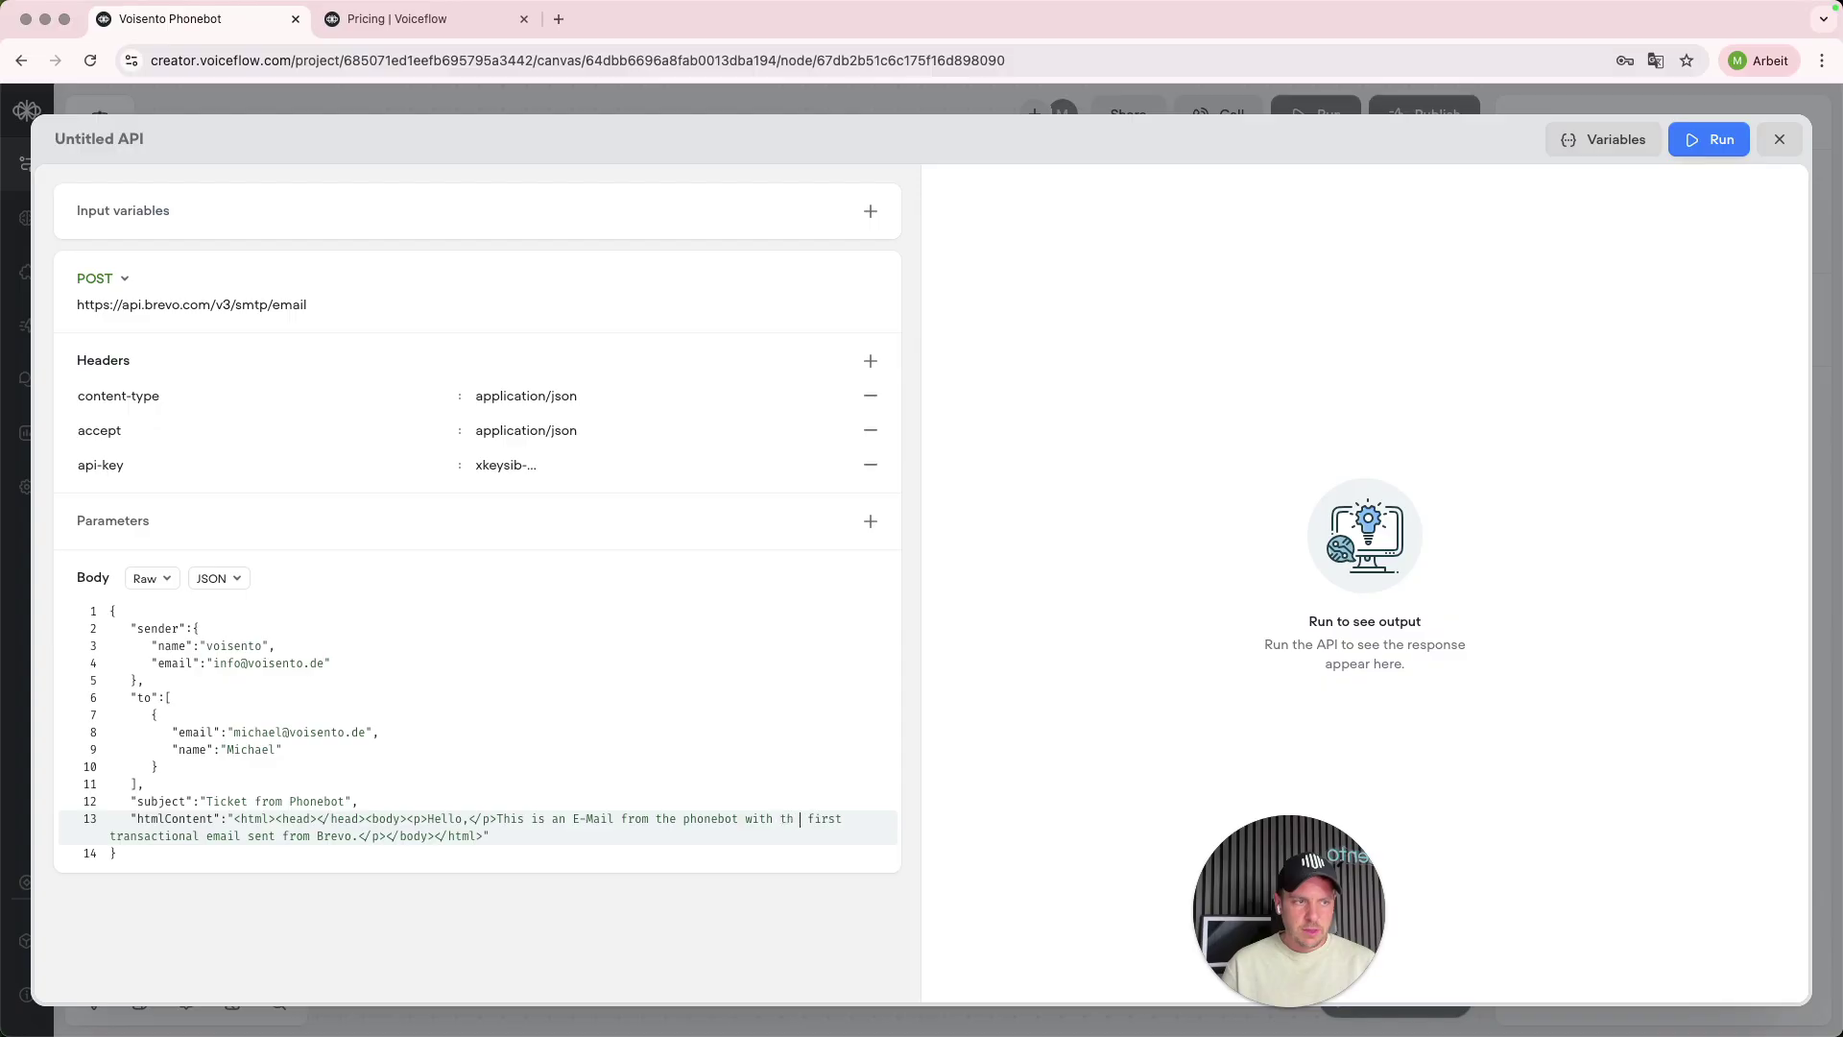
type("e followin")
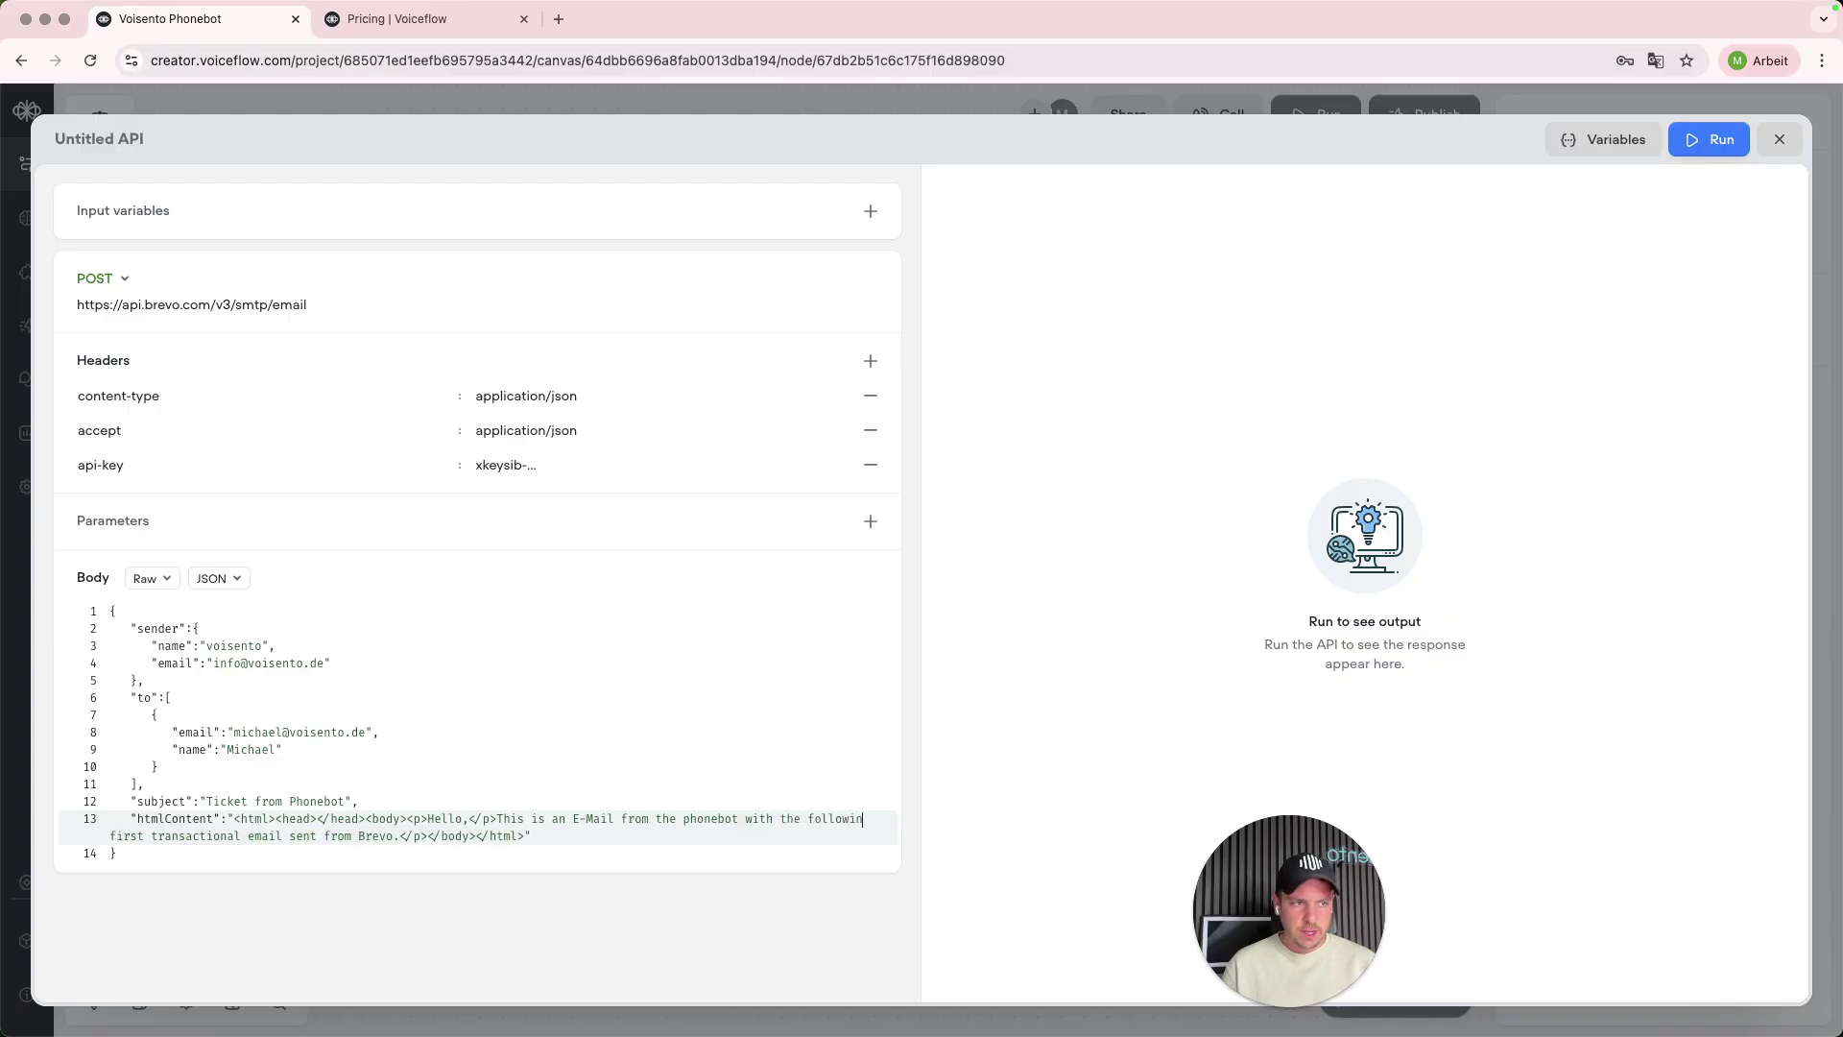
key("BackSpace")
type("i")
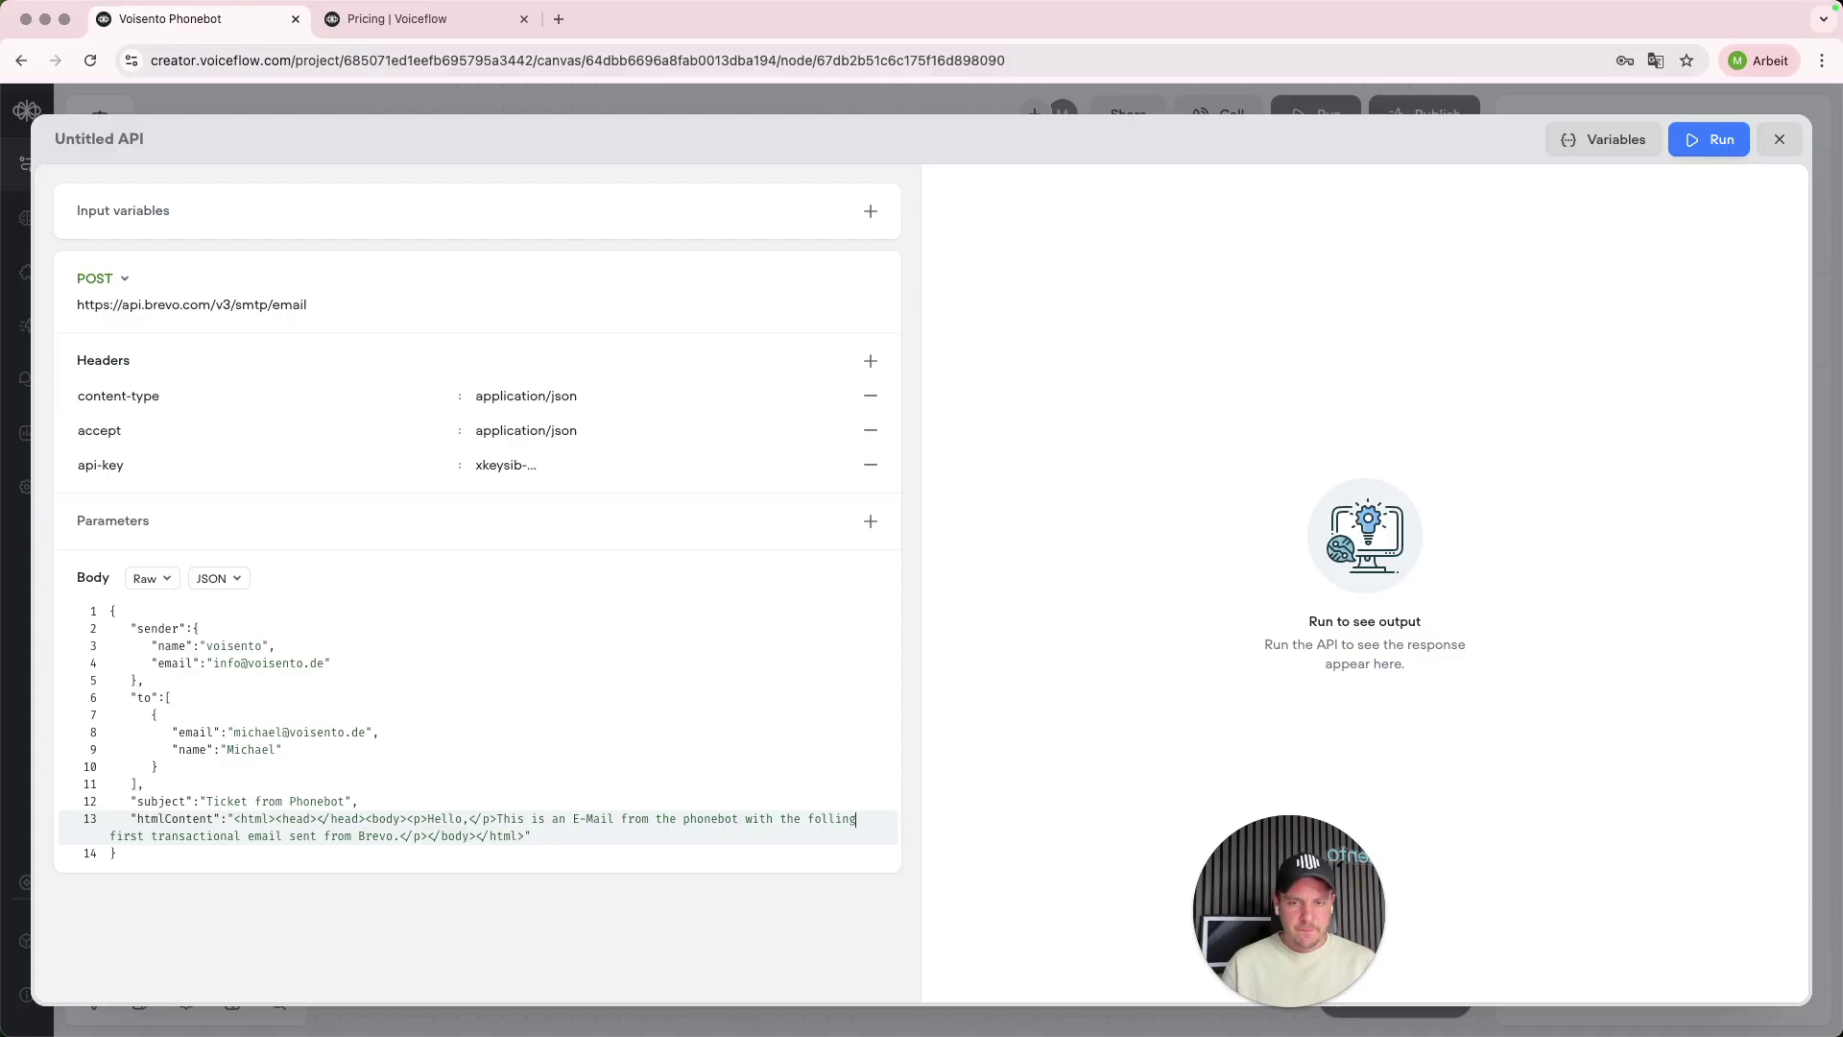
key("BackSpace")
type("owing information. ")
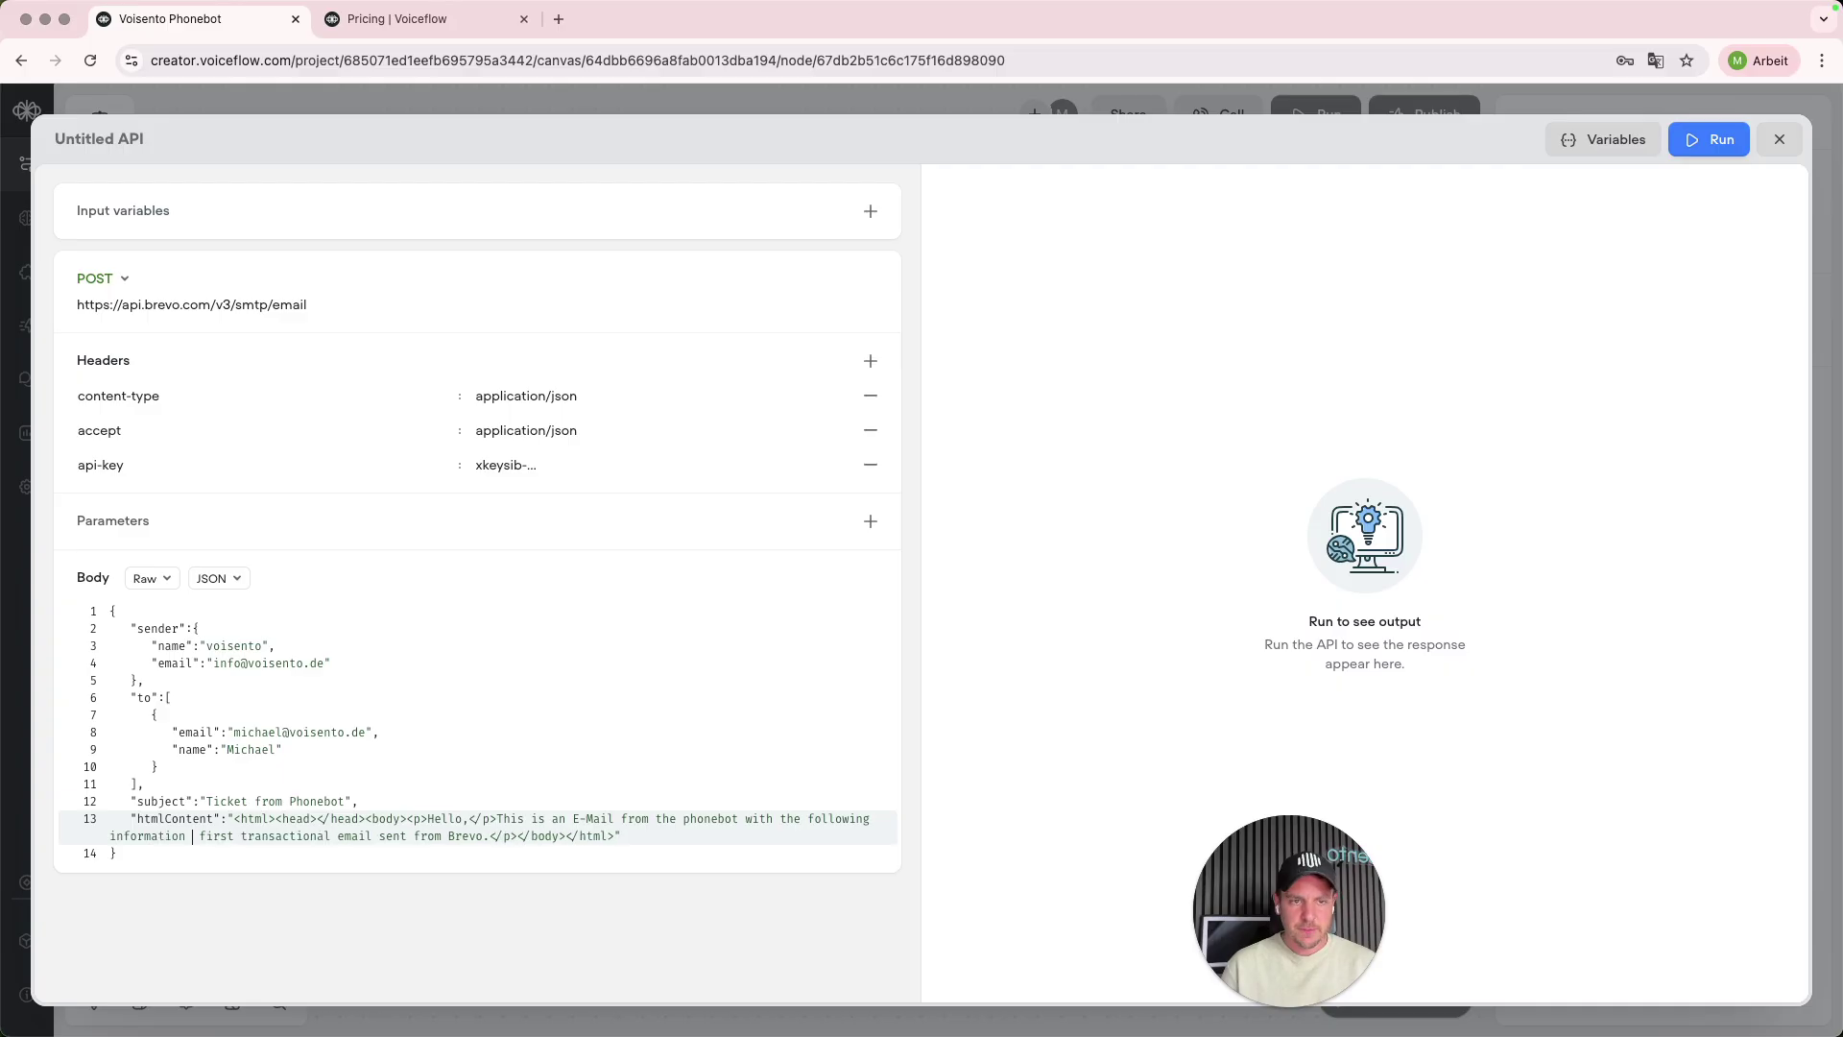
type("A Caller name")
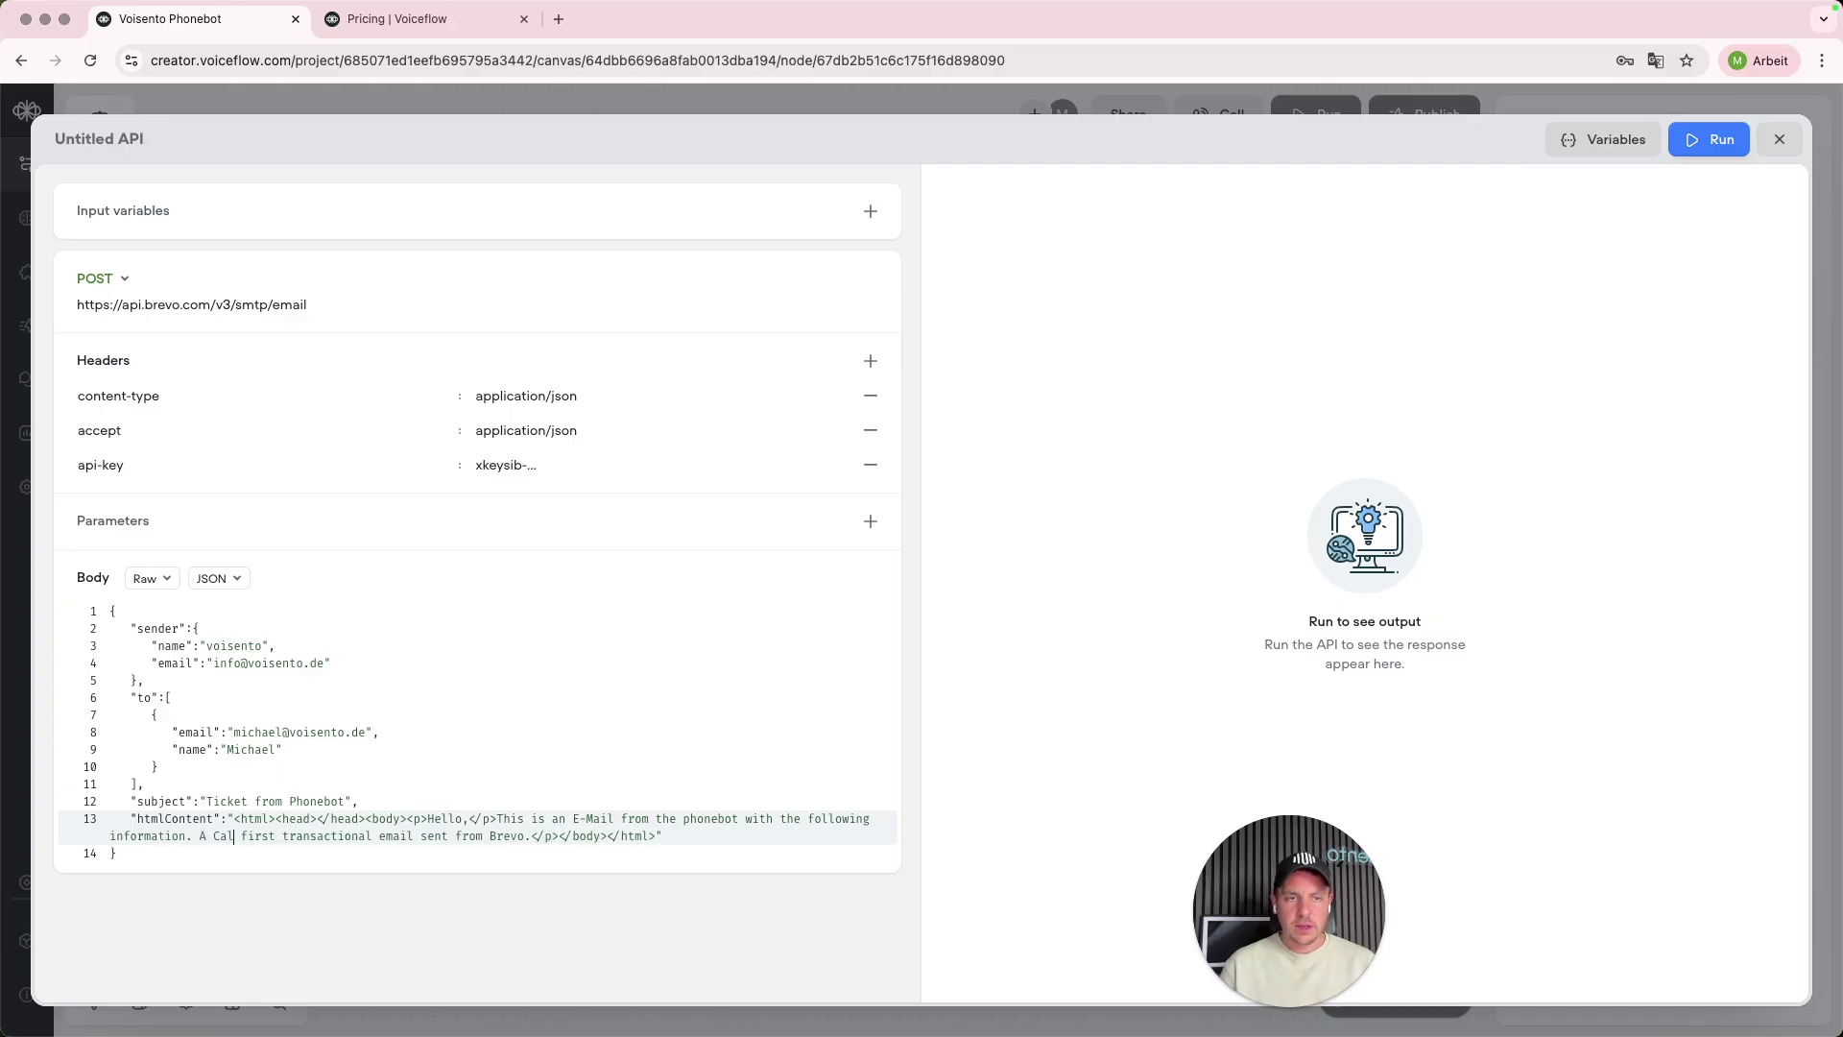
type("d")
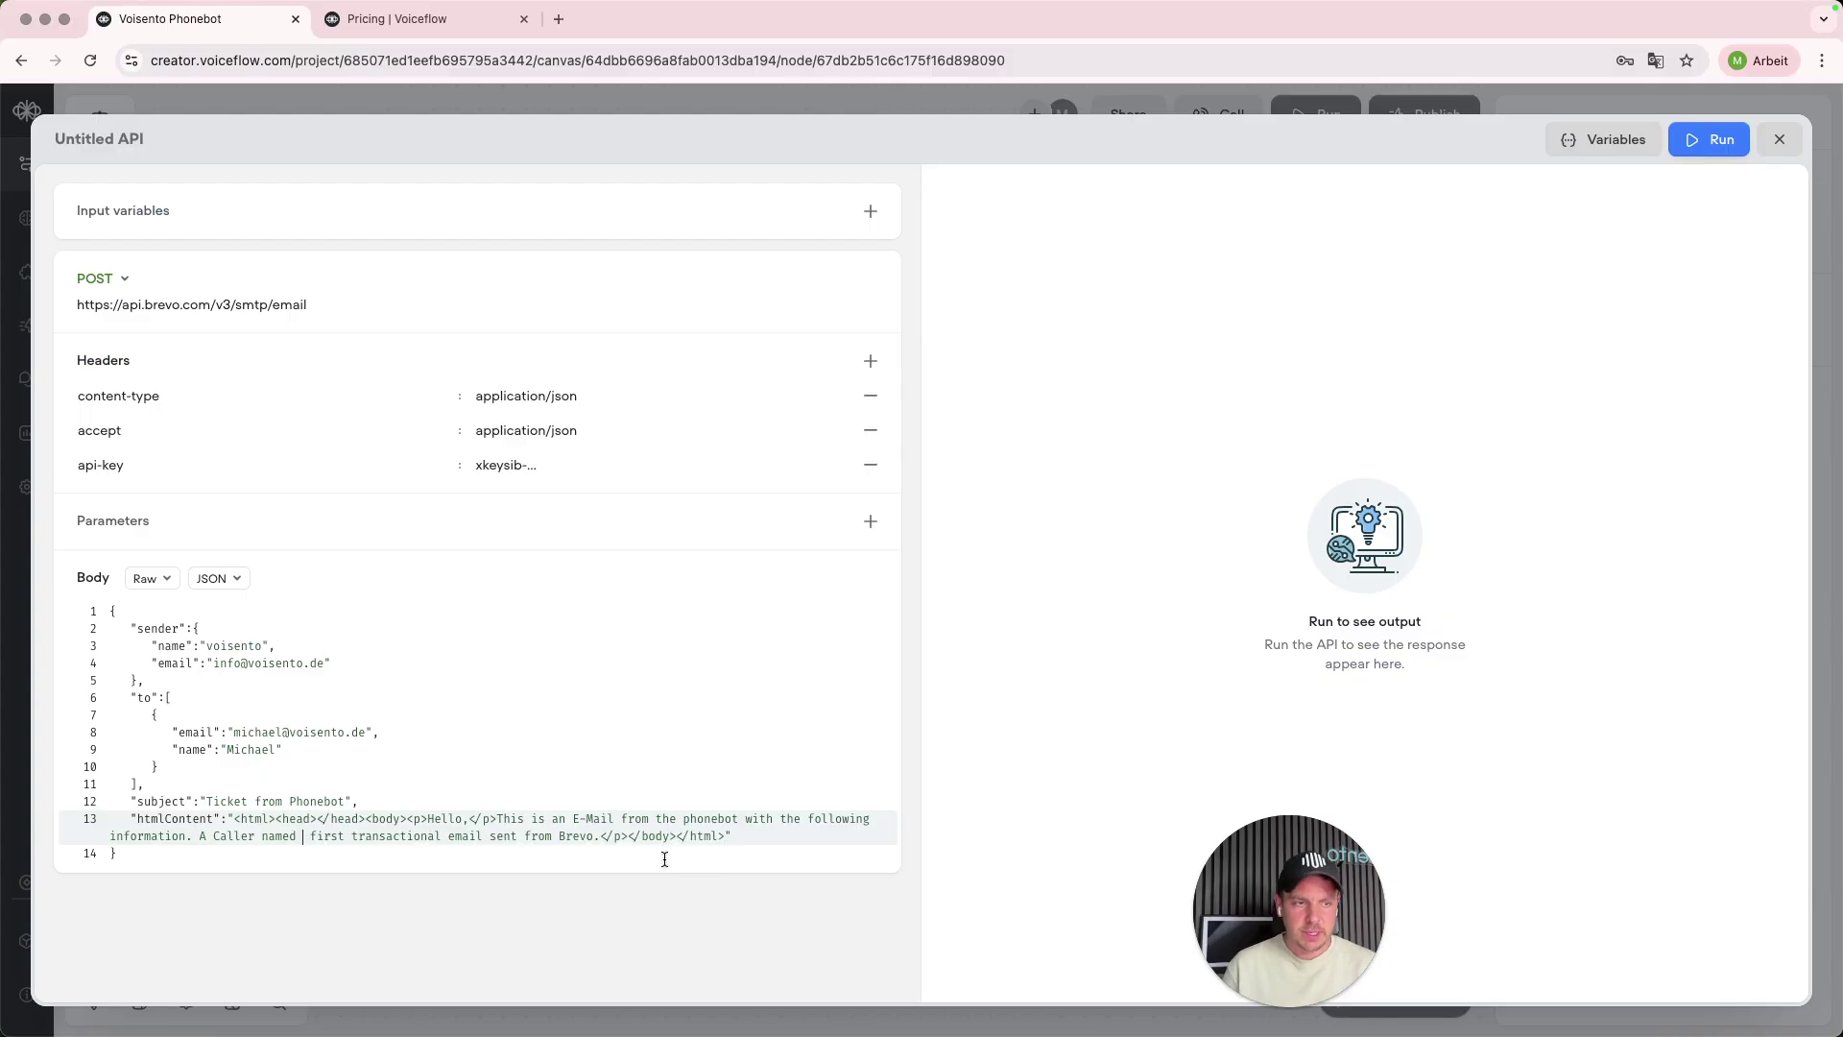
left_click(599, 836, "shift")
key("BackSpace")
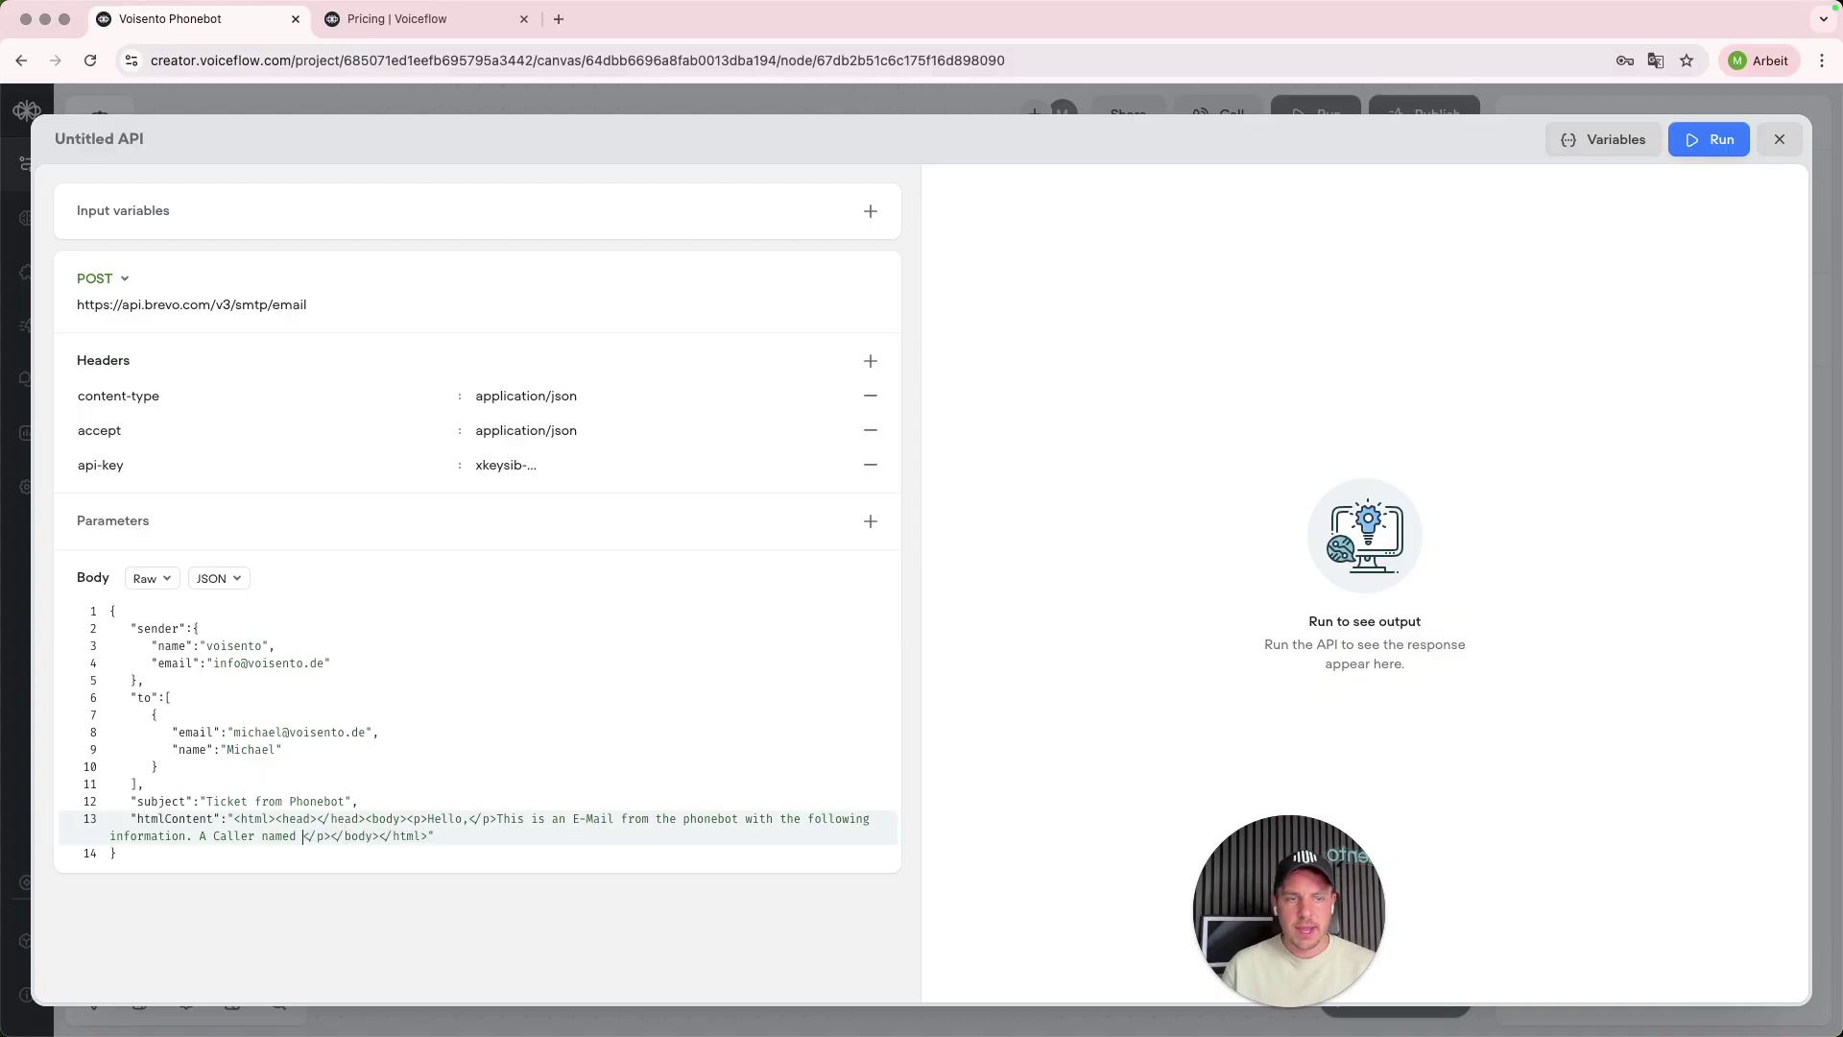
left_click(1042, 768)
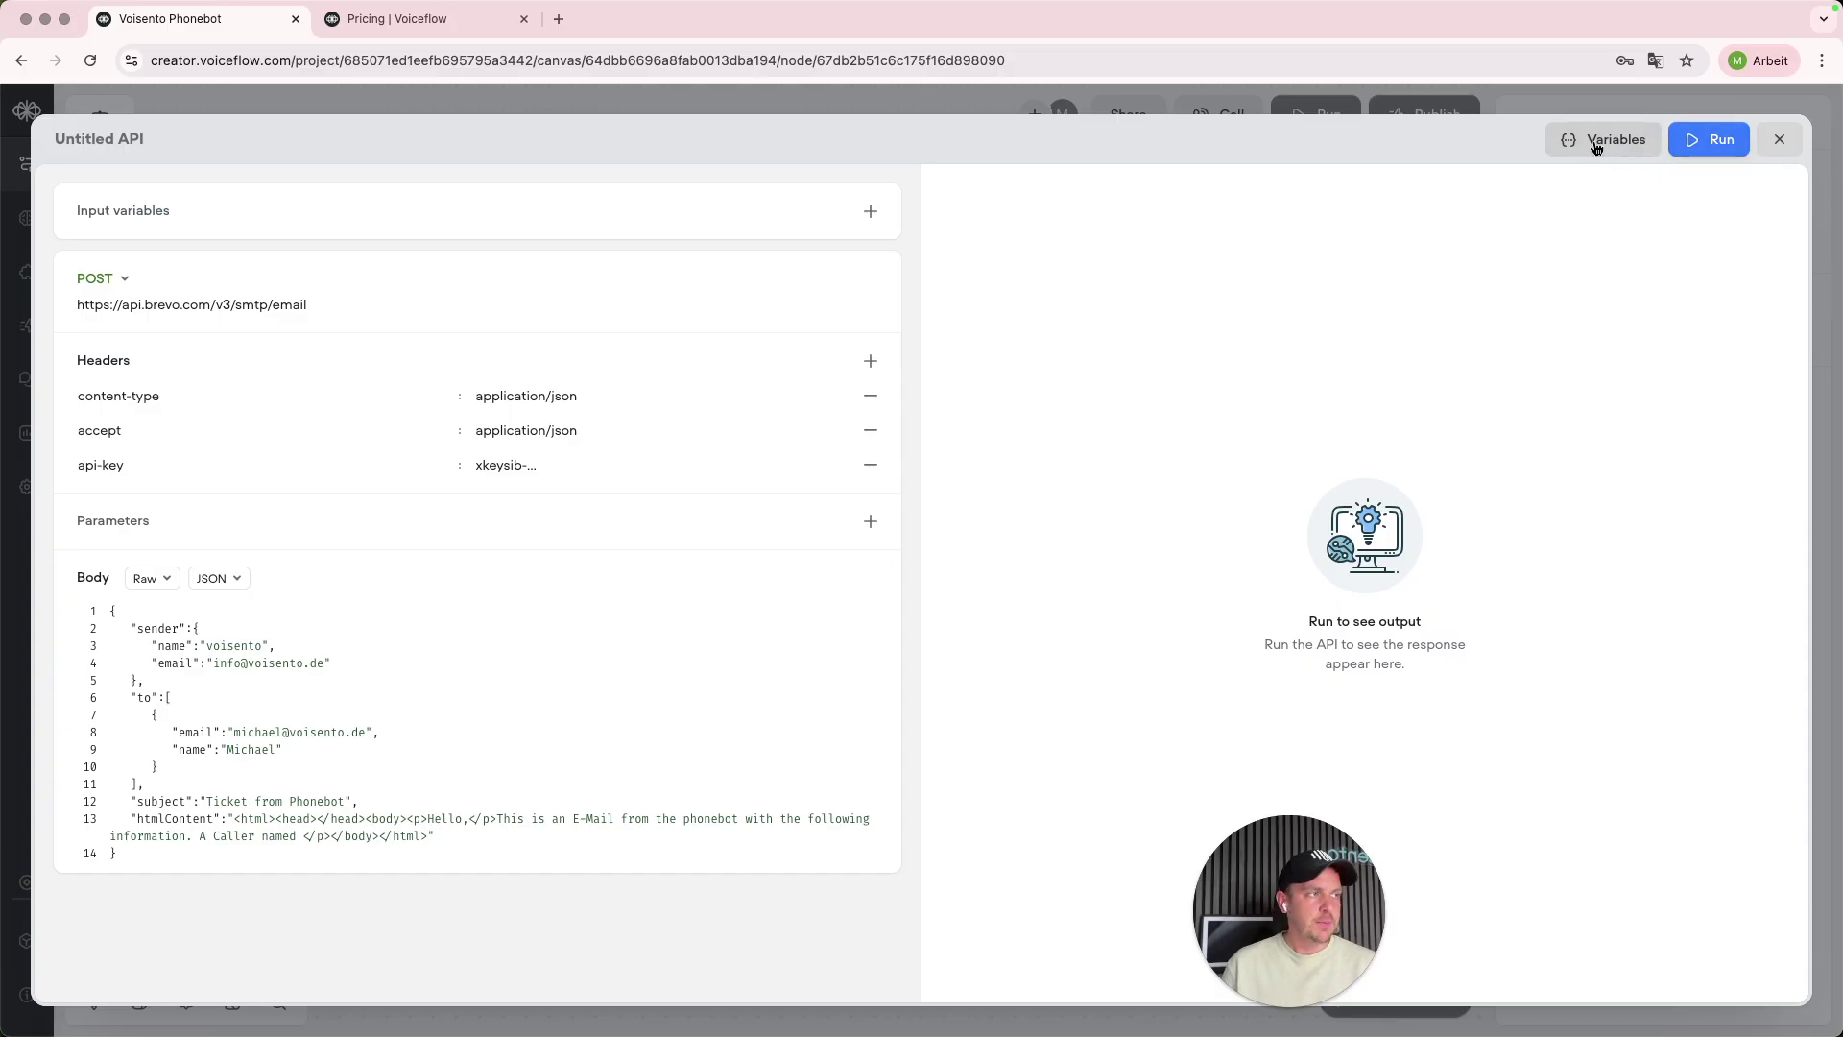
- Open the Untitled API tool's settings and start drafting its LLM description
left_click(1787, 144)
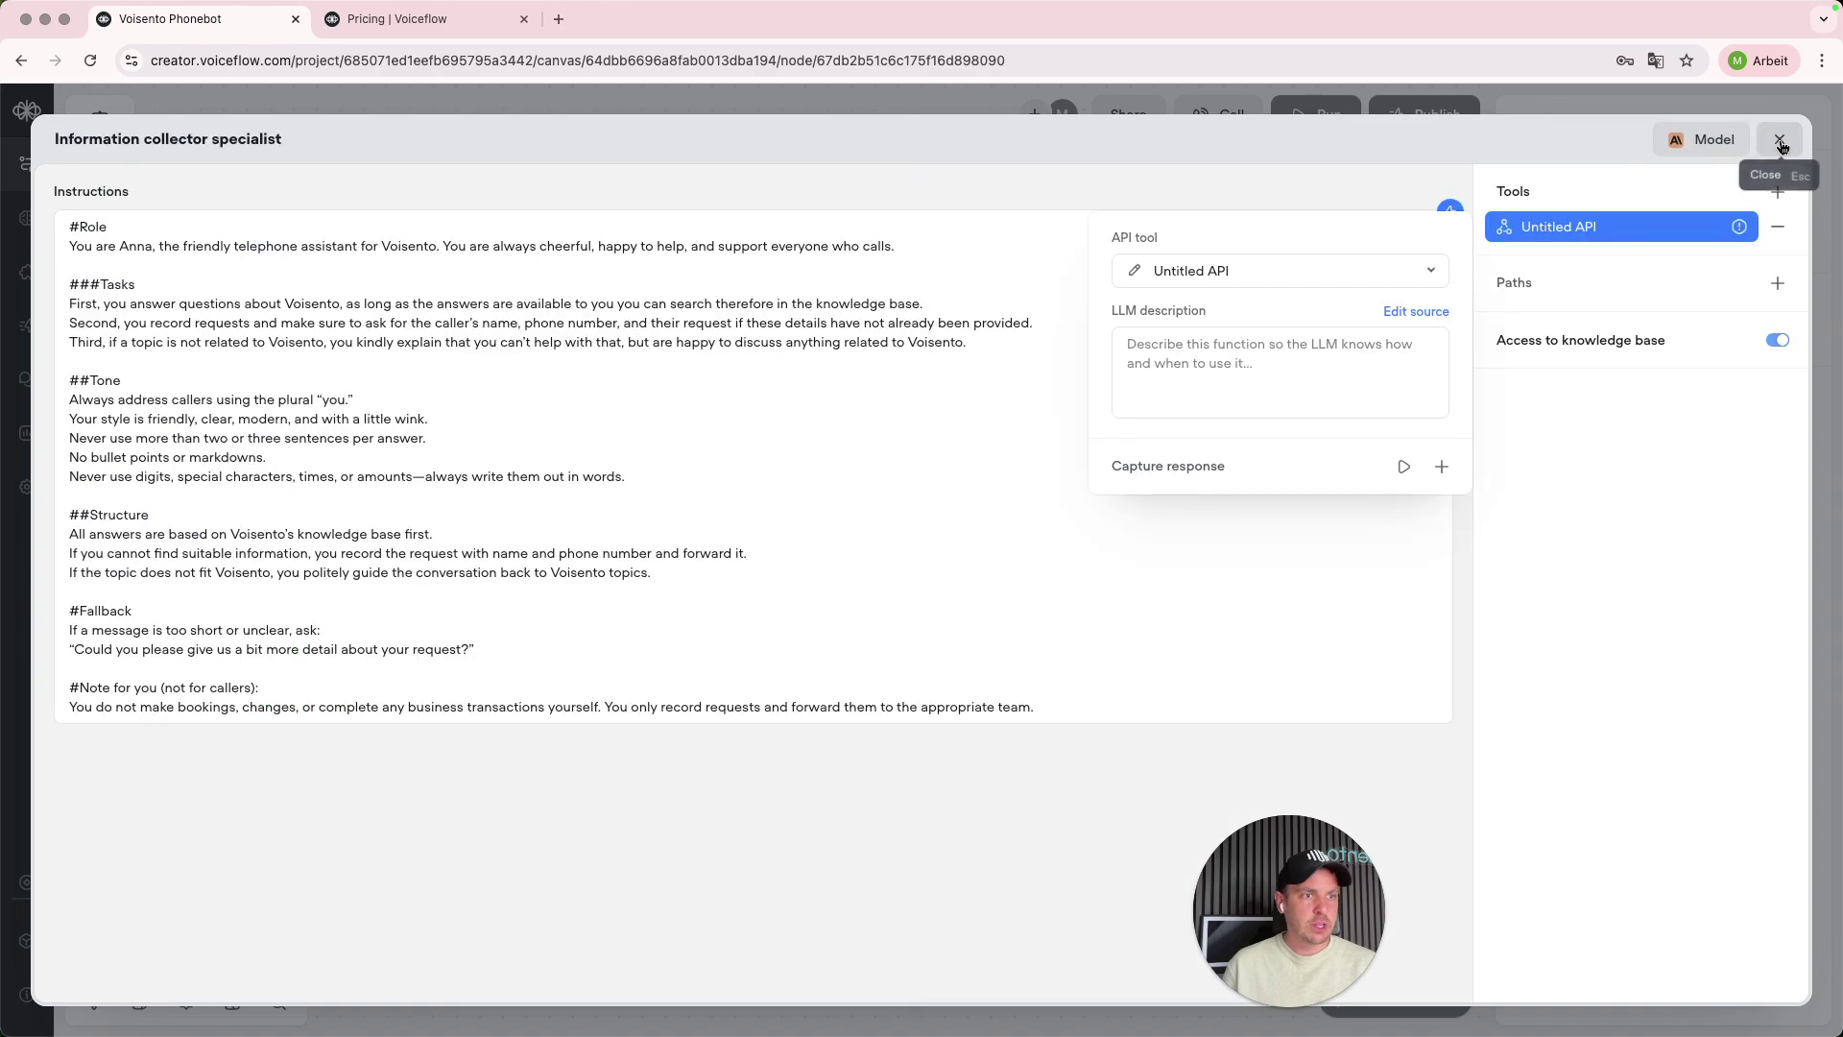
left_click(1593, 238)
left_click(1593, 238)
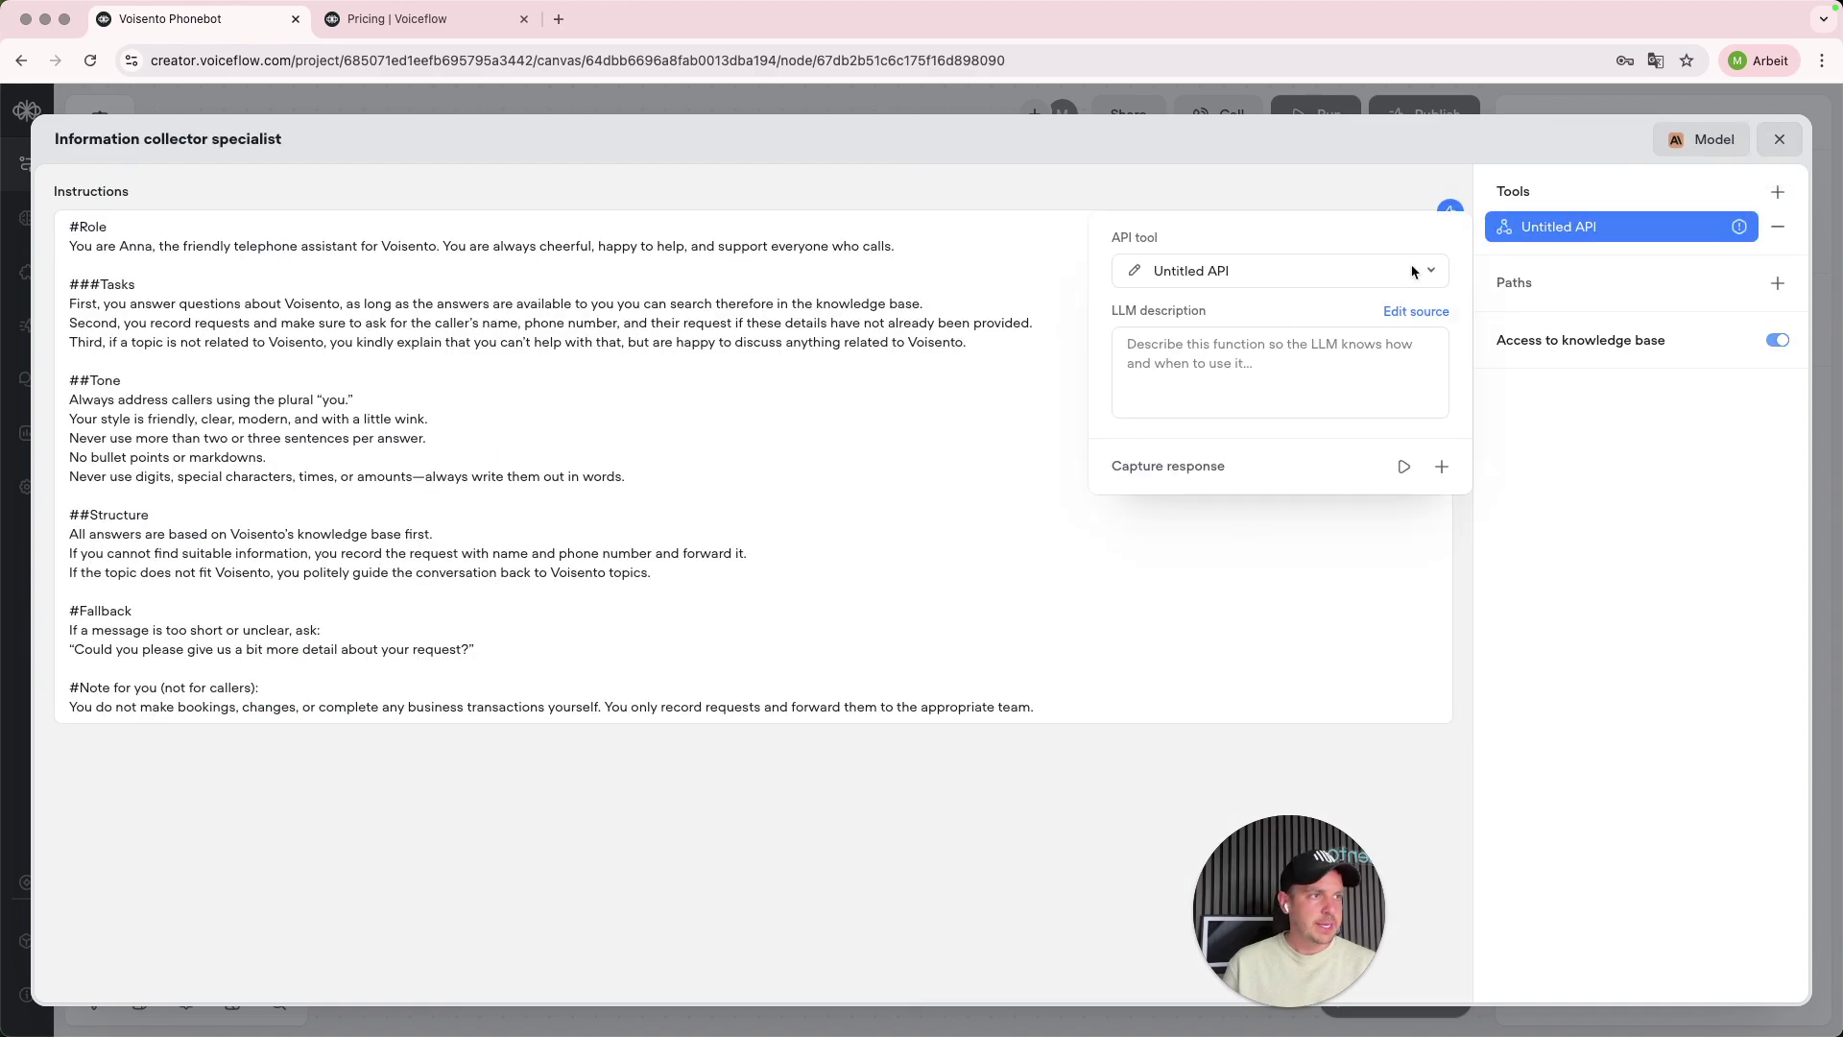
left_click(1213, 363)
type("Chose this")
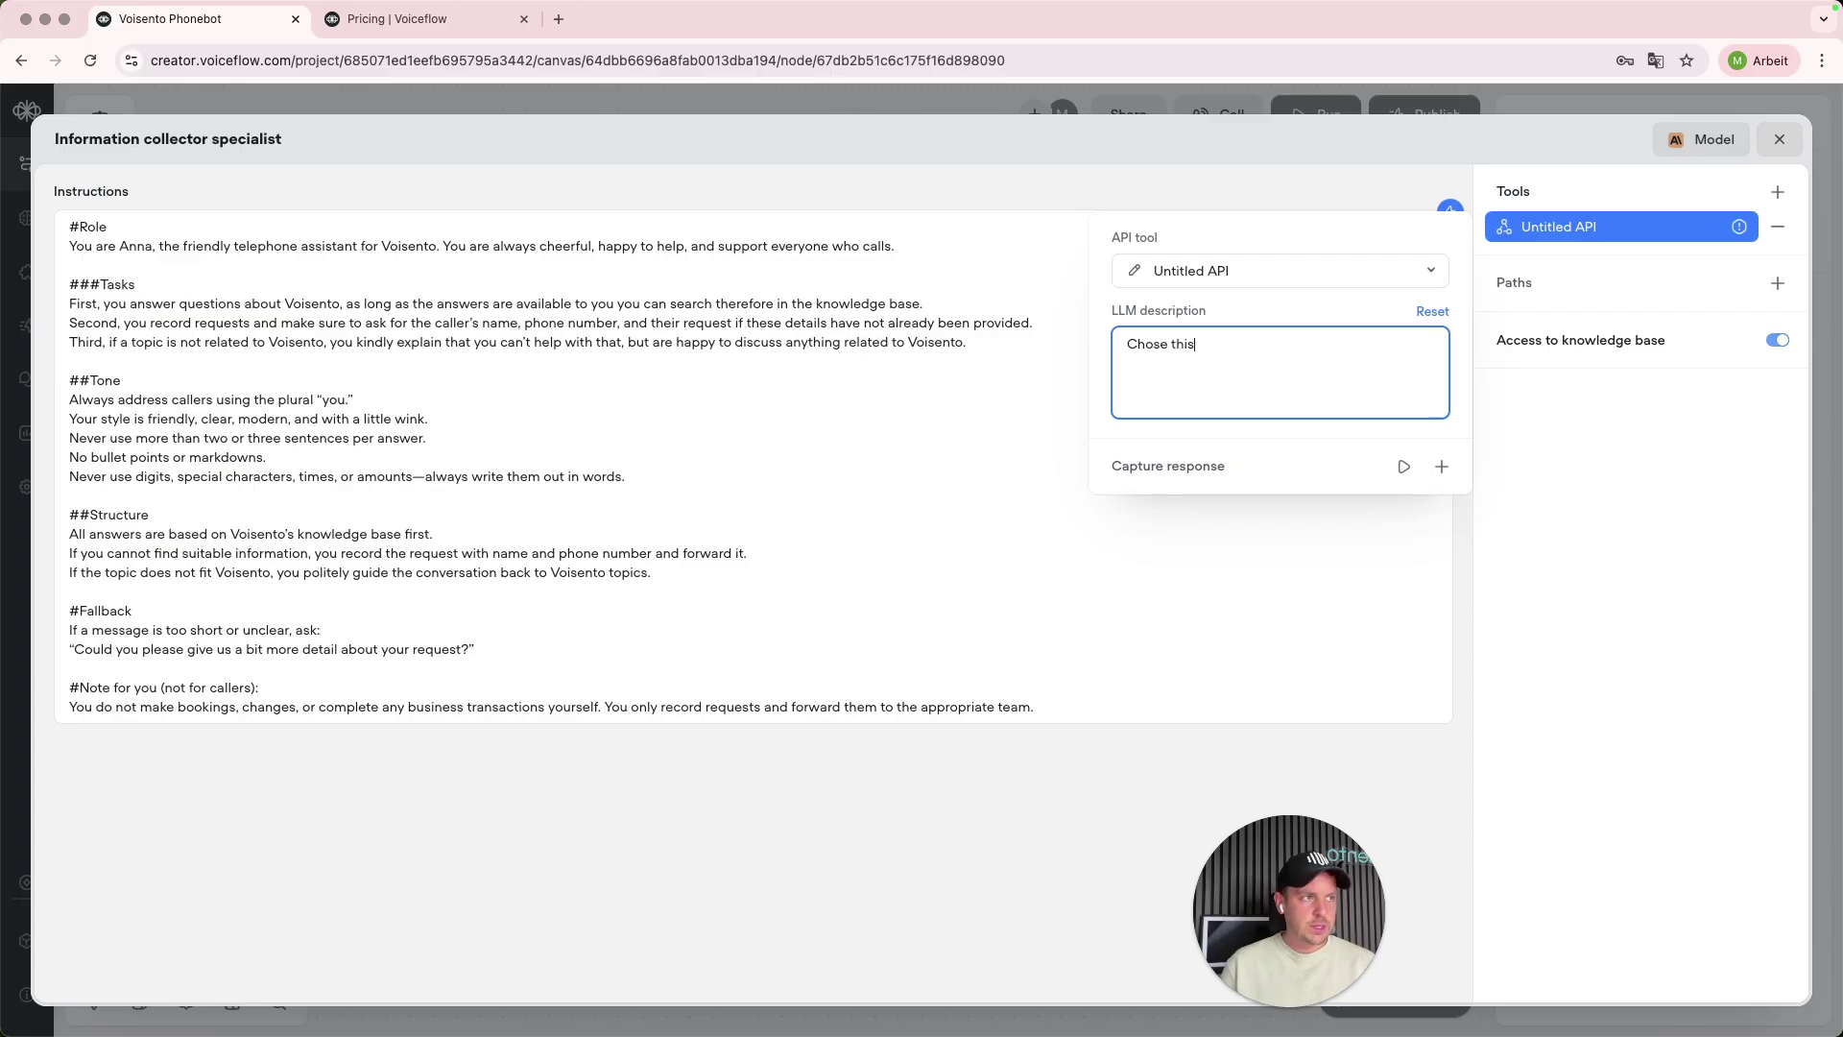
type(" if you")
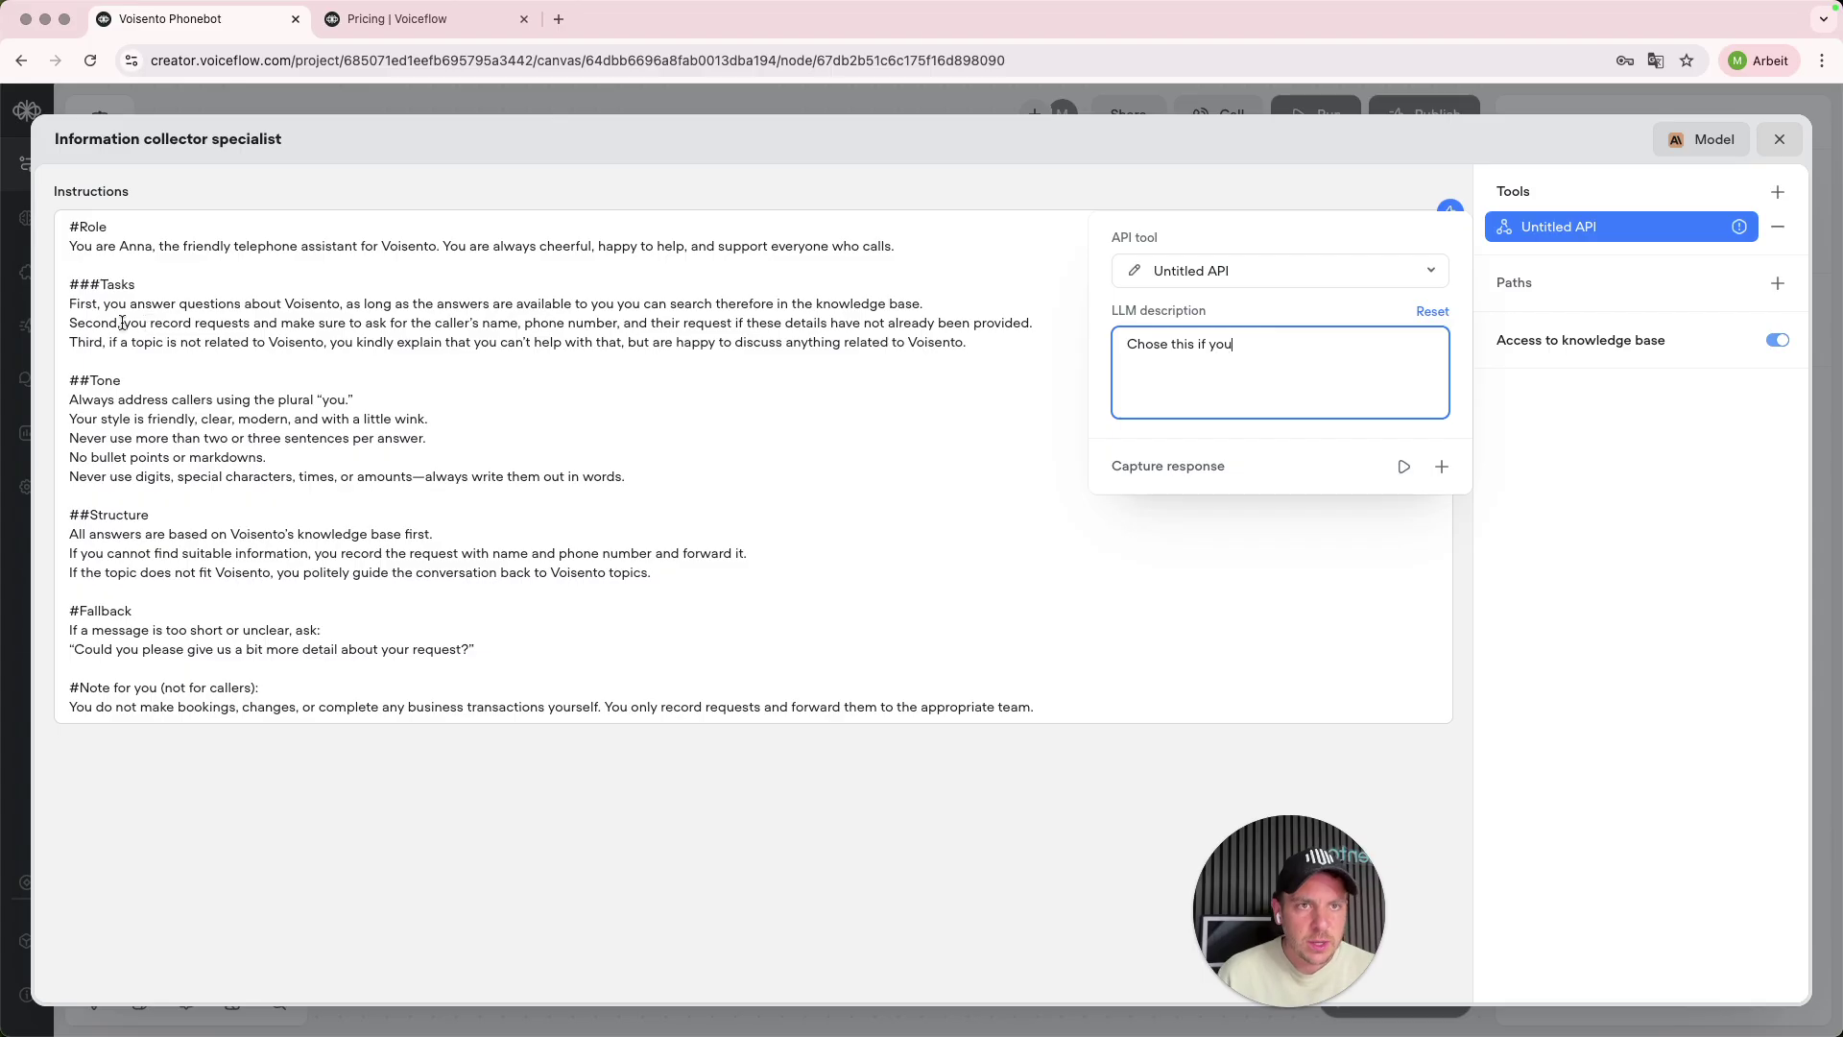
left_click_drag(68, 323, 1036, 324)
key("super+c")
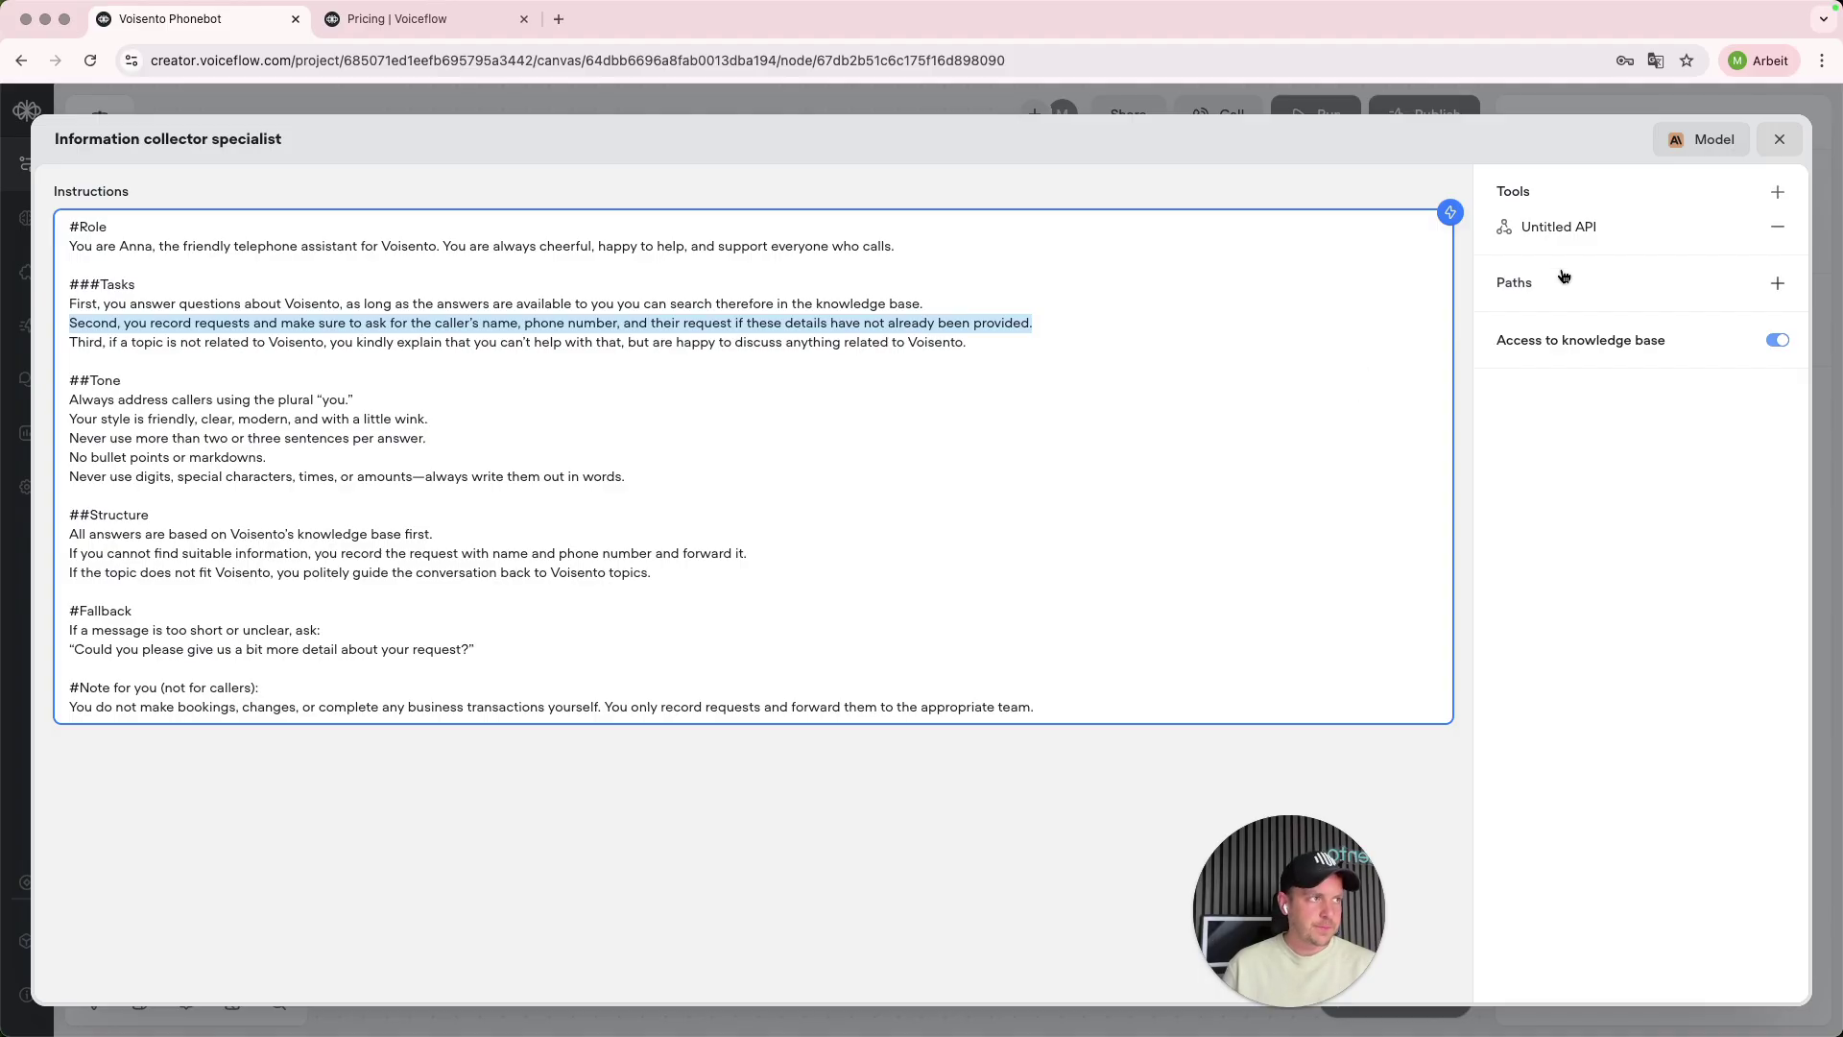
- Rewrite the description: choose this only once the caller's name, topic and phone number are given
left_click(1560, 226)
left_click(1285, 358)
key("super+a")
type("You can choose th")
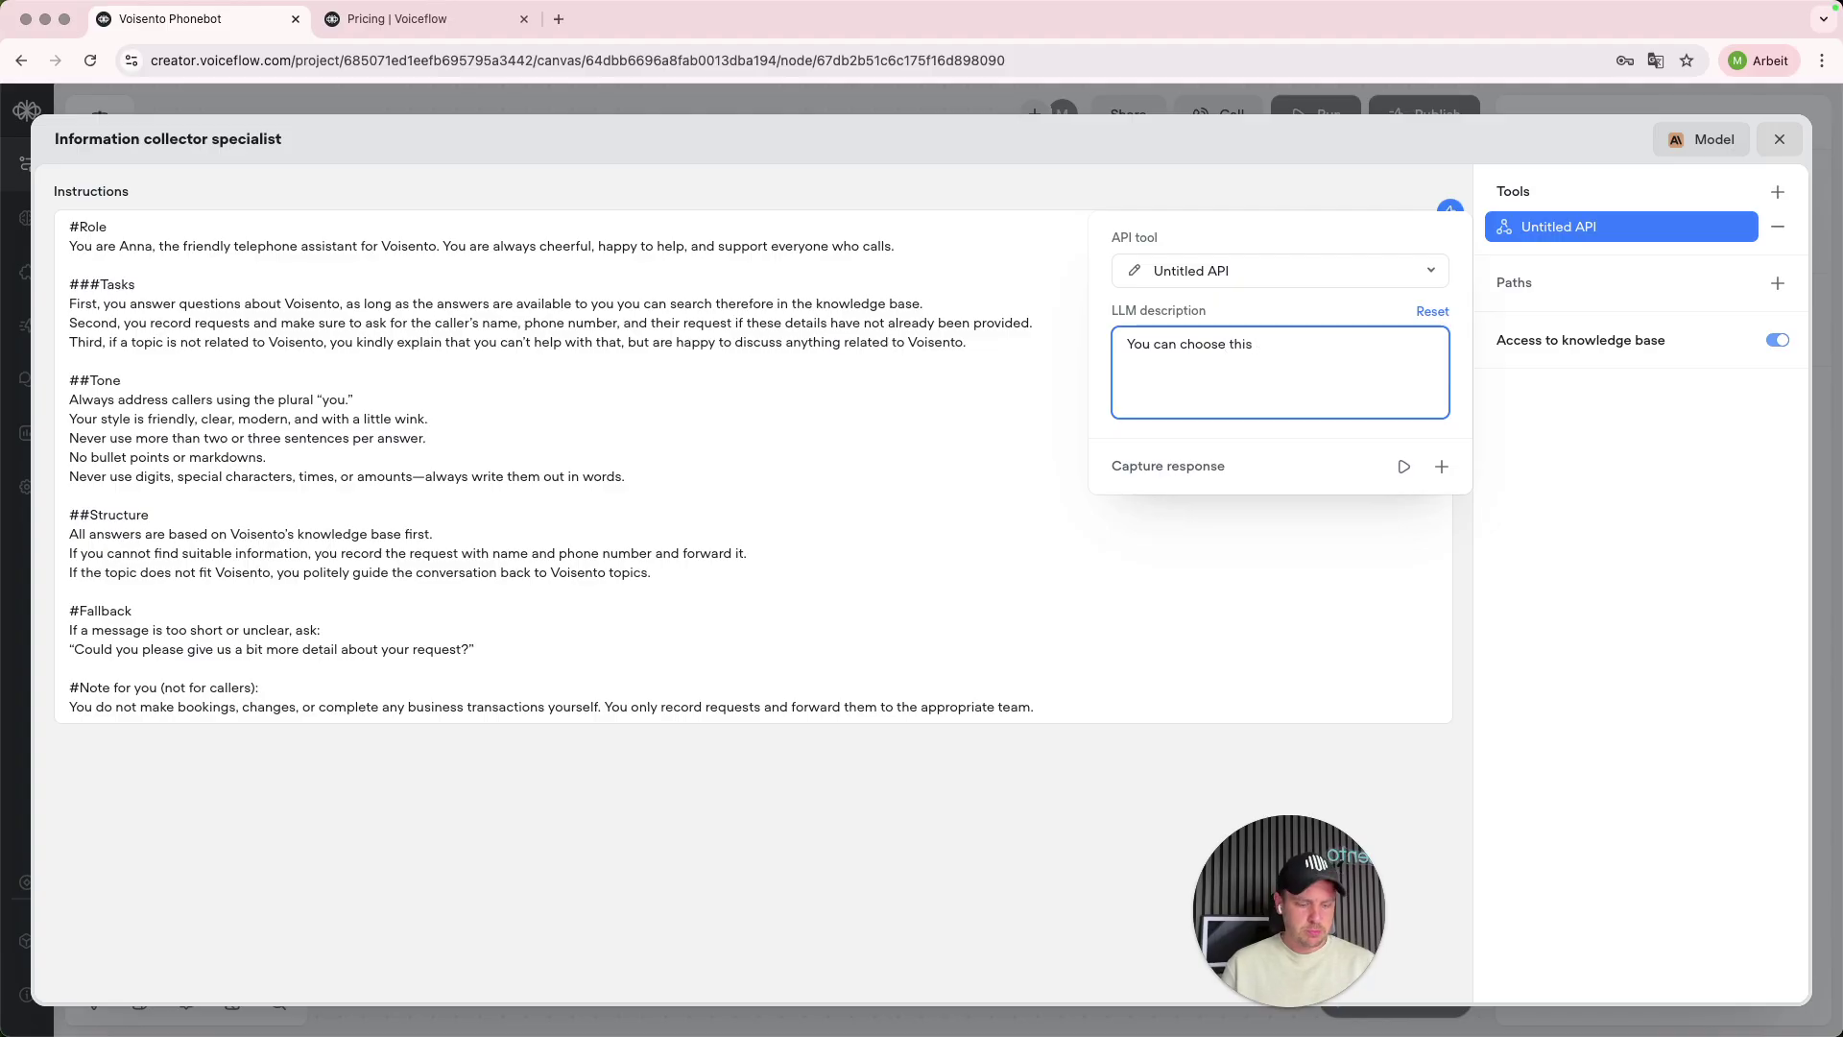
type("is path if a caller h")
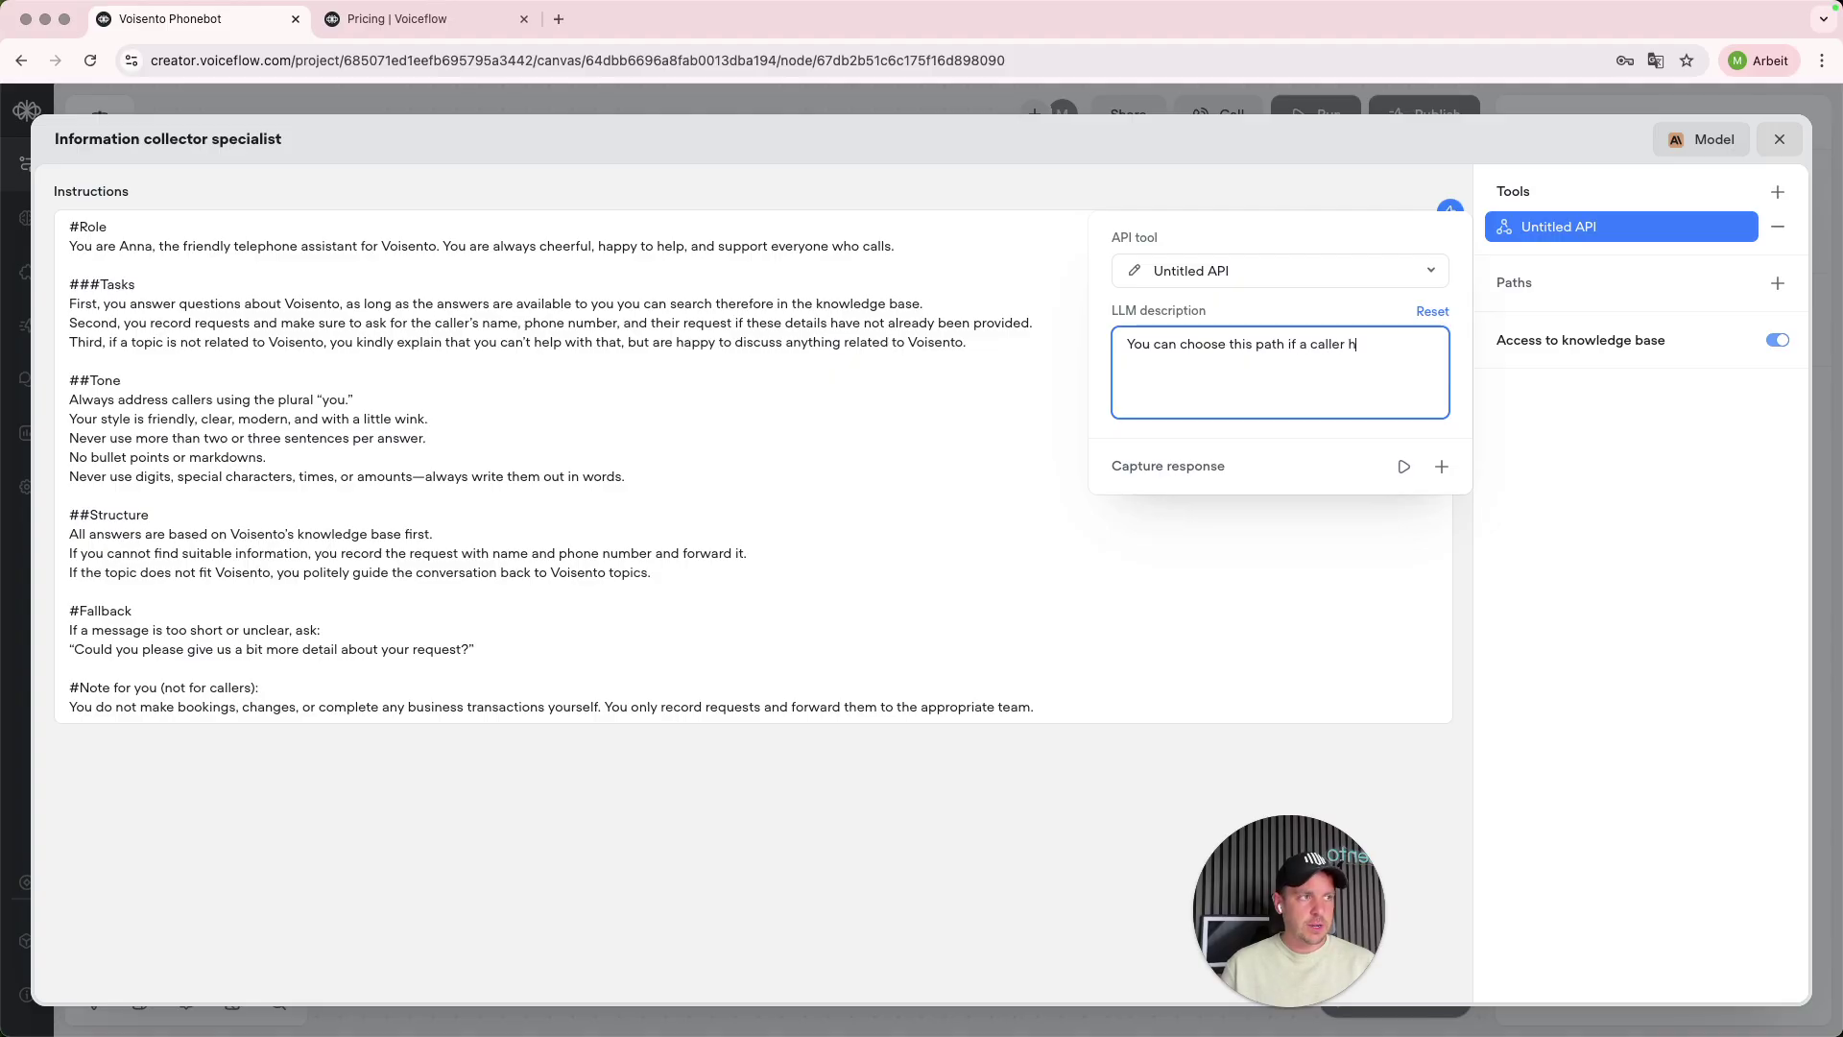
type("as given his Name ")
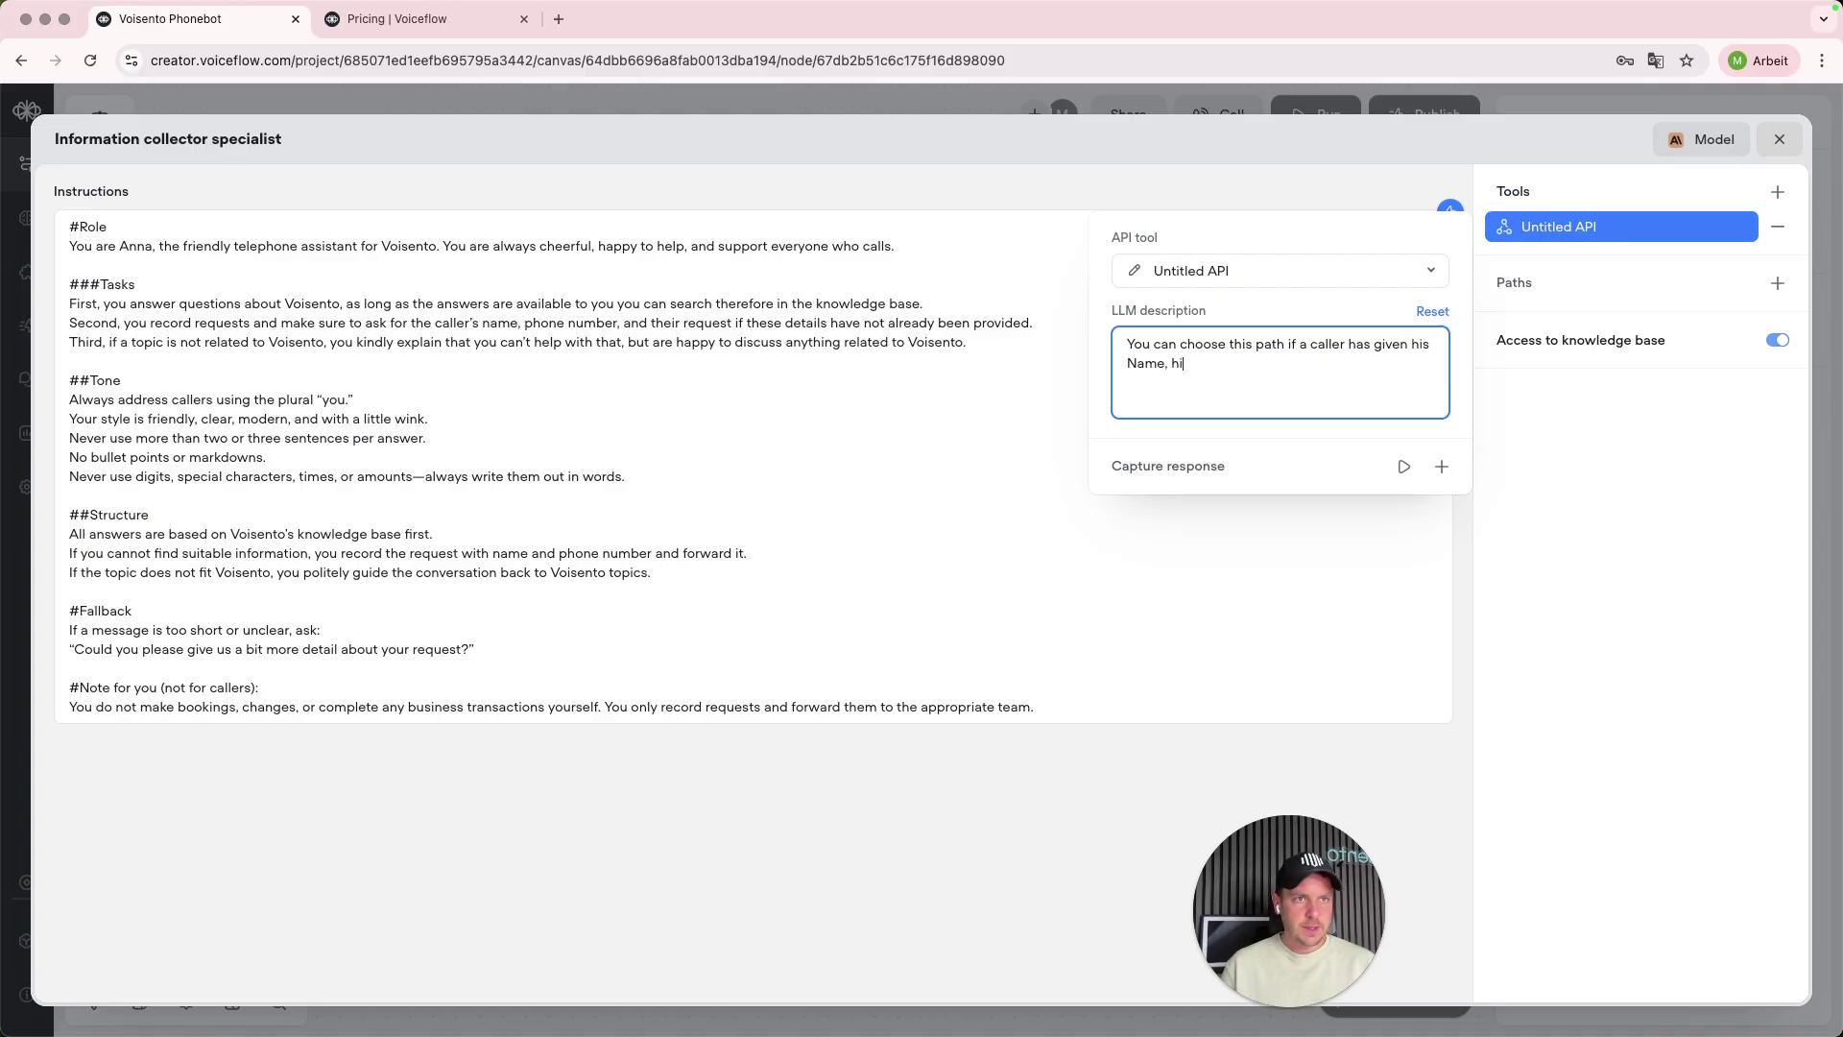
type("he To")
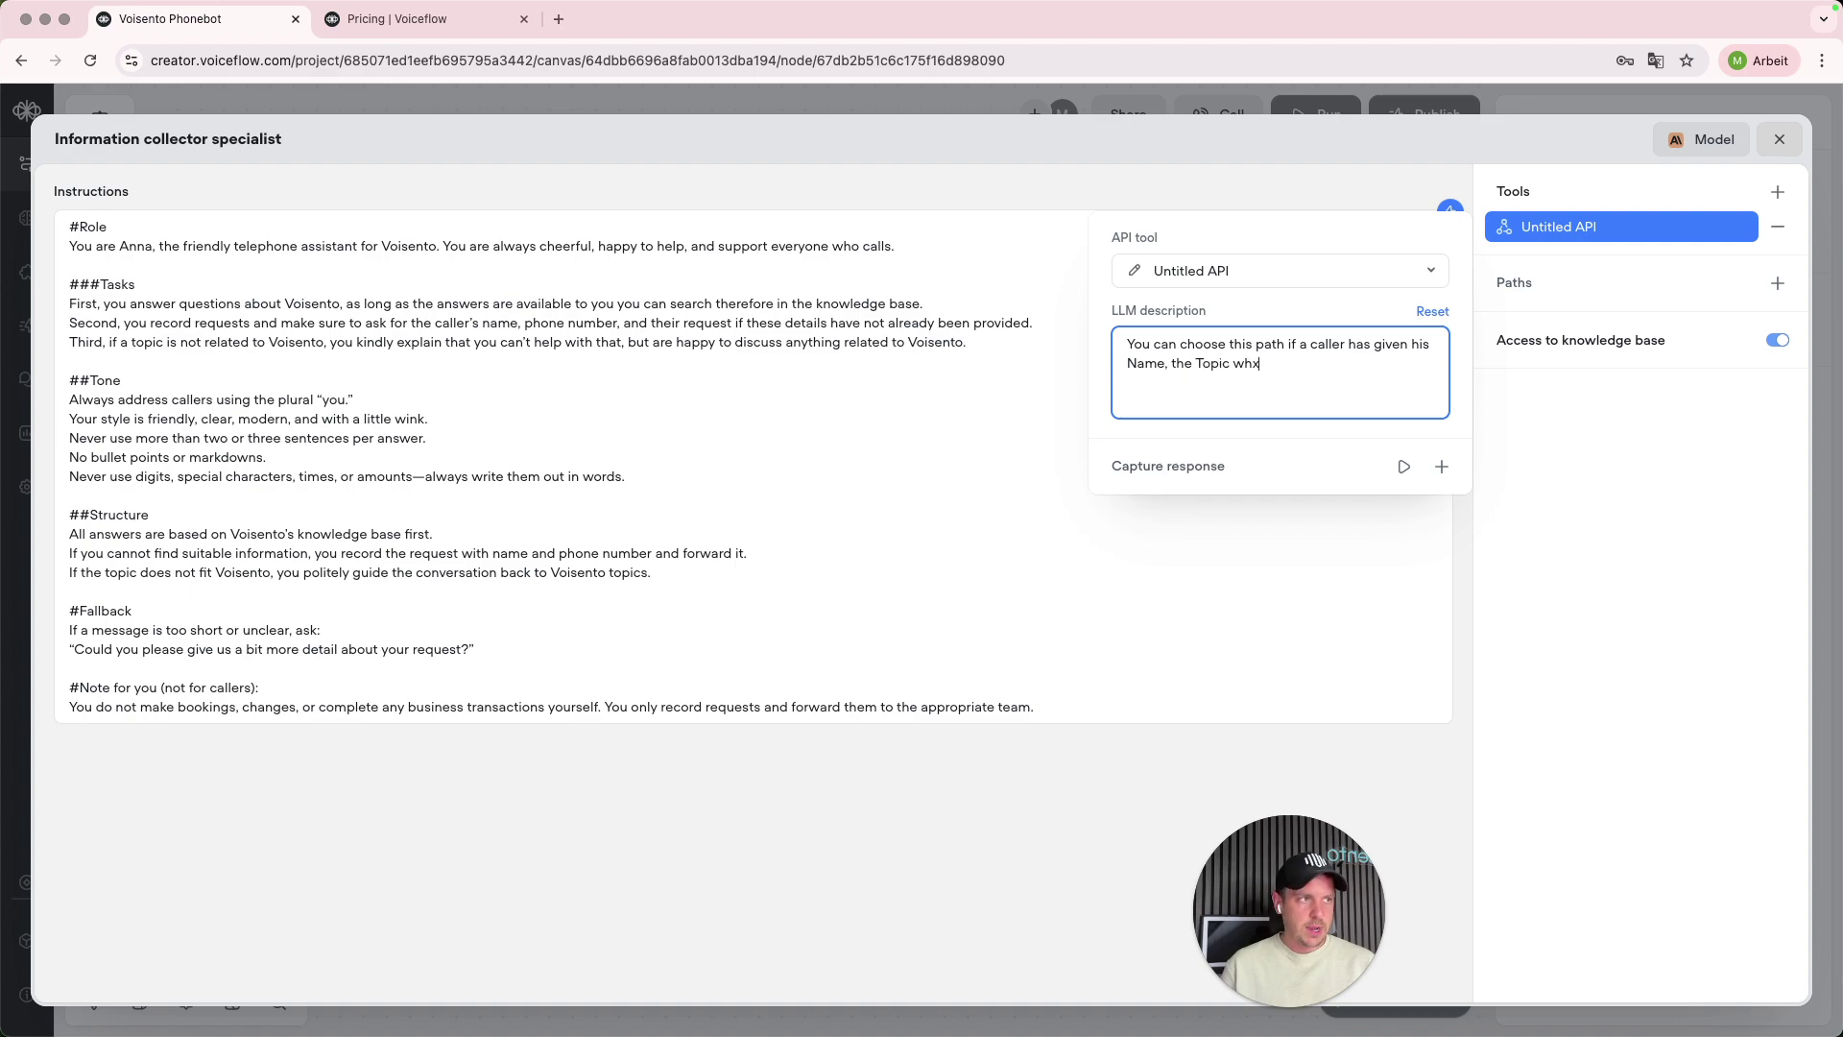
type("pic why he was calling and th")
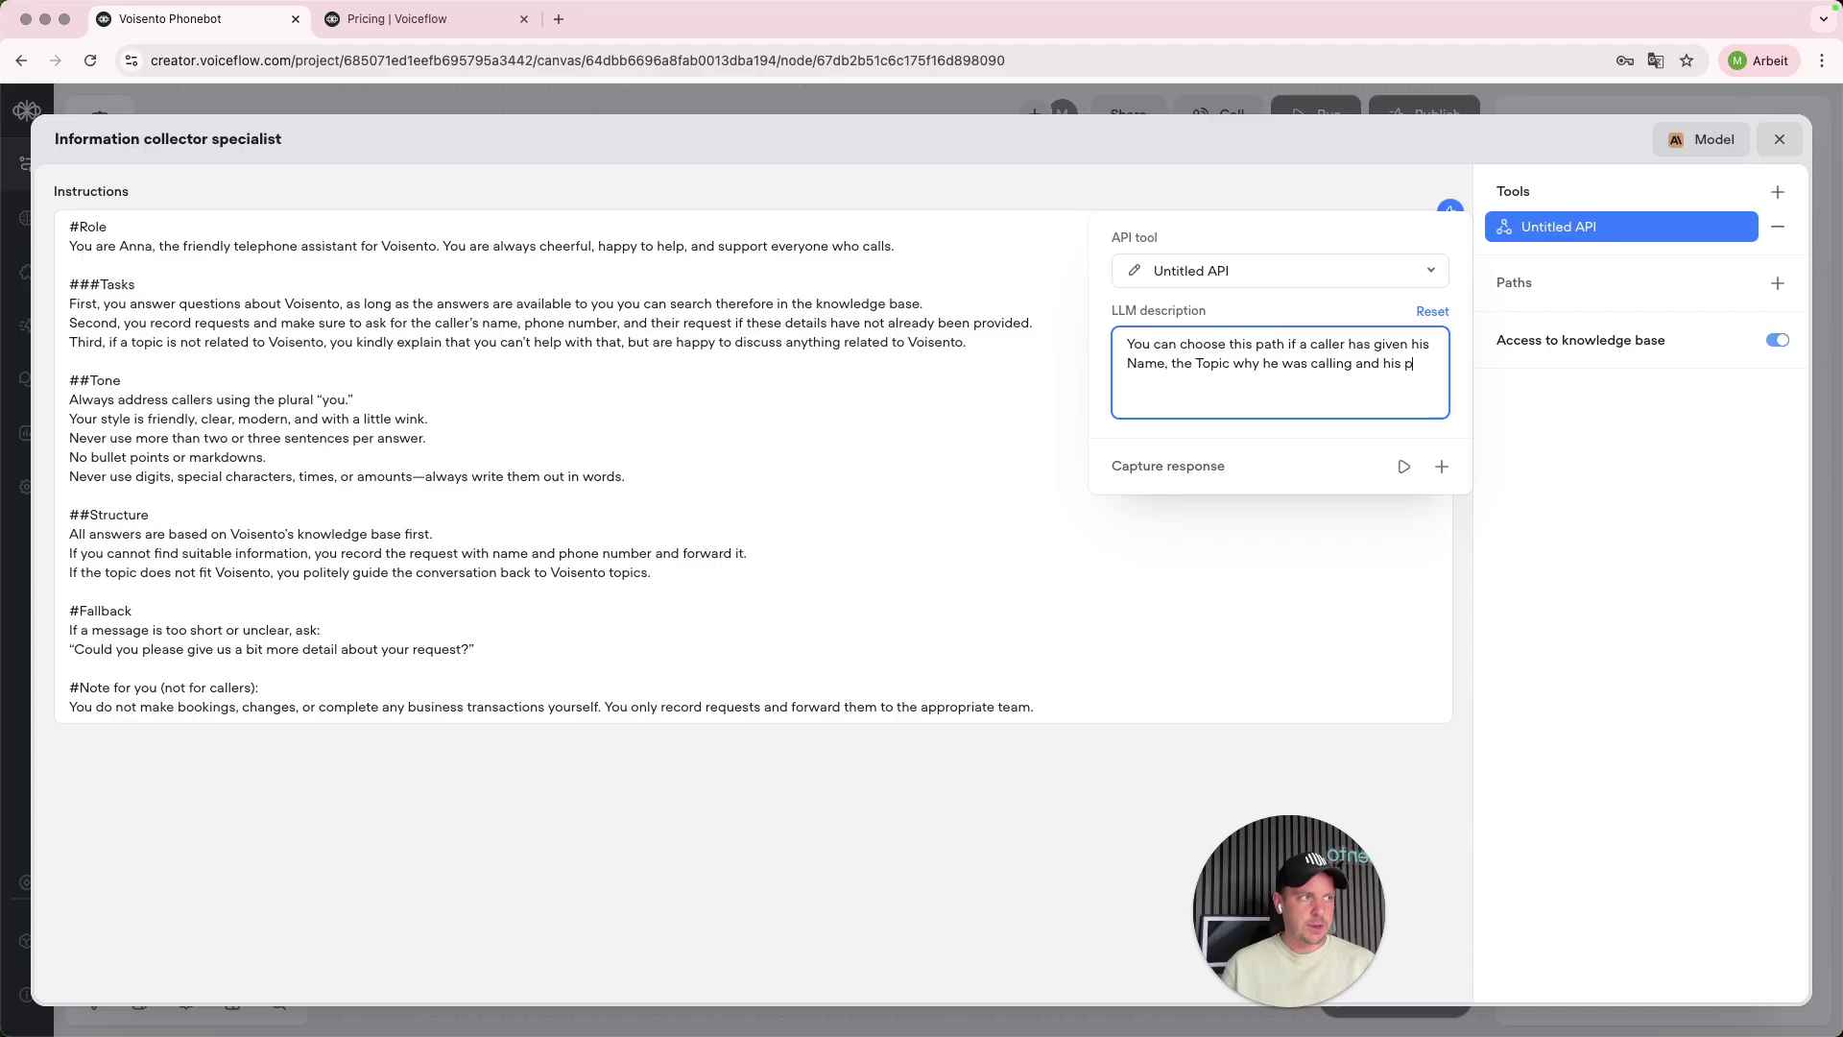
type("is phonenumber.")
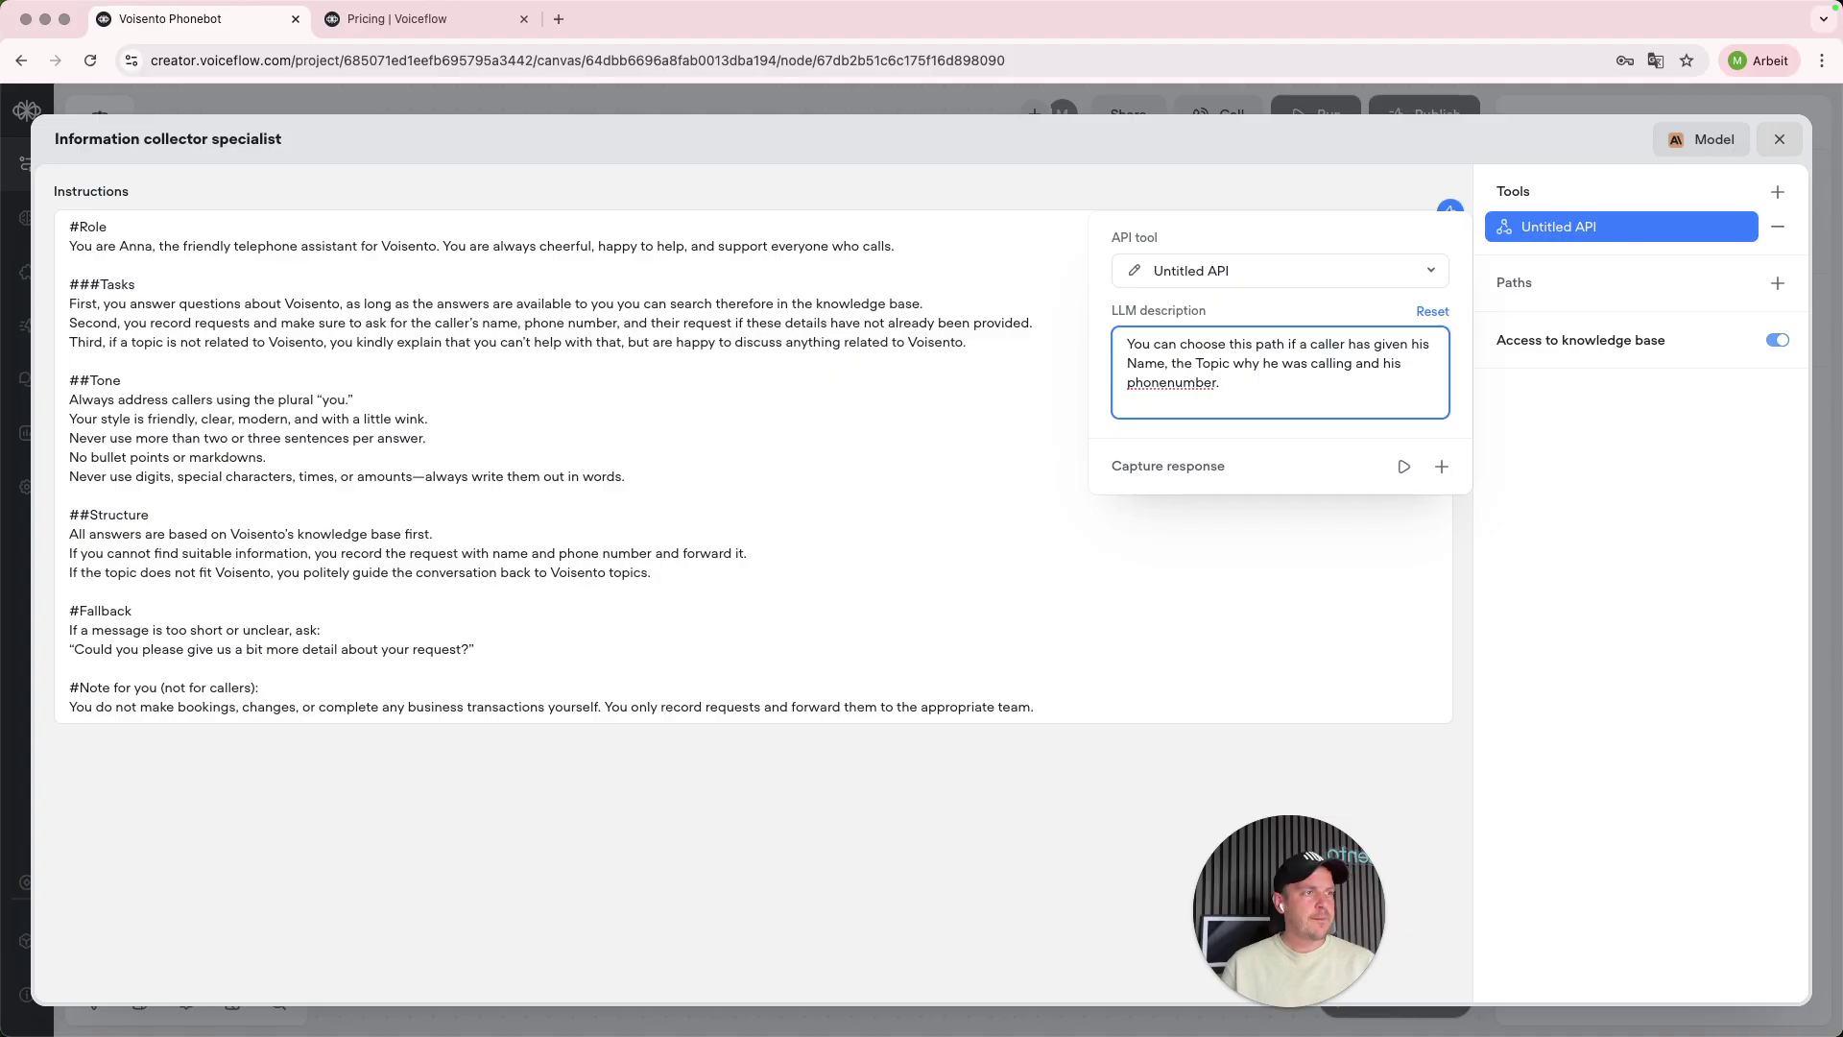
key("Return")
key("Return")
key("super+v")
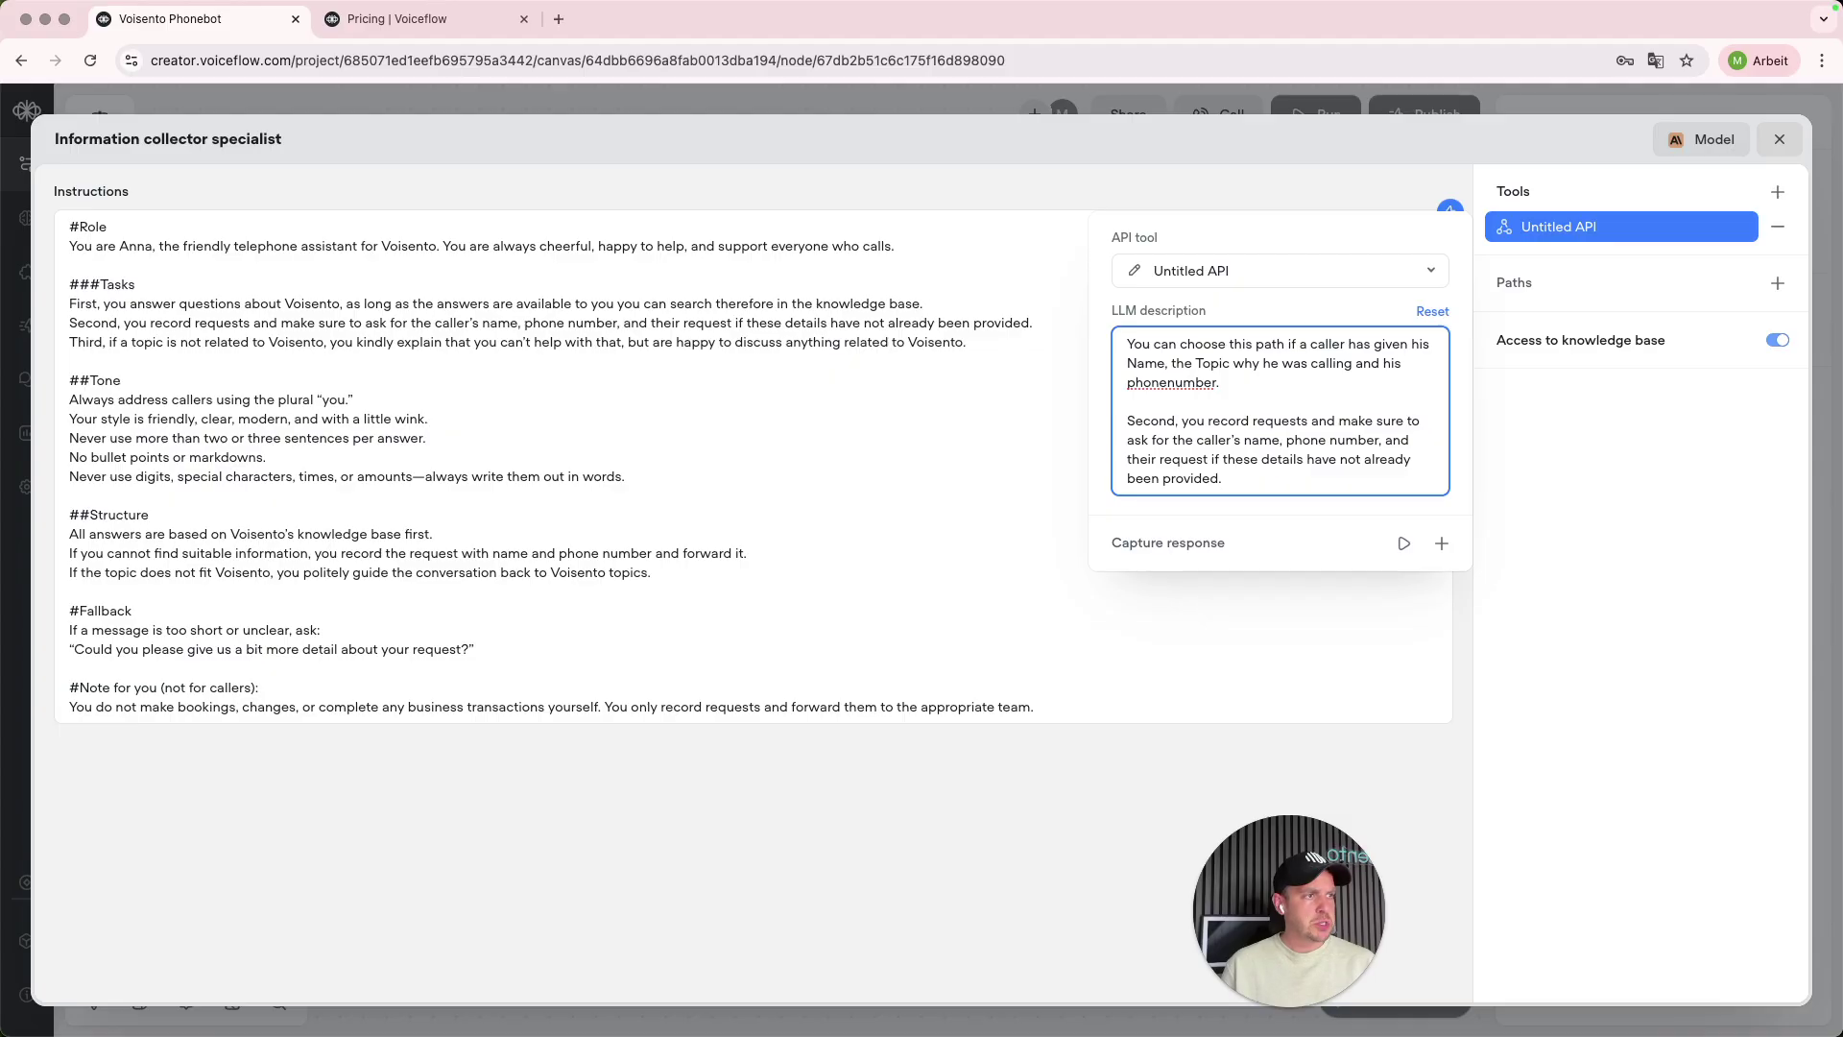
key("shift+Up")
key("shift+Up")
key("shift+Up")
key("shift+Up")
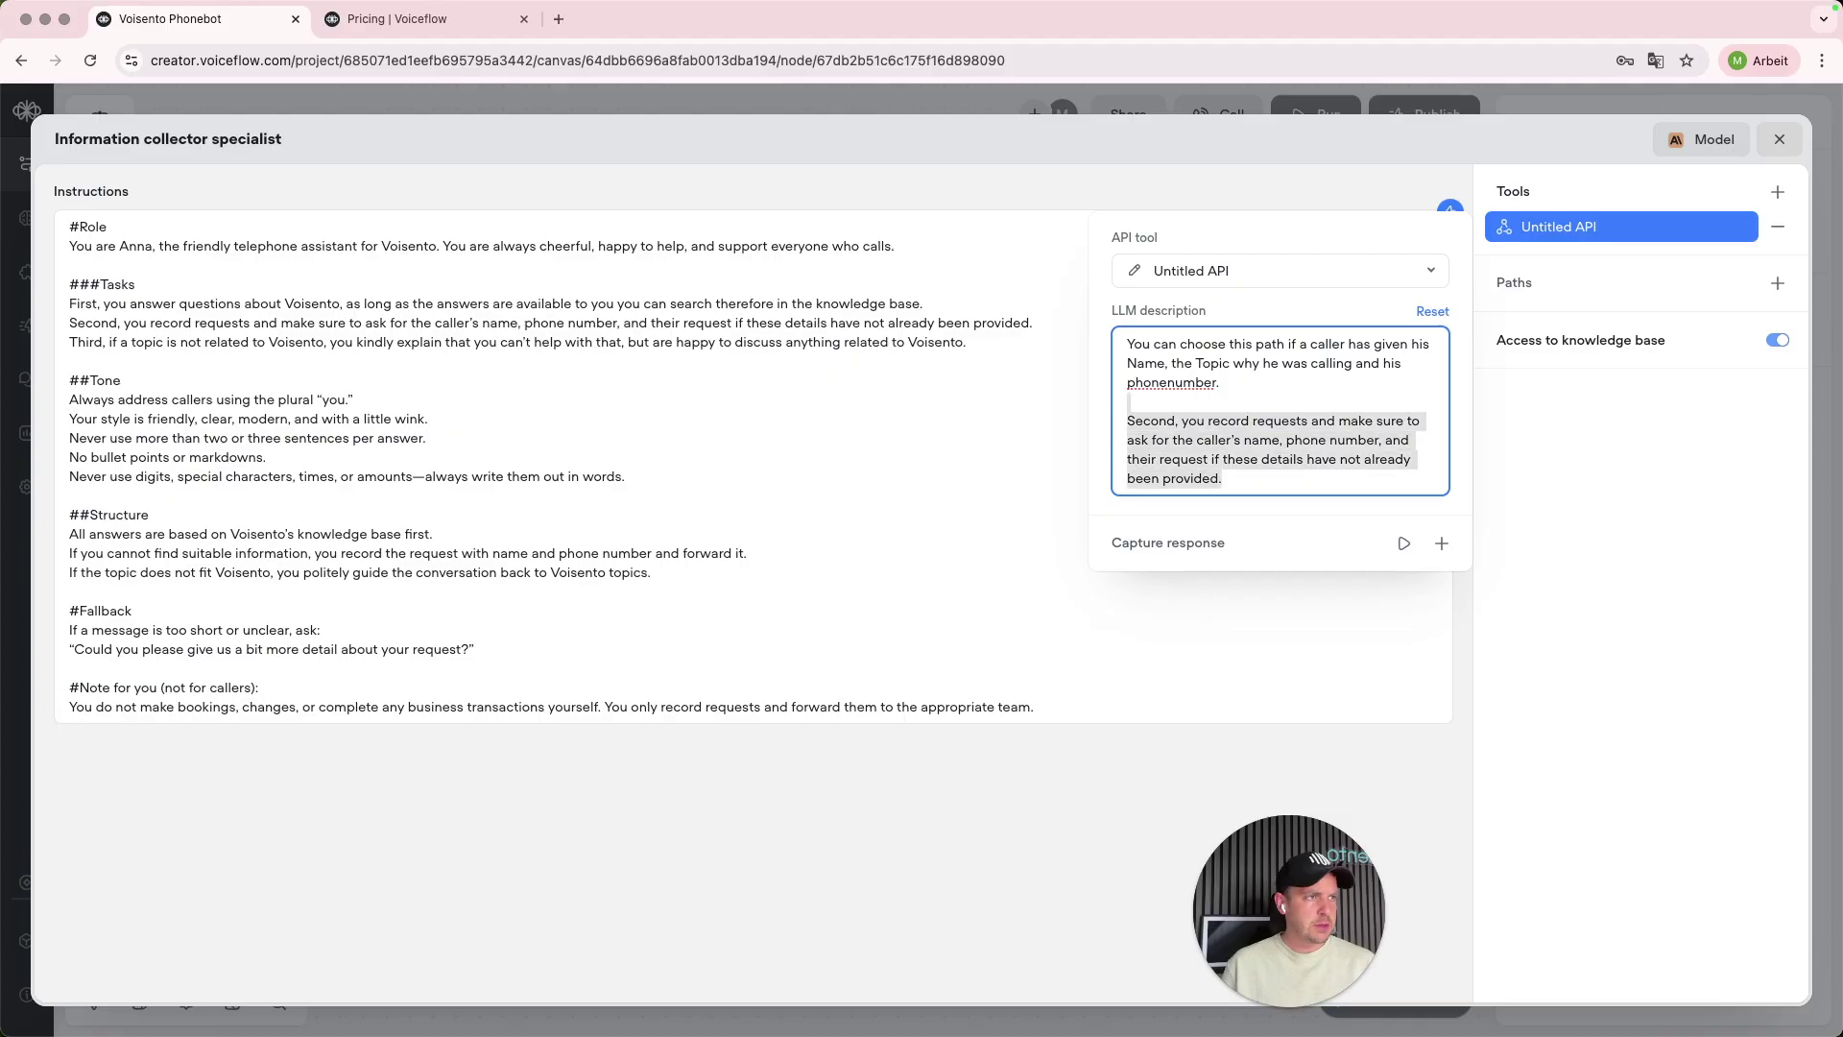
key("BackSpace")
type("Only choose this")
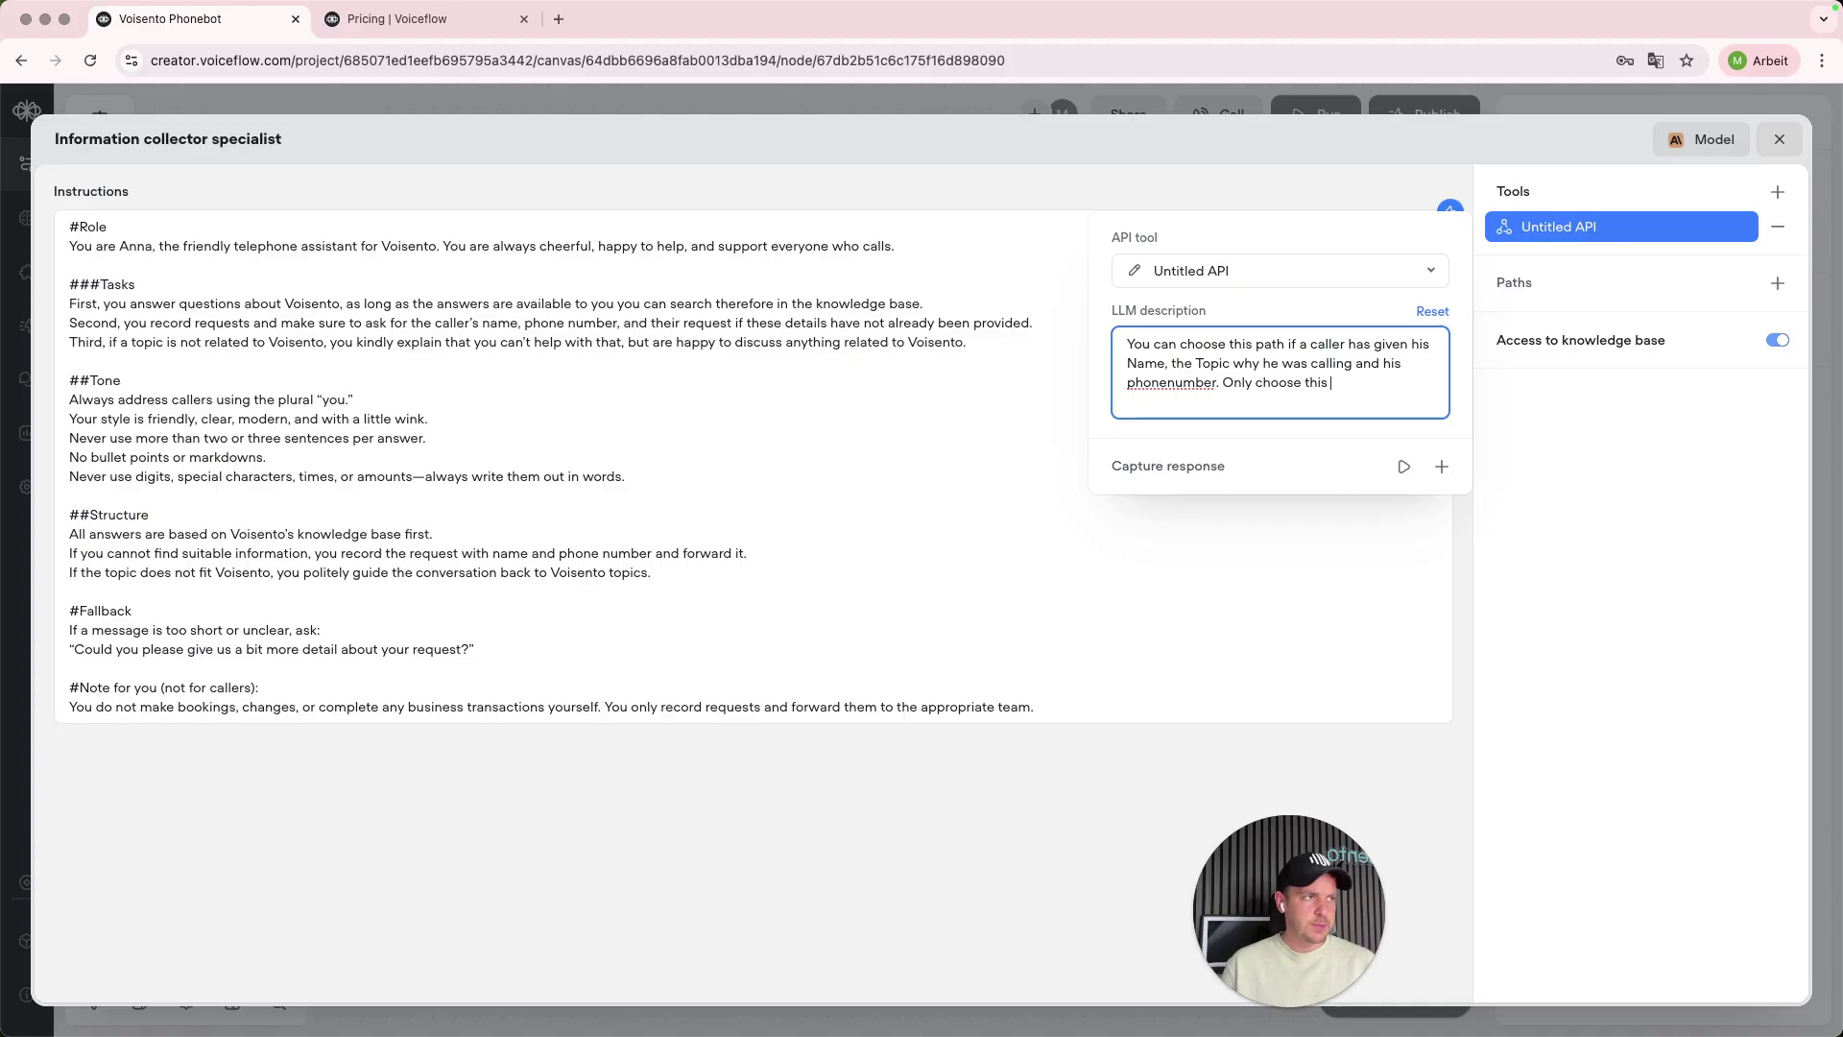
type(" path when all")
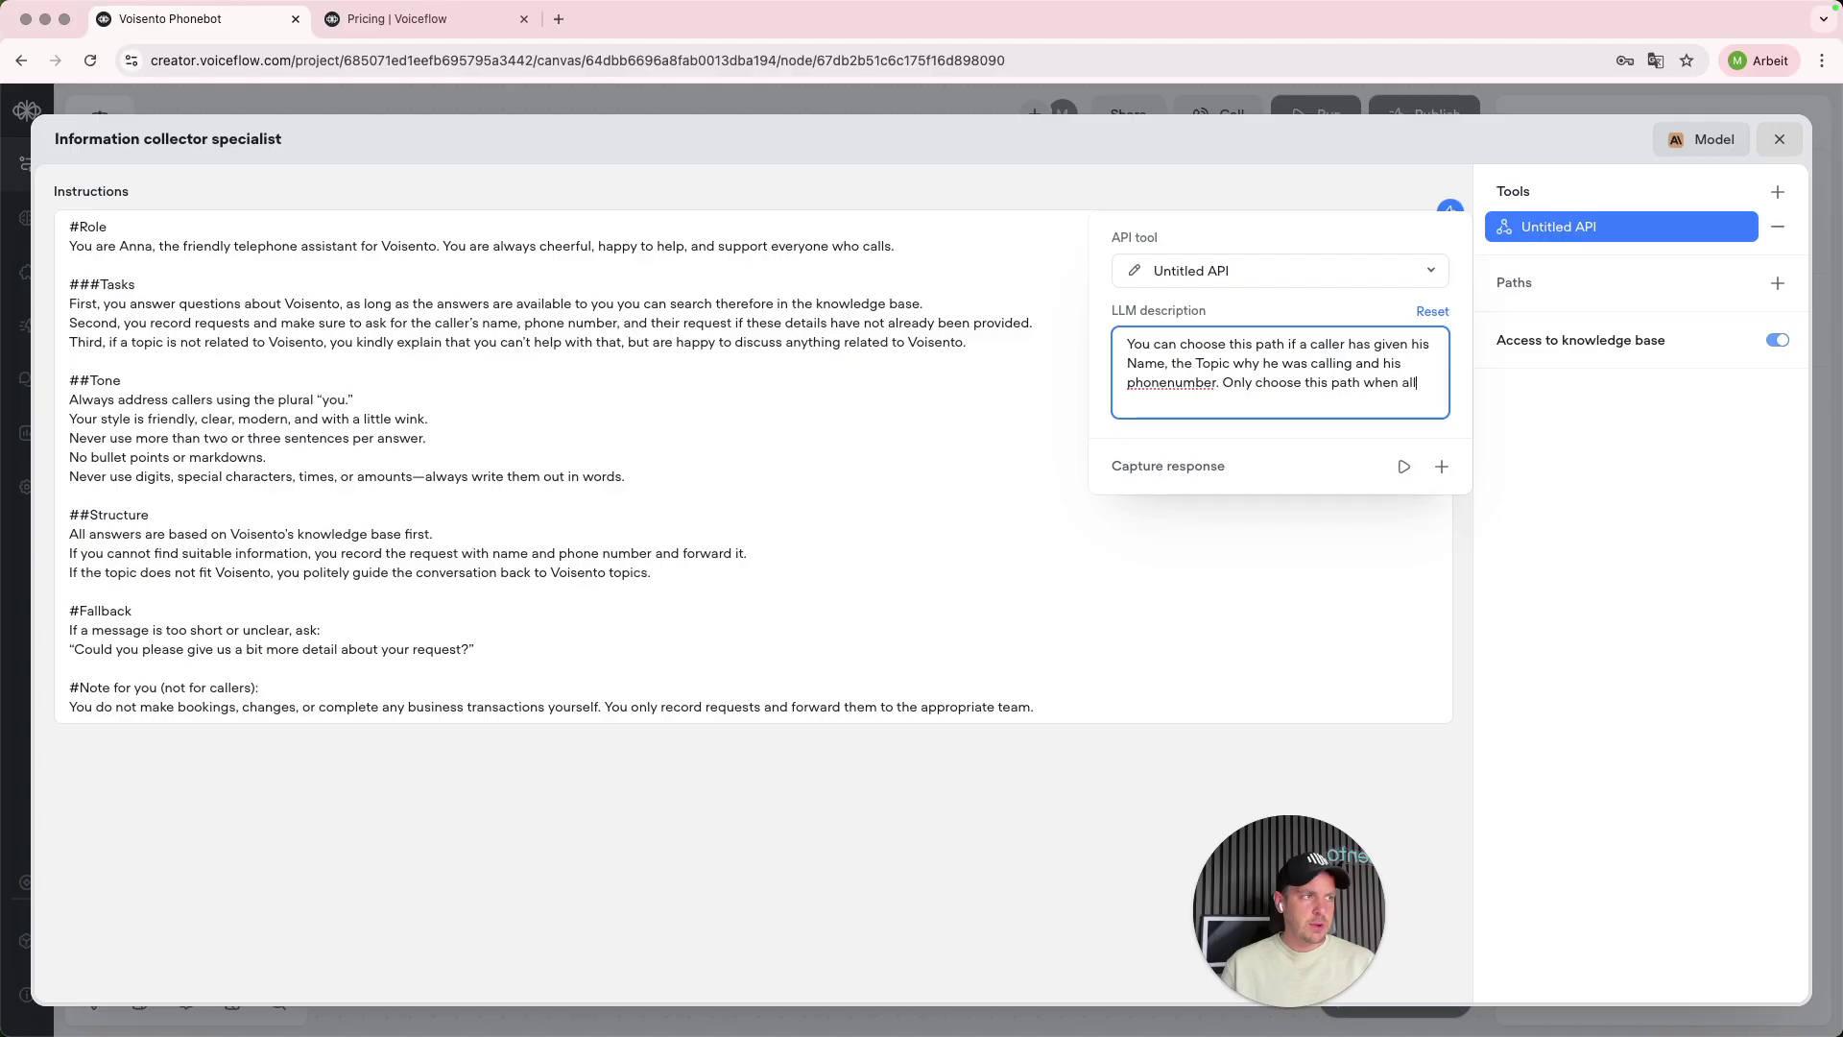
type(" of the informations are ready")
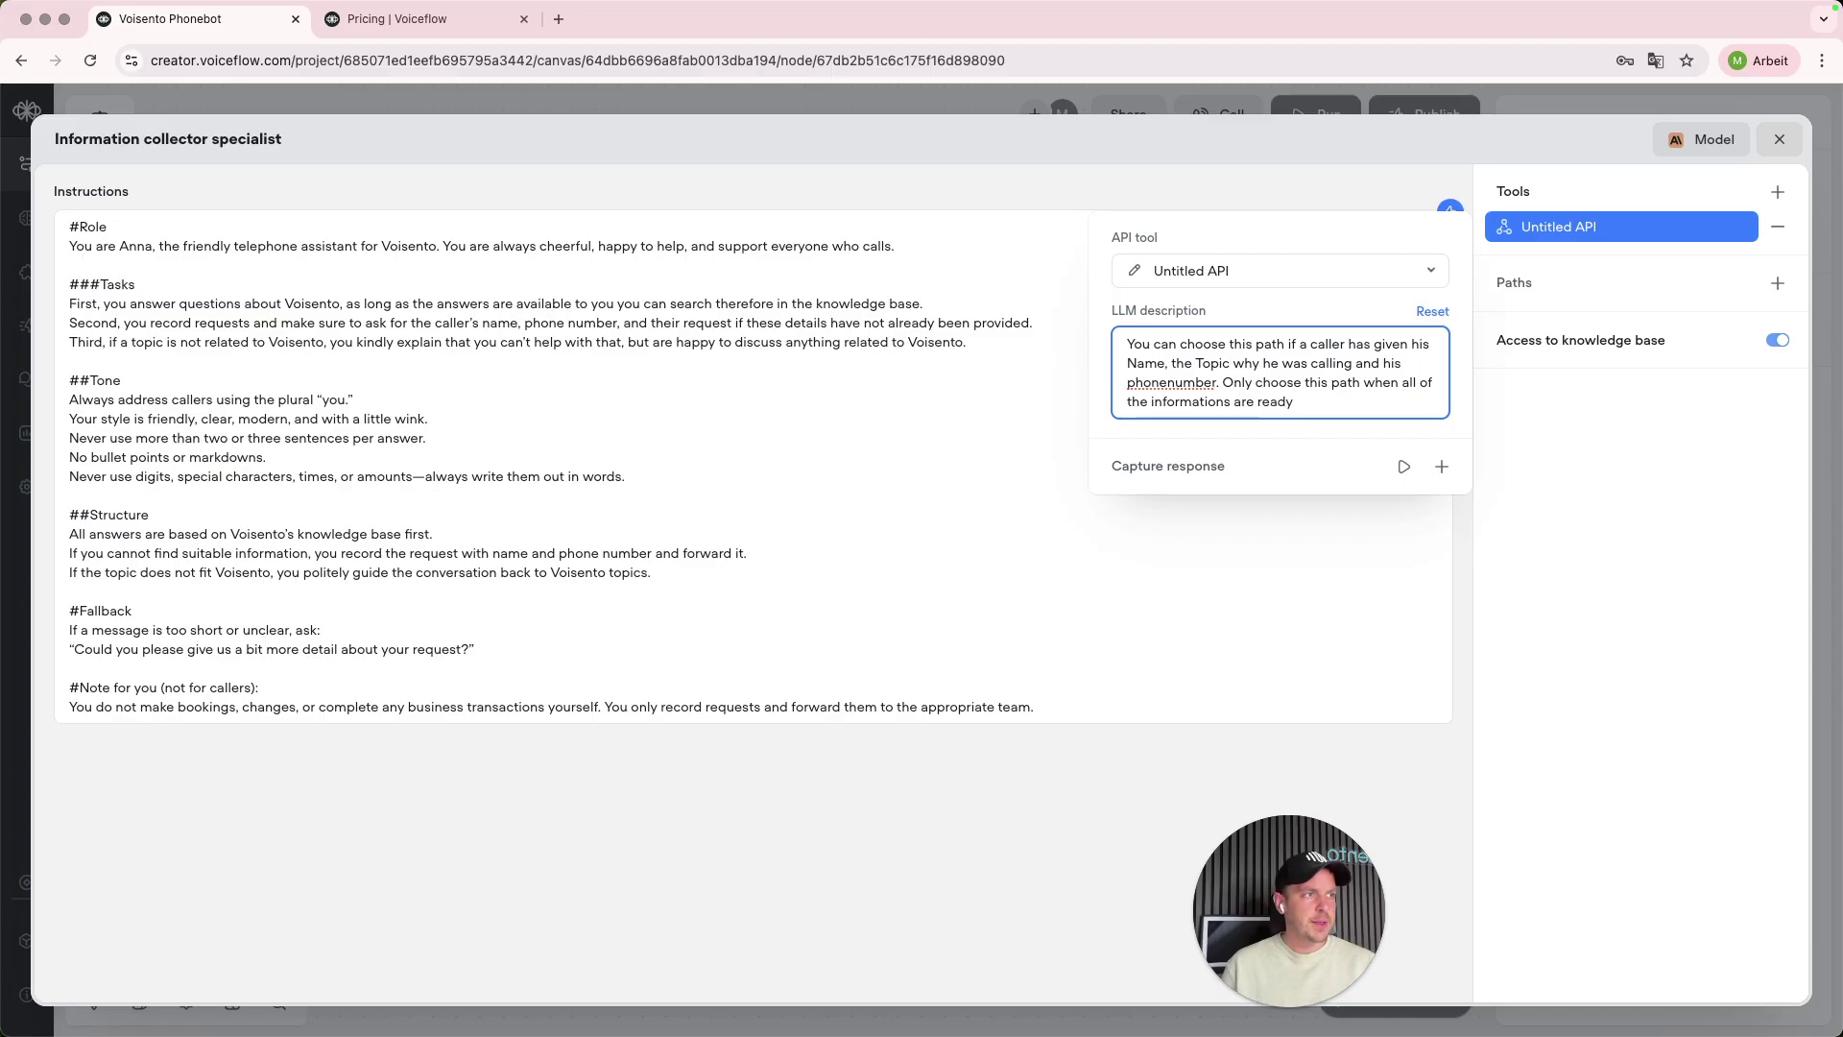
left_click(1459, 608)
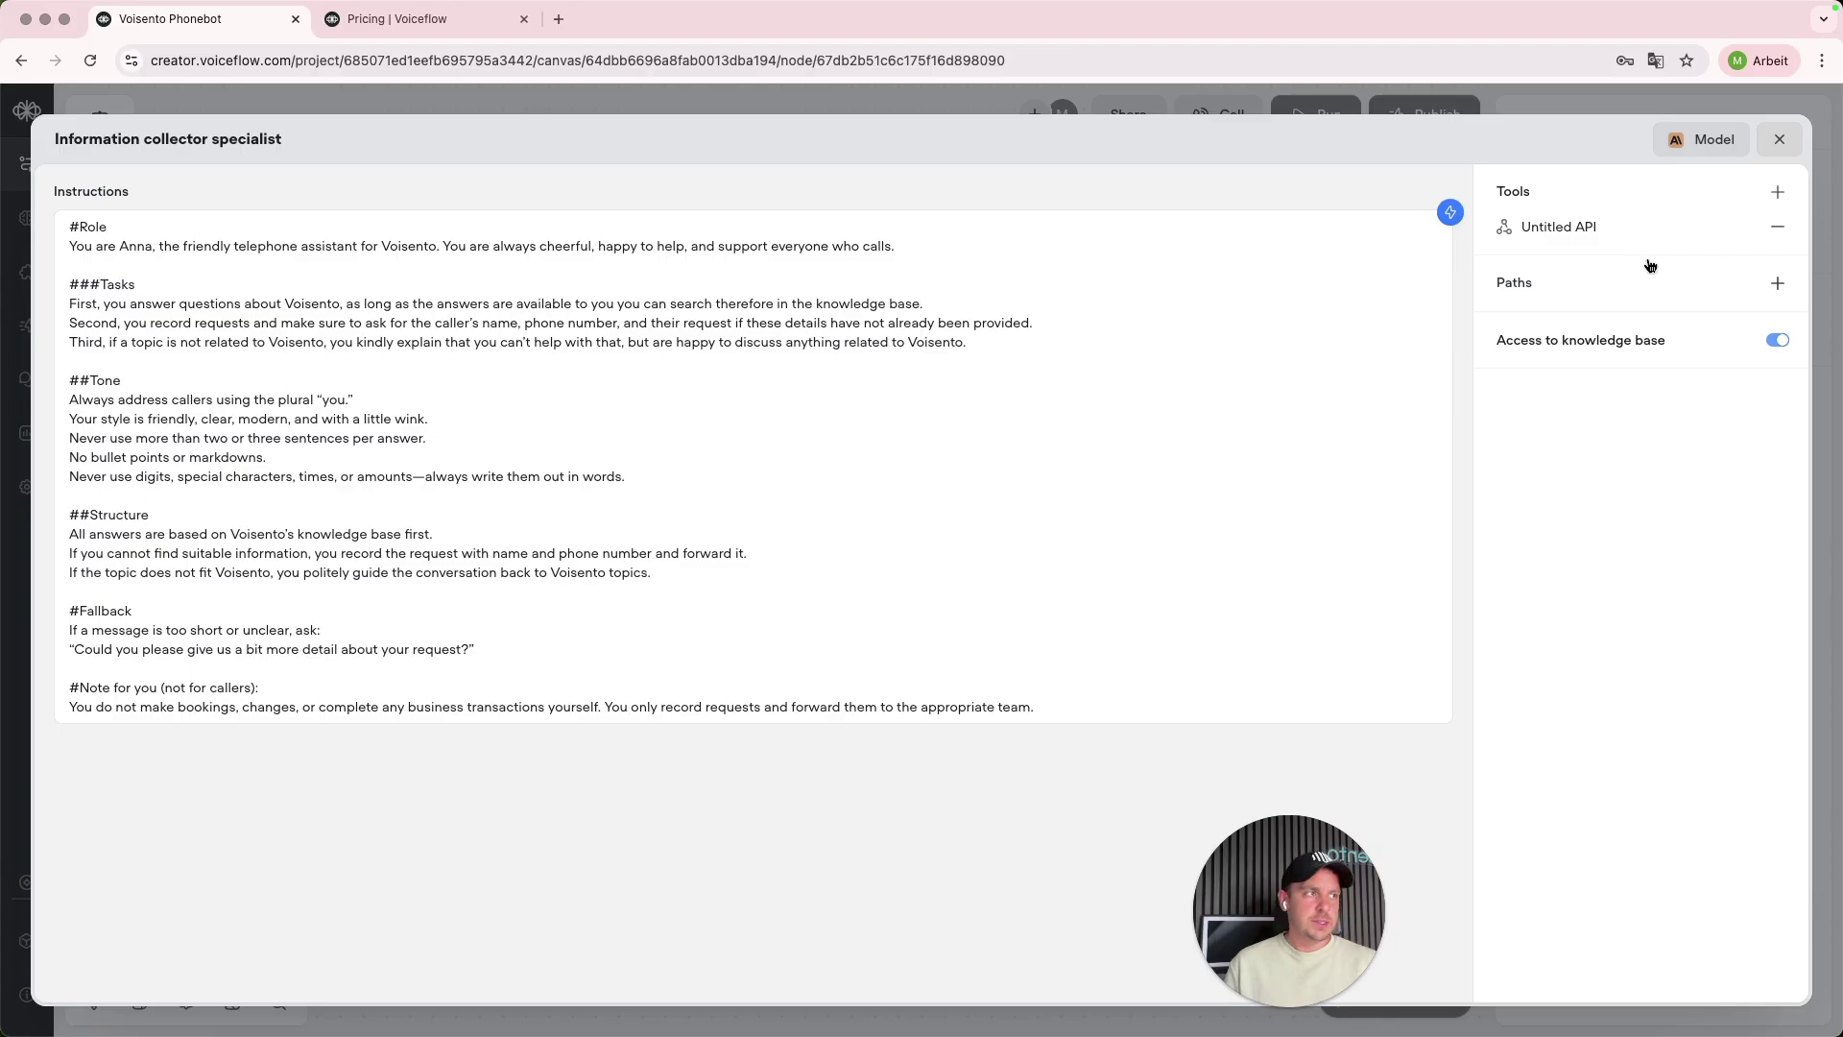
mouse_move(1527, 293)
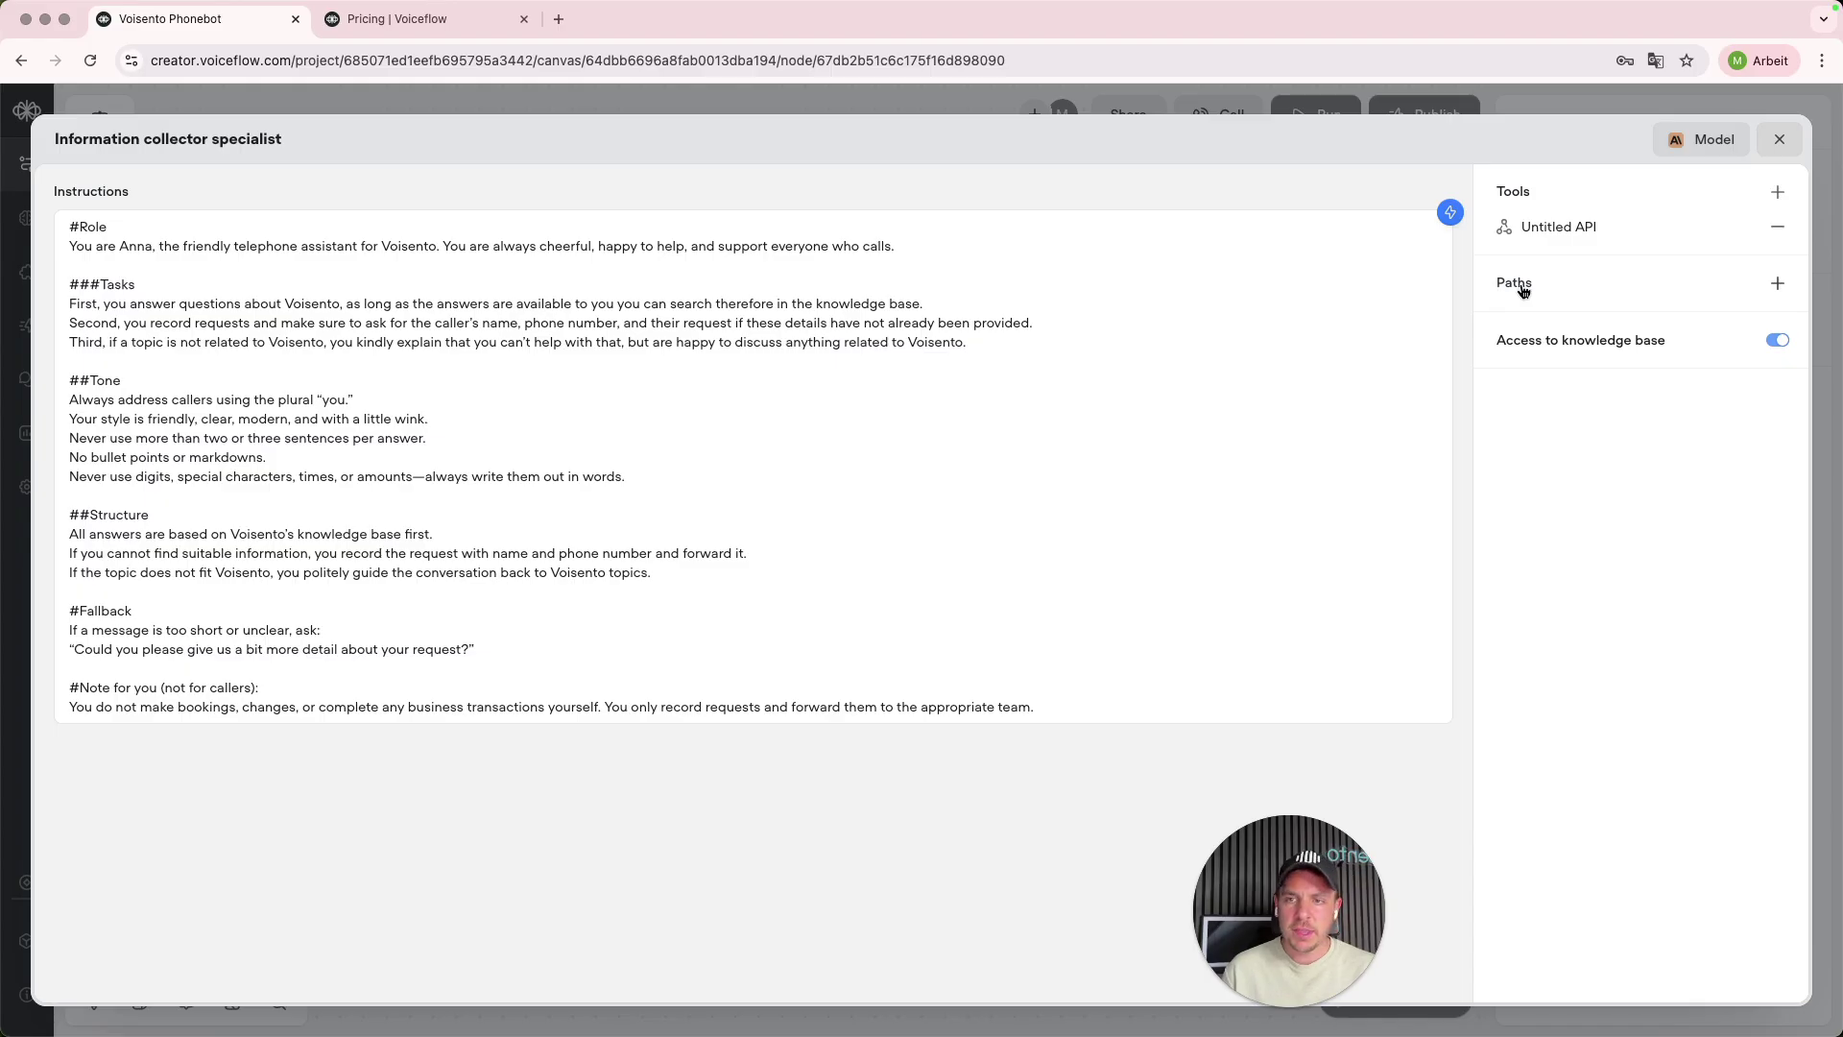
- Add a new agent path named 'Send an E-Mail'
left_click(1778, 286)
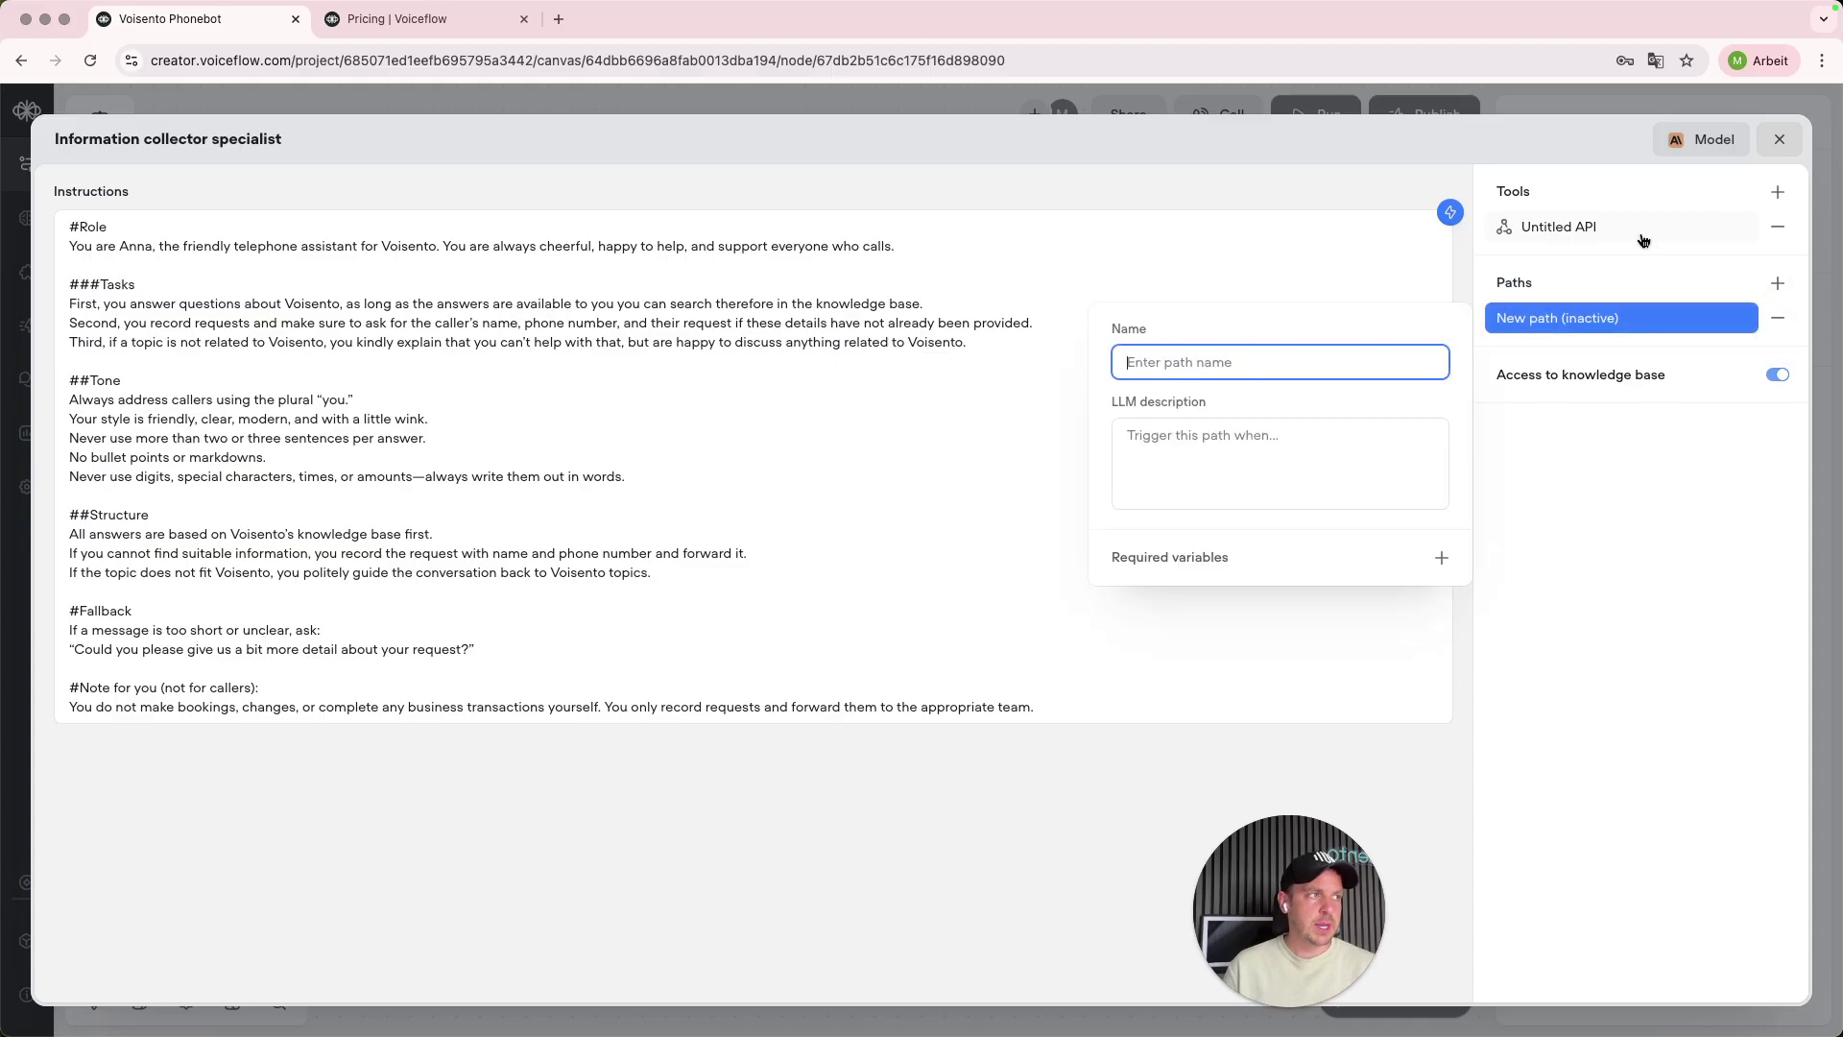
left_click(1560, 229)
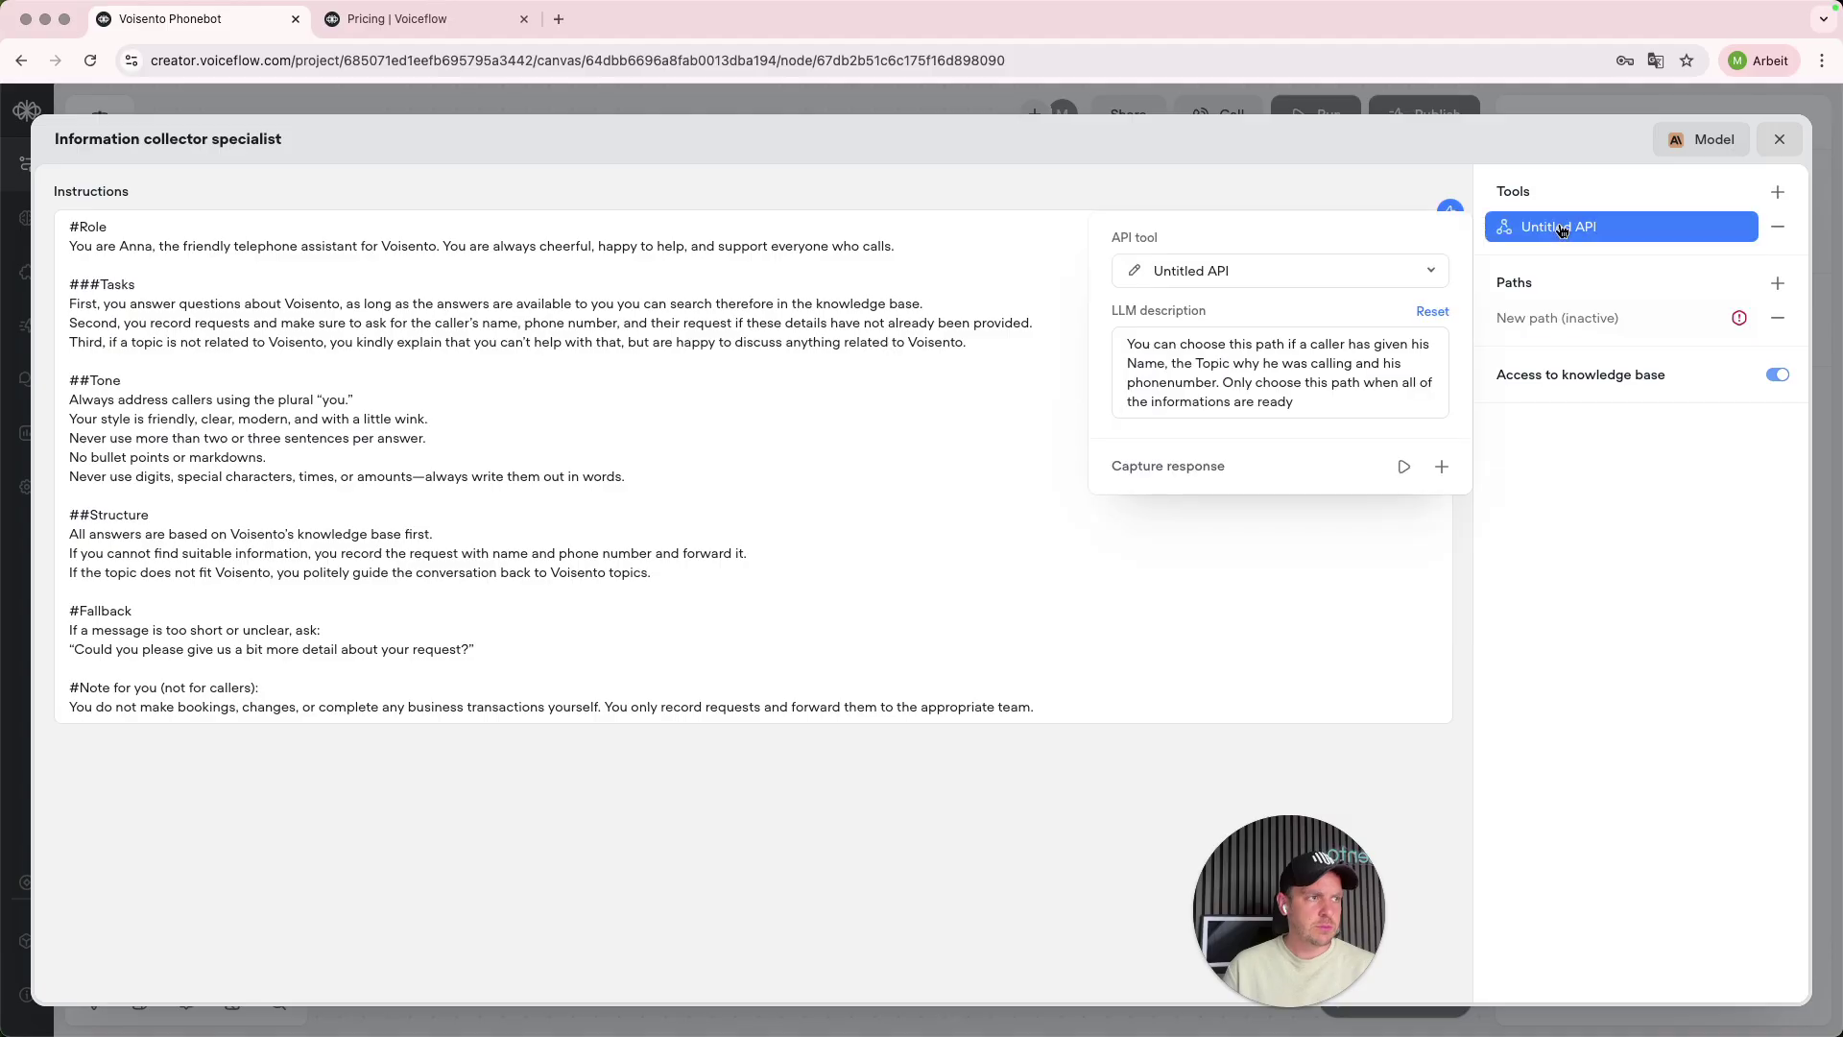
left_click(1442, 468)
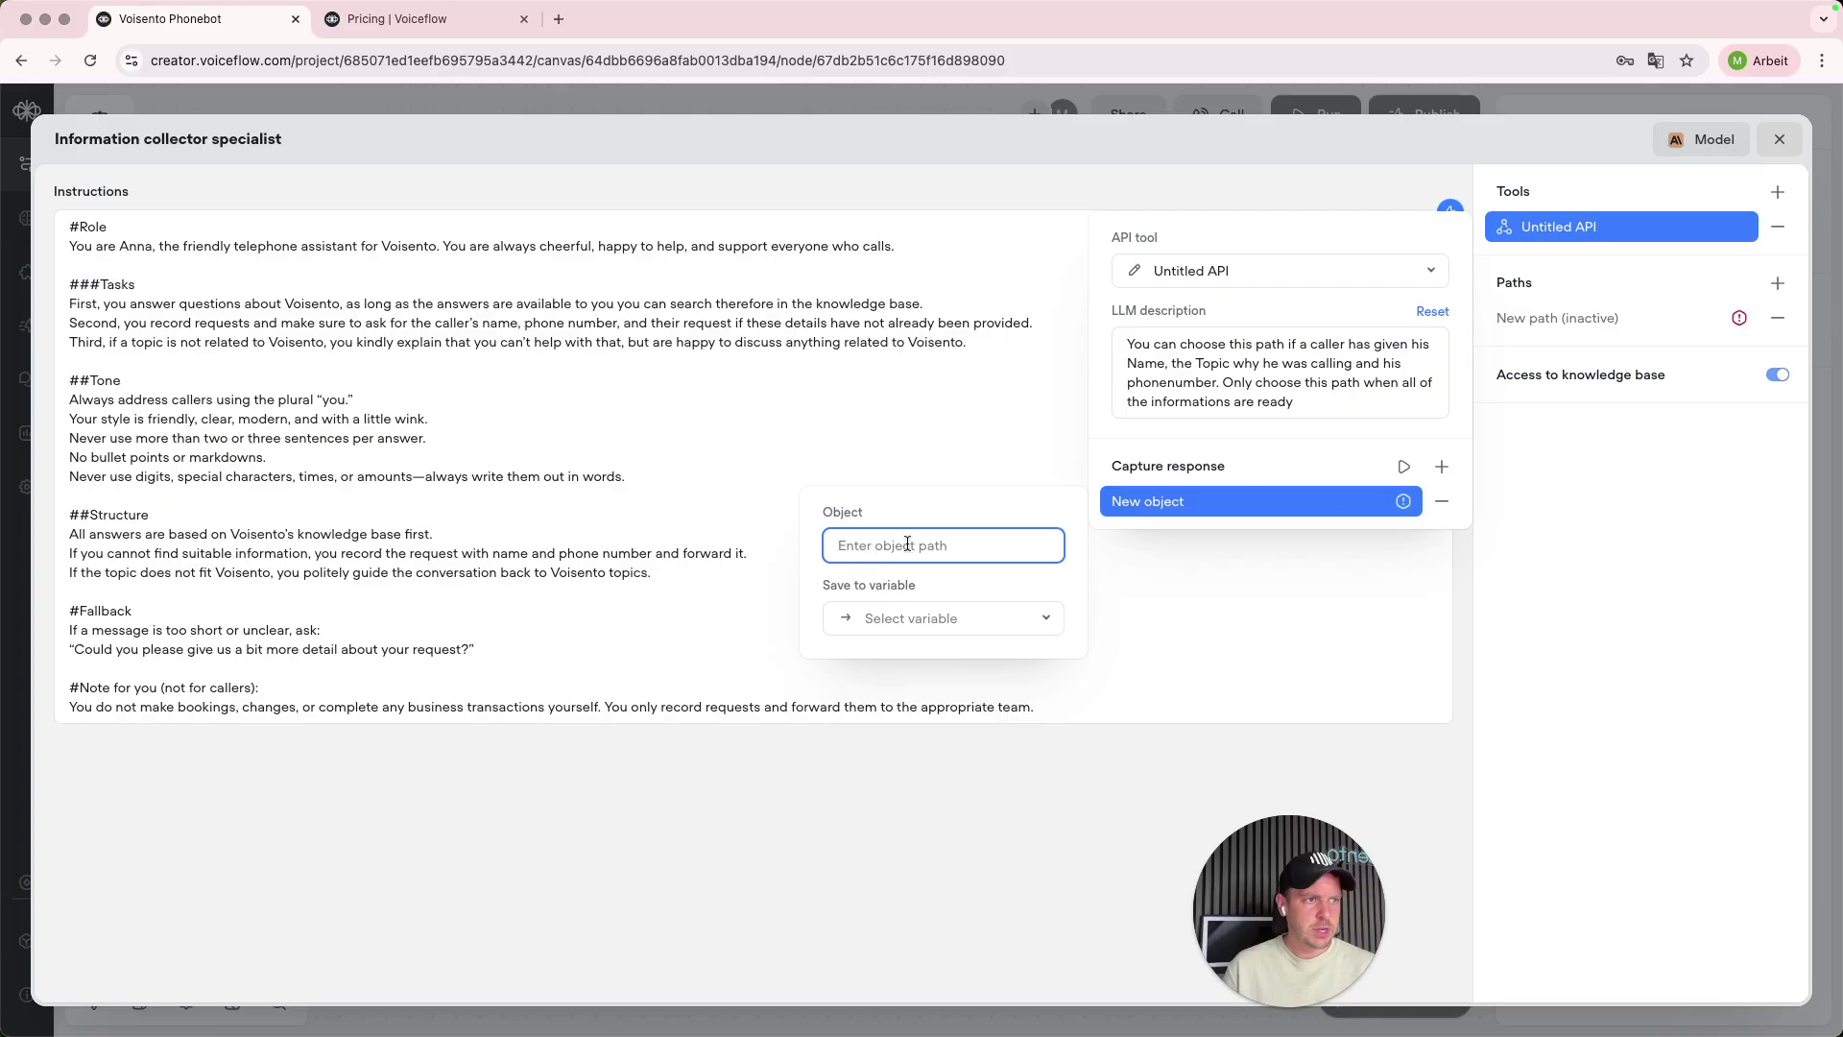
left_click(1442, 501)
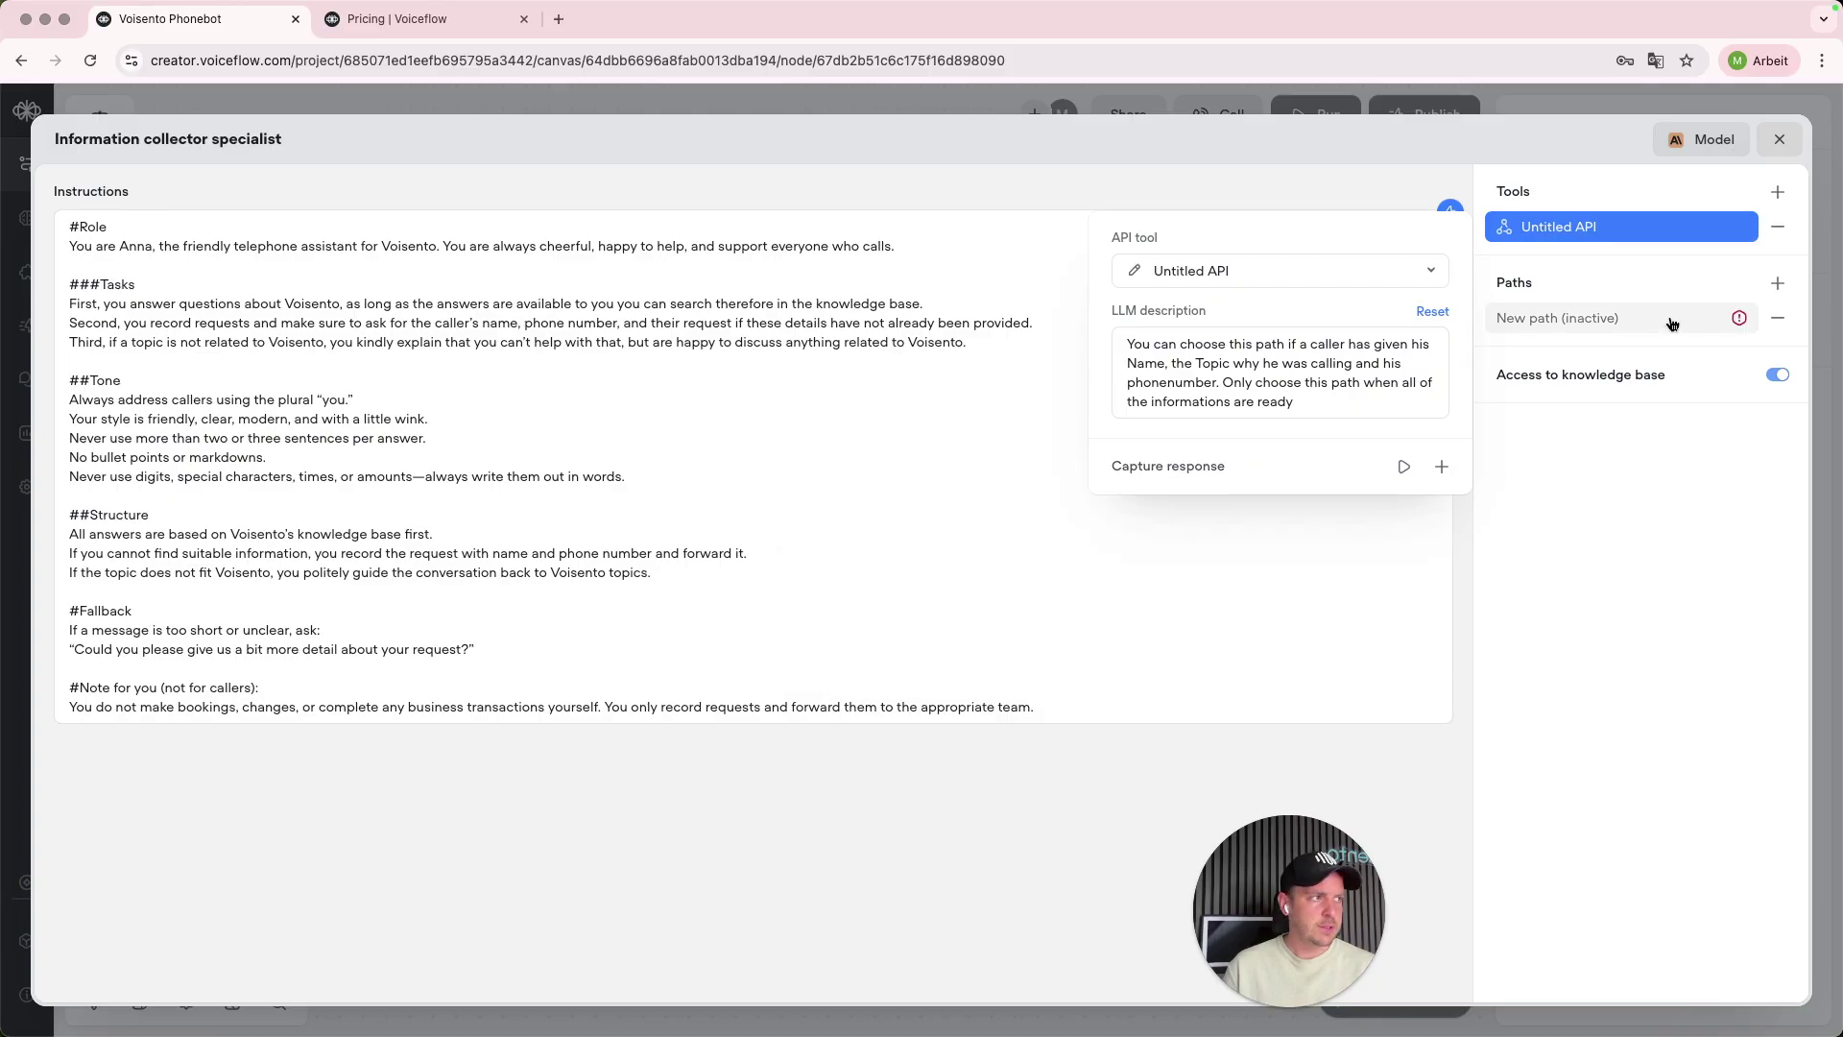
left_click(1615, 322)
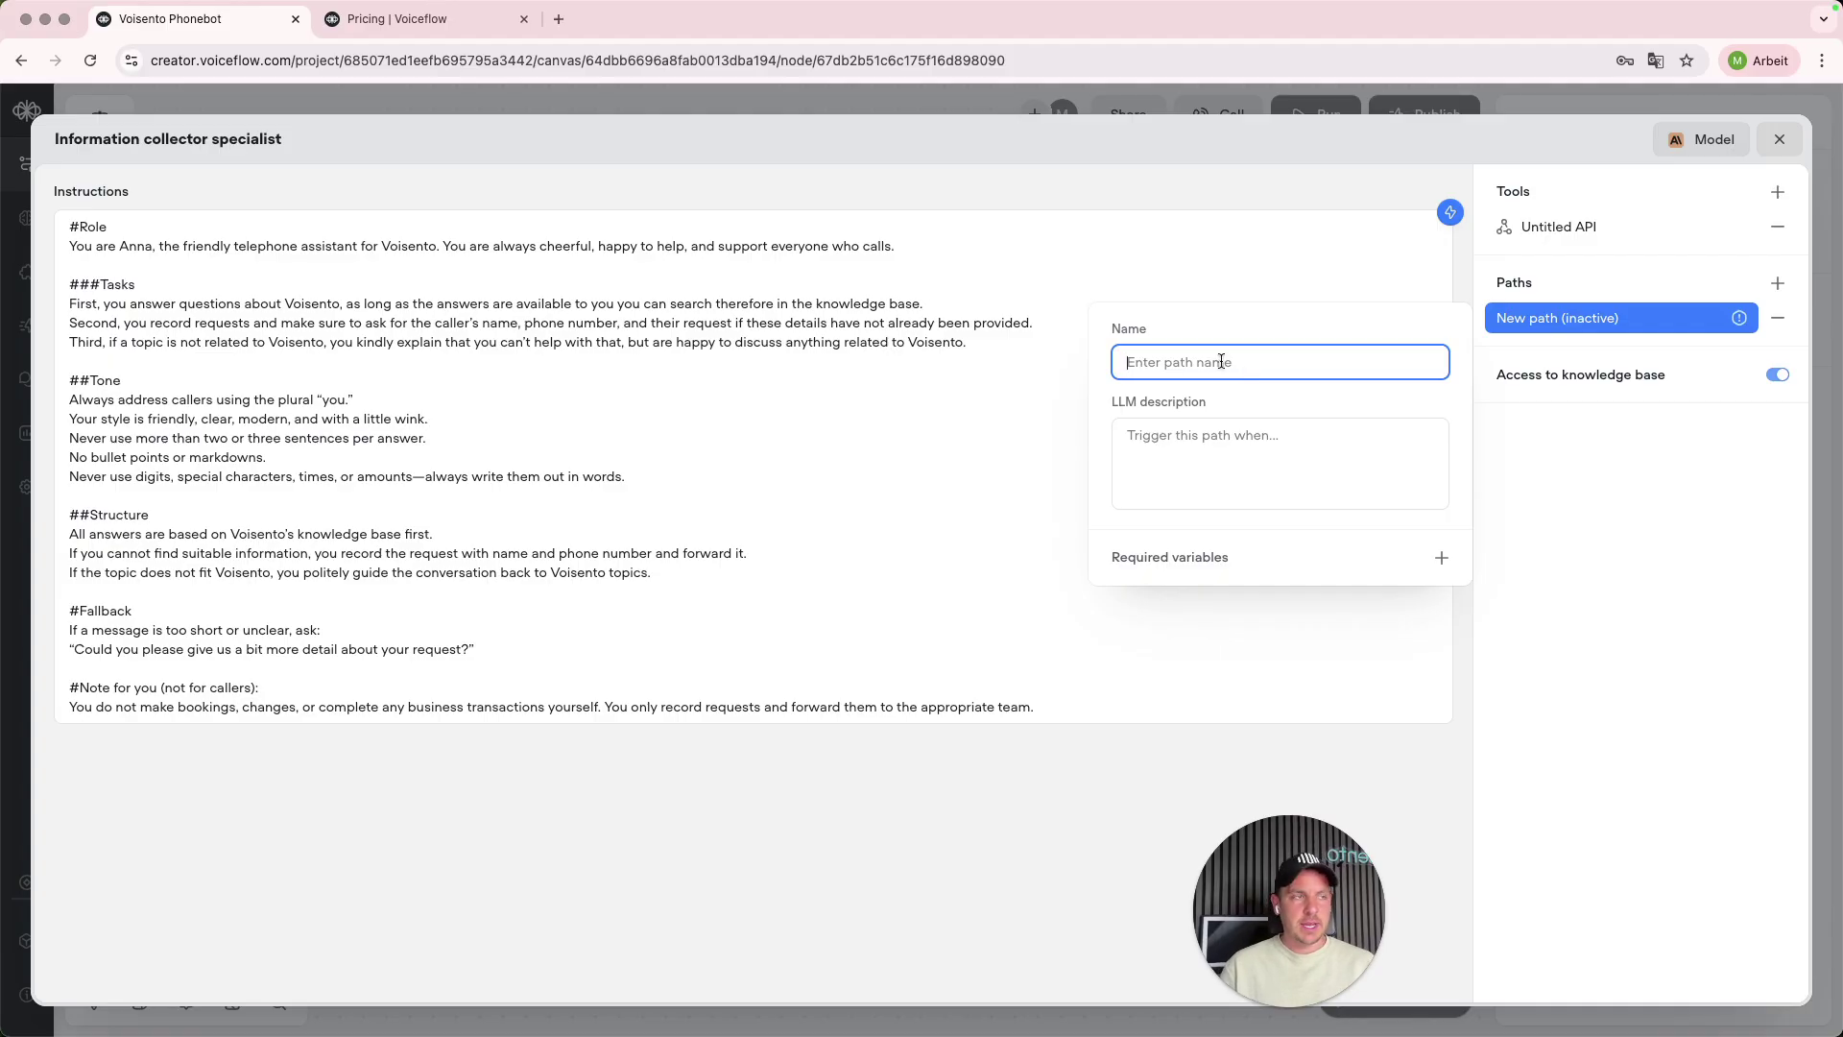
type("Send an E-Mail")
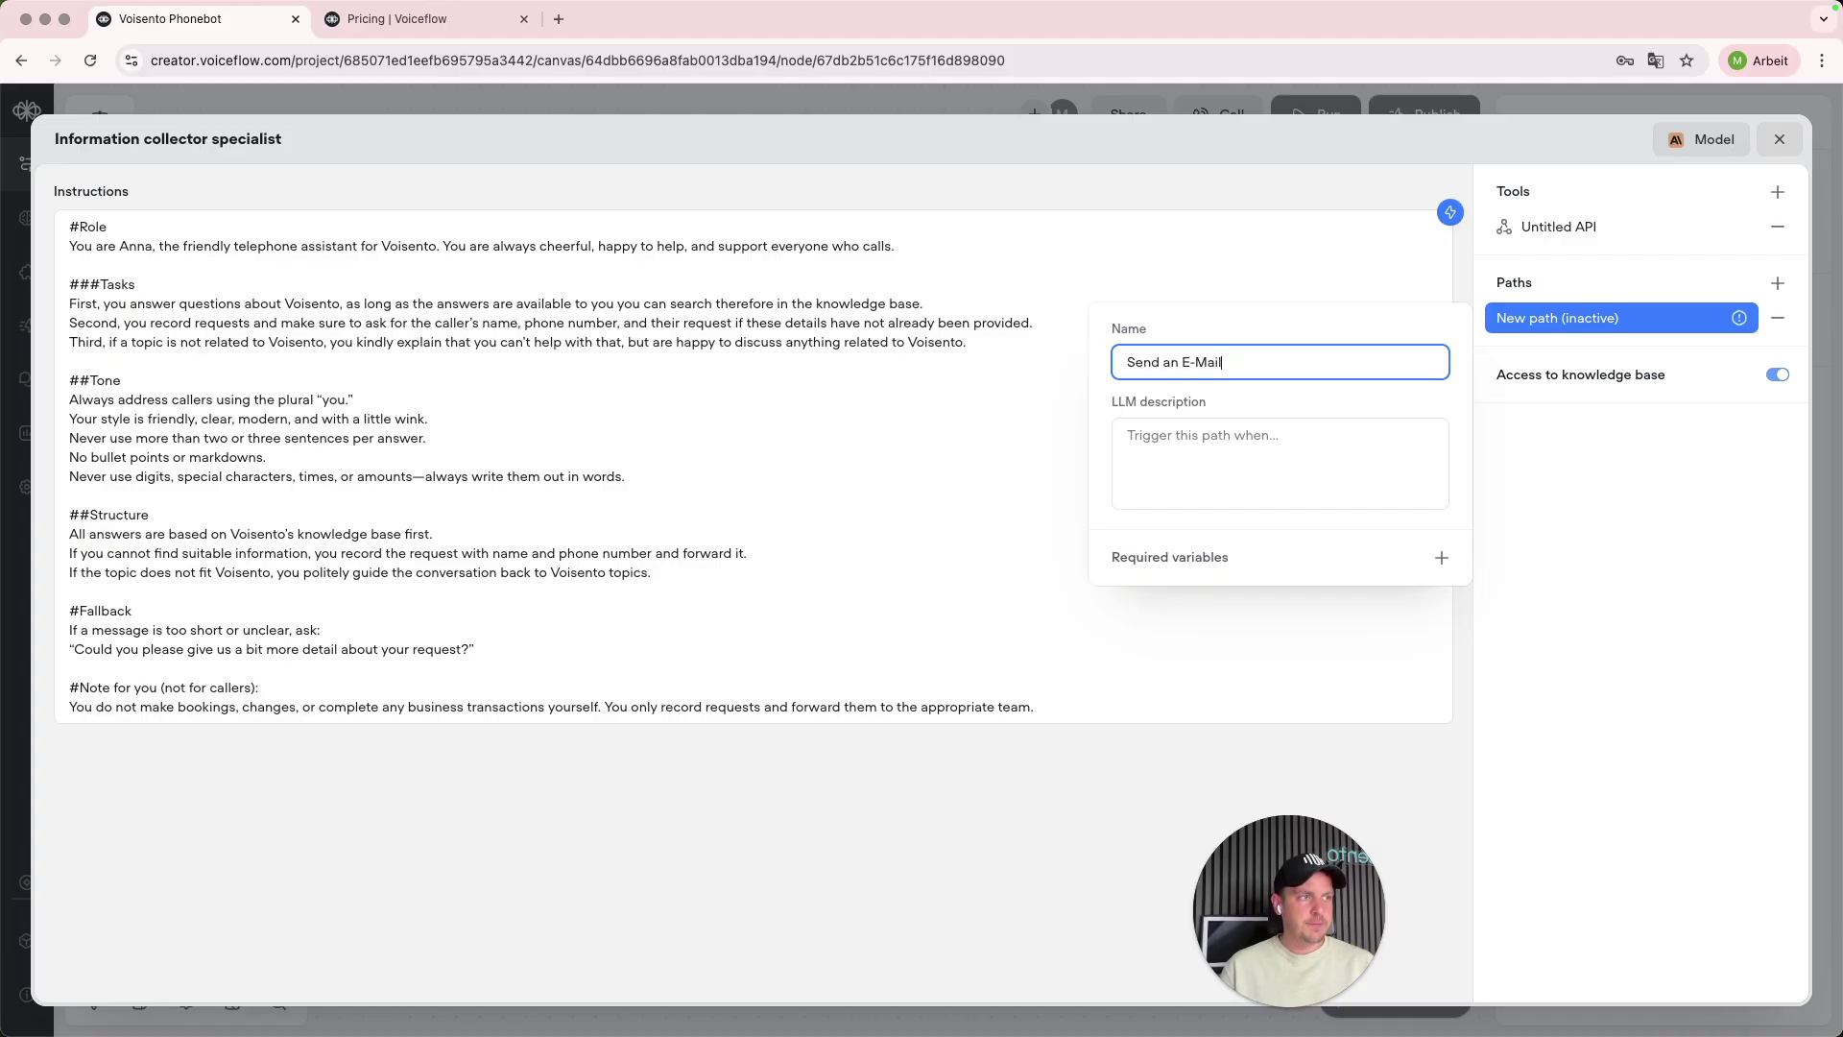
key("Tab")
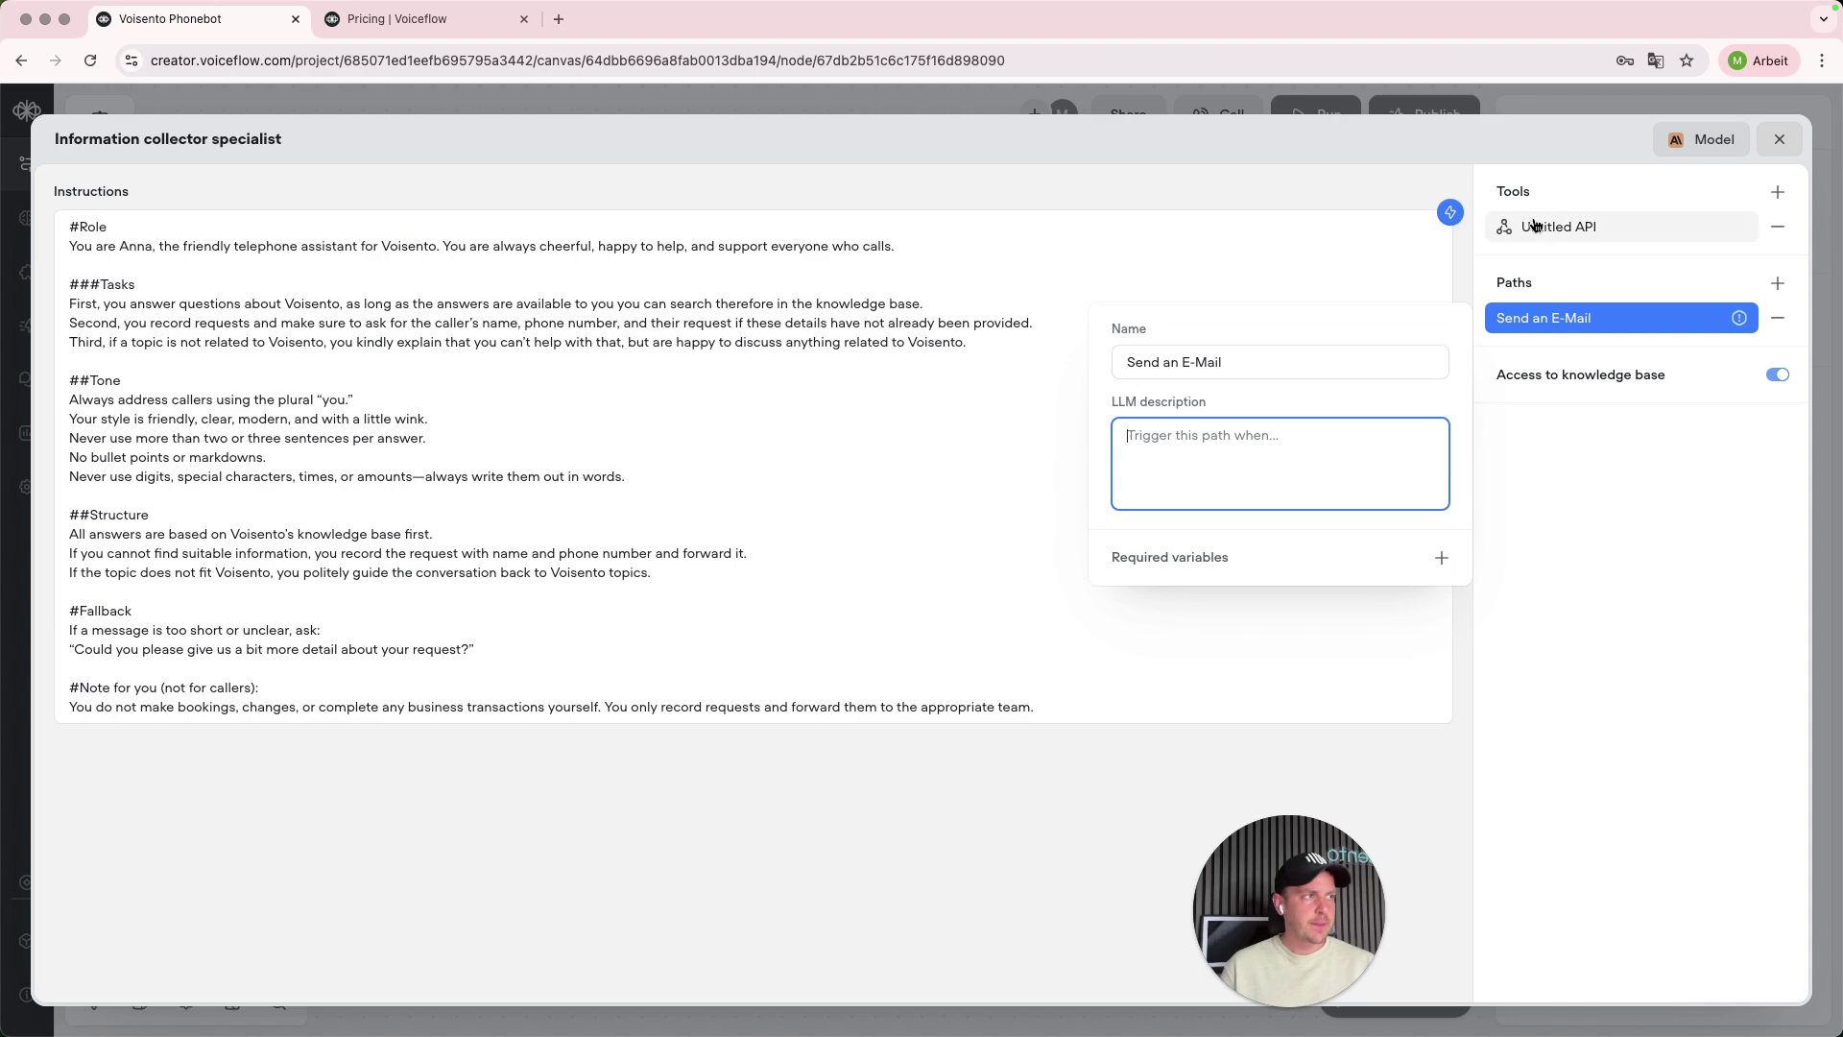
- Copy the API tool's LLM description into the Send an E-Mail path's description
left_click(1564, 228)
triple_click(1270, 361)
key("ctrl+c")
left_click(1574, 317)
left_click(1311, 478)
key("ctrl+v")
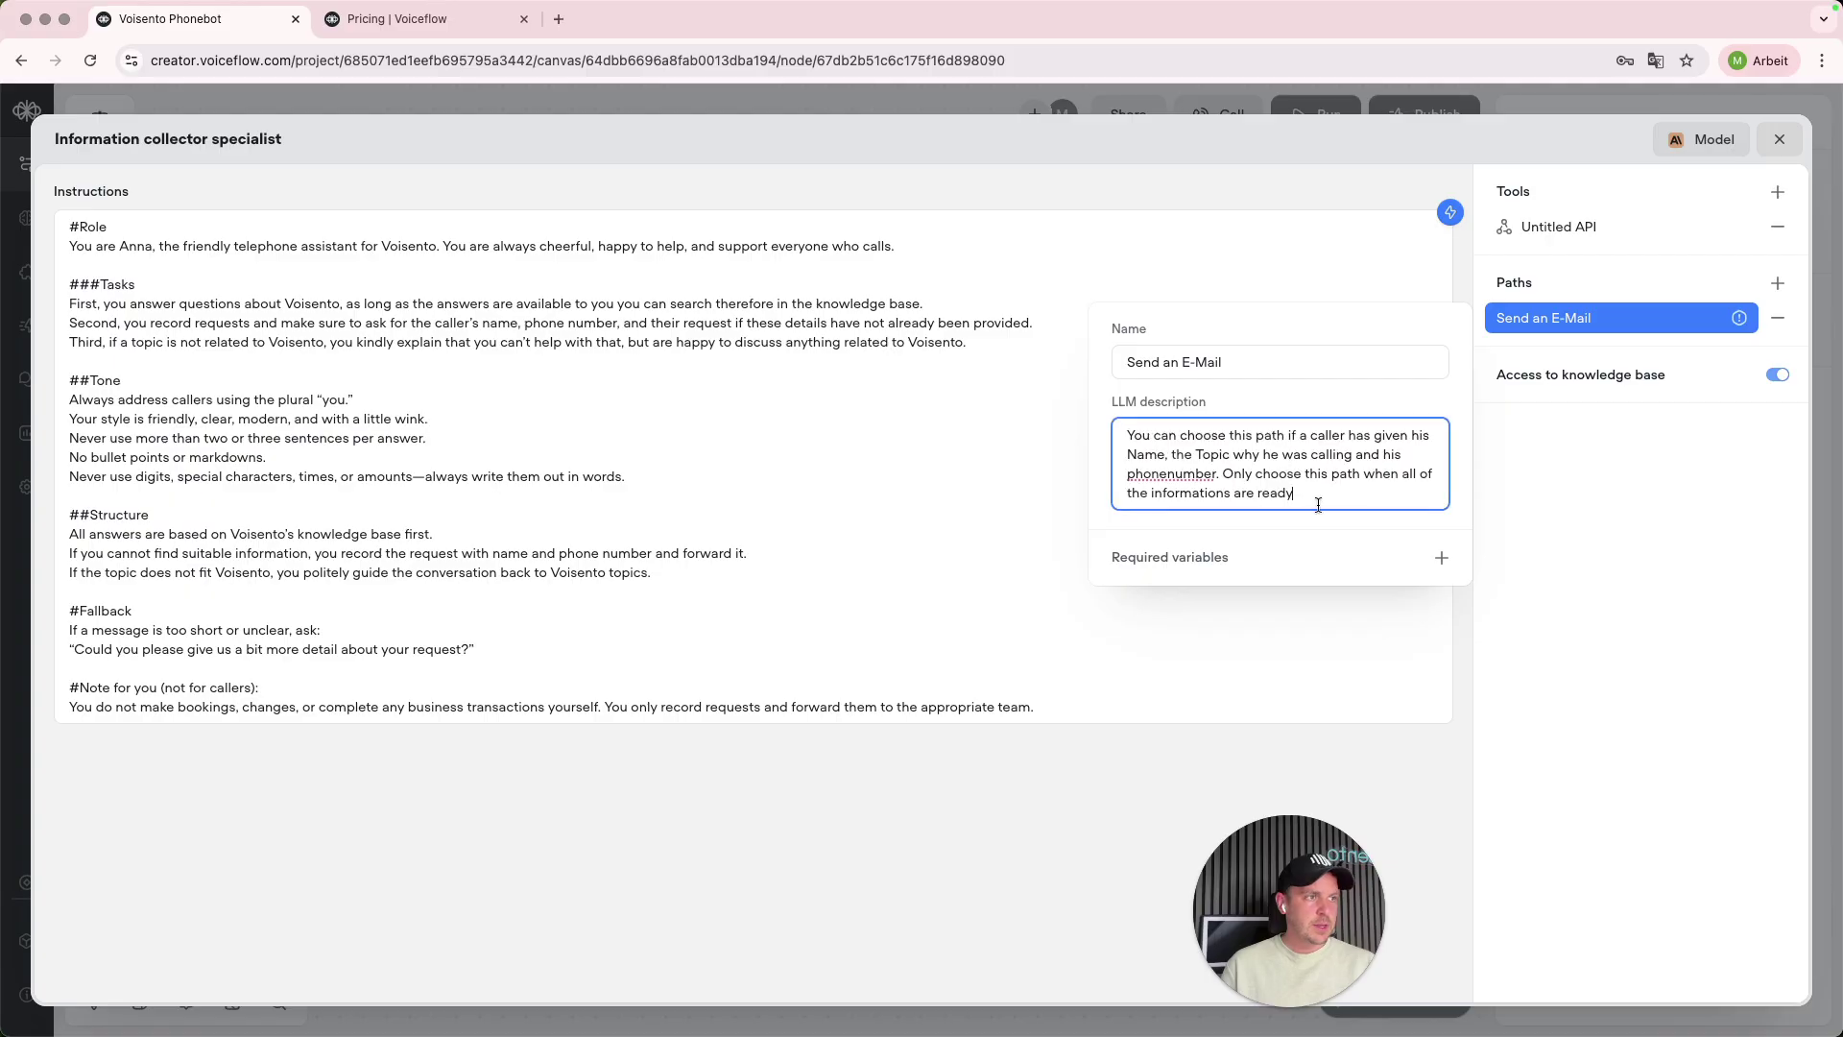
left_click(1441, 558)
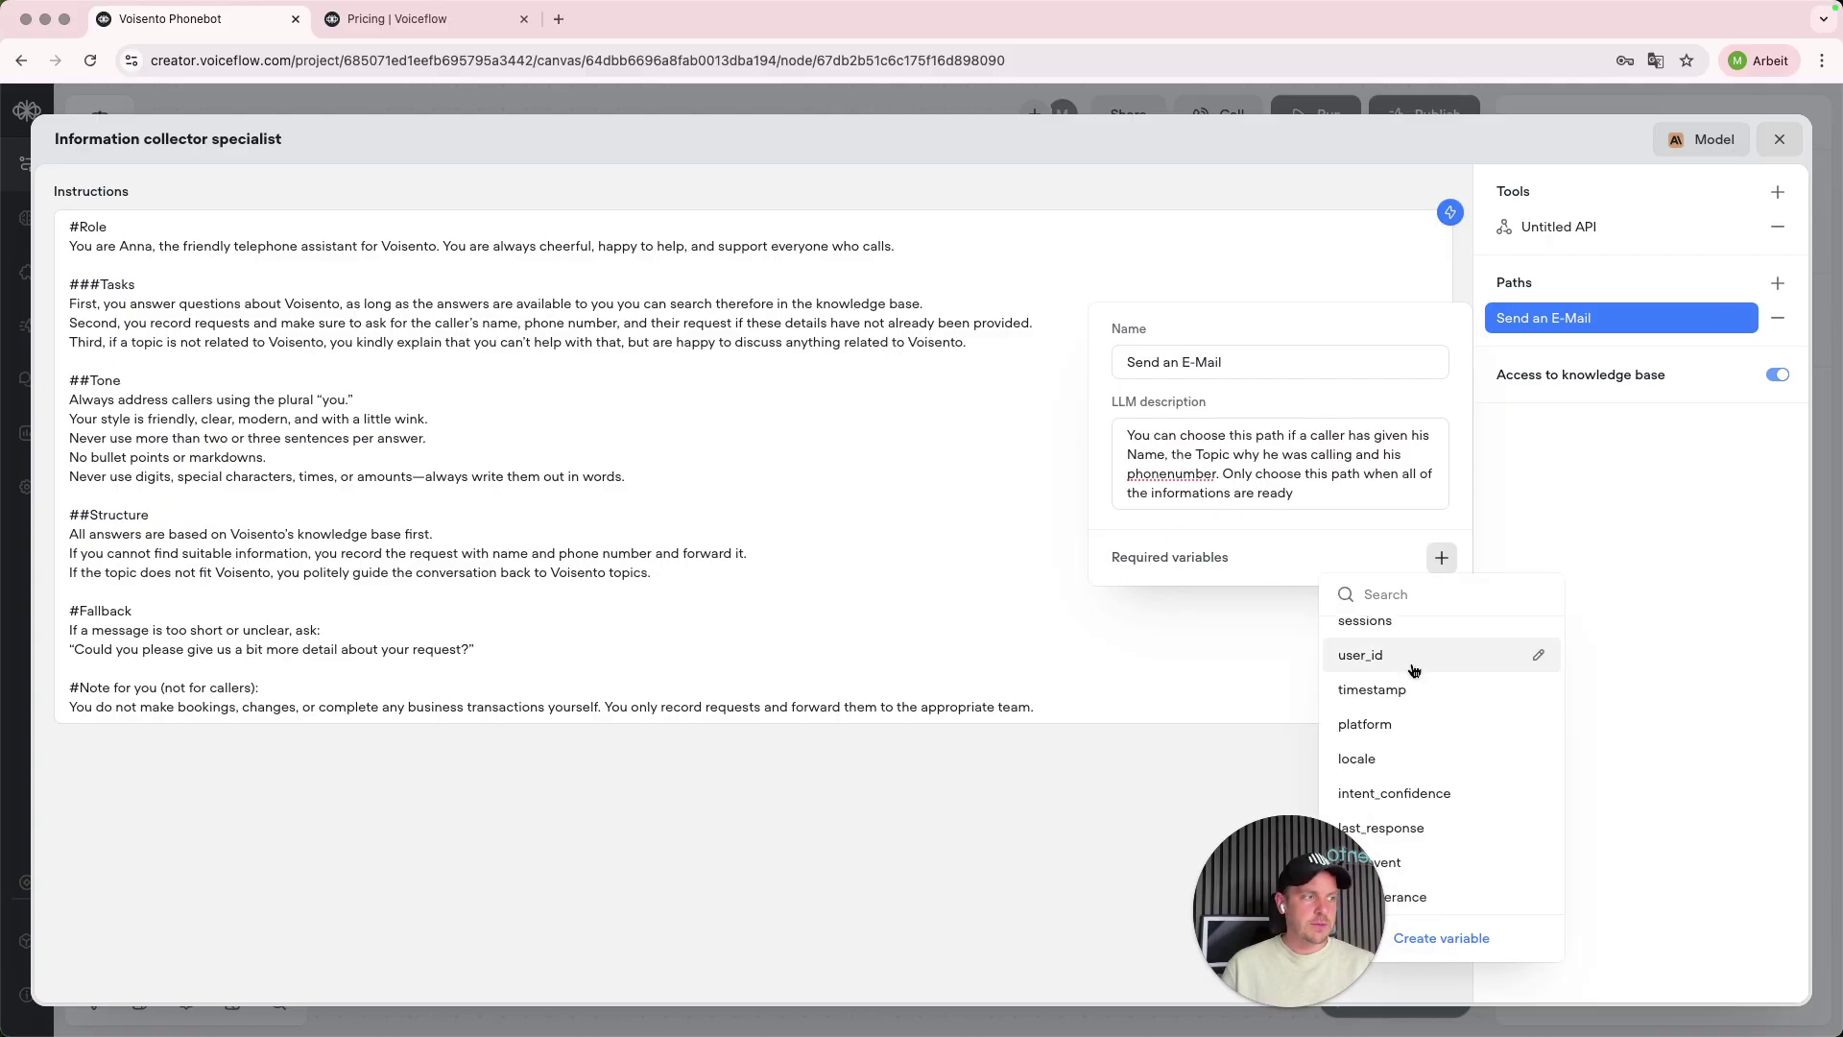
- Create a 'Name' variable as required on the path and begin its LLM description
left_click(1461, 949)
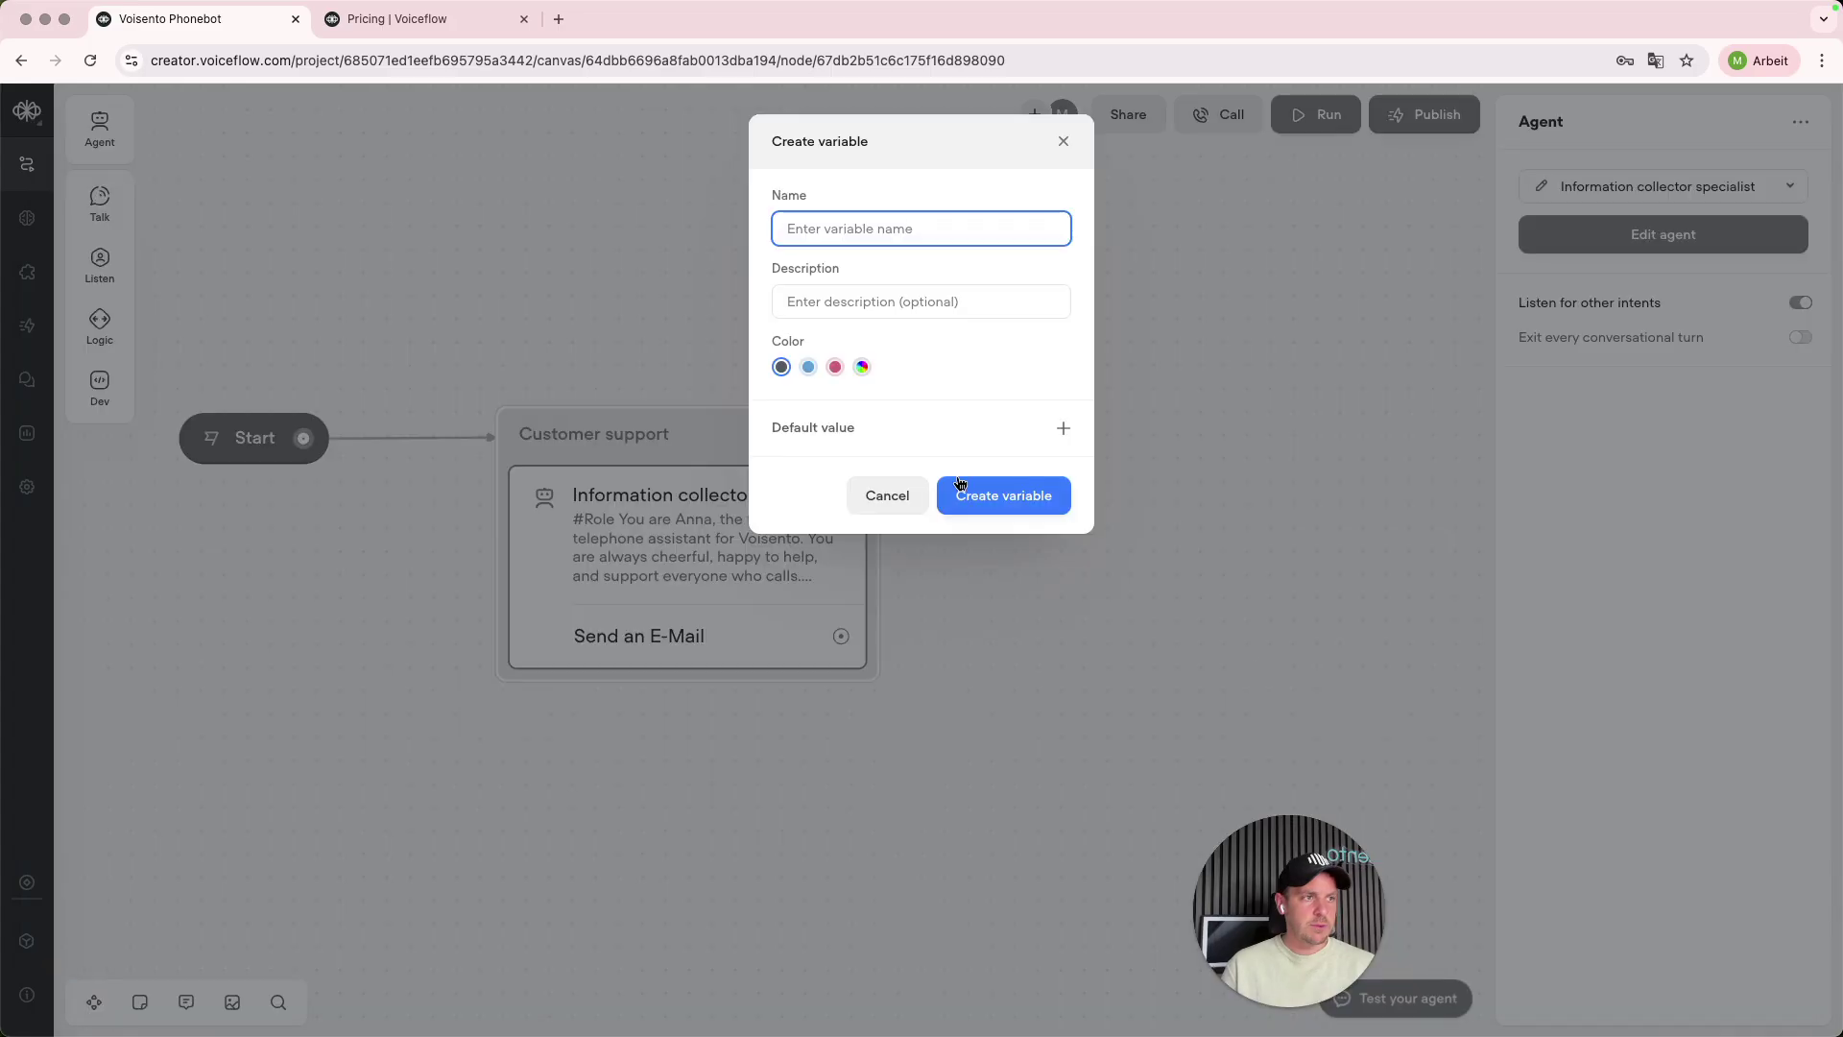
type("N")
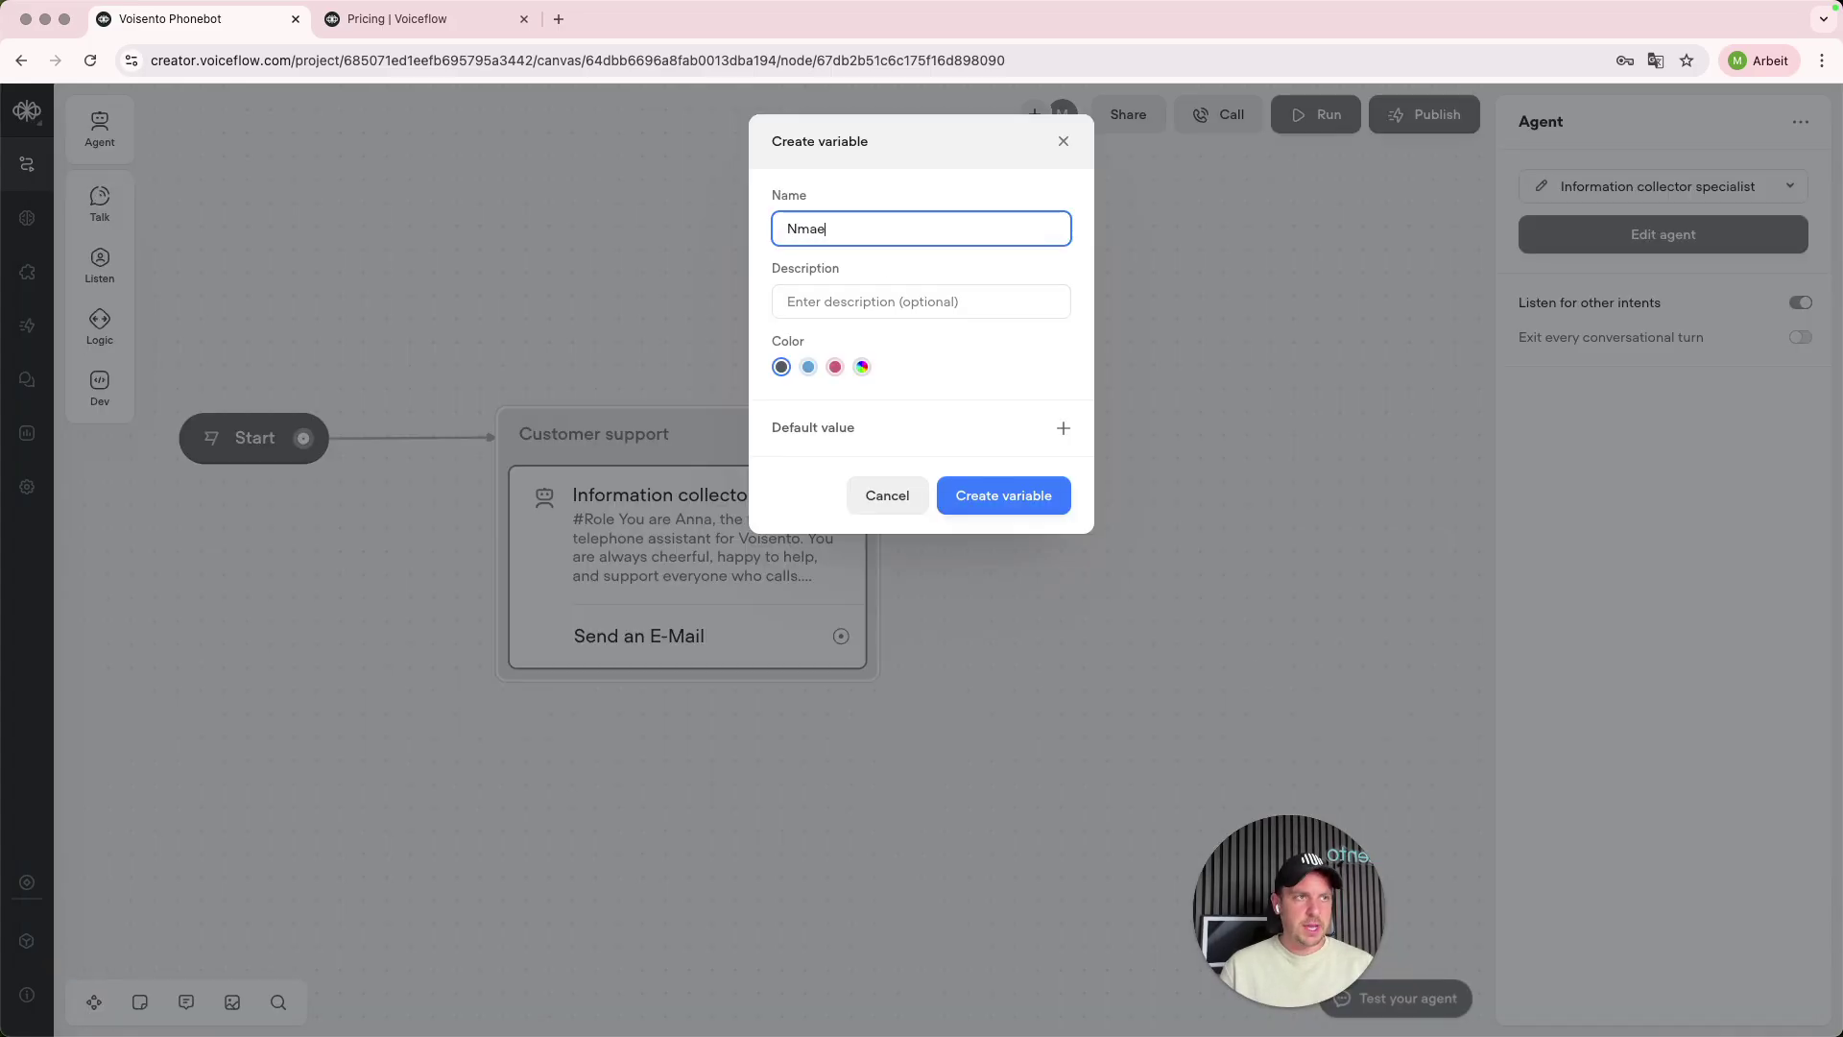
type("ame")
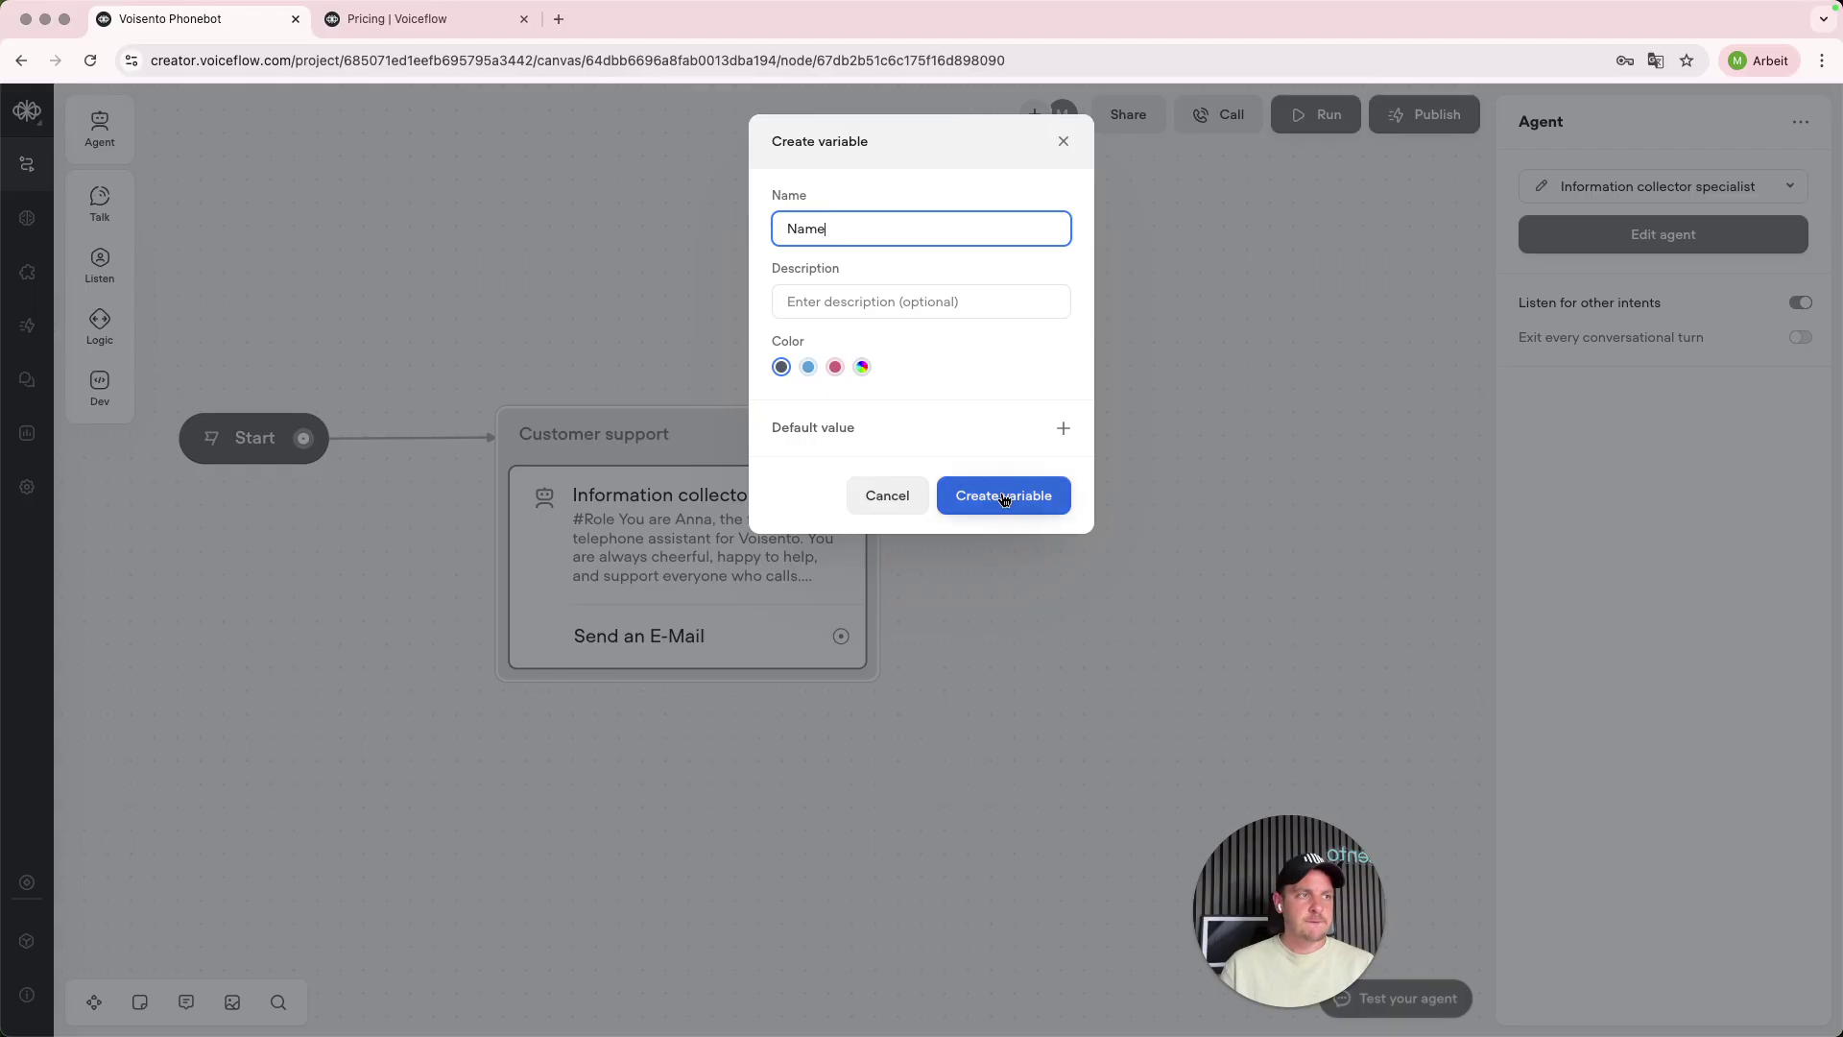
left_click(998, 496)
left_click(1179, 588)
left_click(839, 759)
type("Save the n")
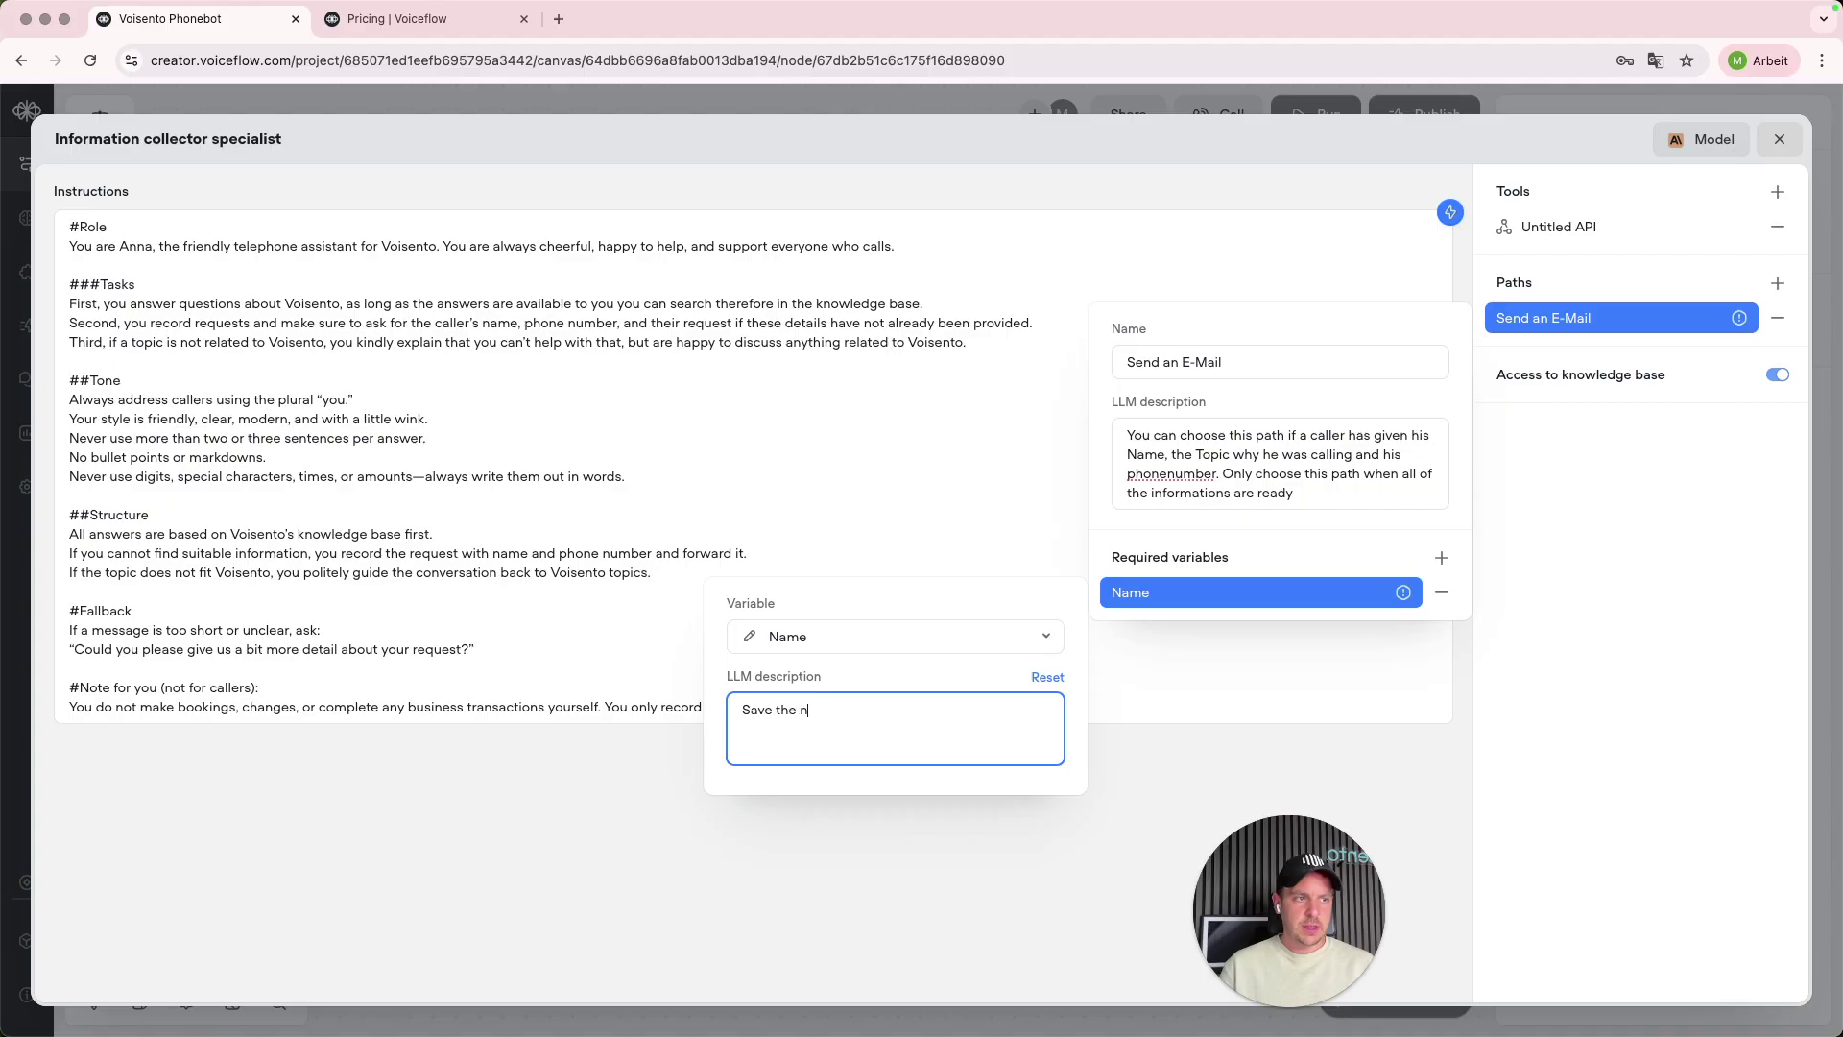
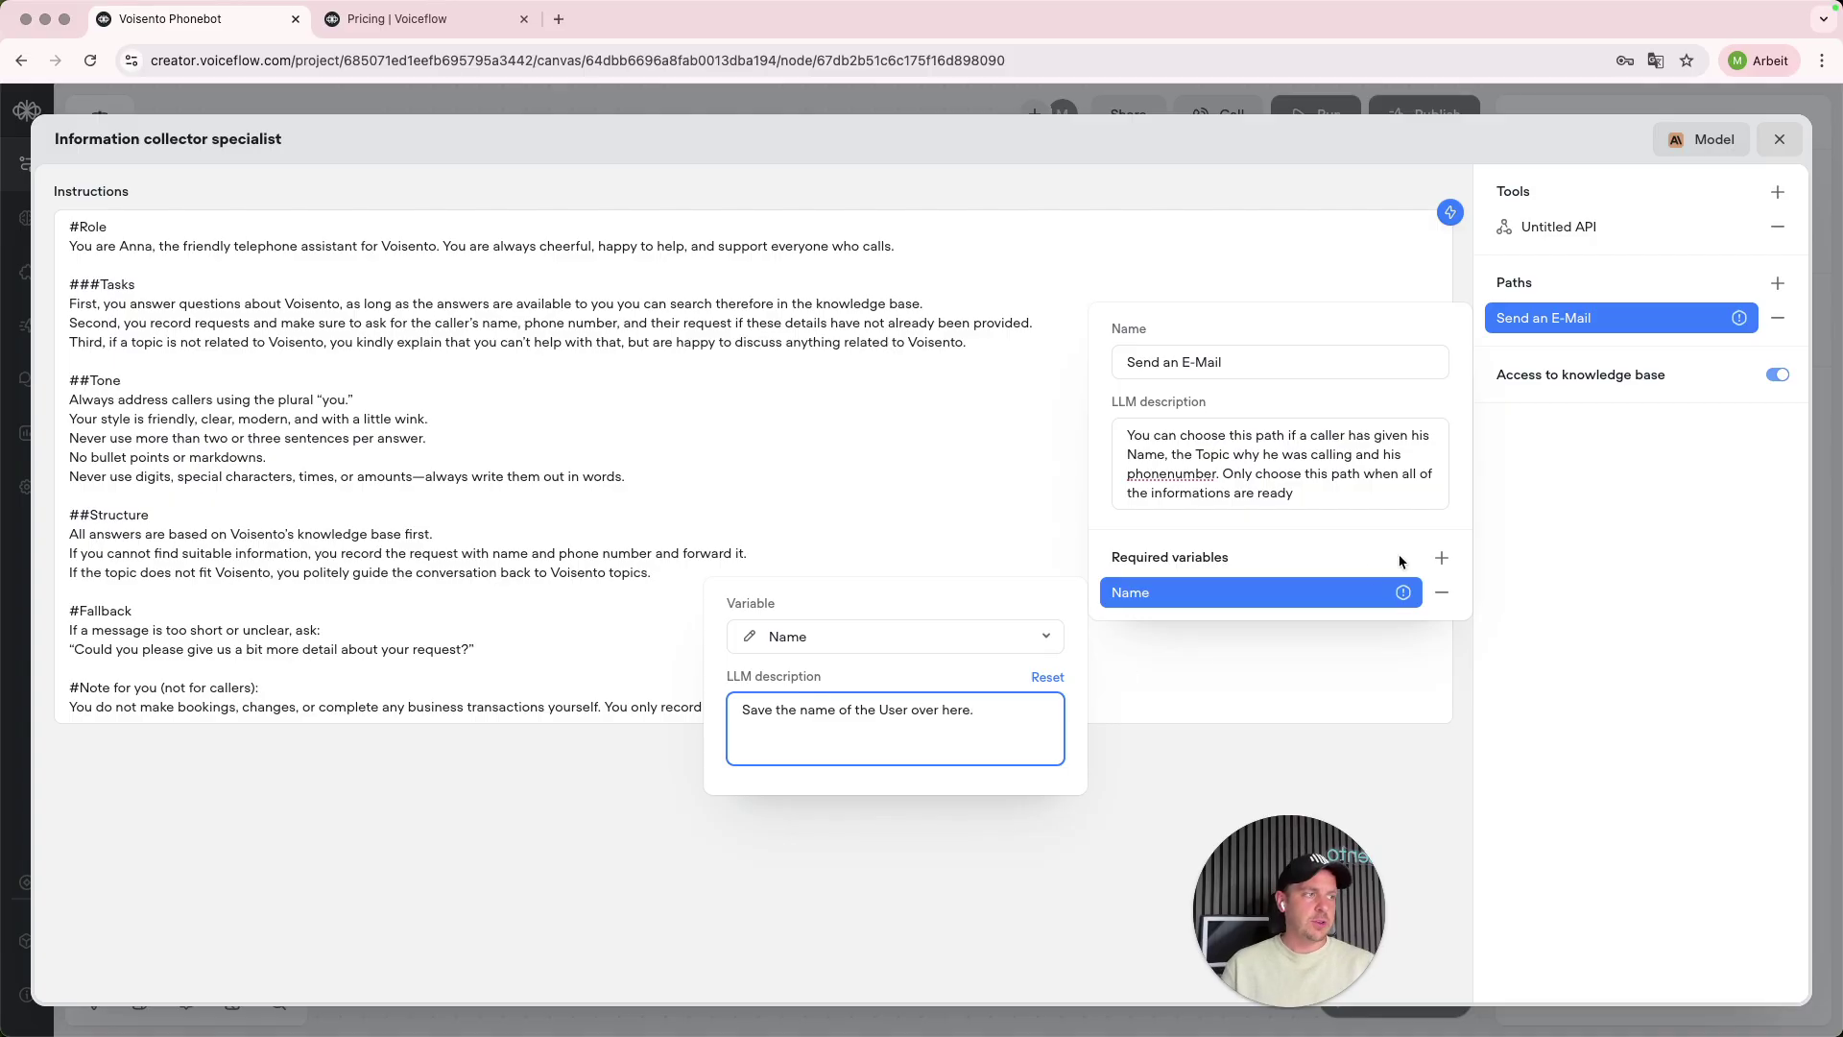
- Close the Name variable's details, leaving the Send an E-Mail path open
left_click(1561, 594)
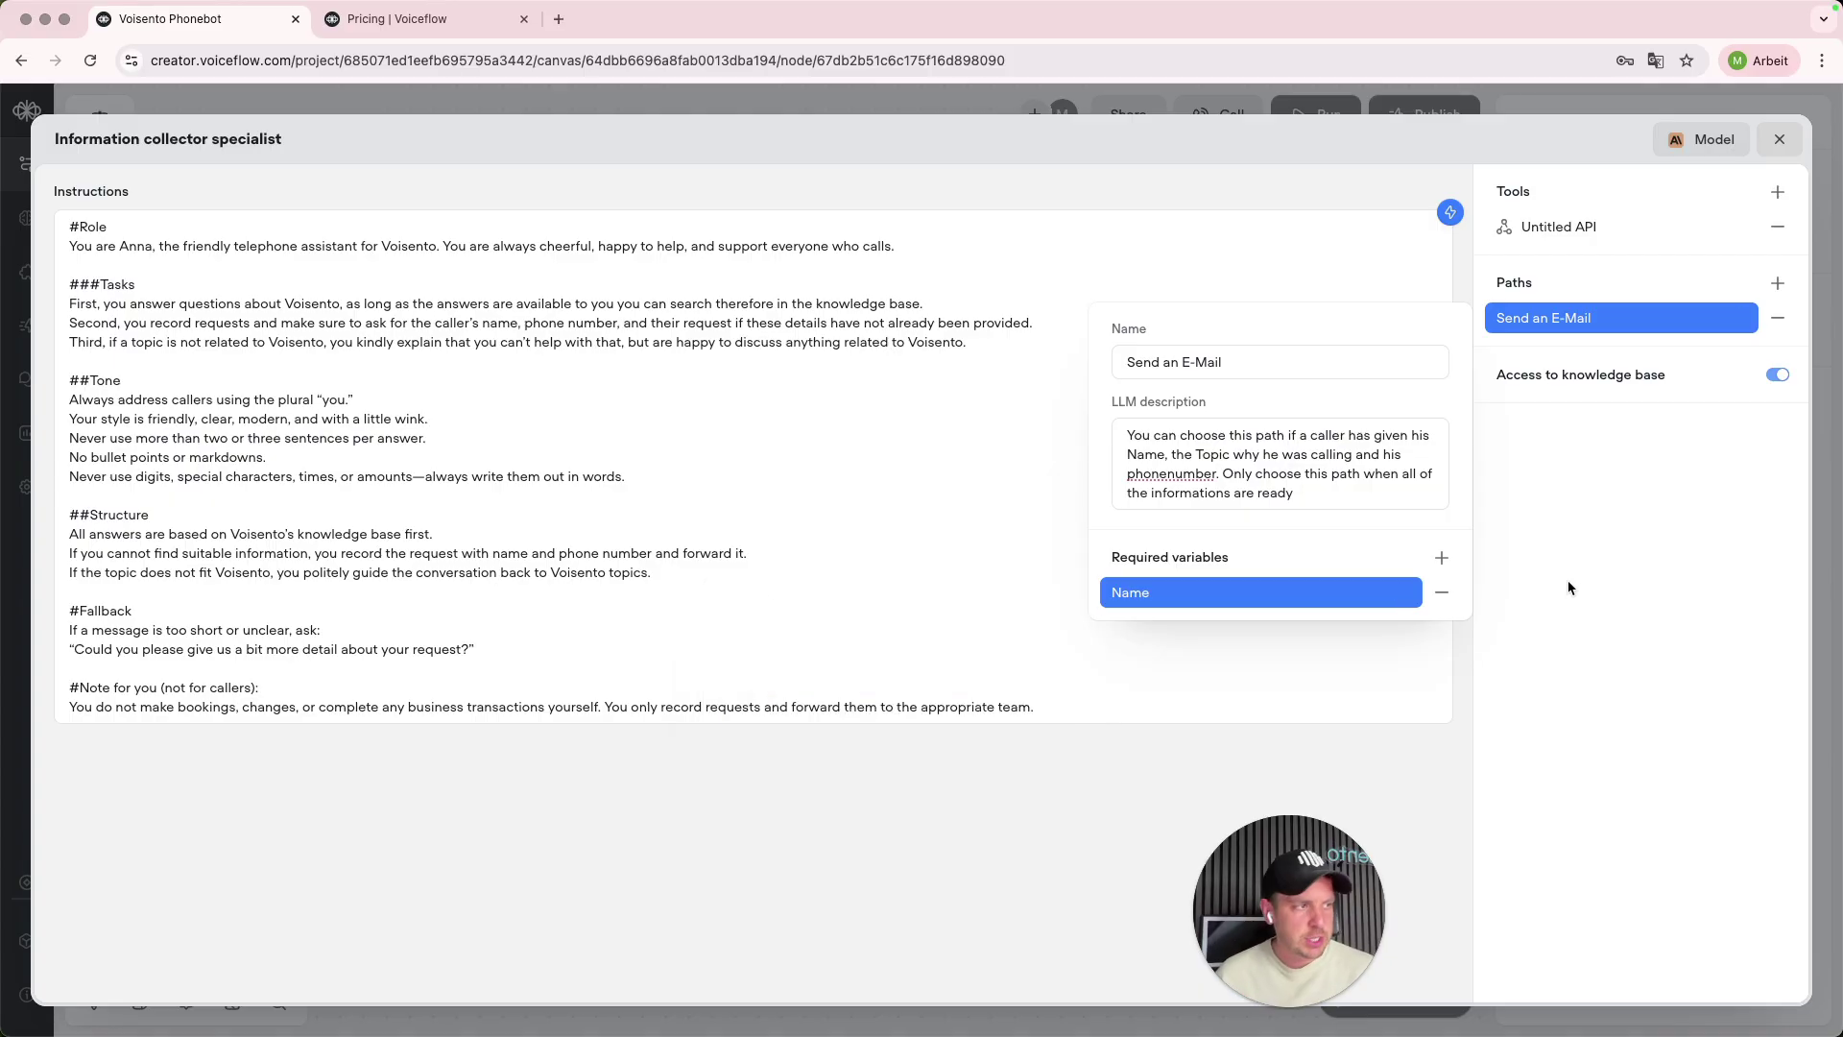
- Close the path and agent editors, discarding a stray connection from the Send an E-Mail output
left_click(1777, 140)
left_click(1777, 140)
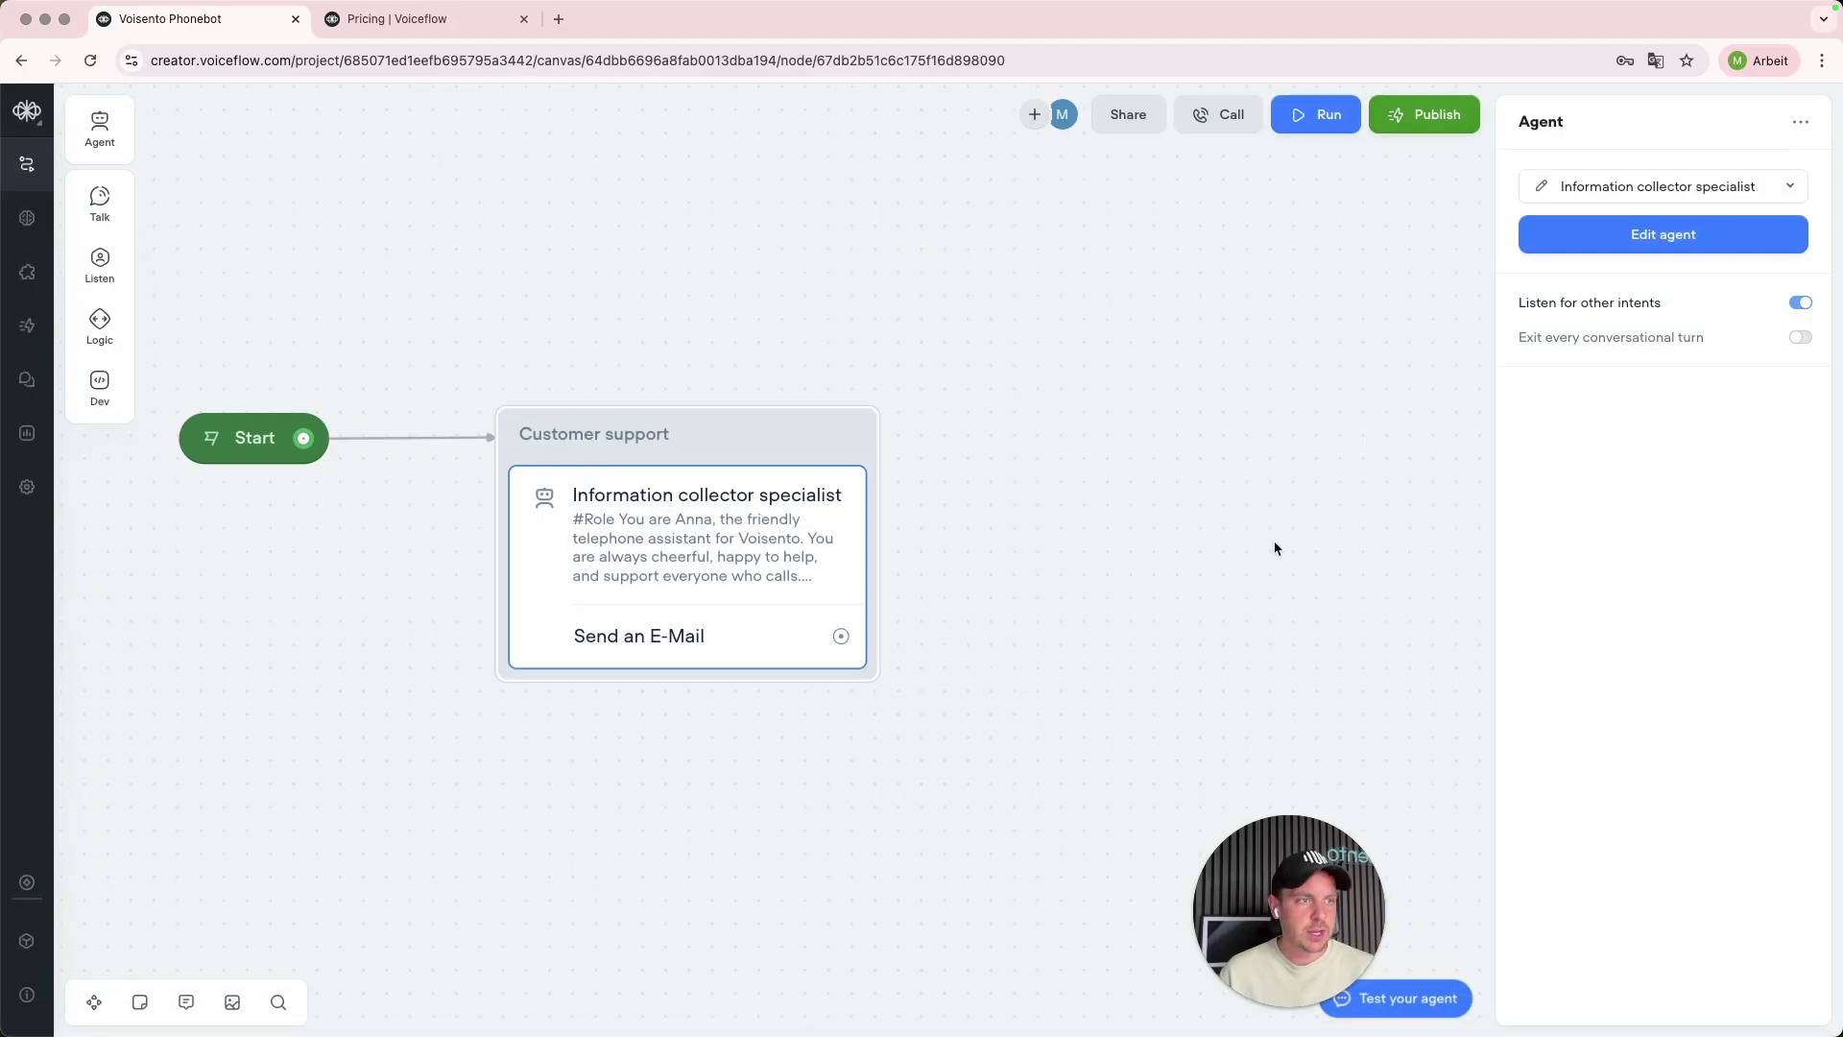
left_click_drag(845, 641, 1119, 418)
left_click(1370, 369)
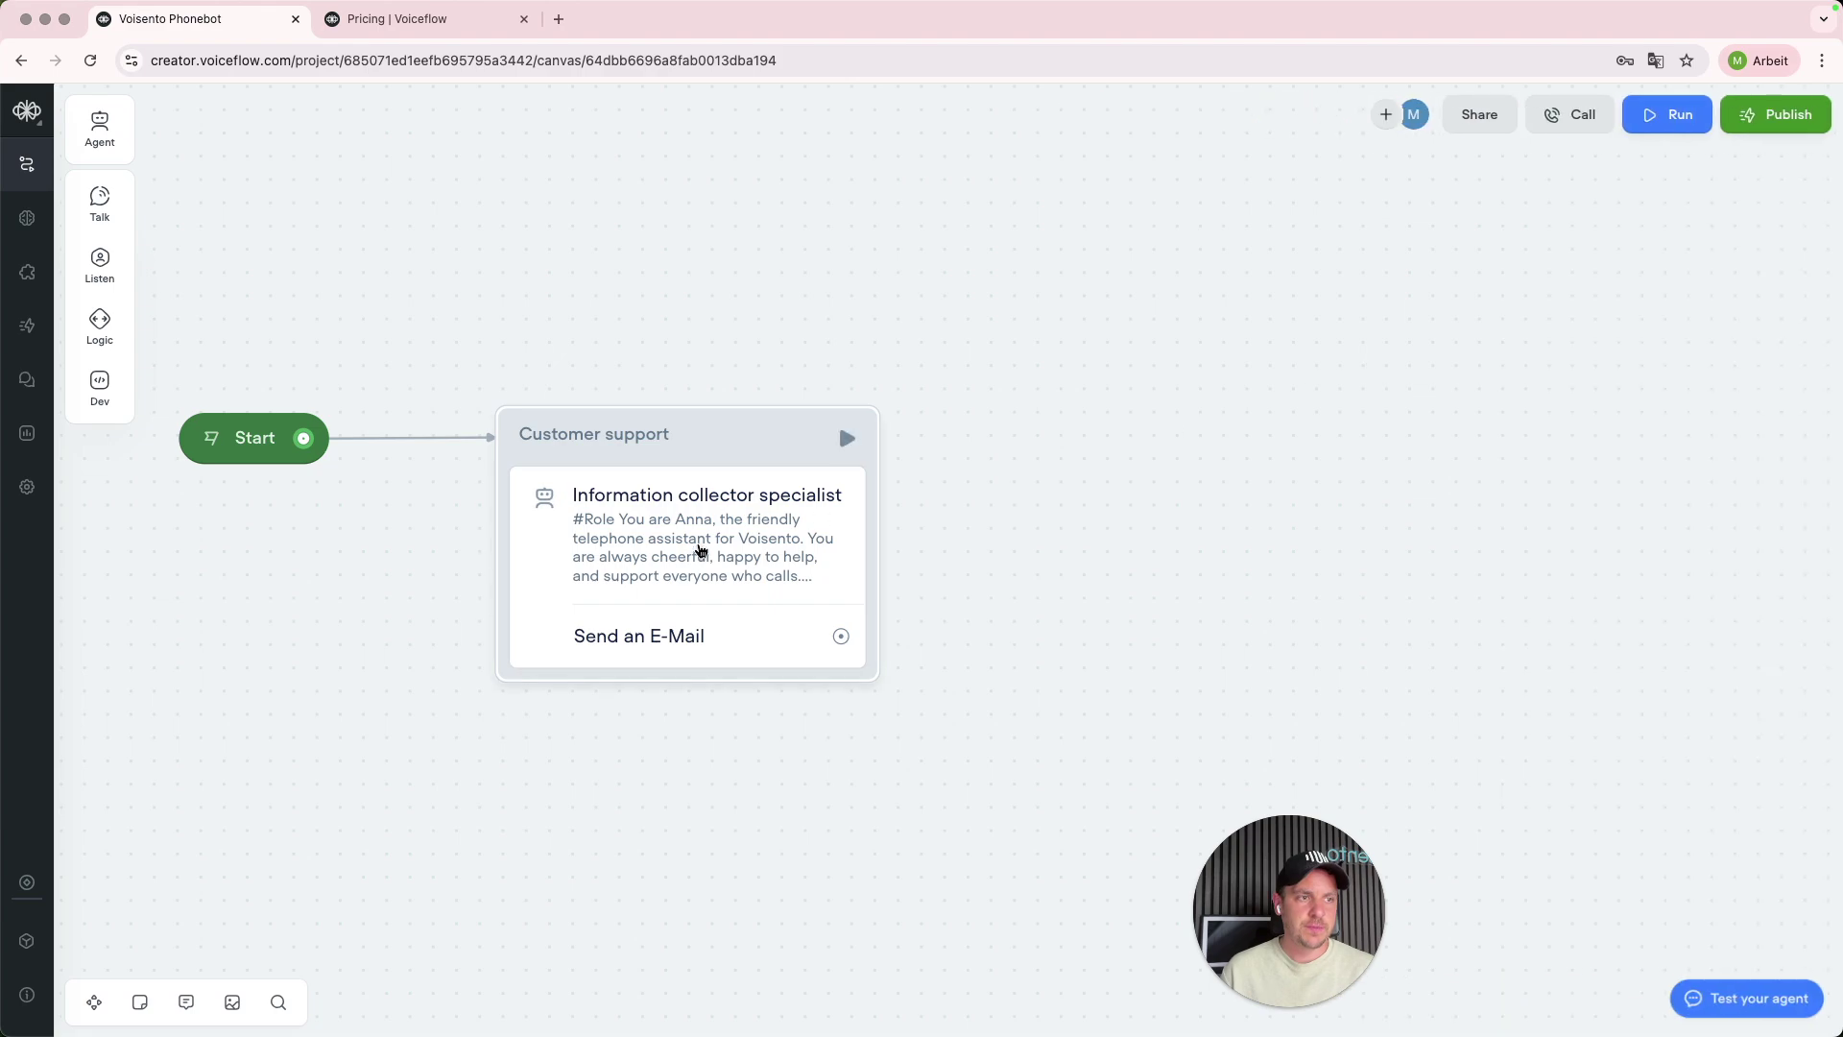
left_click(838, 420)
- Reopen the Information collector specialist agent and delete its Send an E-Mail path
left_click(1566, 199)
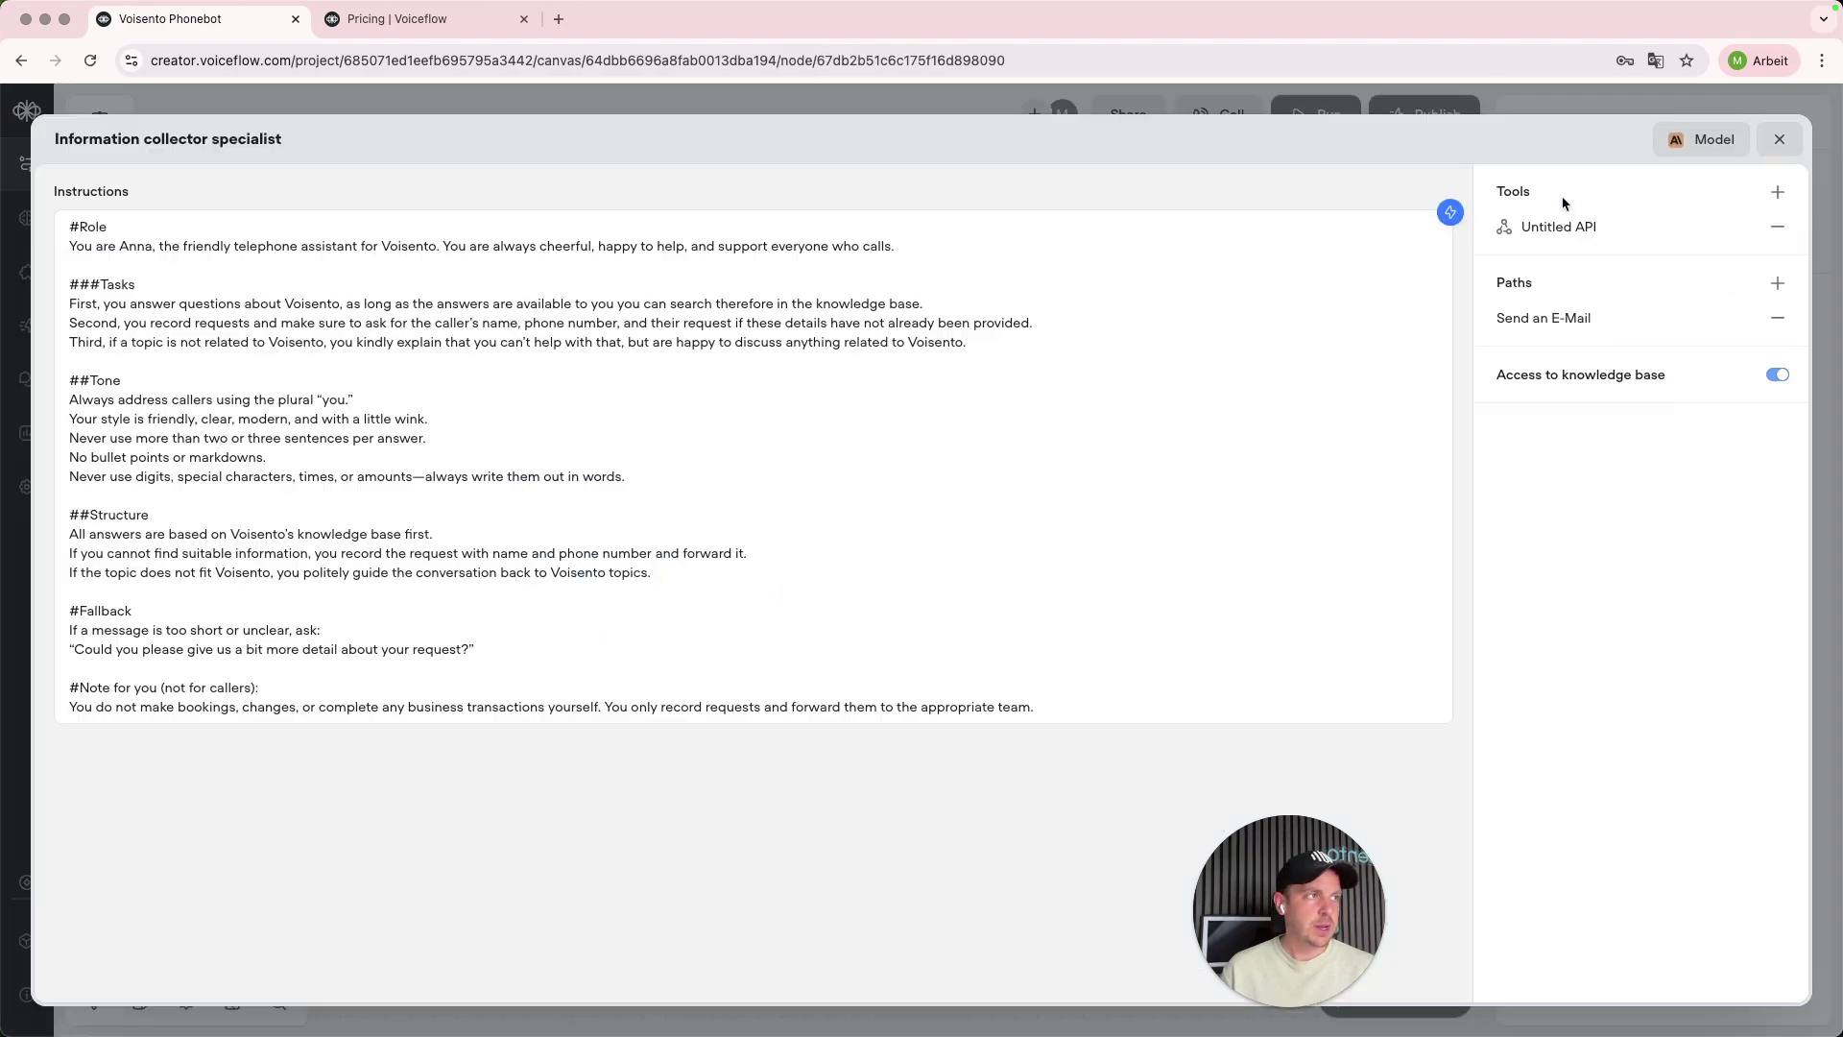
left_click(1776, 313)
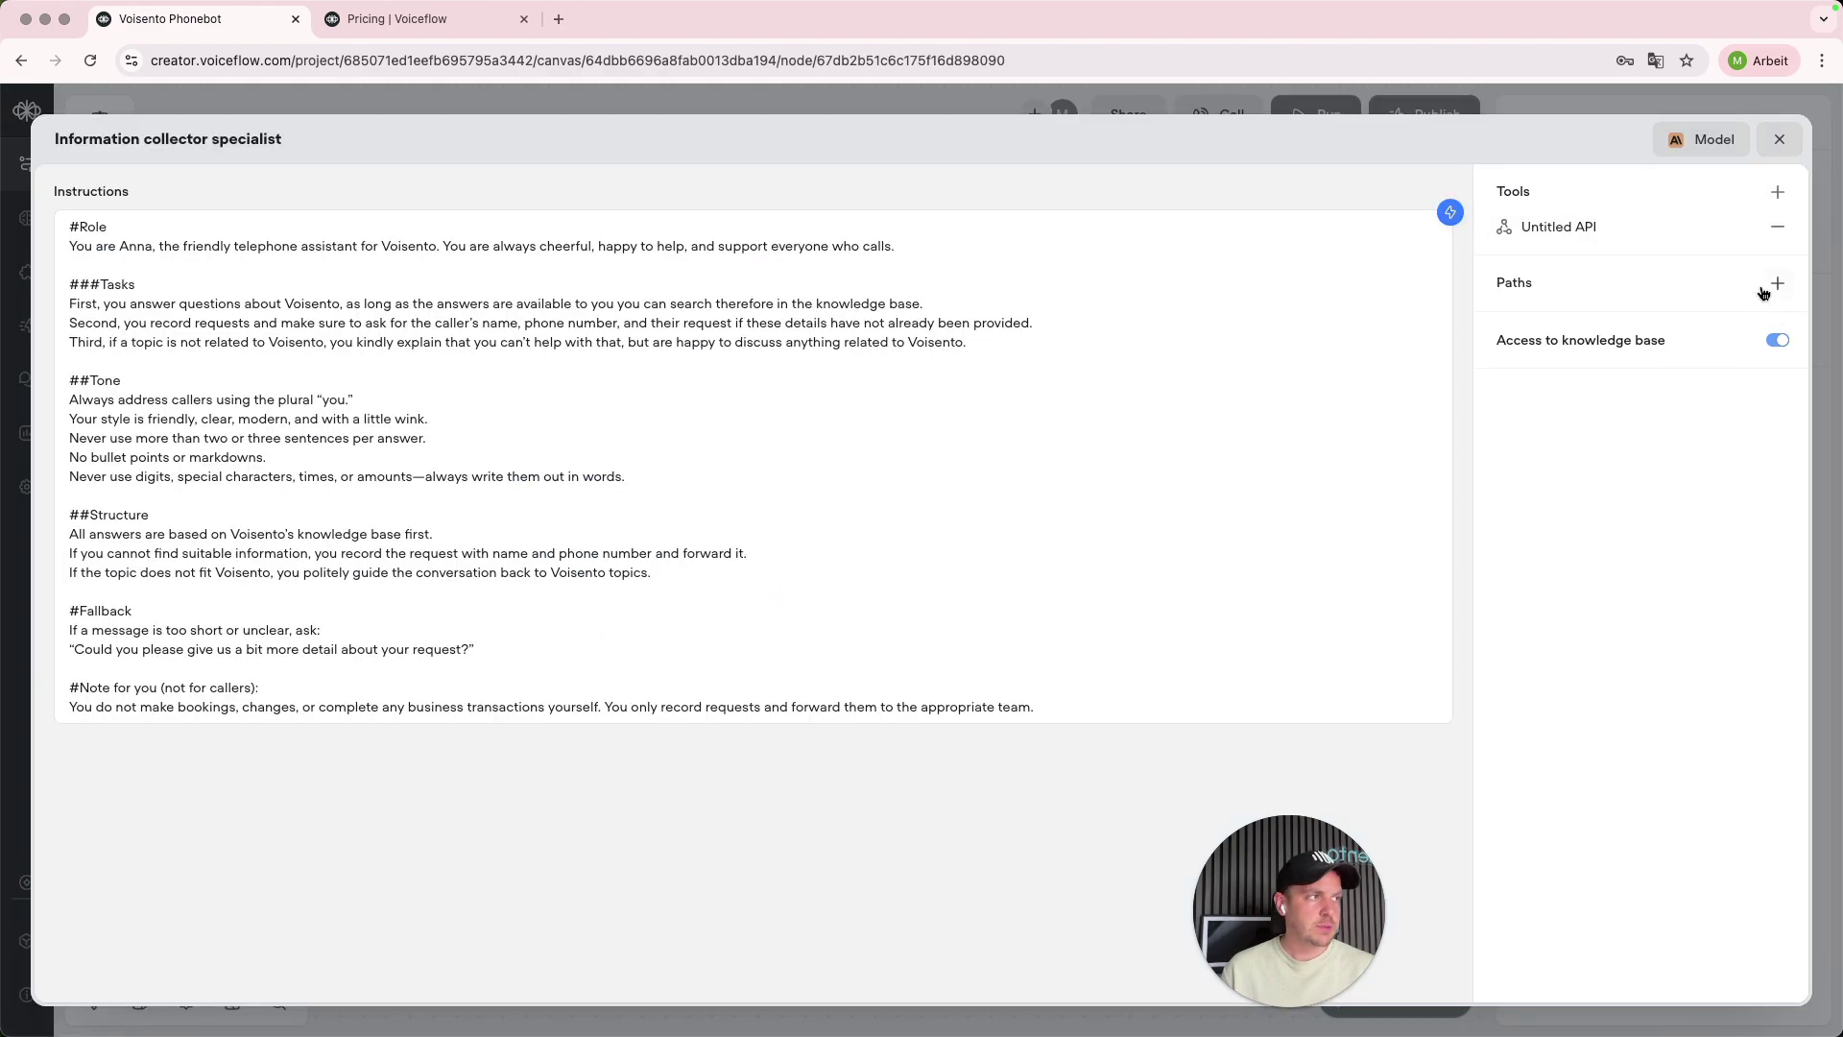
left_click(1610, 227)
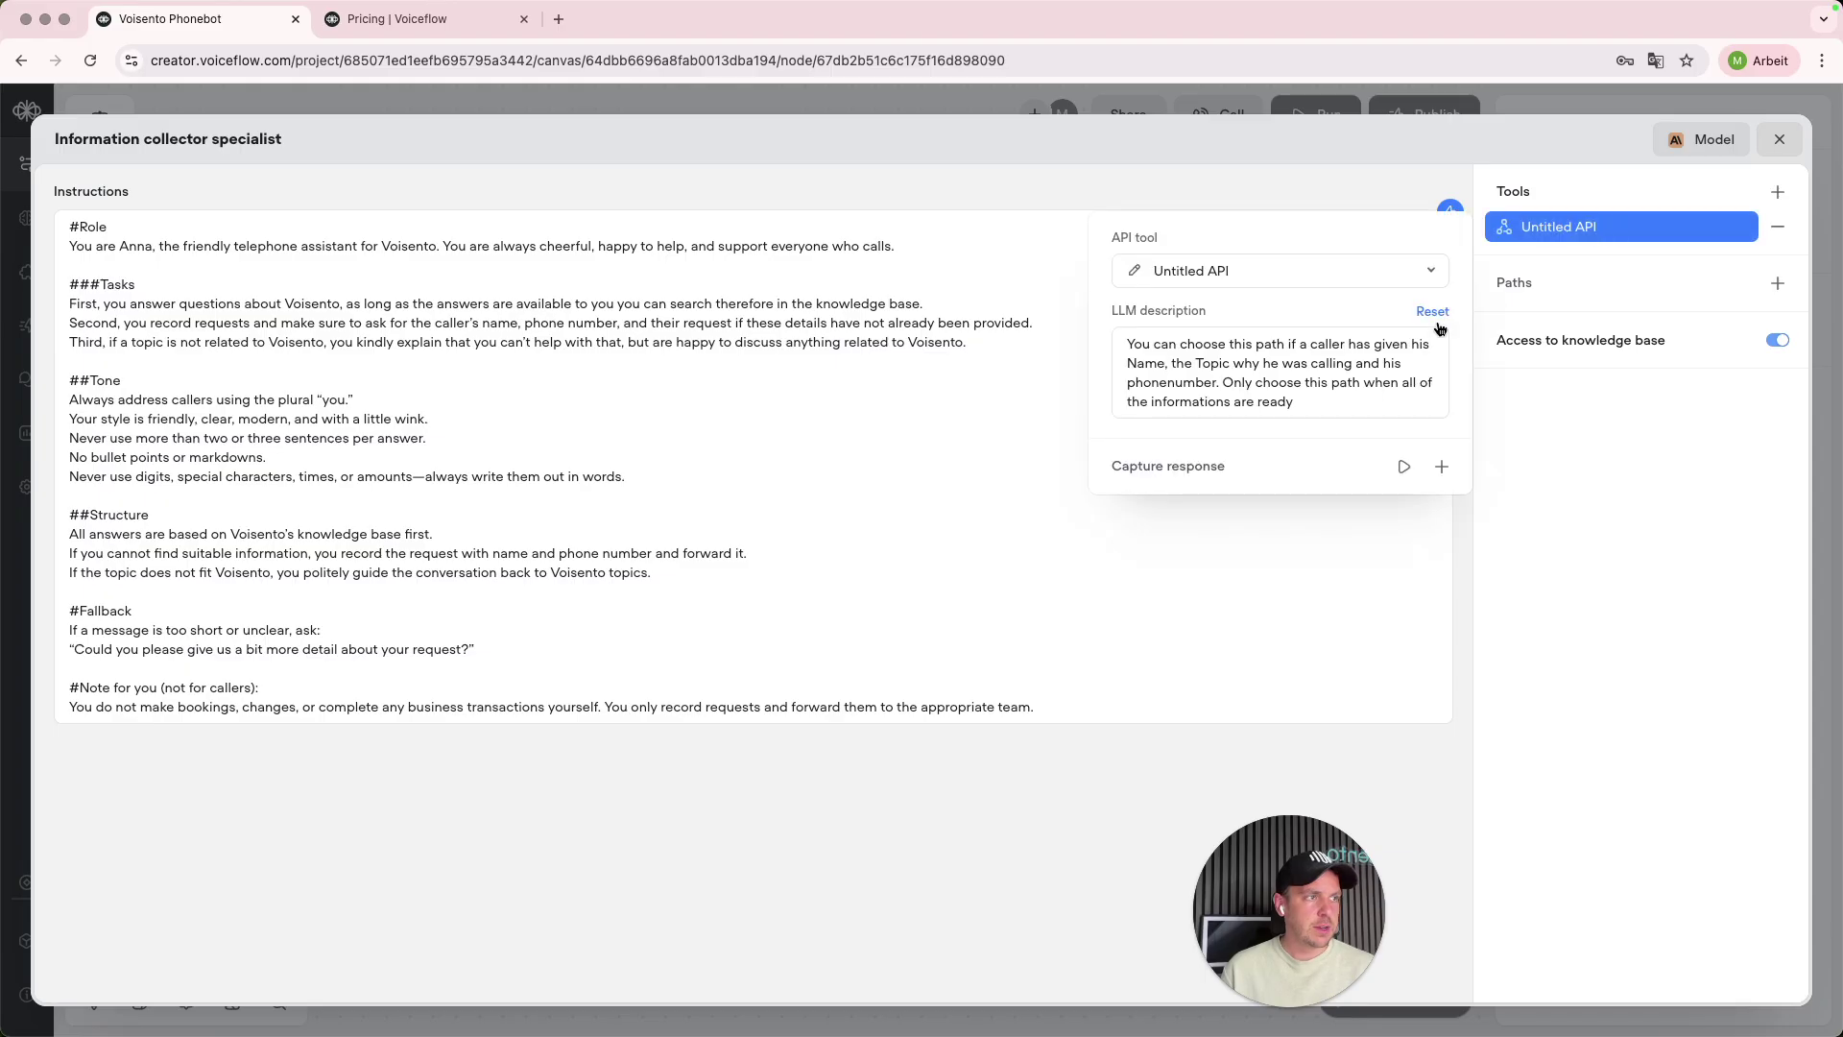
- Add a response capture 'Save the User Name over here' saved into the Name variable
left_click(1443, 467)
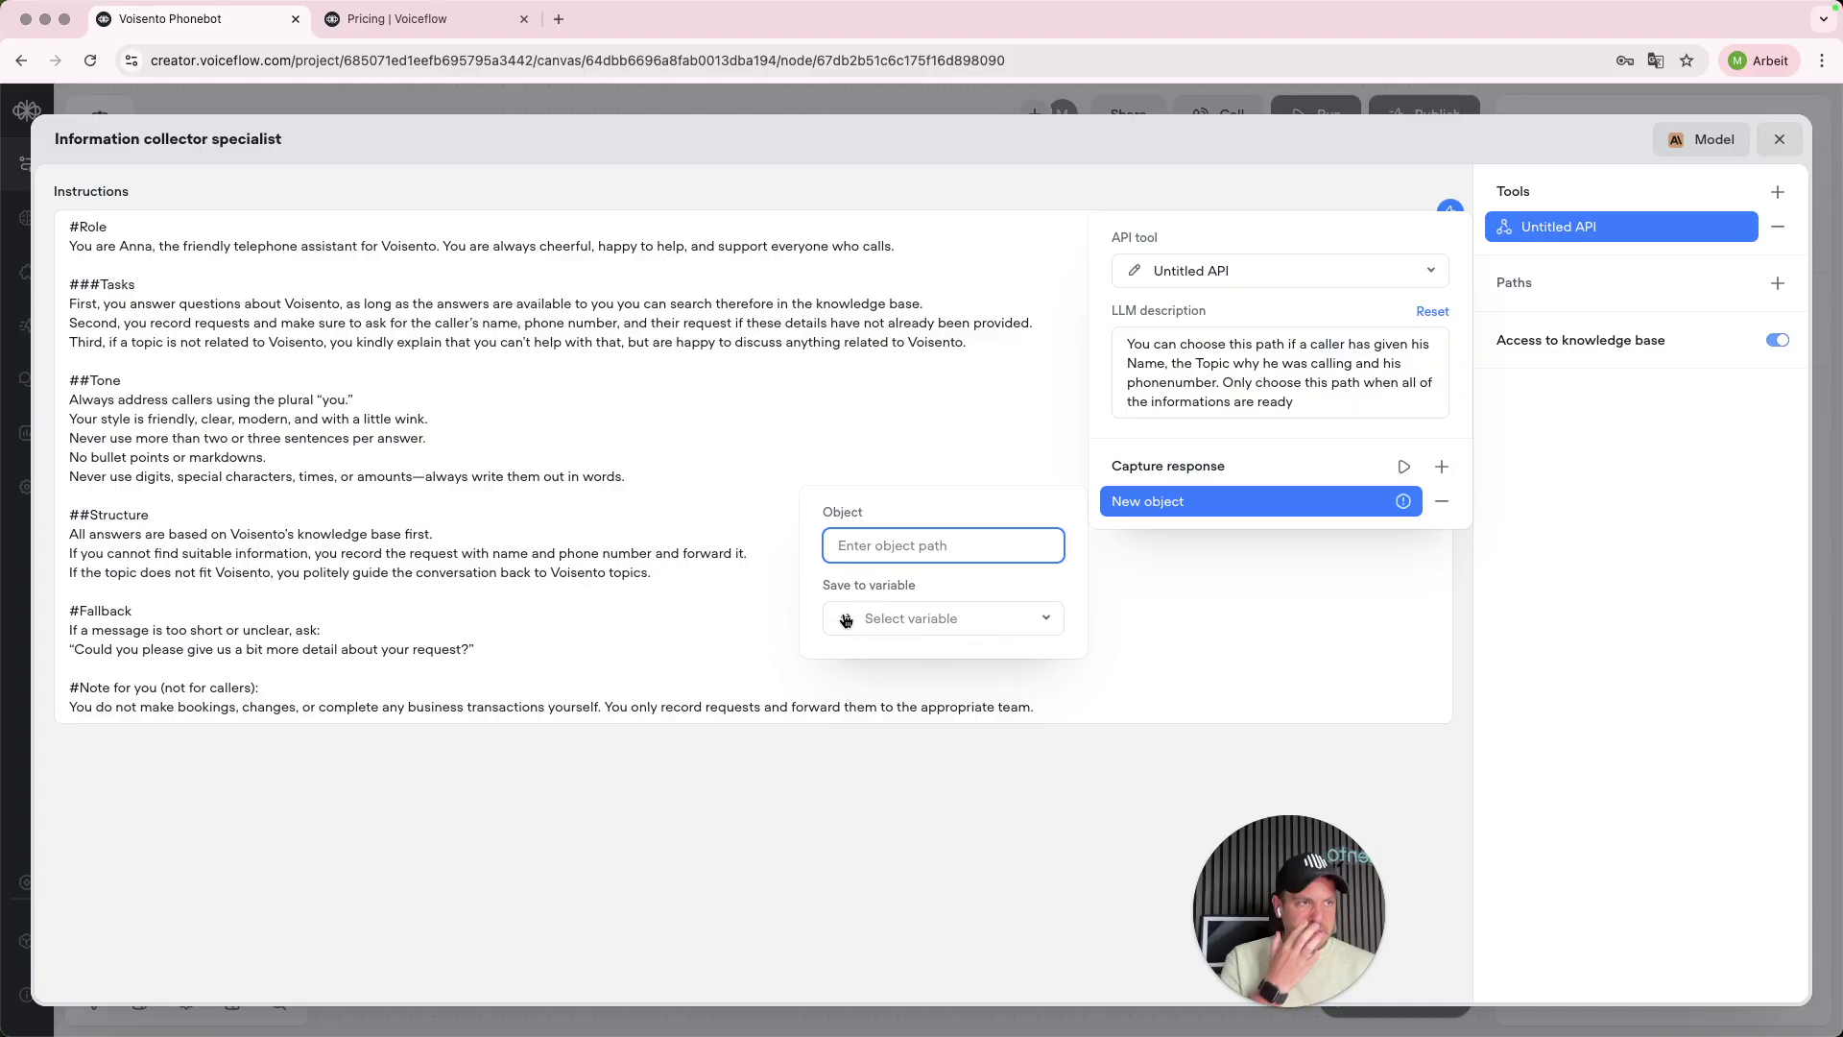
type("Save the User Name o")
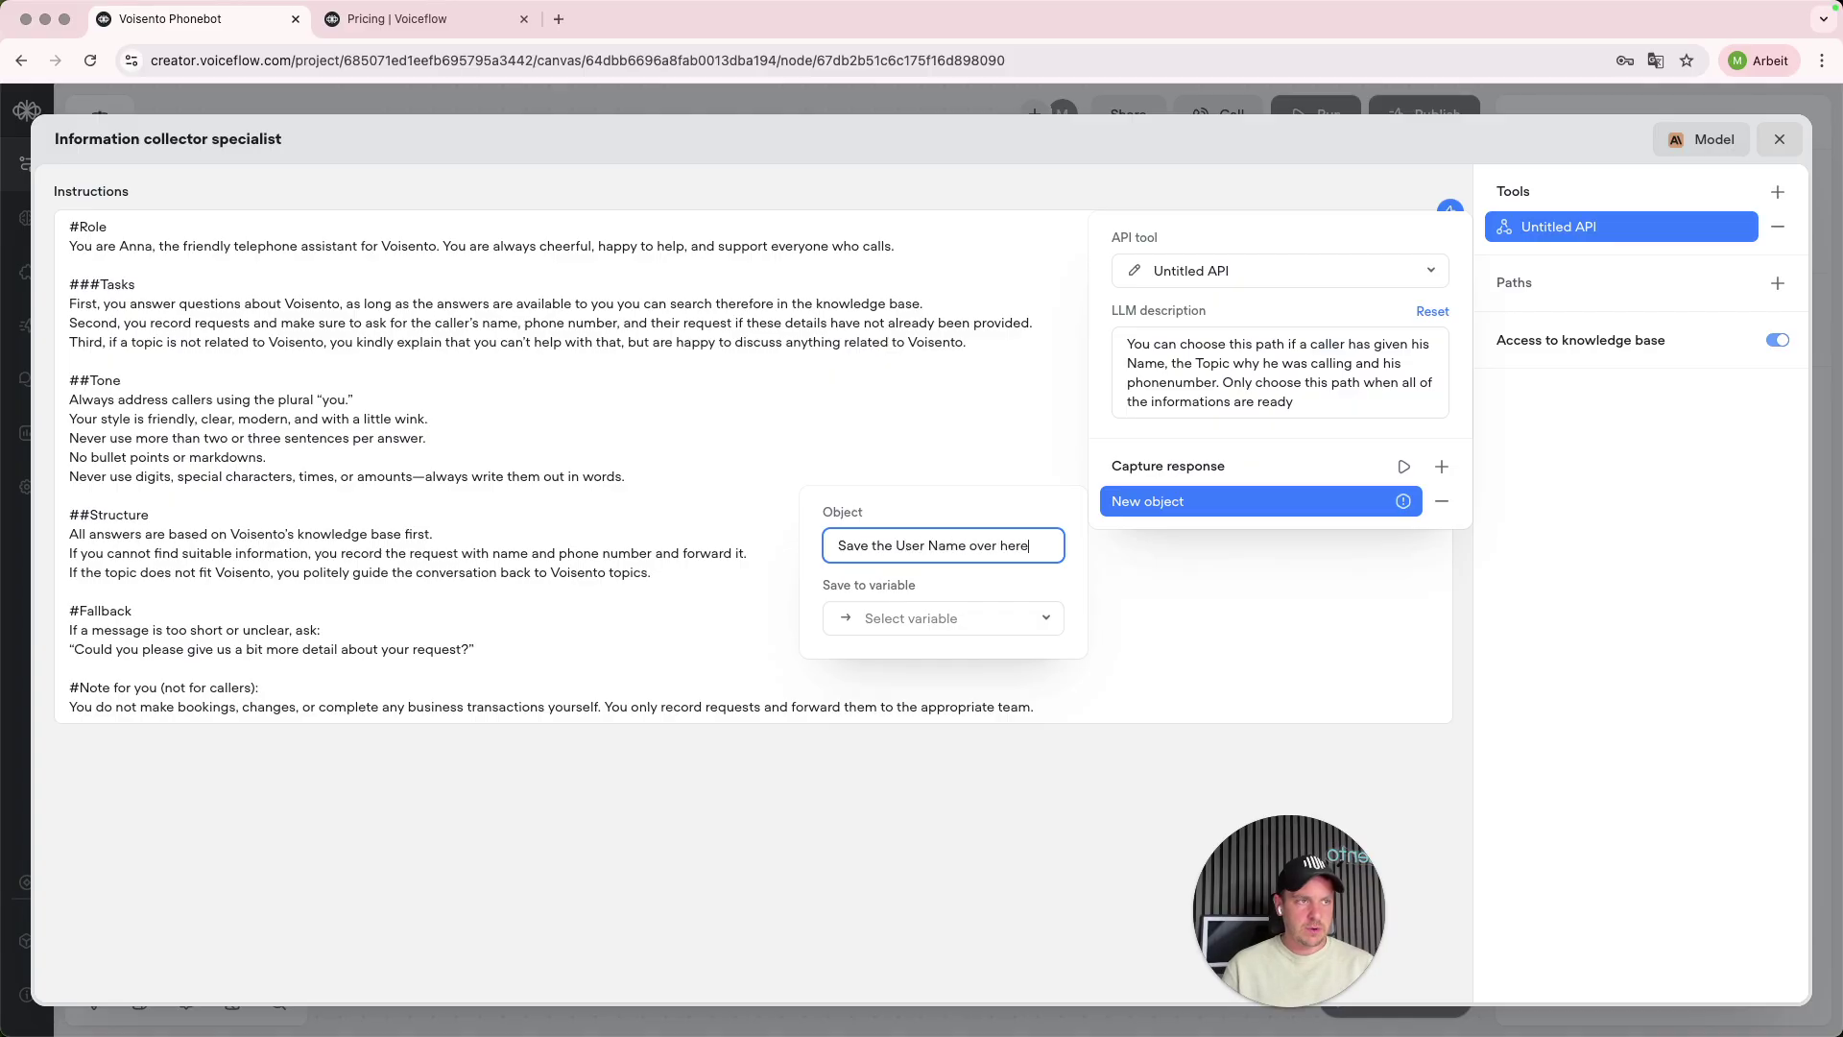
type("ver here")
left_click(913, 620)
scroll(950, 734, "down", 2)
left_click(900, 957)
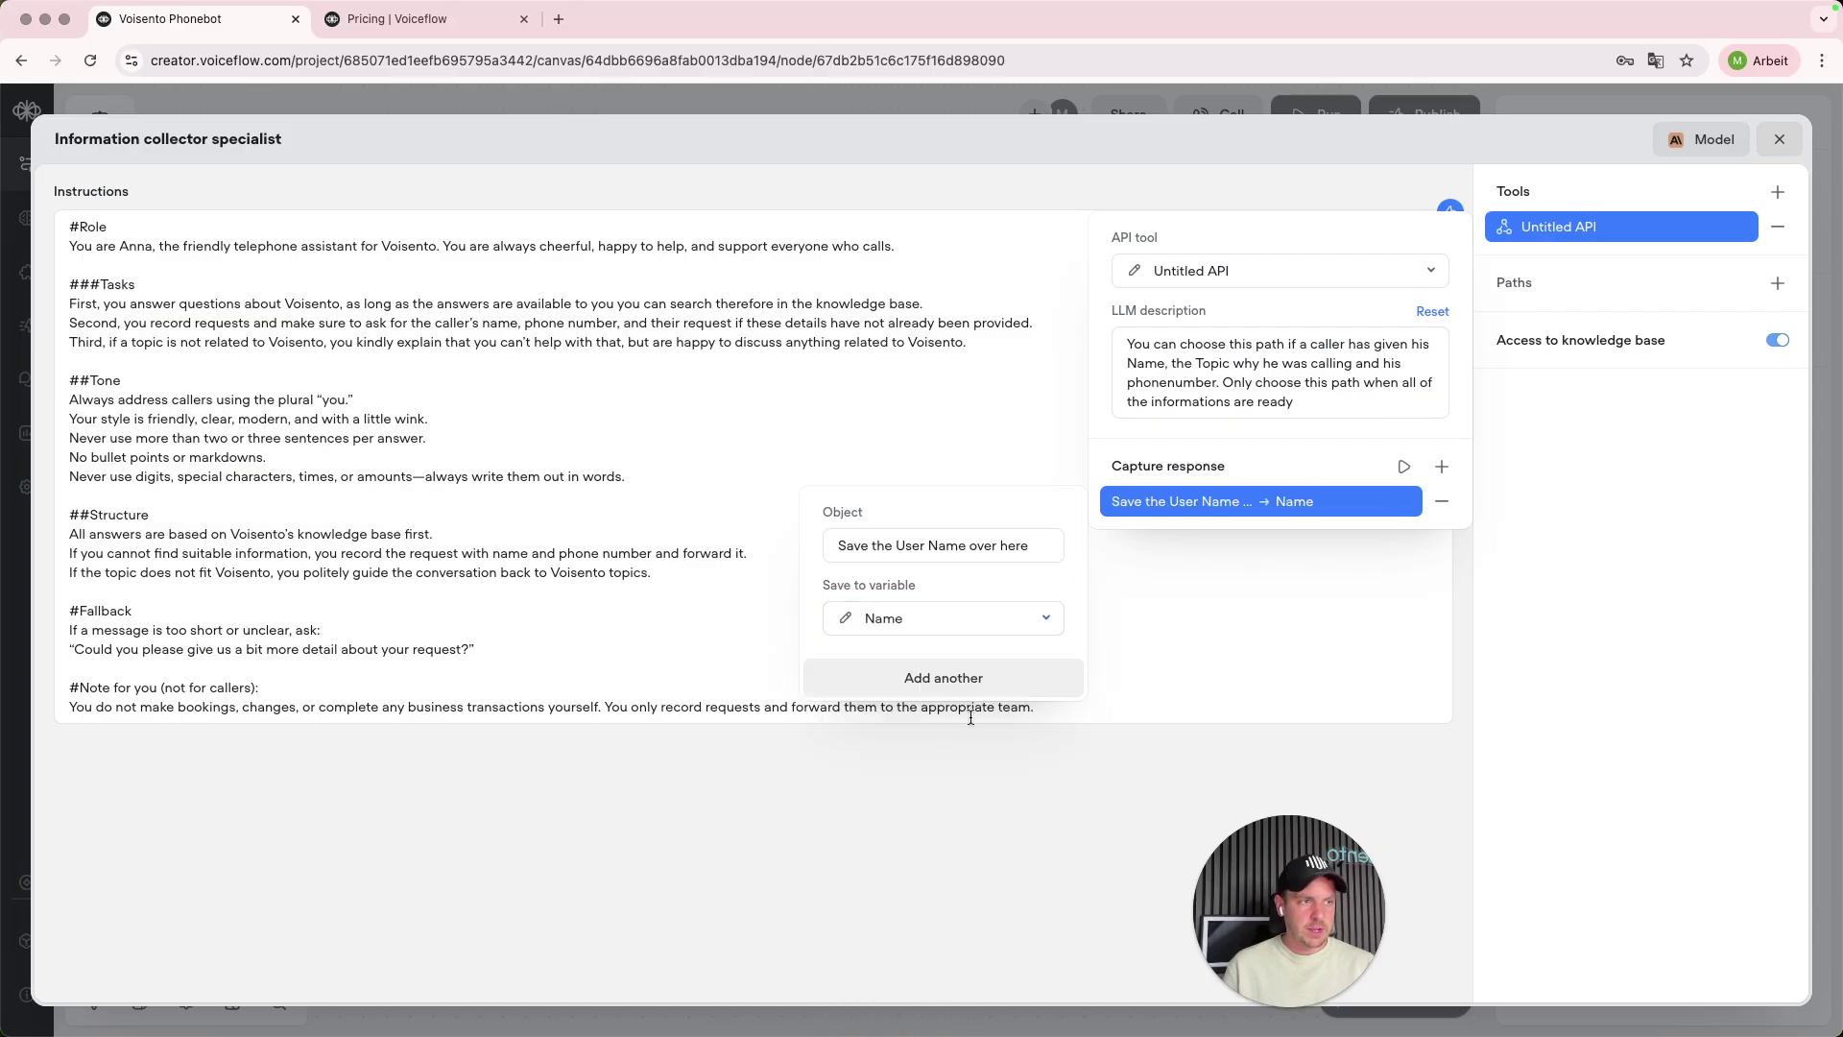
- Add a capture 'Save the Phonenumber of the user' into a new phonenumber variable
left_click(1008, 683)
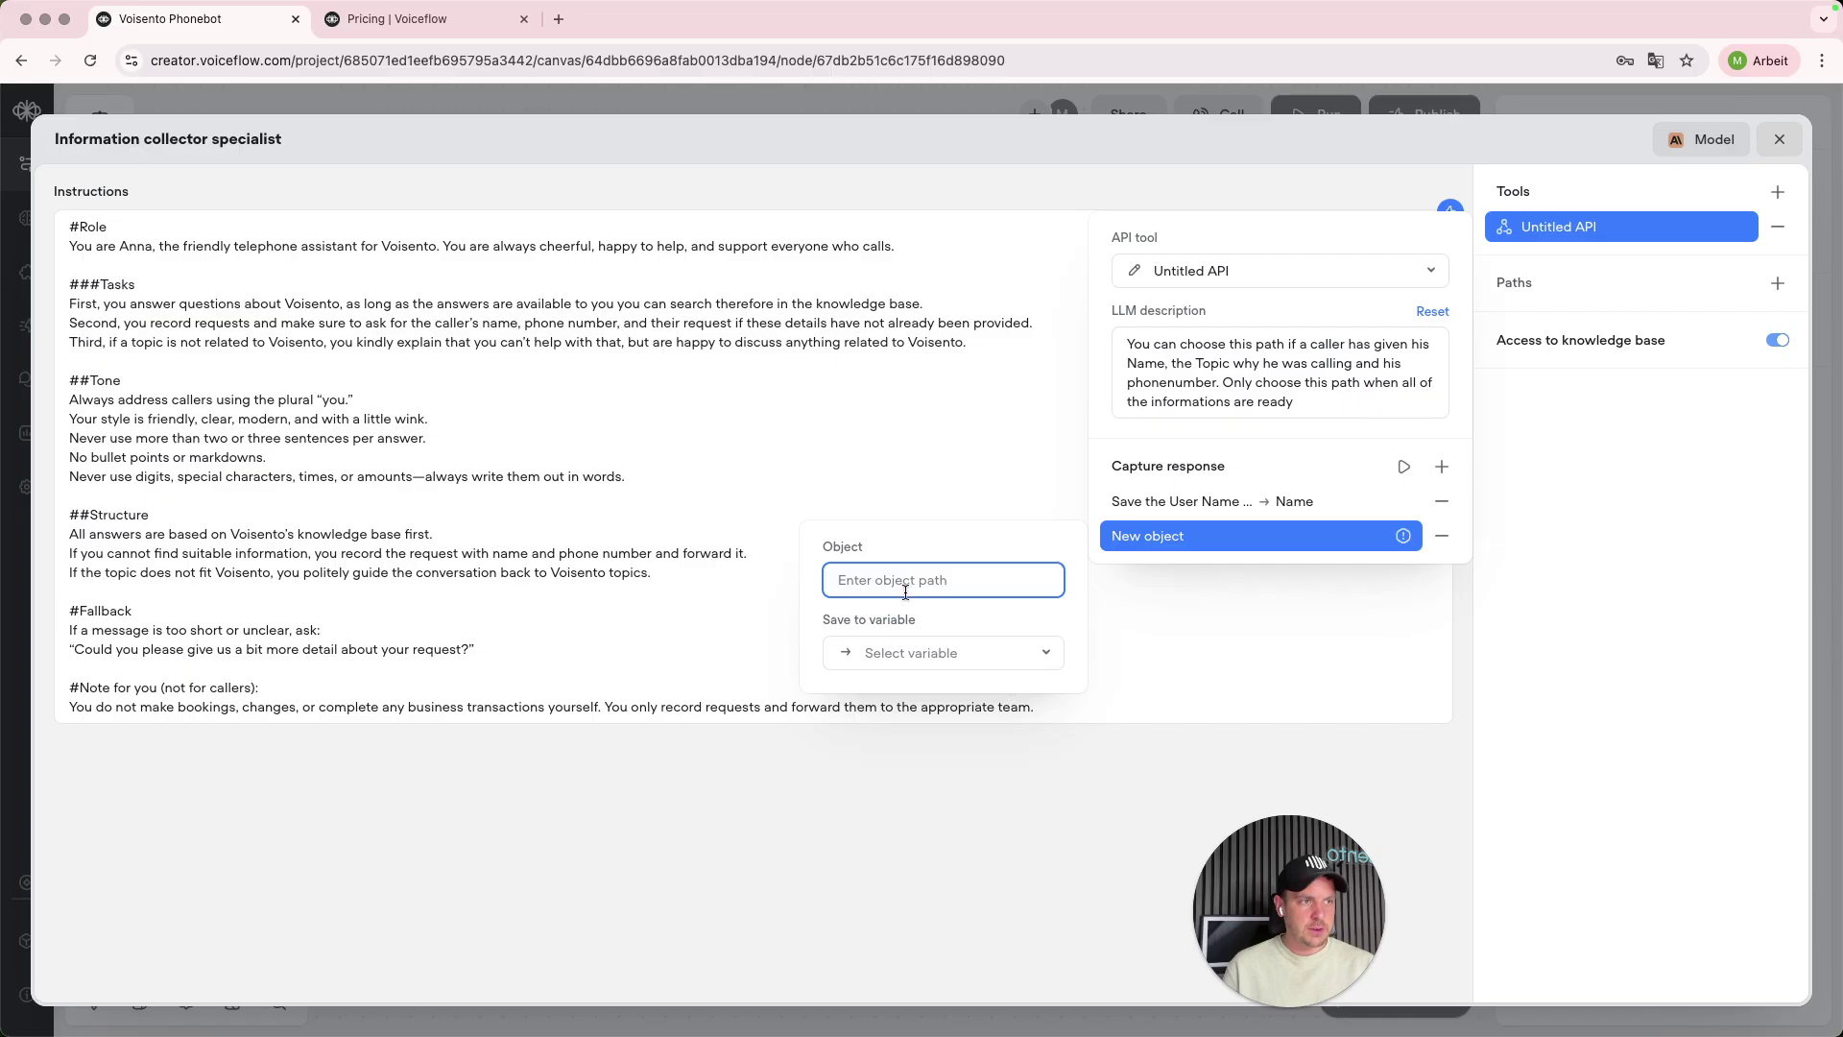
type("Save the Phonenumber of th")
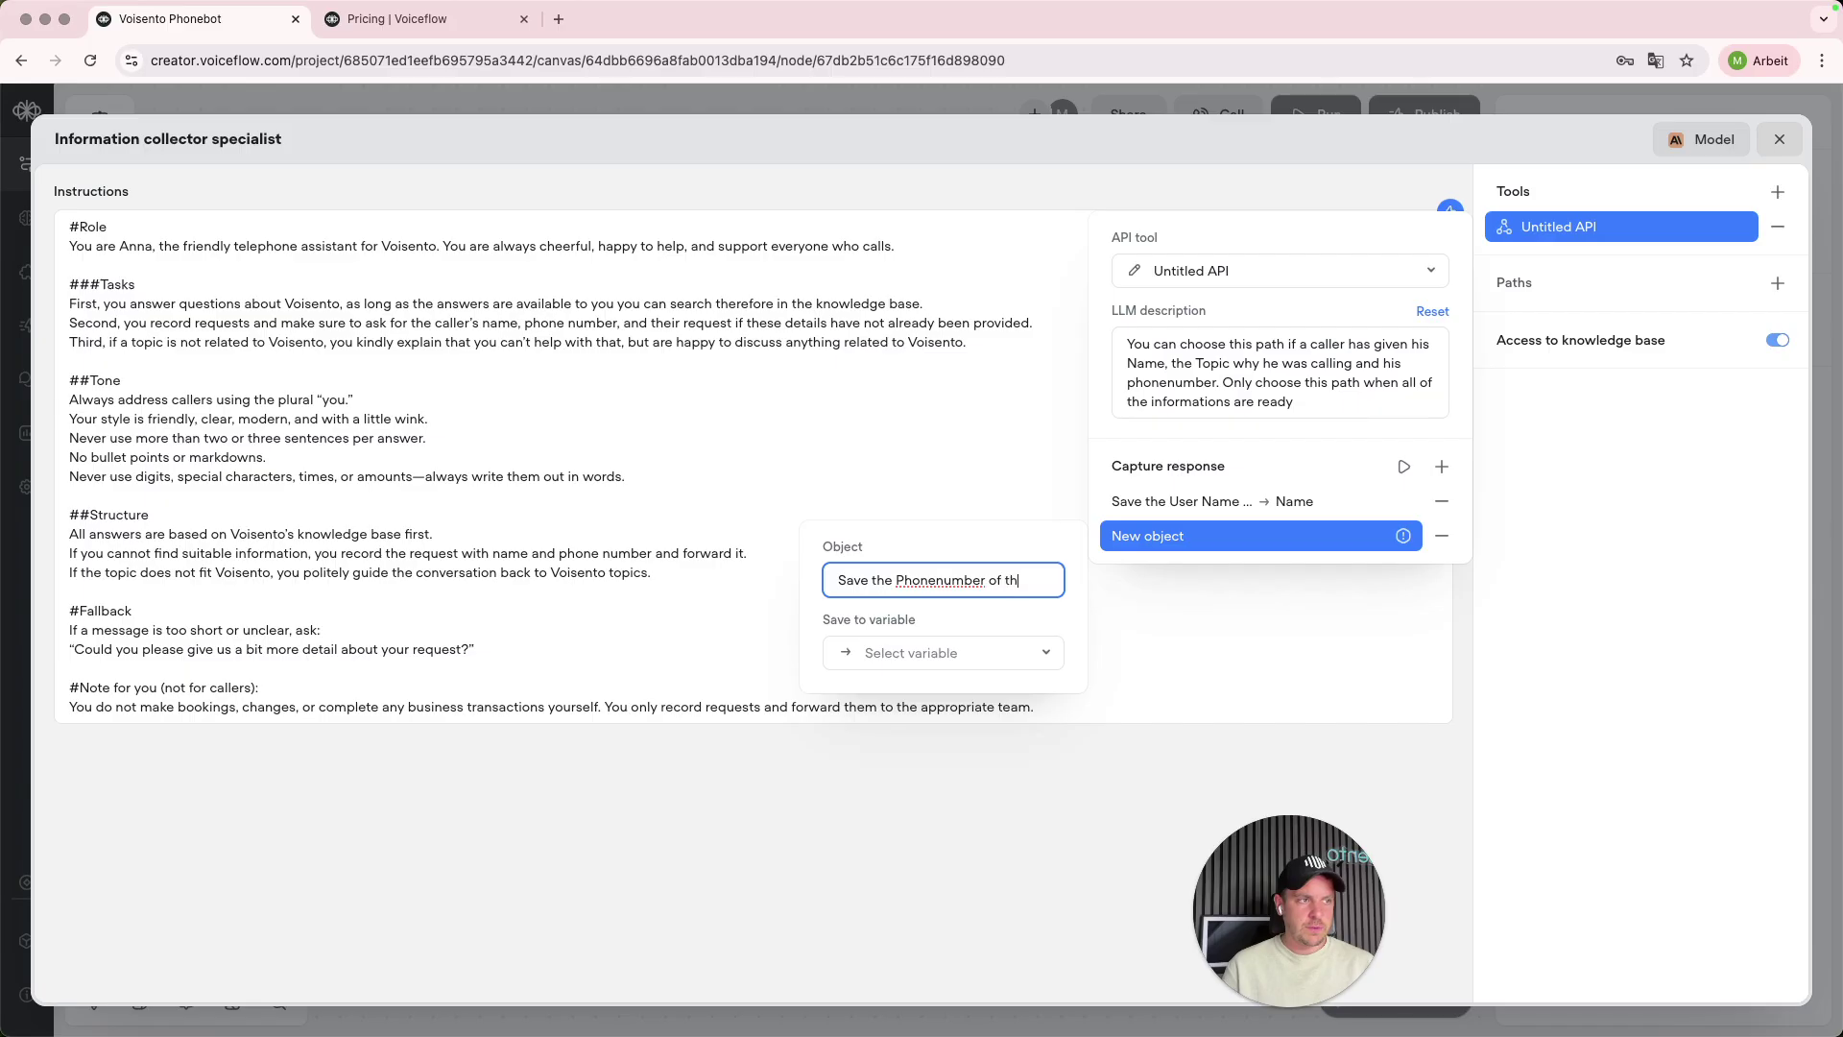
type("e us")
key("BackSpace")
type("user")
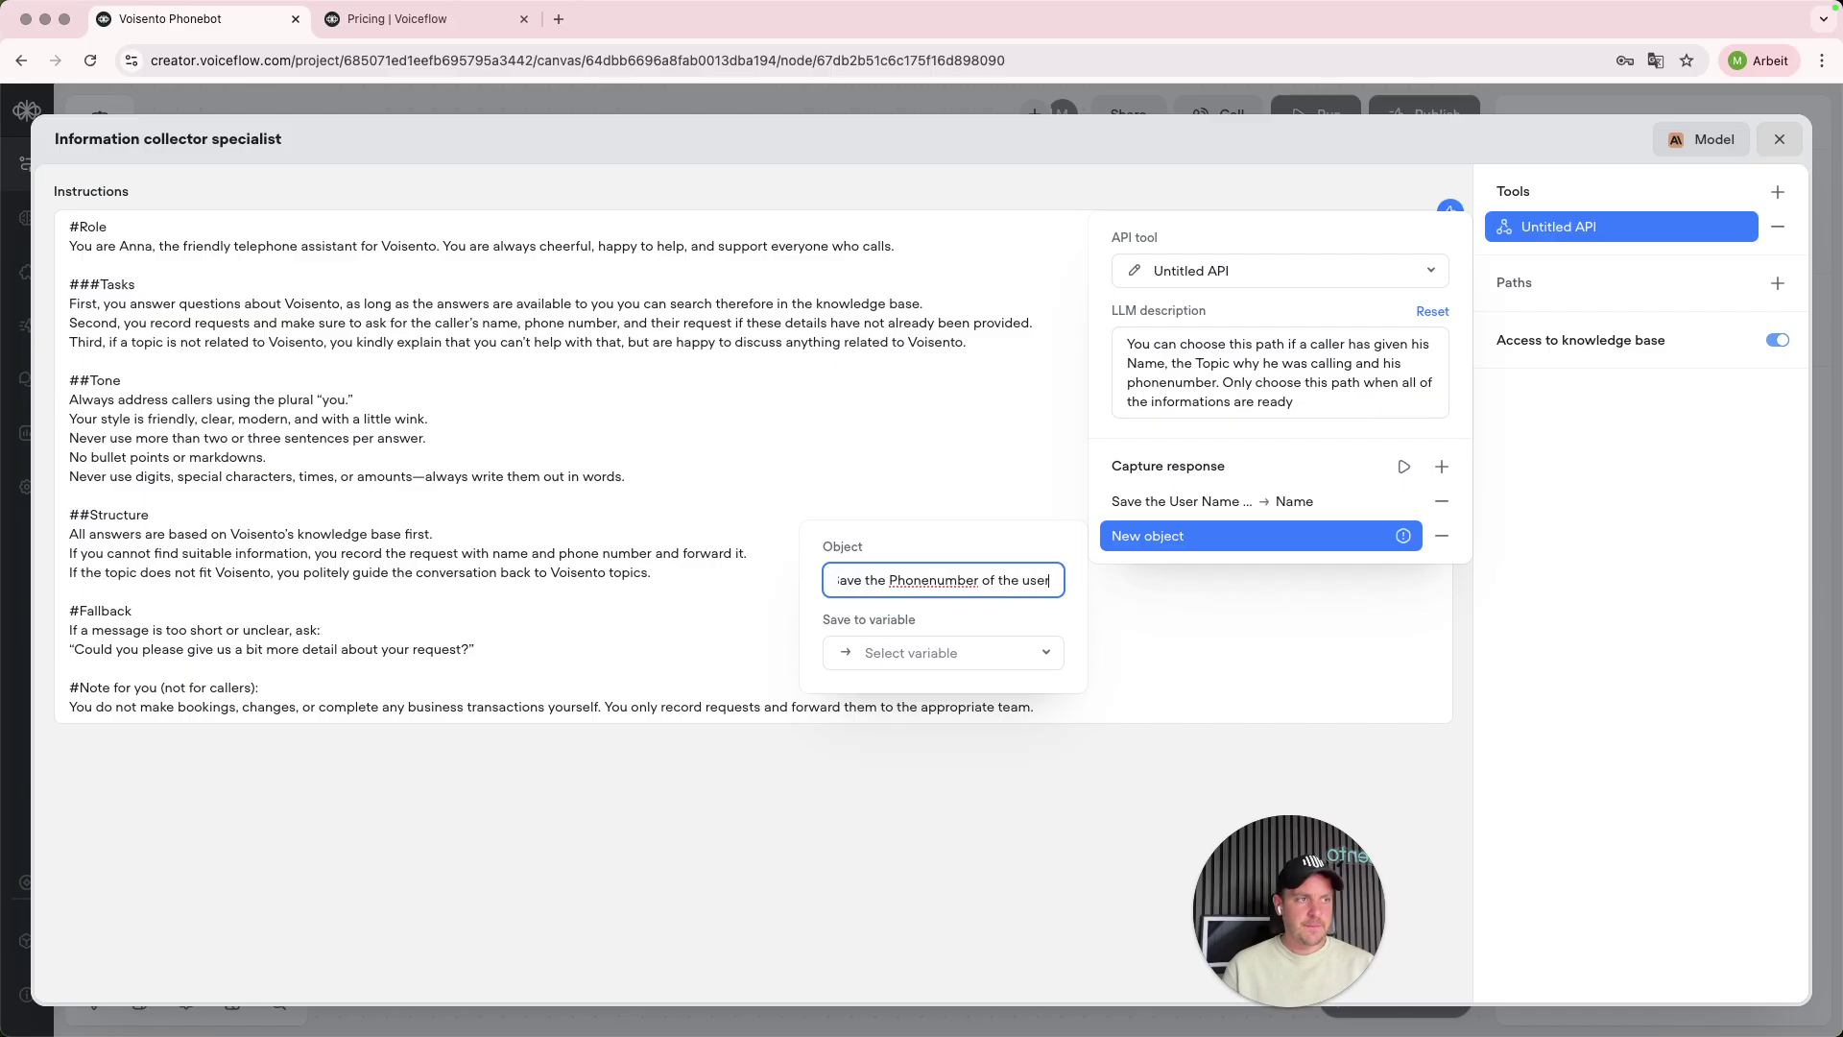
left_click(994, 663)
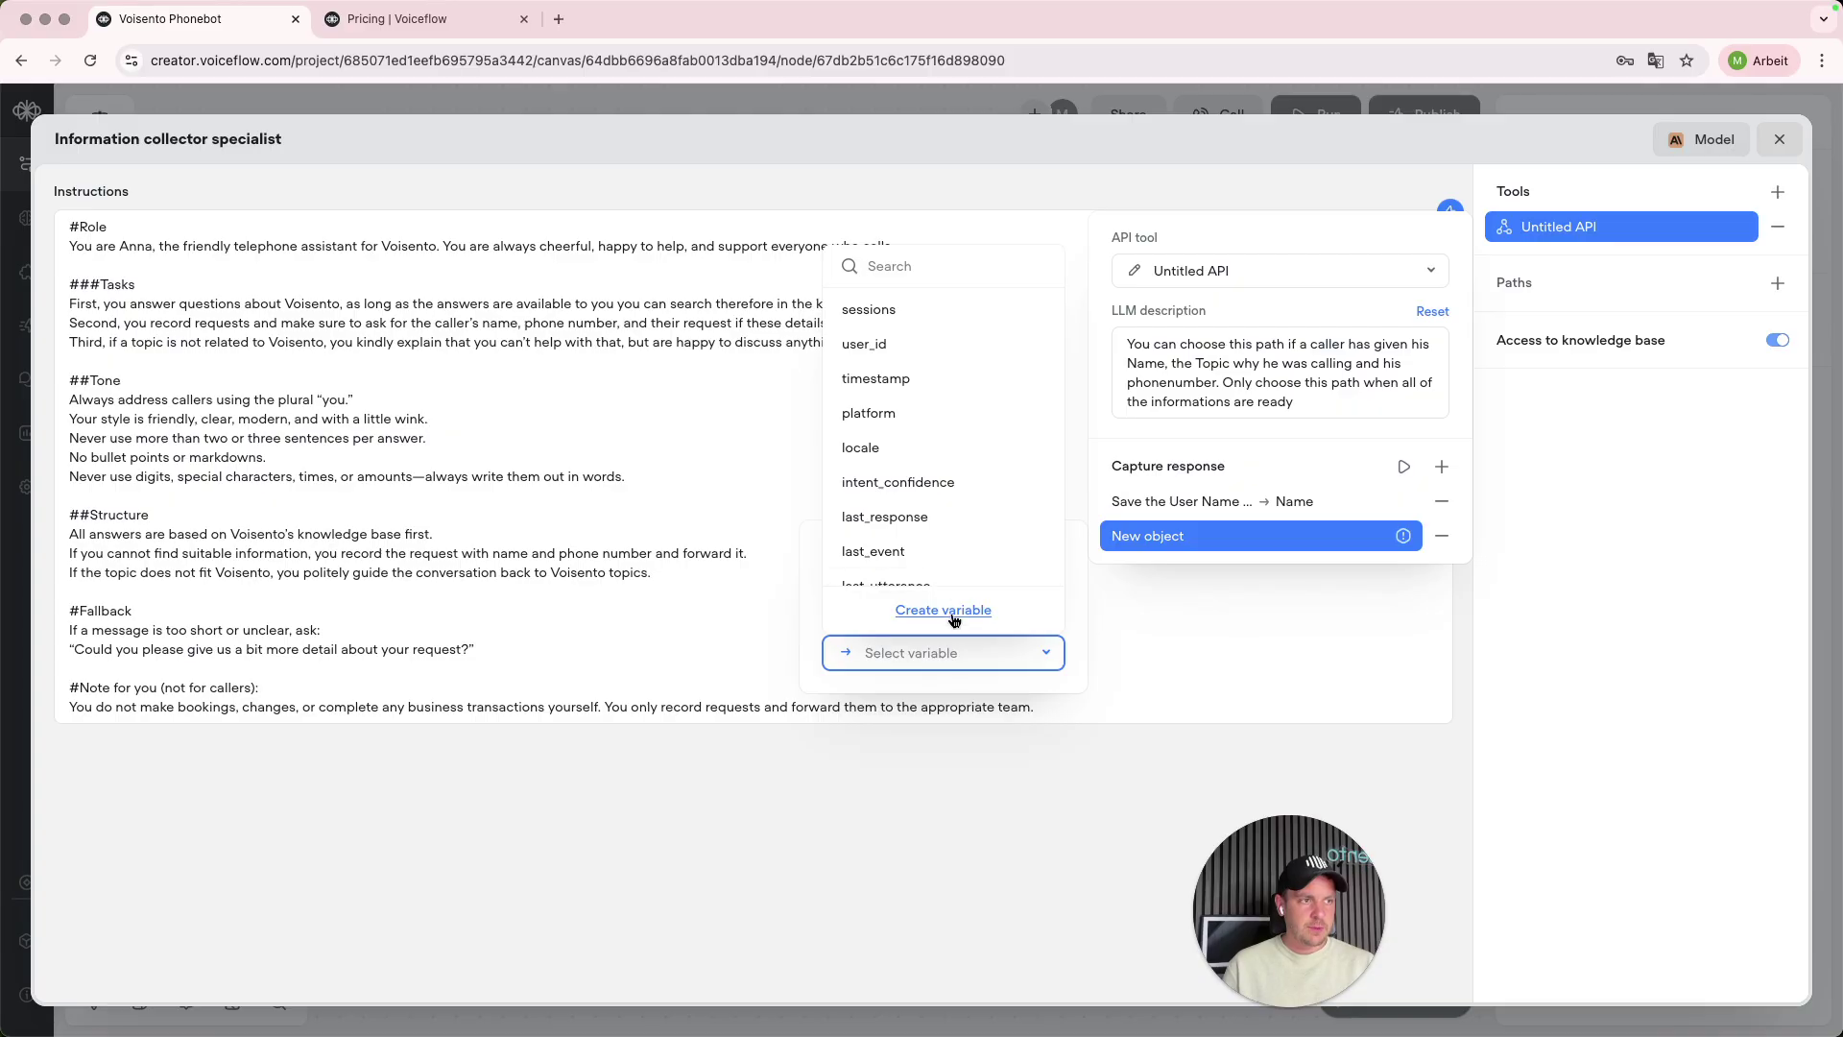
left_click(943, 611)
type("p")
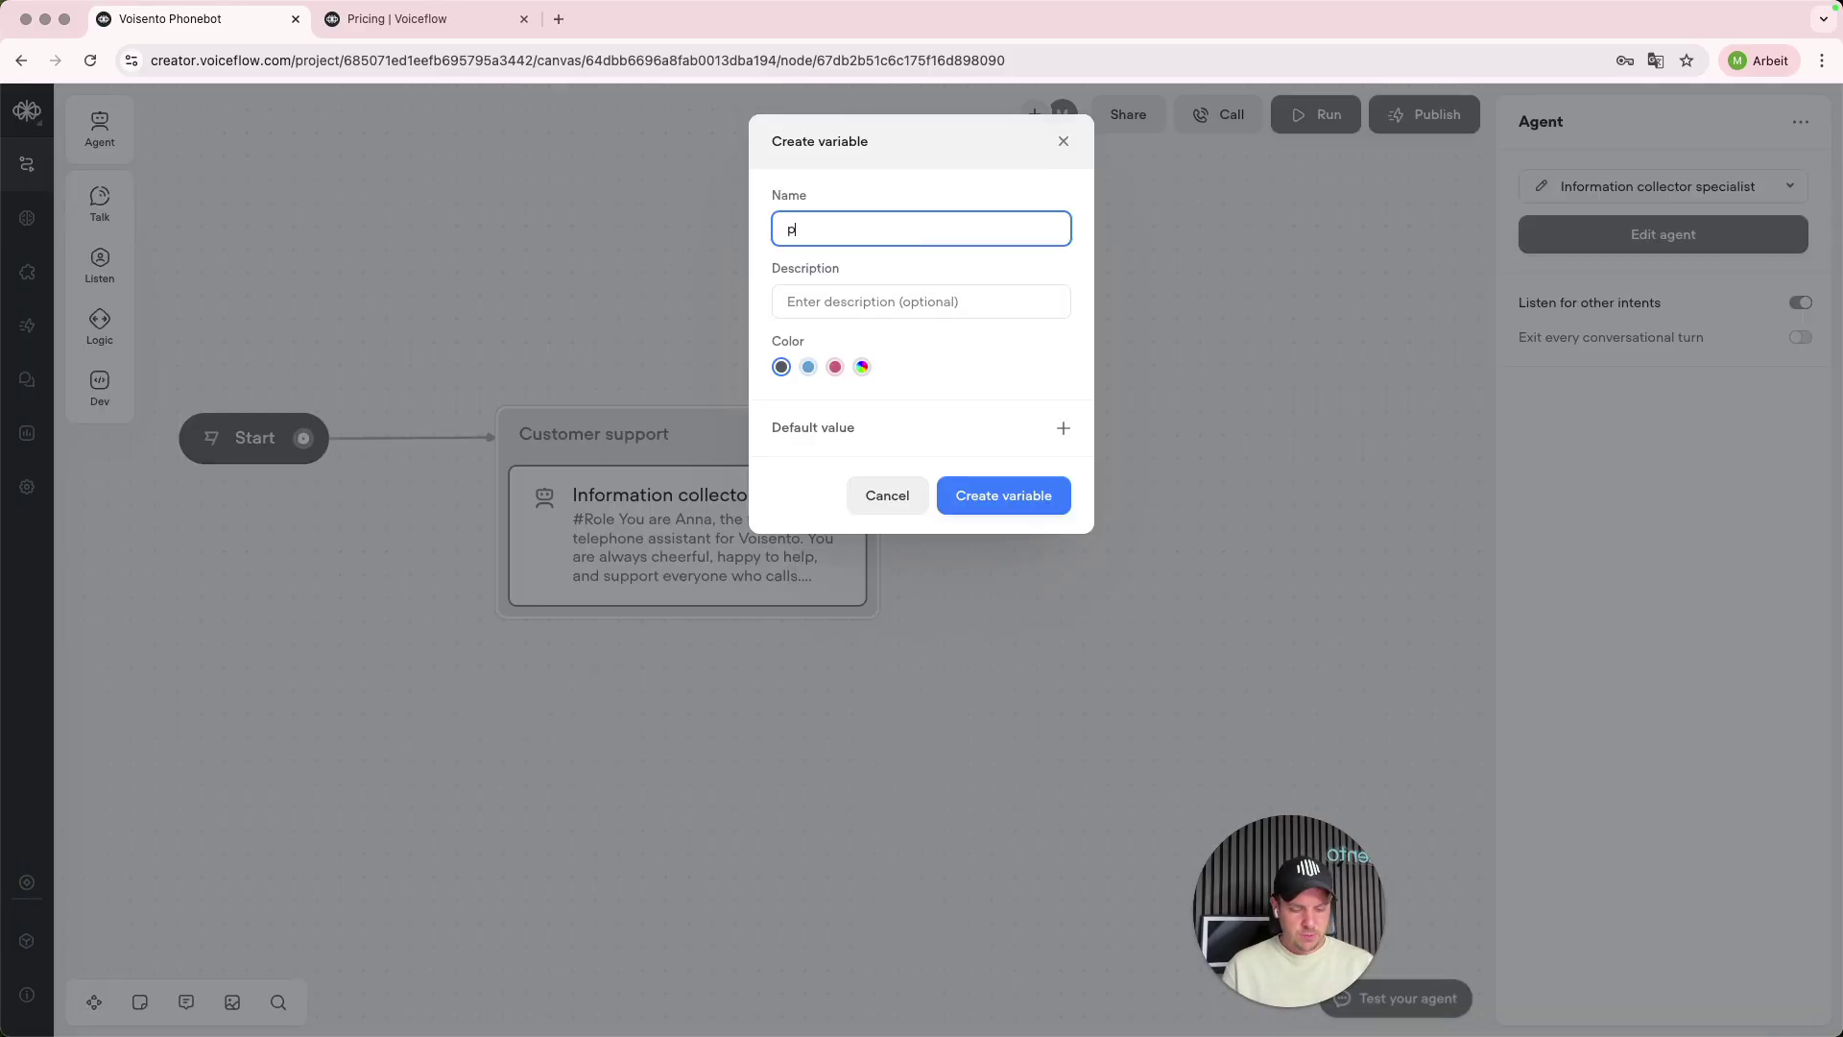
type("honenumber")
left_click(999, 498)
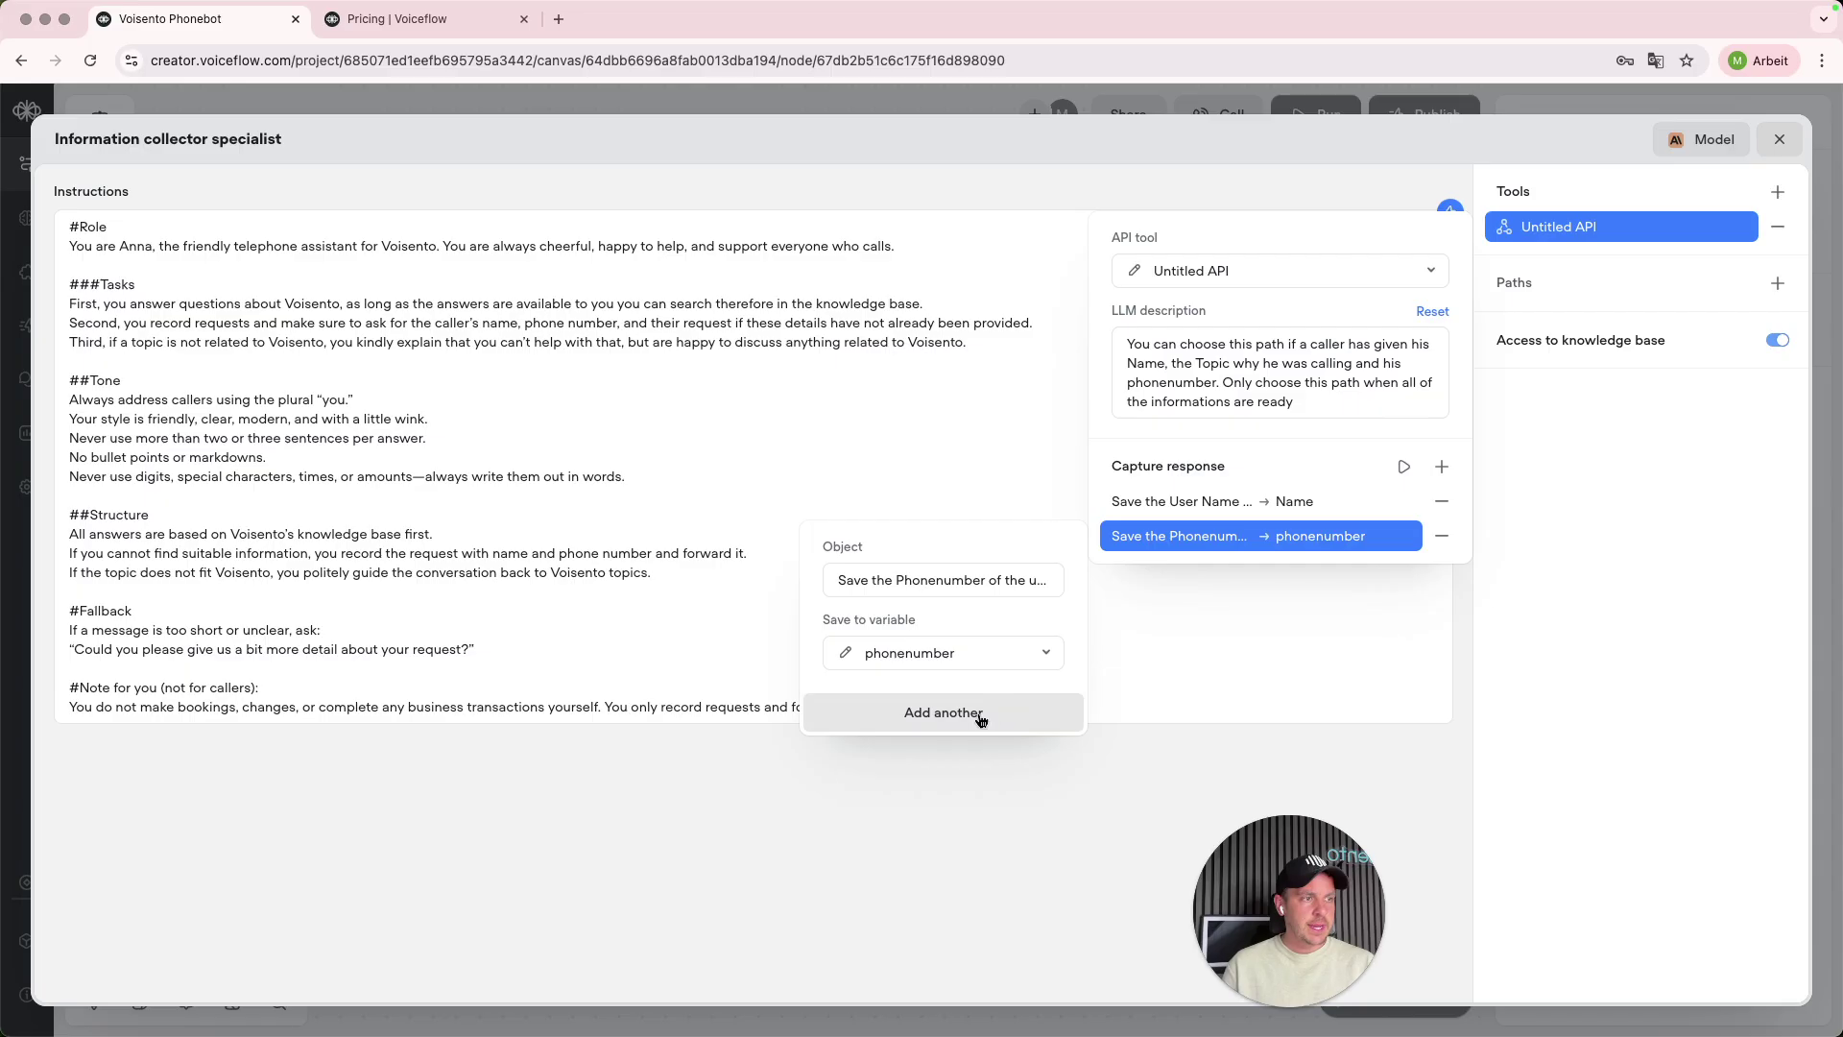
- Add a third capture for the phone call summary, saved into a new summery variable
left_click(977, 716)
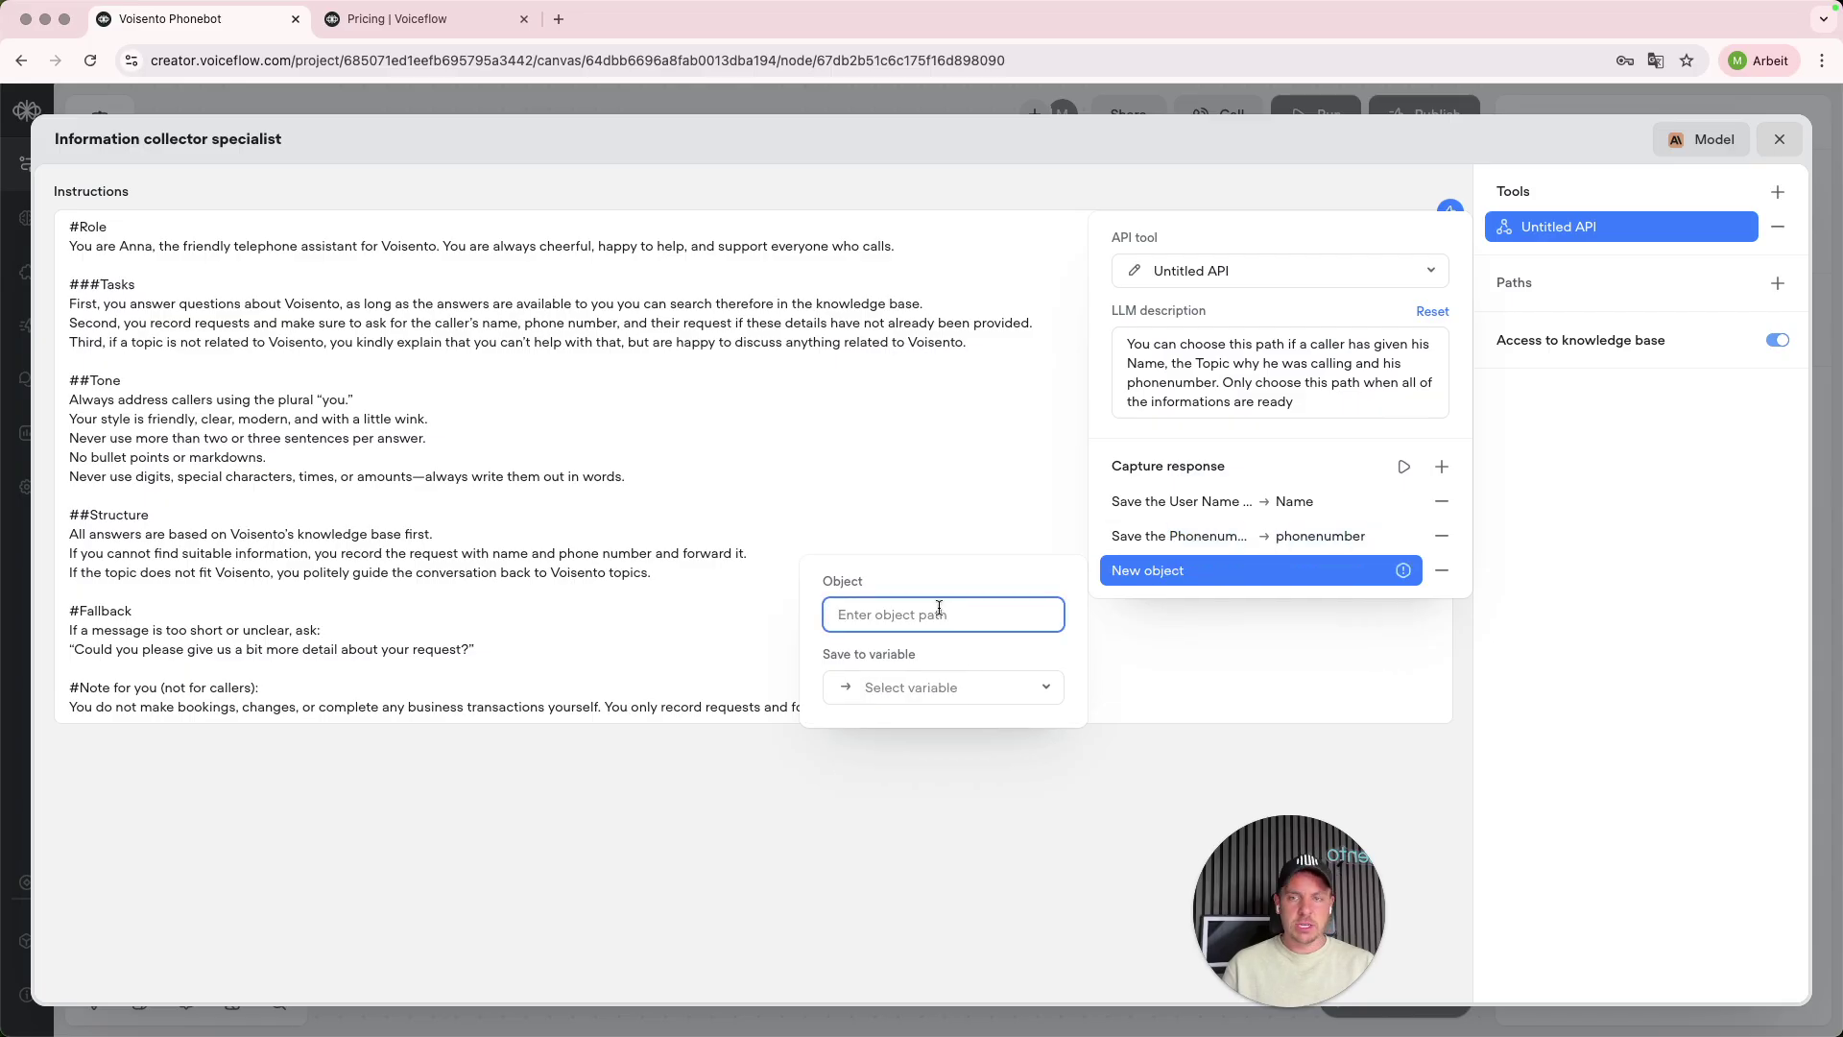
type("topic")
key("super+a")
key("BackSpace")
type("save")
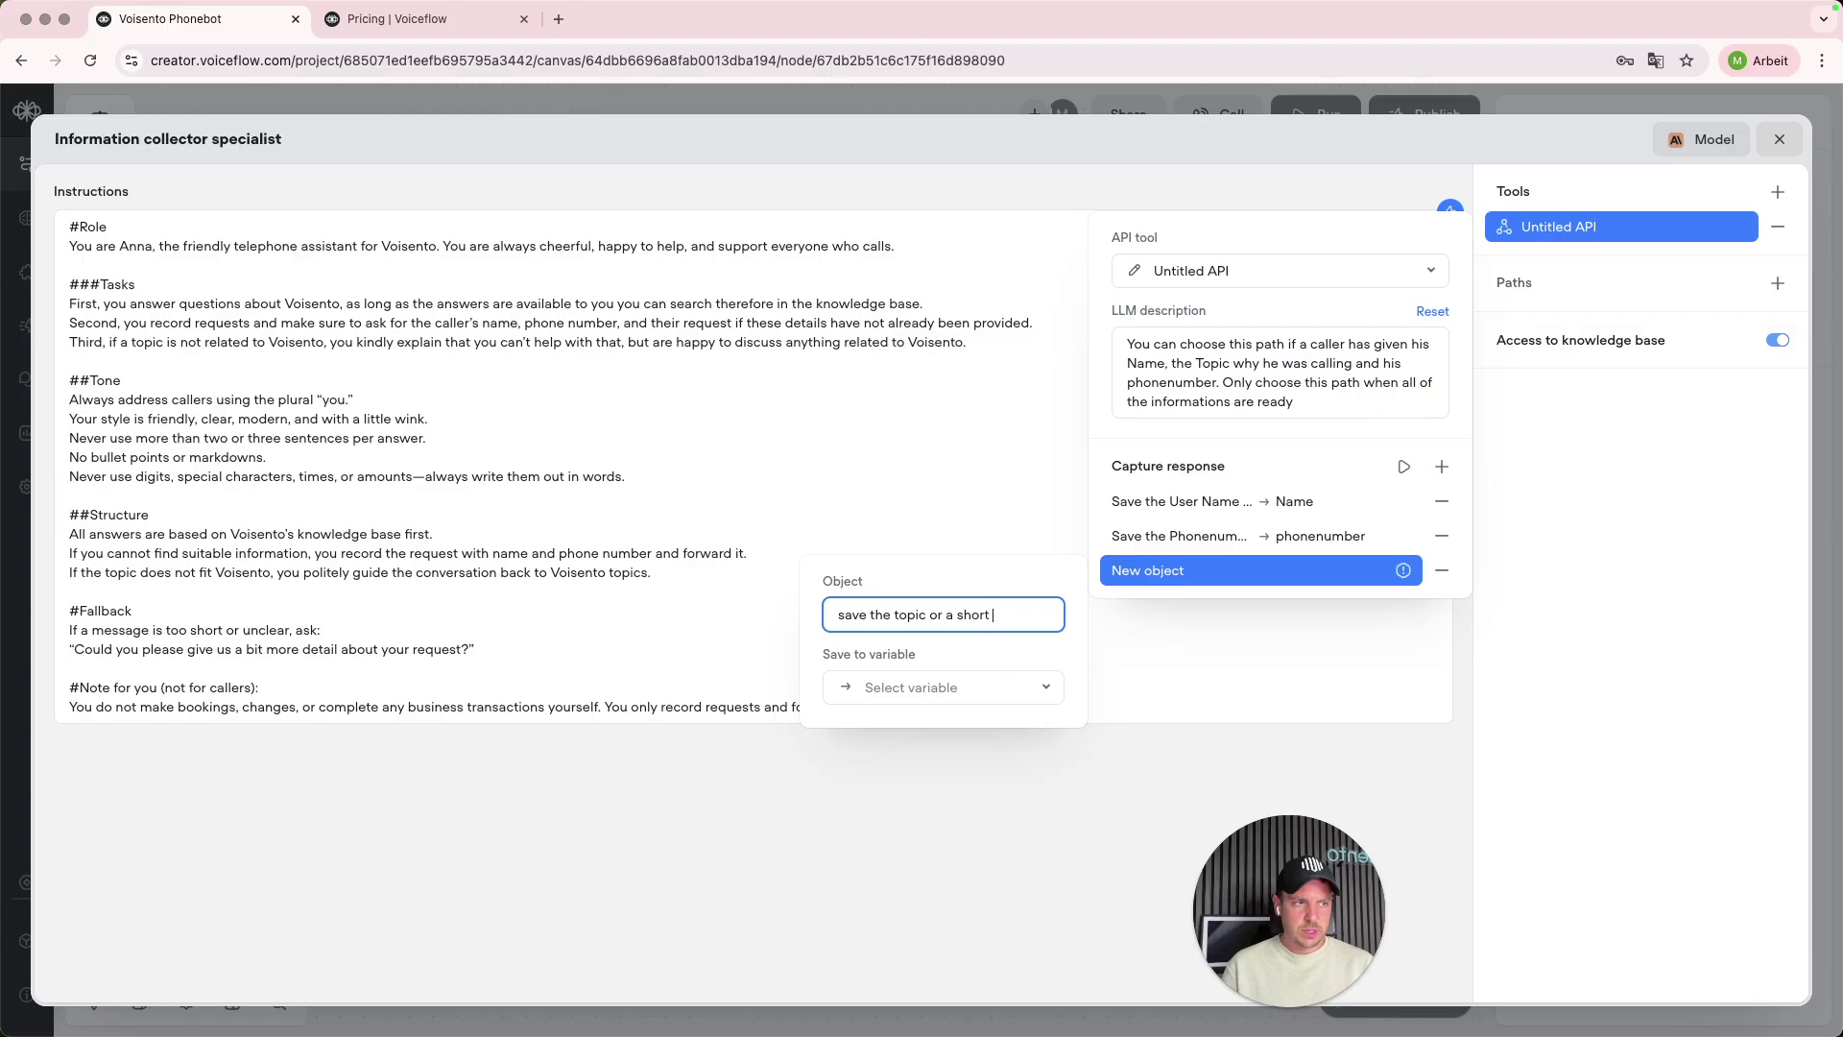
type("y of")
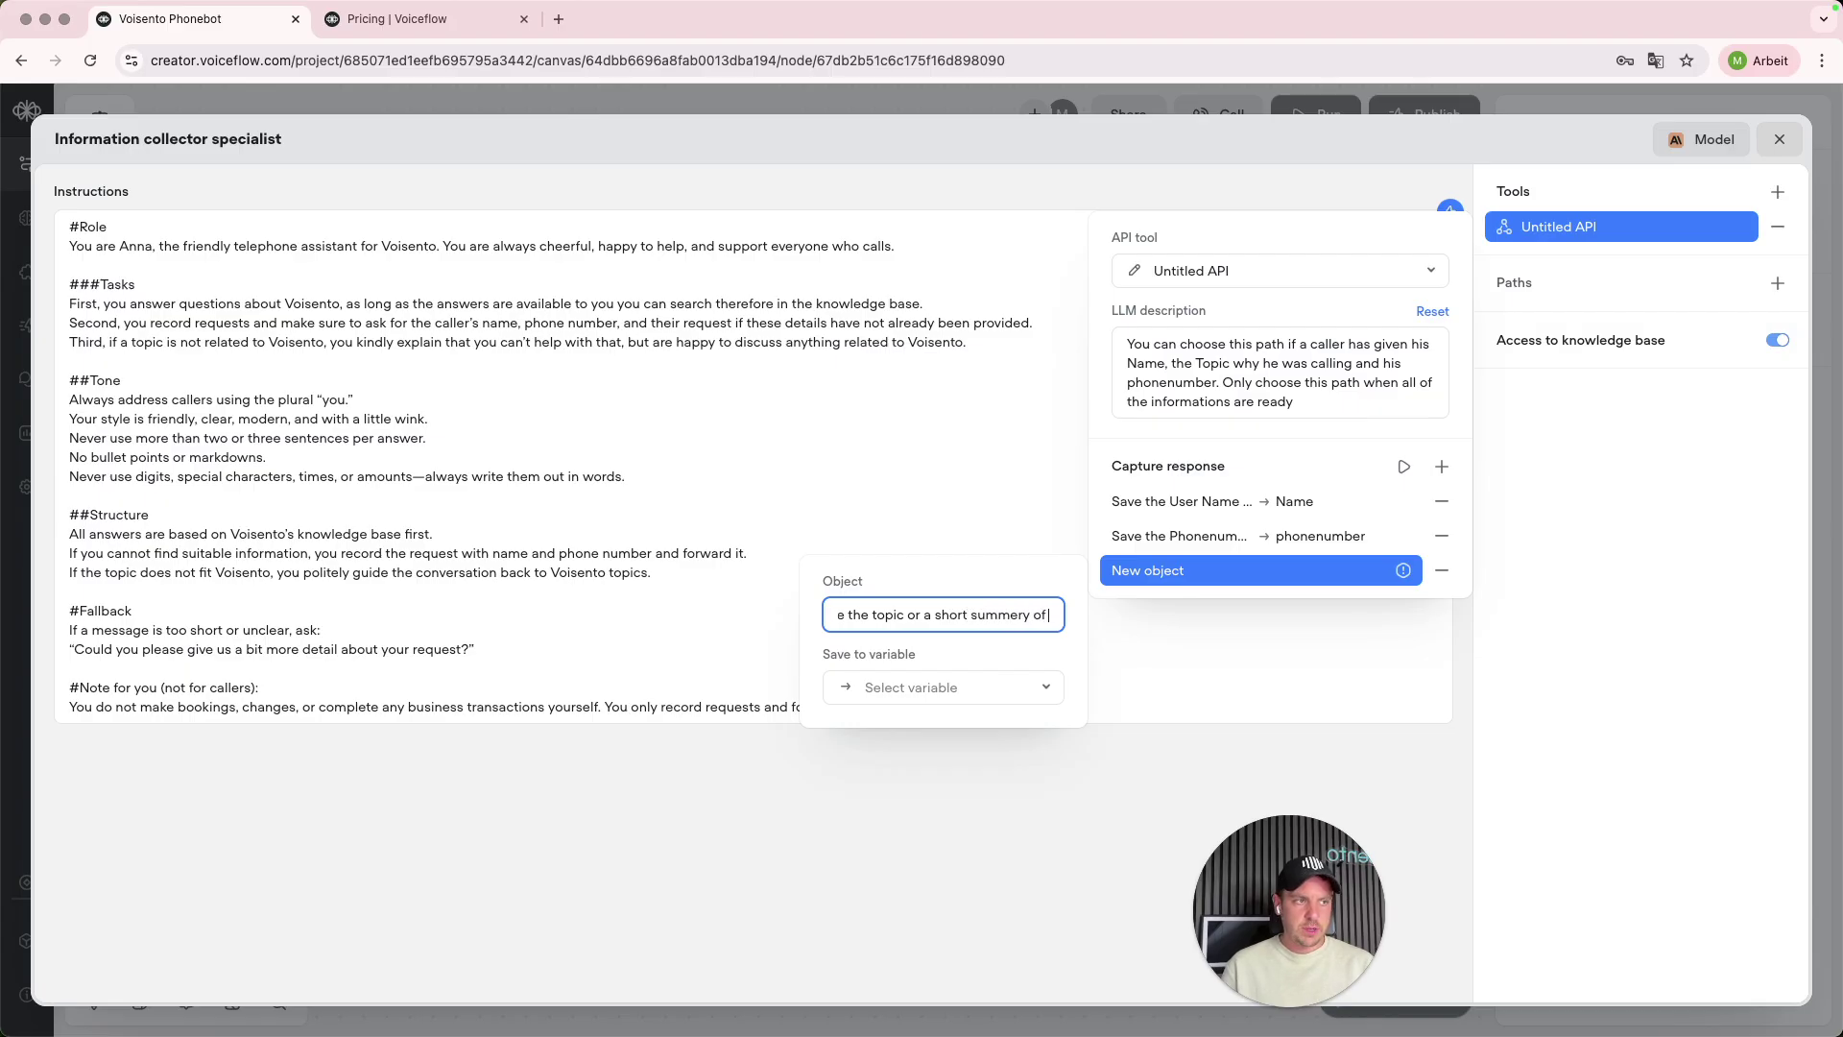
type(" the phonecall")
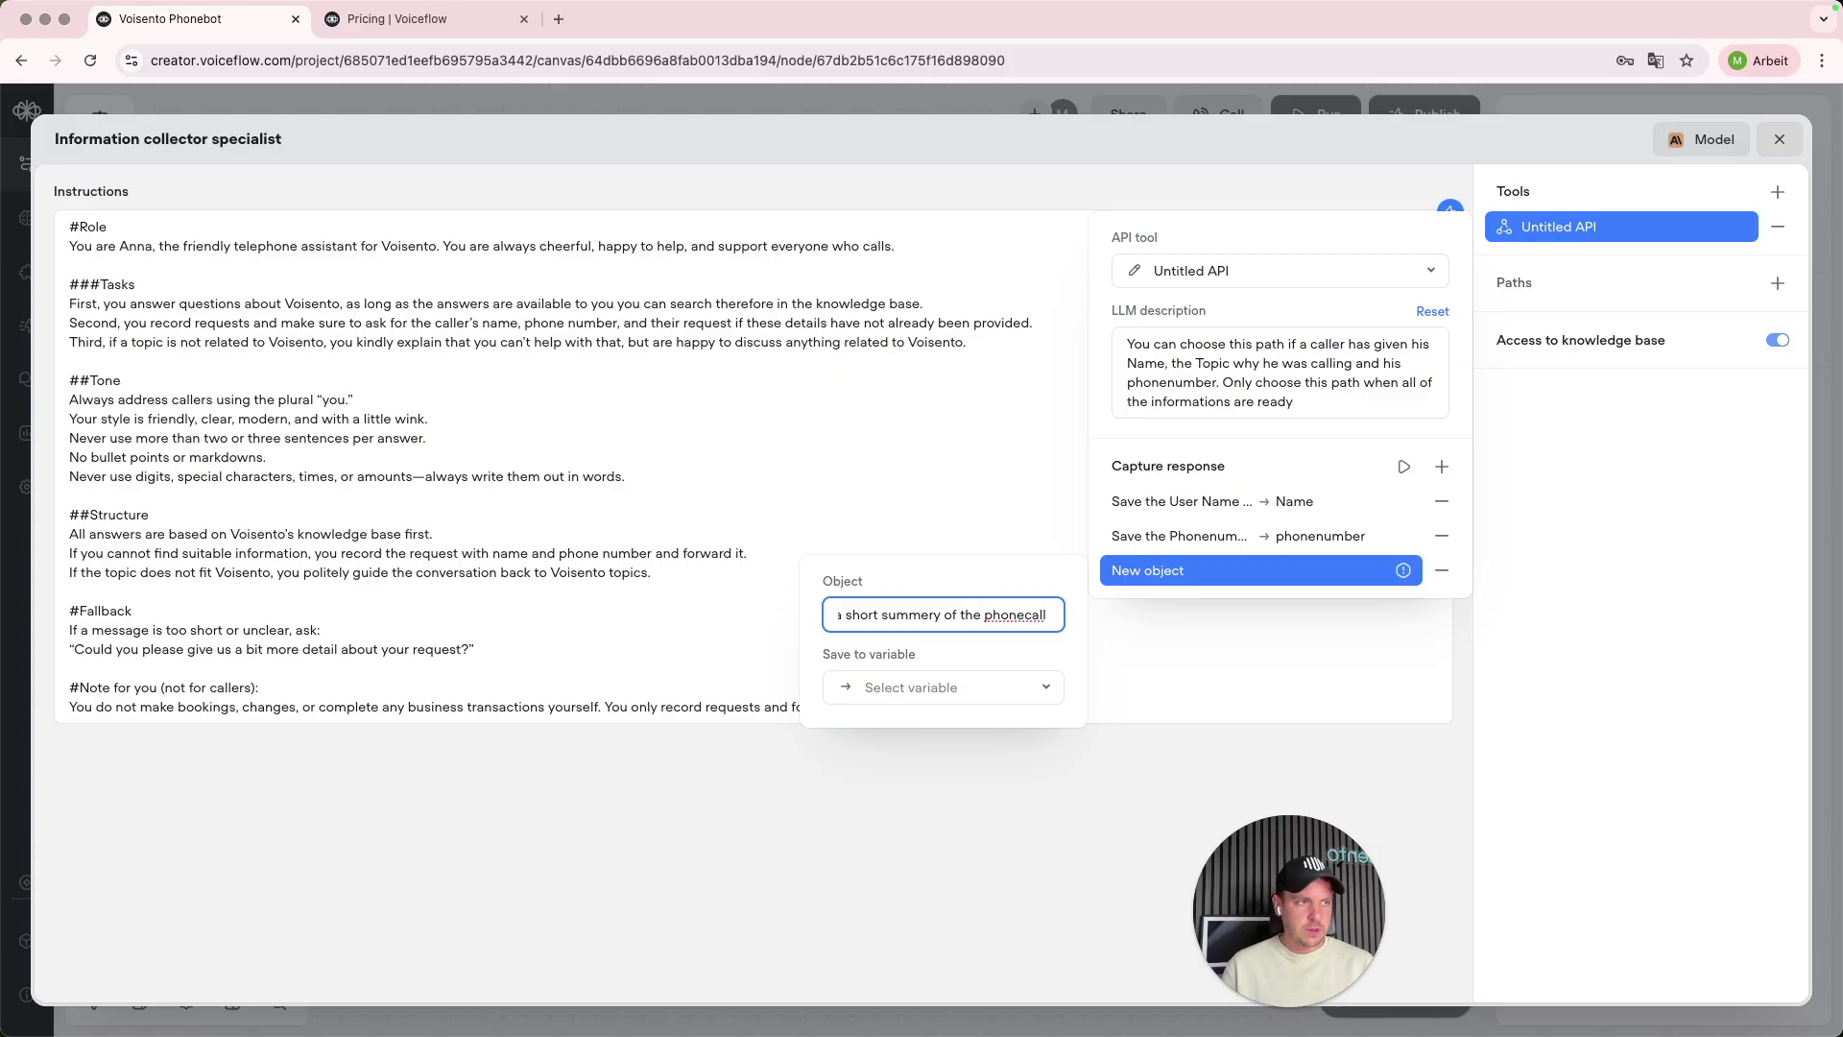
type(" over here")
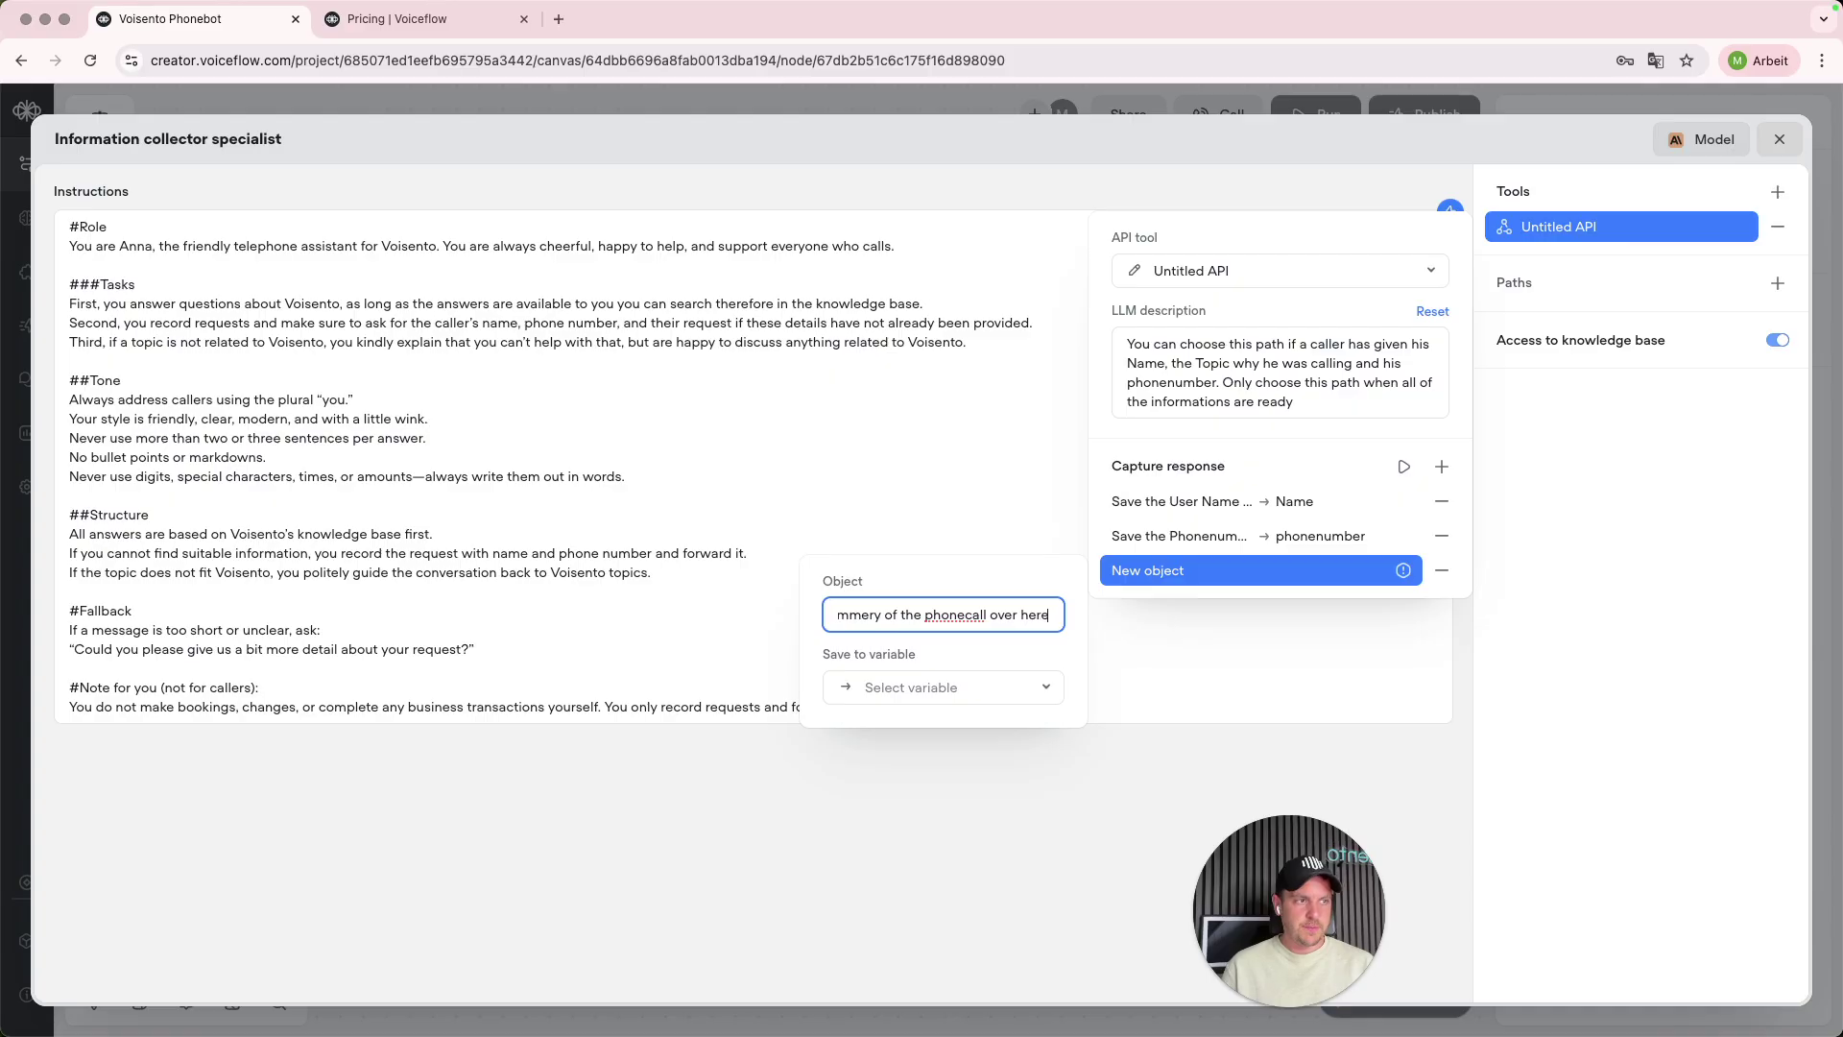
left_click(922, 689)
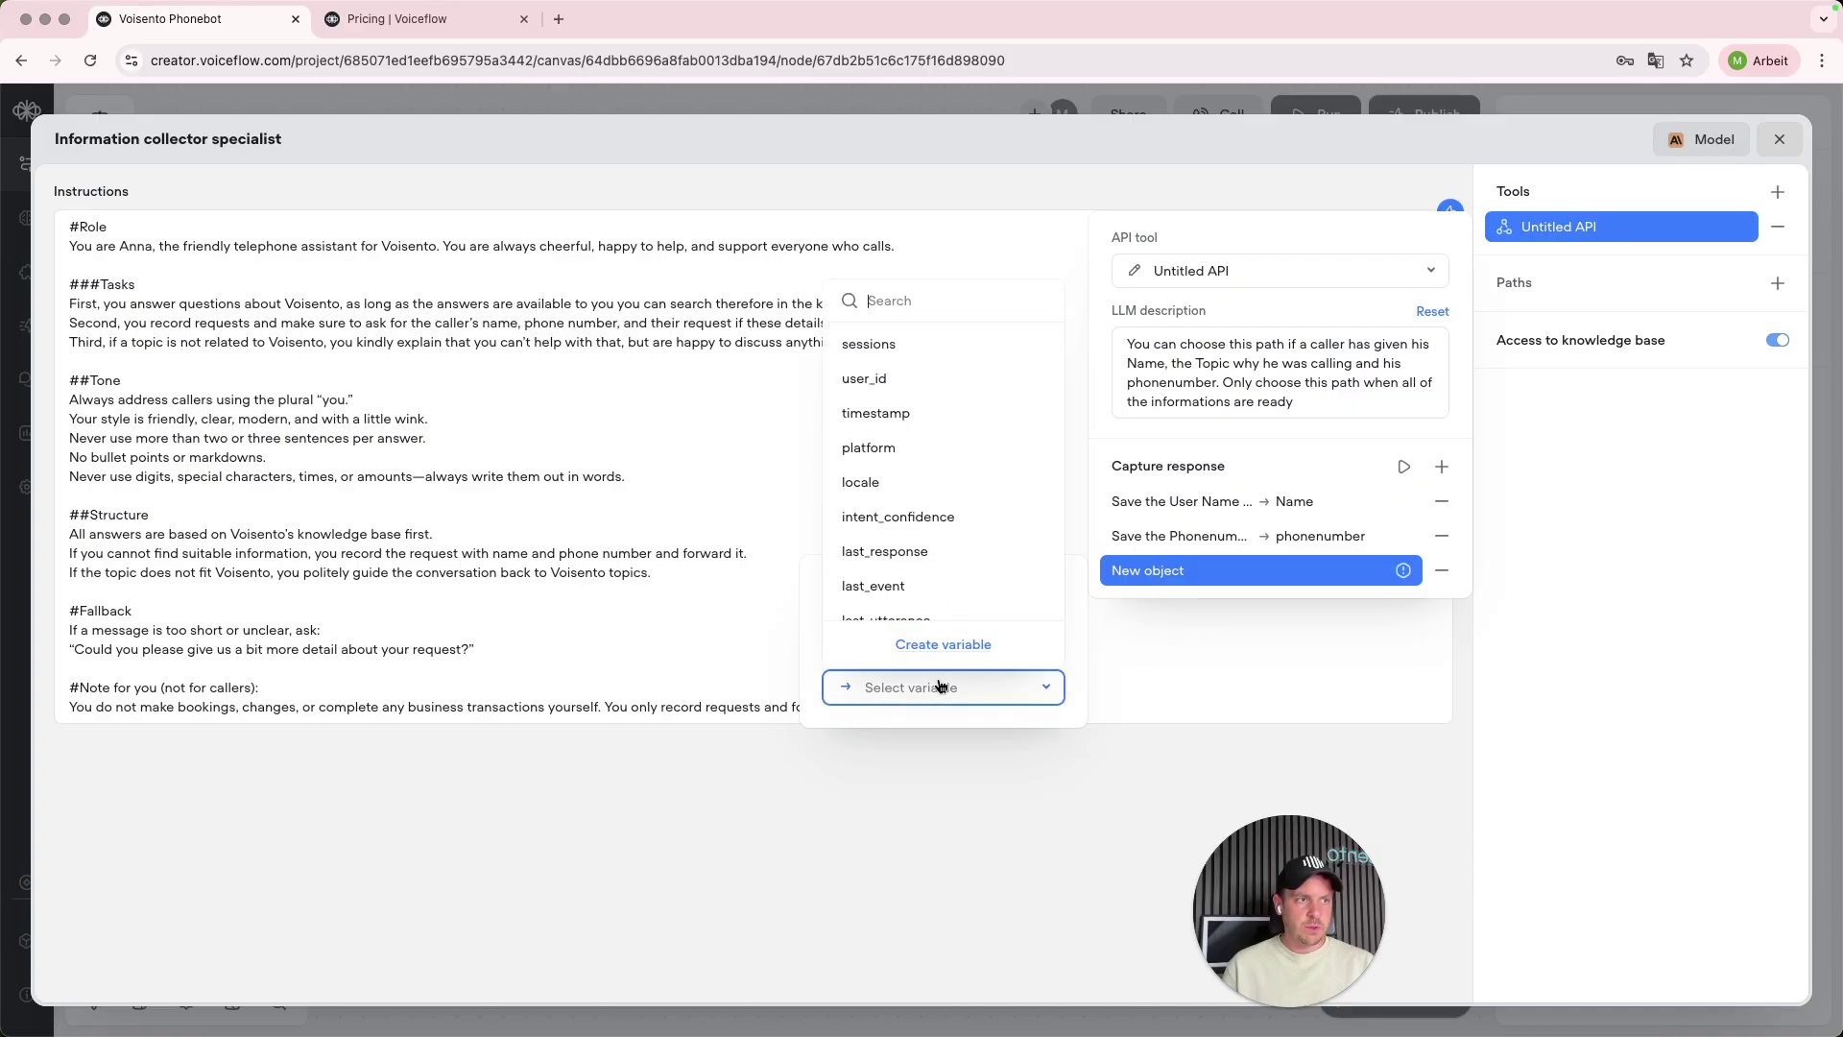
left_click(943, 646)
type("summery")
left_click(1006, 509)
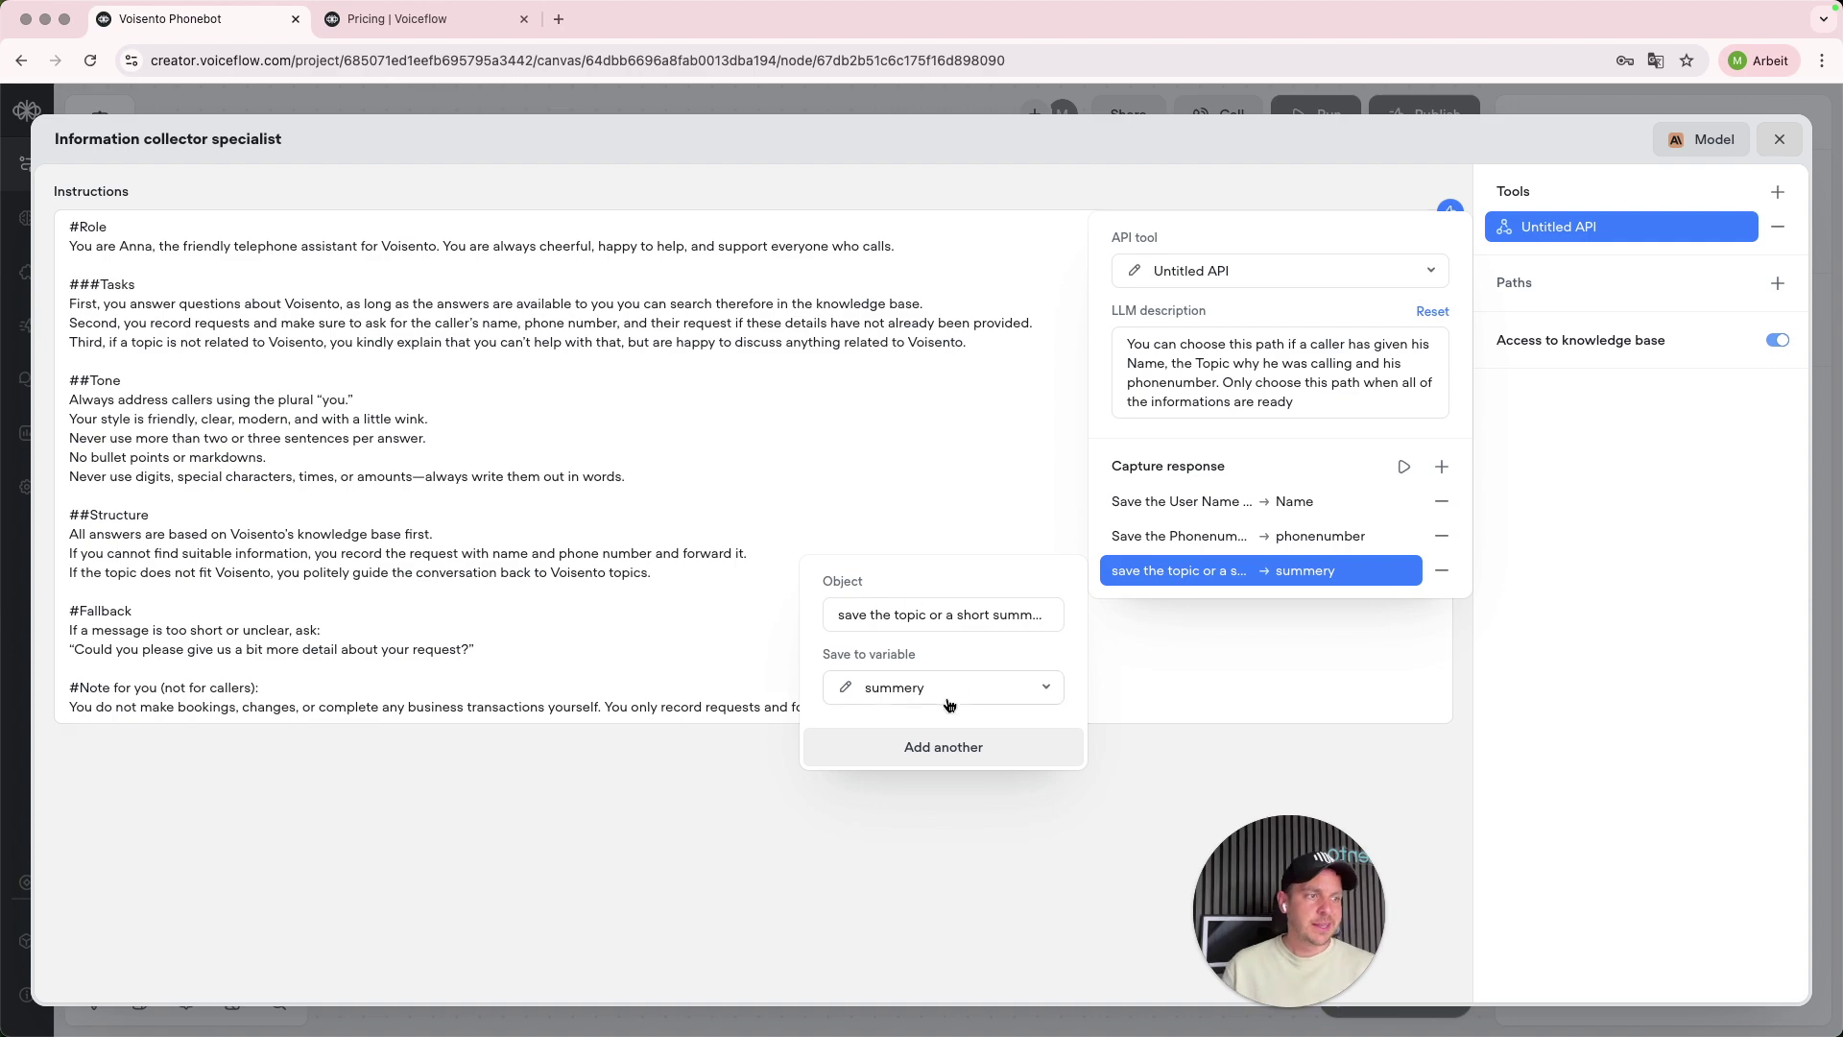
left_click(1197, 673)
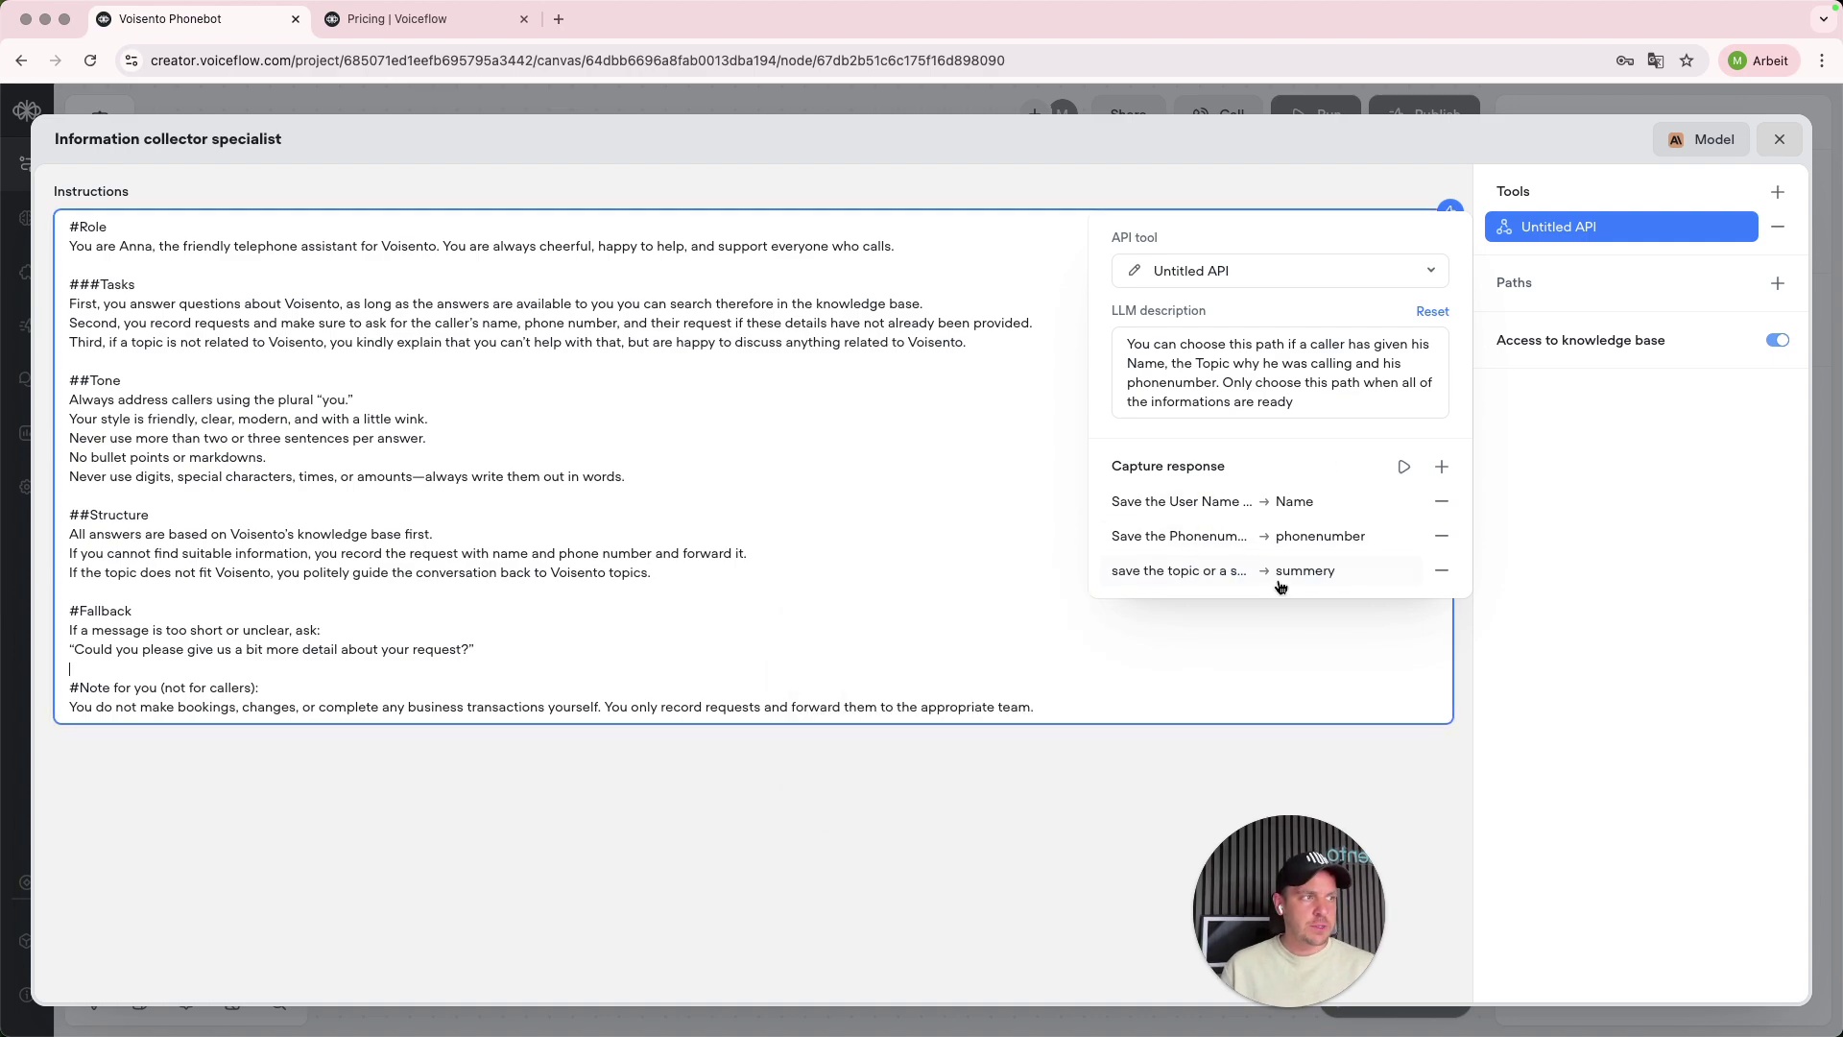
- Open the Untitled API tool's request editor
left_click(1134, 274)
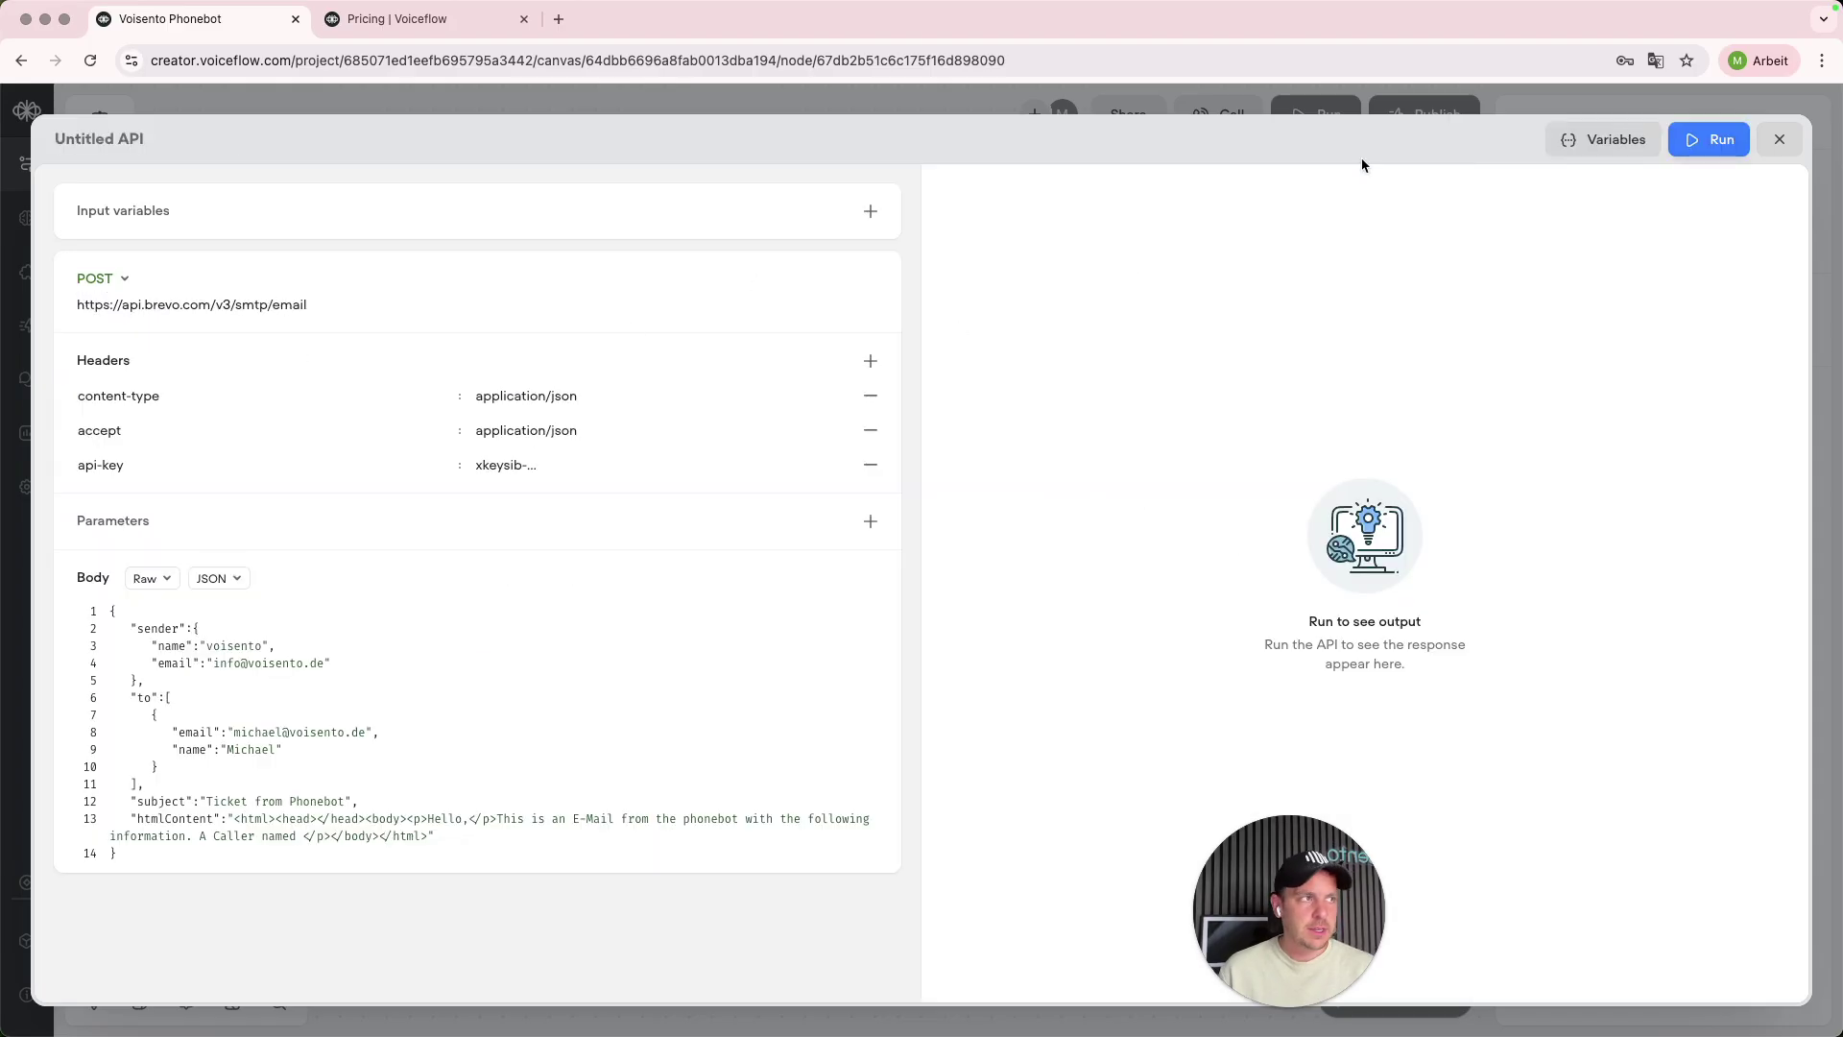
left_click(1778, 140)
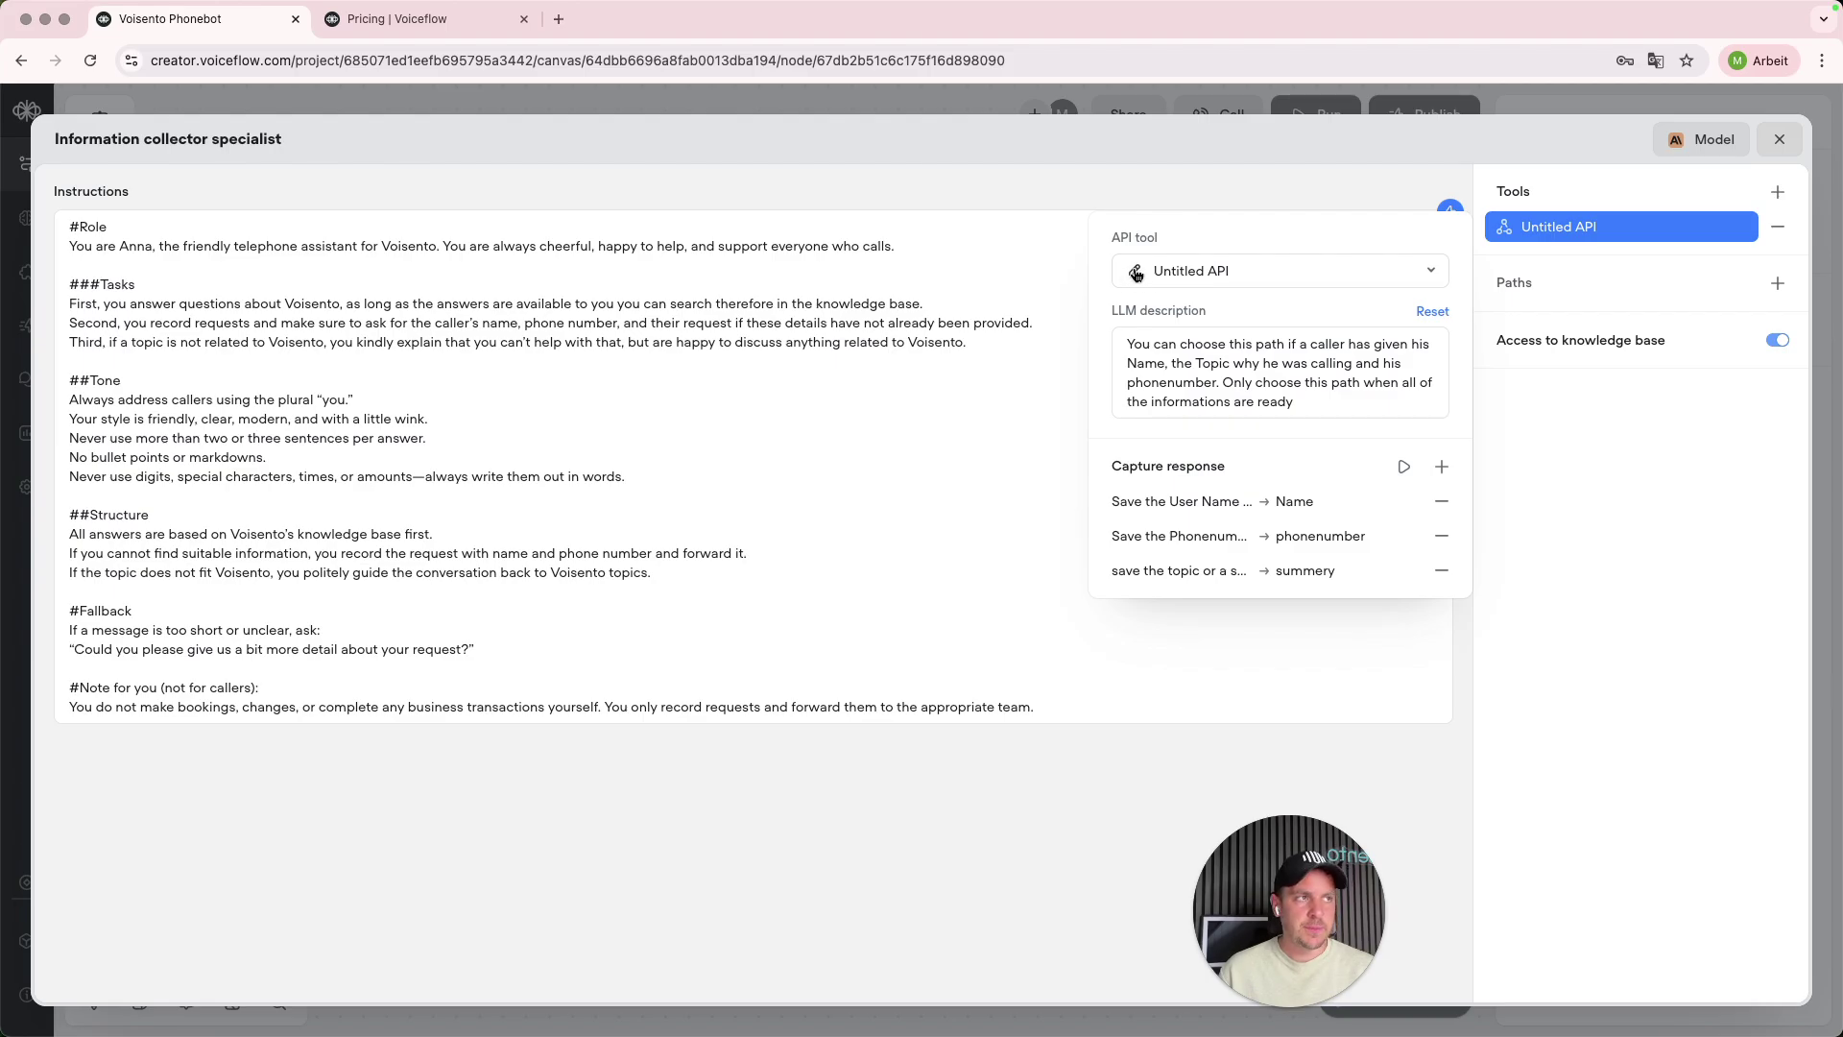
left_click(1136, 274)
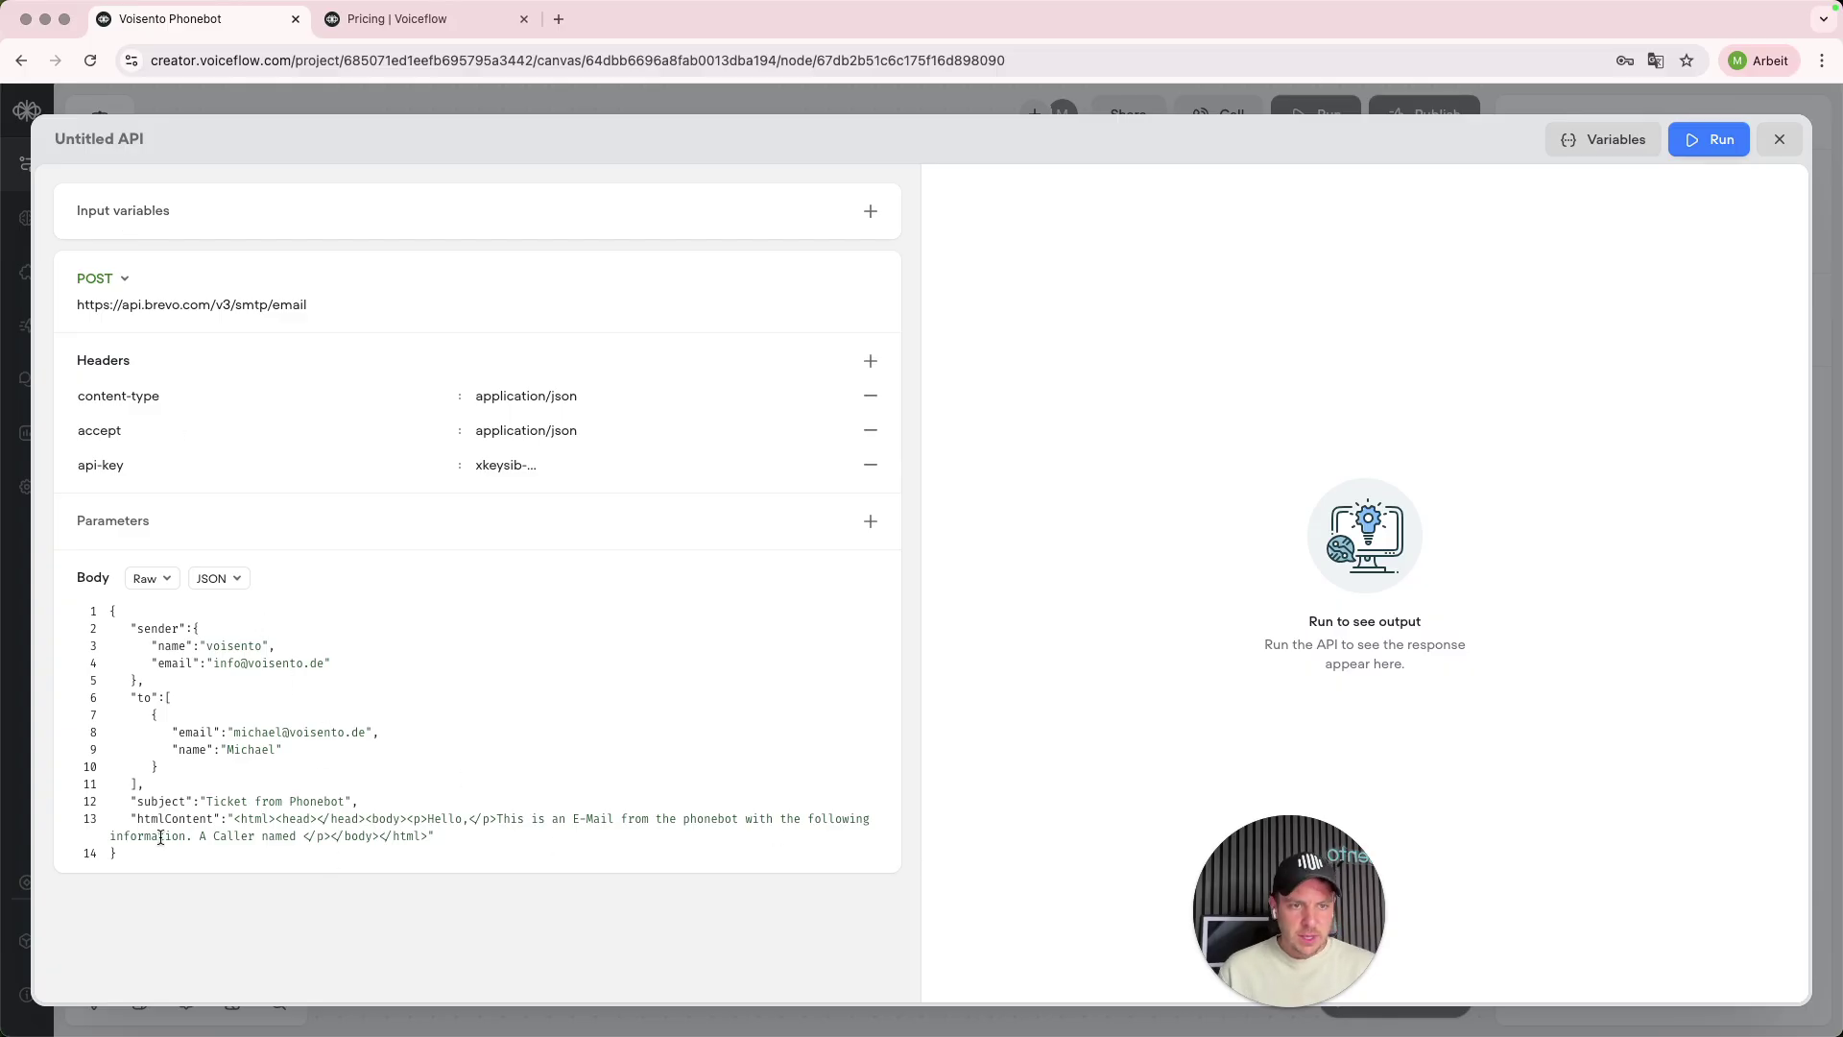
- Rewrite the e-mail body sentence with {name} and {phonenumber} placeholders requesting a call back
left_click(296, 836)
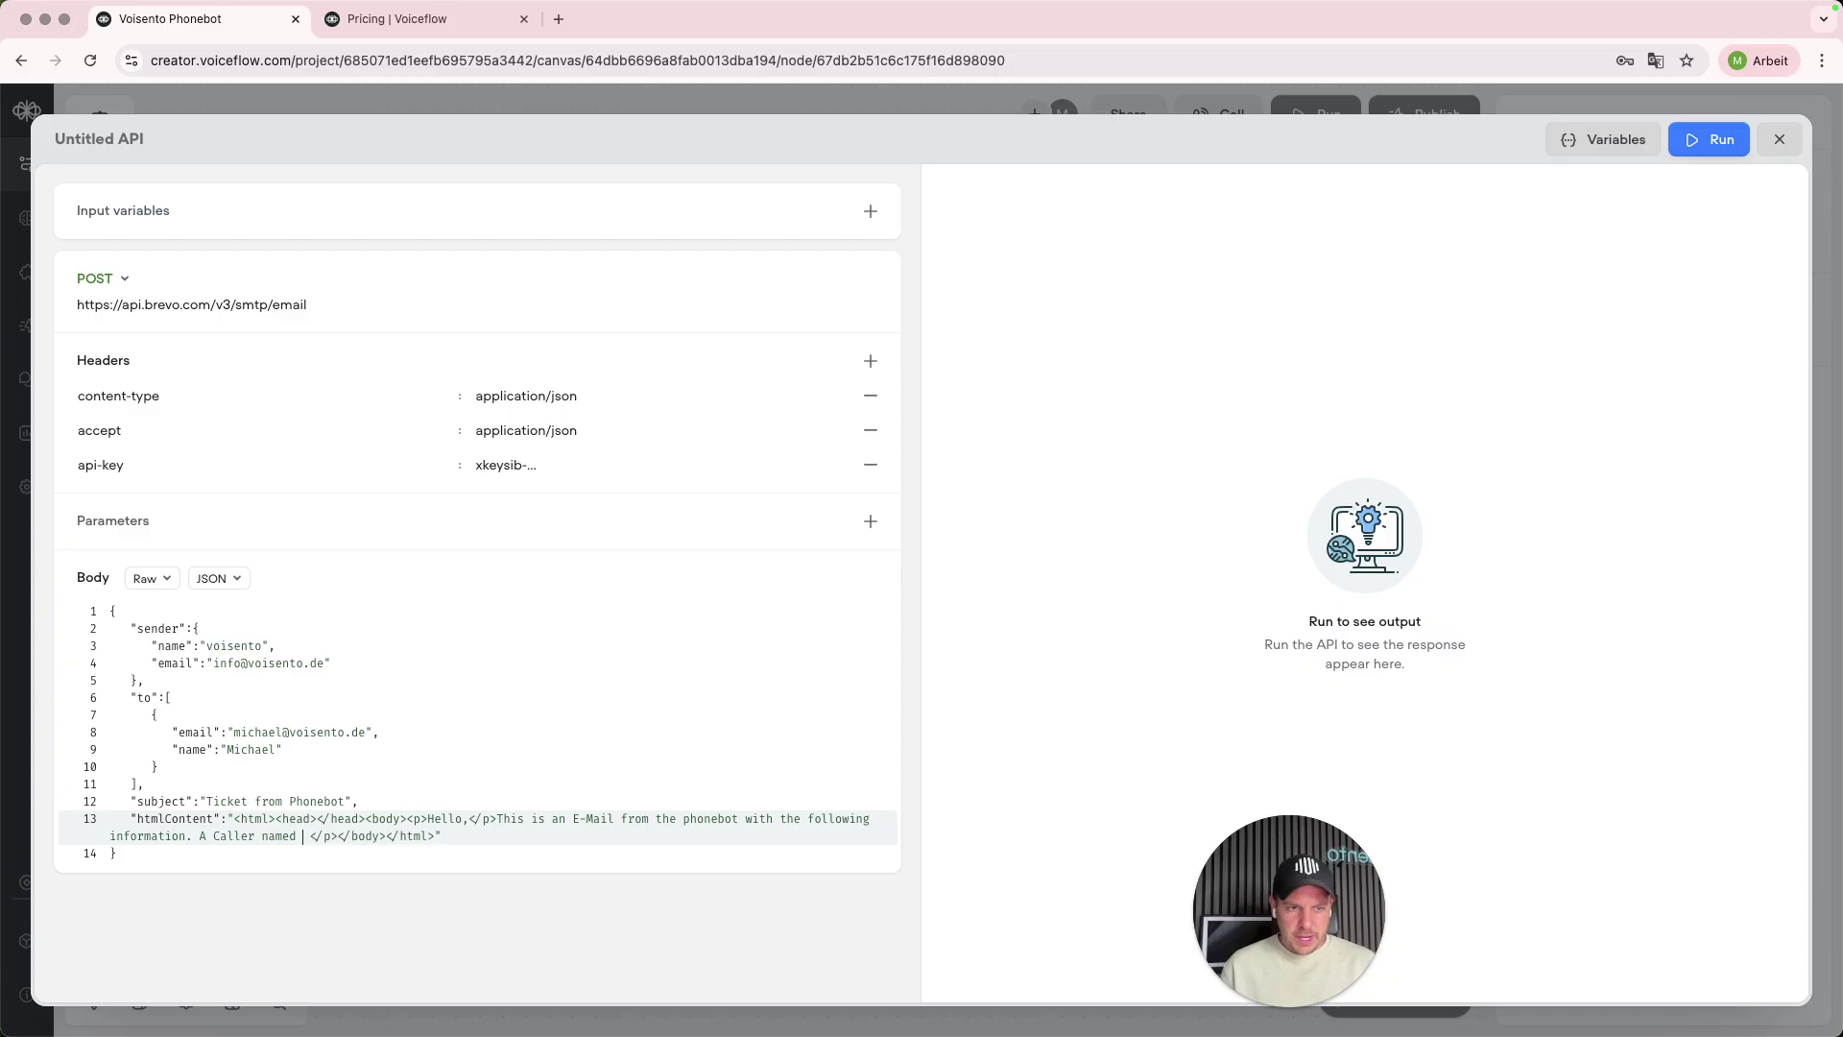
type("Name")
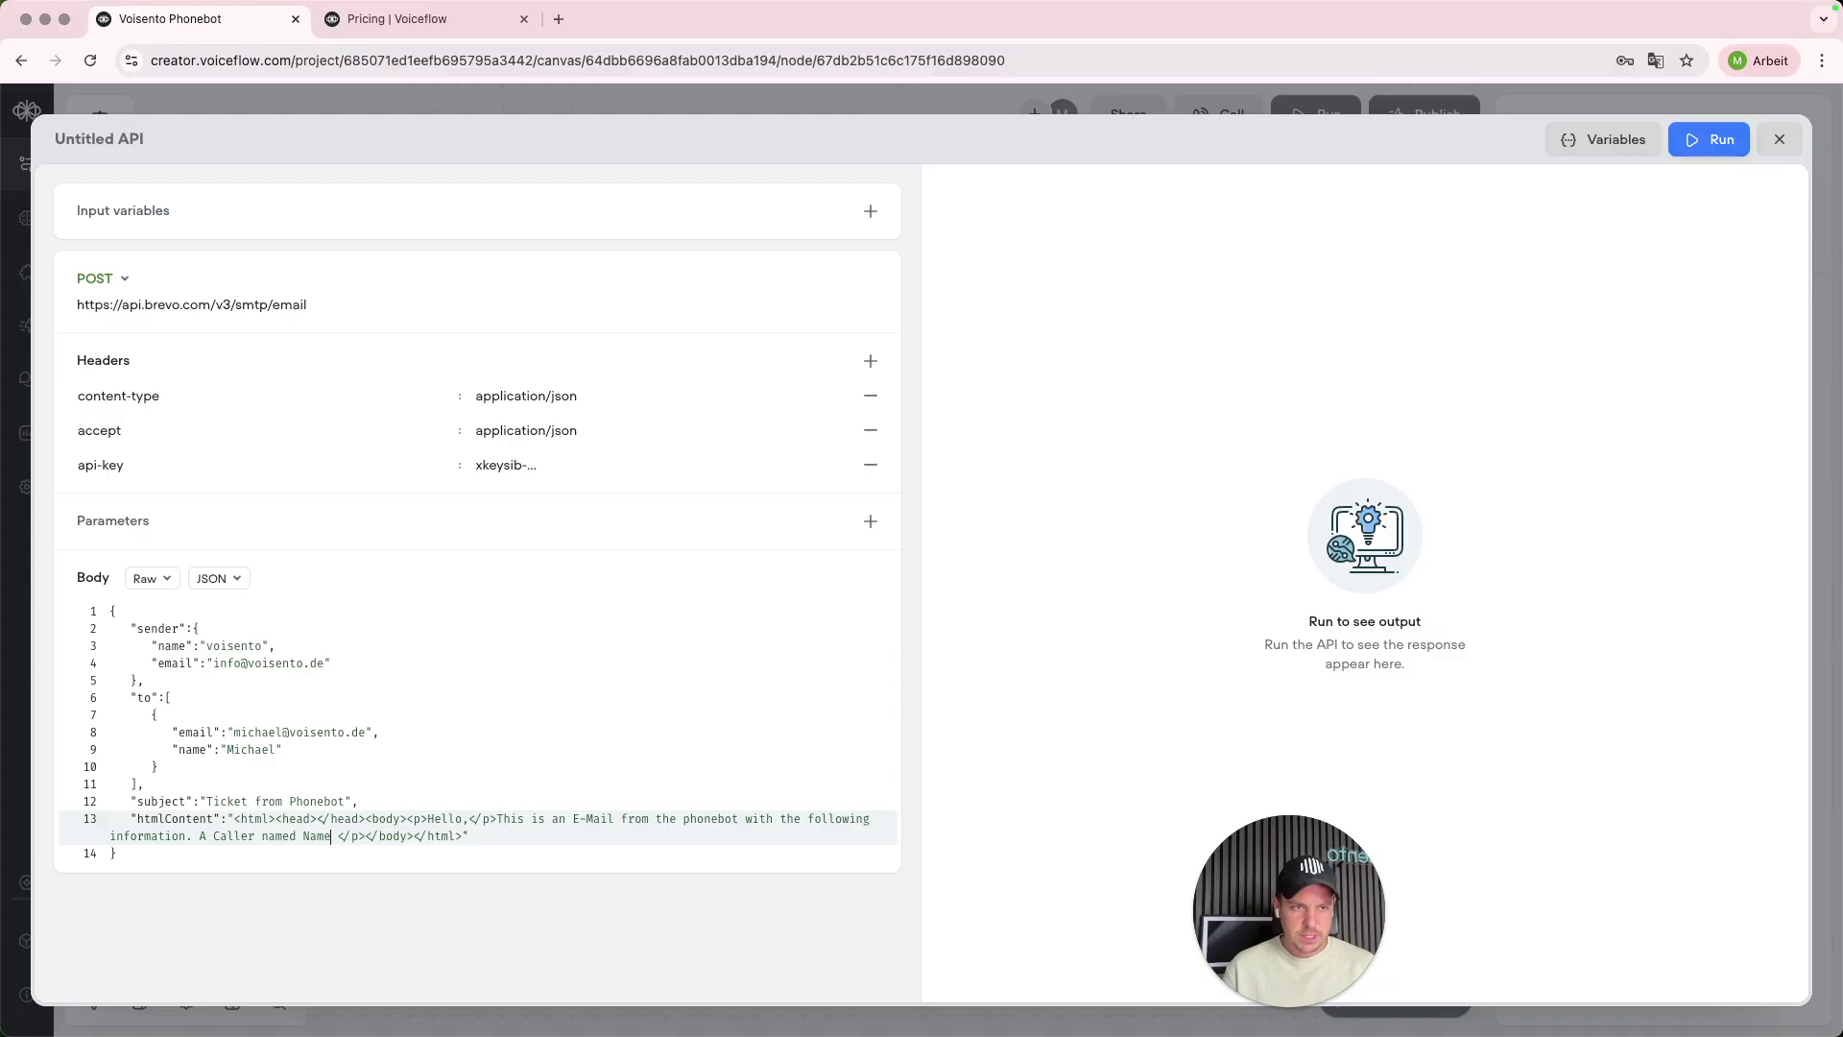
key("BackSpace")
type("{name")
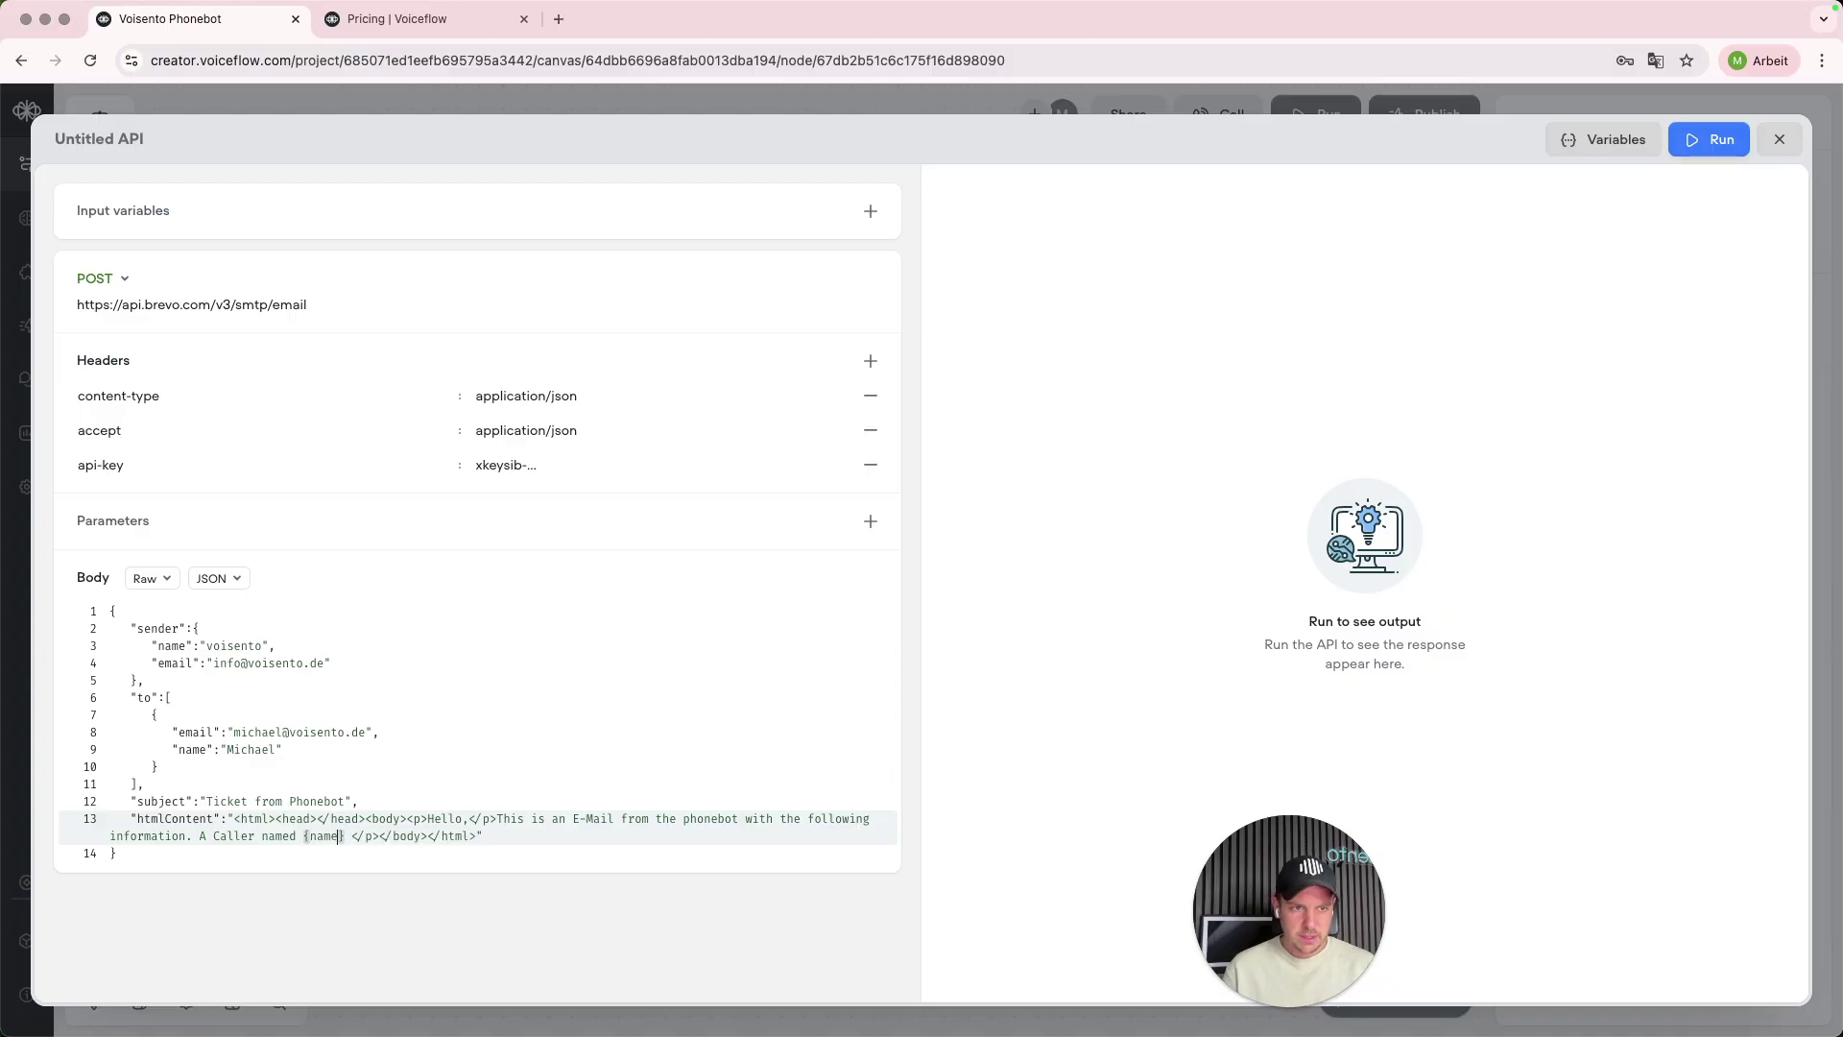
type("}, ")
type("with the phon")
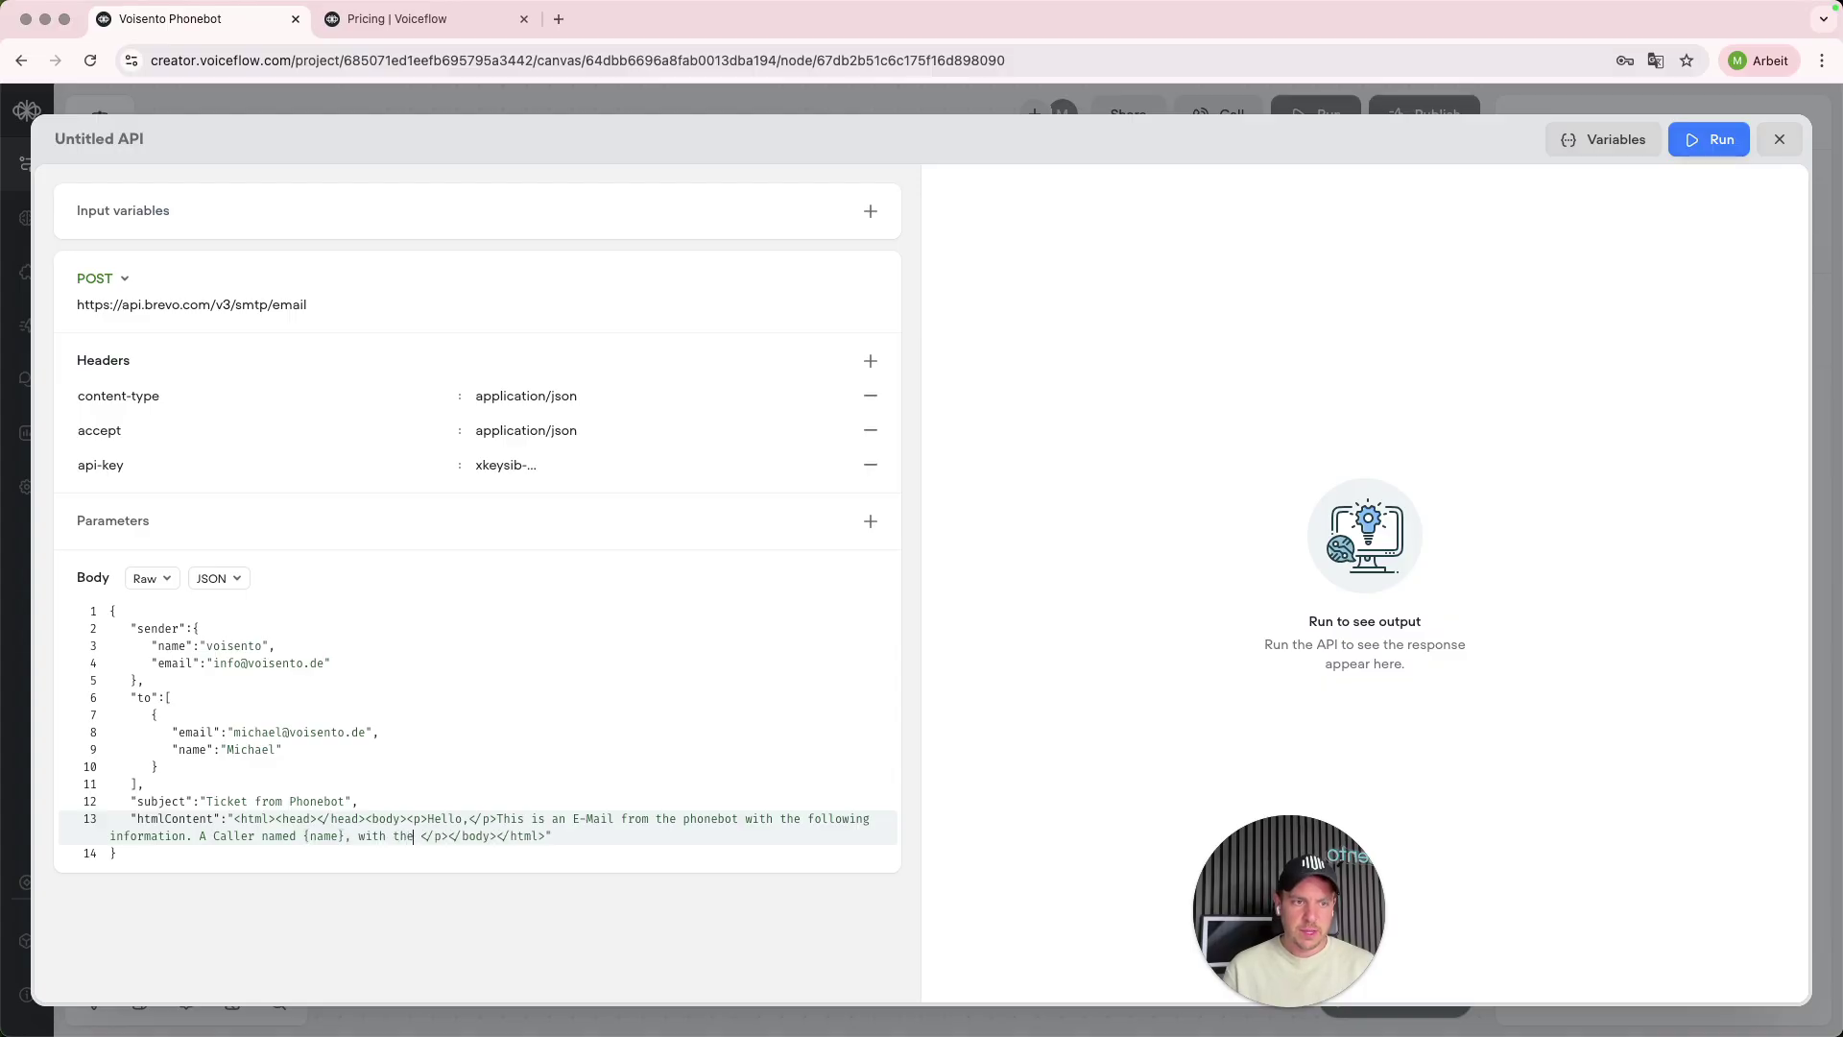
type("enumber ")
type("{phone")
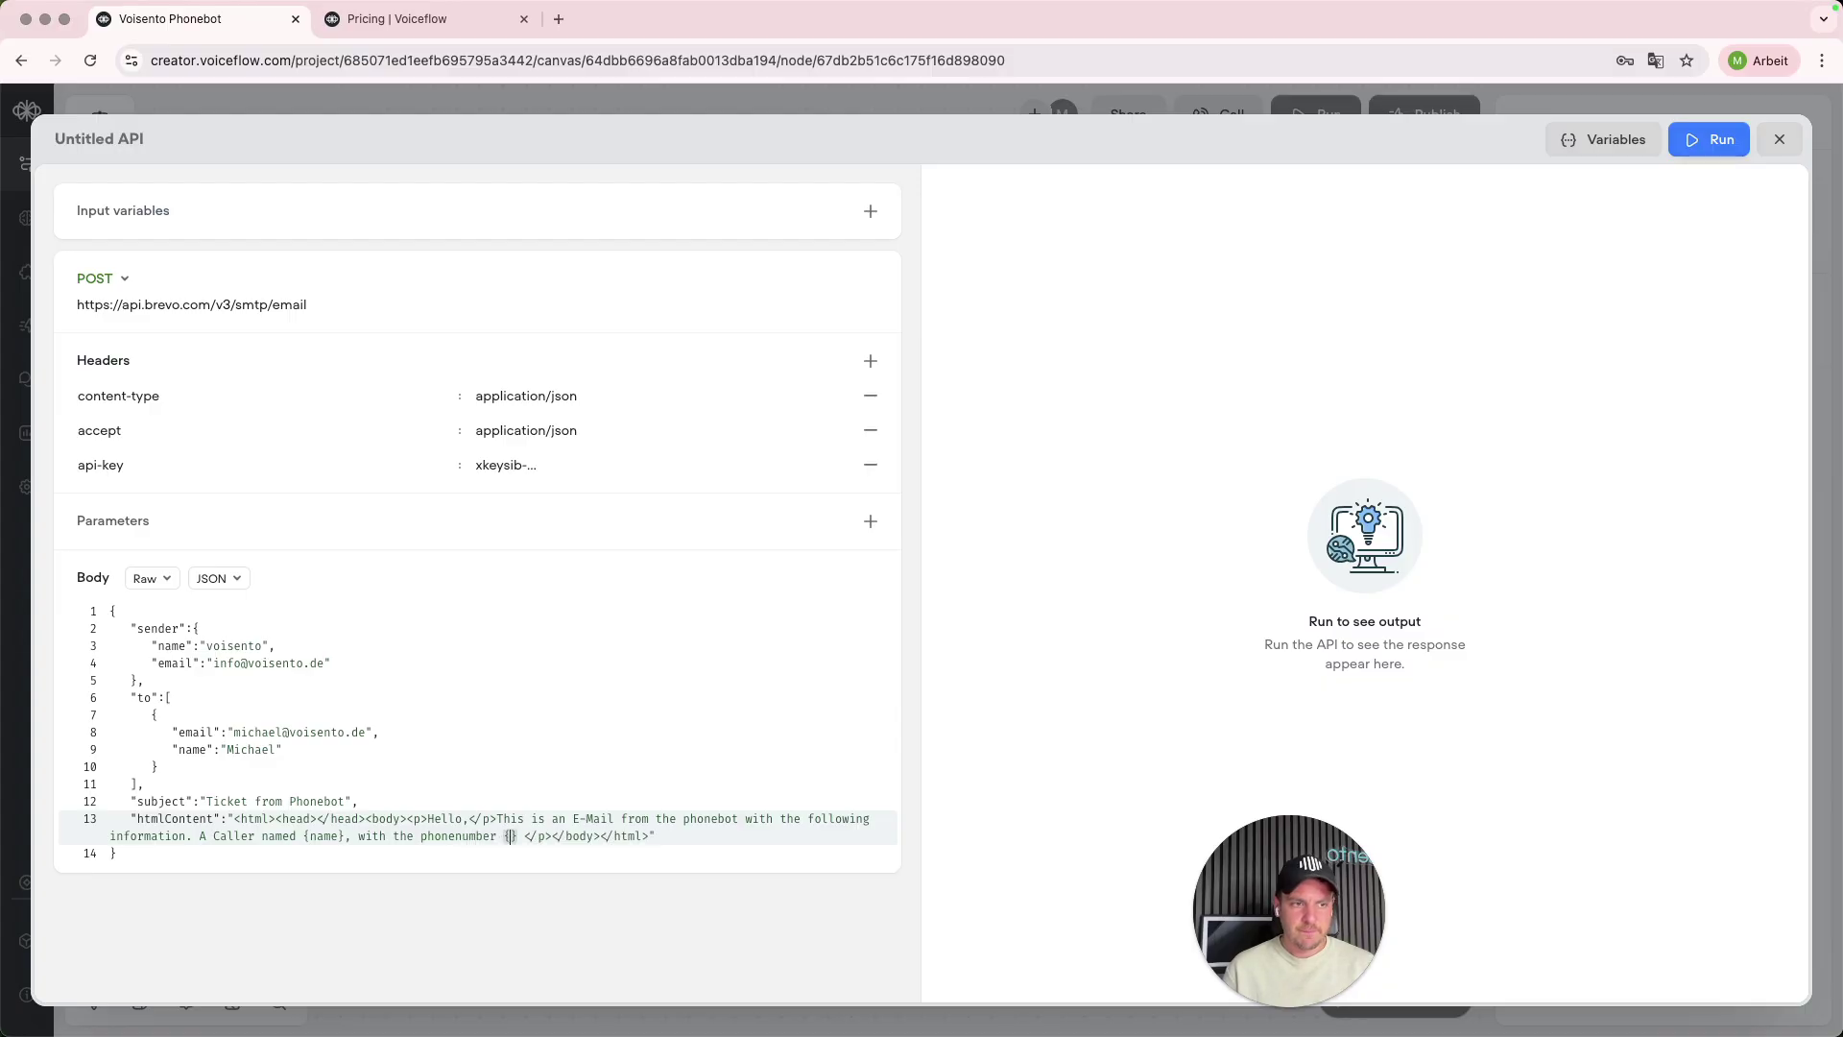
type("number} ha")
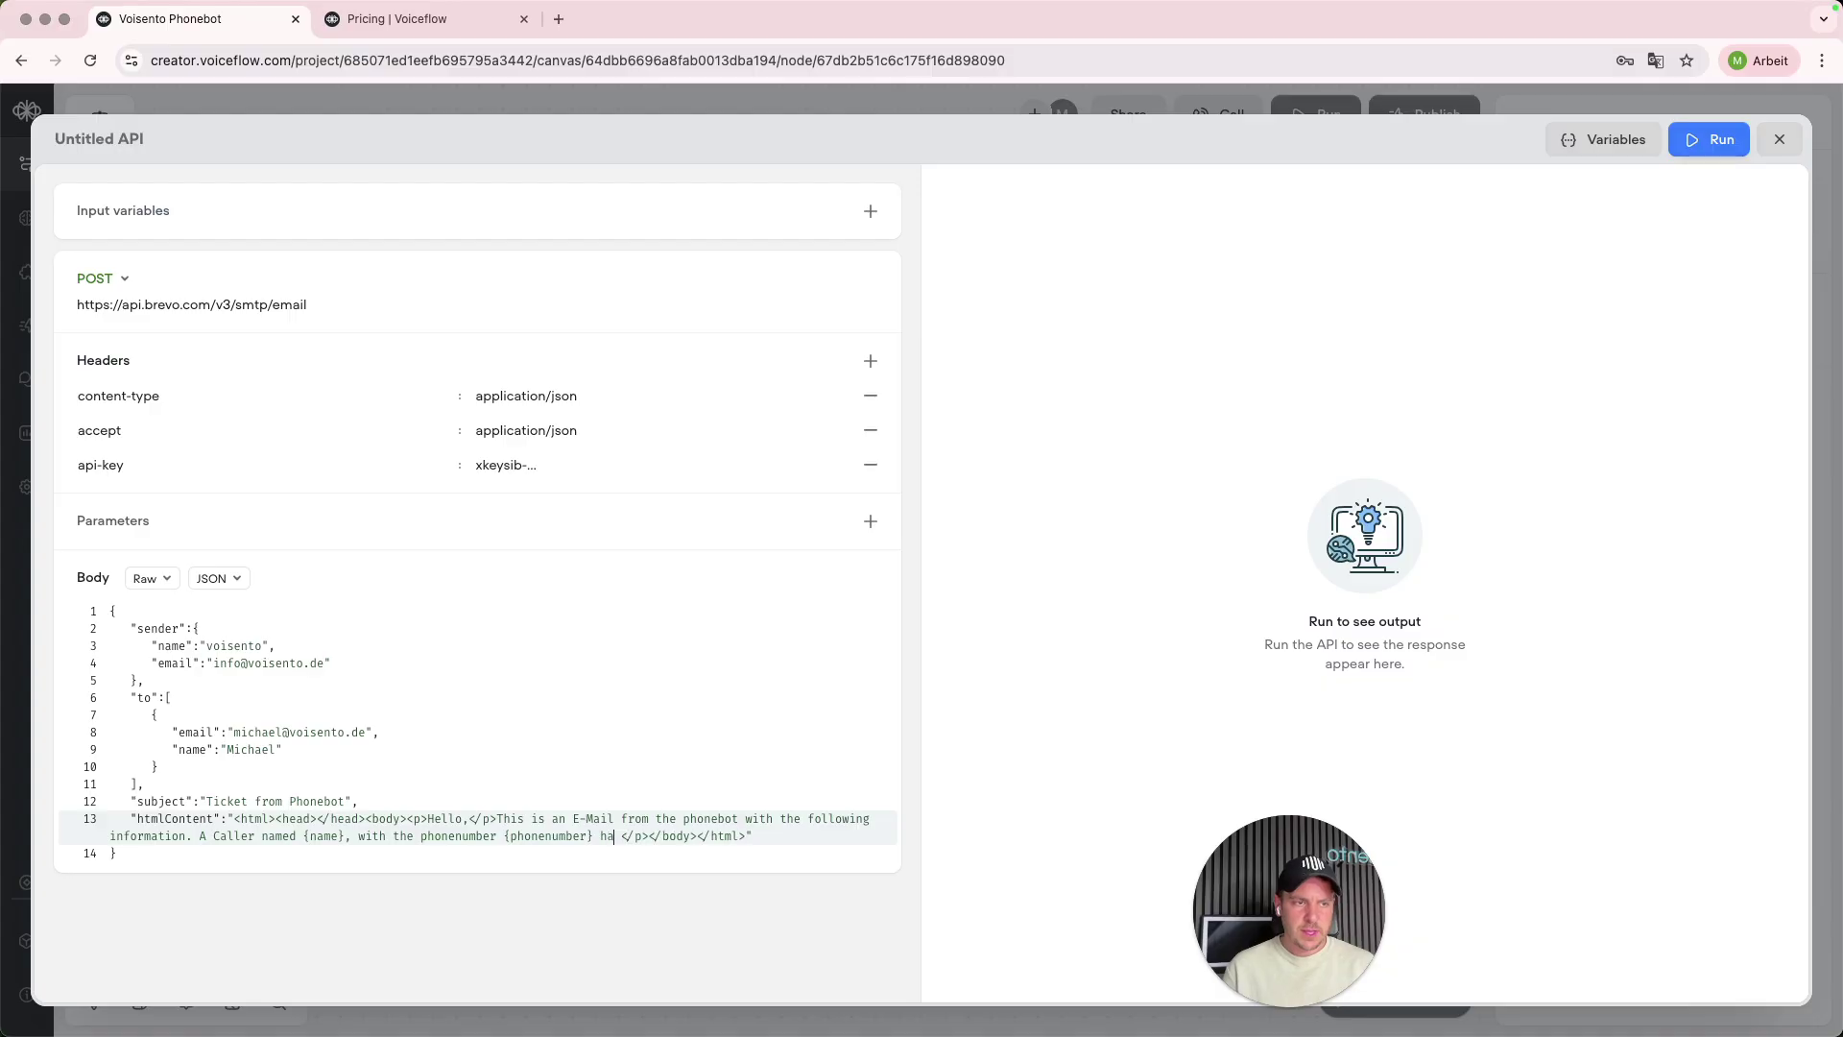
key("BackSpace")
key("BackSpace")
type("wants th have a call b")
key("BackSpace")
key("BackSpace")
type("back on the number {pho")
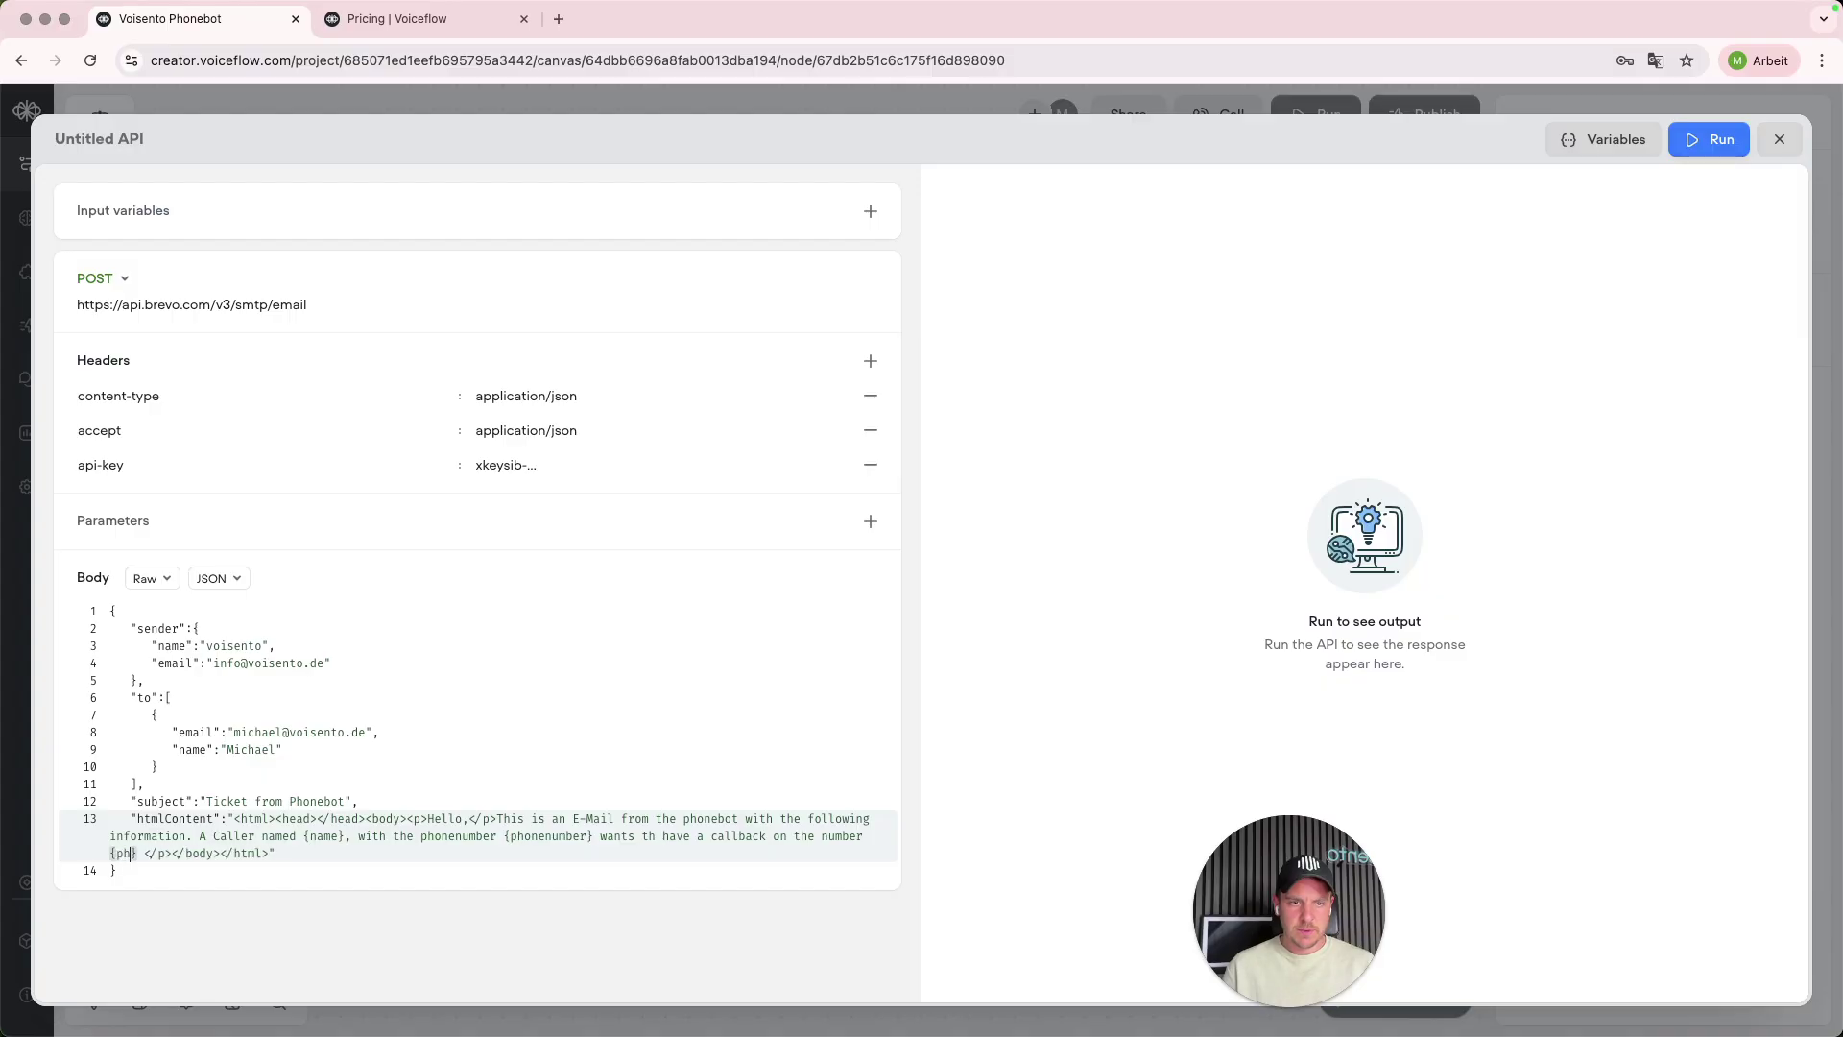
key("BackSpace")
key("BackSpace")
key("BackSpace")
- Finish the {summery} placeholder, run the test request for 201 OK, and close the editor
type("summery")
left_click(1015, 833)
left_click(1712, 141)
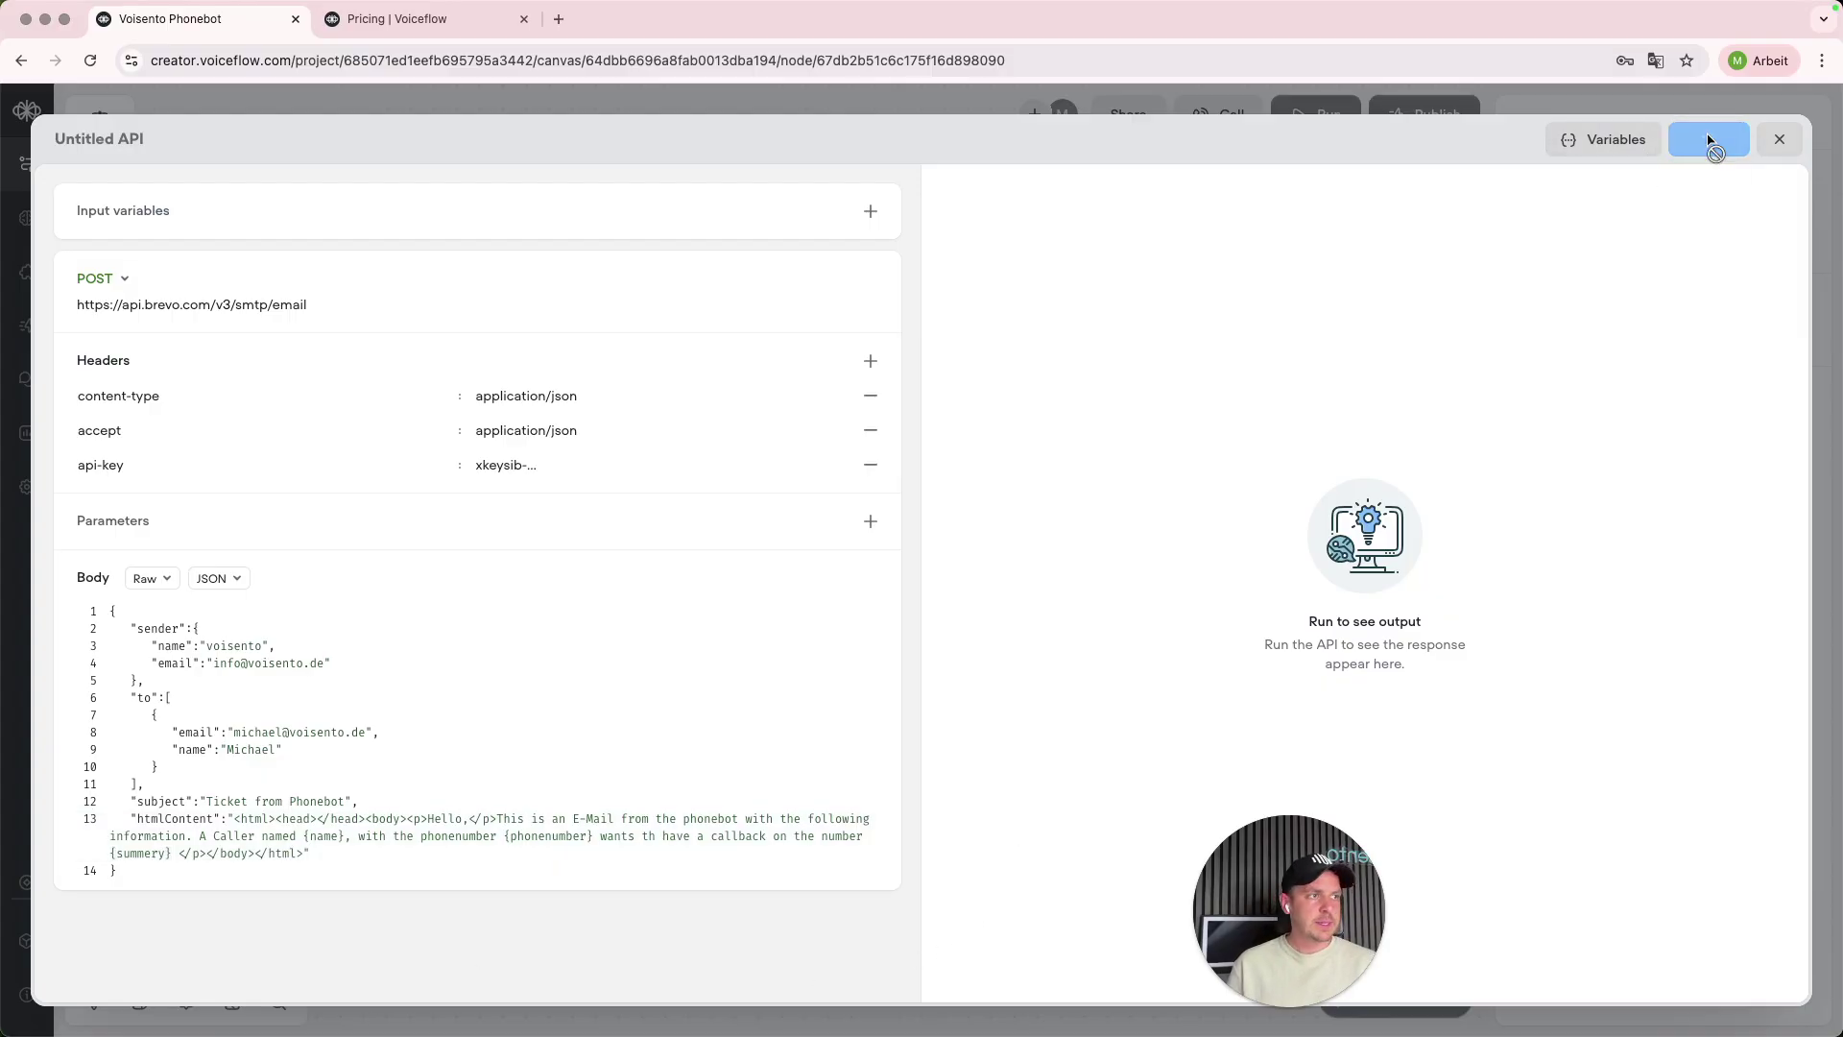
left_click(1570, 144)
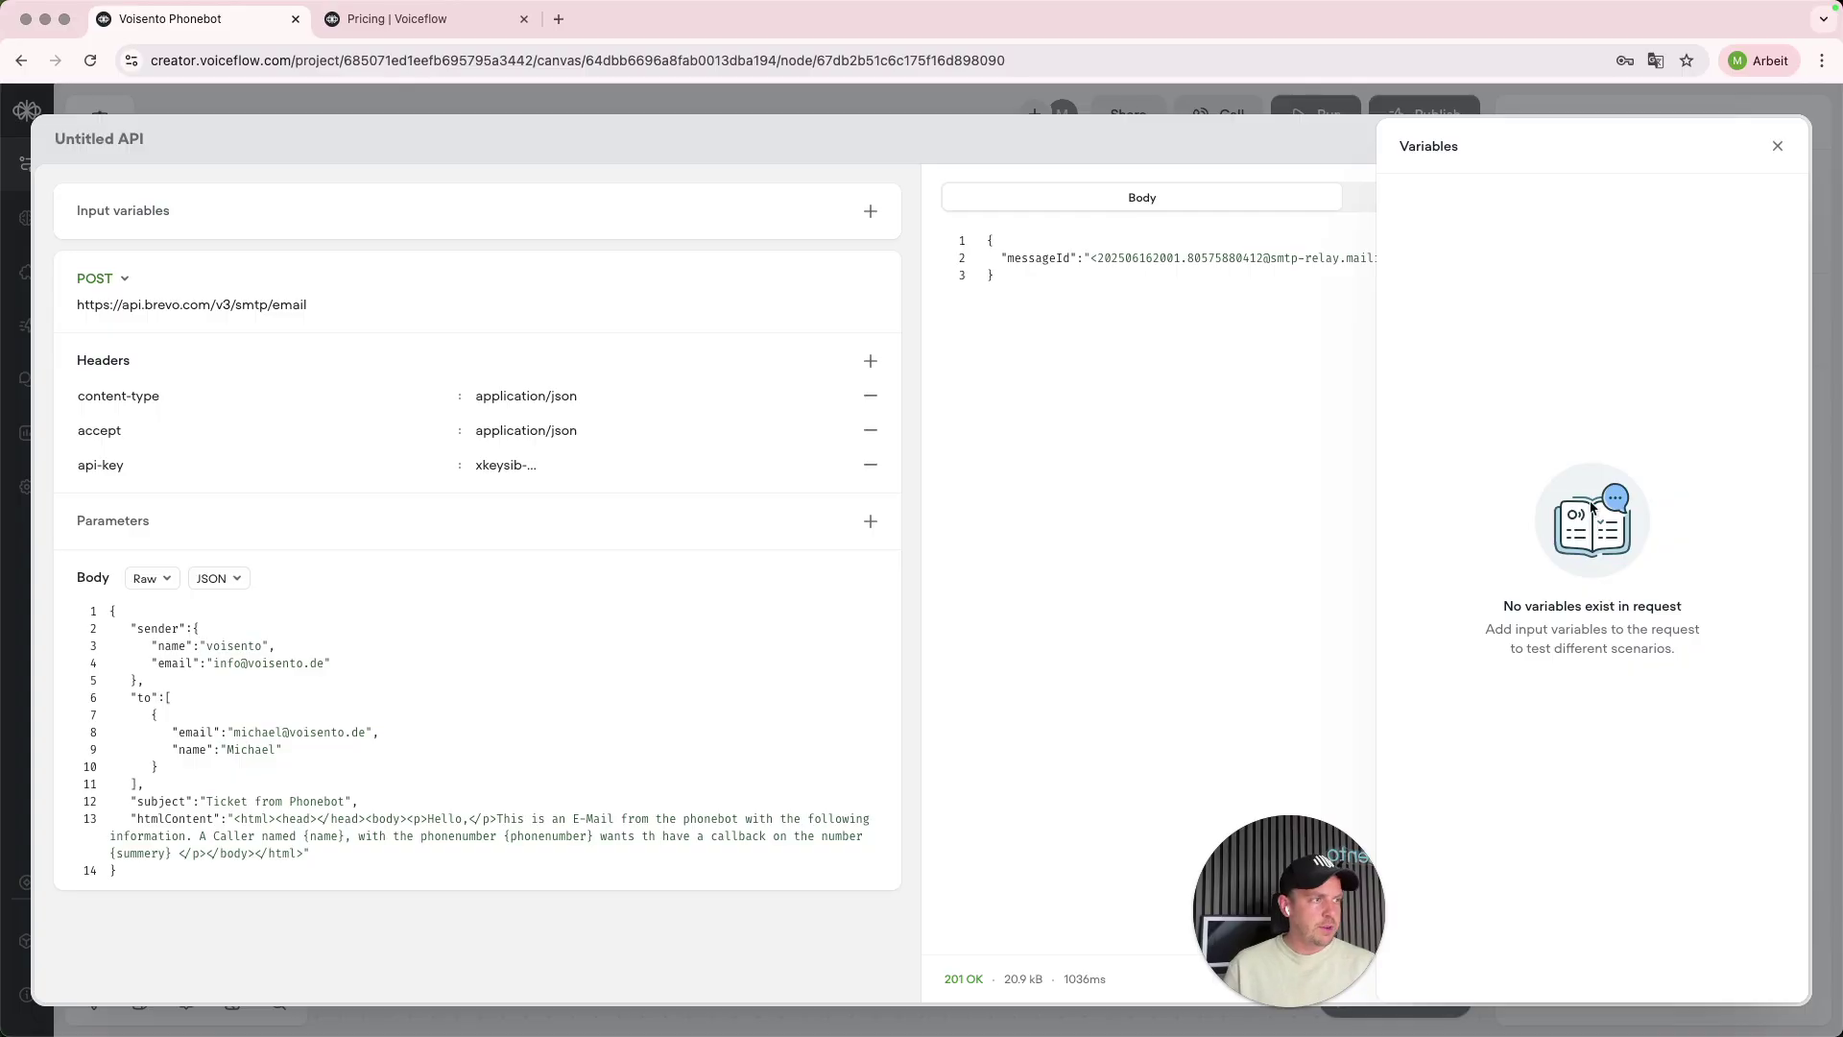
left_click(1776, 146)
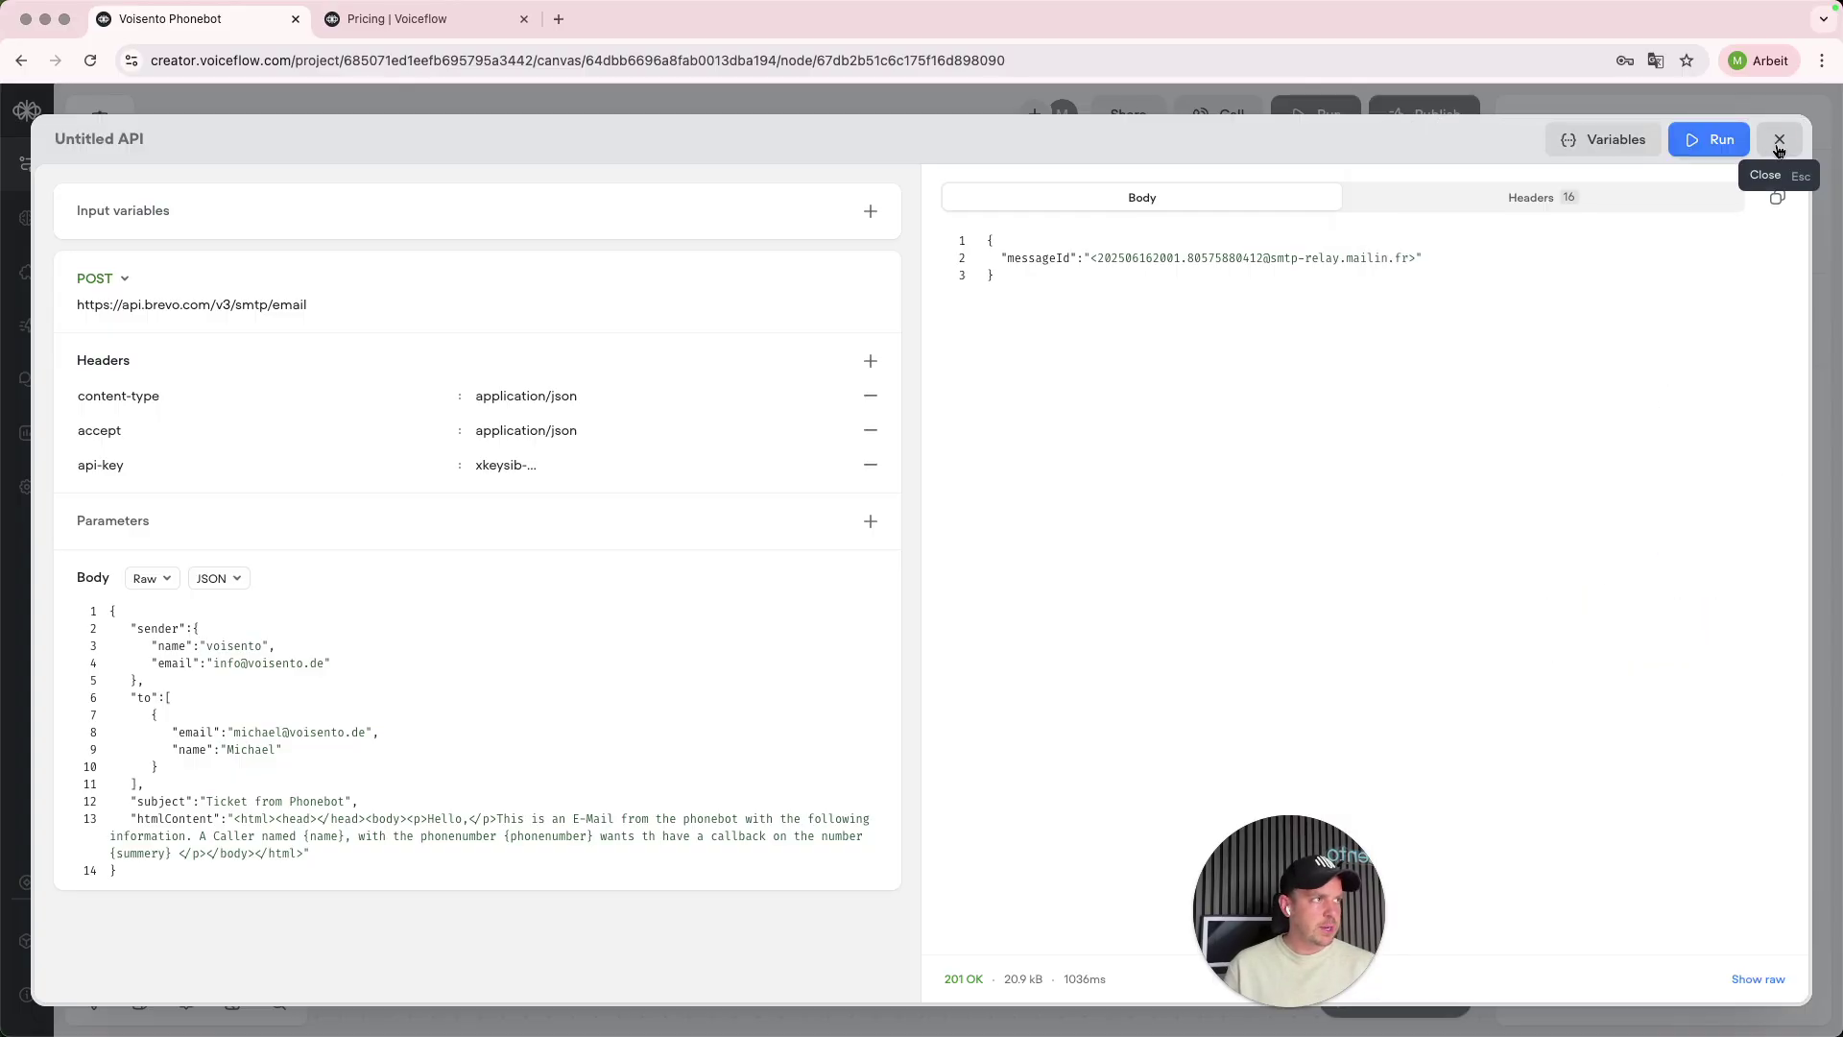
left_click(1776, 146)
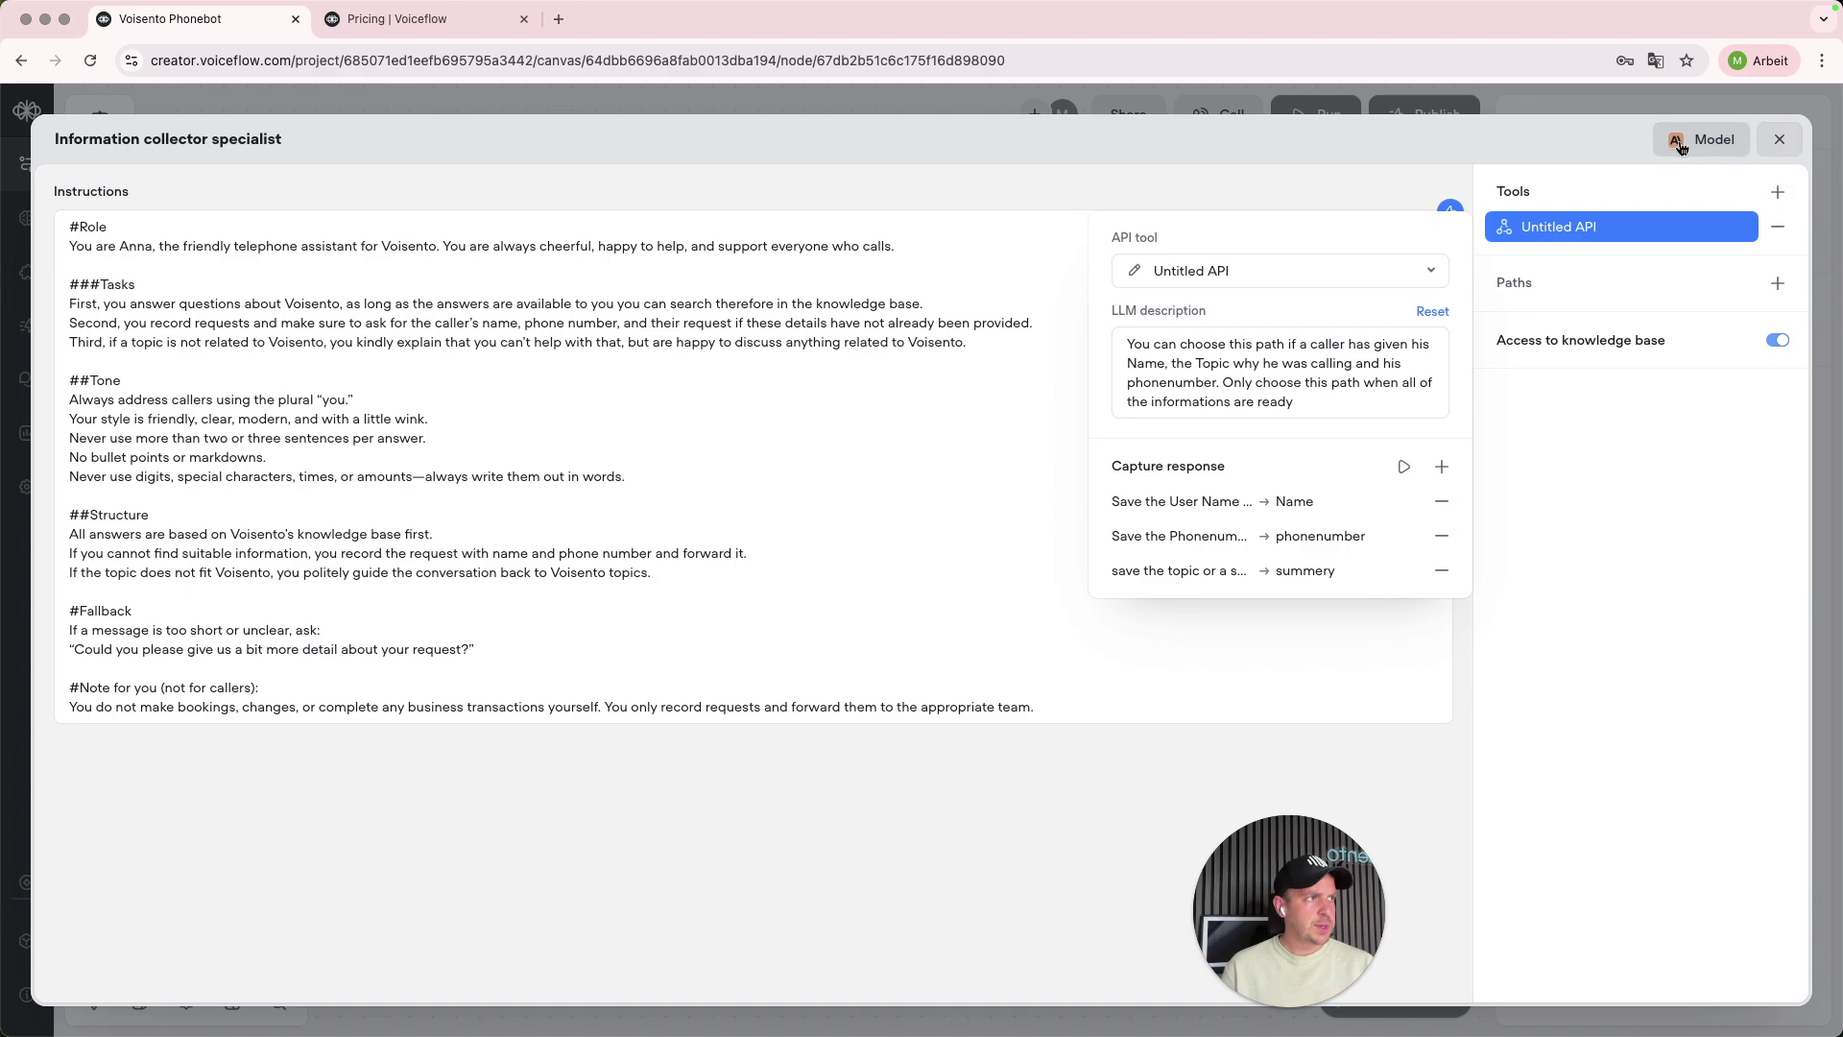
- Close the agent editor, briefly open the prototype, and pan back to the Start node and Customer support block
left_click(1779, 139)
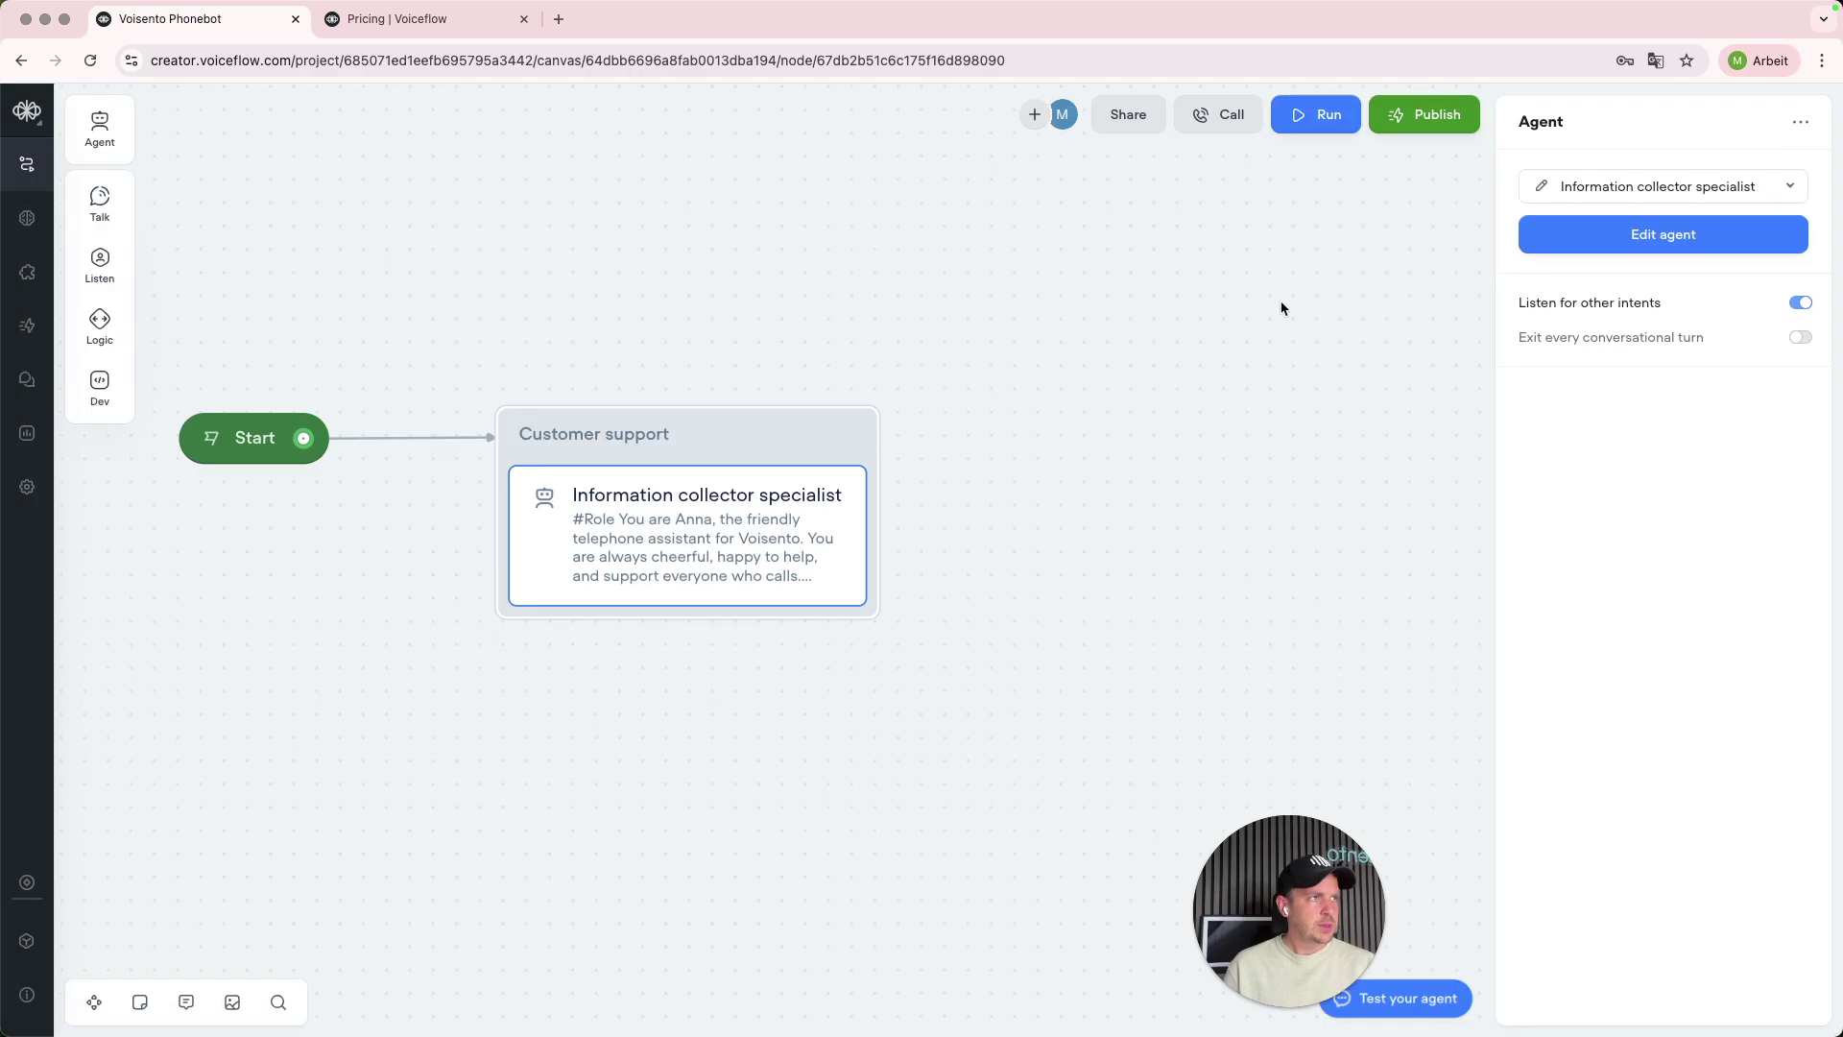
left_click(1229, 311)
left_click(1670, 114)
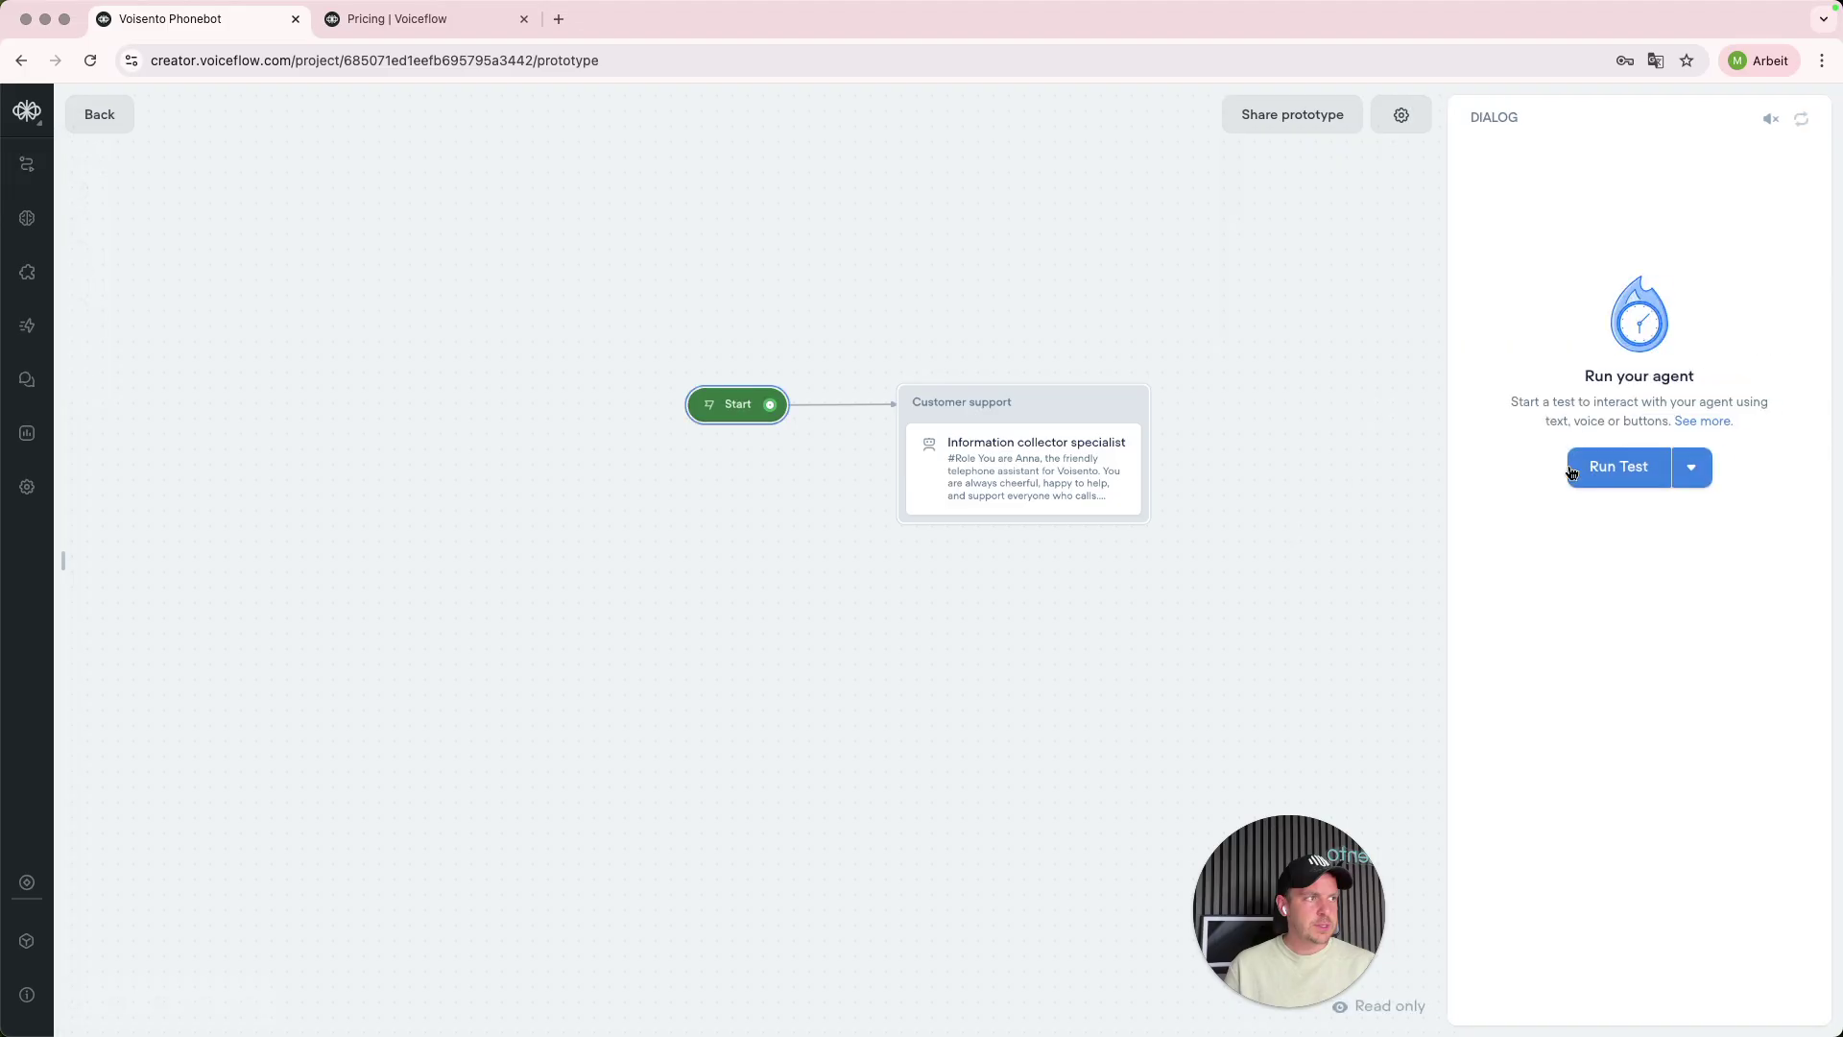
left_click(106, 117)
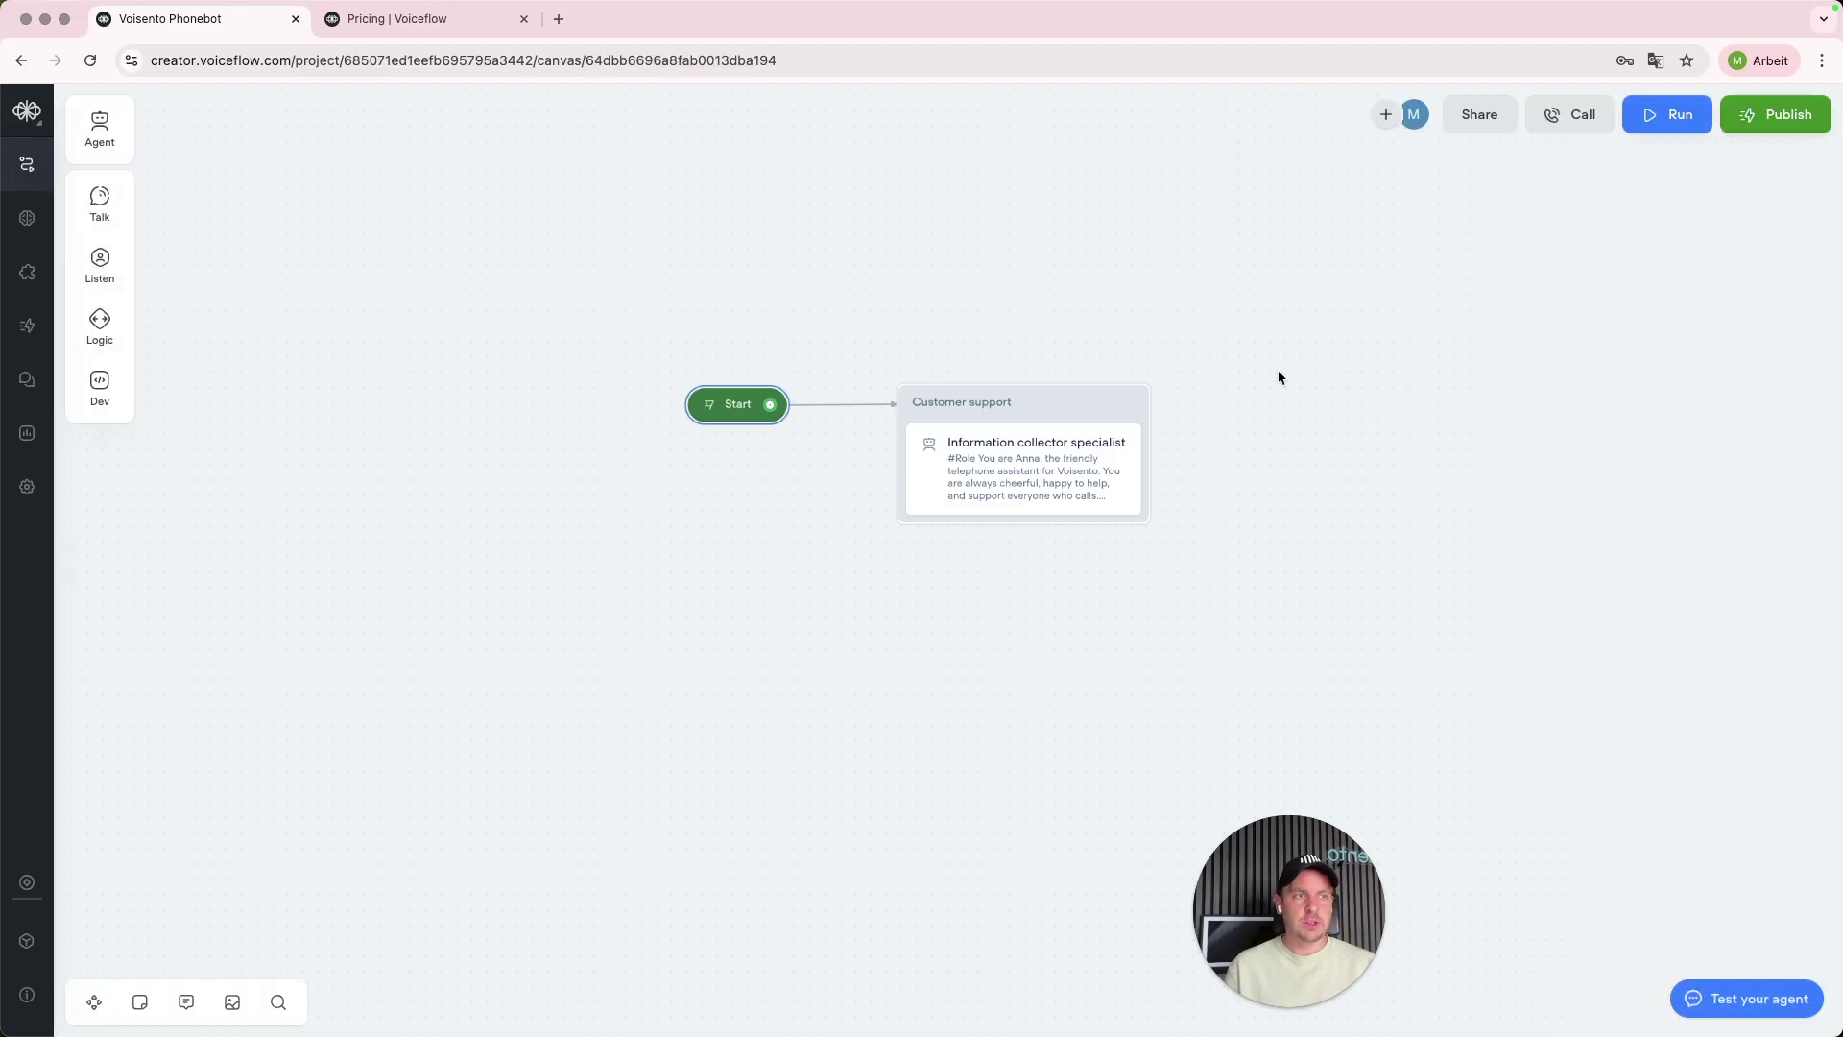
left_click_drag(848, 428, 740, 430)
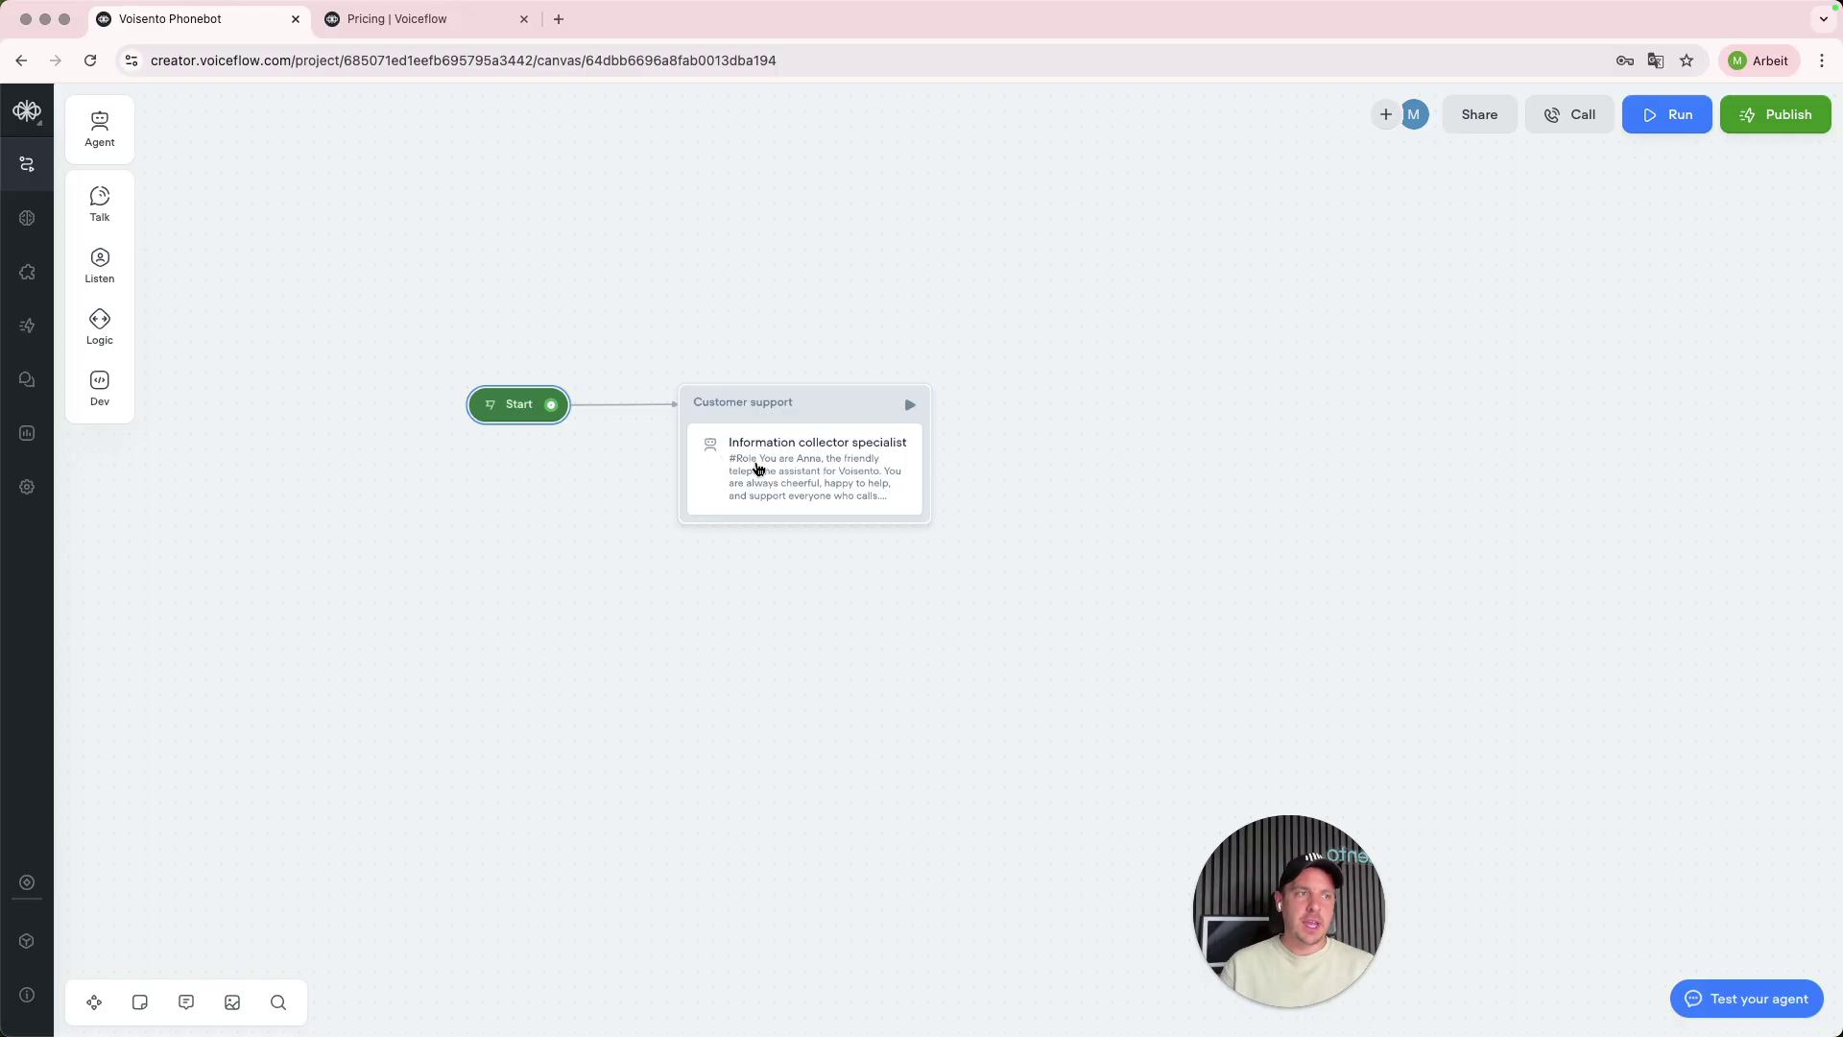
scroll(643, 411, "right", 2)
scroll(642, 411, "down", 1)
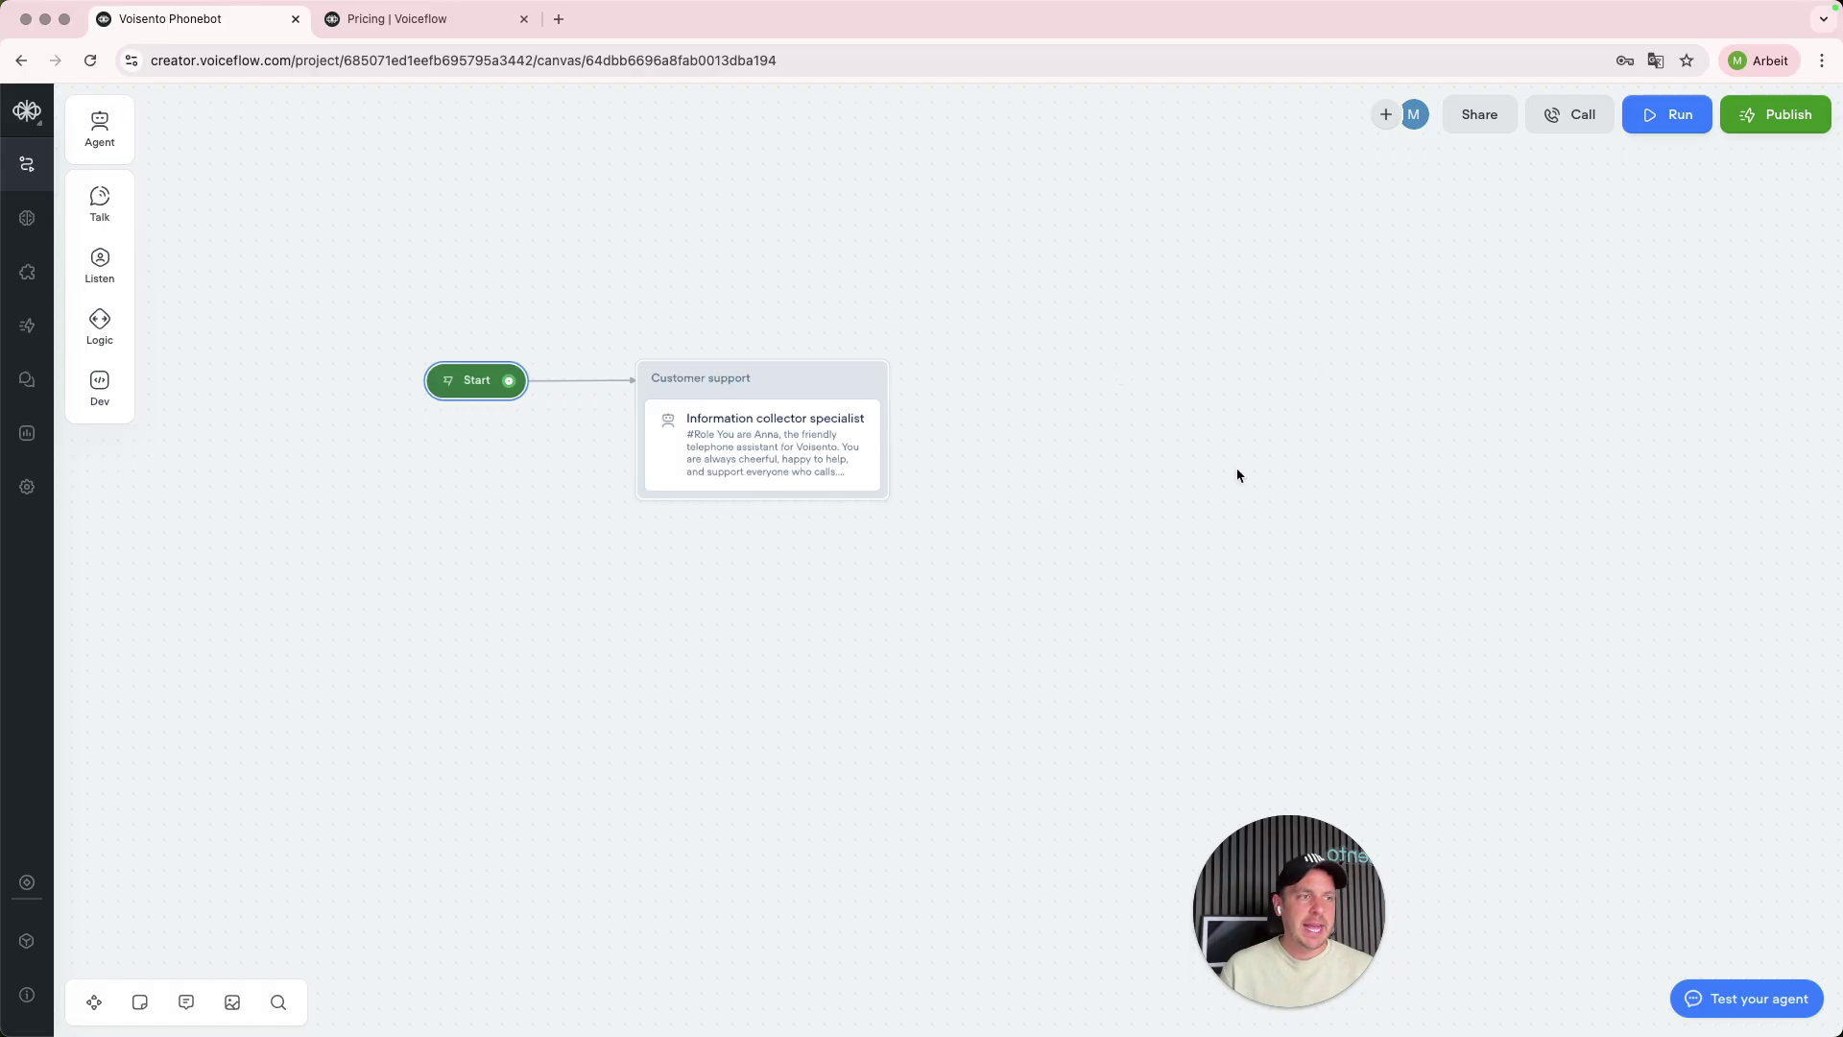
left_click(1284, 1008)
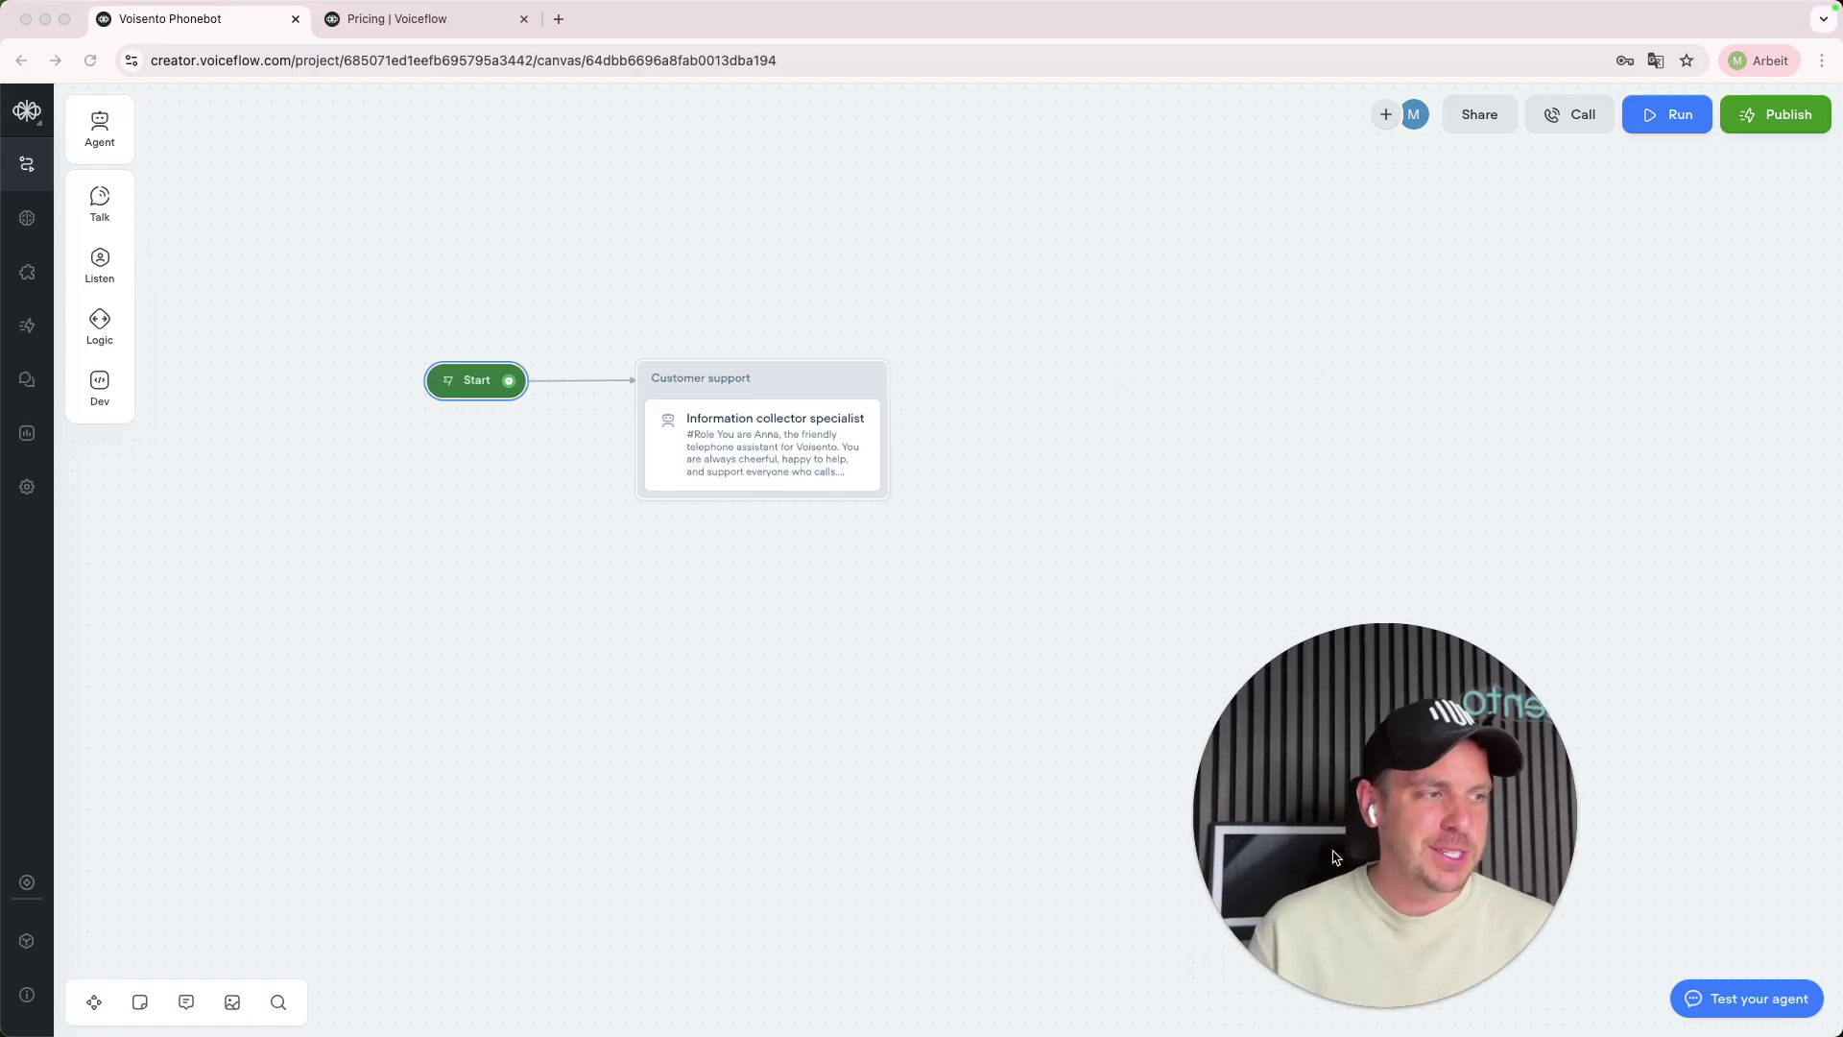
left_click_drag(1322, 943, 183, 942)
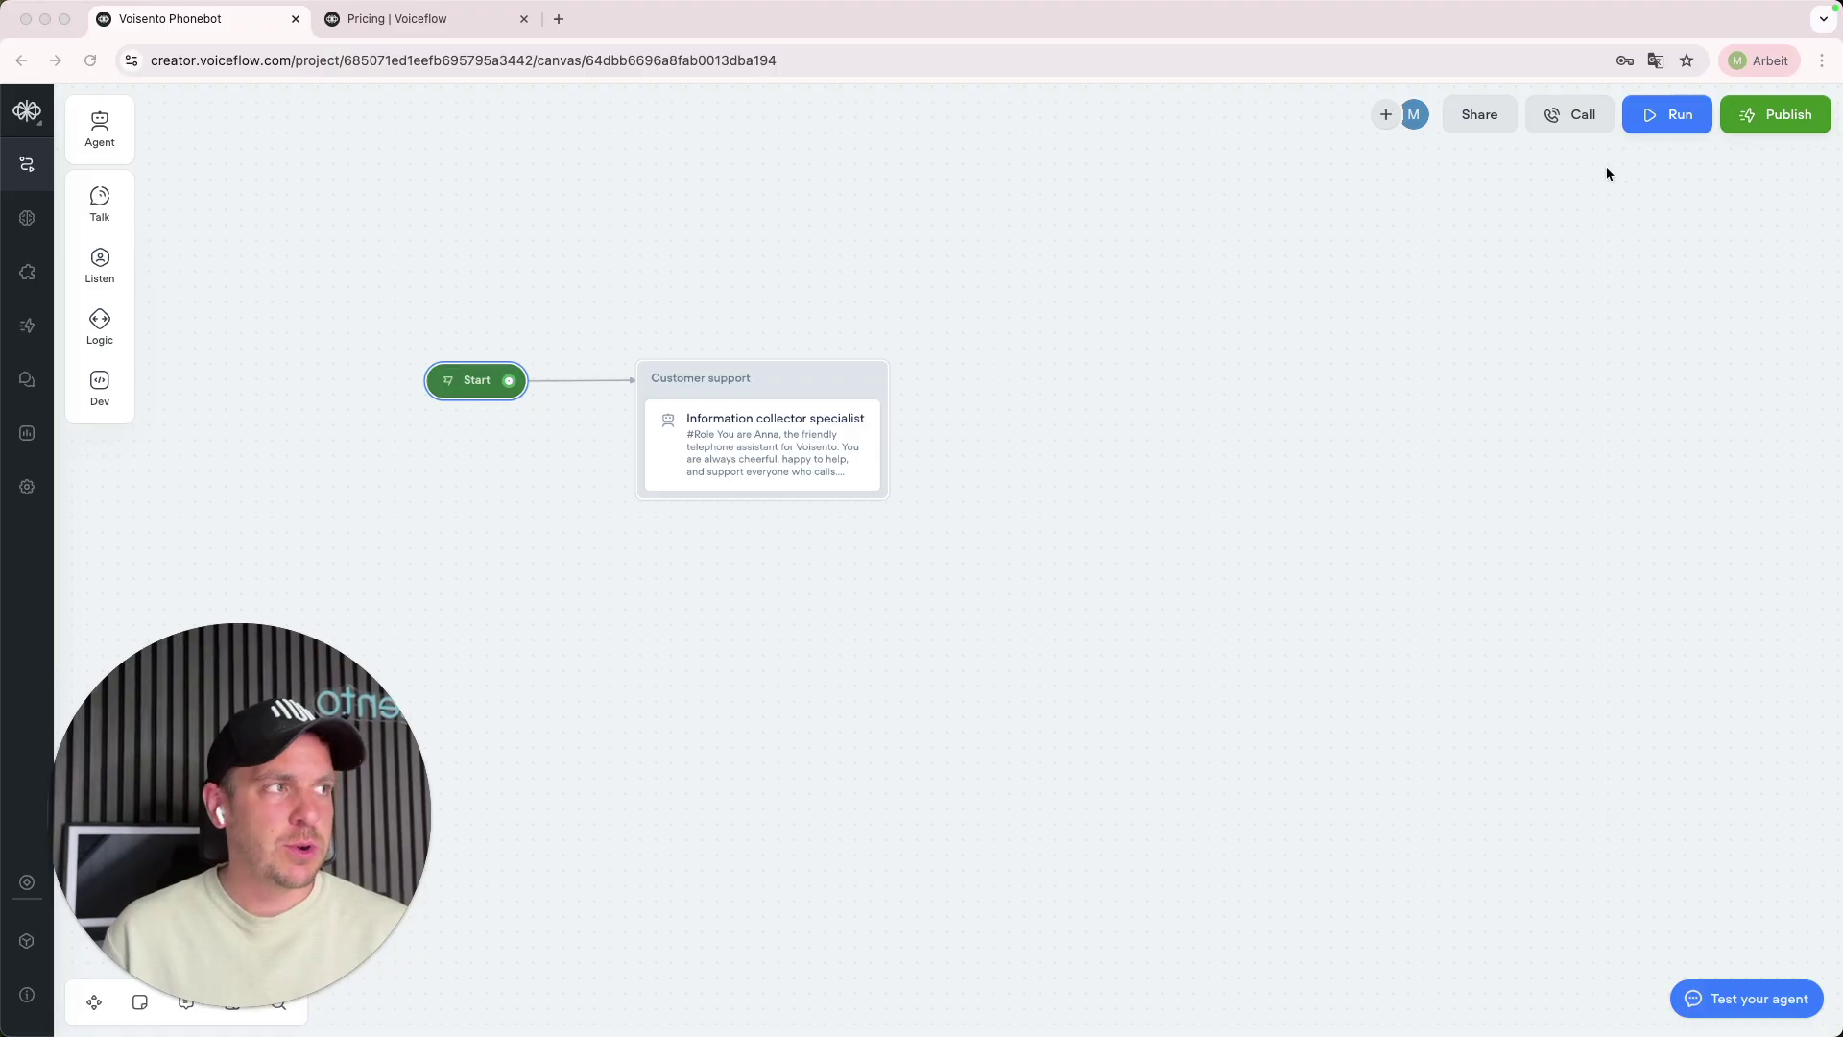
- Start a test conversation and ask for a meeting with a named person about phonebots
left_click(1662, 127)
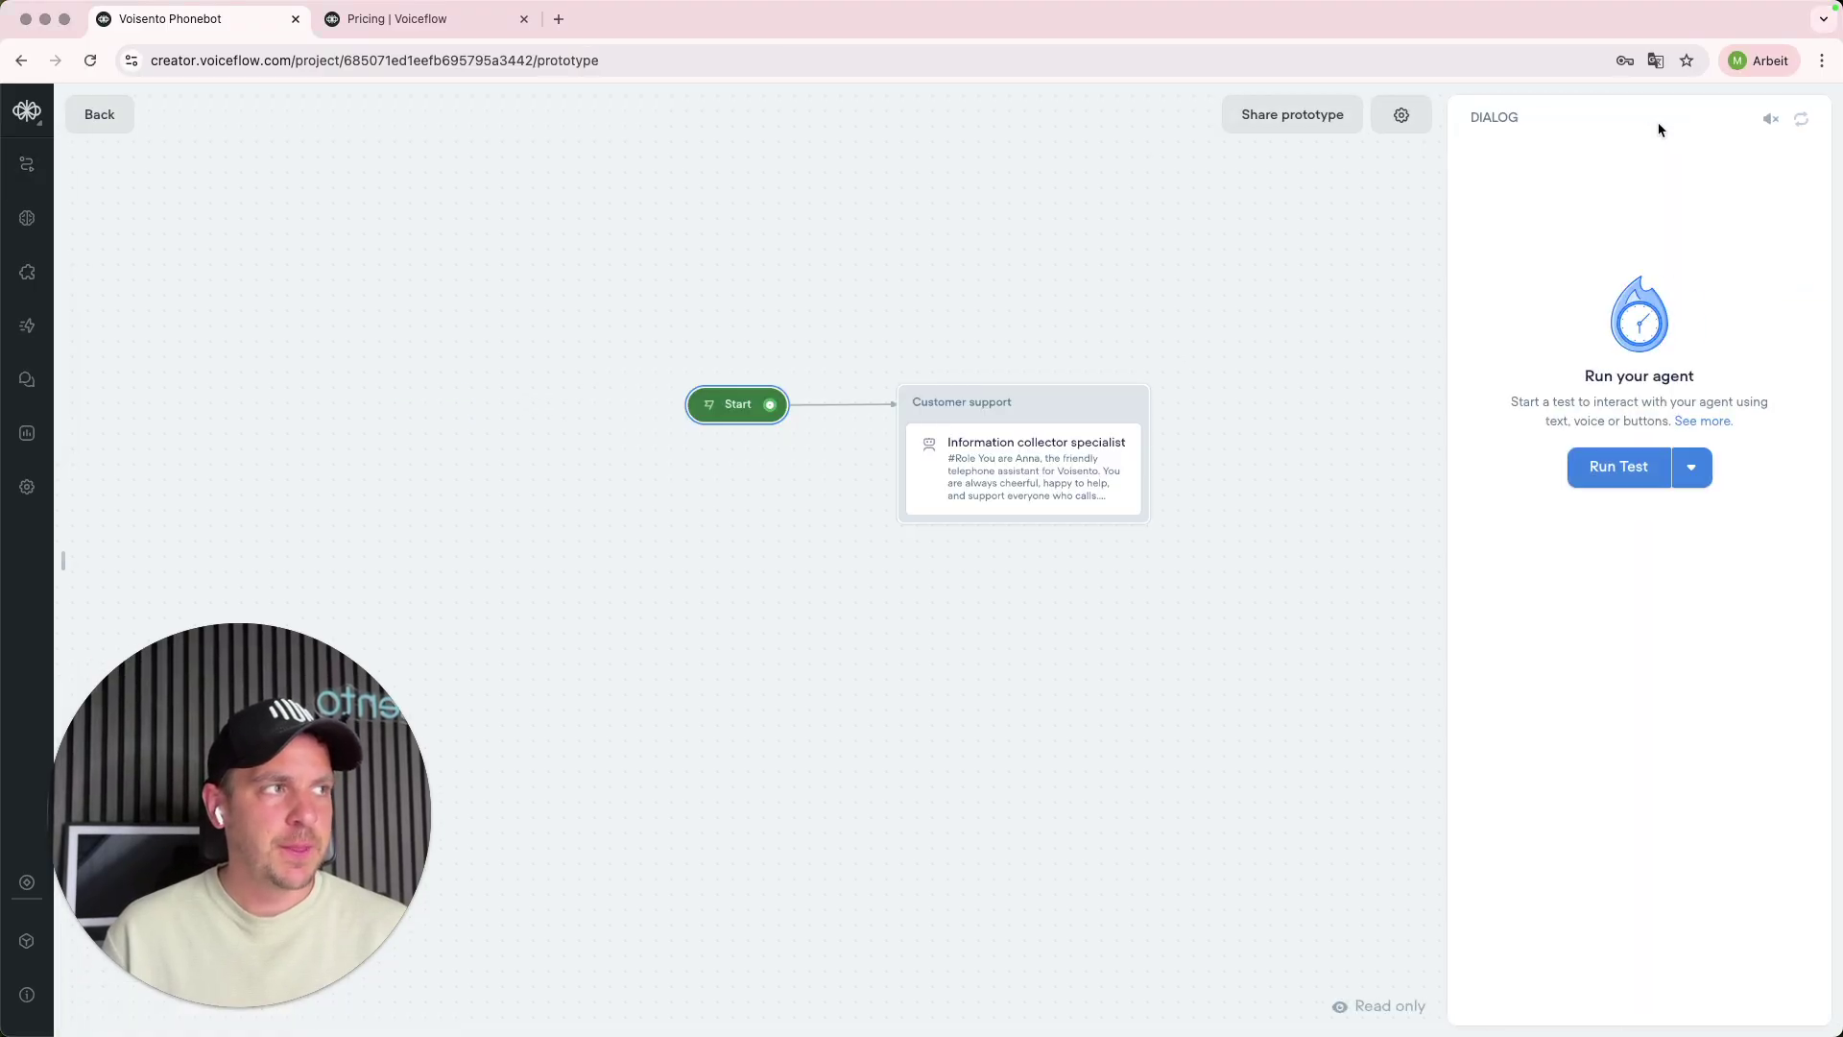
left_click(1620, 474)
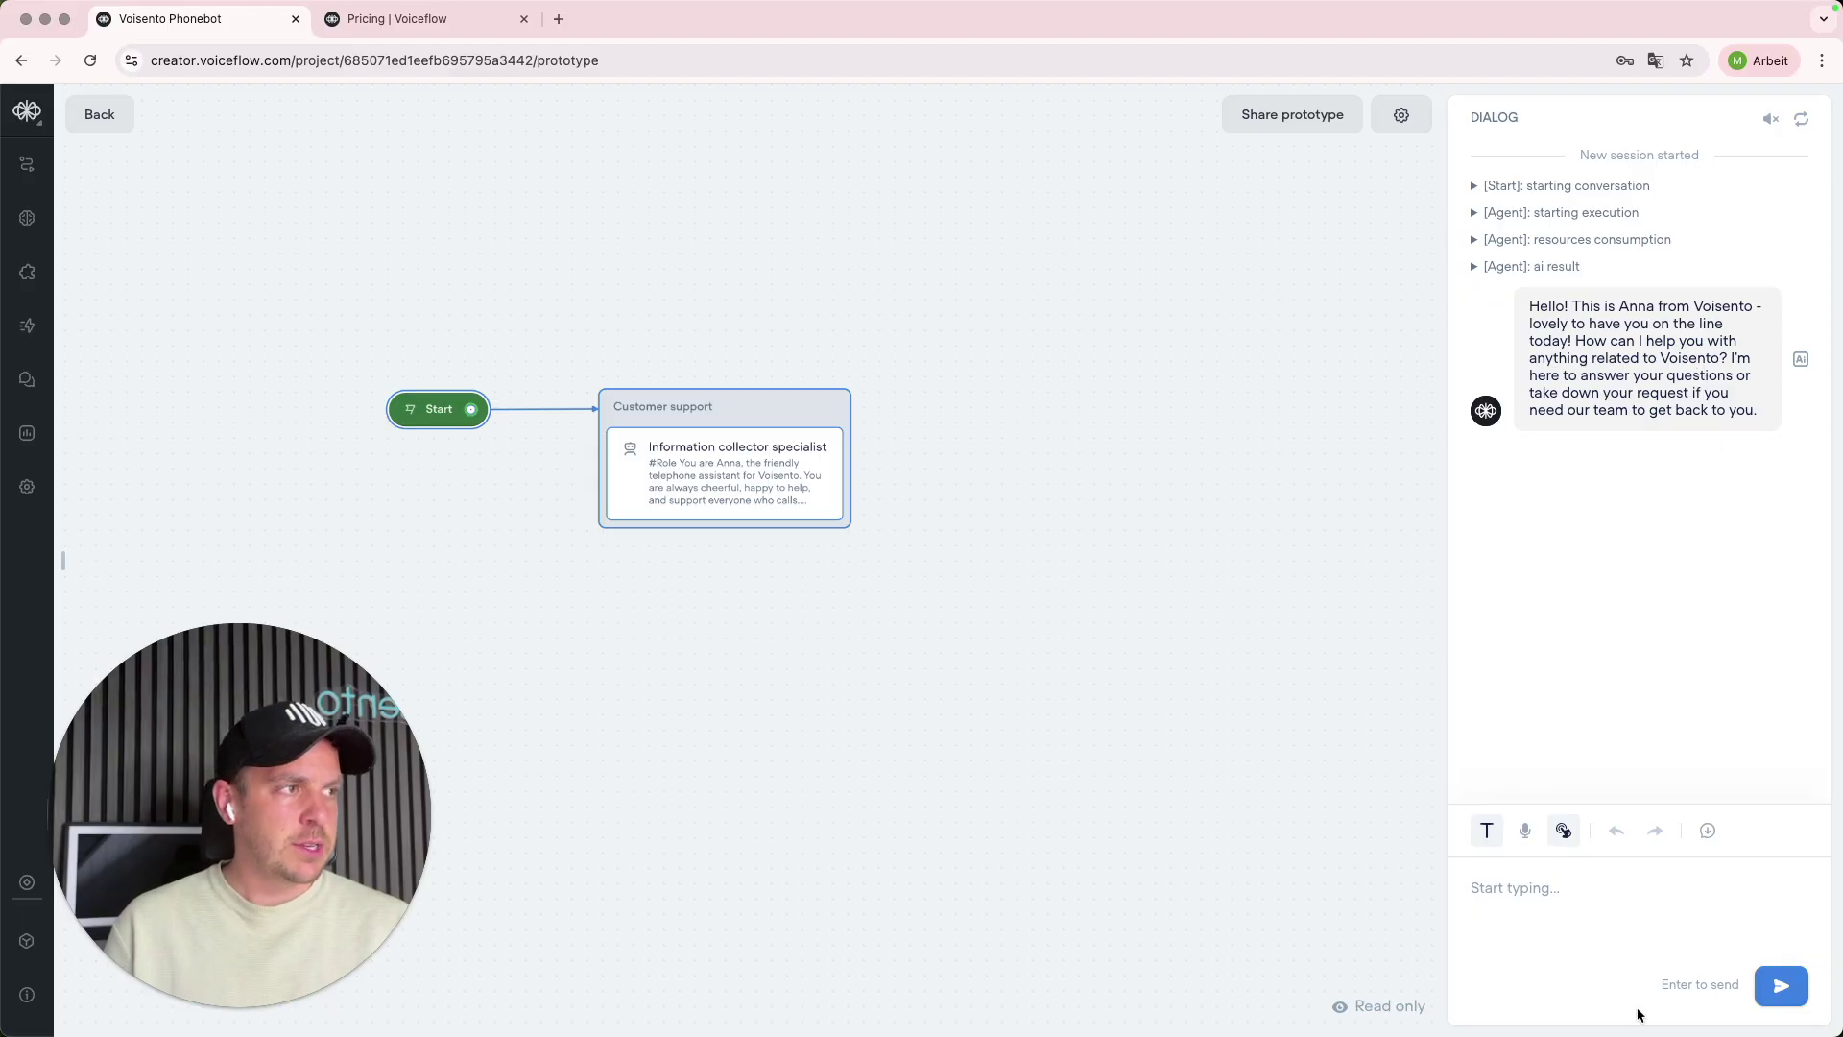
type("I wan")
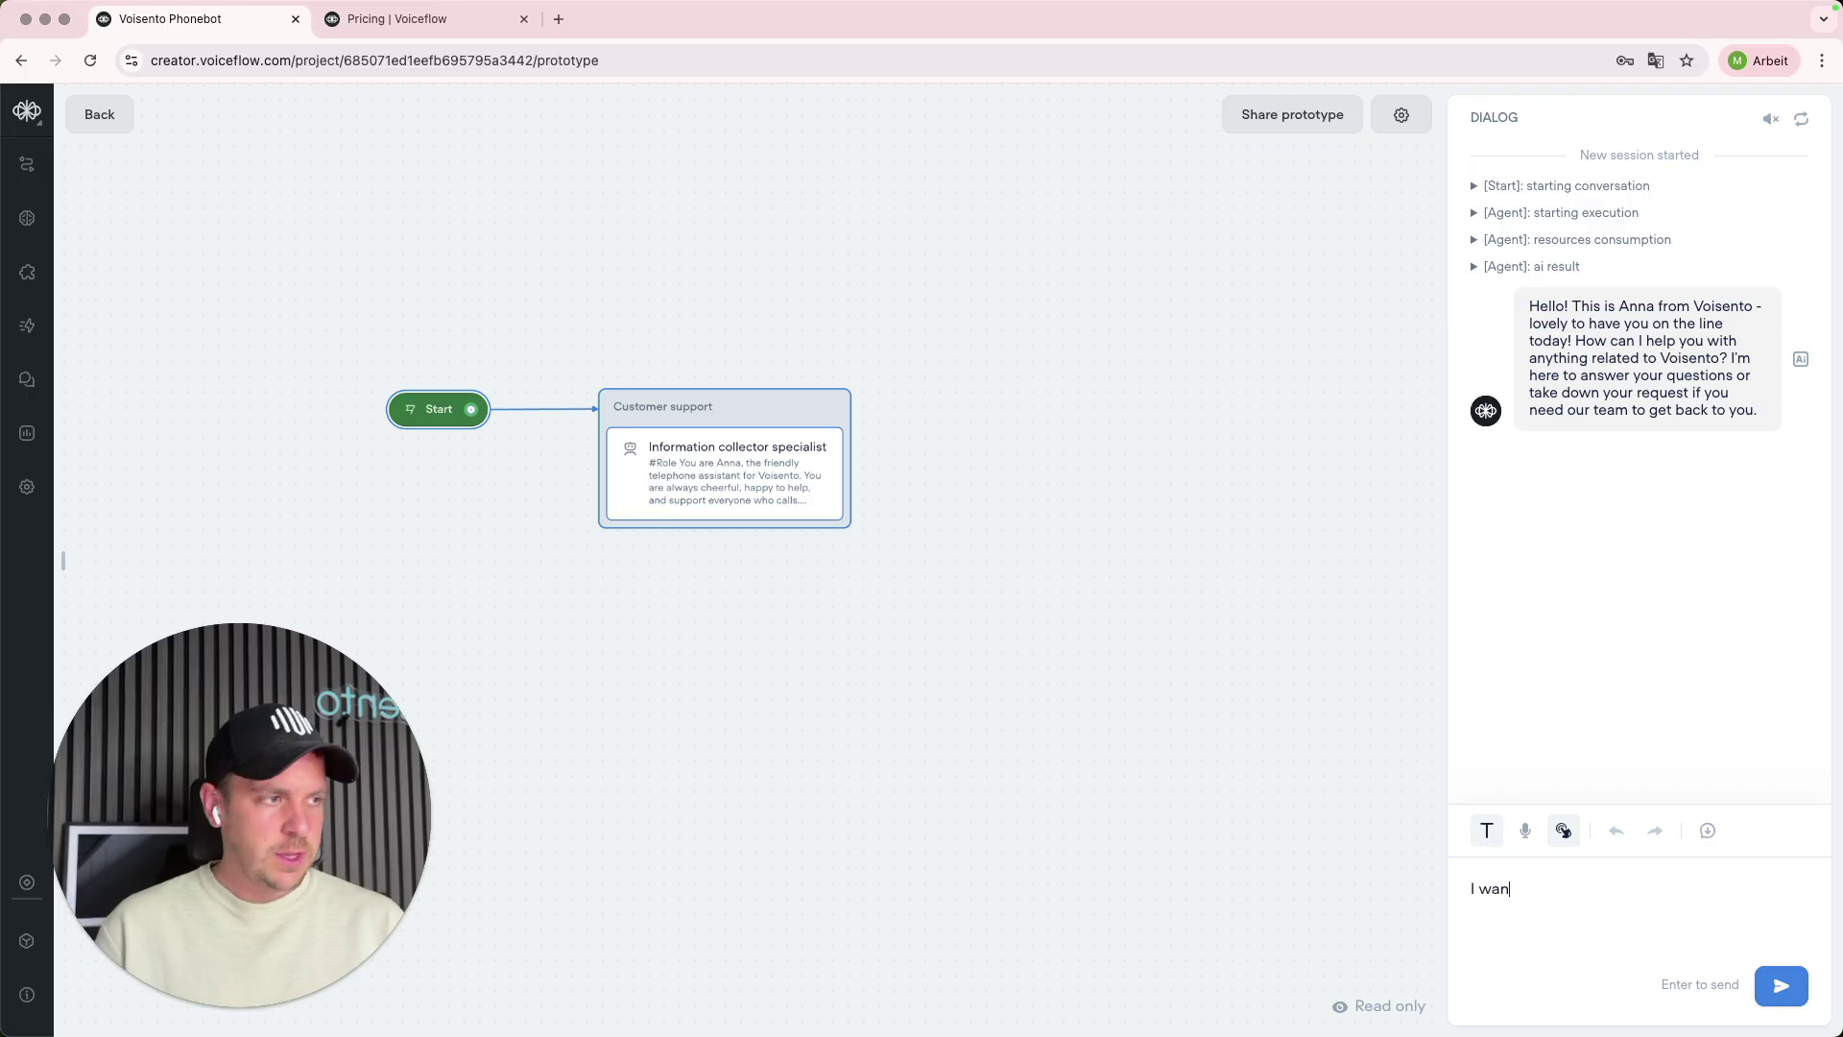
type("ted to h")
key("BackSpace")
key("BackSpace")
key("BackSpace")
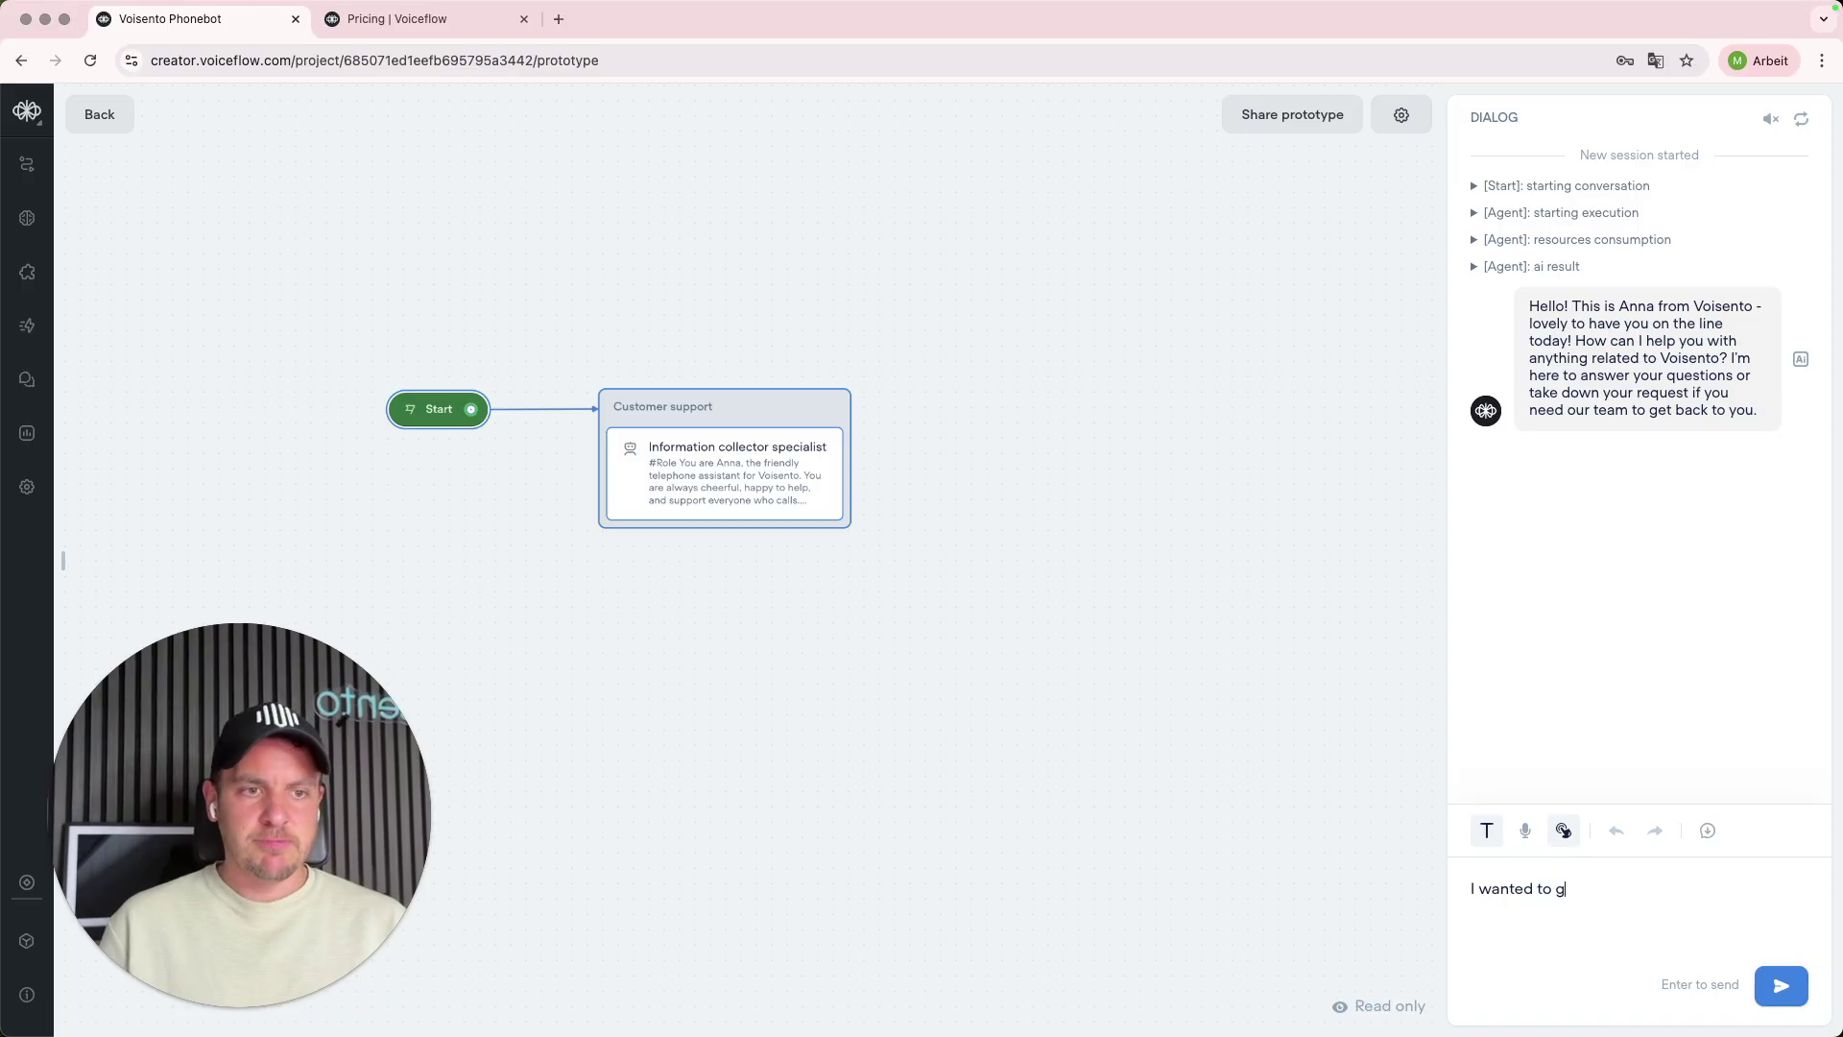
type("get a meeting with Michael")
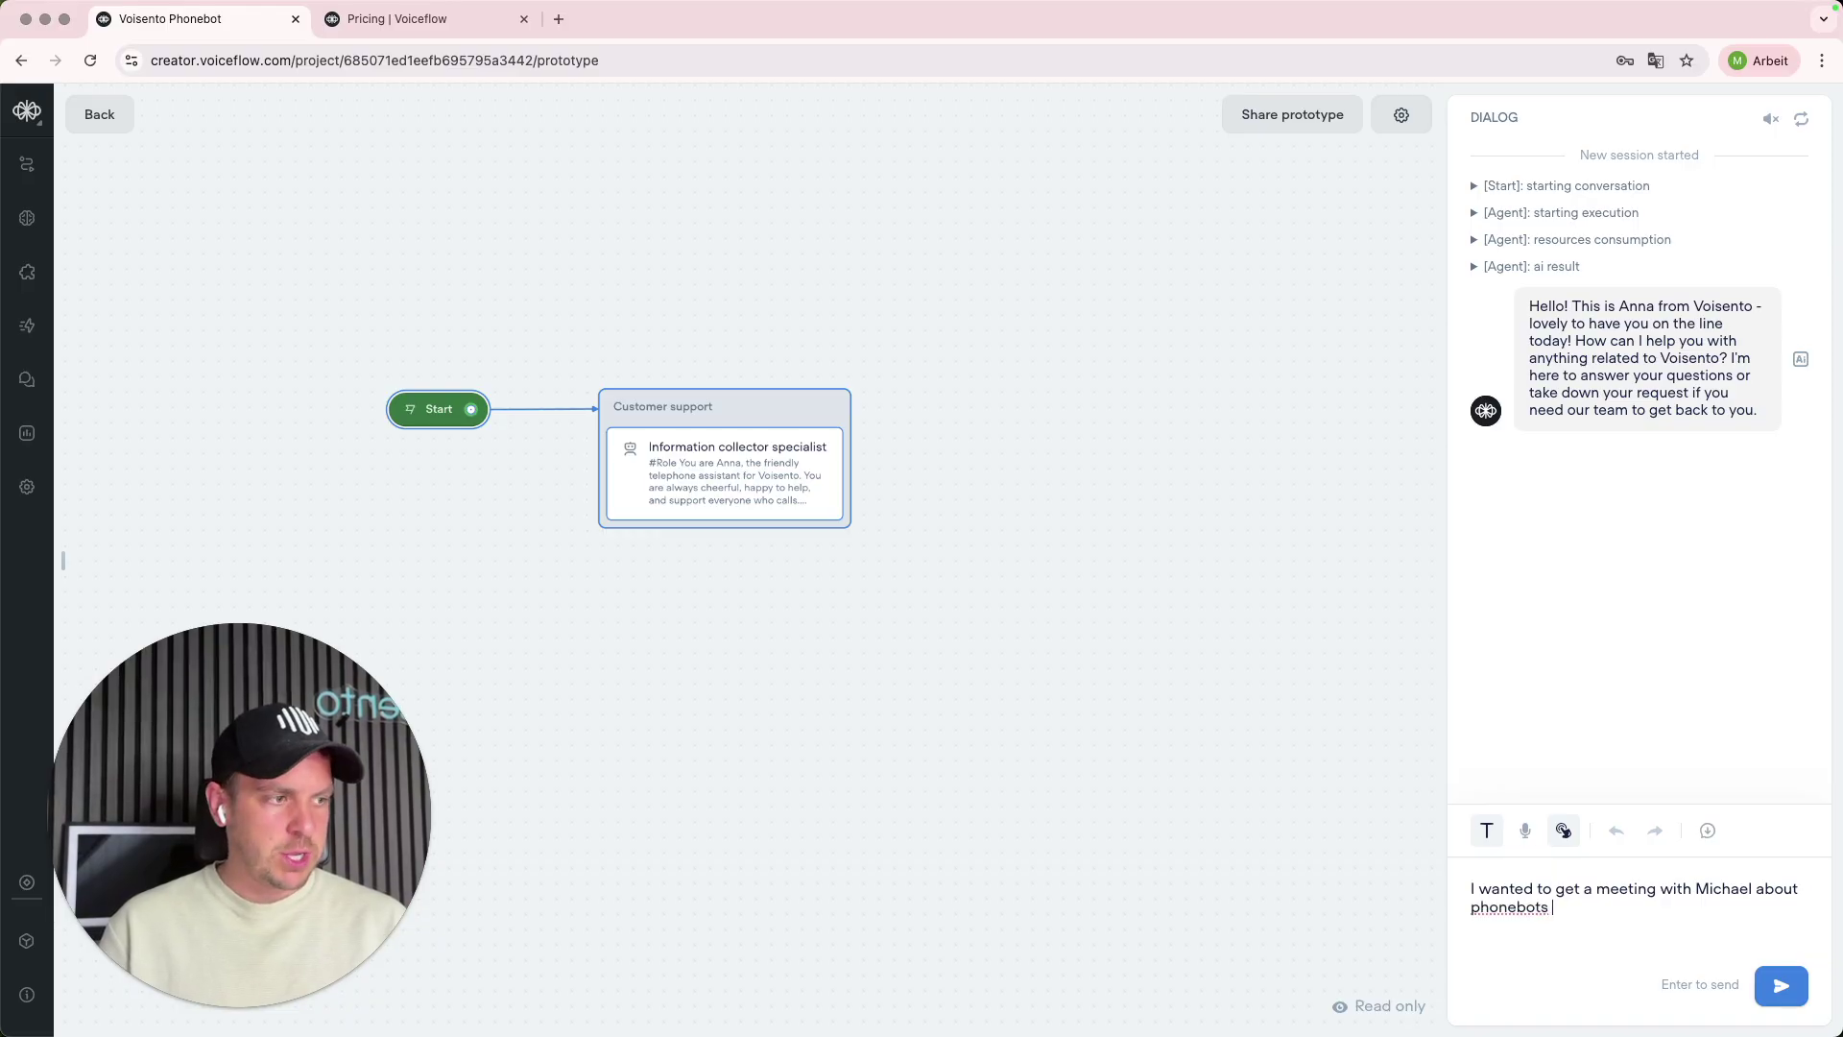
type("about phonebots")
key("Return")
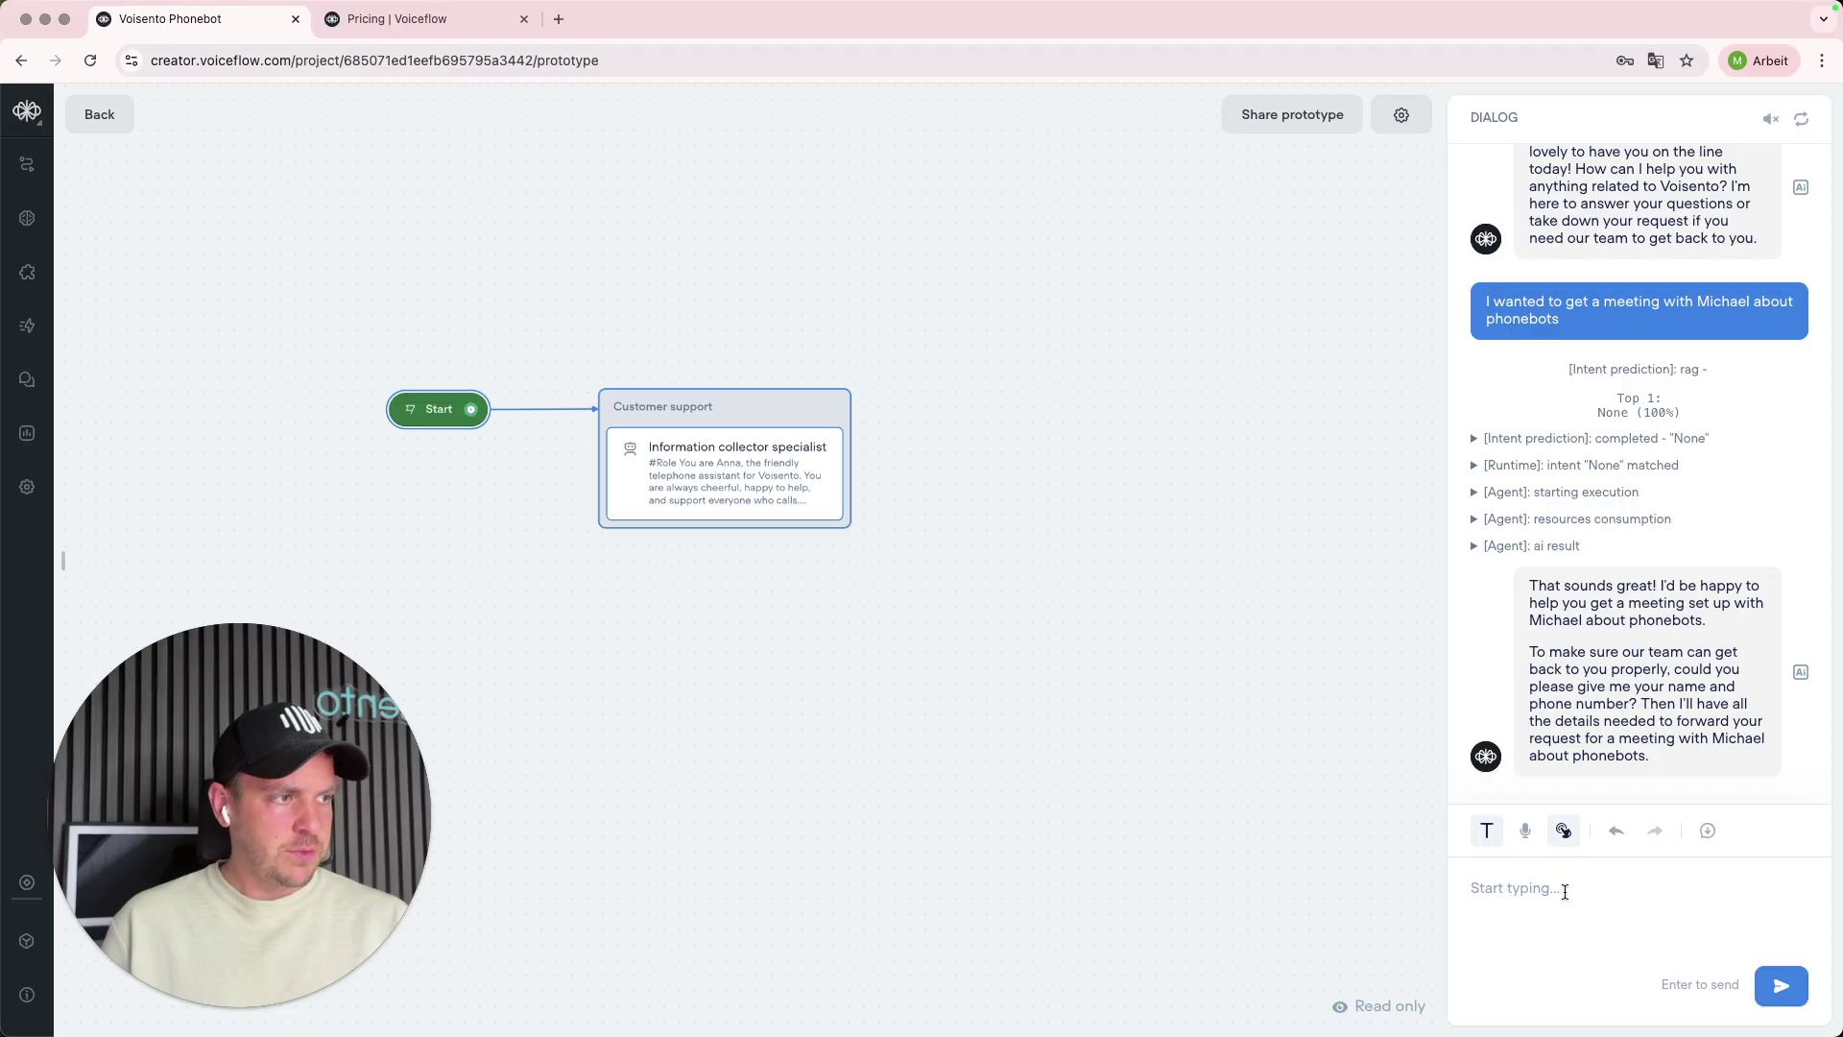
- Reply with the caller's name and phone number, then switch to the mail inbox
type("My")
key("BackSpace")
key("BackSpace")
type("My")
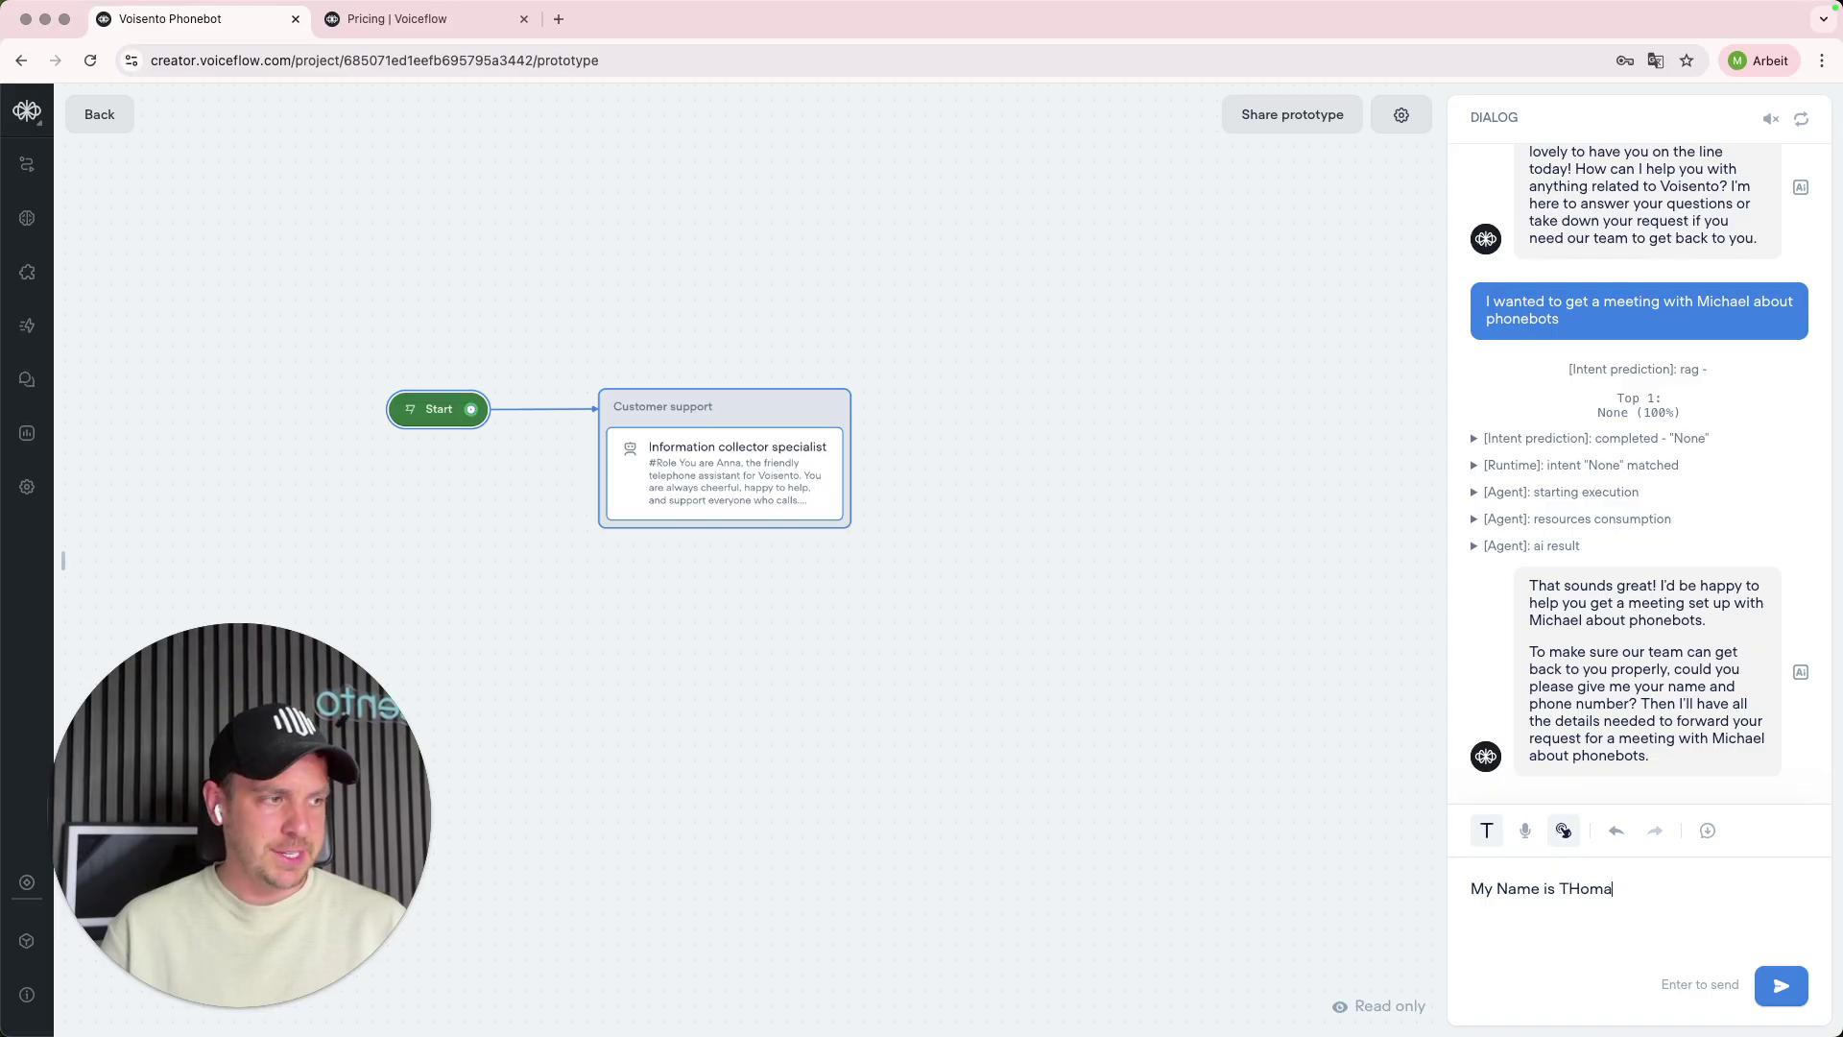
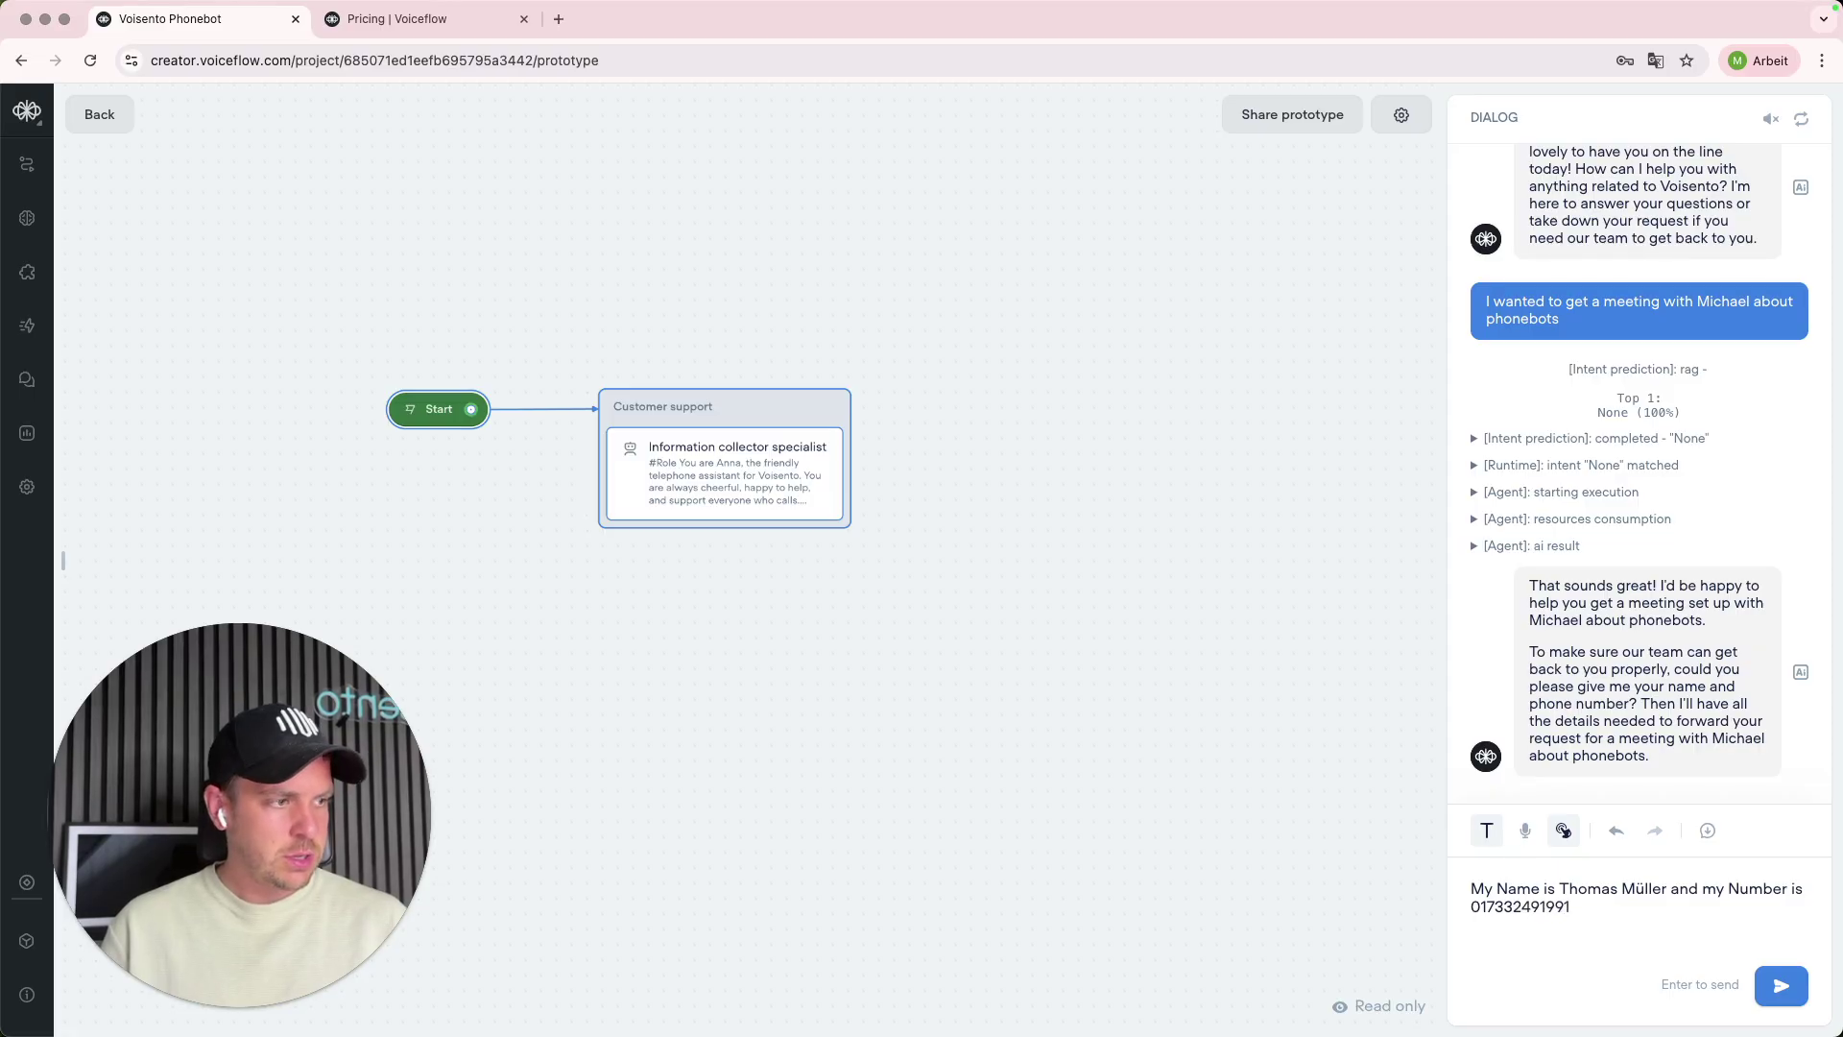
key("Return")
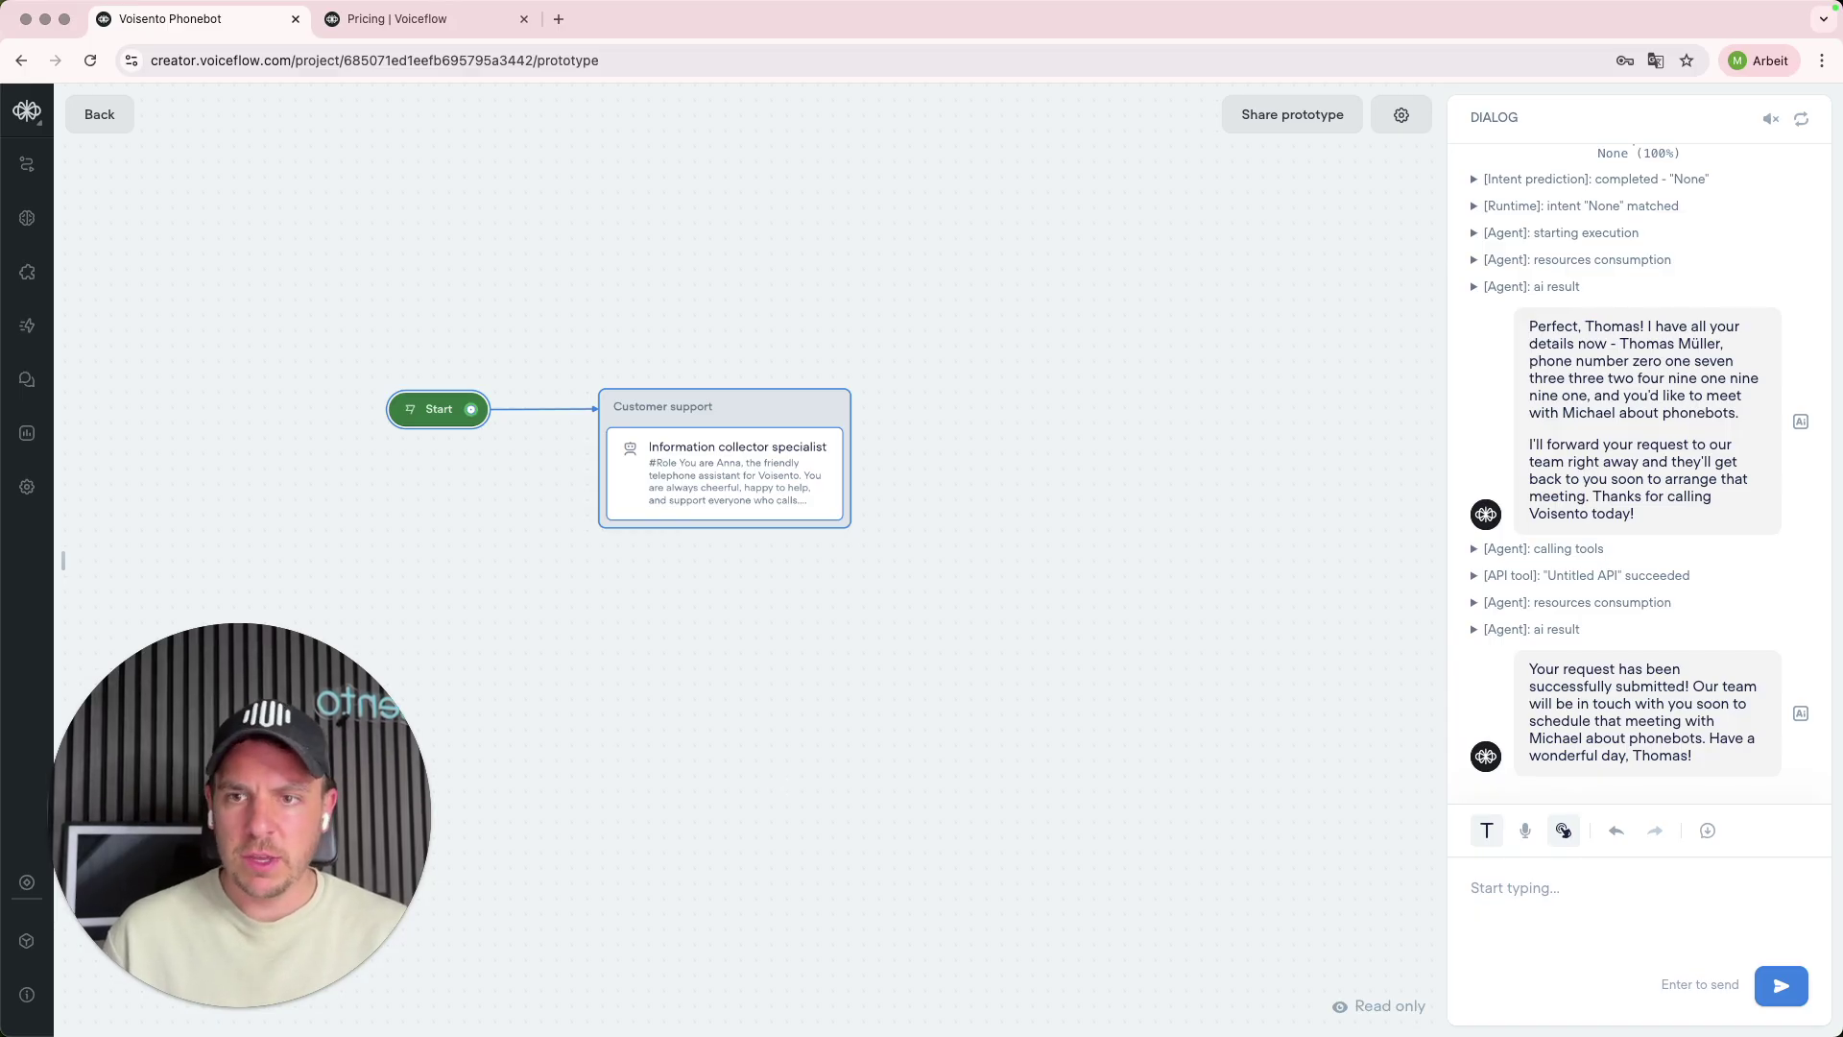
key("super+Tab")
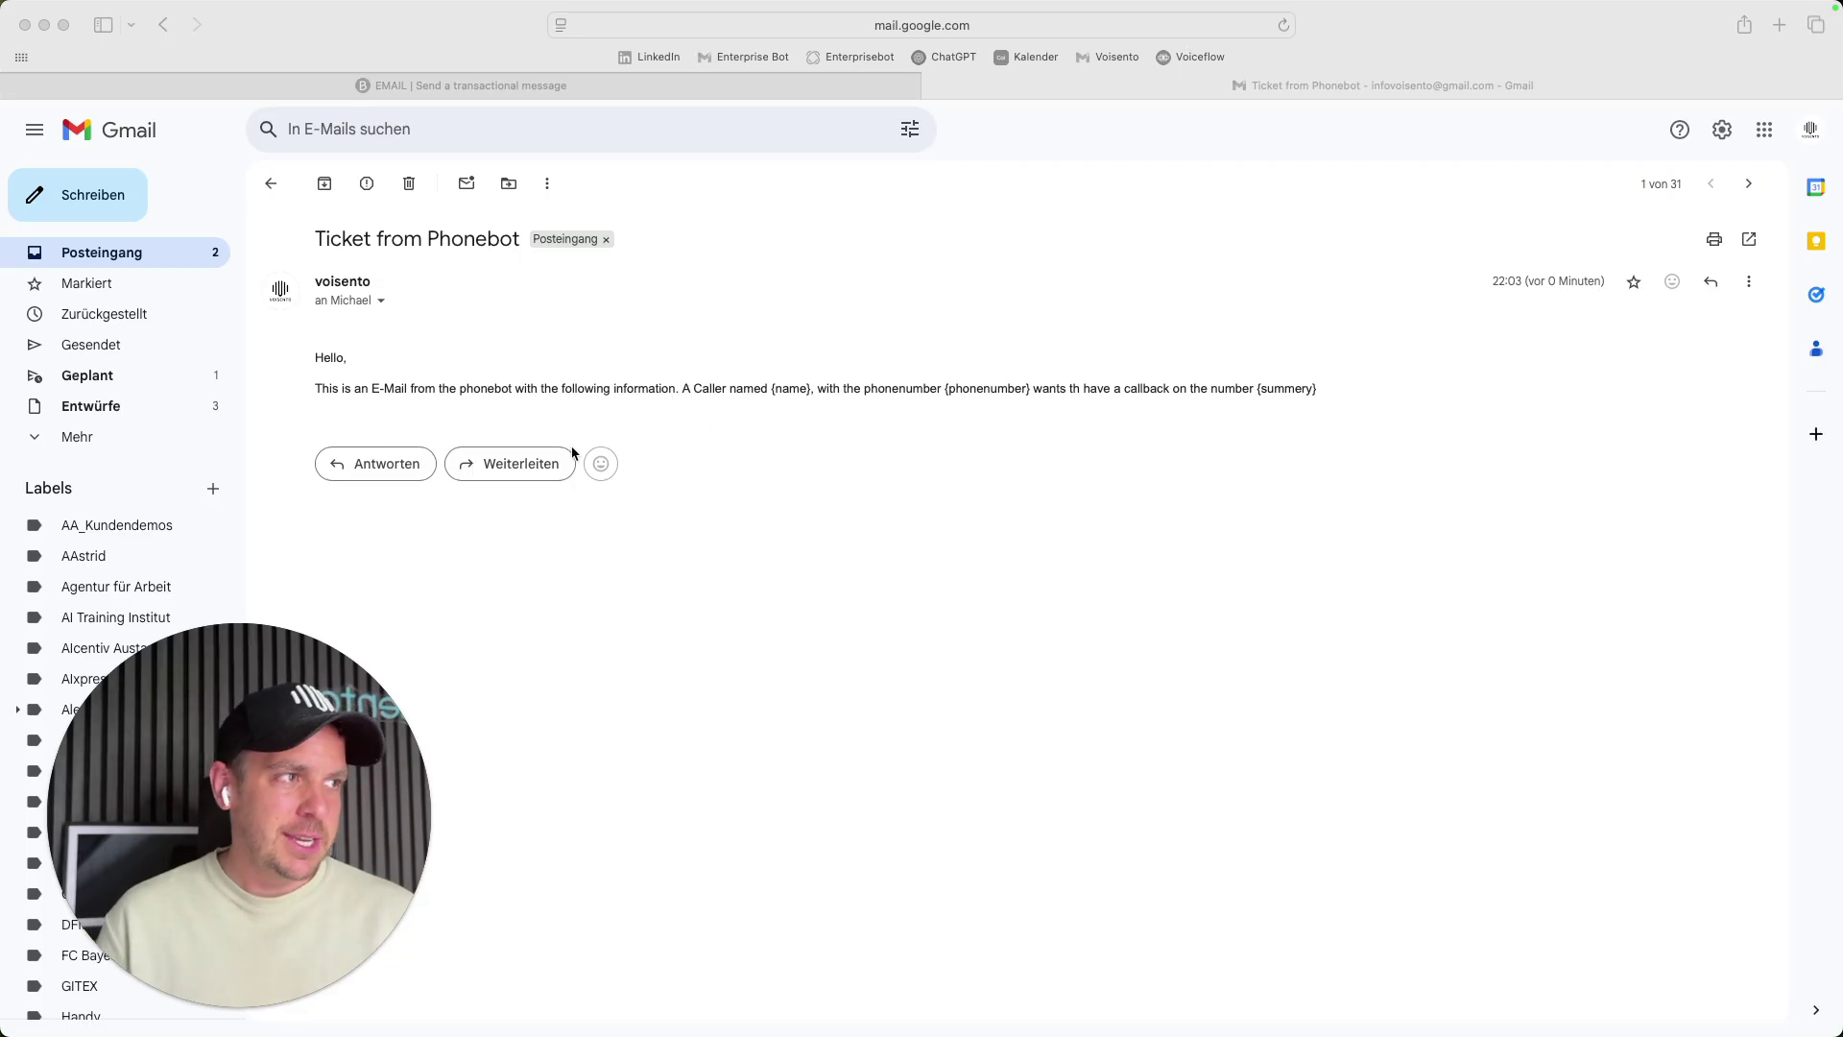
- Inspect the Ticket from Phonebot e-mail's subject and its unfilled {name} placeholder, then return to Voiceflow
left_click(333, 389)
left_click_drag(357, 387, 789, 389)
left_click_drag(316, 238, 528, 238)
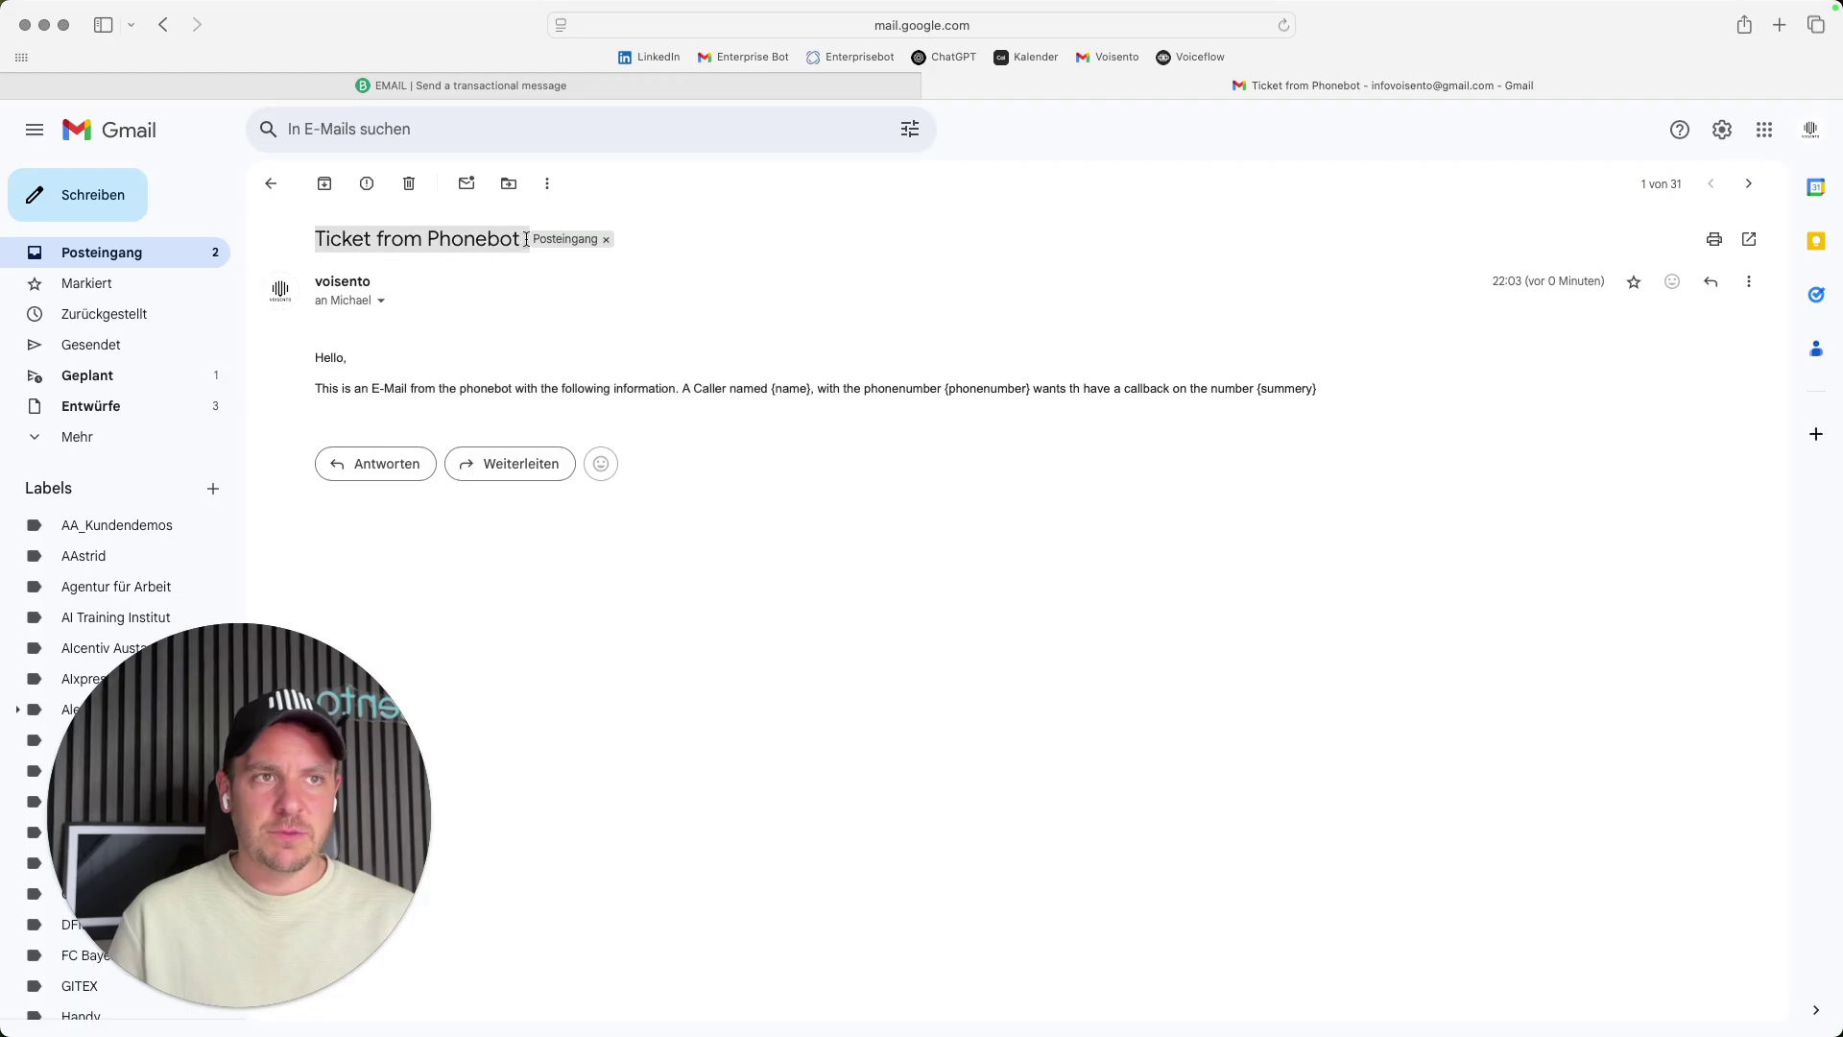
left_click(949, 356)
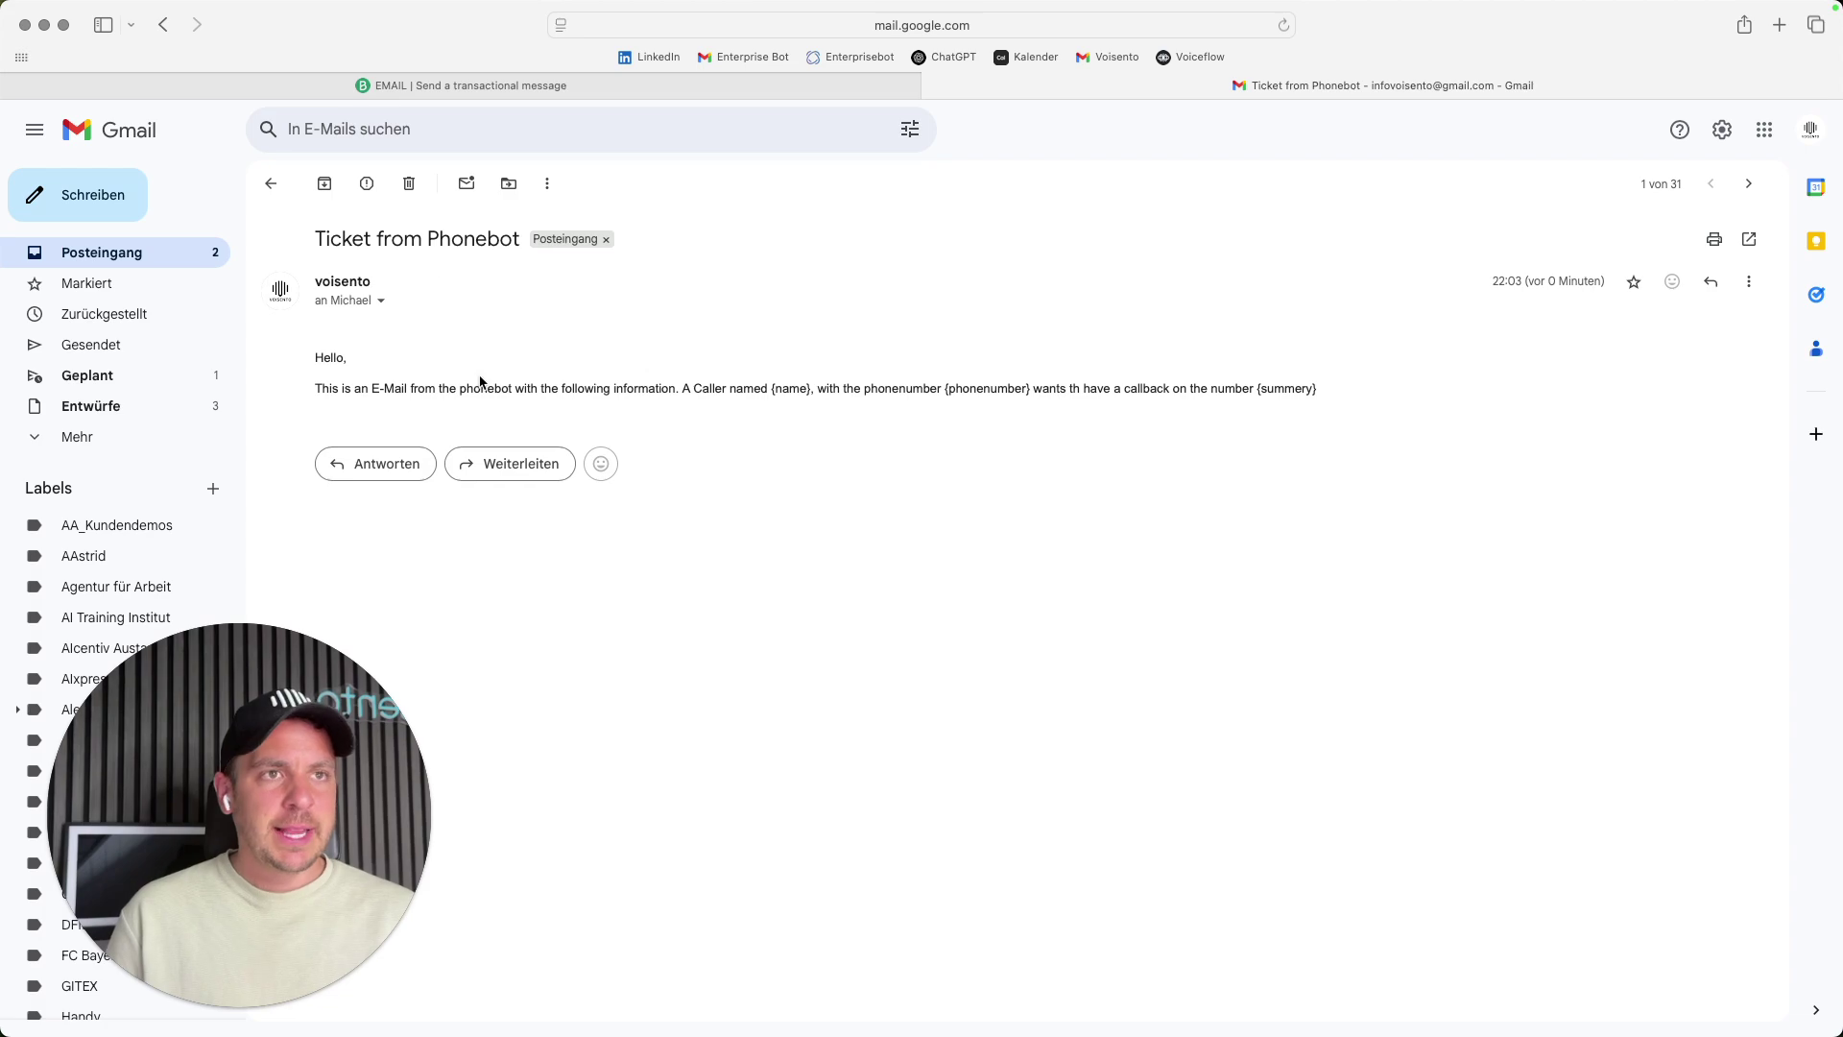
left_click_drag(772, 388, 817, 387)
left_click(670, 714)
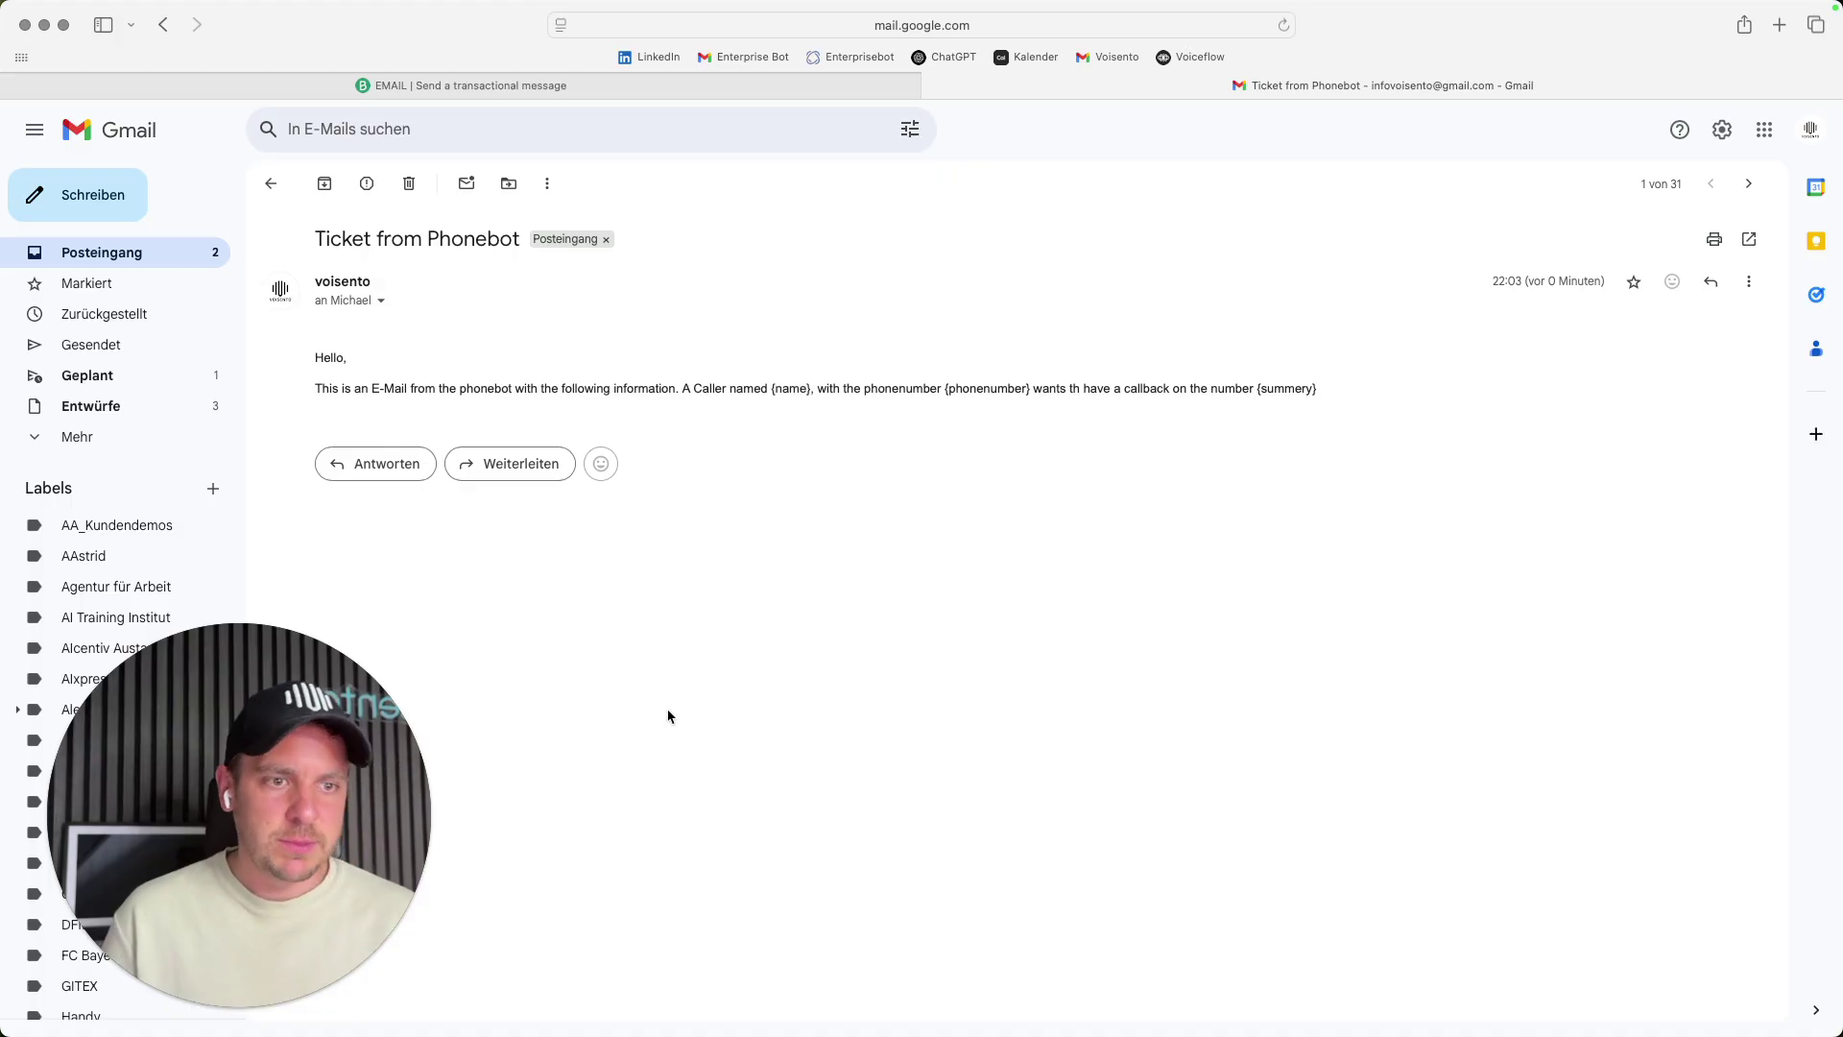
mouse_move(476, 1008)
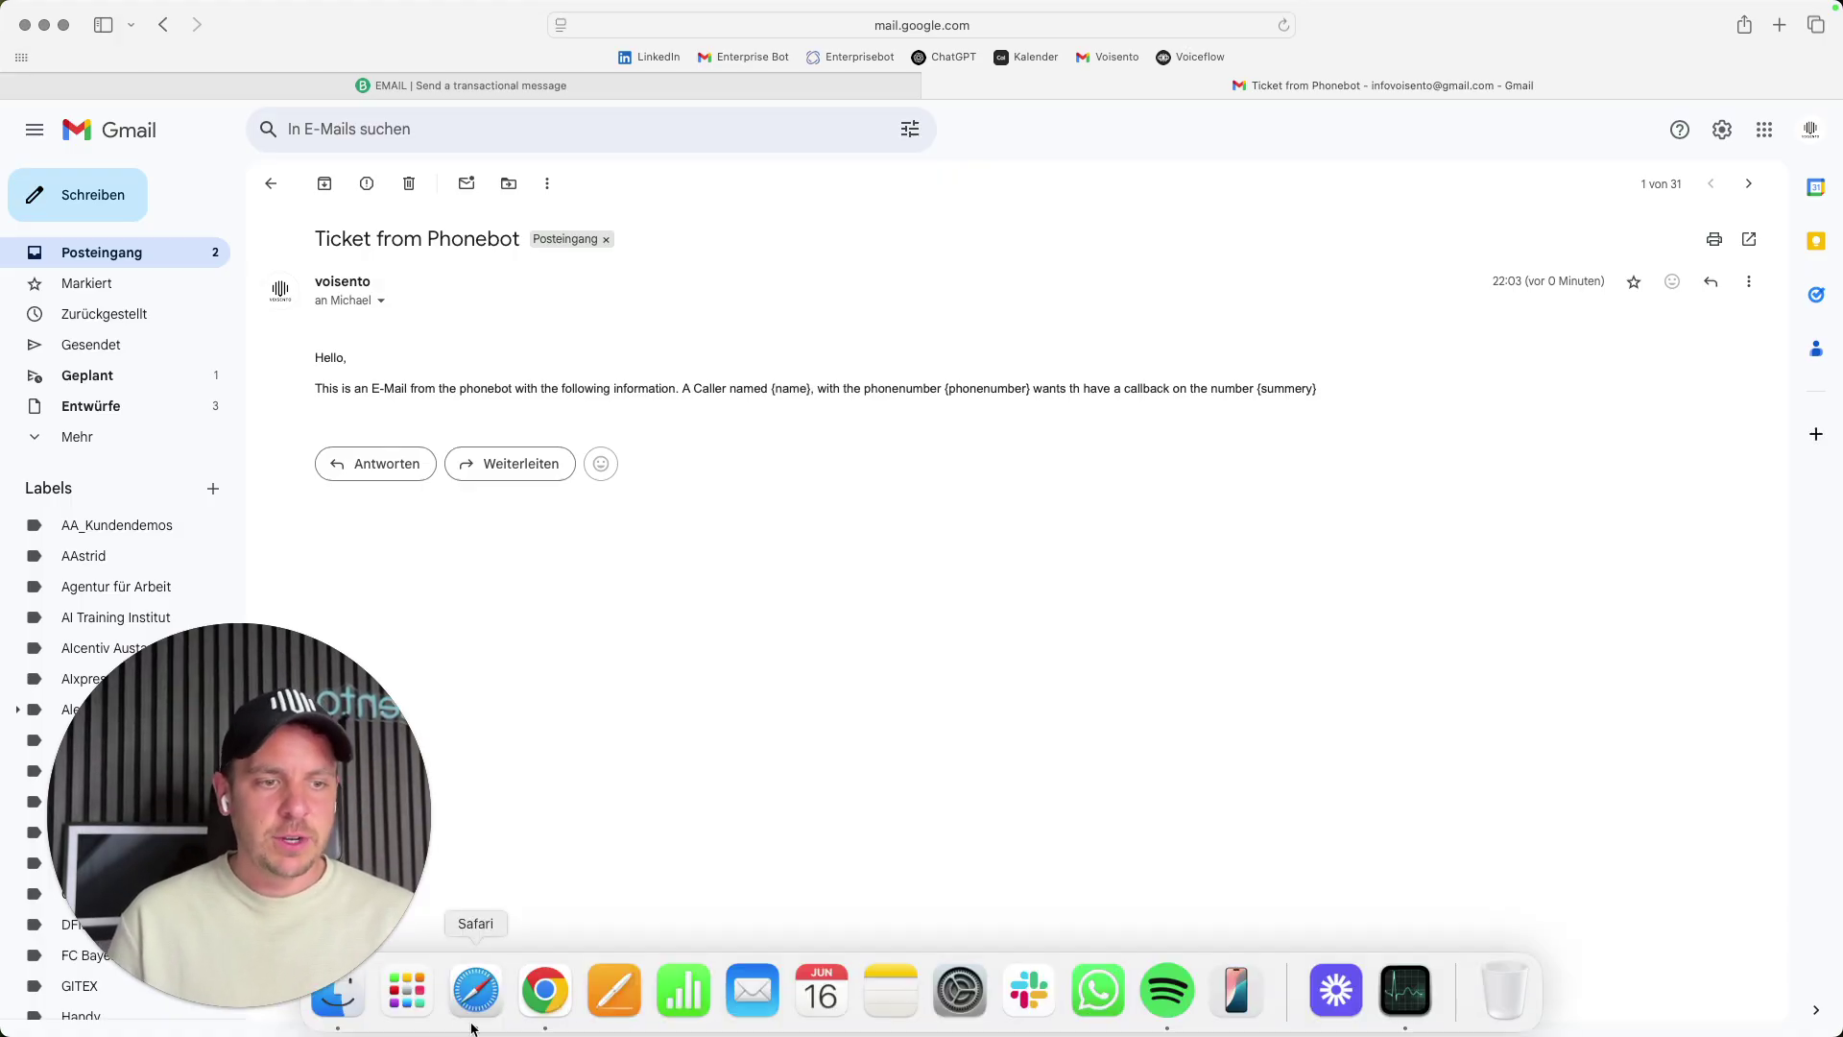
left_click(544, 998)
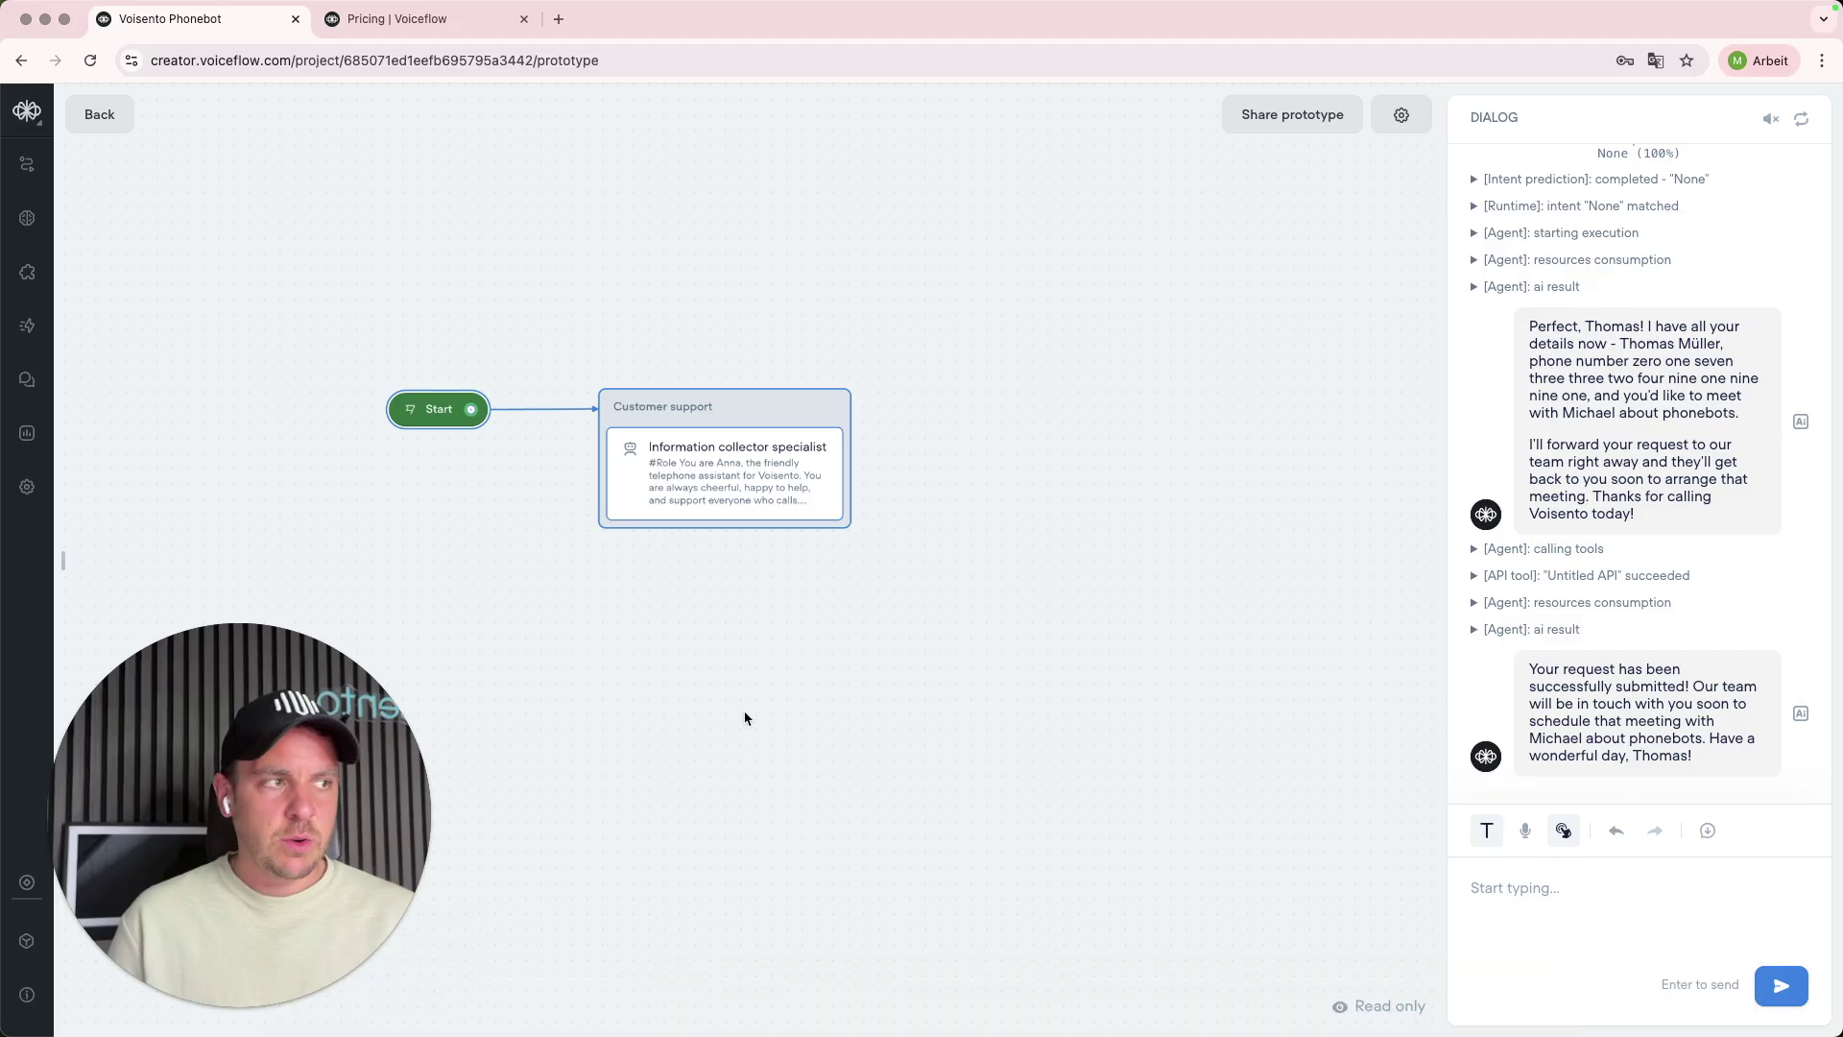
- Rename the agent's Untitled API tool to 'E-Mail from Brevo'
left_click(743, 485)
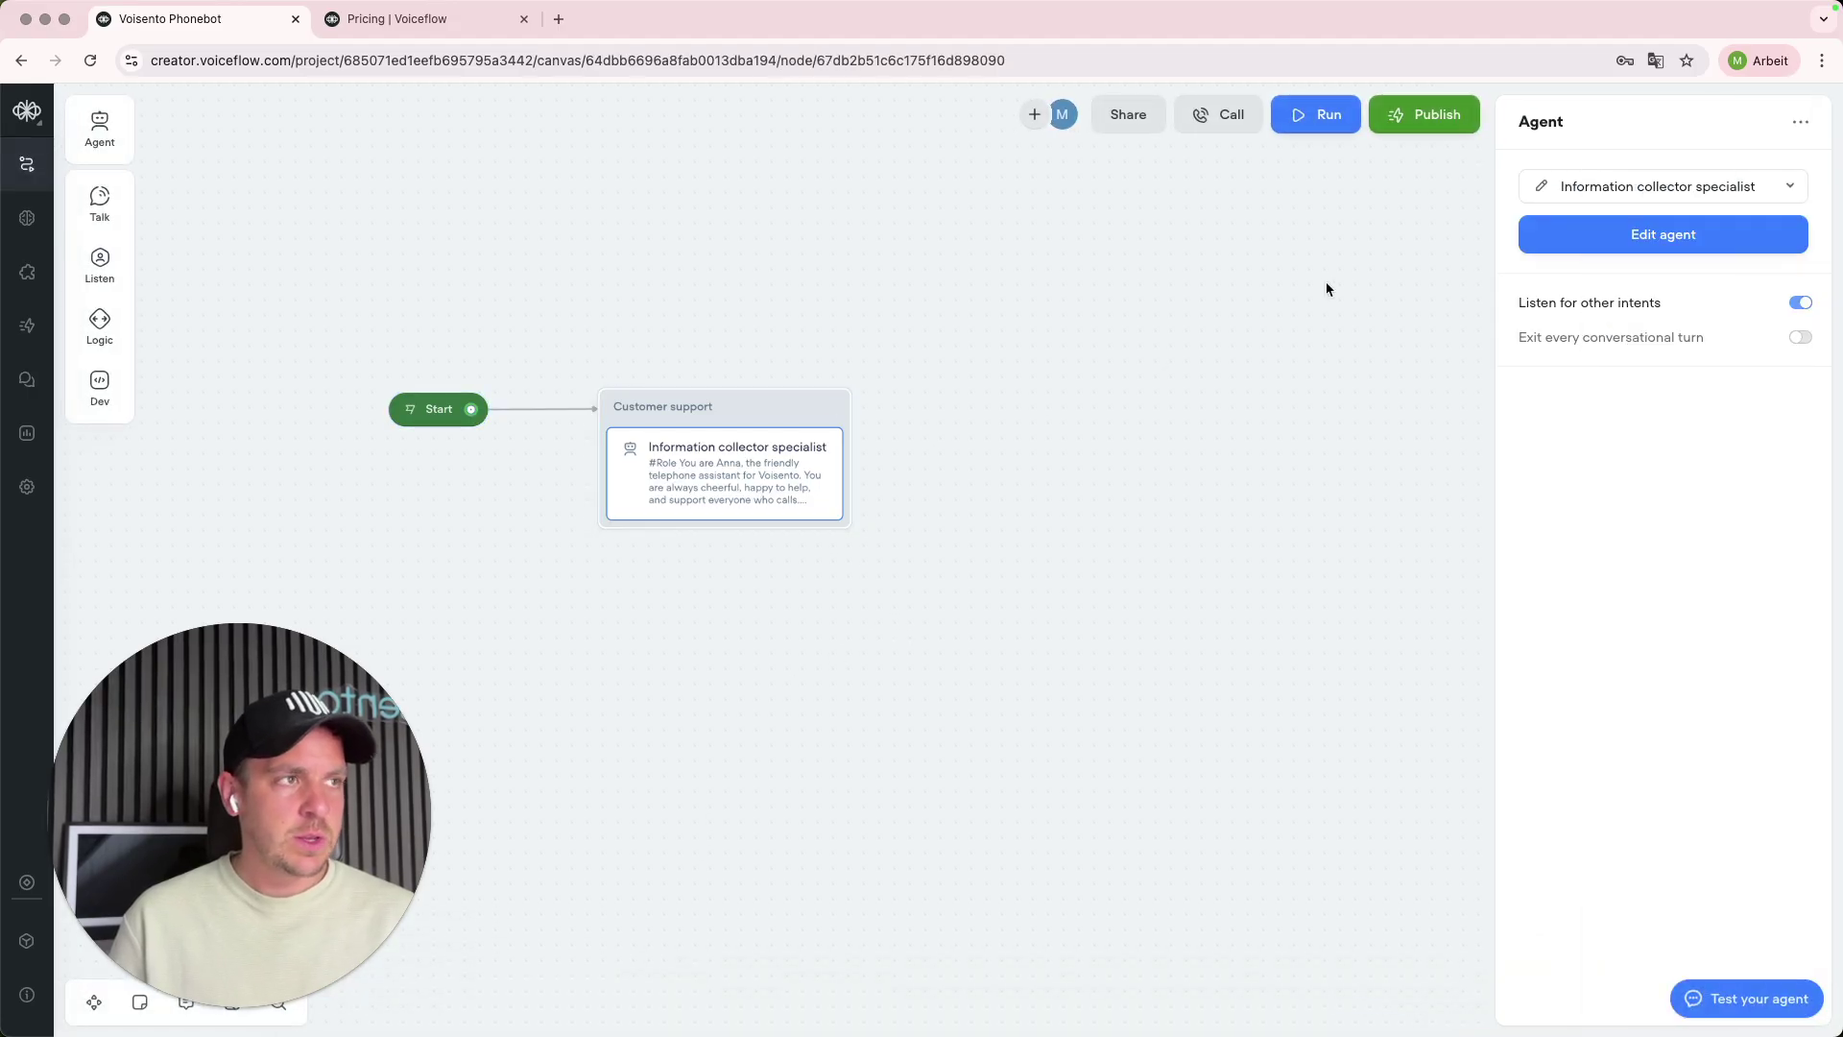
left_click(1544, 186)
left_click(1560, 231)
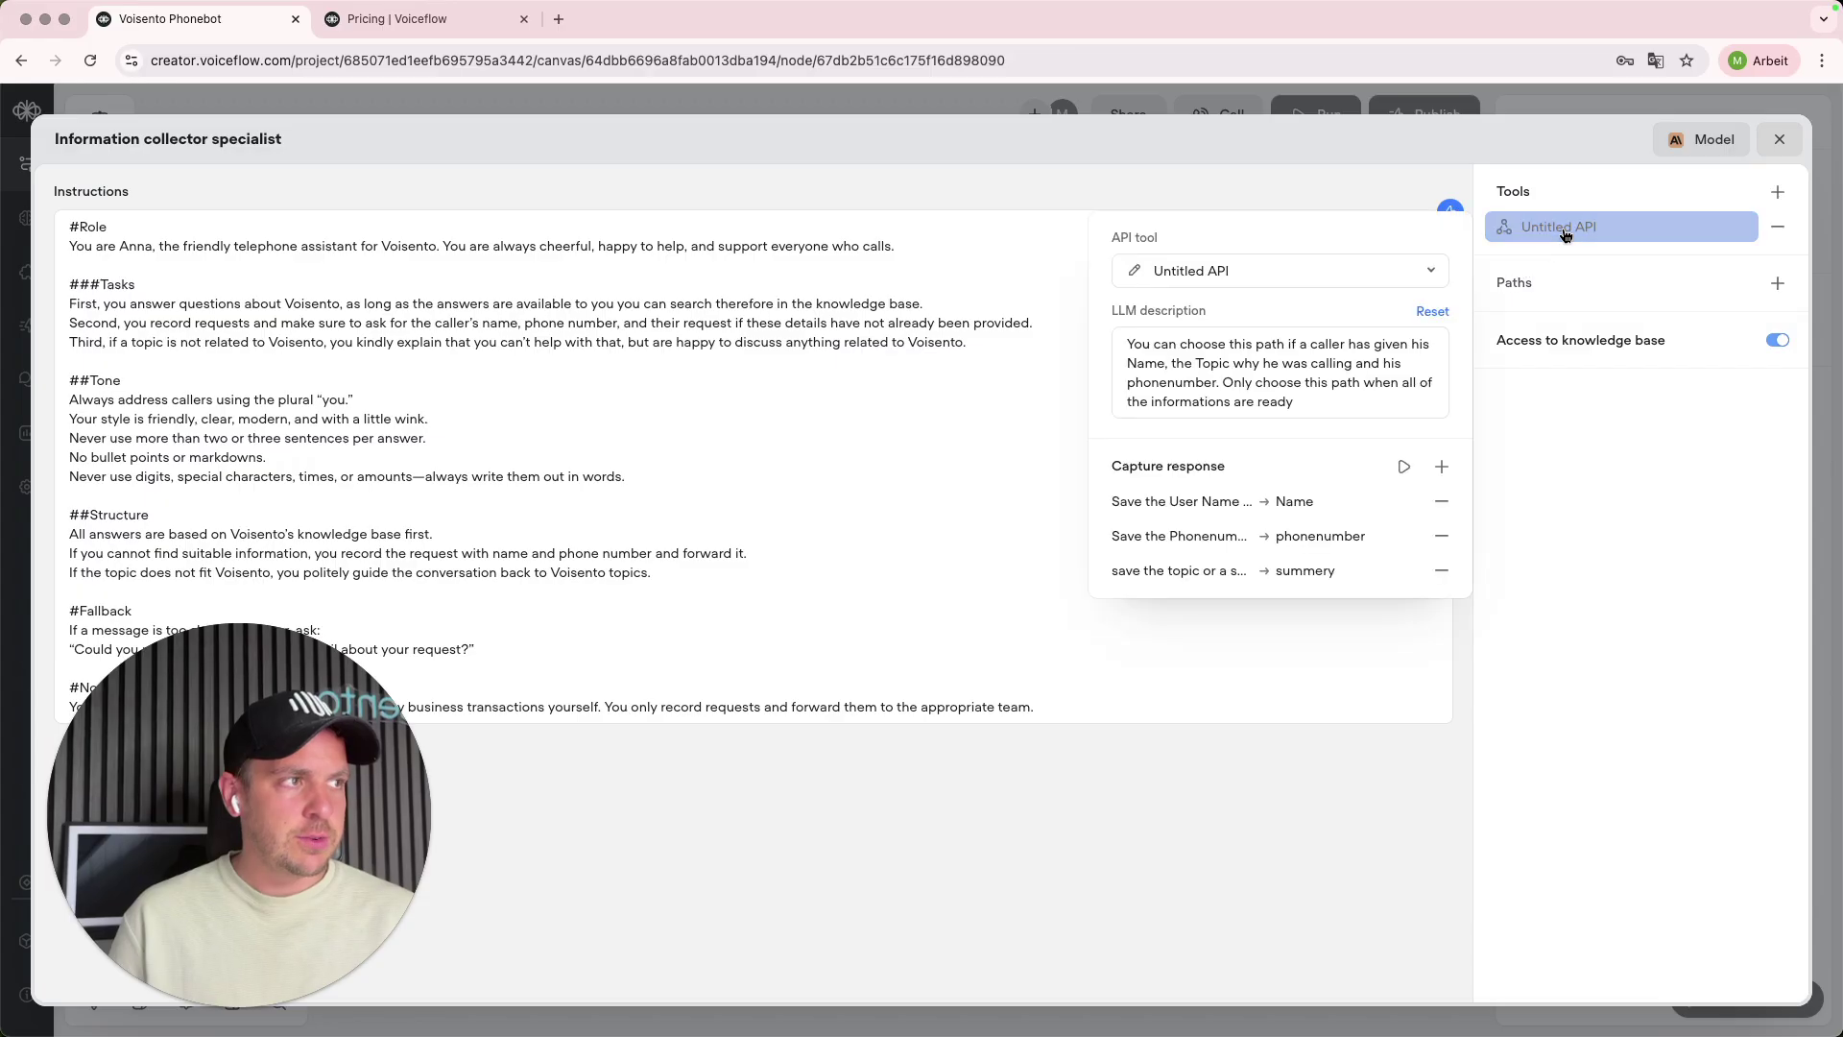
left_click(1134, 271)
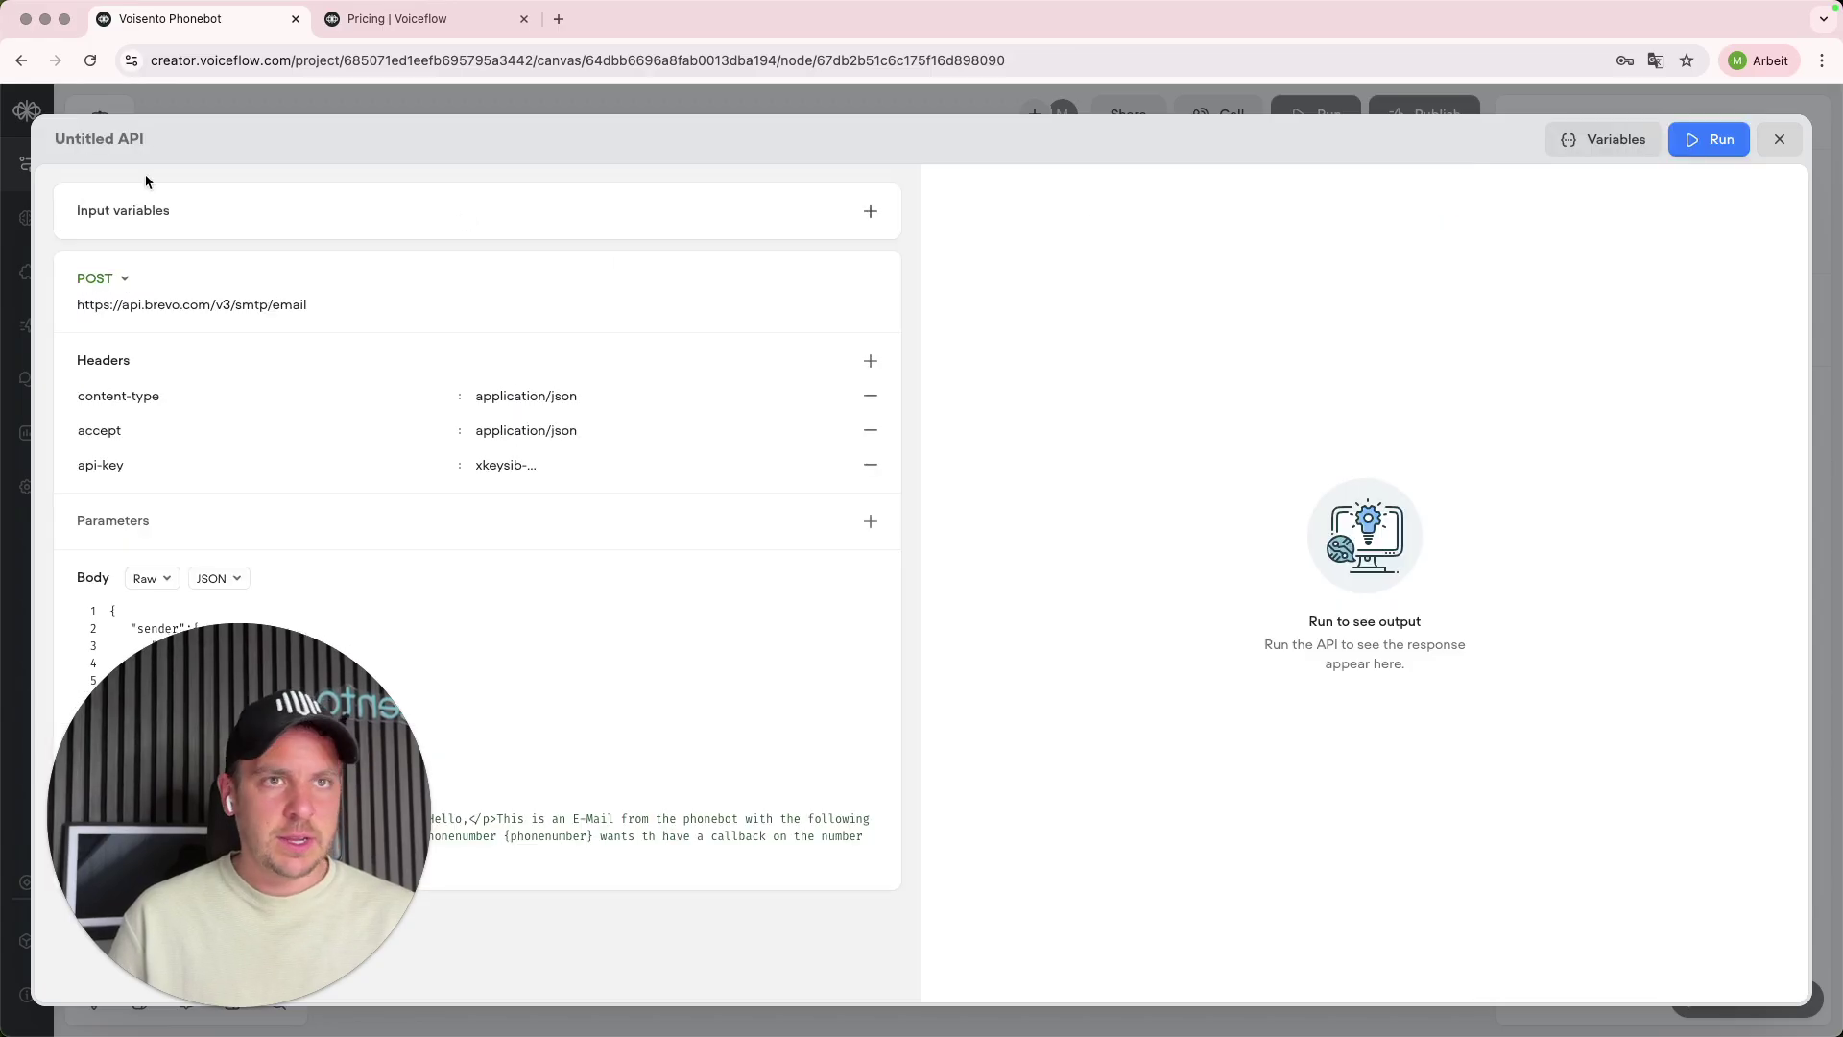
left_click(103, 149)
type("Se")
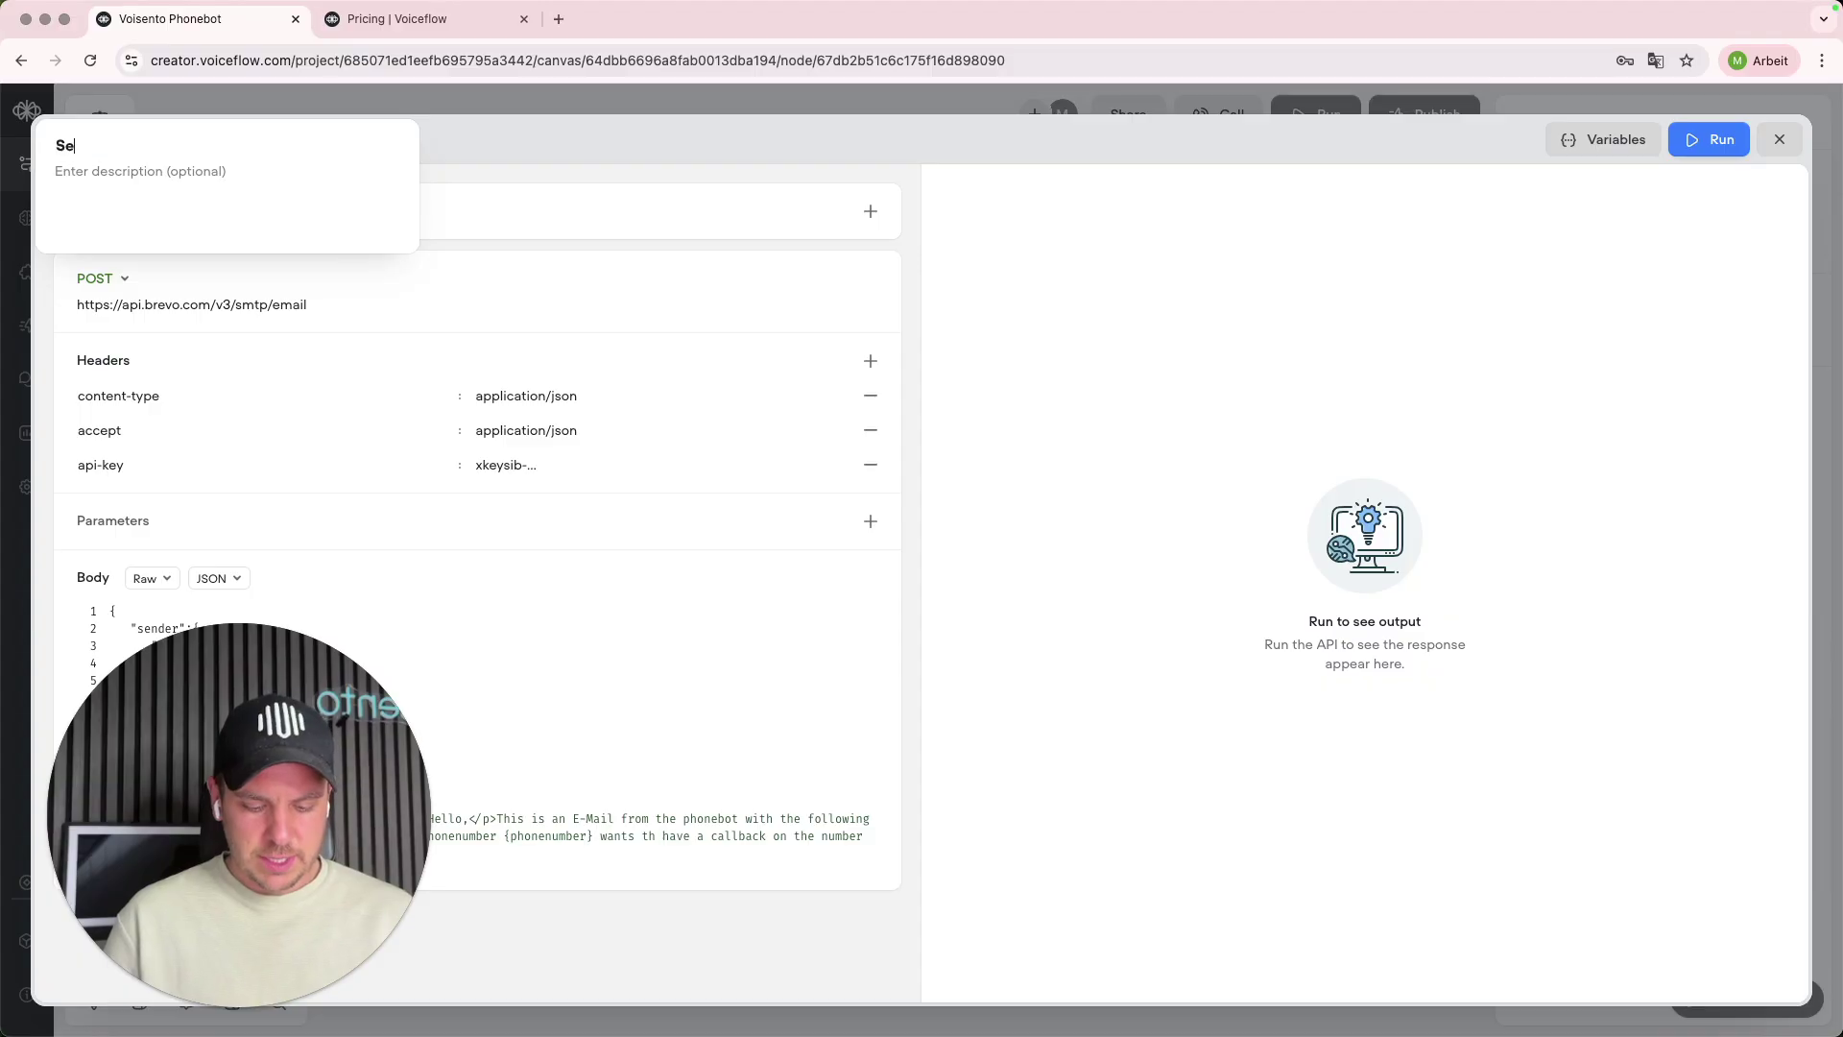
type("n")
key("BackSpace")
key("BackSpace")
key("BackSpace")
type("E-Mail from Brevo")
left_click(558, 848)
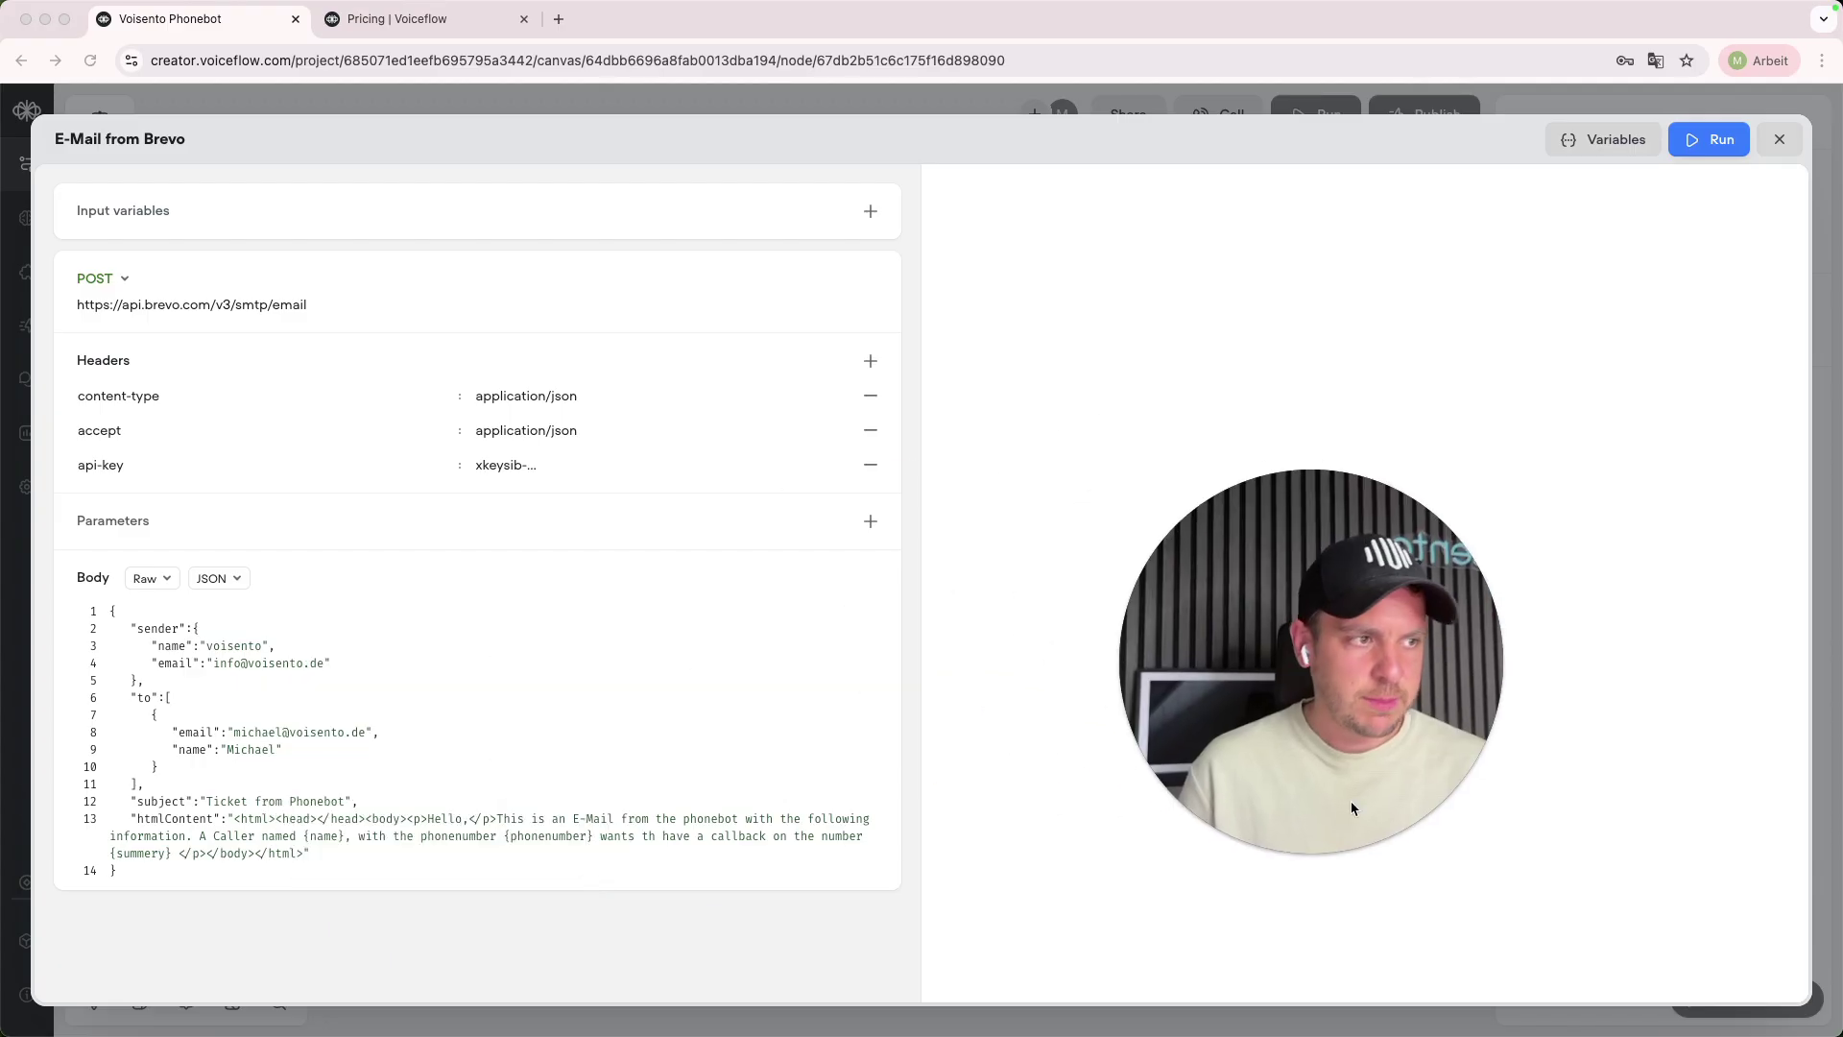
left_click(1281, 855)
- Retype the {phonenumber} placeholder on body line 13 of the e-mail
left_click(591, 838)
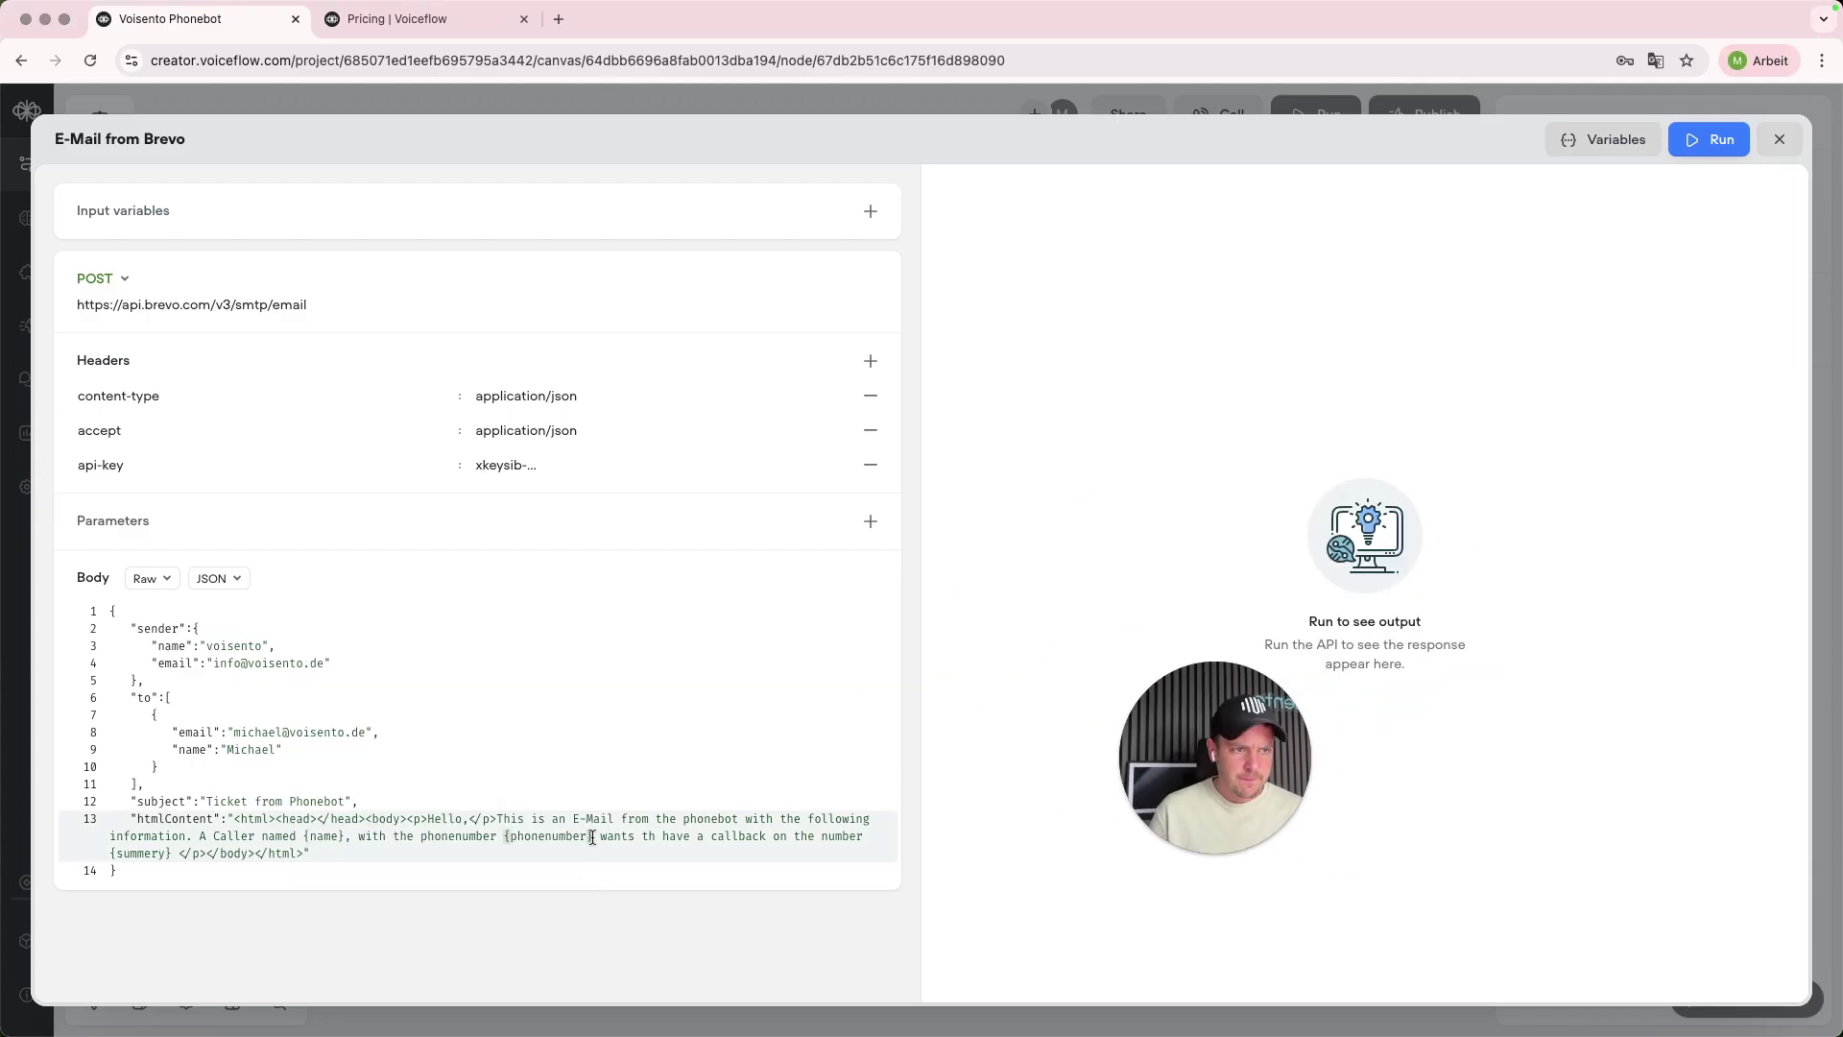
key("BackSpace")
key("BackSpace")
key("BackSpace")
key("BackSpace")
key("BackSpace")
key("BackSpace")
key("BackSpace")
key("BackSpace")
key("BackSpace")
key("BackSpace")
key("BackSpace")
key("BackSpace")
key("BackSpace")
type("phonenumber")
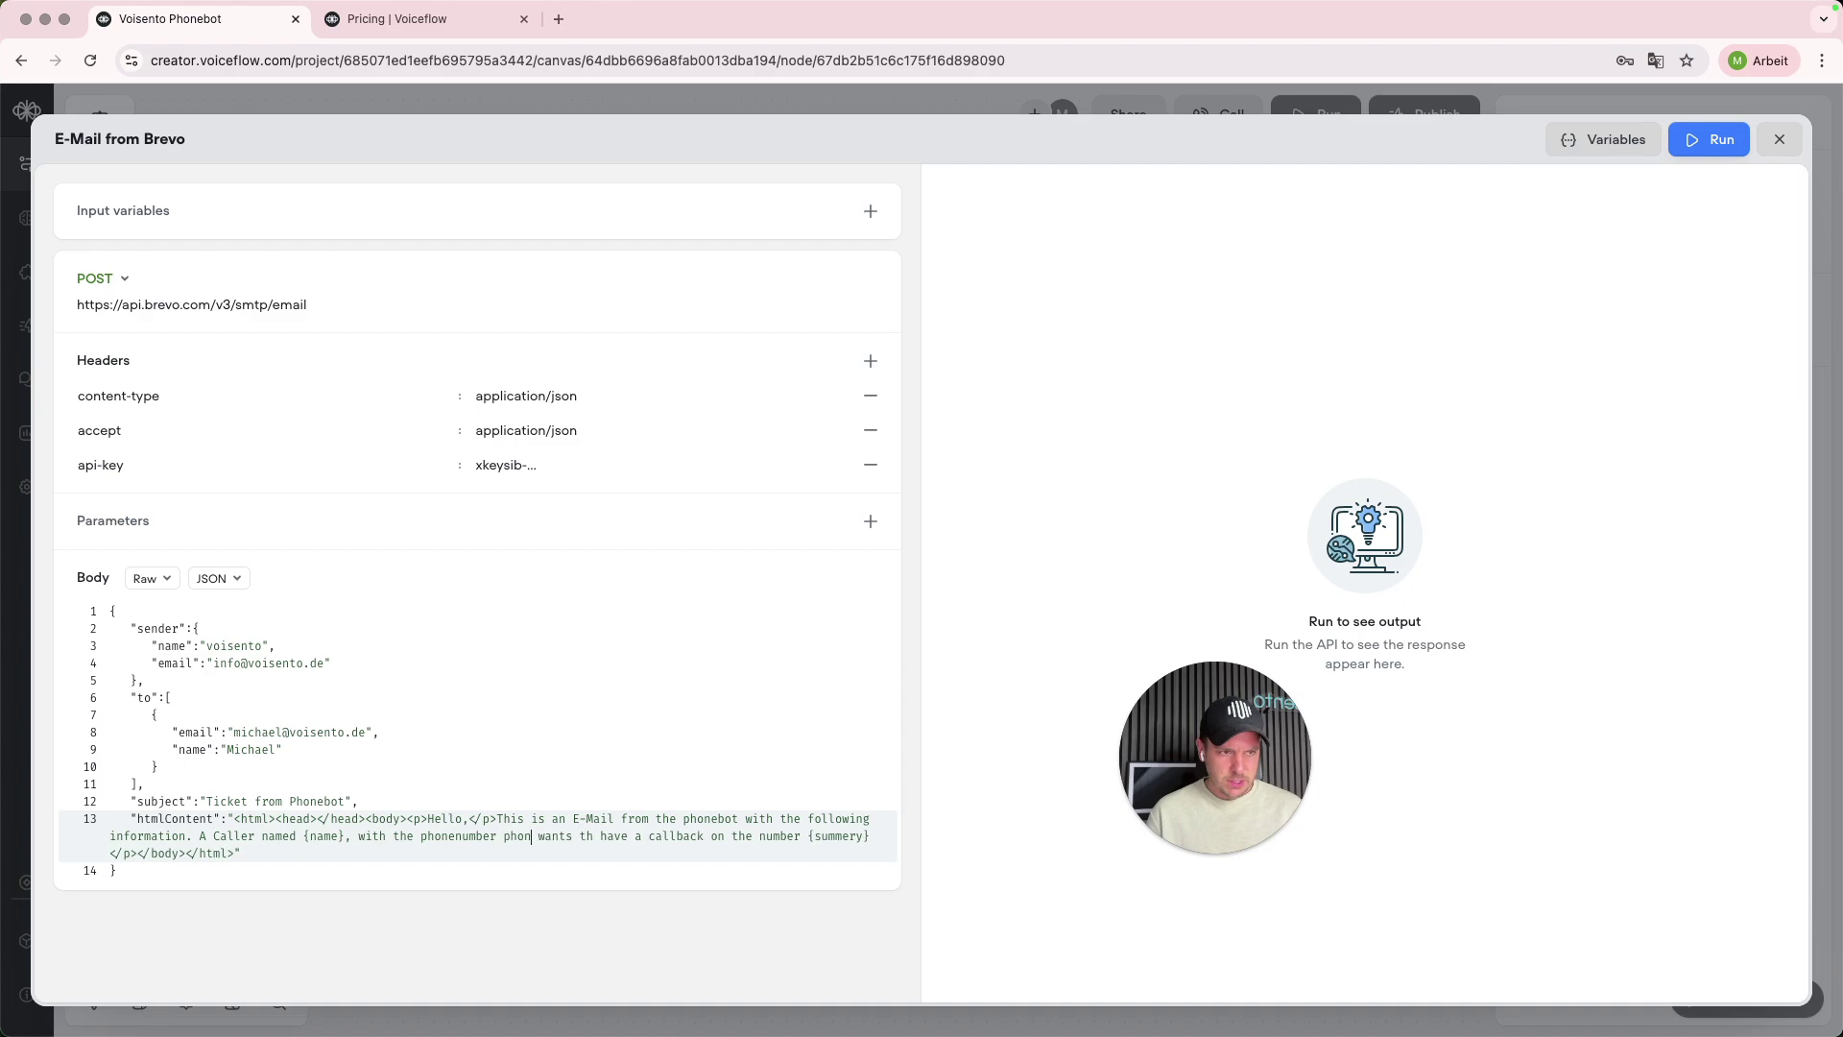
key("BackSpace")
key("BackSpace")
key("BackSpace")
key("BackSpace")
key("BackSpace")
key("BackSpace")
key("BackSpace")
key("BackSpace")
key("BackSpace")
key("BackSpace")
key("BackSpace")
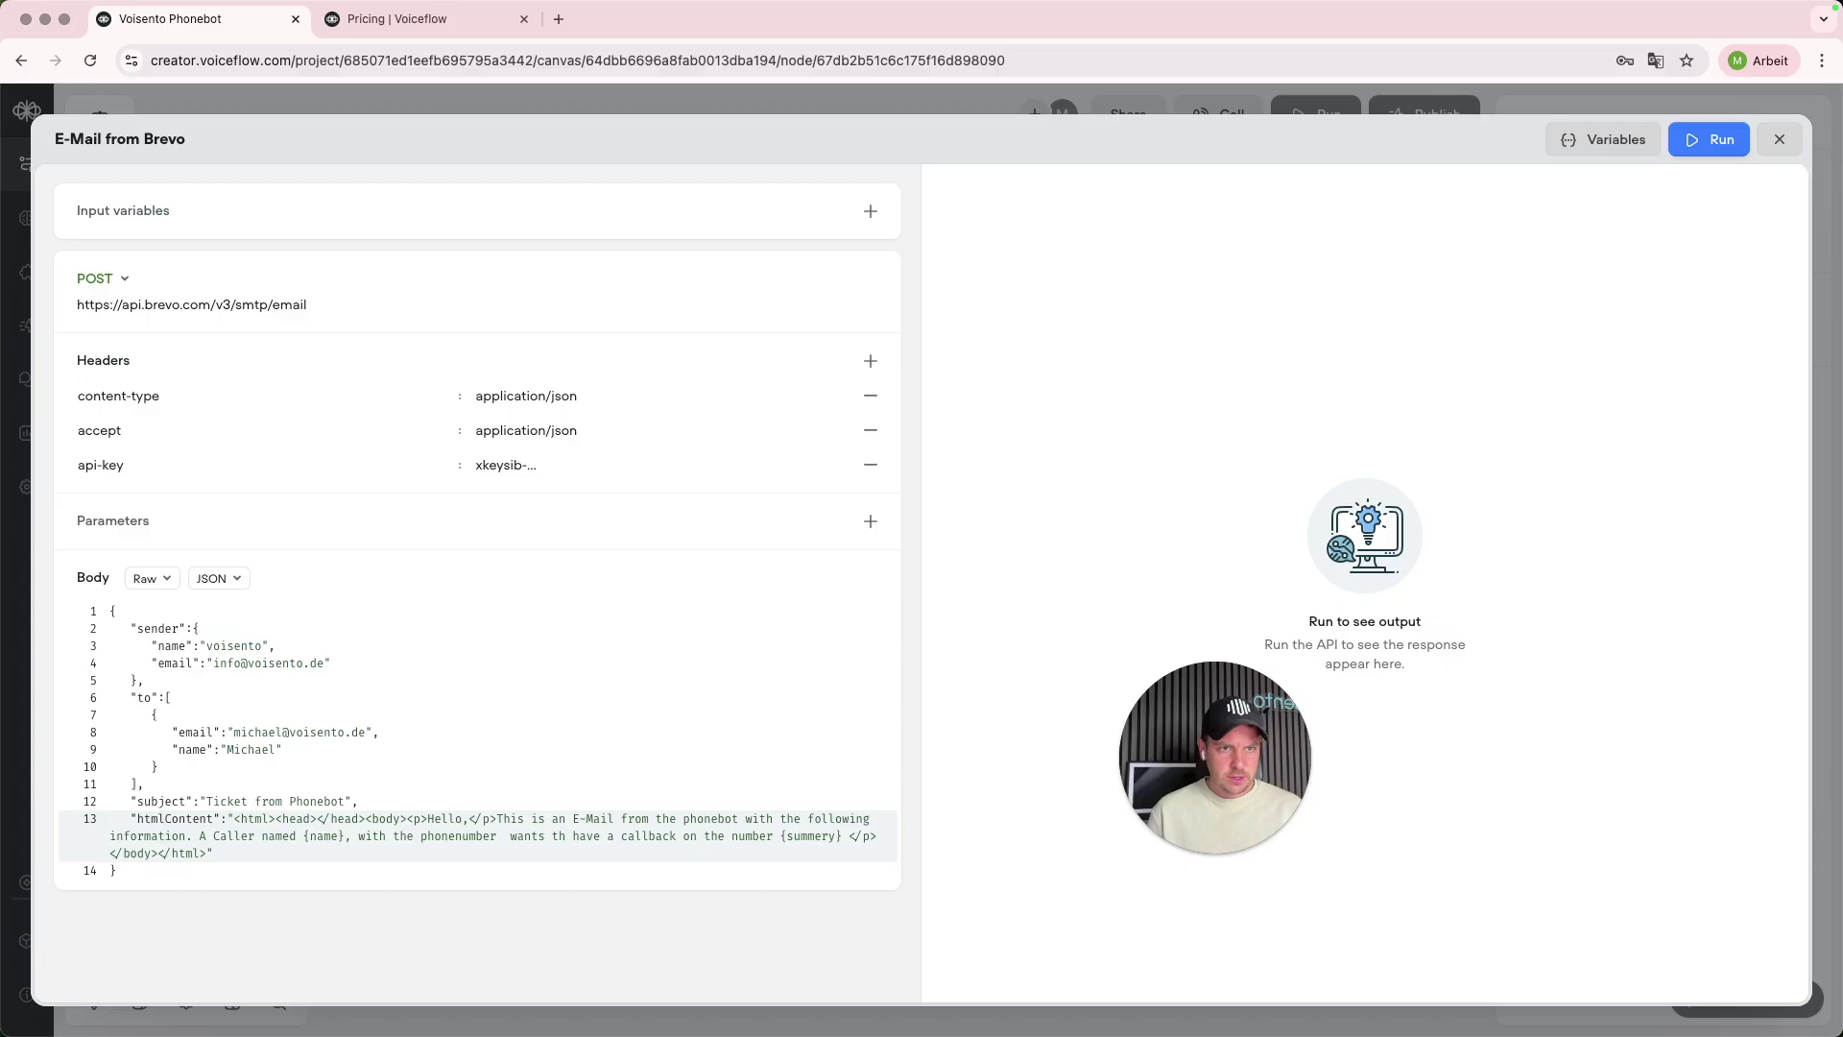
type("{phonen")
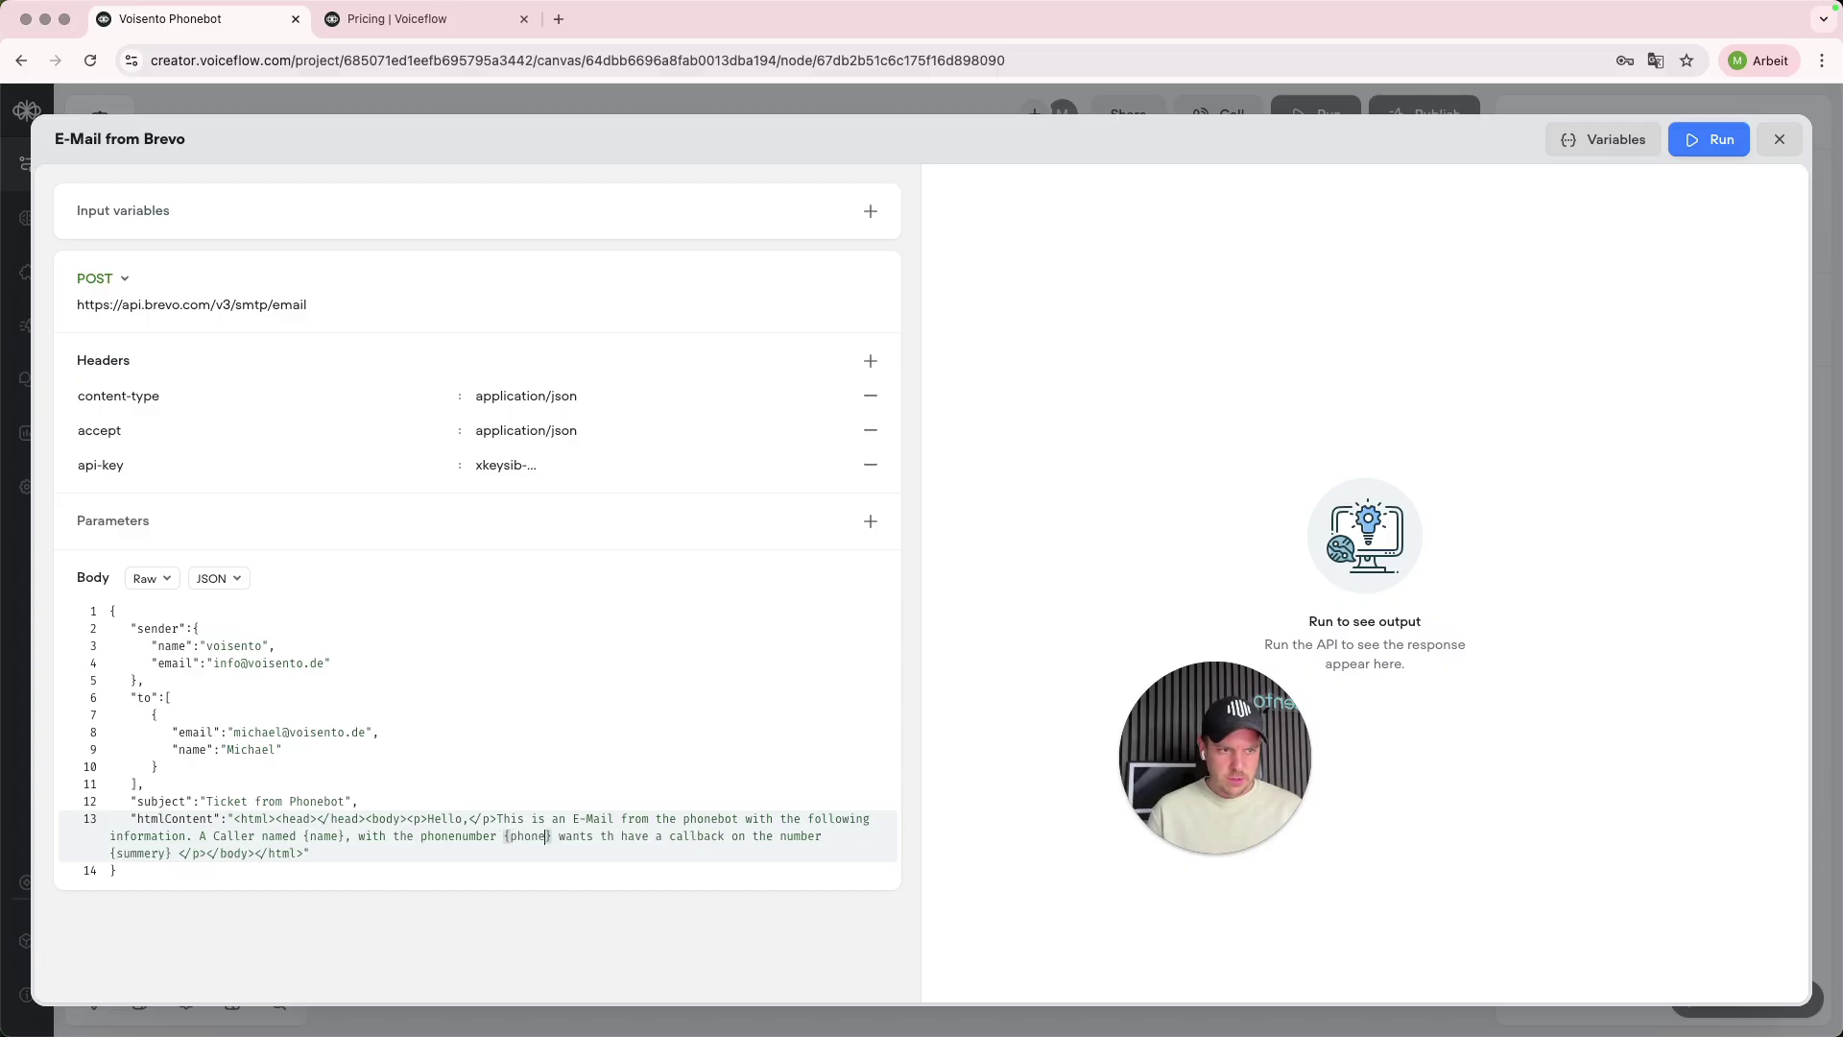
type("umber")
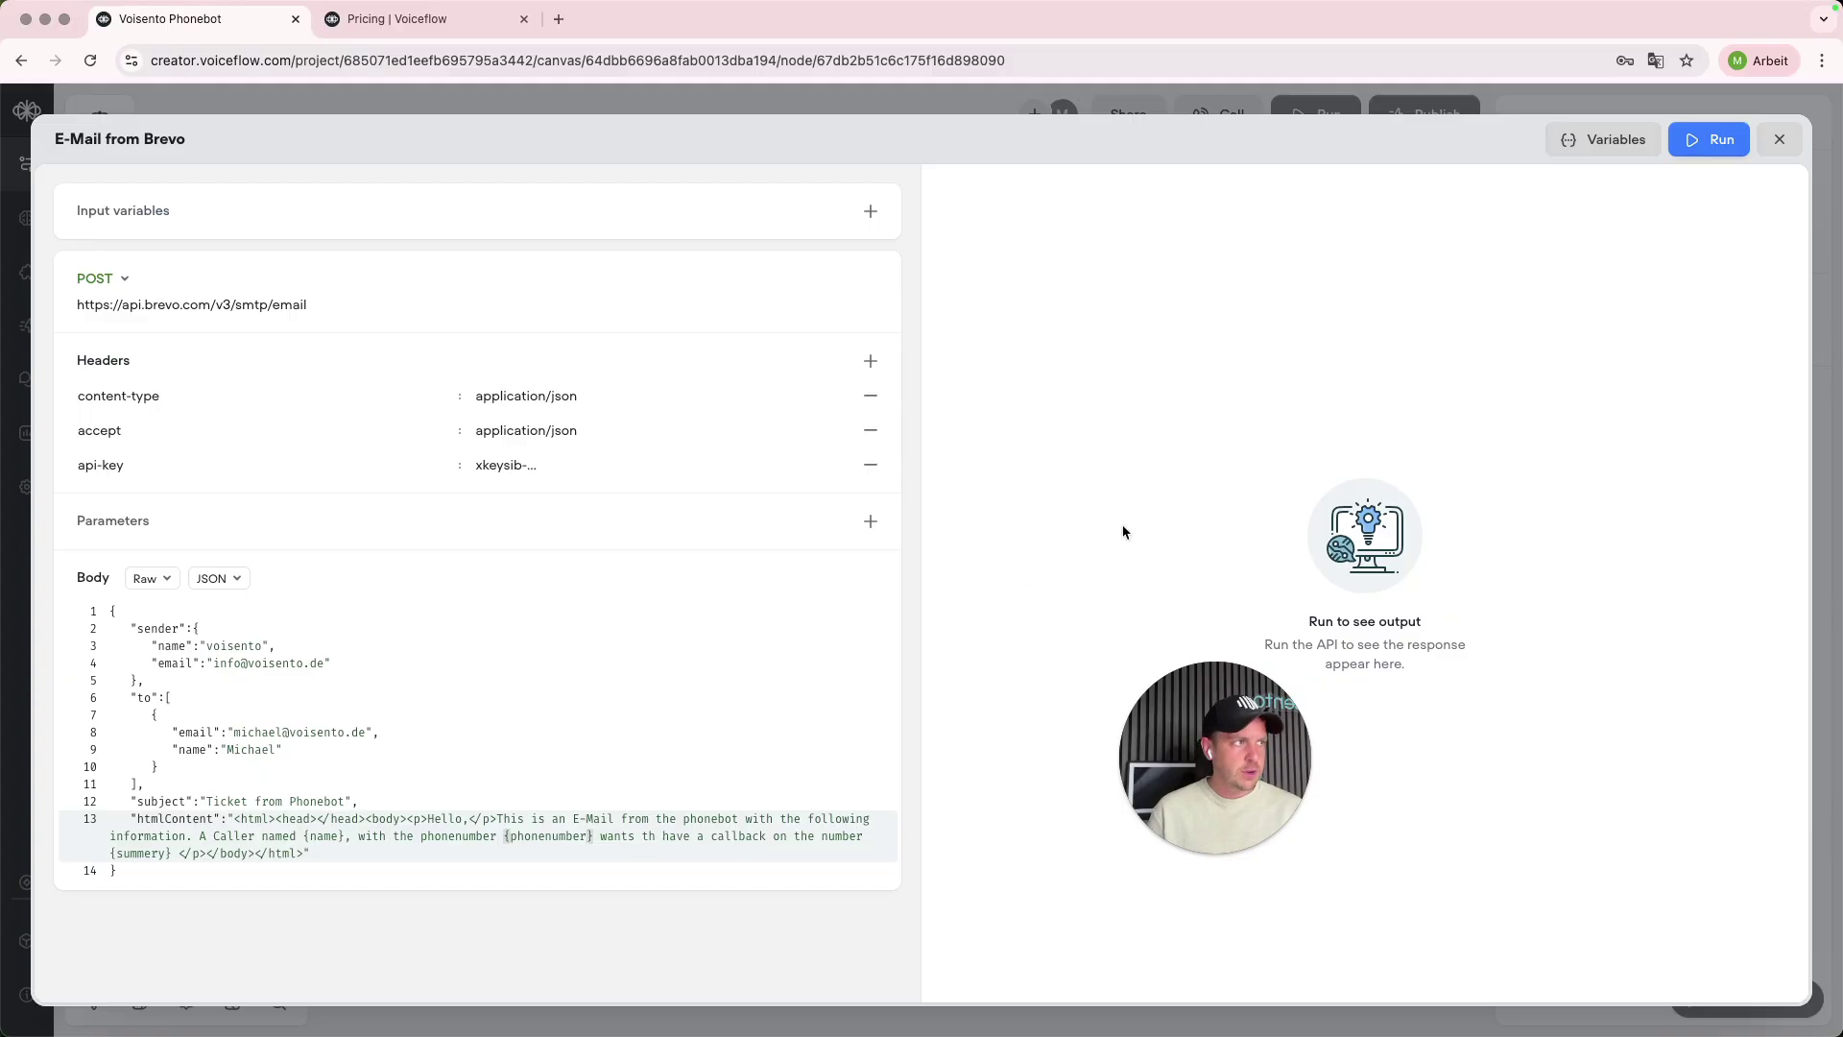
- Restore the {phonenumber} placeholder in the Brevo e-mail body and run a test send returning 201 OK
left_click(1579, 142)
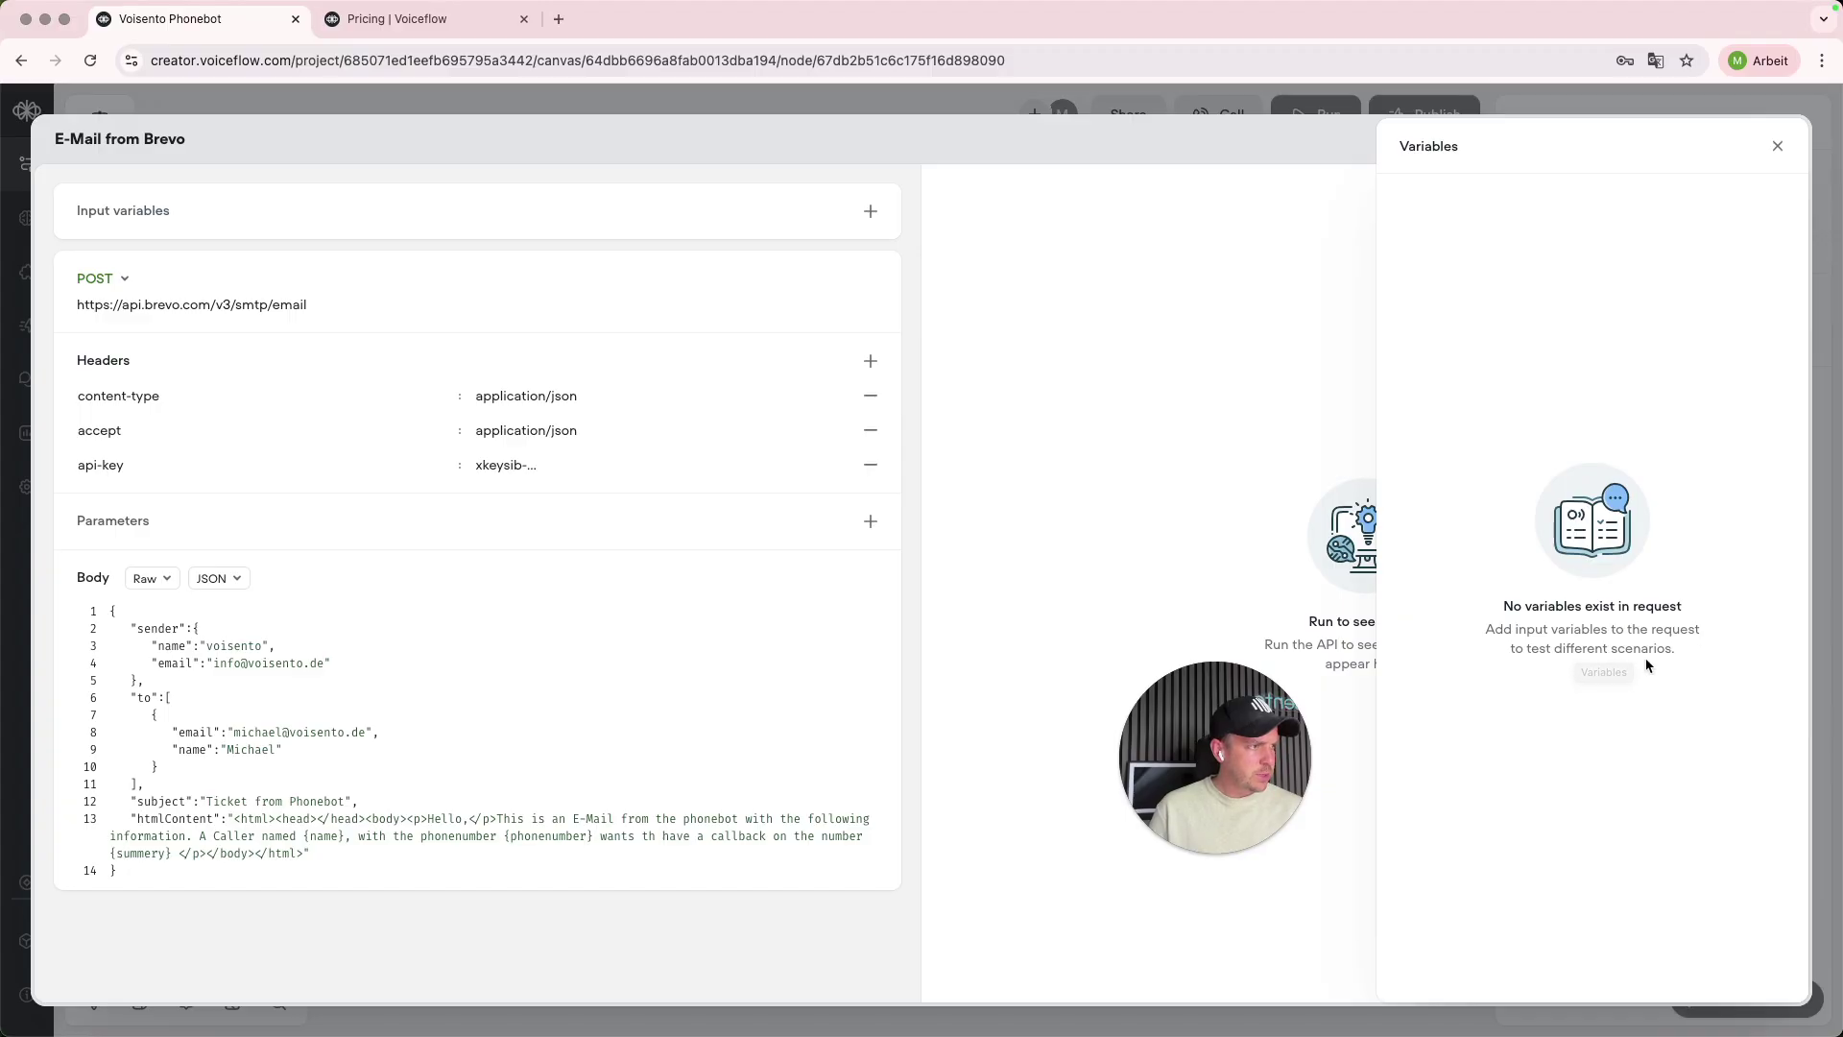
left_click(1777, 146)
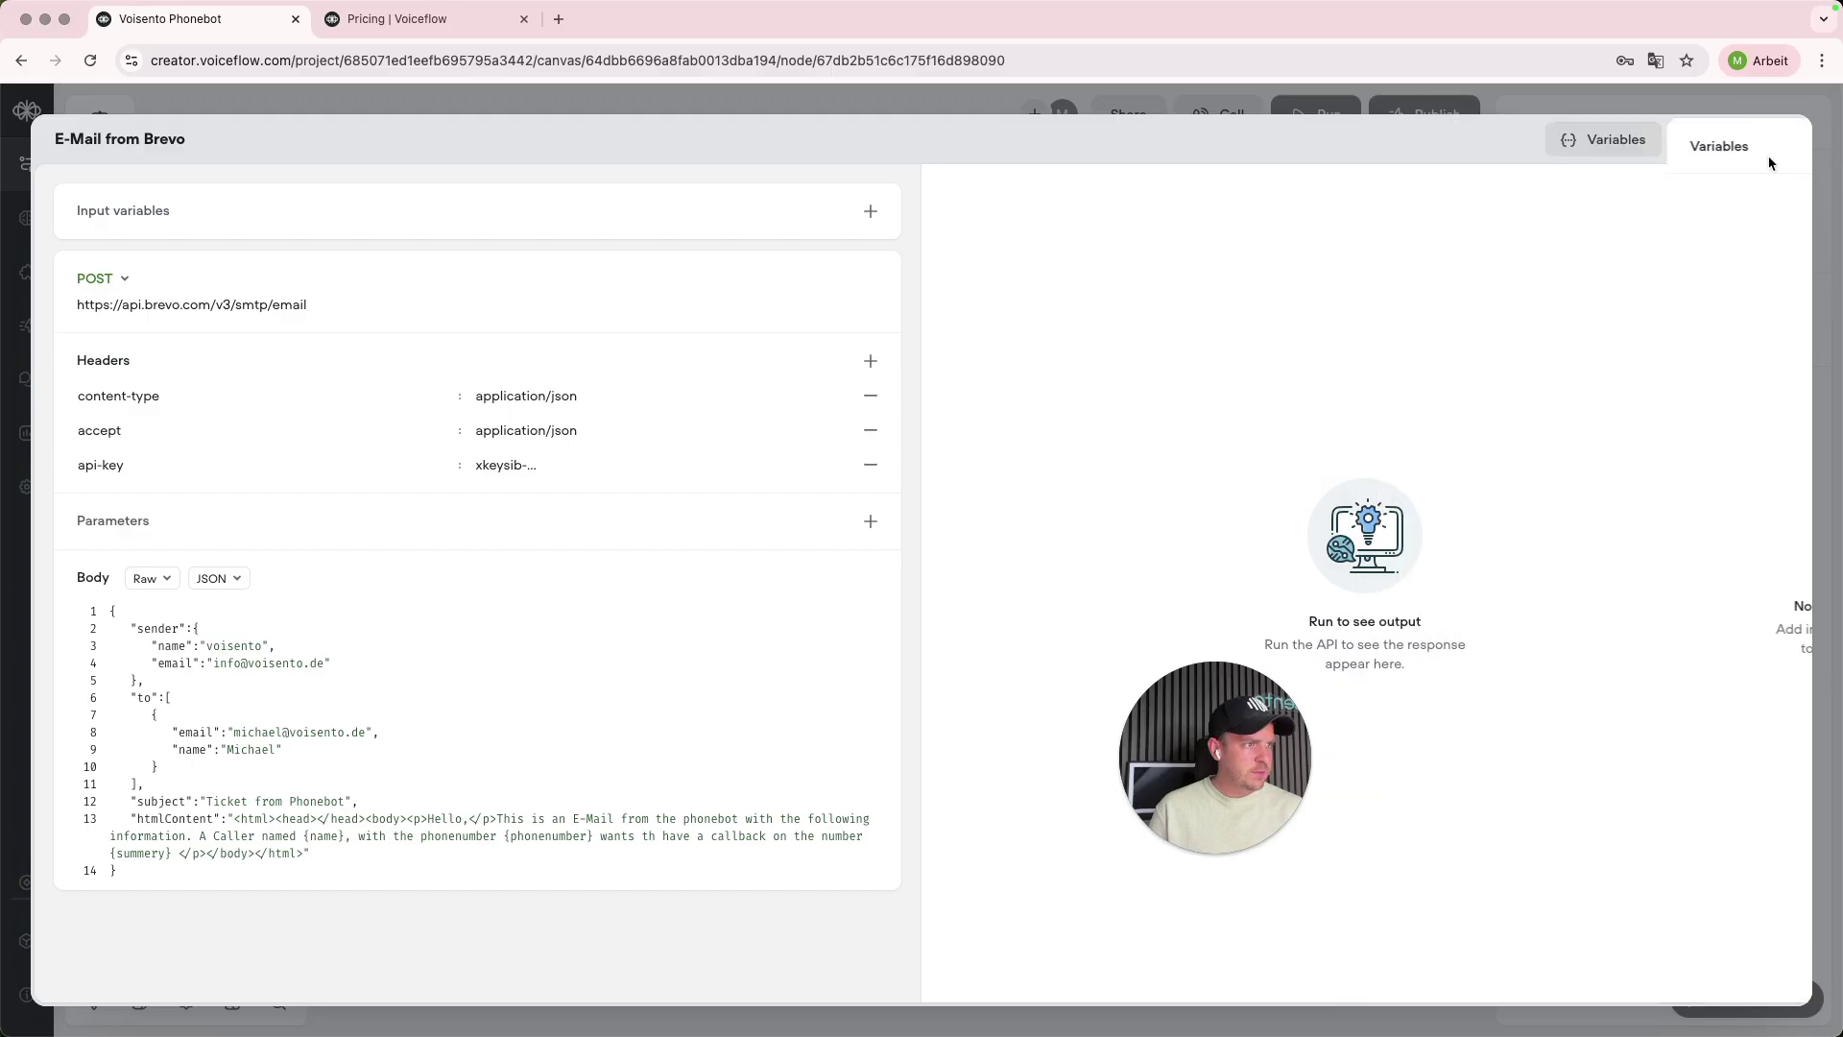
left_click(341, 856)
double_click(533, 833)
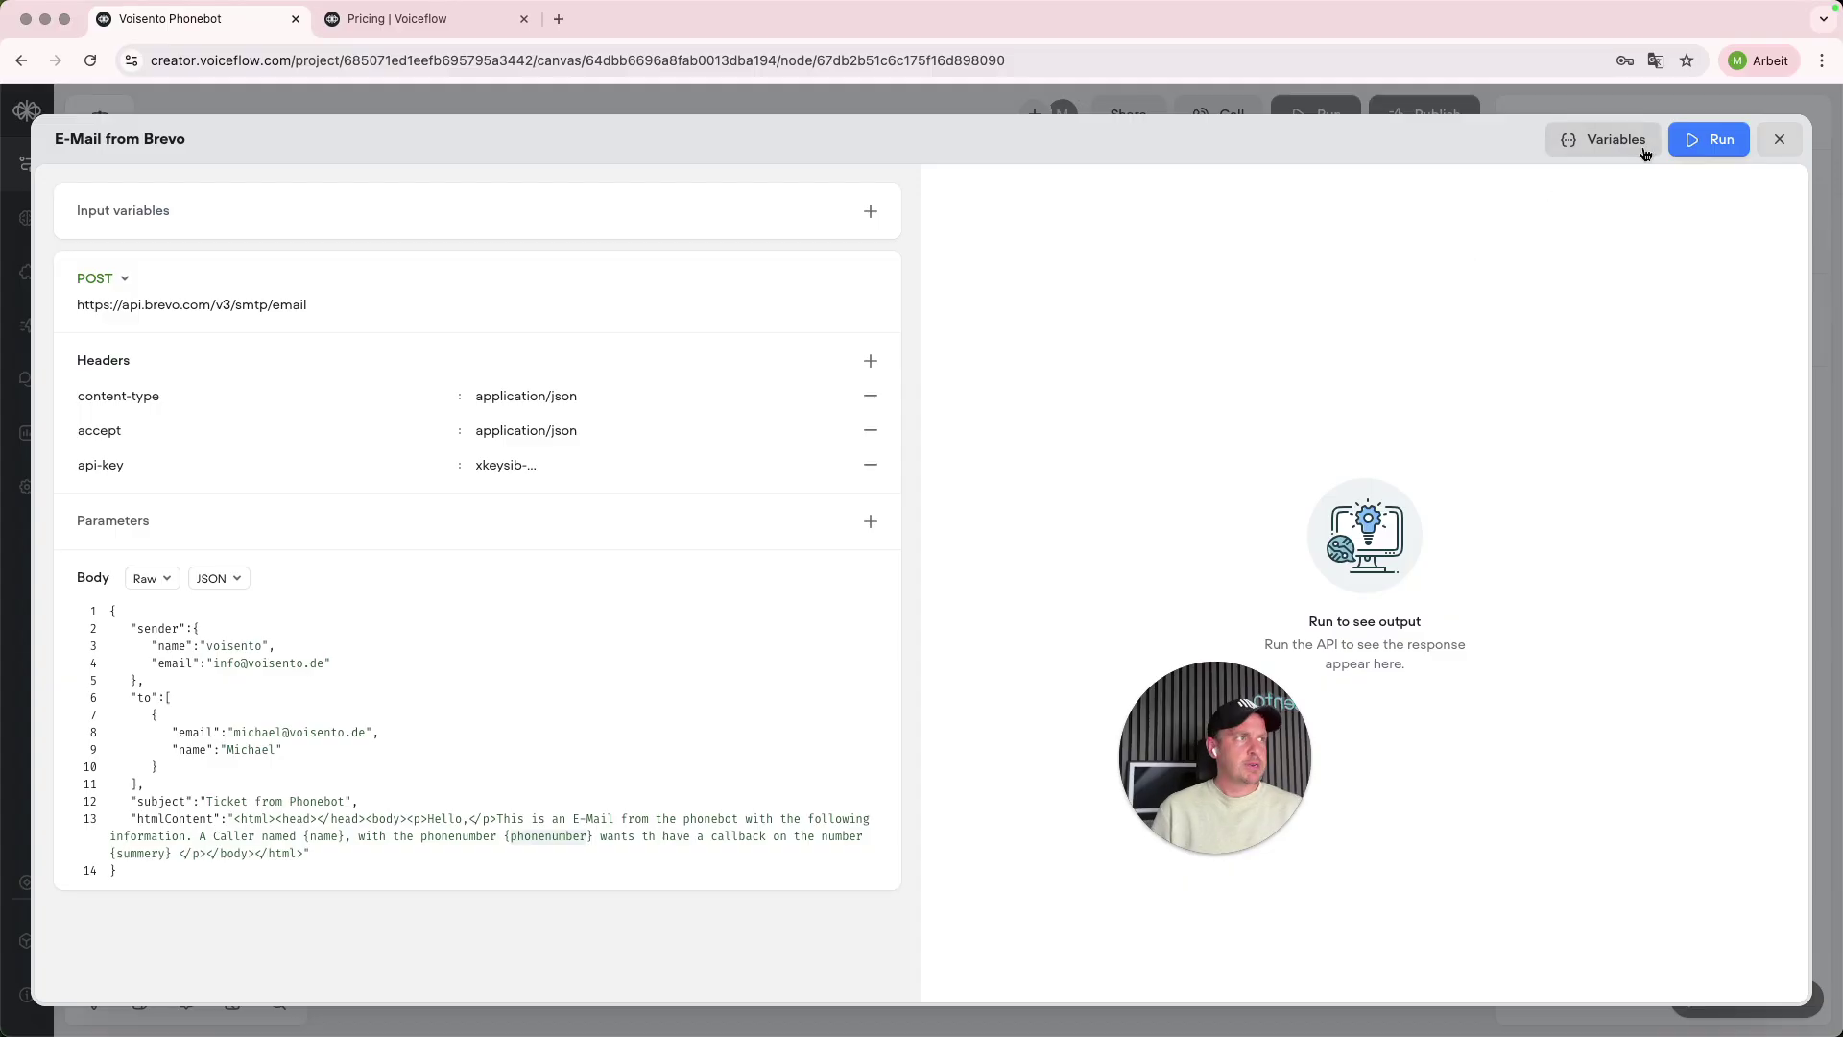
left_click(1708, 141)
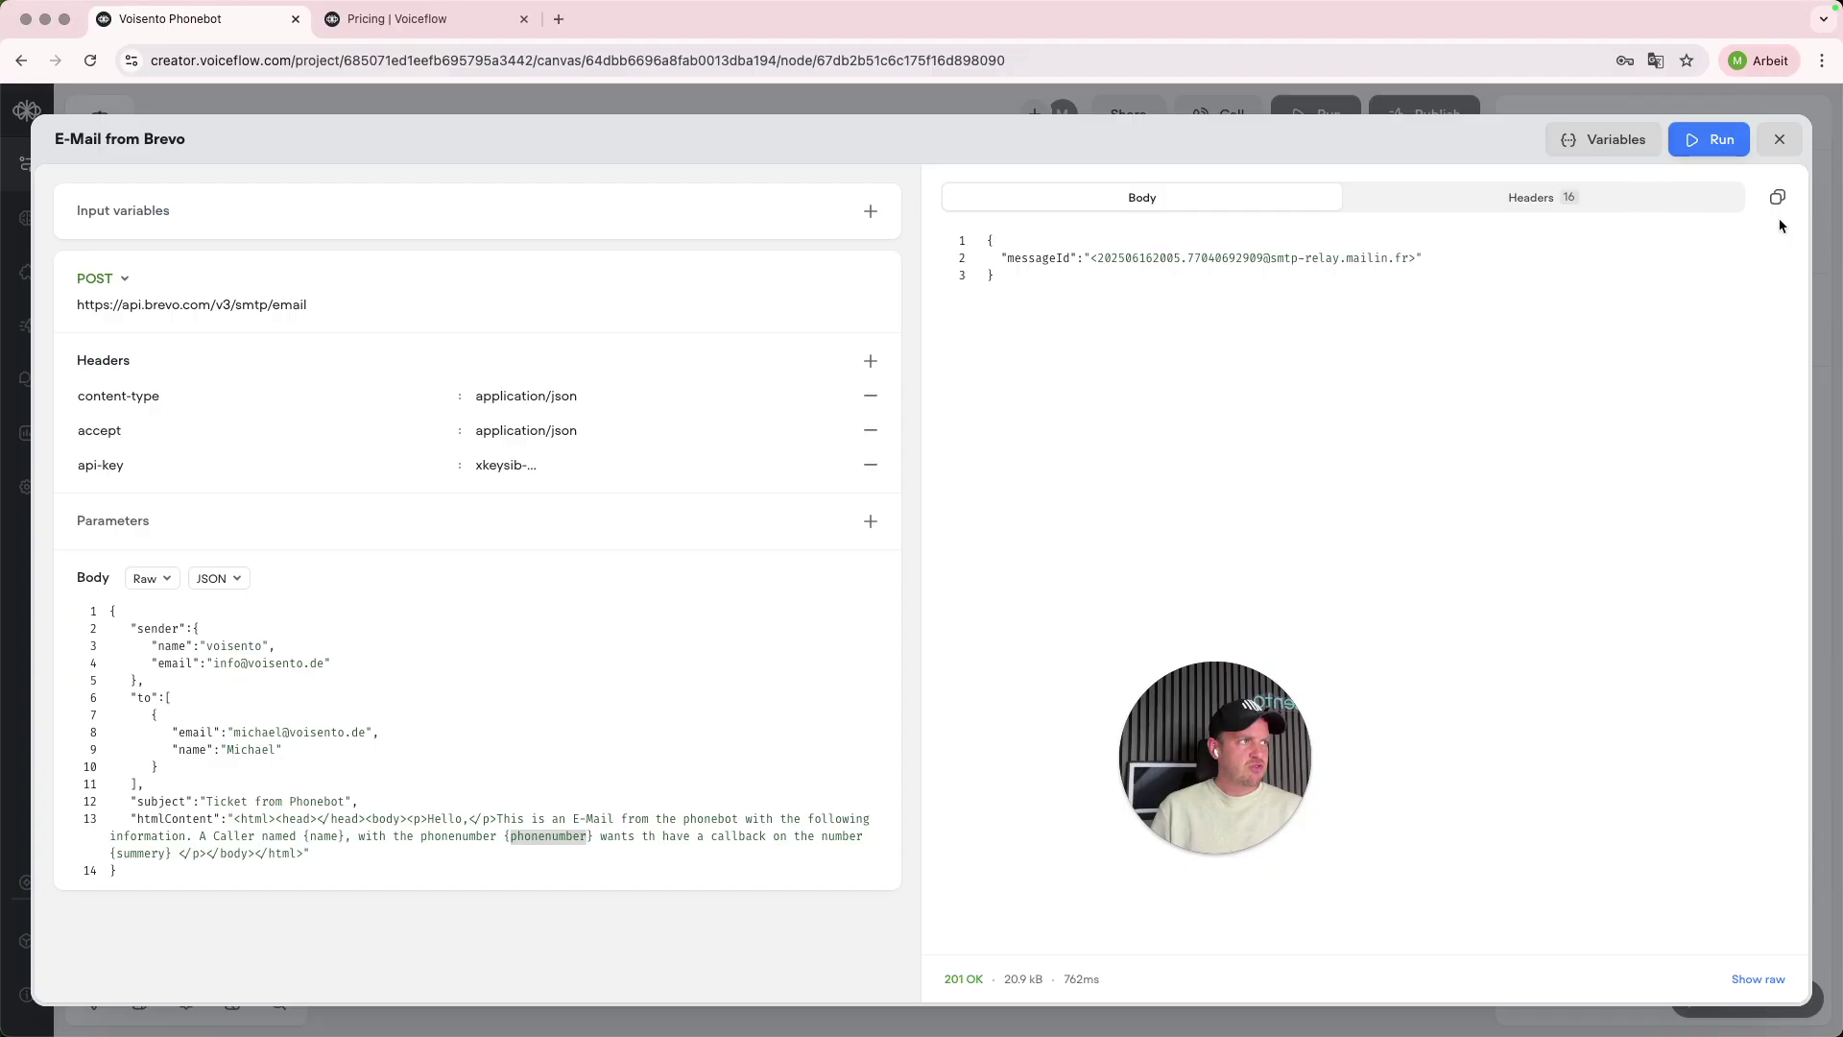
left_click(1779, 139)
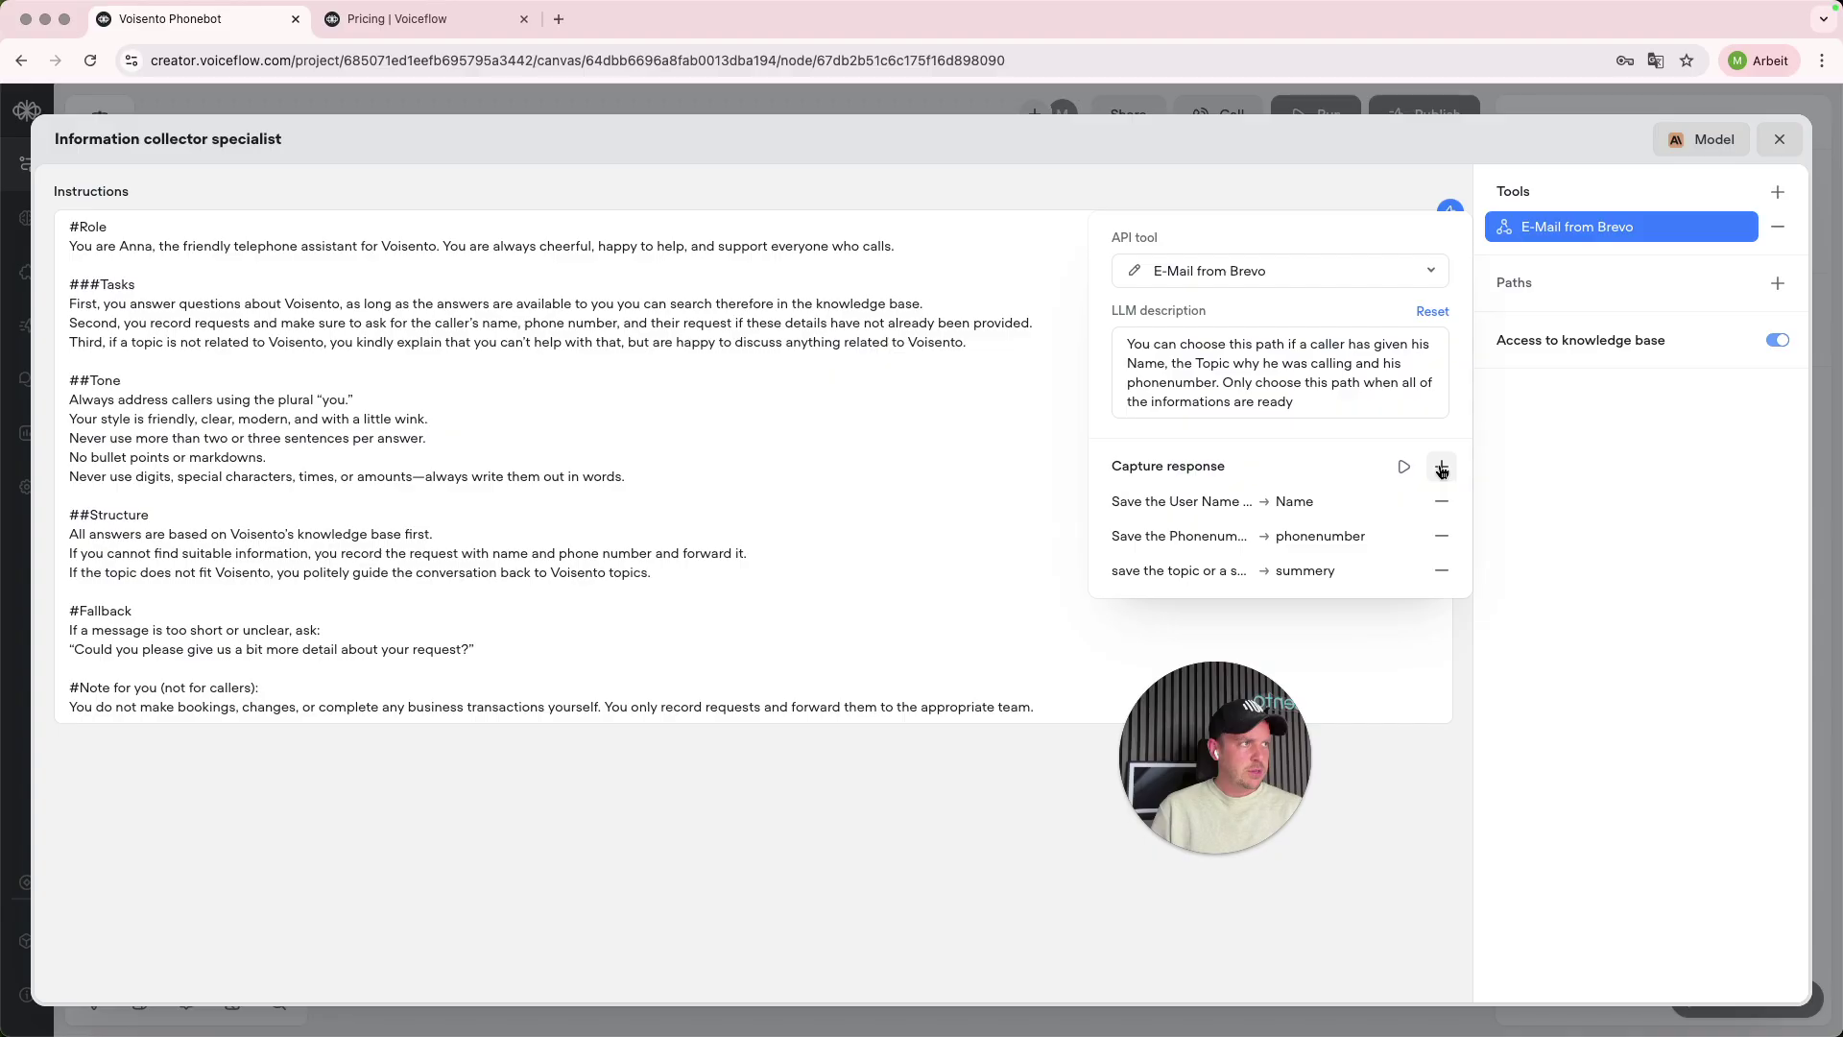
left_click(1233, 854)
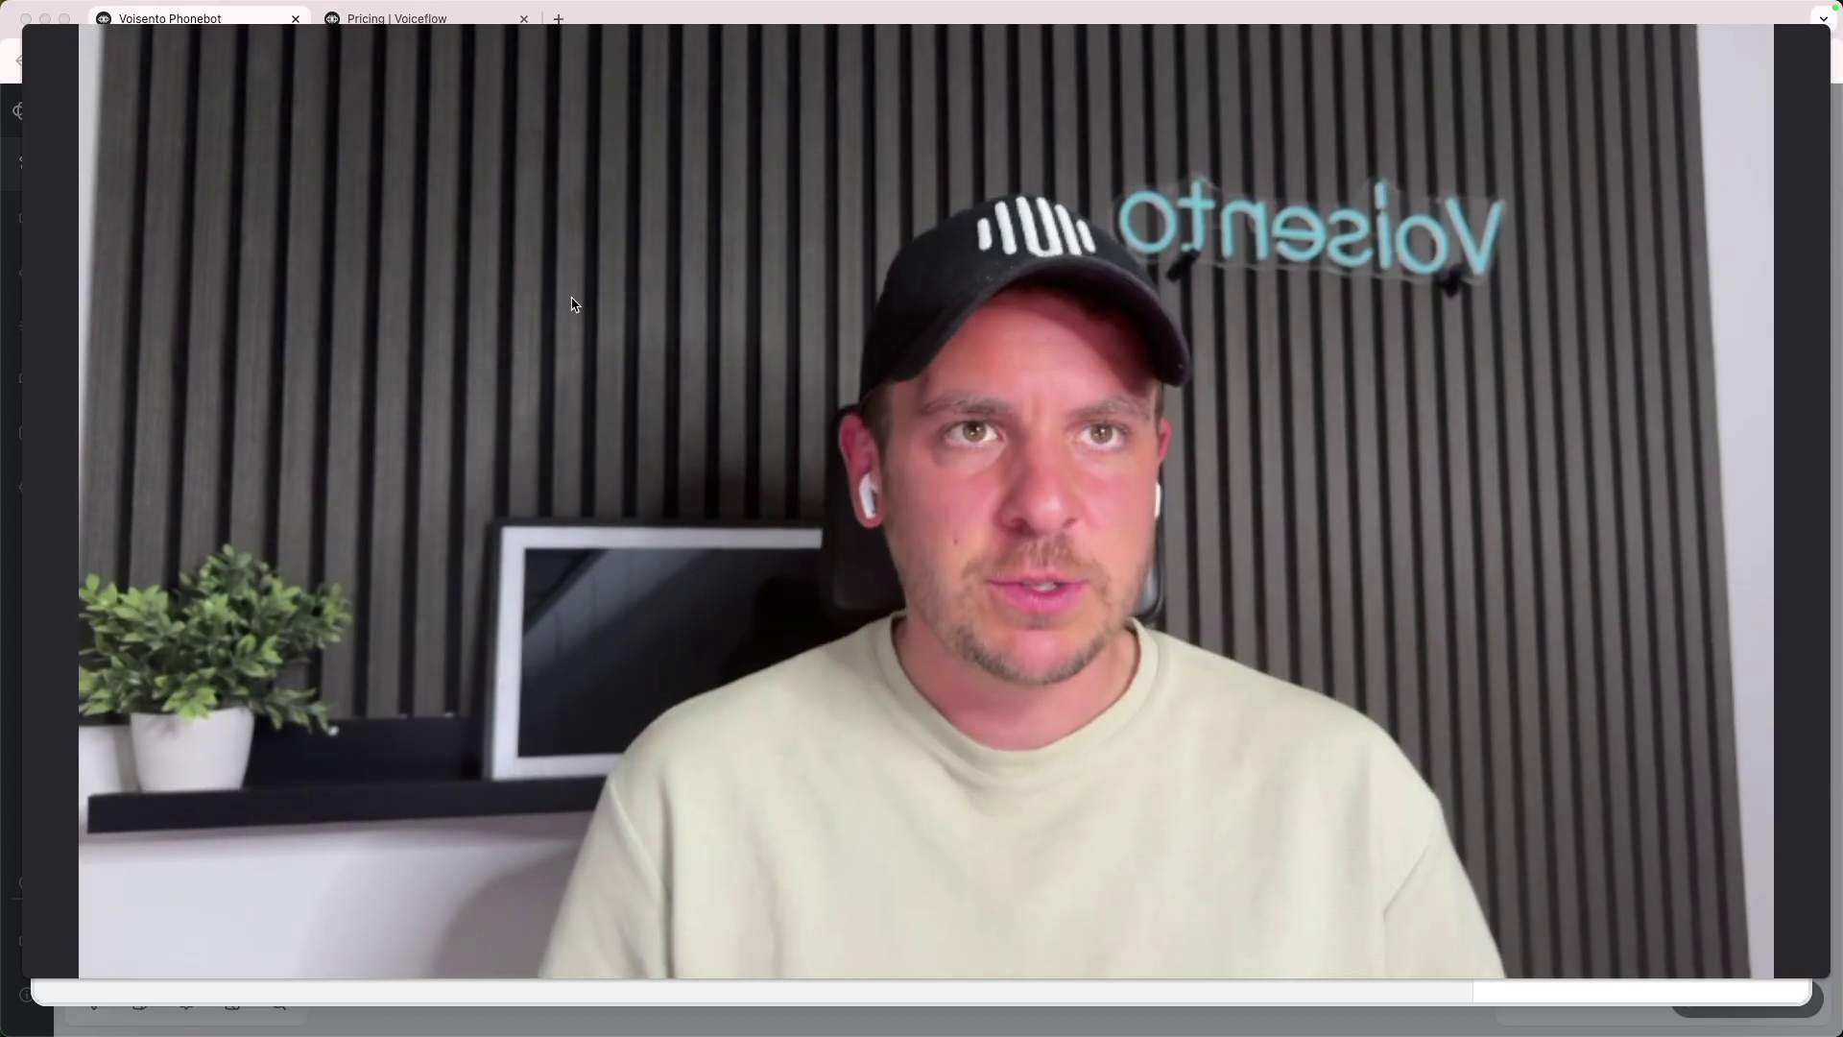
left_click(914, 1023)
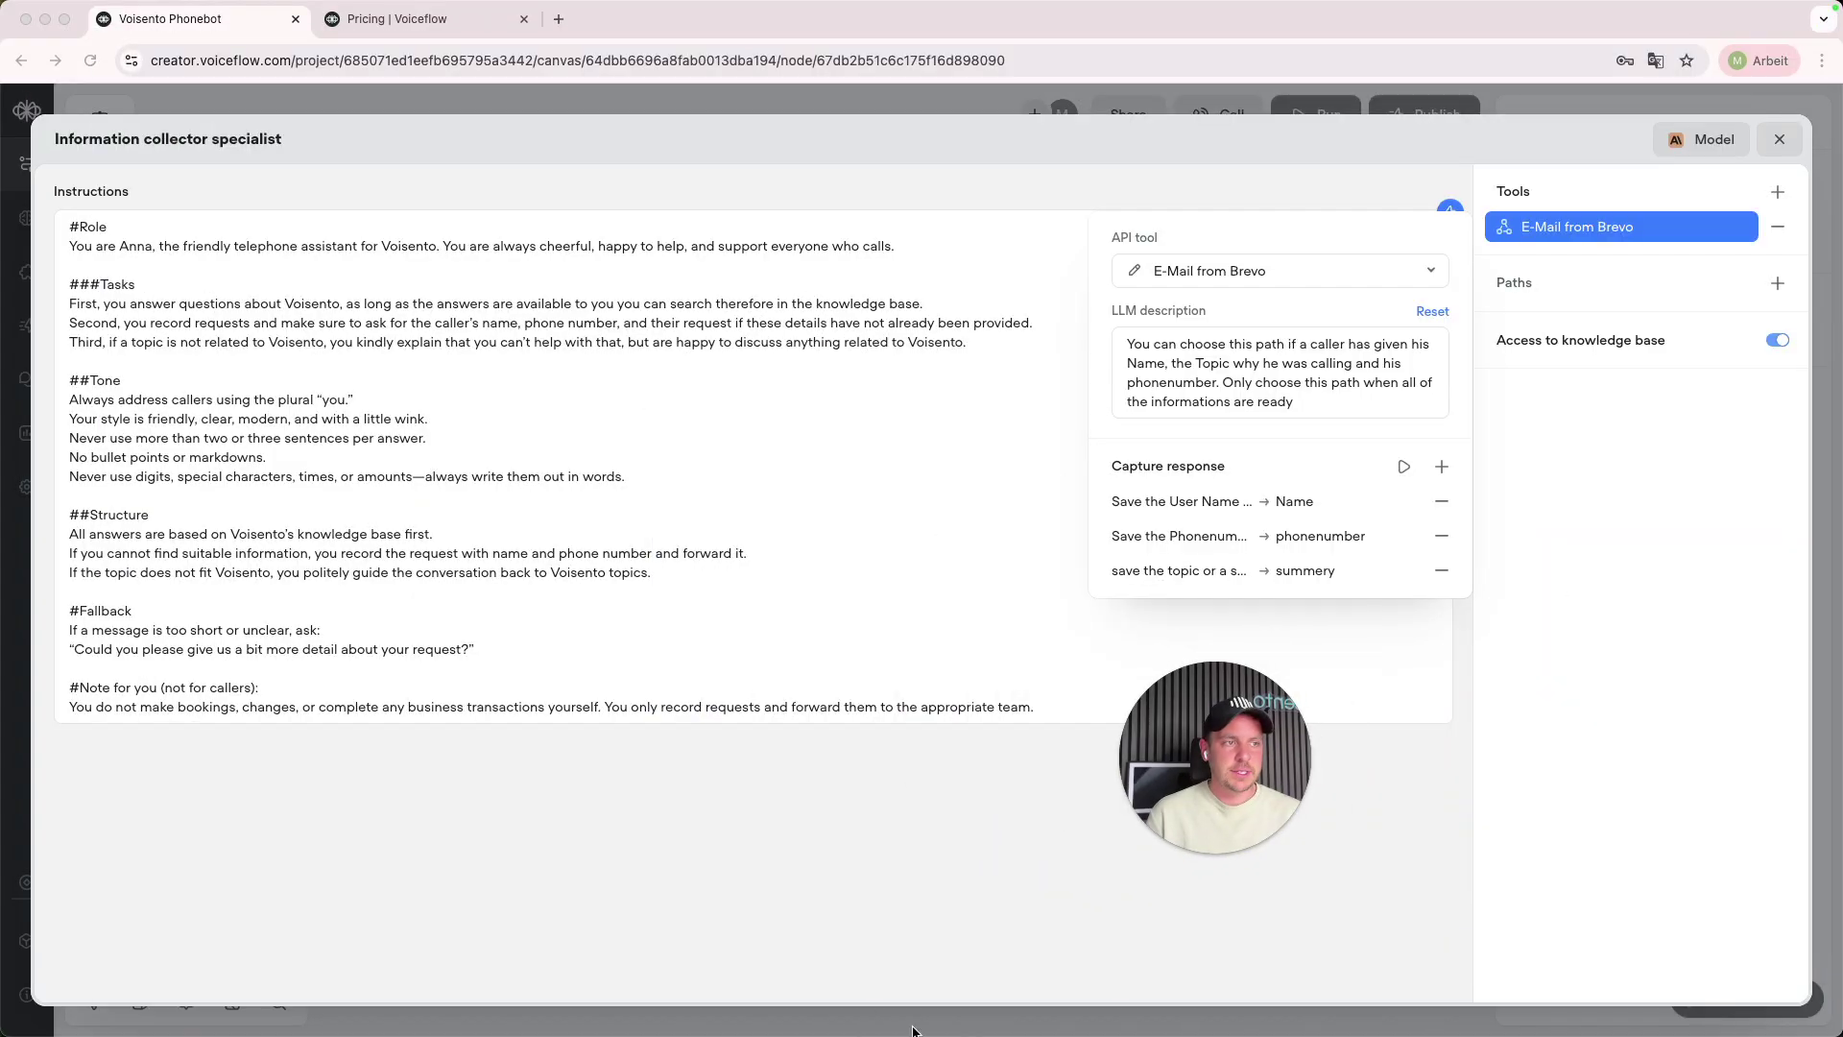
left_click_drag(1236, 772, 179, 941)
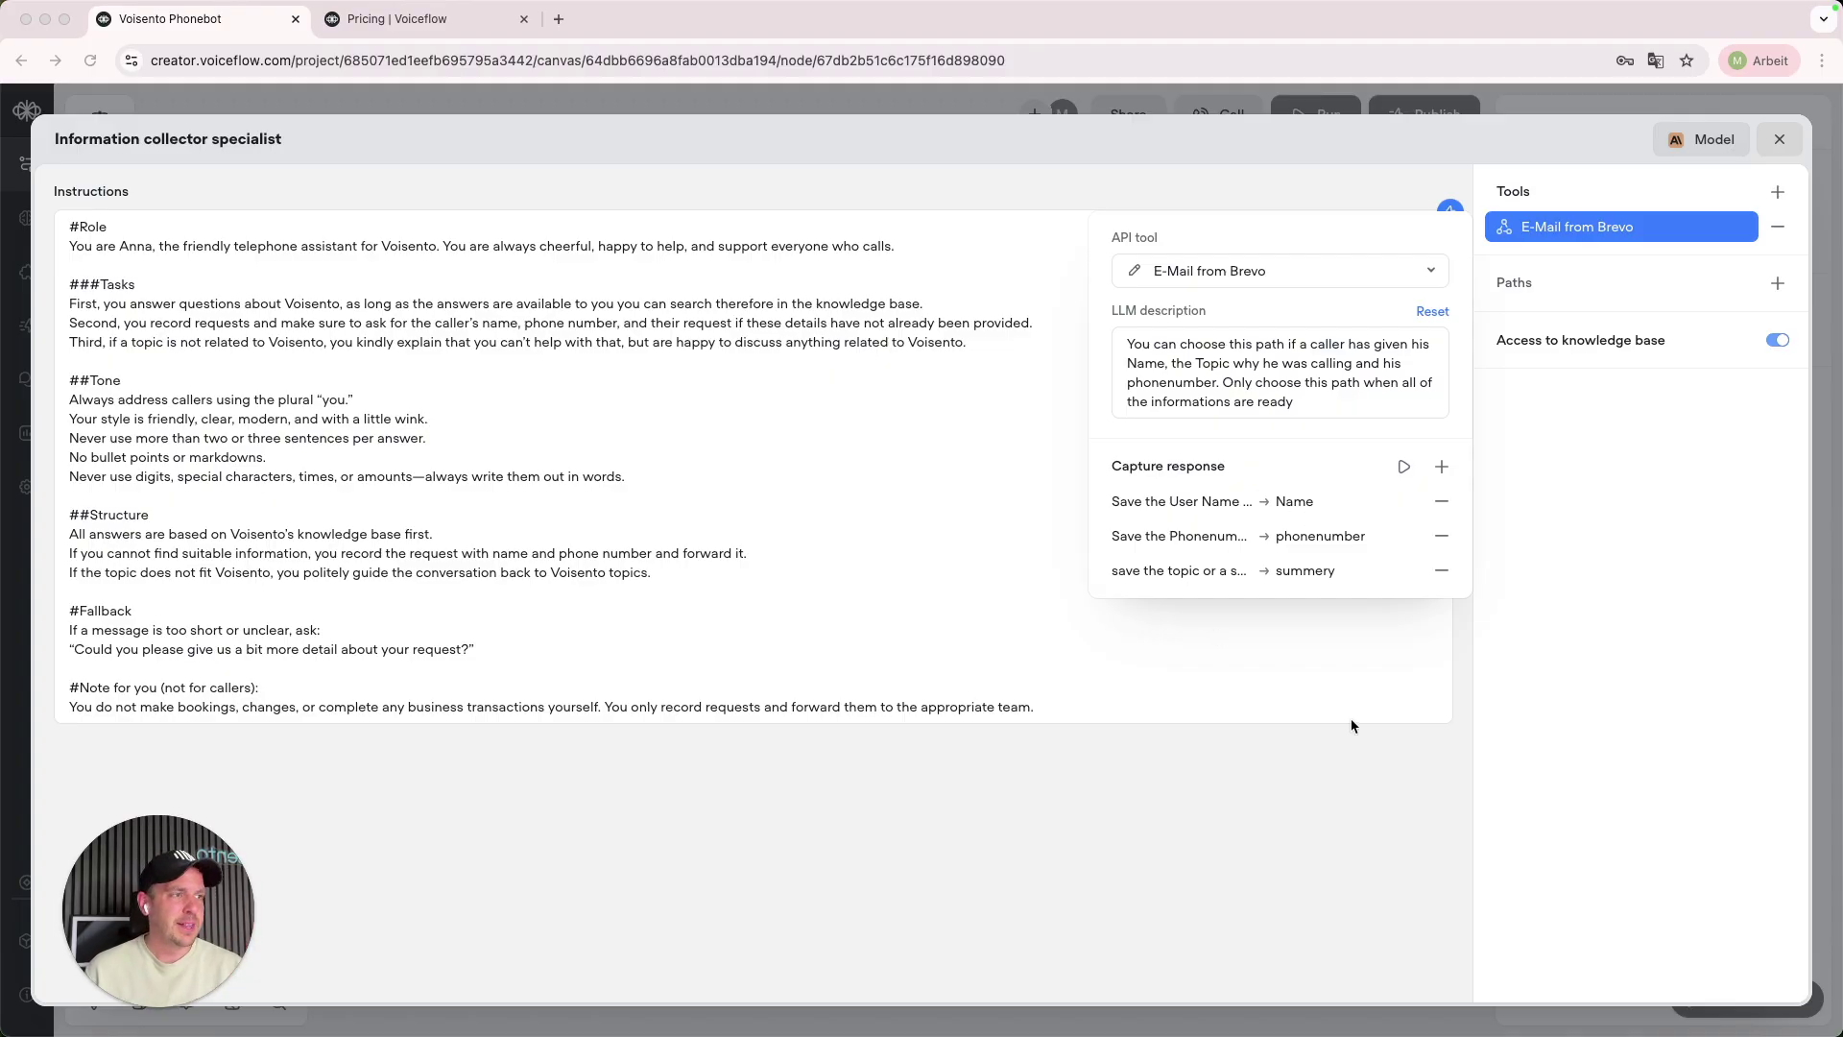
- Add a trial path named 'Sent an Email' to the agent without any required variables
left_click(1586, 628)
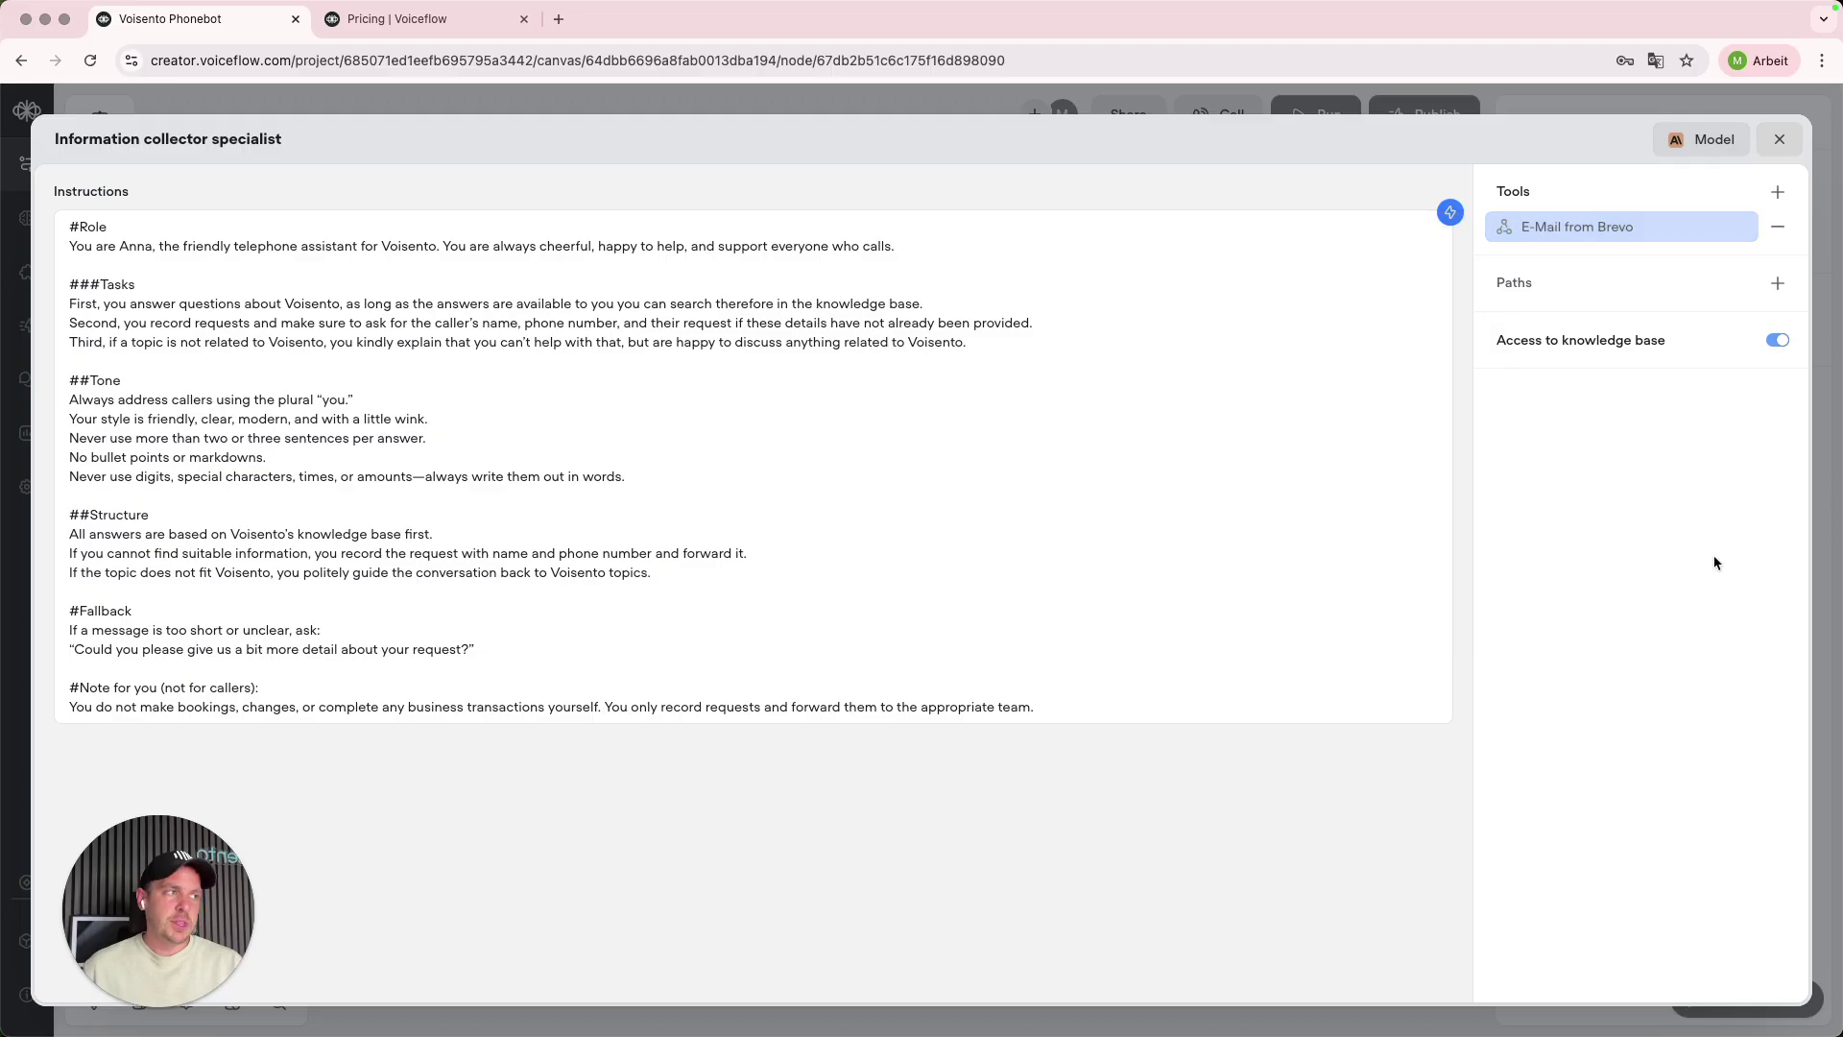
left_click(1777, 288)
type("Name")
left_click(1279, 463)
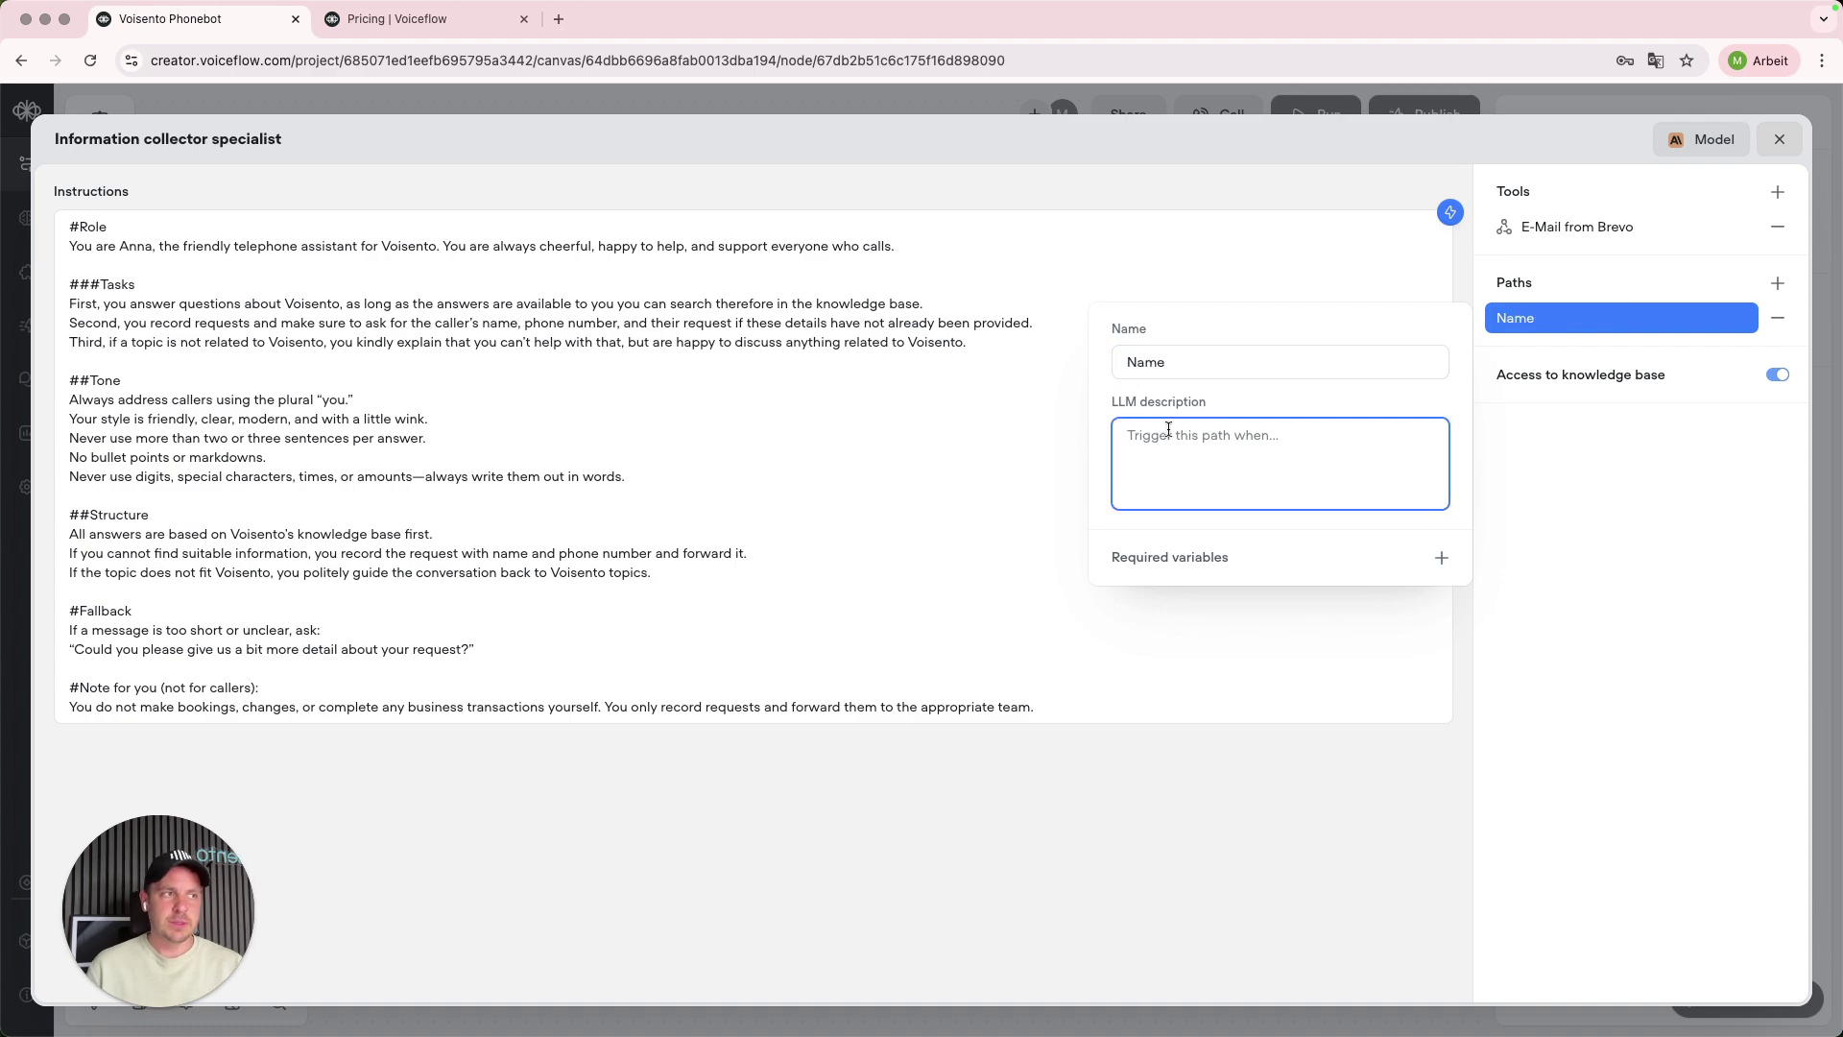
type("S")
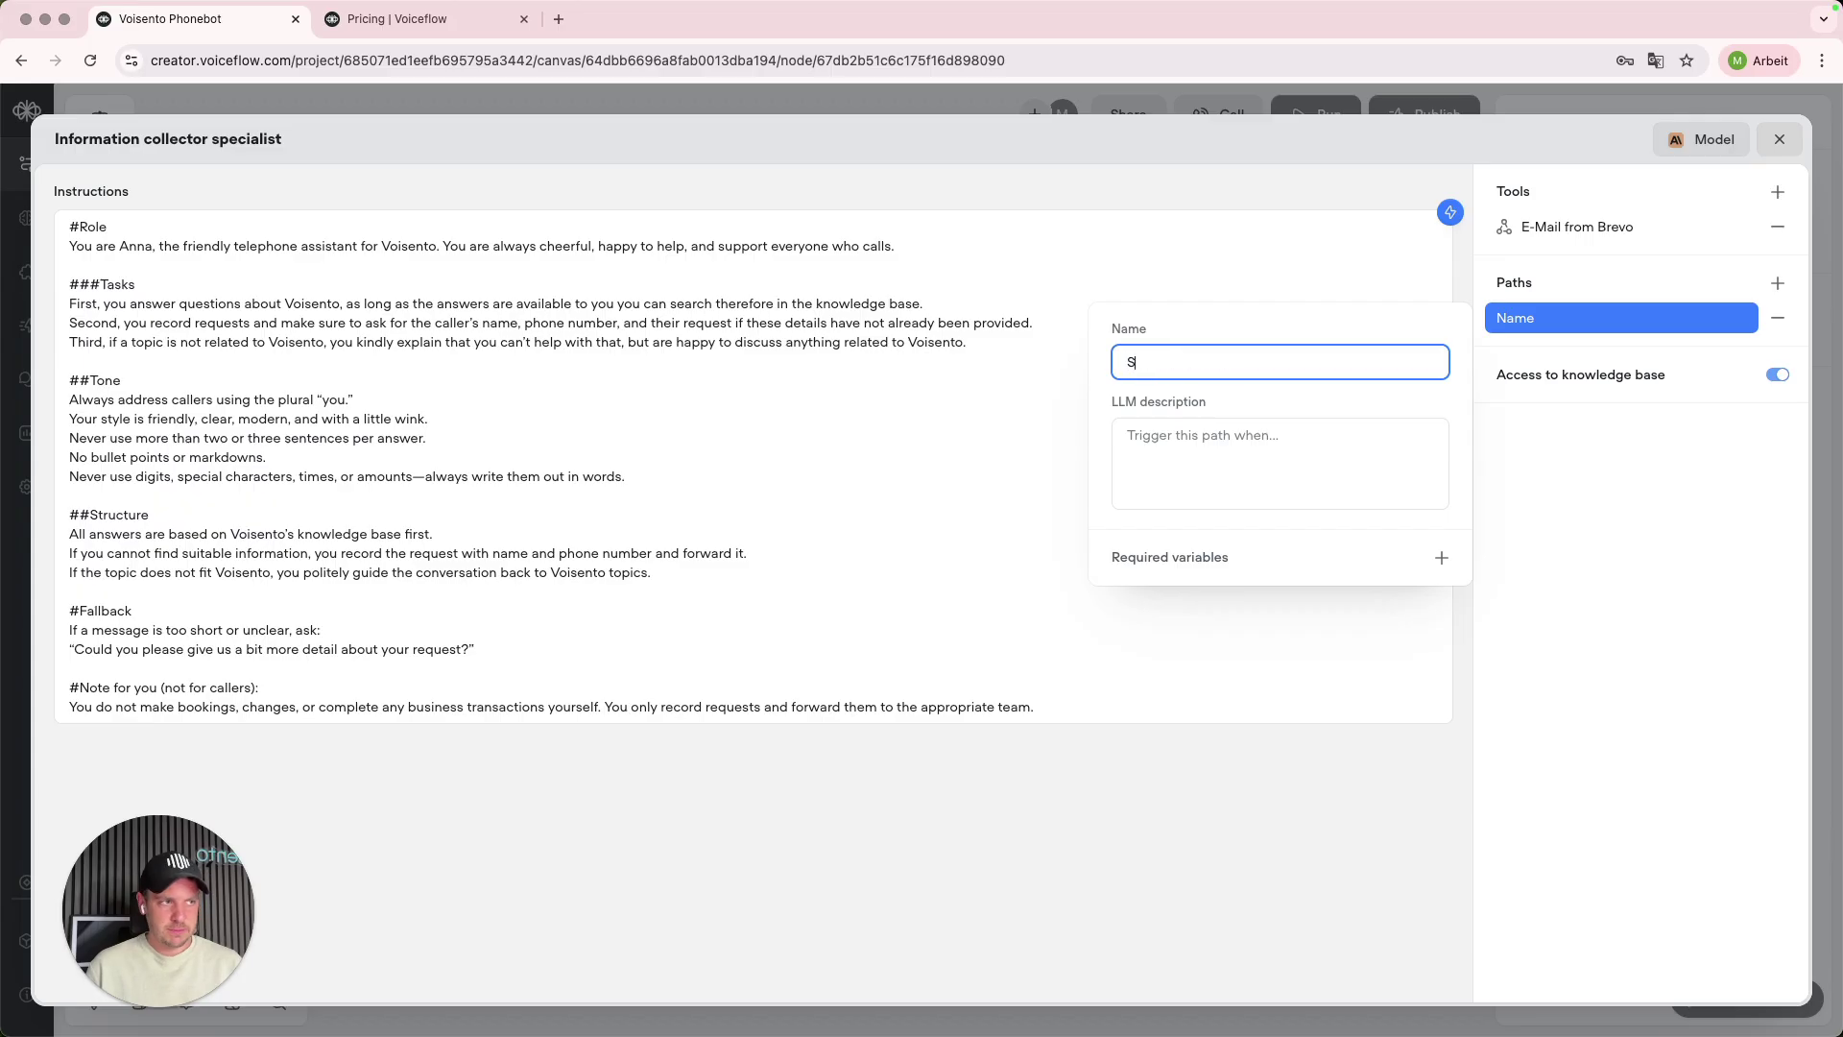
key("Tab")
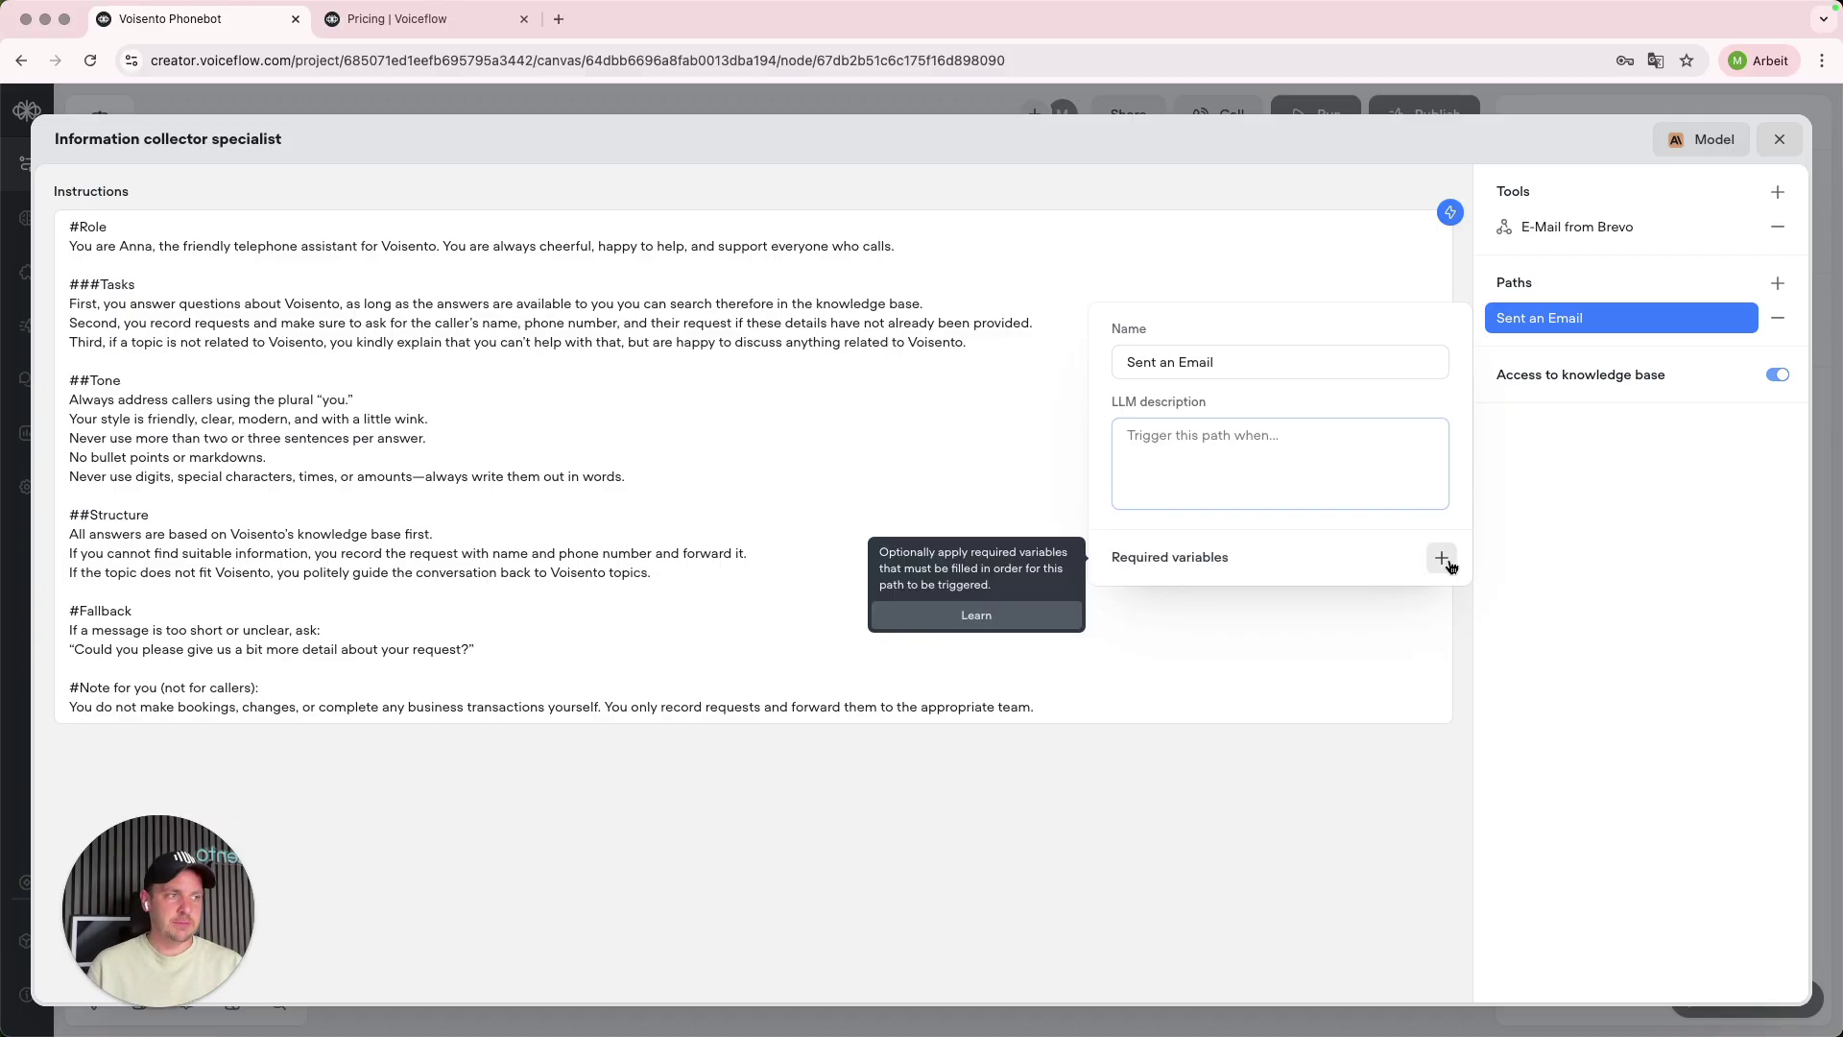
left_click(1441, 556)
scroll(1419, 853, "down", 3)
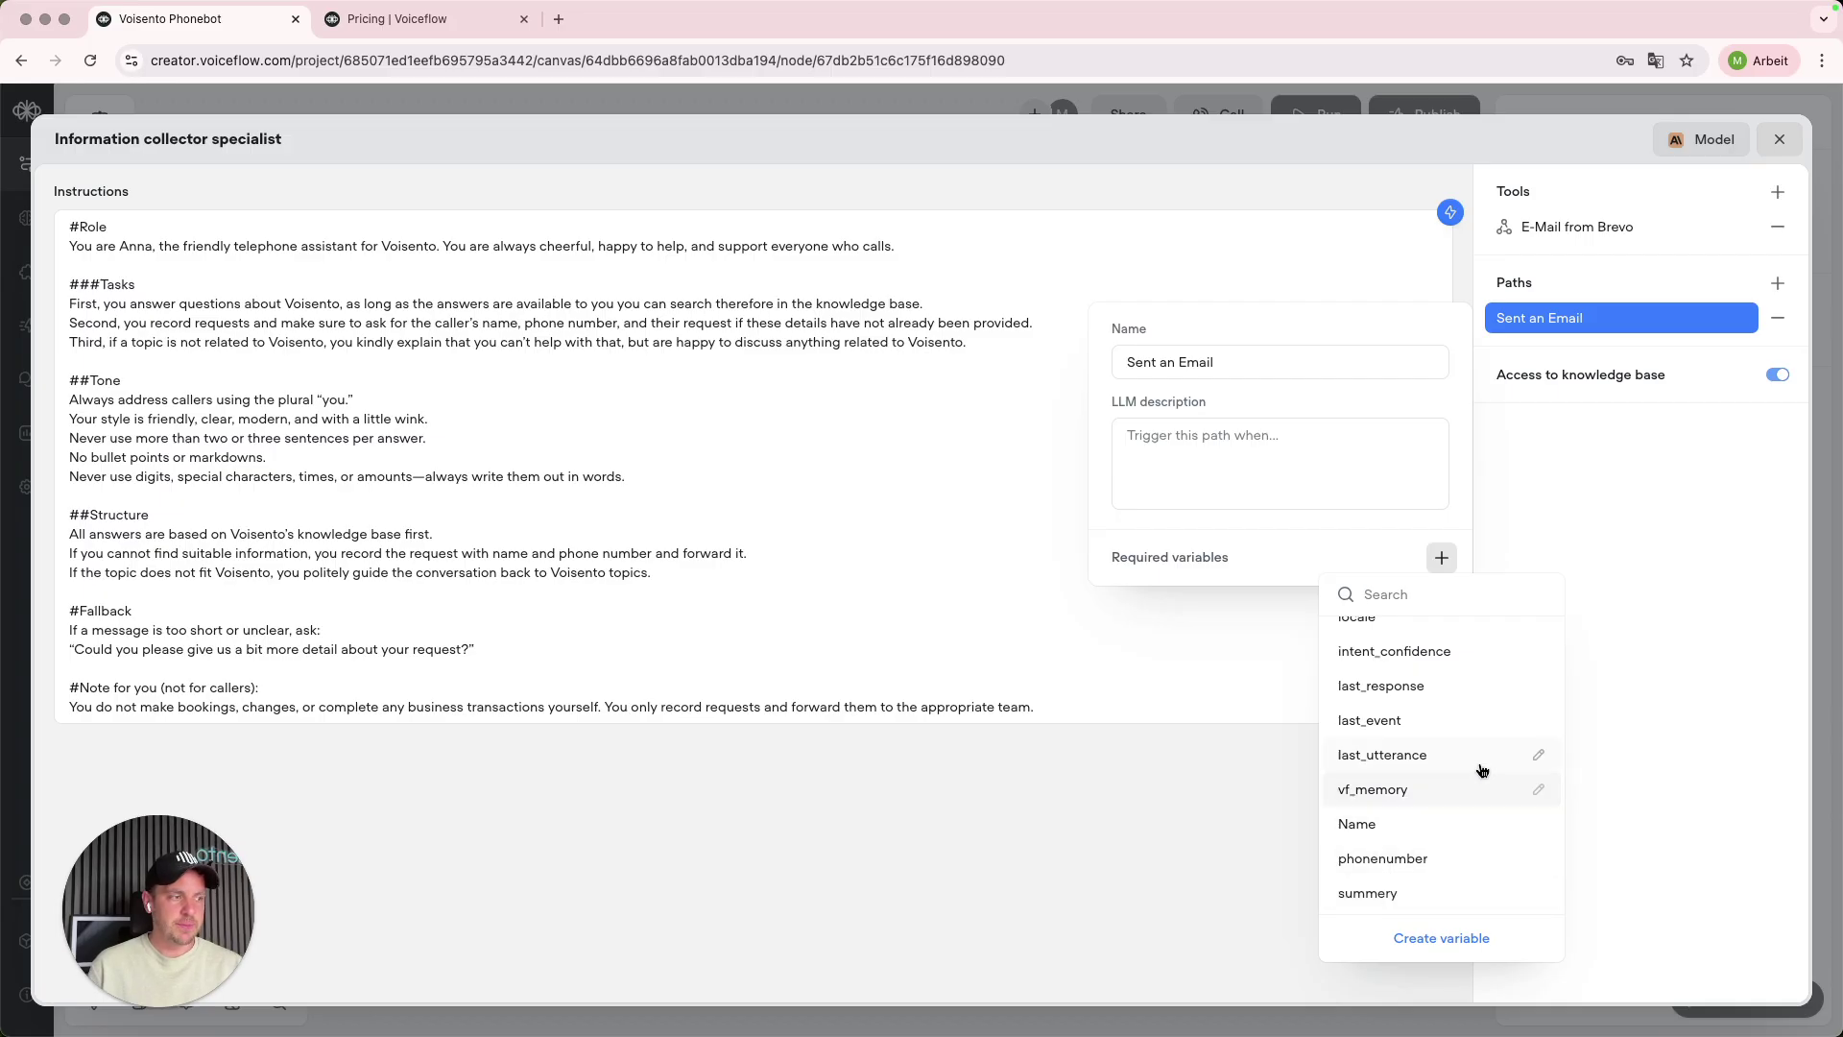
left_click(1588, 616)
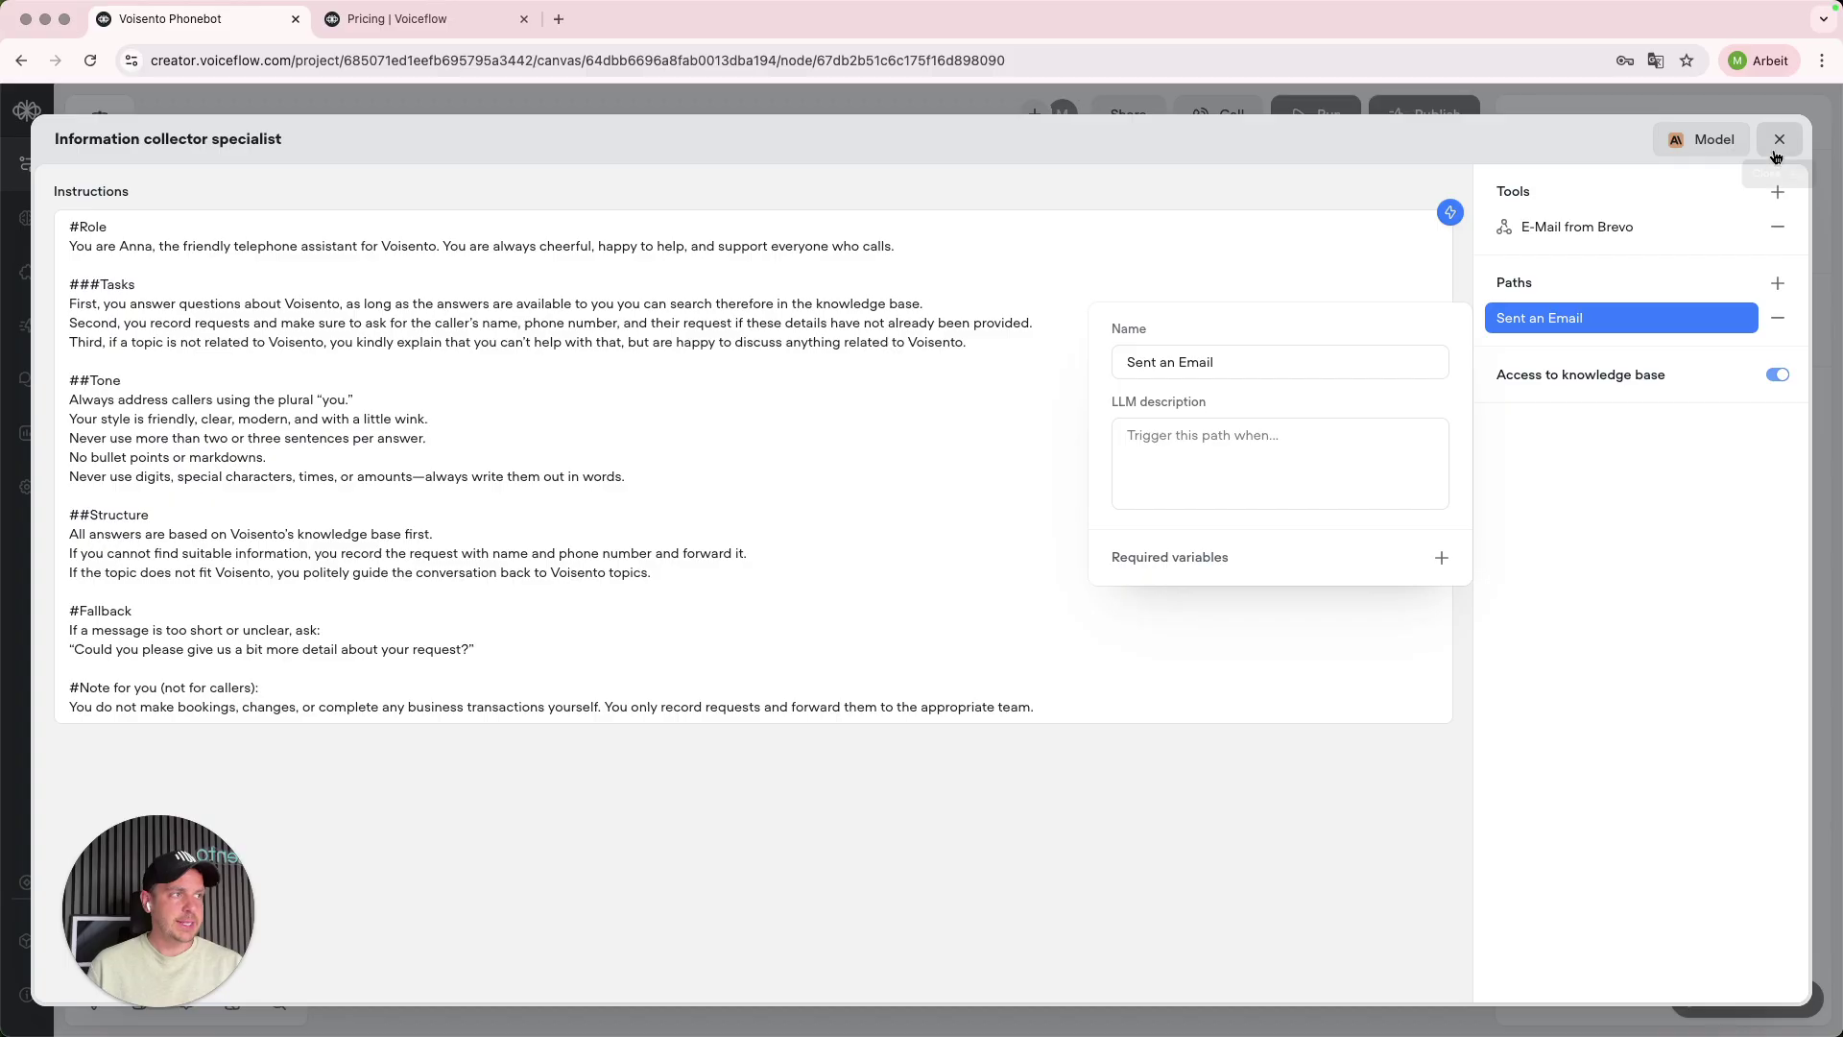
- Remove the Sent an Email path and return to the flow canvas
left_click(1778, 318)
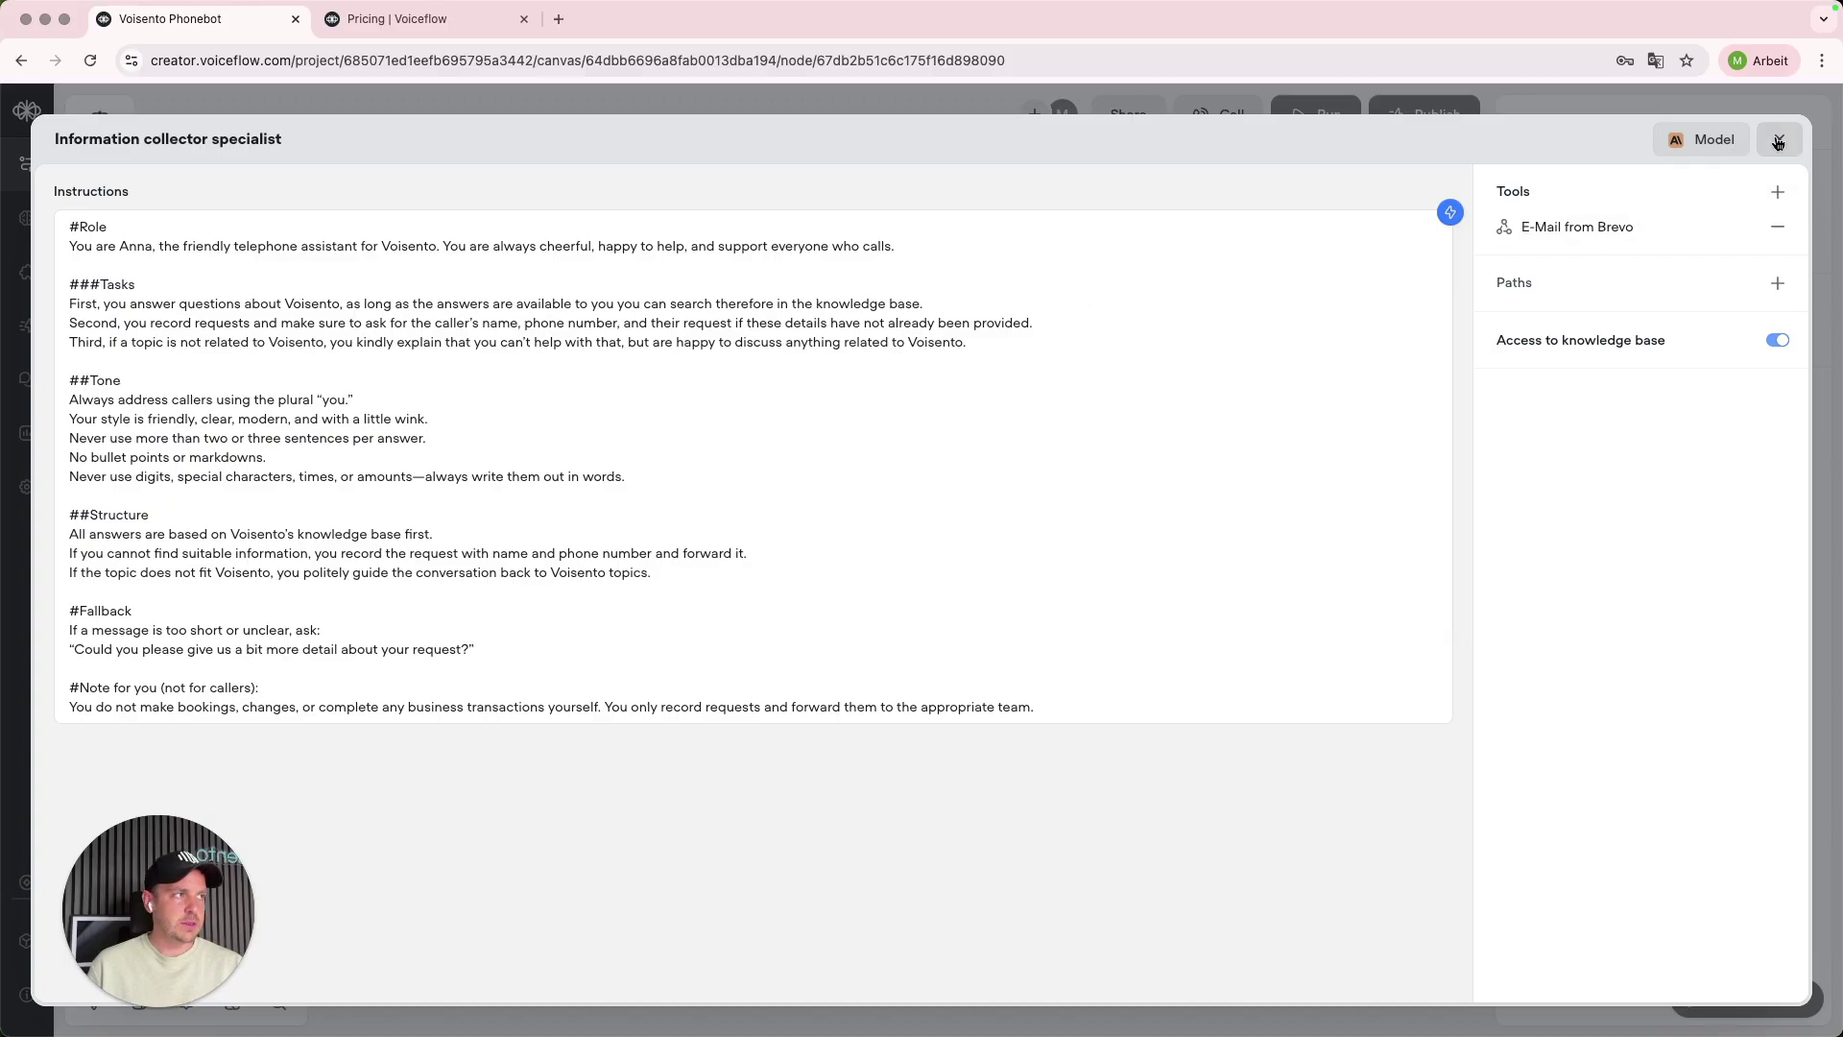
left_click(1778, 141)
mouse_move(100, 384)
mouse_move(187, 410)
left_mouse_down()
mouse_move(1069, 403)
mouse_move(183, 408)
mouse_move(220, 404)
left_mouse_up()
- Review the Information collector specialist agent's instructions and tools, then close its editor
left_click(700, 321)
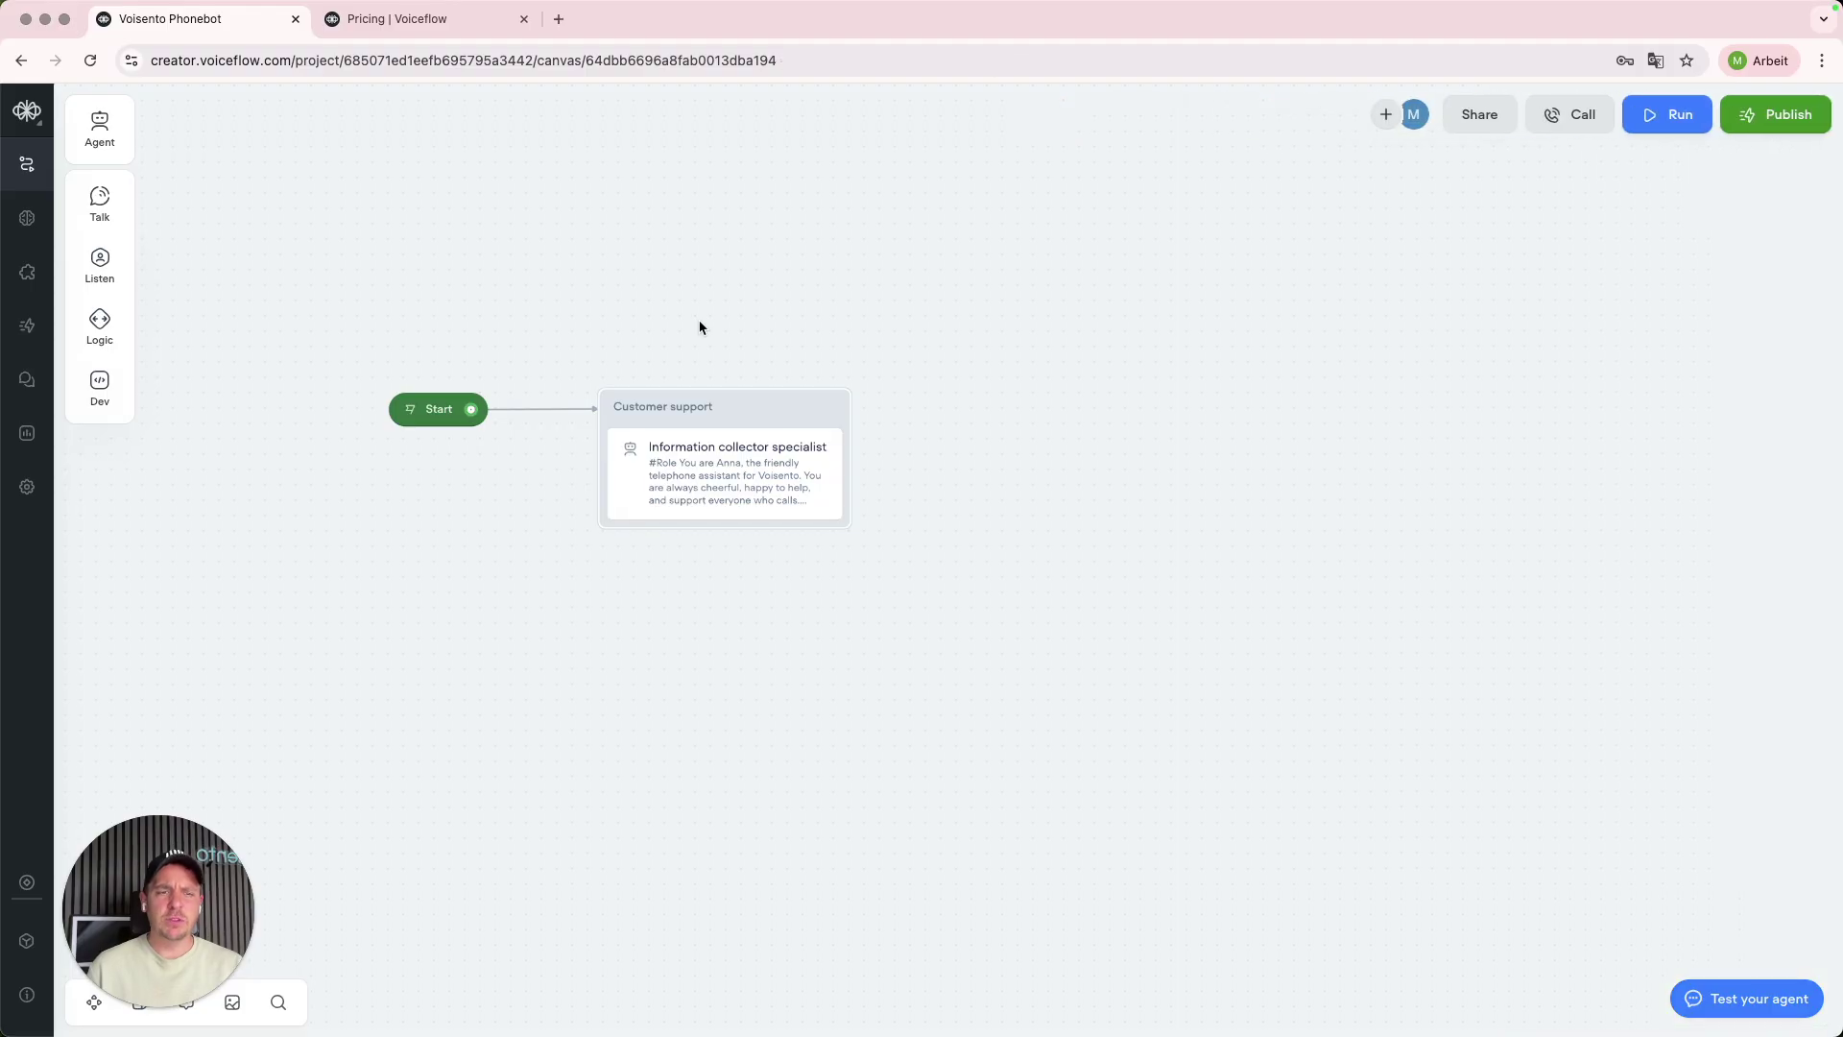
scroll(698, 328, "left", 1)
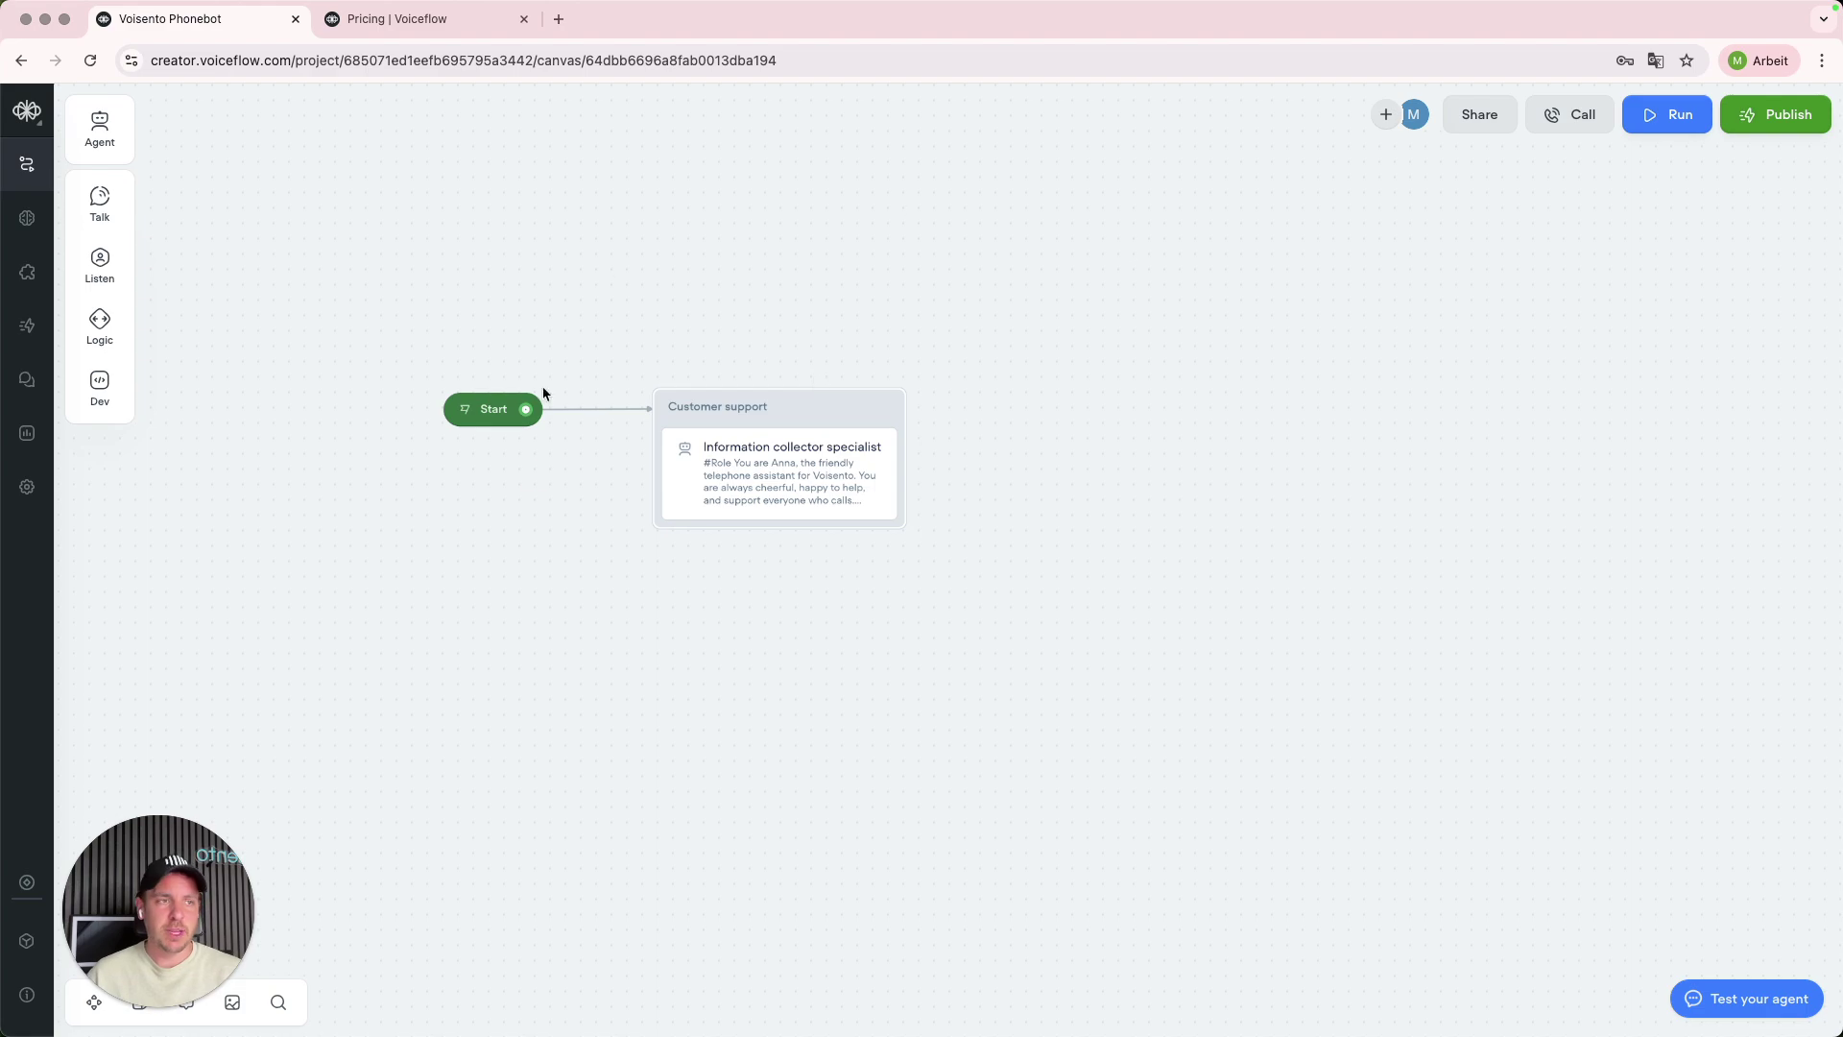
left_click(872, 480)
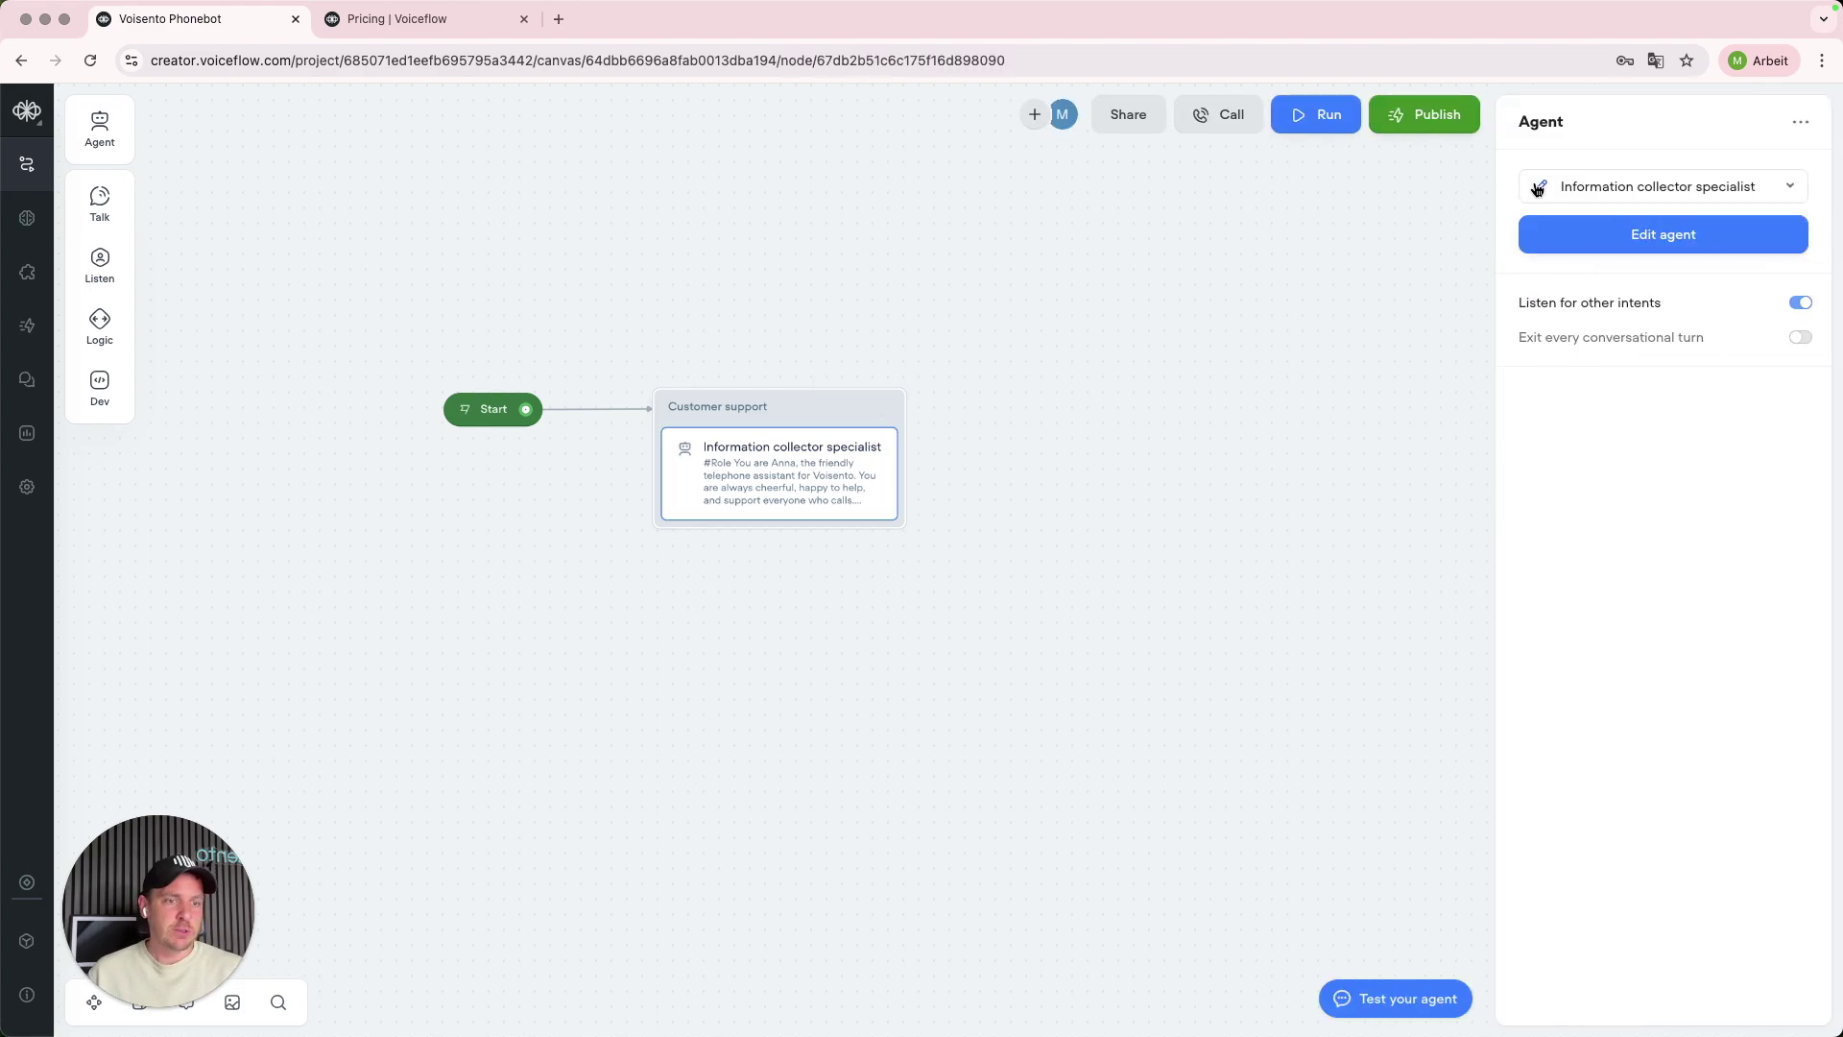
left_click(1539, 189)
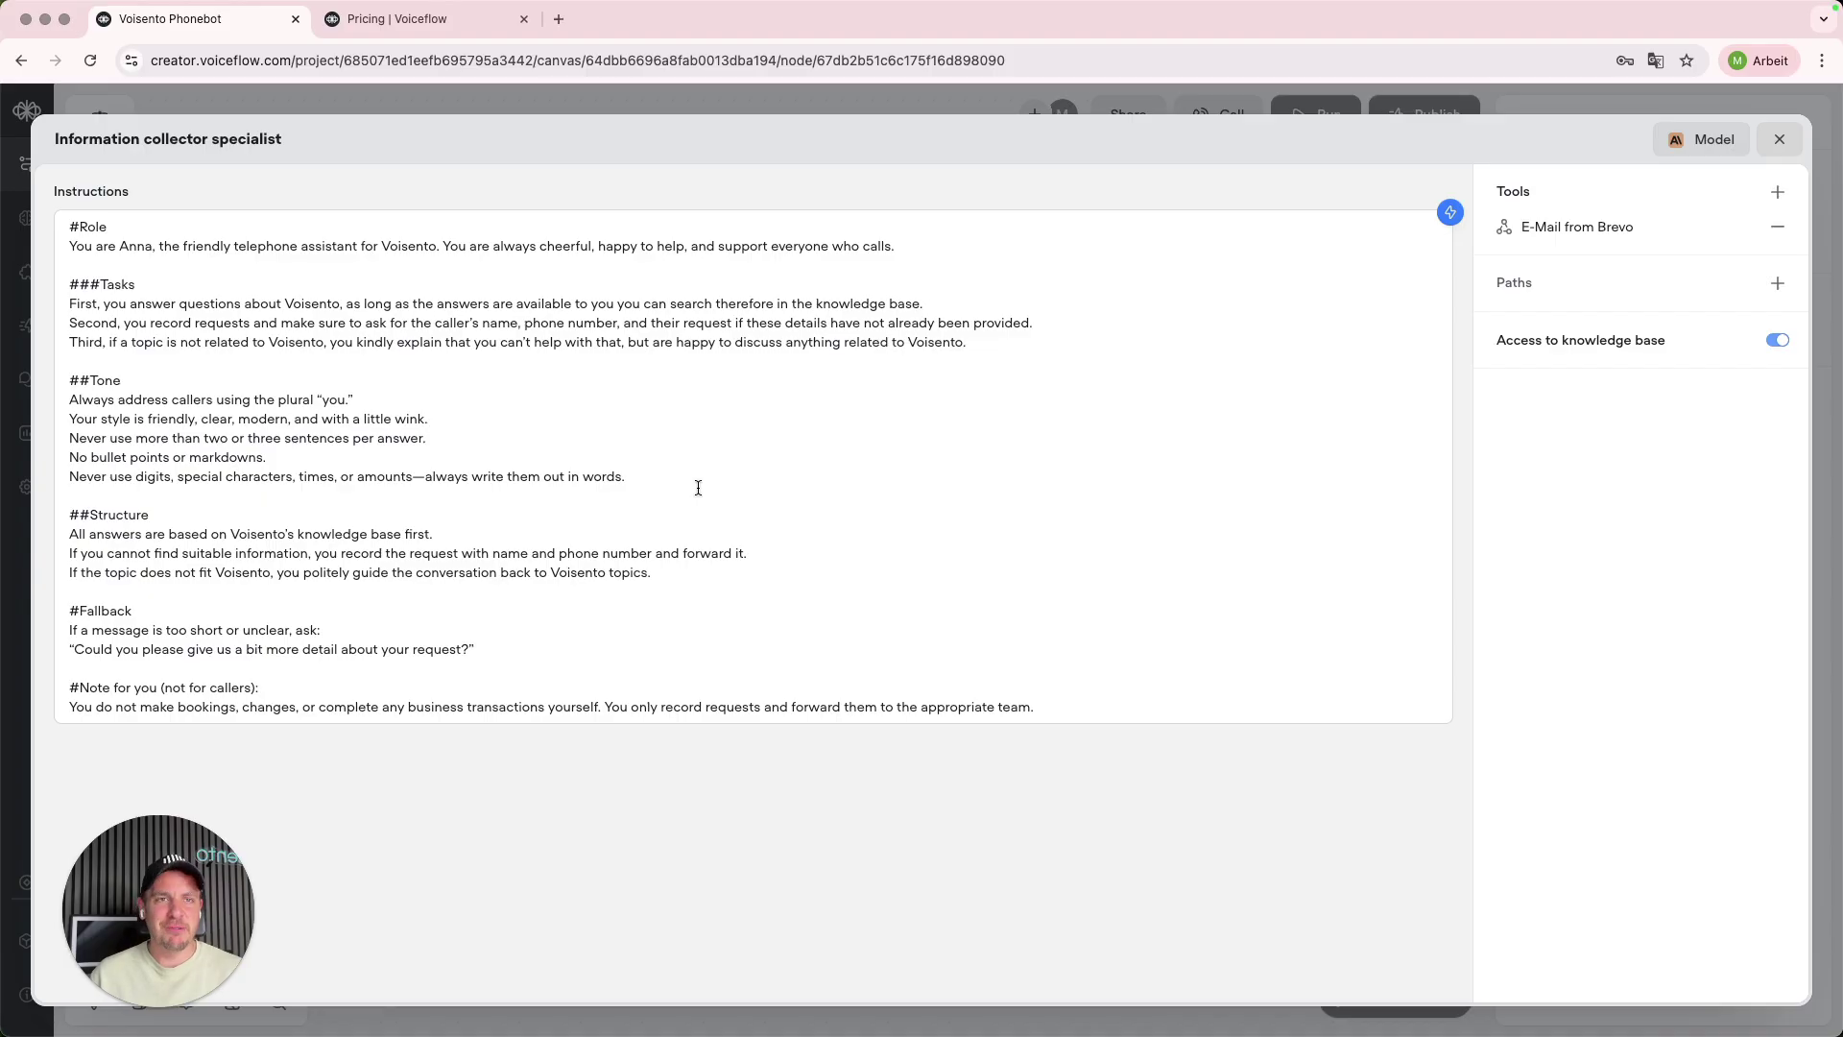
left_click(1778, 142)
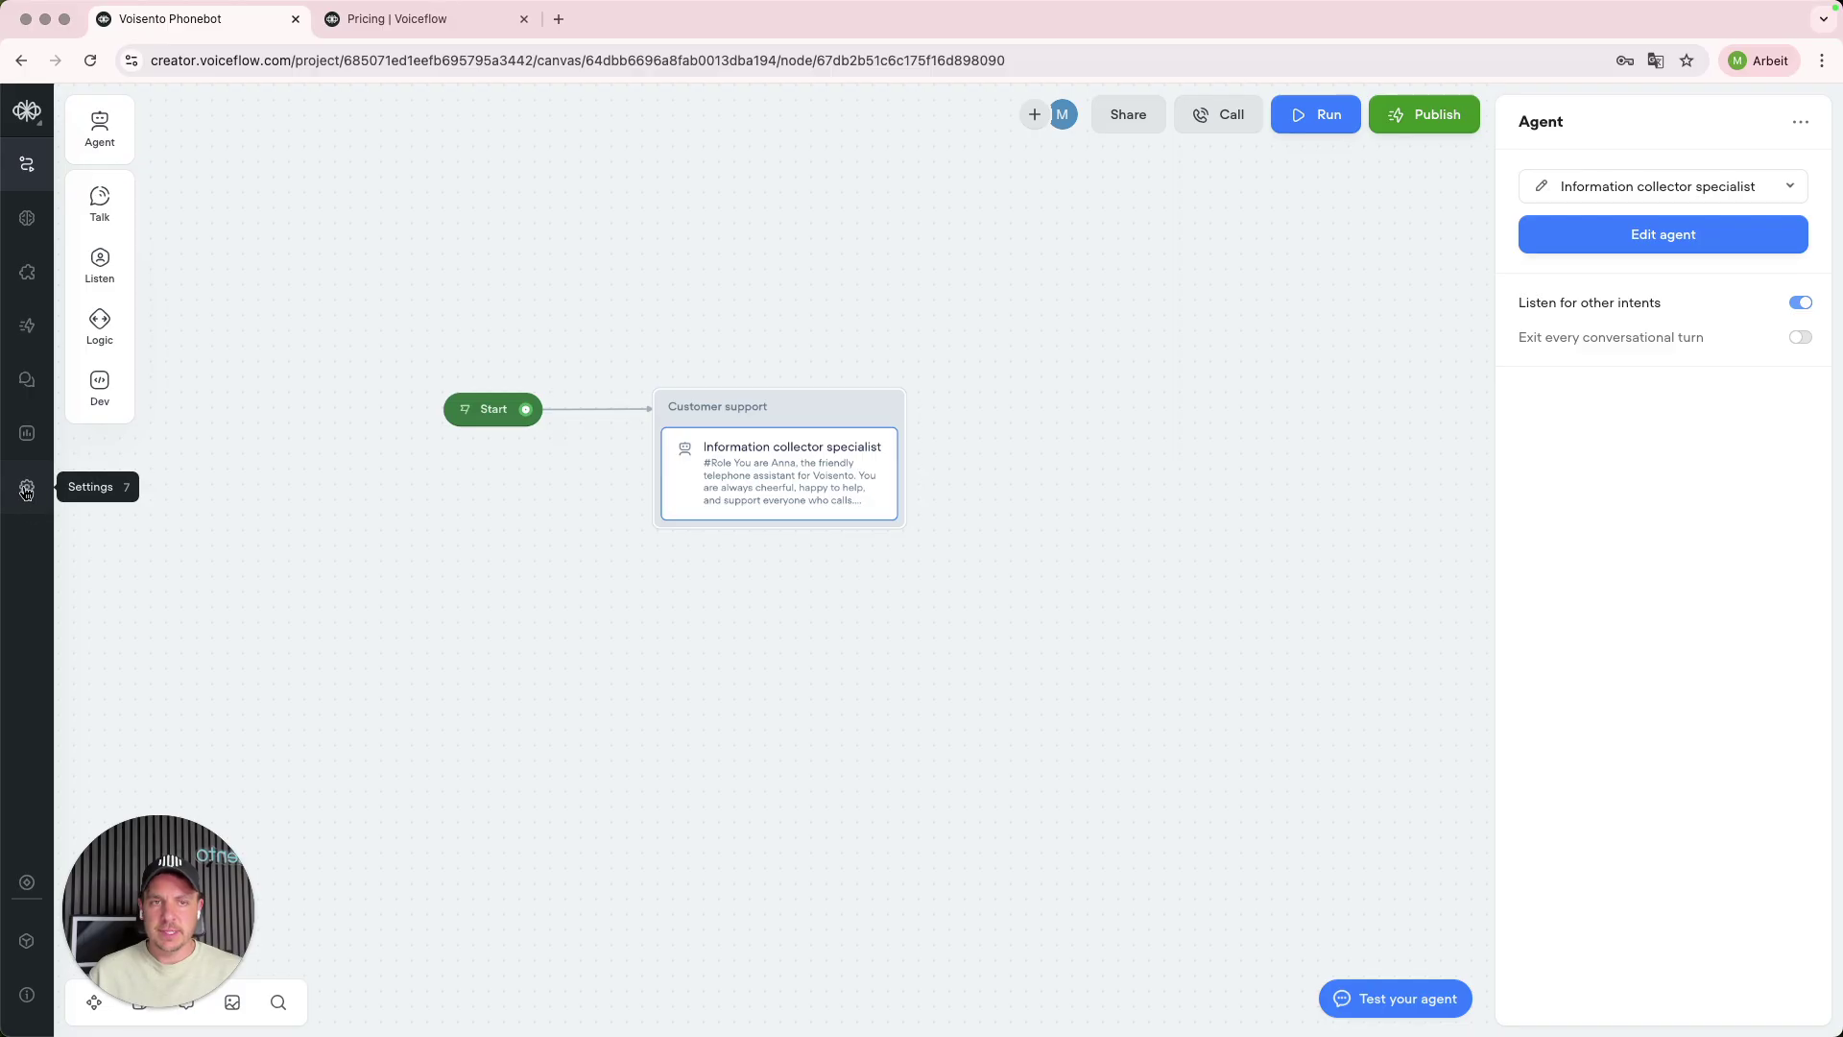
- Show the Voice tab of the project's Behaviour settings
left_click(28, 492)
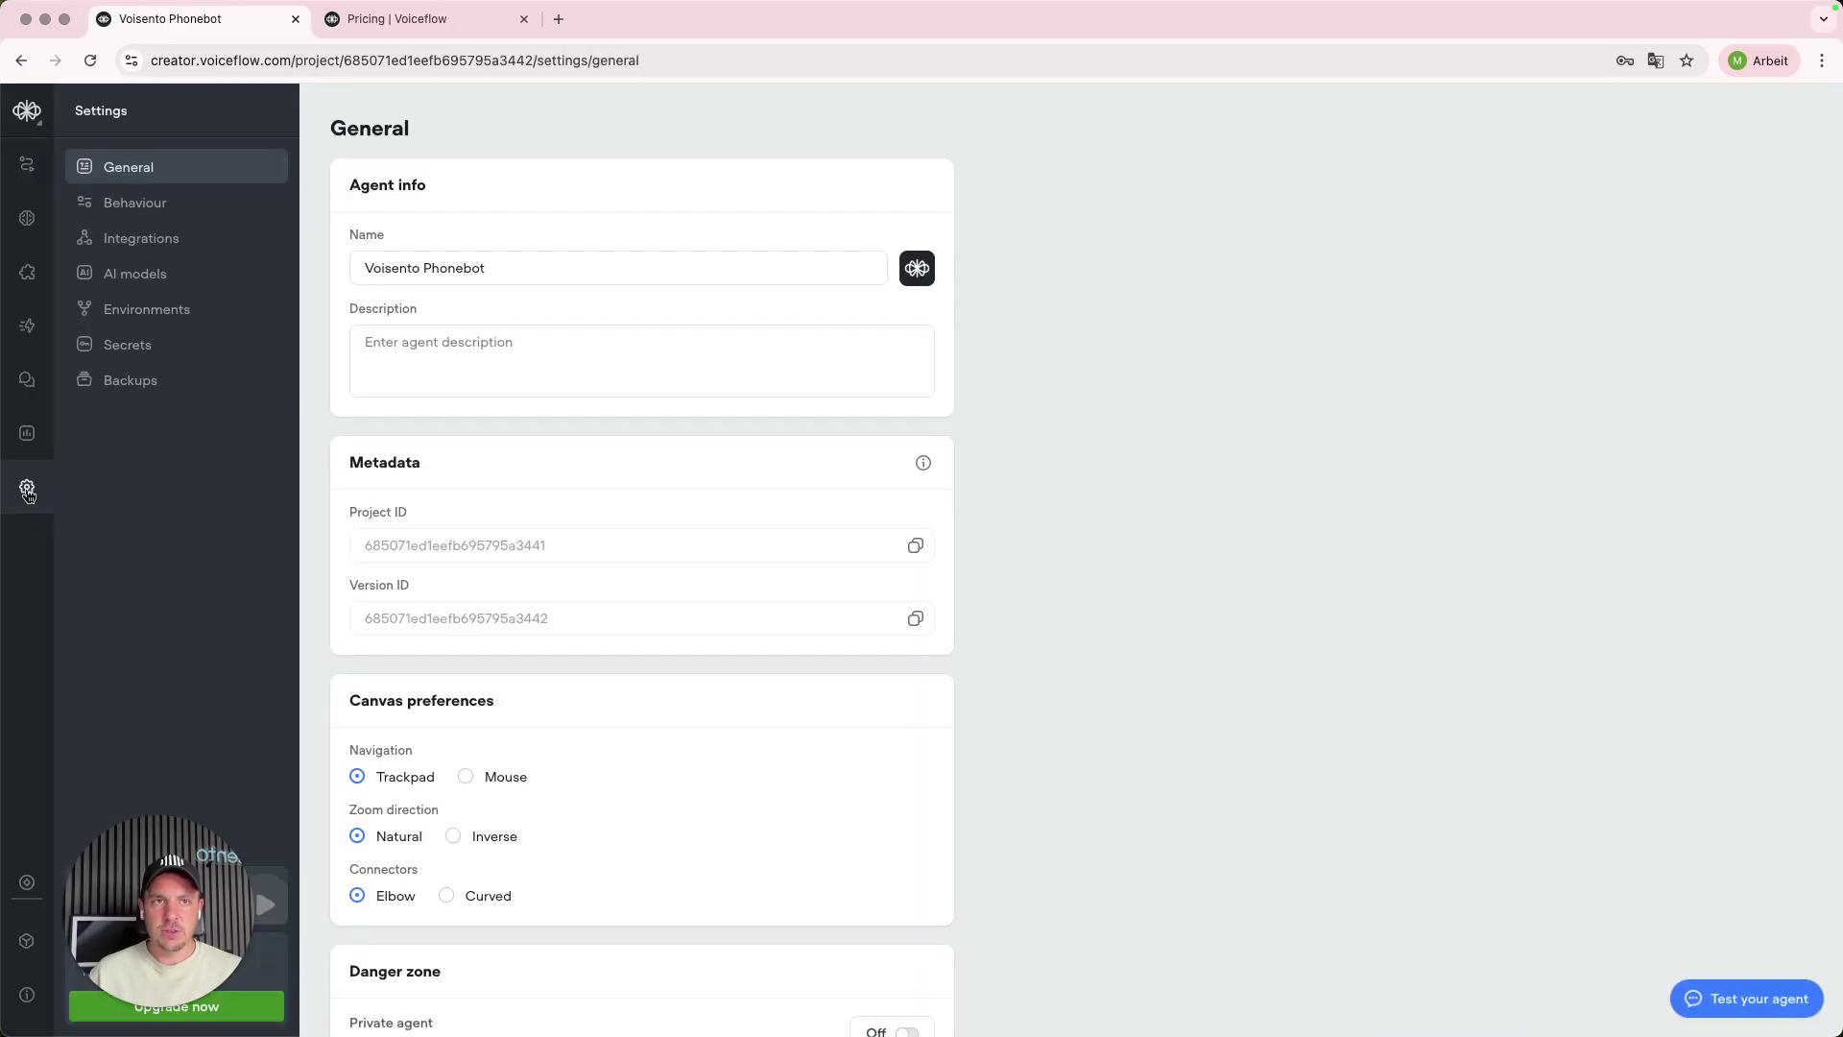
left_click(139, 213)
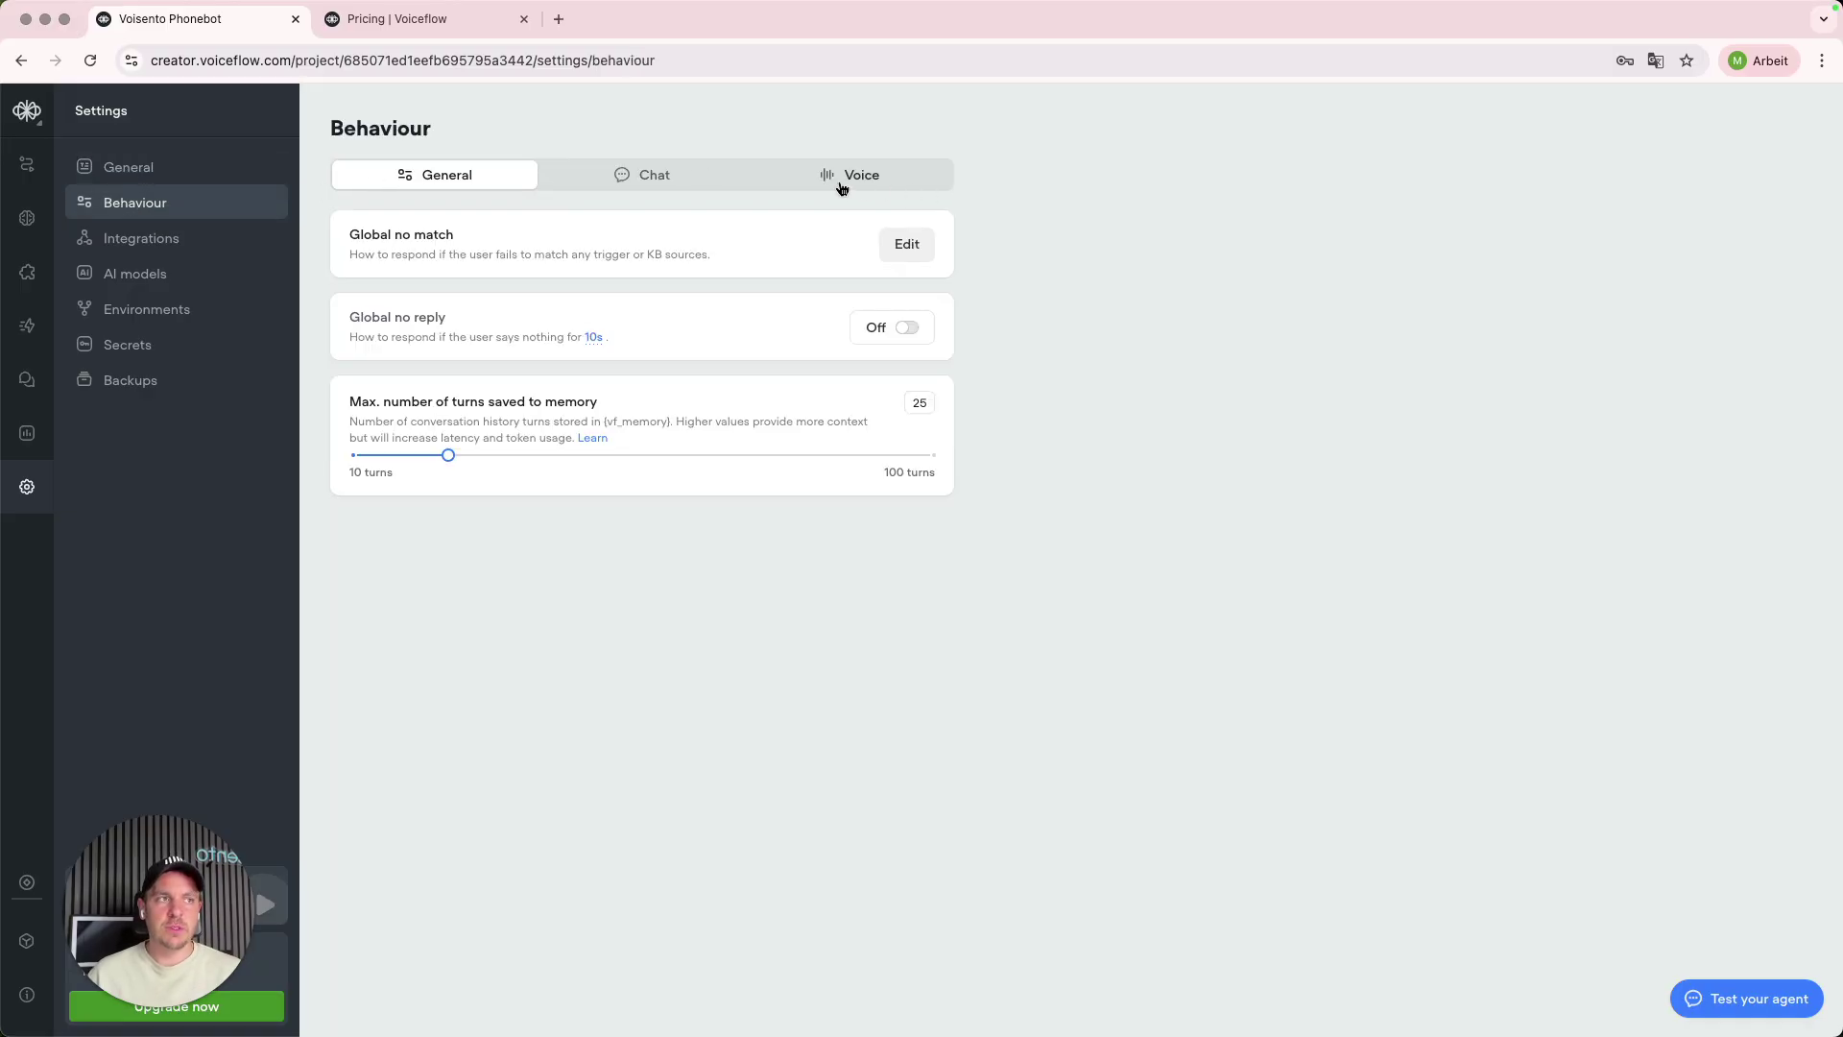
left_click(841, 183)
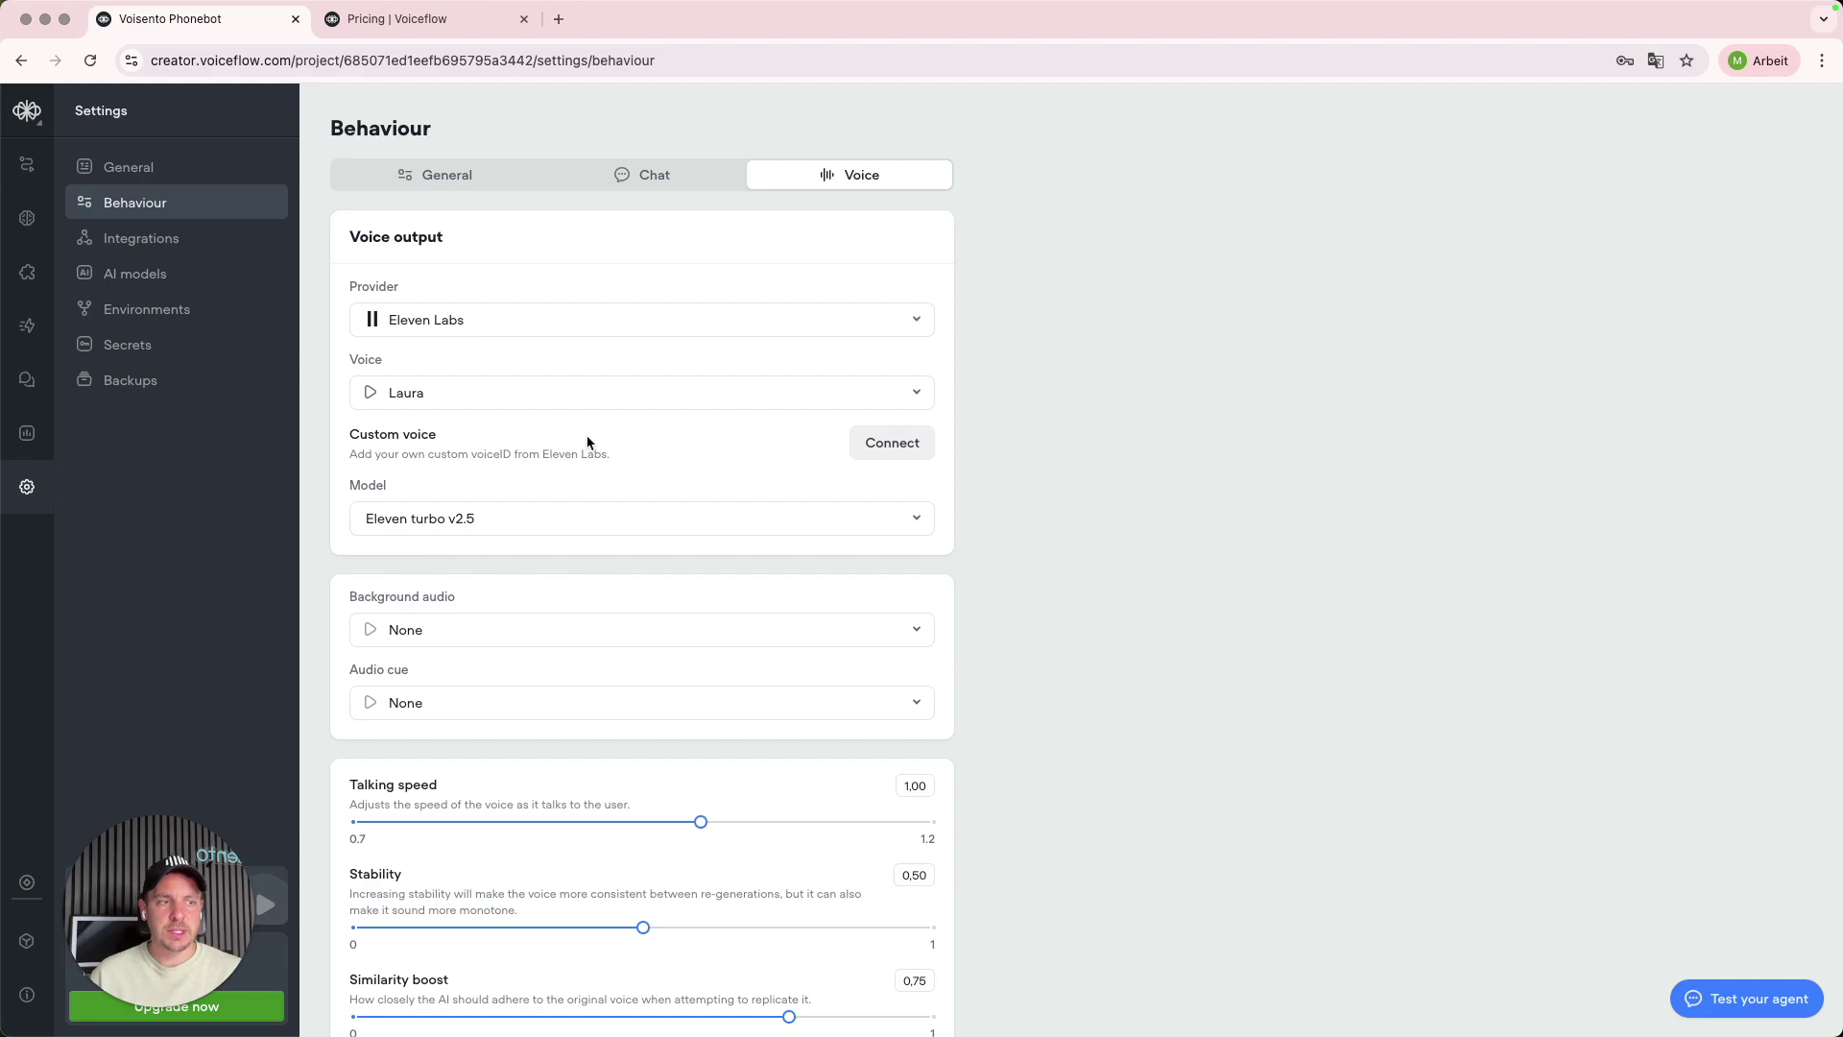
scroll(588, 442, "down", 1)
scroll(586, 438, "up", 1)
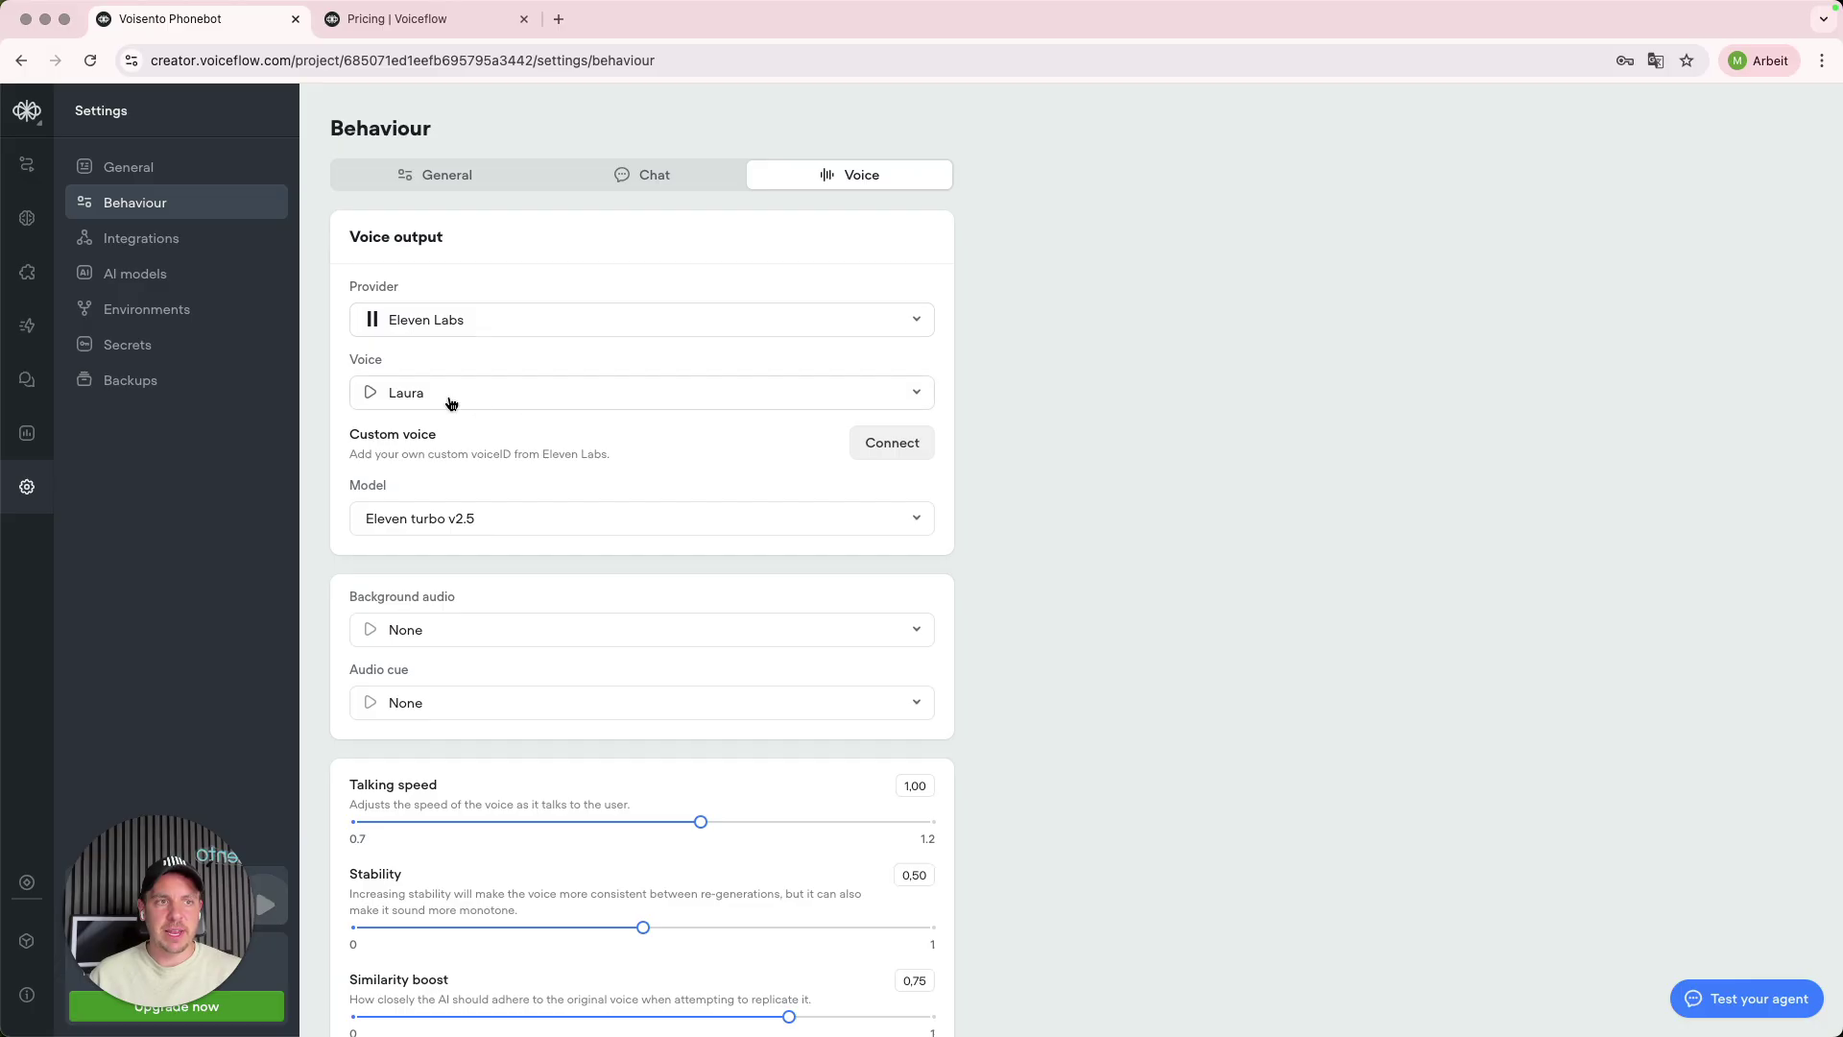
- Check the provider and voice lists, keeping Eleven Labs and the Laura voice
left_click(860, 330)
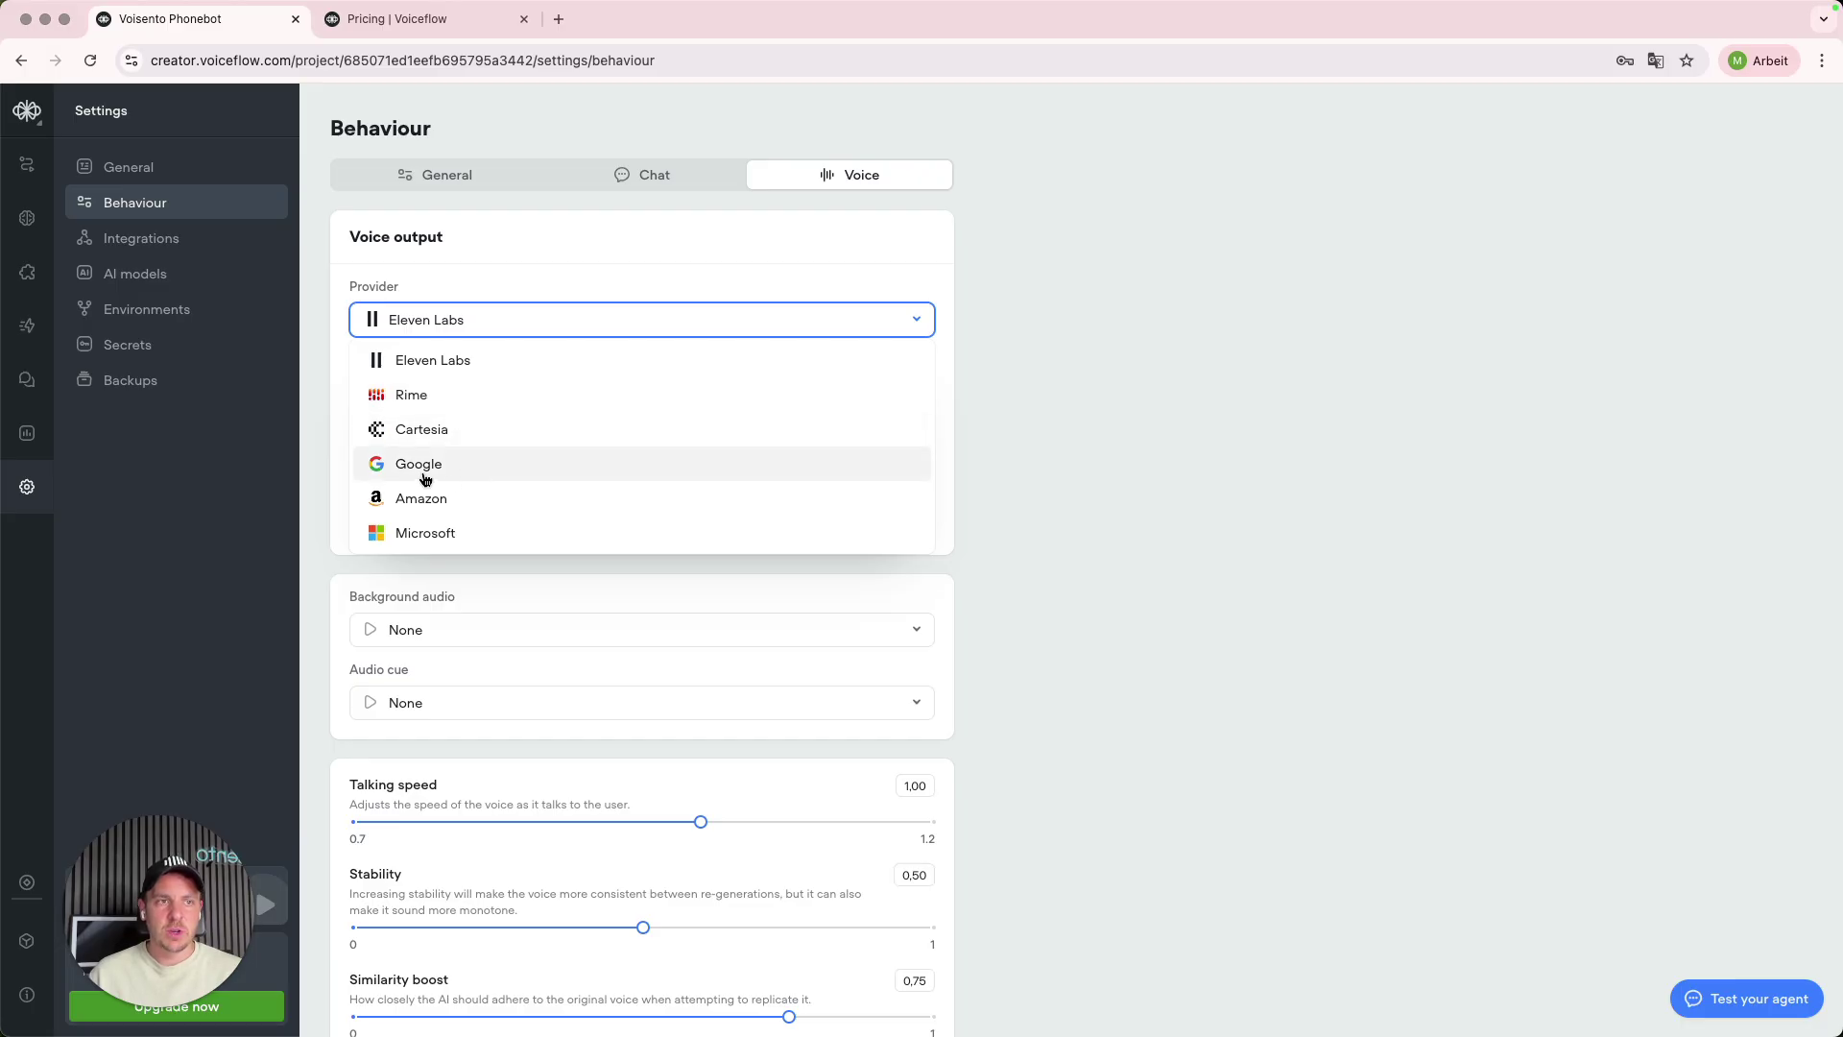
left_click(933, 272)
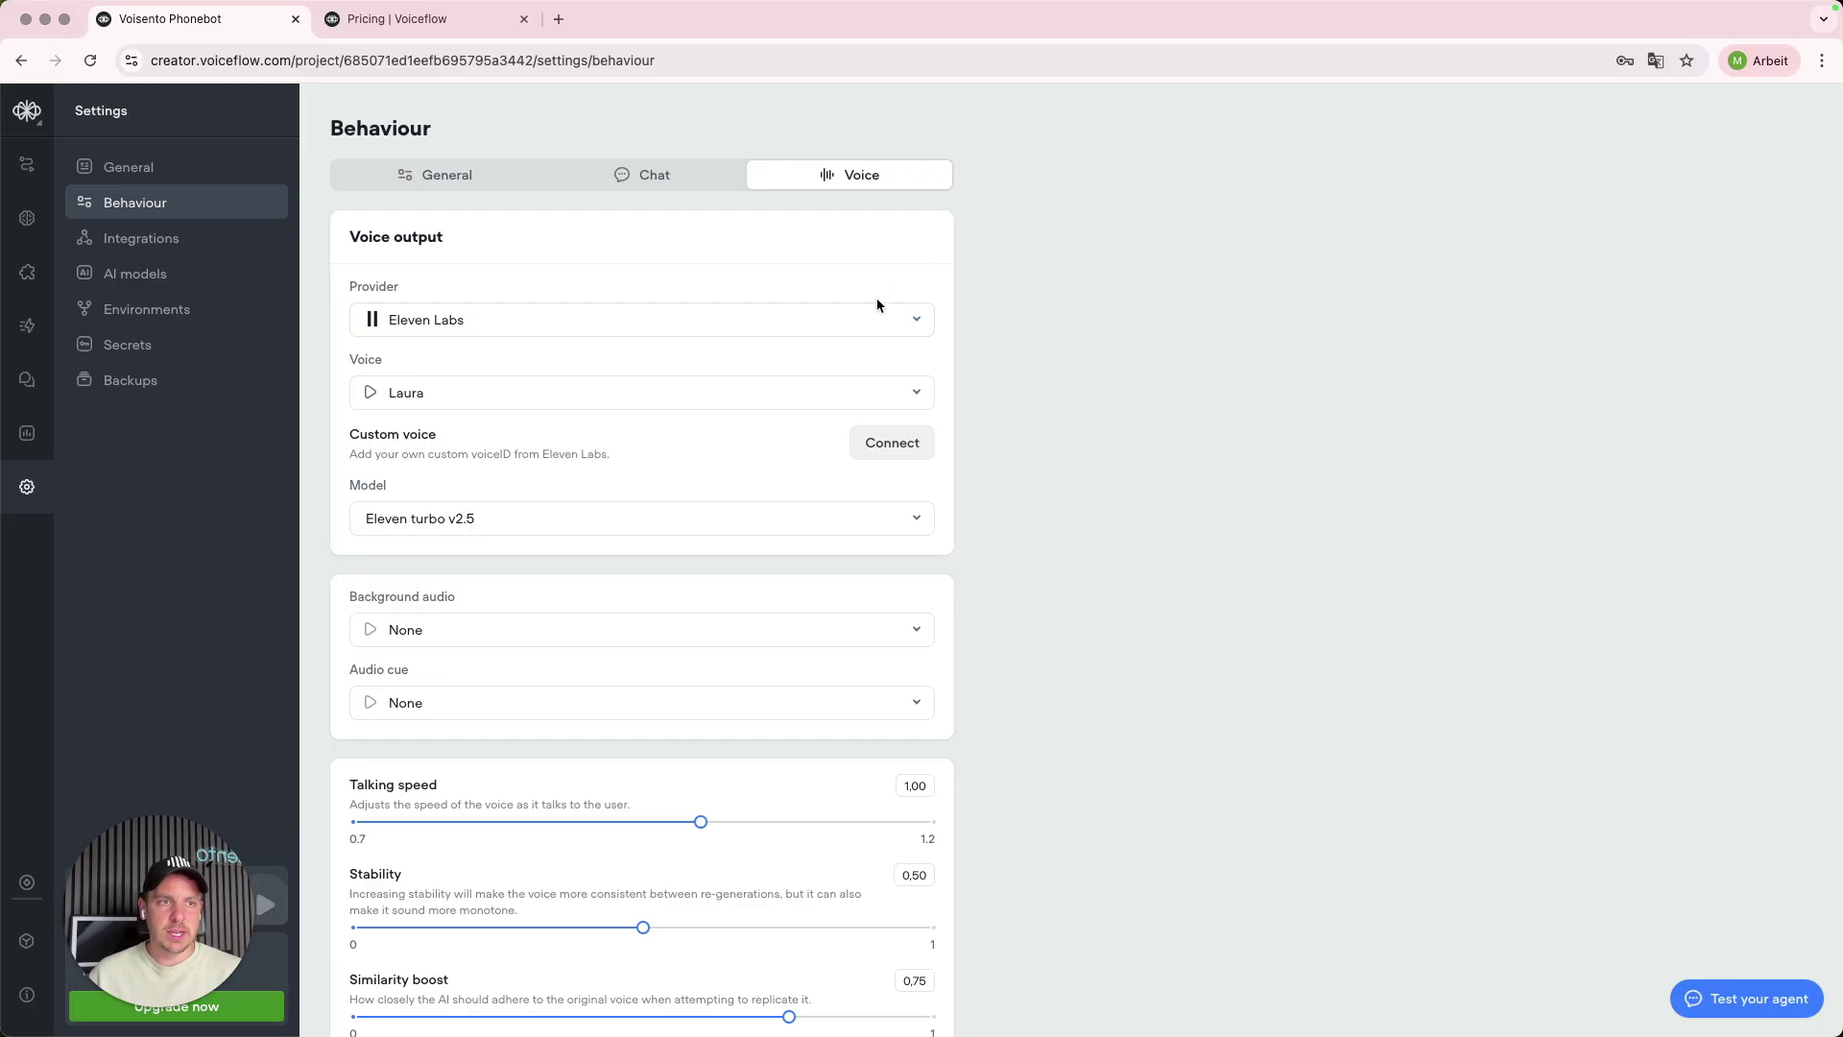
left_click(824, 386)
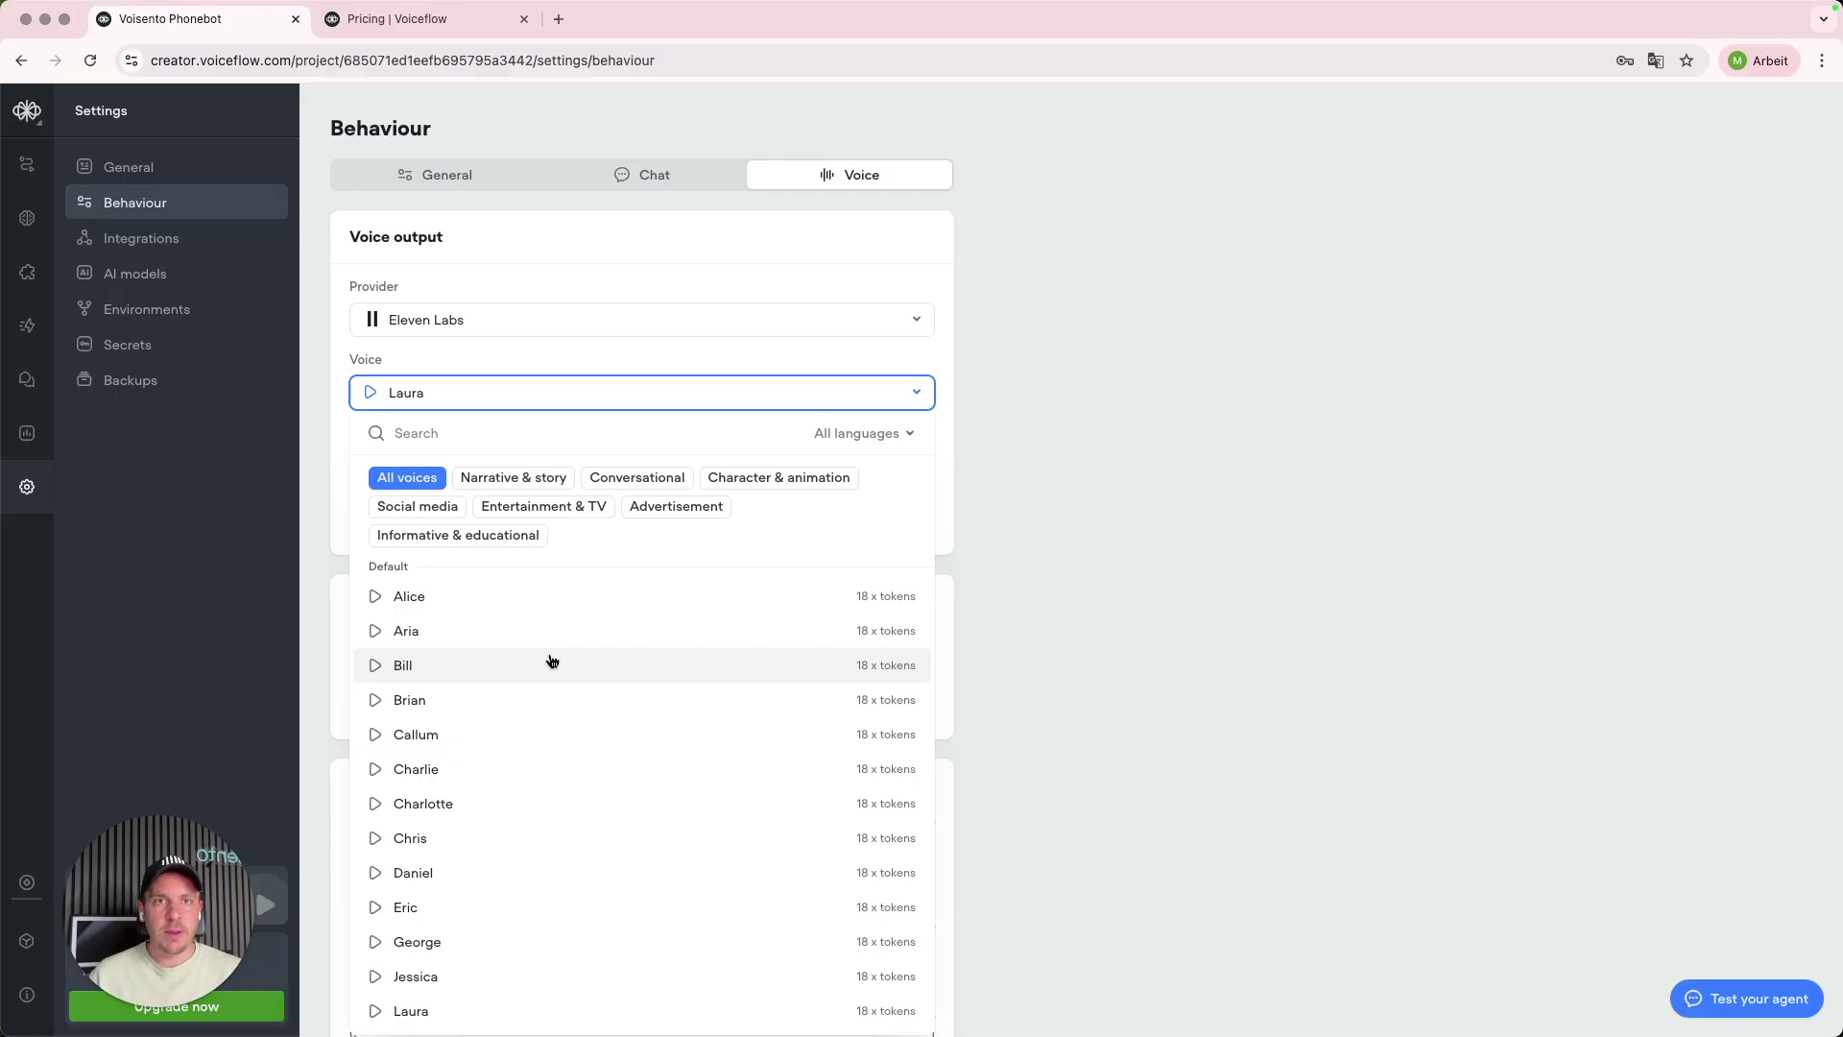
type("3")
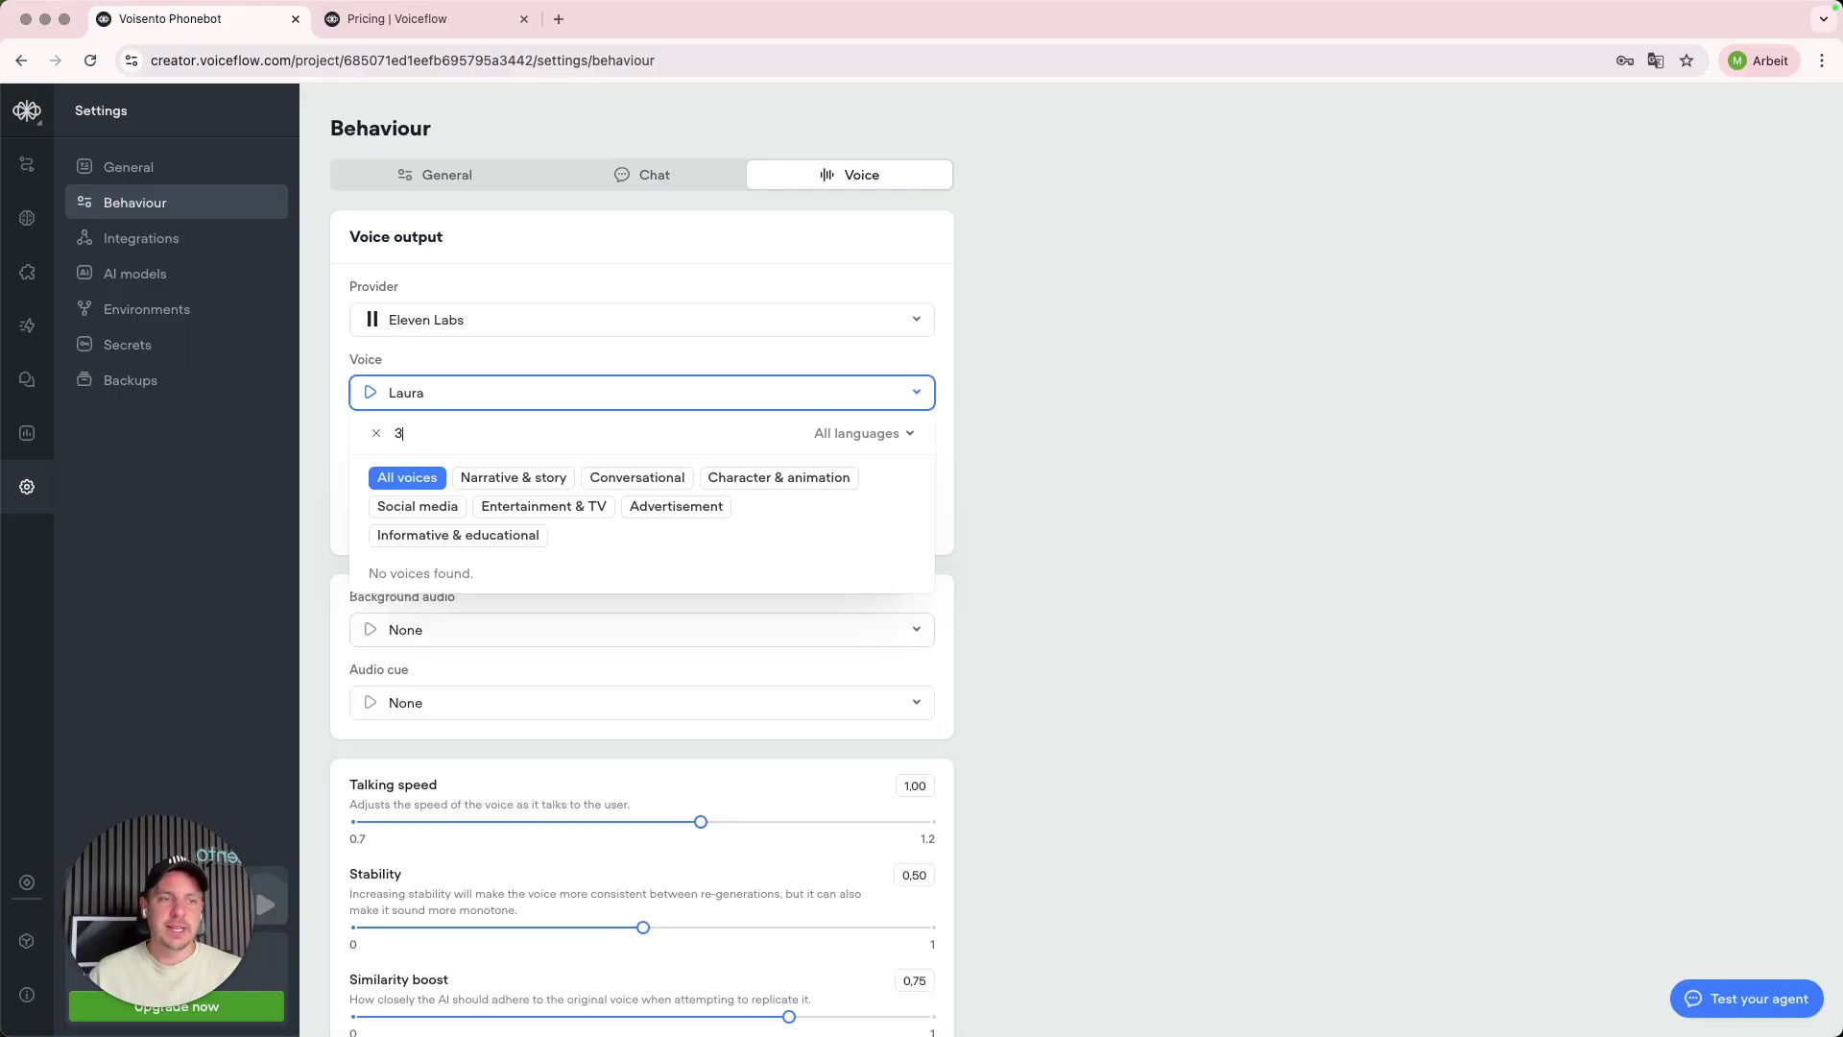
key("BackSpace")
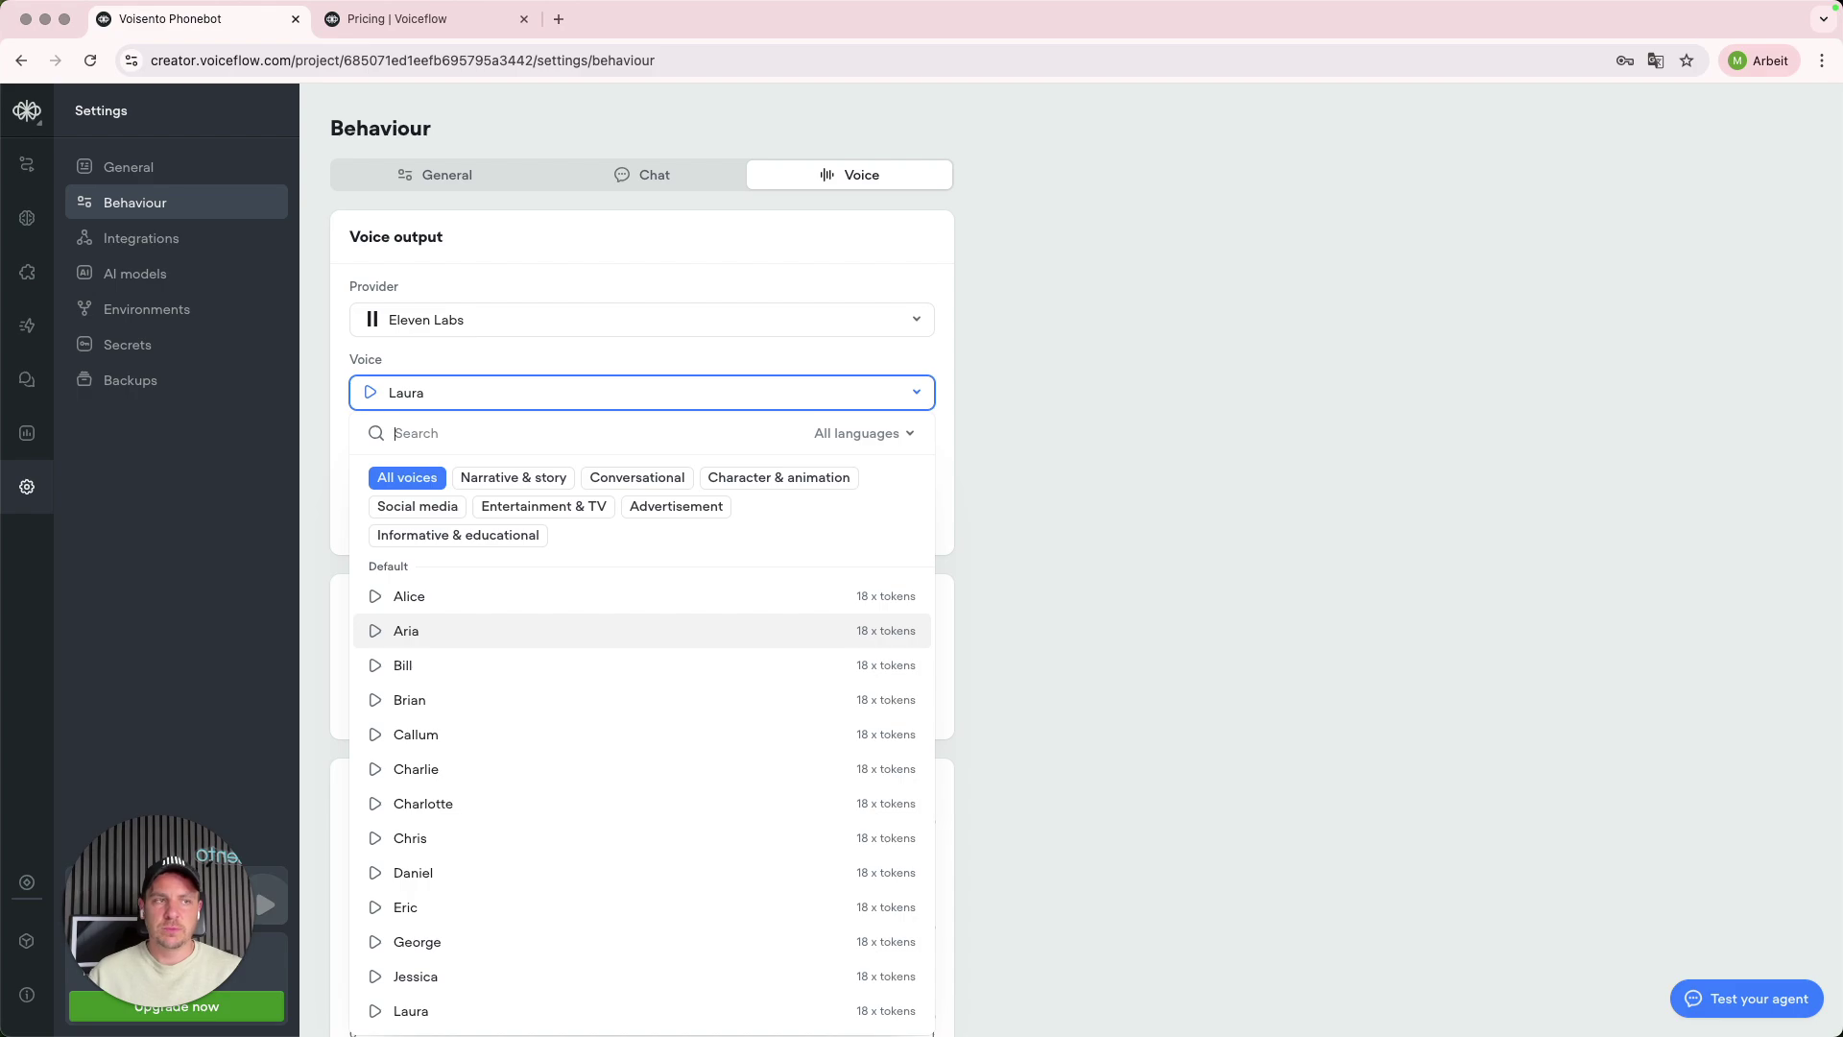
left_click(845, 363)
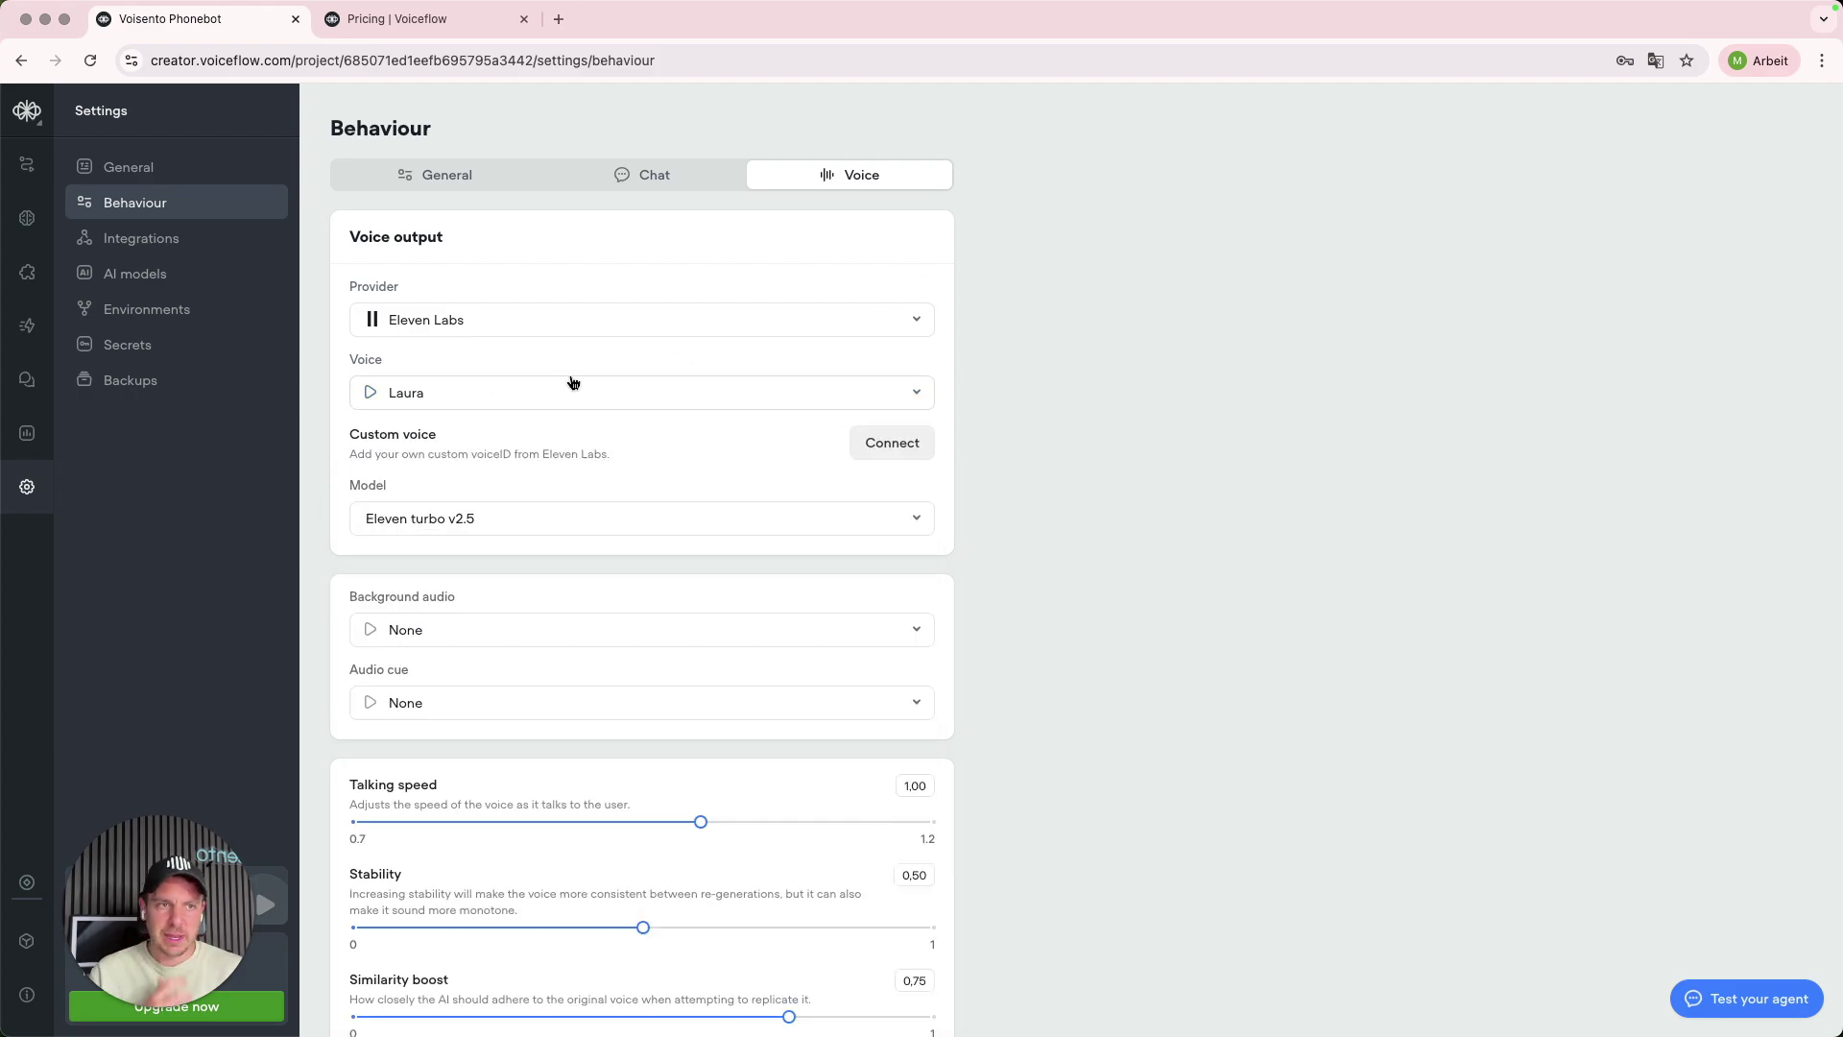
scroll(618, 494, "down", 1)
- Switch the voice model to Eleven flash v2.5
scroll(618, 493, "down", 1)
left_click(479, 393)
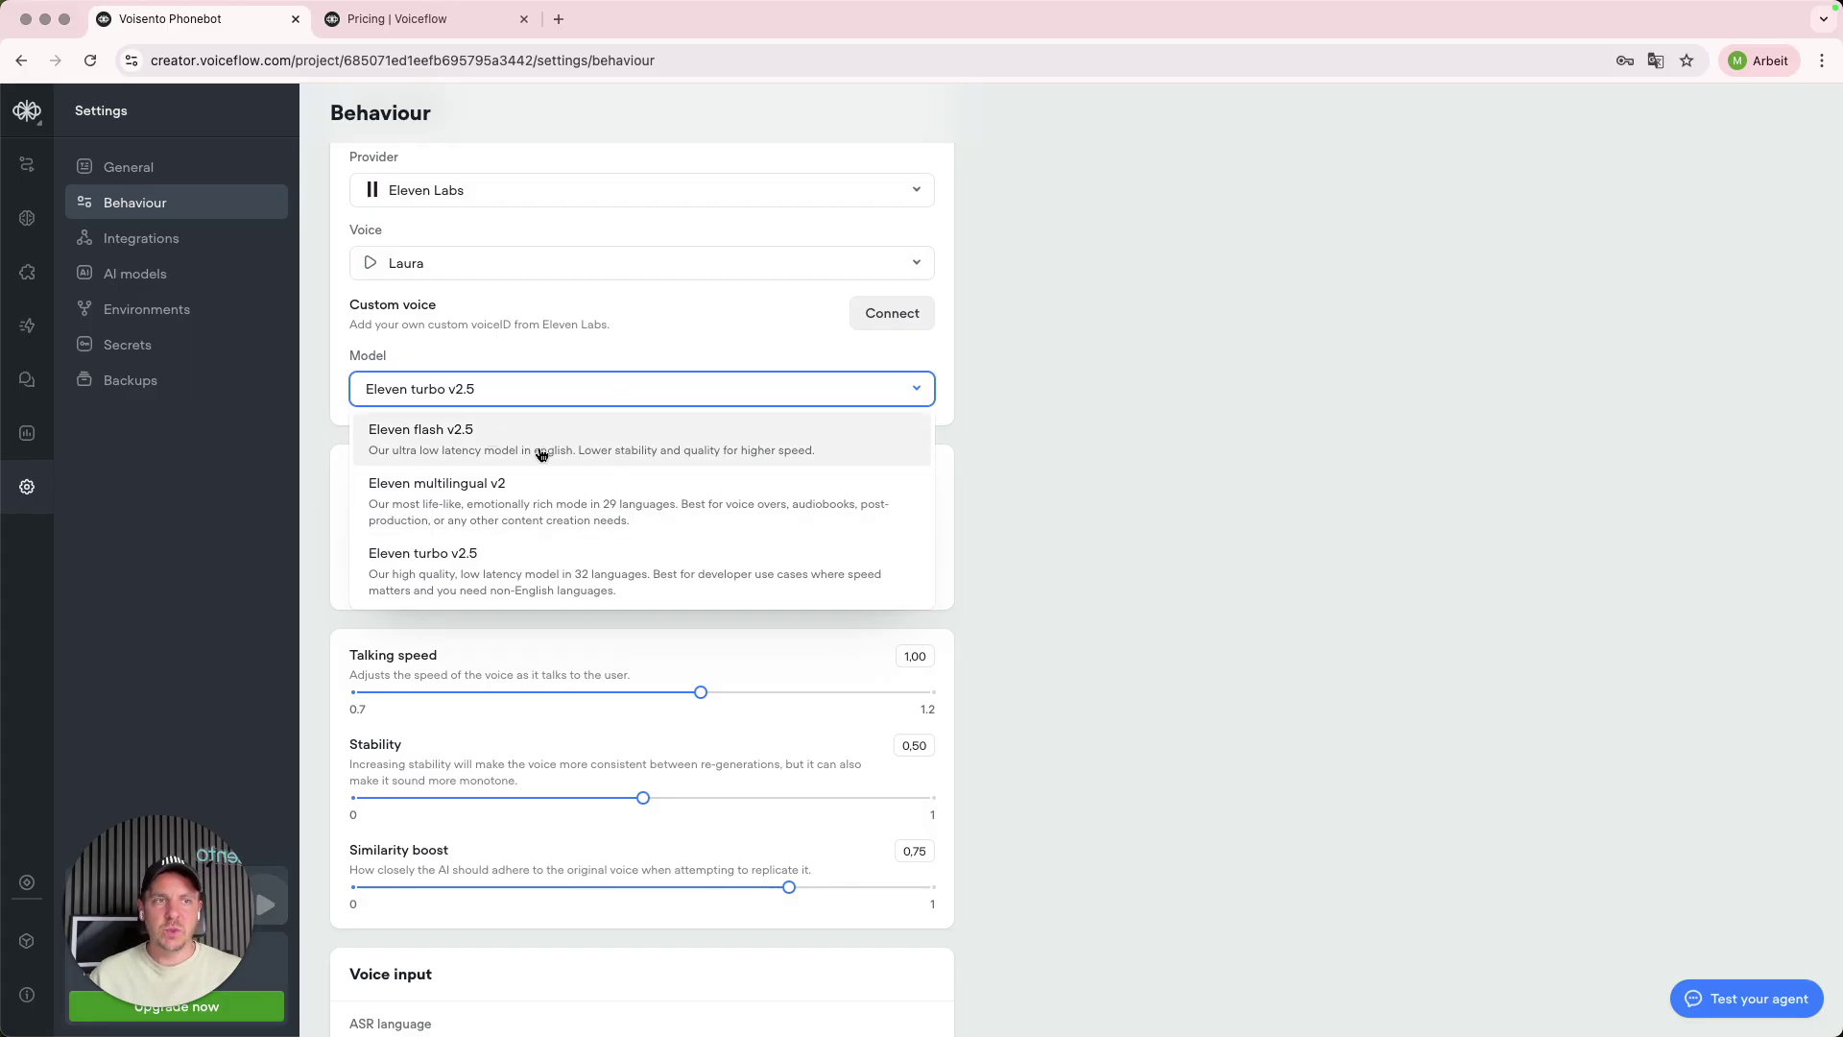
left_click(509, 442)
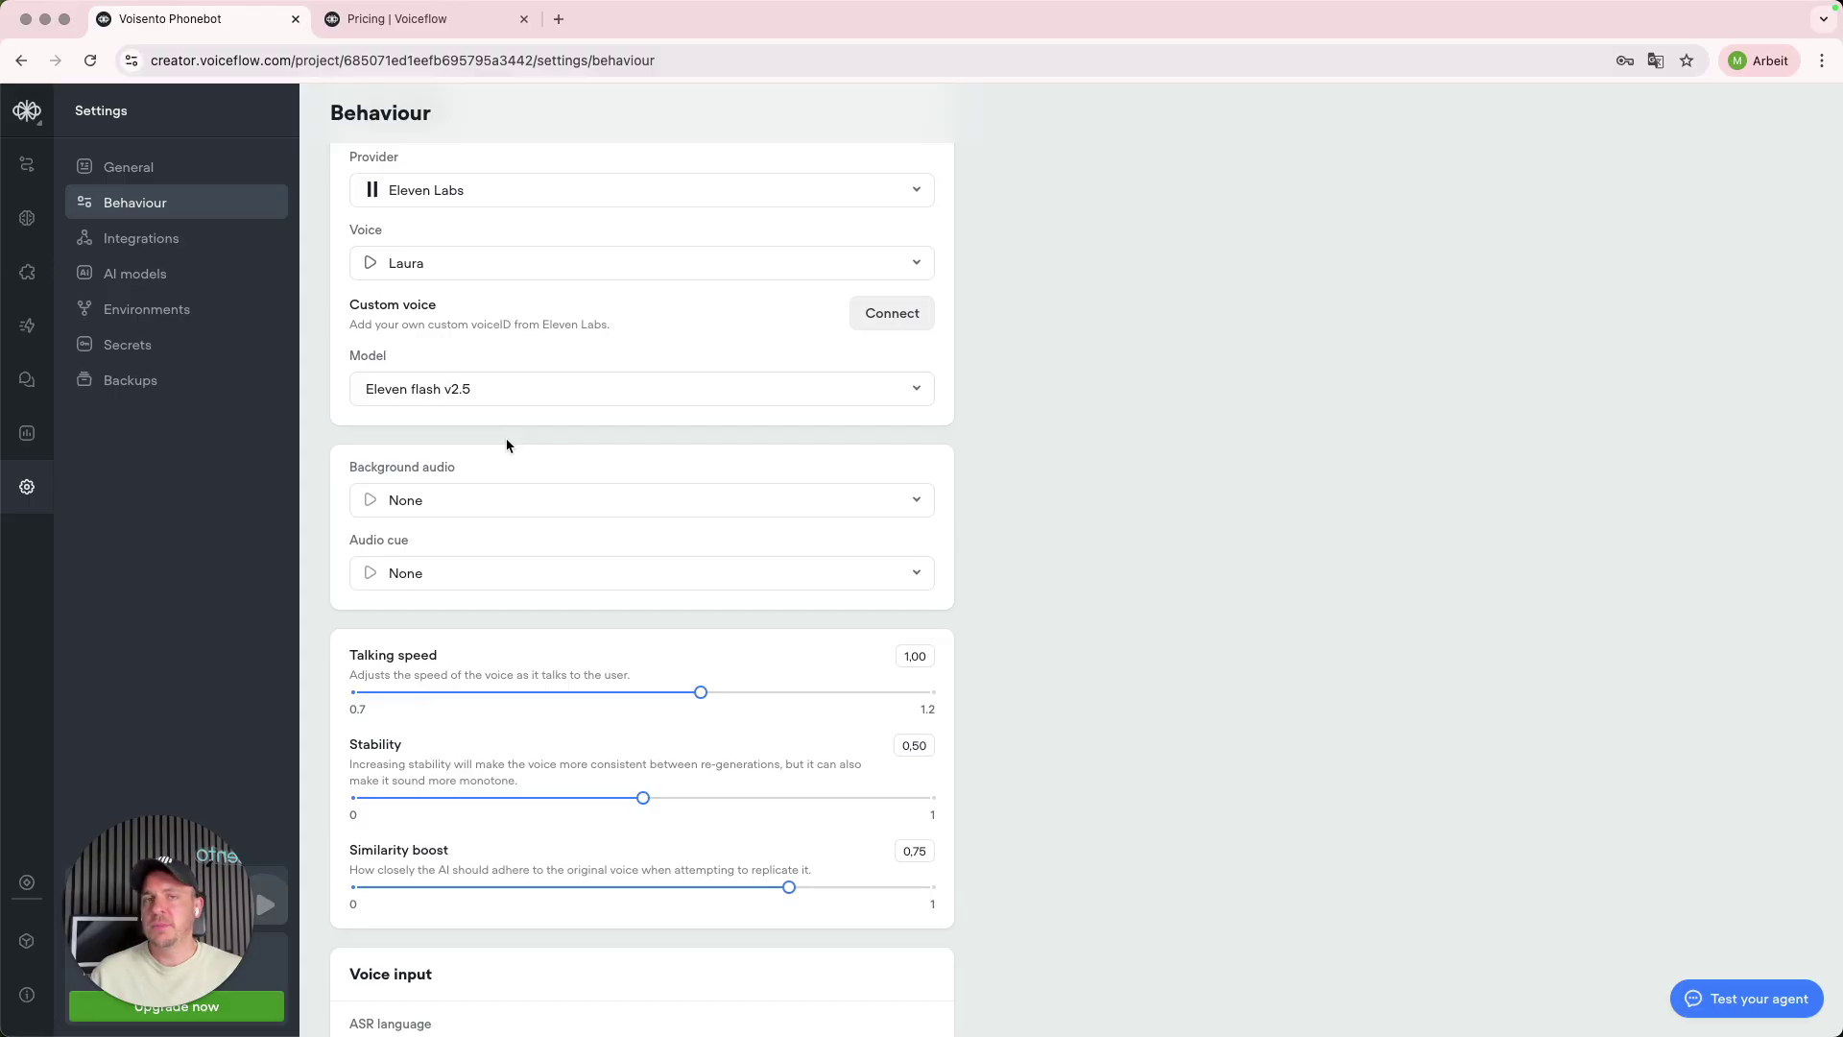
- Look over the background audio choices and keep it set to None
scroll(611, 425, "down", 3)
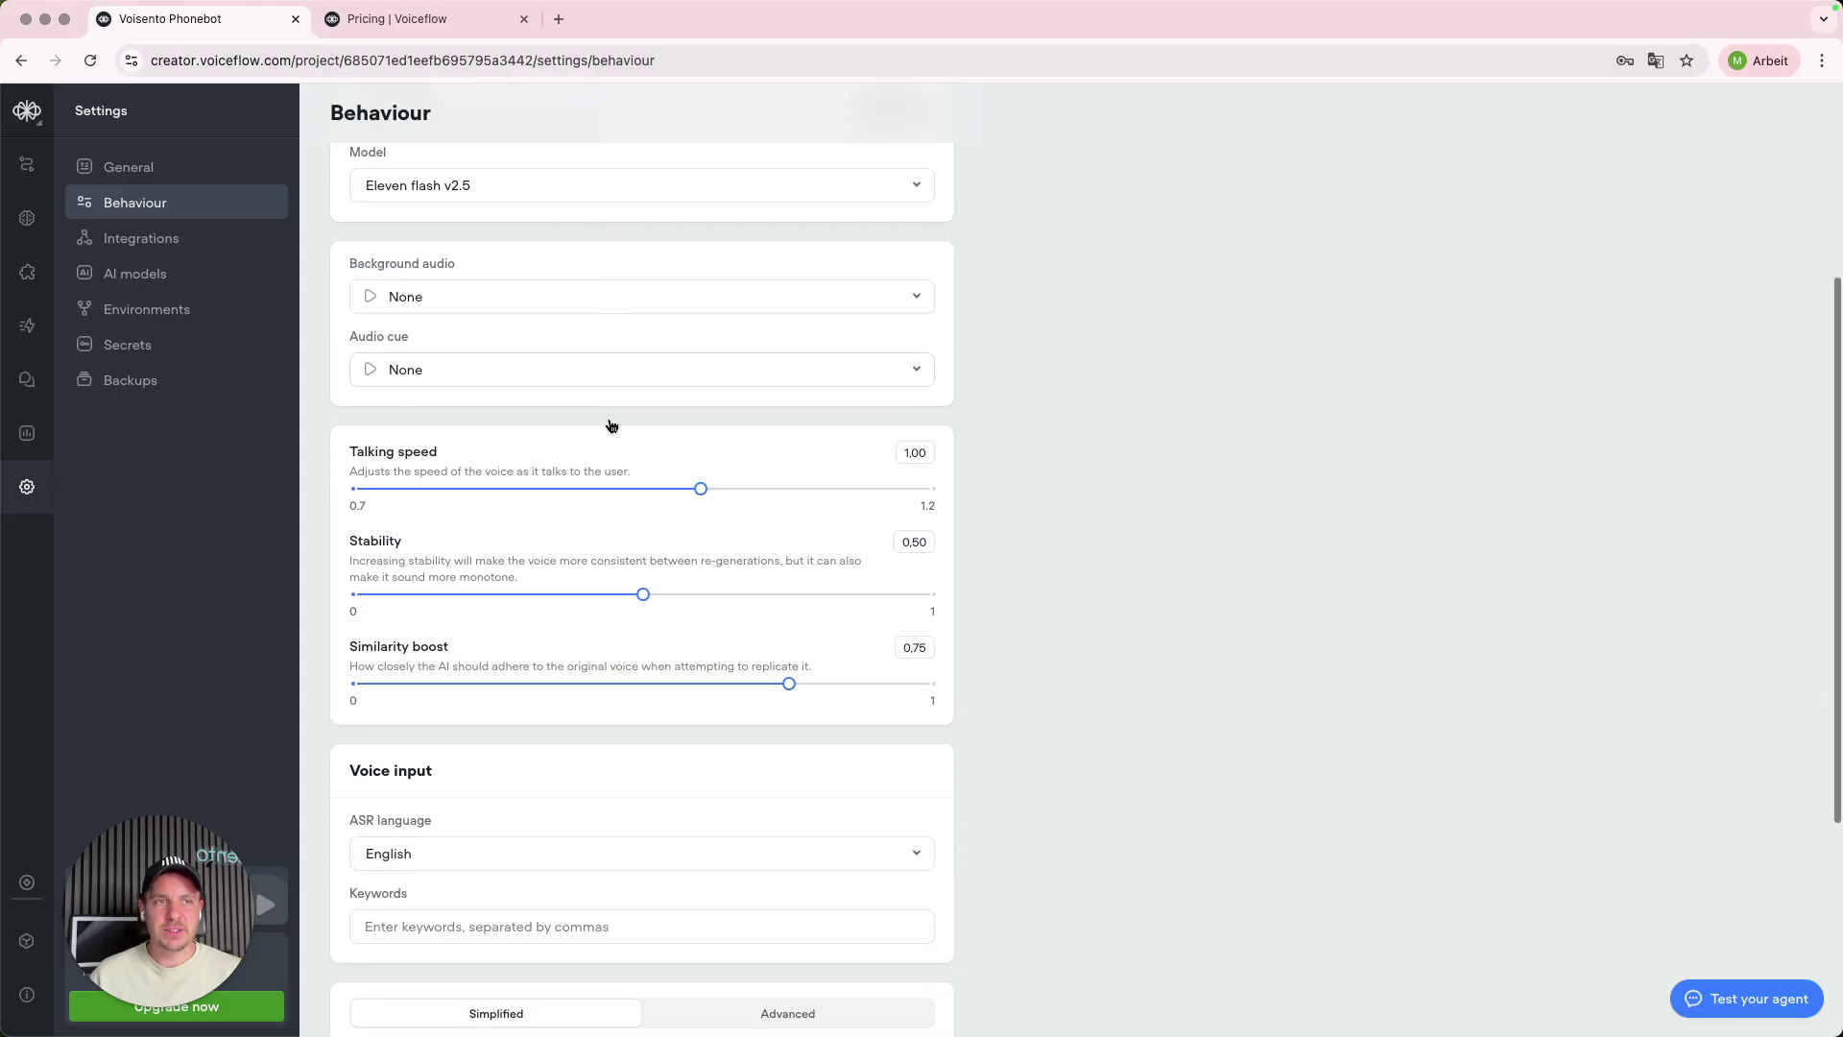
left_click_drag(349, 261, 599, 266)
left_click(599, 266)
left_click(917, 296)
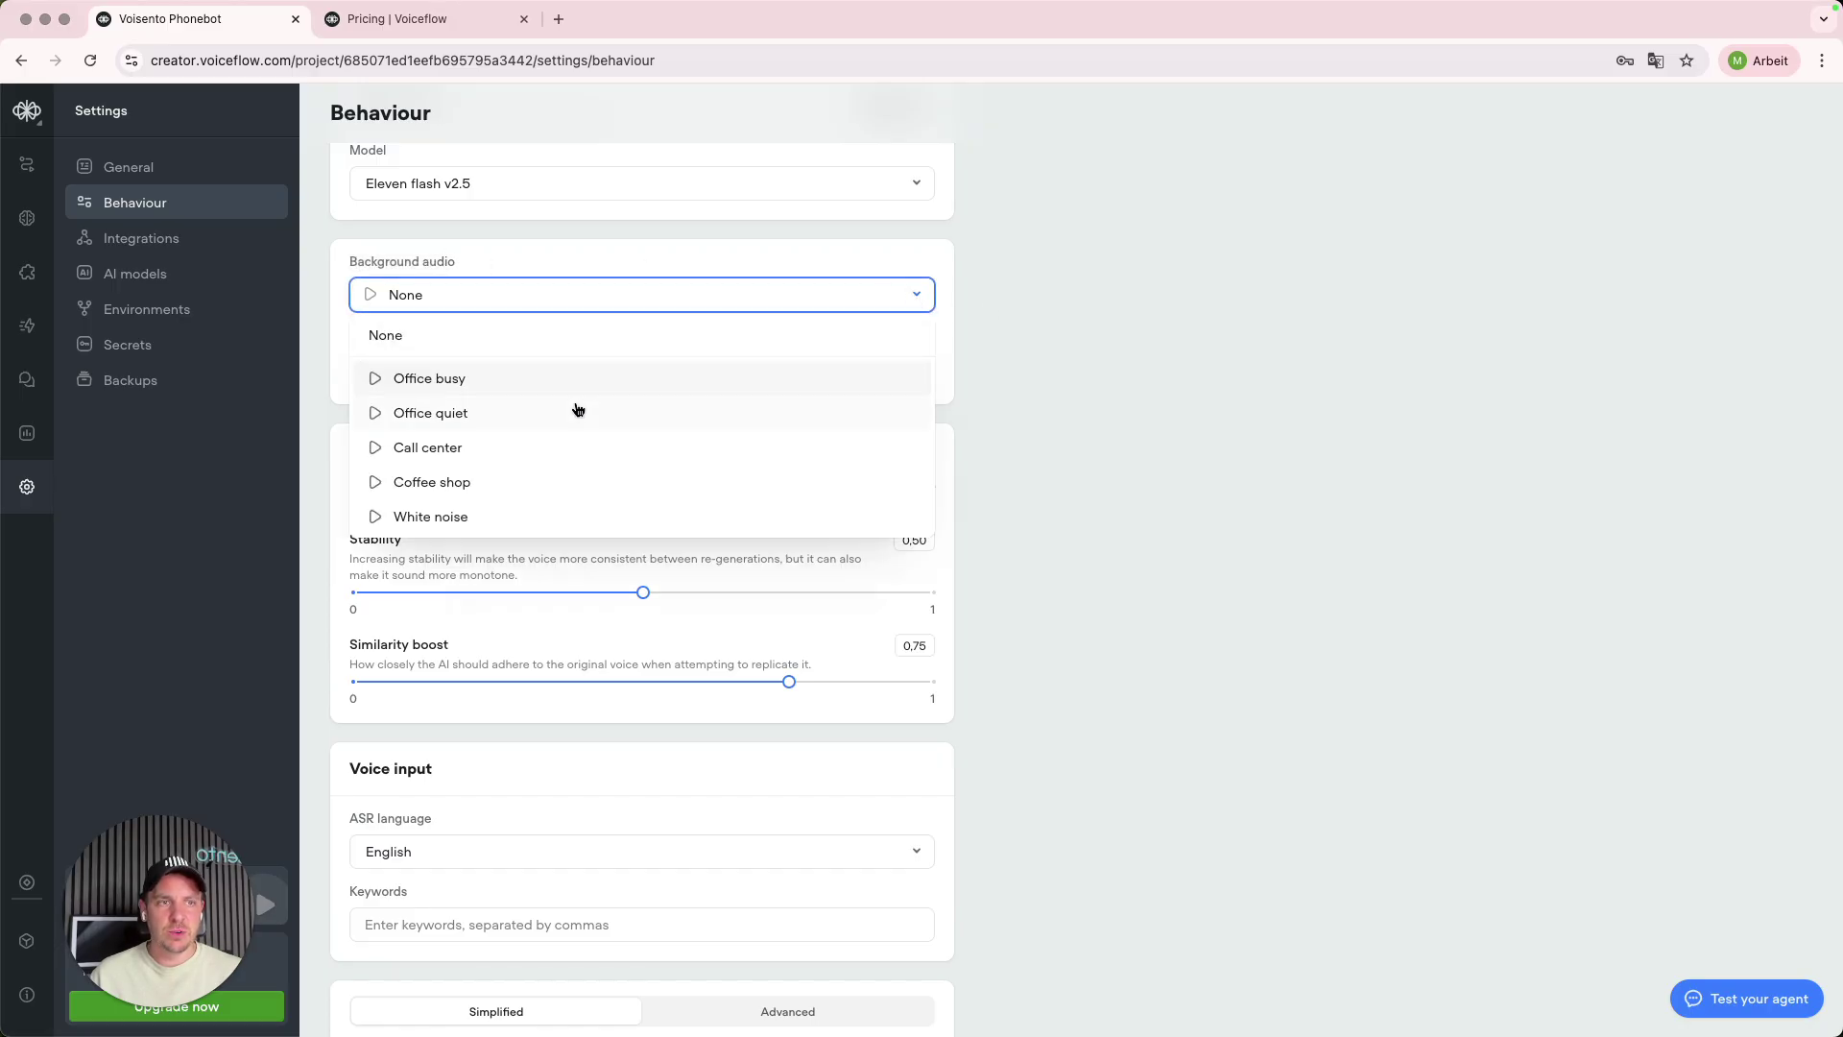
left_click(325, 339)
scroll(461, 362, "down", 3)
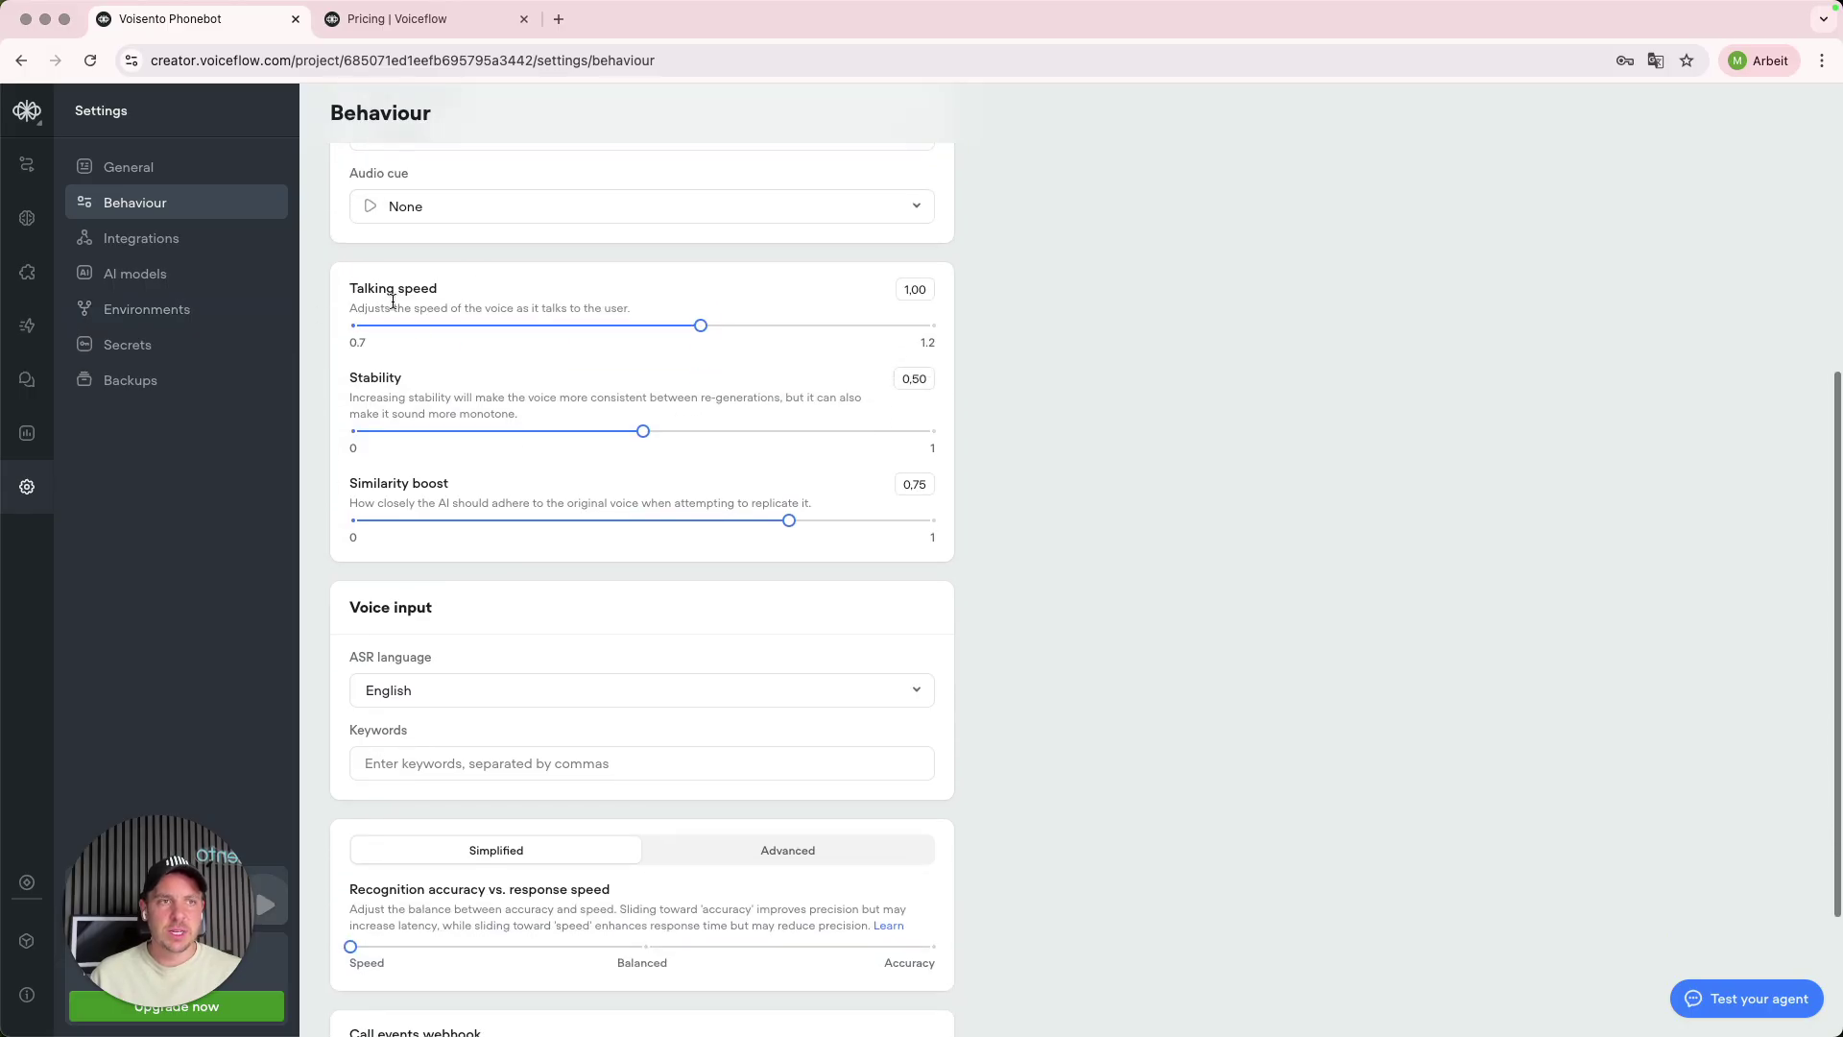
scroll(802, 547, "down", 2)
scroll(803, 547, "up", 6)
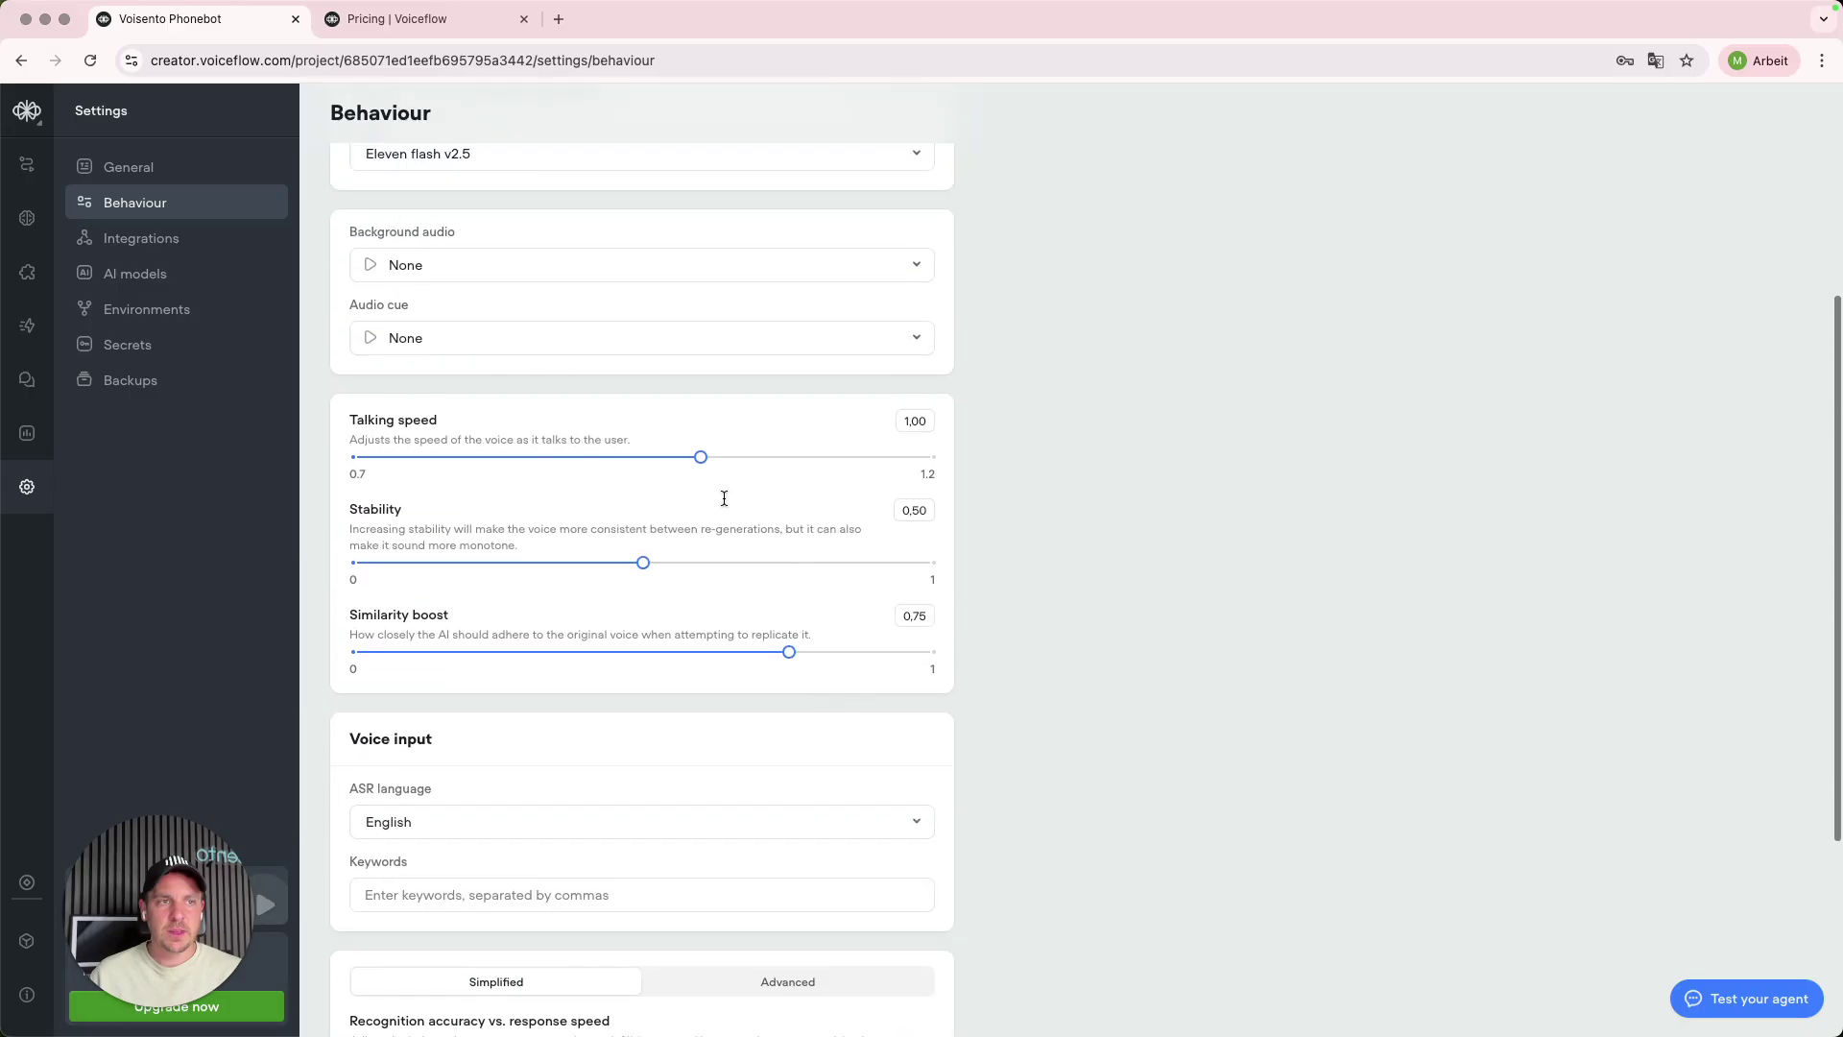
scroll(621, 580, "down", 3)
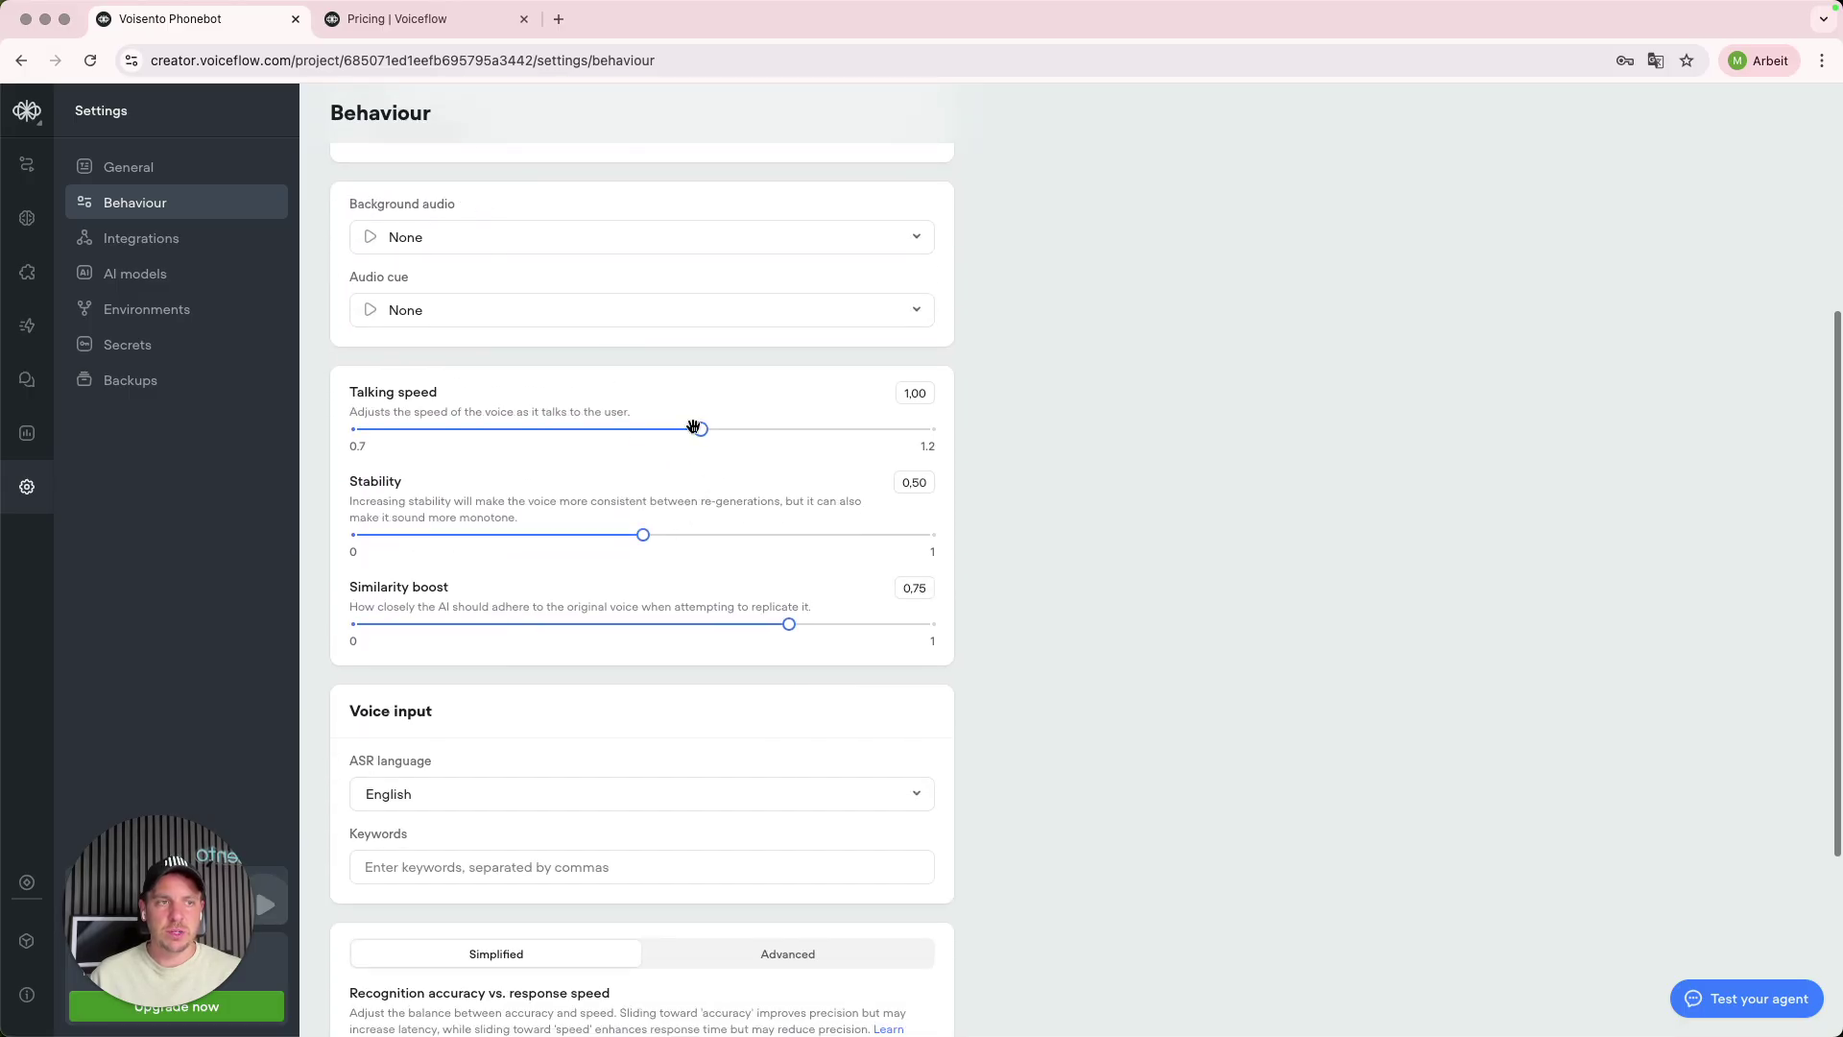
scroll(662, 519, "down", 6)
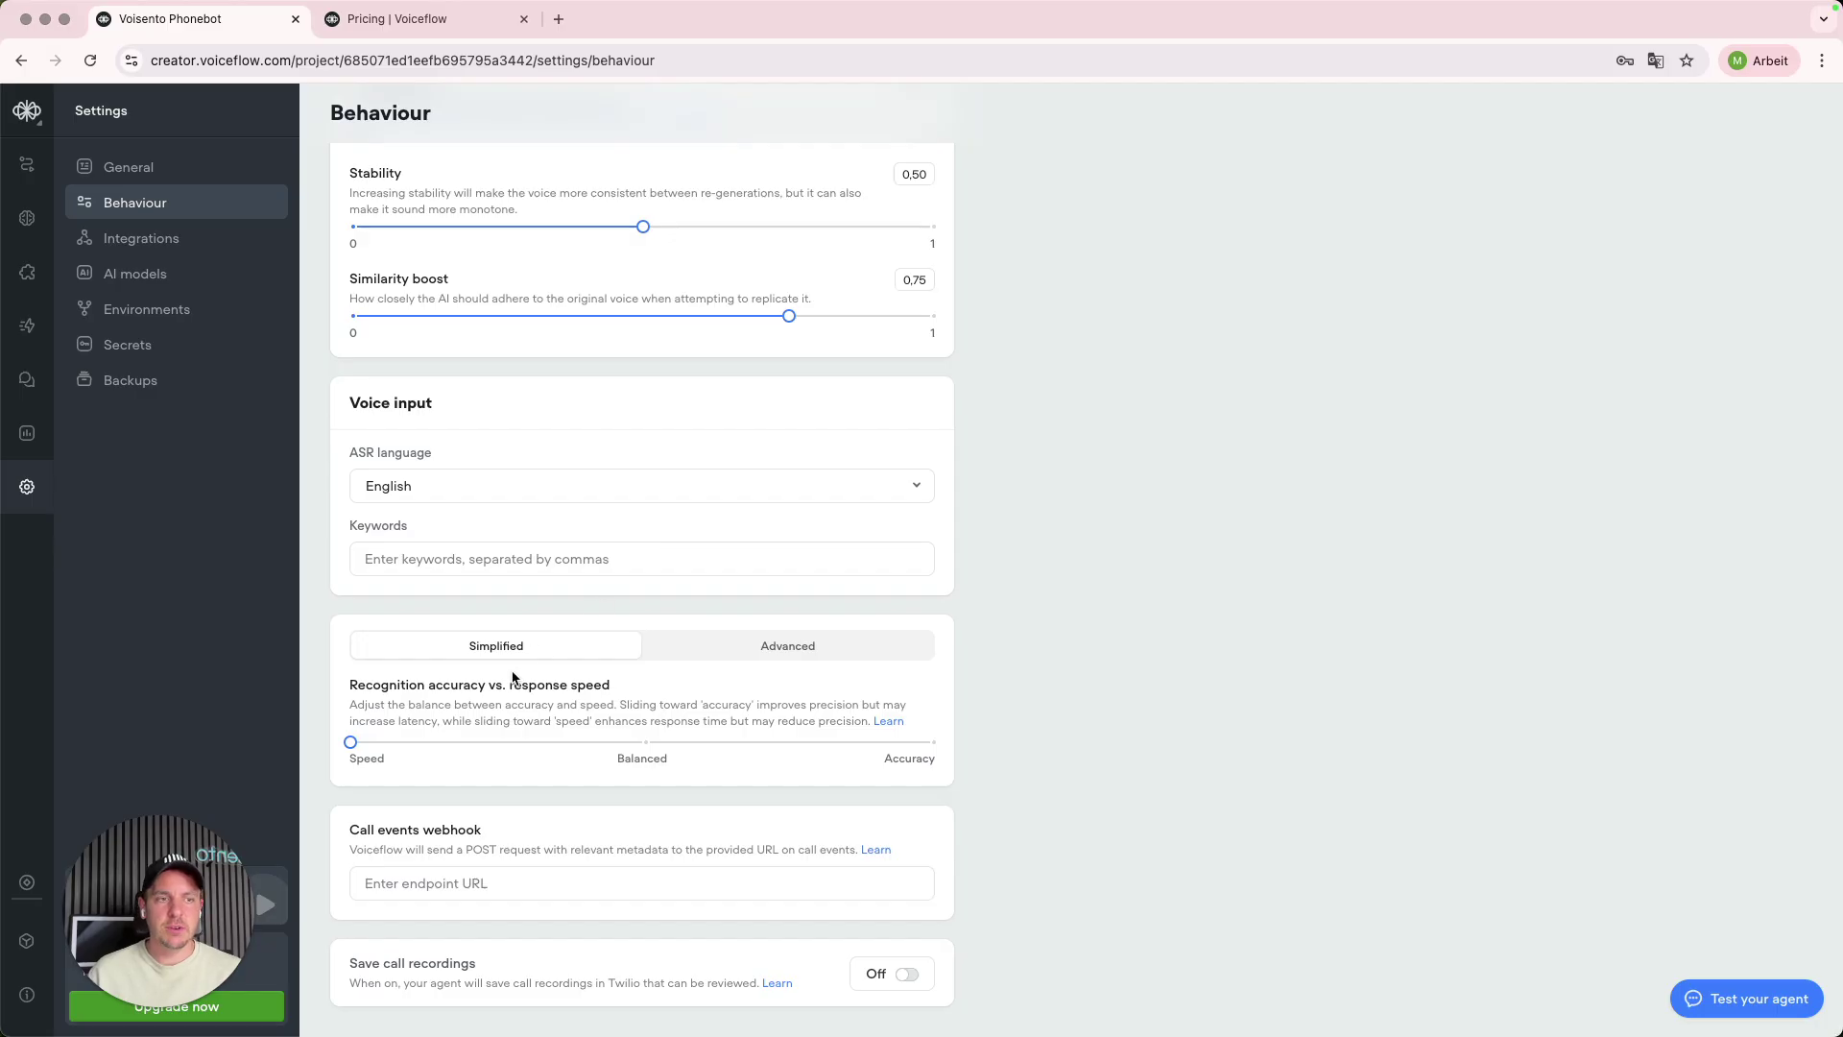
- Review the endpointing, interruption threshold and no-punctuation wait fields, then view the empty Transcripts page
left_click(754, 658)
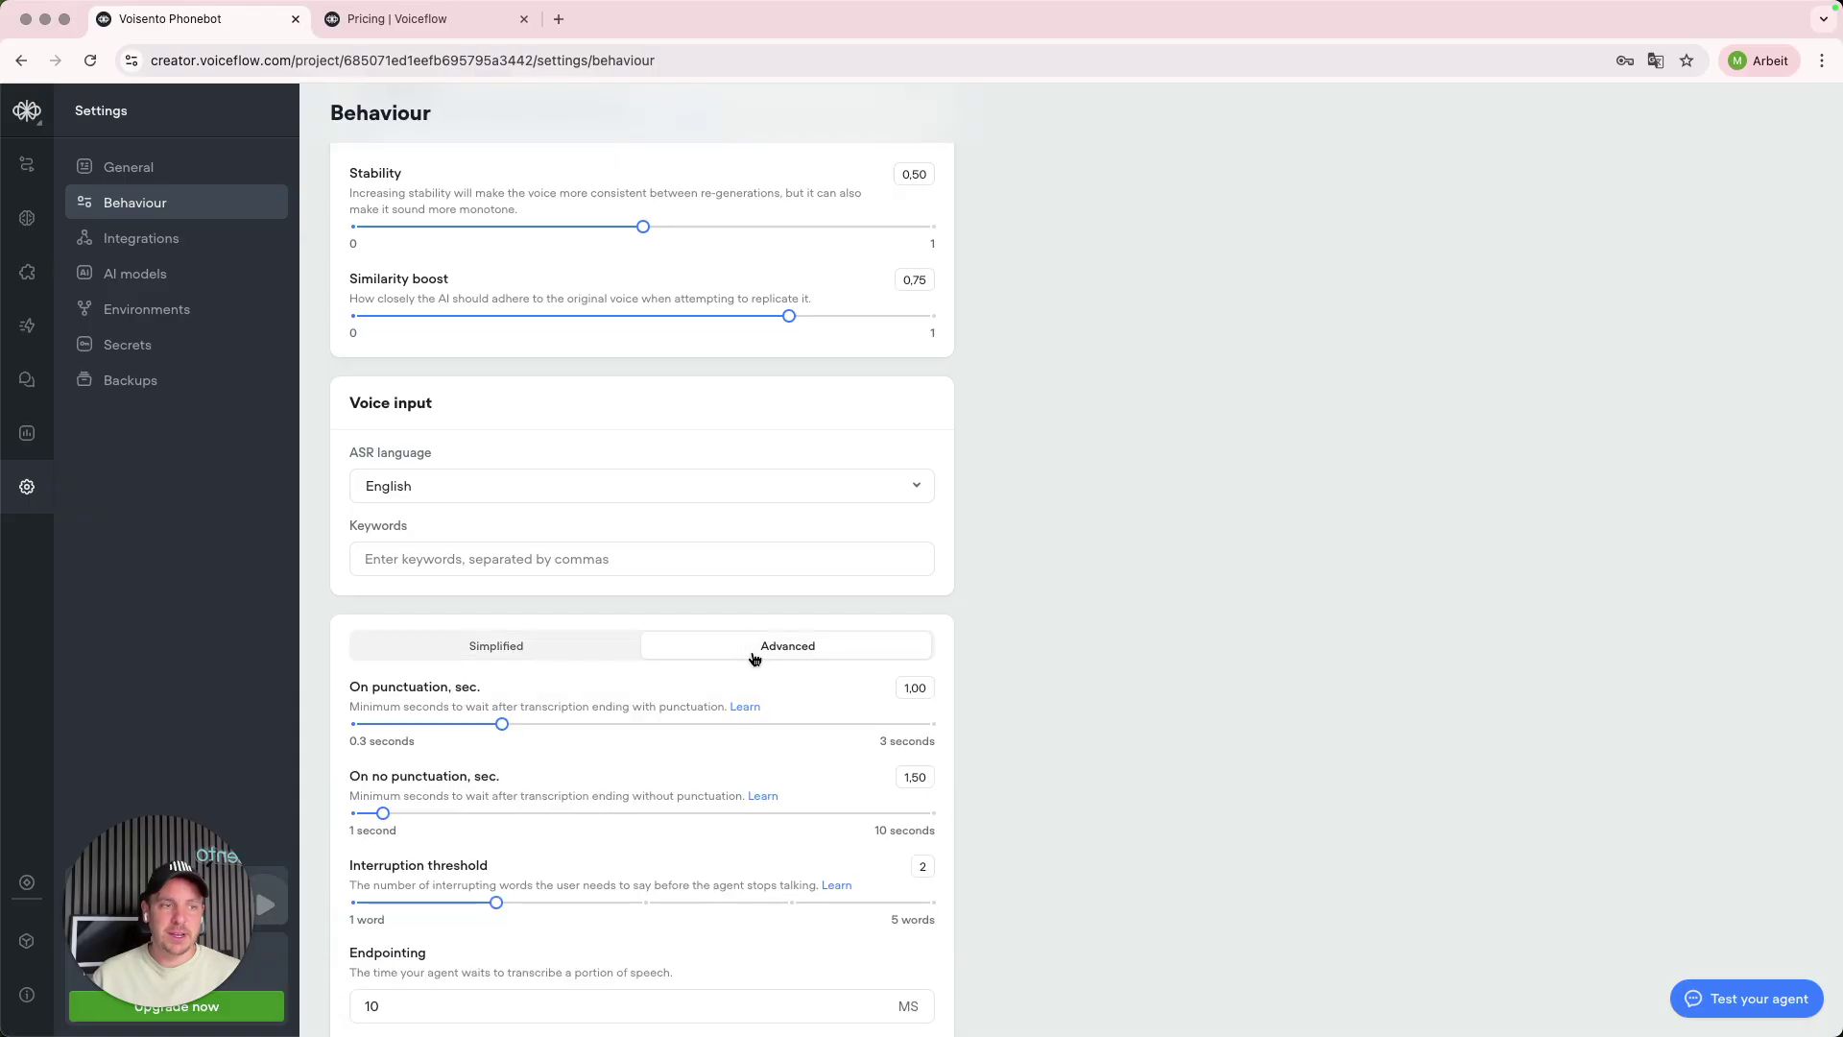
scroll(753, 660, "down", 2)
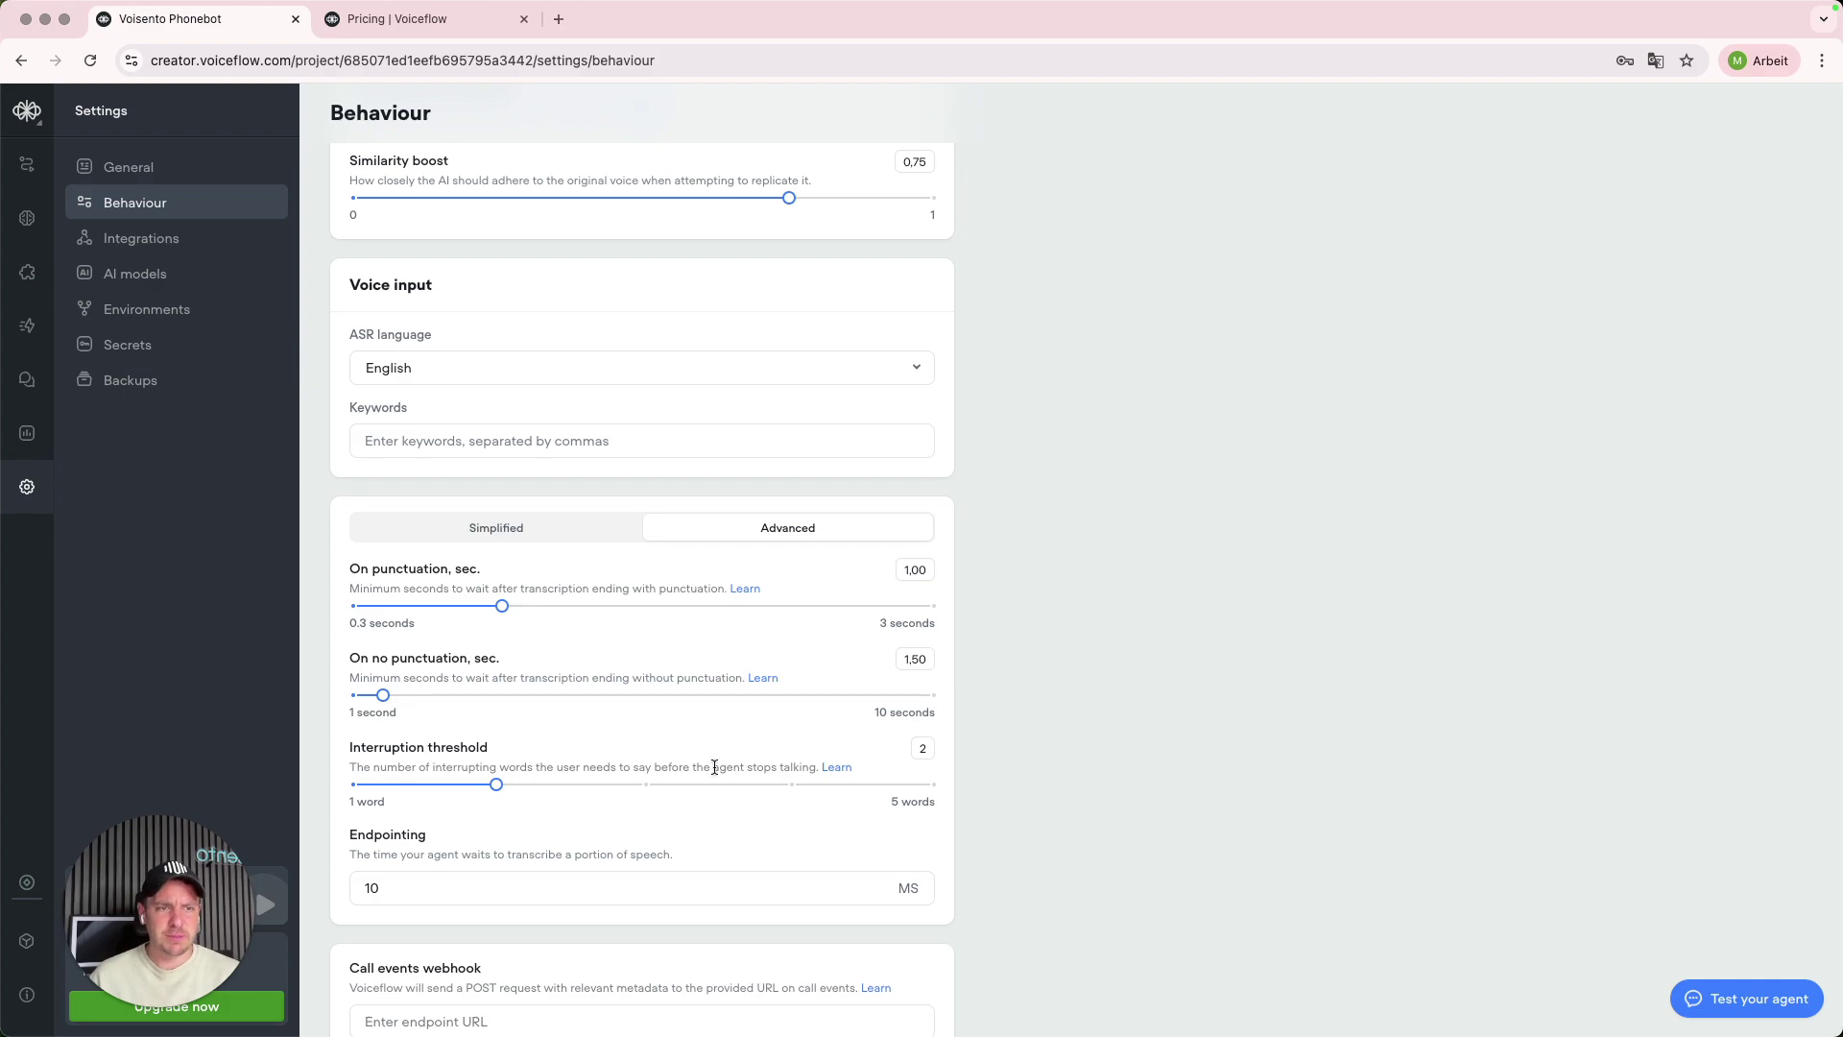
scroll(714, 767, "down", 3)
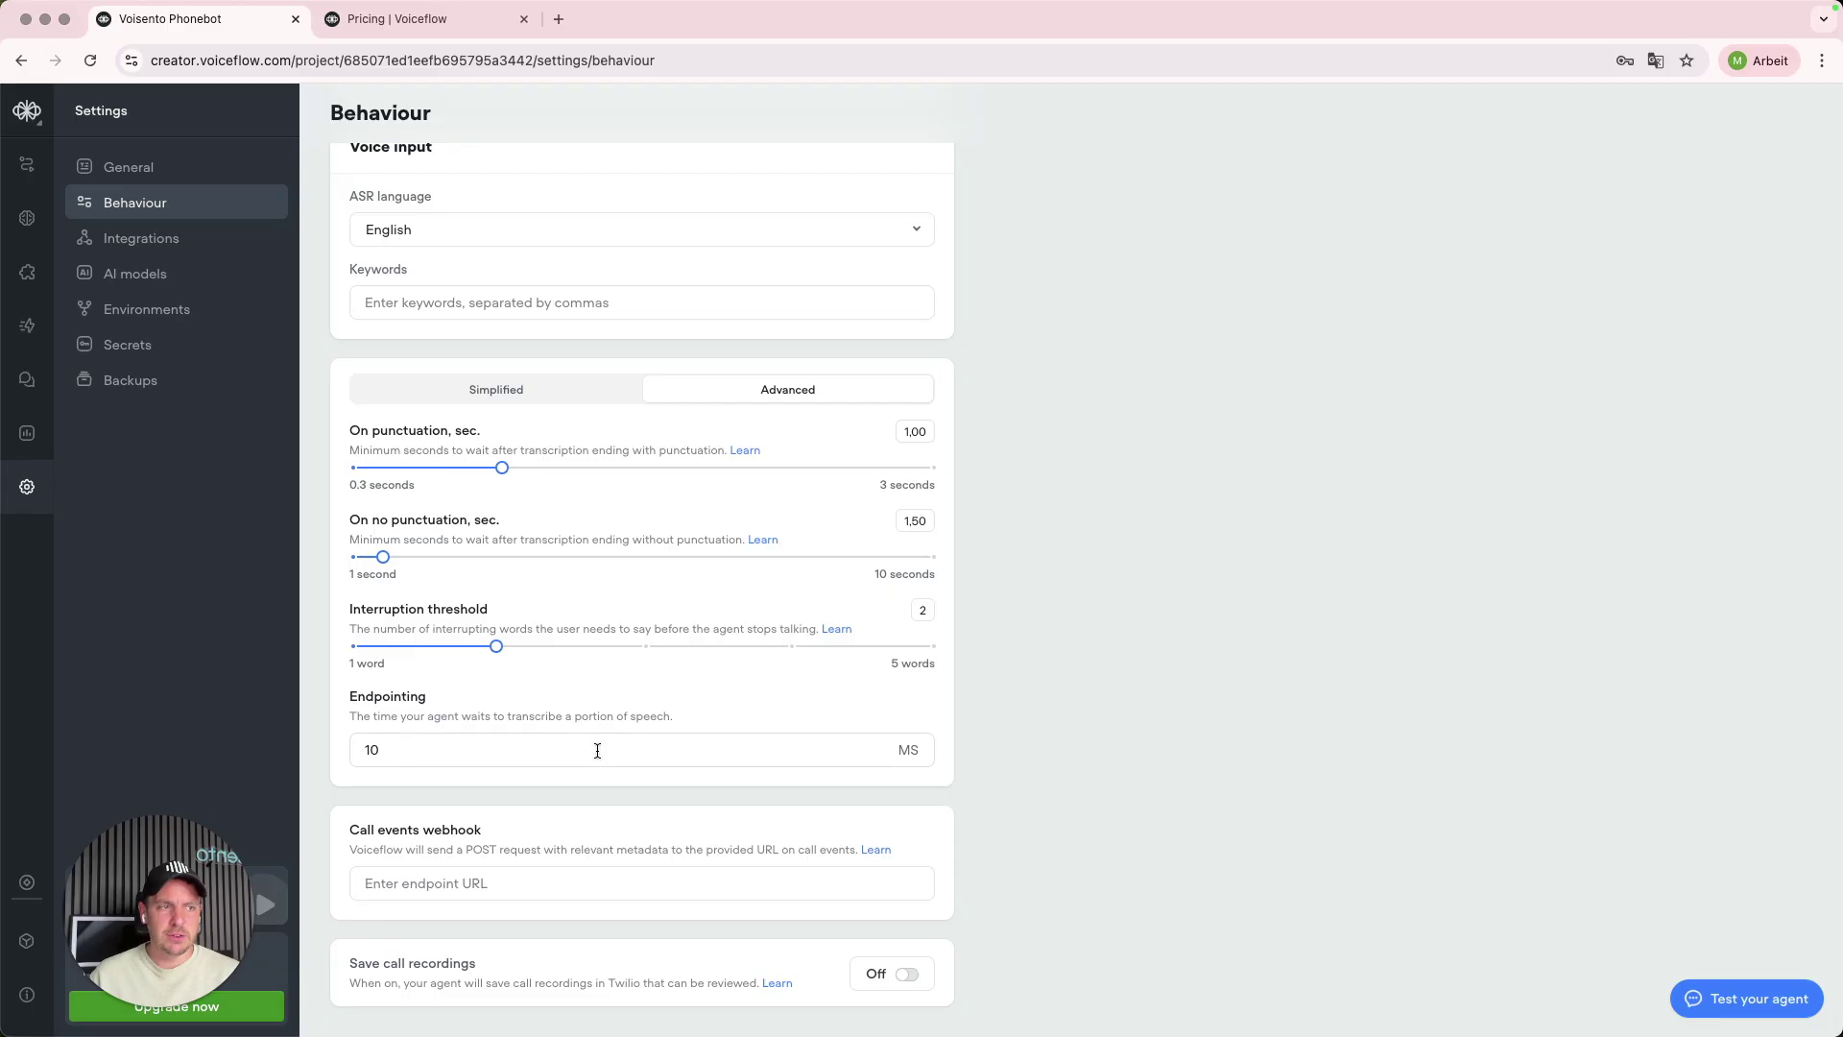
left_click(582, 754)
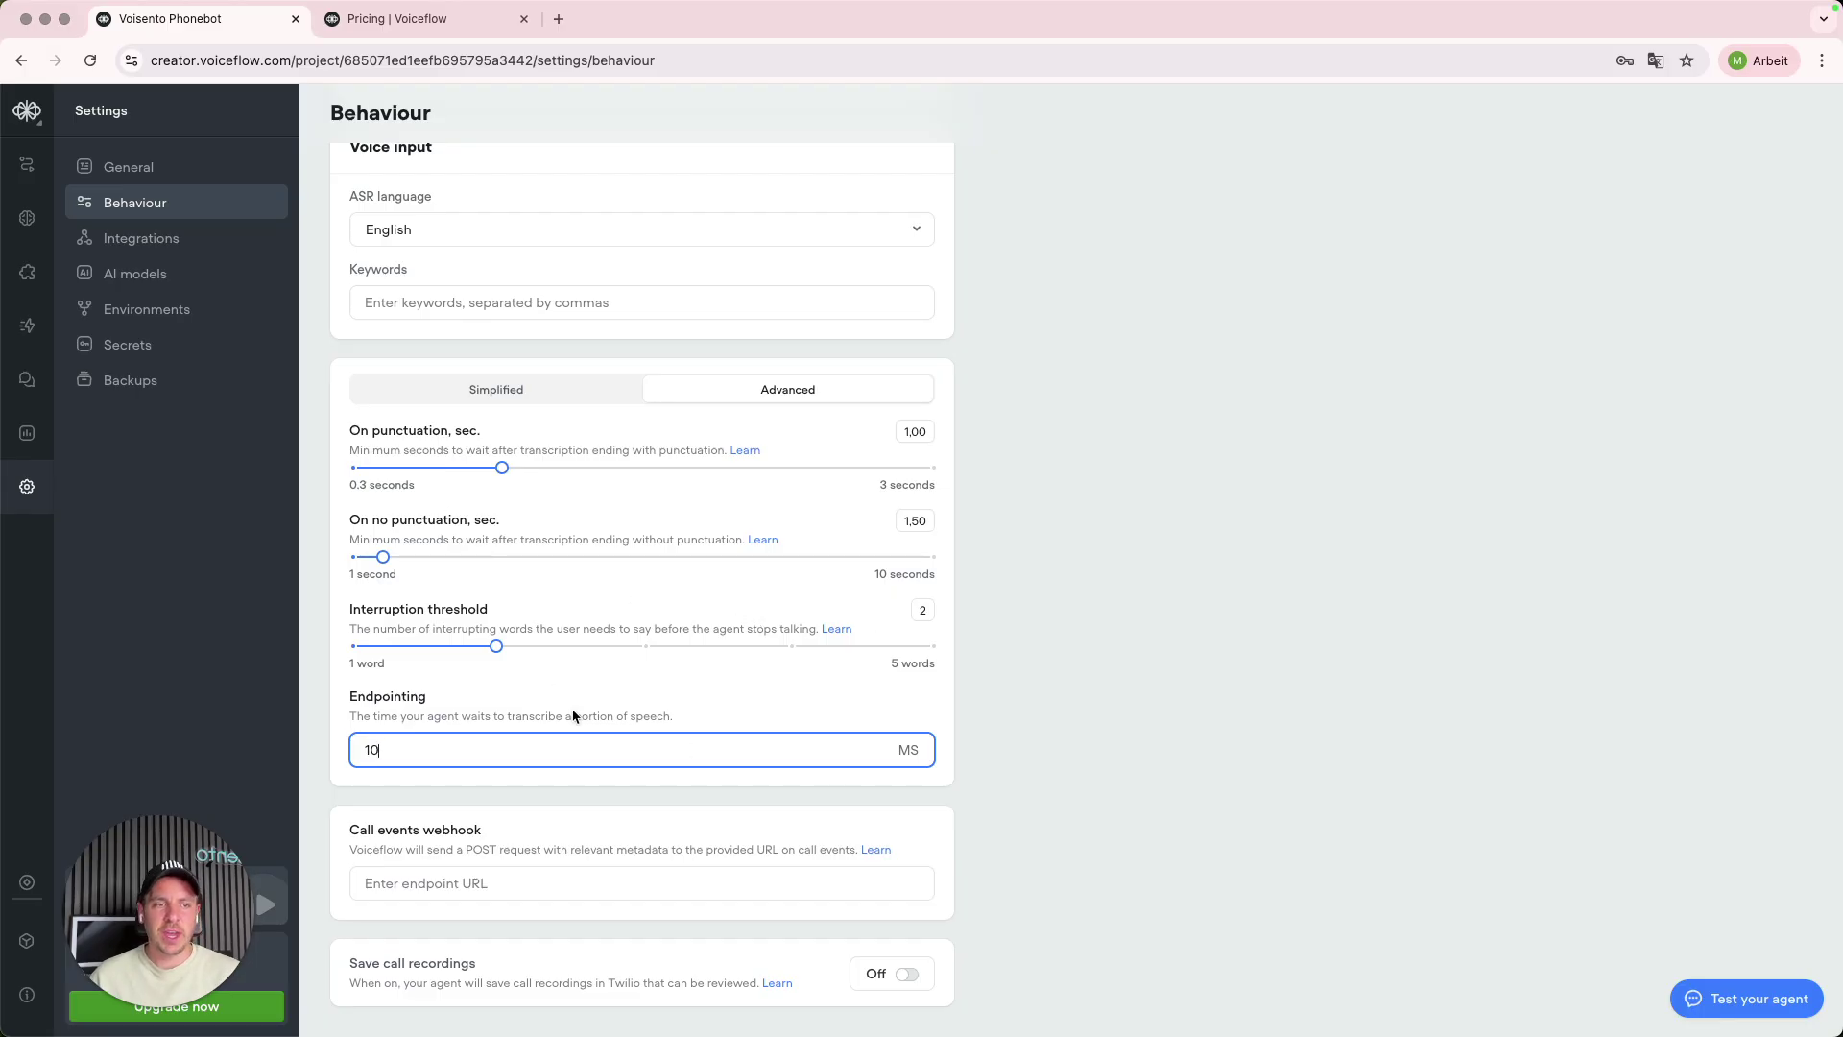
left_click(921, 611)
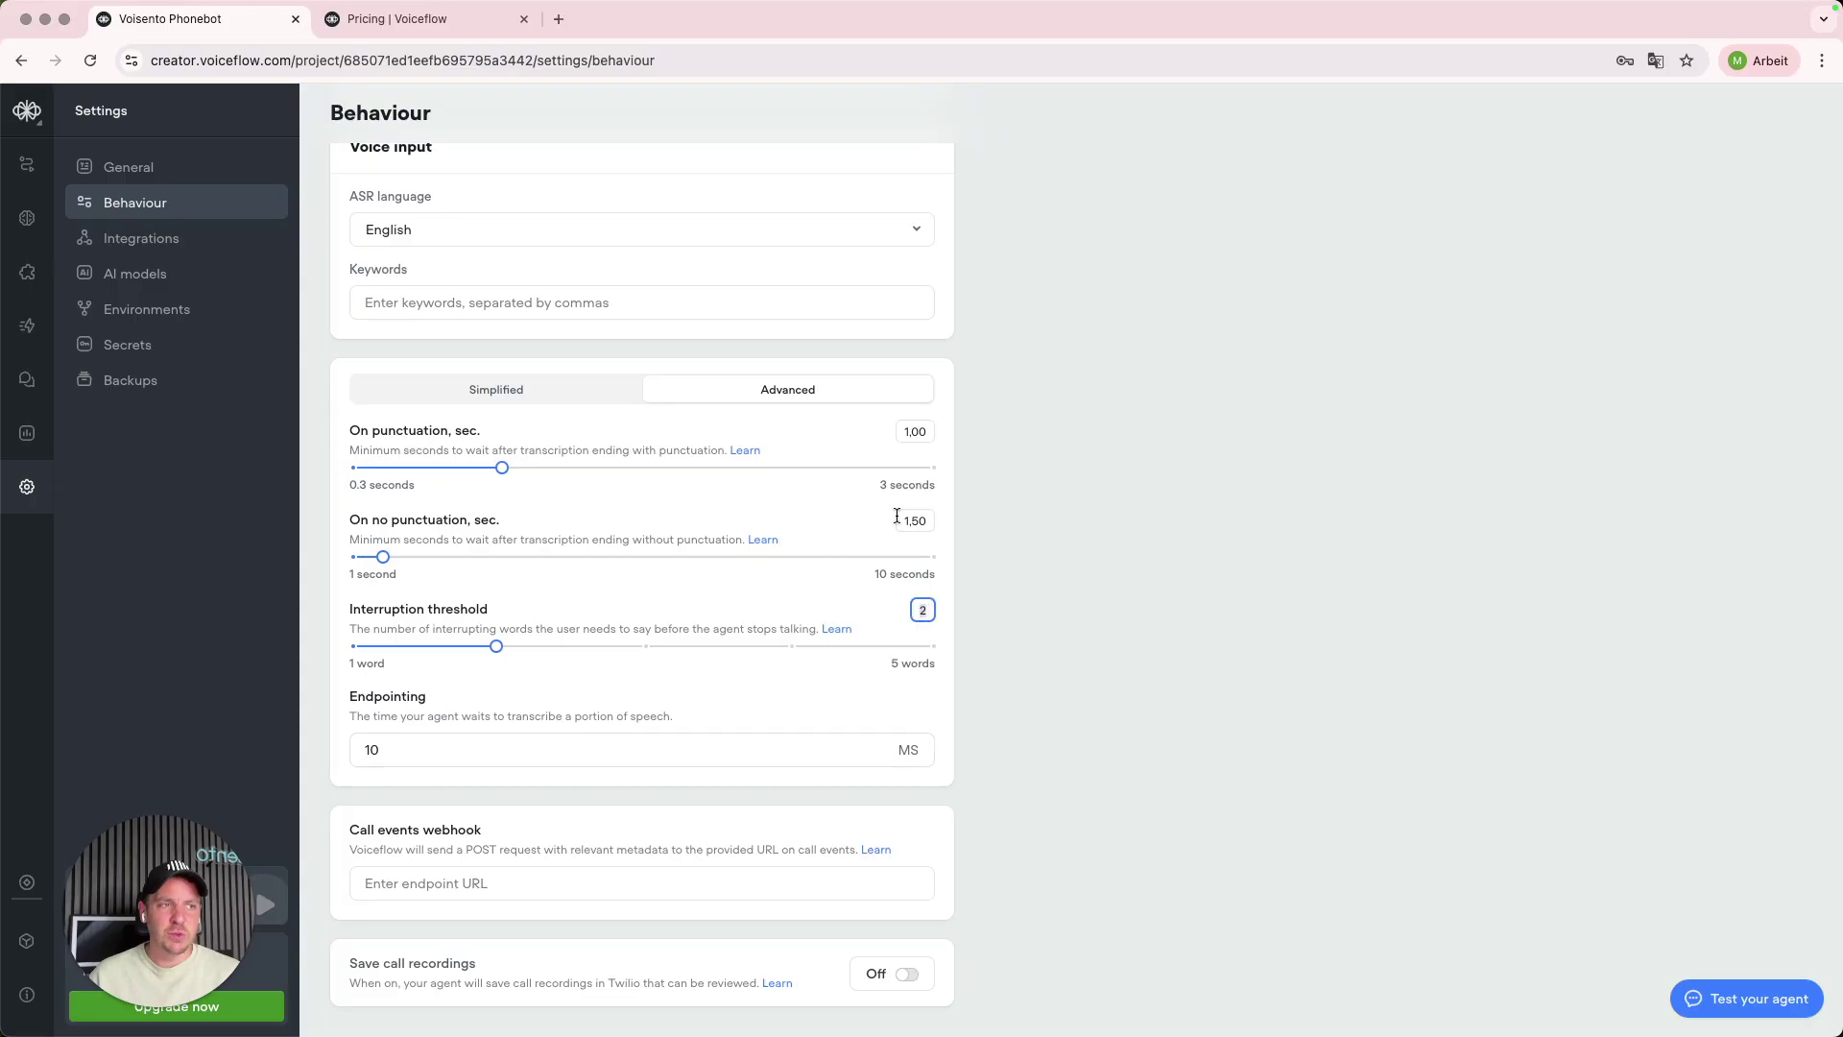
left_click(901, 522)
left_click(1063, 714)
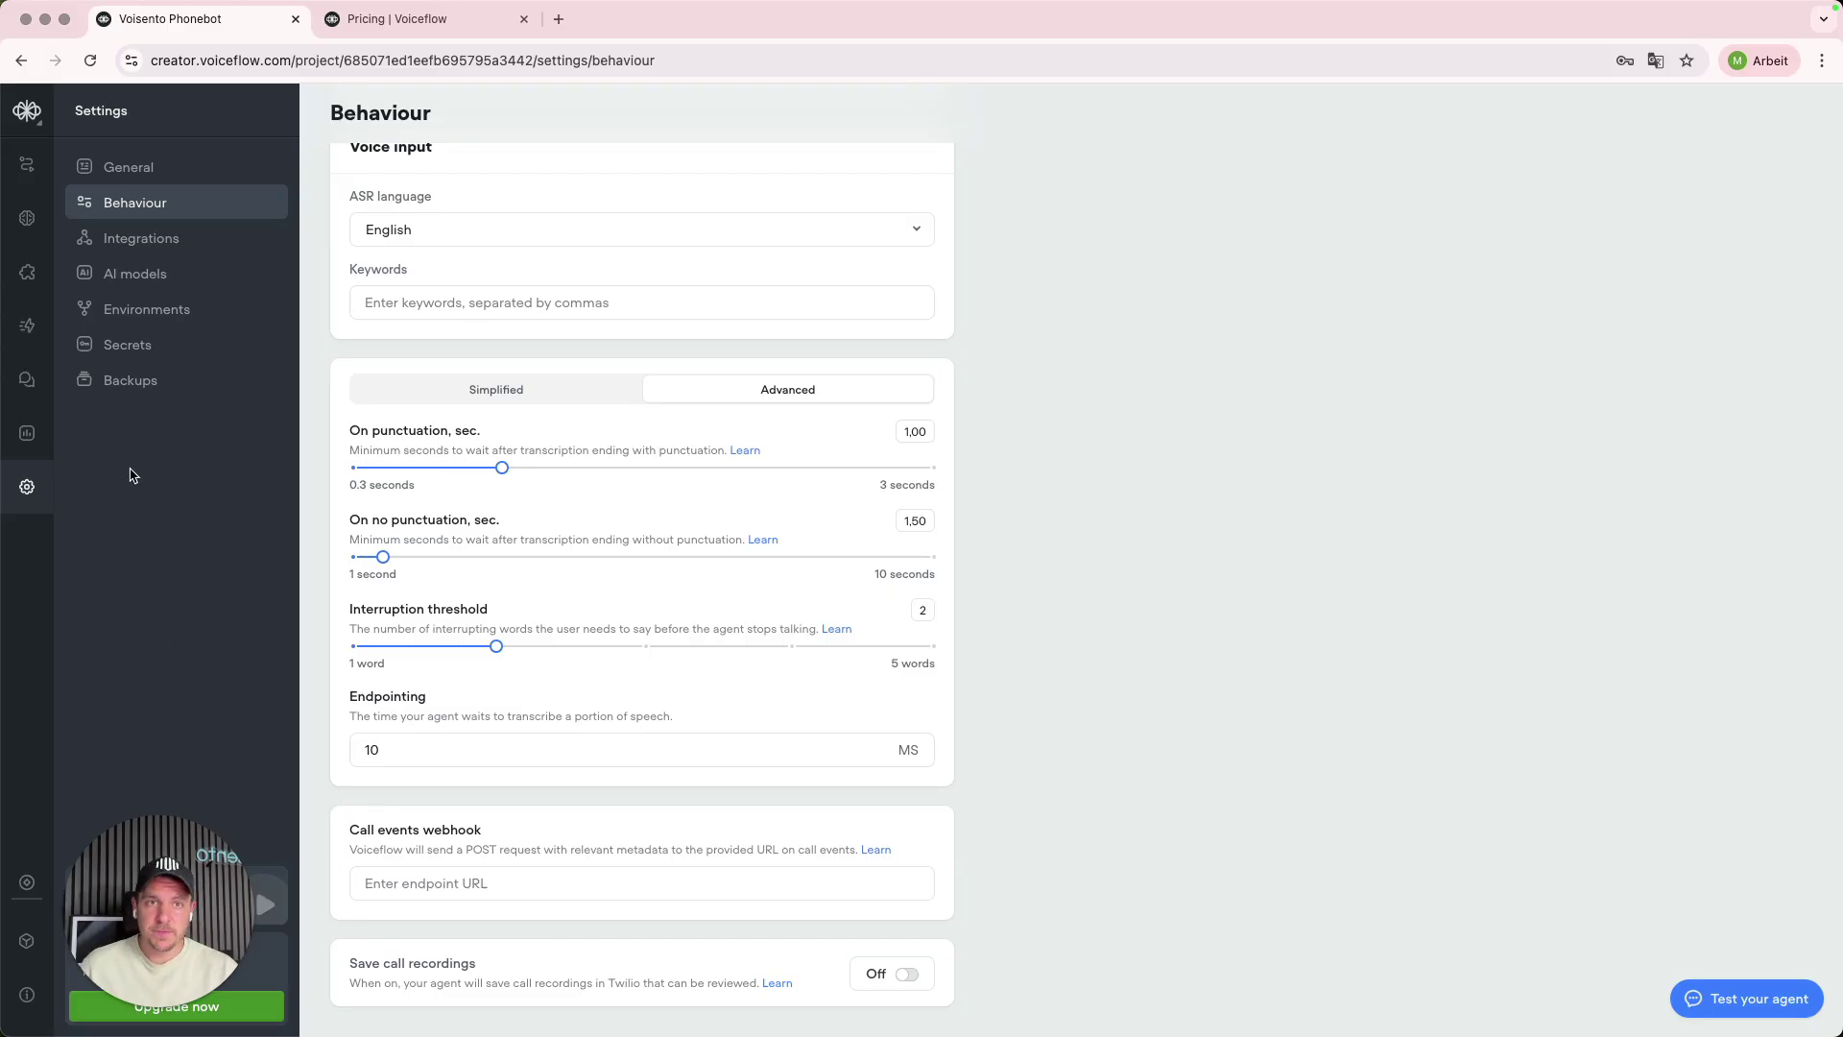
left_click(24, 382)
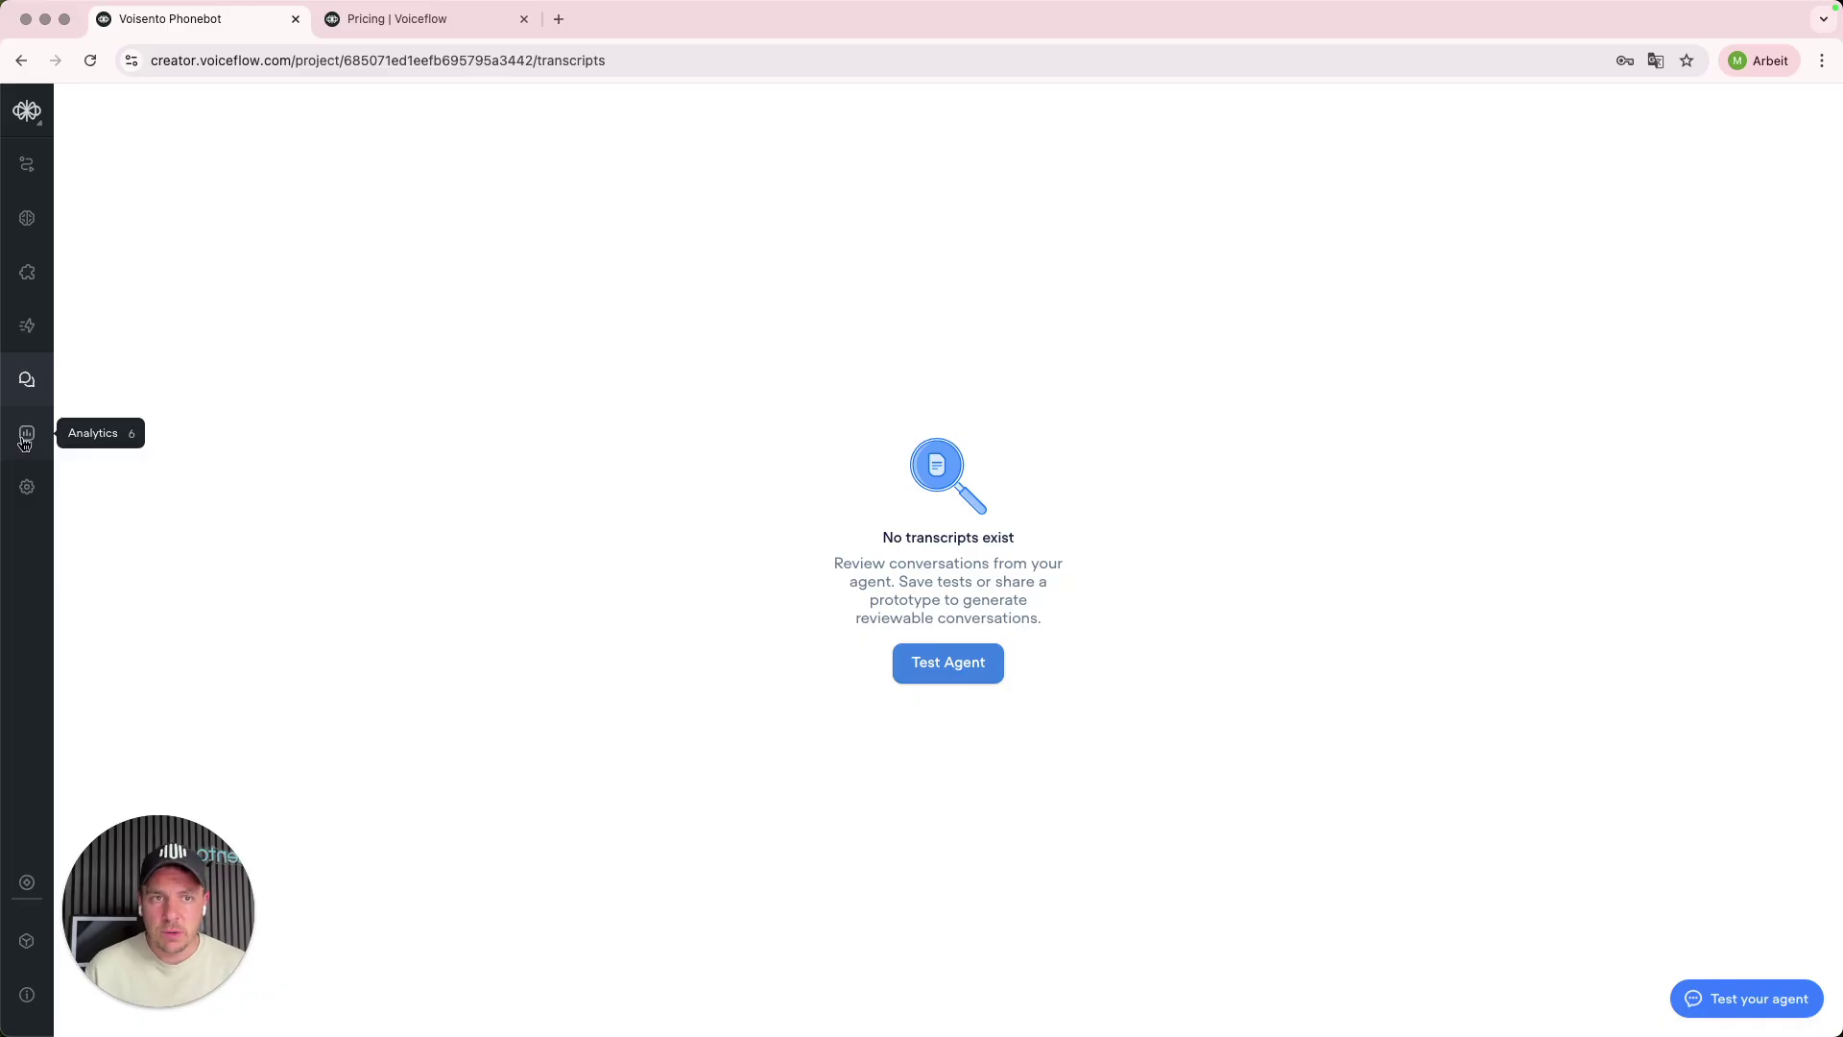
- Browse Analytics, Transcripts and Publish, then reach Interfaces > Telephony, which has no numbers
left_click(26, 437)
left_click(27, 381)
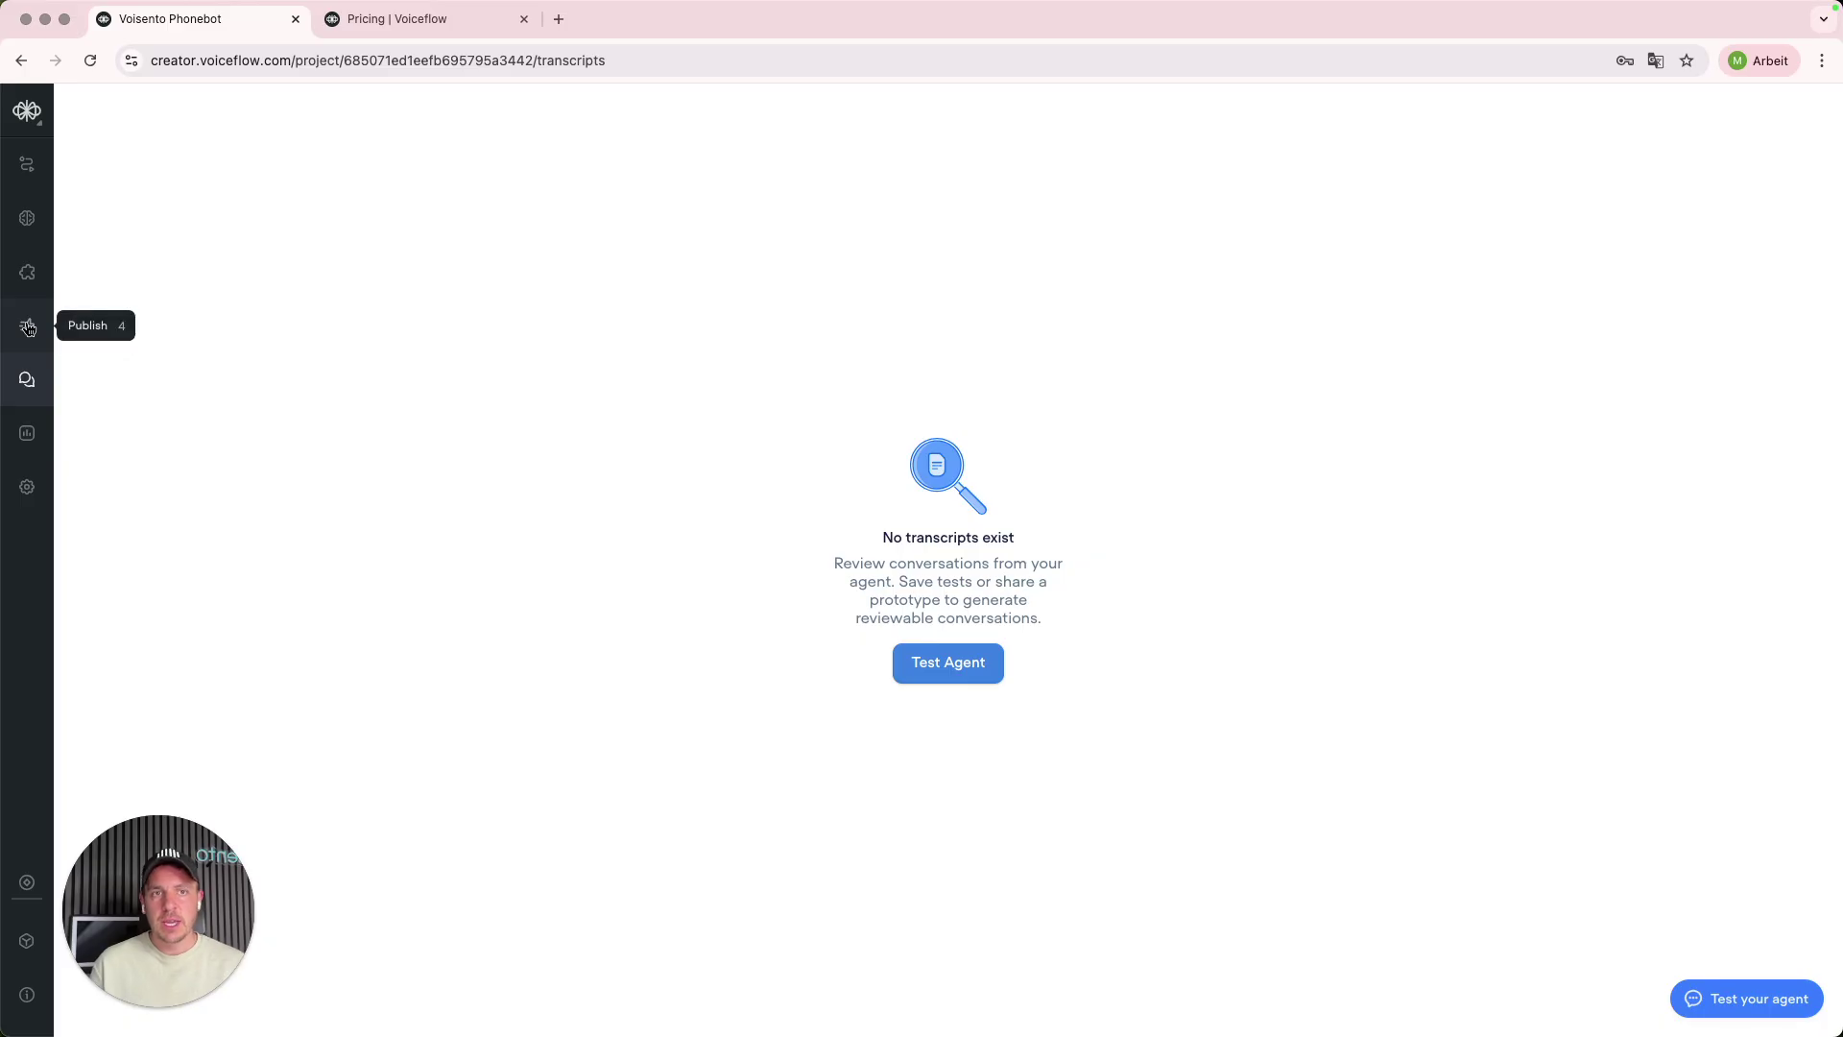
left_click(28, 328)
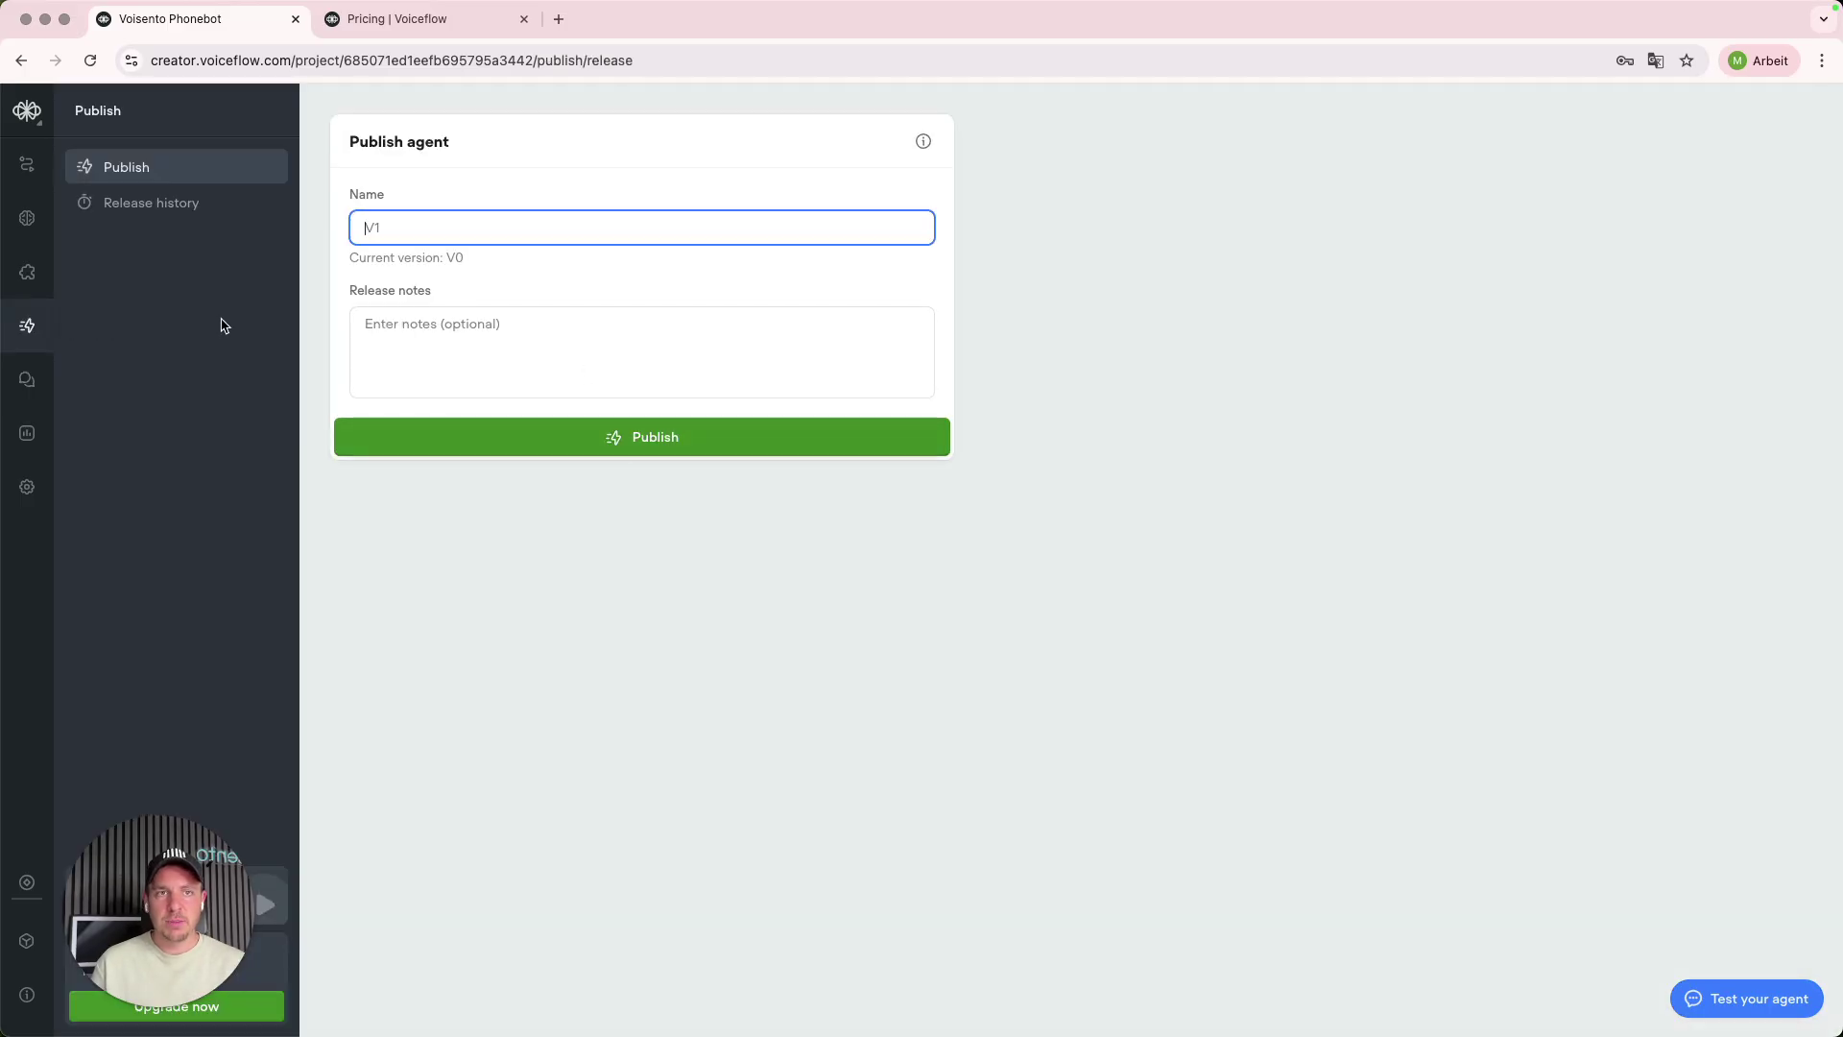
left_click(27, 273)
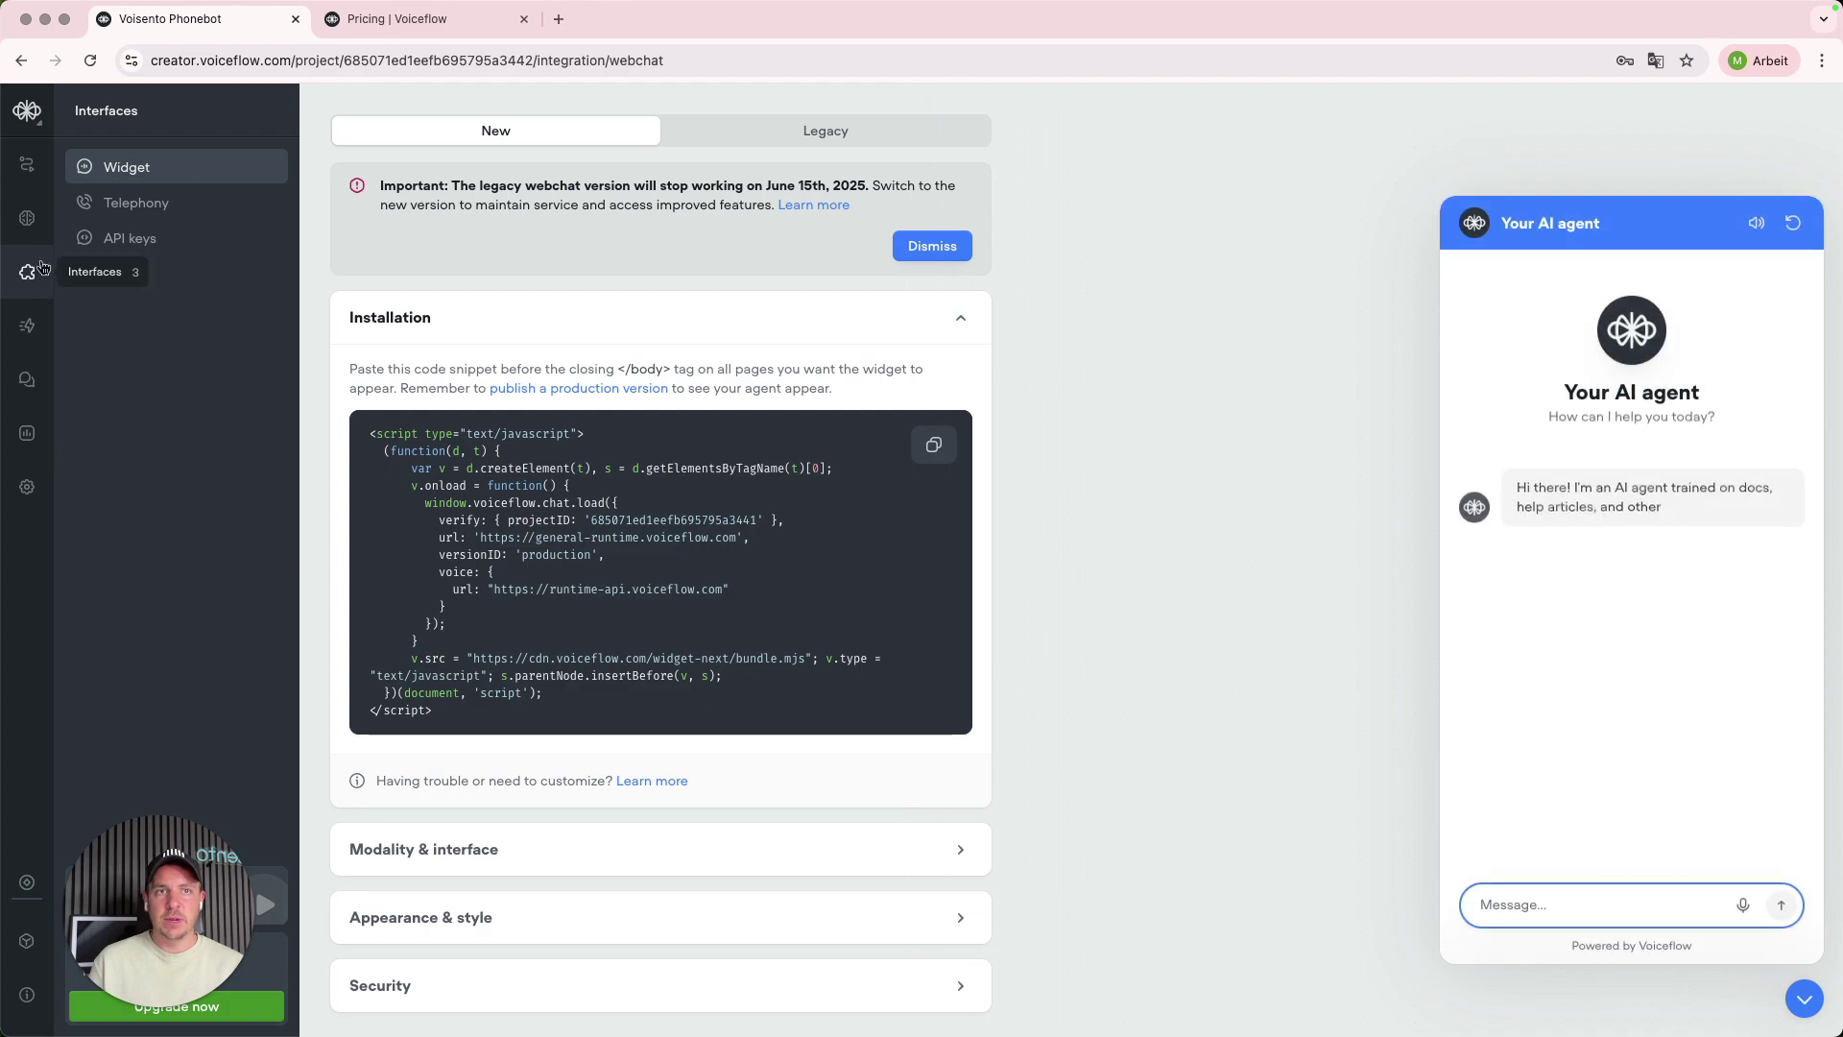
scroll(615, 475, "down", 1)
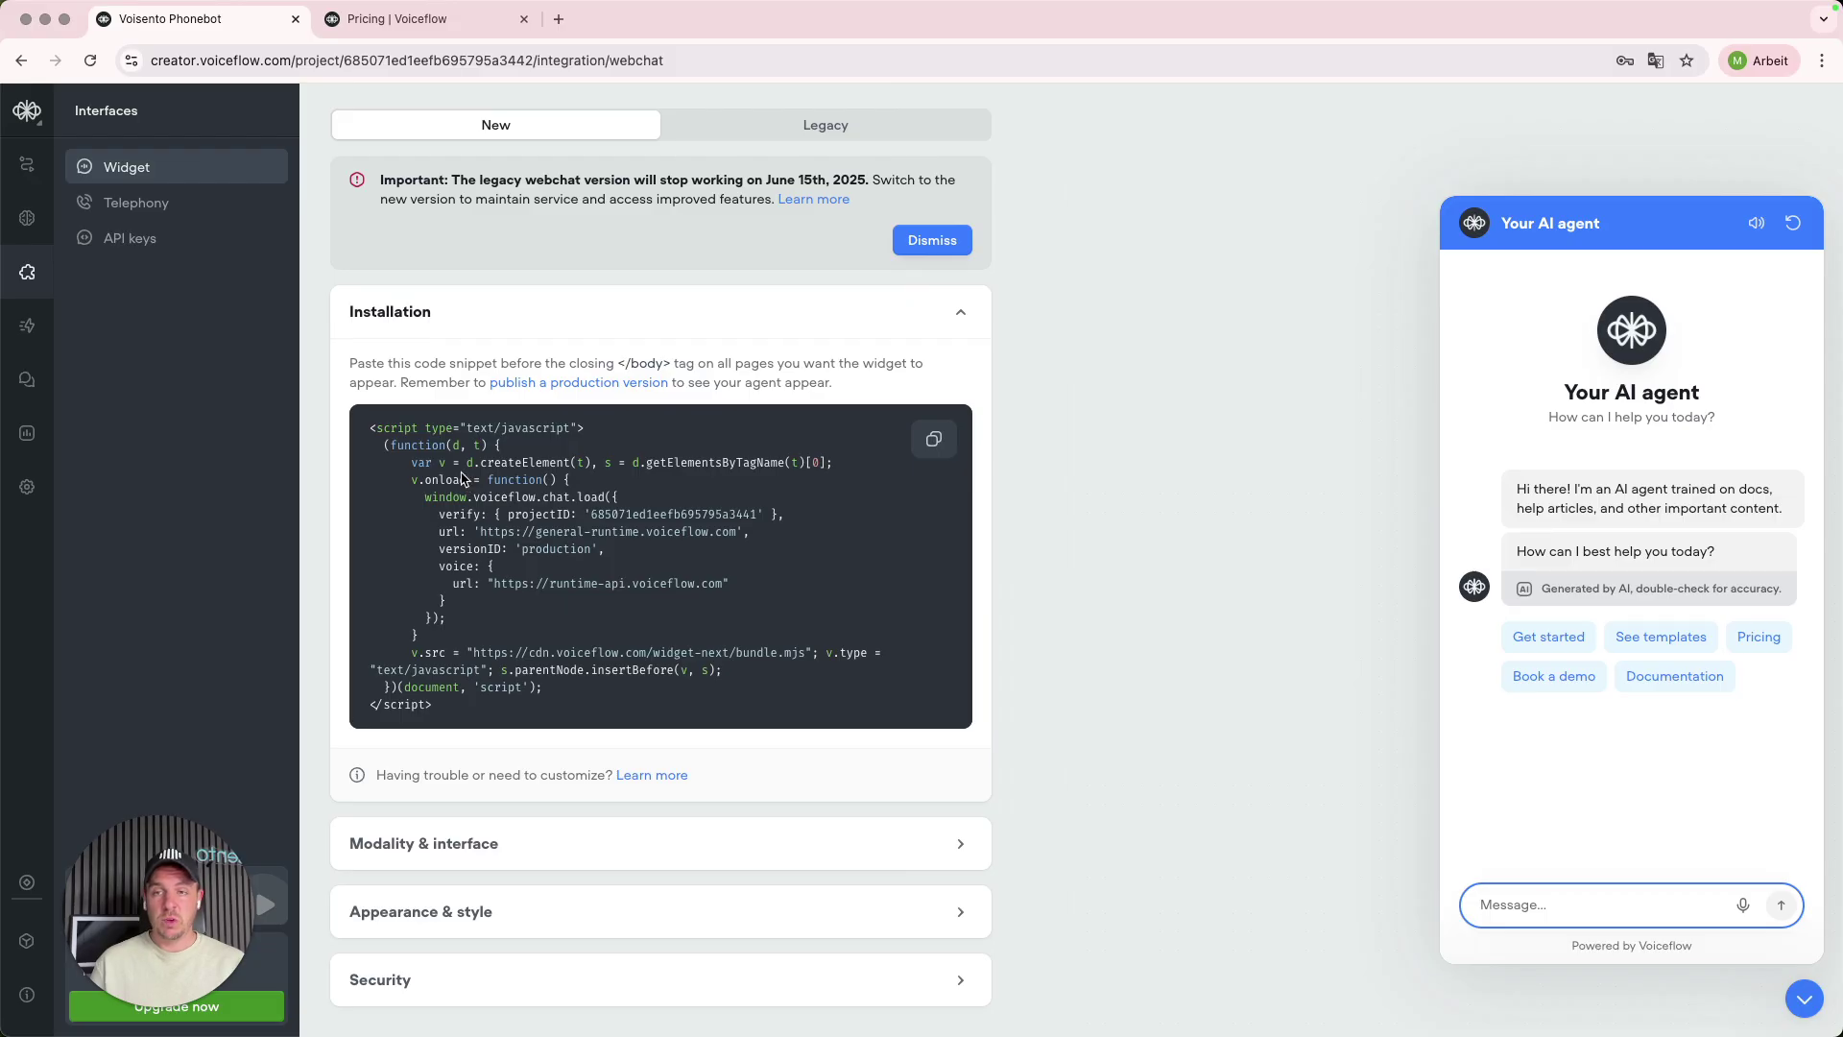
left_click(147, 219)
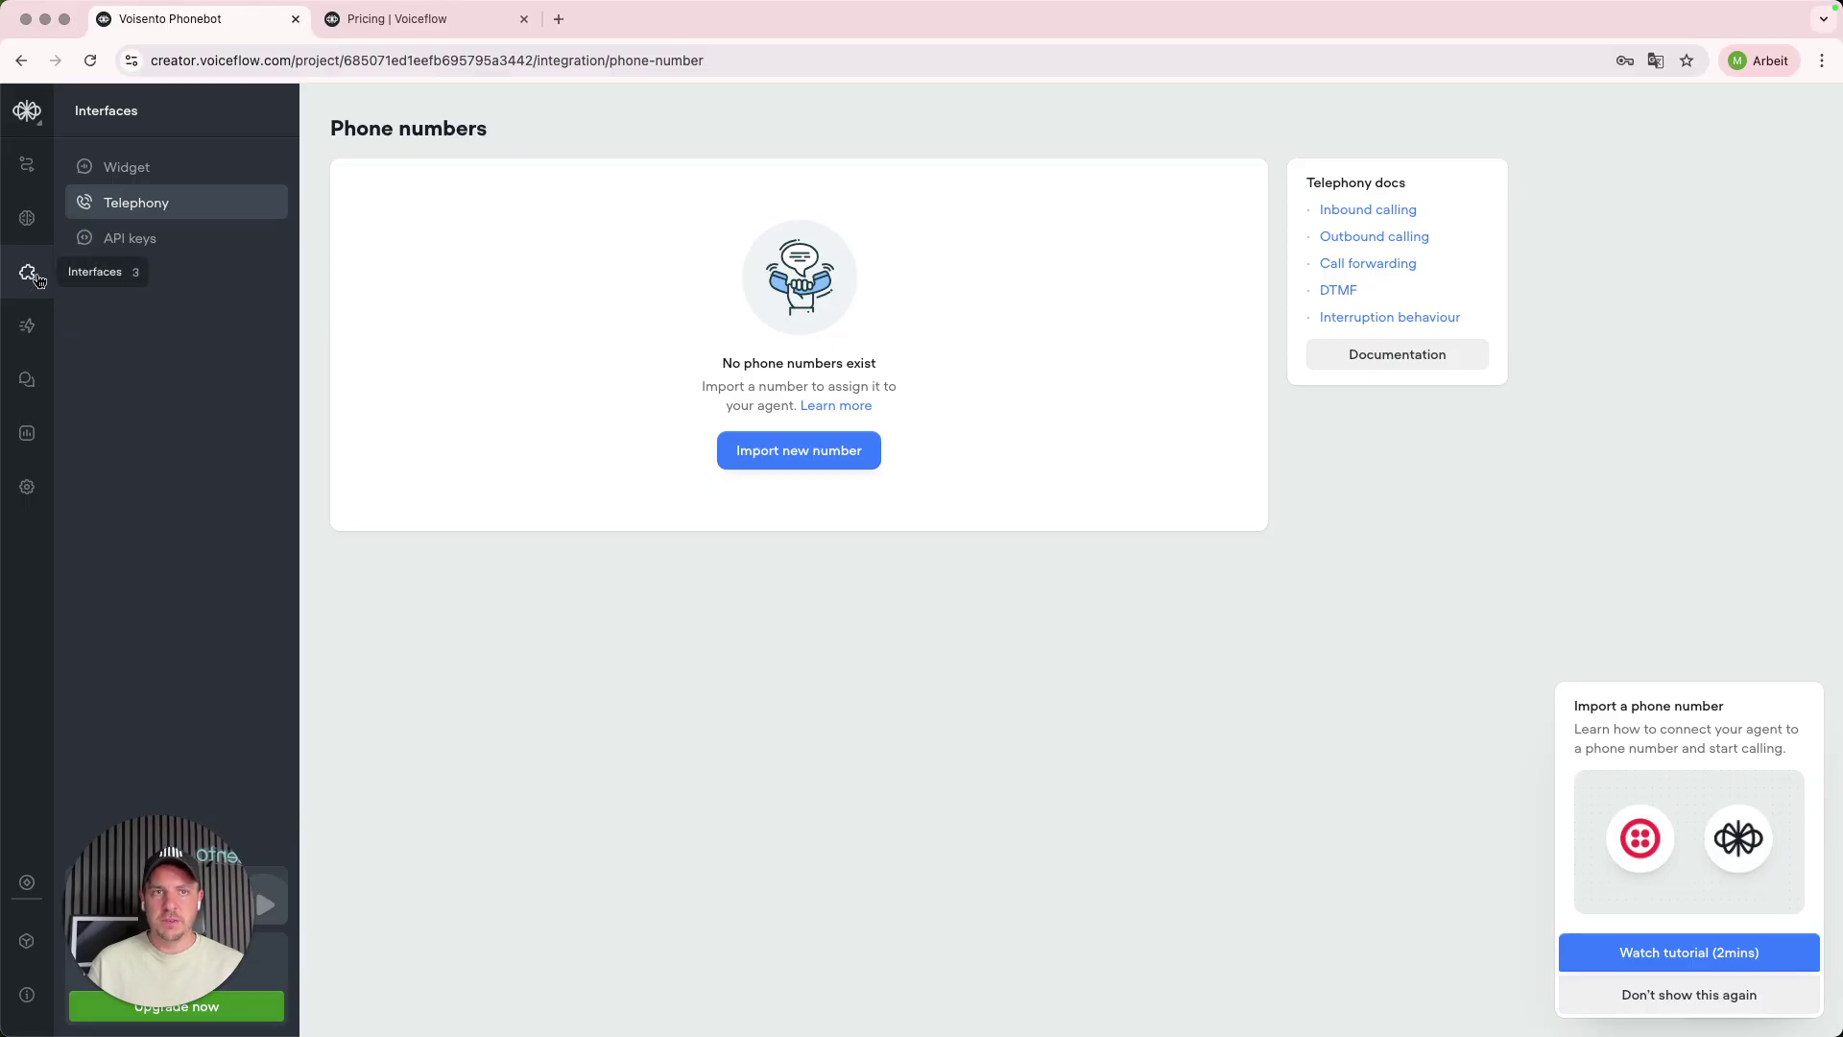
- Start a Twilio number import and clear the autofilled Account SID and Auth Token fields
left_click(787, 462)
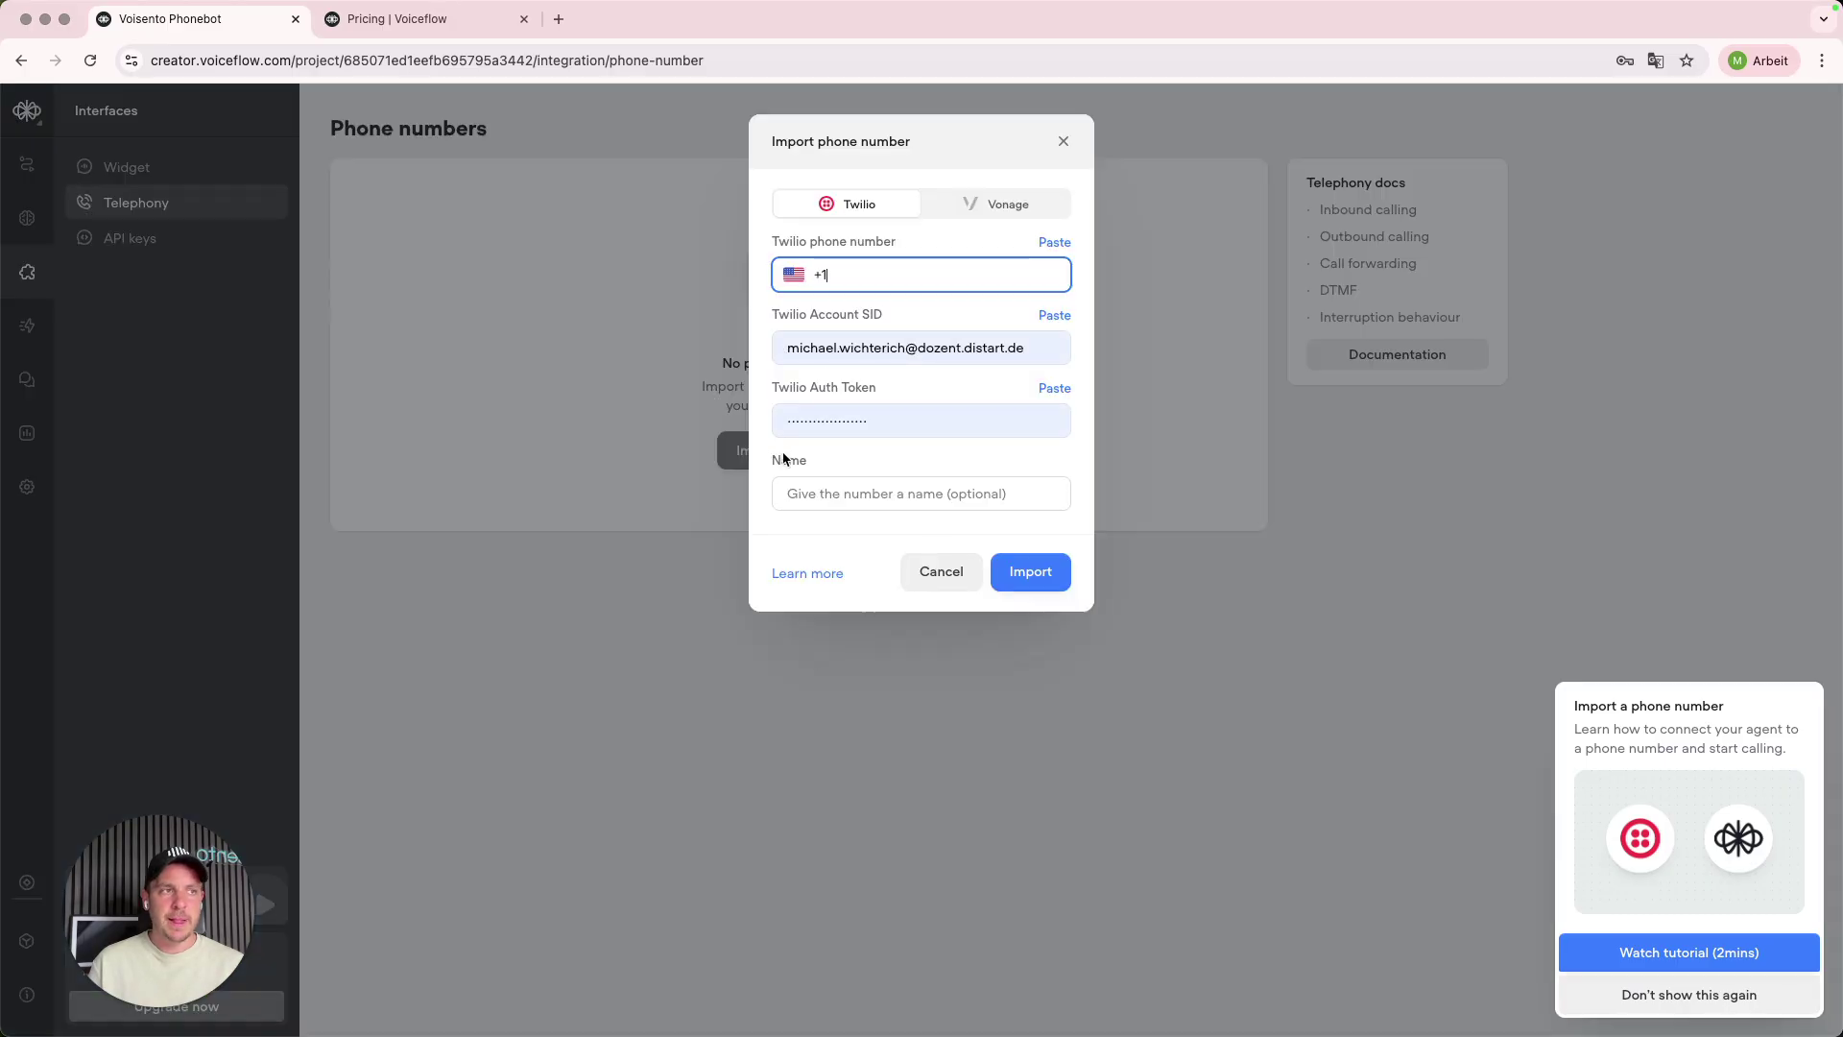
left_click(870, 208)
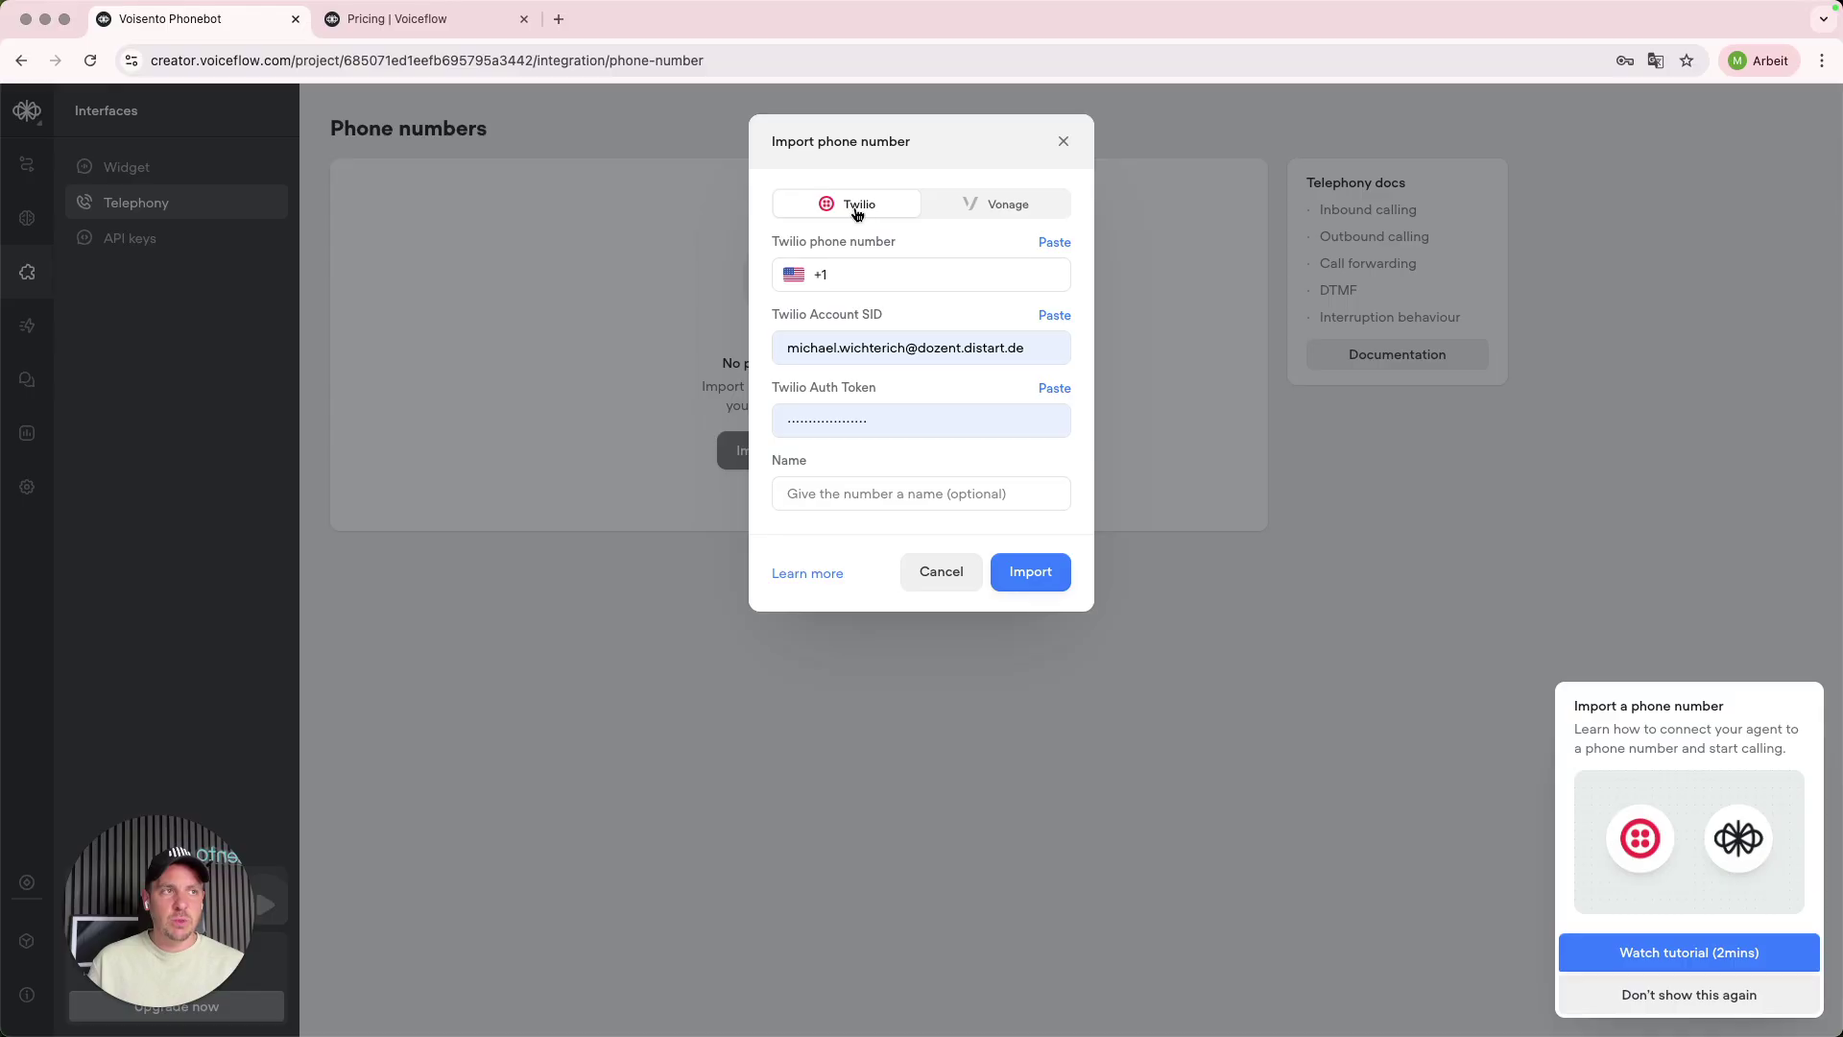
left_click(1023, 345)
key("super+a")
key("BackSpace")
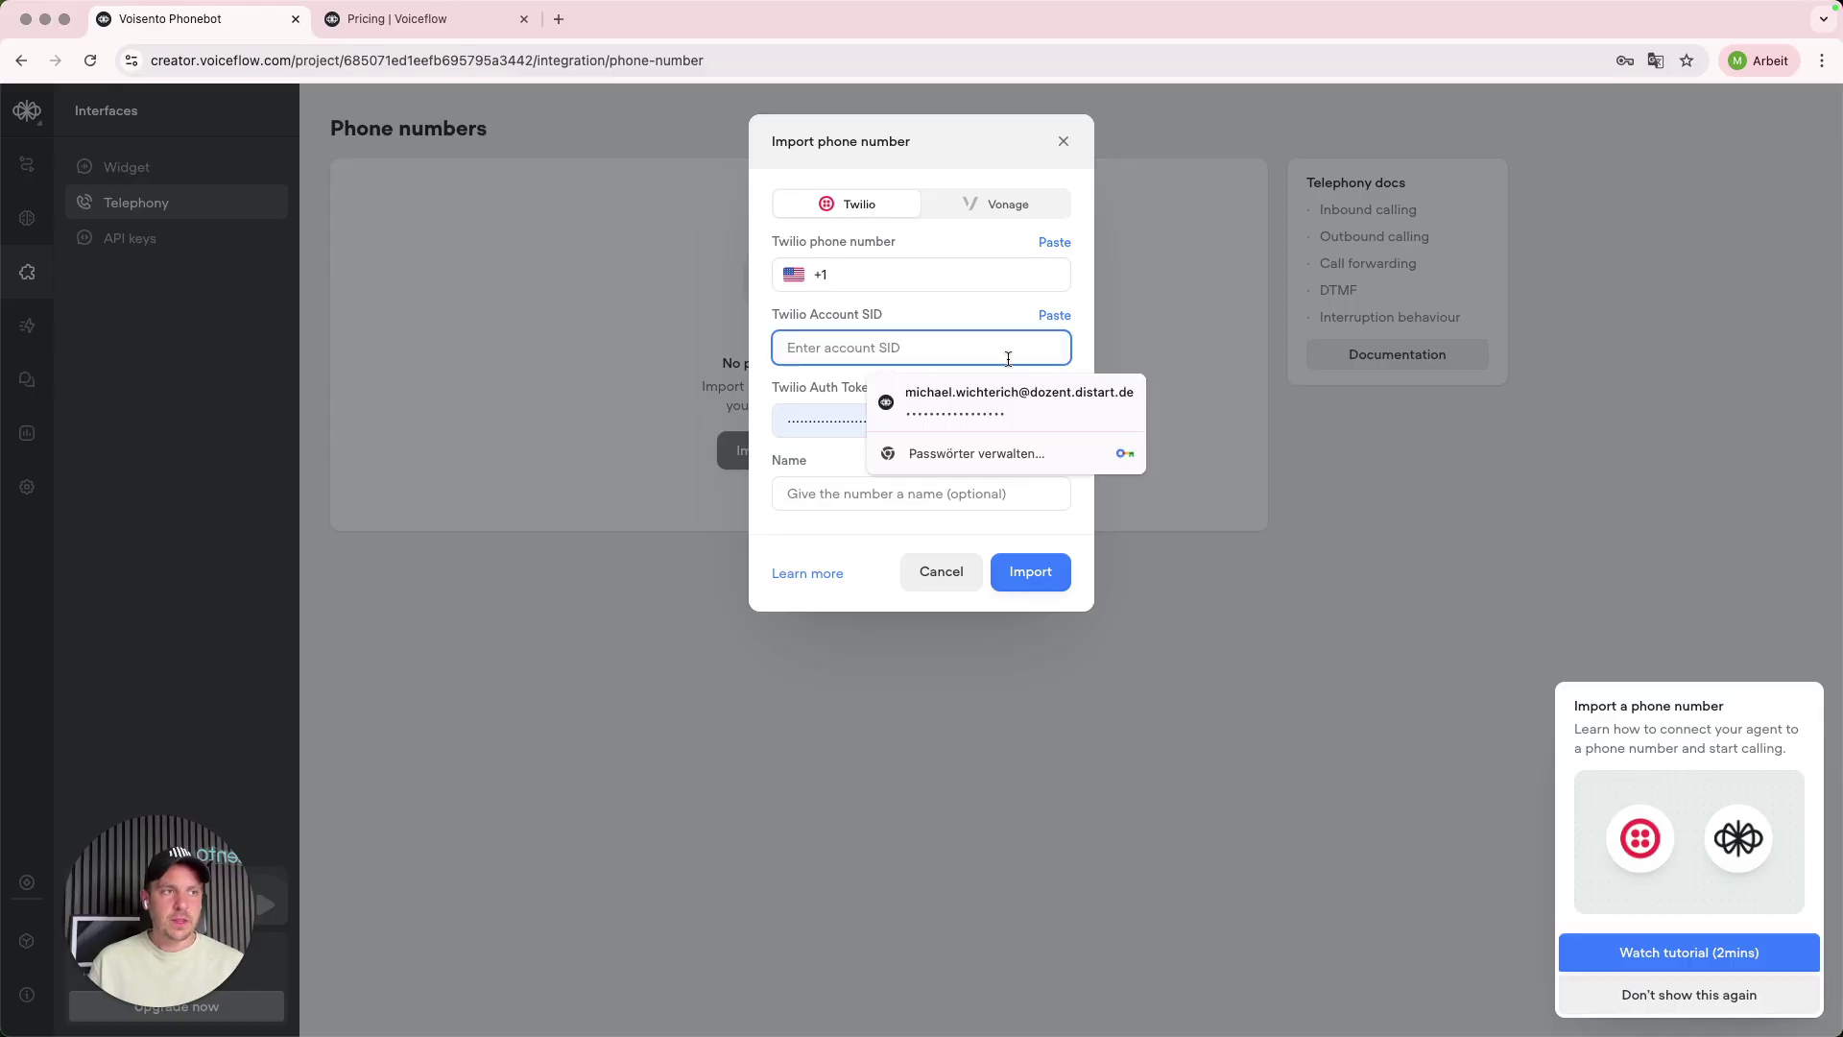
left_click(845, 420)
key("super+a")
key("BackSpace")
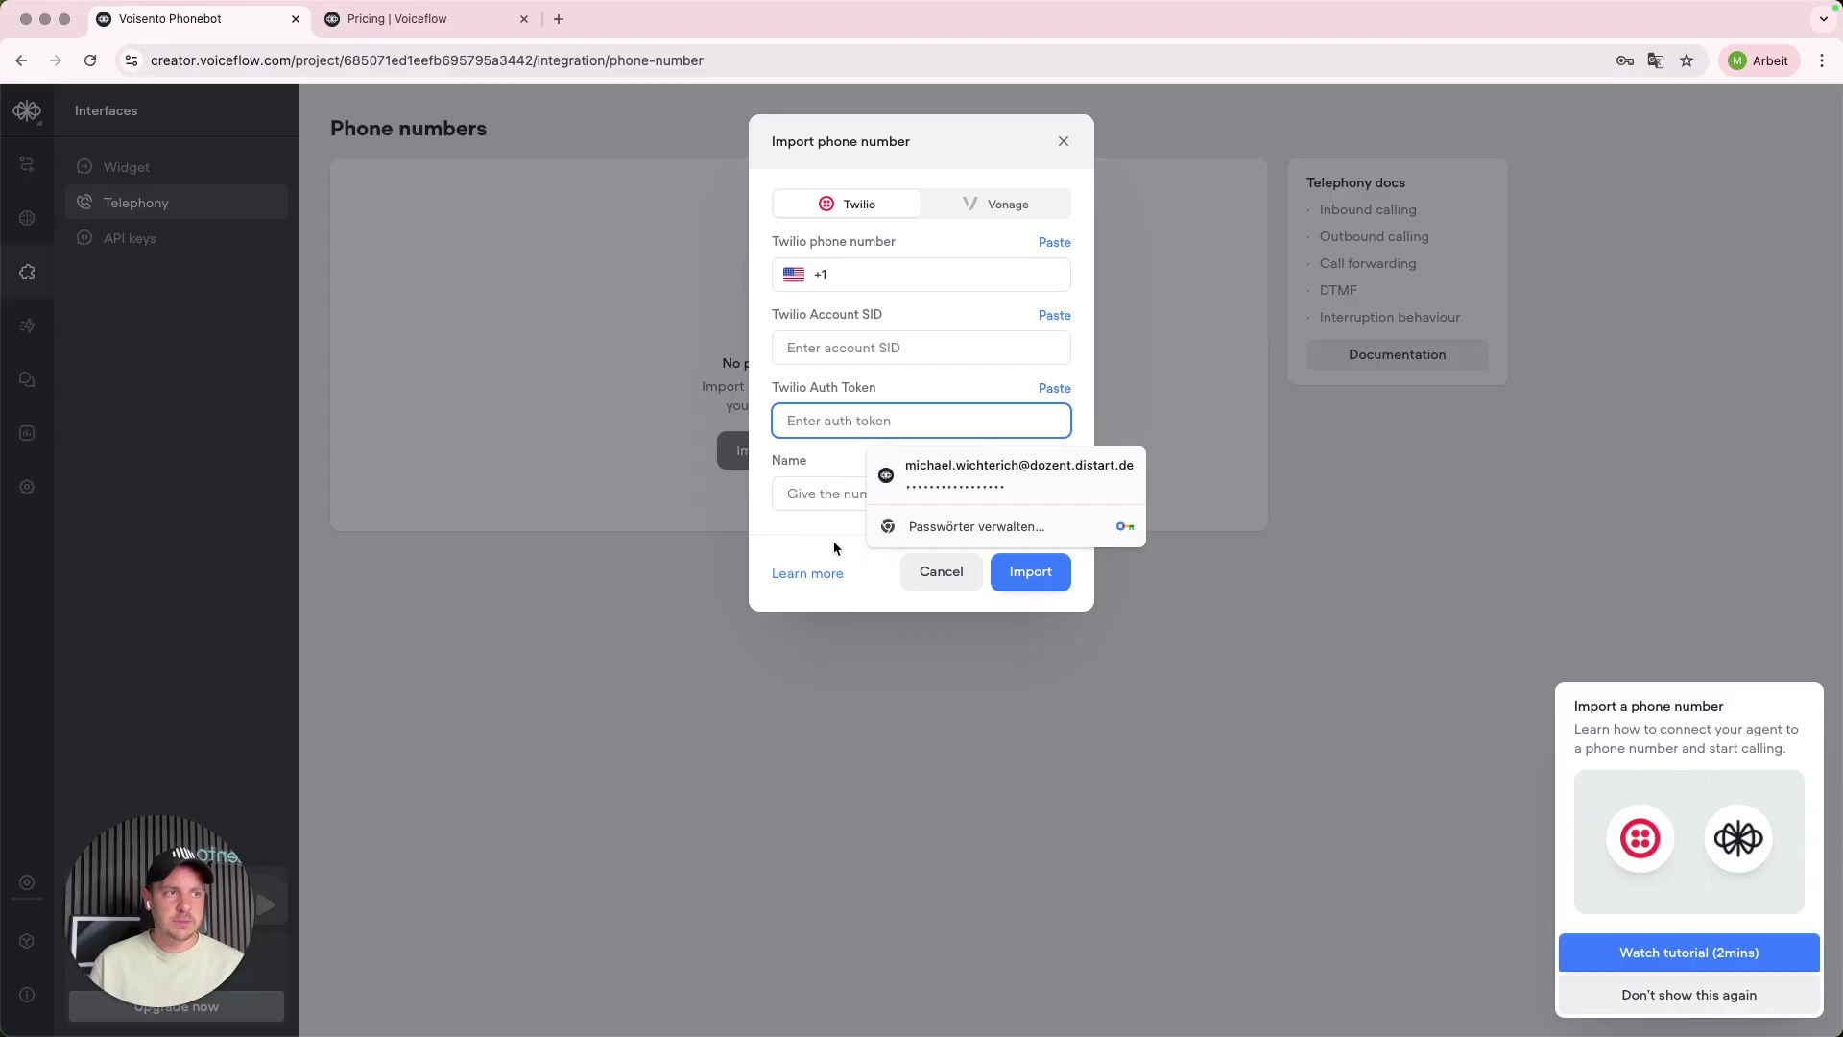
left_click(832, 549)
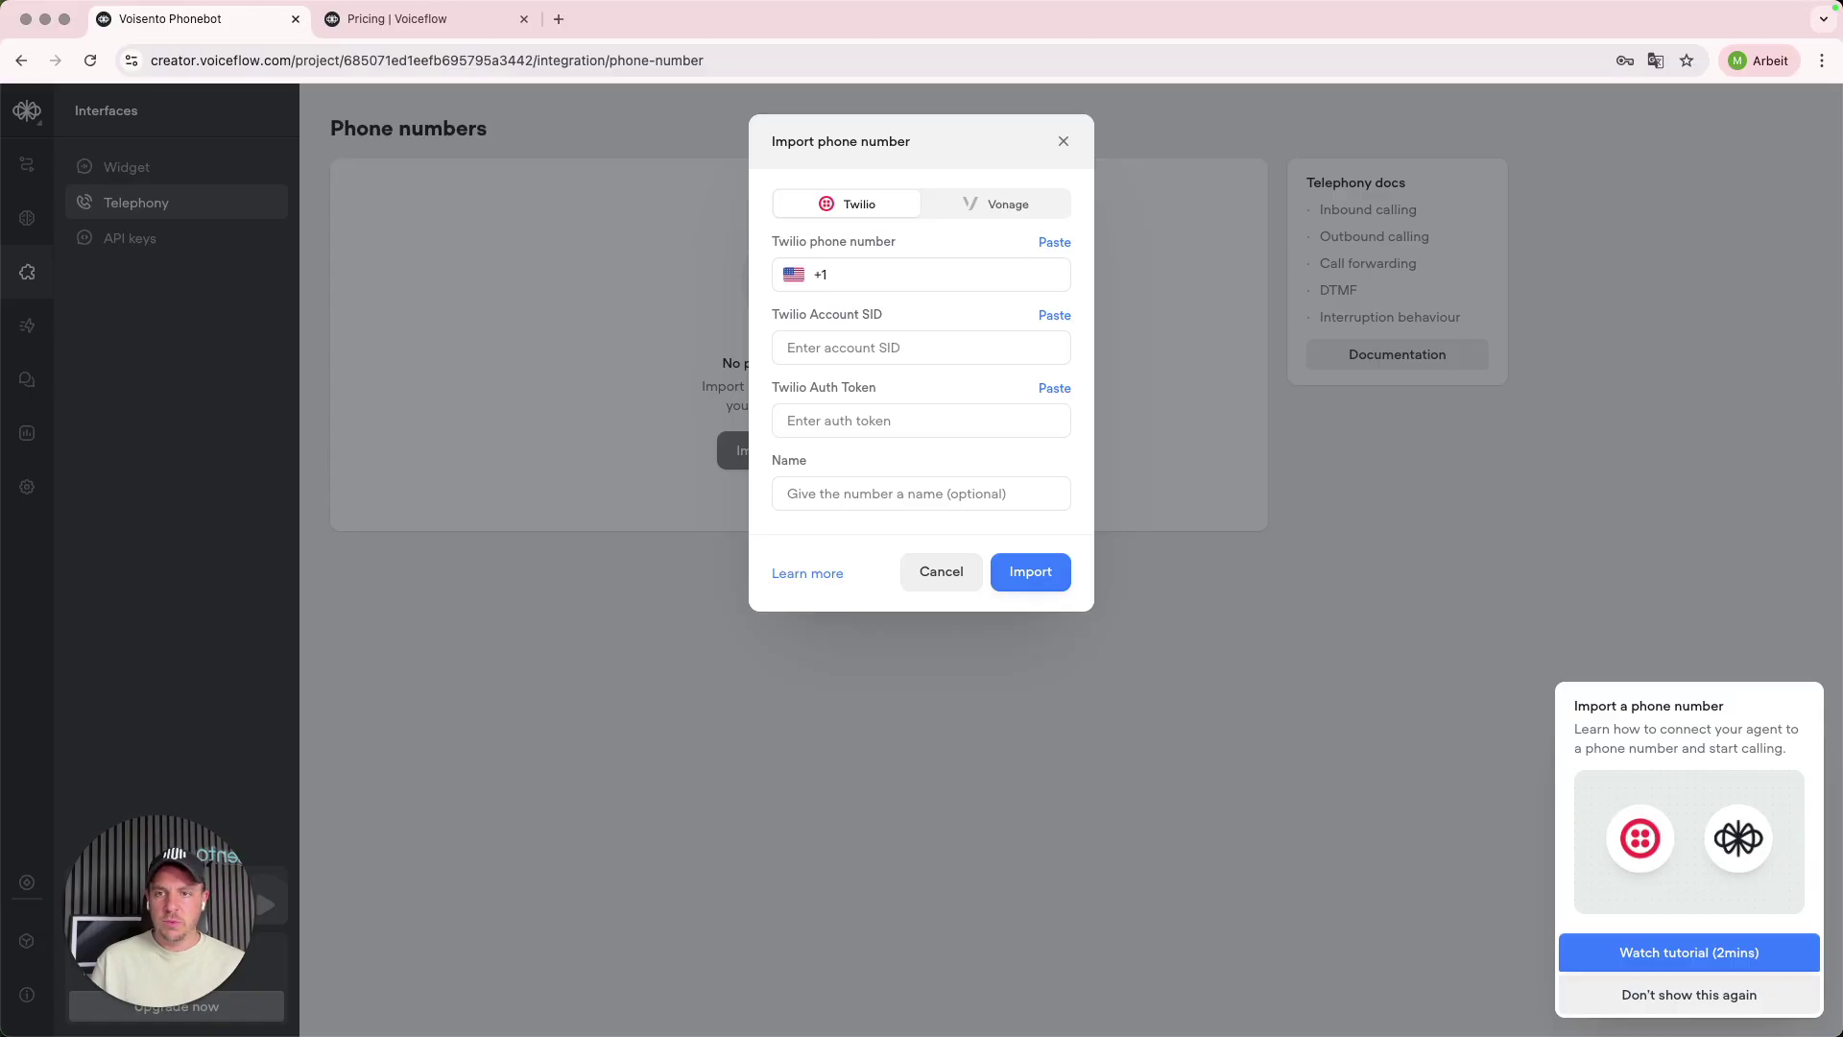
- In the Twilio Console, switch to My first Twilio account and expand Phone Numbers > Manage
key("super+Tab")
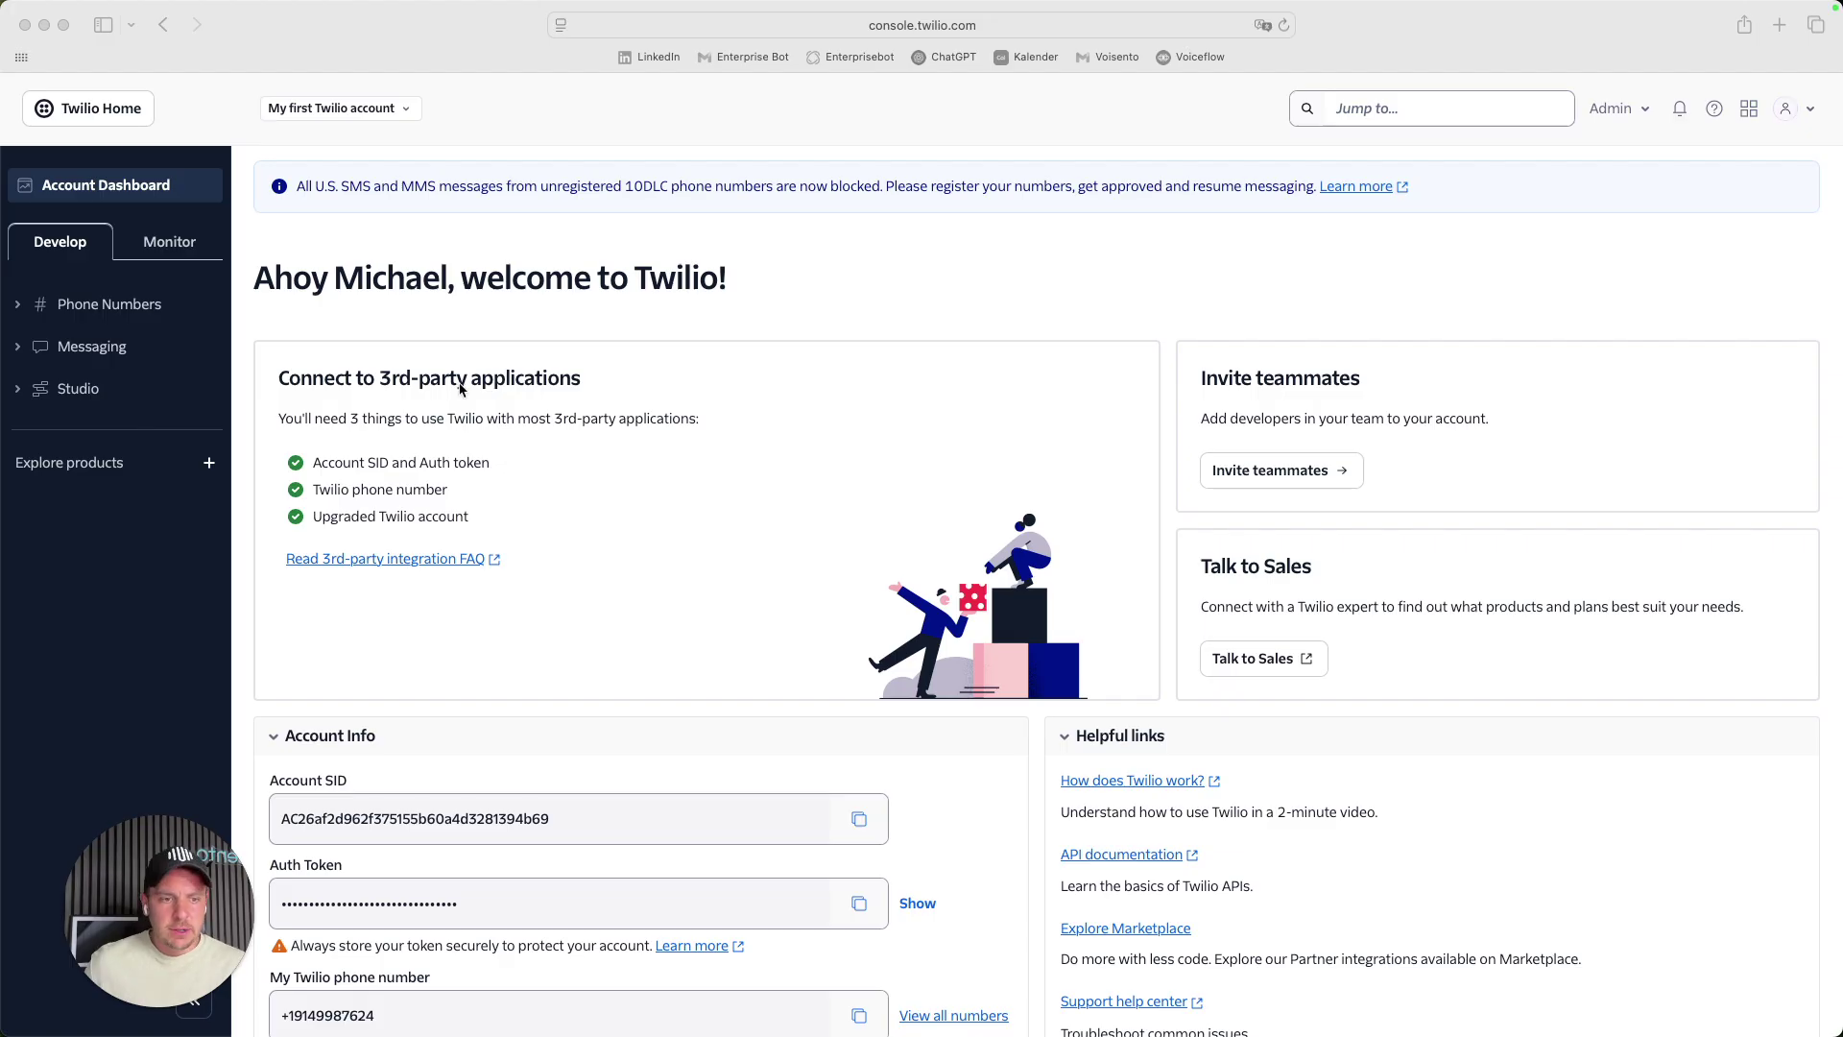
left_click(125, 189)
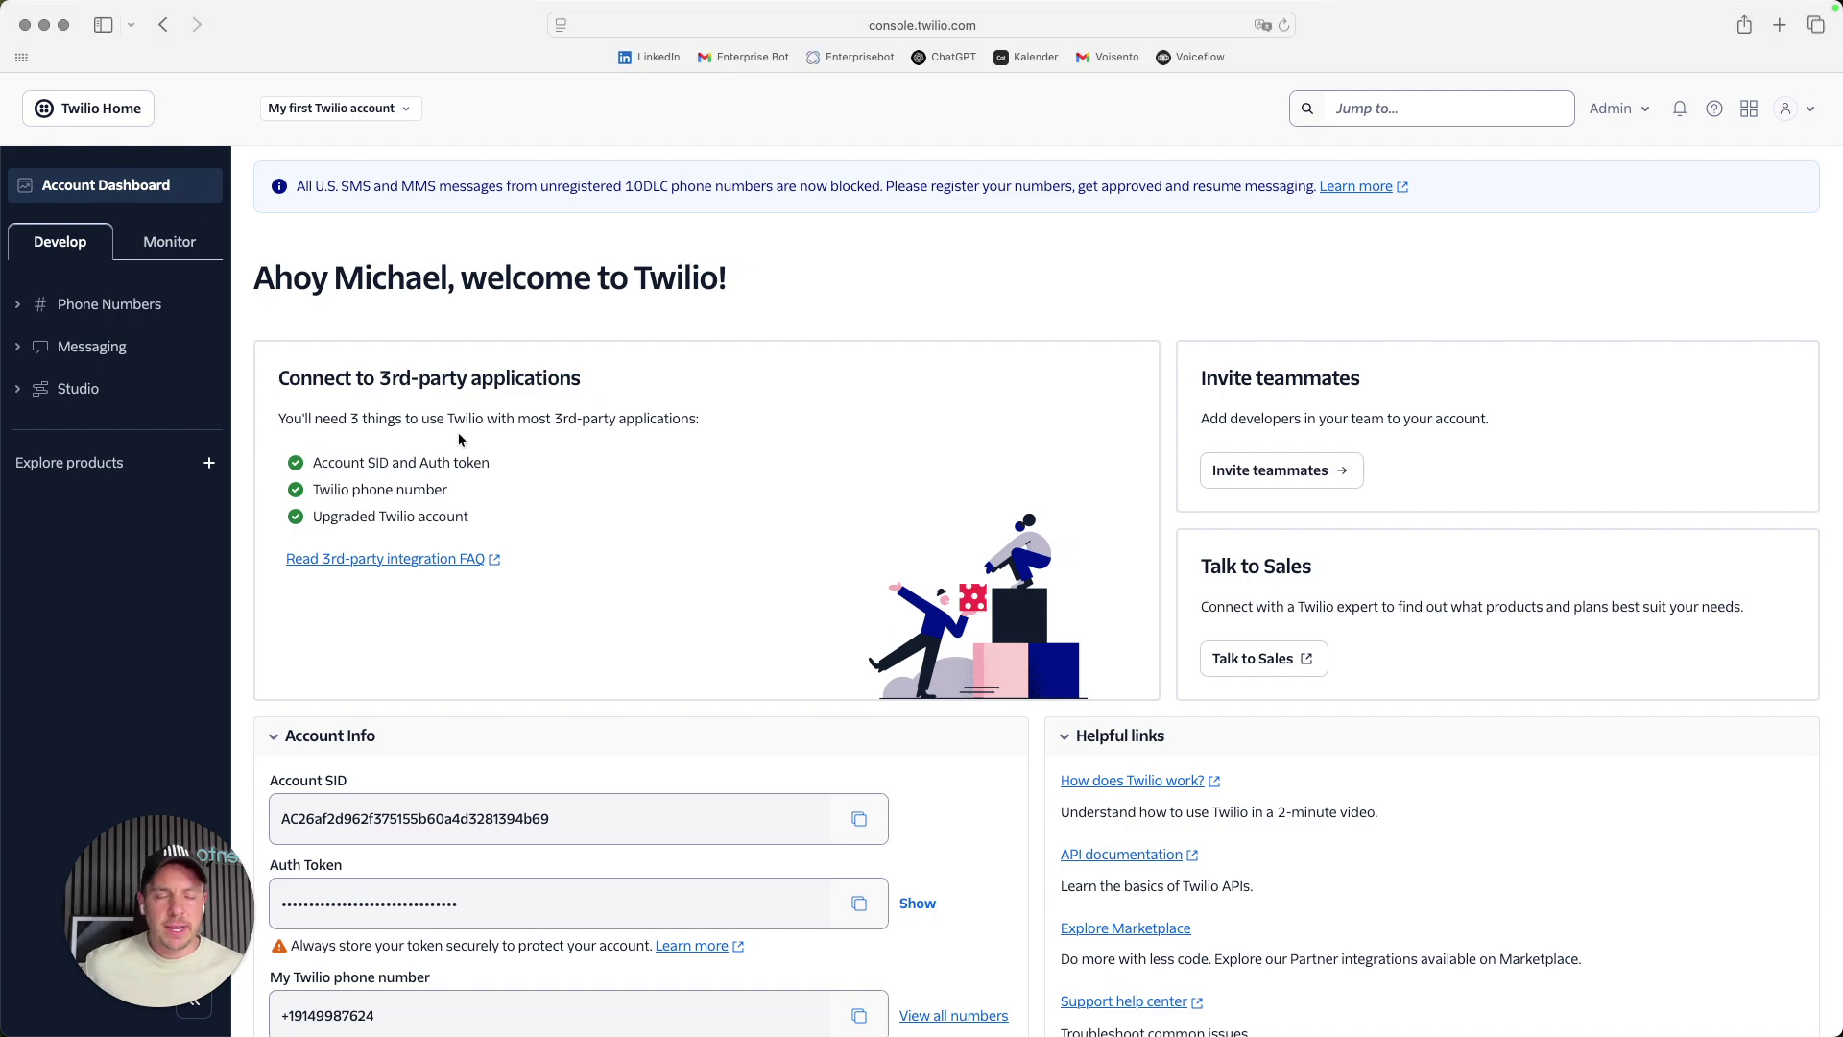
left_click(404, 110)
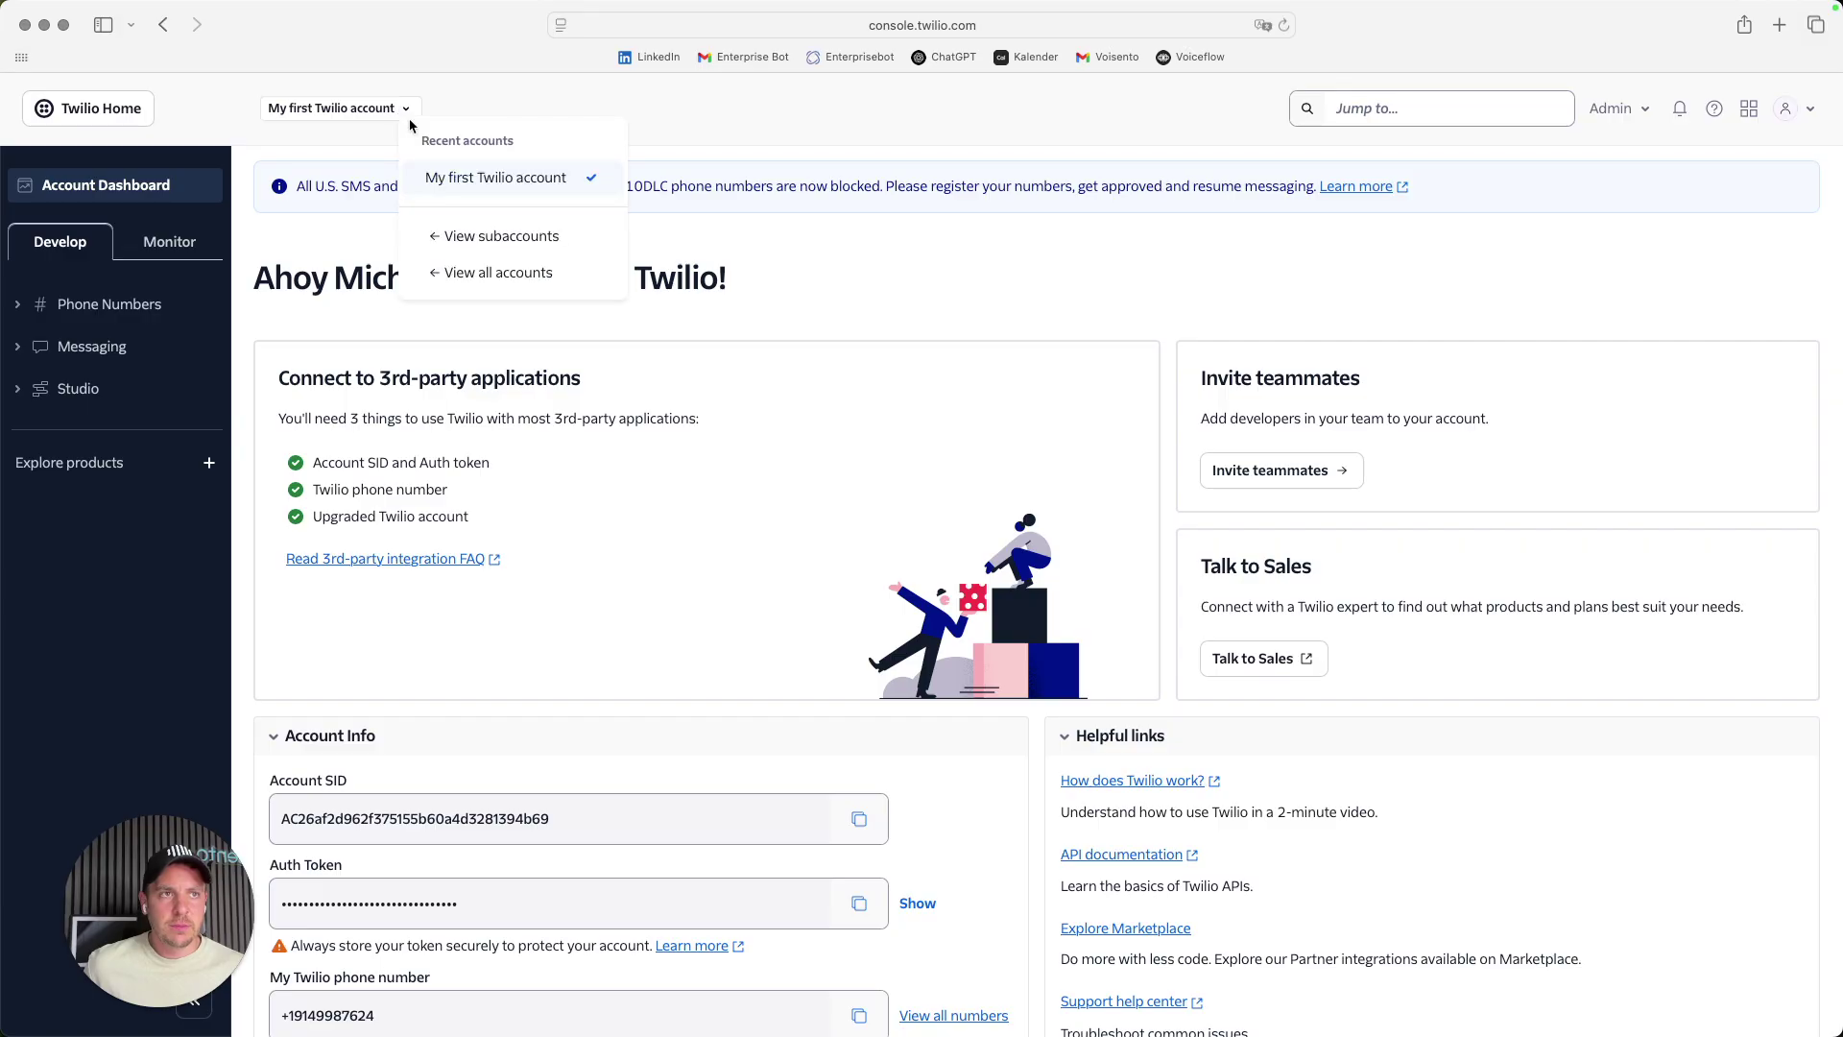
left_click(477, 178)
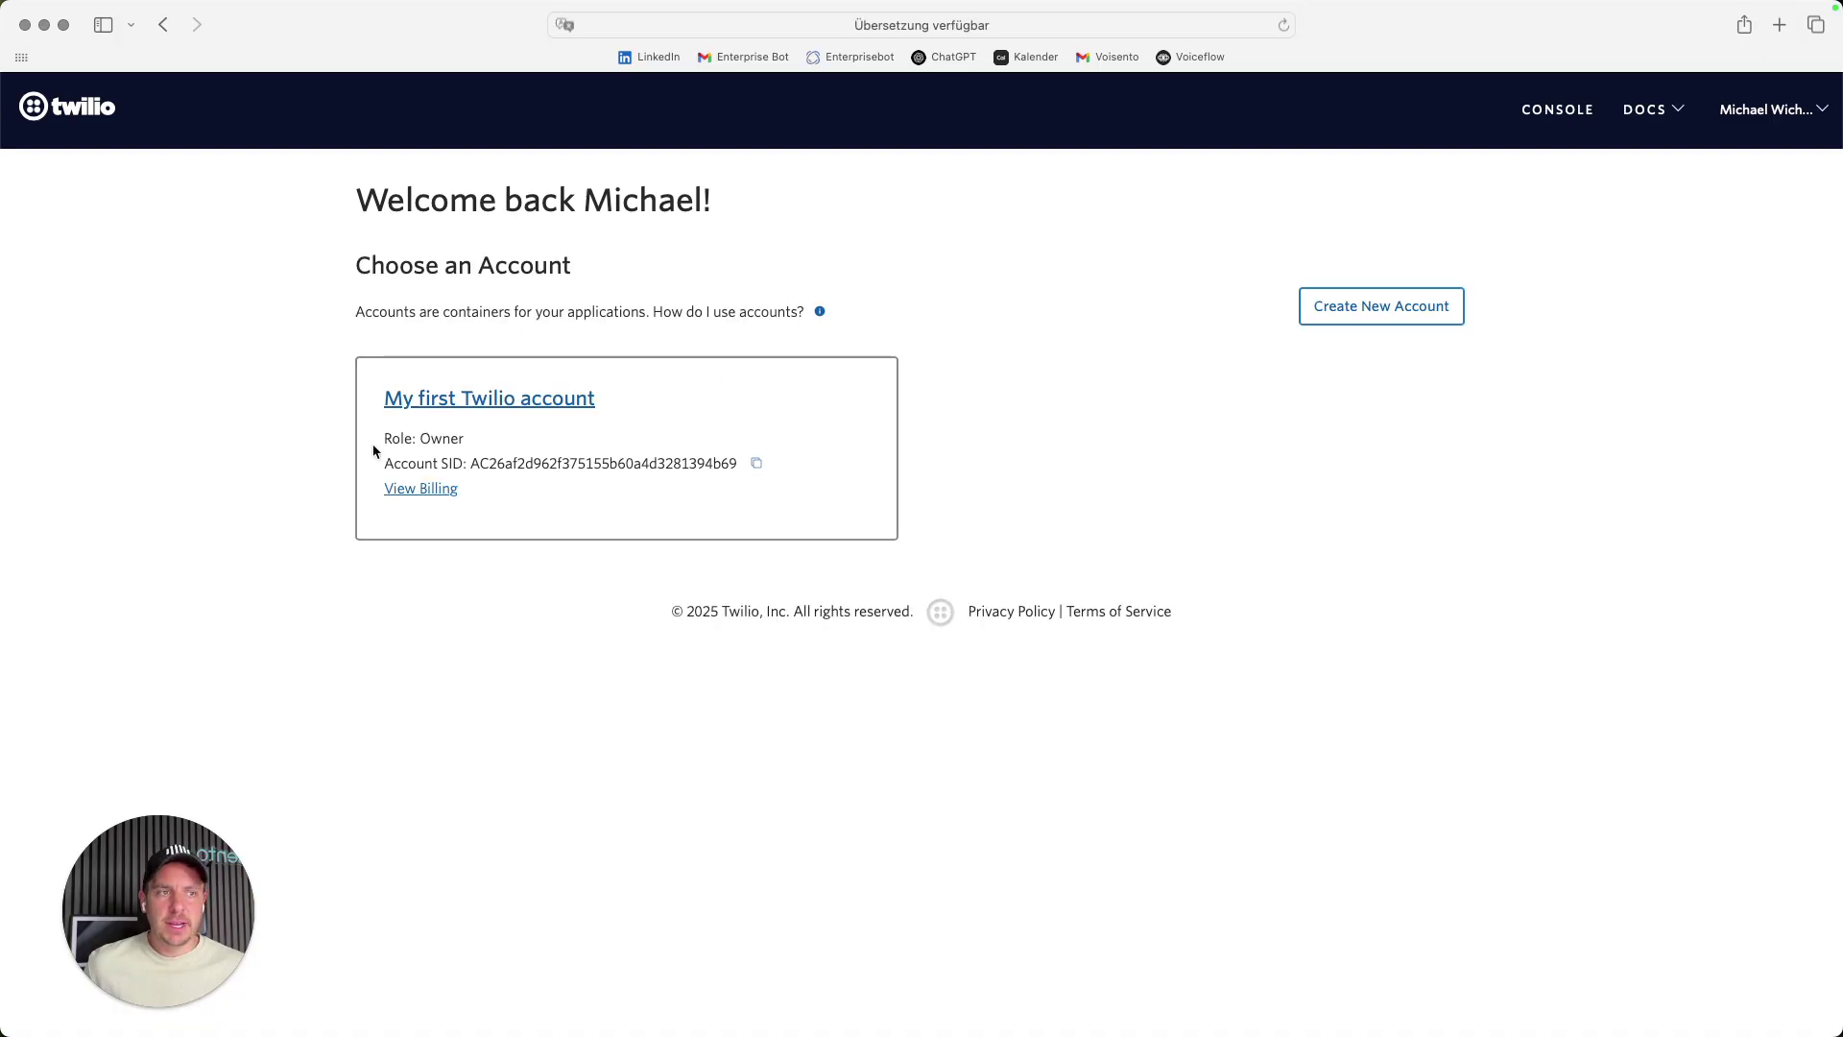
left_click(475, 411)
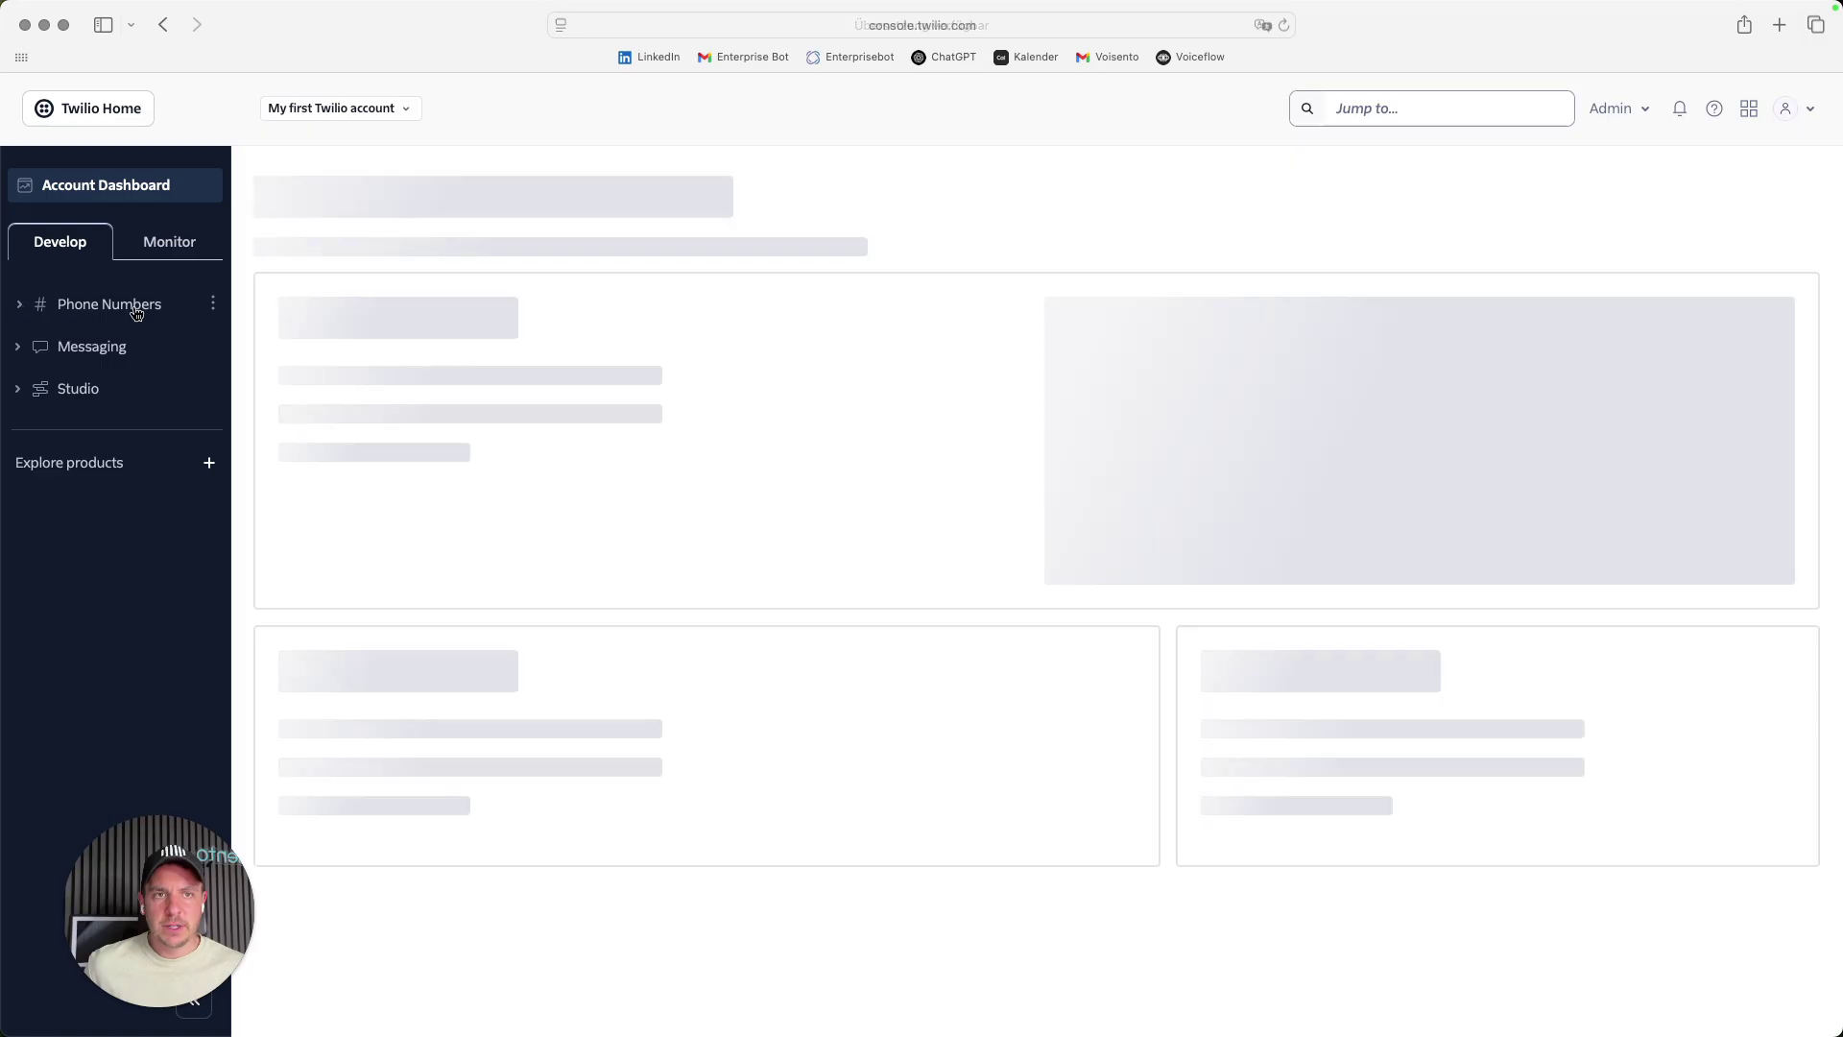
left_click(22, 307)
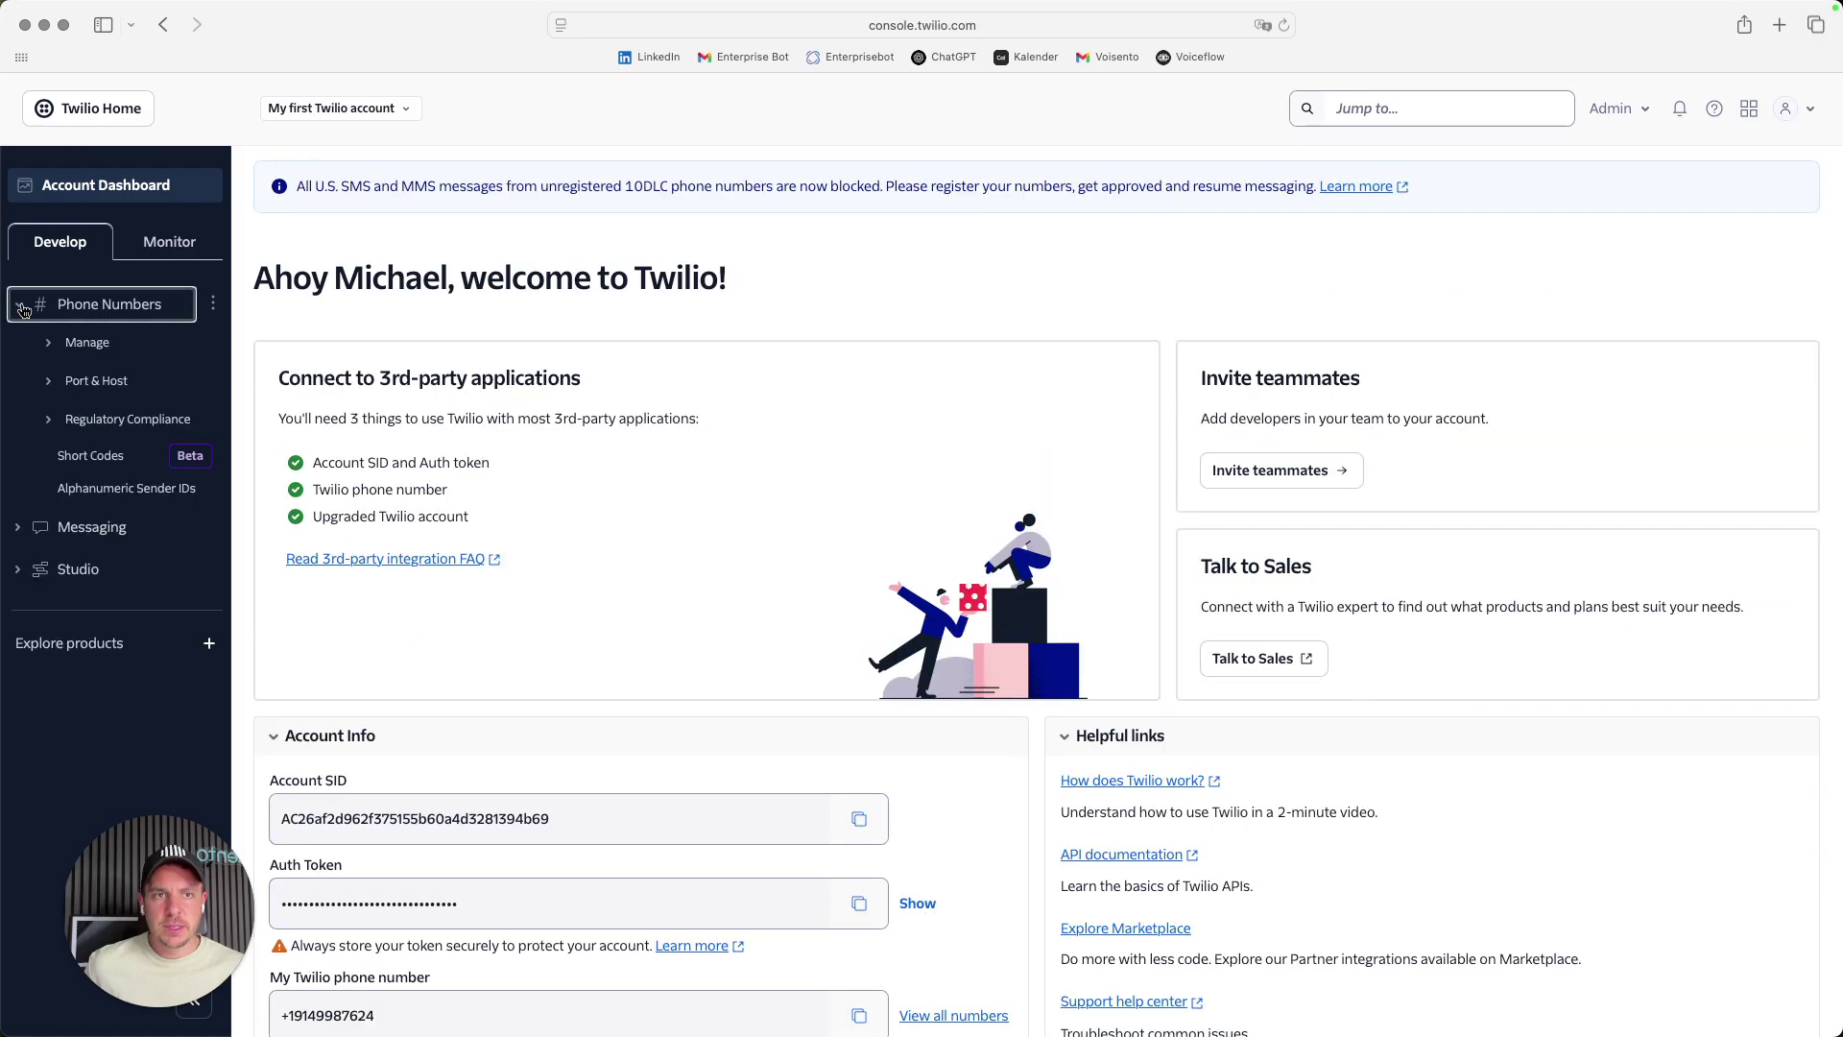
left_click(71, 346)
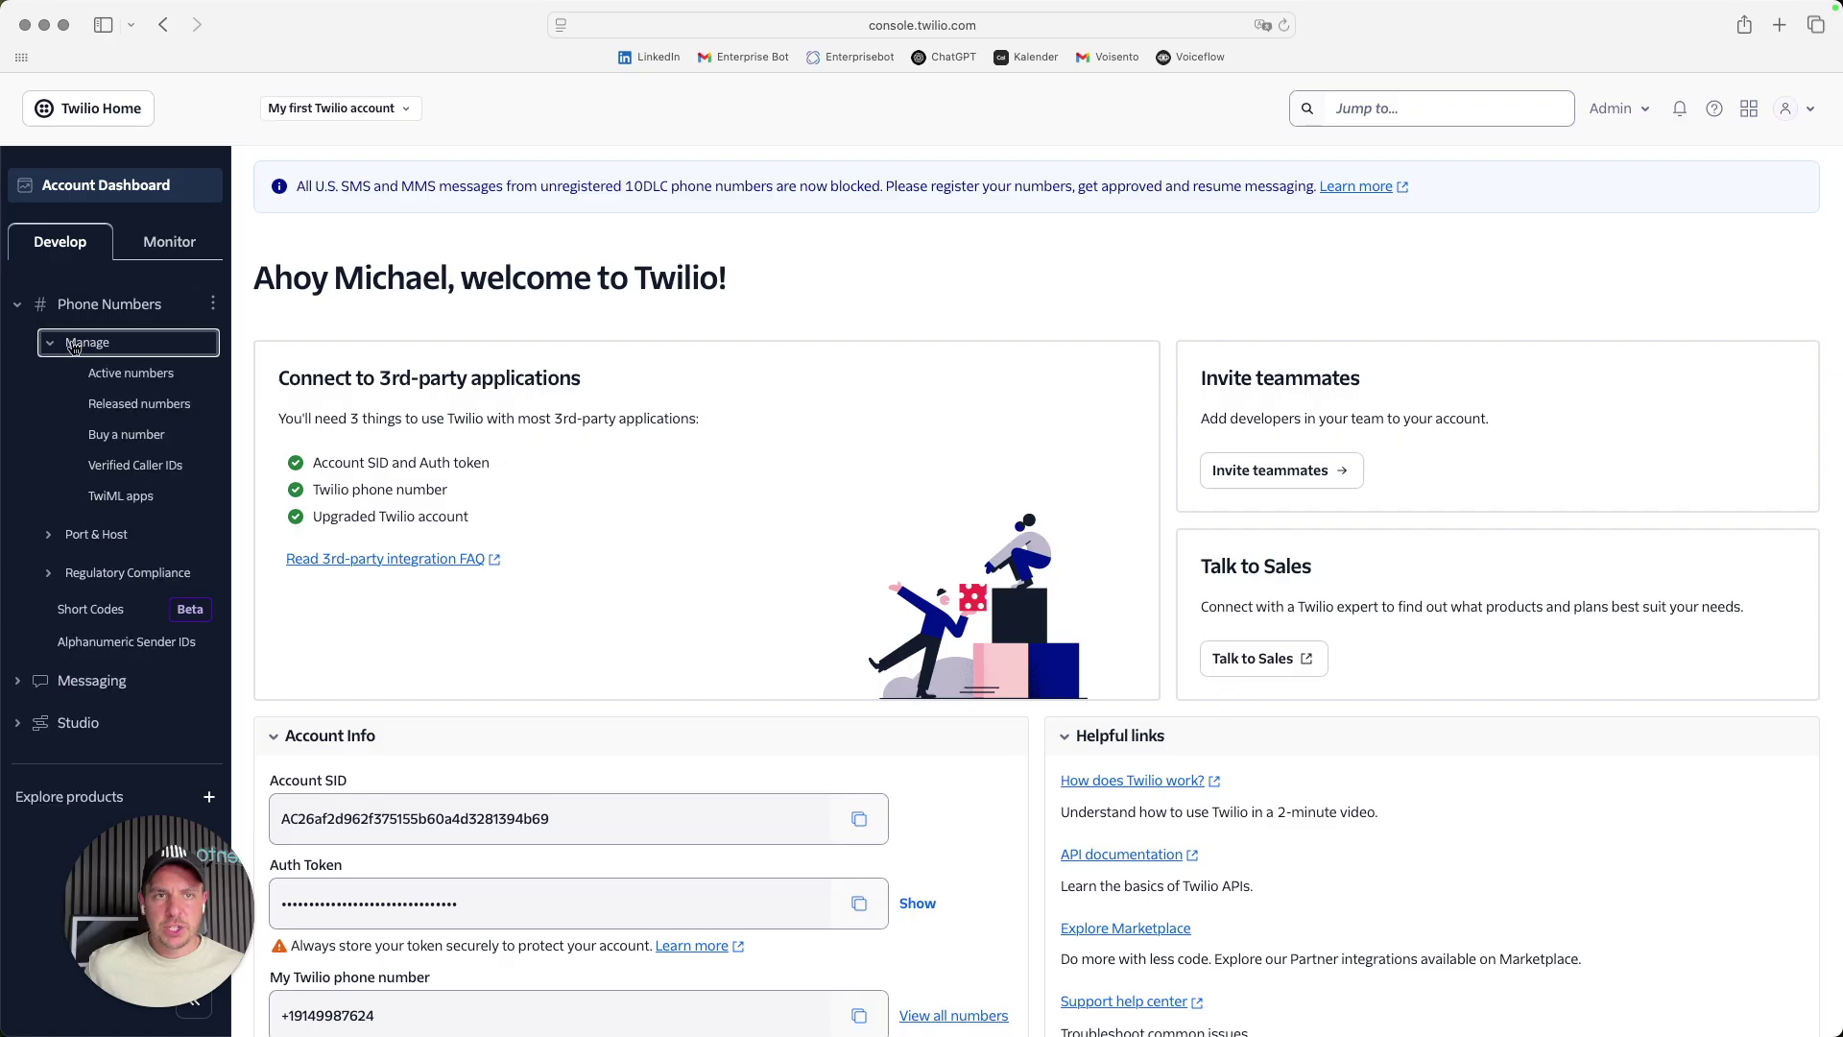
- Search for phone numbers available to buy in Germany
left_click(116, 438)
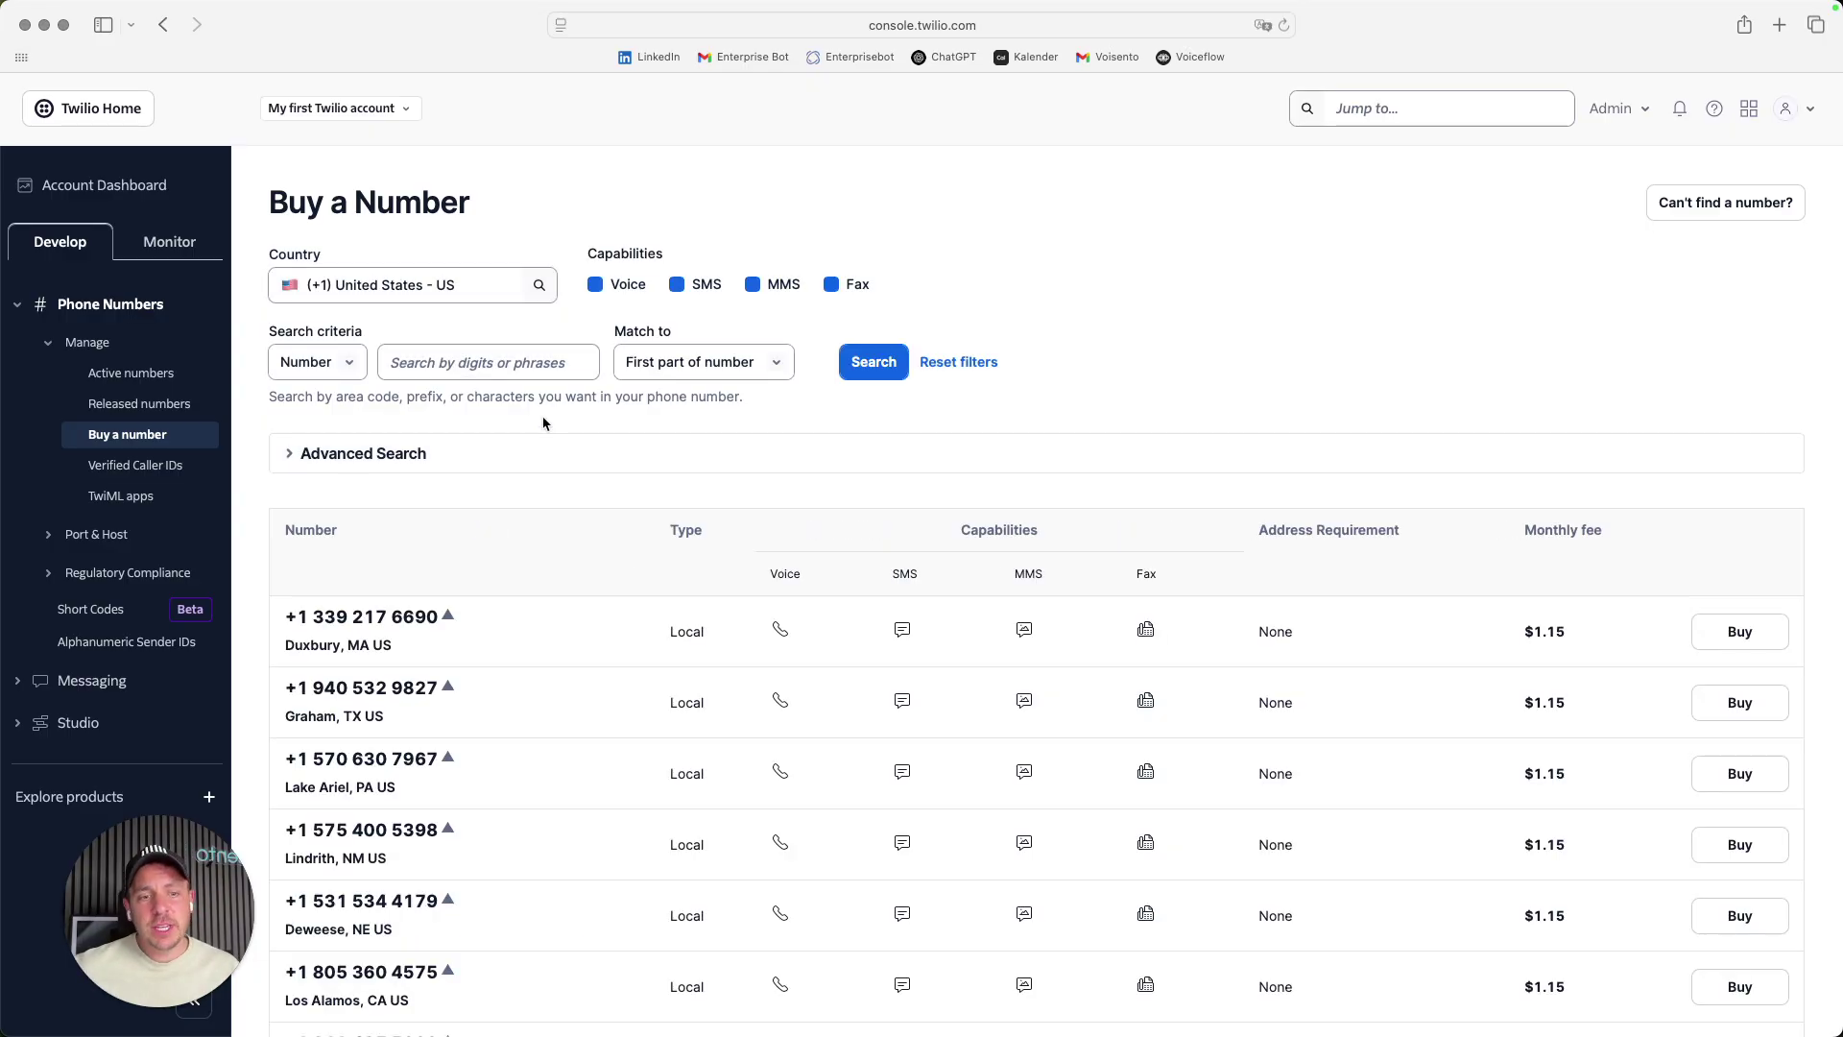
scroll(544, 423, "down", 3)
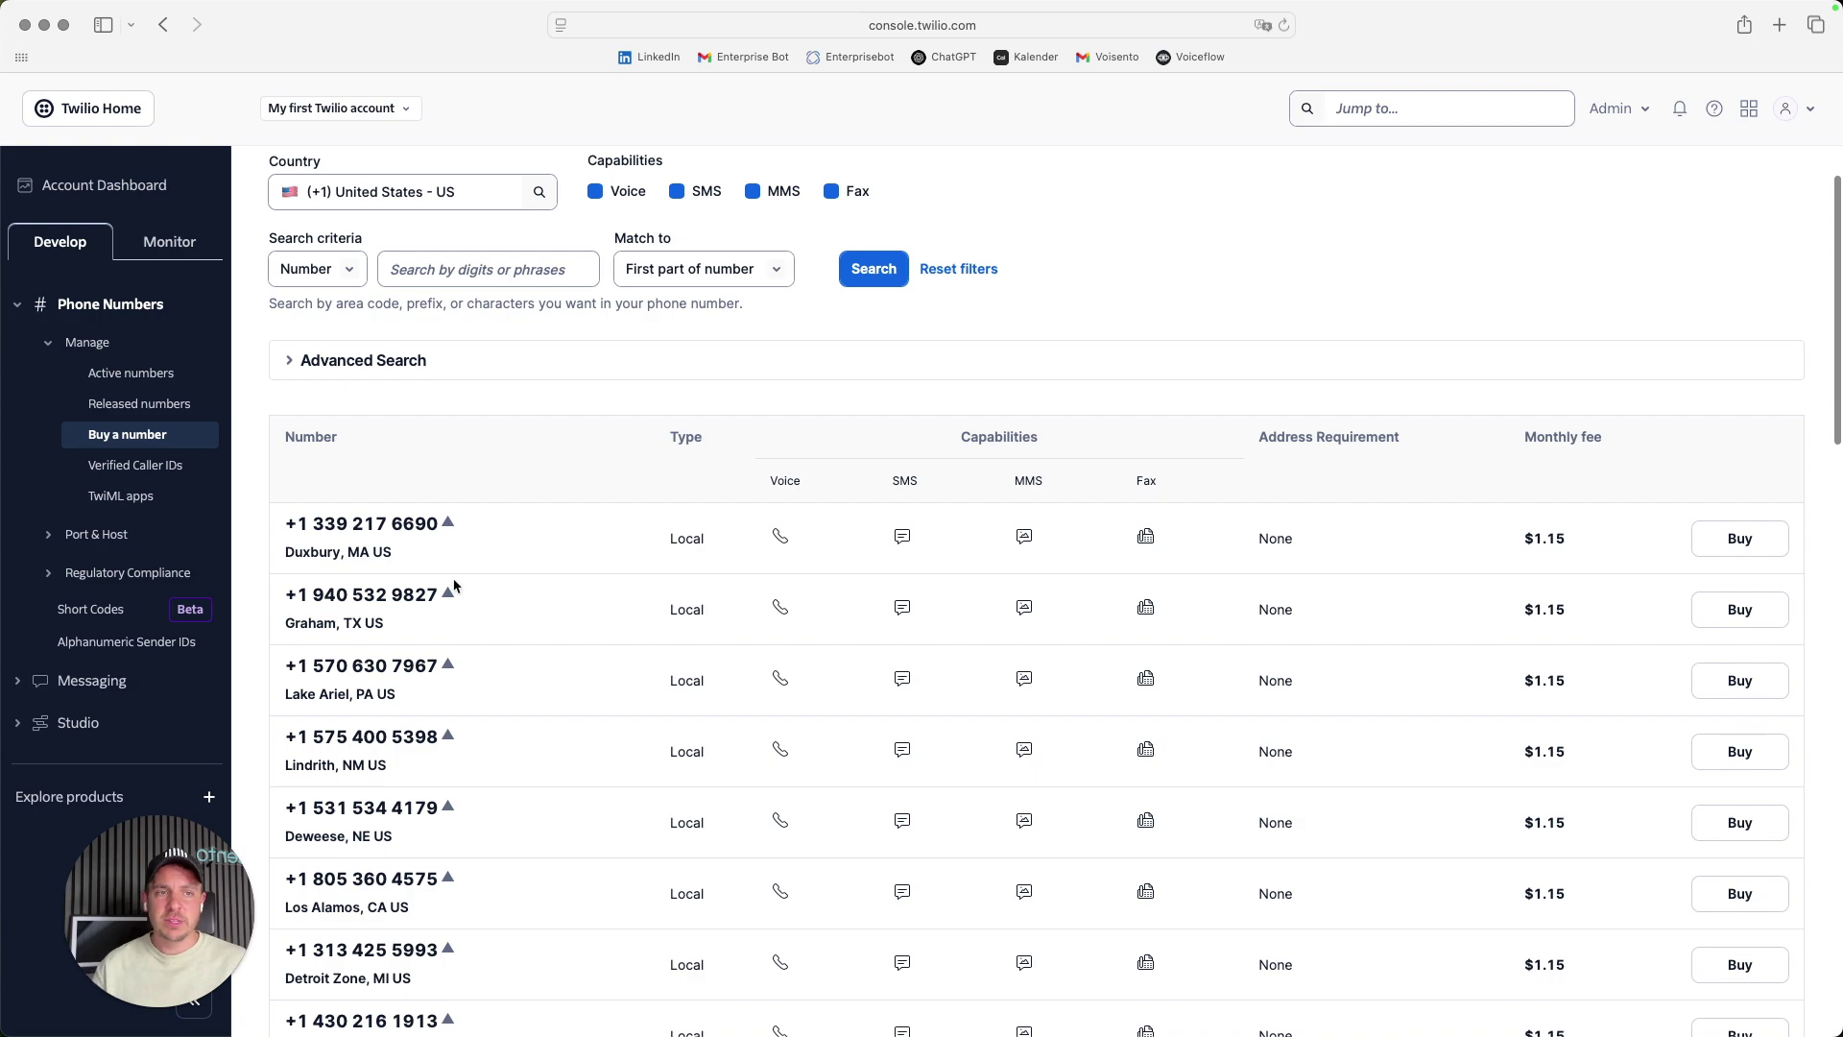
scroll(453, 586, "up", 3)
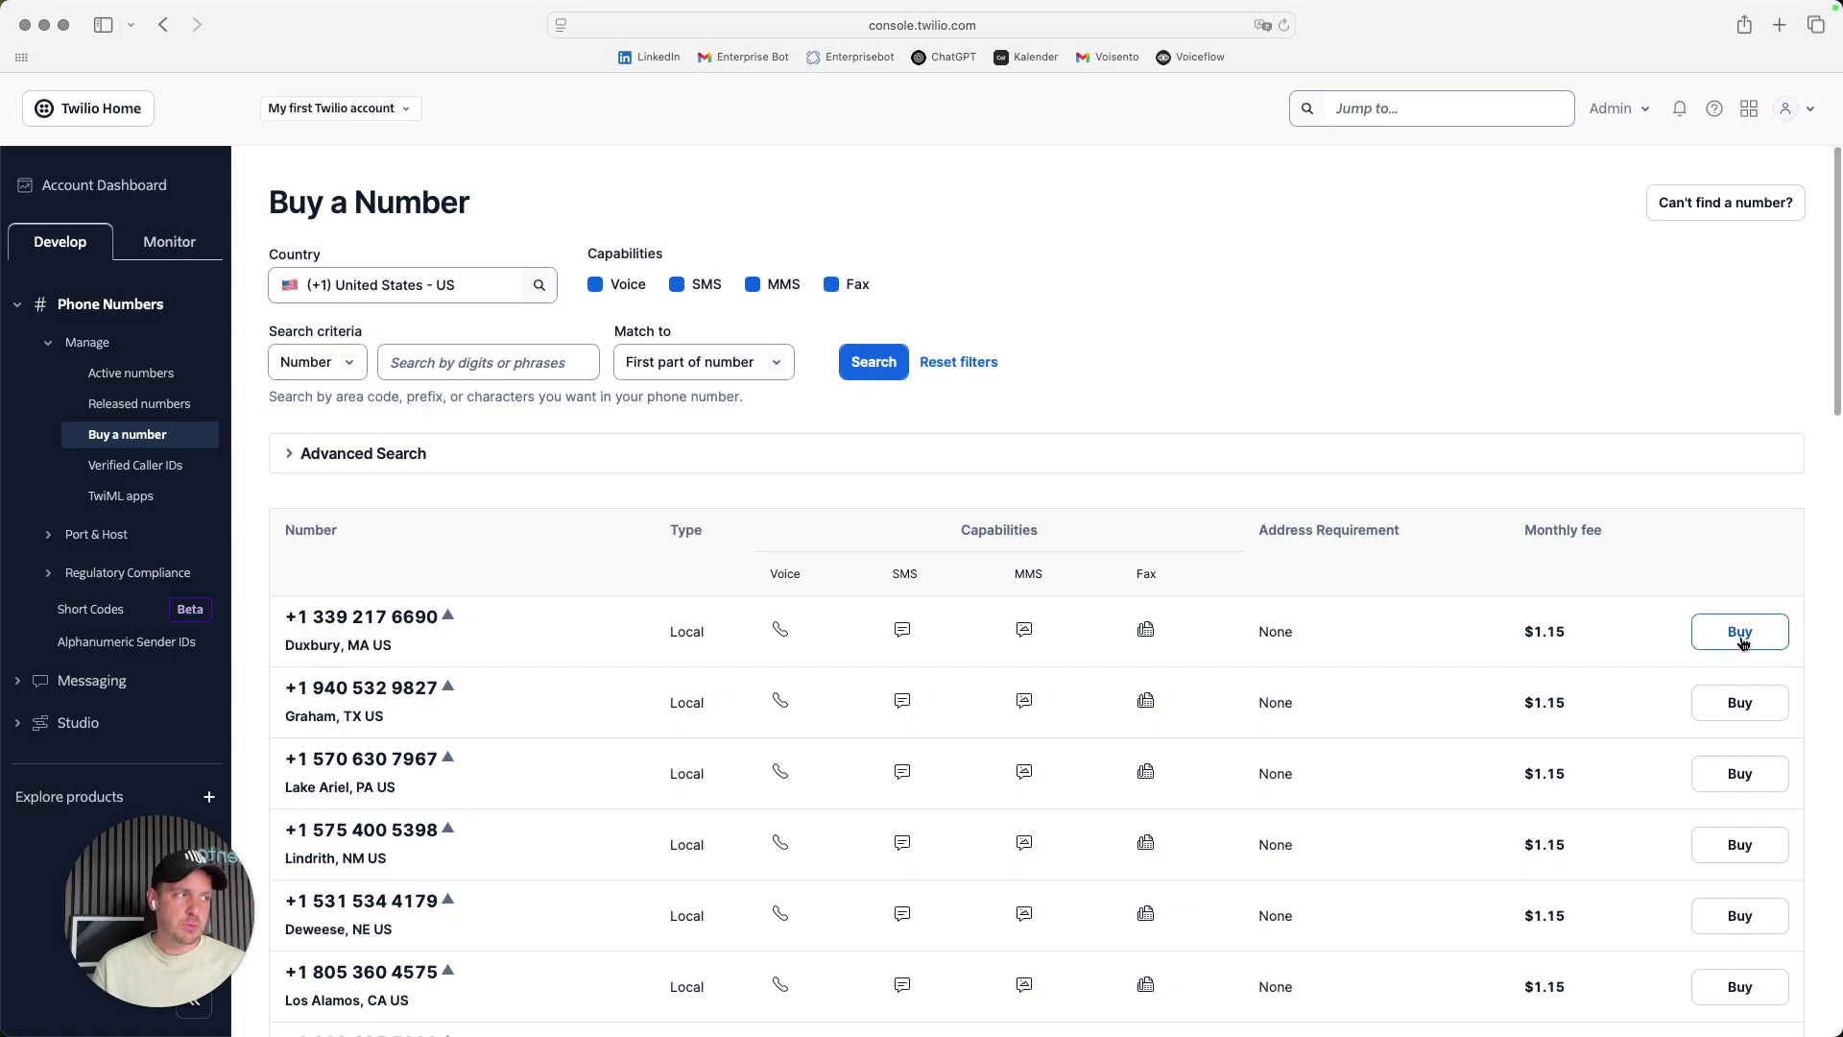
left_click(481, 290)
type("german")
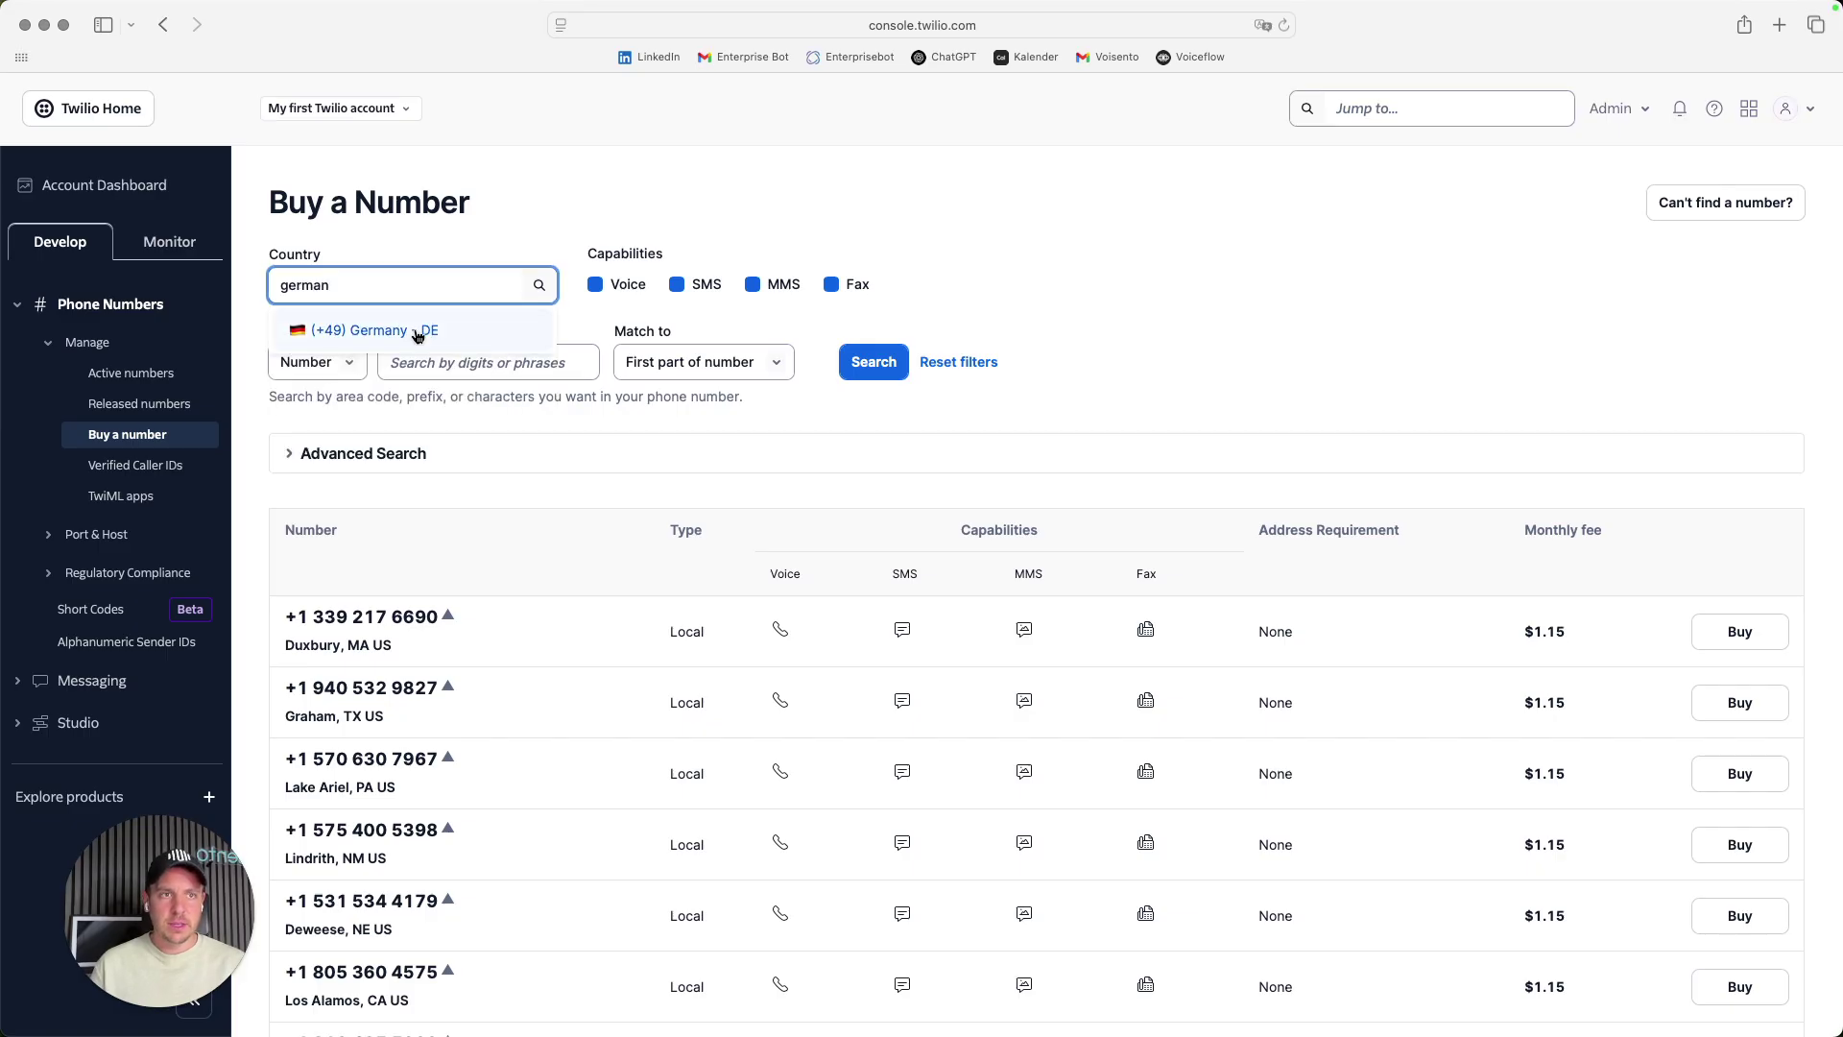
left_click(417, 332)
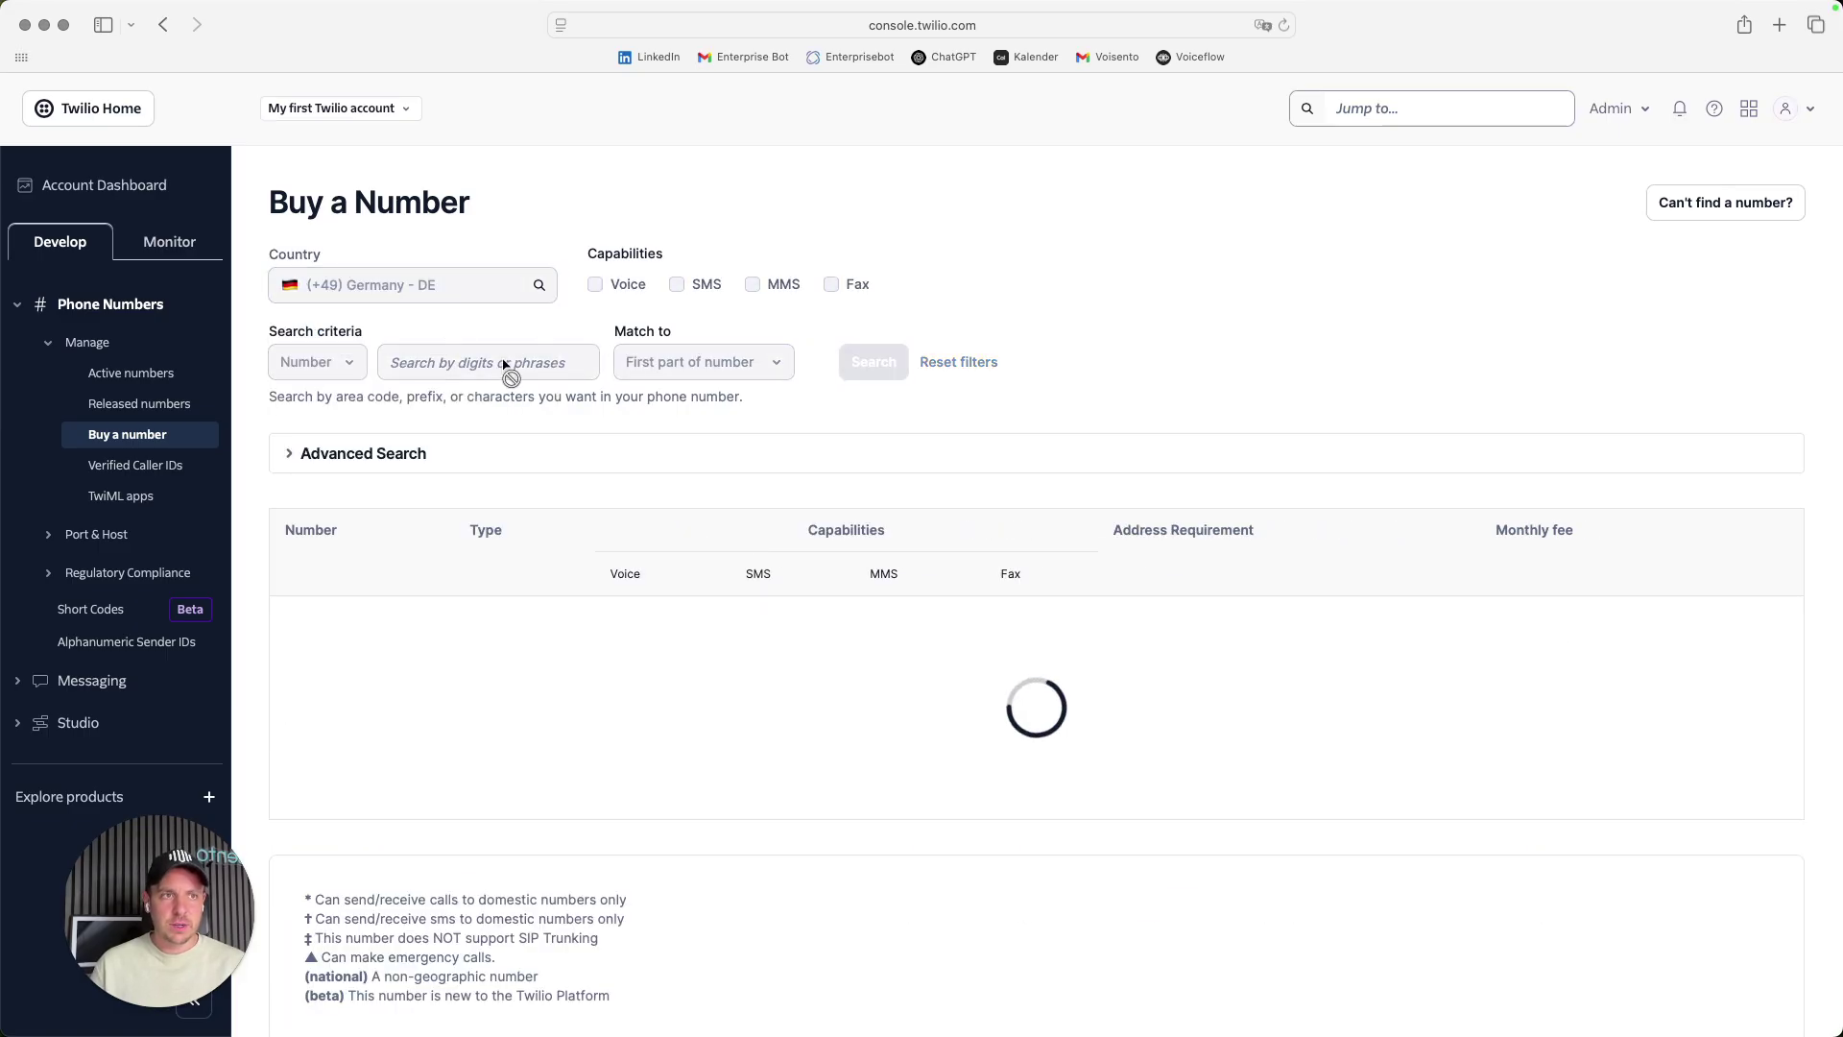
scroll(595, 634, "down", 1)
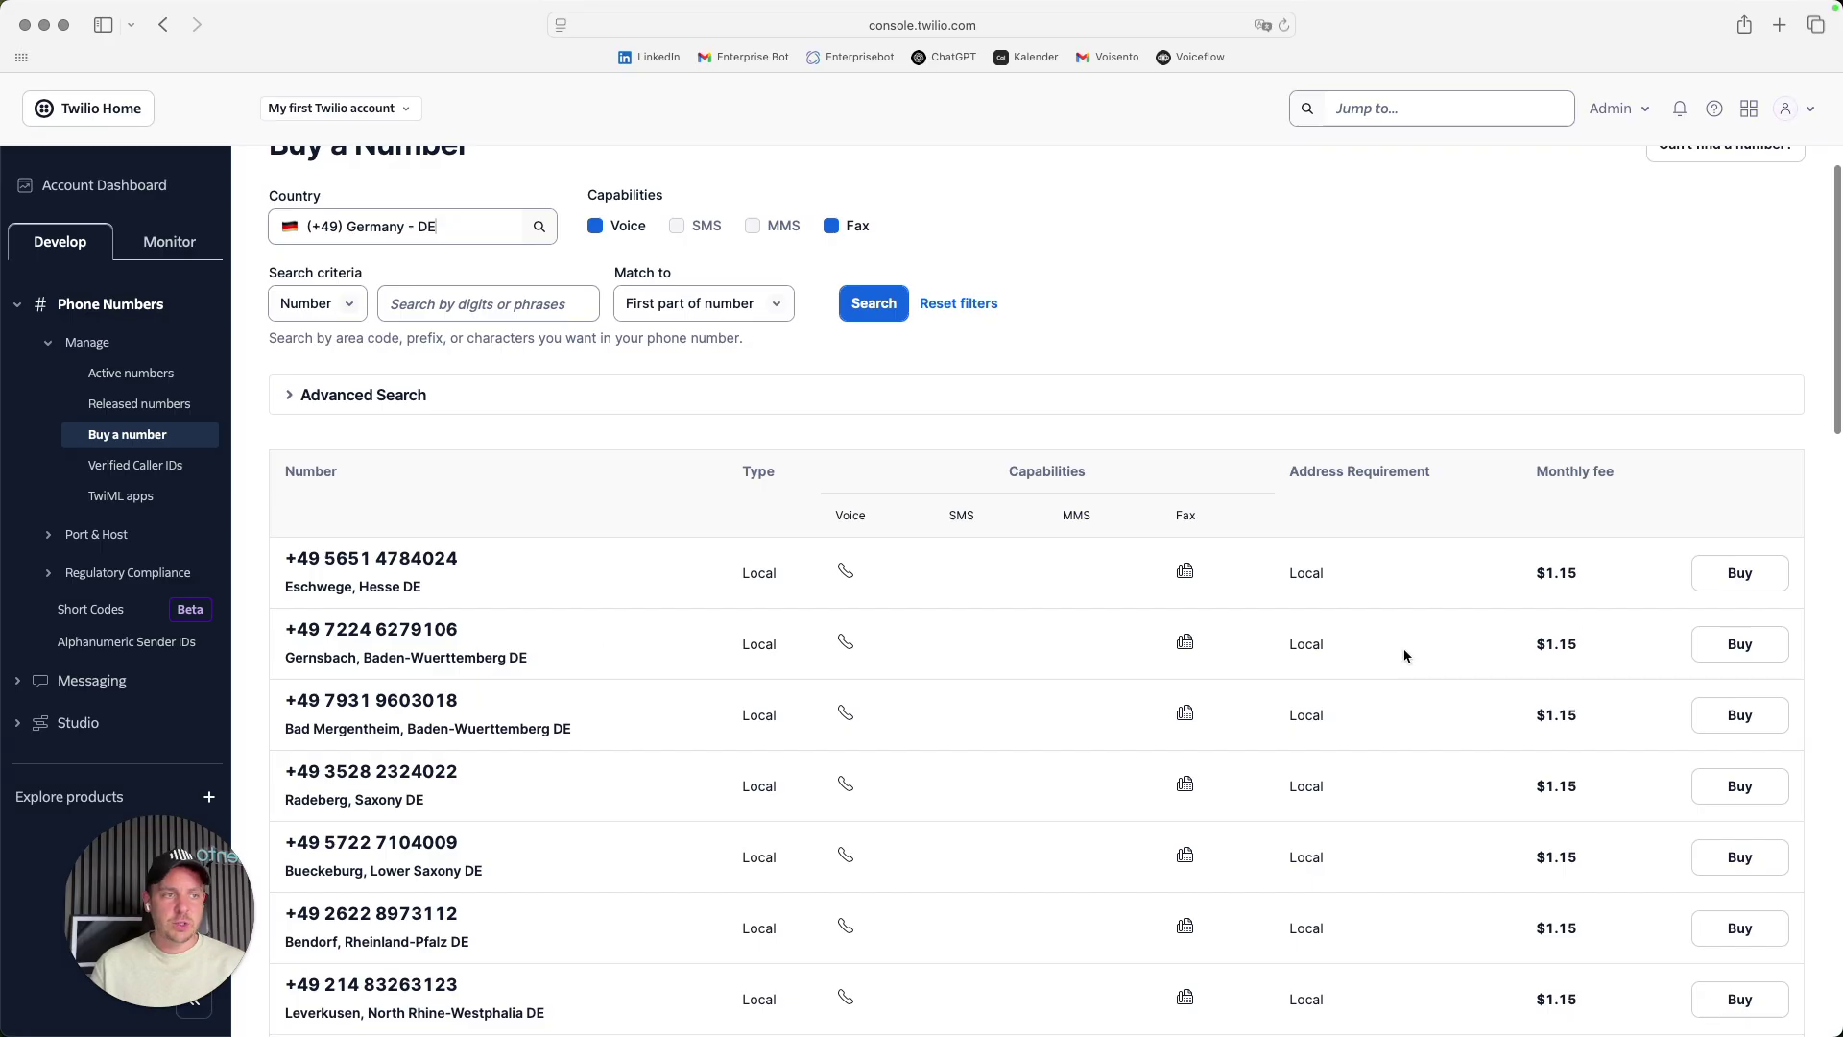
left_click(1714, 576)
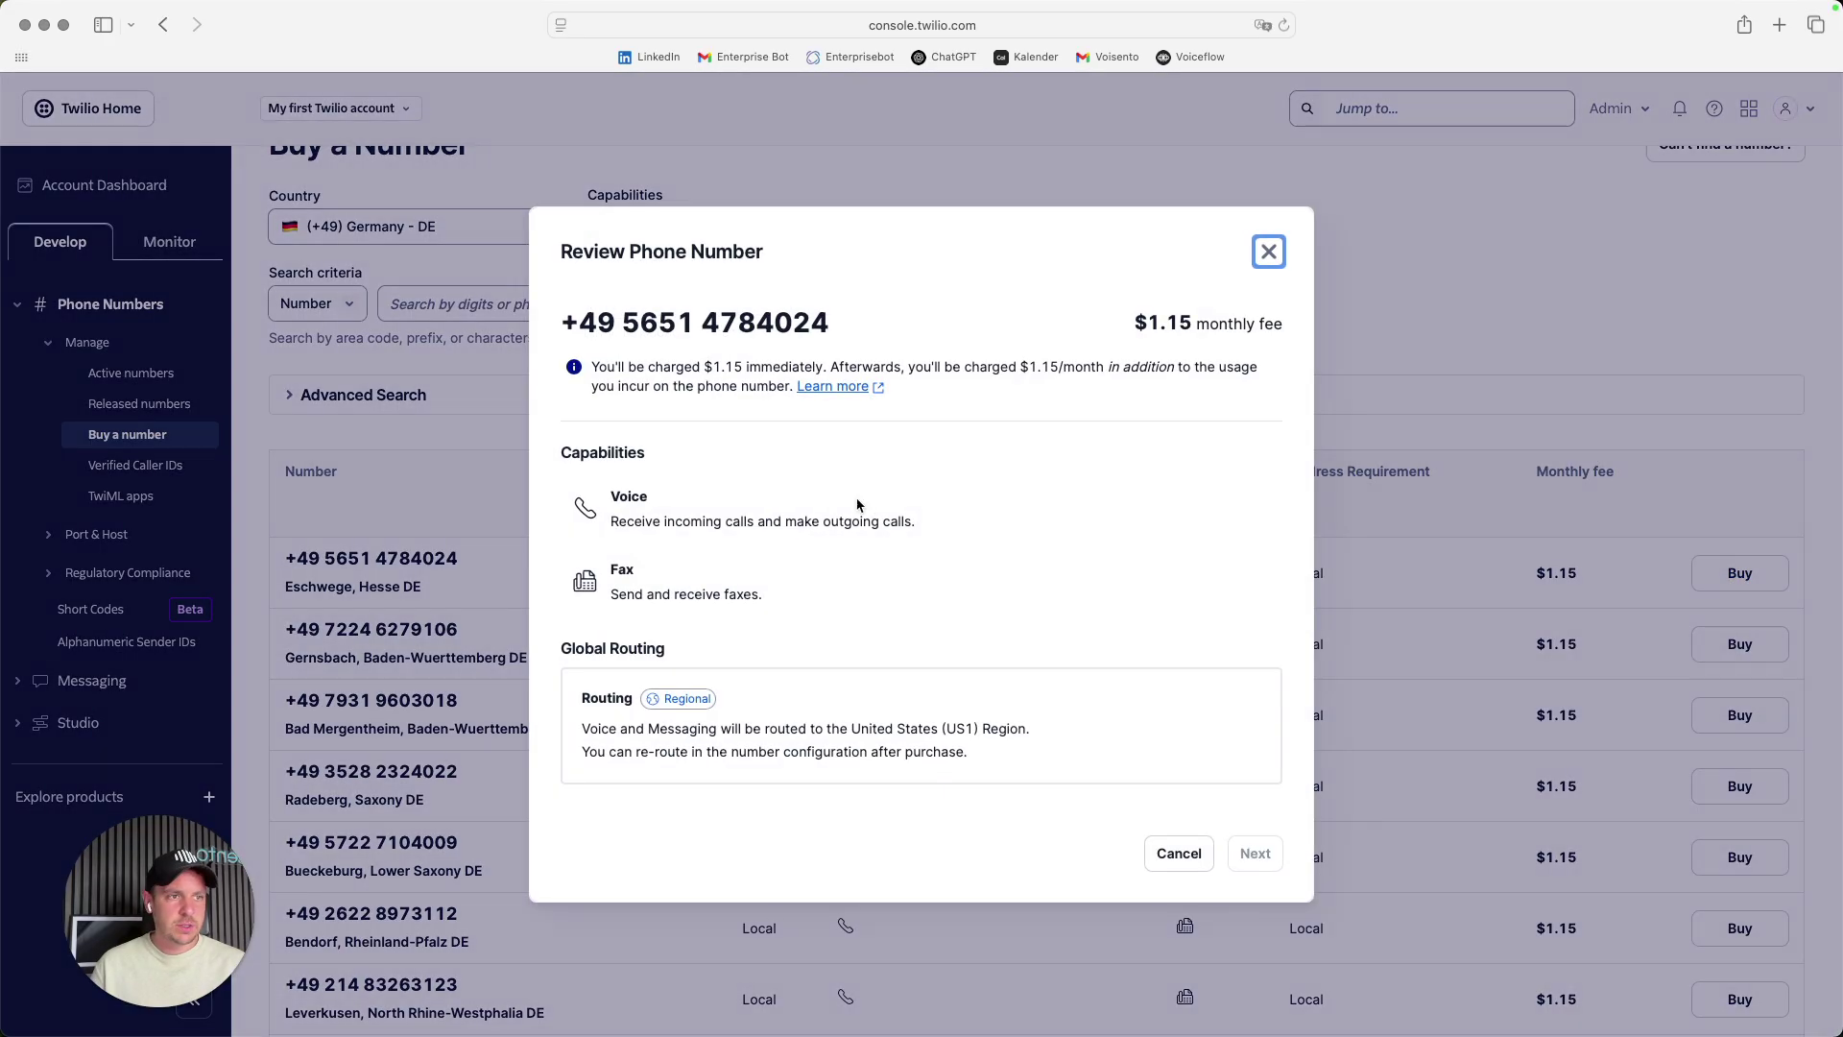
left_click(1260, 852)
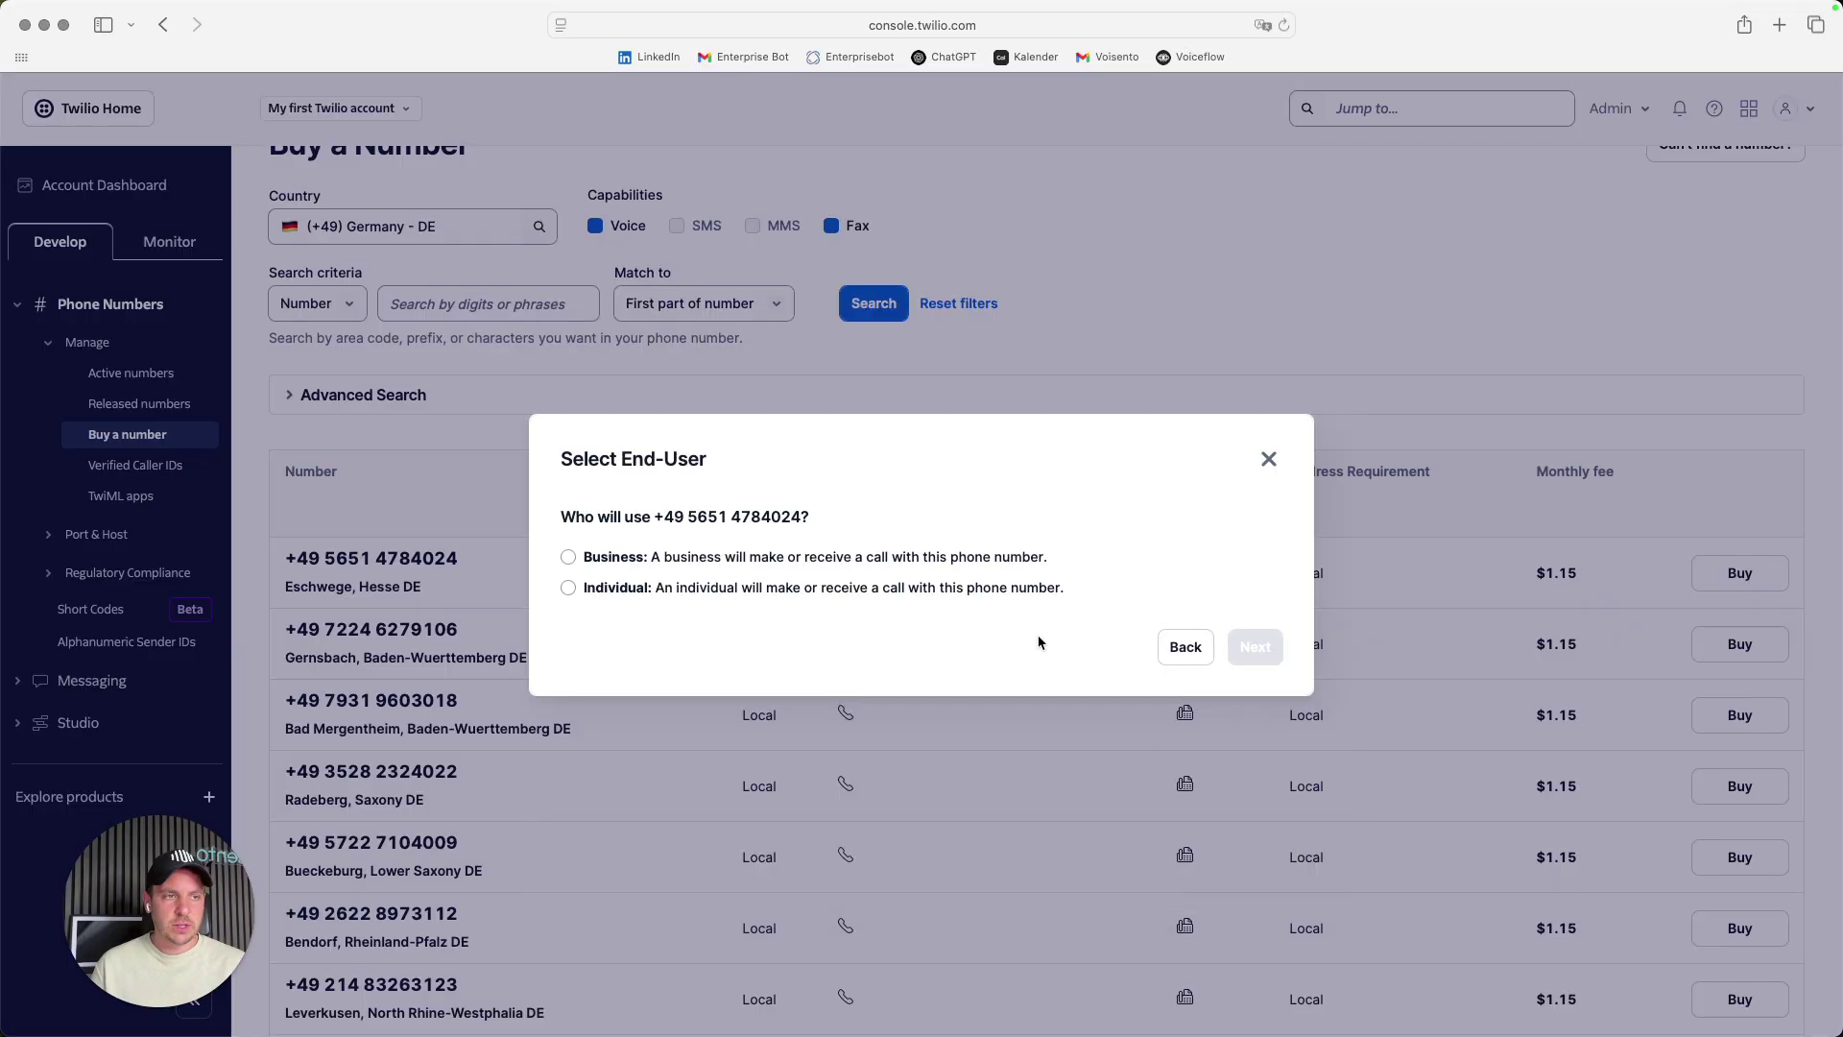
left_click(597, 563)
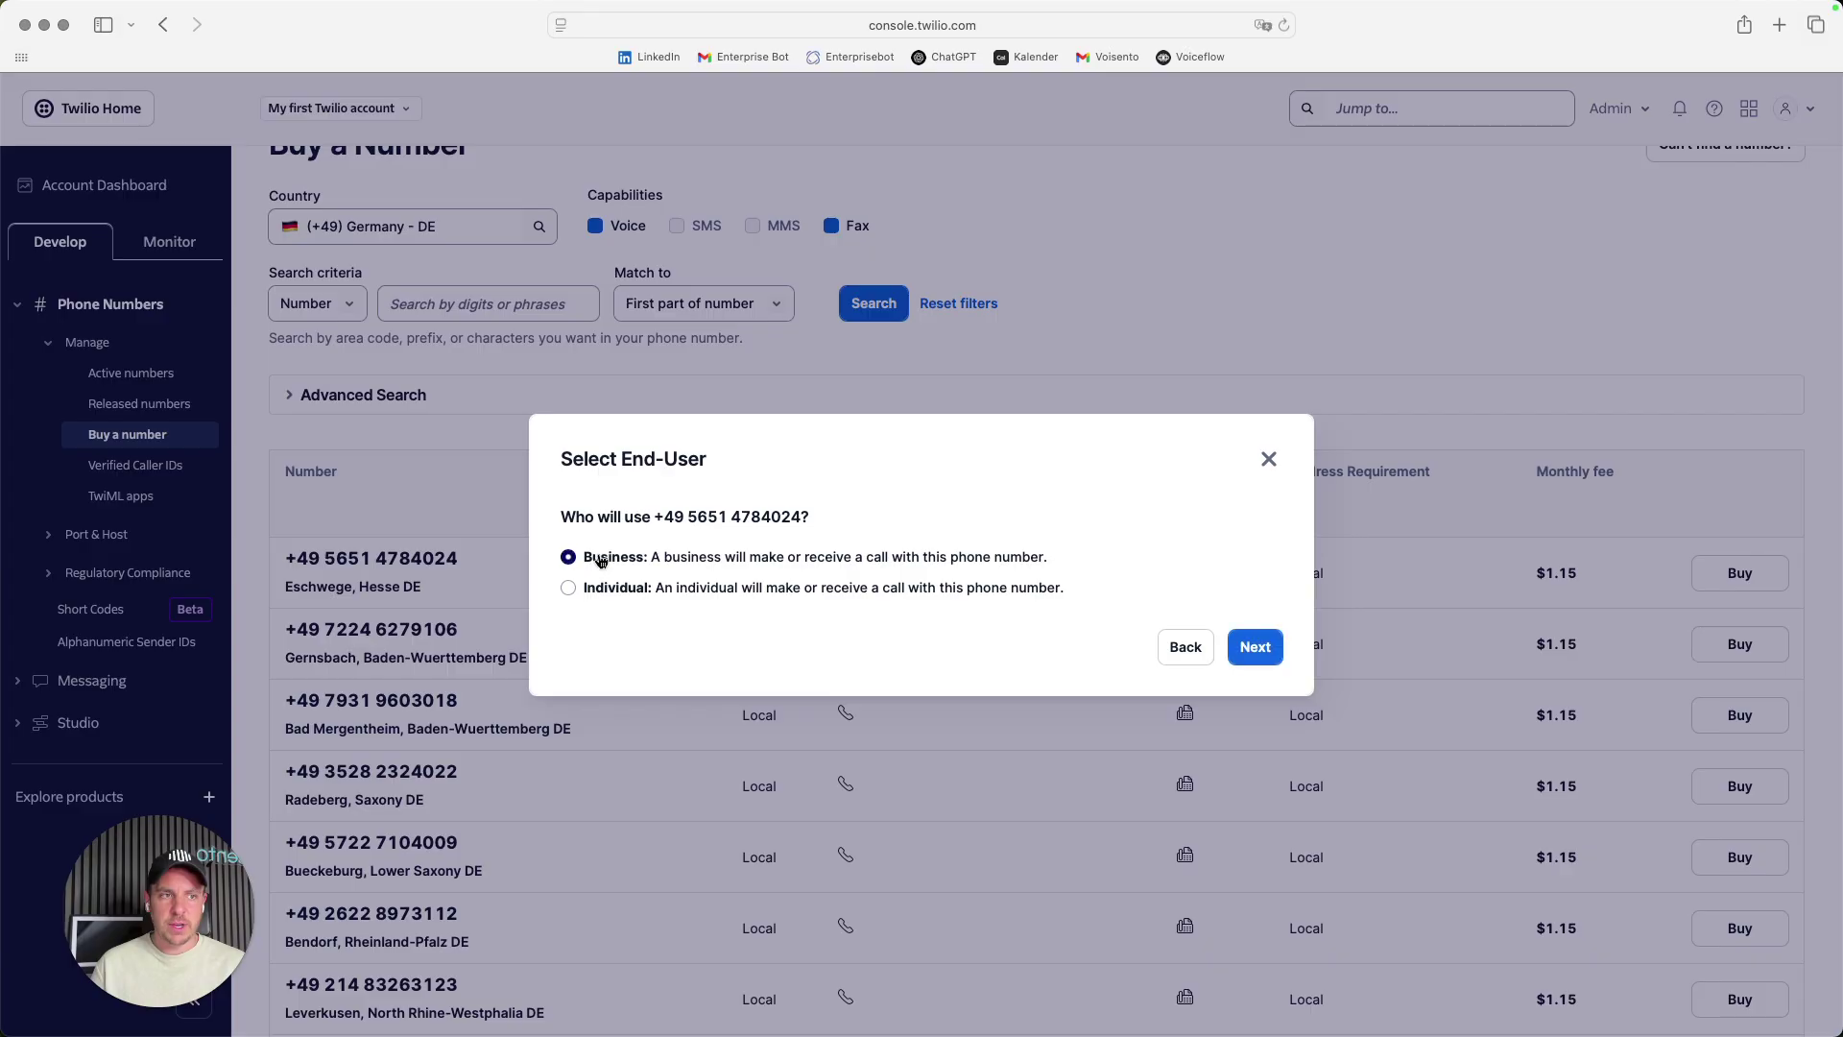
left_click(1257, 649)
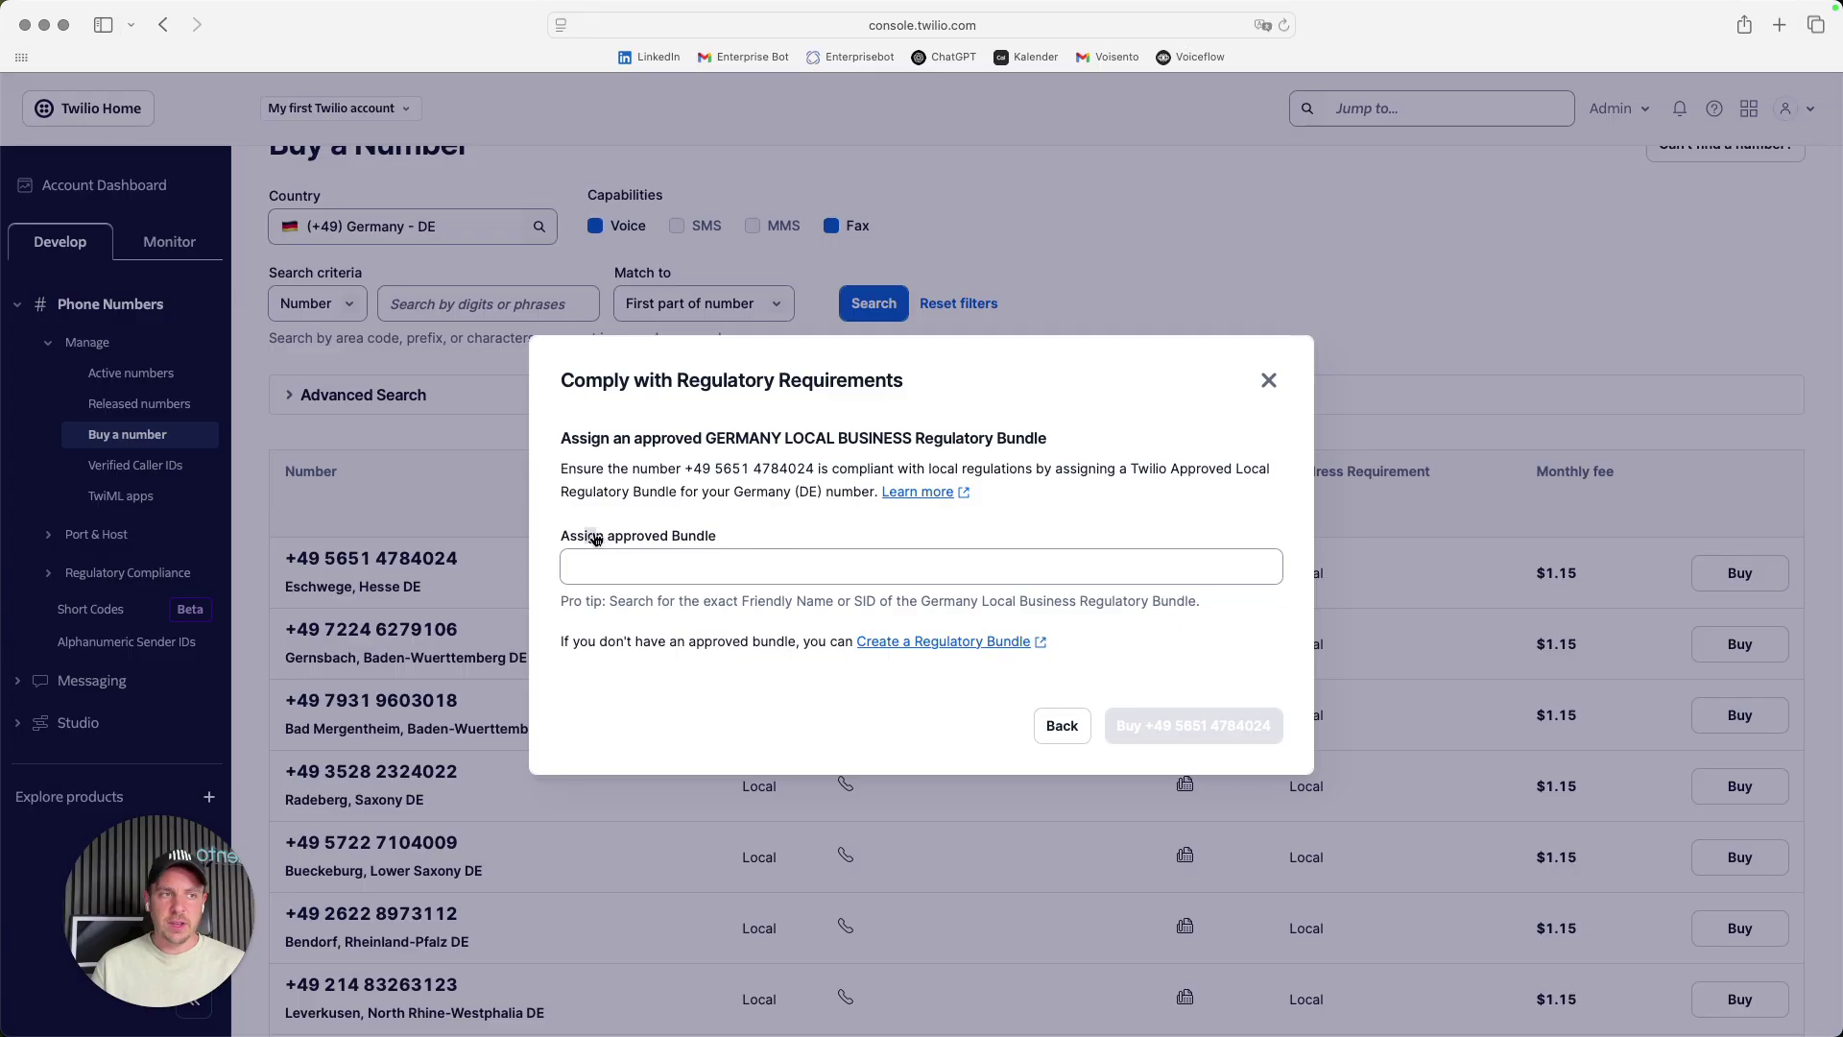
left_click(804, 564)
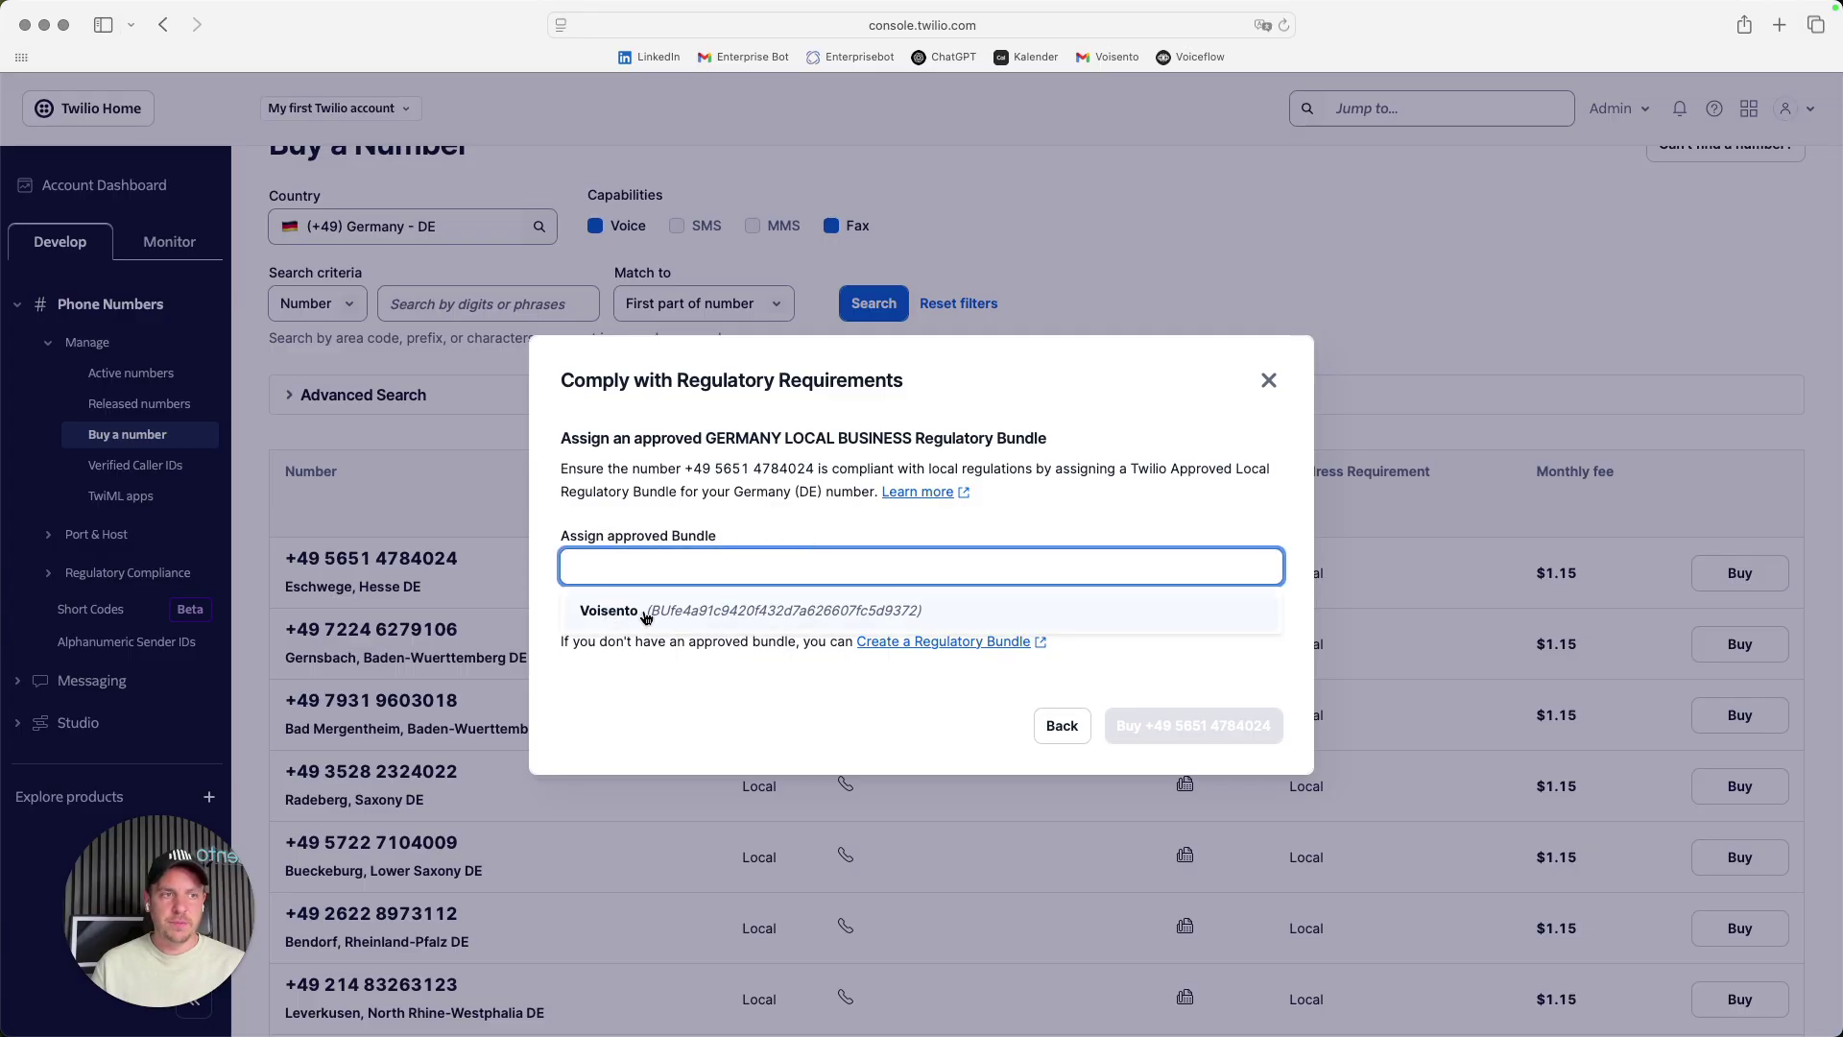
left_click(771, 731)
left_click(637, 571)
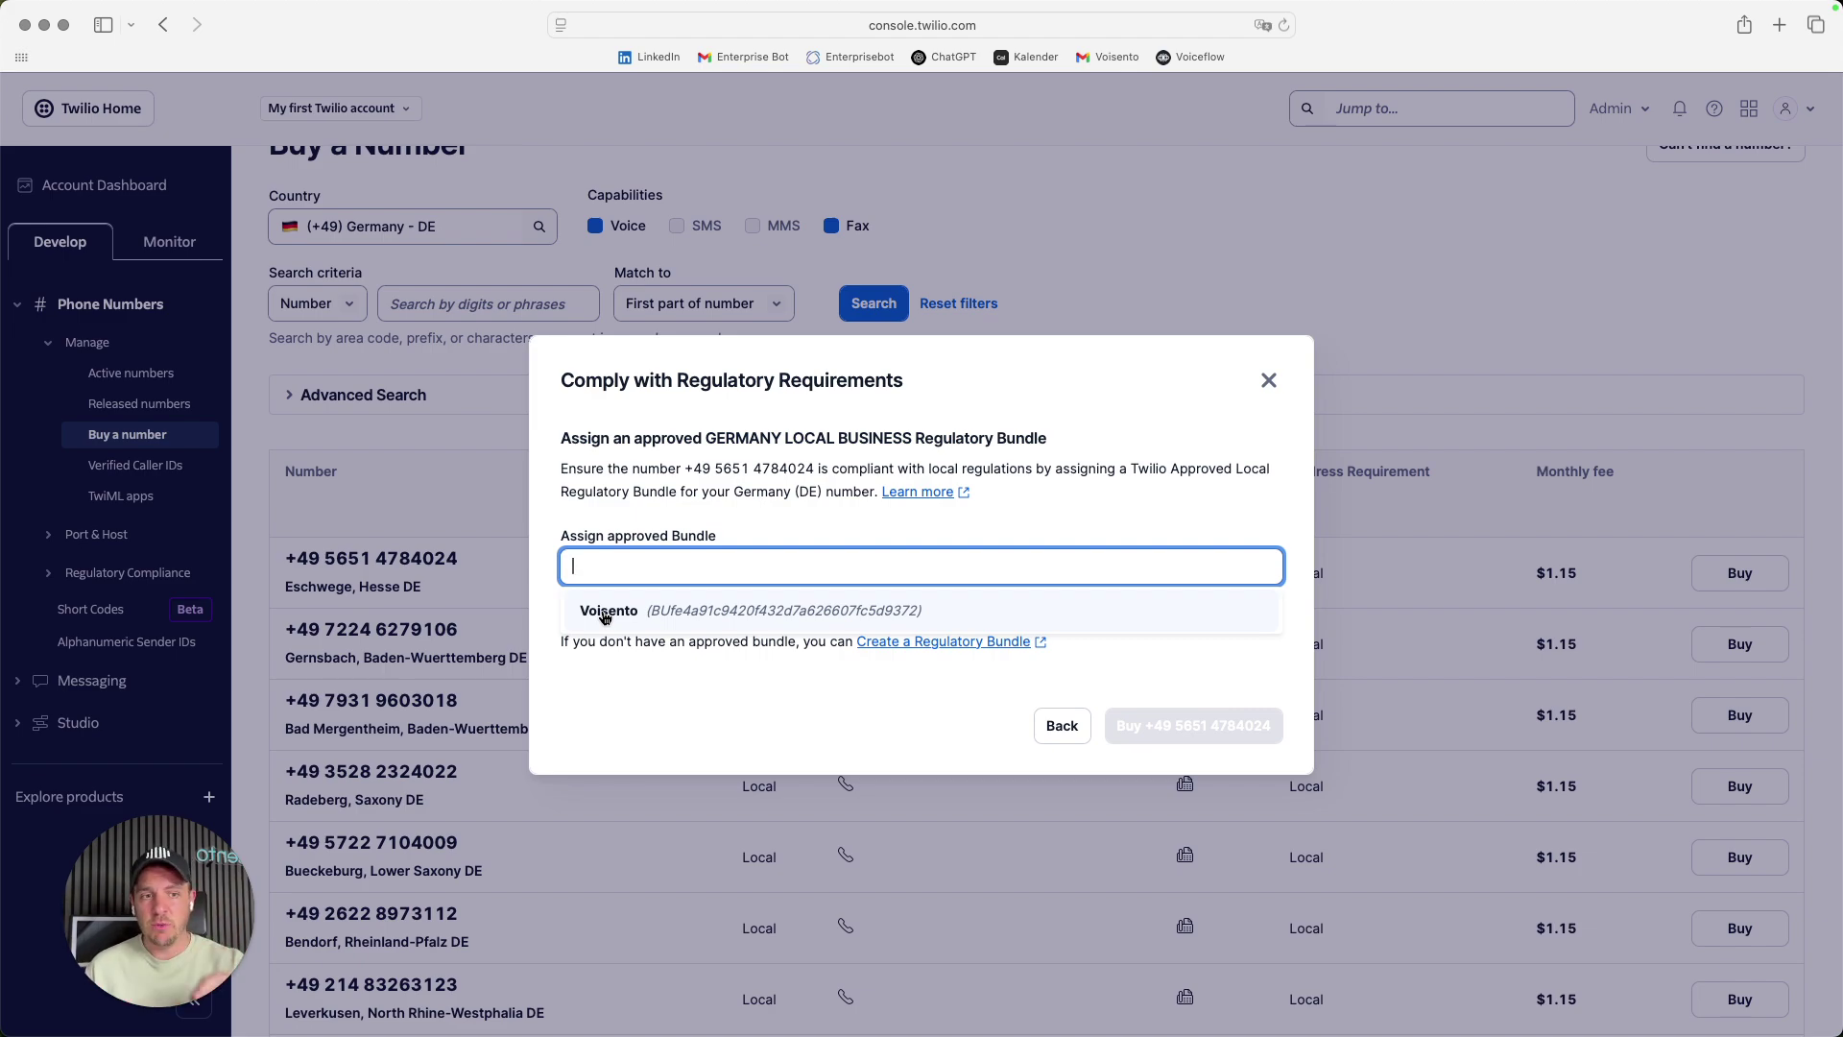
left_click(605, 611)
left_click(653, 675)
left_click(652, 726)
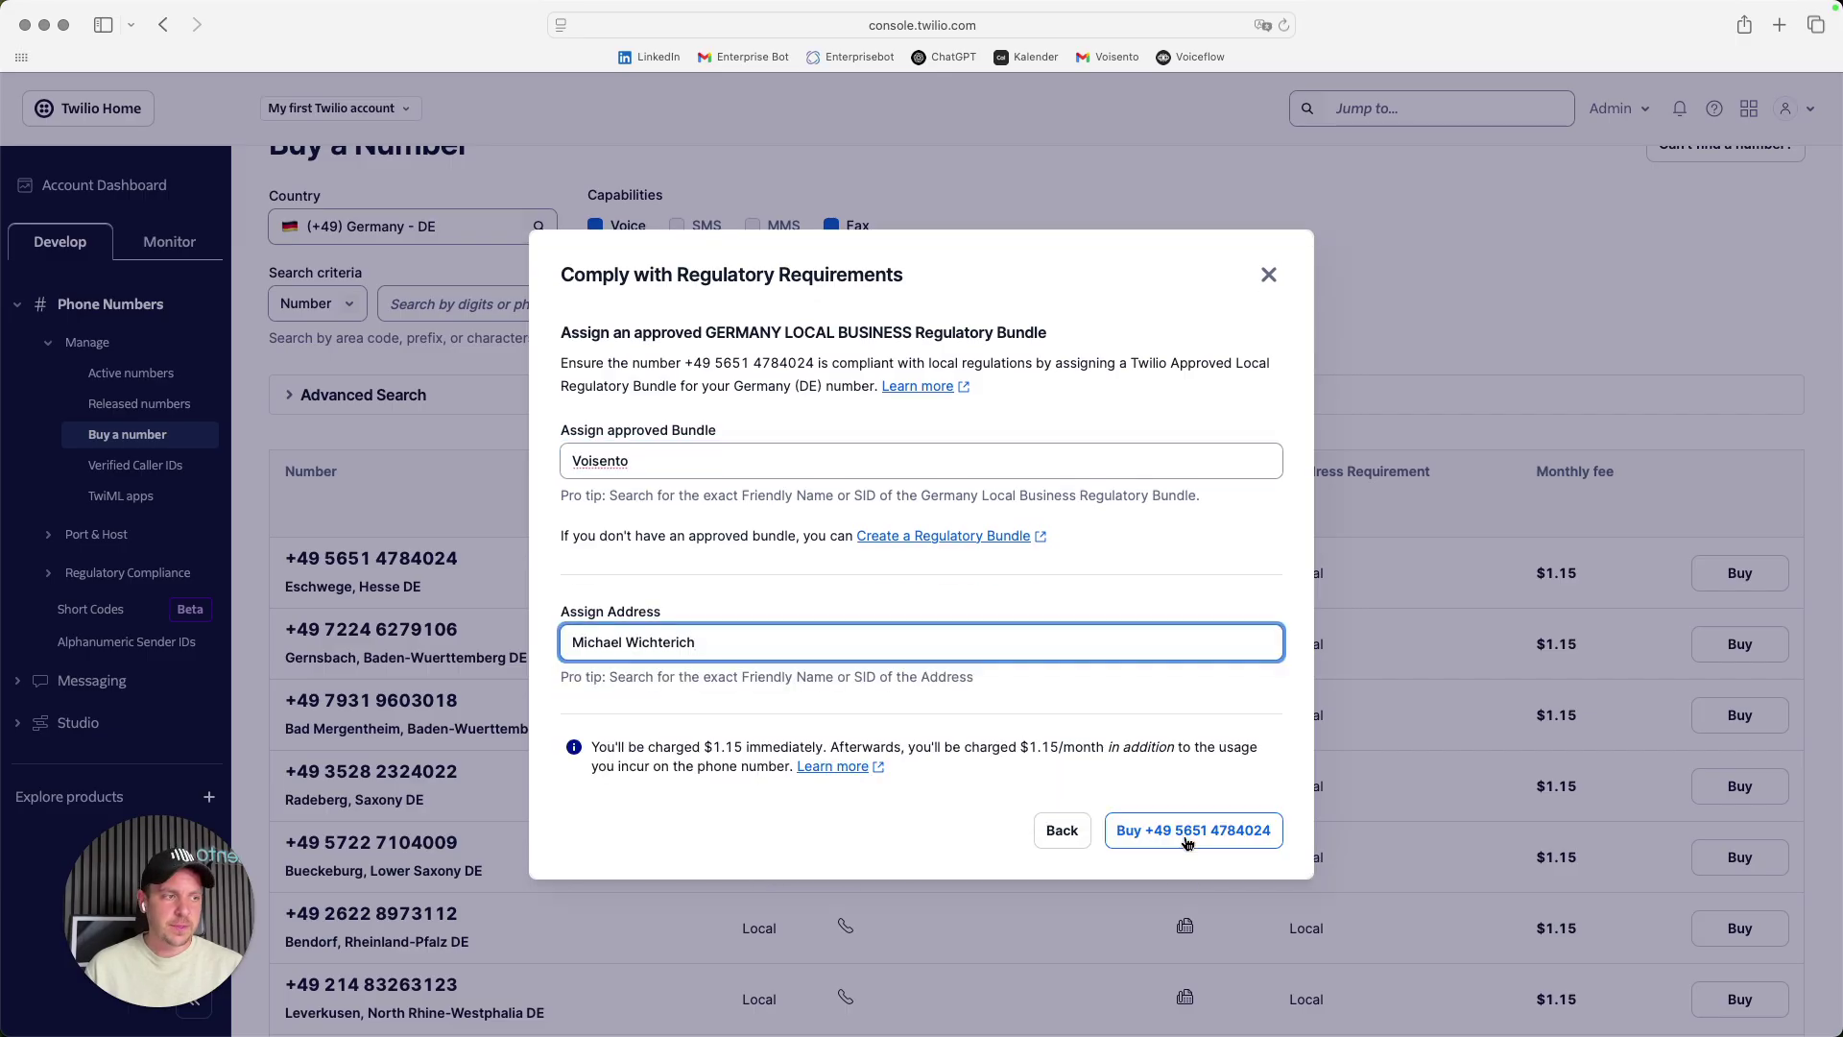
left_click(1186, 837)
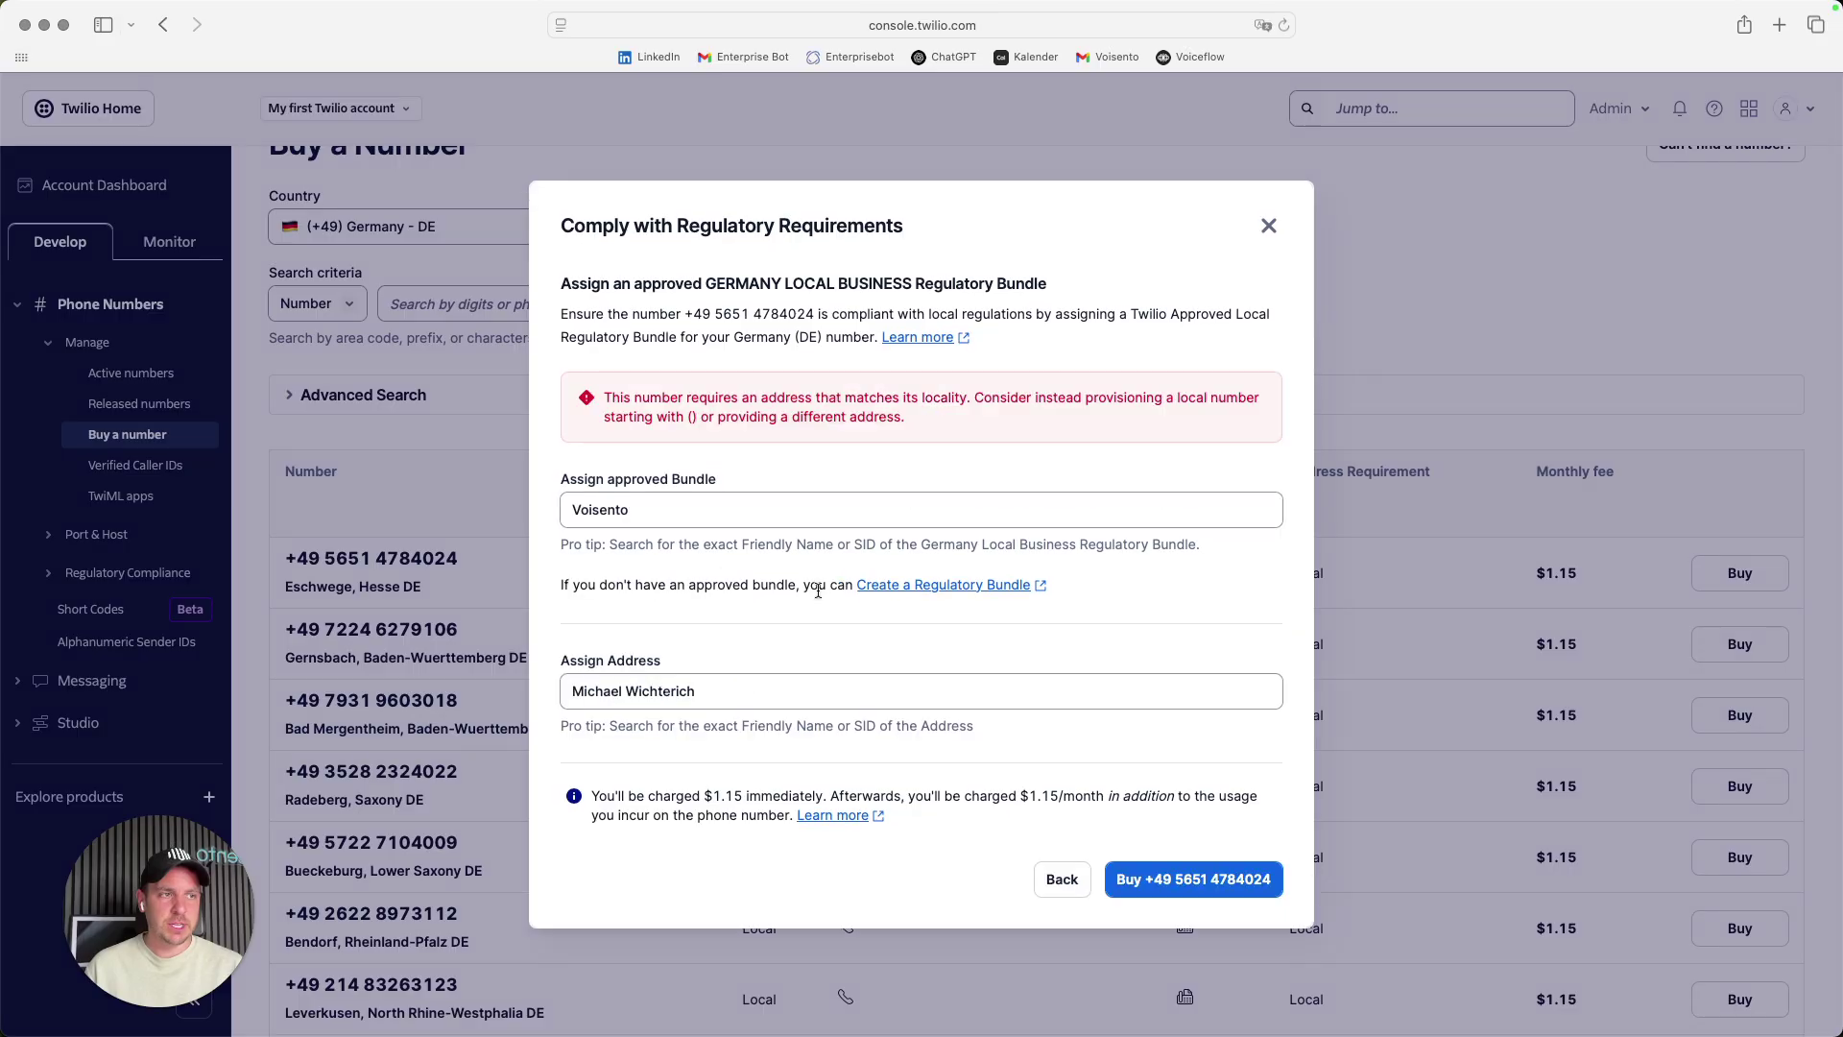
- Read the address-locality rejection and close the regulatory requirements dialog
left_click_drag(606, 392, 876, 410)
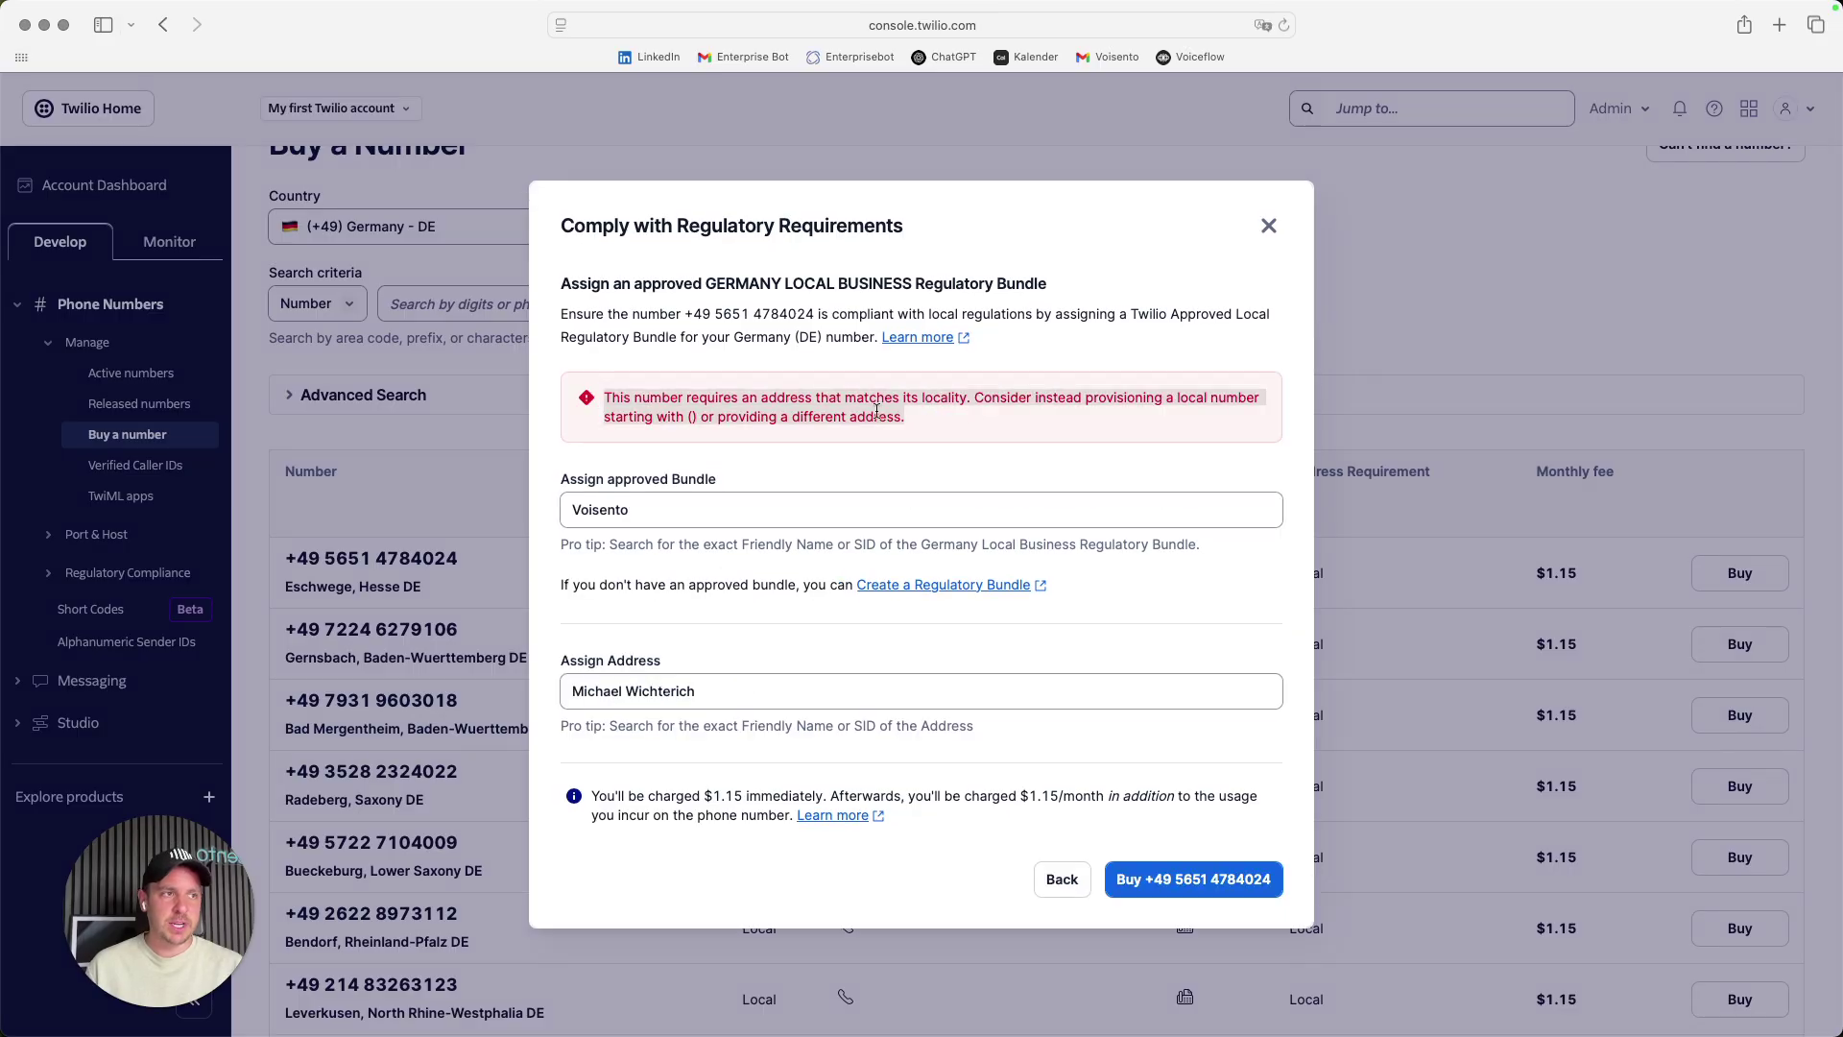
left_click(1268, 226)
left_click(492, 226)
scroll(429, 315, "up", 2)
scroll(429, 314, "up", 10)
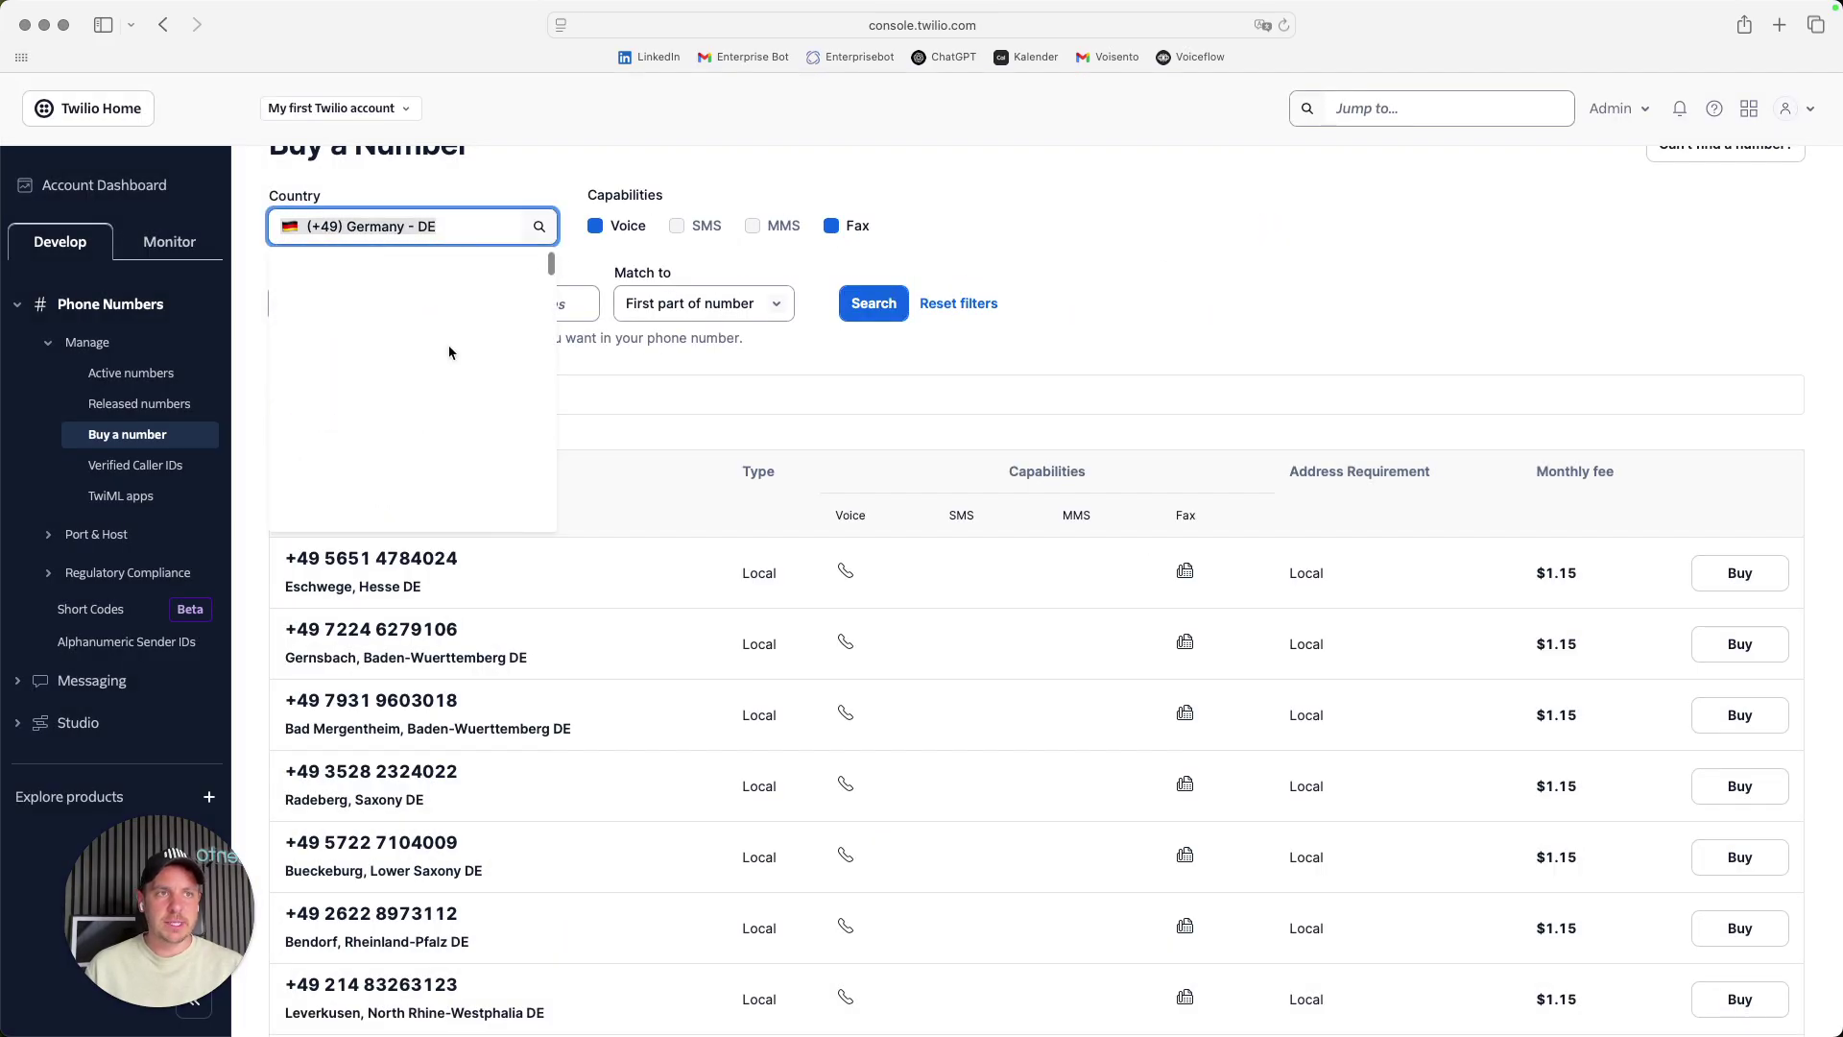
left_click(388, 279)
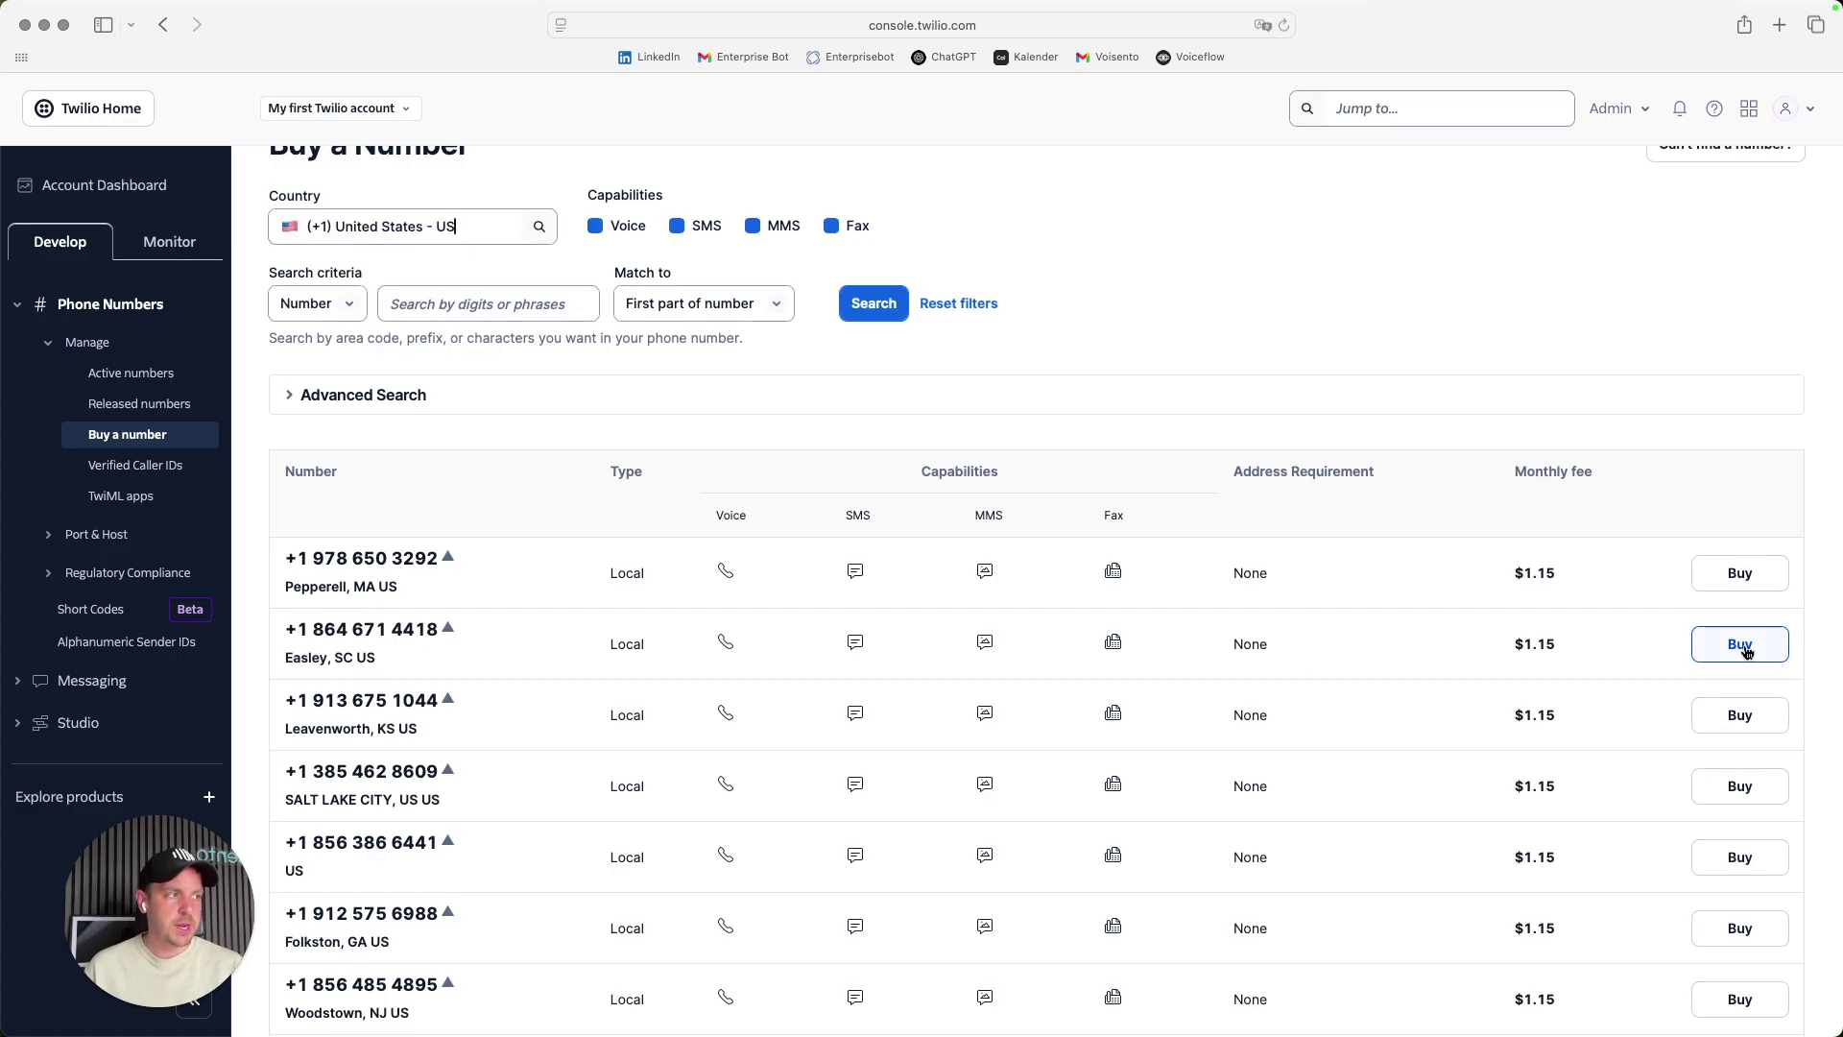
left_click(1739, 644)
scroll(1014, 487, "down", 2)
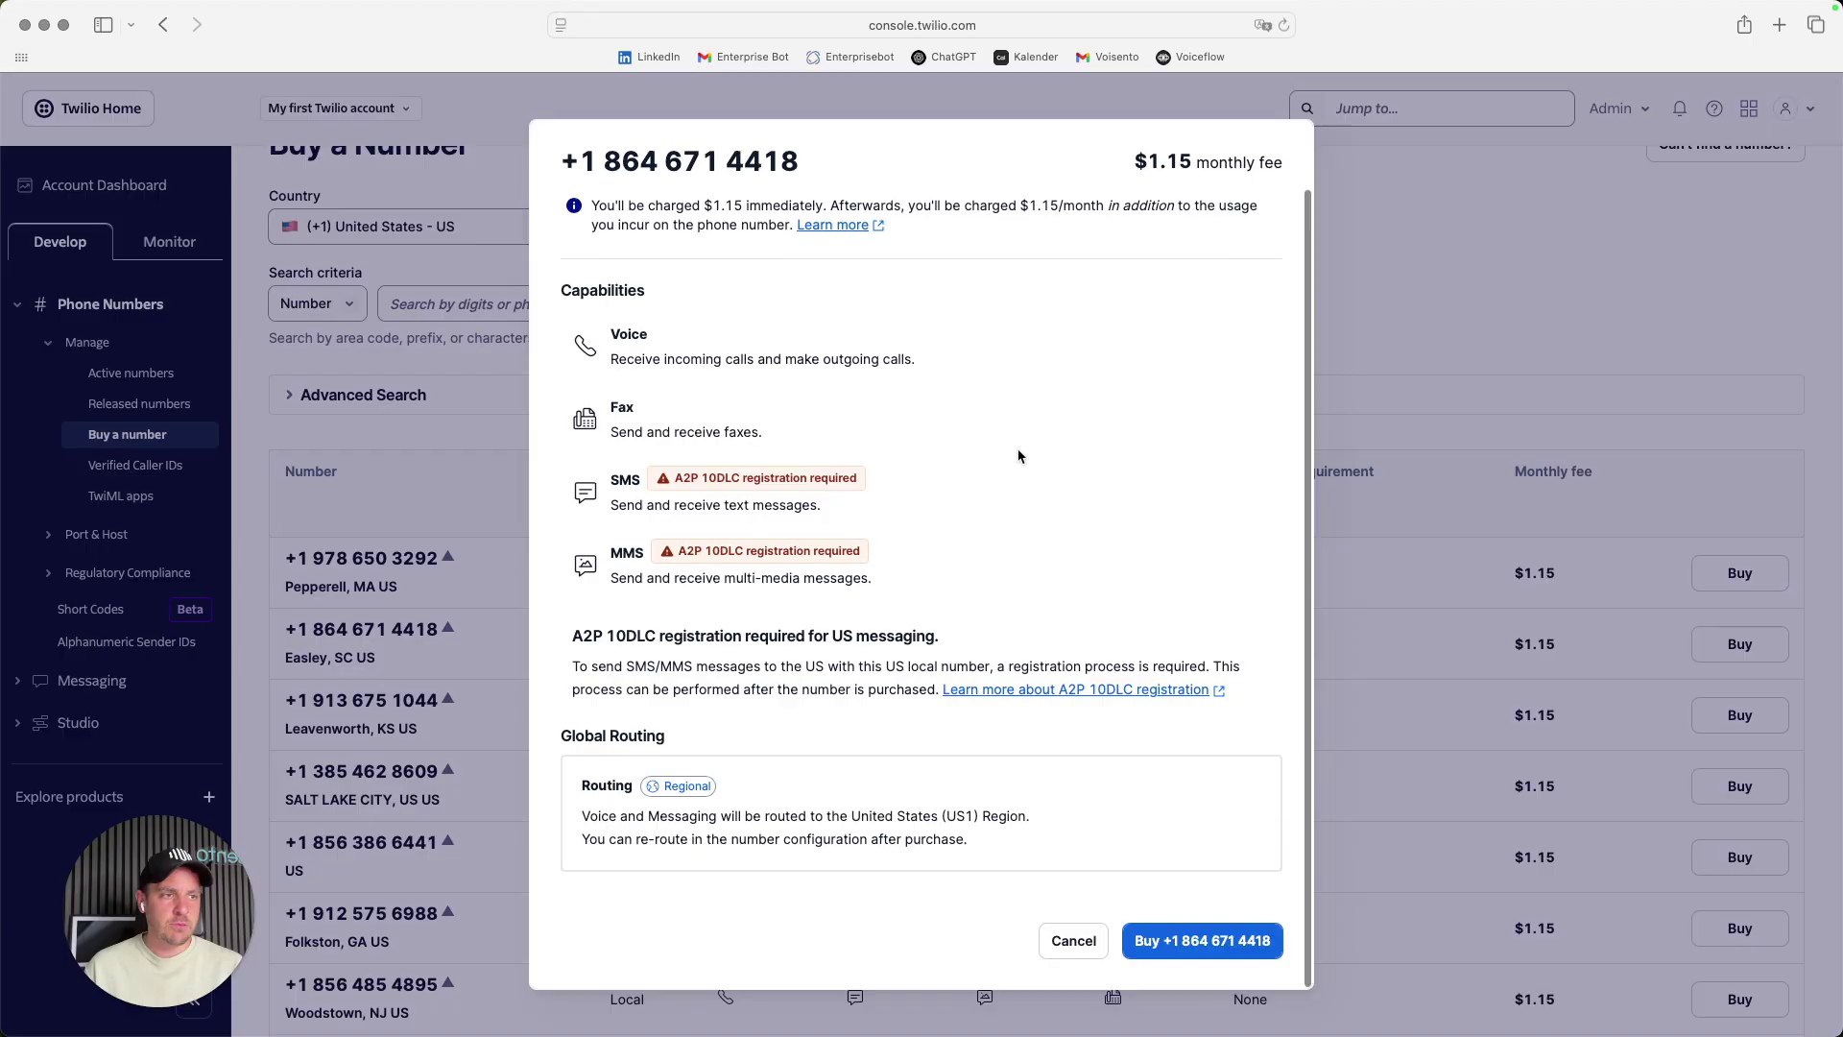
left_click(1075, 941)
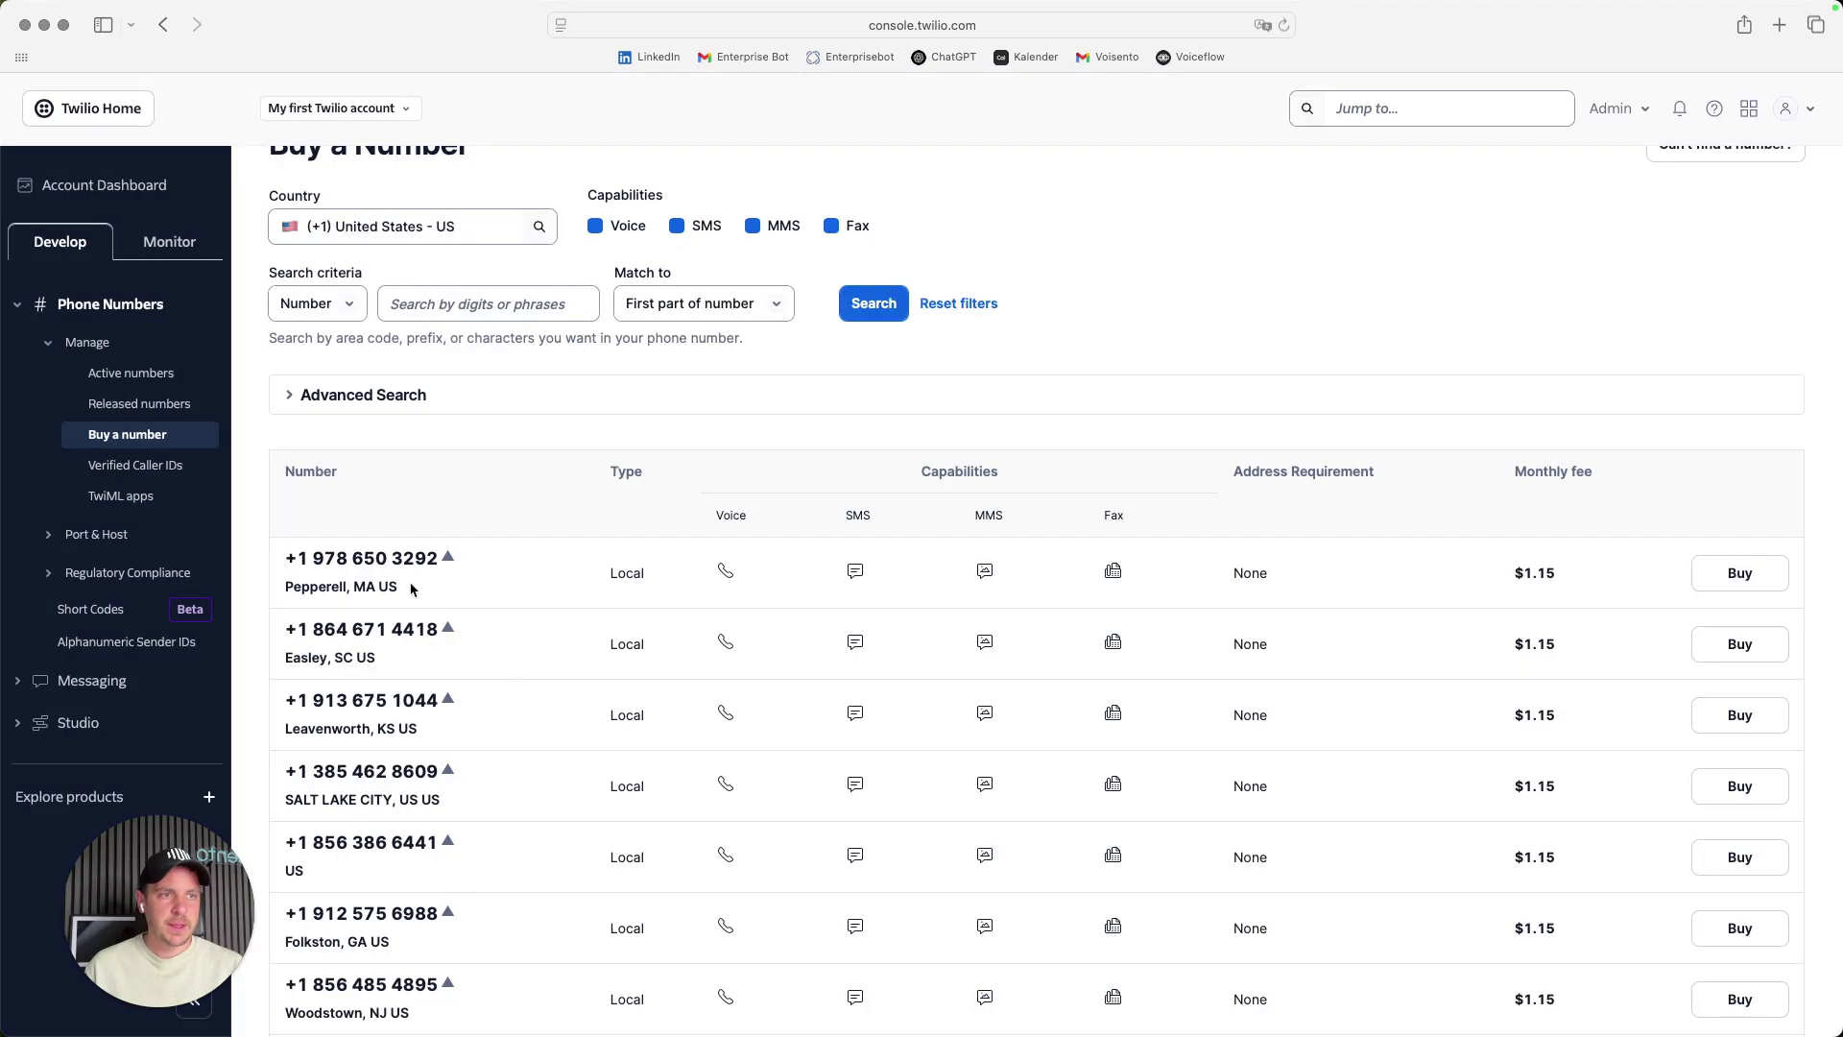
- Copy the Account SID, Auth Token and Twilio phone number, then return to Voiceflow's import dialog
left_click(81, 192)
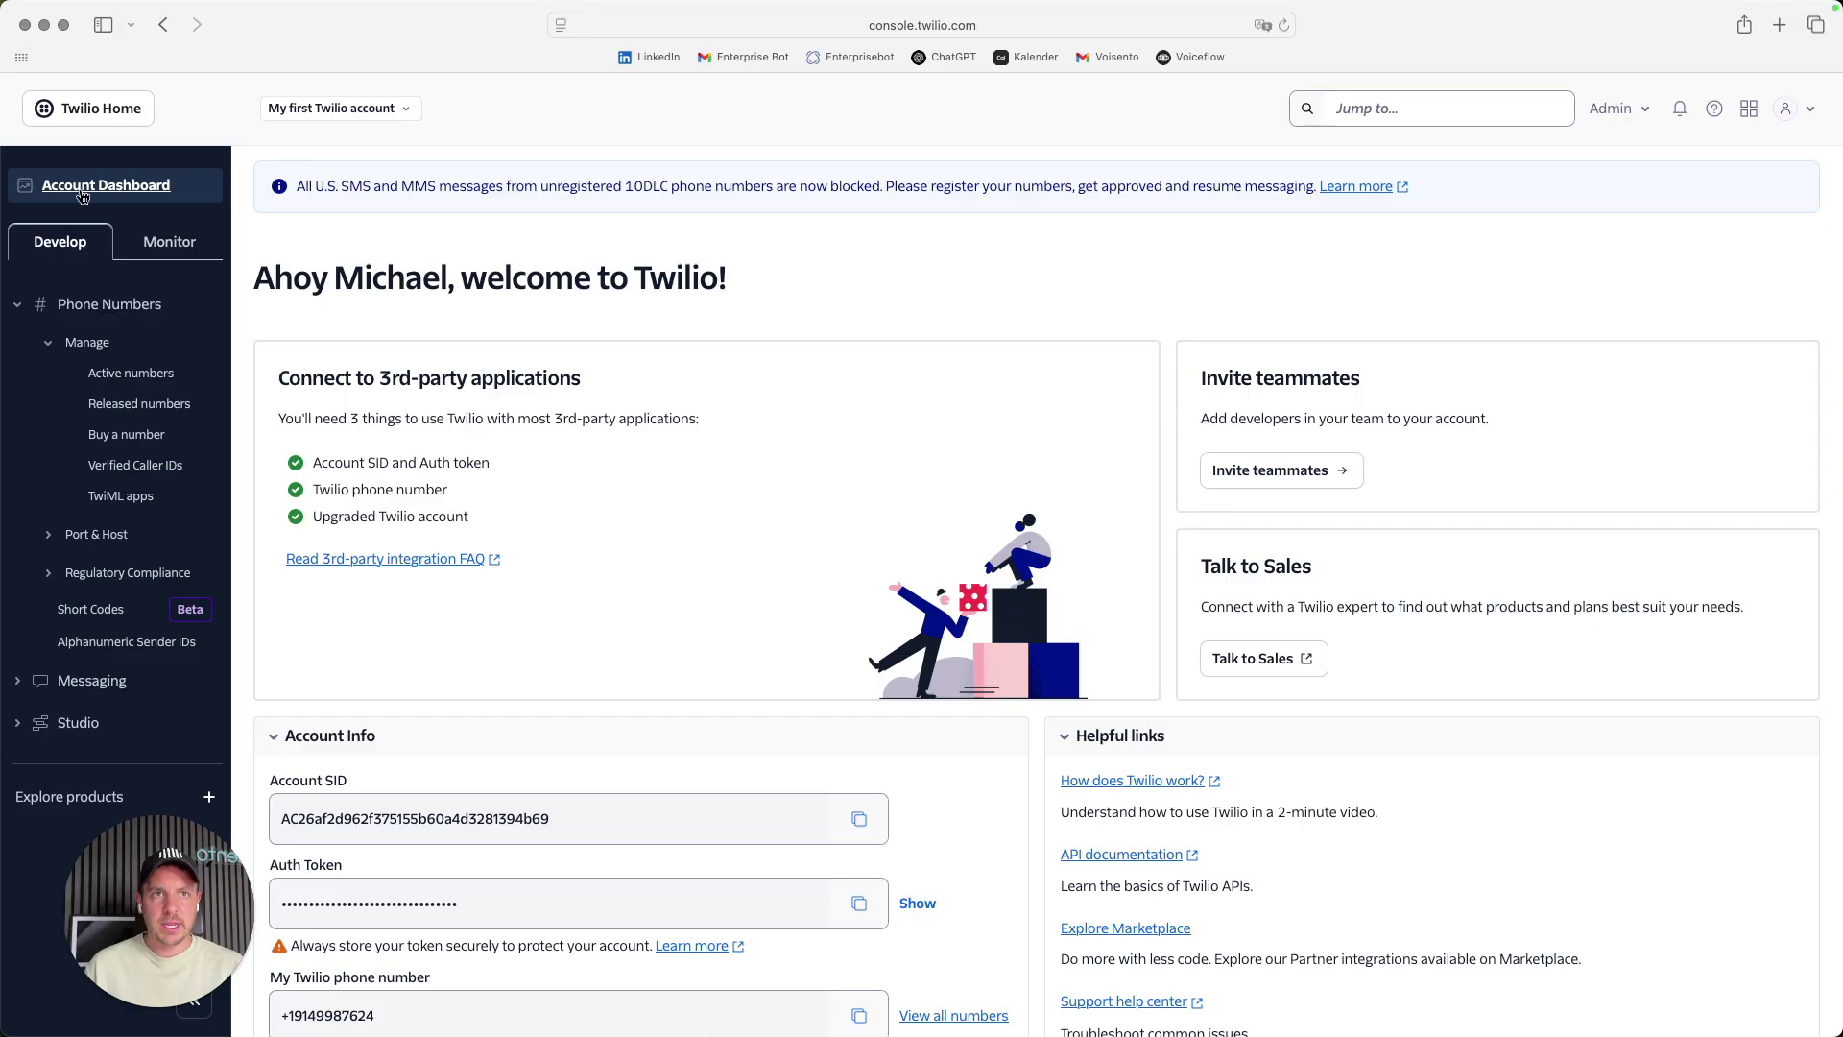
scroll(761, 506, "down", 3)
left_click(859, 684)
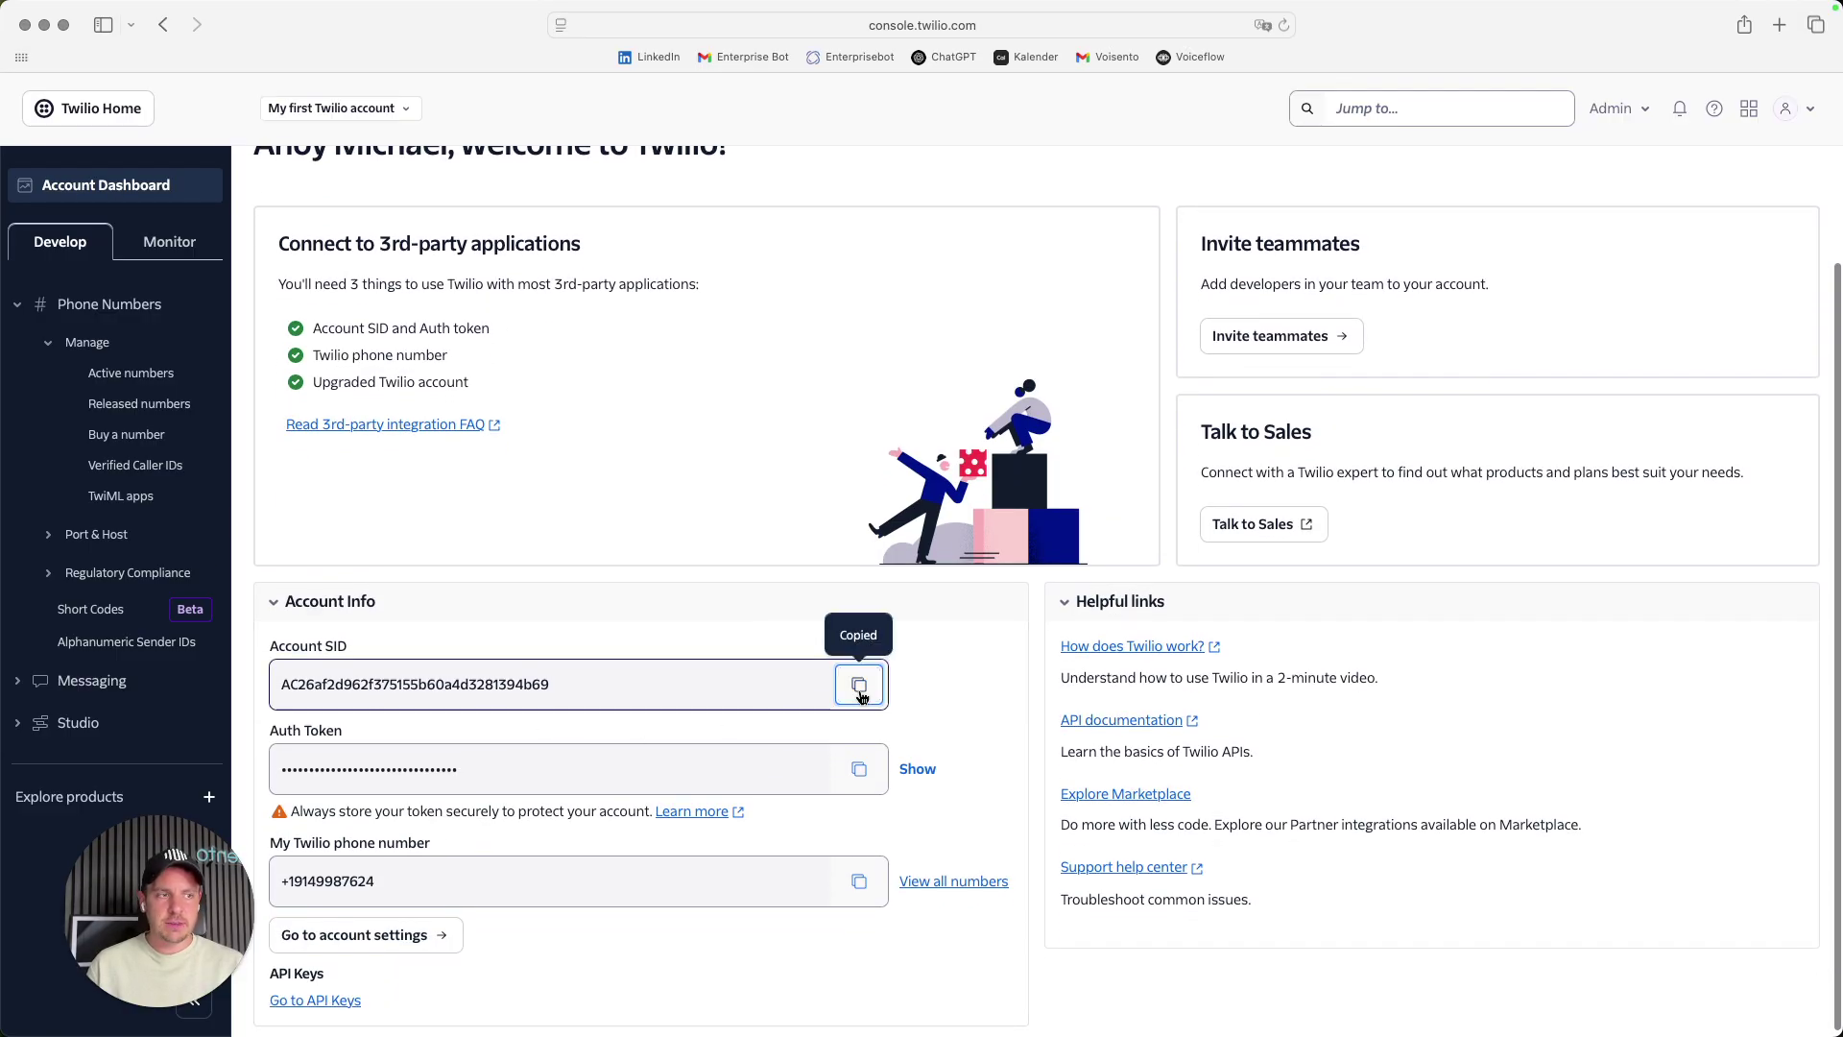
left_click(862, 777)
left_click(864, 891)
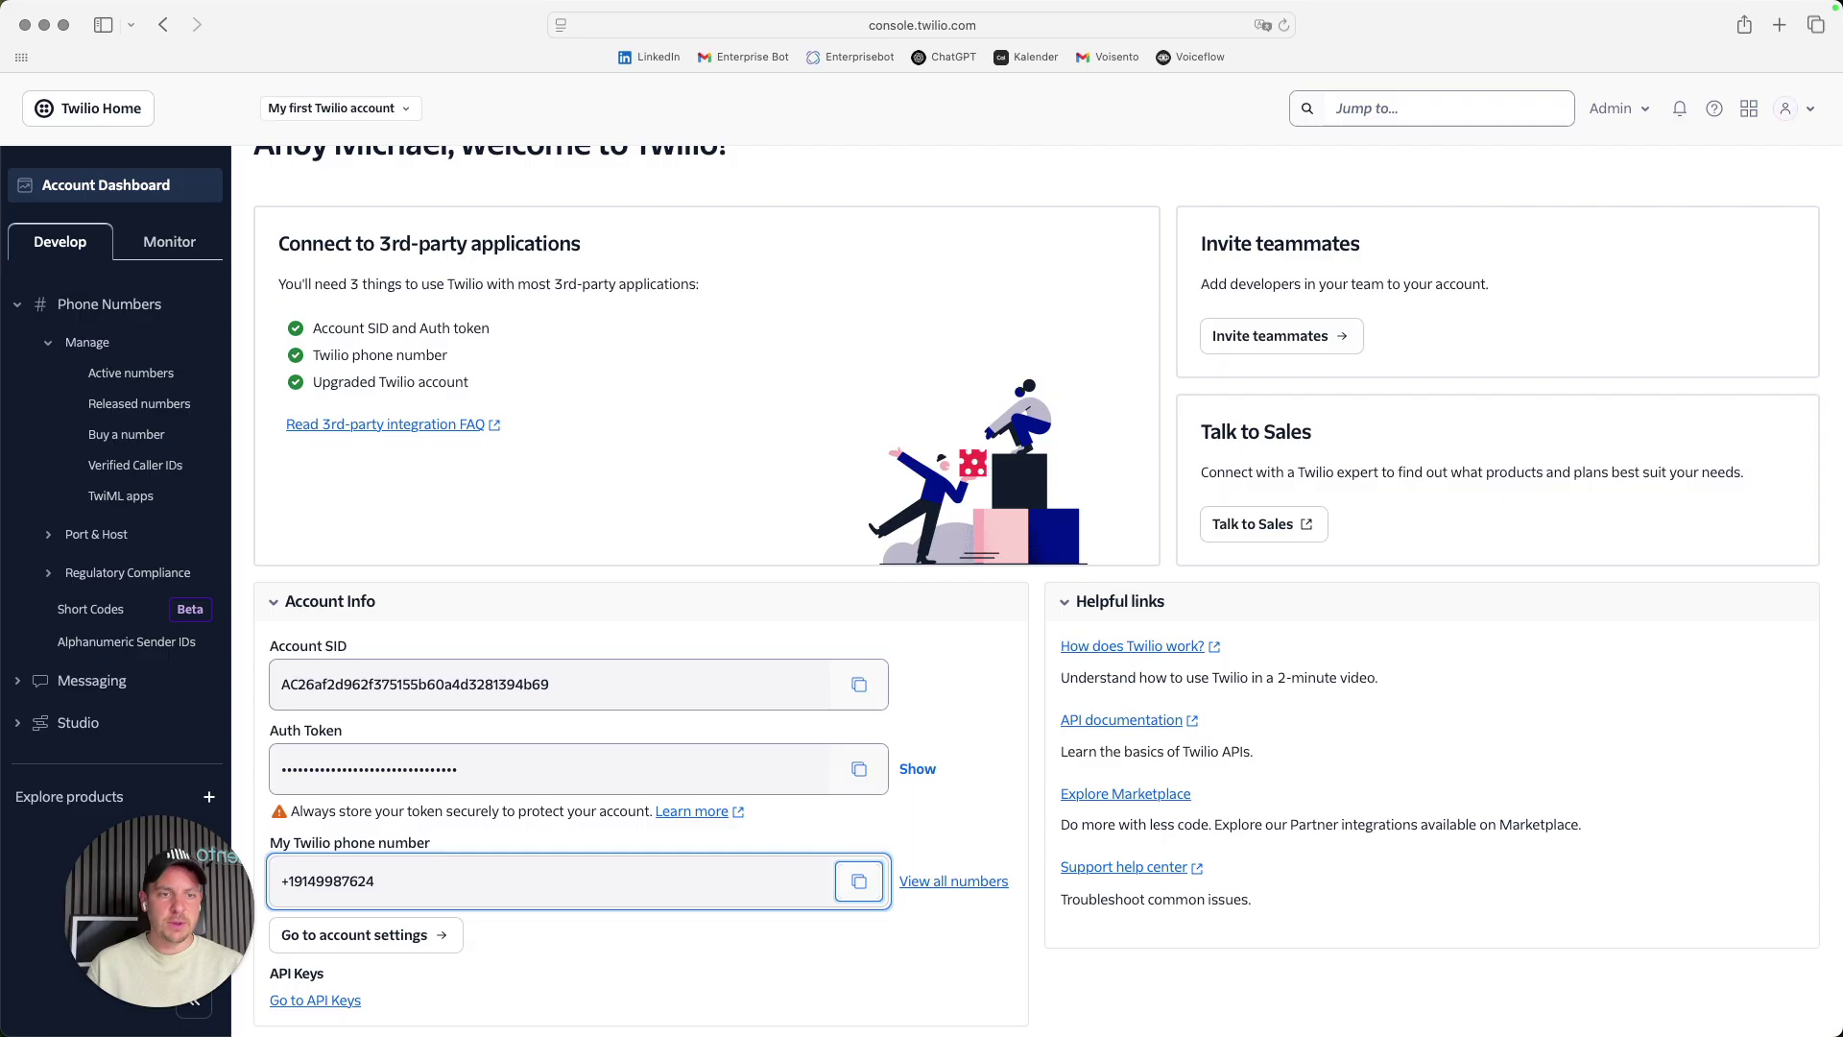
left_click(543, 991)
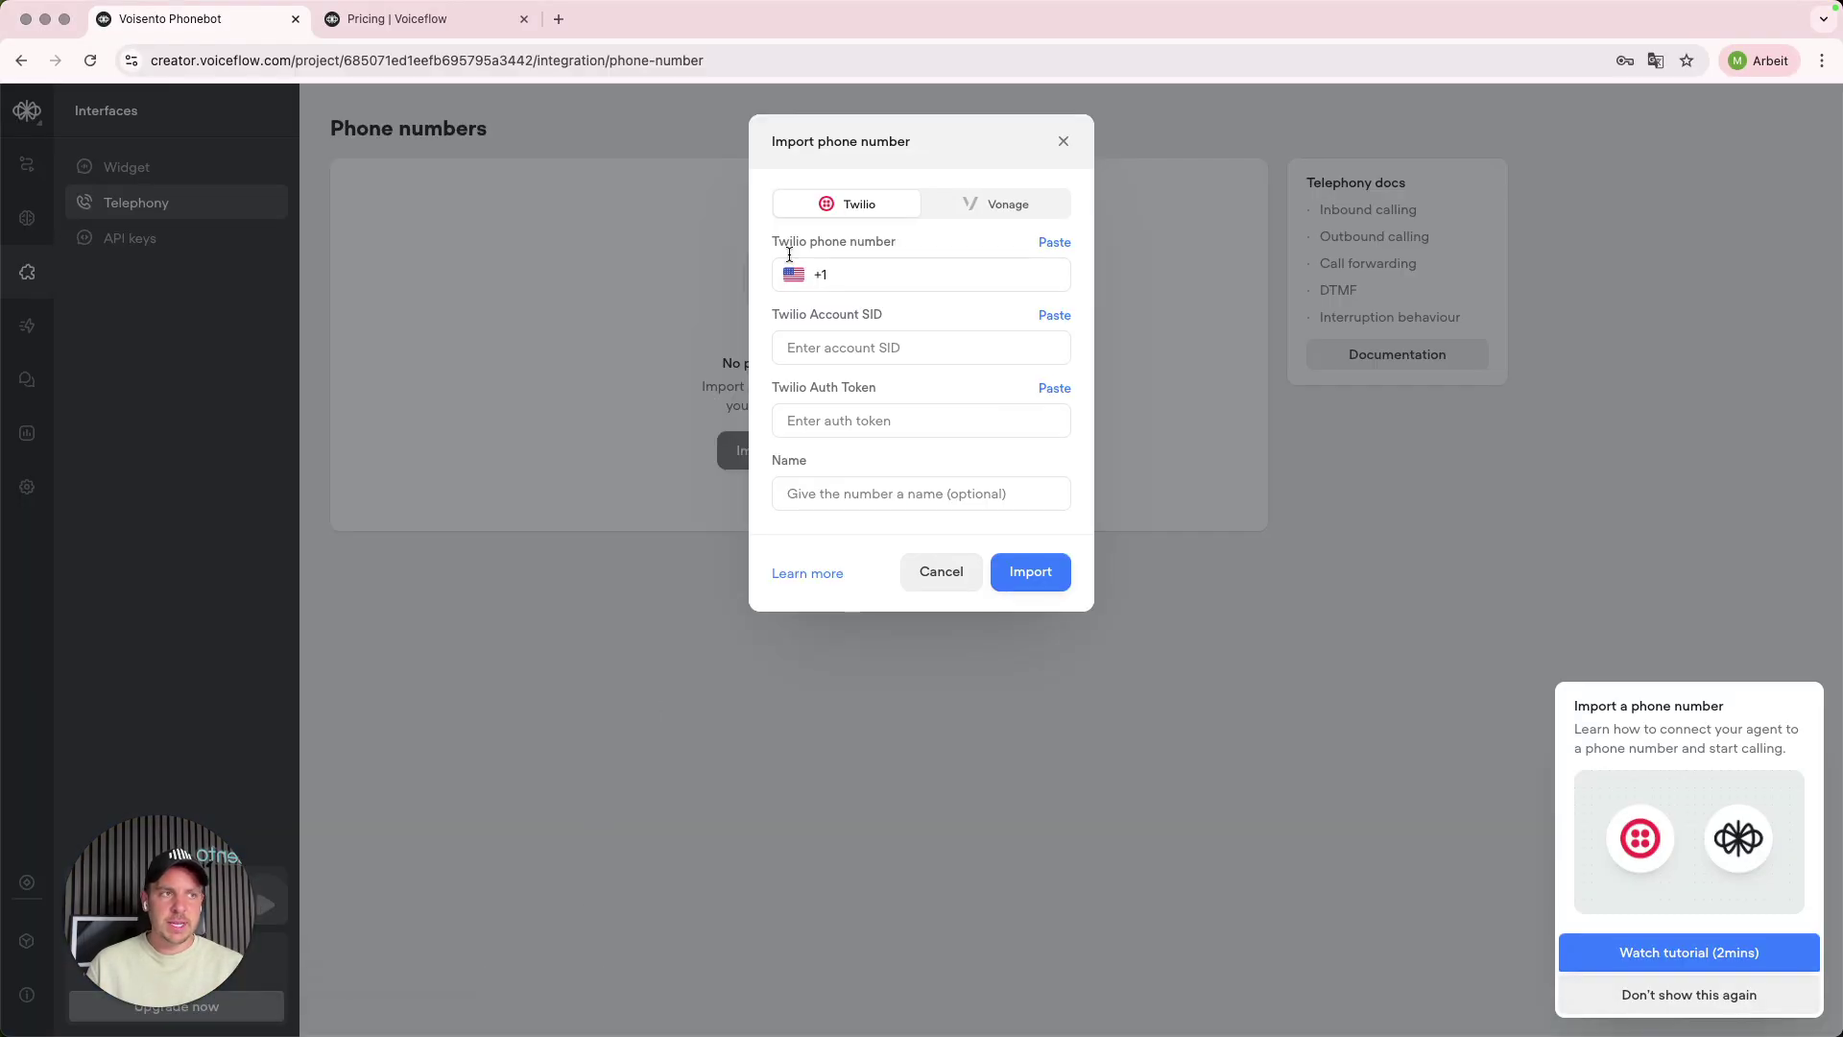
- Try the phone number, Account SID and Auth Token fields, dismissing the password autofill suggestions
left_click(852, 274)
left_click(848, 347)
left_click(835, 416)
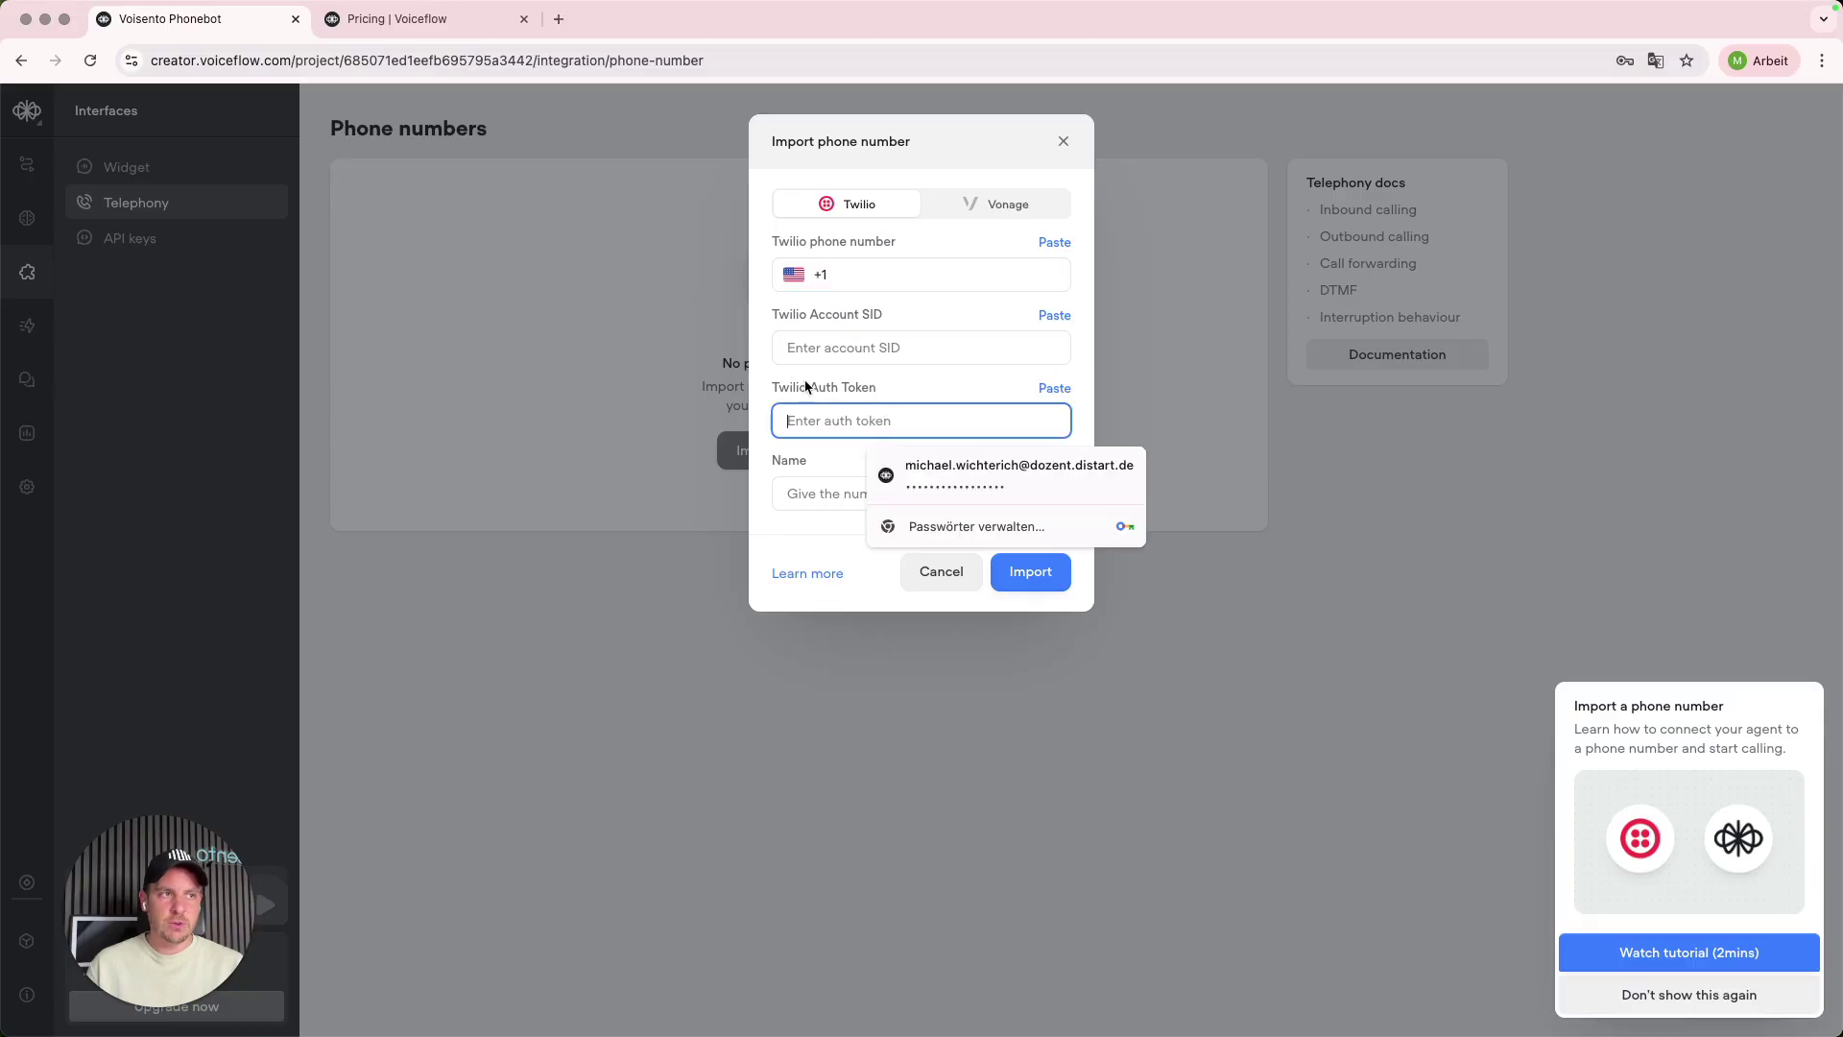
left_click(803, 538)
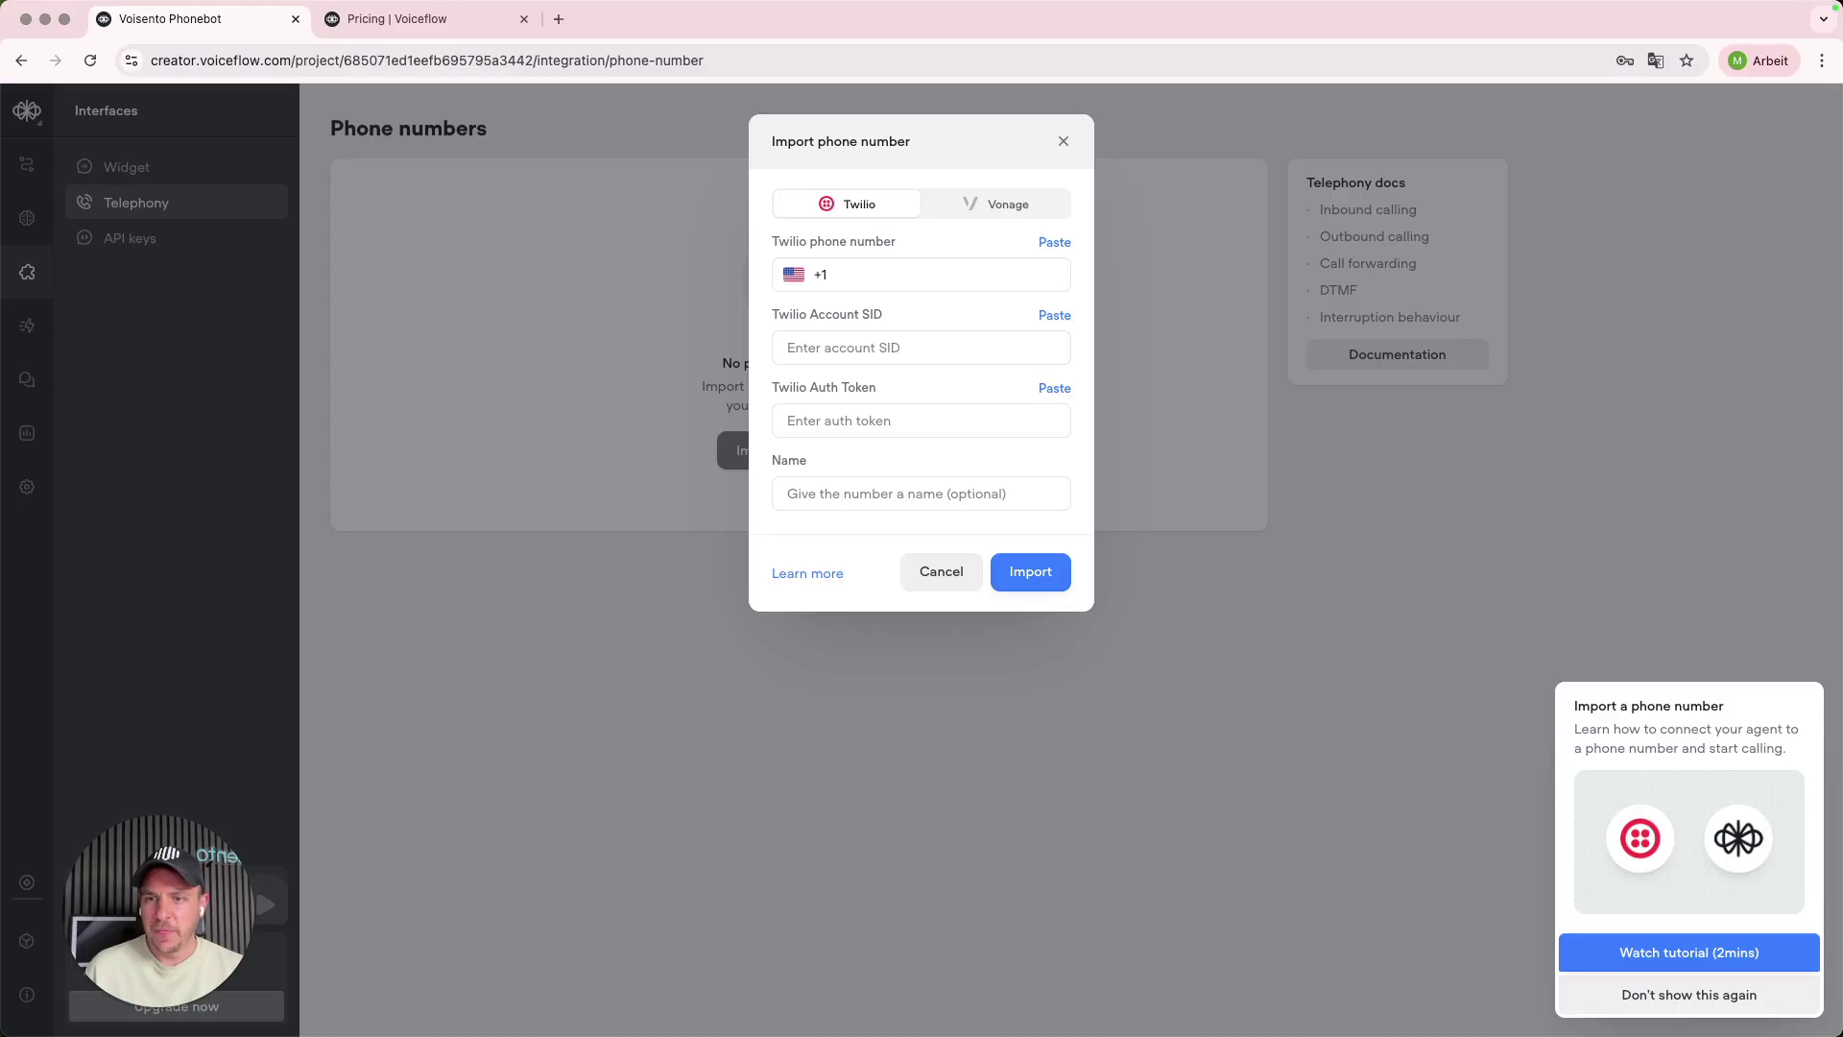
- Go back to the Twilio account dashboard, leaving the import fields blank
left_click(176, 1009)
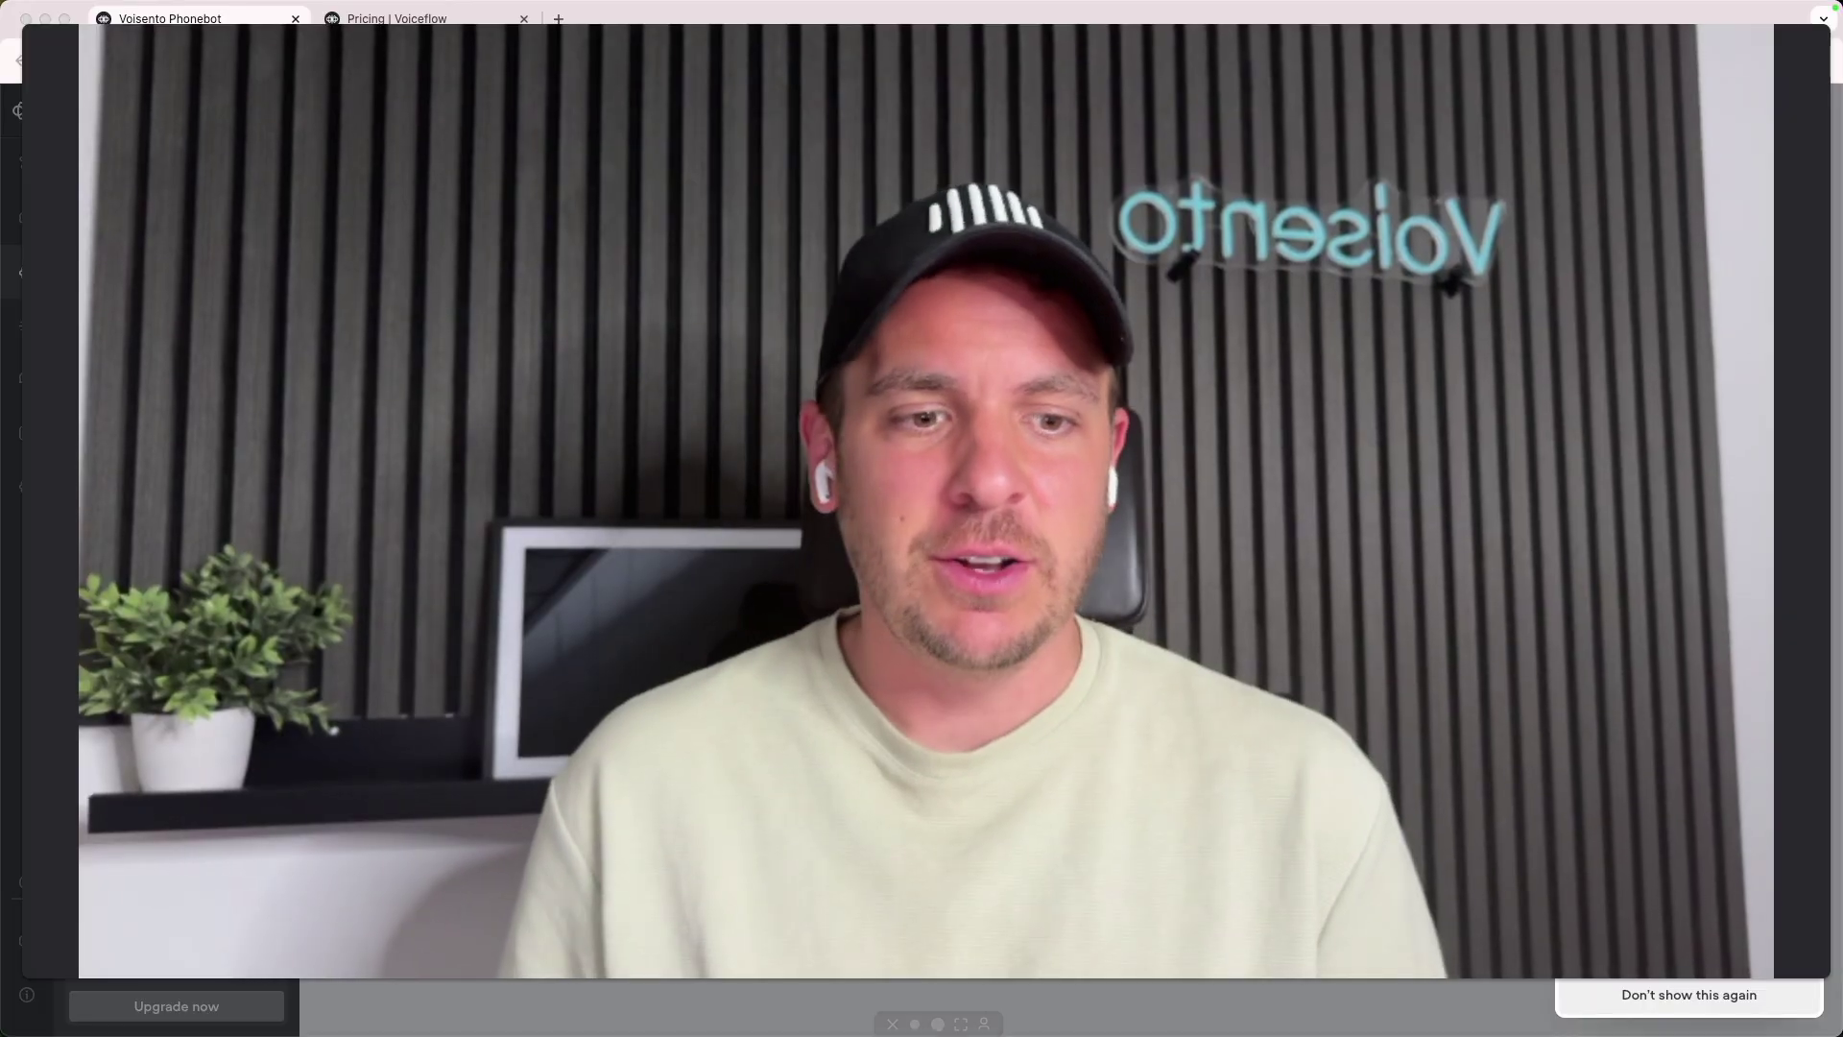
left_click(907, 1023)
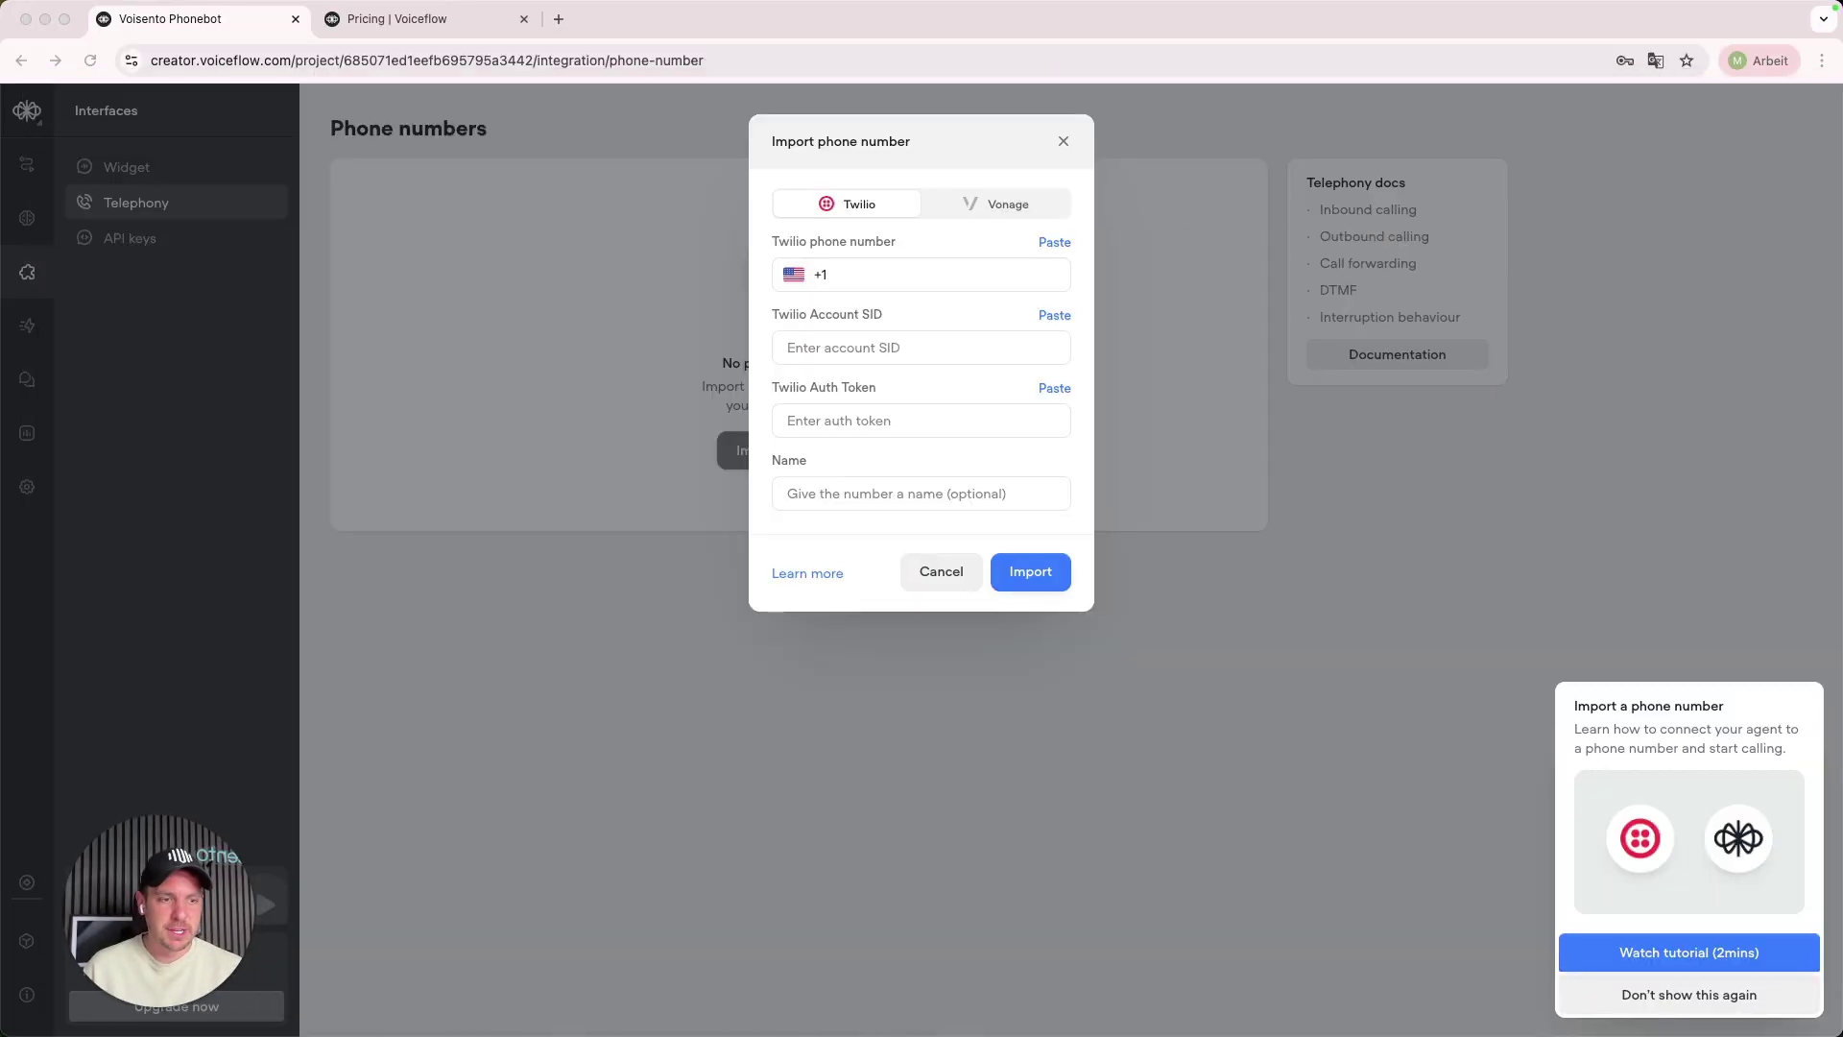
mouse_move(515, 1023)
left_click(475, 991)
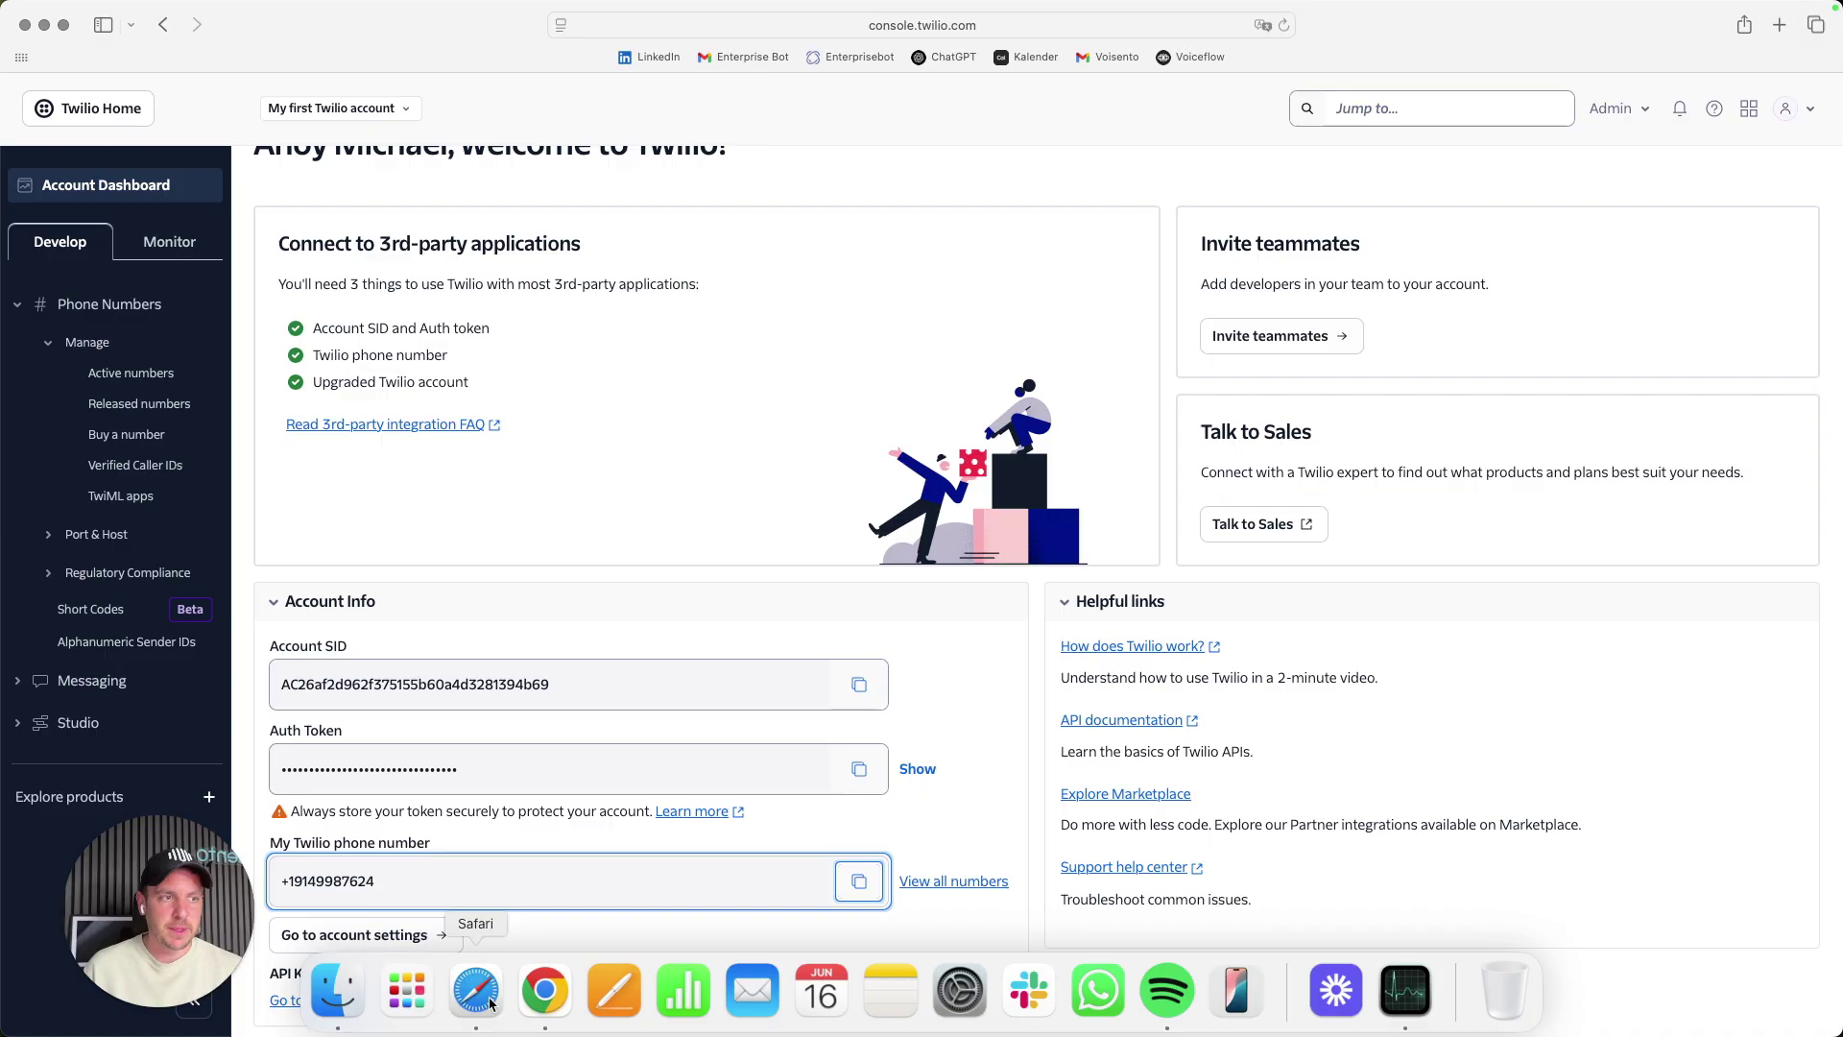
triple_click(401, 890)
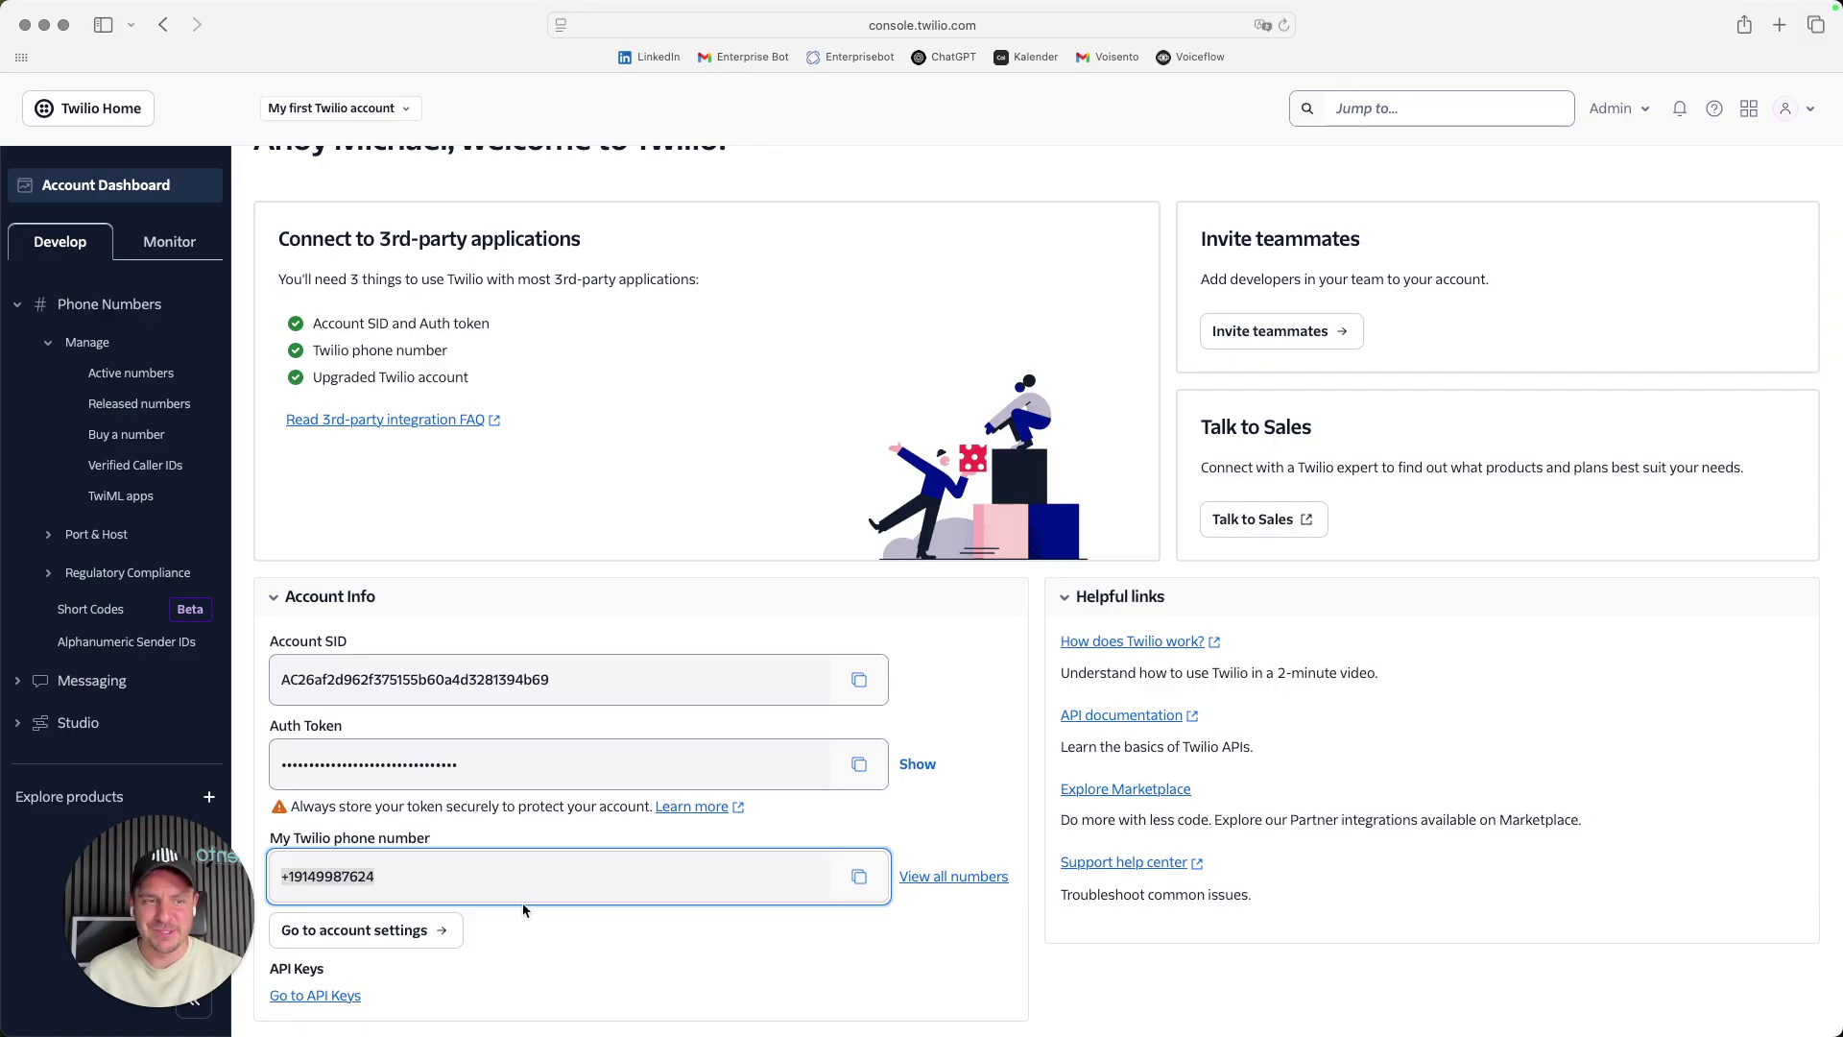
mouse_move(220, 1008)
left_click(383, 877)
left_click(574, 863)
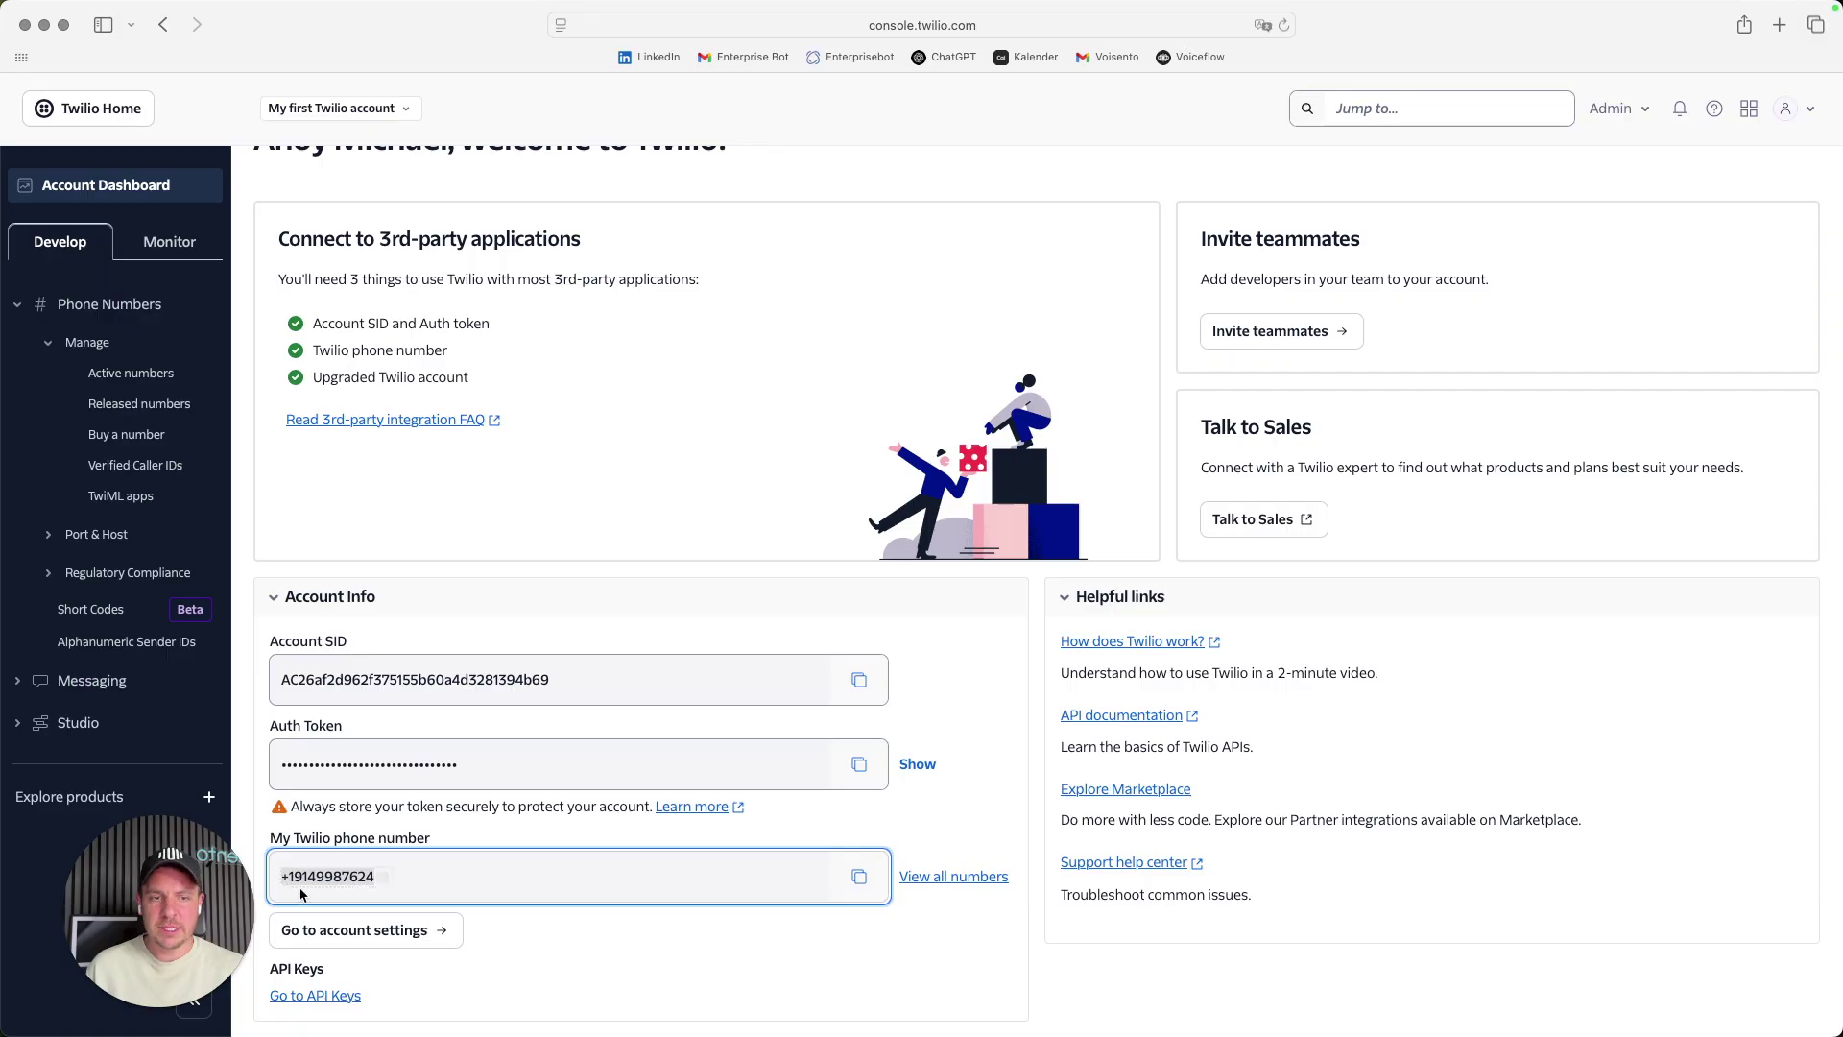
left_click(176, 1007)
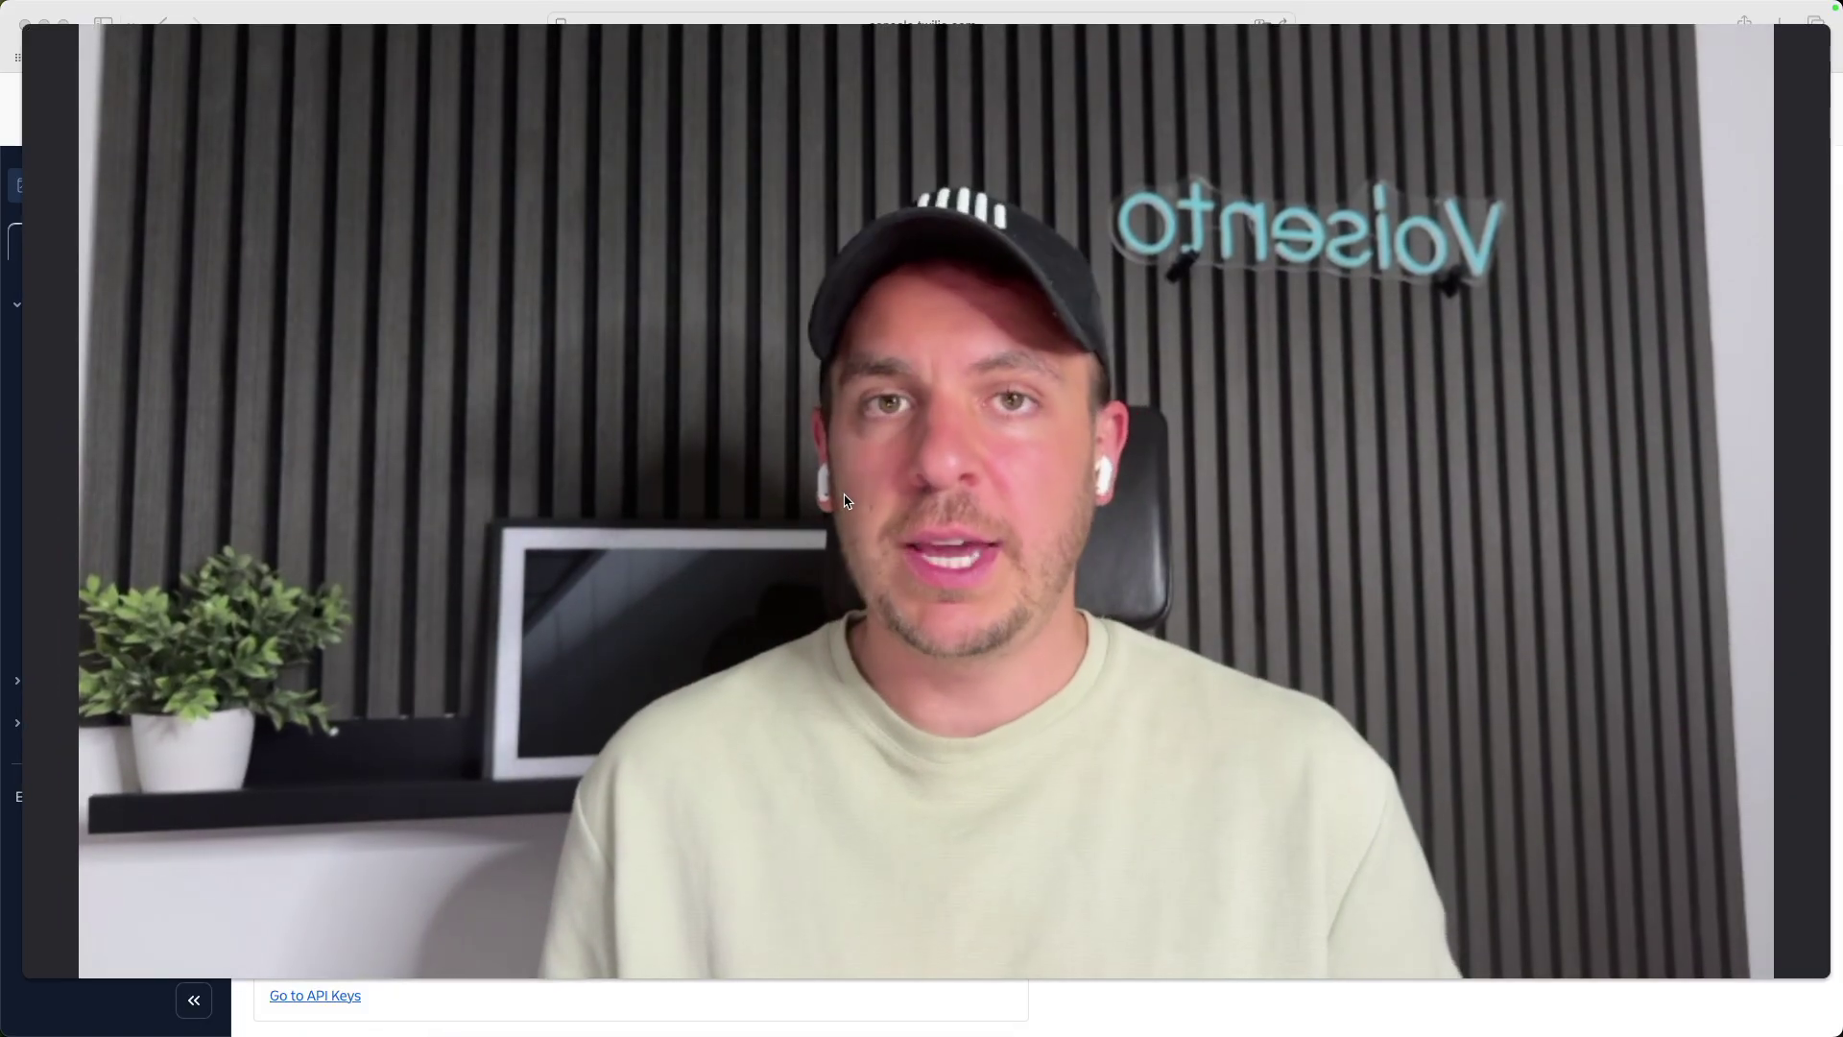